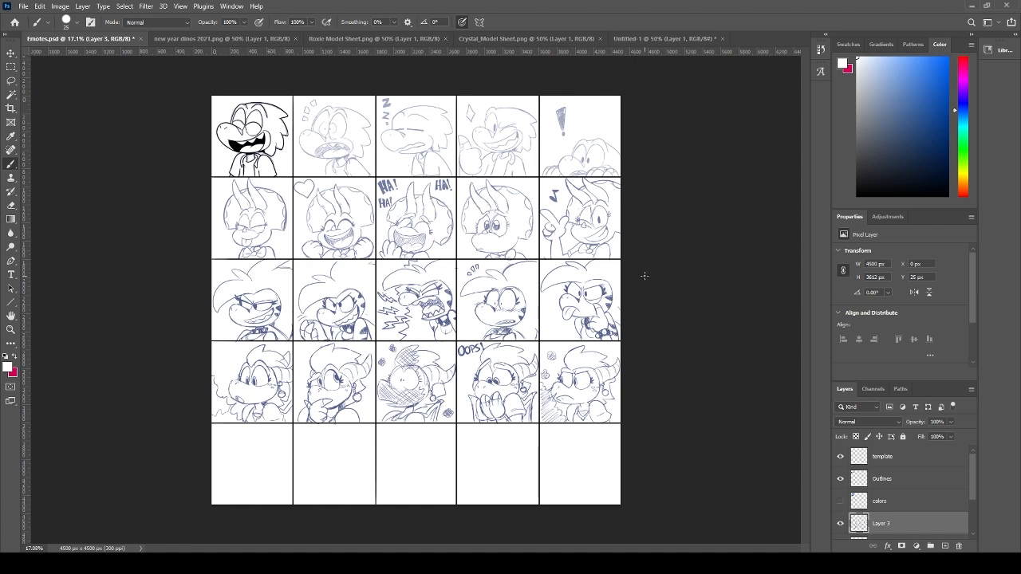
- Hide and show Layer 3 to check which of the emote sketches it holds
key(ctrl+z)
click(840, 524)
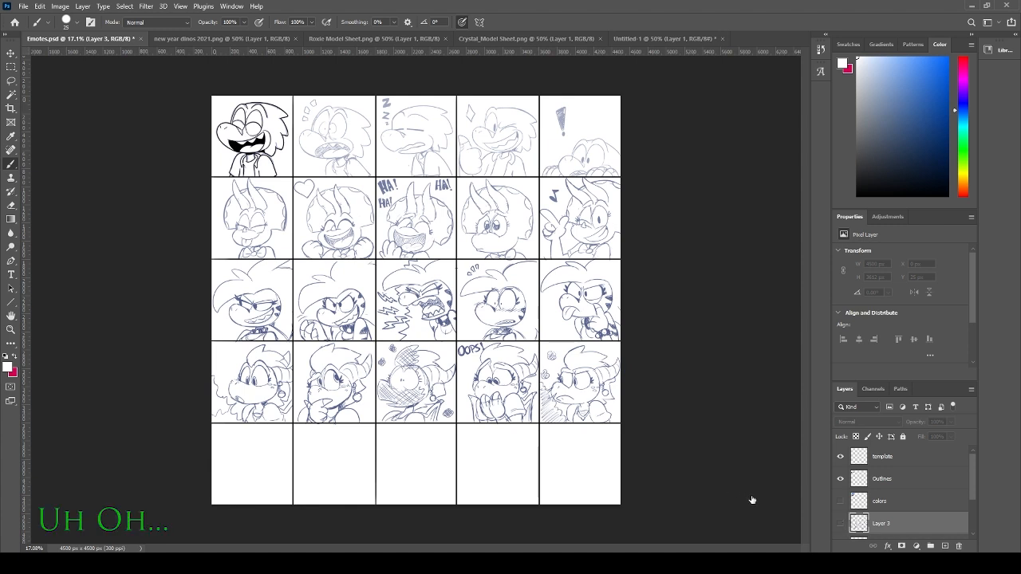
click(840, 524)
click(841, 524)
click(841, 524)
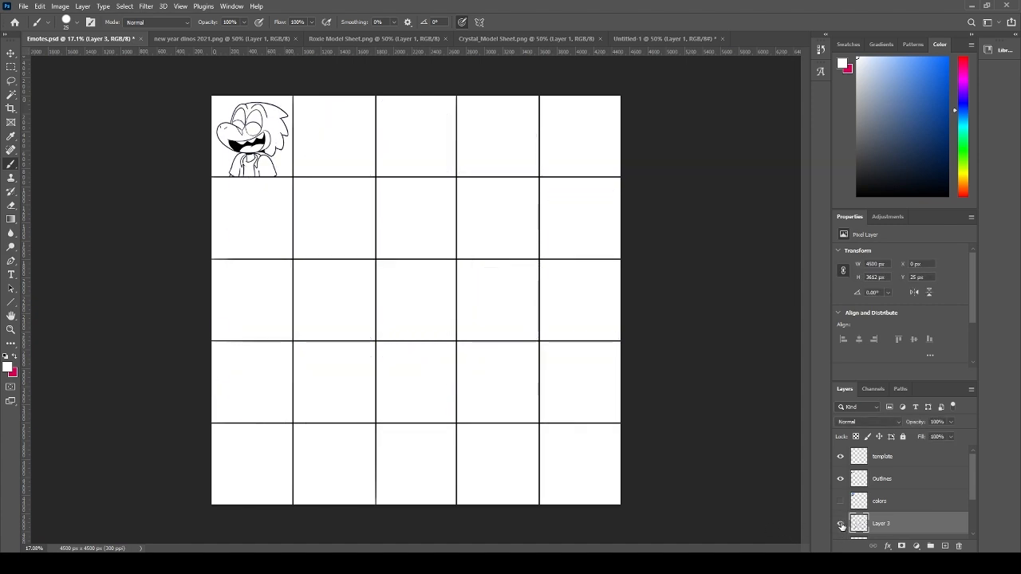
click(840, 524)
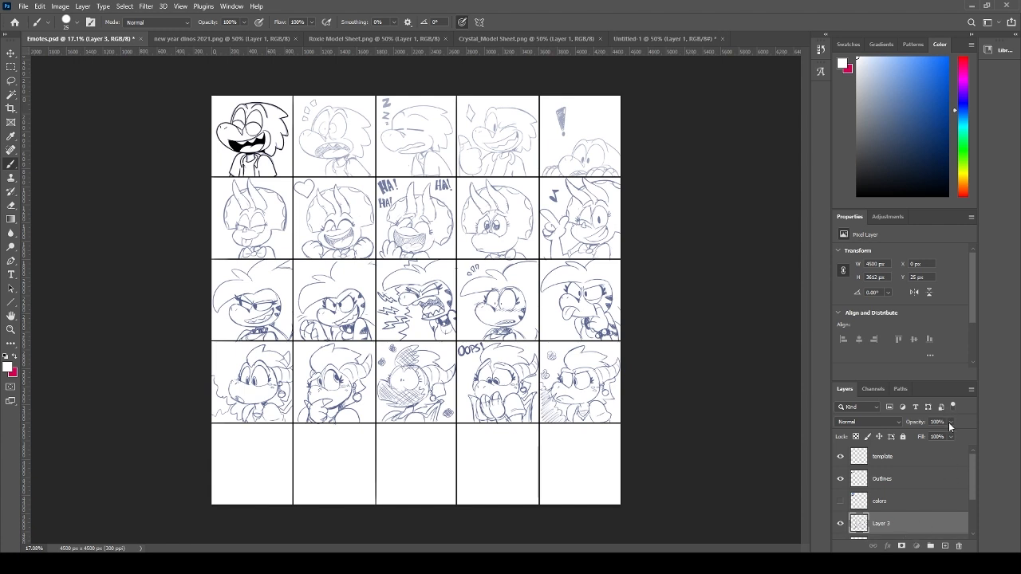
- Add a new layer above Layer 3 and set the foreground colour to dark navy blue
click(944, 546)
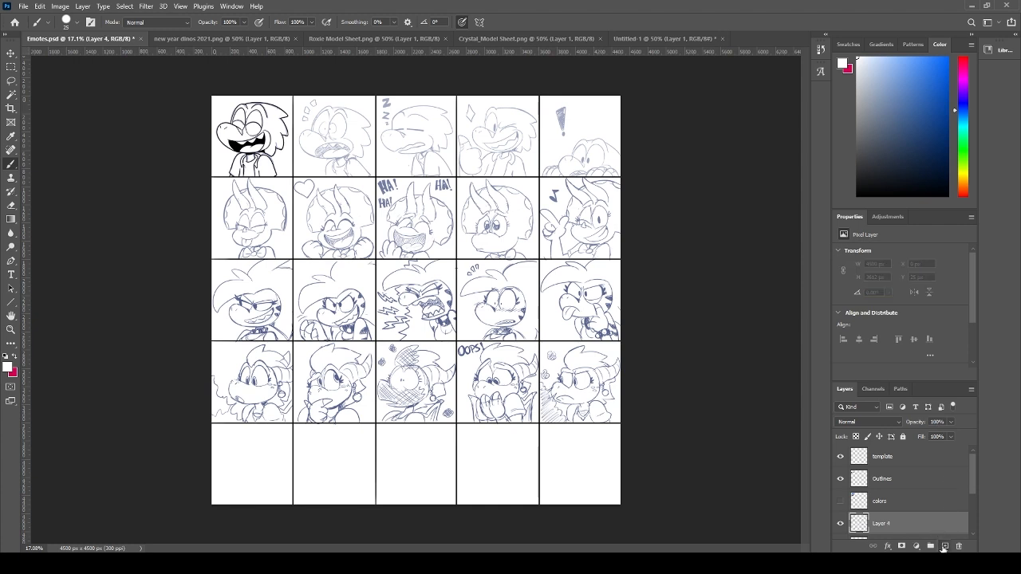
click(961, 102)
drag(928, 140, 928, 156)
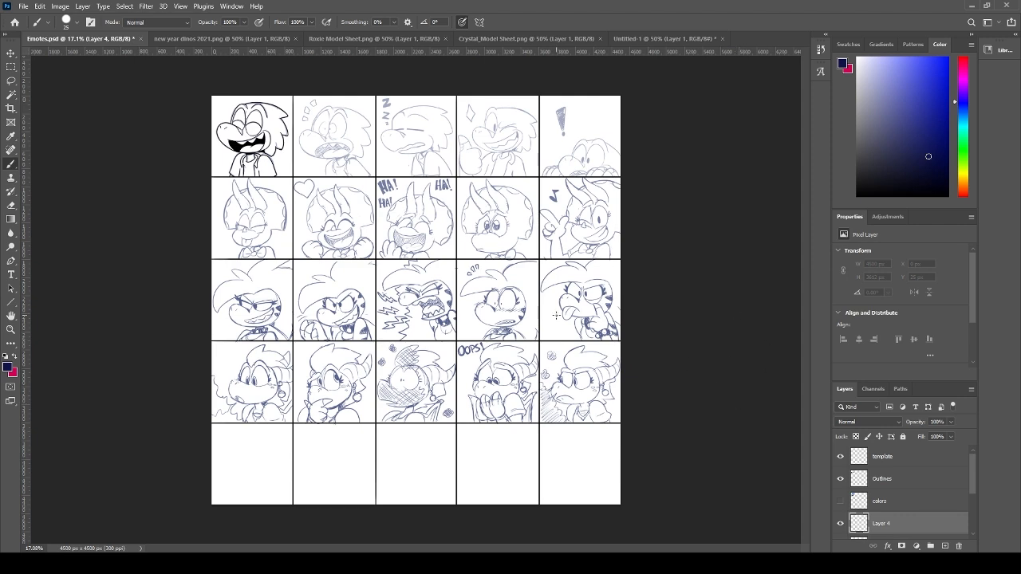
scroll(556, 315, up, 3)
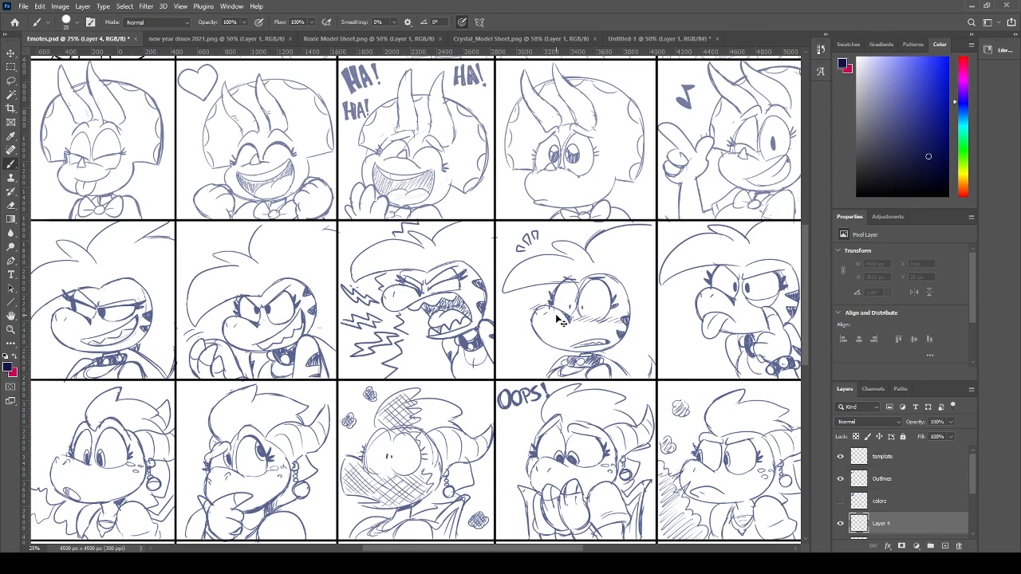
scroll(558, 318, up, 1)
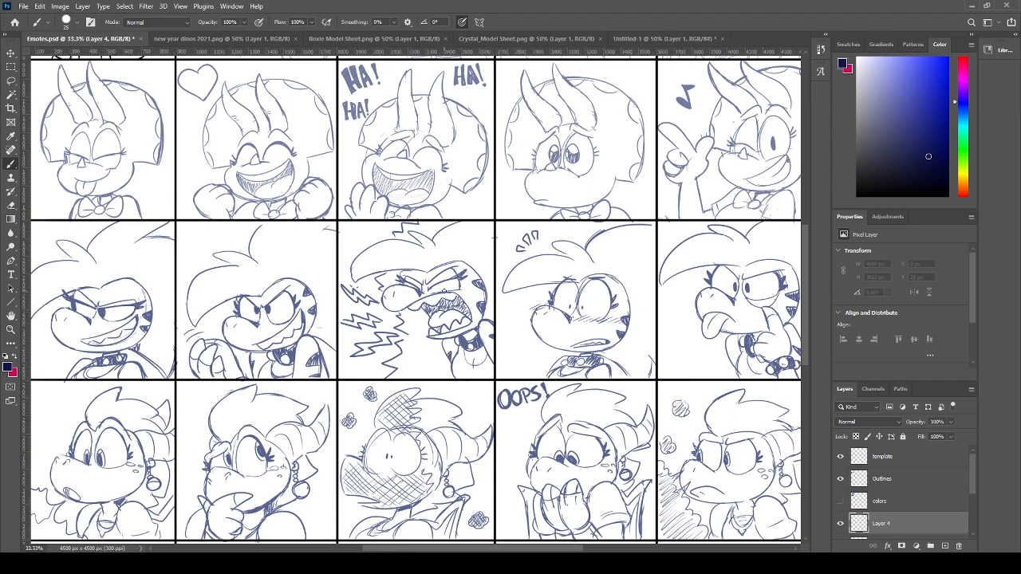
drag(445, 311, 552, 159)
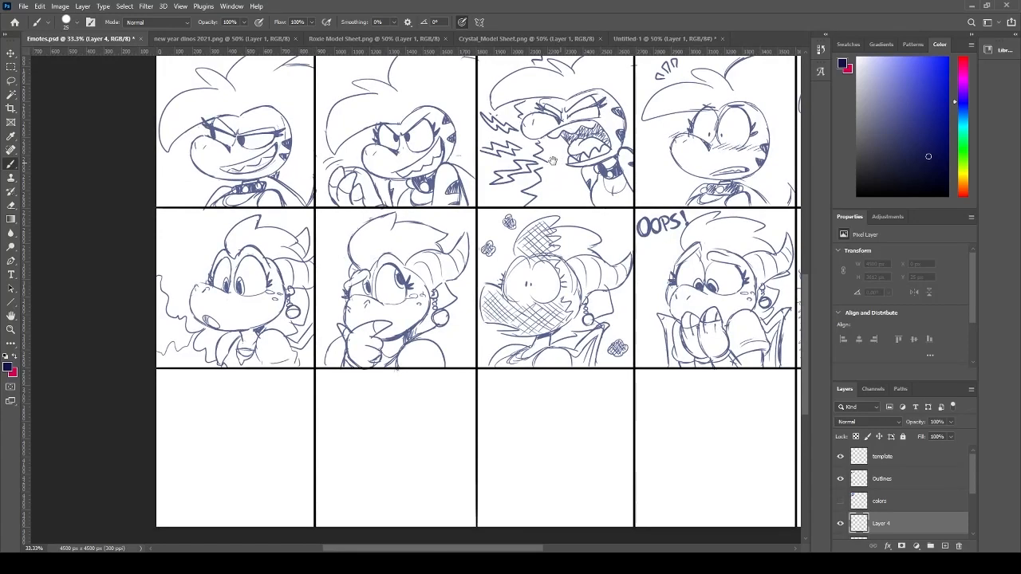
key(ctrl+plus)
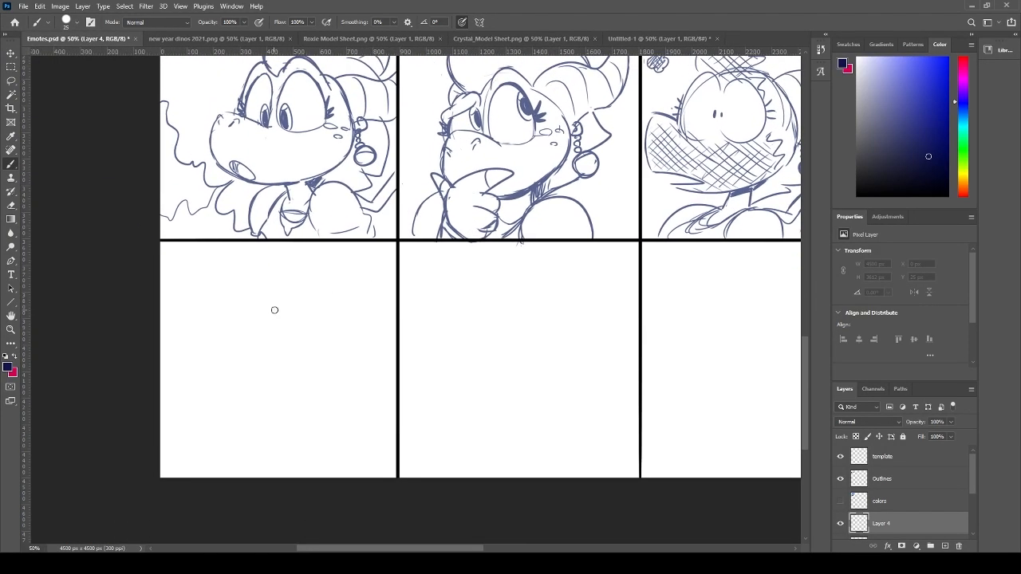
drag(304, 269, 290, 326)
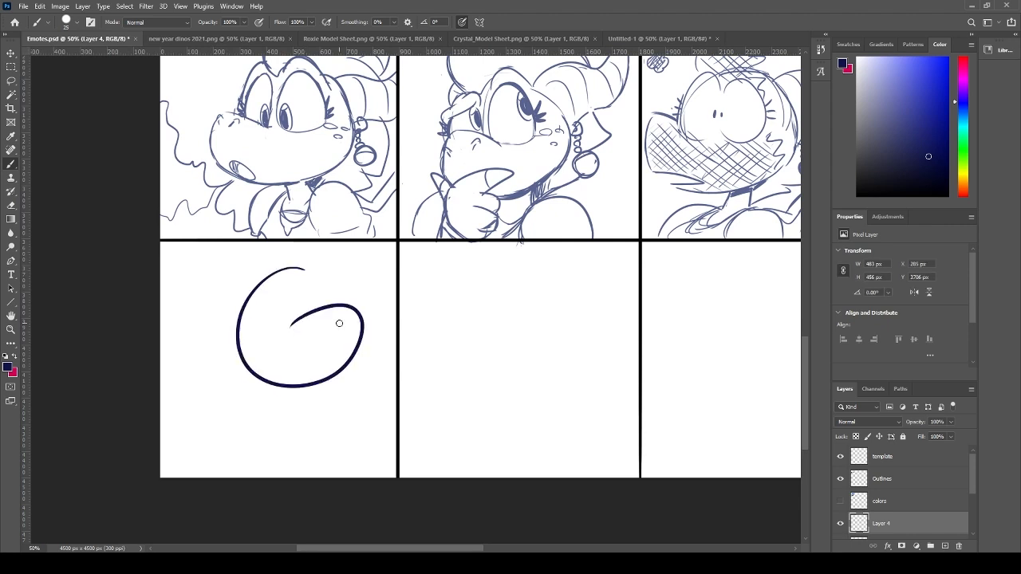
key(ctrl+z)
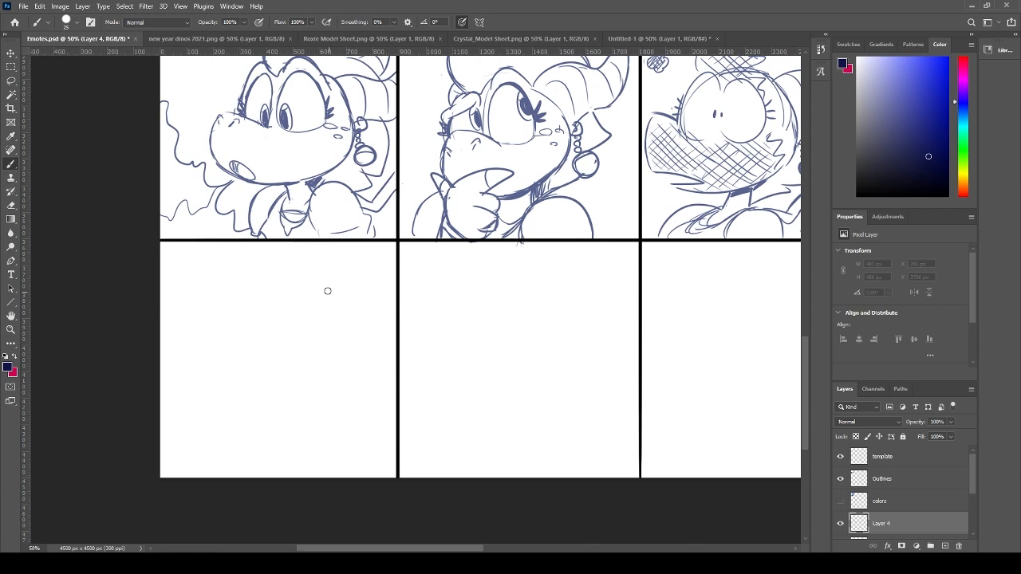
drag(327, 291, 317, 308)
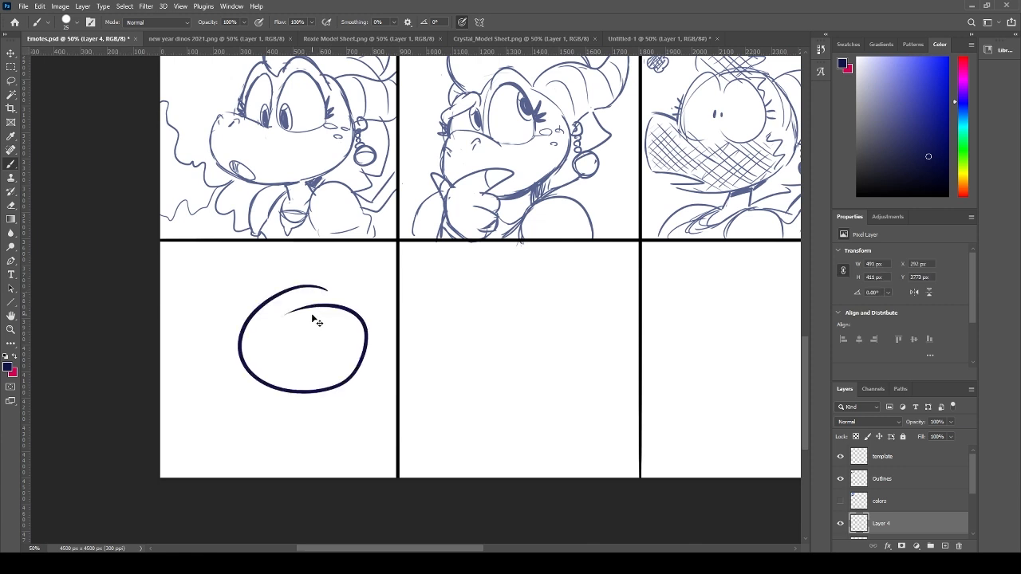
key(ctrl+z)
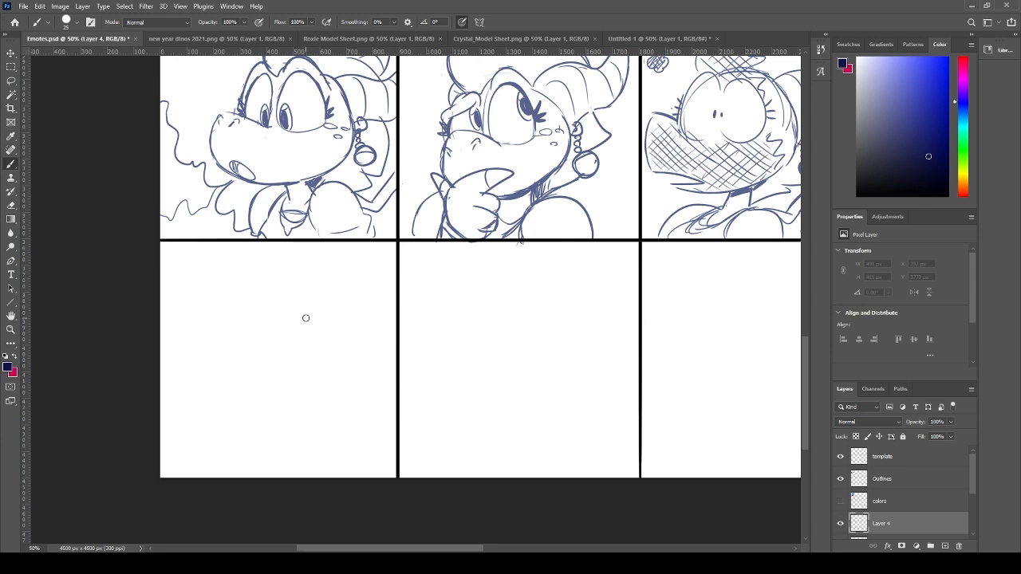
- Save the emote sheet document
key(ctrl+s)
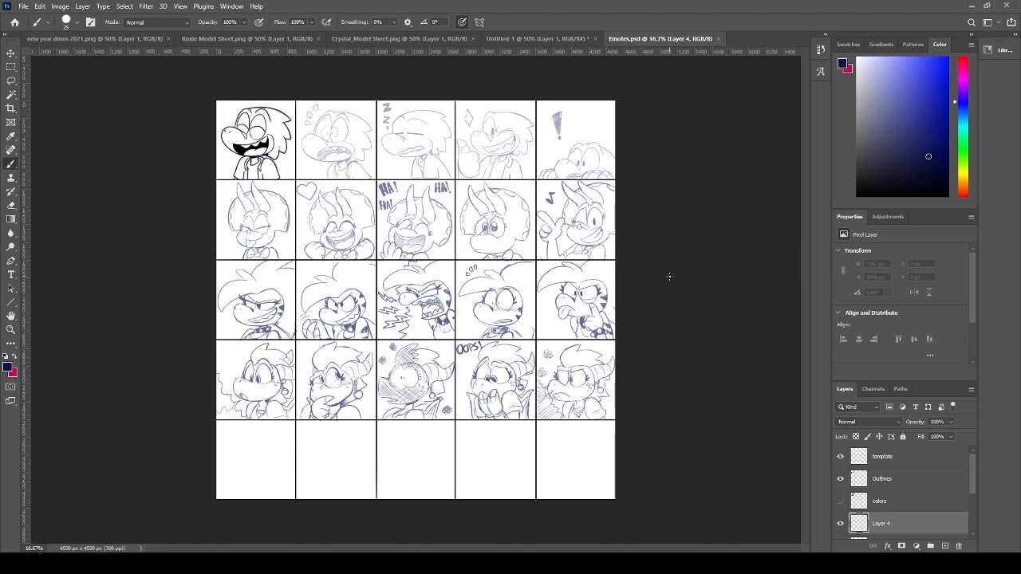
key(ctrl+equal)
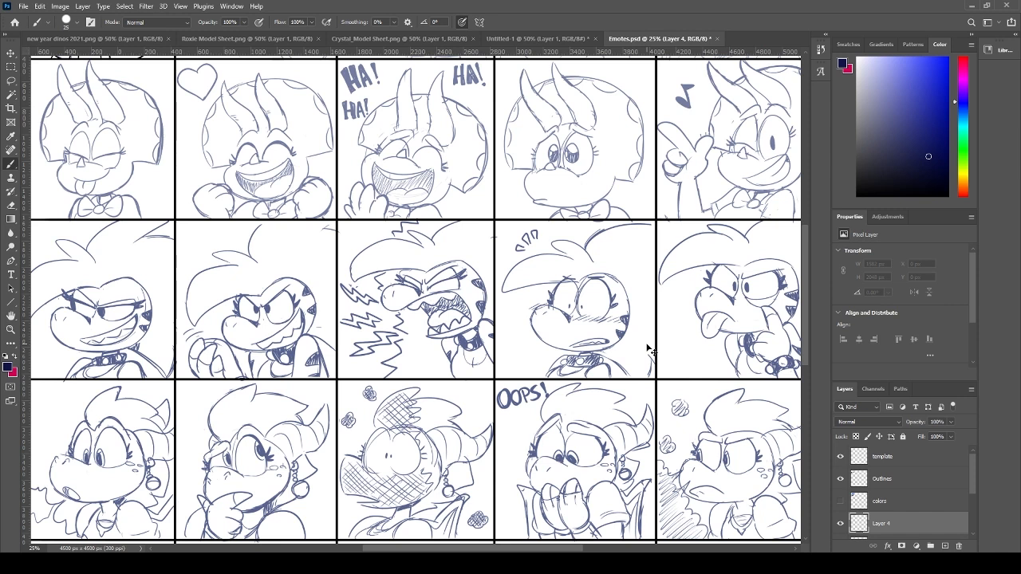
key(ctrl+equal)
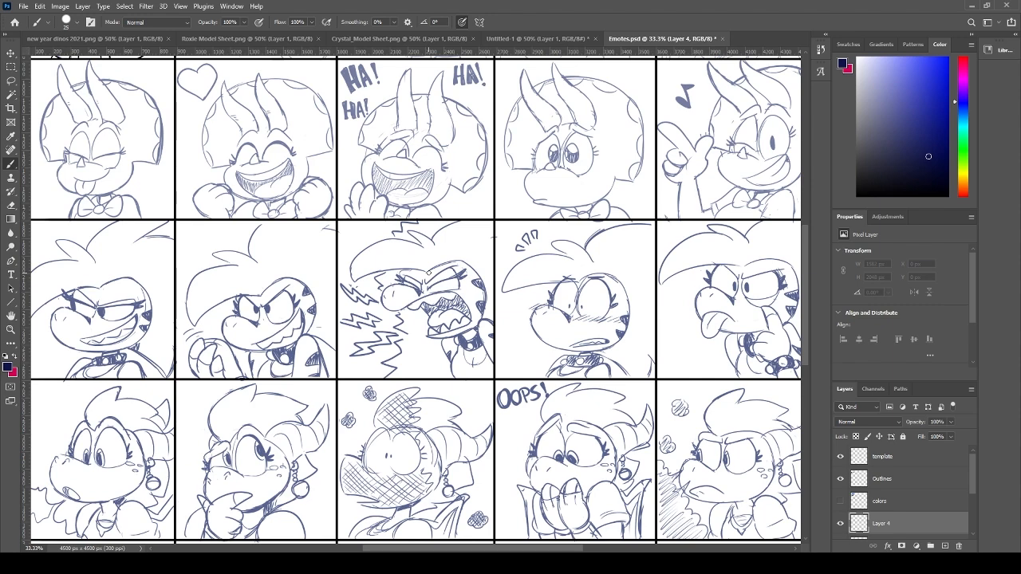
drag(425, 361, 541, 159)
mouse_move(239, 379)
mouse_down()
mouse_move(183, 403)
mouse_move(247, 437)
mouse_move(216, 401)
mouse_up()
key(ctrl+z)
key(ctrl+z)
drag(198, 435, 235, 396)
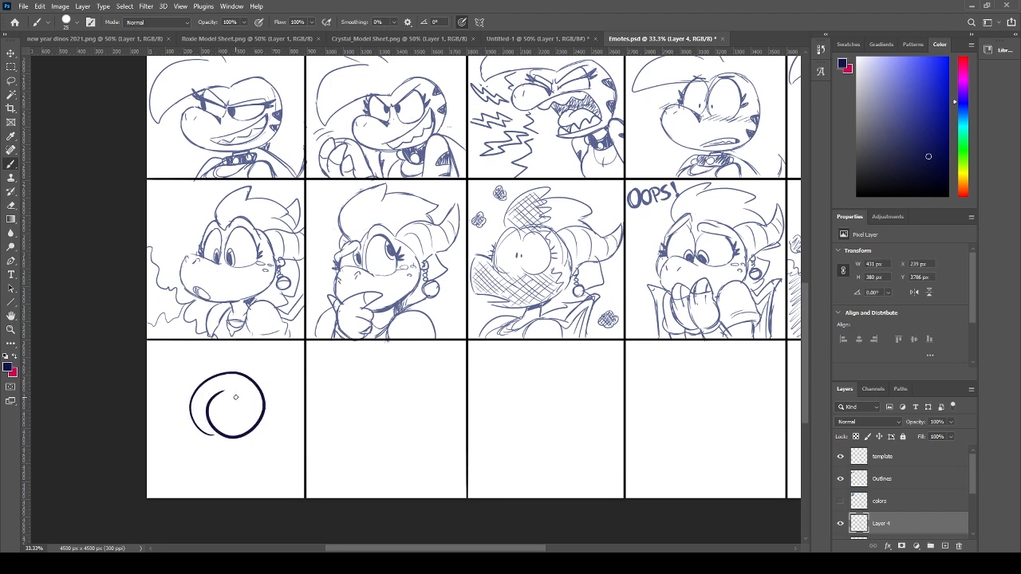
key(ctrl+z)
drag(216, 440, 233, 399)
key(ctrl+z)
drag(221, 433, 248, 407)
key(ctrl+z)
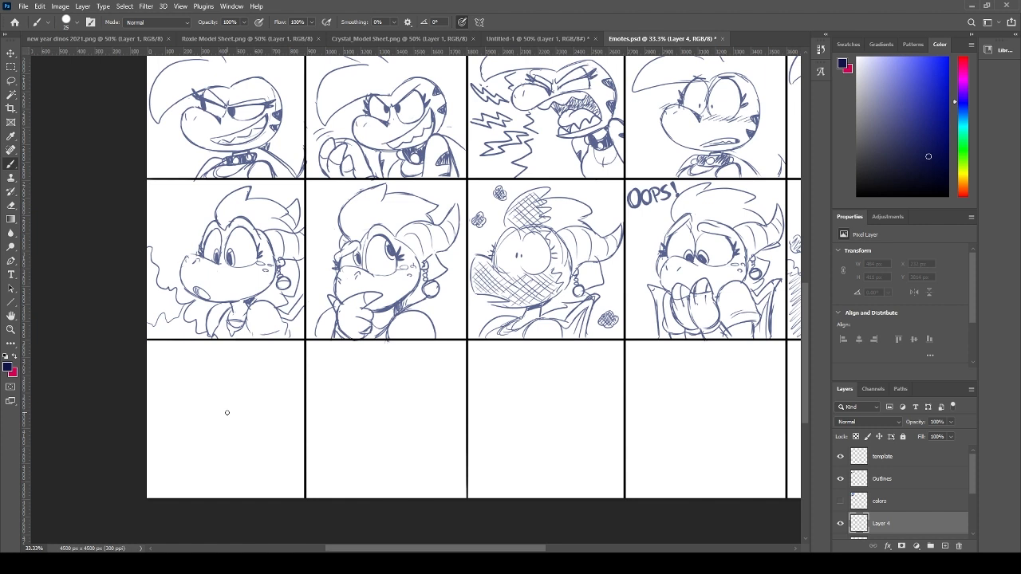
- Toggle the visibility of Layer 3 to check that the new sketch layer is separate from it
scroll(973, 486, down, 2)
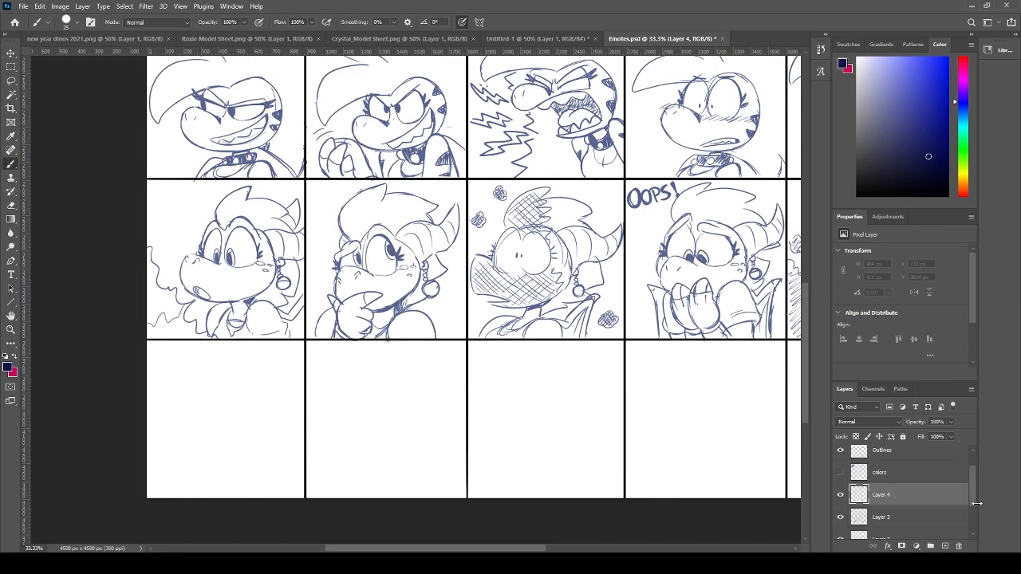
click(840, 516)
click(840, 517)
- Reduce the brush size to 10 px for sketching in the first empty cell of the bottom row
key(ctrl+plus)
key(ctrl+plus)
mouse_move(275, 442)
mouse_down()
mouse_move(585, 220)
mouse_move(540, 231)
mouse_up()
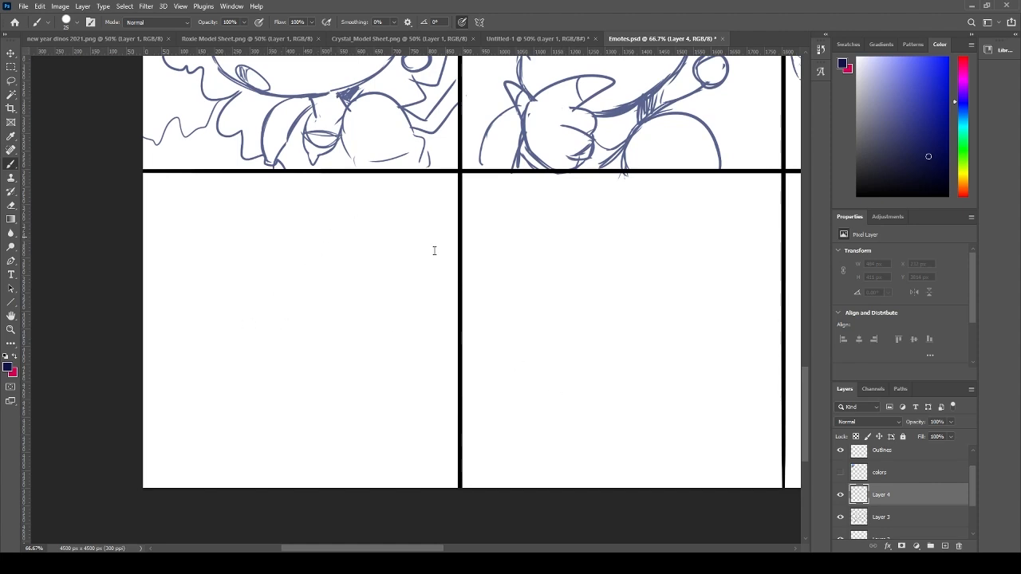
key(bracketleft)
key(bracketleft)
key(bracketleft)
mouse_move(334, 361)
mouse_down()
mouse_move(380, 340)
mouse_move(373, 346)
mouse_up()
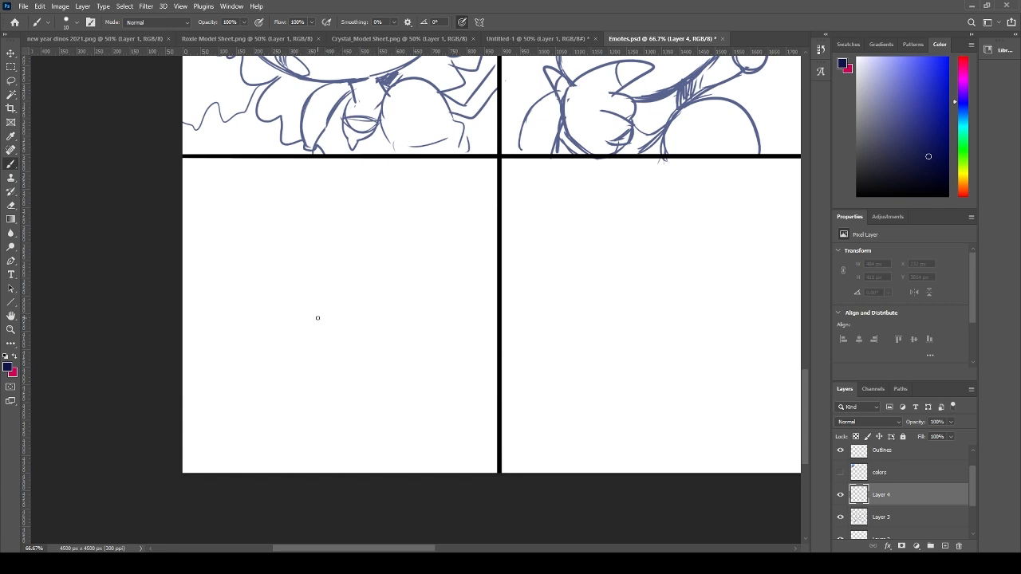
drag(296, 276, 327, 373)
drag(328, 244, 330, 242)
key(ctrl+z)
key(ctrl+z)
key(ctrl+z)
- Sketch a round head about 370 by 375 px with a curved vertical centre line in the bottom row's first cell
drag(290, 372, 271, 287)
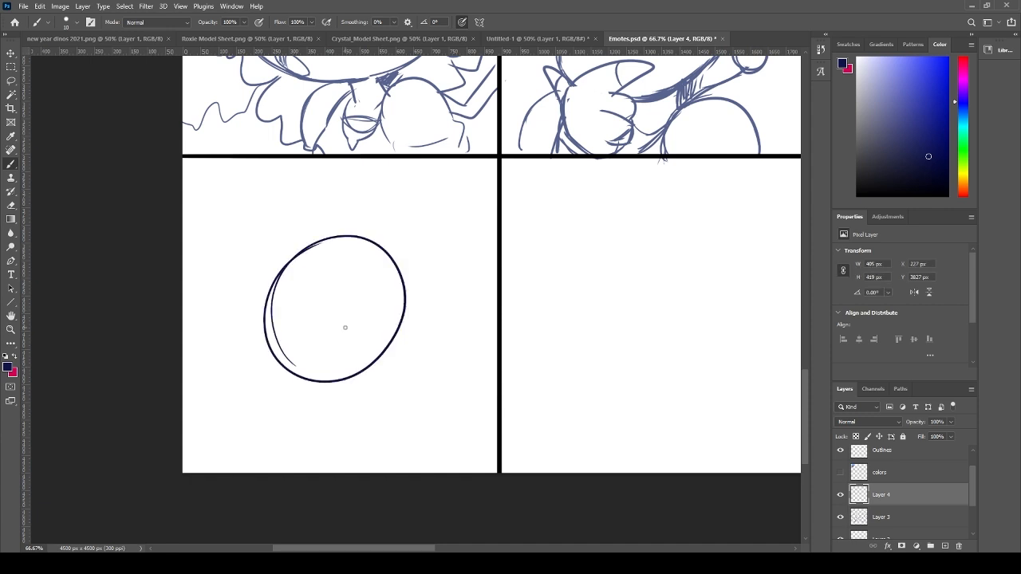
key(ctrl+z)
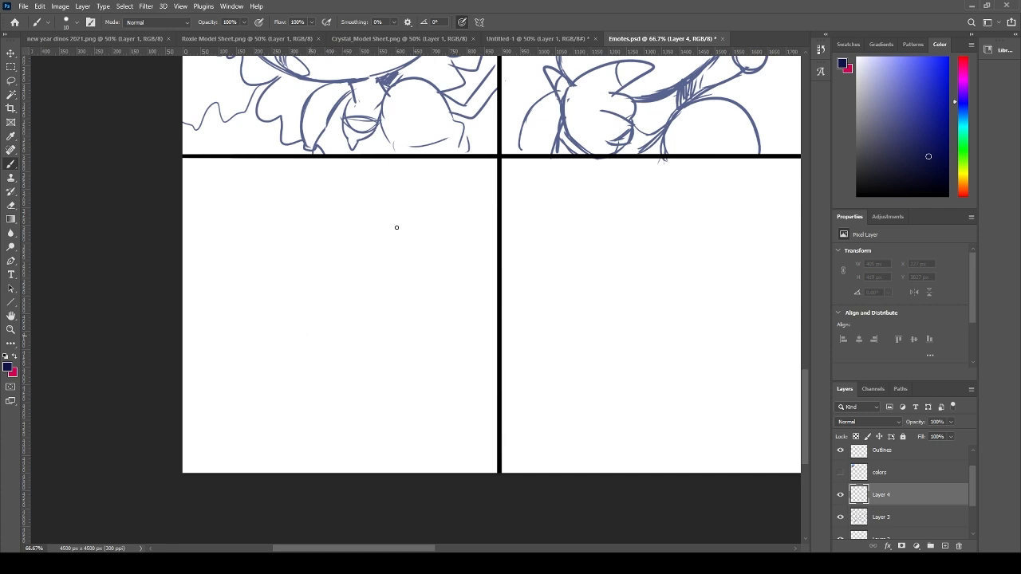
key(ctrl+shift+z)
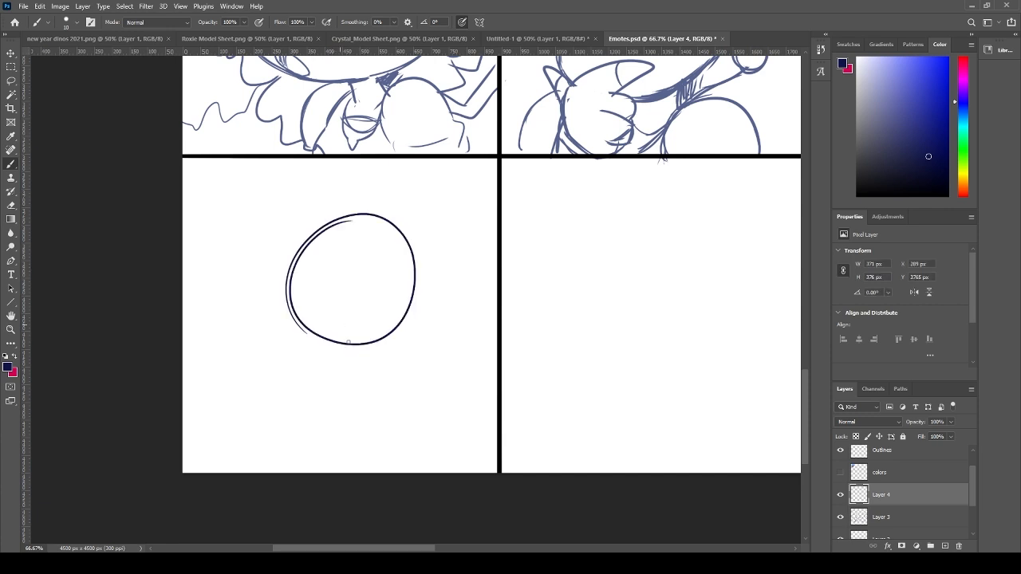
drag(374, 214, 346, 341)
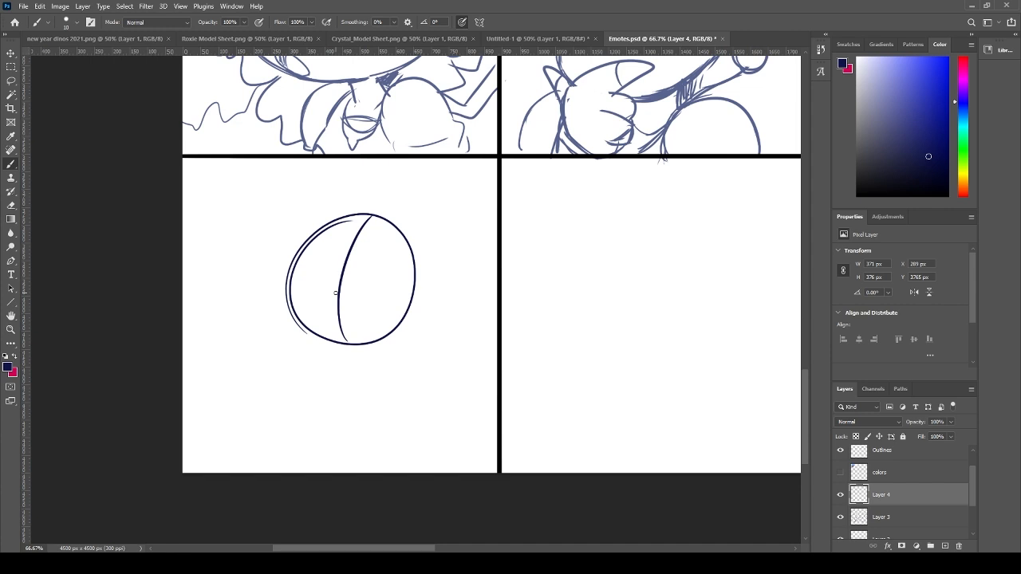
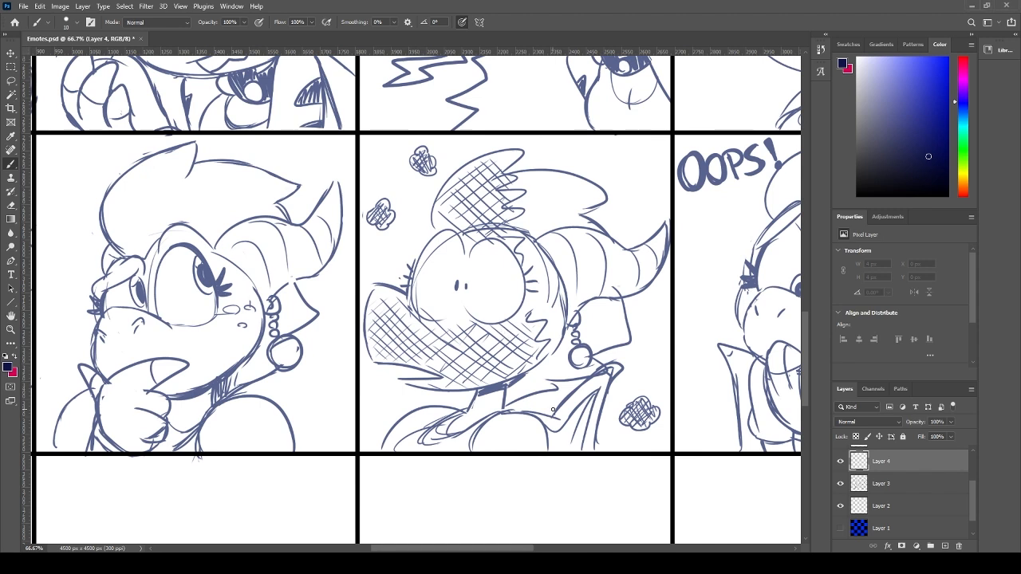
- Hide and show Layer 3 to check its sketches against the empty bottom row
drag(556, 412, 337, 220)
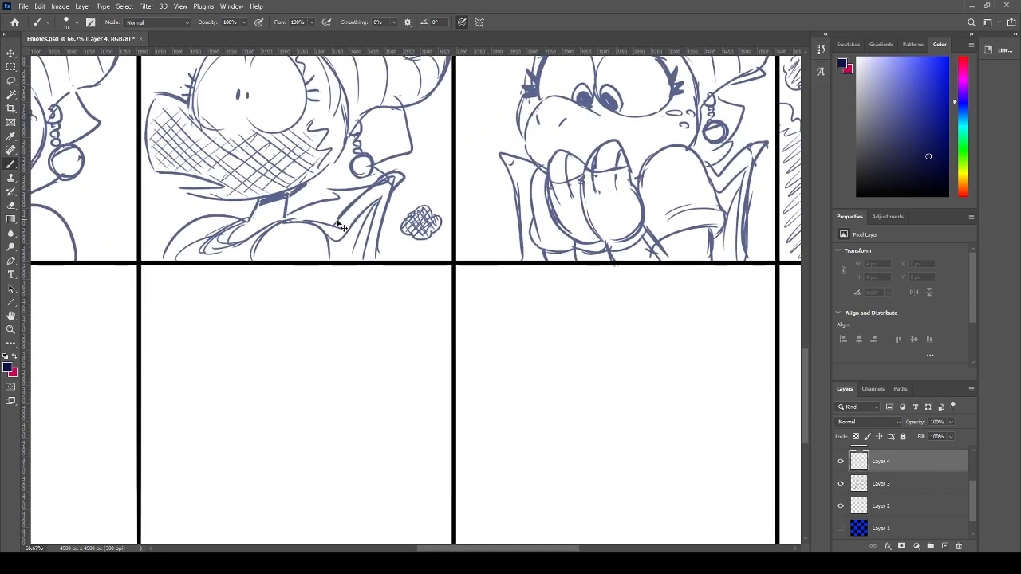
key(ctrl+minus)
key(ctrl+minus)
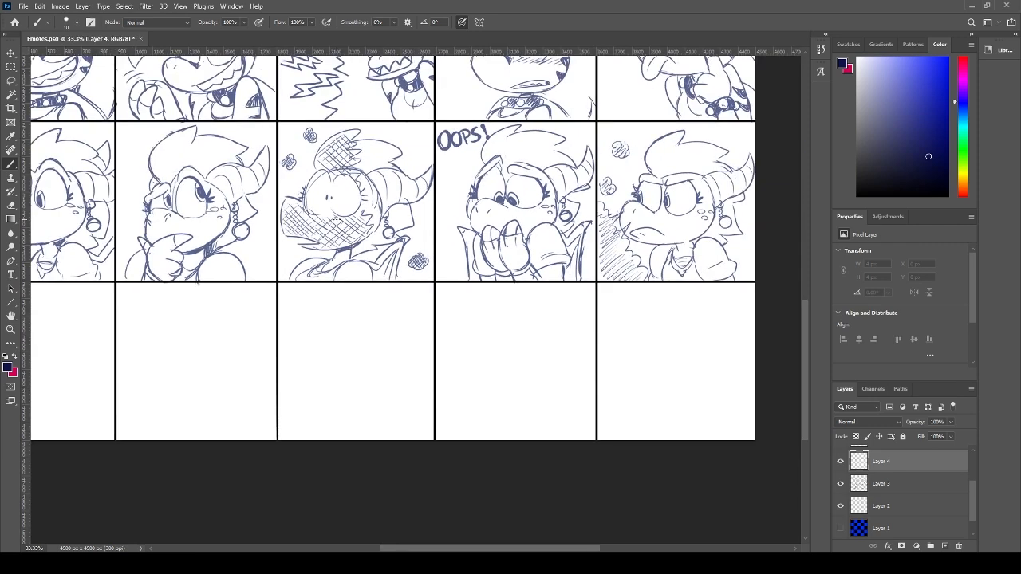
click(840, 483)
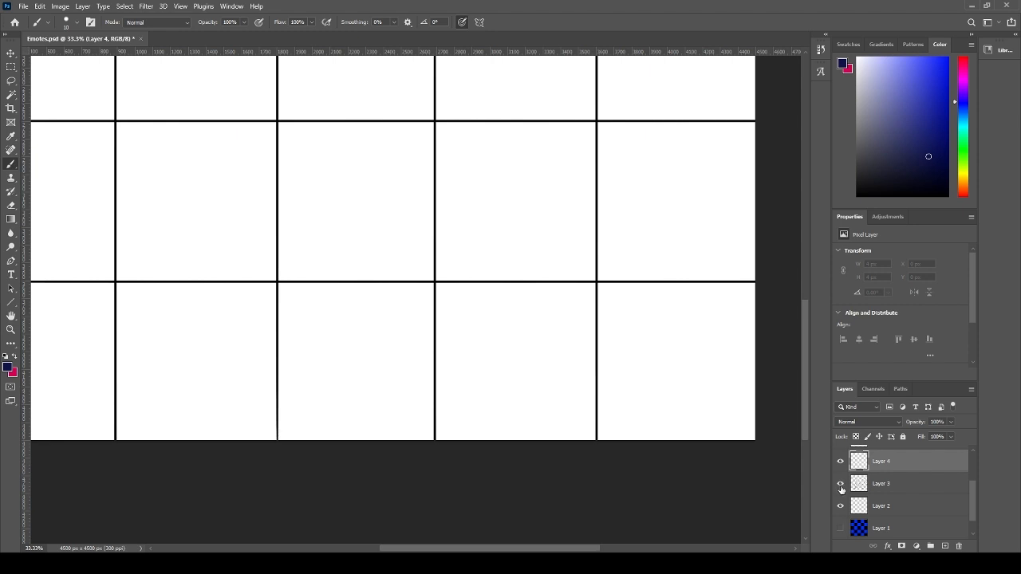
click(839, 483)
- Sketch a round head about 485 by 460 px with a curved vertical centre line in the bottom row's first cell
drag(257, 333, 504, 287)
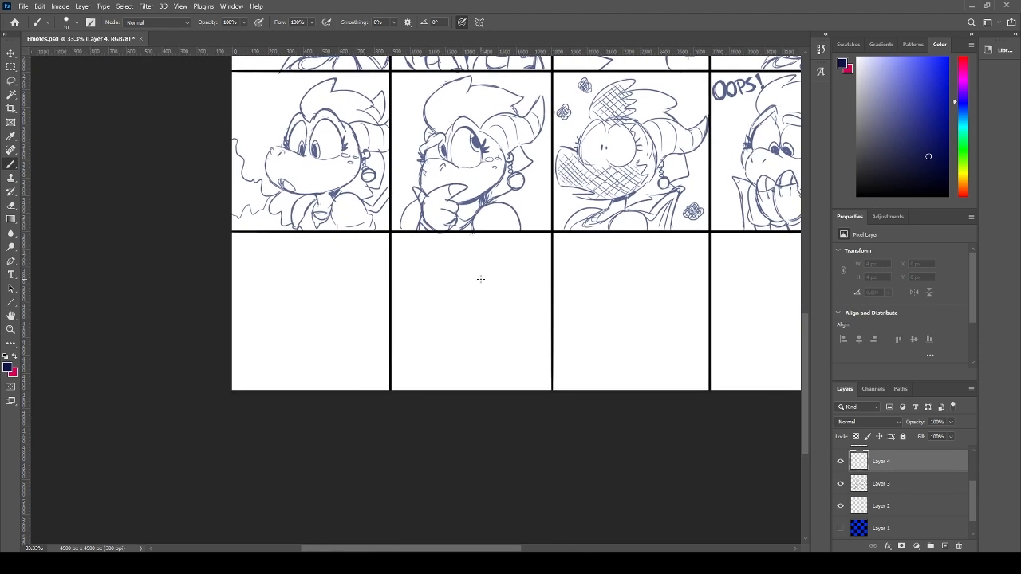
key(ctrl+plus)
key(ctrl+plus)
key(ctrl+plus)
scroll(284, 269, left, 2)
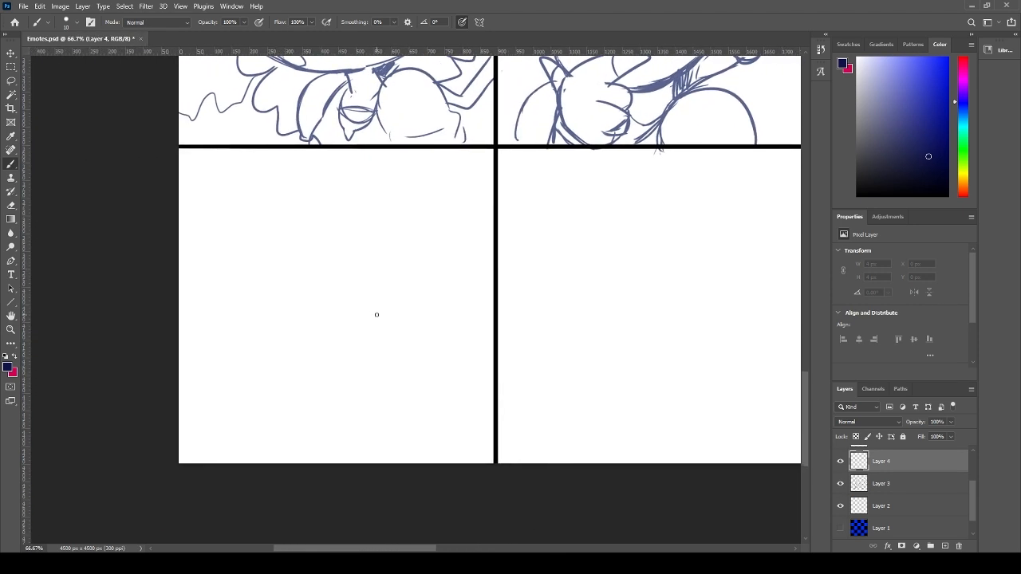
mouse_move(278, 319)
mouse_down()
mouse_move(351, 221)
mouse_move(273, 239)
mouse_move(285, 353)
mouse_move(271, 307)
mouse_up()
key(ctrl+z)
drag(356, 228, 336, 366)
- Draw a slightly rising guideline across the lower part of the head, redoing the stroke until its slant fits
drag(266, 335, 419, 312)
key(ctrl+z)
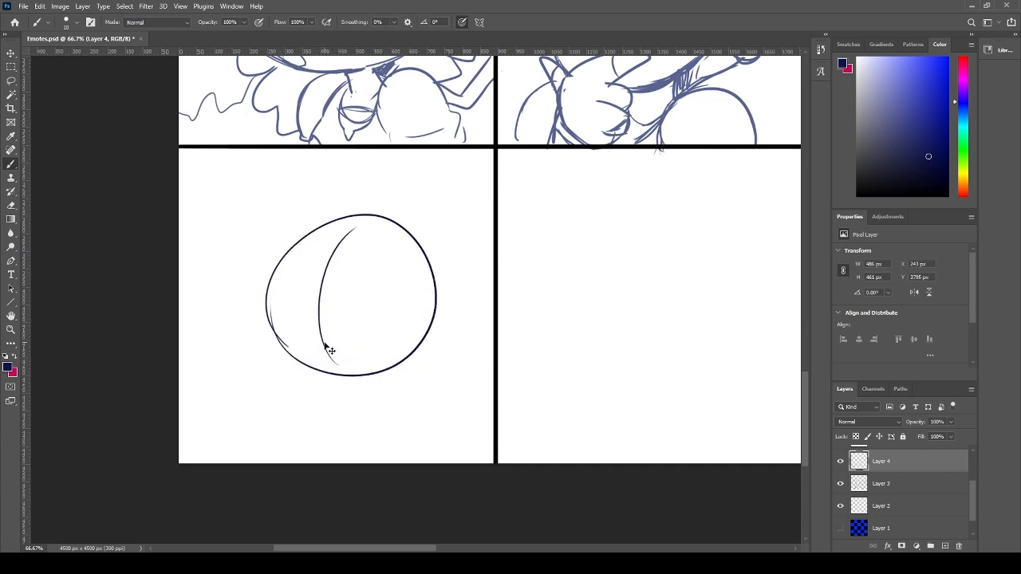
drag(281, 348, 424, 322)
key(ctrl+z)
drag(284, 348, 413, 310)
key(ctrl+z)
drag(279, 337, 404, 311)
key(ctrl+z)
mouse_move(286, 344)
mouse_down()
mouse_move(446, 303)
mouse_move(425, 317)
mouse_up()
key(ctrl+z)
- Sketch the tall oval eye on the right side of the face, resting on the guideline
mouse_move(368, 240)
mouse_down()
mouse_move(327, 339)
mouse_move(351, 315)
mouse_up()
key(ctrl+z)
key(ctrl+z)
drag(333, 277, 352, 328)
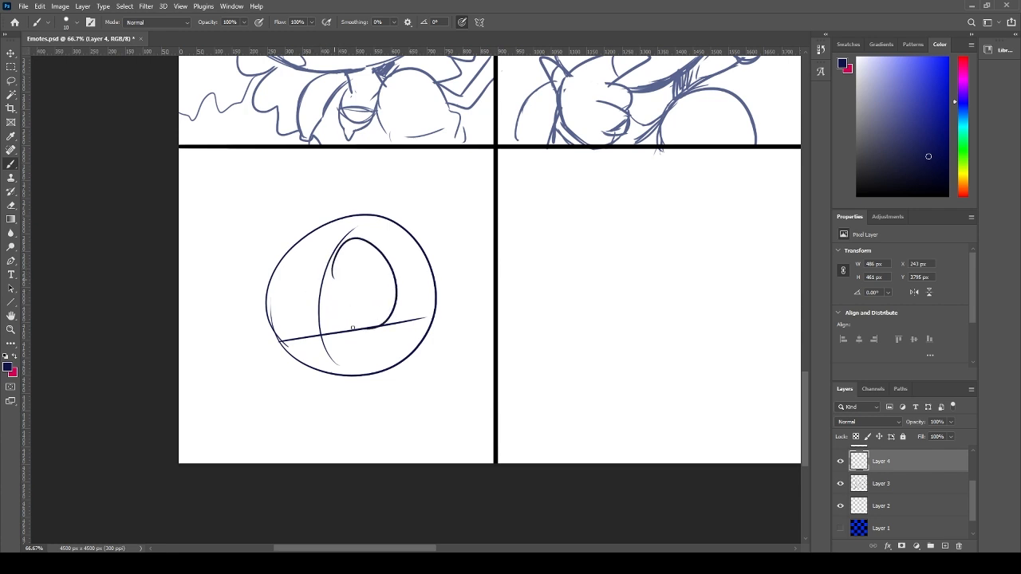
- Sketch the narrower left eye between the centre line and the head's edge, redoing the stroke until it fits
drag(324, 271, 280, 339)
key(ctrl+z)
drag(324, 272, 282, 343)
key(ctrl+z)
drag(310, 272, 283, 341)
key(ctrl+z)
drag(314, 269, 314, 341)
- Add short eyelashes to the outer edges of both eyes
drag(274, 281, 262, 291)
drag(272, 295, 261, 298)
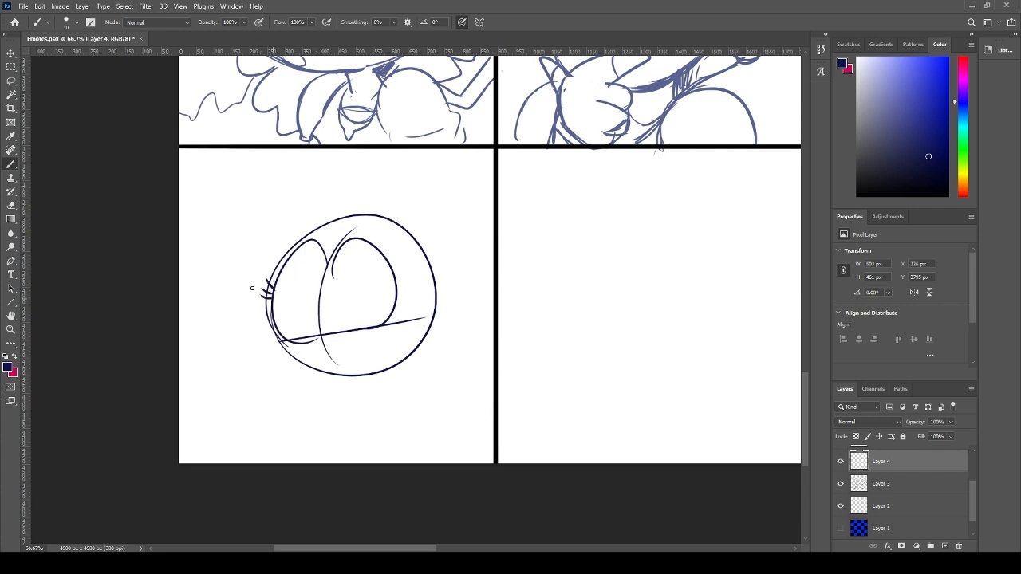
drag(394, 270, 399, 259)
key(ctrl+z)
drag(396, 272, 406, 278)
- Lasso the right eye with its lashes, rotate it slightly clockwise with Free Transform, and deselect
key(l)
mouse_move(415, 312)
mouse_down()
mouse_move(368, 341)
mouse_move(341, 241)
mouse_move(420, 249)
mouse_up()
key(ctrl+t)
drag(444, 186, 428, 224)
key(Return)
key(ctrl+d)
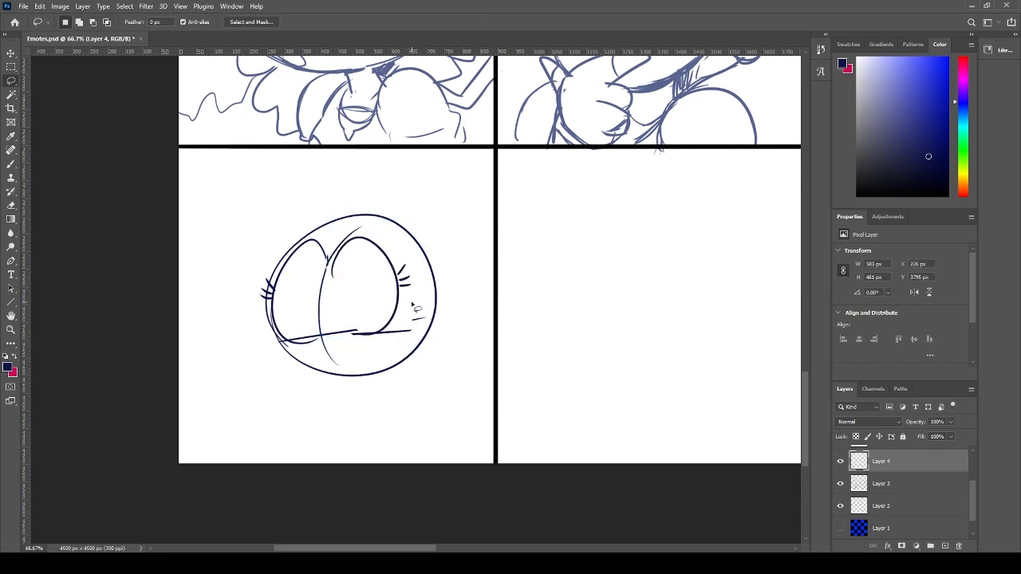
- Redraw the inner edges of both eyes with the Brush, closing the two ovals along the face's centre line
key(b)
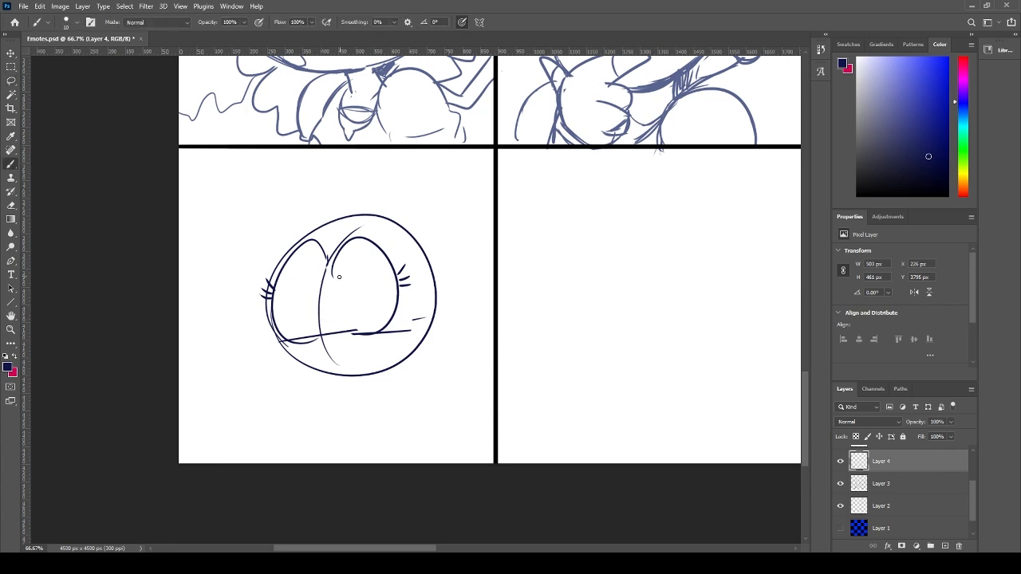
drag(331, 268, 330, 328)
key(ctrl+z)
mouse_move(335, 249)
mouse_down()
mouse_move(333, 327)
mouse_move(357, 335)
mouse_up()
key(ctrl+z)
drag(320, 253, 328, 335)
drag(330, 271, 307, 344)
key(ctrl+z)
key(ctrl+z)
mouse_move(322, 292)
mouse_down()
mouse_move(343, 332)
mouse_move(321, 343)
mouse_up()
key(ctrl+z)
drag(327, 254, 359, 332)
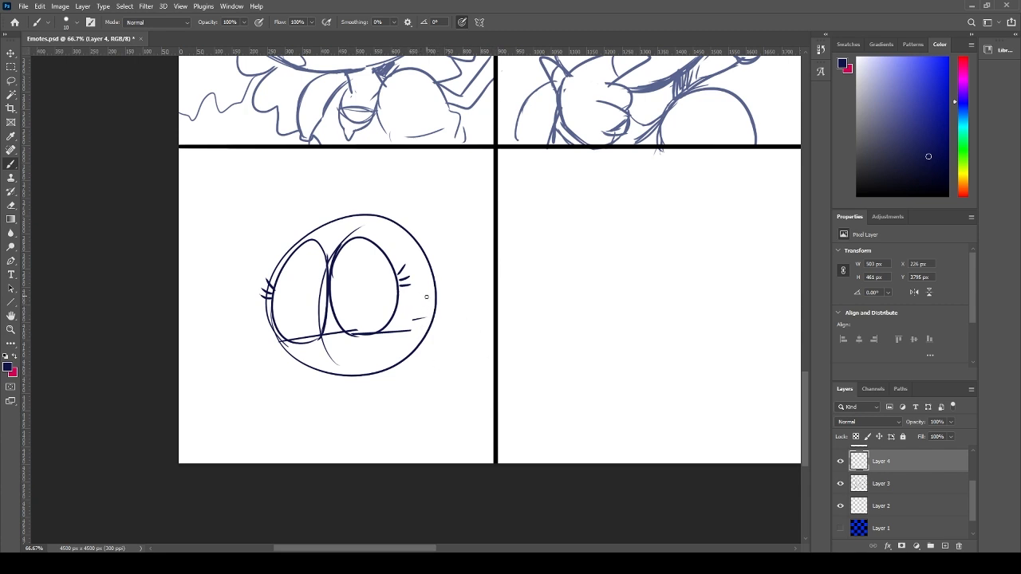
- Lasso the whole head and use Free Transform to tilt it slightly counter-clockwise and reposition it in the cell
key(l)
drag(270, 236, 237, 263)
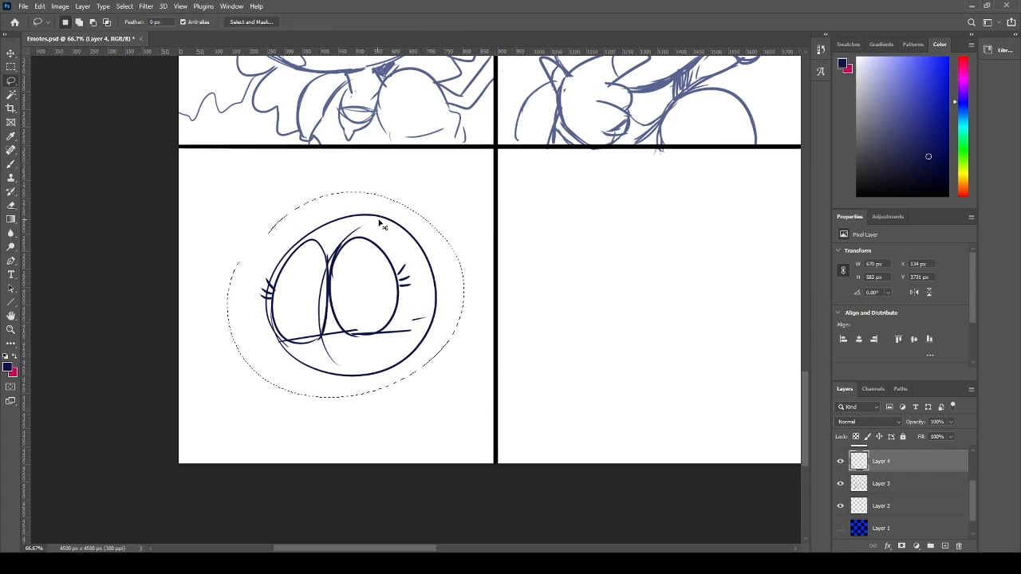
key(ctrl+t)
drag(464, 192, 462, 170)
drag(368, 302, 379, 306)
key(Return)
- Lasso the left eye with its lashes, scale it to about 94%, nudge it into place, and deselect
mouse_move(275, 284)
mouse_down()
mouse_move(275, 254)
mouse_move(327, 235)
mouse_move(334, 302)
mouse_move(319, 351)
mouse_move(272, 295)
mouse_up()
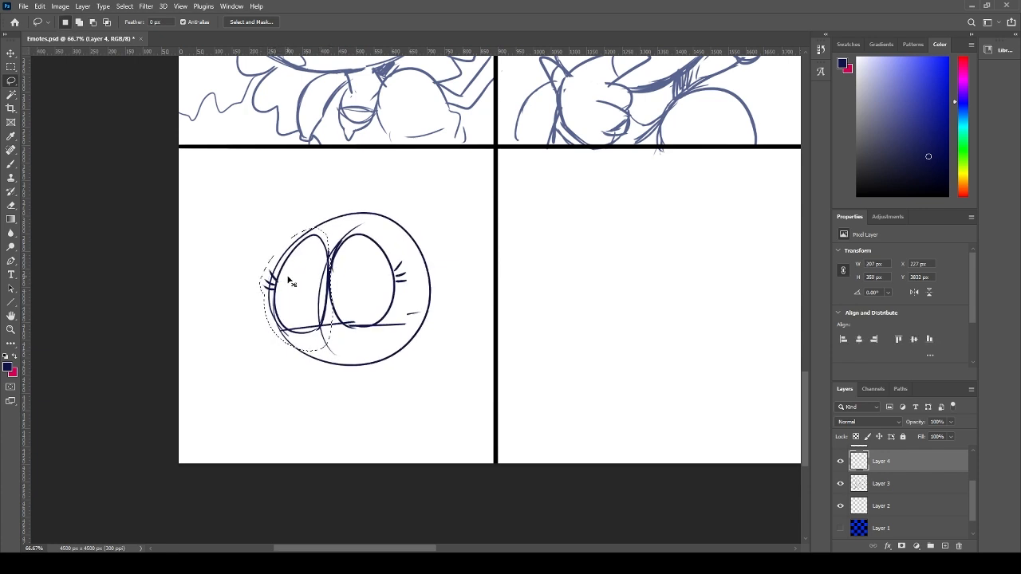
key(ctrl+t)
drag(255, 354, 274, 324)
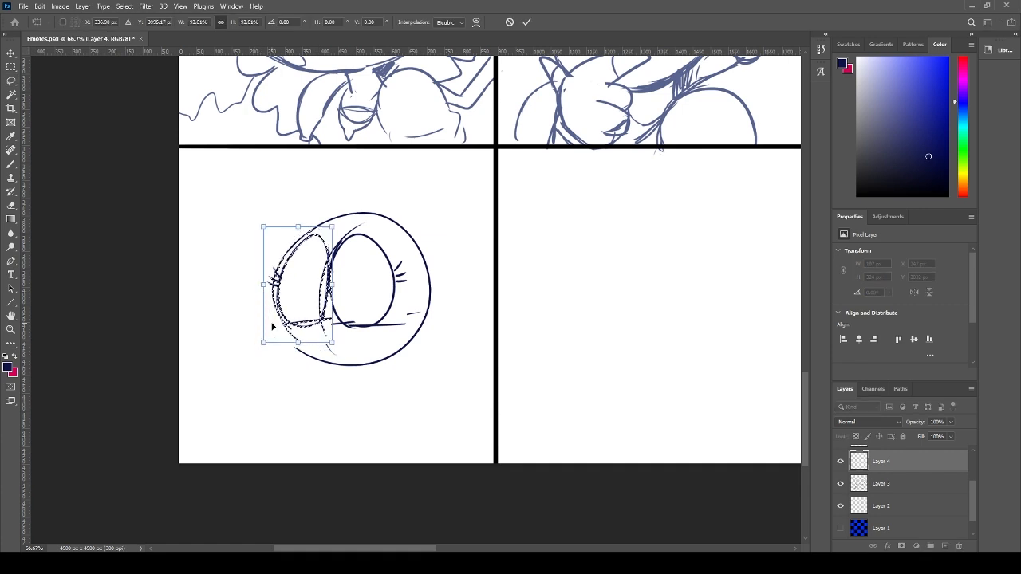
key(Return)
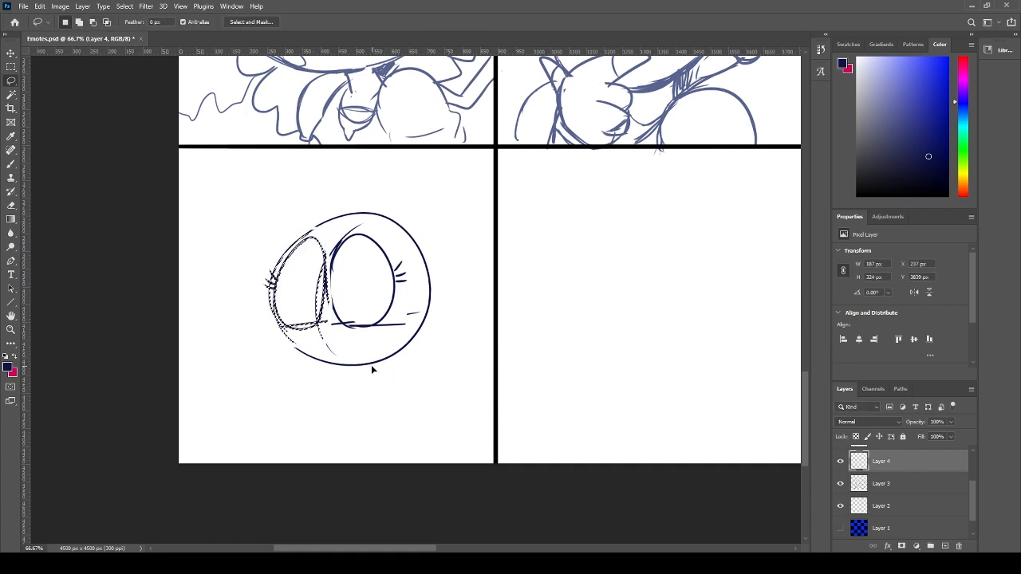
key(ctrl+d)
- Erase the leftover centre guideline strokes between and around the two eyes
key(b)
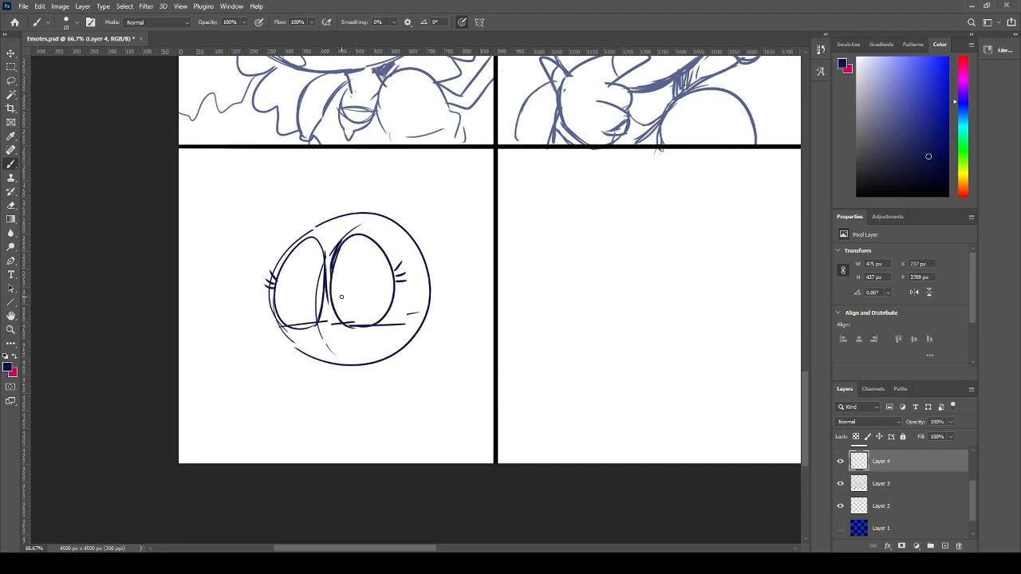
key(e)
mouse_move(319, 309)
mouse_down()
mouse_move(318, 277)
mouse_move(315, 317)
mouse_up()
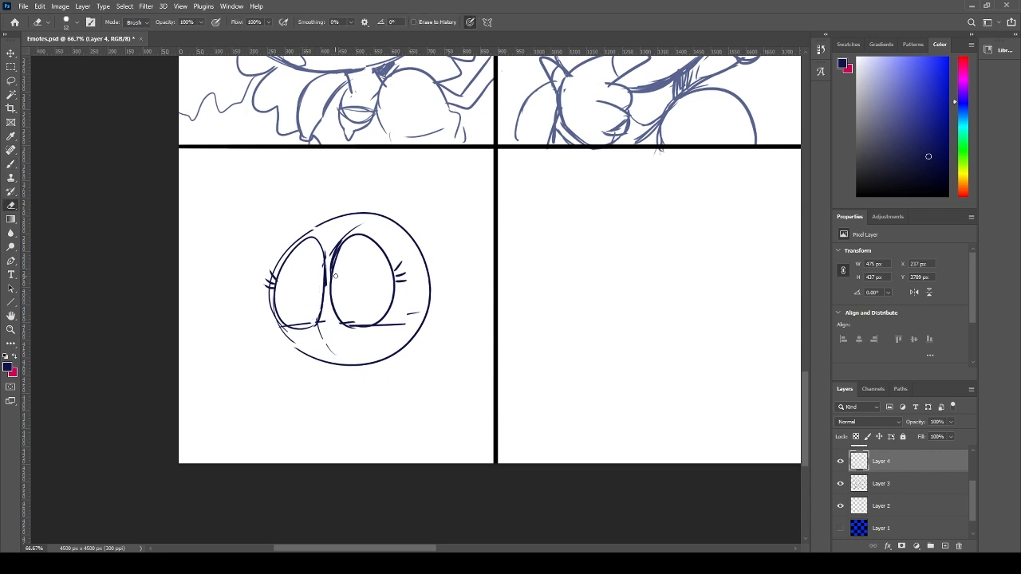
key(b)
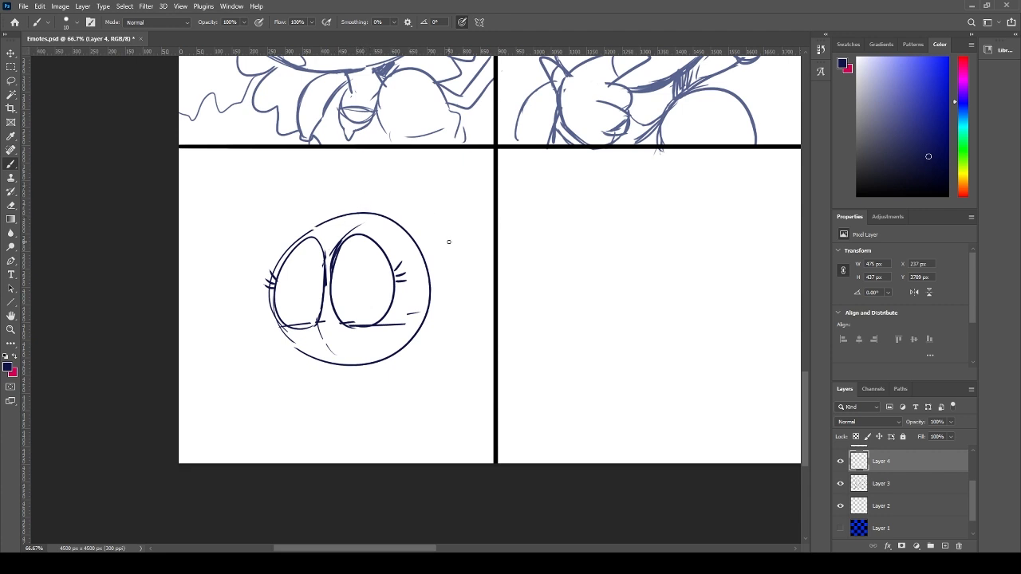
key(e)
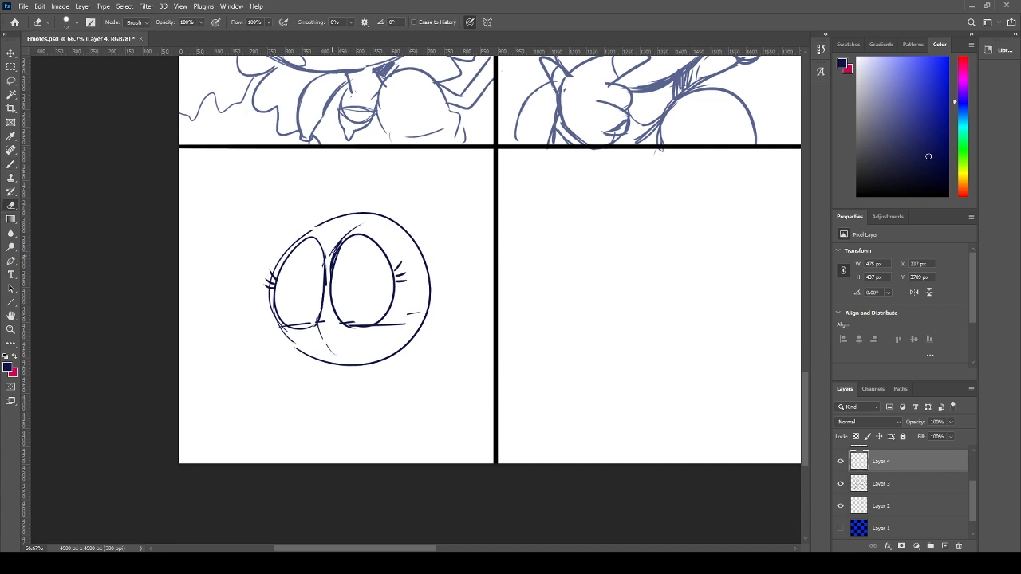
mouse_move(335, 250)
mouse_down()
mouse_move(345, 235)
mouse_move(334, 279)
mouse_up()
key(ctrl+z)
- Sketch two short arched eyebrows above the eyes, redoing the strokes until they look right
key(b)
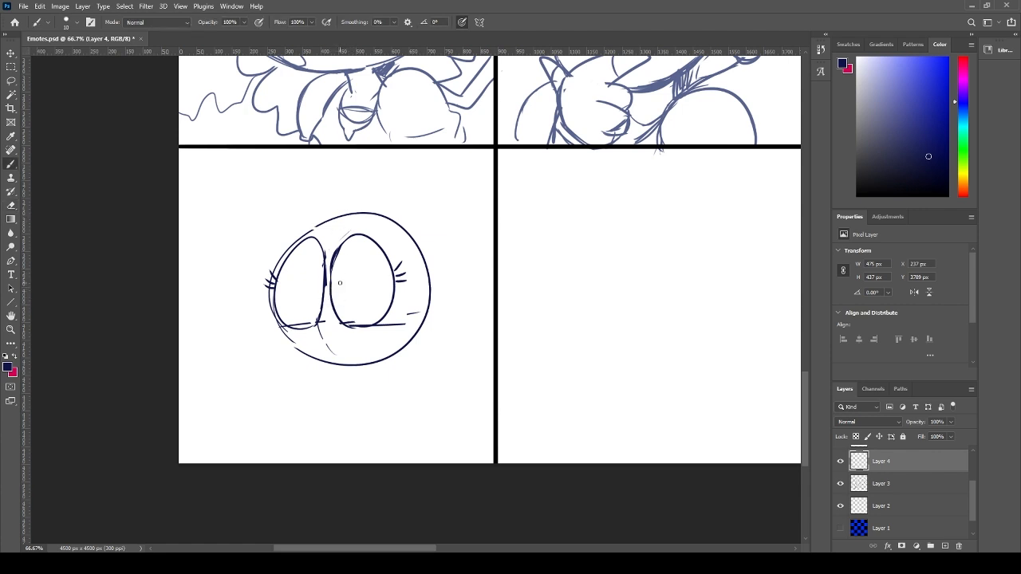
drag(352, 215, 388, 230)
key(ctrl+z)
drag(316, 220, 293, 231)
key(ctrl+z)
key(ctrl+z)
drag(353, 214, 386, 229)
key(ctrl+z)
mouse_move(280, 232)
mouse_down()
mouse_move(314, 214)
mouse_move(298, 212)
mouse_move(314, 214)
mouse_up()
key(ctrl+z)
key(ctrl+z)
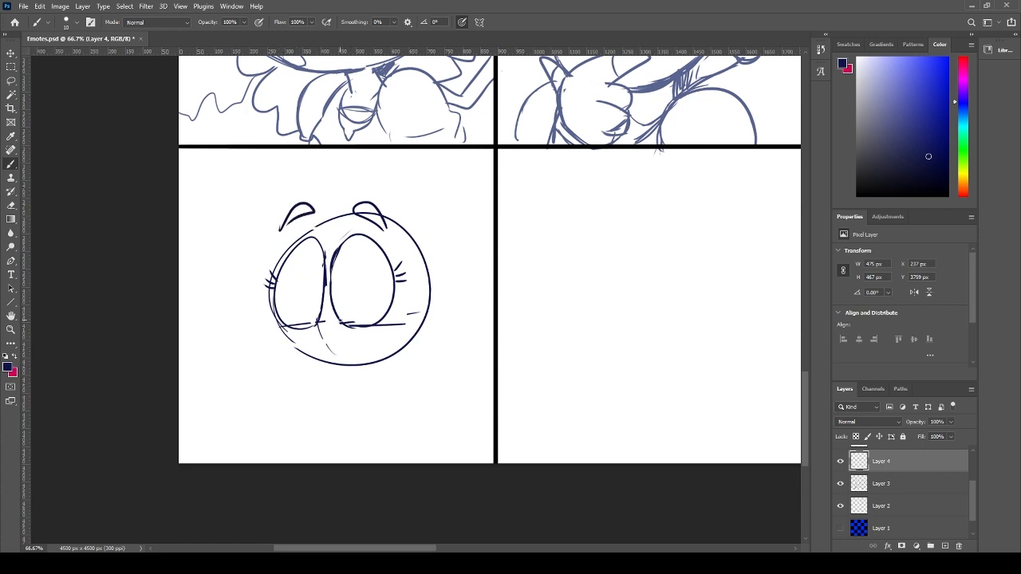
- Fill narrow dark pupils at the inner edges of both eyes and trim the tail of the left eyebrow
mouse_move(315, 302)
mouse_down()
mouse_move(334, 287)
mouse_move(317, 292)
mouse_move(315, 307)
mouse_up()
key(ctrl+z)
key(e)
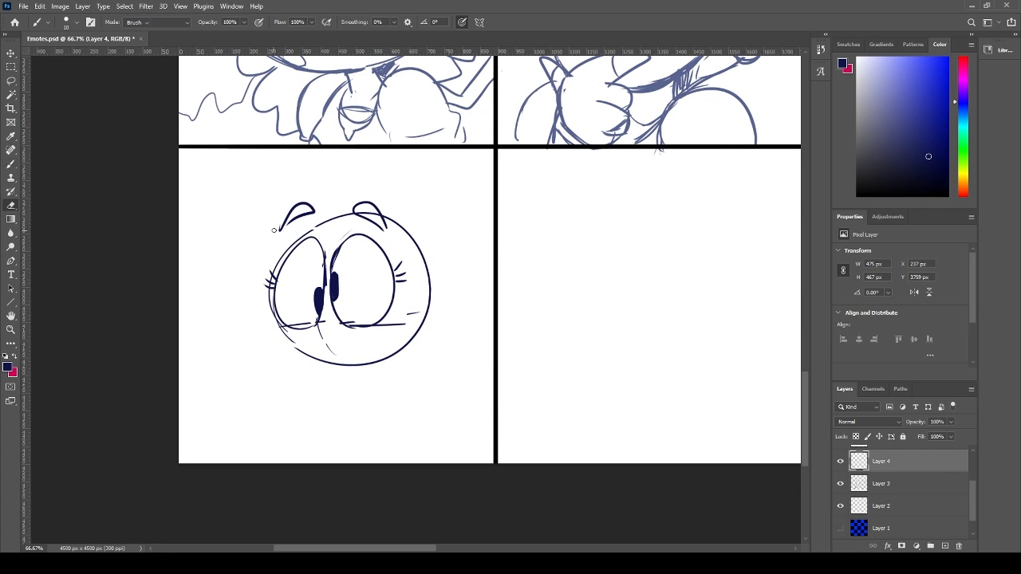
click(279, 228)
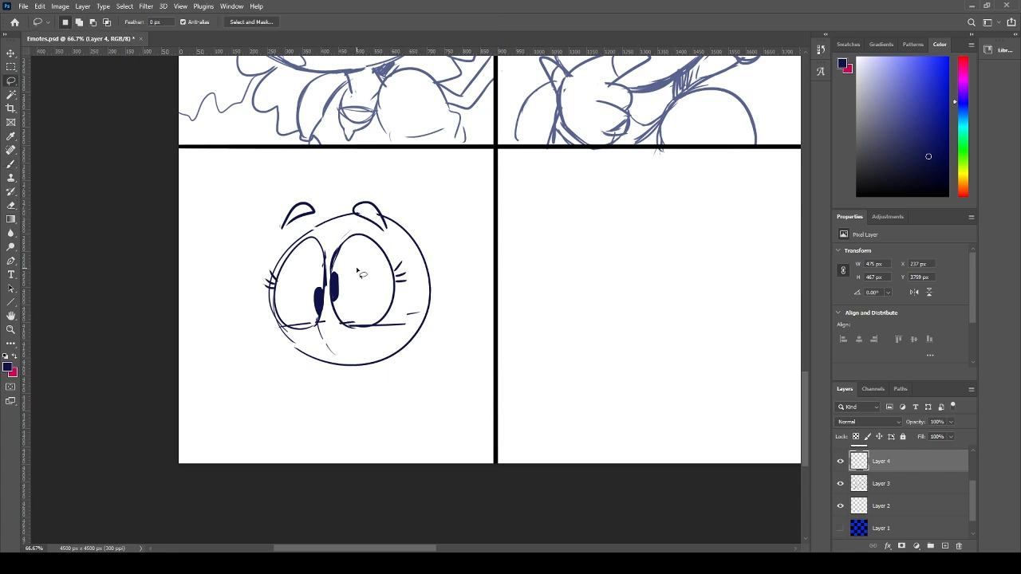
- Sketch a small rounded nose overlapping the bottom of the left eye
key(b)
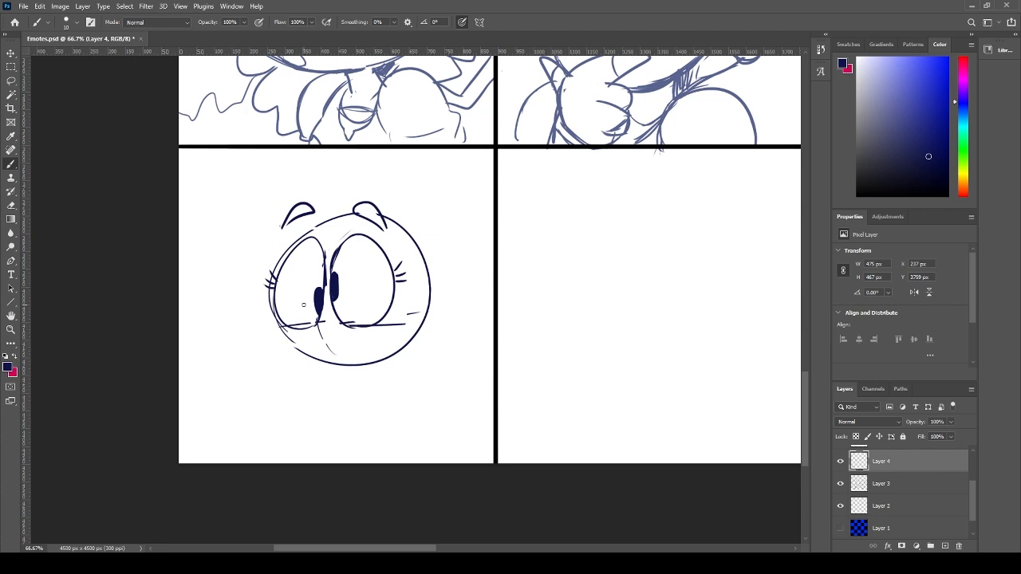
mouse_move(292, 323)
mouse_down()
mouse_move(321, 327)
mouse_move(303, 324)
mouse_move(321, 343)
mouse_move(306, 343)
mouse_move(318, 342)
mouse_move(296, 327)
mouse_move(318, 327)
mouse_move(307, 382)
mouse_up()
key(ctrl+z)
key(ctrl+z)
key(e)
key(b)
key(ctrl+z)
- Sketch the wide muzzle outline from the left cheek under the chin and up to the right cheek
drag(272, 308, 329, 390)
key(ctrl+z)
mouse_move(255, 358)
mouse_down()
mouse_move(370, 389)
mouse_move(345, 395)
mouse_move(356, 397)
mouse_up()
drag(271, 374, 350, 397)
key(ctrl+z)
key(ctrl+z)
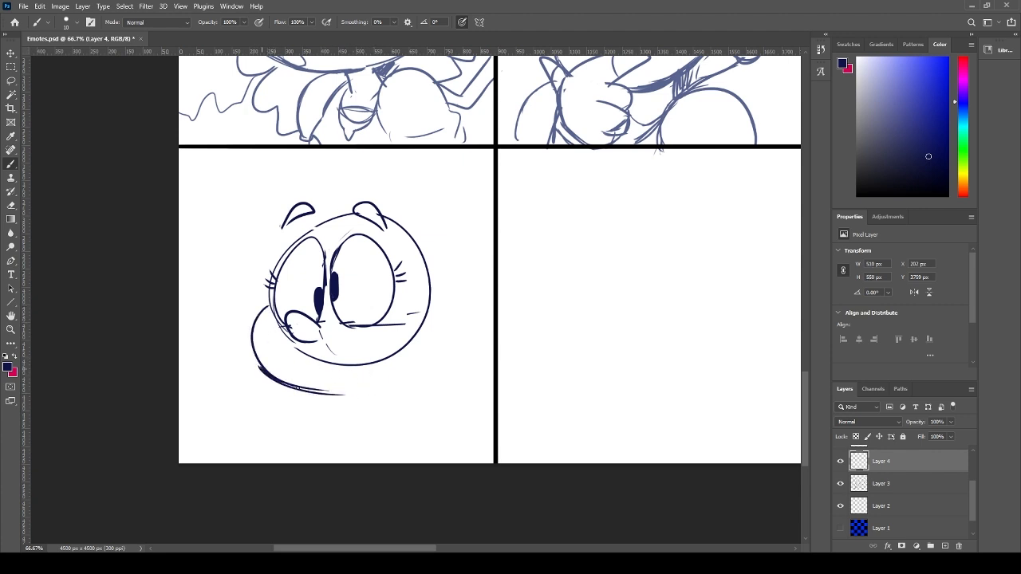
key(ctrl+z)
key(ctrl+z)
mouse_move(270, 374)
mouse_down()
mouse_move(356, 395)
mouse_move(365, 390)
mouse_move(345, 394)
mouse_move(442, 346)
mouse_up()
key(ctrl+z)
key(ctrl+z)
drag(336, 396, 451, 327)
- Erase the lower part of the head circle and the guidelines under the eyes, enlarging the eraser
key(e)
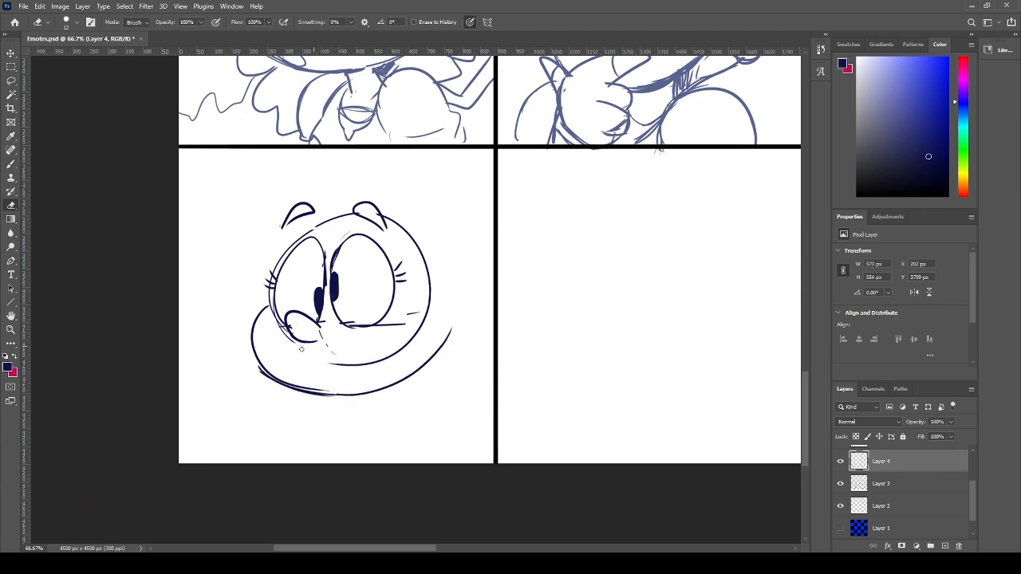
mouse_move(351, 364)
mouse_down()
mouse_move(323, 335)
mouse_move(338, 364)
mouse_move(425, 307)
mouse_up()
key(bracketright)
key(bracketright)
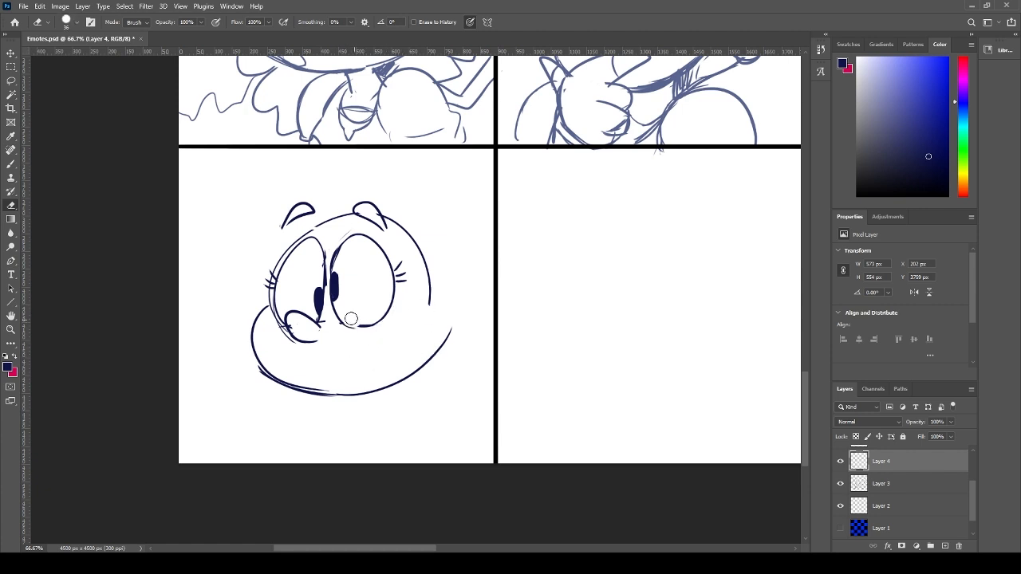
drag(345, 321, 354, 323)
- Reinforce the upper outlines of both eyes with thicker curved strokes, redoing them until they fit
key(b)
mouse_move(332, 275)
mouse_down()
mouse_move(357, 239)
mouse_move(378, 236)
mouse_move(394, 277)
mouse_up()
key(ctrl+z)
key(ctrl+z)
key(ctrl+z)
drag(333, 267, 394, 280)
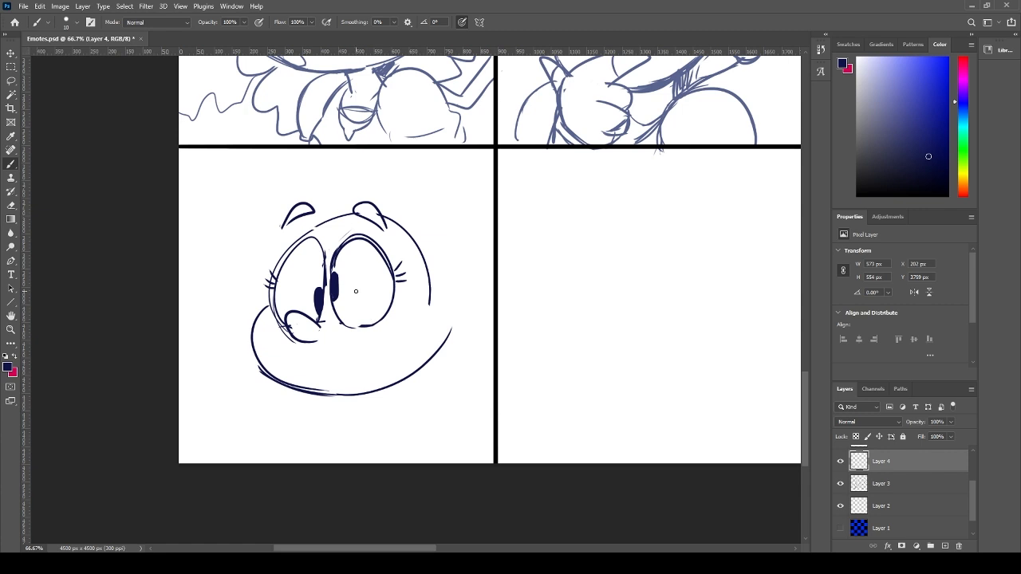
key(ctrl+z)
drag(335, 252, 386, 239)
mouse_move(303, 242)
mouse_down()
mouse_move(277, 299)
mouse_move(317, 232)
mouse_up()
key(ctrl+z)
key(ctrl+z)
drag(279, 275, 316, 236)
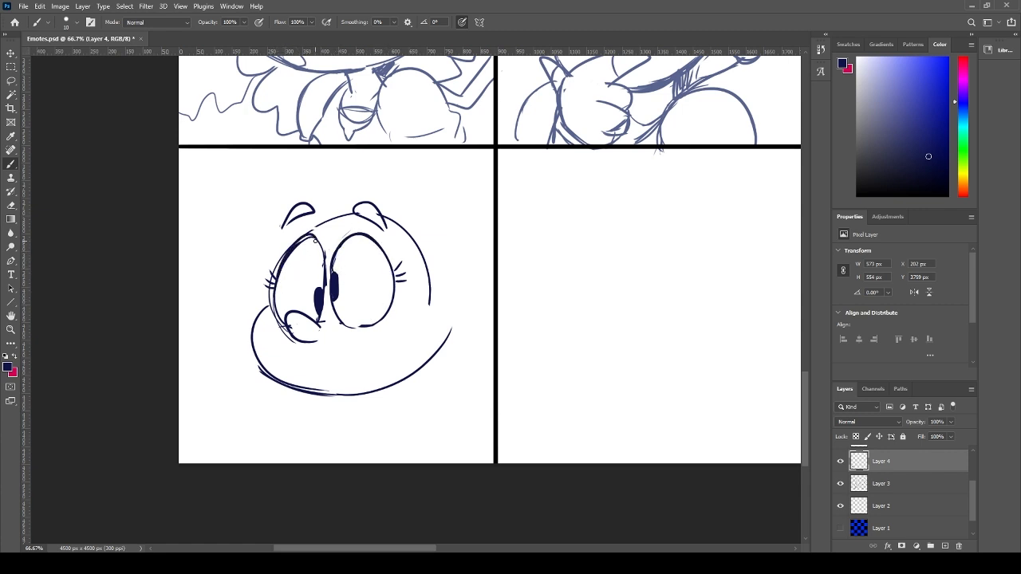
- Erase the stray lines at the inner and lower outer edges of the left eye
key(e)
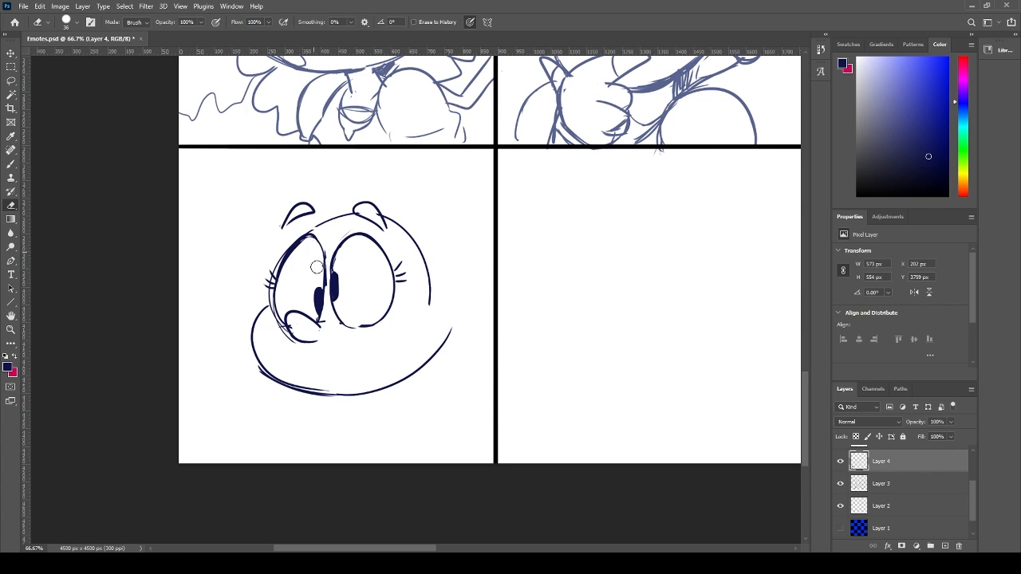
drag(317, 274, 317, 260)
drag(272, 321, 285, 338)
- Sketch a small arched open mouth on the chin line and hatch its left side
key(b)
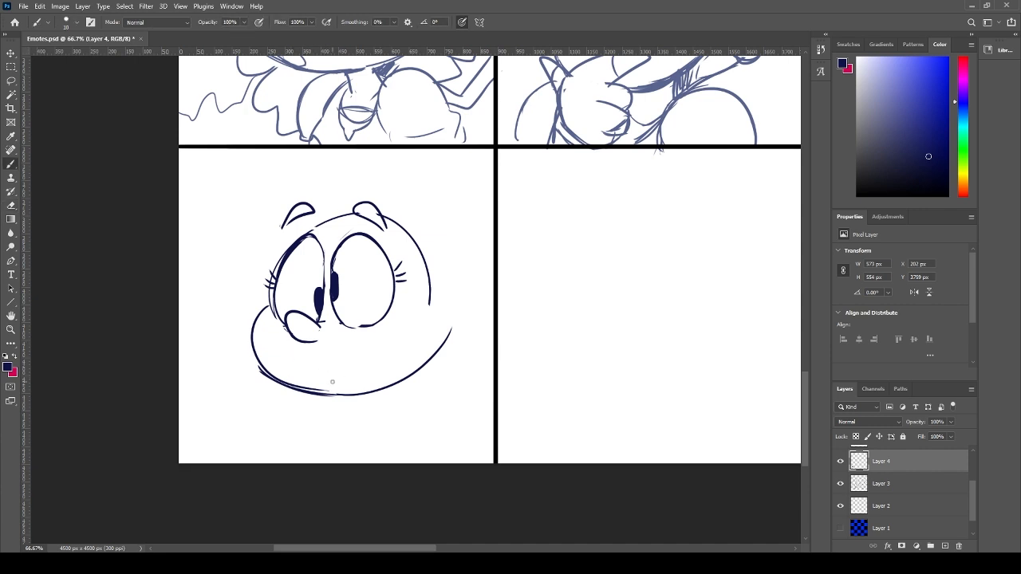
mouse_move(332, 381)
mouse_down()
mouse_move(327, 388)
mouse_move(348, 374)
mouse_up()
key(ctrl+z)
mouse_move(334, 391)
mouse_down()
mouse_move(329, 361)
mouse_move(319, 363)
mouse_up()
- Erase the remaining arc of the construction circle around the right side and crown of the head
key(e)
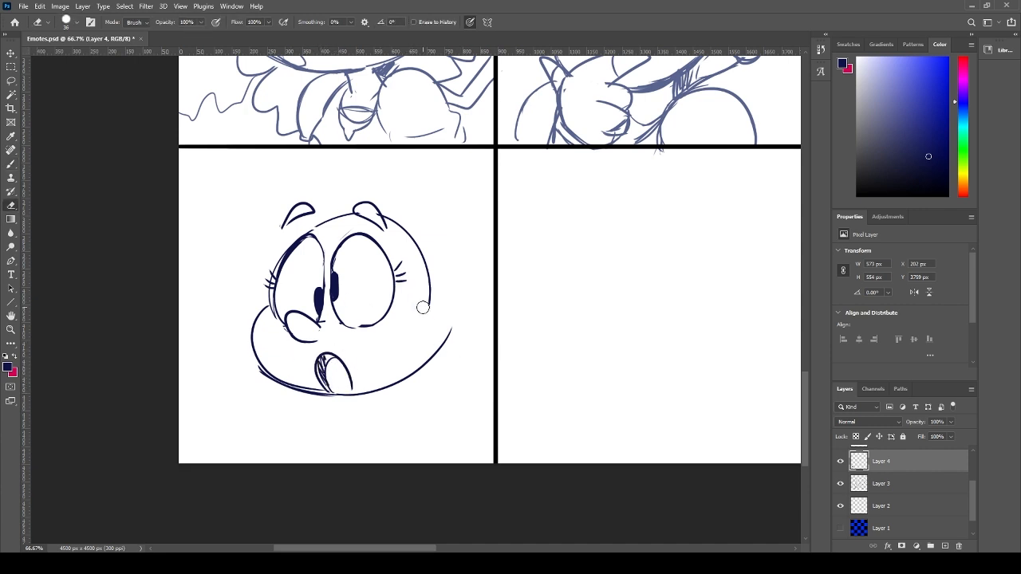
mouse_move(431, 313)
mouse_down()
mouse_move(424, 272)
mouse_move(400, 220)
mouse_move(328, 220)
mouse_up()
- Lasso the entire face, scale it down slightly with Free Transform, and deselect
key(l)
mouse_move(440, 269)
mouse_down()
mouse_move(483, 346)
mouse_move(323, 172)
mouse_move(463, 223)
mouse_up()
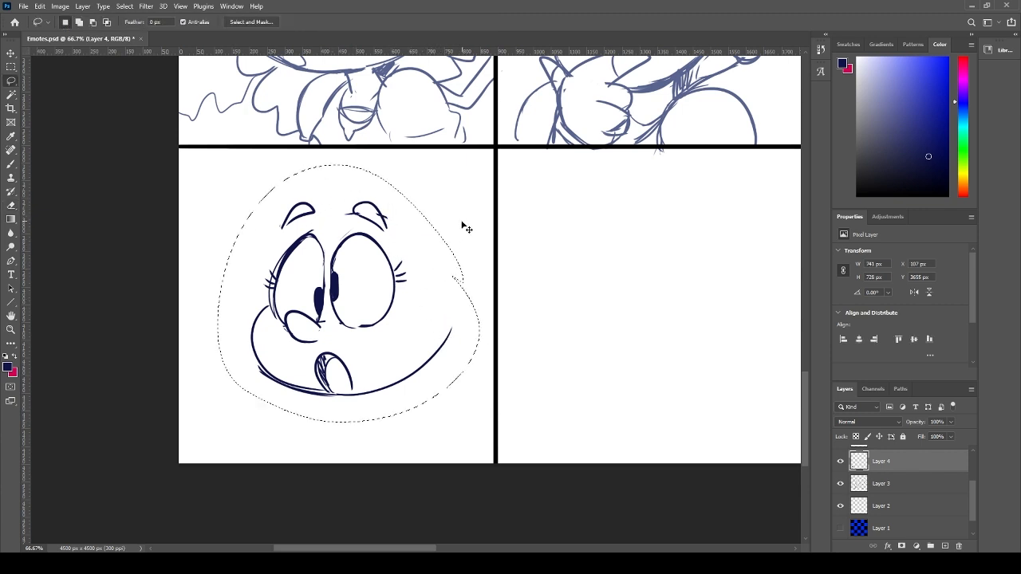
key(ctrl+t)
mouse_move(492, 159)
mouse_down()
mouse_move(506, 165)
mouse_move(481, 180)
mouse_move(471, 173)
mouse_up()
key(Return)
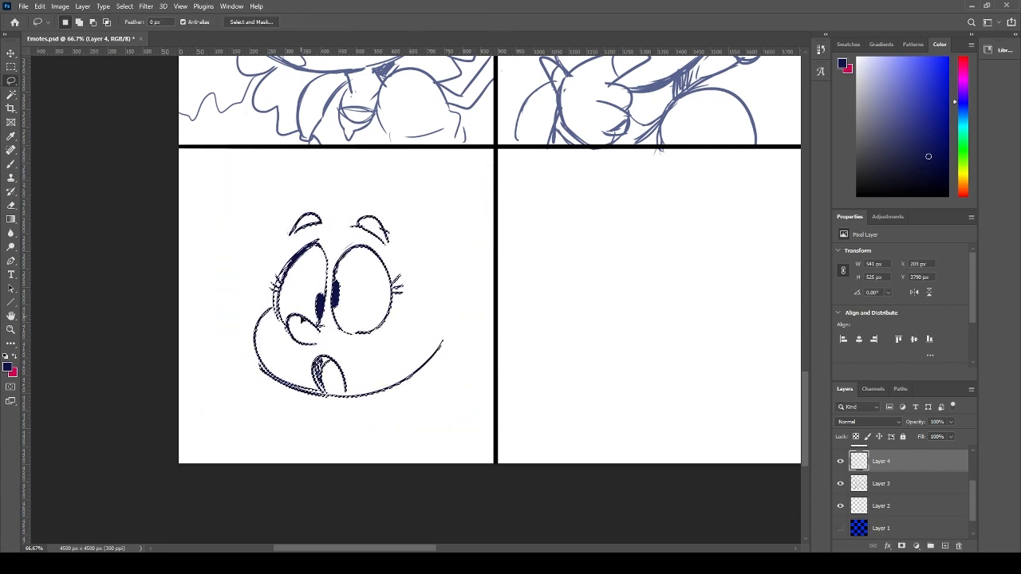
key(ctrl+d)
- Lasso the muzzle and mouth, rotate them about 4° clockwise, and move them slightly down and to the left
mouse_move(257, 311)
mouse_down()
mouse_move(290, 367)
mouse_move(303, 354)
mouse_move(414, 331)
mouse_move(363, 423)
mouse_move(250, 335)
mouse_up()
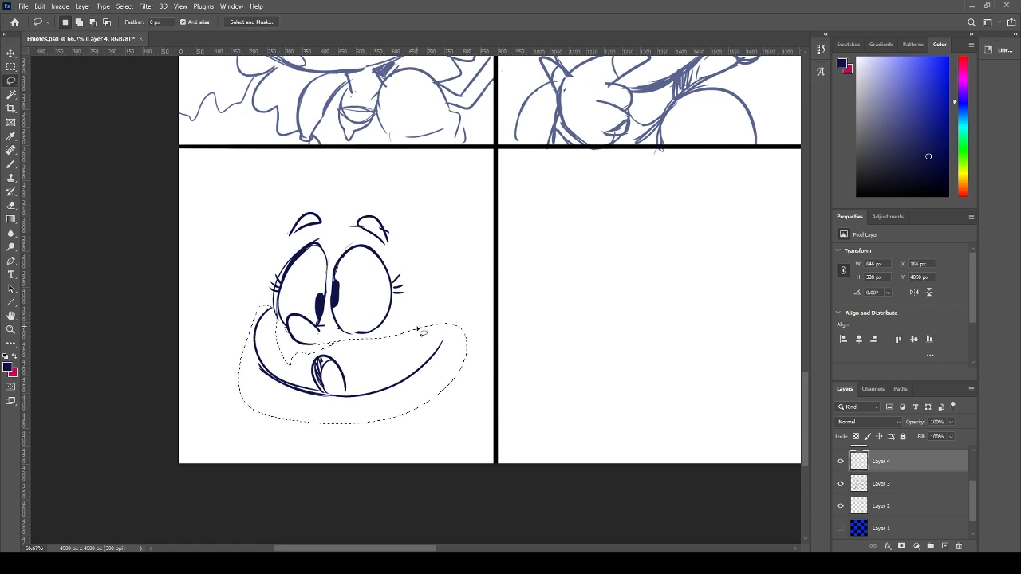
key(ctrl+t)
drag(479, 228, 491, 231)
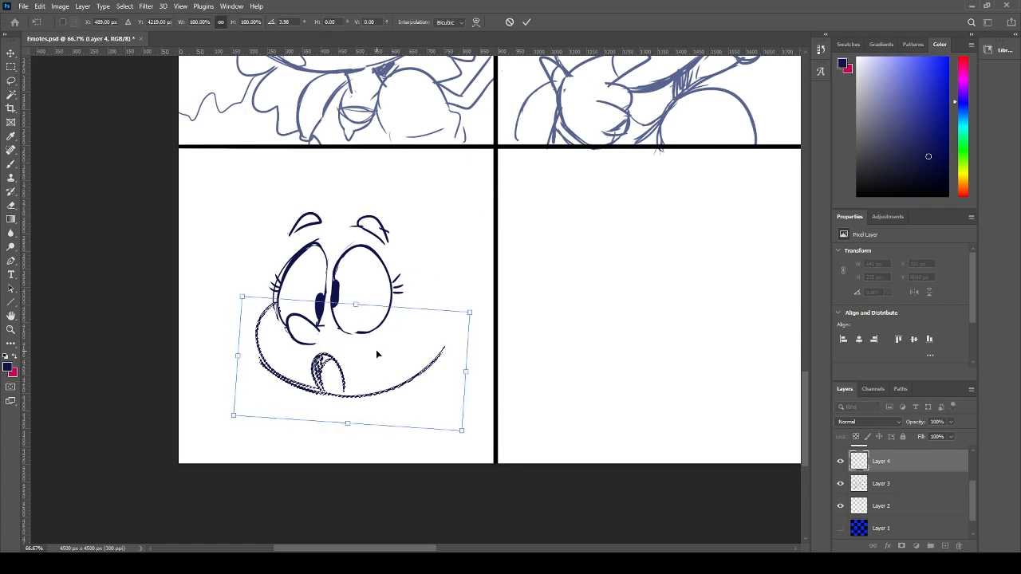
mouse_move(375, 349)
mouse_down()
mouse_move(357, 368)
mouse_move(373, 363)
mouse_up()
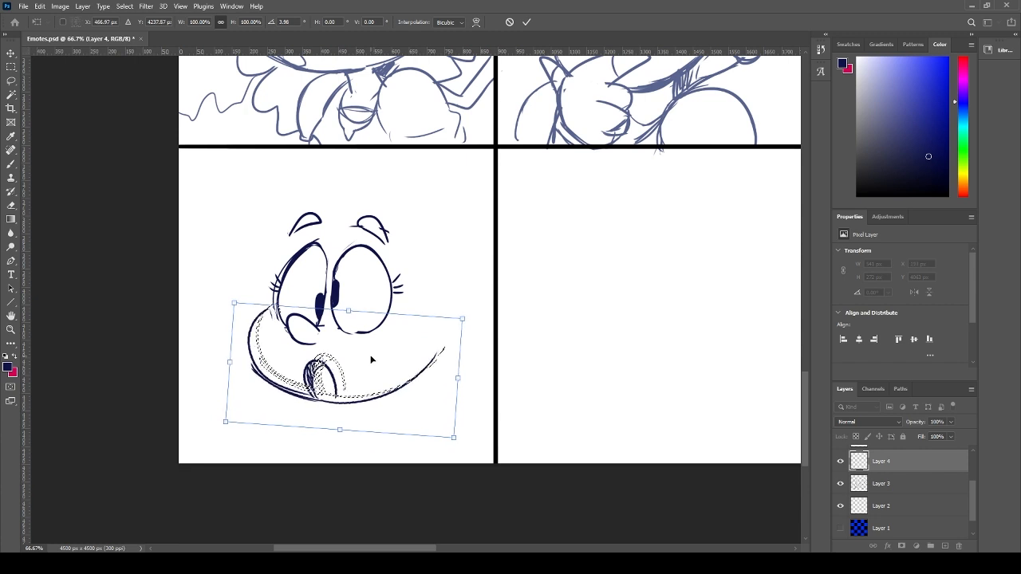
key(Return)
- Add a short curved line beside the left eye and sketch a finger-like shape over the jaw's right end
key(b)
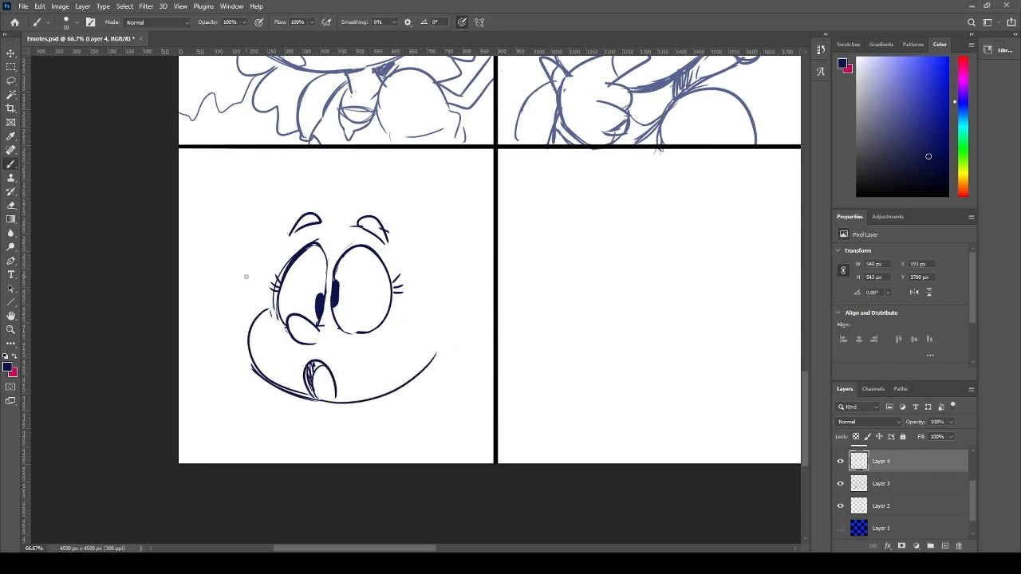
drag(276, 251, 270, 307)
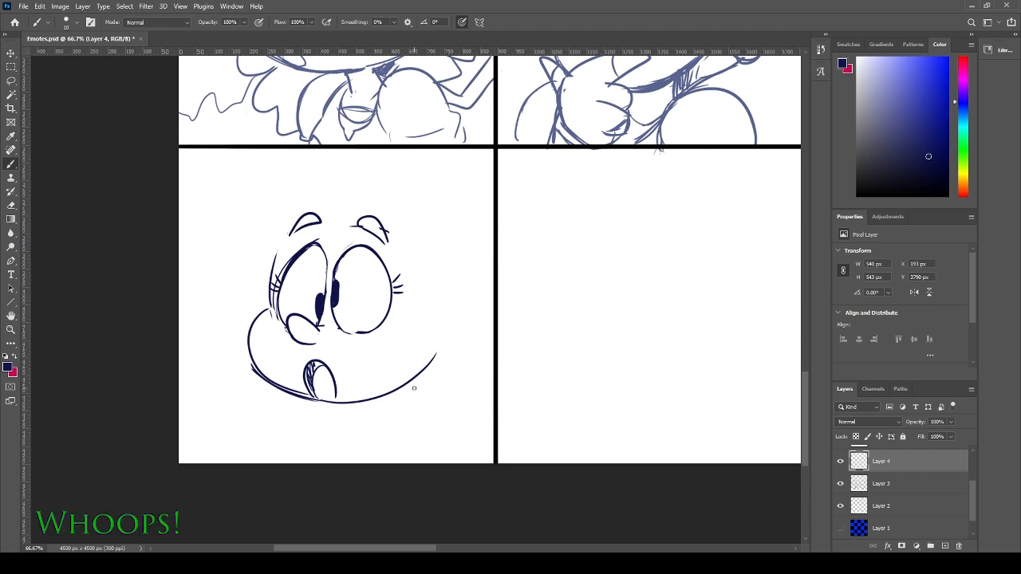
mouse_move(448, 385)
mouse_down()
mouse_move(406, 360)
mouse_move(434, 379)
mouse_move(425, 360)
mouse_up()
key(ctrl+z)
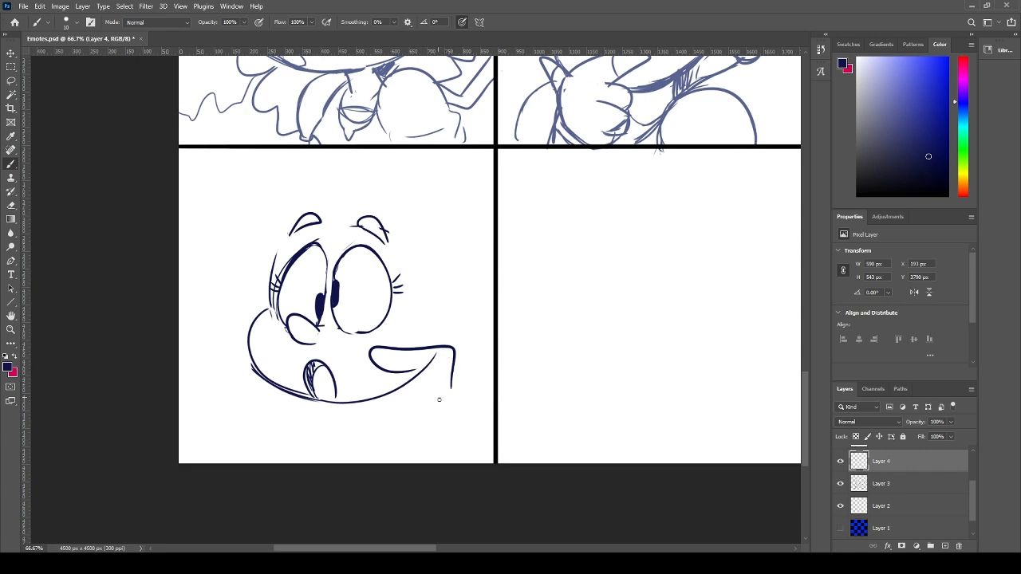
- Erase the jaw line's overlapping right end and part of the finger-like shape, cleaning up where they meet
key(e)
mouse_move(447, 355)
mouse_down()
mouse_move(444, 374)
mouse_move(451, 349)
mouse_move(425, 363)
mouse_move(399, 402)
mouse_up()
key(b)
key(e)
key(b)
key(ctrl+z)
- Sketch a rounded curved form hanging beneath the jaw's right end, redoing the strokes until the shape works
drag(430, 368, 401, 424)
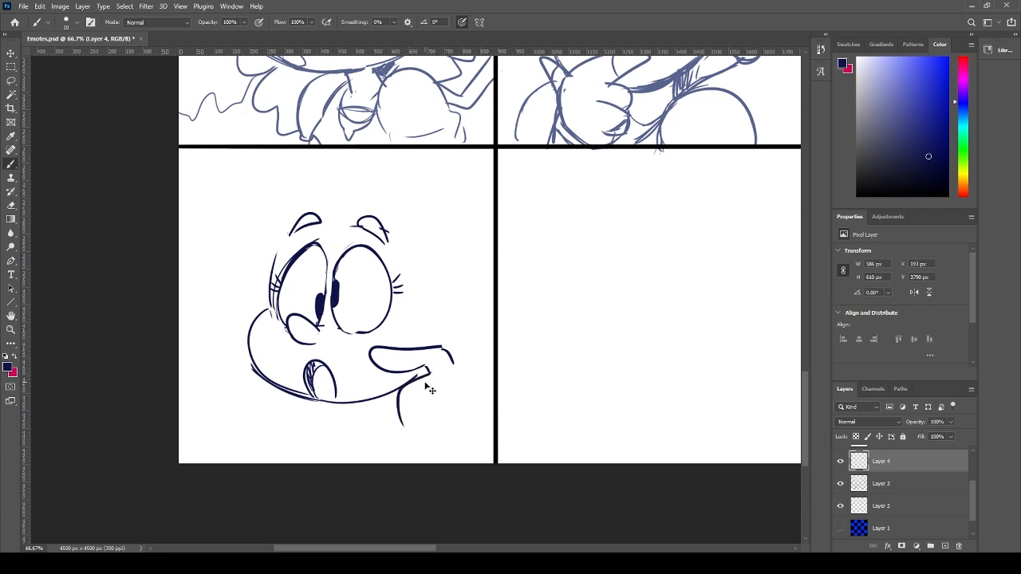
key(ctrl+z)
drag(431, 373, 388, 435)
key(ctrl+z)
drag(425, 379, 403, 412)
key(ctrl+z)
mouse_move(429, 370)
mouse_down()
mouse_move(395, 418)
mouse_move(409, 442)
mouse_move(446, 441)
mouse_up()
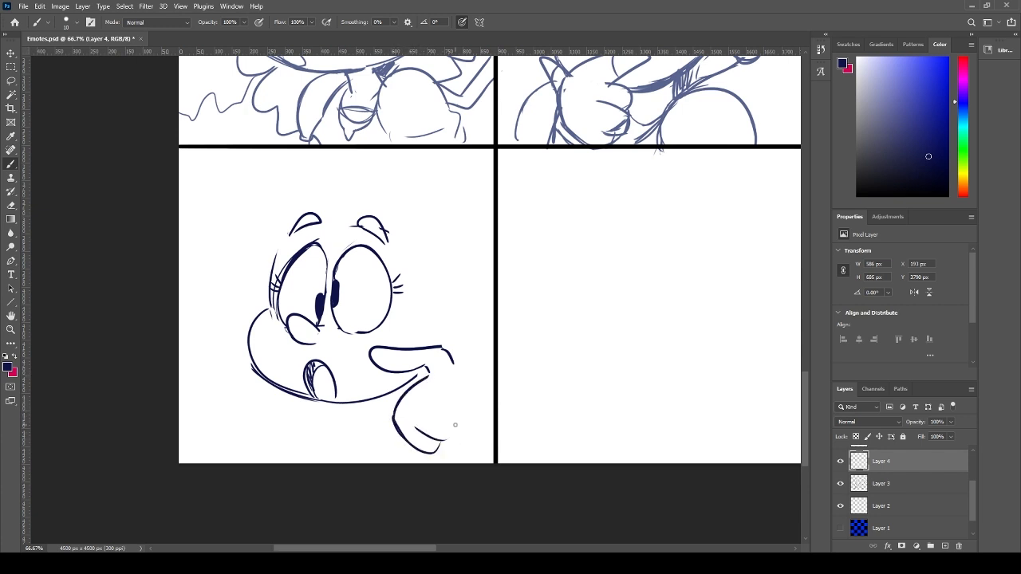
drag(453, 368, 464, 423)
key(ctrl+z)
drag(453, 364, 467, 418)
key(ctrl+z)
- Erase the finger-like shape above the jaw's right end
key(e)
mouse_move(450, 355)
mouse_down()
mouse_move(438, 349)
mouse_move(406, 363)
mouse_move(392, 346)
mouse_up()
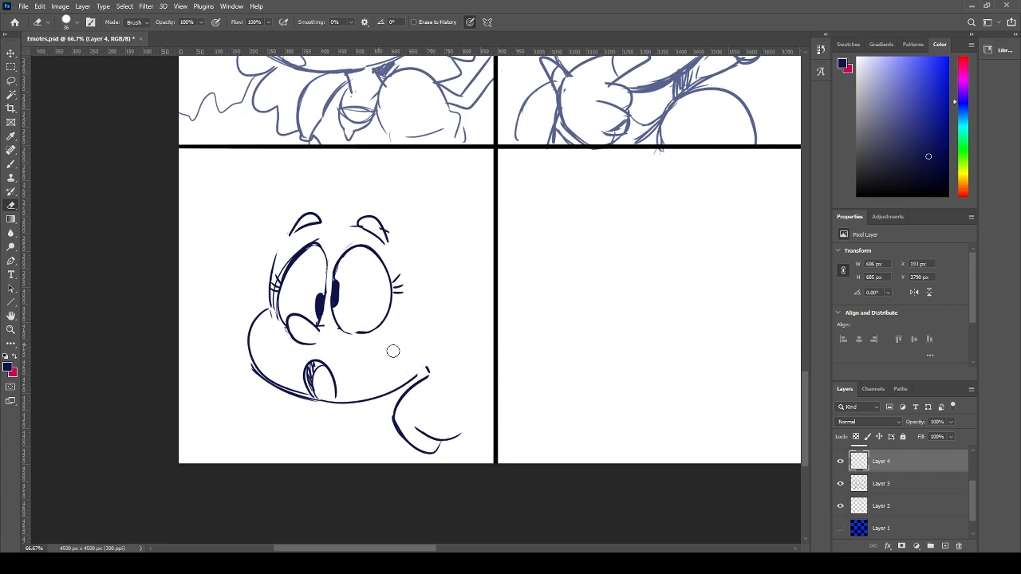
key(b)
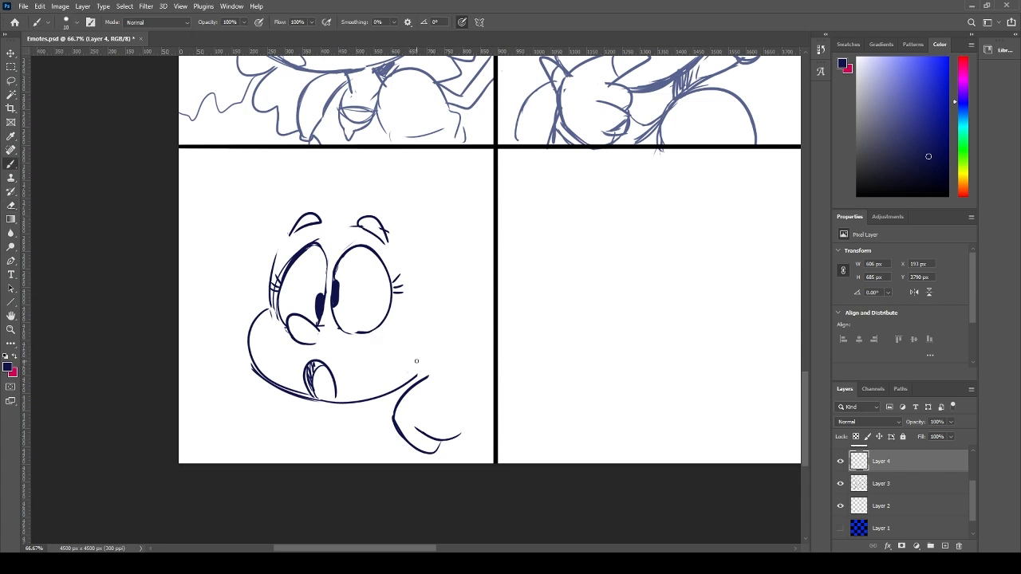
- Sketch a pointing finger touching the right cheek, with band lines across it, and divide the curled fingers below
mouse_move(441, 365)
mouse_down()
mouse_move(415, 343)
mouse_move(369, 340)
mouse_move(389, 363)
mouse_move(413, 365)
mouse_up()
key(ctrl+z)
key(ctrl+z)
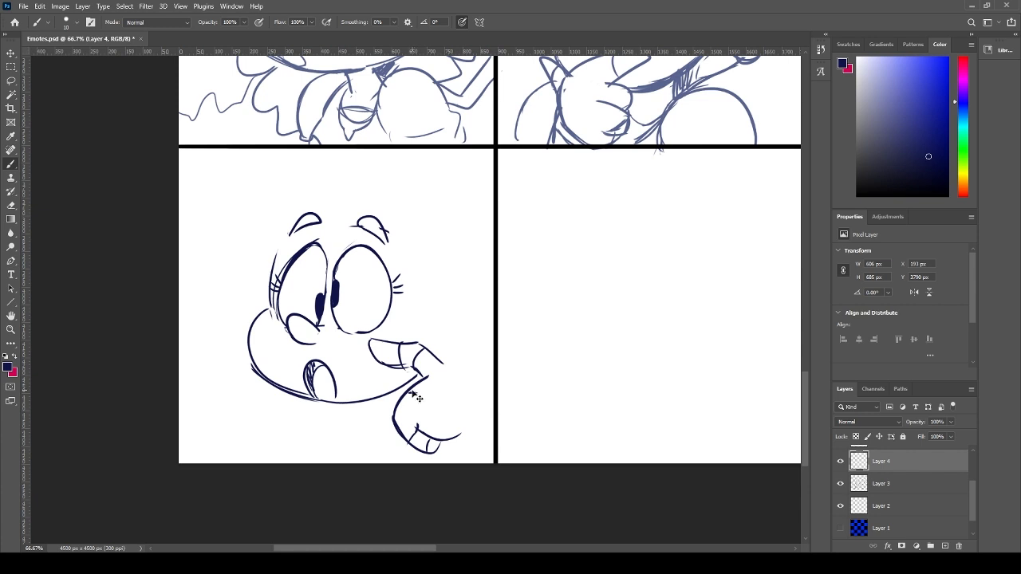
- Sketch the rounded back of the right hand and its banded wrist running down to the cell's lower corner, redoing strokes as needed
mouse_move(437, 360)
mouse_down()
mouse_move(473, 396)
mouse_move(475, 383)
mouse_move(484, 462)
mouse_up()
key(ctrl+z)
key(ctrl+z)
key(ctrl+z)
key(ctrl+z)
drag(442, 361, 479, 441)
key(ctrl+z)
drag(445, 367, 470, 407)
mouse_move(450, 440)
mouse_down()
mouse_move(455, 463)
mouse_move(486, 463)
mouse_up()
key(ctrl+z)
mouse_move(478, 422)
mouse_down()
mouse_move(490, 463)
mouse_move(444, 444)
mouse_move(452, 462)
mouse_up()
key(ctrl+z)
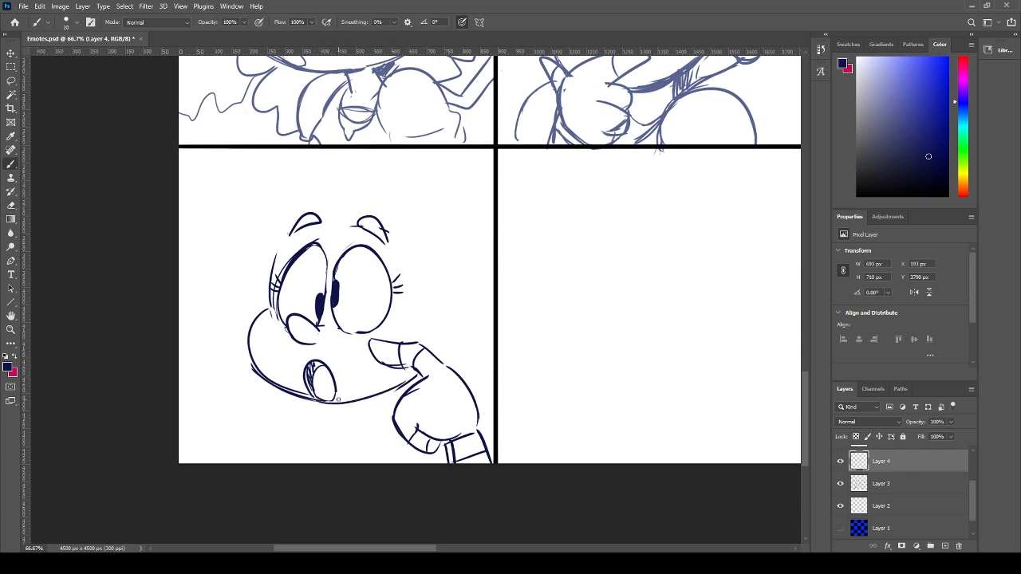
- Redraw the jaw line beneath the mouth, then erase the right eye's pupil and redraw it as a filled oval
key(ctrl+z)
mouse_move(295, 390)
mouse_down()
mouse_move(350, 401)
mouse_move(326, 395)
mouse_move(401, 378)
mouse_move(351, 403)
mouse_move(407, 382)
mouse_up()
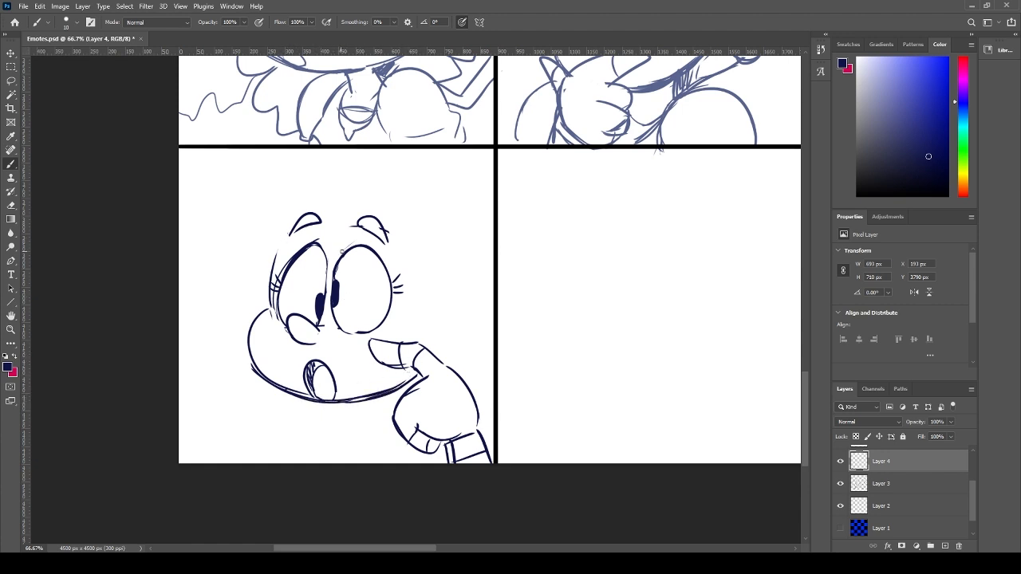
key(e)
mouse_move(343, 281)
mouse_down()
mouse_move(336, 311)
mouse_move(336, 281)
mouse_up()
key(b)
key(ctrl+z)
key(e)
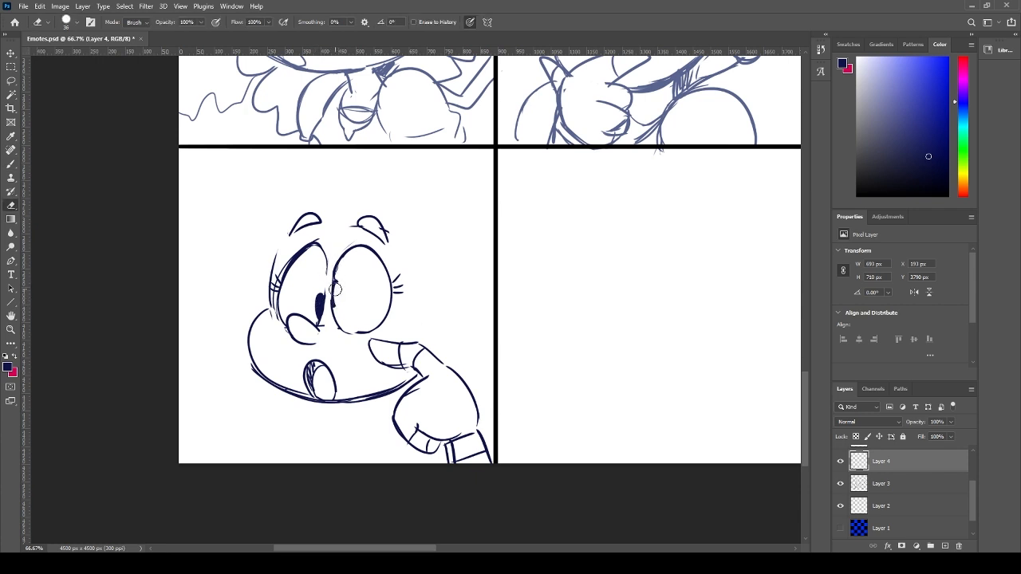
mouse_move(336, 281)
mouse_down()
mouse_move(336, 308)
mouse_move(336, 264)
mouse_up()
key(b)
key(ctrl+z)
mouse_move(331, 303)
mouse_down()
mouse_move(332, 269)
mouse_move(334, 308)
mouse_up()
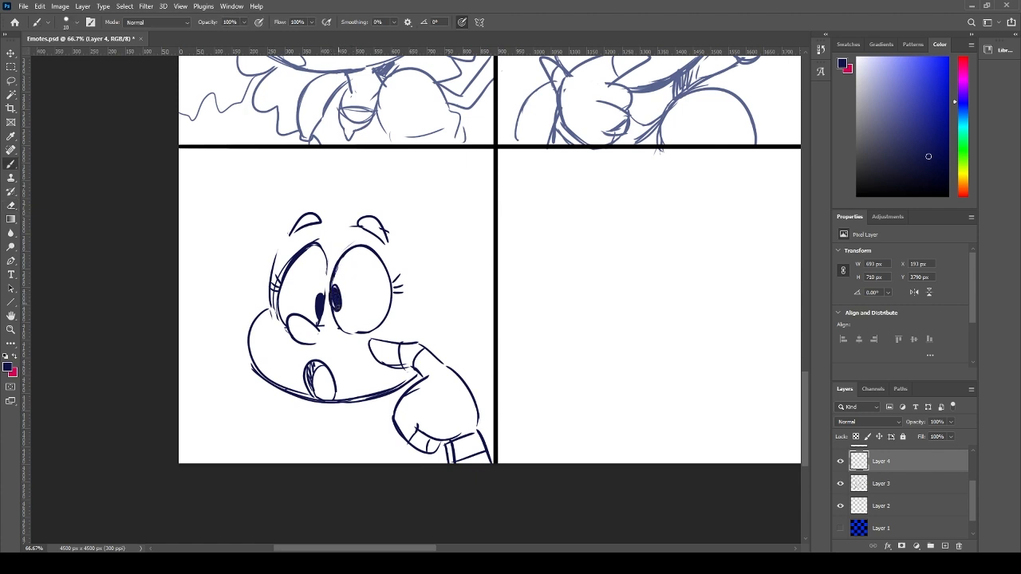
- Reinforce the left eye's inner edge and sketch the forehead line, side of the head and an ear with an earring
drag(326, 251, 321, 294)
mouse_move(414, 306)
mouse_down()
mouse_move(434, 302)
mouse_move(462, 317)
mouse_move(448, 348)
mouse_move(399, 261)
mouse_move(400, 224)
mouse_move(284, 237)
mouse_up()
key(ctrl+z)
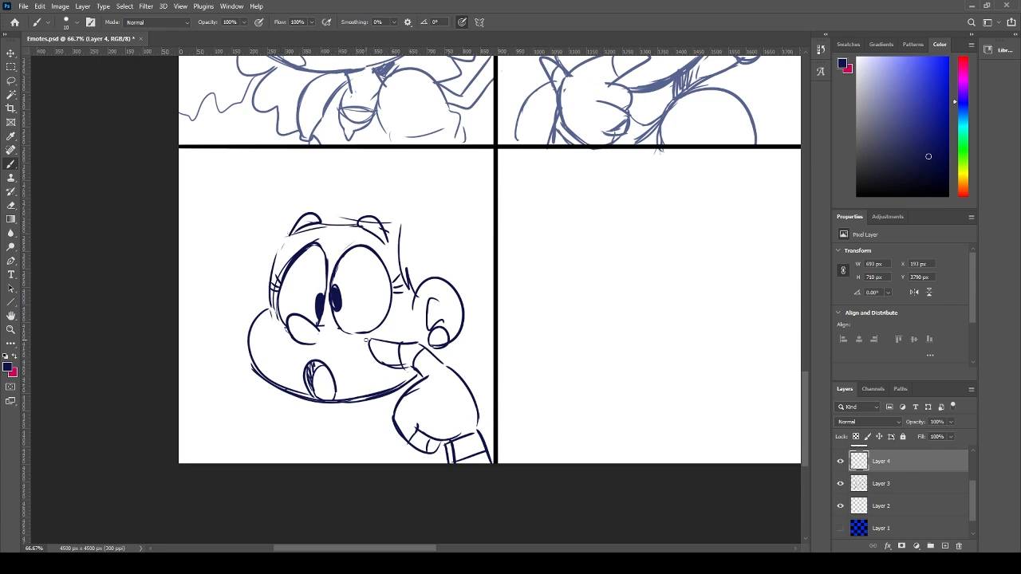
- Select the whole character sketch, scale it to about 93% and reposition it in the cell
key(l)
mouse_move(255, 214)
mouse_down()
mouse_move(298, 474)
mouse_move(203, 299)
mouse_up()
key(ctrl+t)
drag(527, 185, 505, 204)
drag(431, 265, 453, 259)
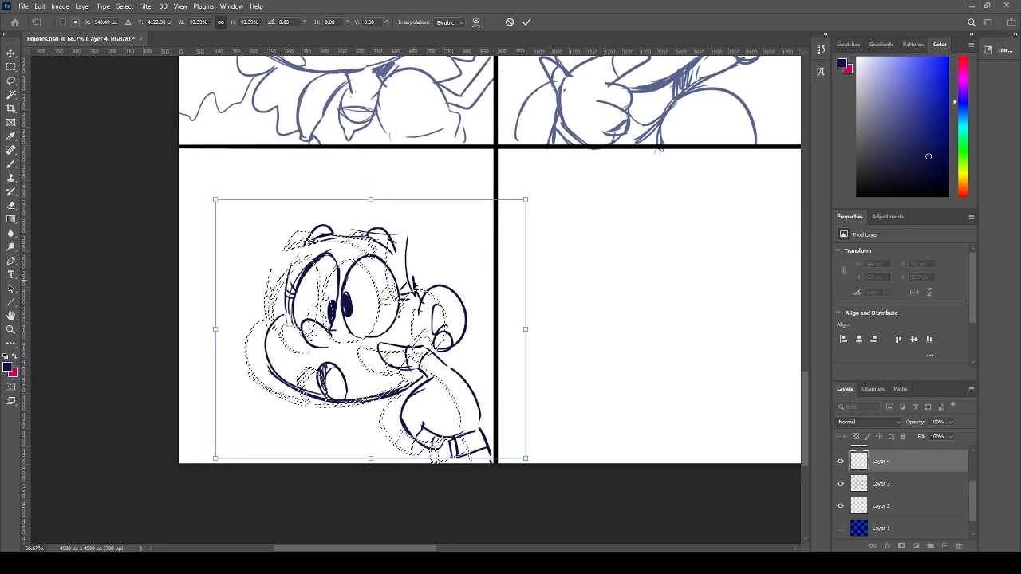
key(Return)
key(ctrl+d)
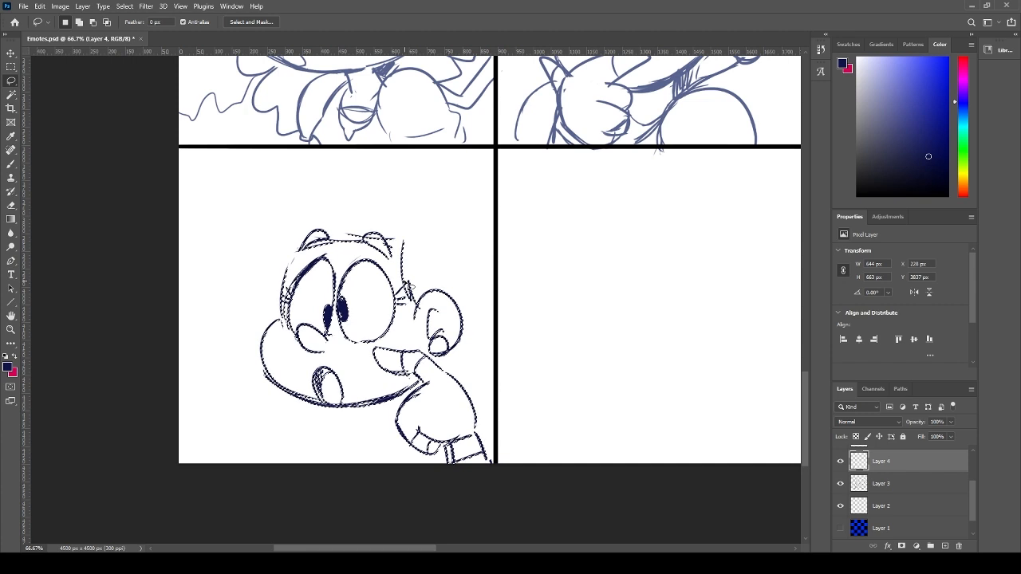
key(Return)
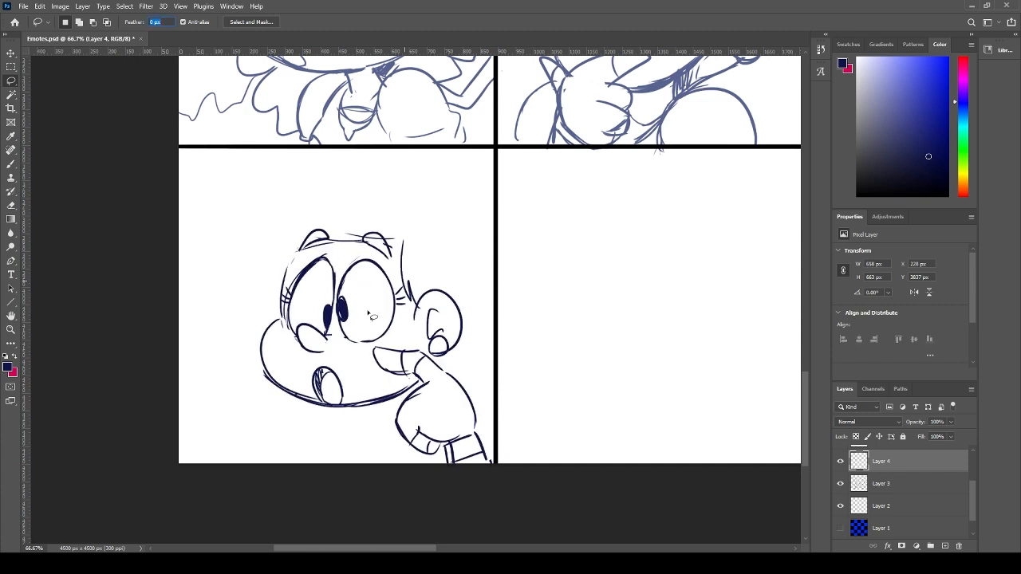
text(bb b)
key(Escape)
key(Return)
click(911, 485)
click(900, 467)
text(b)
key(BackSpace)
key(Return)
- Draw one large curve for the back of the head, from above the forehead around to below the ear, redoing it until it fits
key(b)
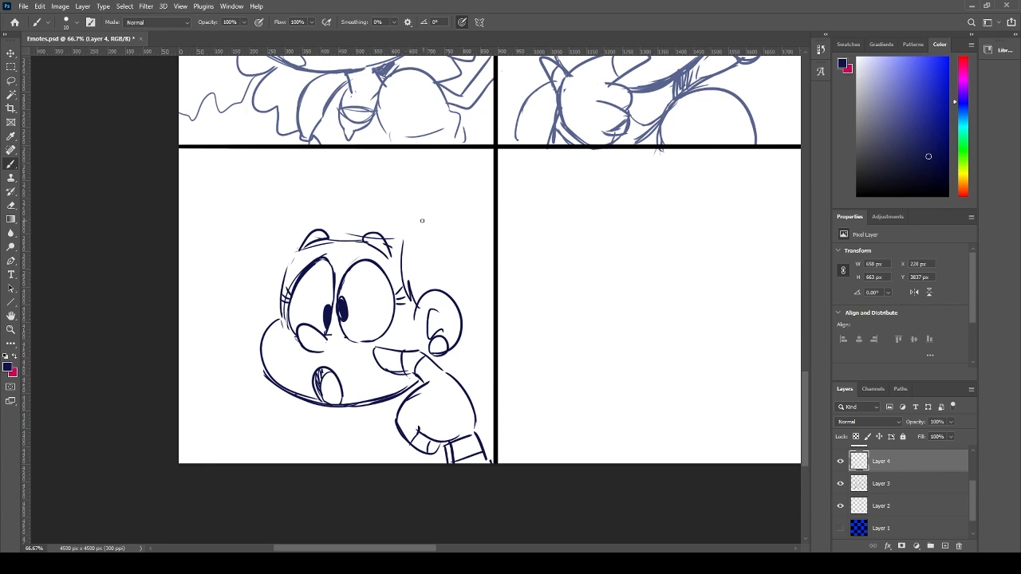
drag(431, 195, 488, 319)
key(ctrl+z)
drag(419, 190, 484, 357)
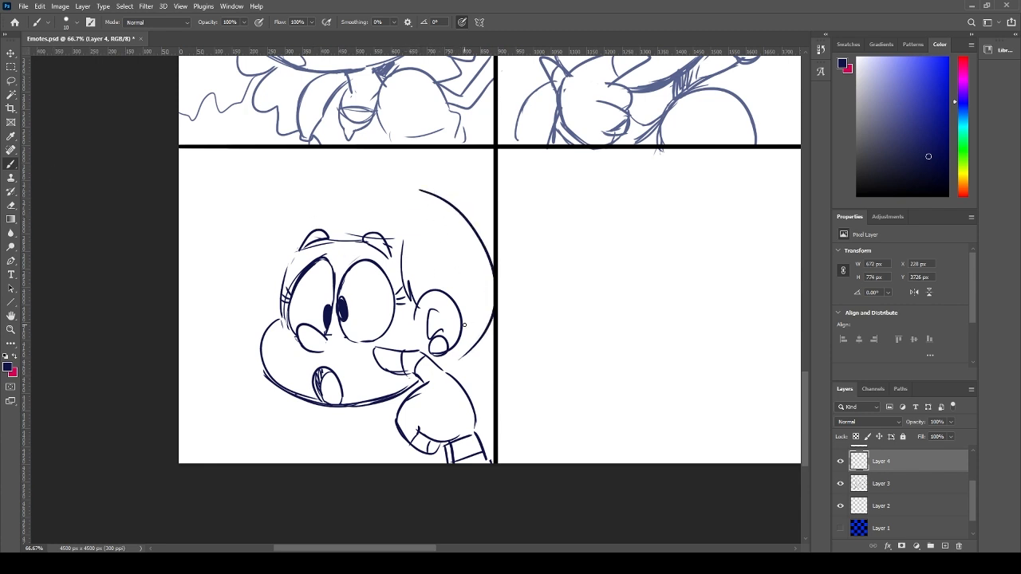
key(ctrl+z)
drag(418, 190, 485, 343)
key(ctrl+z)
drag(407, 188, 485, 343)
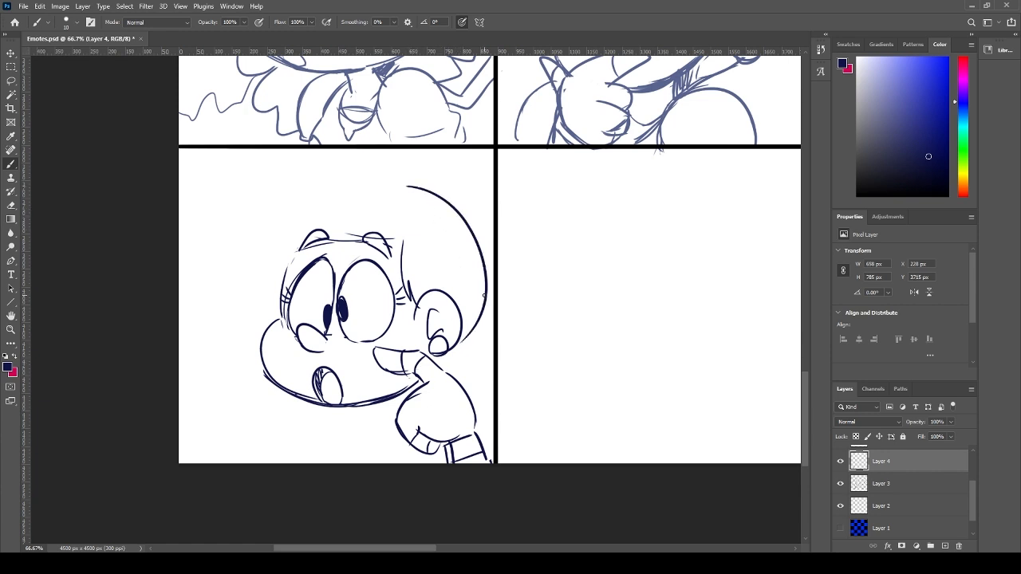
key(ctrl+z)
mouse_move(401, 169)
mouse_down()
mouse_move(488, 319)
mouse_move(449, 351)
mouse_move(471, 360)
mouse_move(458, 373)
mouse_move(468, 374)
mouse_up()
- Add jagged hair tufts below the ear at the base of the head curve
key(e)
key(b)
drag(460, 371, 468, 372)
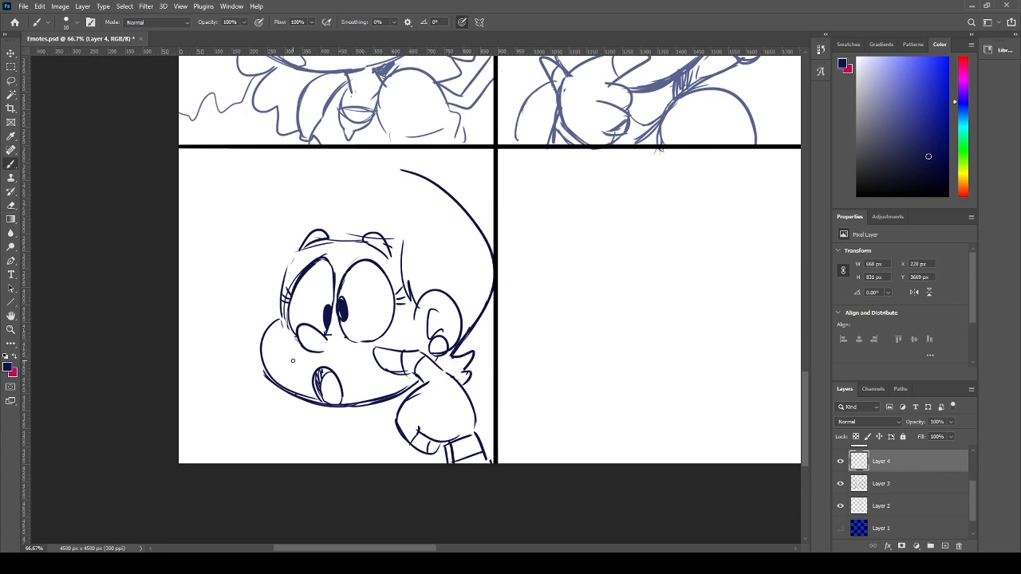
- Select the right hand, scale it to about 95%, rotate it about 5° counterclockwise and reposition it against the cheek
key(l)
mouse_move(373, 357)
mouse_down()
mouse_move(375, 381)
mouse_move(423, 351)
mouse_move(483, 402)
mouse_move(391, 453)
mouse_move(402, 389)
mouse_move(368, 359)
mouse_move(370, 349)
mouse_up()
key(ctrl+t)
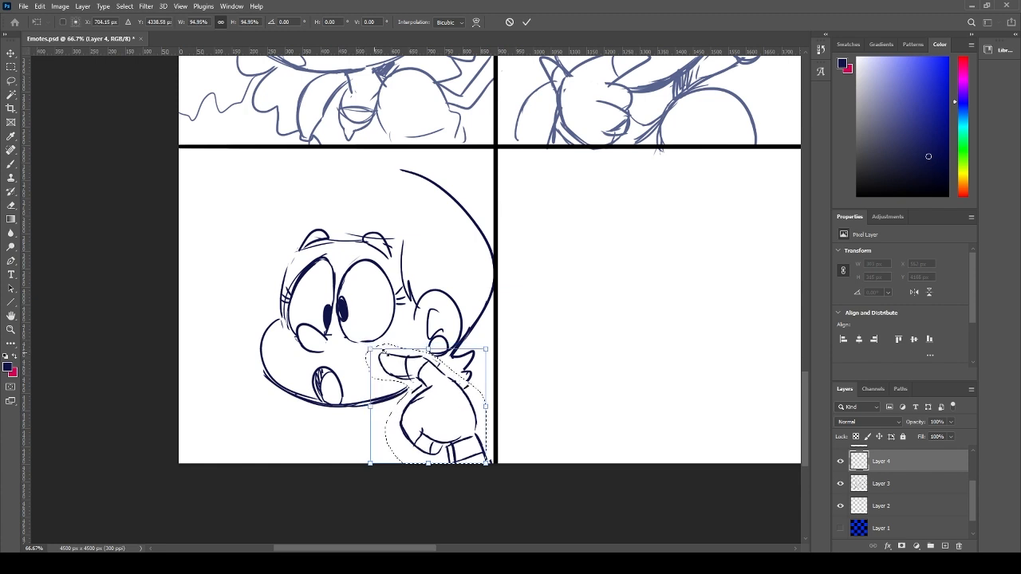
drag(451, 405, 432, 405)
drag(480, 347, 474, 340)
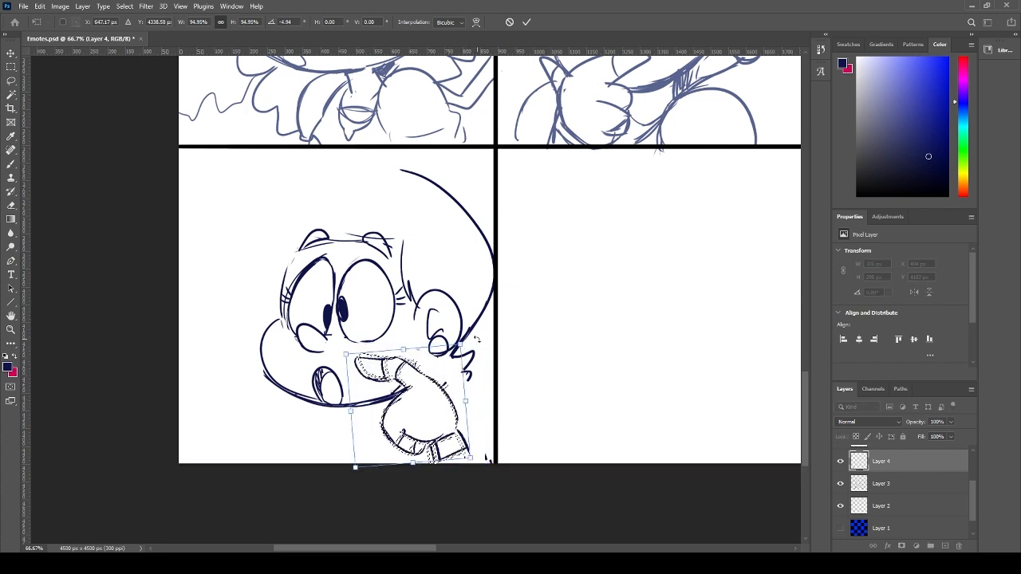
drag(428, 421, 436, 416)
key(Return)
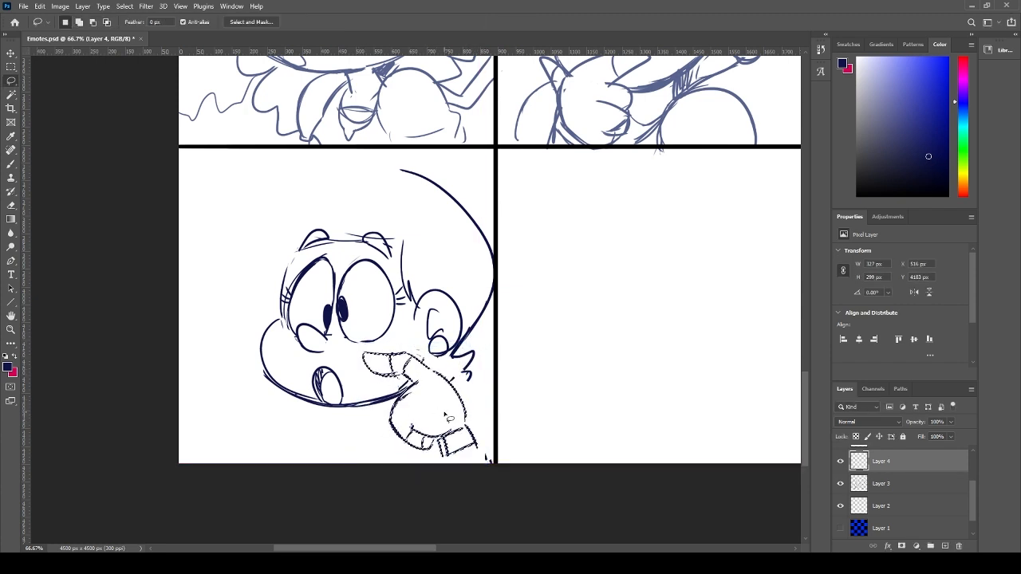
key(ctrl+d)
text(bb)
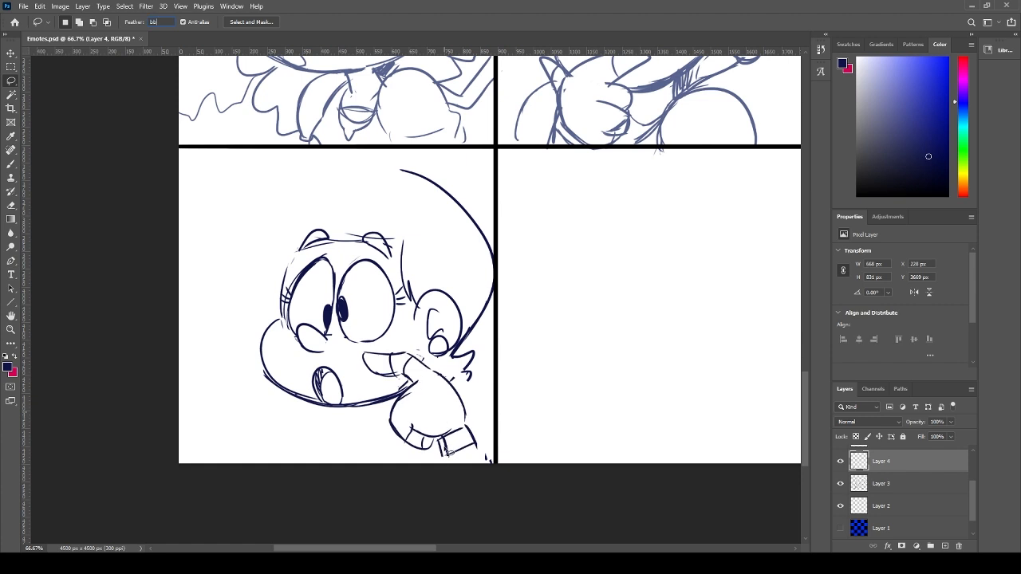
drag(448, 451, 444, 447)
key(Escape)
key(s)
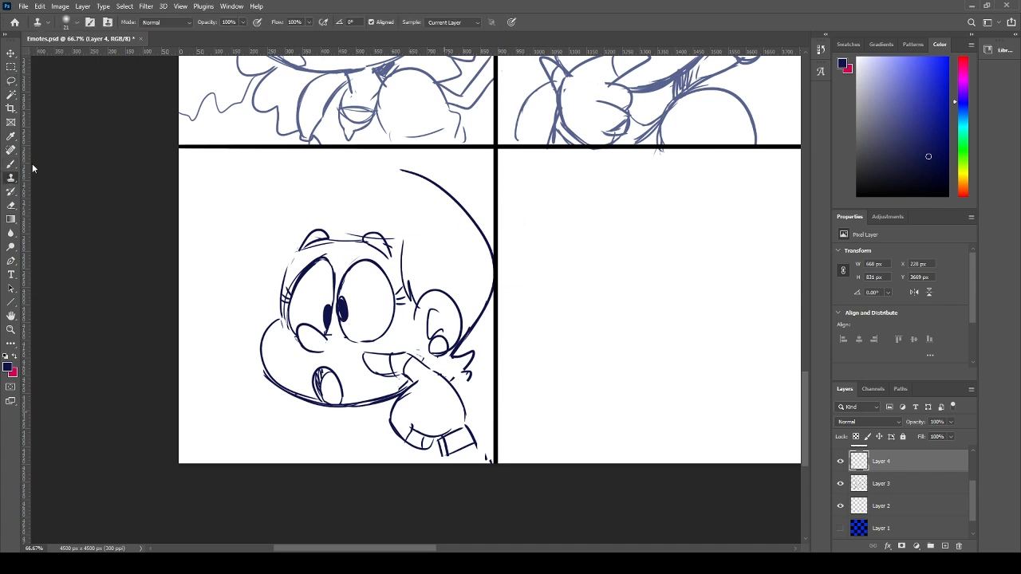
- Extend the right wrist's lines down to the cell's lower border
key(b)
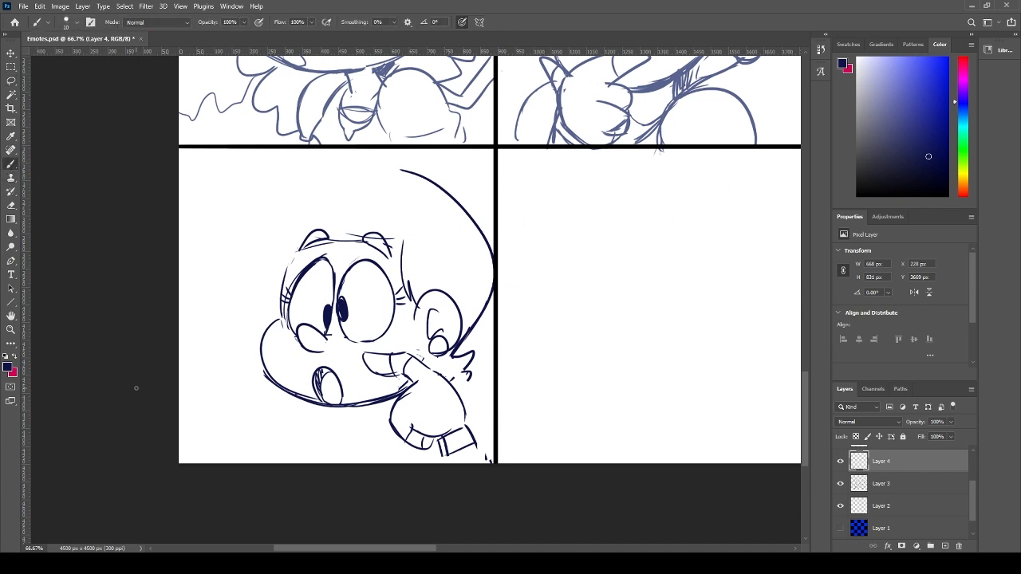
drag(469, 432, 489, 466)
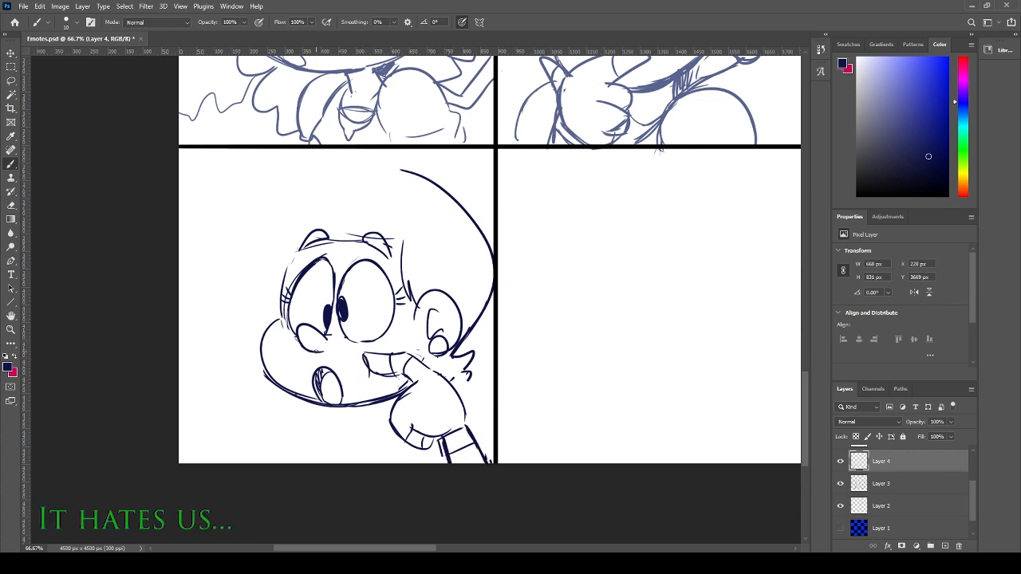
- Sketch a second hand at the left cheek, with a finger poking the face and the other fingers curled
mouse_move(229, 351)
mouse_down()
mouse_move(272, 349)
mouse_move(247, 372)
mouse_move(209, 379)
mouse_move(254, 384)
mouse_move(257, 439)
mouse_move(224, 436)
mouse_up()
key(ctrl+z)
key(ctrl+z)
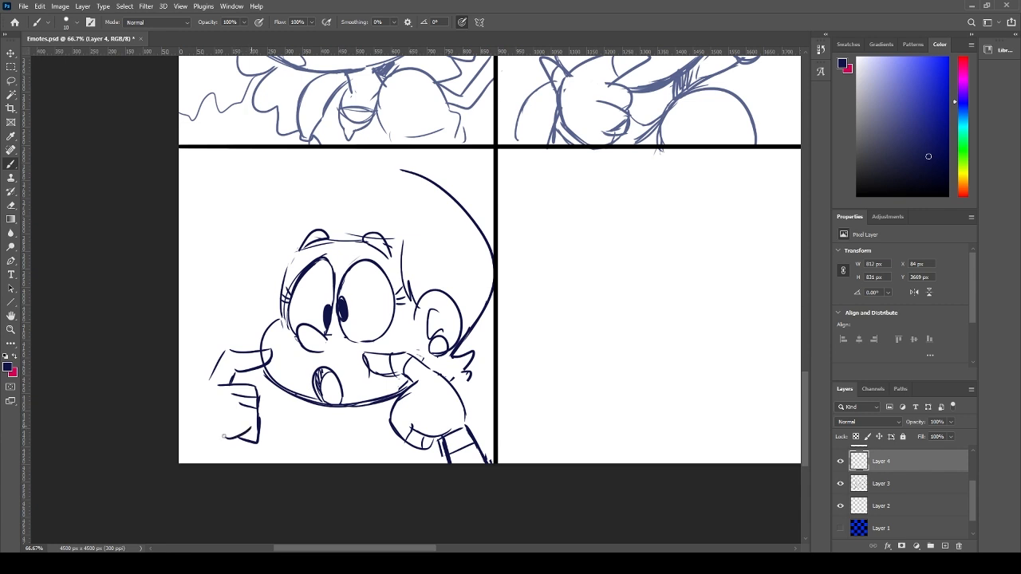
- Sketch the left hand's back, lowest finger and wrist, and clean up the fingertip where it meets the cheek
mouse_move(230, 354)
mouse_down()
mouse_move(237, 373)
mouse_move(193, 413)
mouse_up()
key(ctrl+z)
mouse_move(217, 364)
mouse_down()
mouse_move(190, 424)
mouse_move(255, 441)
mouse_up()
key(ctrl+z)
key(ctrl+z)
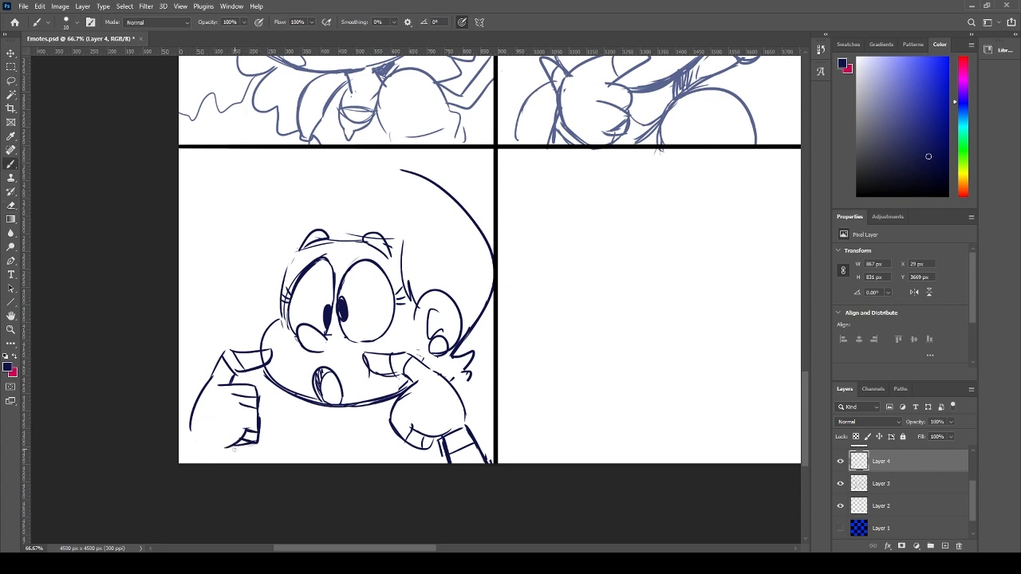
key(ctrl+z)
drag(193, 420, 188, 461)
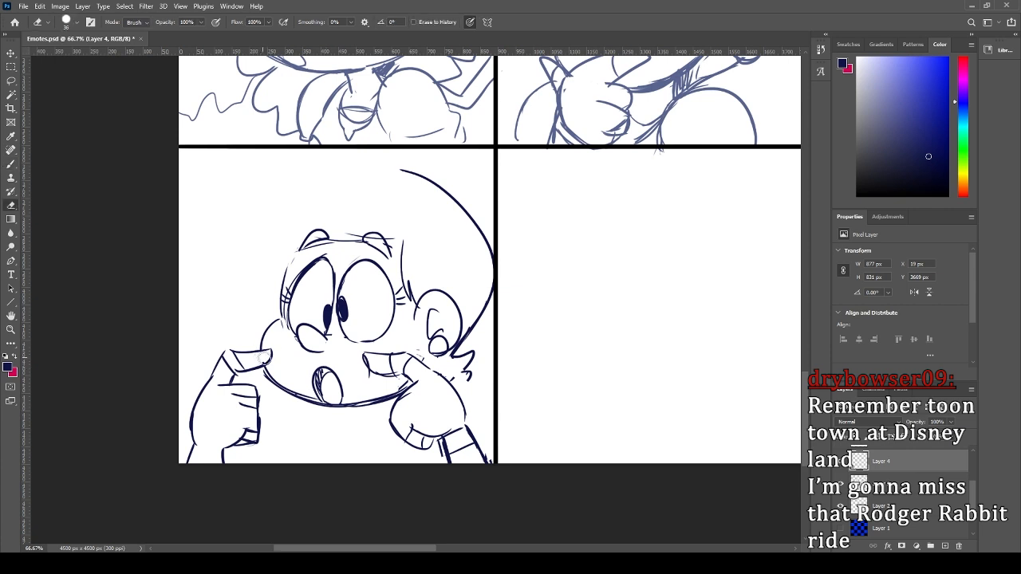
key(ctrl+z)
drag(268, 346, 271, 361)
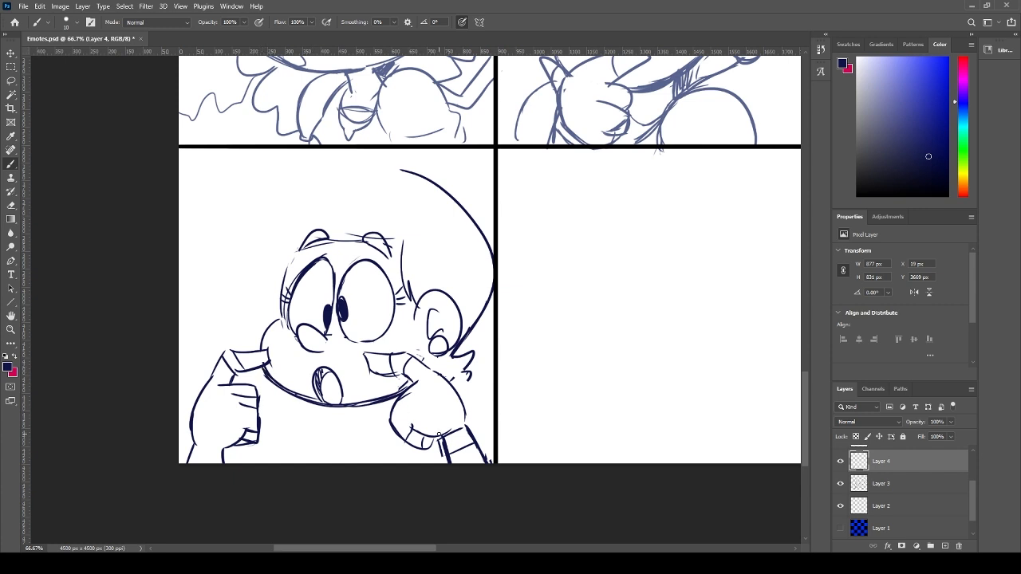
- Erase the lower hair tuft beside the right hand and redraw it as a cleaner spike
key(e)
drag(469, 378, 453, 380)
key(b)
drag(469, 375, 455, 379)
- Sketch the neck, shoulder and arm lines beneath the jaw, with a pointed collar under the chin
drag(402, 394, 385, 438)
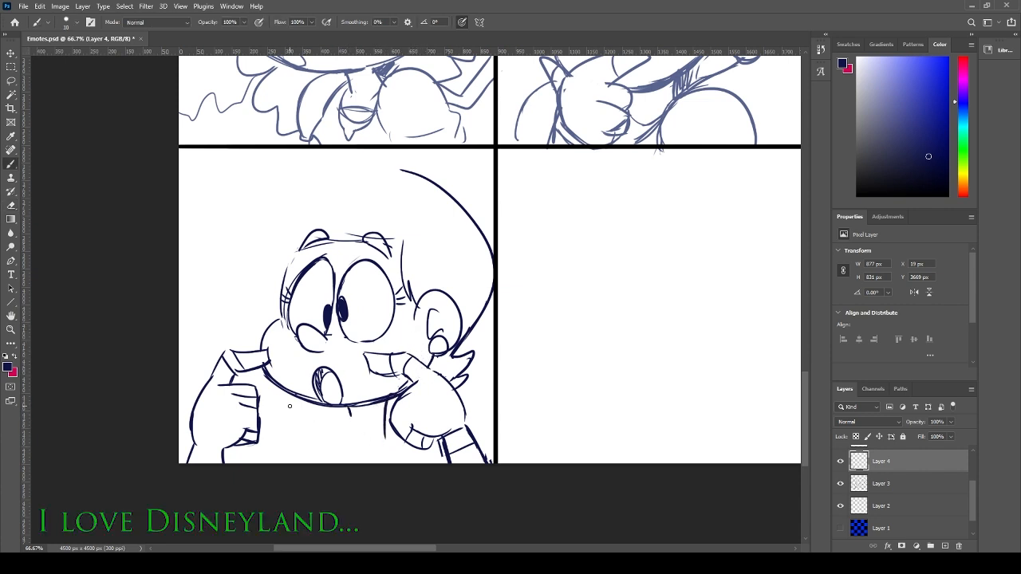
drag(285, 405, 269, 449)
mouse_move(382, 407)
mouse_down()
mouse_move(342, 422)
mouse_move(341, 435)
mouse_up()
mouse_move(322, 431)
mouse_down()
mouse_move(375, 455)
mouse_move(394, 429)
mouse_up()
key(ctrl+z)
mouse_move(323, 414)
mouse_down()
mouse_move(341, 448)
mouse_move(388, 416)
mouse_move(397, 396)
mouse_up()
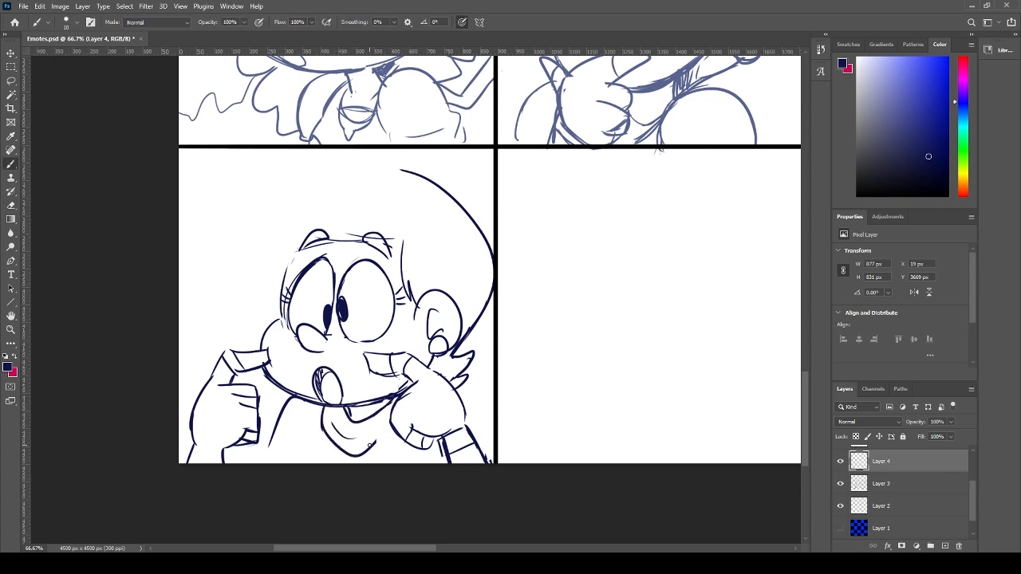
mouse_move(301, 433)
mouse_down()
mouse_move(280, 476)
mouse_move(303, 432)
mouse_move(254, 465)
mouse_up()
- Erase the left hand's wrist and outer edge, and redraw them with a curved cuff and angled forearm
key(e)
mouse_move(185, 464)
mouse_down()
mouse_move(191, 443)
mouse_move(224, 449)
mouse_up()
key(b)
key(e)
drag(208, 388, 193, 471)
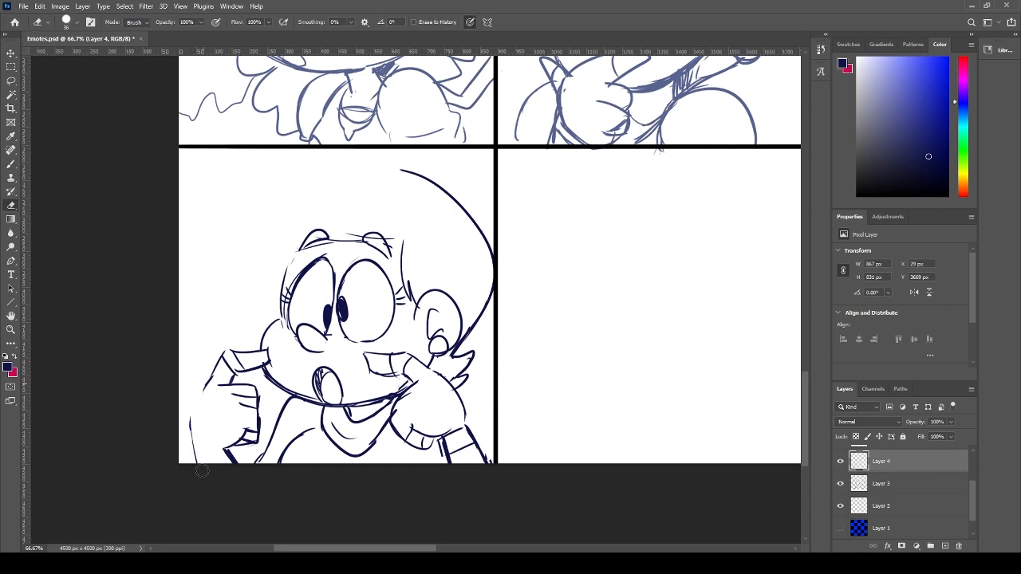
key(b)
mouse_move(208, 388)
mouse_down()
mouse_move(191, 468)
mouse_move(230, 443)
mouse_move(228, 463)
mouse_up()
key(ctrl+z)
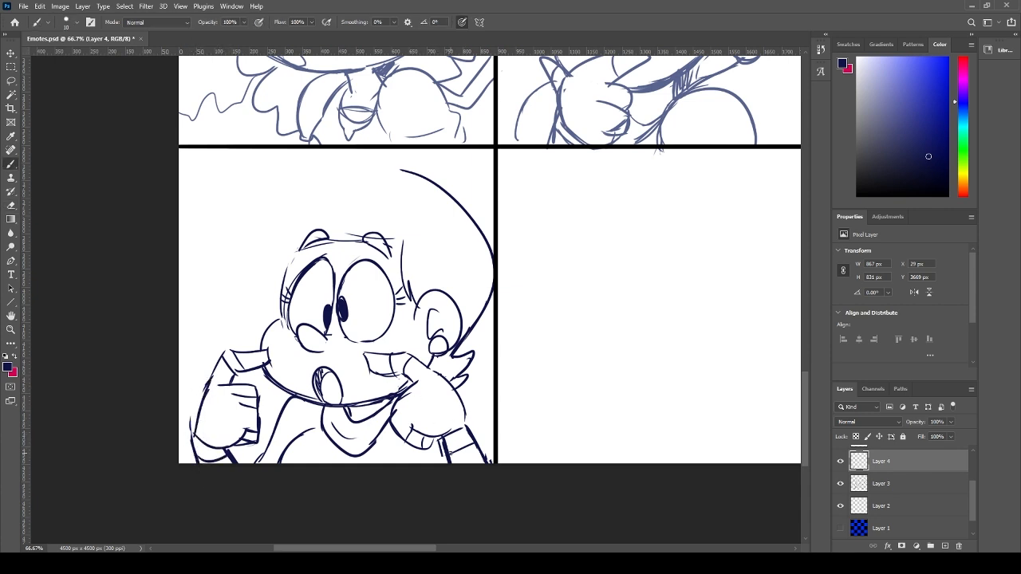
- Erase the right hand's wrist lines and redraw them as a curved cuff with a forearm pointing straight down
key(e)
drag(440, 430, 465, 467)
mouse_move(483, 429)
mouse_down()
mouse_move(467, 449)
mouse_move(439, 453)
mouse_up()
key(b)
mouse_move(468, 409)
mouse_down()
mouse_move(468, 463)
mouse_move(430, 462)
mouse_move(438, 439)
mouse_move(463, 448)
mouse_up()
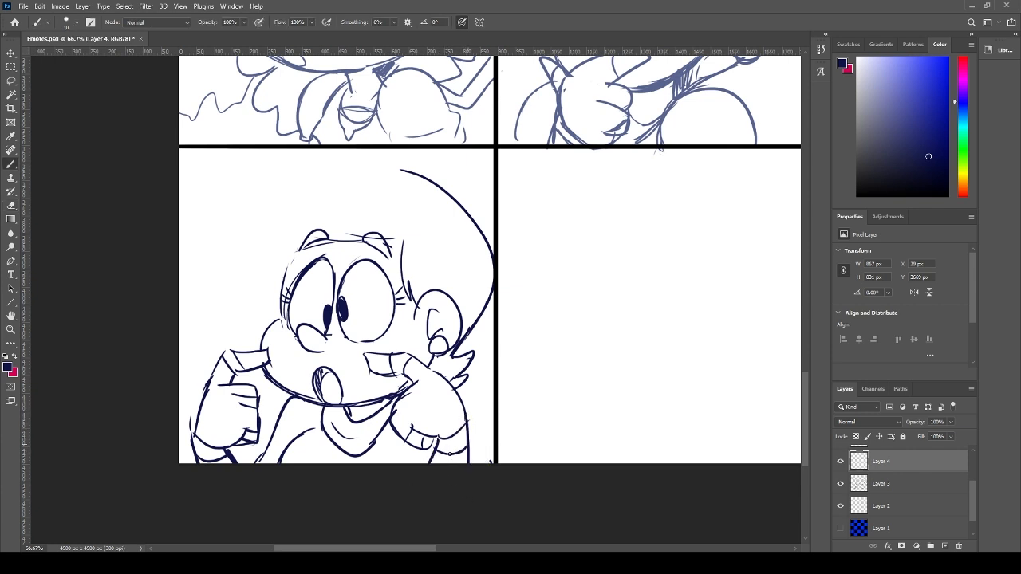
- Erase the stray lines along the left hand's outer edge and tidy its outline
key(e)
drag(192, 455, 201, 391)
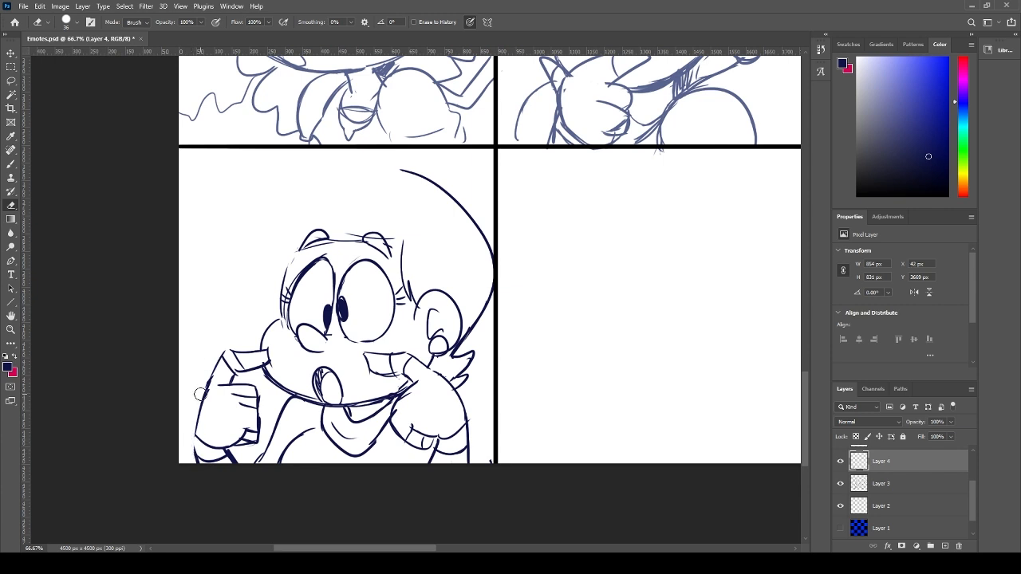
key(b)
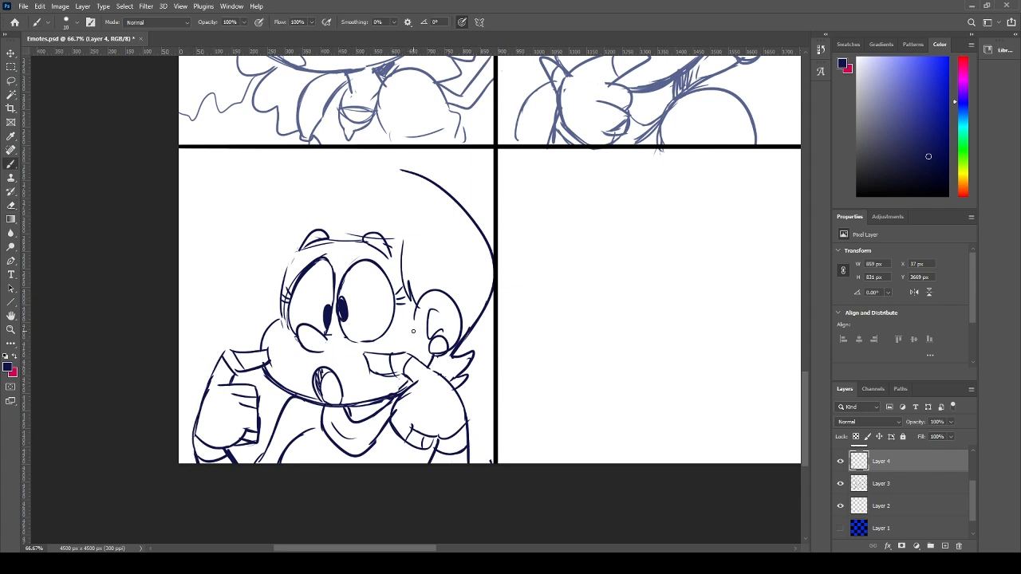
- Draw two curved strand lines inside the hair, from above the ear up to the back-of-head curve
drag(422, 164, 428, 292)
key(ctrl+z)
drag(402, 184, 423, 263)
key(ctrl+z)
drag(416, 300, 397, 169)
drag(431, 294, 456, 199)
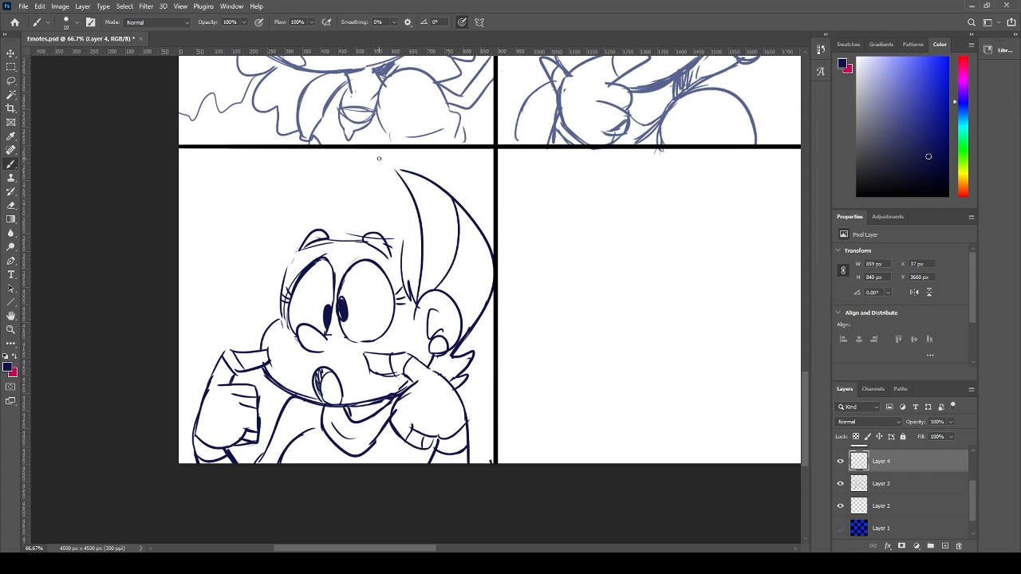
- Sketch a tall hair spike rising above the cell's top border and a curved hair edge left of the forehead, redoing strokes
mouse_move(403, 170)
mouse_down()
mouse_move(284, 57)
mouse_move(275, 141)
mouse_up()
key(ctrl+z)
mouse_move(399, 170)
mouse_down()
mouse_move(274, 156)
mouse_move(251, 239)
mouse_move(273, 260)
mouse_move(236, 172)
mouse_up()
key(ctrl+z)
key(ctrl+z)
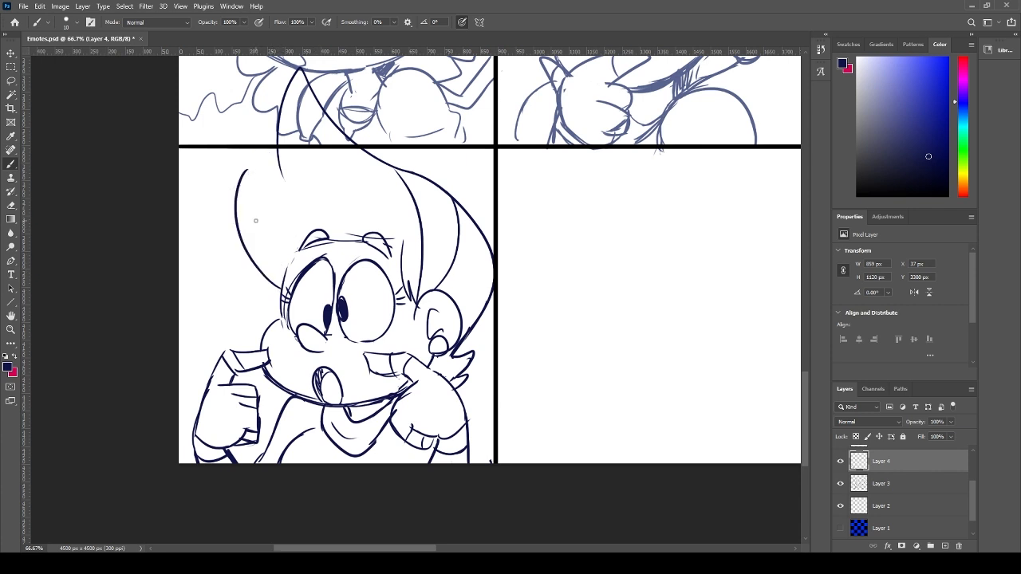
- Replace the curved hair edge left of the forehead with a second, shorter hair spike beside the tall one, redoing strokes
drag(243, 236, 277, 120)
key(e)
mouse_move(240, 172)
mouse_down()
mouse_move(255, 212)
mouse_move(254, 122)
mouse_up()
key(b)
drag(261, 224, 244, 152)
key(ctrl+z)
key(ctrl+z)
mouse_move(263, 217)
mouse_down()
mouse_move(257, 113)
mouse_move(269, 111)
mouse_move(244, 170)
mouse_move(279, 287)
mouse_up()
key(ctrl+z)
key(e)
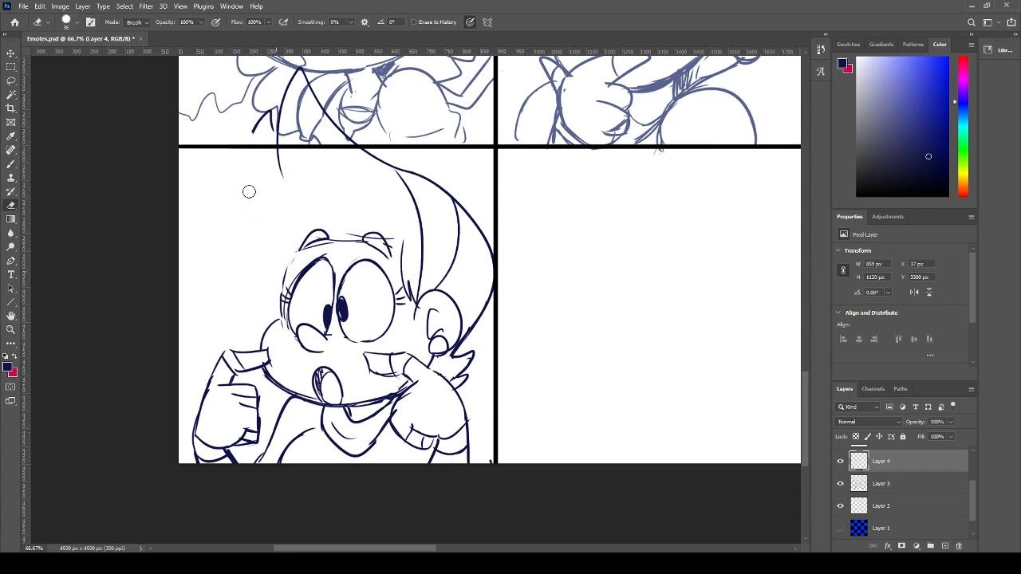
mouse_move(263, 108)
mouse_down()
mouse_move(269, 167)
mouse_move(278, 140)
mouse_move(264, 122)
mouse_move(272, 216)
mouse_up()
key(b)
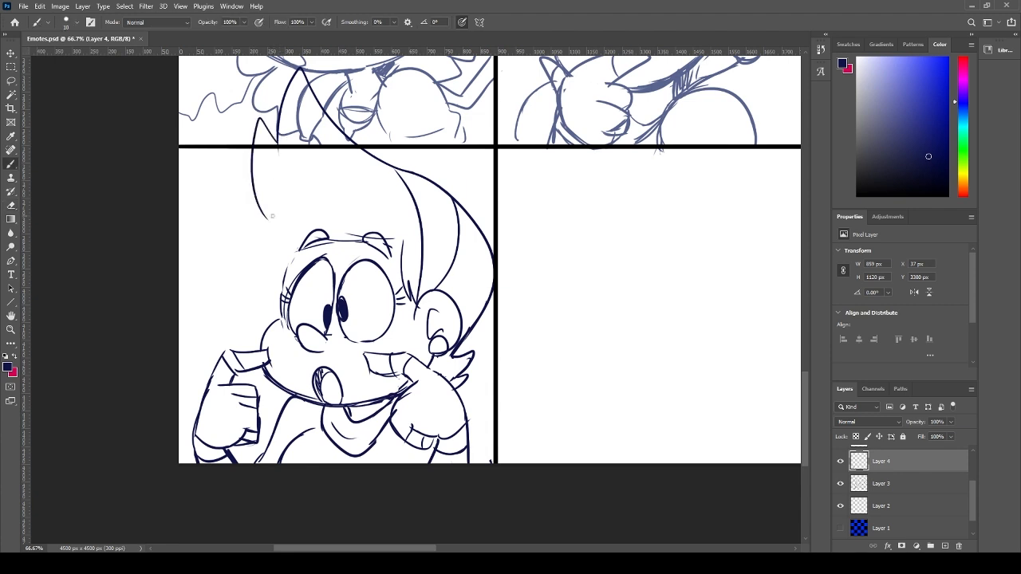
key(ctrl+z)
drag(276, 145, 270, 238)
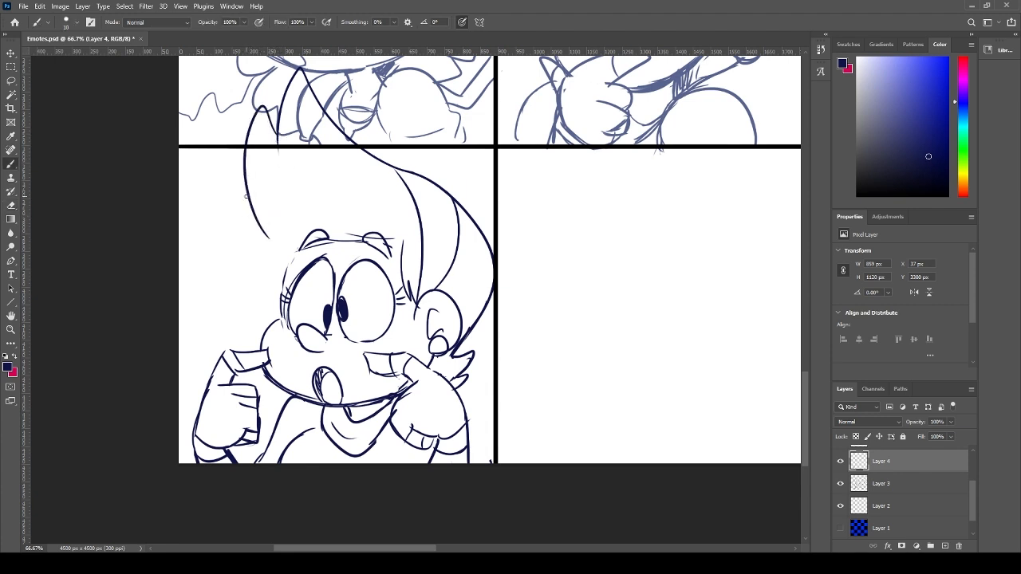
- Add a third, lower hair spike running into the forehead, trim its overlap with the second spike, and sketch the forehead line between the eyebrows
drag(245, 195, 280, 275)
key(e)
drag(265, 222, 267, 234)
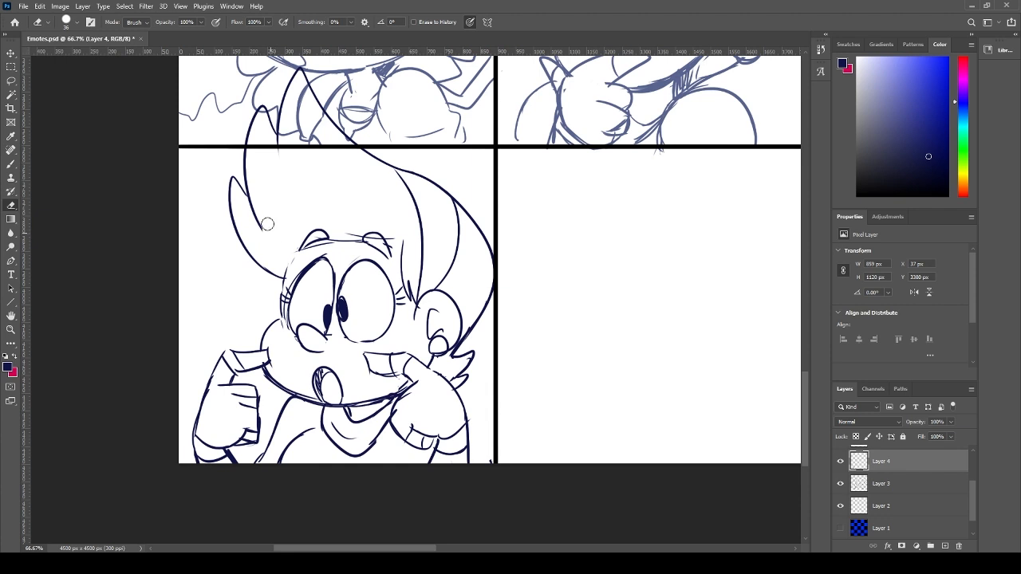
key(b)
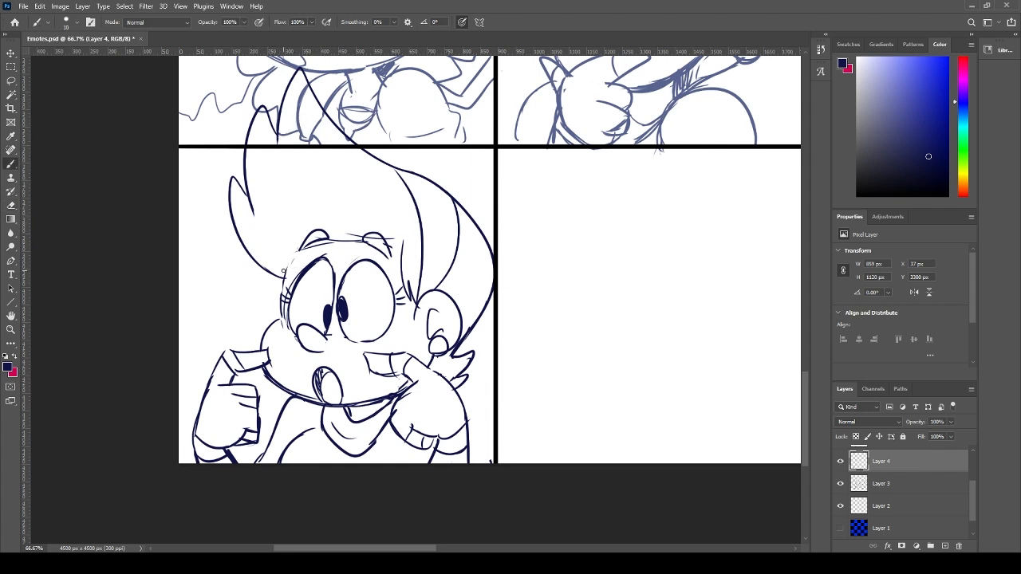
mouse_move(307, 251)
mouse_down()
mouse_move(354, 245)
mouse_move(311, 270)
mouse_move(360, 238)
mouse_move(372, 244)
mouse_up()
key(ctrl+z)
key(ctrl+z)
- Select the front hair spikes with the Lasso and squash them slightly lower with Free Transform
key(l)
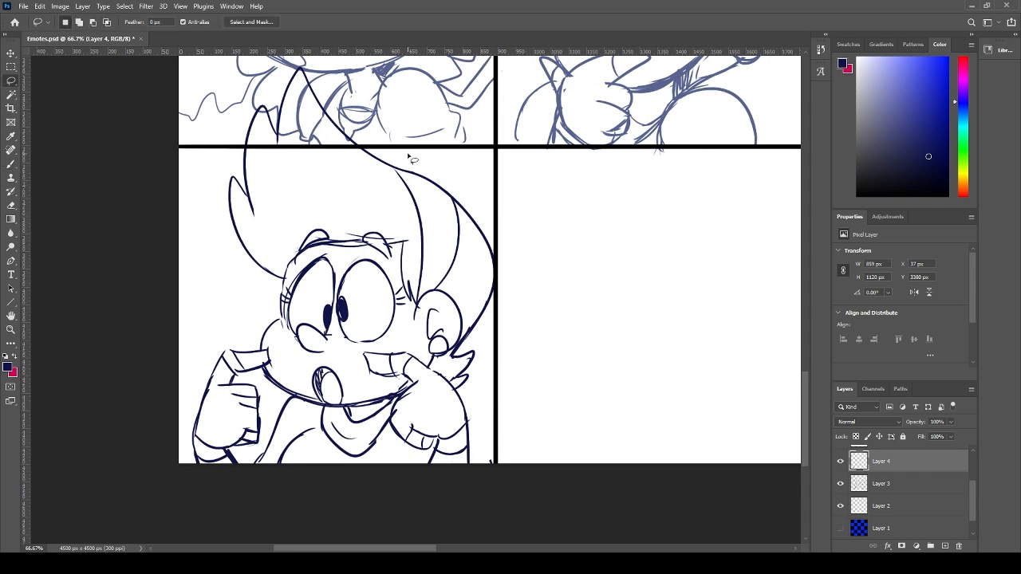
mouse_move(504, 238)
mouse_down()
mouse_move(472, 302)
mouse_move(468, 229)
mouse_move(437, 187)
mouse_up()
key(Delete)
key(ctrl+d)
mouse_move(405, 156)
mouse_down()
mouse_move(337, 180)
mouse_move(245, 281)
mouse_move(232, 82)
mouse_move(388, 84)
mouse_up()
drag(389, 84, 401, 128)
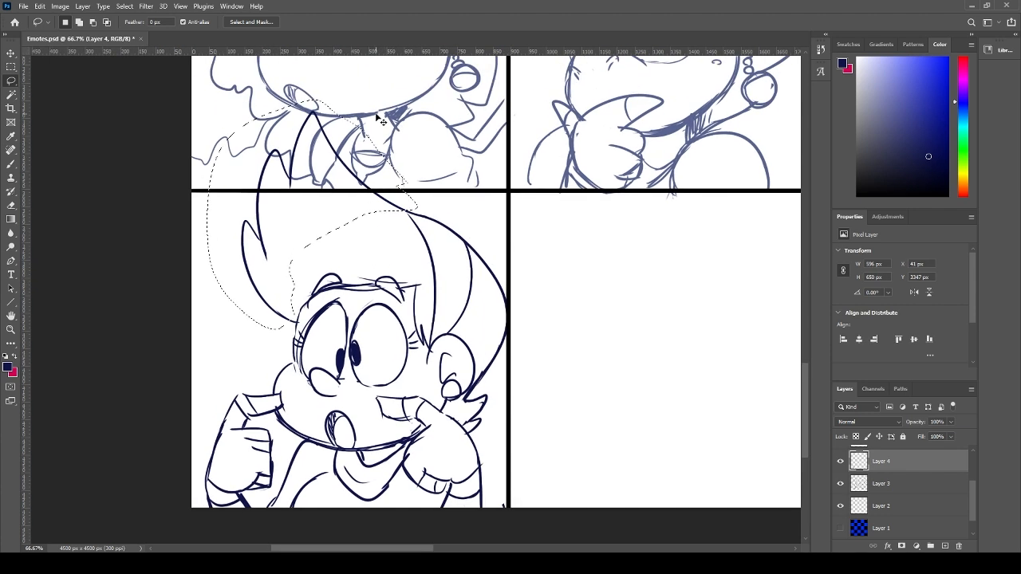
key(ctrl+t)
drag(206, 100, 207, 119)
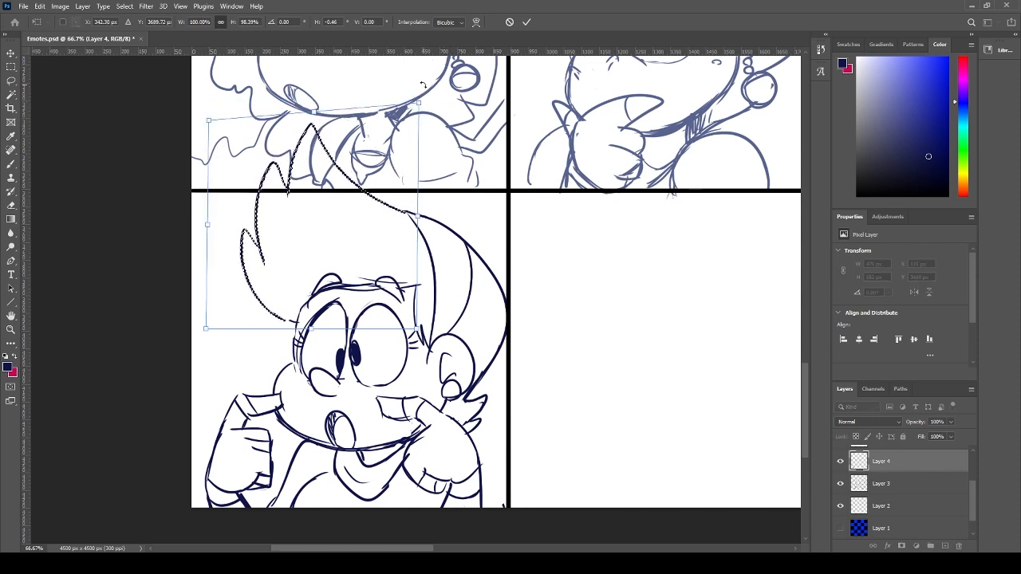
key(Return)
key(ctrl+d)
- Clear the lines crossing the eyebrows and redraw both brows as thick, raised arches above the eyes
key(b)
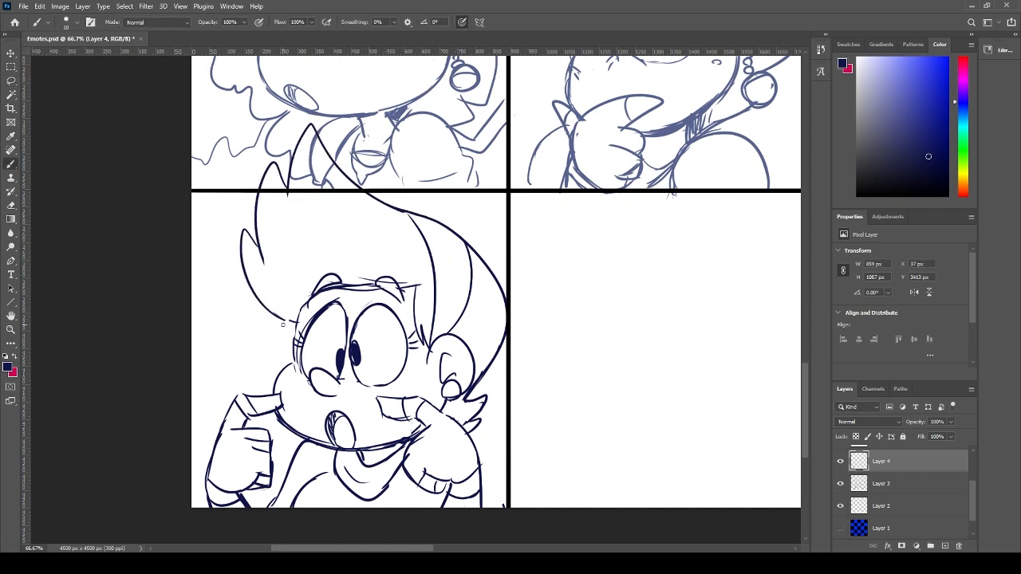
key(e)
drag(337, 279, 388, 275)
key(b)
drag(388, 276, 403, 298)
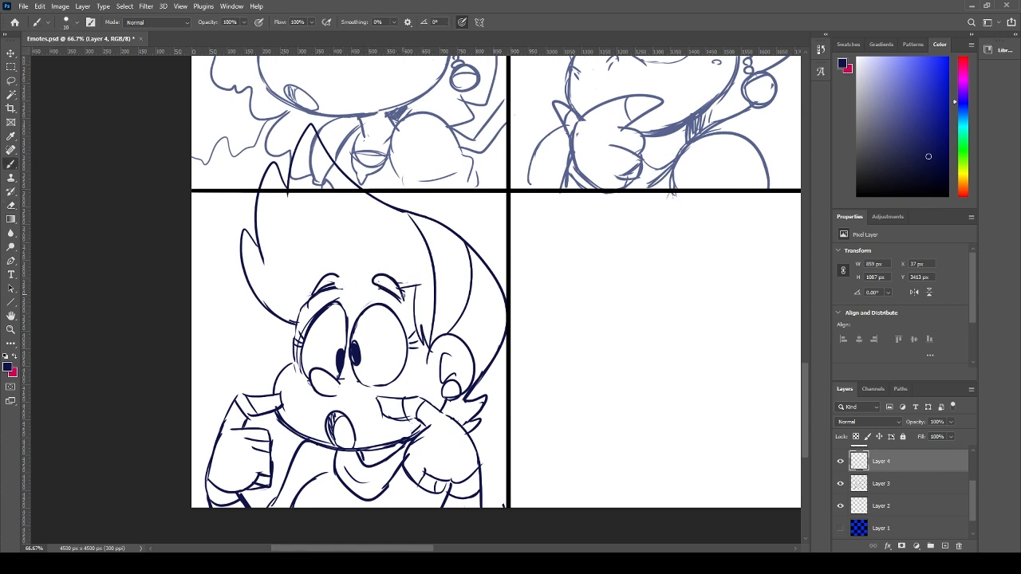
mouse_move(323, 287)
mouse_down()
mouse_move(337, 279)
mouse_move(319, 284)
mouse_move(379, 287)
mouse_up()
key(b)
key(ctrl+z)
key(e)
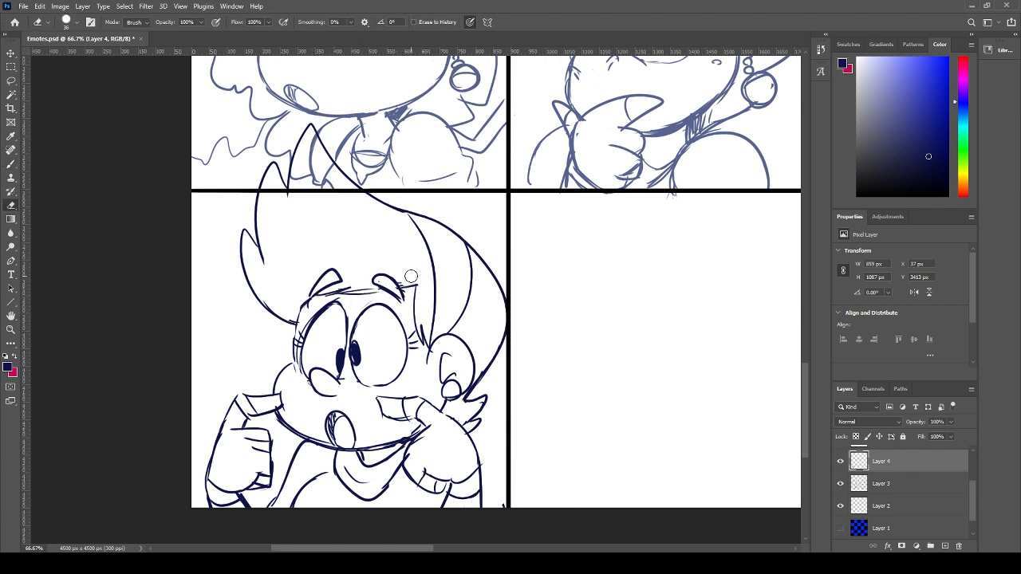
key(b)
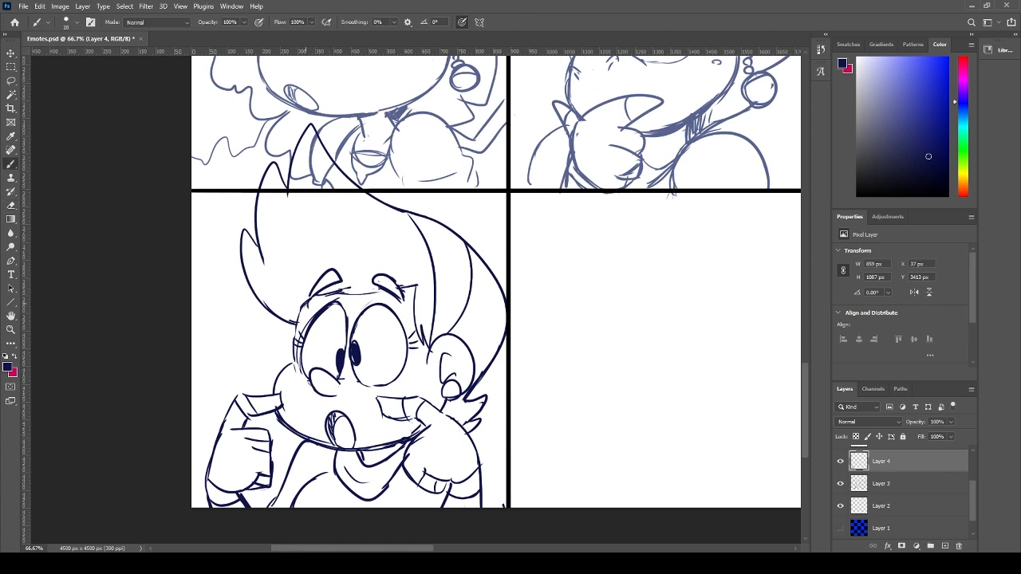
- Redraw the lowest front hair spike with a taller, narrower tip and trim the line inside it
key(e)
mouse_move(264, 258)
mouse_down()
mouse_move(244, 225)
mouse_move(282, 317)
mouse_up()
key(b)
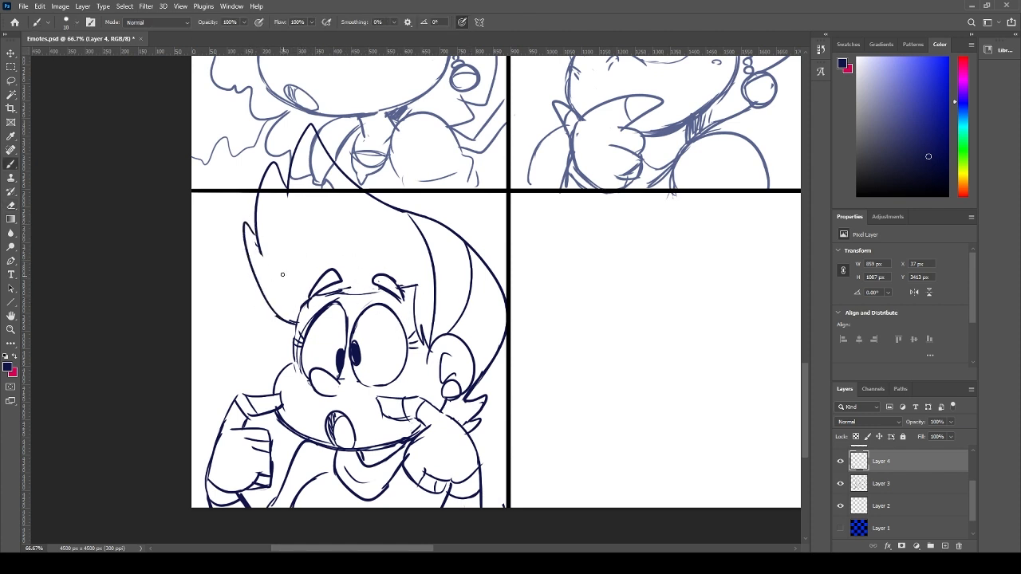
key(ctrl+z)
drag(253, 220, 279, 325)
key(ctrl+z)
drag(254, 220, 283, 303)
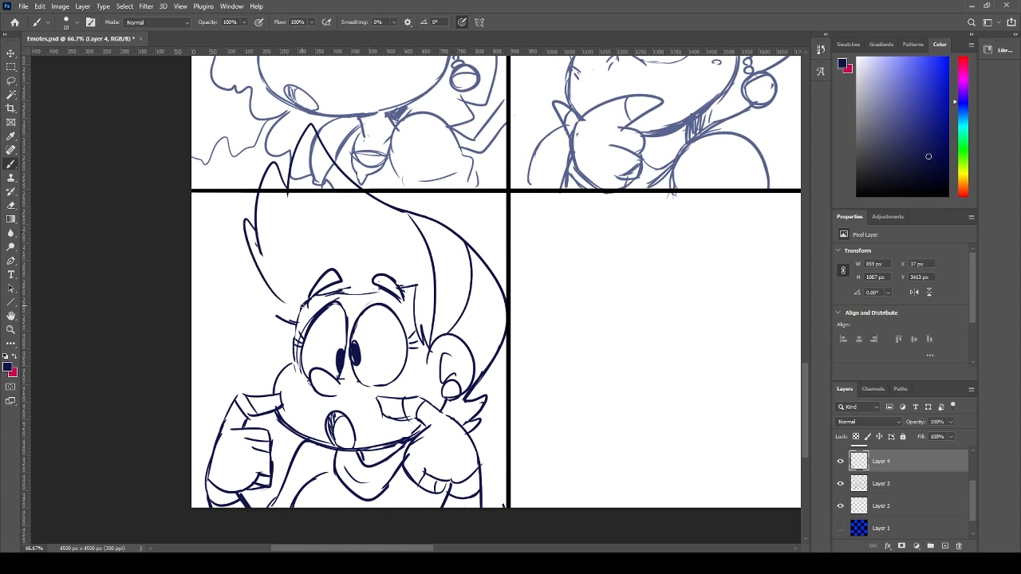
key(ctrl+z)
mouse_move(254, 213)
mouse_down()
mouse_move(296, 326)
mouse_move(249, 198)
mouse_up()
key(ctrl+z)
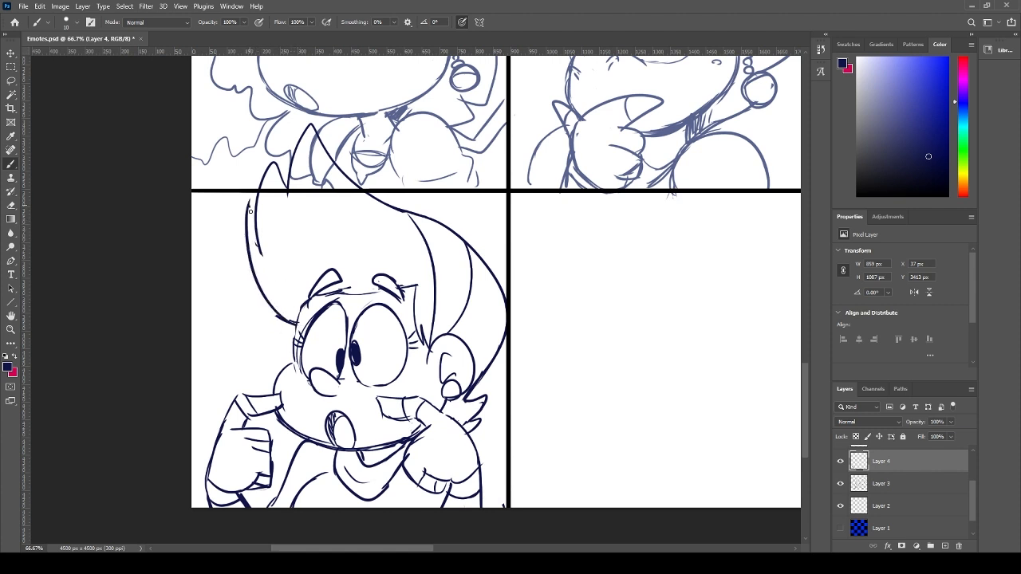
key(e)
mouse_move(261, 239)
mouse_down()
mouse_move(262, 257)
mouse_move(262, 243)
mouse_up()
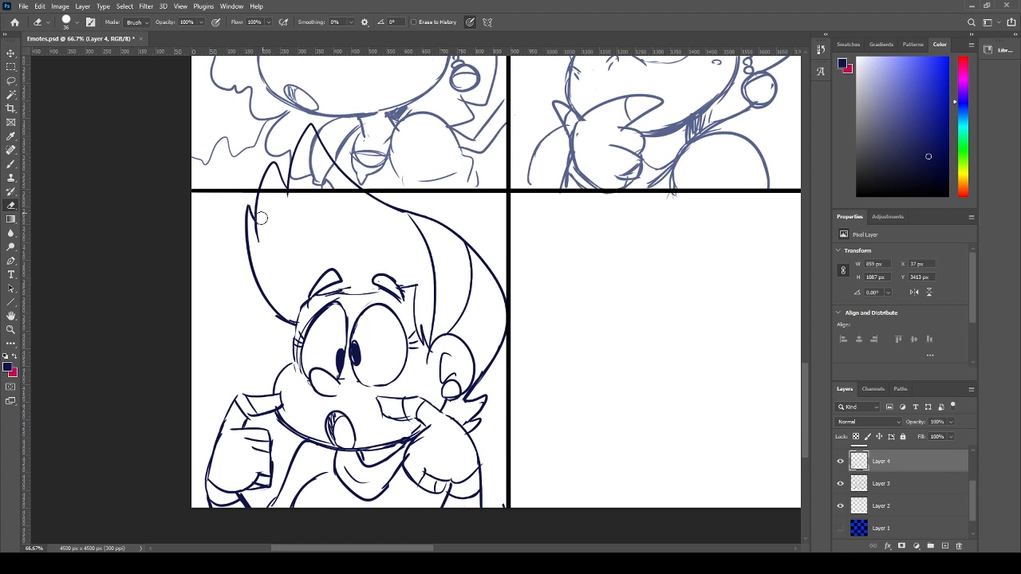
- Hatch the hair gap above the ear and clean up the face outline beside the left eye
key(b)
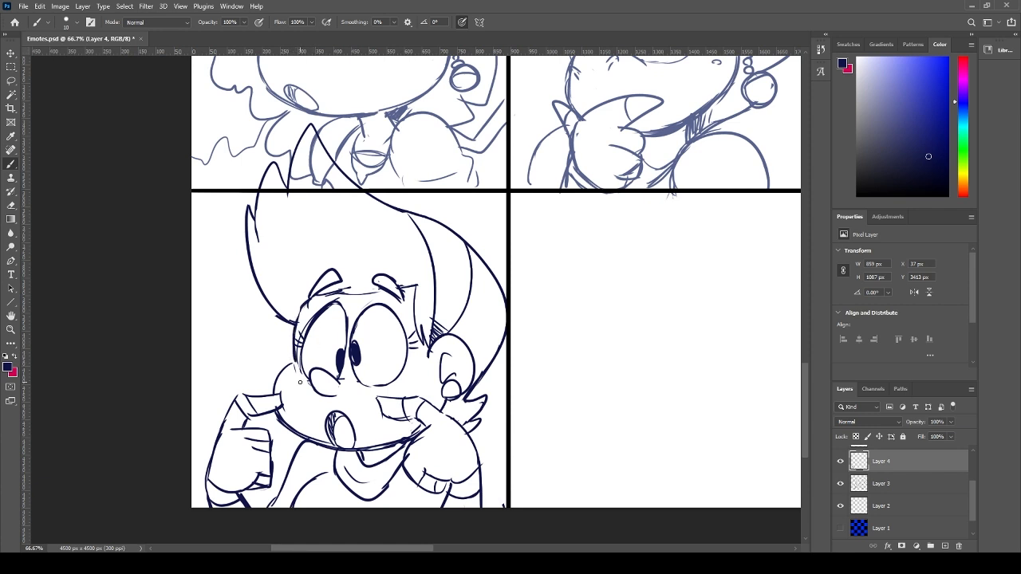
key(e)
mouse_move(295, 380)
mouse_down()
mouse_move(320, 373)
mouse_move(295, 347)
mouse_move(299, 382)
mouse_move(303, 319)
mouse_up()
key(b)
- Erase the hair spikes that stick out above the first cell's top border
key(e)
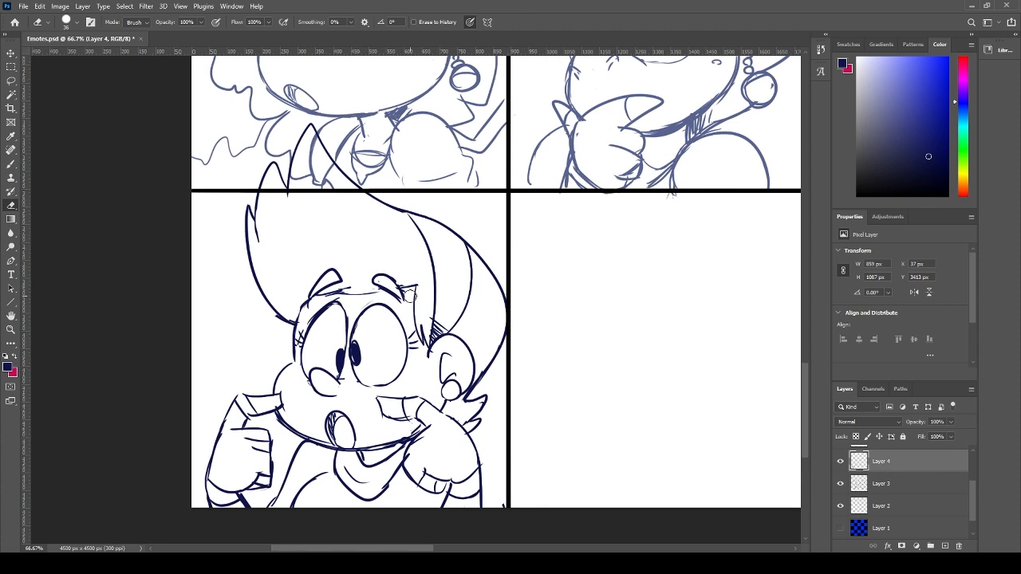
mouse_move(263, 192)
mouse_down()
mouse_move(349, 186)
mouse_move(260, 175)
mouse_move(339, 124)
mouse_move(335, 168)
mouse_up()
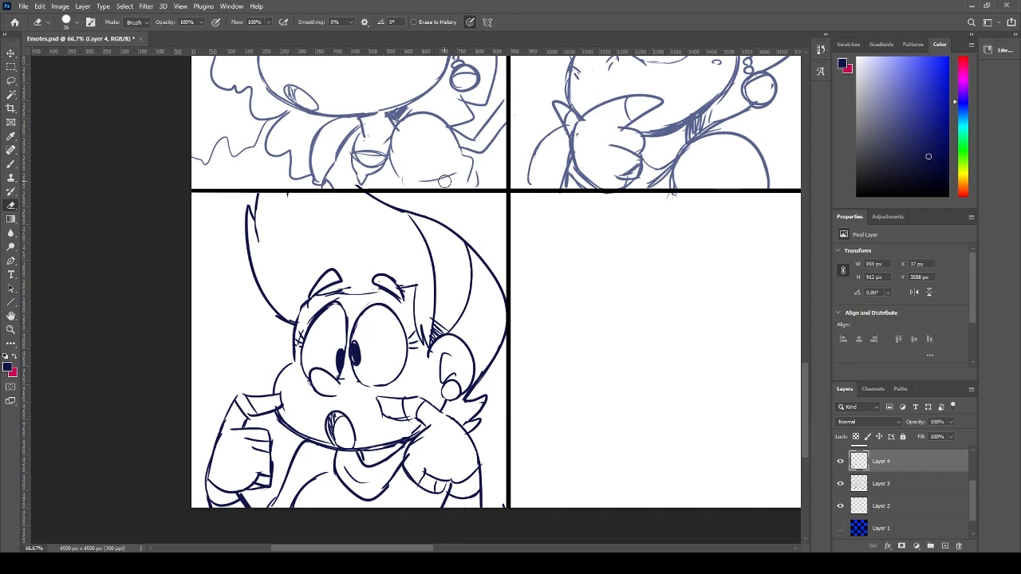
scroll(382, 183, down, 2)
scroll(382, 183, right, 3)
scroll(486, 237, up, 1)
scroll(486, 236, left, 1)
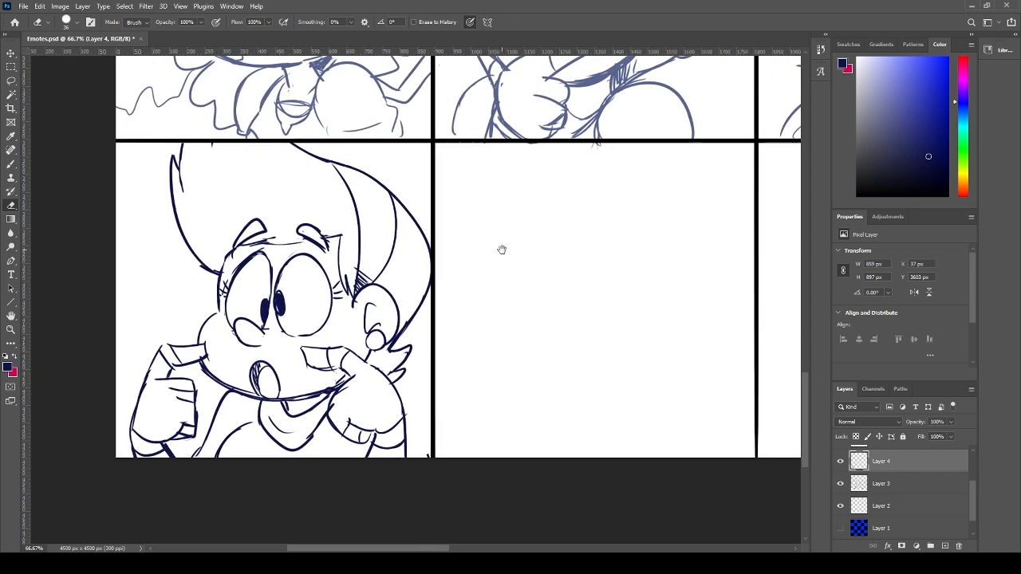
- Draw slanted block lettering reading "BOO!" left of the character's face and fill the letters with dark blue
key(b)
mouse_move(134, 315)
mouse_down()
mouse_move(149, 294)
mouse_move(142, 323)
mouse_move(149, 296)
mouse_move(142, 323)
mouse_move(133, 286)
mouse_move(141, 307)
mouse_move(159, 297)
mouse_up()
key(ctrl+z)
key(ctrl+z)
key(ctrl+z)
mouse_move(167, 256)
mouse_down()
mouse_move(156, 306)
mouse_move(184, 260)
mouse_move(176, 292)
mouse_up()
mouse_move(181, 263)
mouse_down()
mouse_move(193, 242)
mouse_move(198, 289)
mouse_up()
drag(189, 254, 191, 271)
drag(193, 229, 208, 266)
drag(210, 272, 214, 277)
mouse_move(201, 246)
mouse_down()
mouse_move(209, 267)
mouse_move(204, 257)
mouse_move(196, 272)
mouse_move(183, 245)
mouse_up()
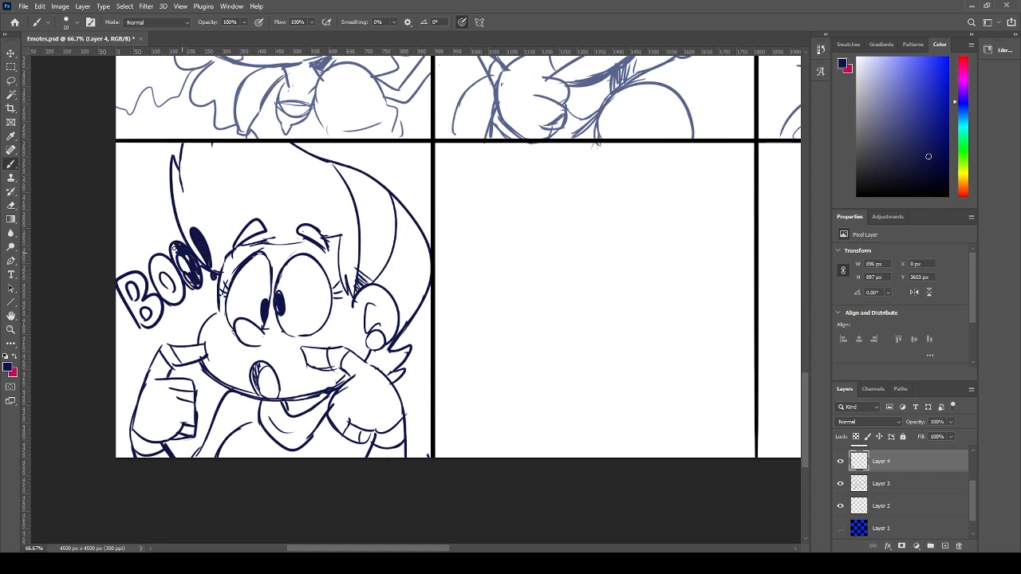
mouse_move(157, 290)
mouse_down()
mouse_move(179, 300)
mouse_move(164, 256)
mouse_move(158, 319)
mouse_move(131, 318)
mouse_move(119, 286)
mouse_move(143, 279)
mouse_move(135, 276)
mouse_up()
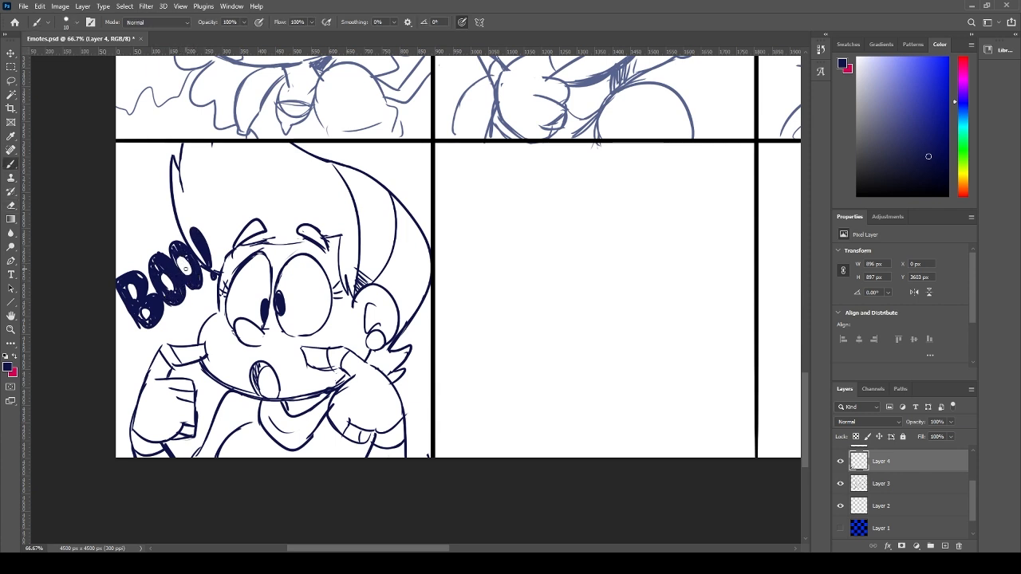
- Shrink the "BOO!" lettering, move it down to just above the left hand, and redraw the hair edge beside it
key(l)
mouse_move(191, 231)
mouse_down()
mouse_move(190, 241)
mouse_move(226, 257)
mouse_move(209, 274)
mouse_up()
mouse_move(120, 272)
mouse_down()
mouse_move(196, 228)
mouse_move(227, 275)
mouse_move(217, 294)
mouse_move(118, 291)
mouse_move(120, 273)
mouse_up()
drag(212, 229, 209, 233)
drag(217, 283, 196, 275)
drag(201, 214, 209, 223)
key(Return)
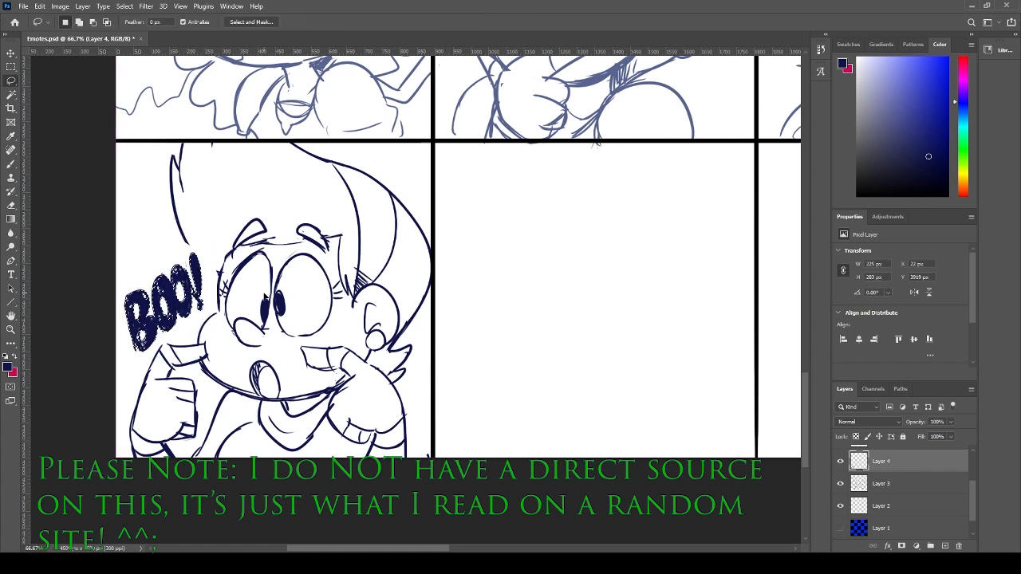
key(b)
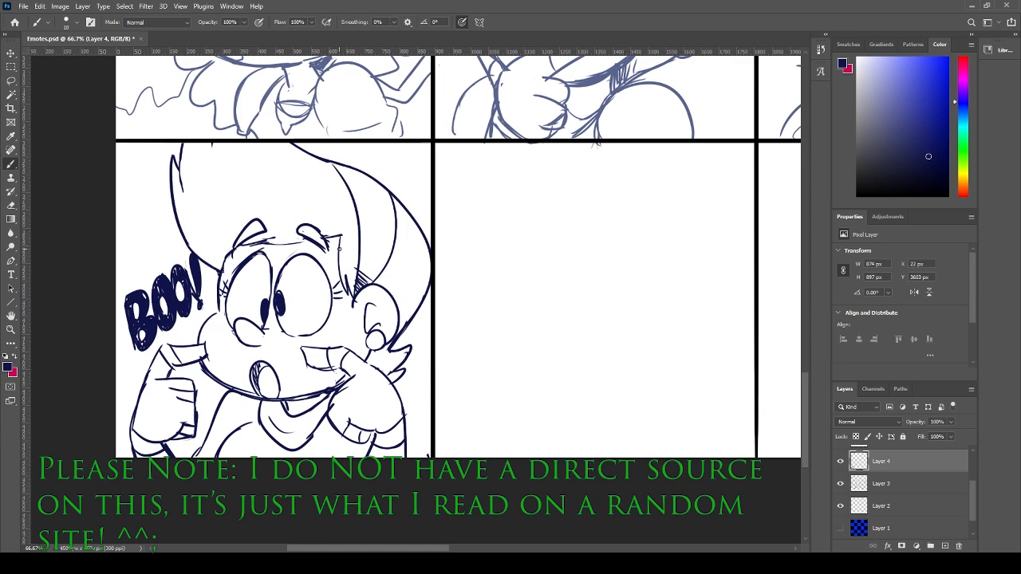
drag(367, 279, 349, 273)
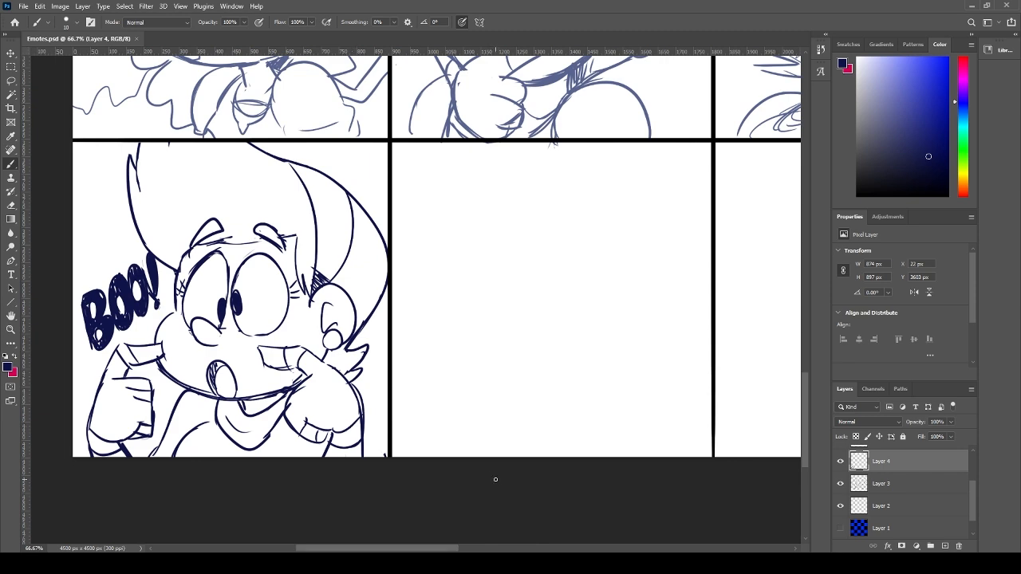
- Sketch a round head in the bottom row's second cell with a curved vertical centre line and a horizontal guideline below the middle
drag(624, 285, 484, 316)
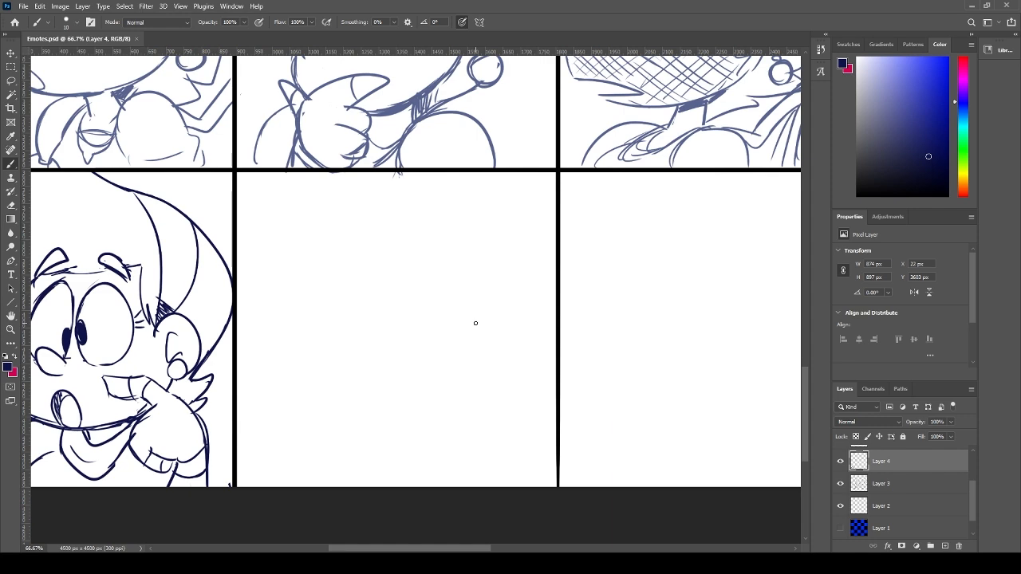
drag(183, 362, 439, 356)
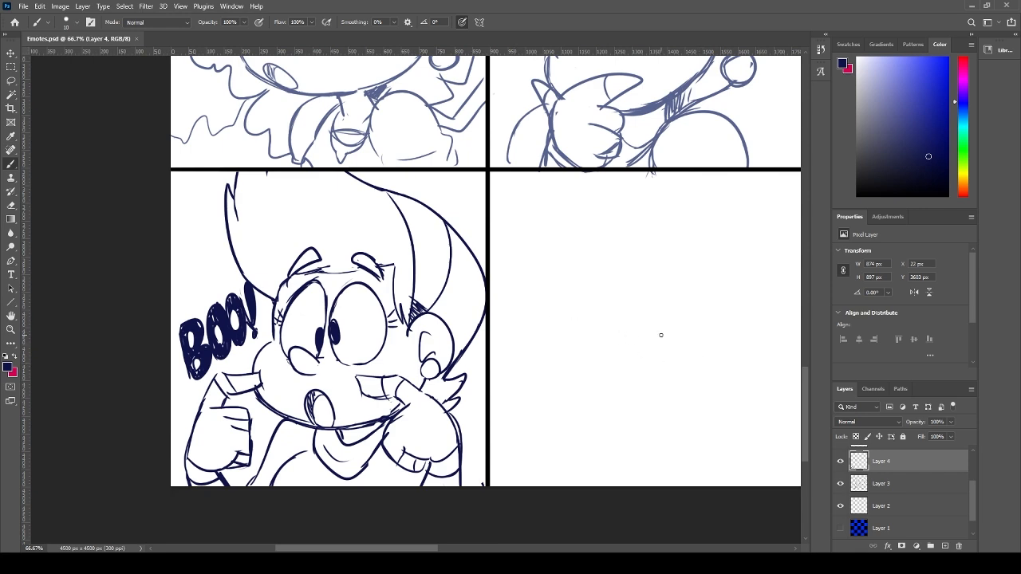
drag(661, 335, 390, 349)
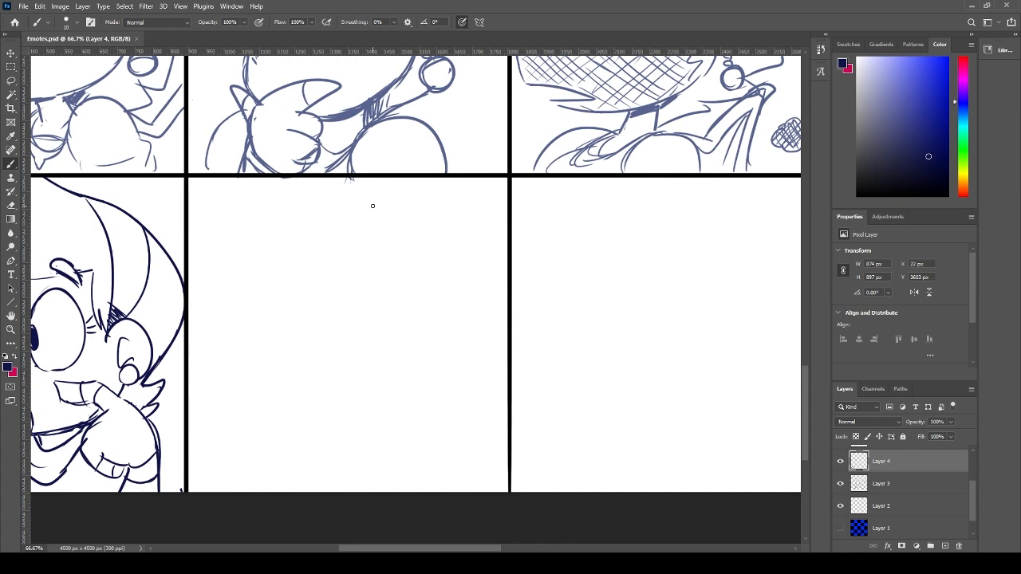
drag(407, 345, 440, 352)
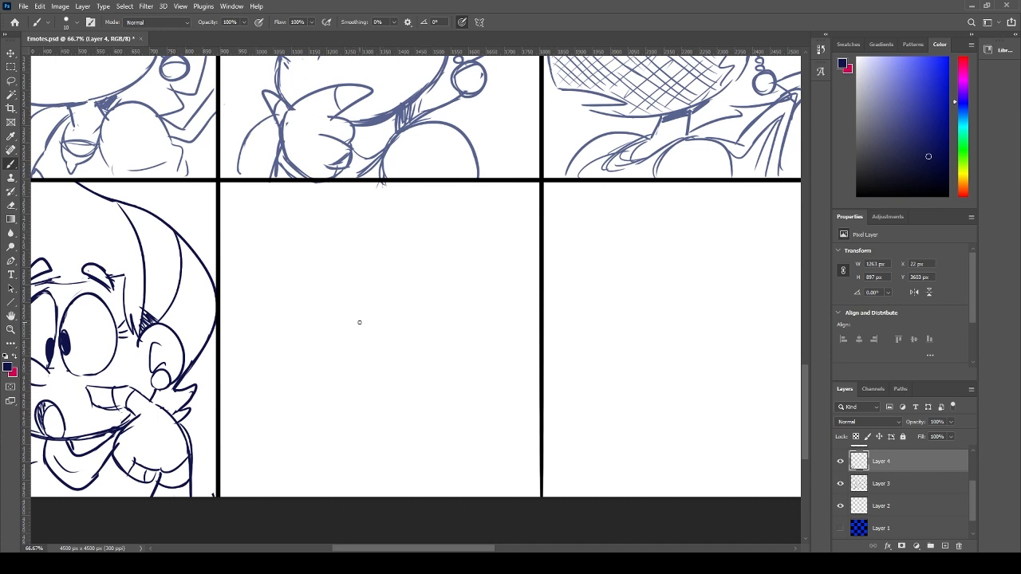
mouse_move(327, 292)
mouse_down()
mouse_move(341, 346)
mouse_move(375, 394)
mouse_move(311, 360)
mouse_up()
key(ctrl+z)
drag(376, 391, 394, 253)
mouse_move(443, 336)
mouse_down()
mouse_move(319, 351)
mouse_move(435, 351)
mouse_up()
key(ctrl+z)
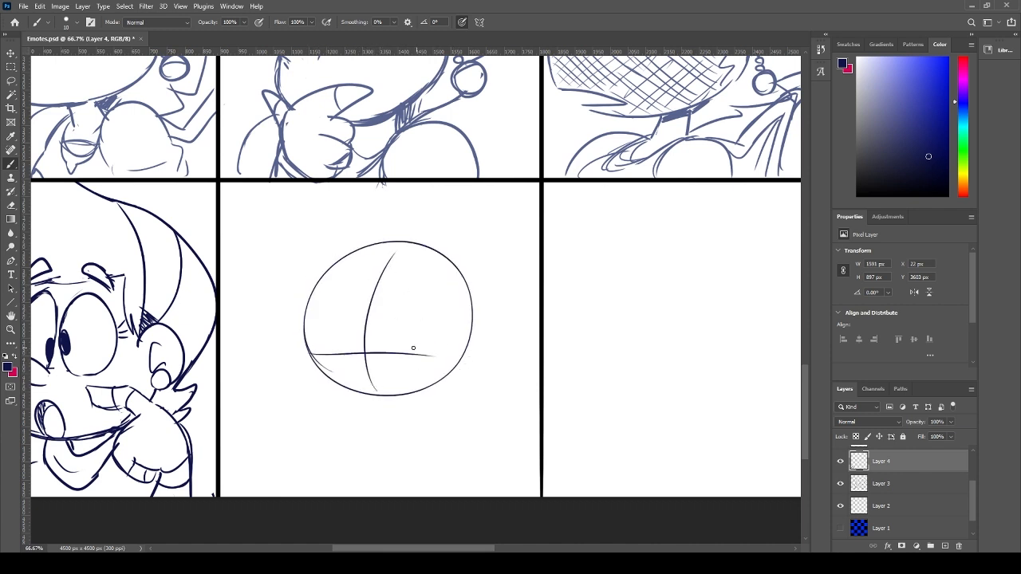
key(ctrl+z)
drag(311, 351, 464, 361)
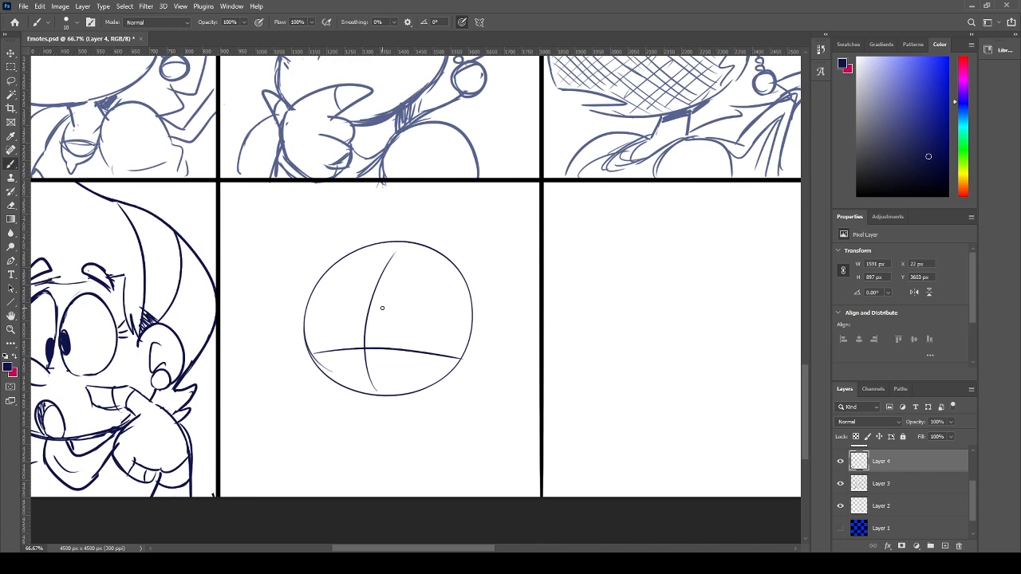
- Draw two tall oval eyes resting on the head's horizontal guideline, redoing strokes
mouse_move(376, 305)
mouse_down()
mouse_move(431, 341)
mouse_move(439, 335)
mouse_move(408, 351)
mouse_up()
key(ctrl+z)
key(ctrl+z)
mouse_move(375, 263)
mouse_down()
mouse_move(351, 352)
mouse_move(321, 311)
mouse_move(342, 352)
mouse_up()
key(ctrl+z)
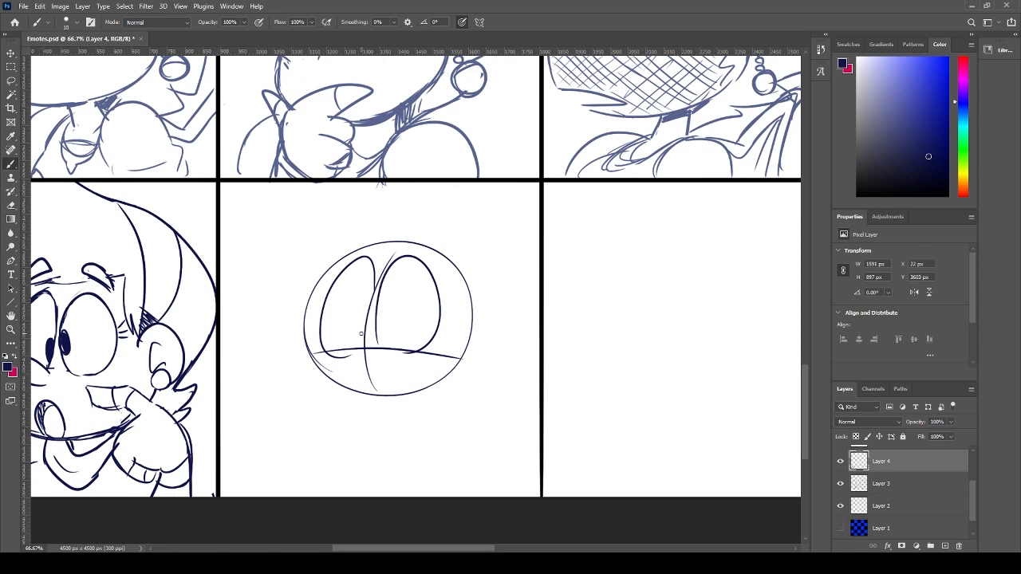
- Fill in small oval pupils close to the centre line and add short lashes at the eyes' outer edges
mouse_move(364, 312)
mouse_down()
mouse_move(365, 328)
mouse_move(365, 316)
mouse_move(383, 312)
mouse_move(364, 307)
mouse_move(366, 332)
mouse_move(384, 329)
mouse_move(380, 316)
mouse_up()
key(ctrl+z)
key(ctrl+z)
key(ctrl+z)
key(ctrl+z)
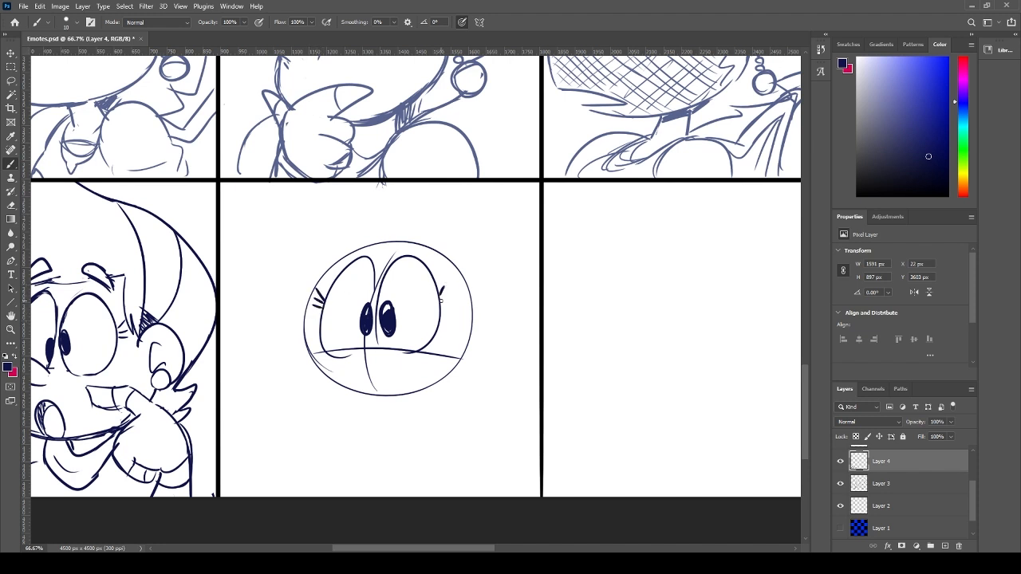
- Draw two raised eyebrows above the head circle and erase small highlights into the pupils, tidying their shapes
mouse_move(342, 254)
mouse_down()
mouse_move(364, 237)
mouse_move(415, 233)
mouse_up()
key(e)
mouse_move(383, 307)
mouse_down()
mouse_move(389, 325)
mouse_move(367, 316)
mouse_up()
key(b)
key(ctrl+z)
key(e)
key(b)
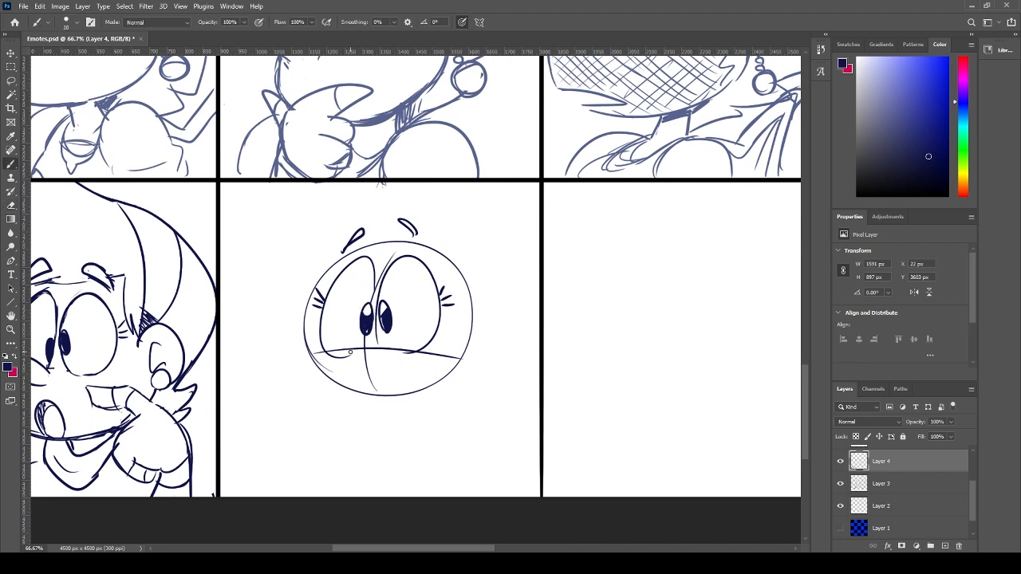
- Erase the face's lower centre line and the middle of the horizontal guideline
key(e)
mouse_move(365, 380)
mouse_down()
mouse_move(397, 341)
mouse_move(417, 340)
mouse_up()
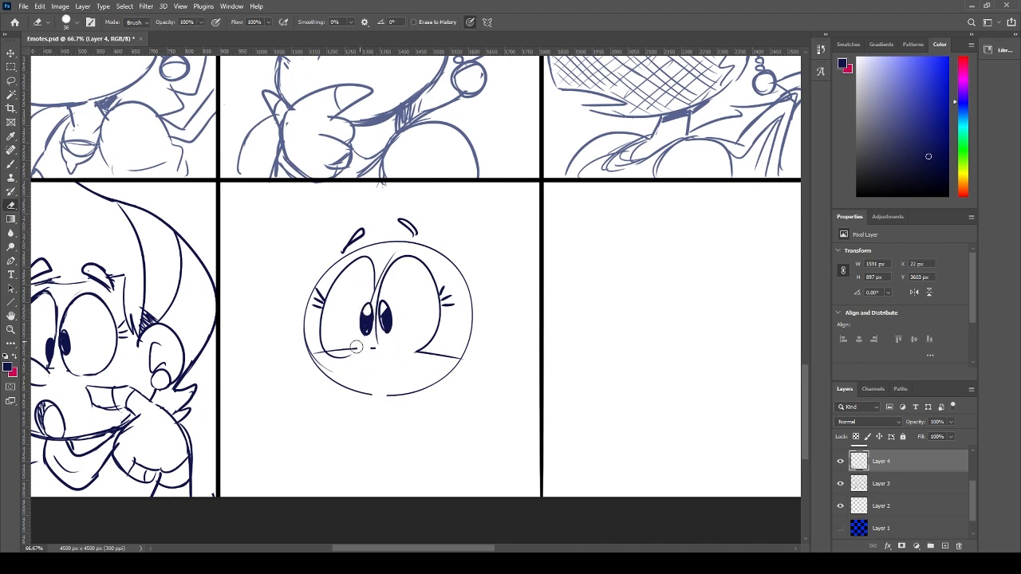
mouse_move(356, 346)
mouse_down()
mouse_move(371, 348)
mouse_move(359, 351)
mouse_up()
key(b)
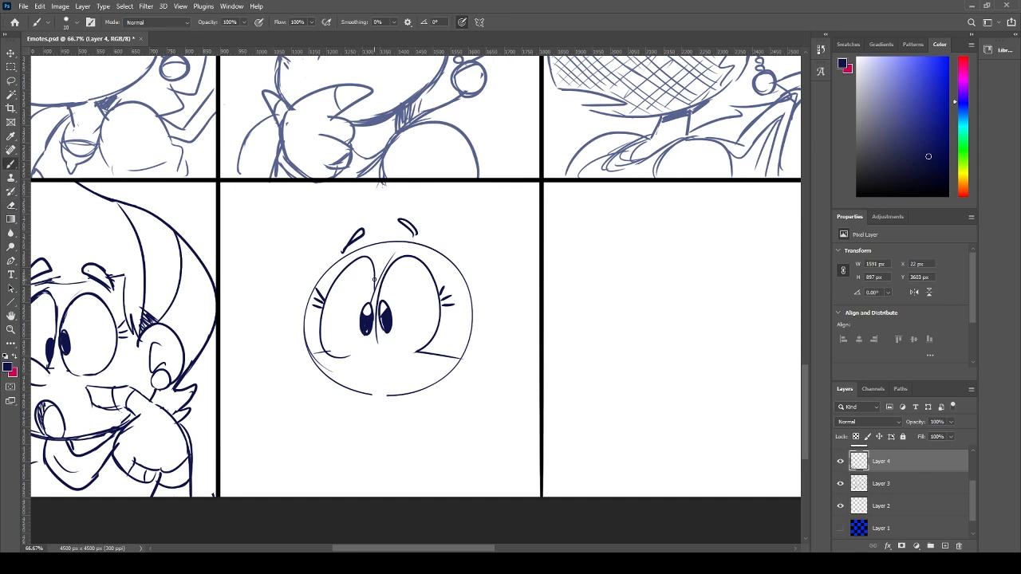
- Redraw the left eye's inner and lower edge and erase the bottom of the head circle, redoing strokes
drag(374, 280, 354, 355)
key(ctrl+z)
mouse_move(375, 283)
mouse_down()
mouse_move(363, 363)
mouse_move(364, 353)
mouse_move(304, 354)
mouse_move(355, 386)
mouse_move(440, 380)
mouse_up()
key(ctrl+z)
key(e)
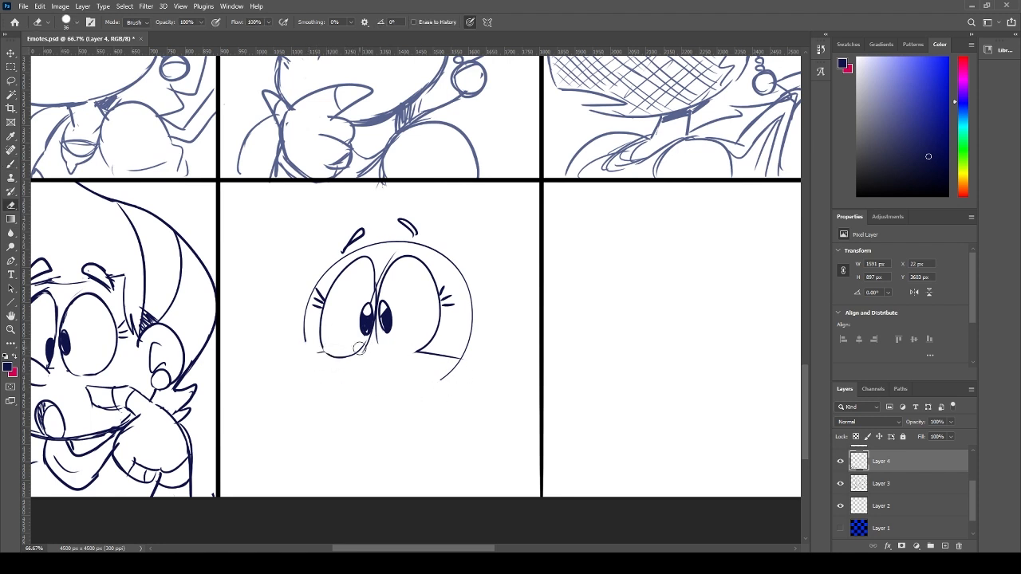
key(b)
key(b)
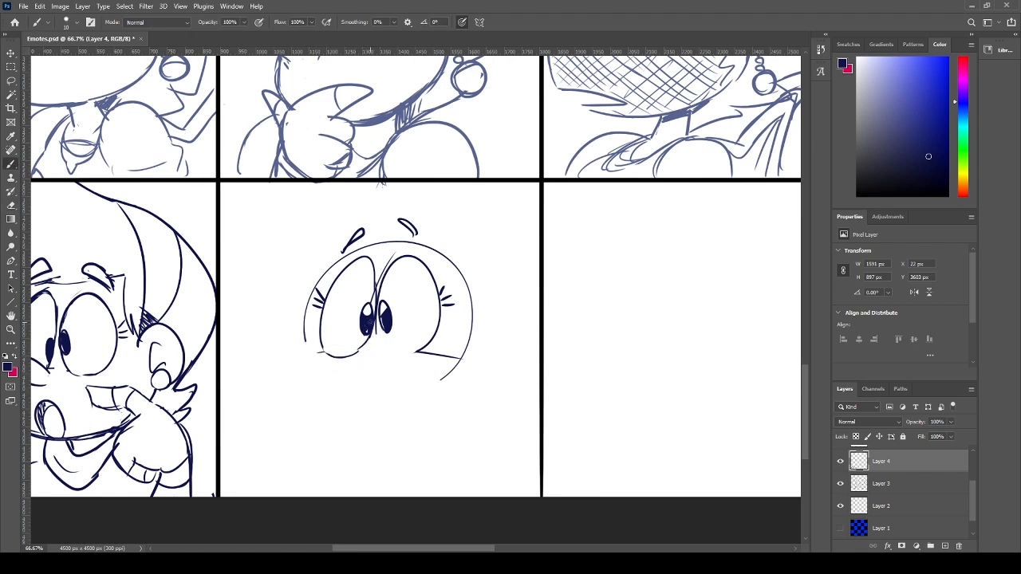
- Rework the lines between the eyes, then erase stray marks there and the remaining guideline beside the right eye
mouse_move(357, 356)
mouse_down()
mouse_move(378, 306)
mouse_move(367, 254)
mouse_up()
key(ctrl+z)
drag(387, 289, 377, 303)
key(ctrl+z)
key(e)
mouse_move(374, 268)
mouse_down()
mouse_move(372, 296)
mouse_move(385, 257)
mouse_up()
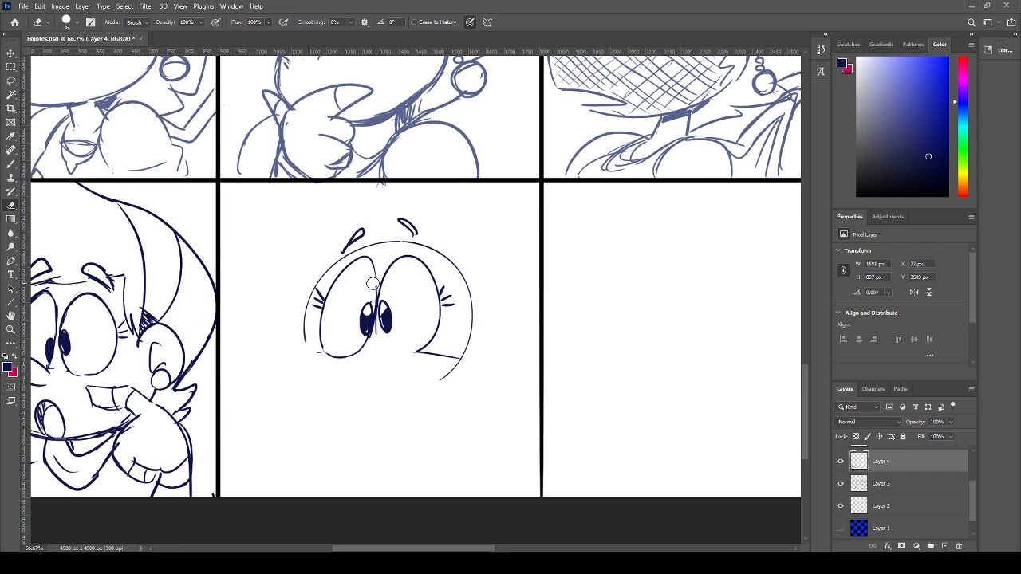
mouse_move(437, 361)
mouse_down()
mouse_move(473, 355)
mouse_move(456, 383)
mouse_move(413, 348)
mouse_move(329, 370)
mouse_move(310, 326)
mouse_move(336, 284)
mouse_move(349, 223)
mouse_move(430, 236)
mouse_move(461, 327)
mouse_up()
- Select the eyes and eyebrows with the Lasso and skew them vertically by about 3.25 degrees
key(l)
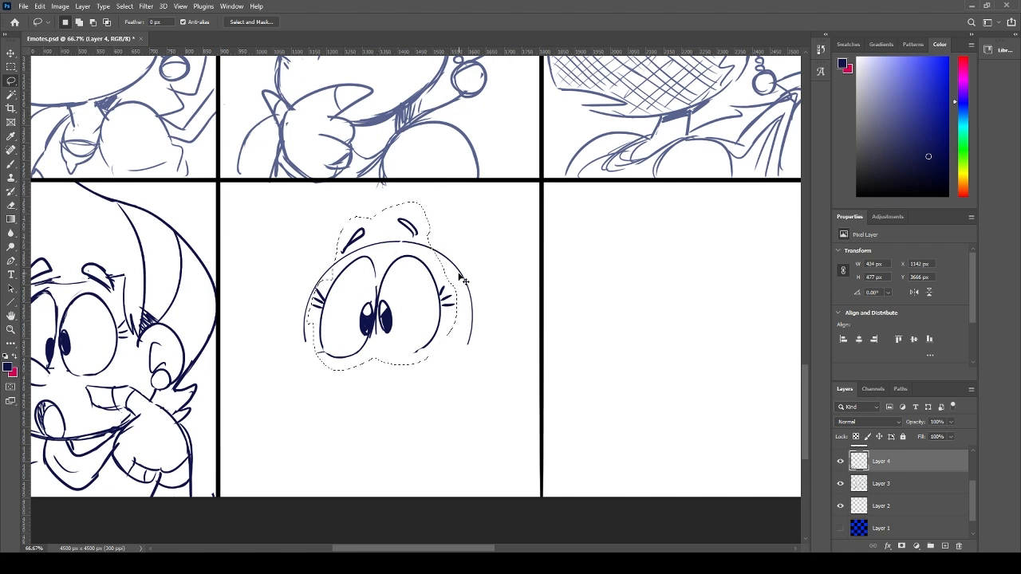
key(ctrl+t)
drag(459, 287, 461, 267)
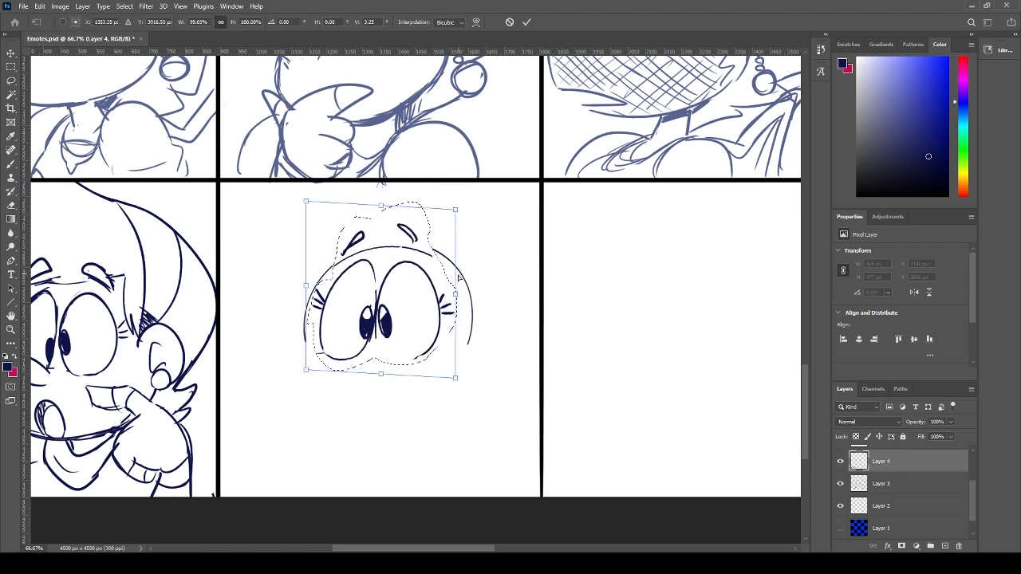
key(Return)
key(ctrl+d)
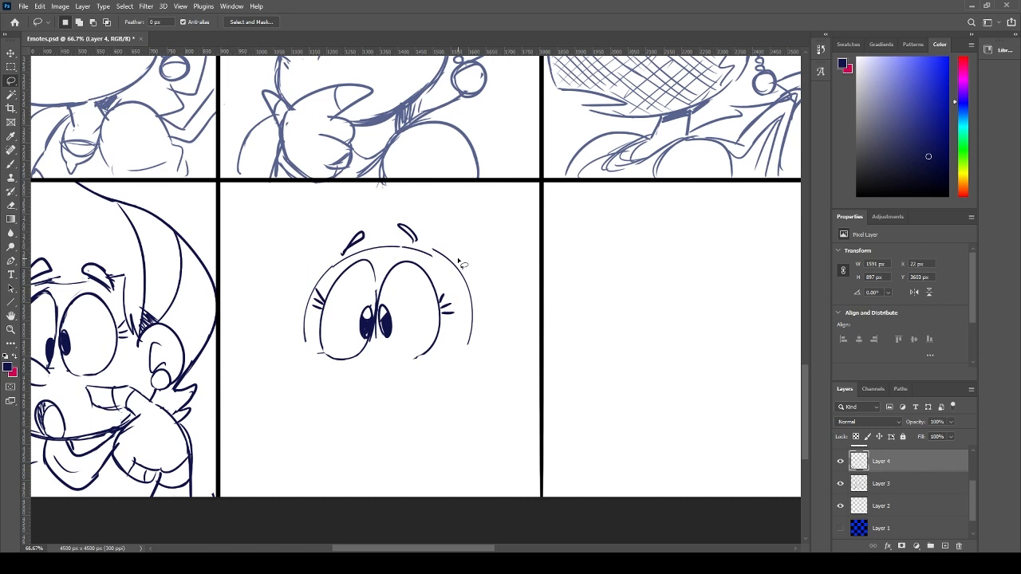
- Draw a small rounded nose over the left eye's lower edge and close the right eye's bottom outline
key(b)
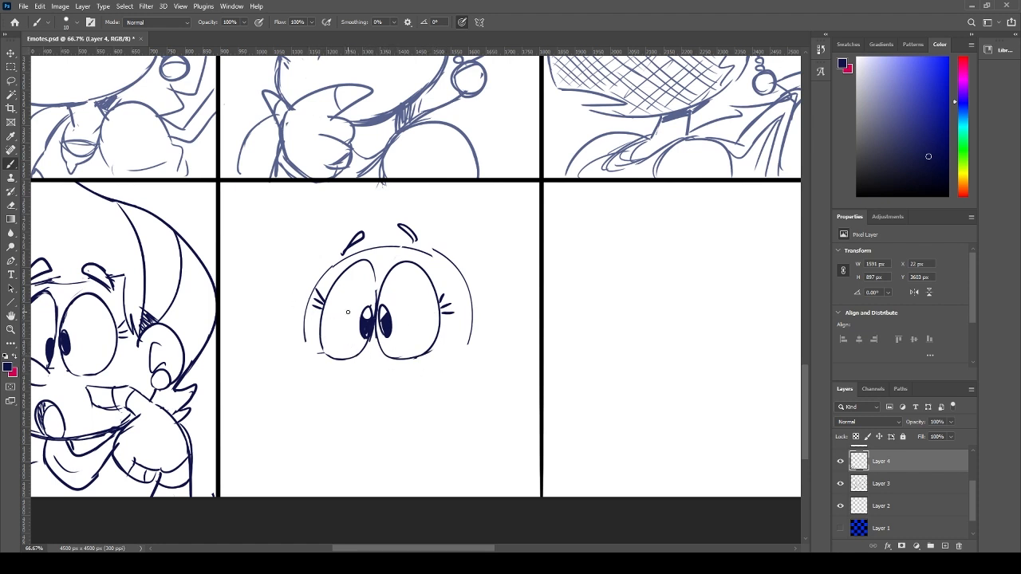
key(ctrl+z)
mouse_move(340, 348)
mouse_down()
mouse_move(367, 364)
mouse_move(359, 375)
mouse_move(365, 368)
mouse_move(320, 351)
mouse_move(351, 362)
mouse_up()
key(ctrl+z)
key(e)
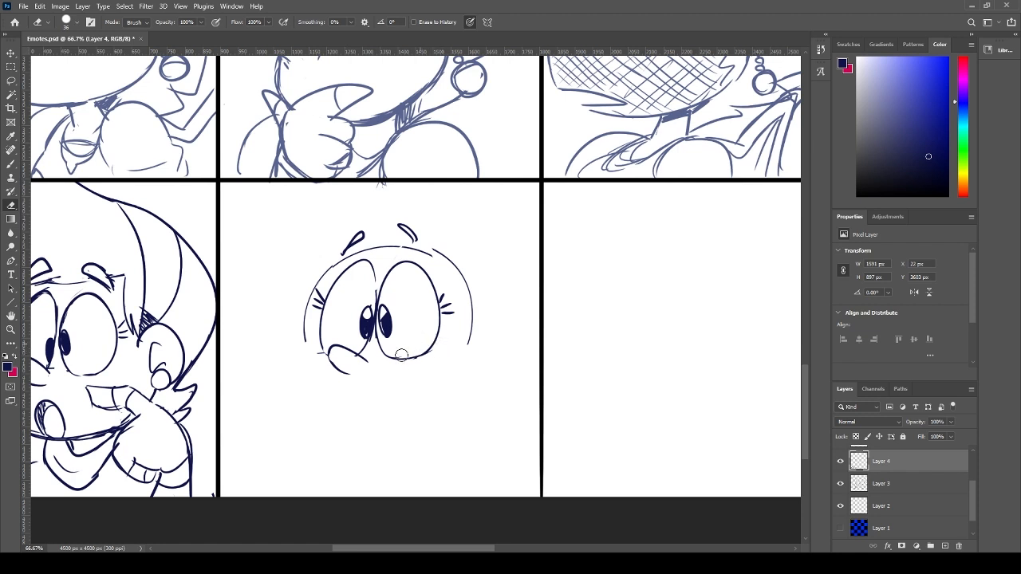
key(b)
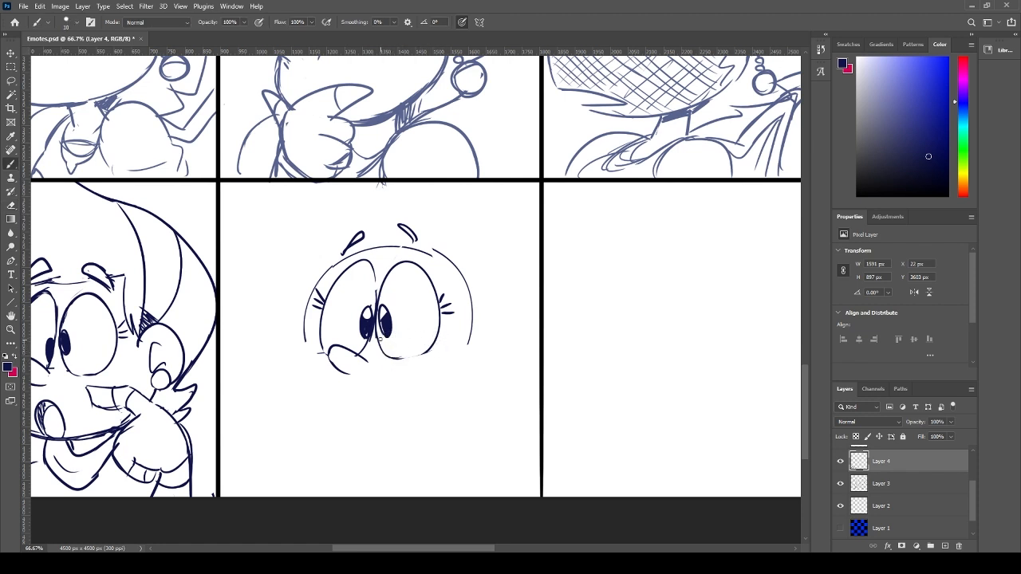
drag(383, 337, 422, 356)
- Erase most of the remaining head circle around the eyes and eyebrows
key(e)
mouse_move(319, 271)
mouse_down()
mouse_move(416, 251)
mouse_move(467, 276)
mouse_up()
drag(467, 342, 461, 280)
drag(300, 343, 300, 294)
- Draw a bulging left cheek continuing into a wide curved jaw line below the eyes, redoing strokes
key(b)
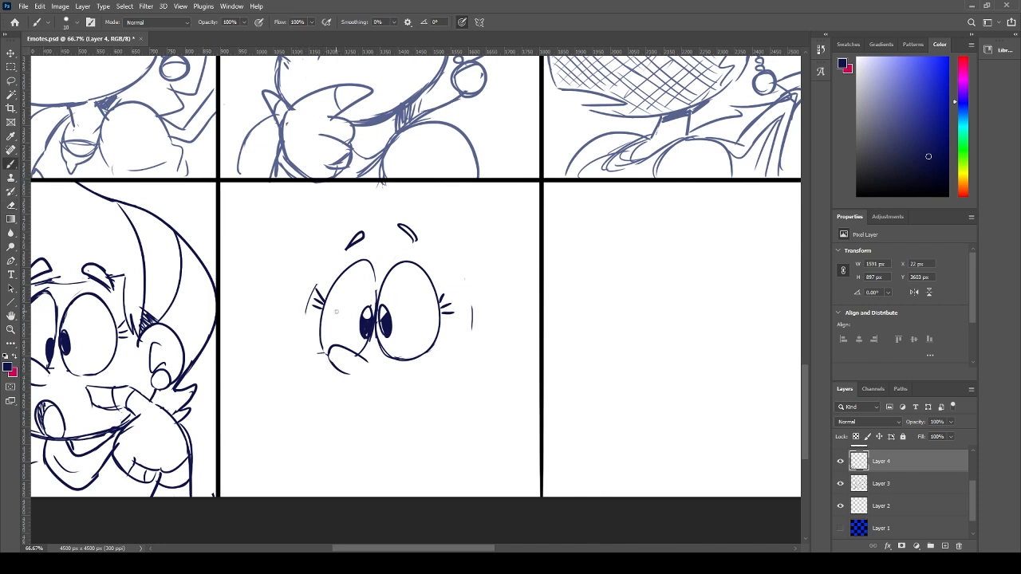
mouse_move(303, 340)
mouse_down()
mouse_move(313, 386)
mouse_move(296, 399)
mouse_move(362, 422)
mouse_up()
key(ctrl+z)
drag(295, 392, 383, 423)
key(ctrl+z)
drag(317, 410, 409, 424)
key(ctrl+z)
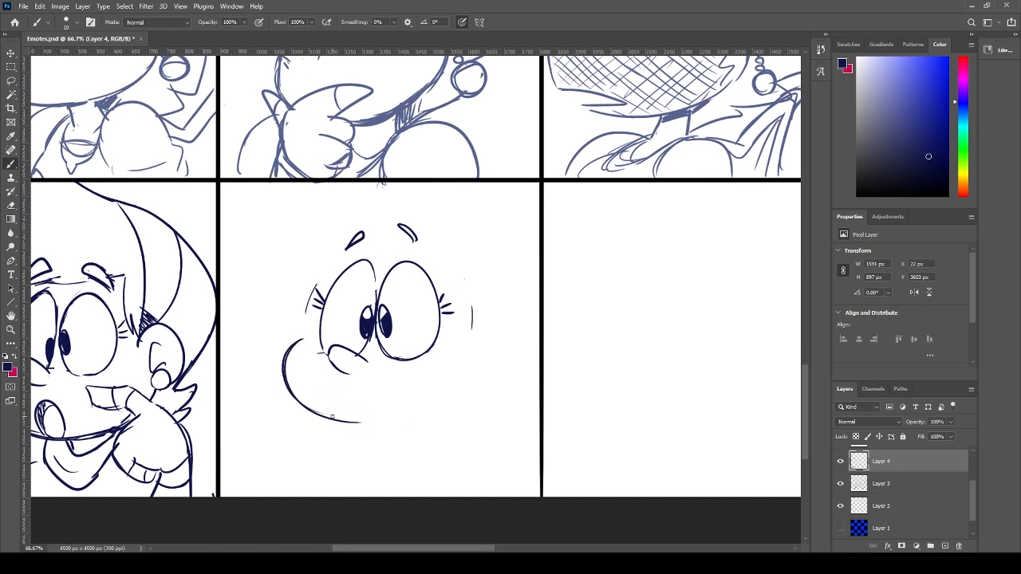
drag(312, 408, 390, 423)
key(ctrl+z)
mouse_move(351, 423)
mouse_down()
mouse_move(398, 422)
mouse_move(474, 389)
mouse_up()
key(ctrl+z)
key(ctrl+z)
key(ctrl+z)
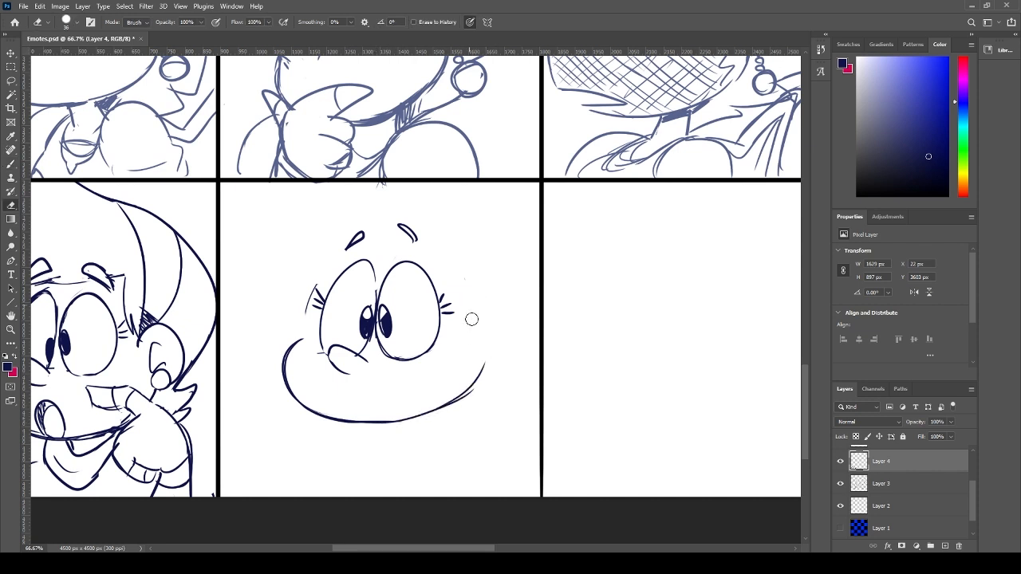
- Draw a large arched open mouth with an upper teeth line on the jaw, and rework the pupils into smaller solid ovals
drag(347, 420, 453, 383)
key(ctrl+z)
drag(365, 383, 417, 365)
key(ctrl+z)
key(e)
mouse_move(385, 307)
mouse_down()
mouse_move(383, 335)
mouse_move(358, 326)
mouse_move(365, 341)
mouse_move(386, 335)
mouse_up()
key(b)
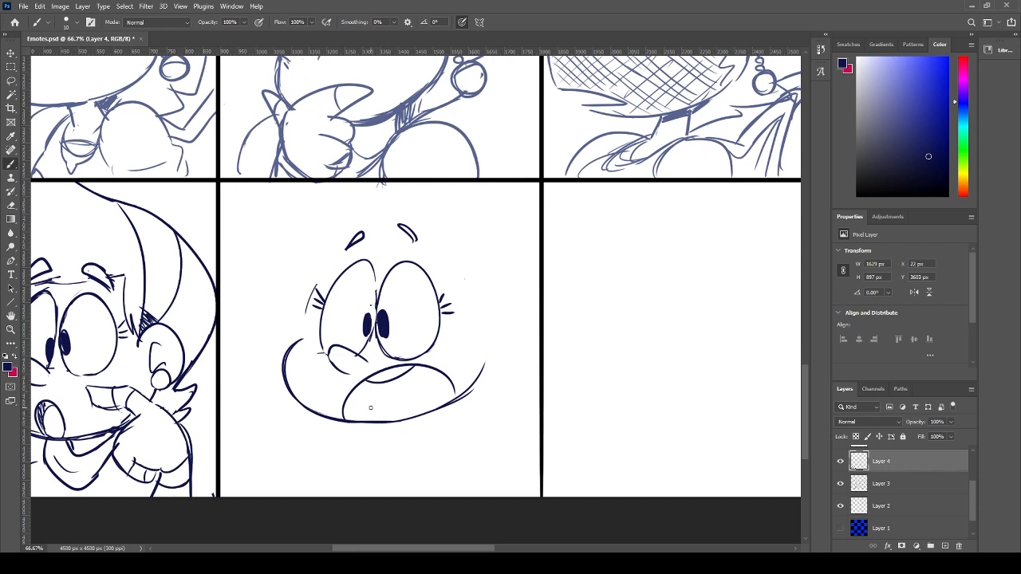
- Hatch the left side of the mouth and block in a rounded raised hand shape on each side of the face
mouse_move(371, 419)
mouse_down()
mouse_move(363, 388)
mouse_move(361, 397)
mouse_move(370, 378)
mouse_up()
key(ctrl+z)
drag(495, 410, 455, 408)
mouse_move(297, 426)
mouse_down()
mouse_move(265, 361)
mouse_move(329, 415)
mouse_move(308, 383)
mouse_move(289, 411)
mouse_up()
key(ctrl+z)
key(e)
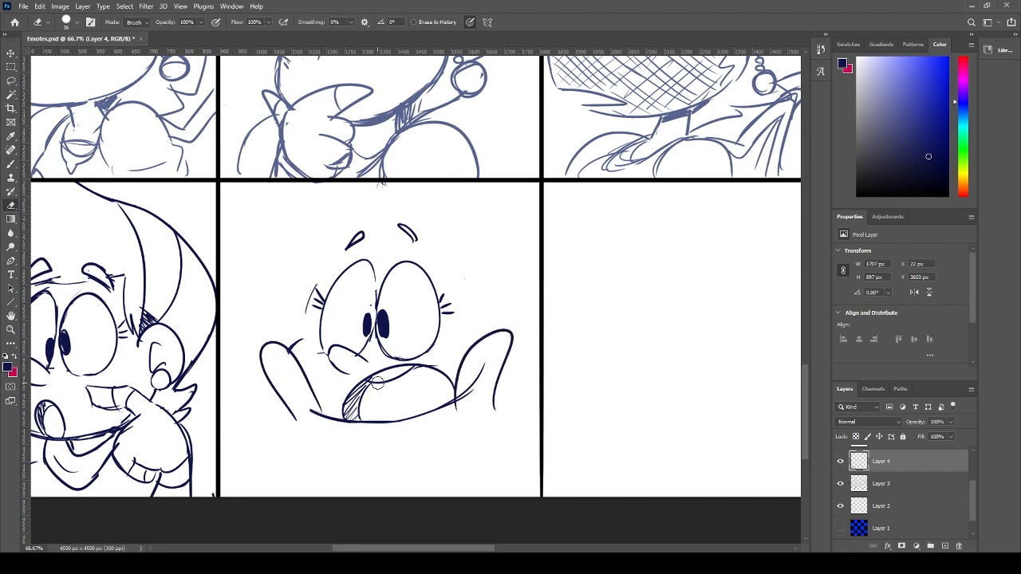
- Erase the jaw line inside the right-side hand and draw its inner fingers, redoing strokes
drag(471, 383, 461, 410)
key(b)
mouse_move(472, 348)
mouse_down()
mouse_move(468, 405)
mouse_move(466, 394)
mouse_up()
key(ctrl+z)
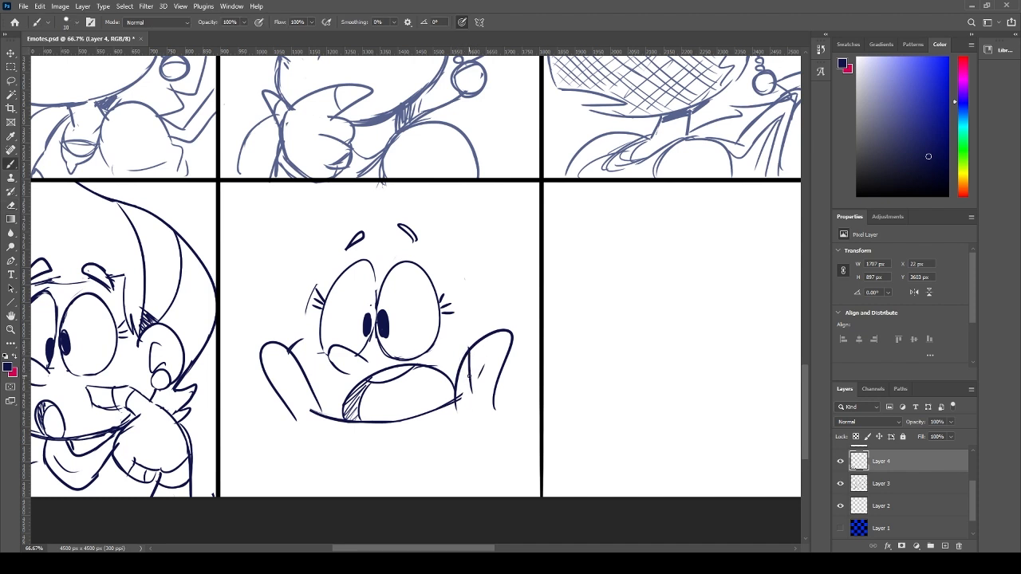
key(ctrl+z)
drag(471, 344, 466, 400)
drag(482, 339, 479, 394)
key(ctrl+z)
drag(472, 346, 469, 397)
key(ctrl+z)
mouse_move(473, 349)
mouse_down()
mouse_move(481, 399)
mouse_move(491, 333)
mouse_move(480, 397)
mouse_up()
key(ctrl+z)
key(ctrl+z)
- Draw the tall outer finger of the right-side hand and erase the old outer edge
mouse_move(505, 327)
mouse_down()
mouse_move(487, 391)
mouse_move(501, 339)
mouse_move(494, 401)
mouse_up()
key(e)
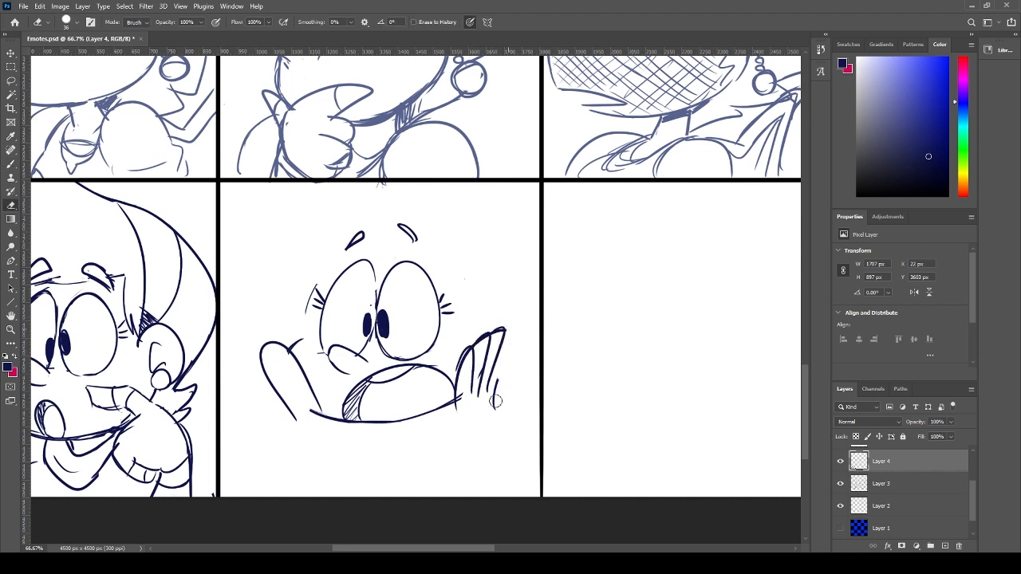
key(b)
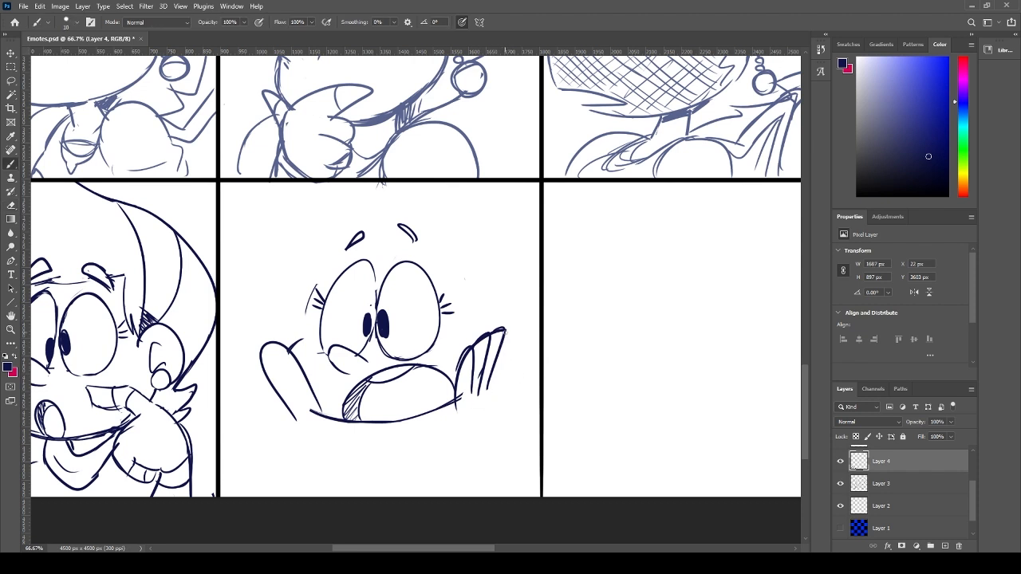
- Refine the right-side hand's finger separations, redrawing the lines and erasing stray marks between them
mouse_move(506, 332)
mouse_down()
mouse_move(497, 398)
mouse_move(472, 400)
mouse_up()
key(e)
drag(483, 363, 477, 389)
key(b)
drag(486, 343, 479, 393)
key(e)
key(b)
key(ctrl+z)
key(e)
drag(480, 343, 469, 395)
key(b)
key(b)
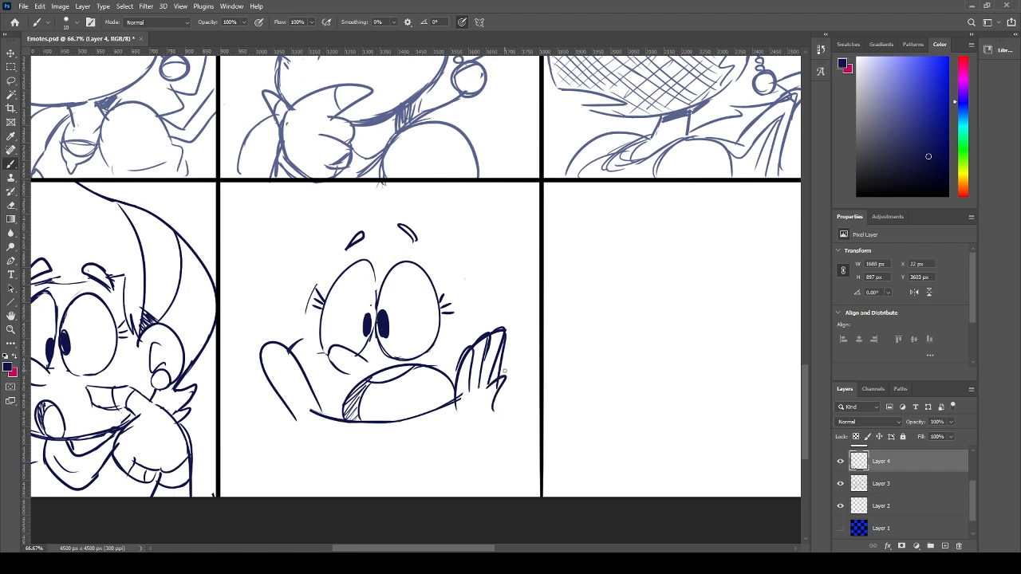
- Draw the outer palm edge and the rounded thumb base of the right-side hand
key(ctrl+z)
mouse_move(500, 377)
mouse_down()
mouse_move(496, 410)
mouse_move(479, 429)
mouse_up()
mouse_move(457, 396)
mouse_down()
mouse_move(445, 437)
mouse_move(432, 439)
mouse_move(456, 390)
mouse_move(485, 408)
mouse_move(495, 444)
mouse_up()
- Select the right-side hand with the Lasso and scale it to about 101% wide and 111% high
key(l)
key(ctrl+t)
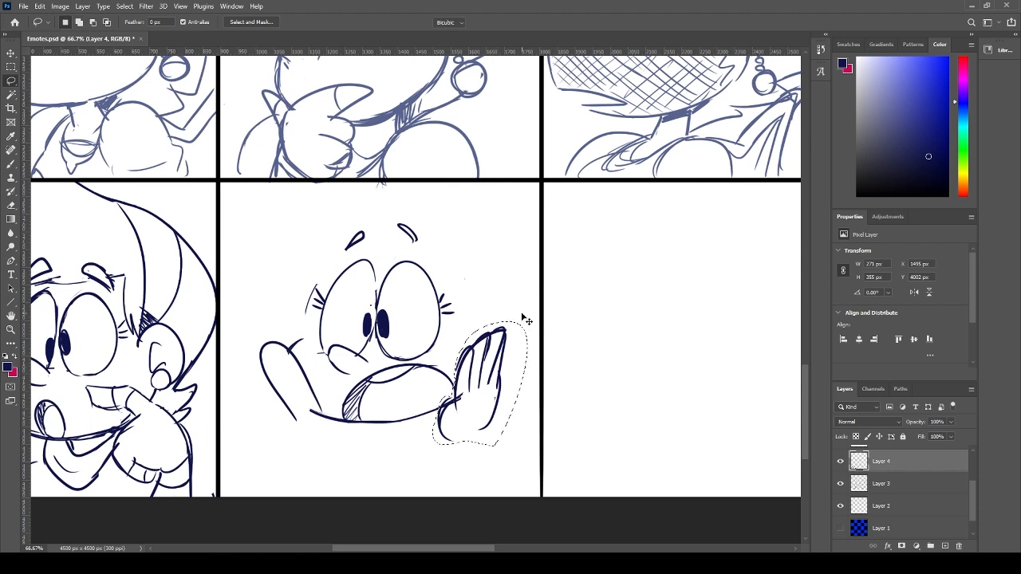
drag(530, 316, 535, 310)
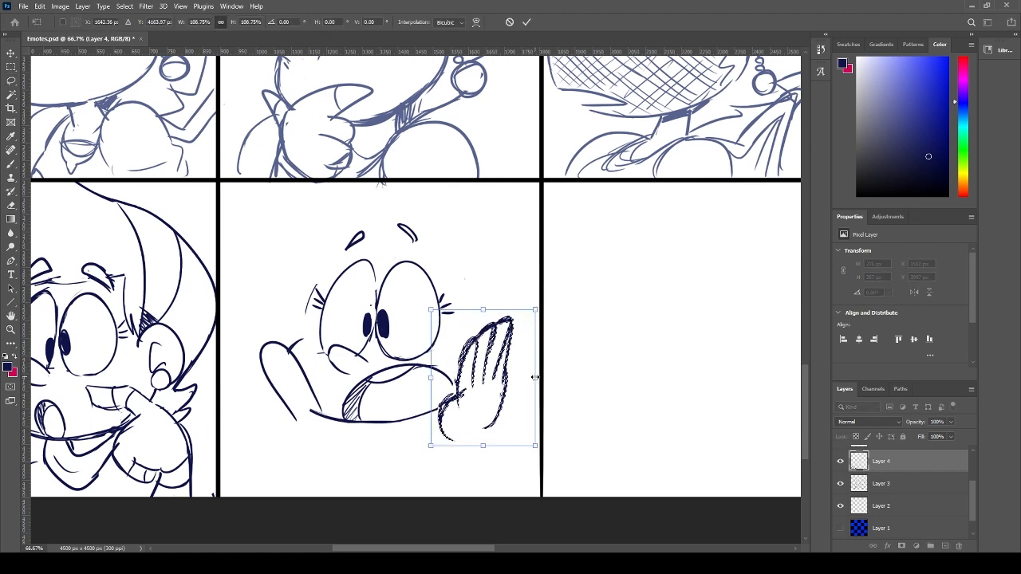
drag(535, 377, 527, 376)
drag(483, 309, 482, 307)
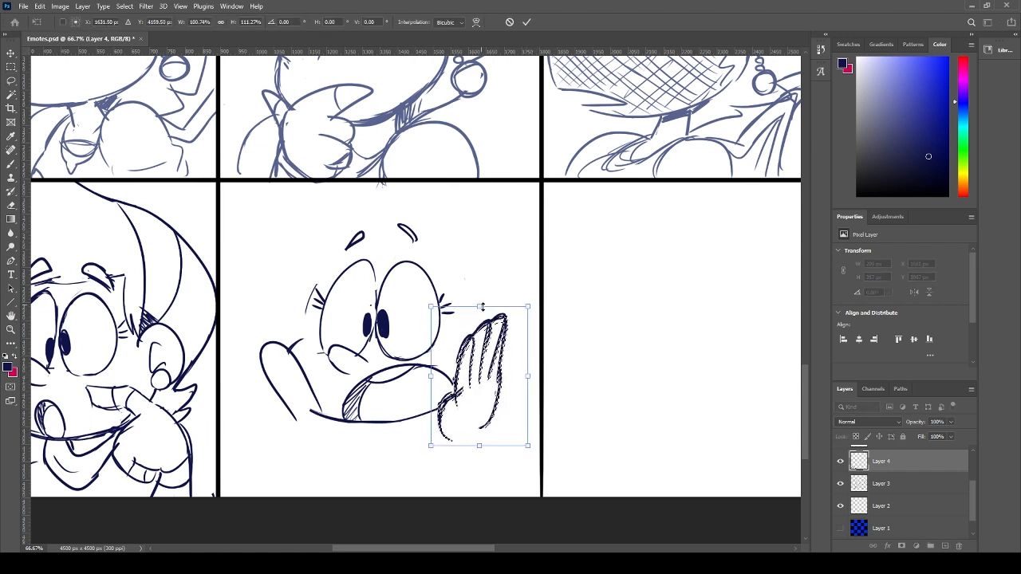
key(Return)
key(ctrl+d)
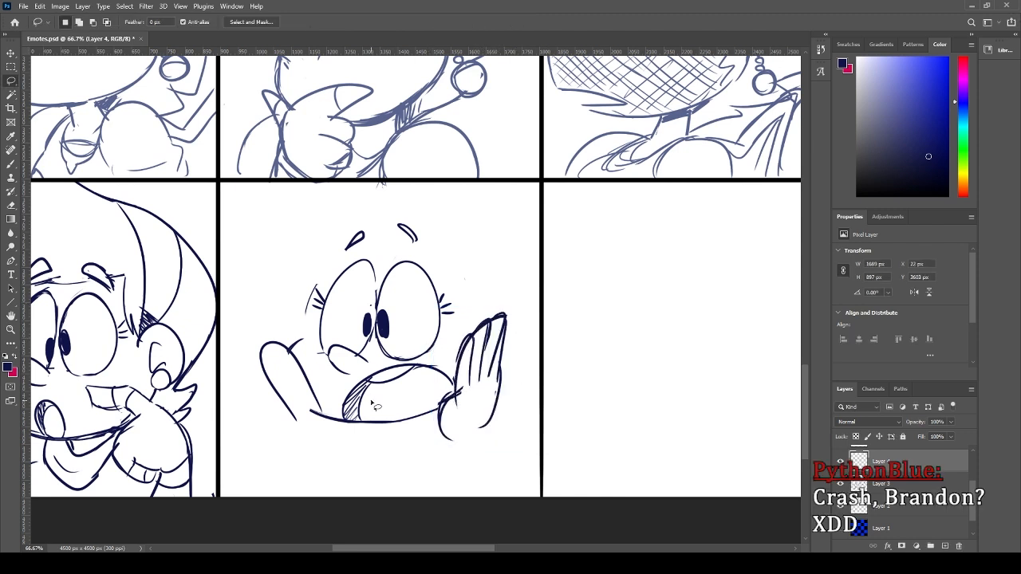
- Divide the left-side hand shape into slim fingers, redoing strokes
key(b)
drag(289, 354, 319, 412)
key(ctrl+z)
drag(289, 355, 311, 410)
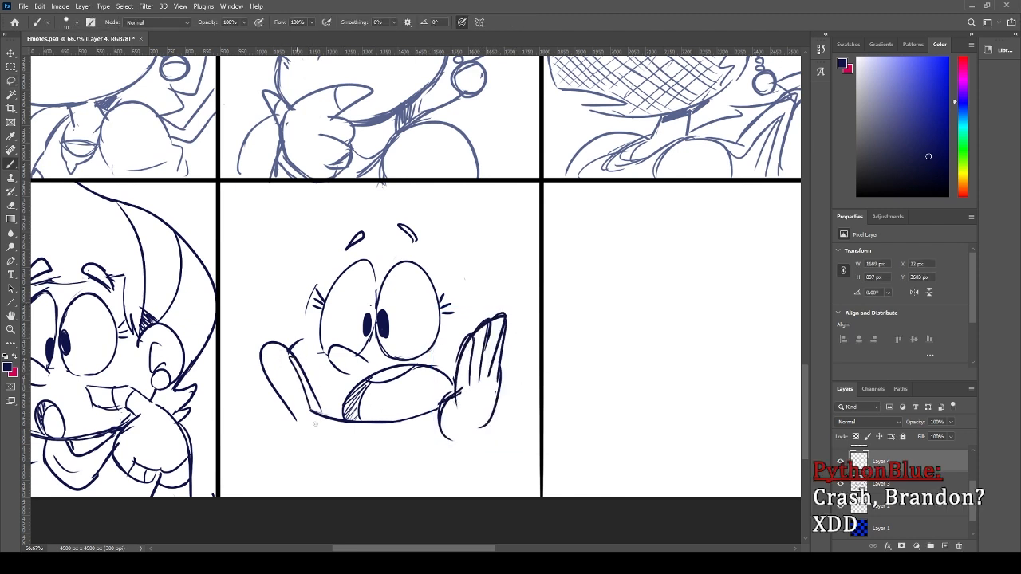
key(ctrl+z)
drag(288, 355, 320, 412)
key(ctrl+z)
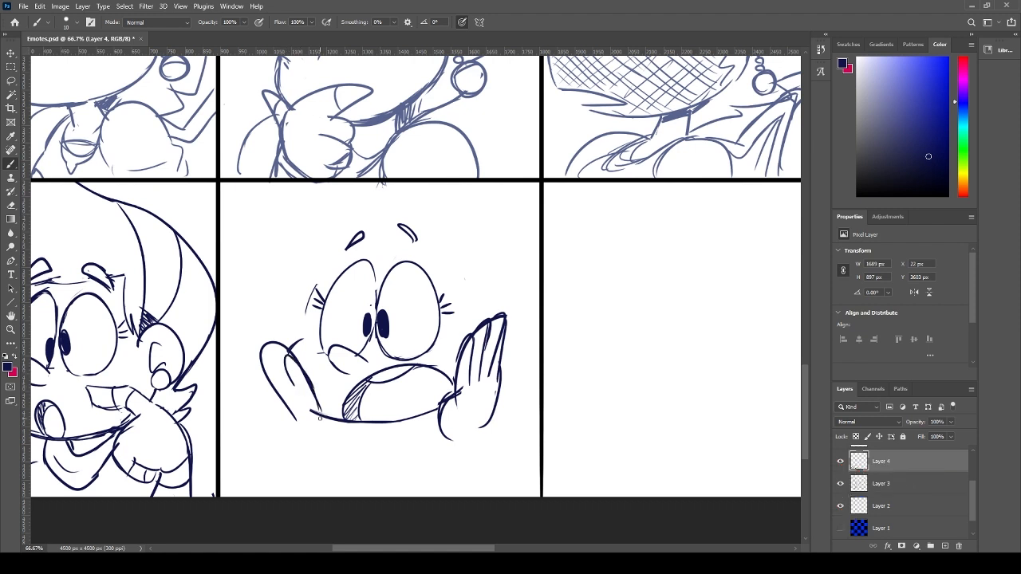
drag(273, 354, 284, 387)
key(ctrl+z)
drag(273, 350, 284, 384)
drag(255, 345, 279, 395)
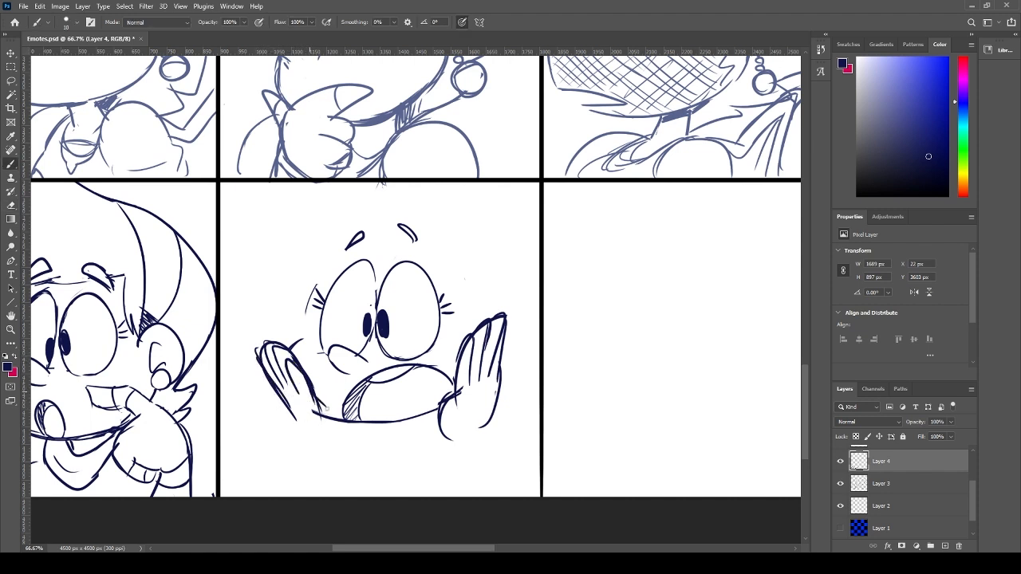
- Draw the rounded thumb base of the left-side hand, erase overlapping lines and extend the outer palm edge
mouse_move(327, 408)
mouse_down()
mouse_move(332, 427)
mouse_move(308, 456)
mouse_up()
key(ctrl+z)
key(ctrl+z)
drag(332, 419, 333, 429)
key(e)
key(b)
key(e)
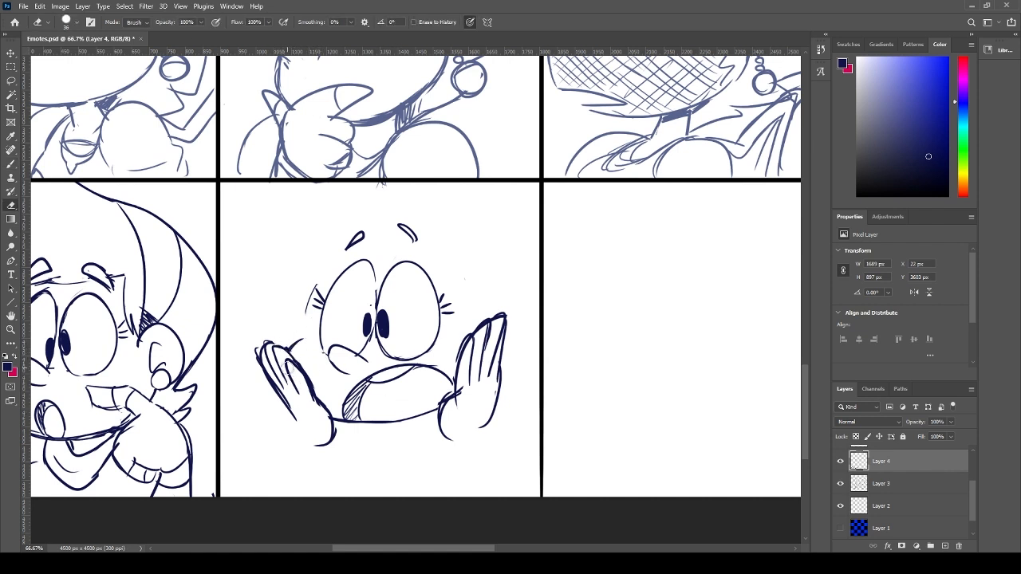
key(b)
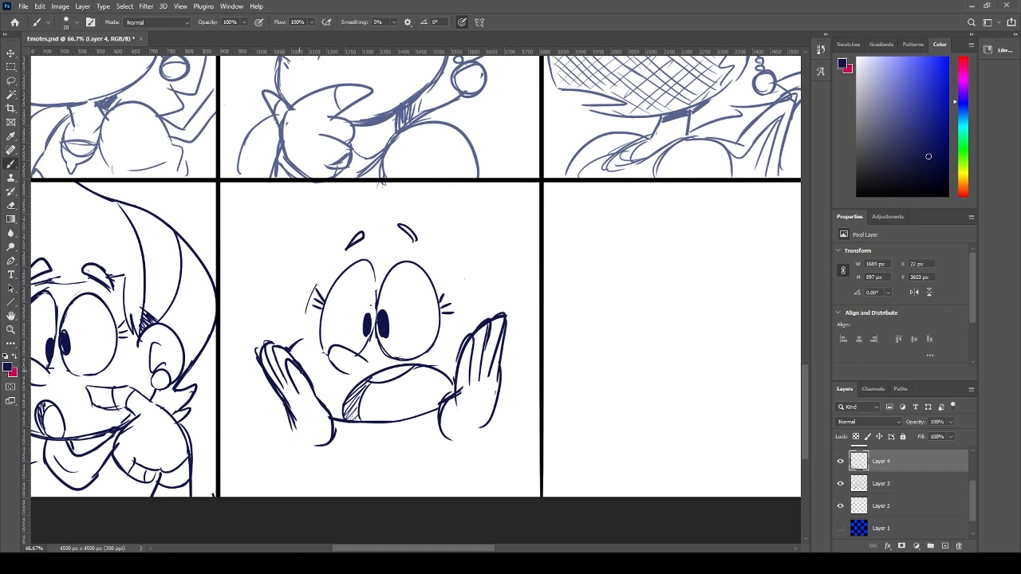
- Select the left-side hand with the Lasso, enlarge it to about 106.6%, rotate it about 2.7 degrees and move it up
key(l)
mouse_move(263, 389)
mouse_down()
mouse_move(266, 334)
mouse_move(327, 392)
mouse_move(342, 431)
mouse_move(270, 427)
mouse_up()
key(ctrl+t)
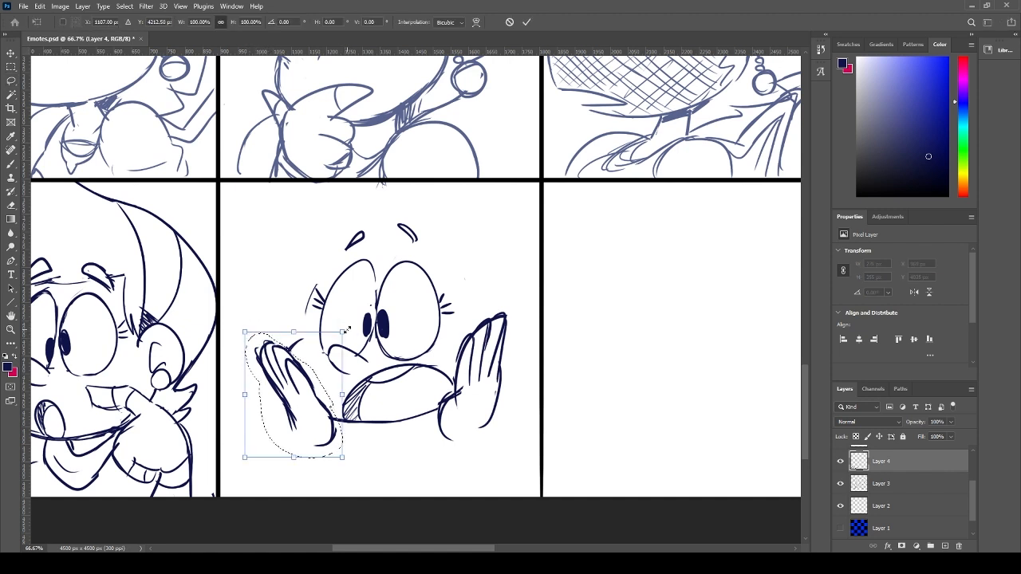
drag(347, 328, 354, 311)
drag(312, 397, 305, 384)
key(Return)
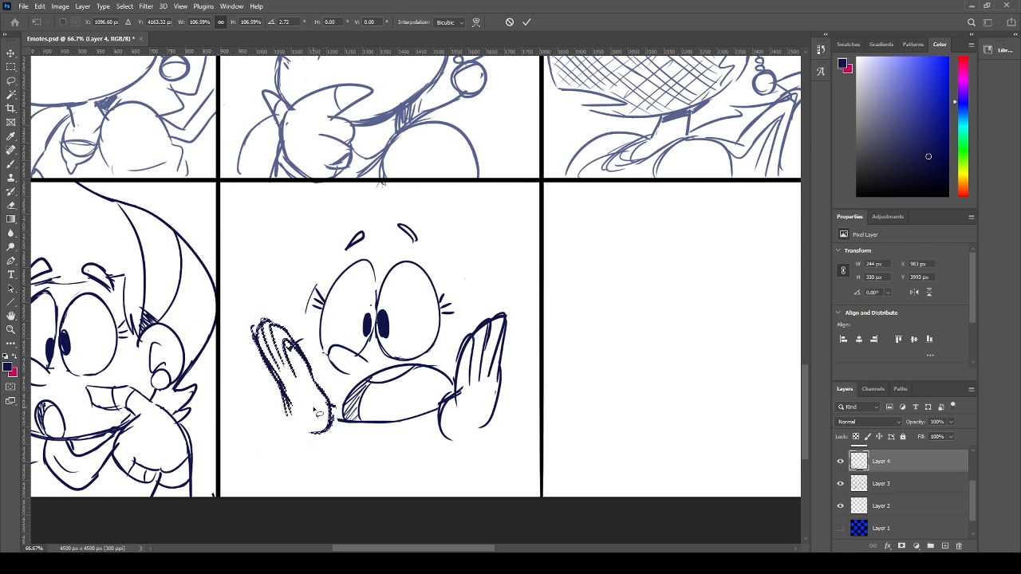
- Erase stray marks in the left-side hand's inner finger and extend its outer palm edge downward
key(e)
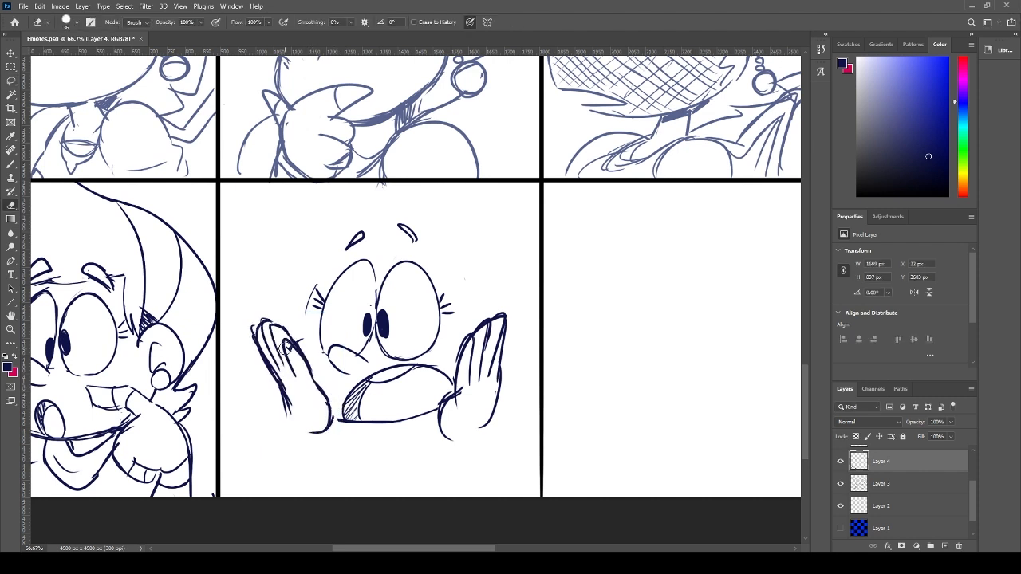
key(b)
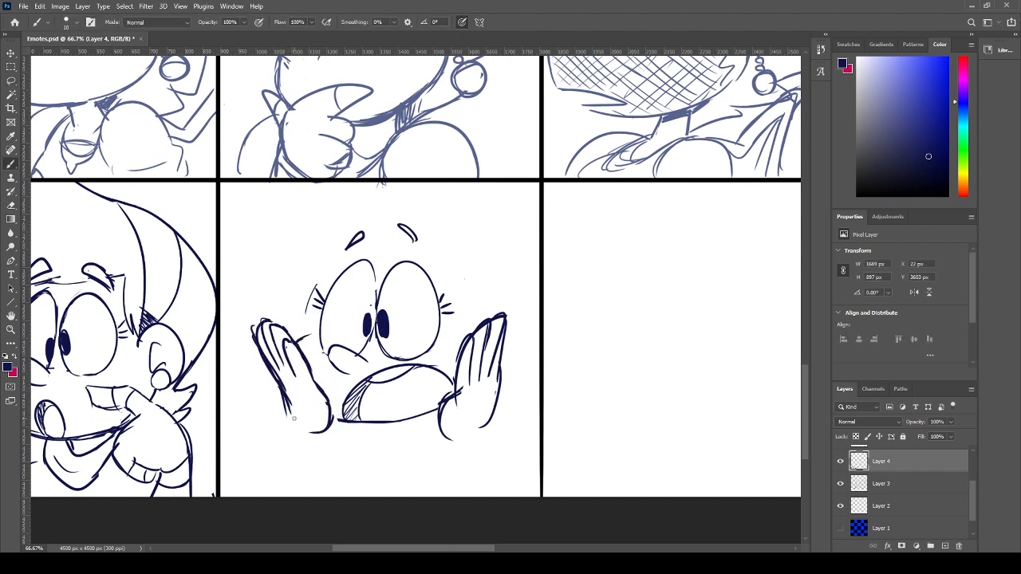
drag(287, 405, 291, 427)
- Select the left-side hand's fingers with the Lasso and shorten them slightly
key(l)
mouse_move(320, 384)
mouse_down()
mouse_move(256, 366)
mouse_move(280, 314)
mouse_move(317, 372)
mouse_up()
key(ctrl+t)
drag(282, 307, 283, 316)
key(Return)
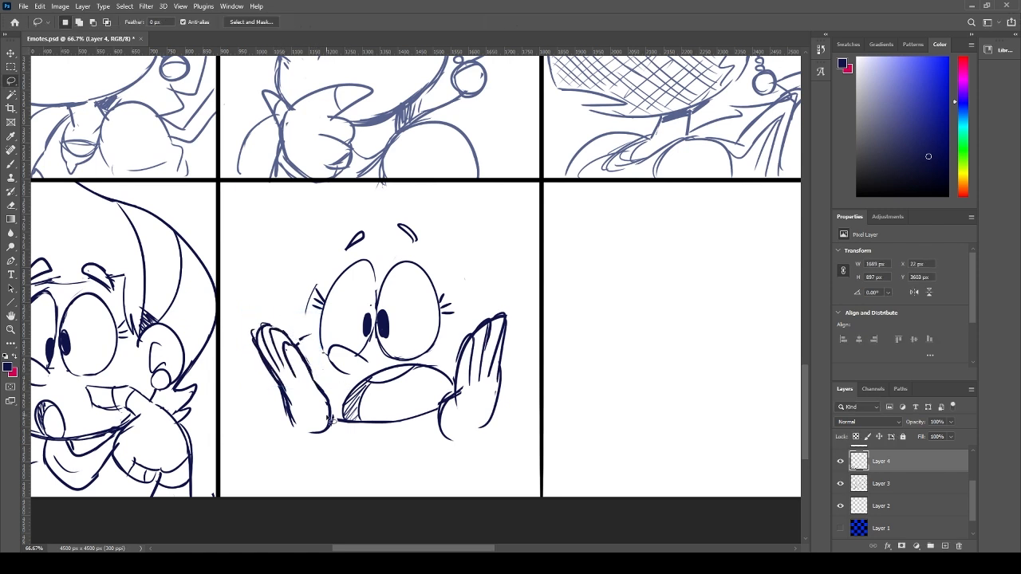
- Draw finger crease lines across both raised hands and rework the left-side hand's outer palm edge
key(b)
drag(456, 378, 500, 360)
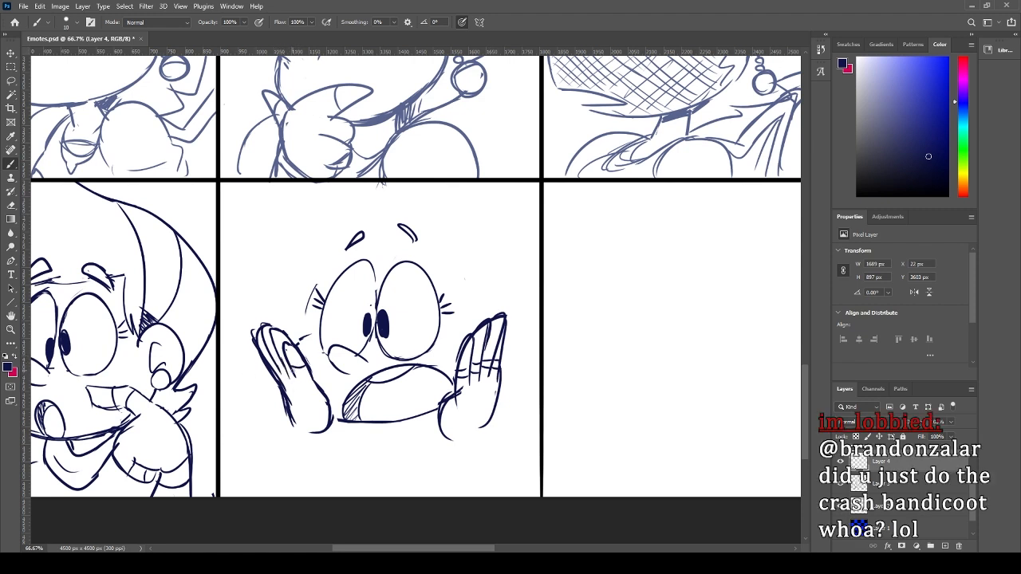
mouse_move(292, 375)
mouse_down()
mouse_move(309, 370)
mouse_move(288, 360)
mouse_up()
mouse_move(283, 371)
mouse_down()
mouse_move(292, 364)
mouse_move(281, 355)
mouse_move(295, 429)
mouse_up()
key(e)
key(b)
drag(281, 394, 293, 432)
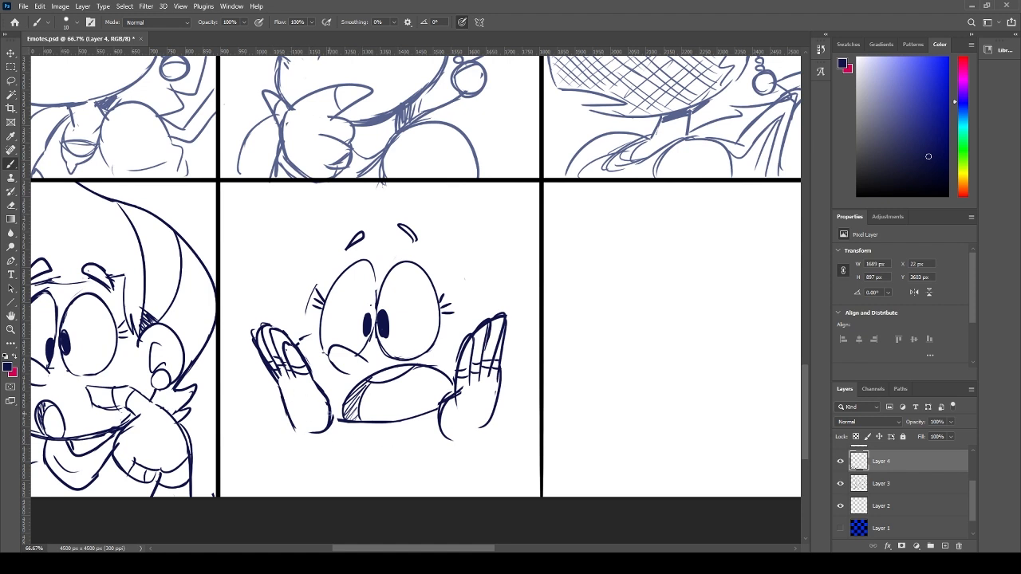
- Clean up the right-side hand's thumb base and erase the left-side hand's inner palm line and rounded base
key(e)
mouse_move(463, 389)
mouse_down()
mouse_move(466, 406)
mouse_move(440, 430)
mouse_up()
key(b)
key(e)
drag(318, 417, 321, 435)
key(b)
mouse_move(287, 397)
mouse_down()
mouse_move(303, 439)
mouse_move(306, 422)
mouse_up()
key(e)
key(b)
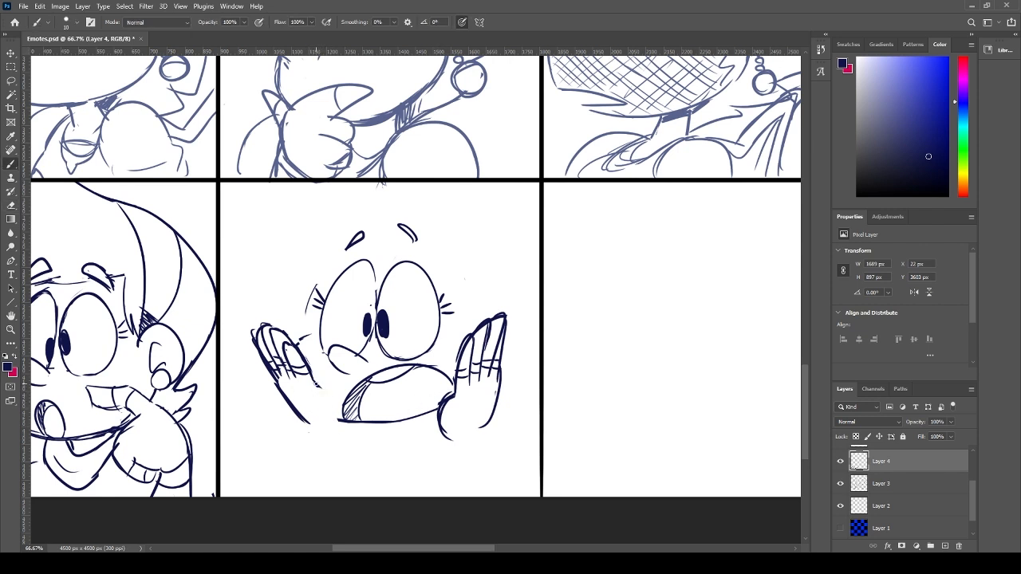
- Redraw the left-side hand's inner and outer palm edges so they run down into an open wrist
mouse_move(317, 386)
mouse_down()
mouse_move(336, 436)
mouse_move(315, 432)
mouse_up()
key(e)
key(b)
mouse_move(277, 381)
mouse_down()
mouse_move(314, 437)
mouse_move(308, 429)
mouse_up()
key(ctrl+z)
key(ctrl+z)
key(e)
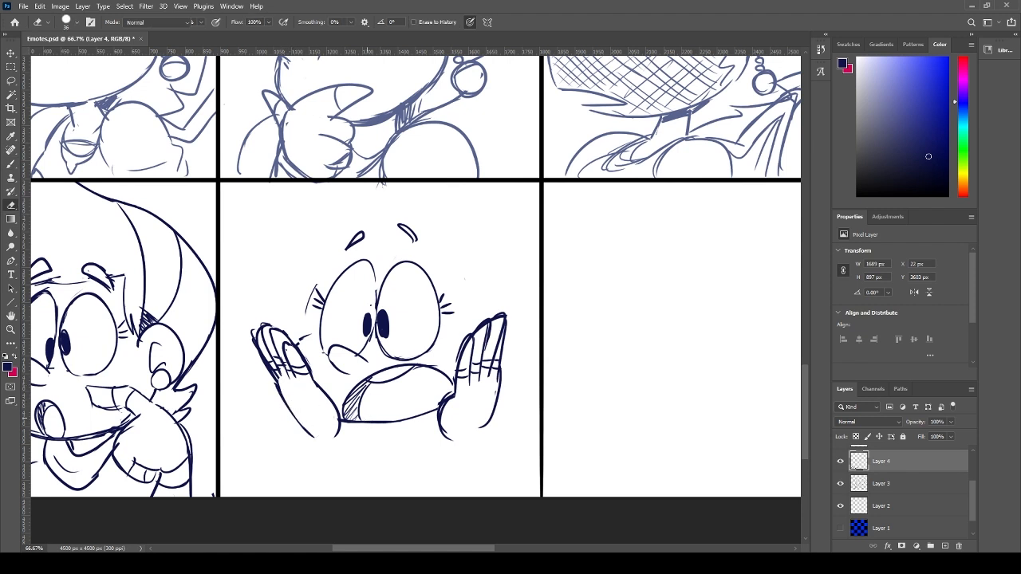
key(b)
drag(279, 388, 297, 417)
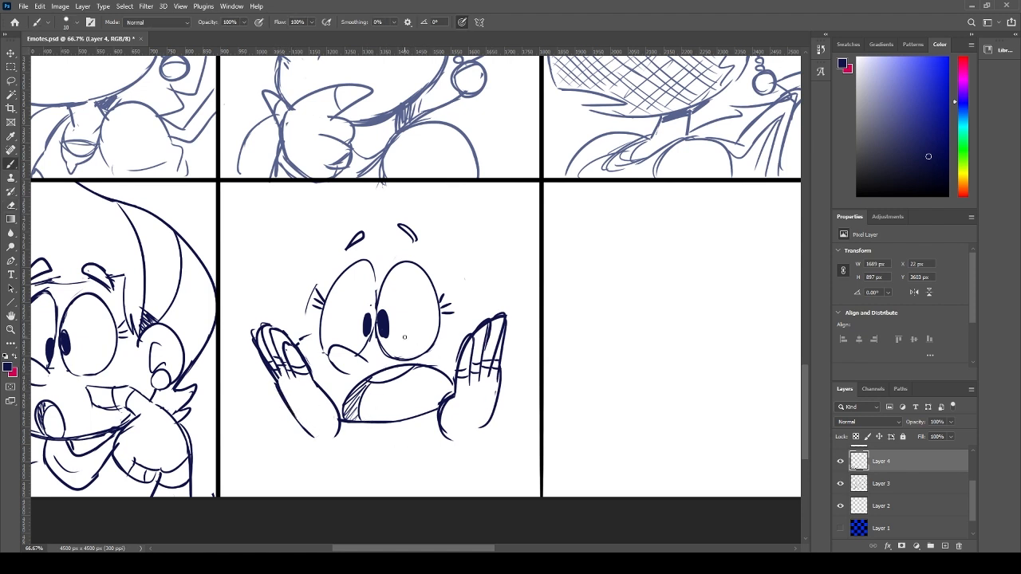
- Erase the right-side hand's outer finger and redraw it as a separate rounded finger, cleaning up the overlapping lines
key(e)
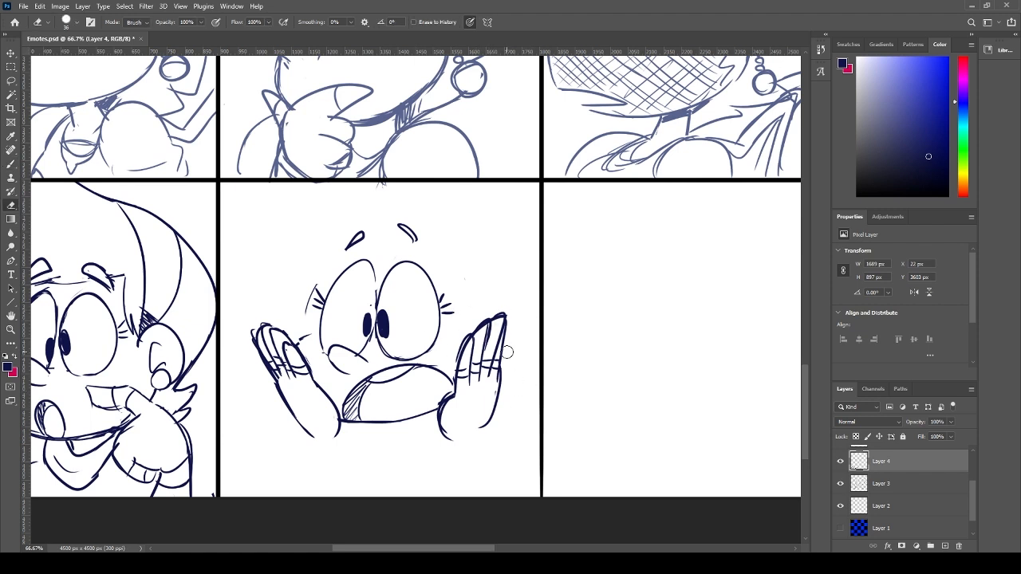
drag(500, 327, 493, 382)
key(b)
mouse_move(500, 317)
mouse_down()
mouse_move(490, 381)
mouse_move(492, 374)
mouse_up()
key(e)
drag(496, 312, 501, 372)
key(b)
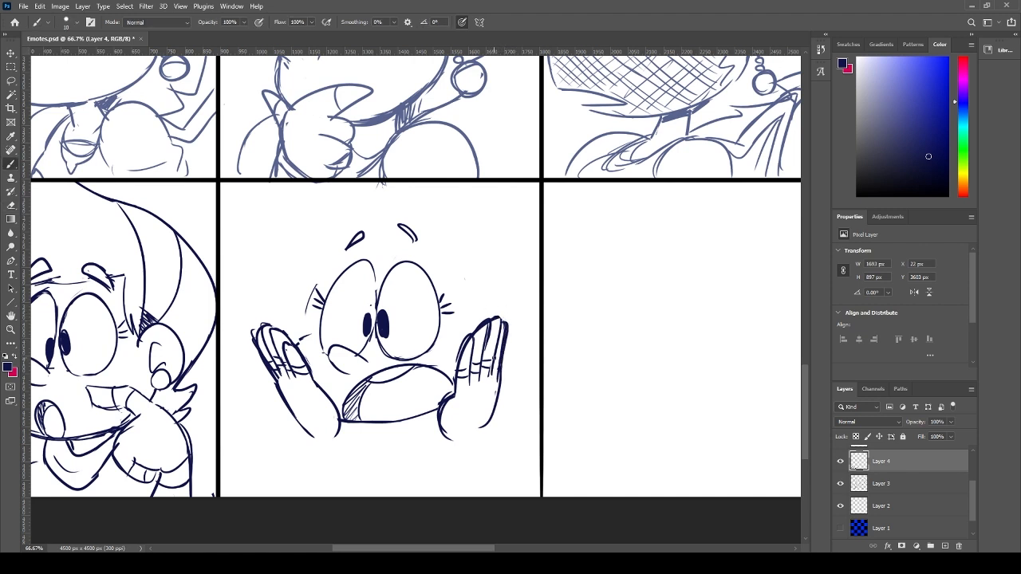
key(e)
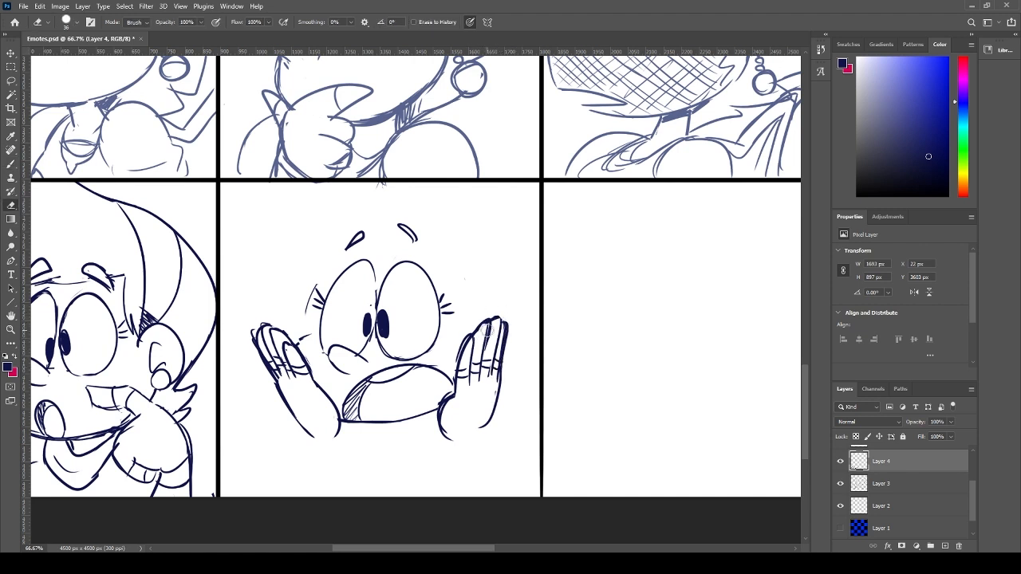
- Redraw the line between the right-side hand's middle and outer fingers and touch up the fingertips
key(b)
mouse_move(488, 322)
mouse_down()
mouse_move(475, 341)
mouse_move(490, 337)
mouse_move(482, 363)
mouse_move(493, 343)
mouse_move(480, 373)
mouse_up()
key(ctrl+z)
key(ctrl+z)
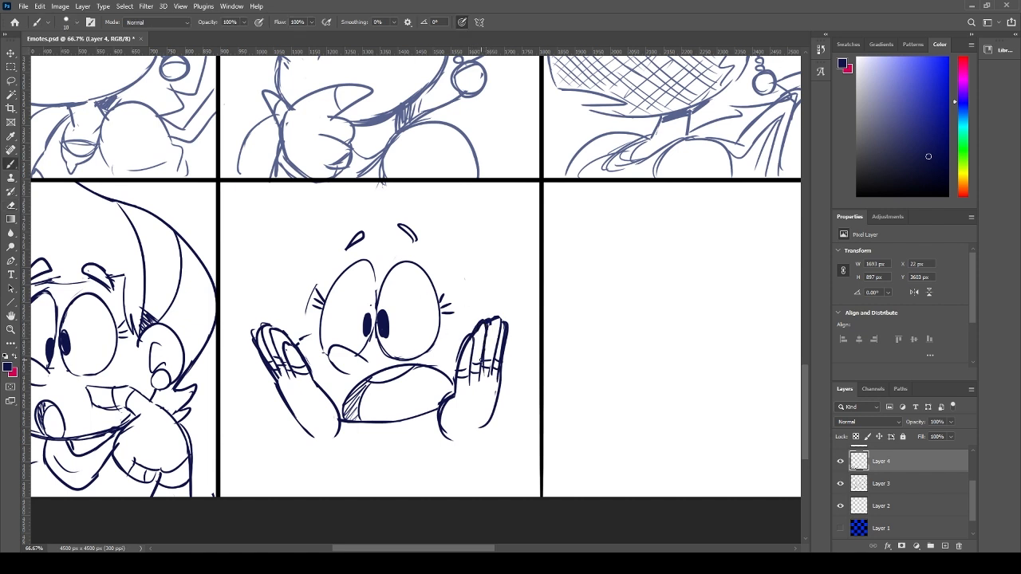
key(ctrl+z)
drag(487, 323, 482, 377)
key(ctrl+z)
mouse_move(484, 326)
mouse_down()
mouse_move(479, 379)
mouse_move(503, 319)
mouse_up()
- Select the right-side hand with the Lasso, rotate it slightly clockwise, shift it toward the mouth and deselect
key(l)
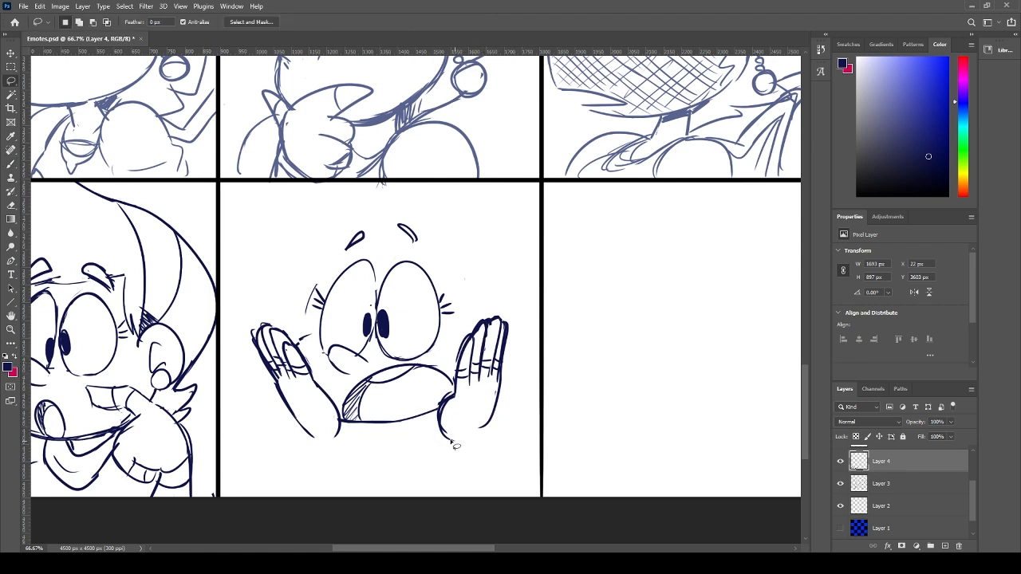
mouse_move(456, 446)
mouse_down()
mouse_move(437, 403)
mouse_move(522, 394)
mouse_move(456, 448)
mouse_up()
key(ctrl+t)
mouse_move(543, 289)
mouse_down()
mouse_move(531, 319)
mouse_move(540, 315)
mouse_up()
key(Return)
key(ctrl+d)
- Draw the face's left-side contour, the ear above the right-side hand and the temple line beside it
key(b)
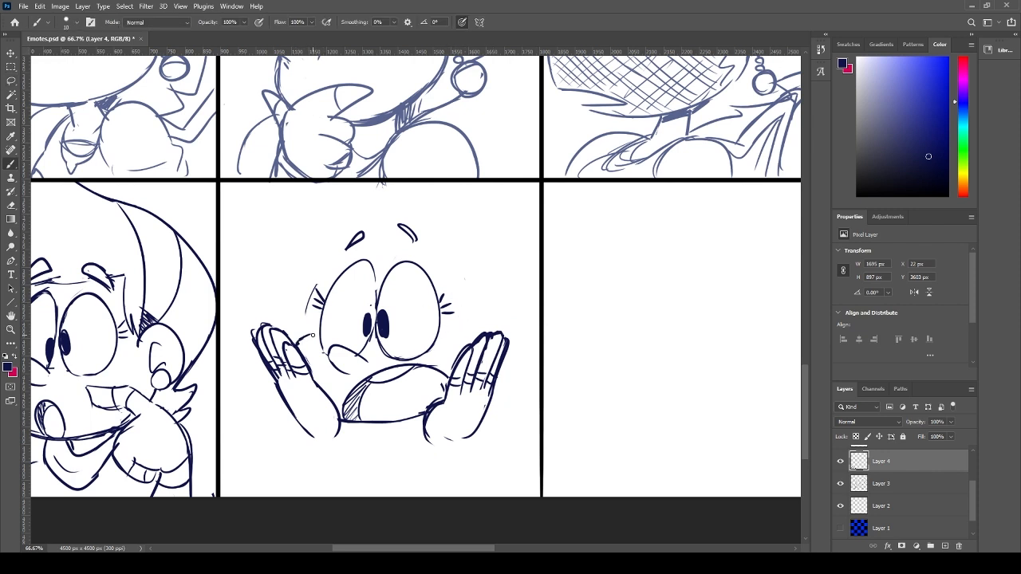
mouse_move(296, 345)
mouse_down()
mouse_move(313, 335)
mouse_move(327, 266)
mouse_up()
key(ctrl+z)
drag(312, 332, 324, 260)
key(ctrl+z)
drag(307, 333, 316, 275)
mouse_move(474, 314)
mouse_down()
mouse_move(507, 343)
mouse_move(462, 315)
mouse_up()
key(ctrl+z)
drag(452, 264, 456, 301)
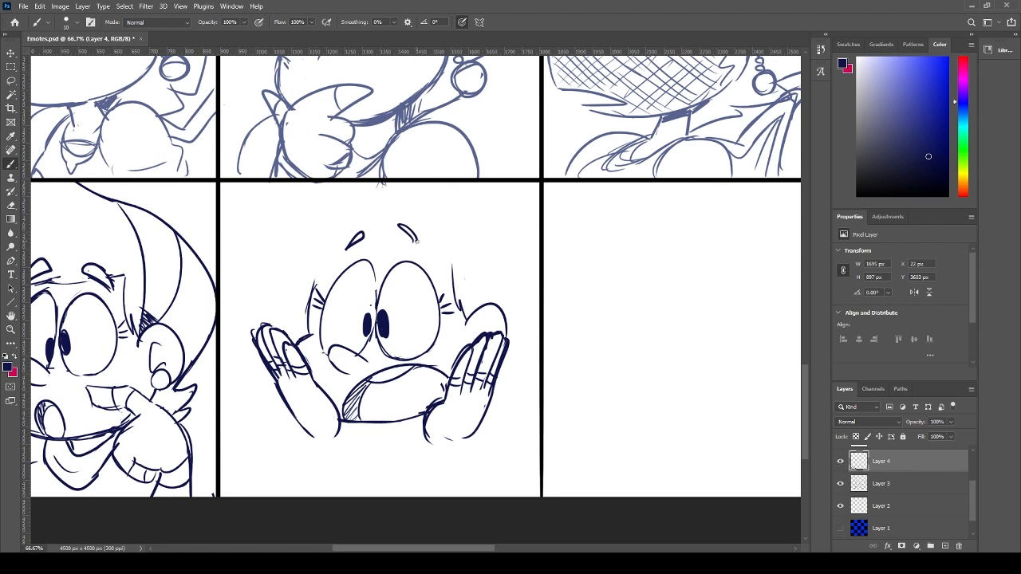
- Draw the hairline across the forehead and the large outer curve of the hair behind the ear
drag(327, 277, 403, 237)
key(ctrl+z)
mouse_move(315, 280)
mouse_down()
mouse_move(390, 247)
mouse_move(431, 242)
mouse_move(453, 271)
mouse_up()
drag(474, 198, 525, 279)
key(ctrl+z)
mouse_move(456, 205)
mouse_down()
mouse_move(507, 334)
mouse_move(522, 290)
mouse_move(512, 351)
mouse_up()
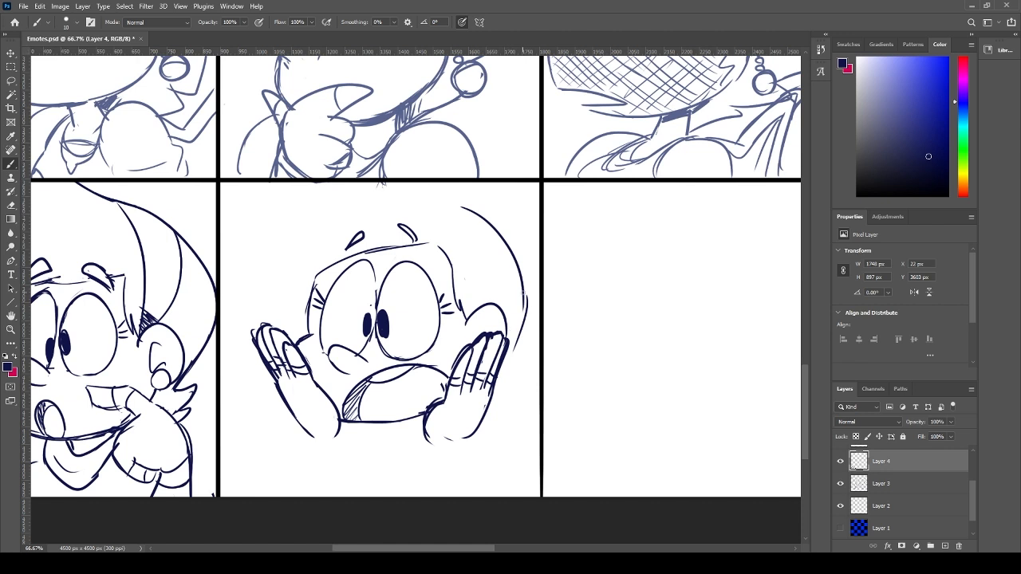
- Refine the back edge of the hair and add the inner hair strands running down to the ear
key(ctrl+z)
mouse_move(527, 293)
mouse_down()
mouse_move(521, 340)
mouse_move(495, 327)
mouse_up()
mouse_move(461, 209)
mouse_down()
mouse_move(467, 313)
mouse_move(501, 239)
mouse_up()
key(ctrl+z)
drag(474, 310, 506, 247)
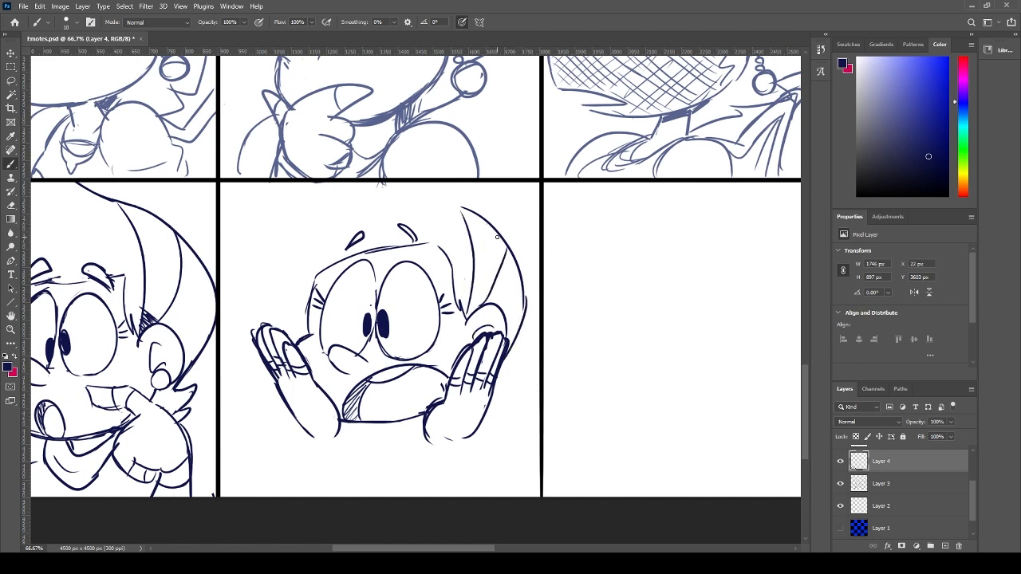
key(ctrl+z)
mouse_move(482, 307)
mouse_down()
mouse_move(507, 252)
mouse_move(504, 275)
mouse_up()
- Draw both forearms extending from the wrists down to the cell's lower corners
drag(434, 448, 477, 496)
drag(467, 446, 526, 475)
key(ctrl+z)
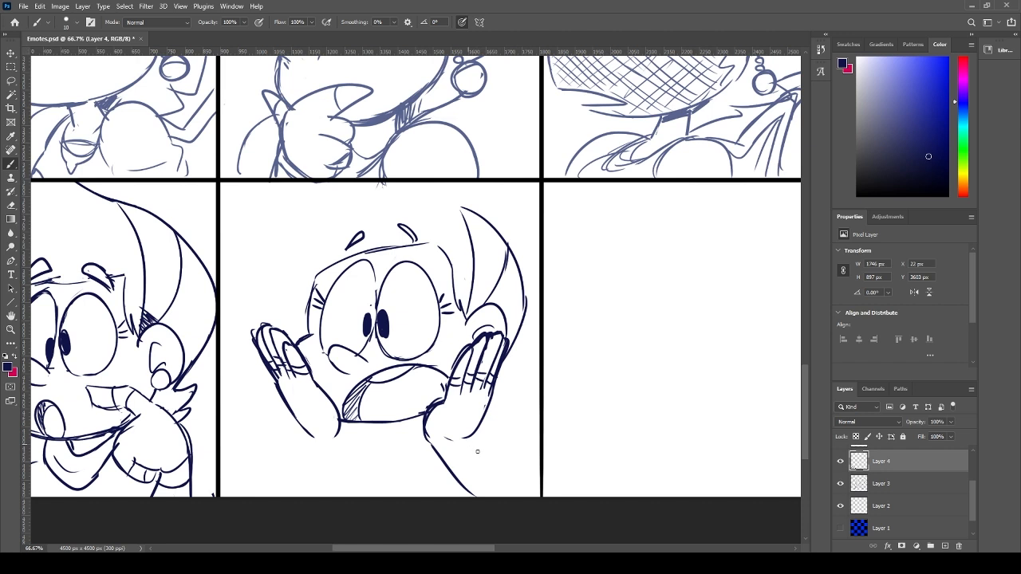
drag(468, 445, 536, 478)
drag(338, 436, 315, 496)
drag(310, 436, 239, 498)
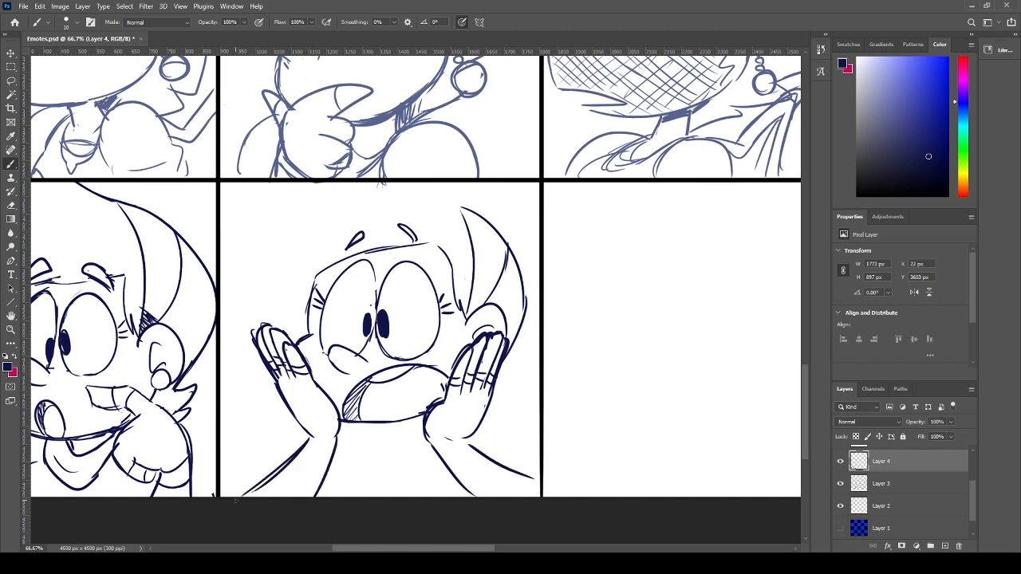
key(ctrl+z)
drag(311, 437, 241, 493)
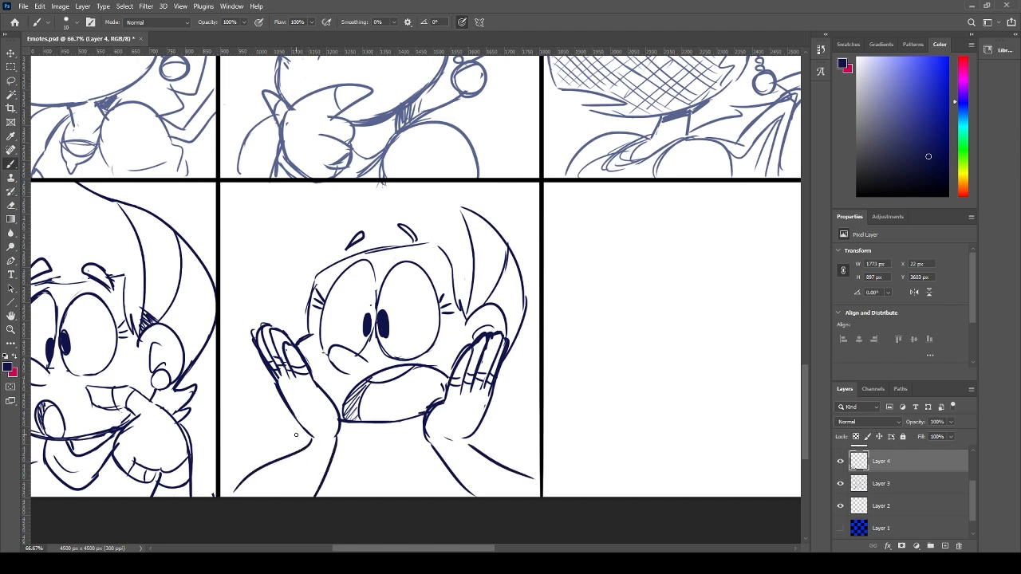
- Sketch the neckerchief with its folds beneath the open mouth and clean up its lines
mouse_move(383, 425)
mouse_down()
mouse_move(389, 433)
mouse_move(422, 428)
mouse_move(360, 448)
mouse_move(391, 474)
mouse_up()
key(ctrl+z)
key(ctrl+z)
mouse_move(356, 431)
mouse_down()
mouse_move(389, 474)
mouse_move(445, 451)
mouse_move(385, 430)
mouse_move(372, 476)
mouse_move(351, 448)
mouse_move(403, 478)
mouse_move(442, 451)
mouse_move(406, 455)
mouse_up()
key(e)
key(b)
key(e)
key(b)
- Draw the shoulder and torso lines behind the arms and redraw the left-side forearm's outer edge
drag(481, 416, 535, 462)
key(ctrl+z)
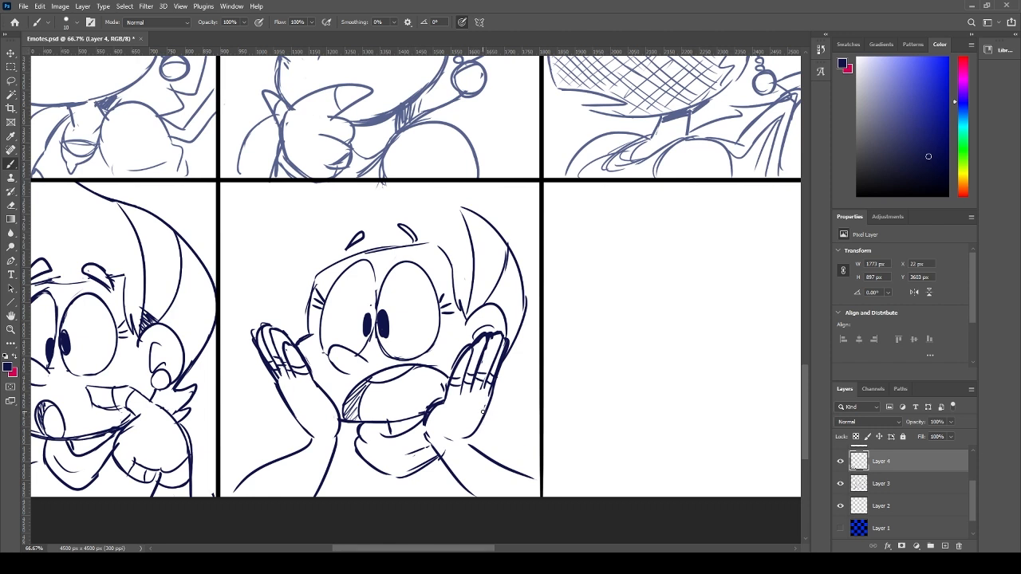
drag(485, 416, 537, 451)
mouse_move(308, 429)
mouse_down()
mouse_move(345, 470)
mouse_move(344, 455)
mouse_move(319, 496)
mouse_up()
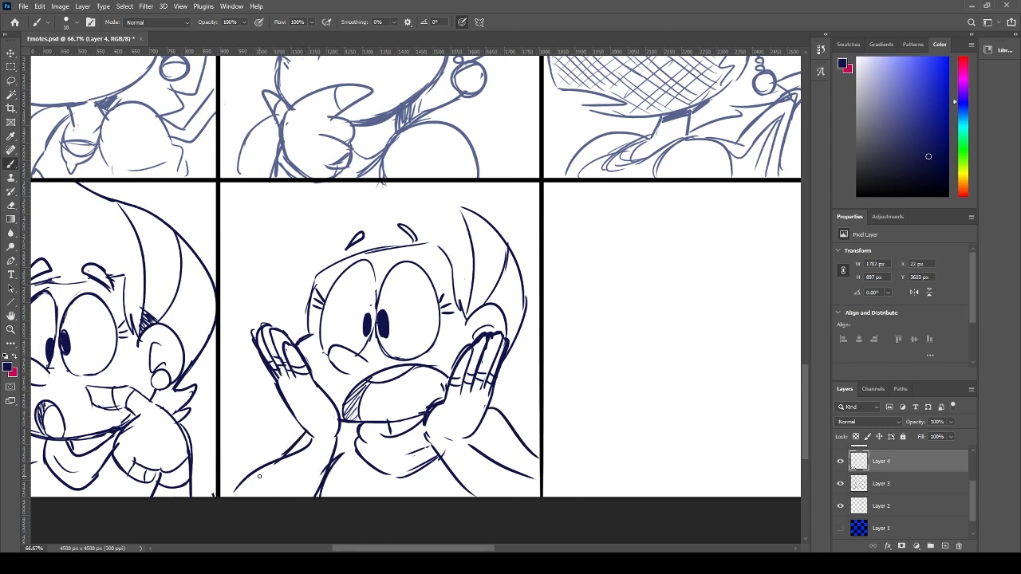
key(ctrl+z)
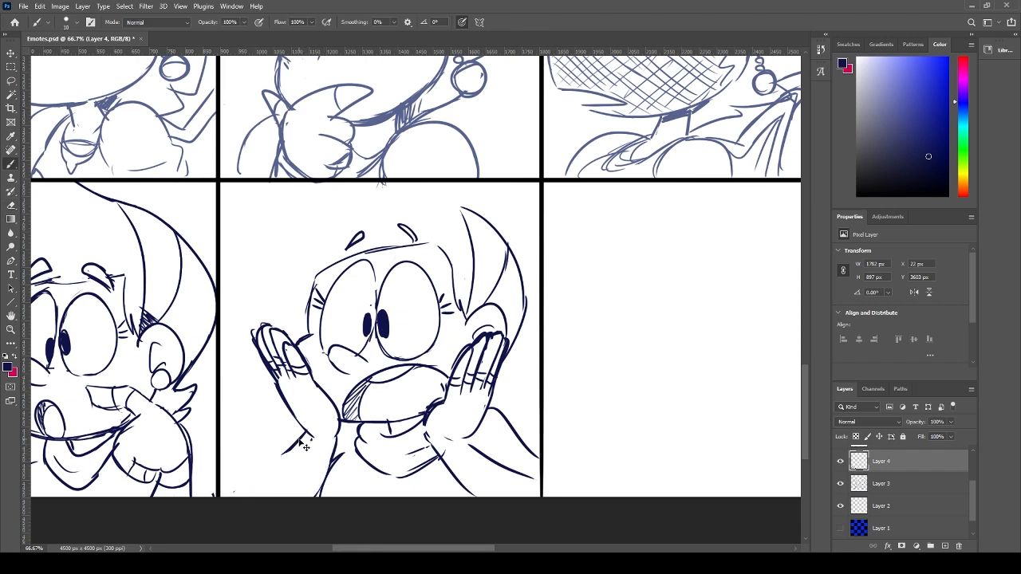
drag(311, 435, 246, 496)
key(ctrl+z)
drag(296, 447, 244, 496)
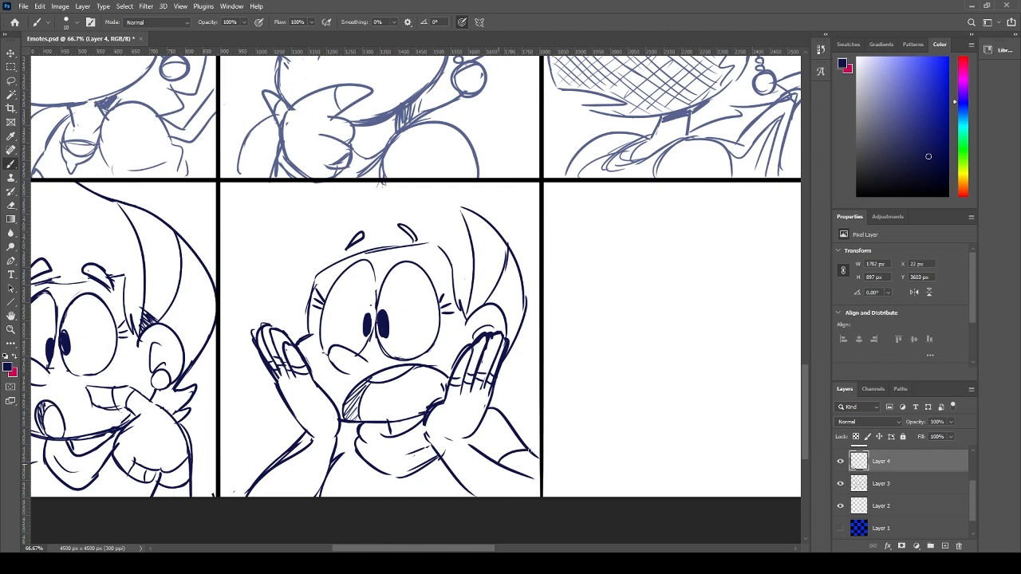
- Clean up the right-side sleeve fold and draw curved glove cuff lines across both wrists
key(e)
drag(517, 452, 523, 445)
key(b)
mouse_move(446, 449)
mouse_down()
mouse_move(467, 437)
mouse_move(474, 467)
mouse_up()
drag(301, 443, 332, 450)
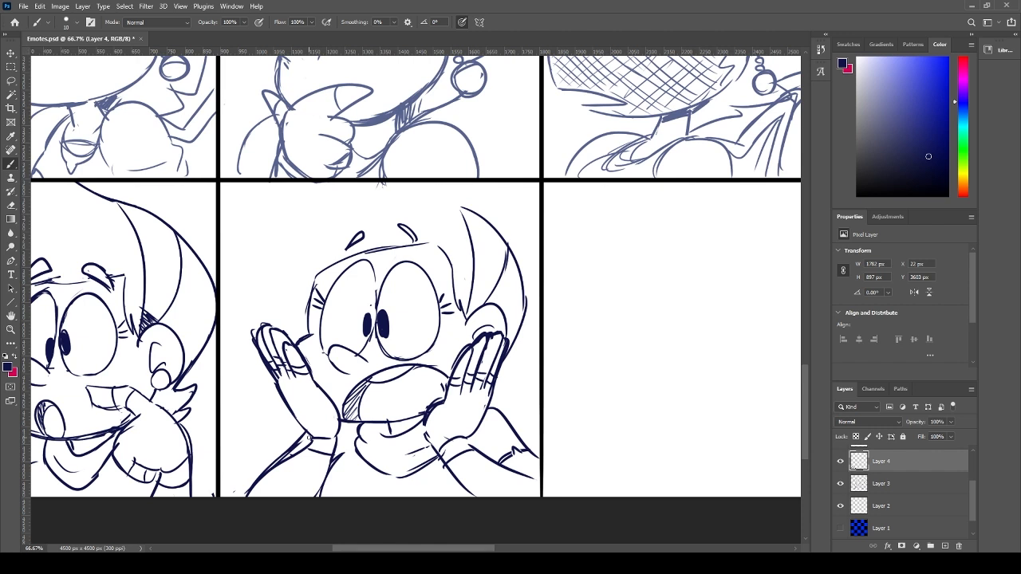
- Erase the stray lines at the mouth's right-side corner and reinforce the cuffs on both wrists
key(e)
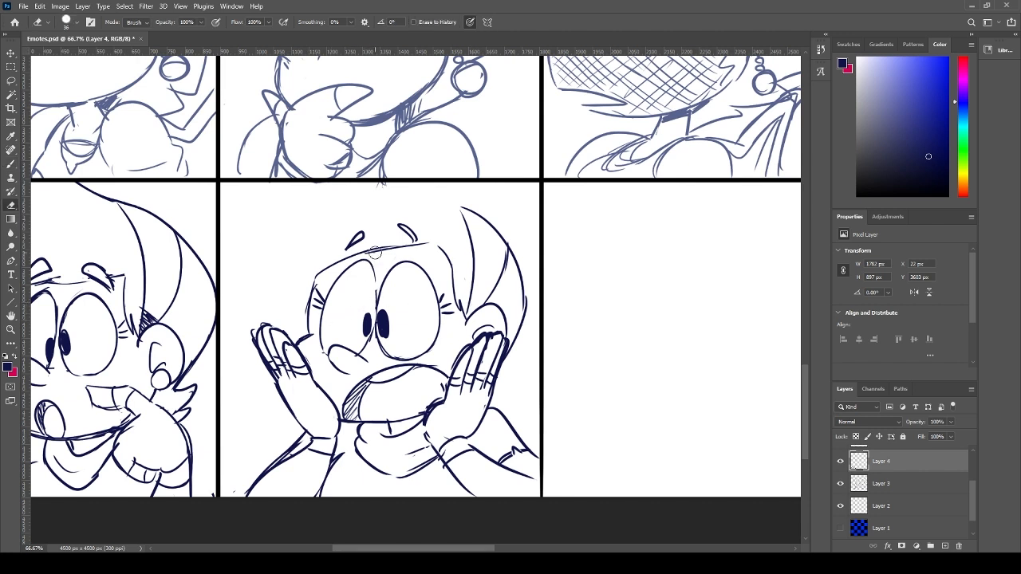
key(b)
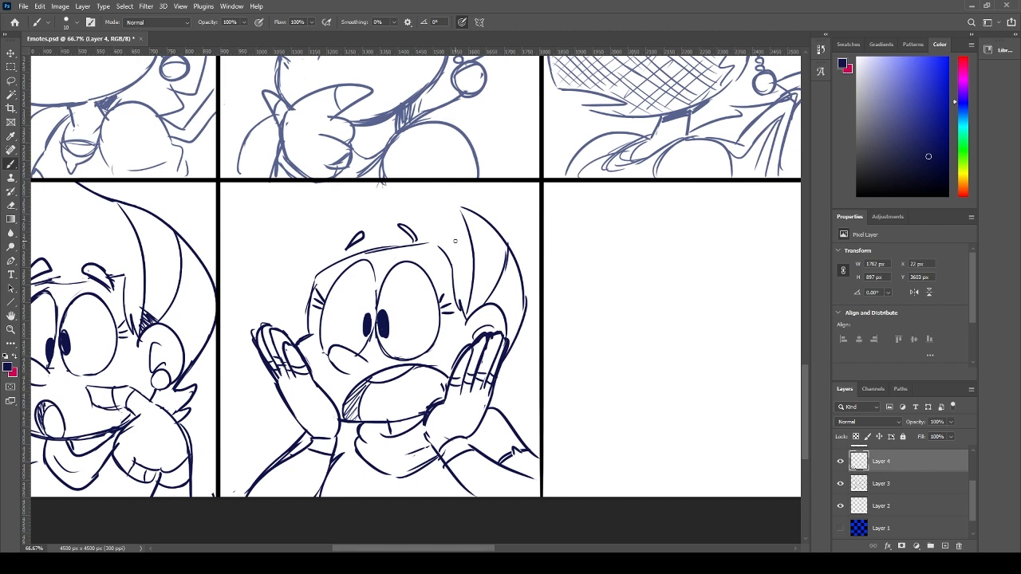
key(e)
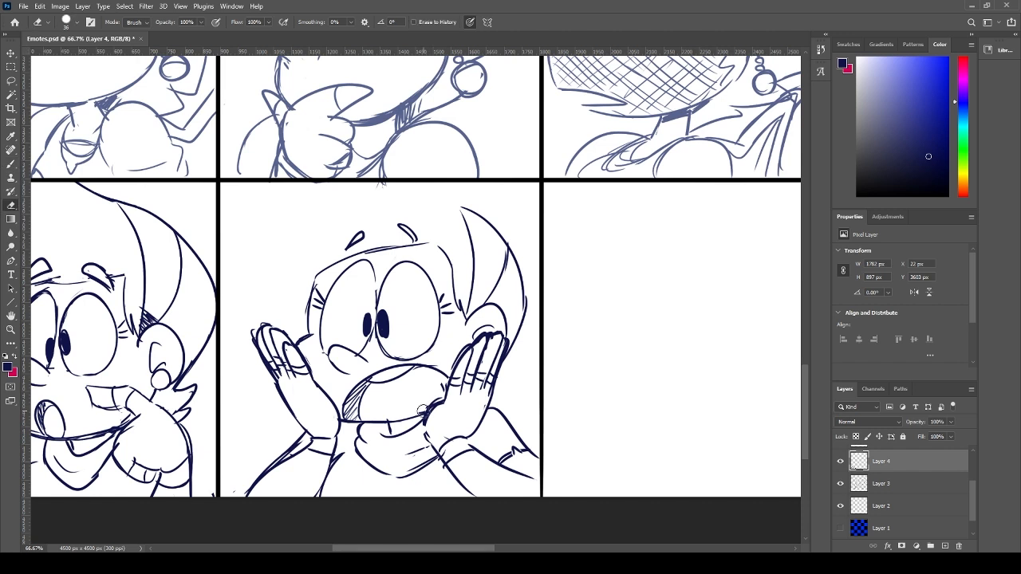
key(b)
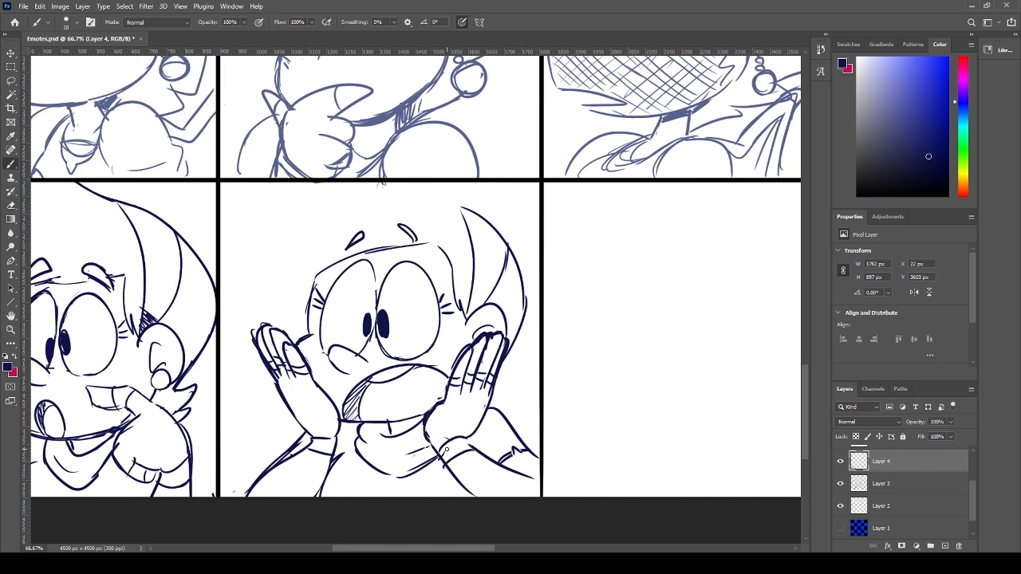
drag(467, 440, 487, 455)
drag(313, 437, 302, 453)
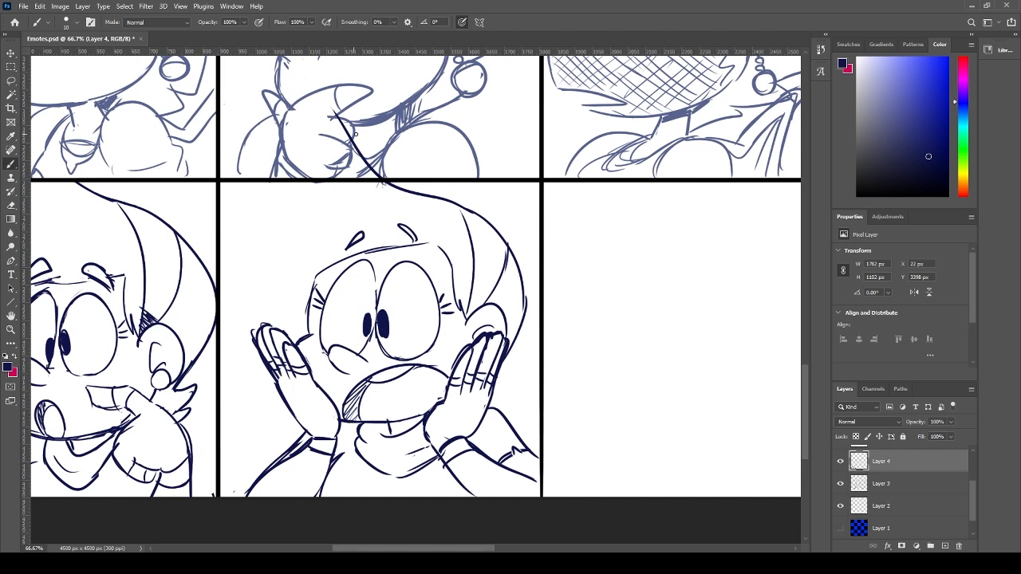
- Draw the tall spiky hair rising above the cell and sweeping down the left side of the face
mouse_move(470, 205)
mouse_down()
mouse_move(363, 92)
mouse_move(317, 178)
mouse_up()
mouse_move(322, 134)
mouse_down()
mouse_move(281, 236)
mouse_move(265, 235)
mouse_move(319, 319)
mouse_up()
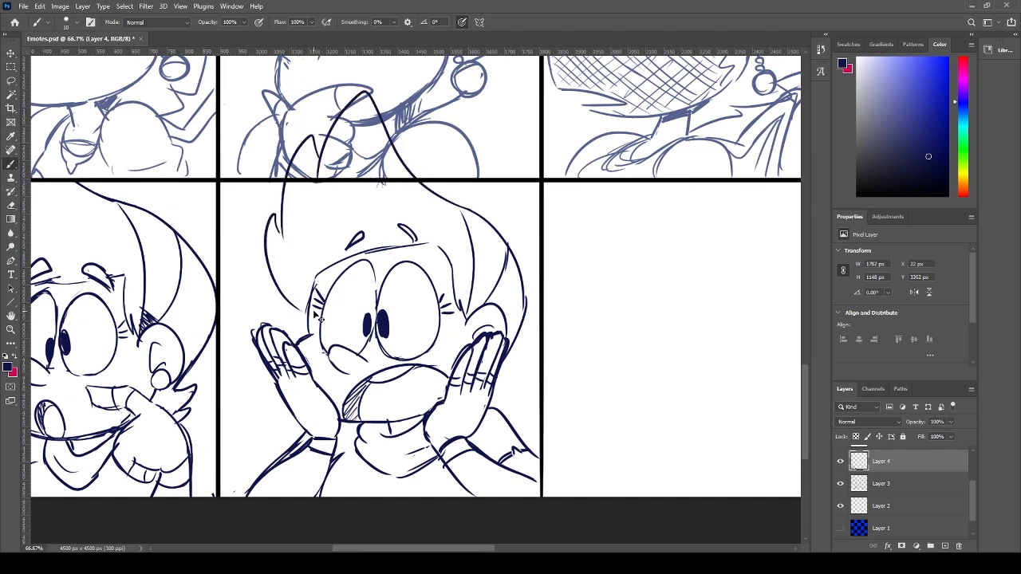
key(ctrl+z)
mouse_move(275, 203)
mouse_down()
mouse_move(311, 307)
mouse_move(269, 188)
mouse_up()
key(ctrl+z)
key(ctrl+z)
mouse_move(309, 308)
mouse_down()
mouse_move(279, 193)
mouse_move(285, 211)
mouse_up()
- Erase the forehead hairline and redraw it as a higher arch above the eyes
key(e)
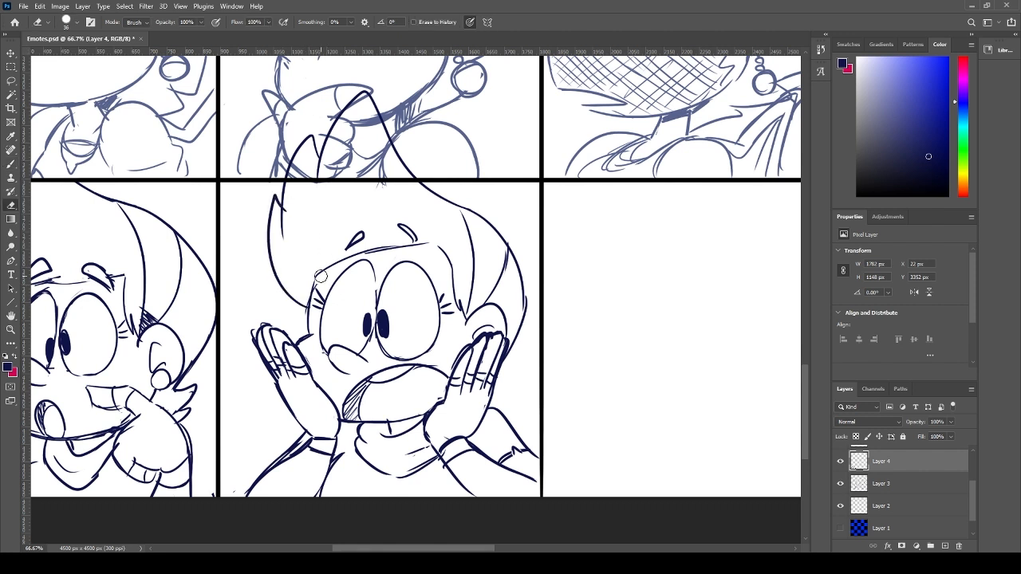
drag(321, 278, 416, 247)
key(b)
drag(309, 288, 374, 241)
key(ctrl+z)
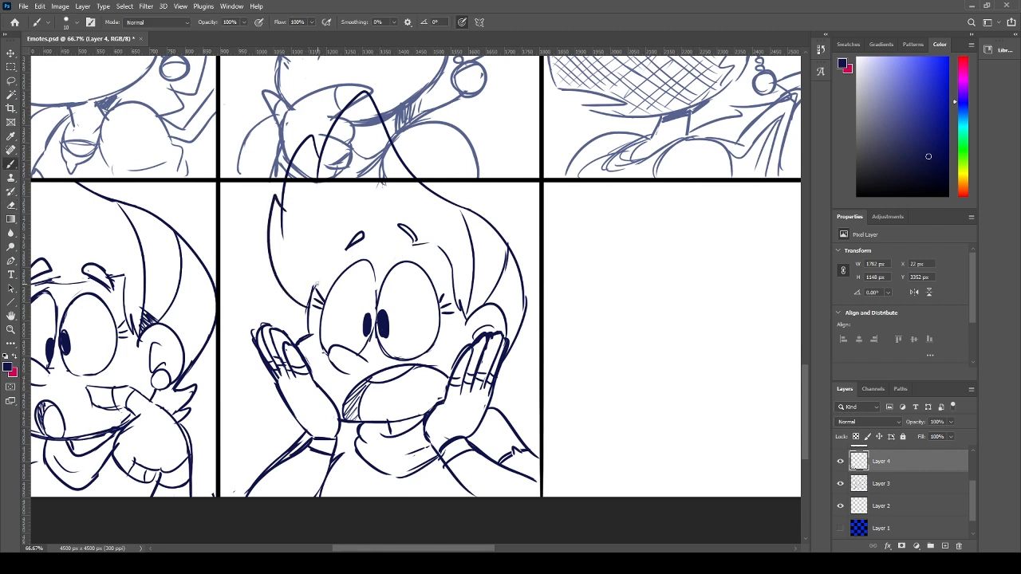
mouse_move(313, 287)
mouse_down()
mouse_move(357, 247)
mouse_move(349, 255)
mouse_move(443, 242)
mouse_up()
key(ctrl+z)
key(ctrl+z)
key(e)
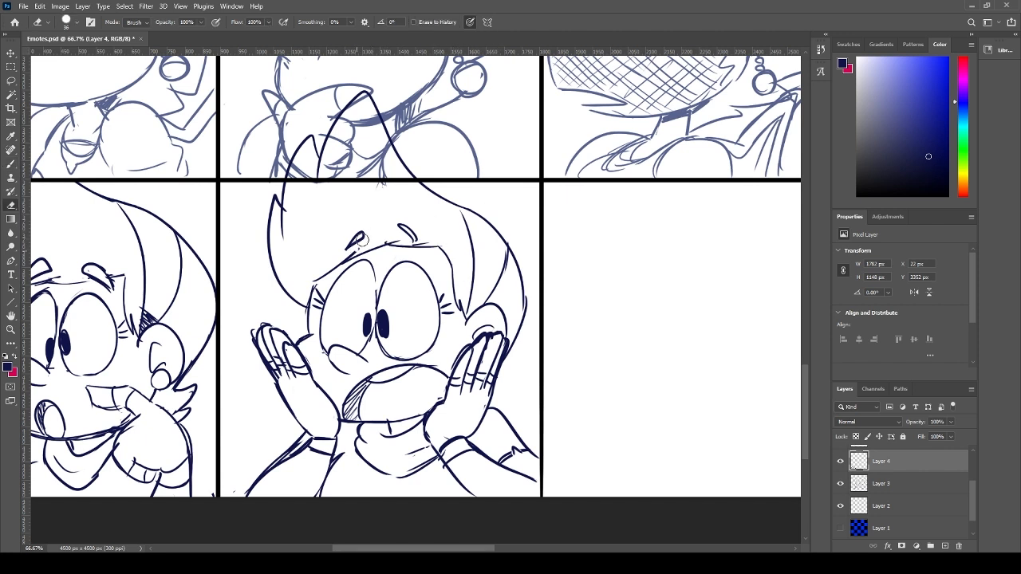
- Replace both eyebrows with thicker arched ones and darken the torso line beside the left-side arm
mouse_move(348, 246)
mouse_down()
mouse_move(368, 230)
mouse_move(424, 242)
mouse_up()
key(b)
key(ctrl+z)
drag(339, 257, 361, 238)
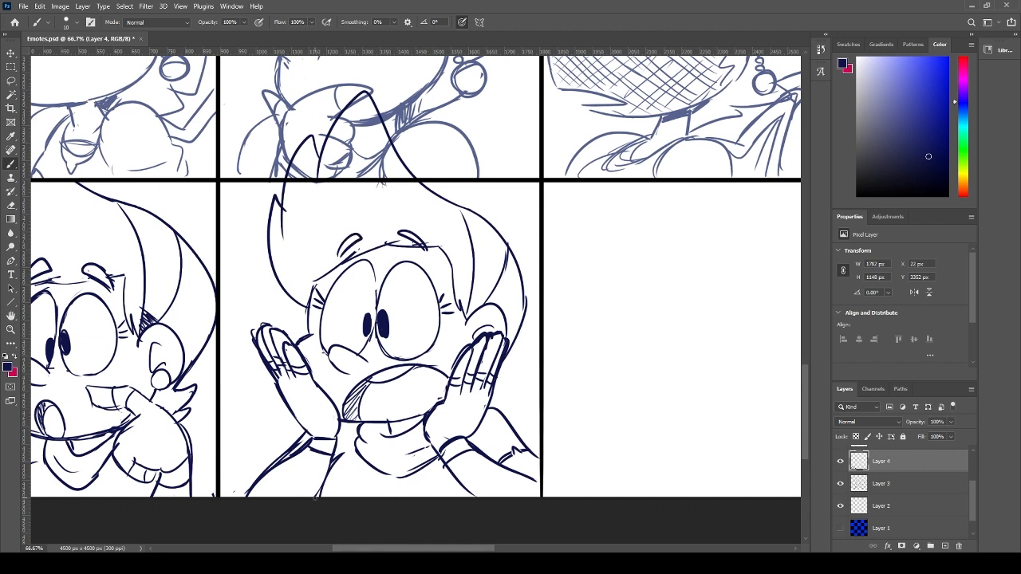
drag(322, 487, 342, 459)
- Select the shocked figure with the Lasso and scale it down to about 80% toward the cell's lower right-side corner
key(l)
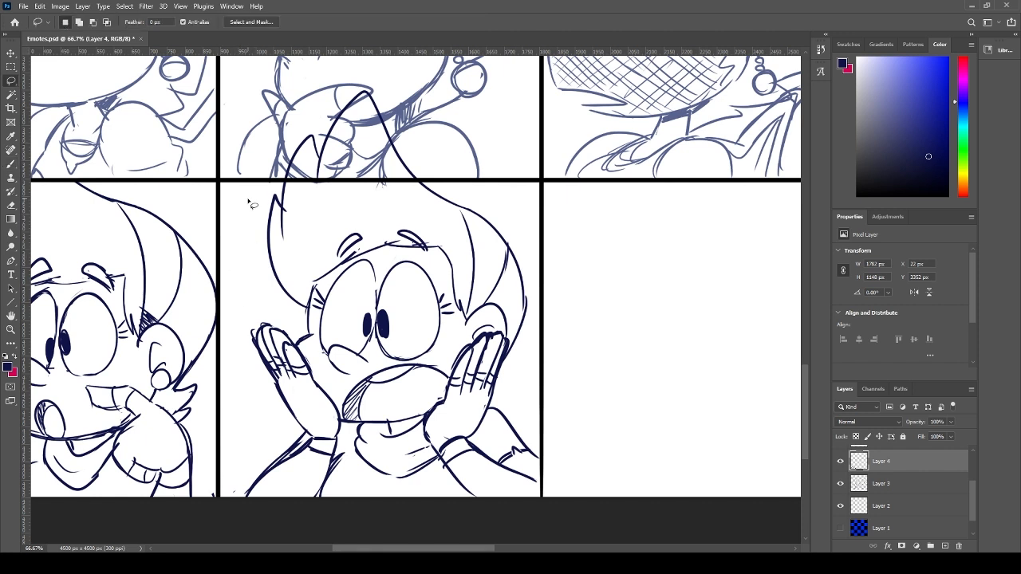
mouse_move(251, 216)
mouse_down()
mouse_move(440, 90)
mouse_move(592, 365)
mouse_move(307, 539)
mouse_move(238, 496)
mouse_move(229, 386)
mouse_move(251, 216)
mouse_up()
key(ctrl+t)
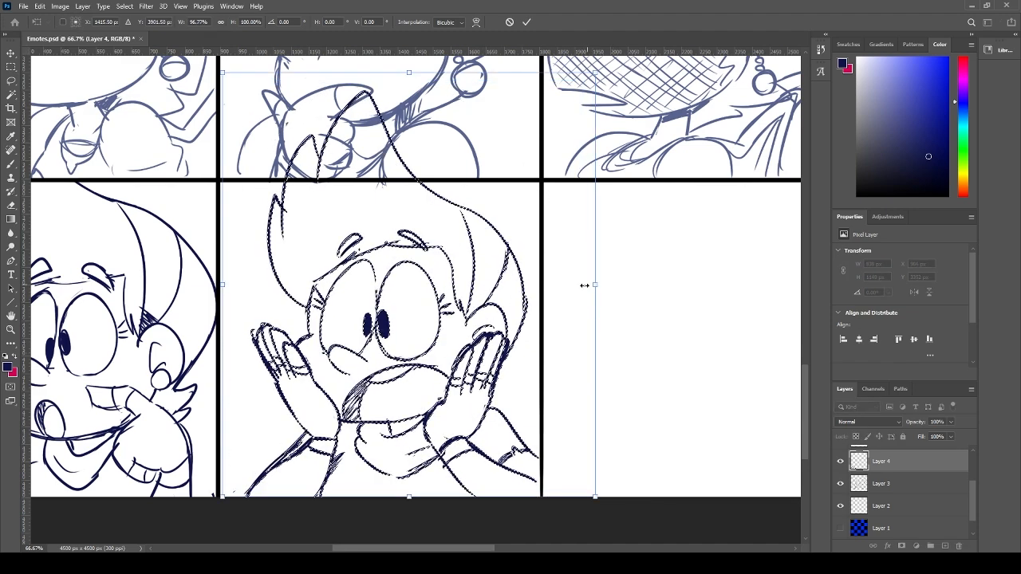
drag(595, 285, 580, 285)
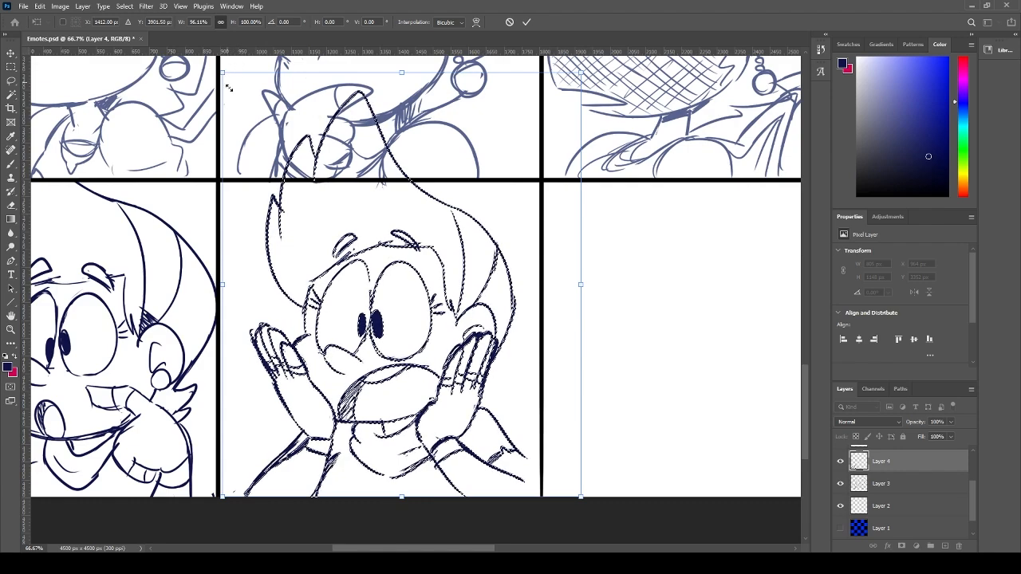
drag(224, 76, 287, 159)
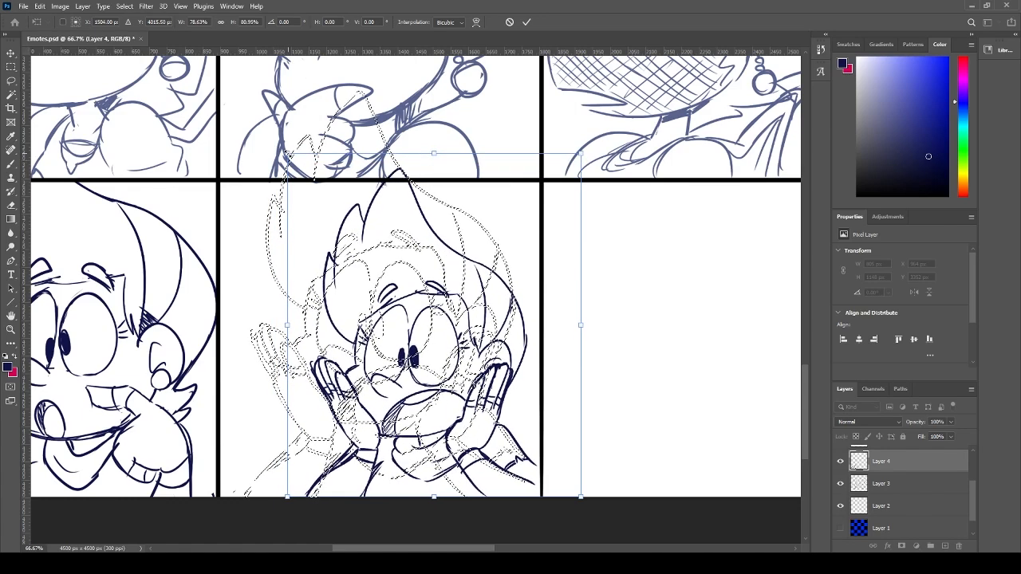
key(Return)
key(ctrl+d)
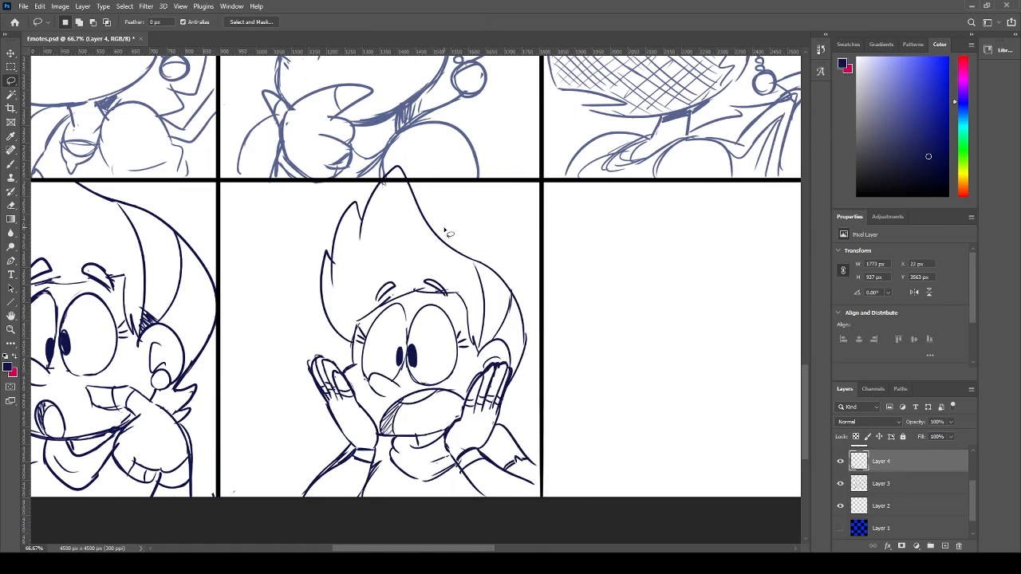
- Erase the hair's upper outline and redraw it as a lower spiky crest sweeping down to the face
key(e)
mouse_move(459, 254)
mouse_down()
mouse_move(401, 188)
mouse_move(404, 171)
mouse_move(354, 239)
mouse_move(339, 214)
mouse_up()
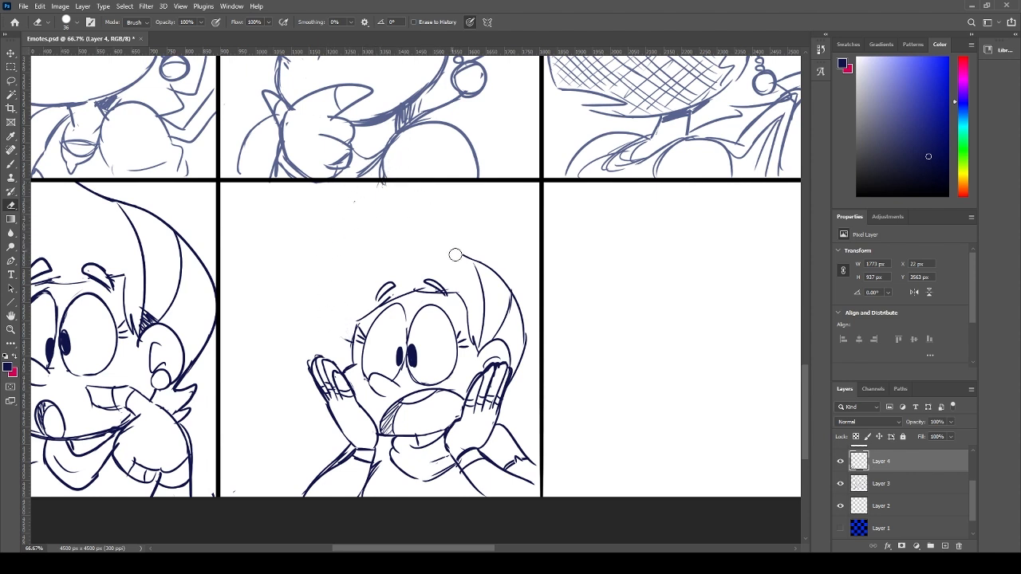
key(b)
mouse_move(475, 262)
mouse_down()
mouse_move(410, 223)
mouse_move(351, 257)
mouse_move(331, 305)
mouse_move(316, 295)
mouse_move(348, 347)
mouse_up()
key(ctrl+z)
mouse_move(316, 284)
mouse_down()
mouse_move(343, 350)
mouse_move(315, 273)
mouse_up()
key(ctrl+z)
- Erase the back of the hair and its peak, and redraw the peak with a fuller curve sweeping toward the ear
key(e)
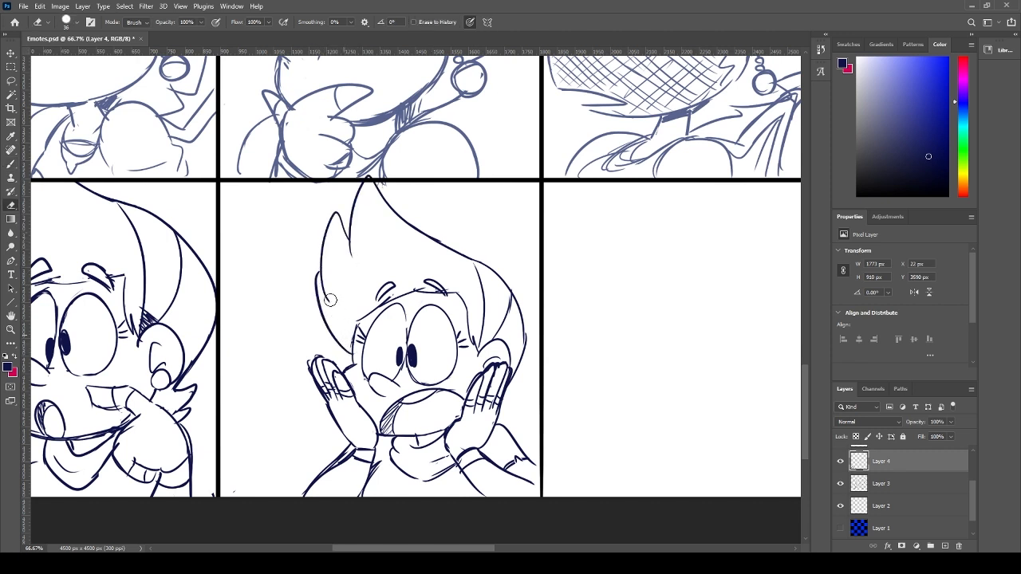
mouse_move(480, 272)
mouse_down()
mouse_move(493, 299)
mouse_move(484, 297)
mouse_move(485, 324)
mouse_move(444, 248)
mouse_move(505, 291)
mouse_up()
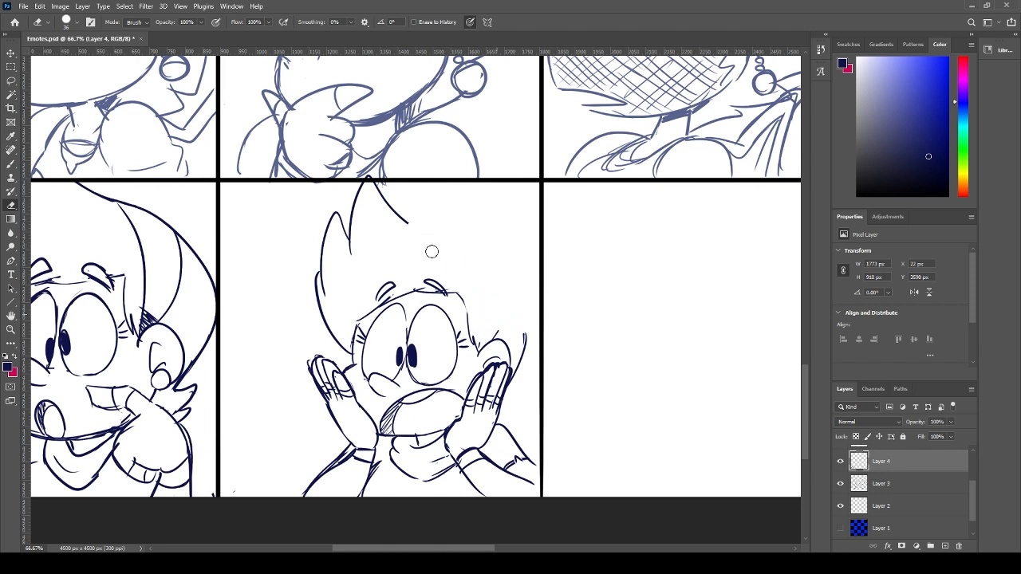
mouse_move(386, 203)
mouse_down()
mouse_move(349, 234)
mouse_move(390, 213)
mouse_up()
key(b)
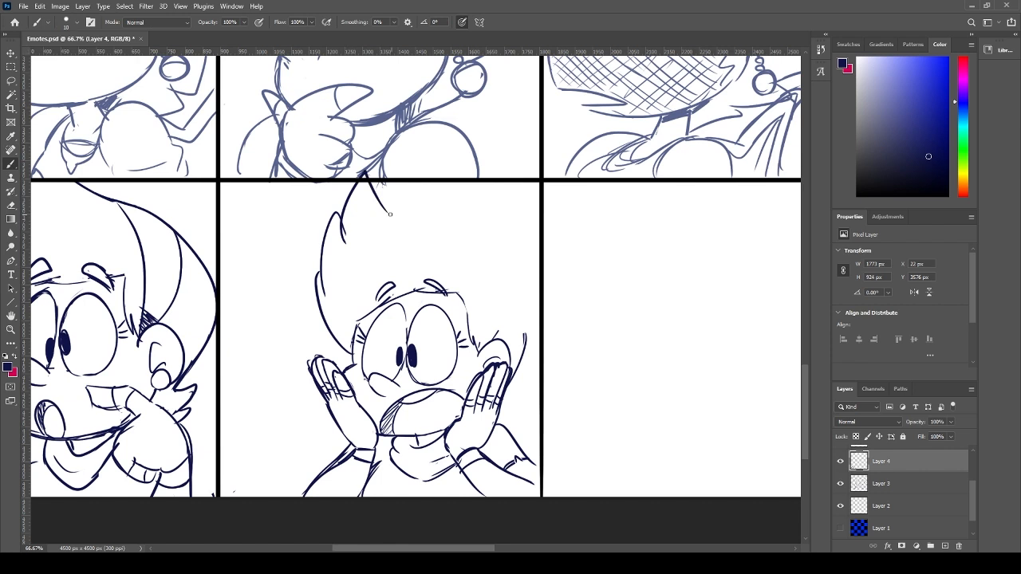
key(ctrl+z)
mouse_move(344, 242)
mouse_down()
mouse_move(401, 214)
mouse_move(390, 203)
mouse_move(496, 250)
mouse_move(508, 298)
mouse_move(504, 270)
mouse_move(502, 331)
mouse_move(526, 332)
mouse_up()
key(ctrl+z)
drag(502, 268, 527, 351)
key(ctrl+z)
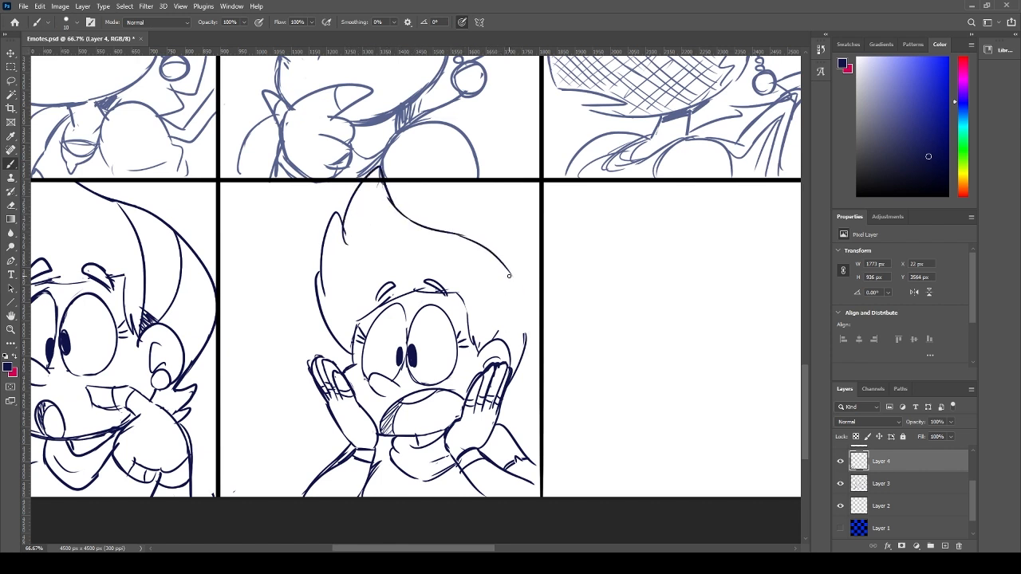
mouse_move(504, 270)
mouse_down()
mouse_move(528, 367)
mouse_move(526, 309)
mouse_move(528, 356)
mouse_up()
key(ctrl+z)
- Finish the back hair curve with inner strand lines down to the ear, and clean up the overlapping front tuft
mouse_move(526, 313)
mouse_down()
mouse_move(514, 368)
mouse_move(469, 239)
mouse_up()
key(ctrl+z)
mouse_move(480, 345)
mouse_down()
mouse_move(485, 302)
mouse_move(460, 235)
mouse_move(510, 282)
mouse_up()
key(ctrl+z)
key(ctrl+z)
drag(489, 341, 511, 281)
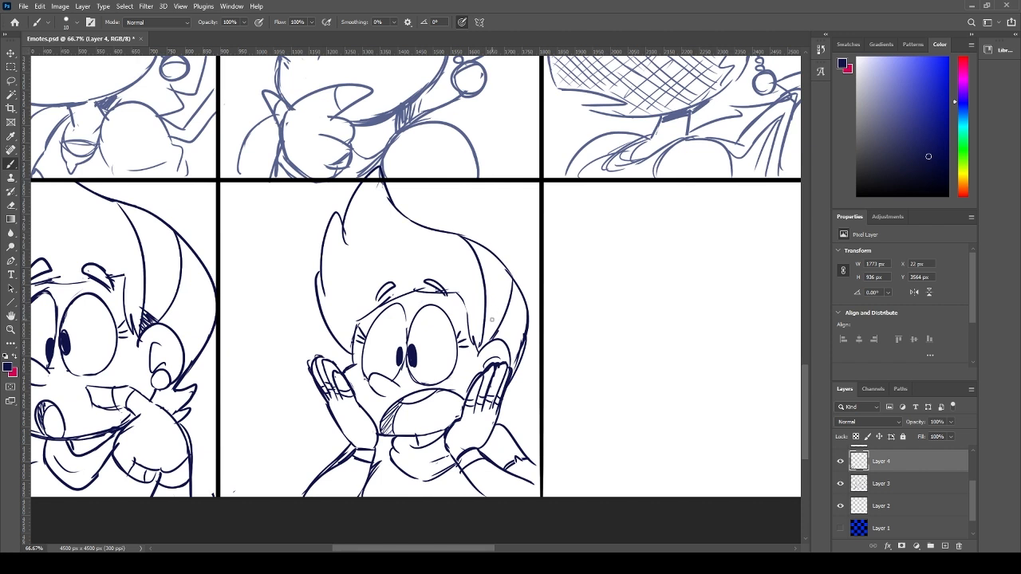
drag(489, 336, 482, 346)
key(e)
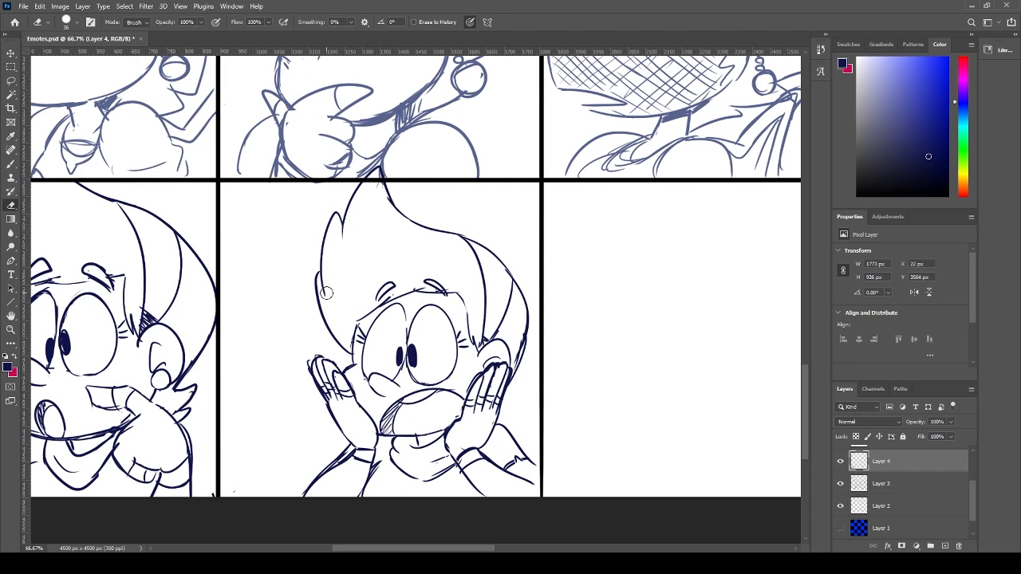
key(b)
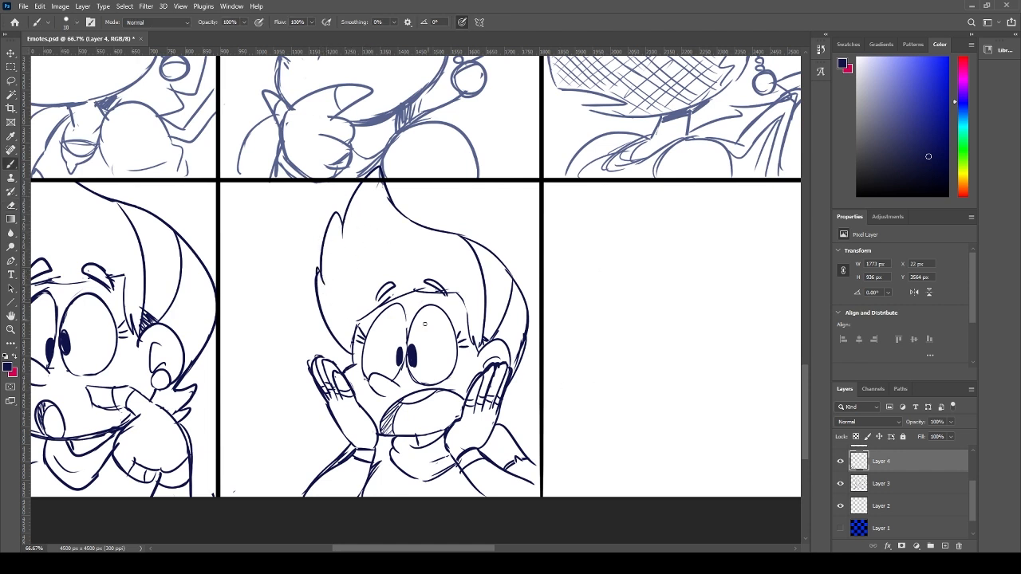
- Select the whole figure with the Lasso and scale it to 95.10% so the hair tip fits inside the cell
key(l)
mouse_move(307, 212)
mouse_down()
mouse_move(405, 496)
mouse_move(289, 259)
mouse_up()
key(ctrl+t)
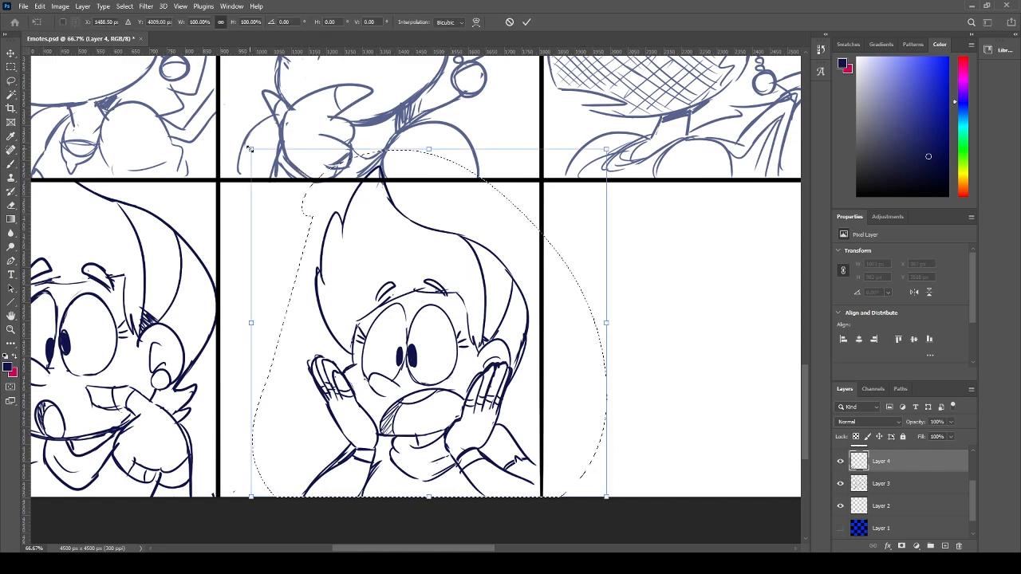
drag(252, 150, 266, 165)
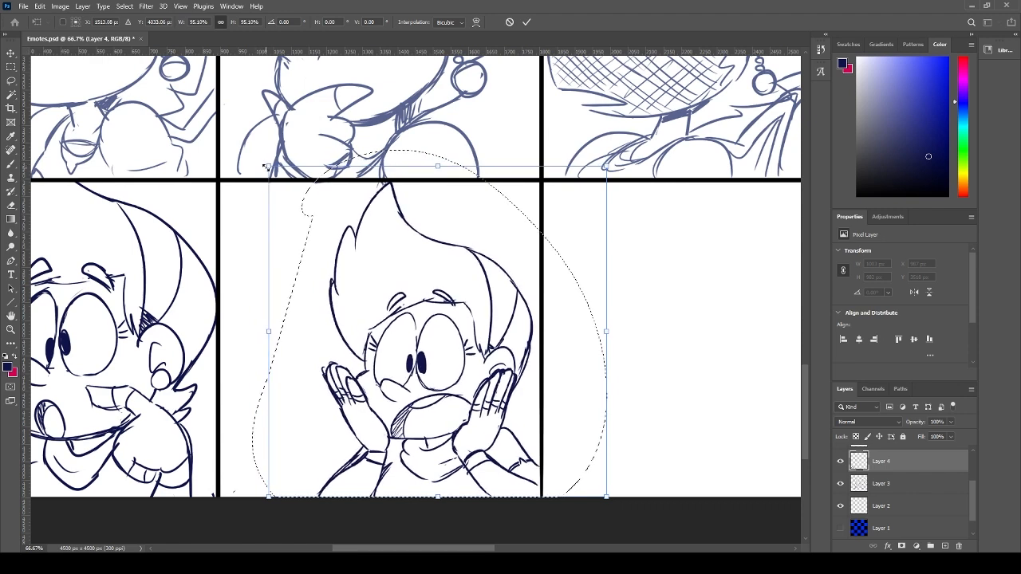
key(Return)
key(ctrl+d)
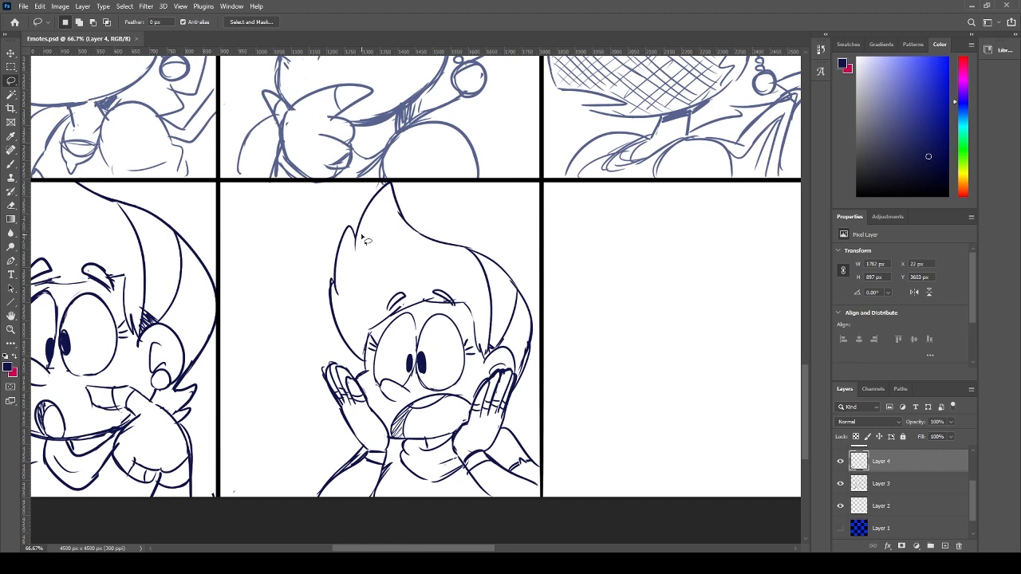
key(b)
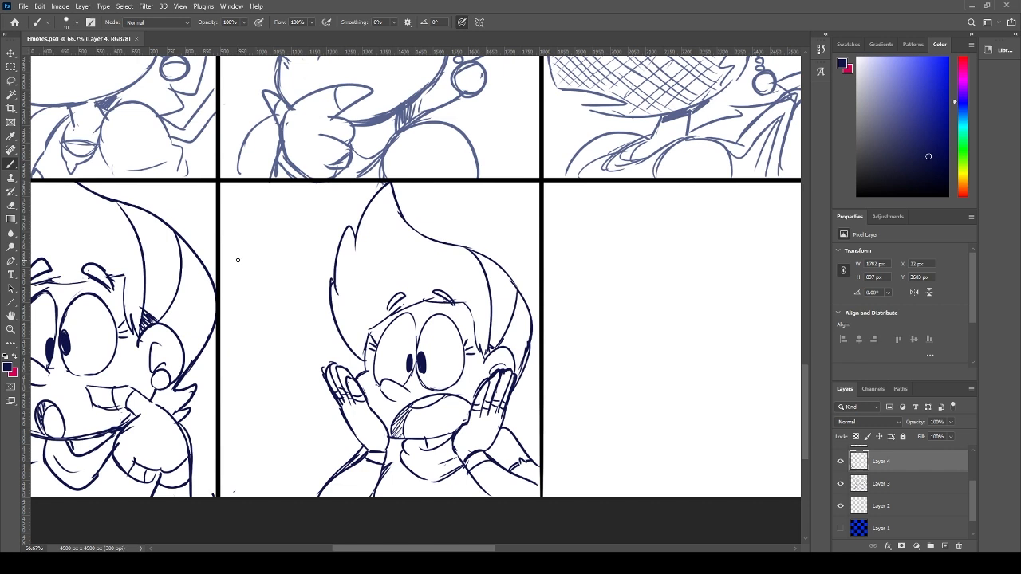
mouse_move(247, 276)
mouse_down()
mouse_move(237, 230)
mouse_move(252, 253)
mouse_move(249, 219)
mouse_move(259, 264)
mouse_up()
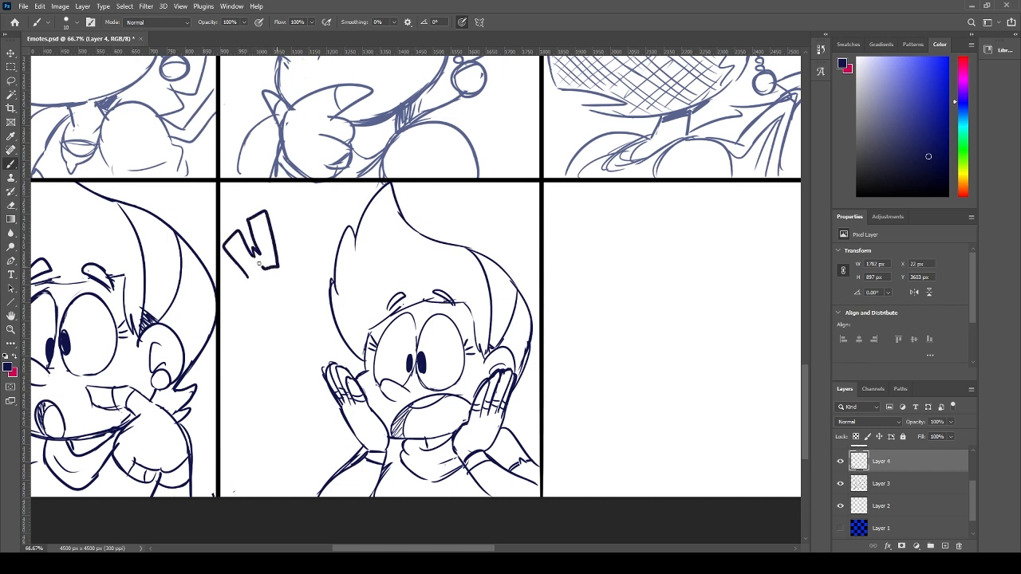
key(ctrl+z)
key(ctrl+z)
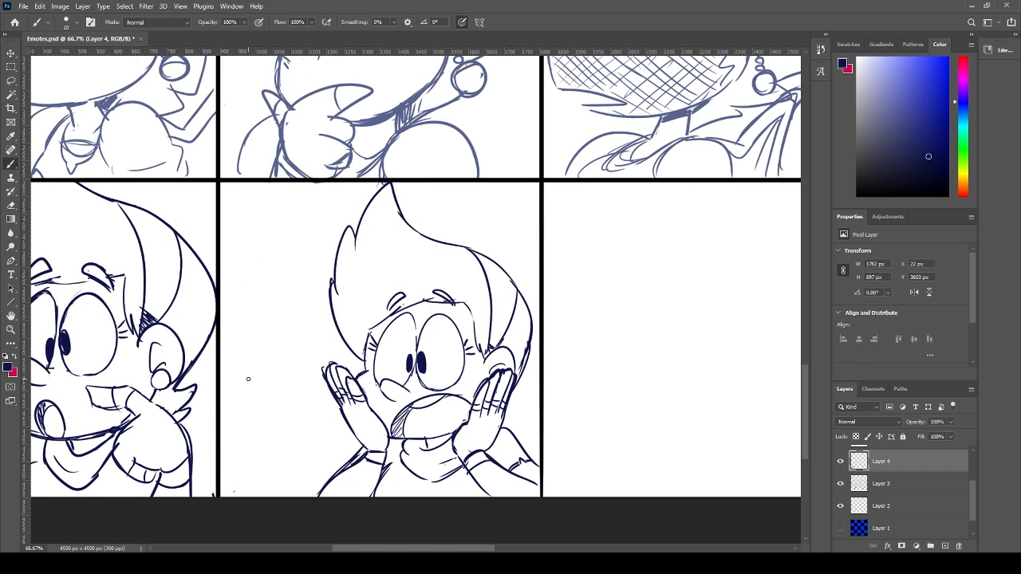
- Draw outlined block letters "Wo" in the empty space beside the figure's raised left-side hand
mouse_move(248, 378)
mouse_down()
mouse_move(231, 344)
mouse_move(254, 380)
mouse_up()
key(ctrl+z)
mouse_move(227, 342)
mouse_down()
mouse_move(256, 375)
mouse_move(264, 337)
mouse_move(274, 377)
mouse_move(255, 363)
mouse_move(281, 335)
mouse_up()
key(ctrl+z)
key(ctrl+z)
key(ctrl+z)
drag(272, 391, 249, 391)
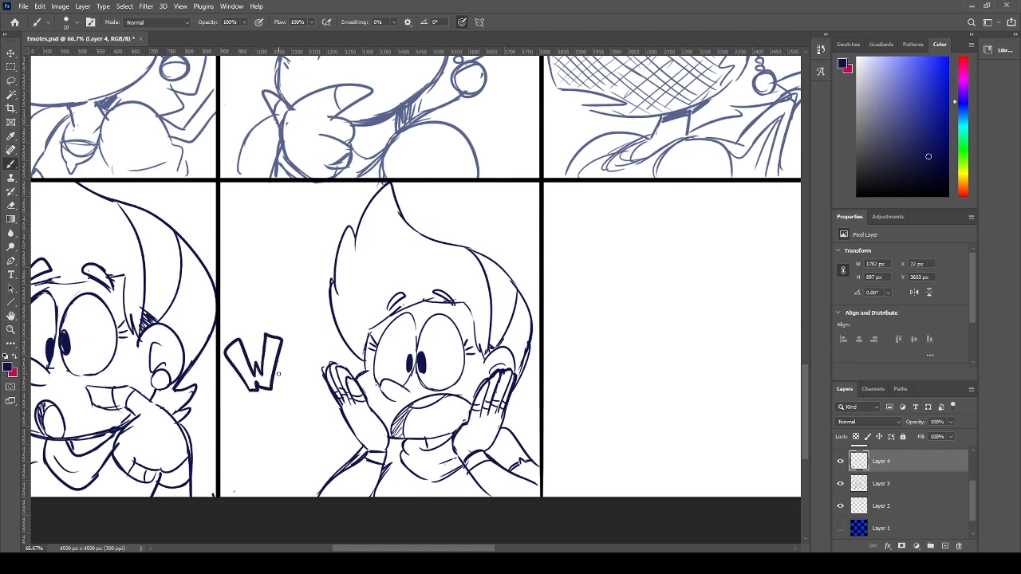
mouse_move(281, 356)
mouse_down()
mouse_move(289, 389)
mouse_move(278, 389)
mouse_move(286, 360)
mouse_up()
- Select the "Wo" lettering with the Lasso and move it farther from the hand, slightly lower across the cell's border
key(l)
drag(263, 307, 254, 309)
key(ctrl+t)
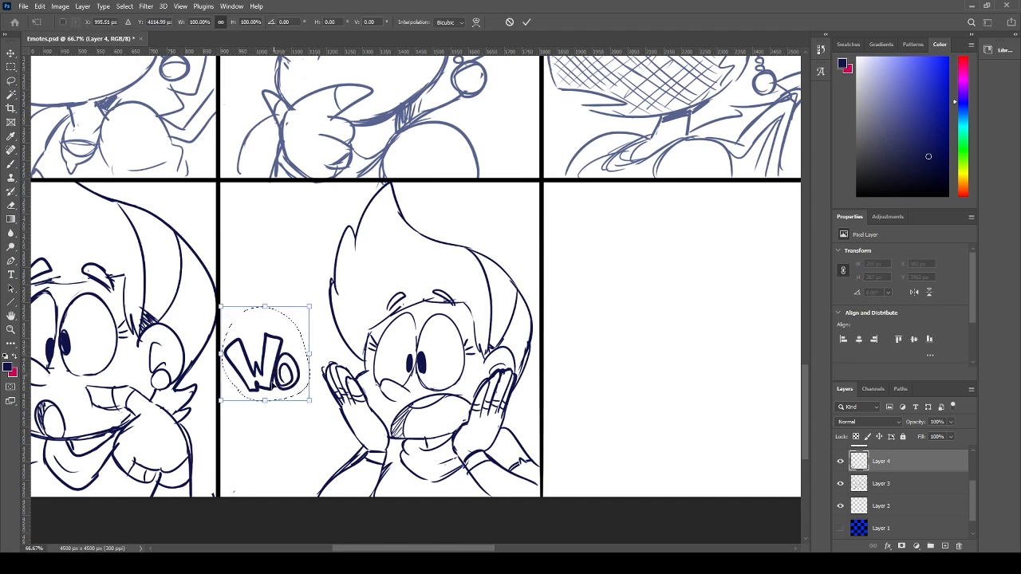
drag(263, 359, 244, 375)
key(Return)
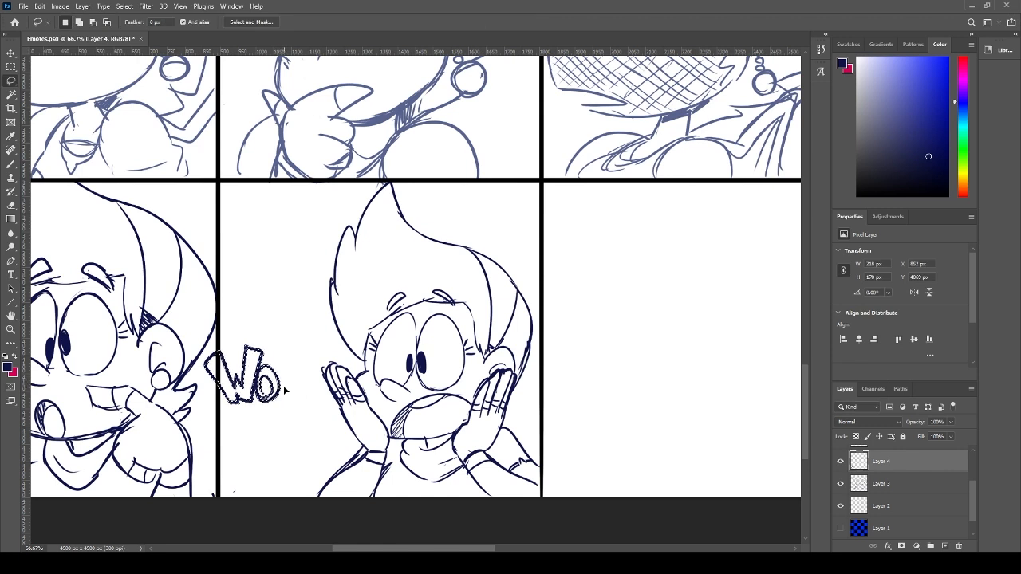
key(ctrl+d)
- Draw a second outlined block letter W after the "o" to complete the word "WOW"
key(b)
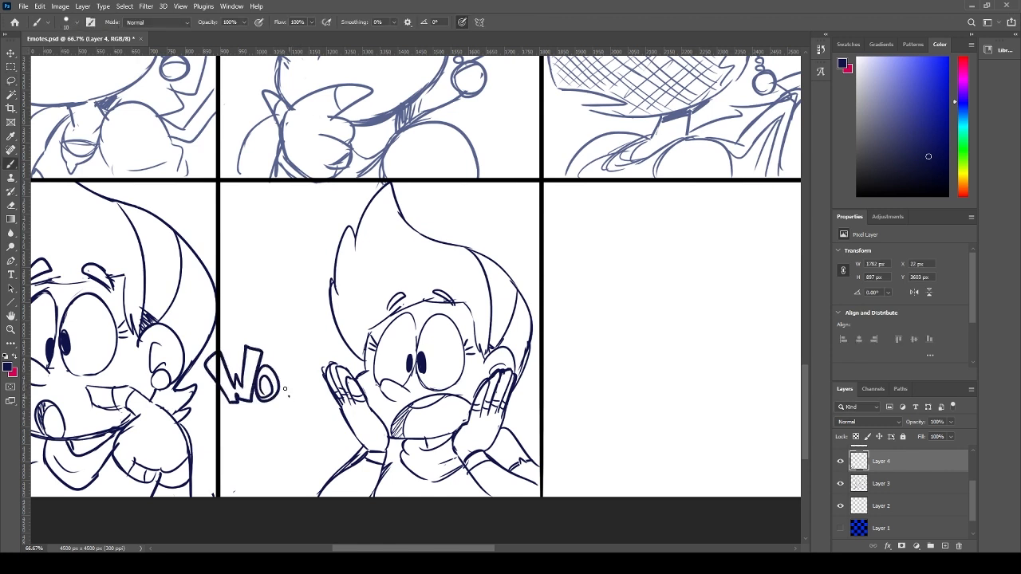
key(ctrl+z)
drag(273, 351, 285, 391)
mouse_move(270, 351)
mouse_down()
mouse_move(294, 378)
mouse_move(286, 392)
mouse_up()
key(ctrl+z)
key(ctrl+z)
mouse_move(282, 353)
mouse_down()
mouse_move(291, 379)
mouse_move(296, 351)
mouse_move(314, 366)
mouse_move(308, 347)
mouse_move(305, 397)
mouse_move(284, 388)
mouse_move(229, 417)
mouse_move(204, 365)
mouse_move(292, 327)
mouse_move(329, 373)
mouse_move(301, 412)
mouse_up()
key(ctrl+z)
- Select the "WOW" lettering, tilt it upward and place it in the cell's upper left-side corner beside the hair
key(l)
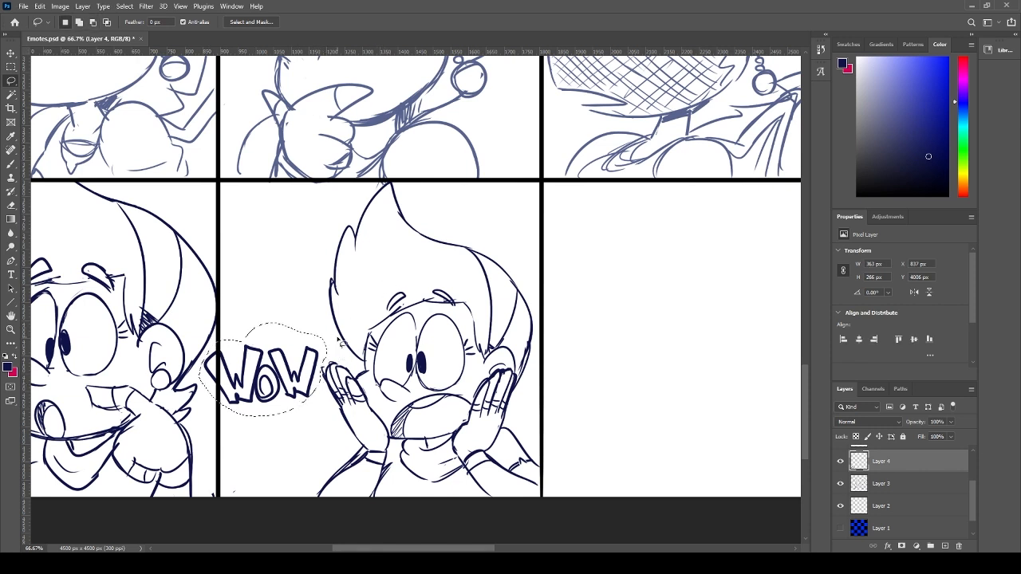
key(ctrl+t)
mouse_move(333, 308)
mouse_down()
mouse_move(304, 360)
mouse_move(305, 249)
mouse_move(322, 231)
mouse_up()
key(Return)
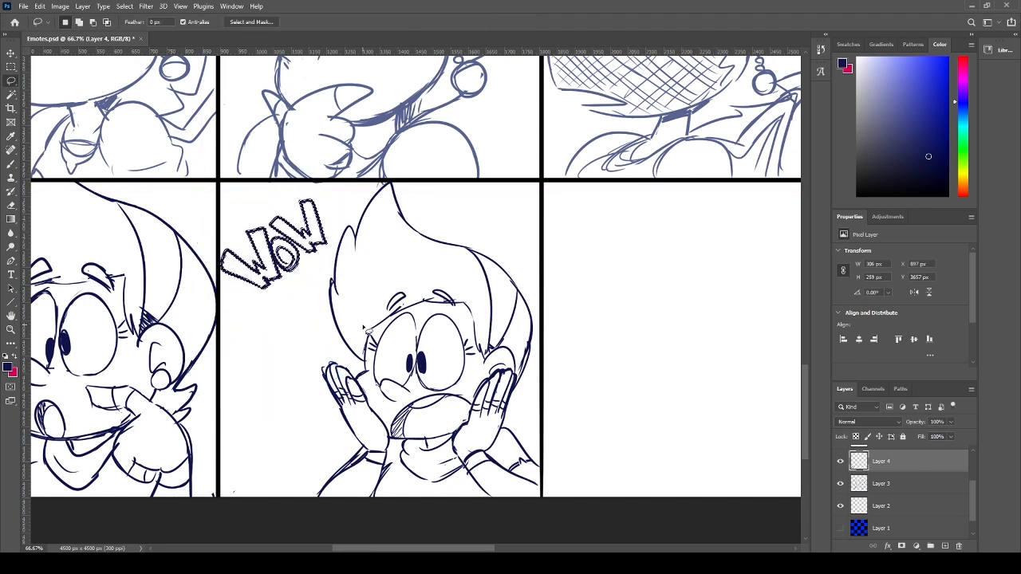
key(ctrl+d)
- Draw a solid tilted exclamation mark after "WOW" and trim its edge with the Eraser
key(b)
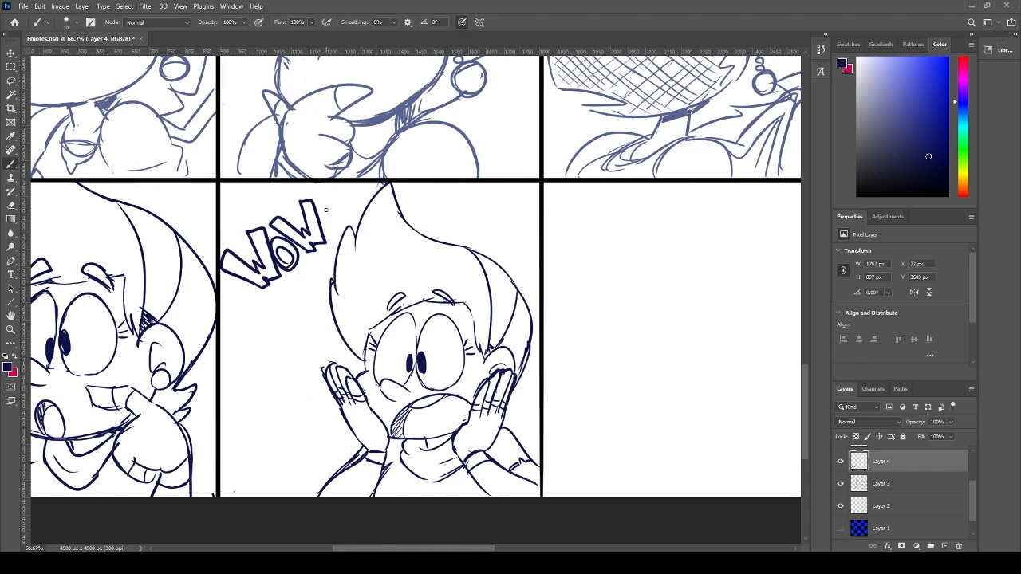
drag(320, 230, 327, 186)
key(ctrl+z)
key(ctrl+shift+z)
key(ctrl+z)
drag(325, 184, 337, 227)
key(ctrl+z)
drag(336, 233, 337, 229)
key(ctrl+z)
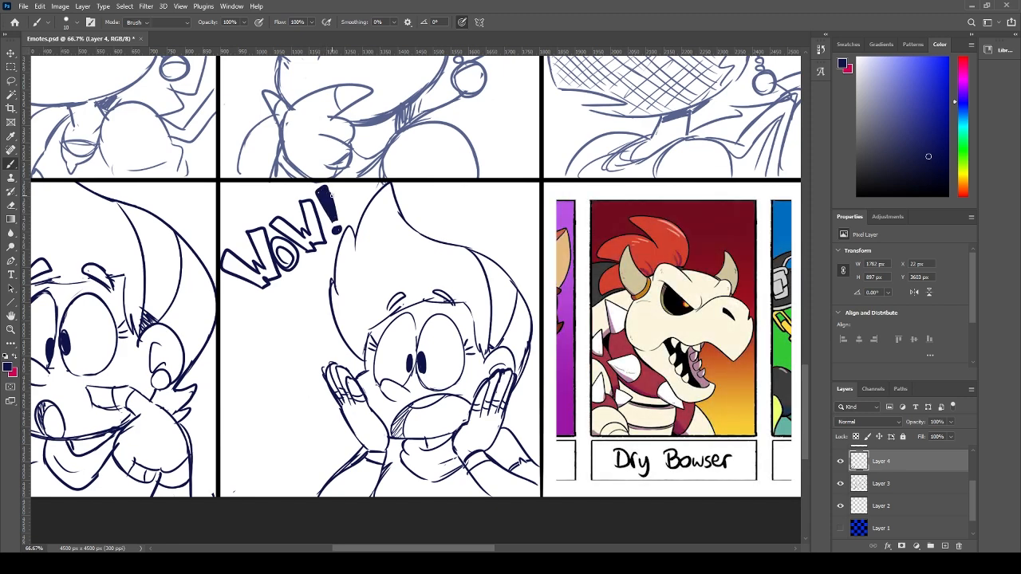
key(e)
drag(333, 204, 342, 226)
key(b)
- Touch up the "O" outline, fill the "WOW" letters with the dark blue foreground color, and save the document
drag(286, 261, 280, 252)
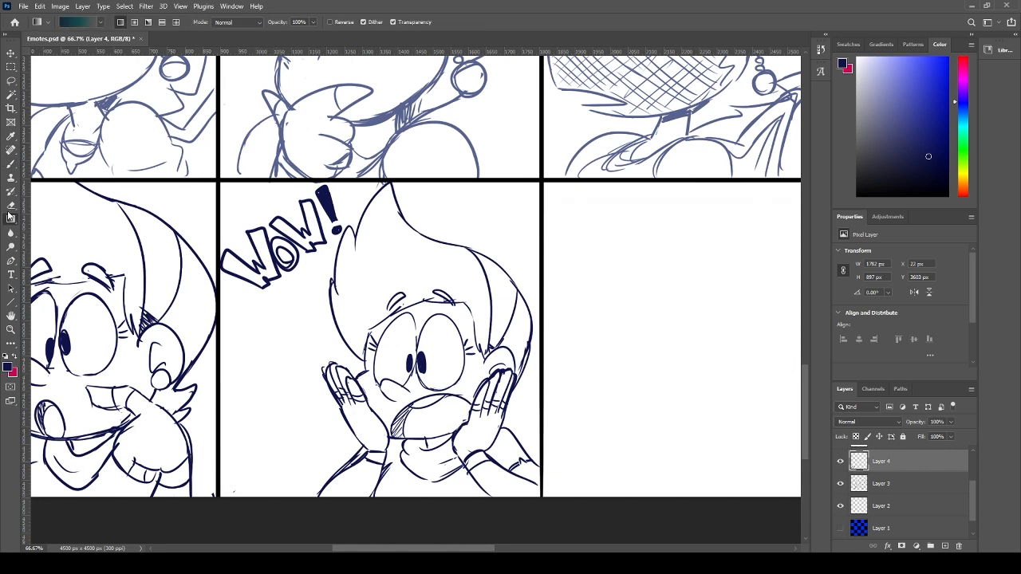
key(e)
key(g)
key(shift+g)
click(247, 282)
click(281, 257)
click(293, 233)
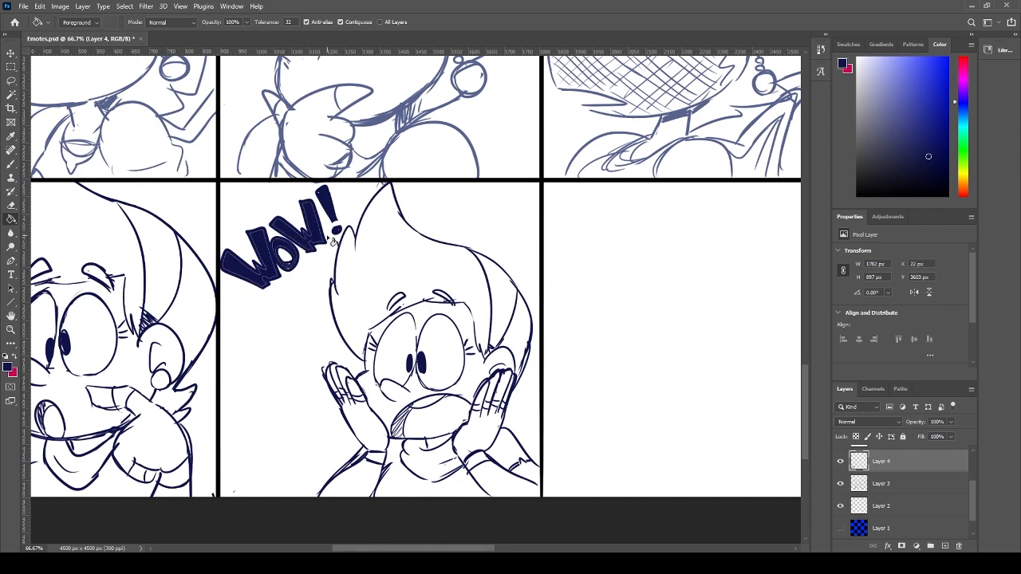
key(b)
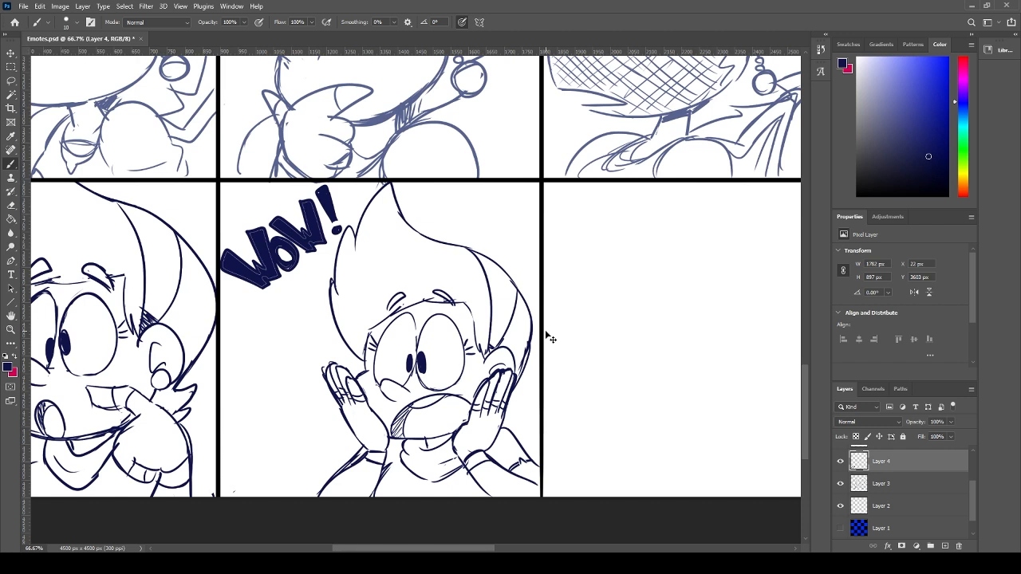
key(ctrl+s)
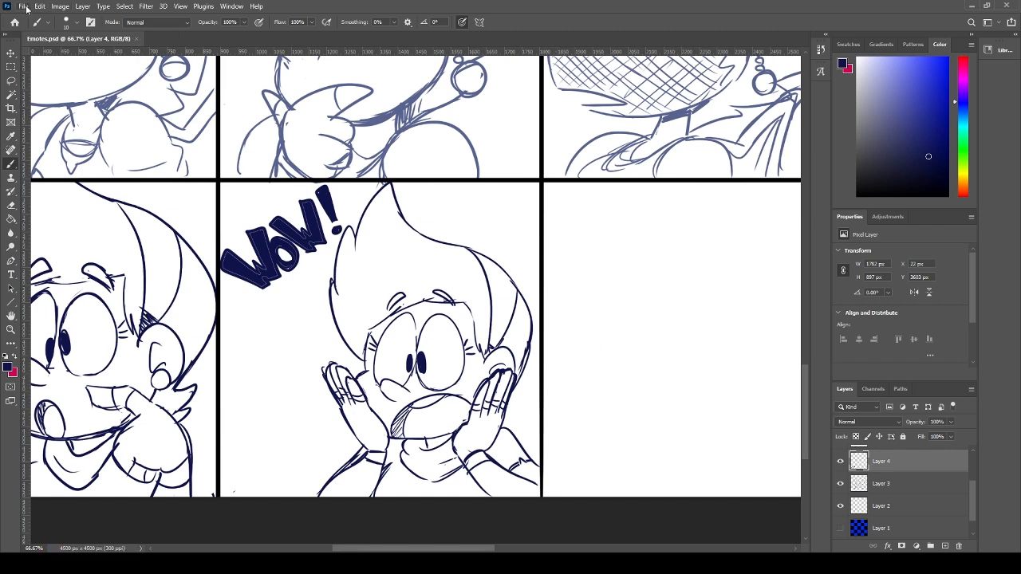
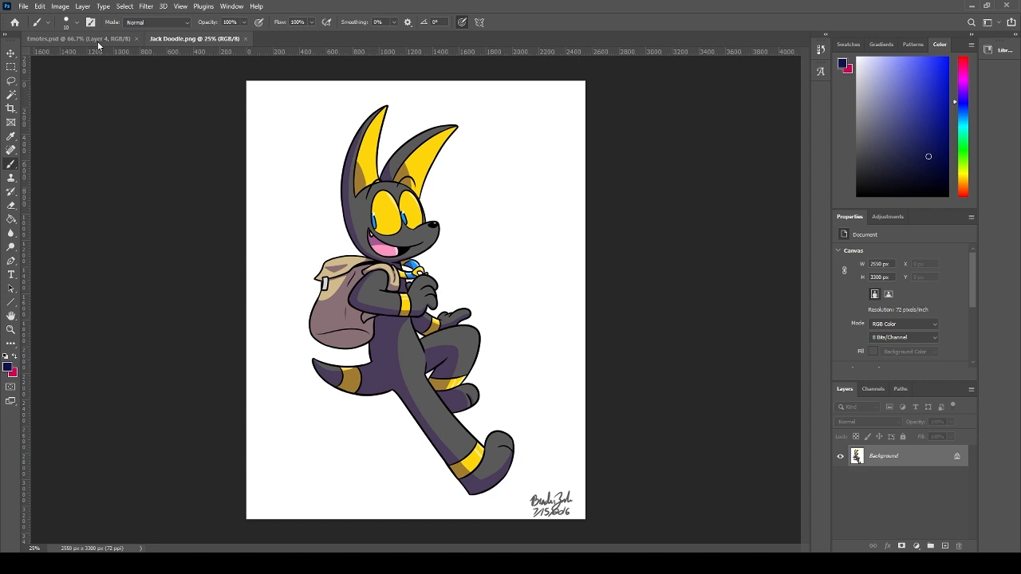
- Return to Emotes.psd, trim the first W of "WOW" with the Eraser, fill the gaps in the second W, and save
click(96, 39)
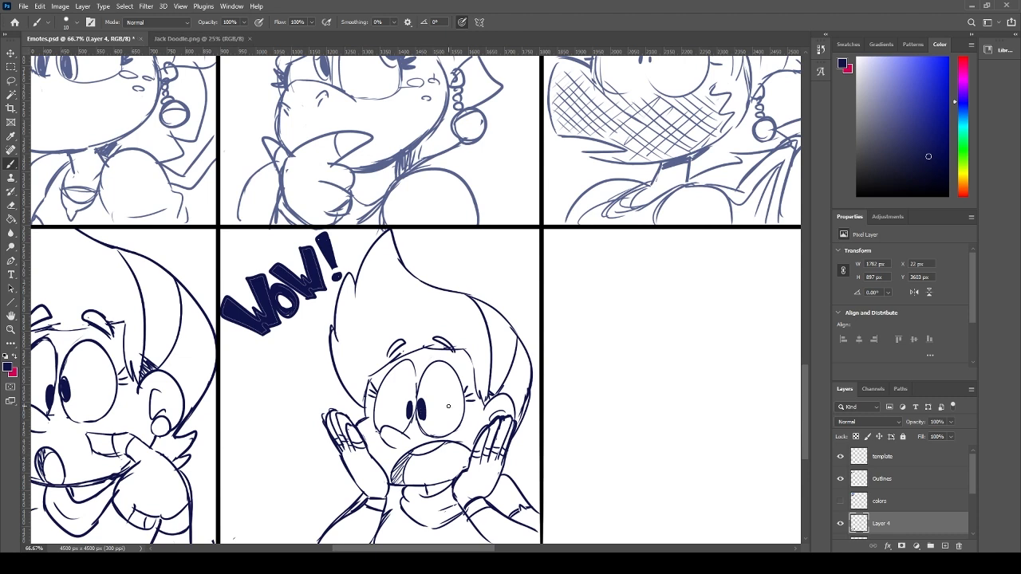
scroll(482, 376, down, 2)
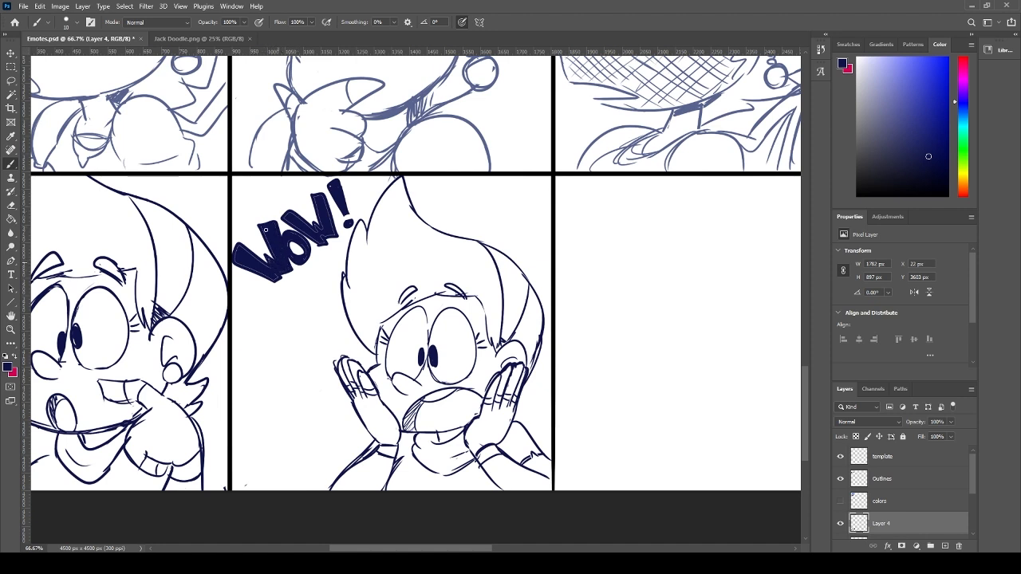
key(e)
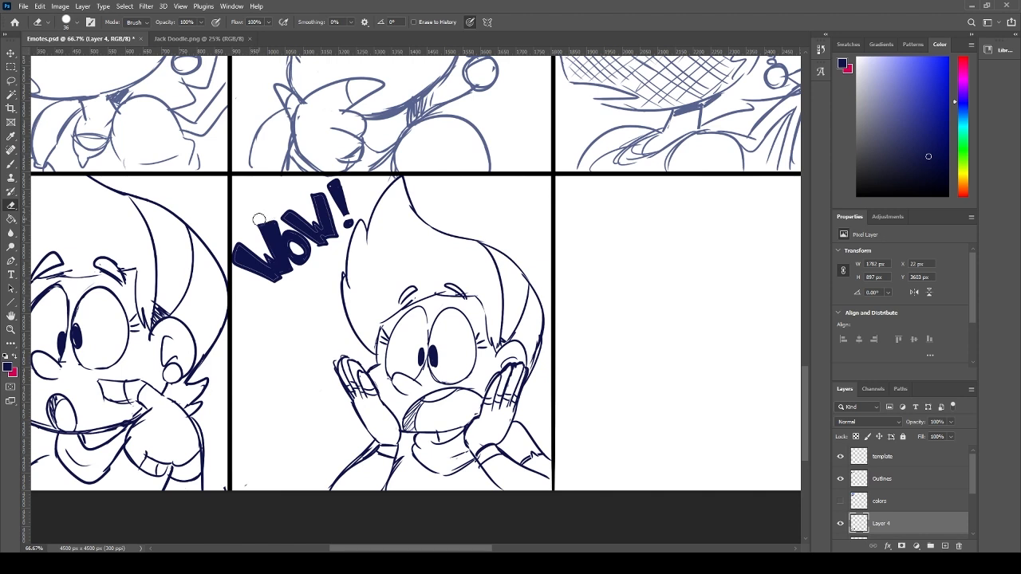
mouse_move(236, 251)
mouse_down()
mouse_move(242, 267)
mouse_move(275, 279)
mouse_move(275, 254)
mouse_move(270, 271)
mouse_up()
key(b)
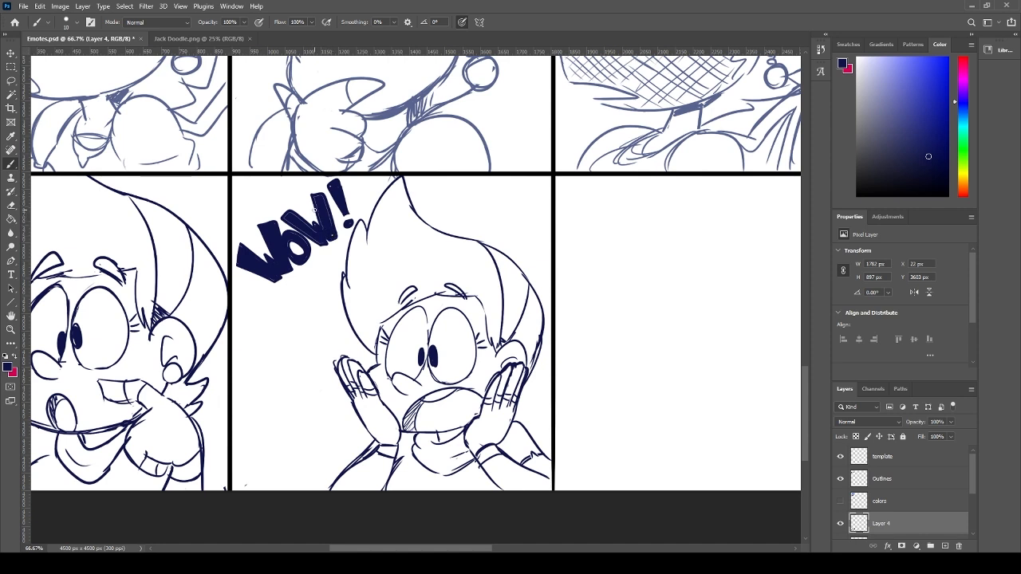
mouse_move(320, 221)
mouse_down()
mouse_move(318, 199)
mouse_move(330, 221)
mouse_up()
drag(293, 218, 319, 240)
key(ctrl+s)
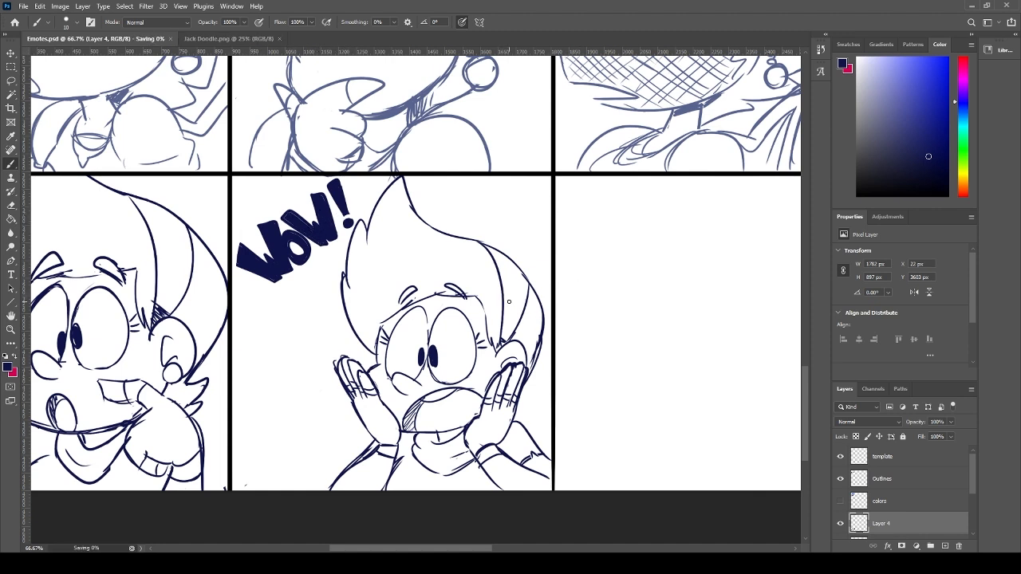
- Trim the upper edge of the second W in "WOW" with the Eraser and save the document
key(e)
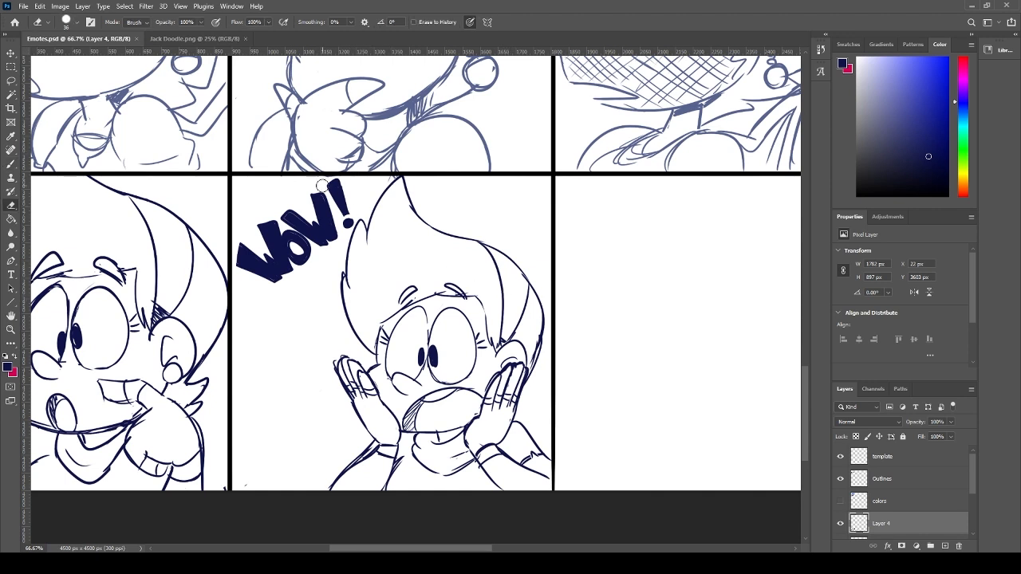
drag(323, 186, 301, 193)
key(b)
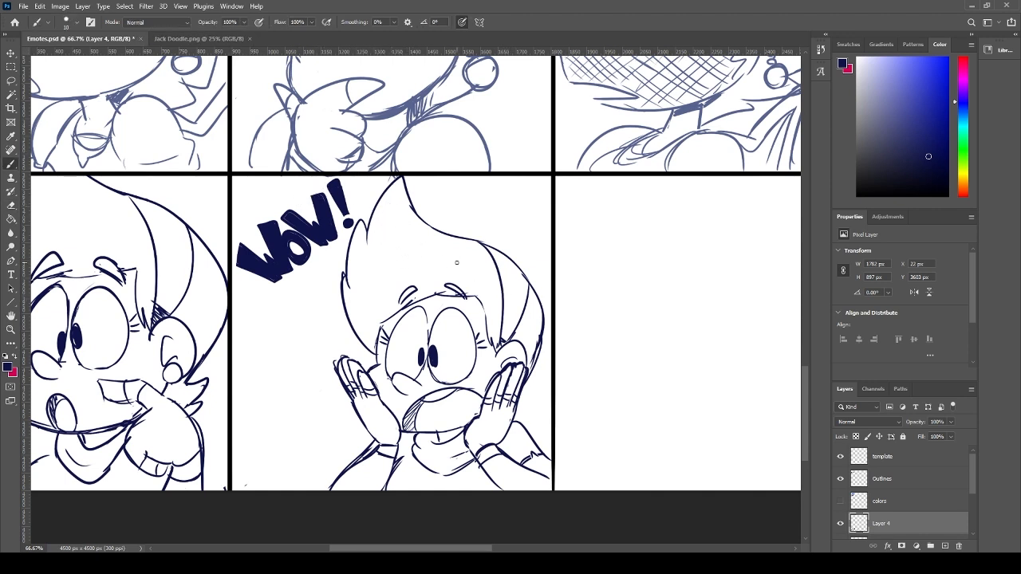
key(ctrl+s)
- Retouch the outer finger line of the shocked figure's hand beside the ear in the second cell, and save the document
drag(587, 342, 240, 344)
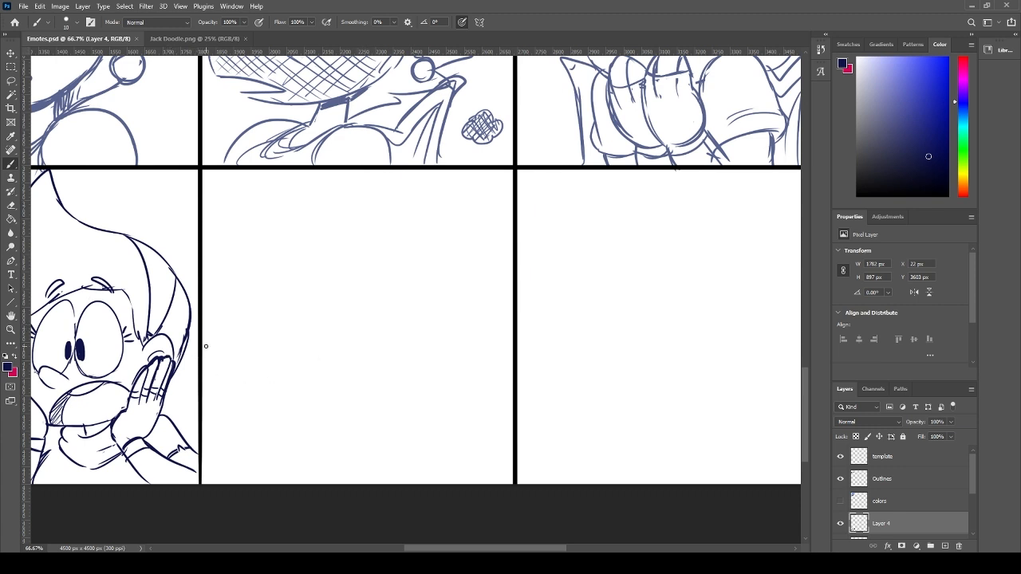
key(e)
mouse_move(143, 373)
mouse_down()
mouse_move(134, 388)
mouse_move(144, 369)
mouse_up()
key(b)
key(ctrl+z)
key(ctrl+z)
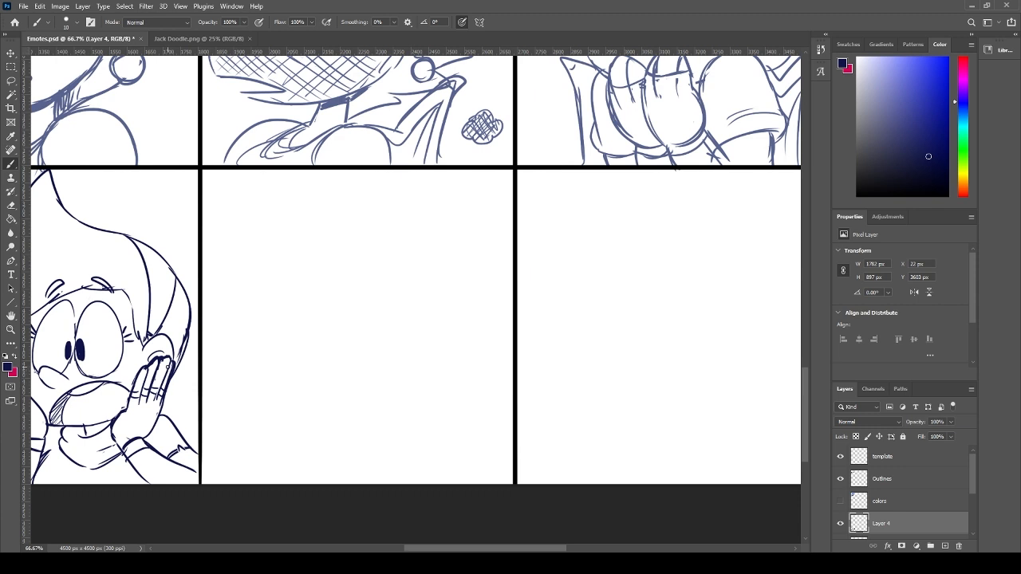
key(e)
key(b)
drag(169, 359, 156, 394)
key(ctrl+z)
drag(171, 360, 153, 404)
key(ctrl+s)
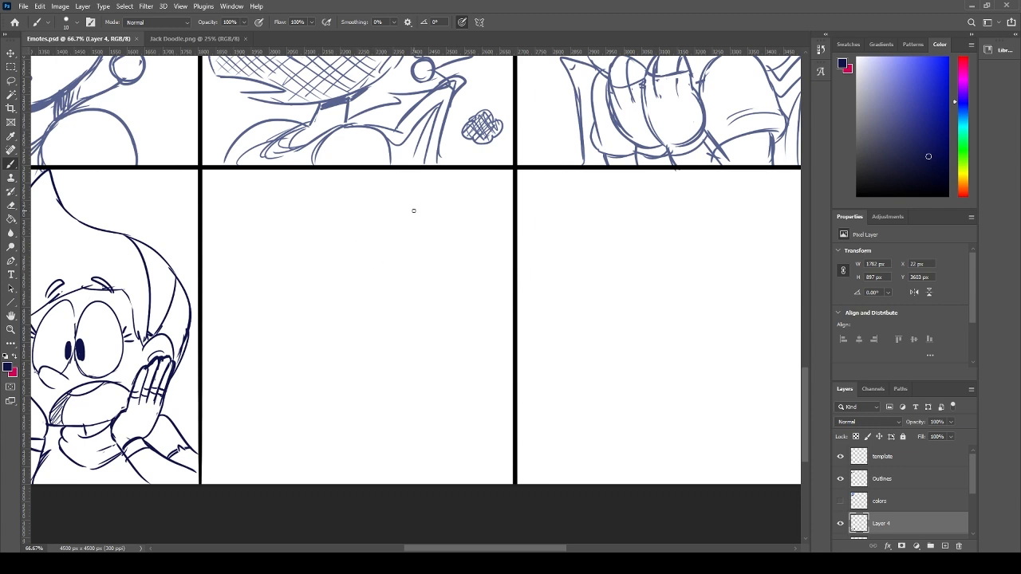
- Sketch a round head construction circle with curved vertical and horizontal face guidelines in the bottom row's empty third cell
drag(359, 341, 338, 296)
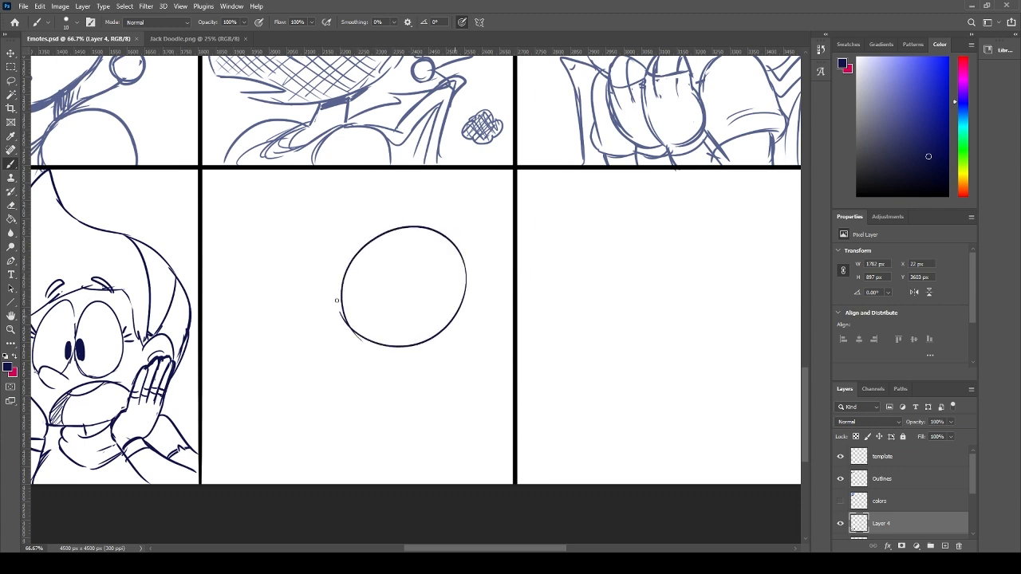
key(ctrl+z)
drag(342, 333, 334, 319)
mouse_move(390, 355)
mouse_down()
mouse_move(414, 238)
mouse_move(387, 362)
mouse_up()
key(ctrl+z)
drag(339, 333, 467, 313)
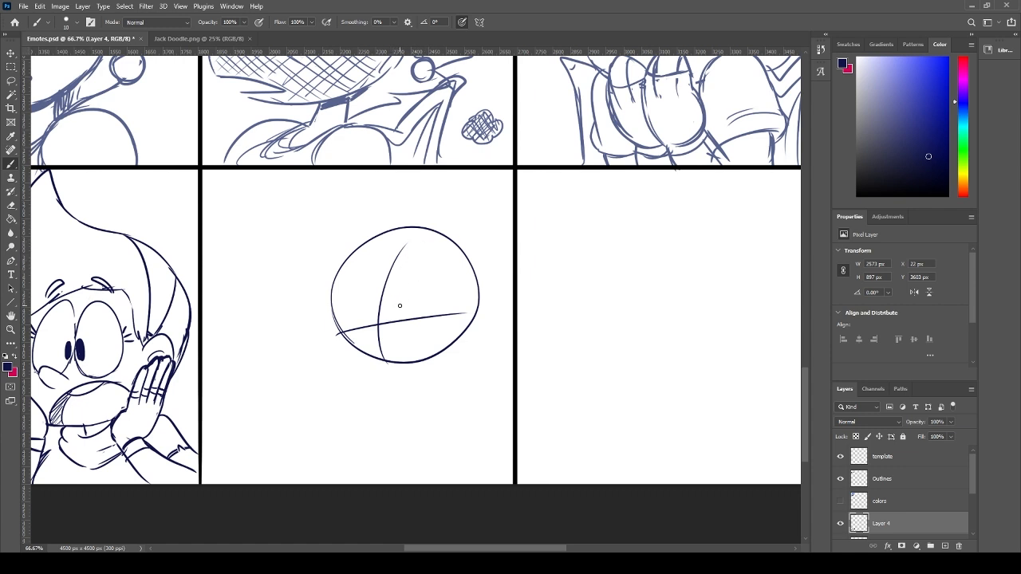
- Sketch two tall oval eye outlines above the horizontal guideline on either side of the center guideline
drag(451, 254, 405, 322)
key(ctrl+z)
mouse_move(451, 251)
mouse_down()
mouse_move(402, 323)
mouse_move(439, 315)
mouse_up()
key(ctrl+z)
mouse_move(380, 280)
mouse_down()
mouse_move(340, 275)
mouse_move(355, 259)
mouse_move(378, 283)
mouse_up()
key(ctrl+z)
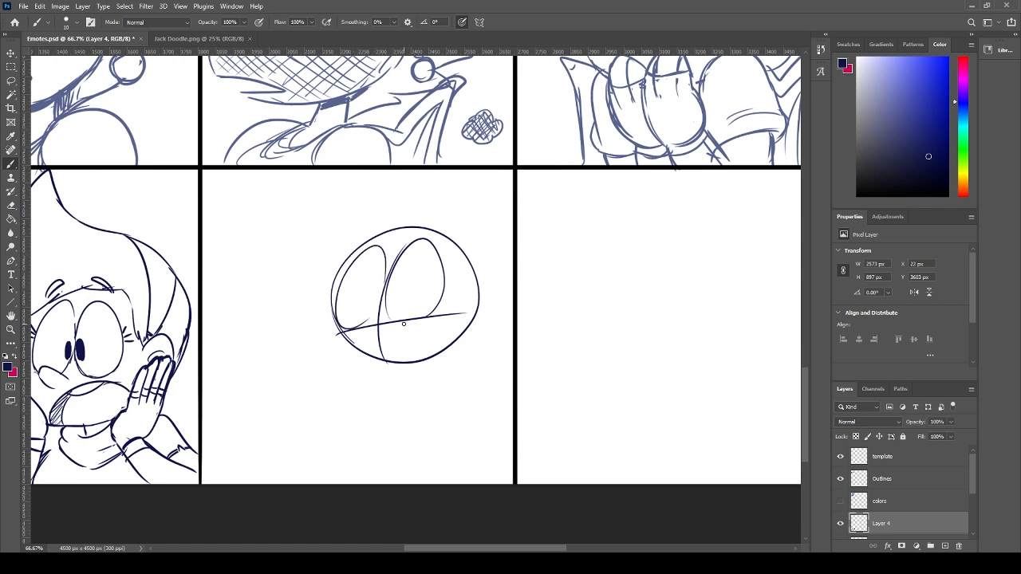
key(ctrl+z)
- Draw the small rounded nose and the near eye's thick arched closed lid with lashes at its outer corner
mouse_move(354, 317)
mouse_down()
mouse_move(356, 335)
mouse_move(338, 312)
mouse_move(368, 333)
mouse_move(356, 335)
mouse_move(437, 293)
mouse_up()
key(ctrl+z)
key(ctrl+z)
key(ctrl+z)
key(e)
key(b)
key(ctrl+z)
mouse_move(387, 311)
mouse_down()
mouse_move(445, 297)
mouse_move(453, 284)
mouse_move(454, 300)
mouse_up()
key(ctrl+z)
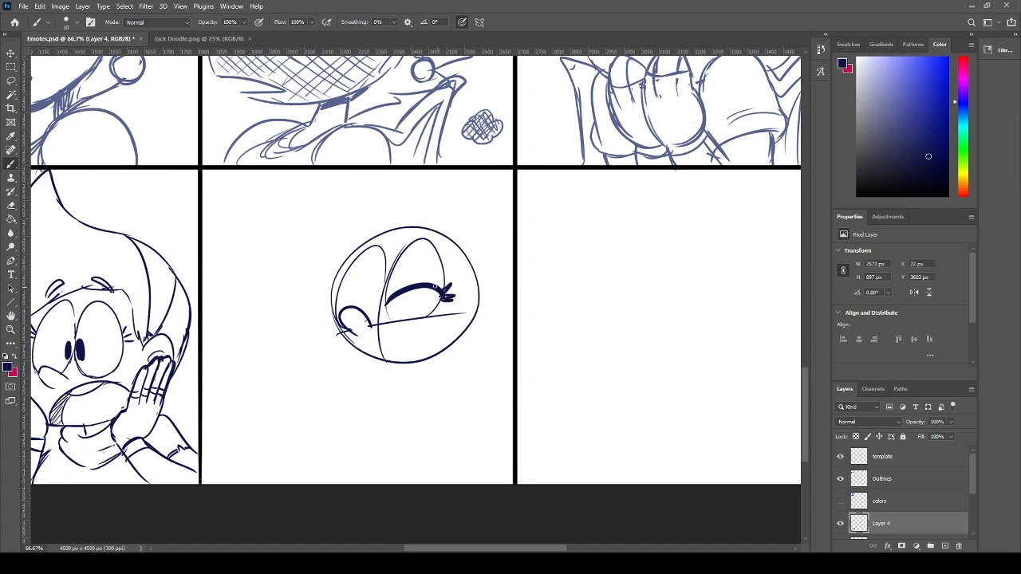
- Draw the far eye's arched closed lid above the nose with short thick lashes at its outer corner
mouse_move(337, 305)
mouse_down()
mouse_move(381, 298)
mouse_move(320, 292)
mouse_up()
key(ctrl+z)
key(ctrl+z)
key(ctrl+z)
key(ctrl+z)
key(ctrl+z)
key(ctrl+z)
key(ctrl+z)
mouse_move(320, 293)
mouse_down()
mouse_move(335, 301)
mouse_move(322, 304)
mouse_up()
mouse_move(336, 307)
mouse_down()
mouse_move(322, 309)
mouse_move(323, 296)
mouse_up()
key(ctrl+z)
key(ctrl+z)
key(ctrl+z)
key(ctrl+z)
mouse_move(337, 304)
mouse_down()
mouse_move(322, 306)
mouse_move(331, 312)
mouse_up()
- Draw two short raised eyebrows above the top of the head circle
key(e)
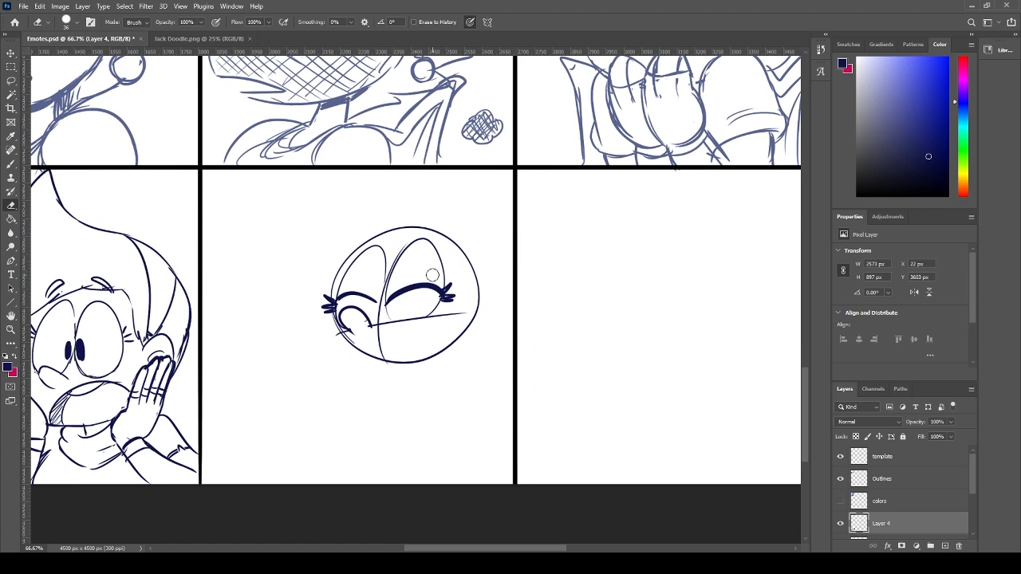
key(b)
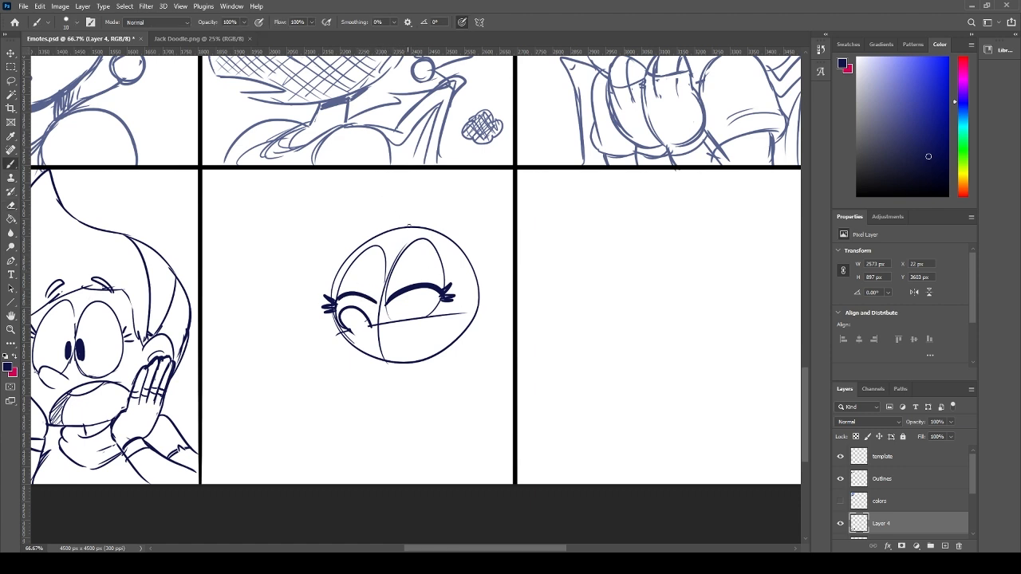
drag(415, 226, 438, 228)
key(ctrl+z)
drag(358, 229, 381, 220)
- Erase the lower part of the head circle and the face guidelines around the nose and closed eyes
key(e)
mouse_move(353, 339)
mouse_down()
mouse_move(332, 319)
mouse_move(374, 313)
mouse_move(347, 334)
mouse_move(380, 364)
mouse_move(438, 327)
mouse_move(418, 317)
mouse_move(475, 308)
mouse_move(433, 317)
mouse_up()
key(b)
key(ctrl+z)
key(ctrl+z)
key(ctrl+z)
key(ctrl+z)
key(ctrl+z)
key(ctrl+z)
key(e)
key(b)
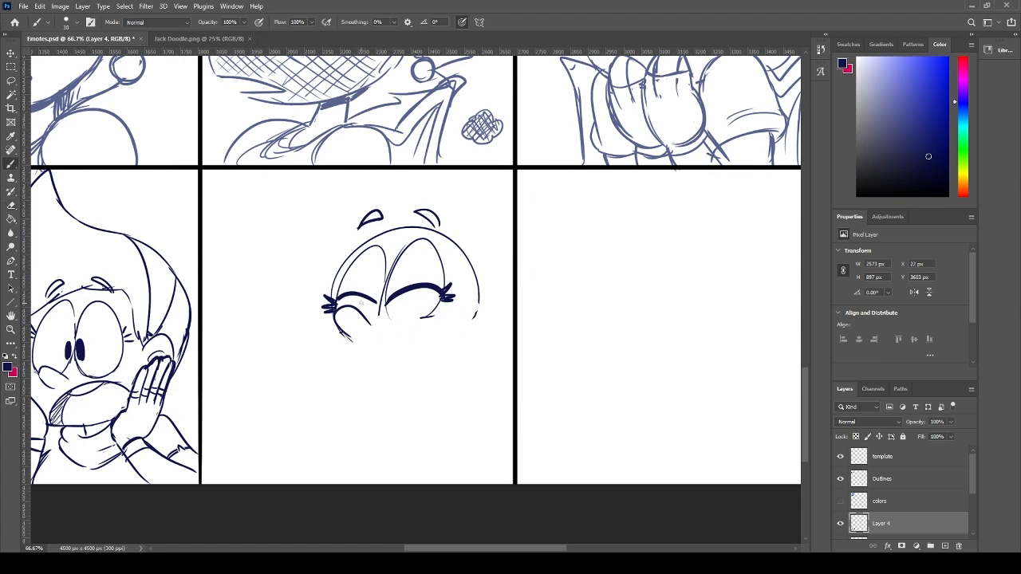
- Draw the rounded muzzle outline from the far eye's lashes down to the chin, and erase the circle remnant beneath the nose
drag(331, 303, 323, 363)
key(ctrl+z)
mouse_move(327, 316)
mouse_down()
mouse_move(364, 389)
mouse_move(326, 321)
mouse_move(391, 388)
mouse_up()
key(ctrl+z)
key(ctrl+z)
key(e)
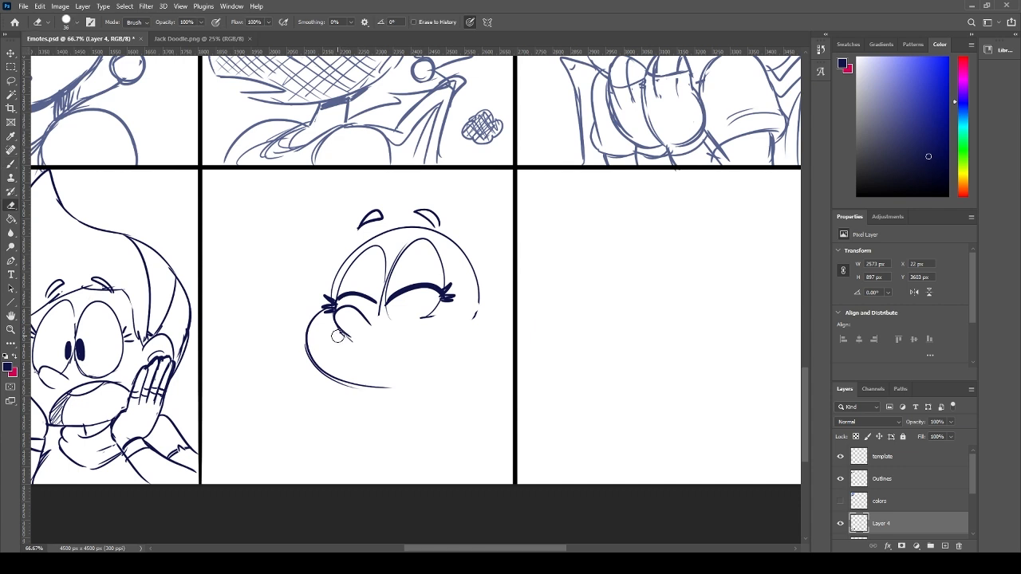
drag(335, 332, 363, 345)
key(b)
drag(318, 371, 408, 388)
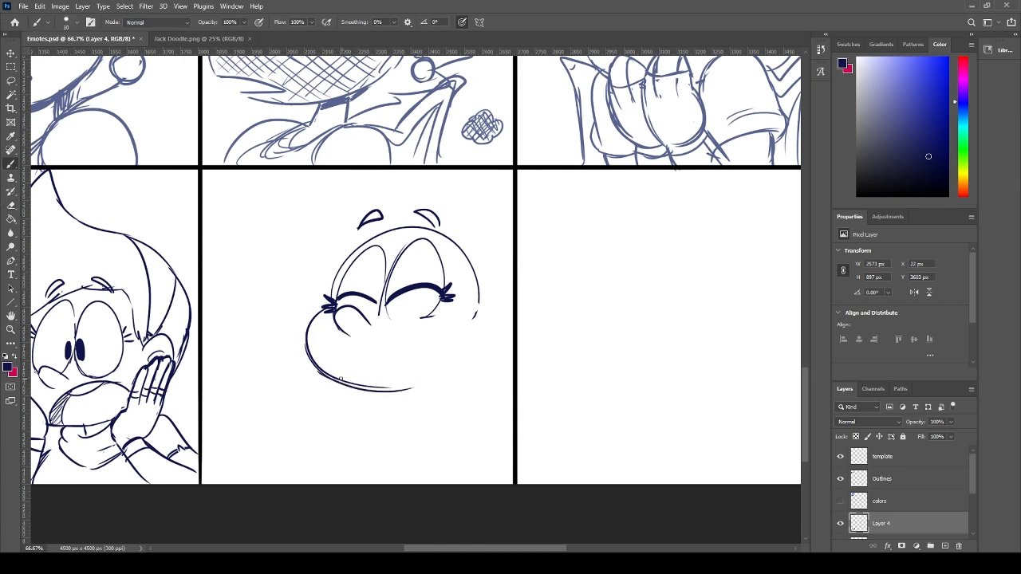
- Extend the jawline from the chin up along the near cheek toward the ear position
key(ctrl+z)
mouse_move(319, 372)
mouse_down()
mouse_move(437, 390)
mouse_move(475, 361)
mouse_move(483, 319)
mouse_up()
key(ctrl+z)
key(ctrl+z)
key(ctrl+z)
mouse_move(419, 386)
mouse_down()
mouse_move(461, 368)
mouse_move(484, 322)
mouse_move(474, 287)
mouse_move(479, 342)
mouse_up()
- Draw the ear with a round earring at the end of the jaw, and sketch the hairline in front of it
key(e)
key(b)
drag(491, 303, 484, 351)
mouse_move(462, 304)
mouse_down()
mouse_move(450, 242)
mouse_move(420, 228)
mouse_up()
key(ctrl+z)
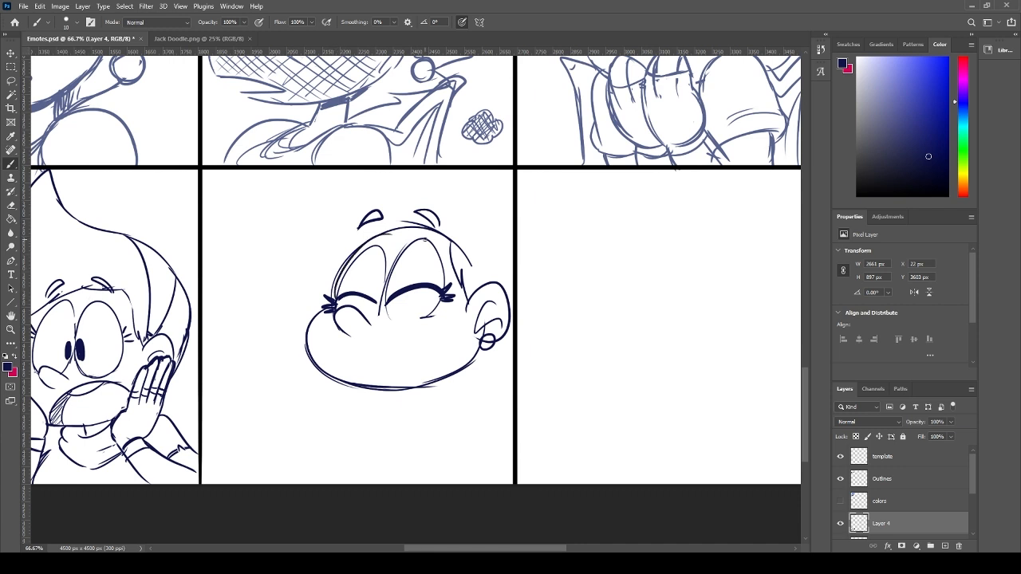
- Redraw the forehead curve from the far eye to below the eyebrows, and erase the old circle line inside it
drag(332, 287, 399, 222)
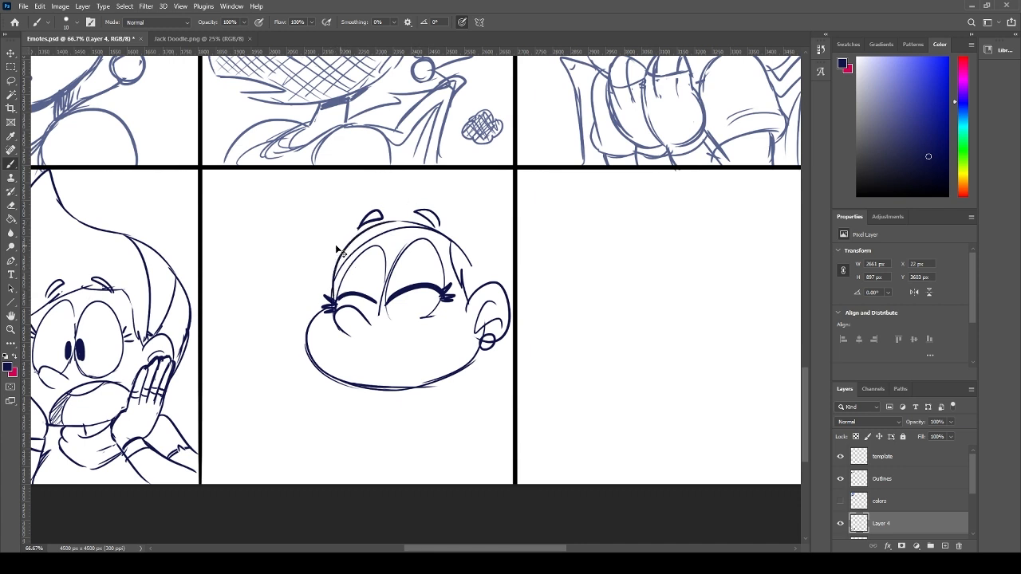
key(ctrl+z)
drag(331, 295, 405, 222)
key(ctrl+z)
drag(336, 296, 402, 224)
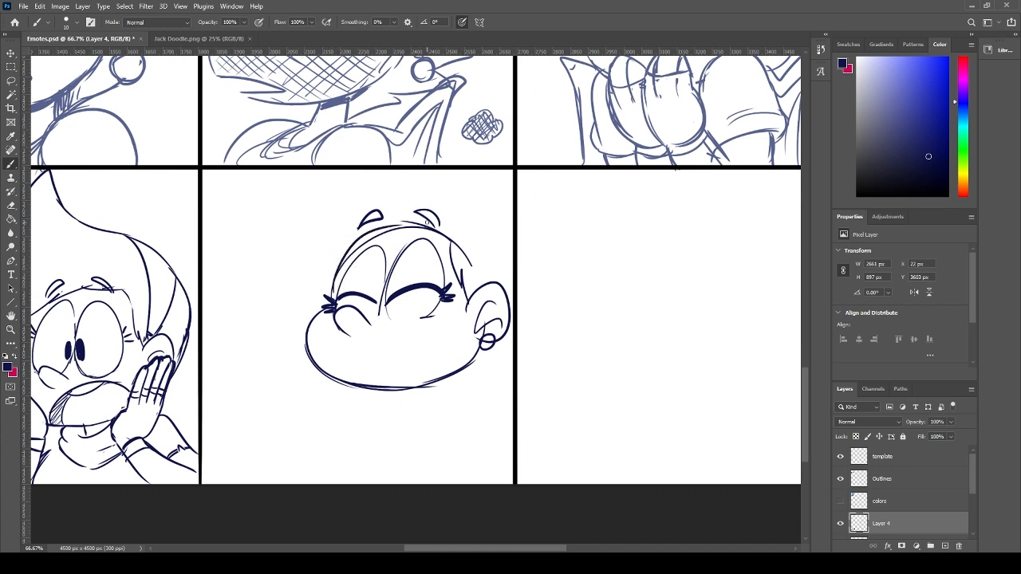
key(e)
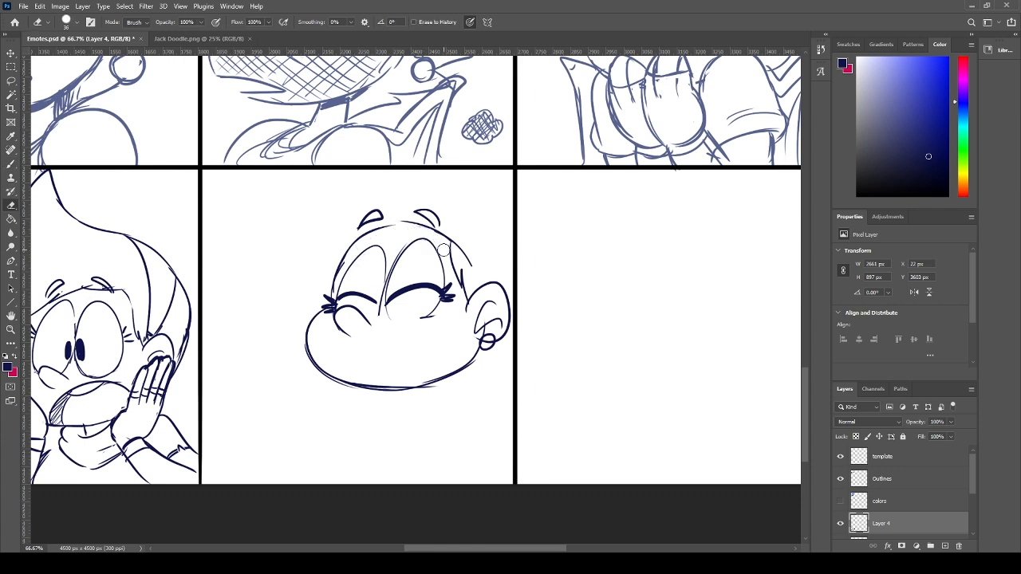
key(b)
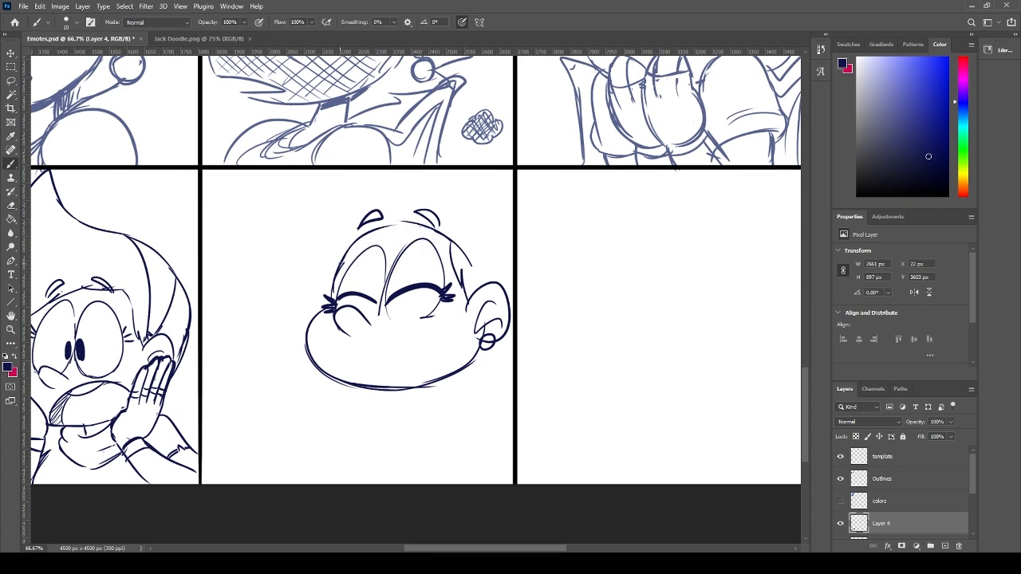
- Draw the hair's sweeping back curve behind the ear, ending in small spikes below the earring
drag(338, 267, 325, 135)
key(ctrl+z)
drag(469, 182, 533, 299)
drag(515, 255, 532, 323)
key(ctrl+z)
mouse_move(539, 272)
mouse_down()
mouse_move(505, 368)
mouse_move(443, 386)
mouse_up()
- Draw the pointed front hair tufts rising above the forehead and curving down to the far side of the face
mouse_move(465, 174)
mouse_down()
mouse_move(426, 110)
mouse_move(366, 163)
mouse_up()
drag(346, 129, 371, 145)
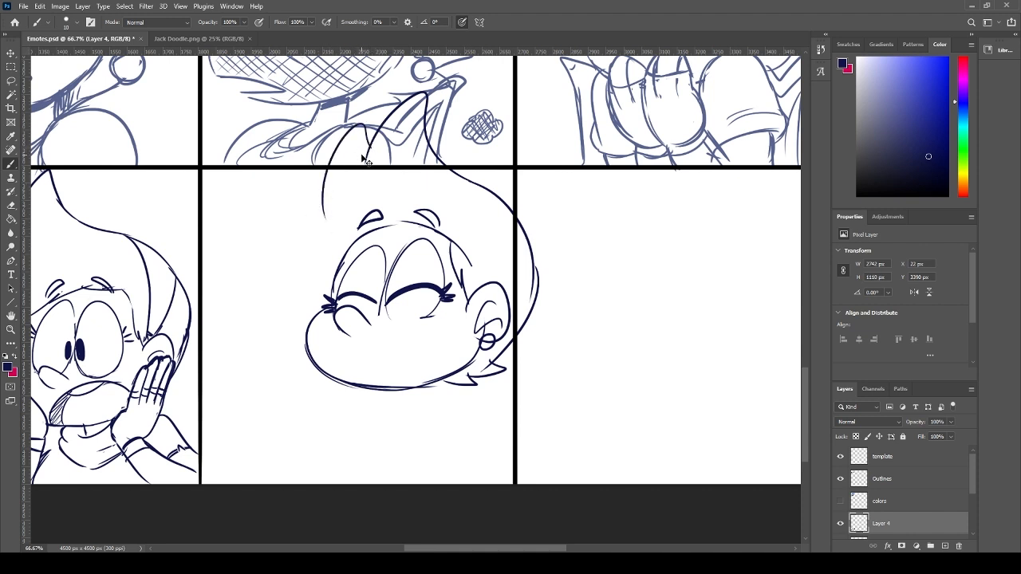
key(ctrl+z)
key(ctrl+z)
mouse_move(458, 177)
mouse_down()
mouse_move(359, 167)
mouse_move(330, 213)
mouse_up()
key(ctrl+z)
mouse_move(359, 163)
mouse_down()
mouse_move(318, 201)
mouse_move(332, 230)
mouse_move(302, 281)
mouse_up()
key(ctrl+z)
drag(314, 192, 334, 274)
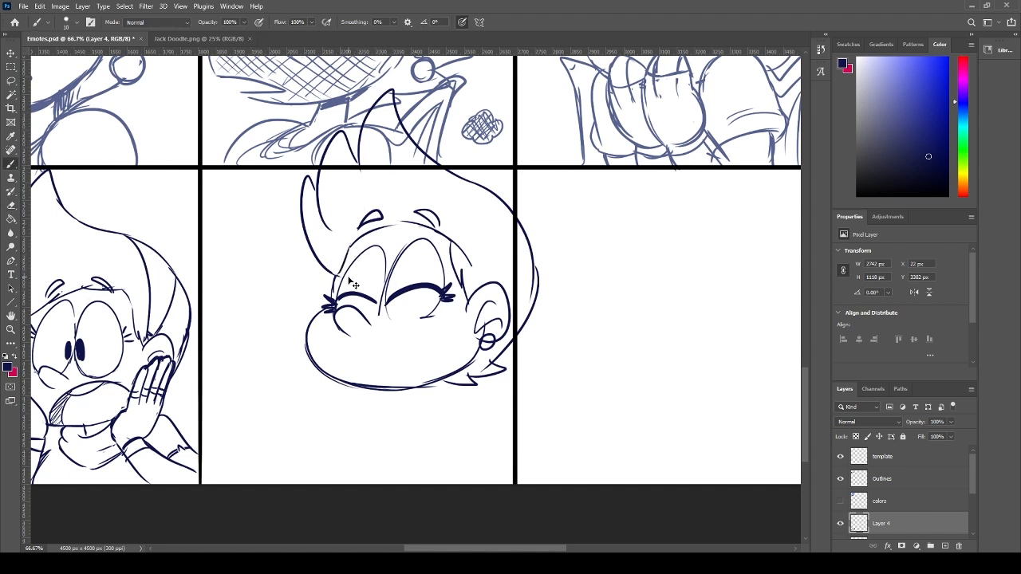
key(ctrl+z)
- Select the upper hair outline with the Lasso, skew it horizontally by 3.44°, and shift it slightly up and to the left
key(l)
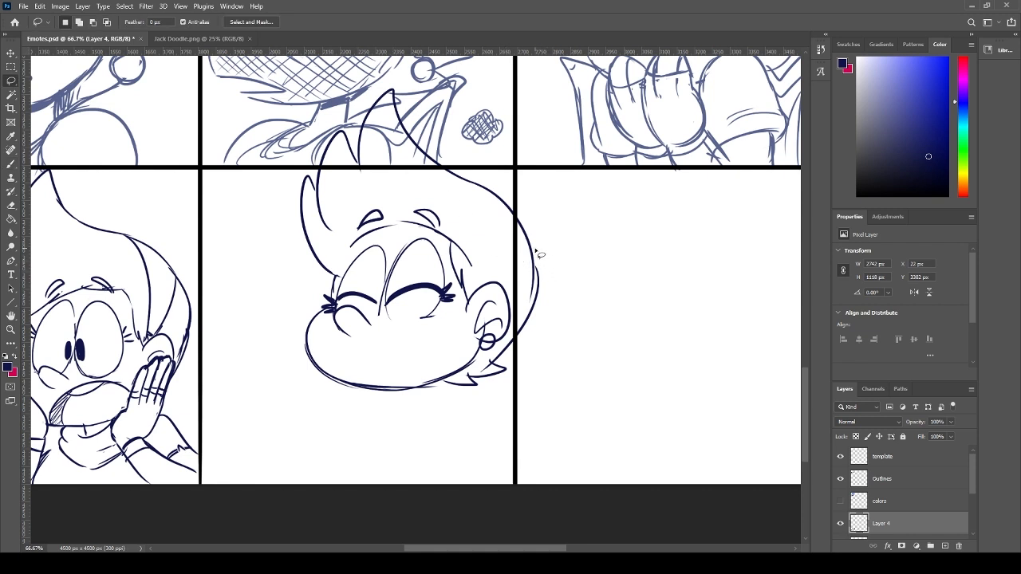
mouse_move(536, 249)
mouse_down()
mouse_move(517, 295)
mouse_move(468, 211)
mouse_move(420, 190)
mouse_move(346, 218)
mouse_move(338, 277)
mouse_move(292, 176)
mouse_move(386, 70)
mouse_move(549, 260)
mouse_up()
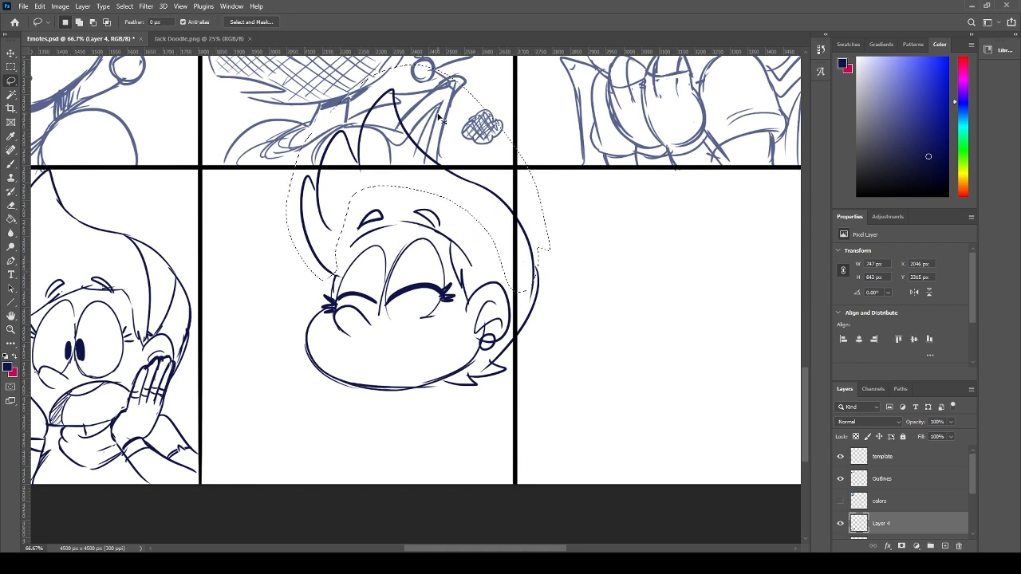
key(ctrl+t)
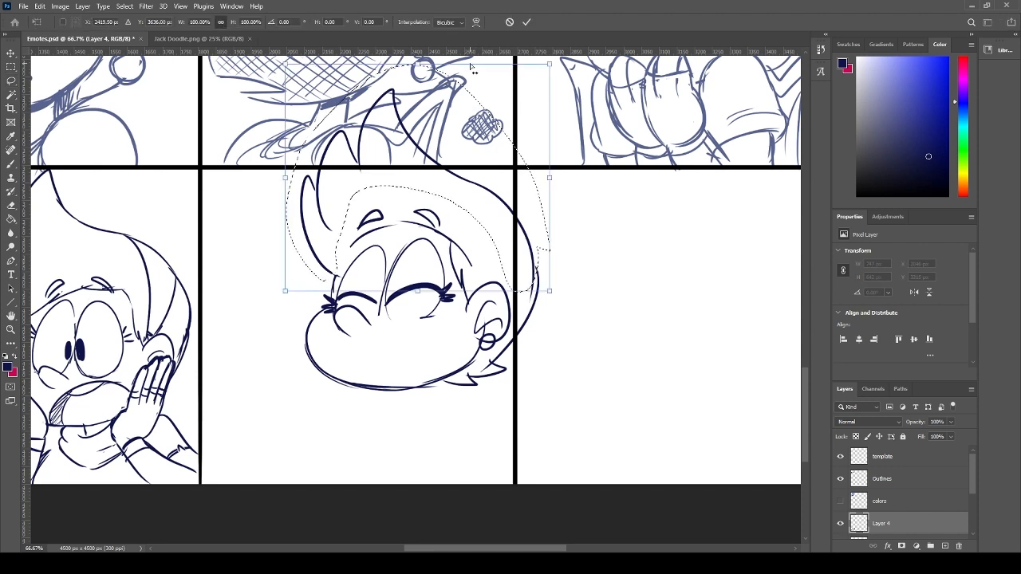
mouse_move(474, 74)
mouse_down()
mouse_move(463, 72)
mouse_move(473, 73)
mouse_up()
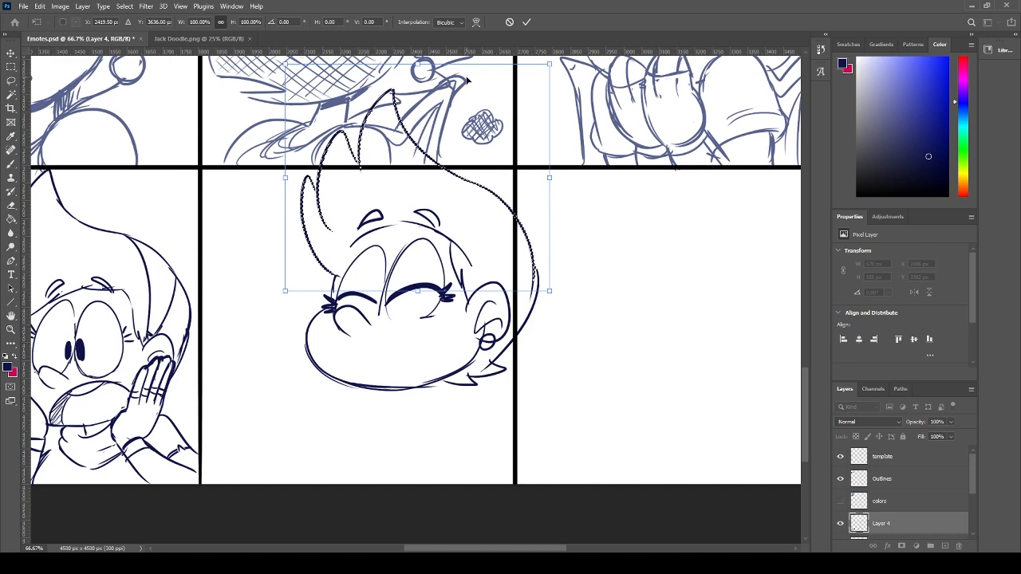
drag(469, 68, 452, 67)
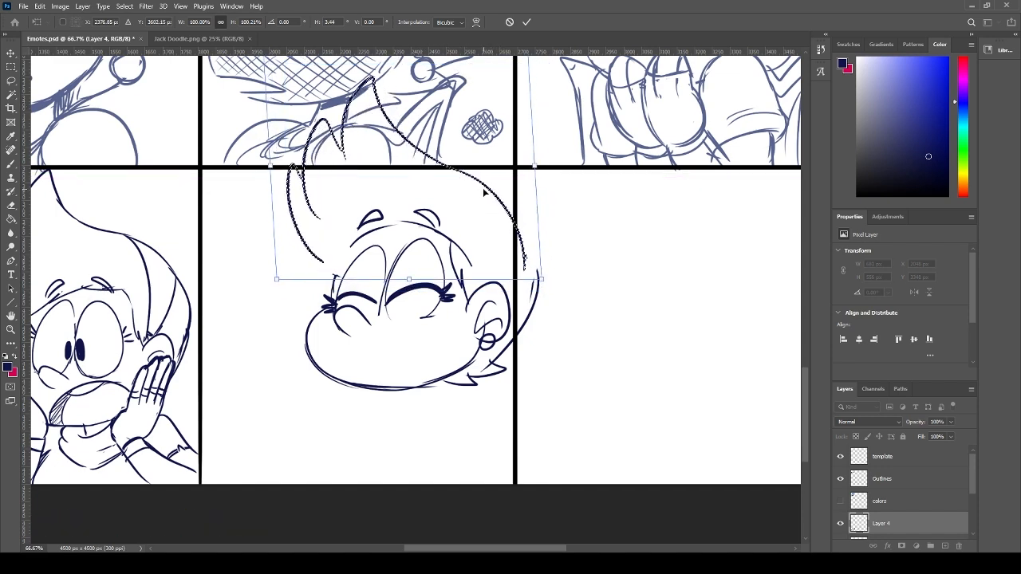
drag(488, 201, 486, 182)
key(Return)
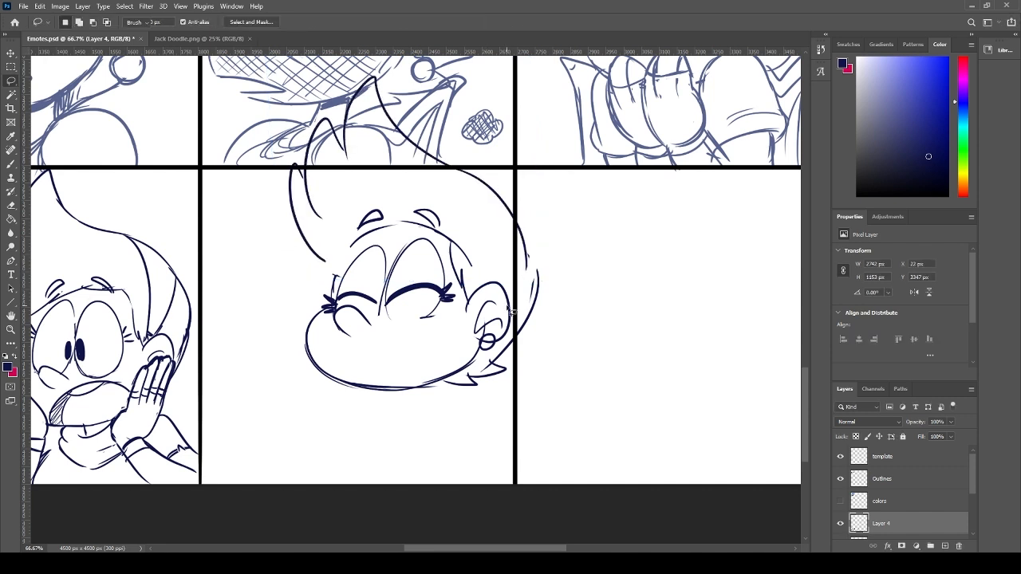
key(e)
mouse_move(533, 291)
mouse_down()
mouse_move(520, 247)
mouse_move(527, 317)
mouse_up()
key(b)
key(ctrl+z)
mouse_move(516, 221)
mouse_down()
mouse_move(533, 275)
mouse_move(522, 323)
mouse_up()
drag(522, 248, 483, 349)
drag(517, 299, 525, 312)
key(ctrl+z)
key(ctrl+z)
key(ctrl+z)
drag(517, 229, 528, 327)
drag(517, 258, 525, 273)
key(ctrl+z)
key(ctrl+z)
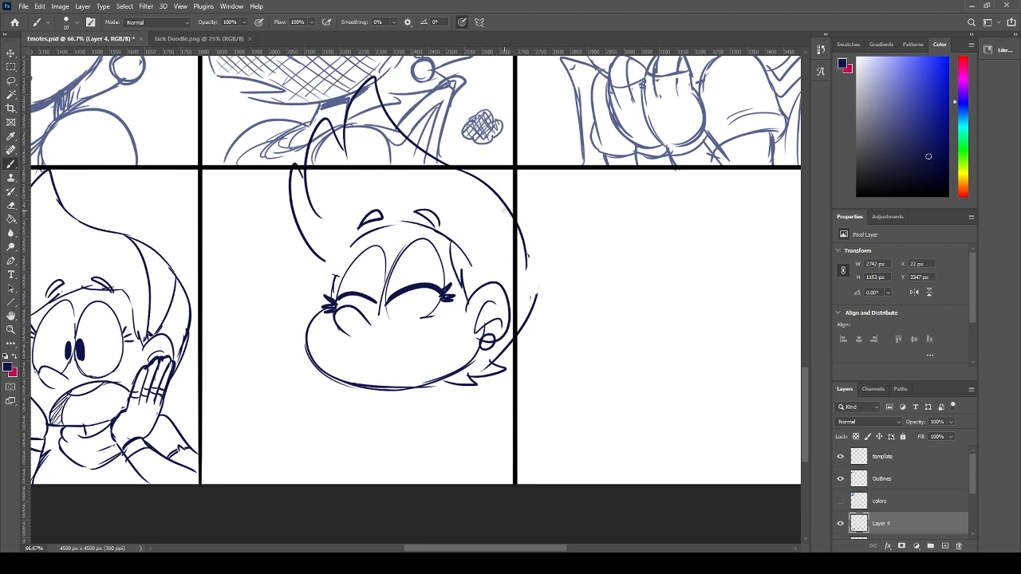
- Redraw the back hair curve down behind the ear, and erase the leftover old line and the front tuft's inner end
mouse_move(482, 182)
mouse_down()
mouse_move(526, 240)
mouse_move(530, 275)
mouse_move(523, 319)
mouse_move(491, 359)
mouse_up()
key(e)
mouse_move(527, 233)
mouse_down()
mouse_move(523, 280)
mouse_move(515, 229)
mouse_up()
key(ctrl+z)
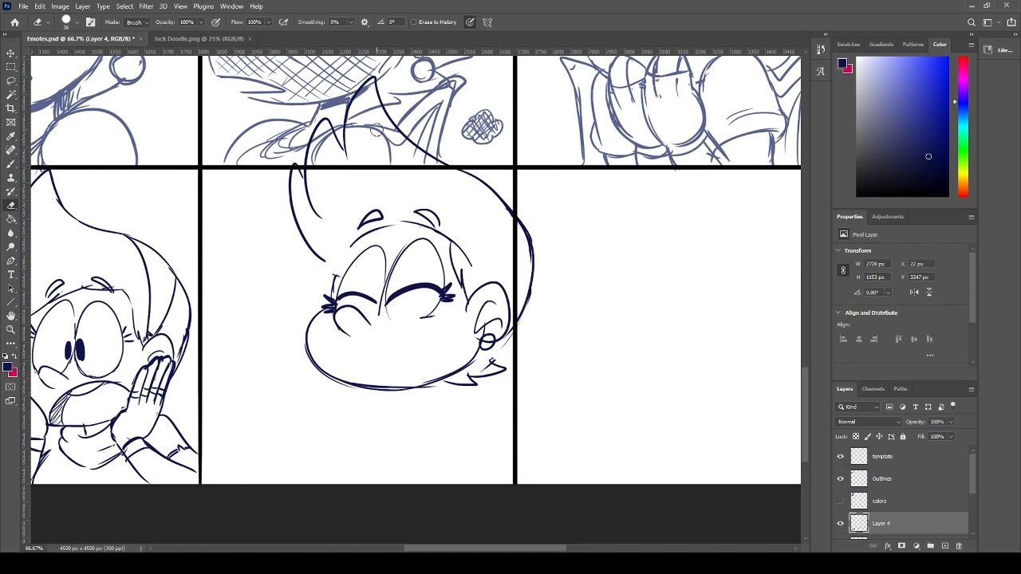
drag(317, 228, 323, 206)
key(b)
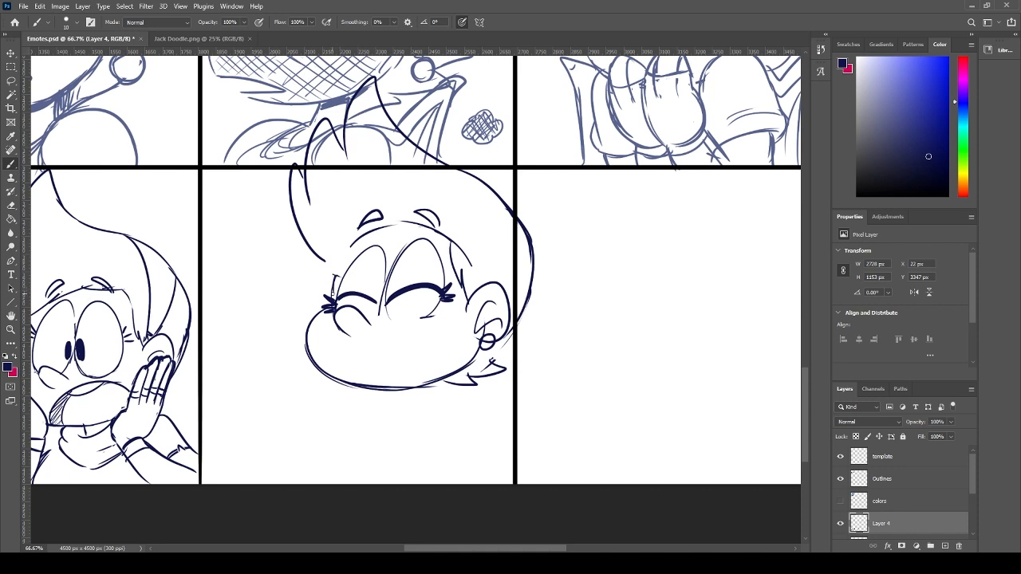
- Extend the front hair line down to the face and draw the curved side-hair strands running down to the ear
drag(334, 280, 320, 251)
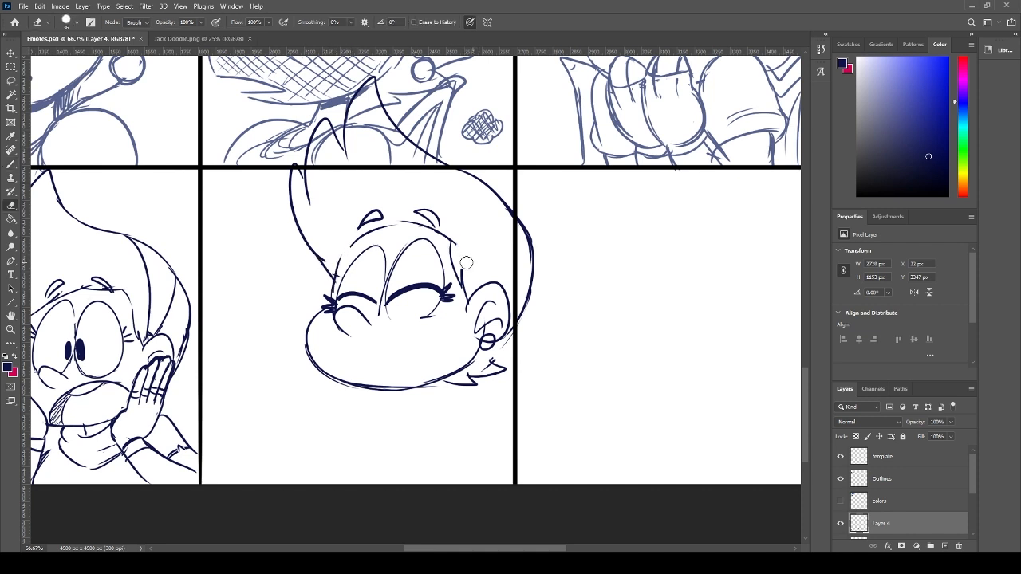
drag(466, 173, 480, 289)
mouse_move(502, 204)
mouse_down()
mouse_move(486, 284)
mouse_move(499, 214)
mouse_up()
key(ctrl+z)
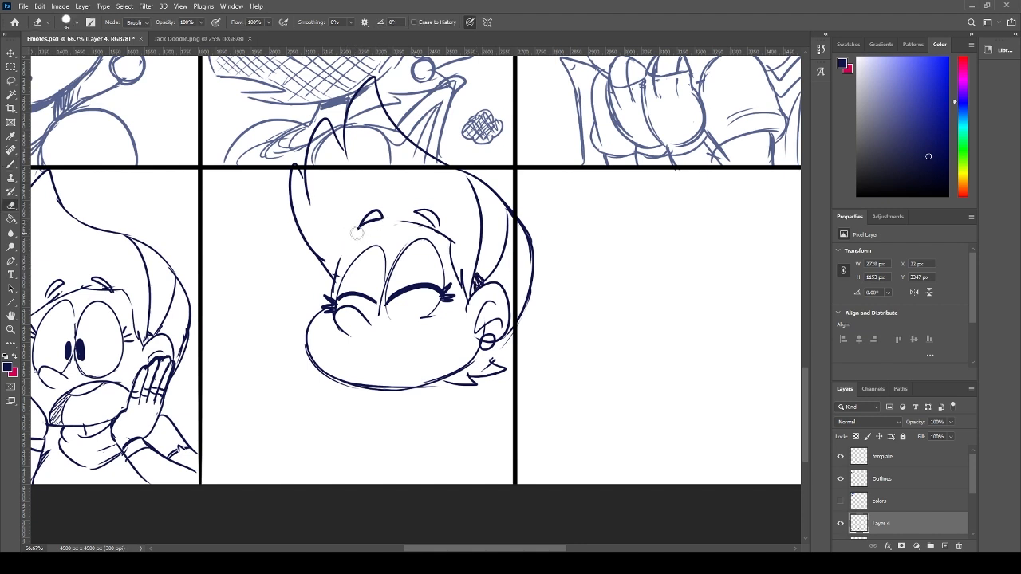
- Replace the forehead line with a straighter hairline rising from the front hair to a peak between the brows
drag(338, 255, 402, 222)
key(ctrl+z)
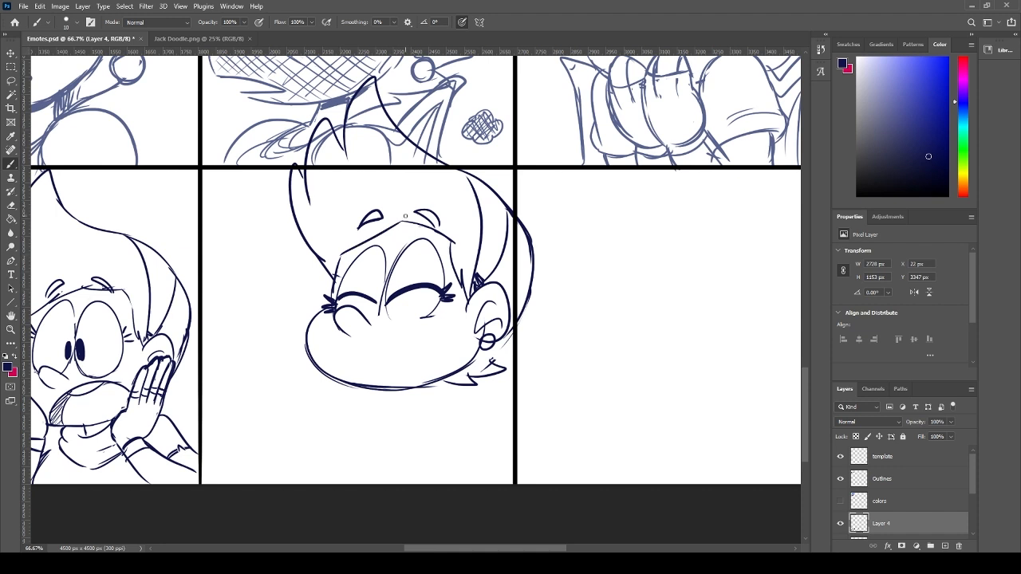
key(ctrl+z)
drag(336, 252, 396, 225)
key(e)
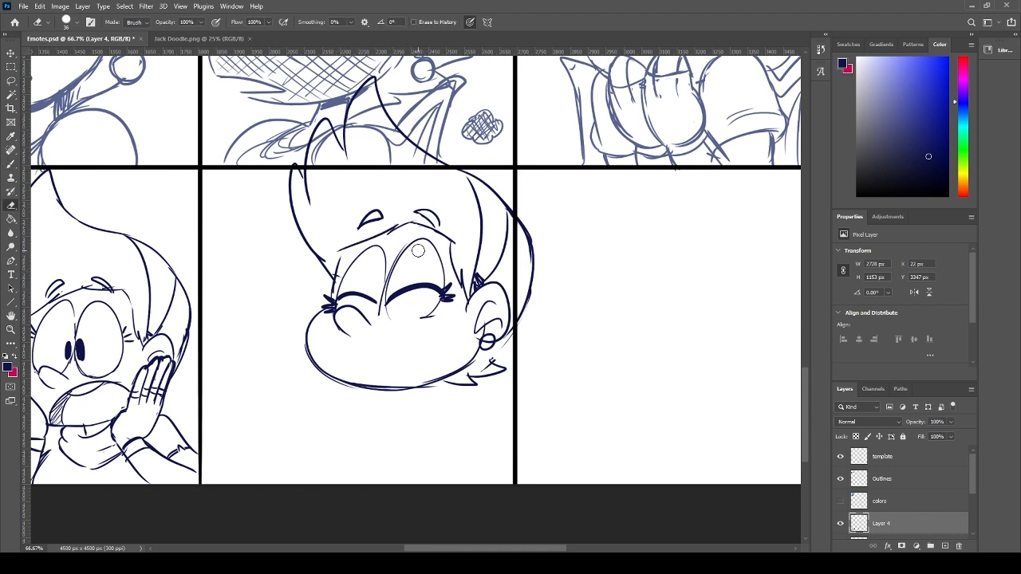
key(b)
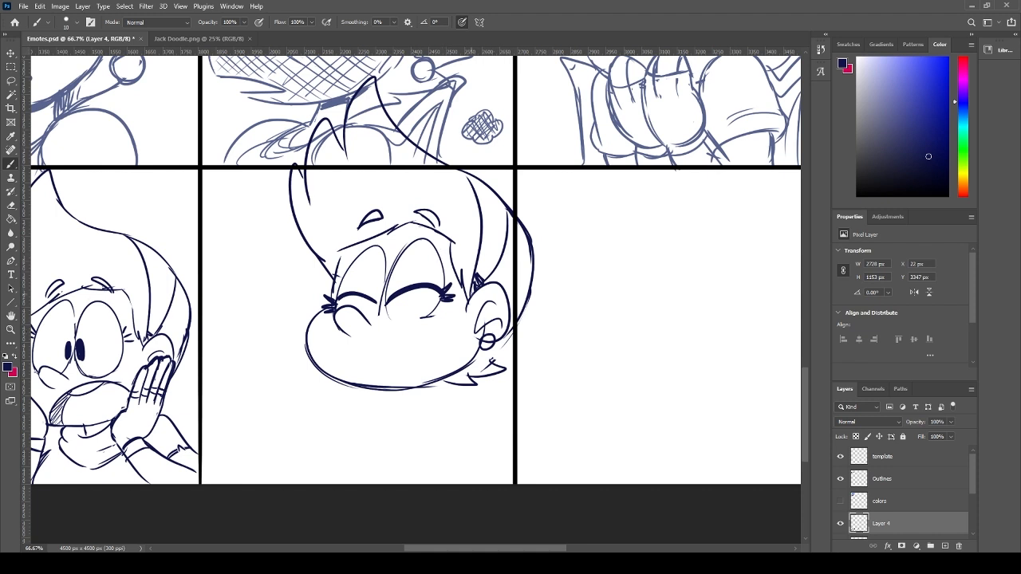
- Erase the earring and inner ear lines, and redraw the ear's inner curve with a round earring on the lobe
key(e)
mouse_move(492, 296)
mouse_down()
mouse_move(472, 348)
mouse_move(491, 319)
mouse_move(478, 349)
mouse_move(508, 321)
mouse_move(494, 345)
mouse_up()
key(b)
key(ctrl+z)
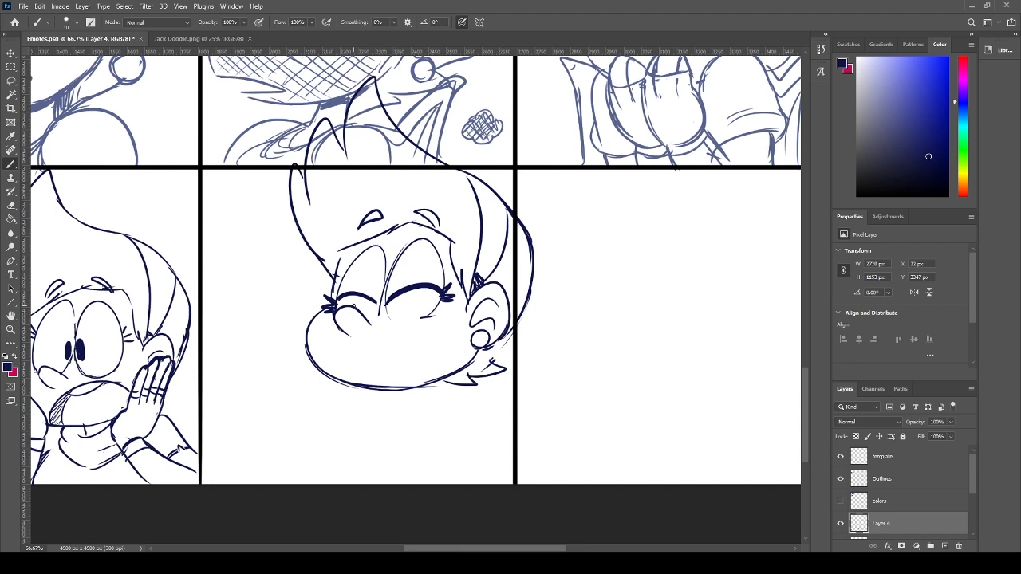
- Select the whole head with the Lasso, skew it vertically by 0.98°, shrink it to about 83%, and move it down inside the third cell
key(l)
mouse_move(269, 200)
mouse_down()
mouse_move(266, 376)
mouse_move(271, 208)
mouse_up()
key(ctrl+t)
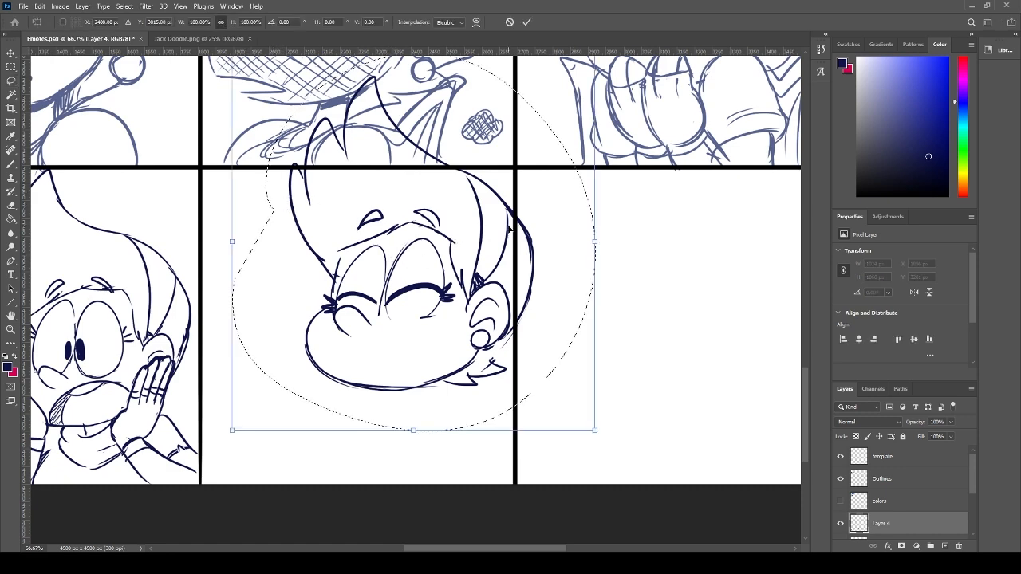
drag(597, 222, 595, 227)
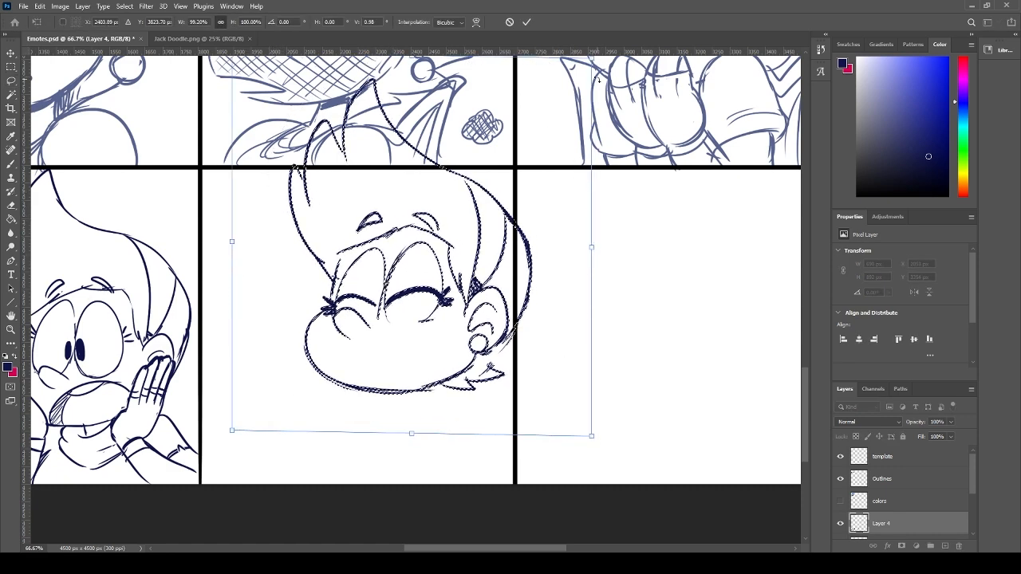
drag(598, 80, 535, 110)
drag(436, 229, 460, 261)
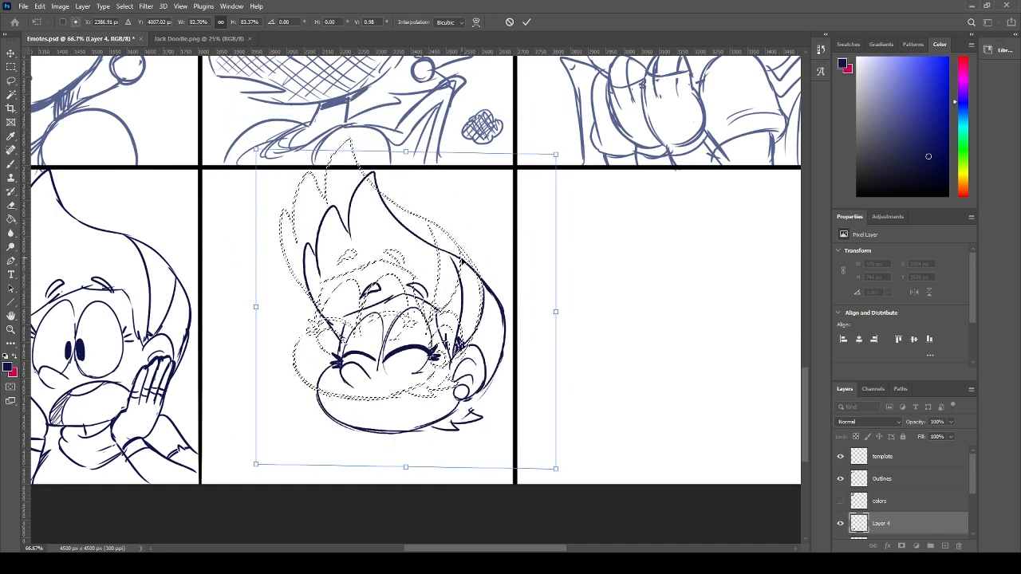
key(Return)
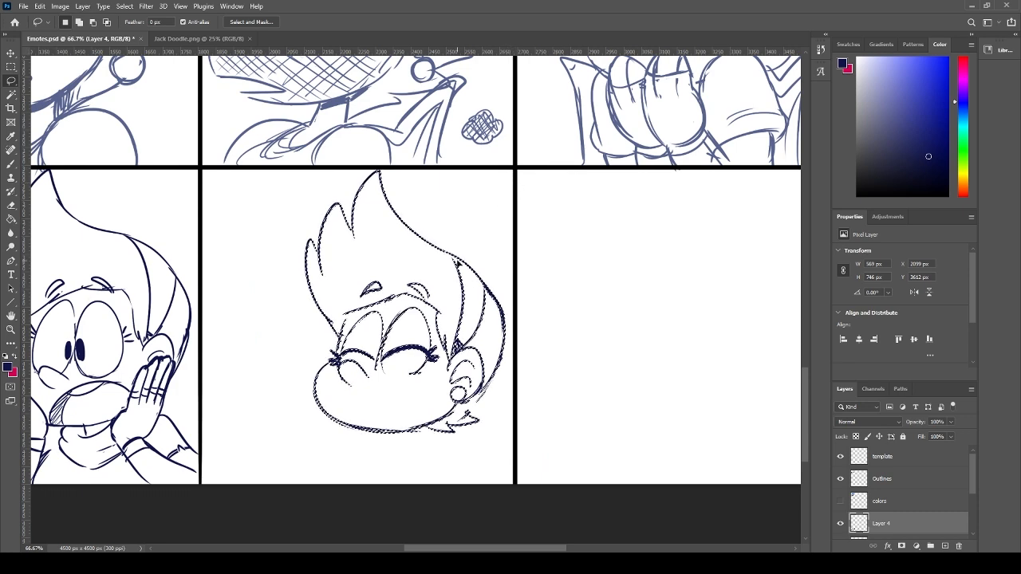
- Enlarge the selected head to 108.52%, rotate it by 0.16°, and shift it up and left within the cell
key(ctrl+t)
drag(503, 171, 522, 149)
drag(469, 262, 458, 241)
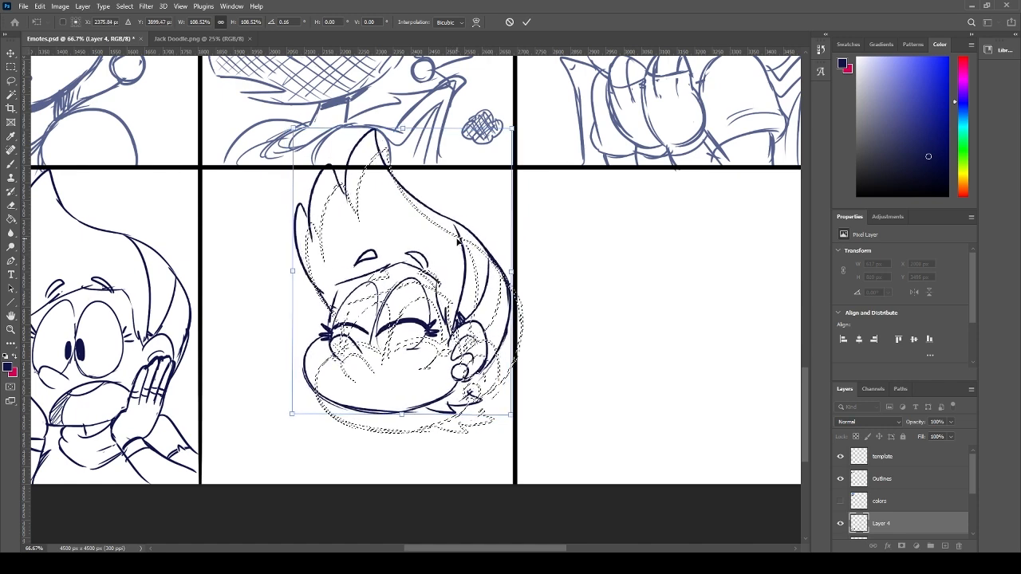
key(Return)
key(ctrl+d)
key(b)
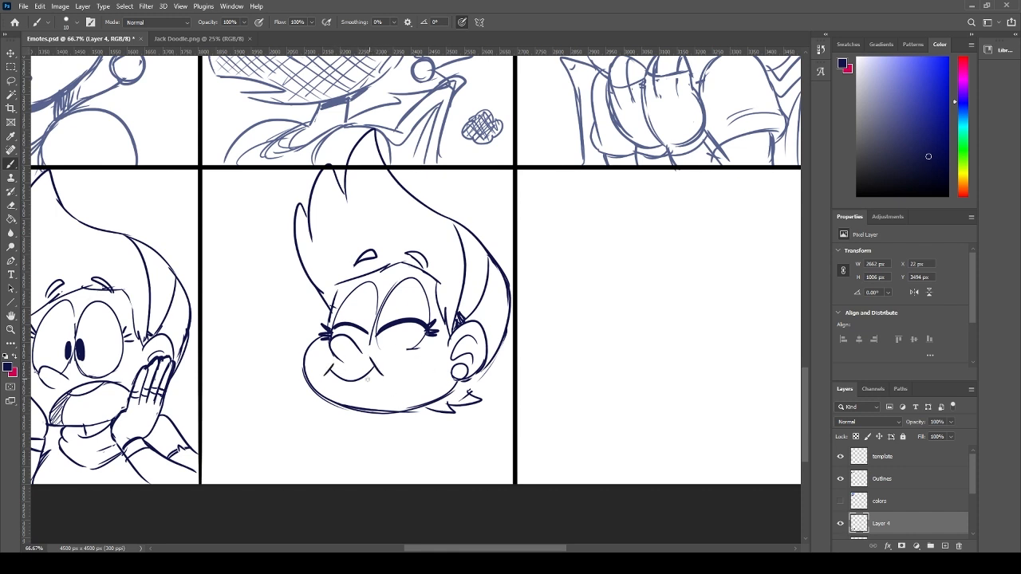
- Replace the curved smile with a wide, gently wavy closed mouth with short creases at both corners
key(ctrl+z)
mouse_move(343, 371)
mouse_down()
mouse_move(394, 365)
mouse_move(409, 382)
mouse_up()
key(ctrl+z)
key(ctrl+z)
key(ctrl+z)
key(e)
key(b)
- Select the mouth with the Lasso and narrow it to 86.91% of its width
key(l)
mouse_move(351, 360)
mouse_down()
mouse_move(321, 383)
mouse_move(413, 377)
mouse_move(405, 363)
mouse_move(407, 382)
mouse_move(393, 381)
mouse_up()
key(ctrl+t)
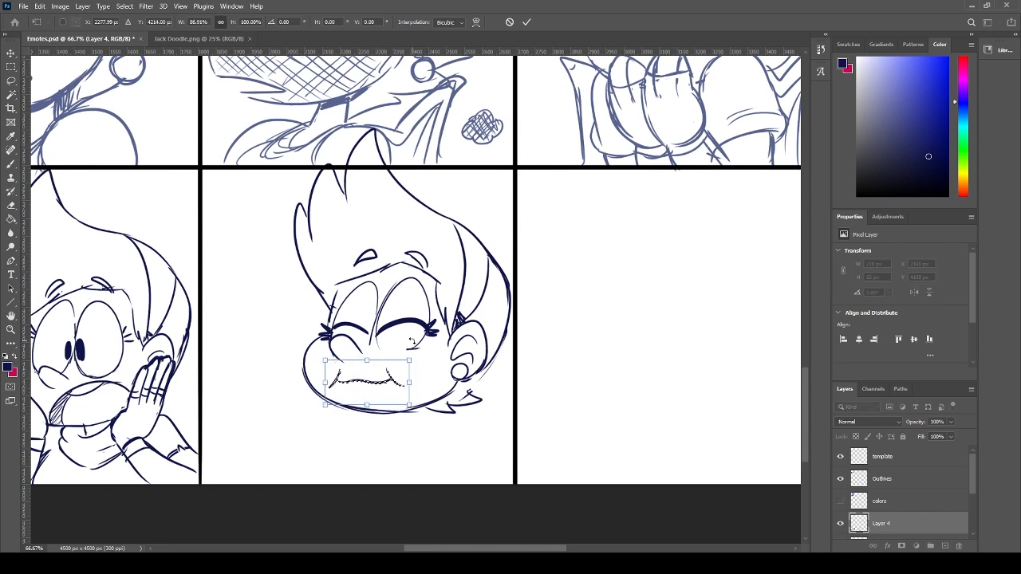
key(Return)
key(ctrl+d)
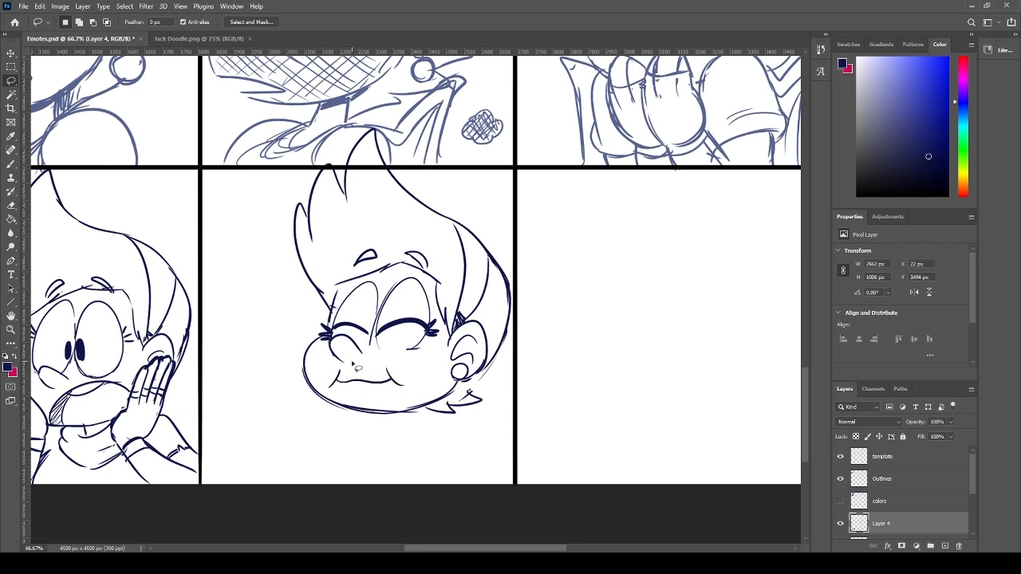
- Draw a bent drinking straw from the mouth down past the chin, erasing and redrawing its lower part
key(b)
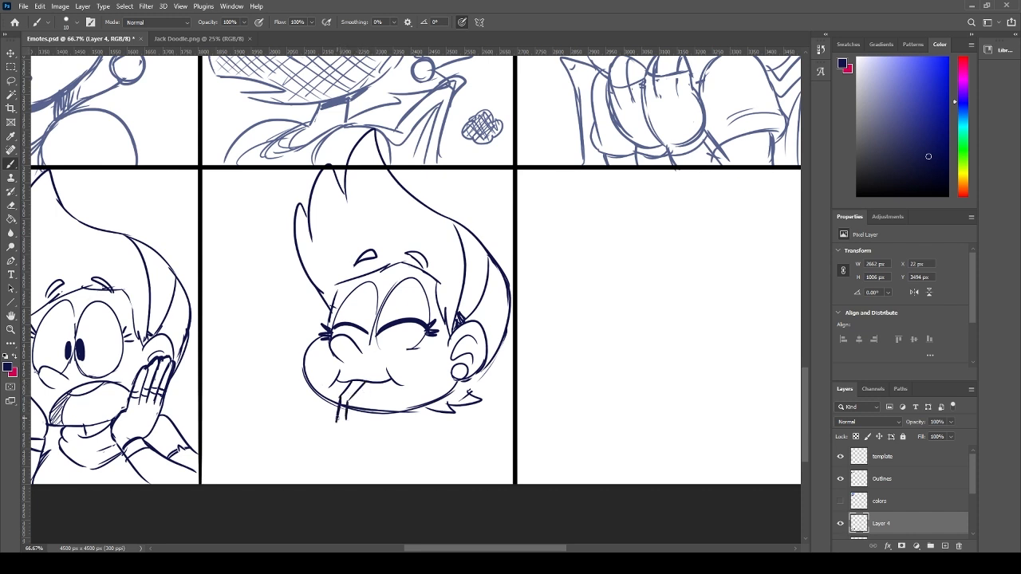
key(e)
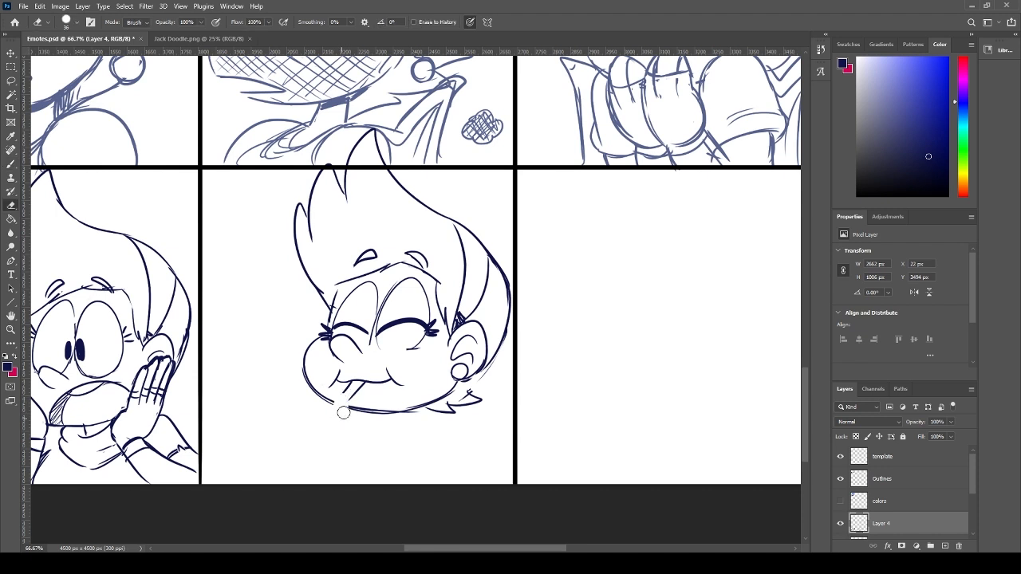
key(b)
mouse_move(348, 419)
mouse_down()
mouse_move(348, 407)
mouse_move(342, 417)
mouse_up()
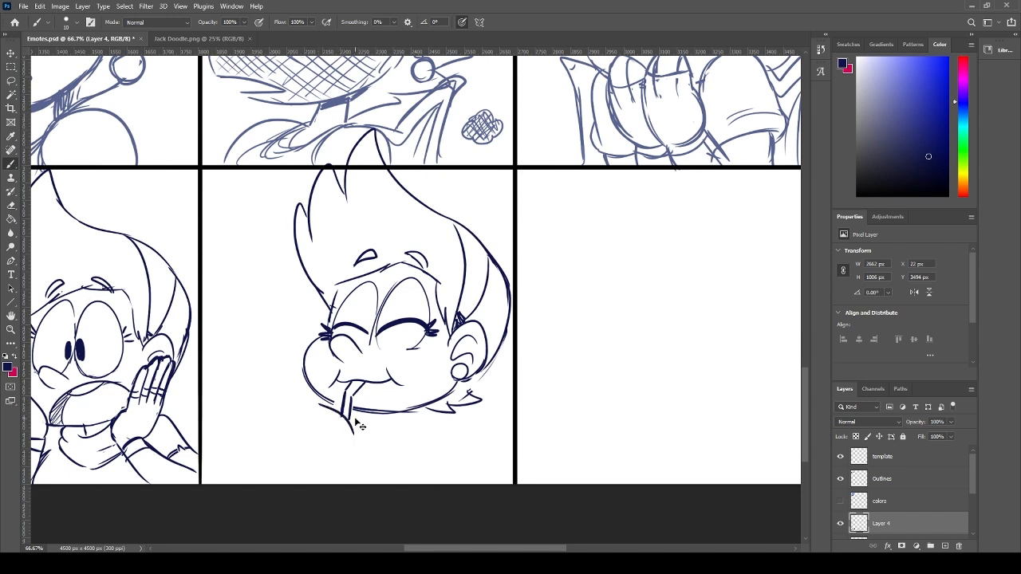
- Sketch a cup below the straw with a domed lid, a thin rounded rim and sides running to the cell's bottom edge
mouse_move(296, 437)
mouse_down()
mouse_move(378, 441)
mouse_move(331, 446)
mouse_move(370, 449)
mouse_move(358, 460)
mouse_up()
key(ctrl+z)
key(ctrl+z)
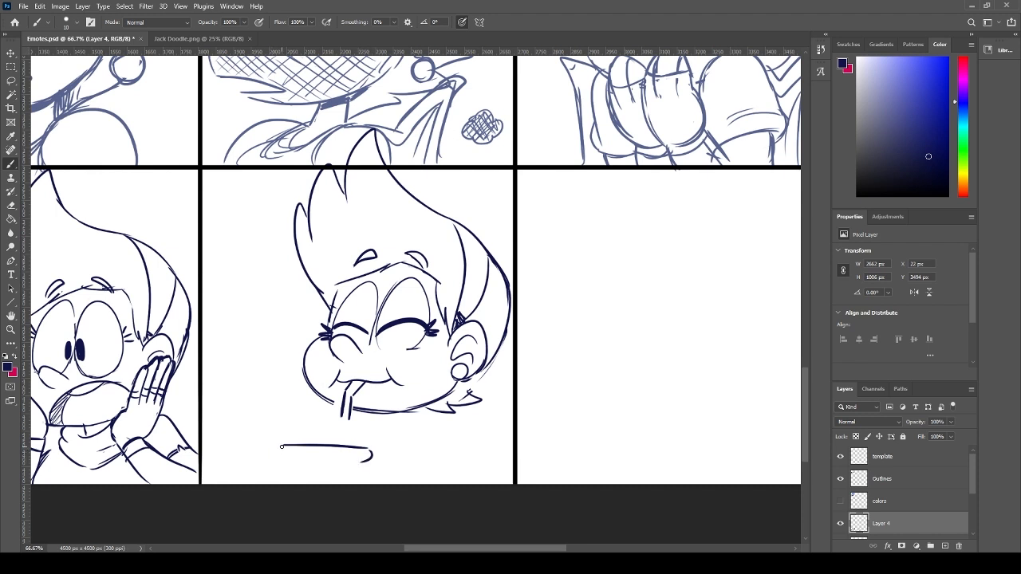
mouse_move(271, 446)
mouse_down()
mouse_move(280, 446)
mouse_move(283, 487)
mouse_up()
drag(361, 462, 357, 487)
key(ctrl+z)
mouse_move(279, 444)
mouse_down()
mouse_move(341, 423)
mouse_move(305, 410)
mouse_move(362, 429)
mouse_move(280, 429)
mouse_move(360, 441)
mouse_up()
key(ctrl+z)
key(ctrl+z)
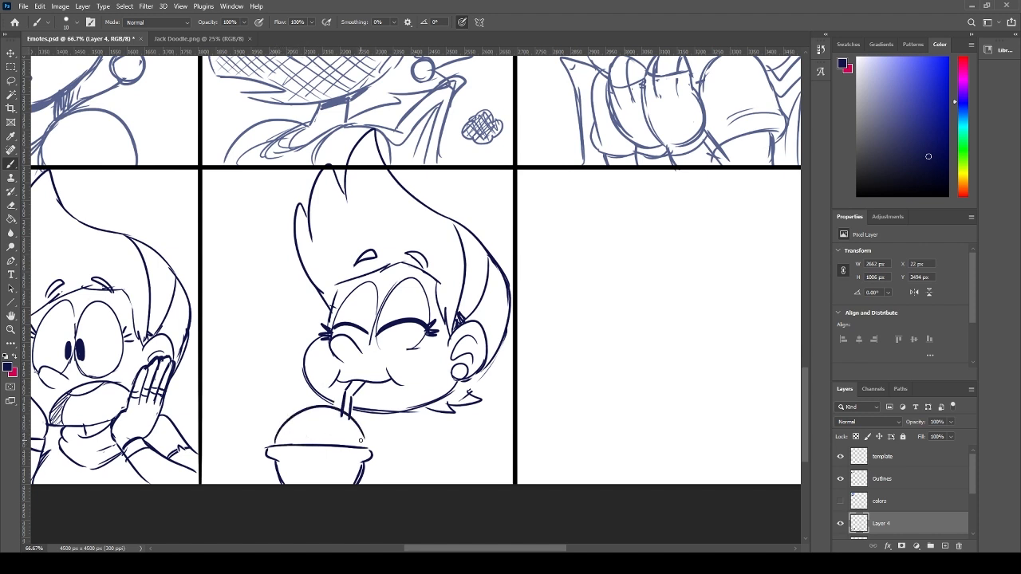
- Erase the cup's rim and sides, and redraw it wider with a ribbed band under the dome and straighter sides
key(e)
mouse_move(360, 478)
mouse_down()
mouse_move(301, 476)
mouse_move(266, 451)
mouse_move(287, 438)
mouse_up()
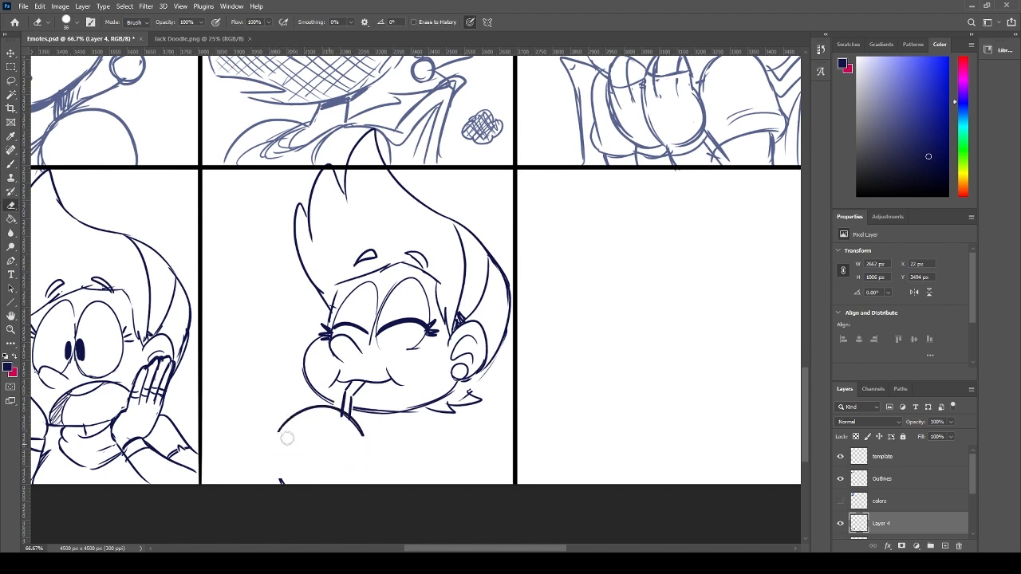
key(b)
key(ctrl+z)
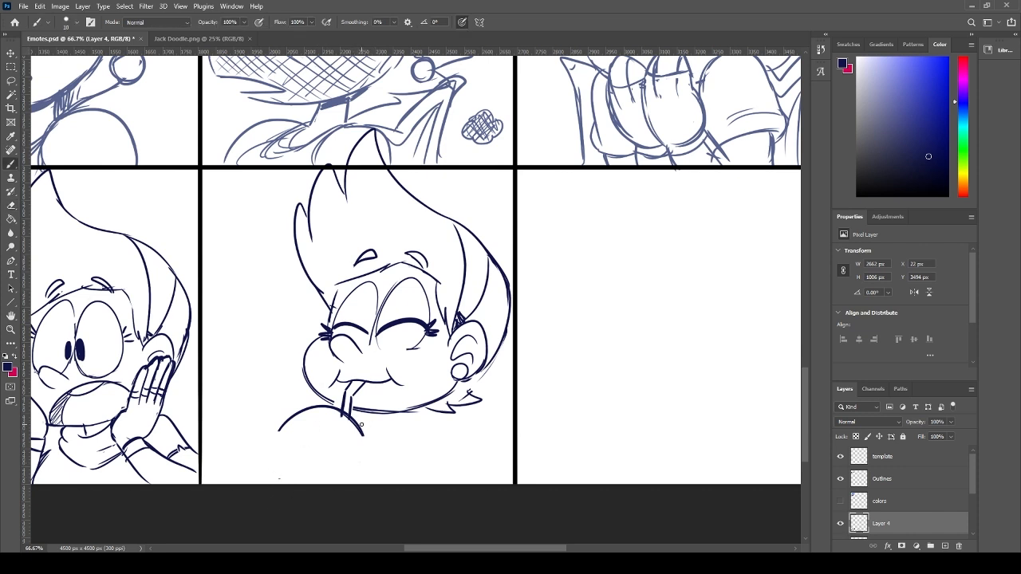
mouse_move(372, 448)
mouse_down()
mouse_move(273, 457)
mouse_move(266, 446)
mouse_move(293, 439)
mouse_move(363, 448)
mouse_up()
mouse_move(272, 444)
mouse_down()
mouse_move(358, 460)
mouse_move(328, 442)
mouse_move(282, 443)
mouse_move(303, 418)
mouse_move(330, 424)
mouse_move(281, 484)
mouse_up()
drag(369, 459, 365, 483)
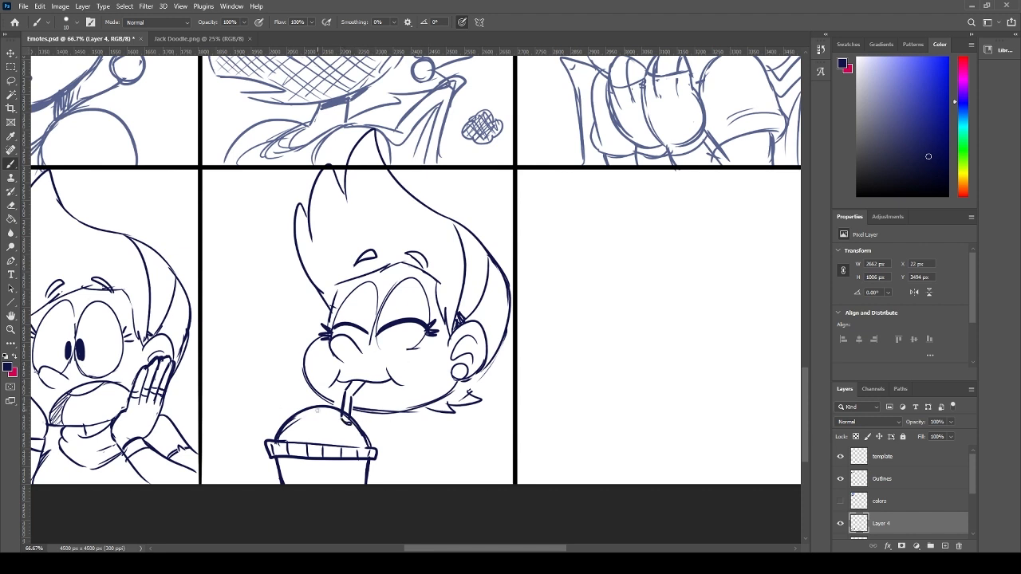
- Continue the straw inside the domed lid and draw rounded hands gripping both sides of the cup
drag(344, 416, 342, 448)
mouse_move(383, 483)
mouse_down()
mouse_move(316, 486)
mouse_move(338, 485)
mouse_up()
key(ctrl+z)
drag(260, 484, 293, 484)
- Erase and redraw the jawline curving from the straw to below the ear, and touch up the nose outline
key(e)
drag(372, 409, 419, 406)
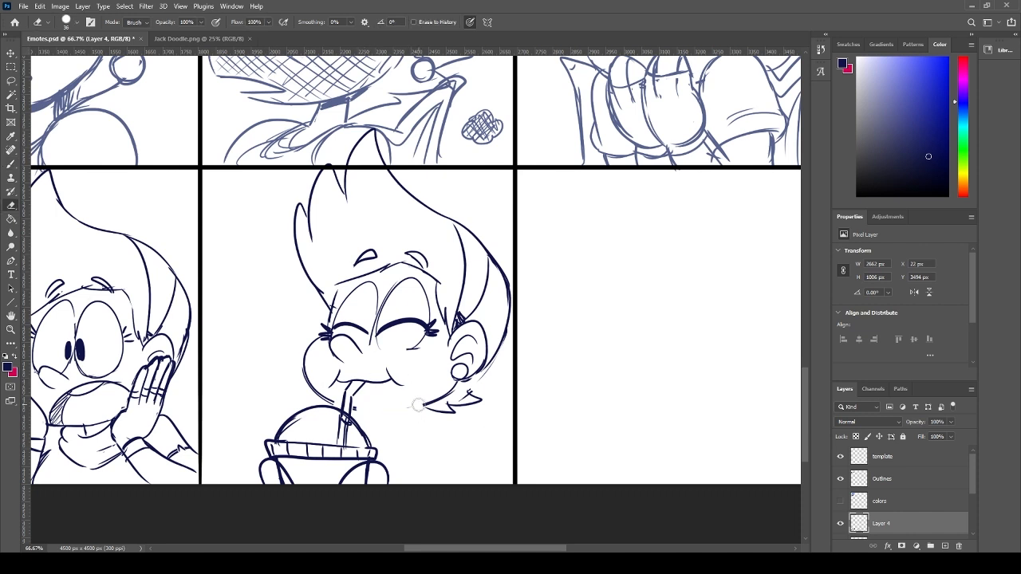
key(b)
drag(351, 409, 456, 399)
key(ctrl+z)
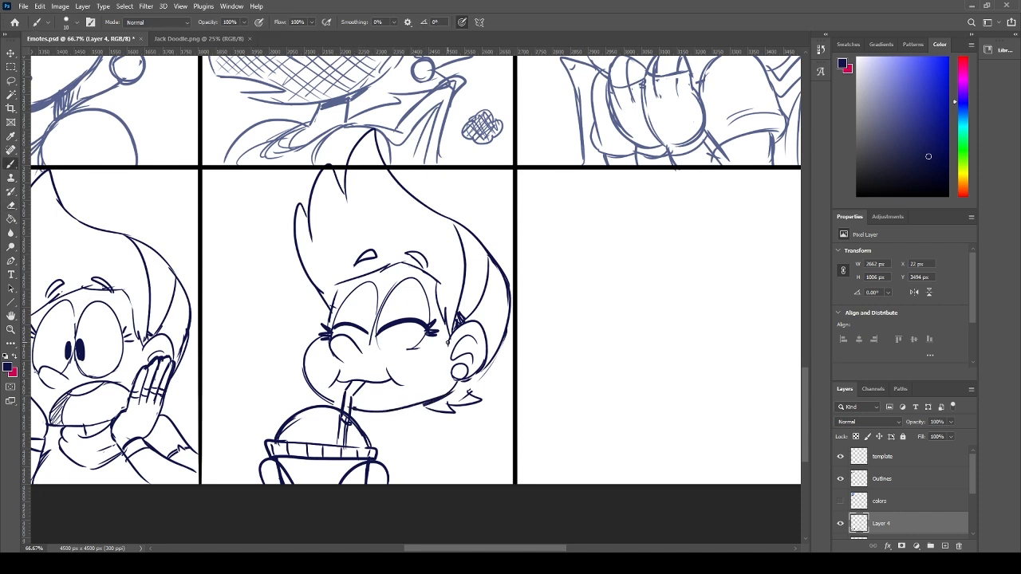
key(ctrl+z)
drag(358, 411, 452, 394)
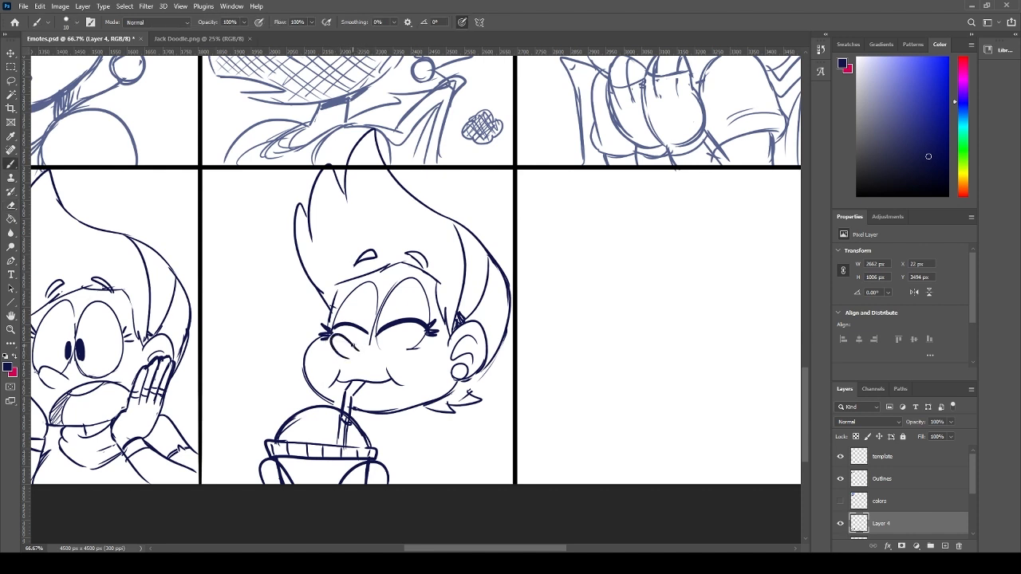
key(e)
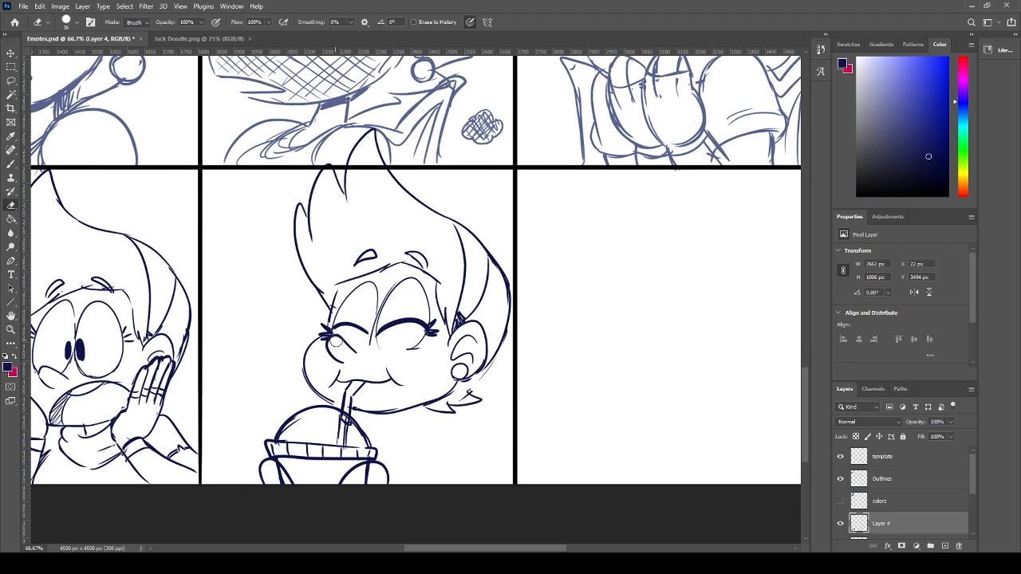
key(b)
- Select both eyes with the Lasso, skew them horizontally by 5.29°, and enlarge them to 103.25% width and 104.33% height
key(l)
mouse_move(389, 352)
mouse_down()
mouse_move(365, 356)
mouse_move(320, 327)
mouse_move(385, 279)
mouse_move(437, 281)
mouse_move(392, 360)
mouse_up()
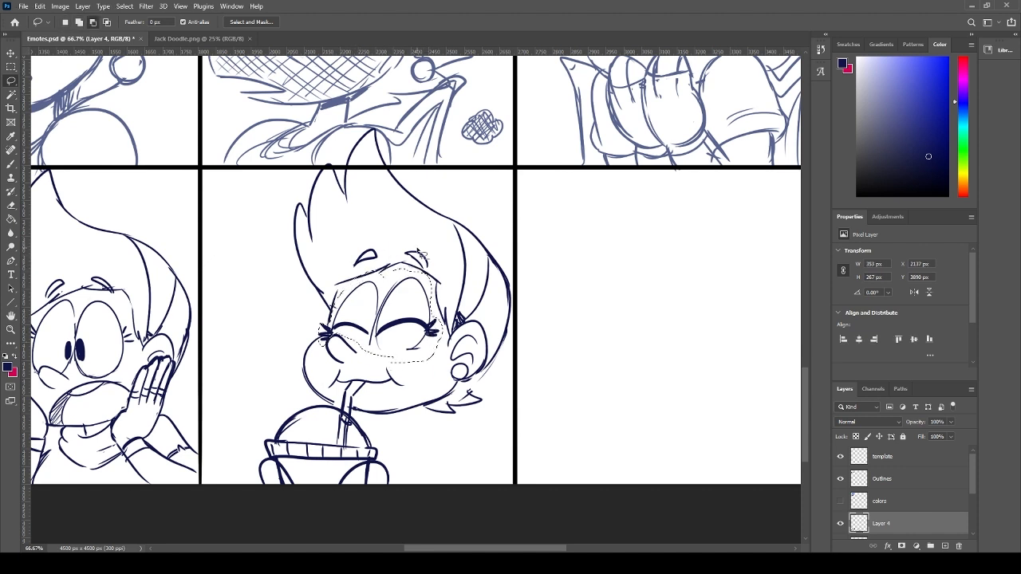
drag(434, 267, 431, 281)
key(ctrl+t)
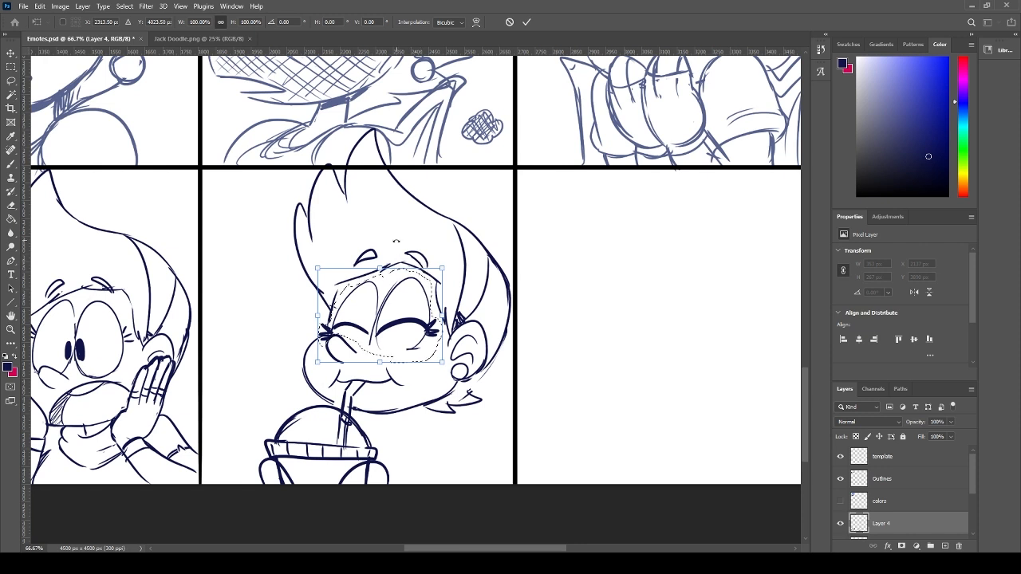
drag(415, 269, 437, 263)
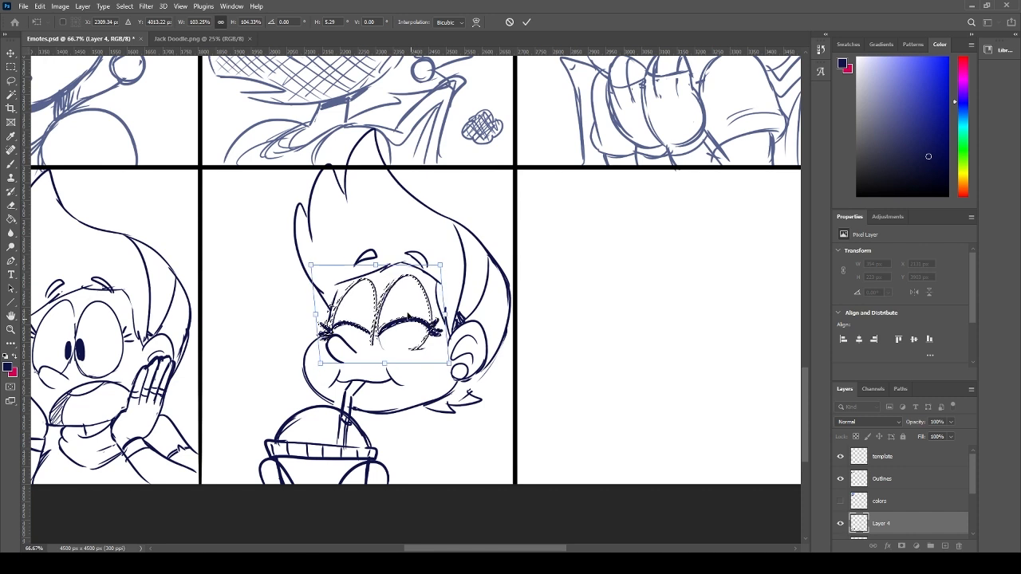
key(Return)
key(ctrl+d)
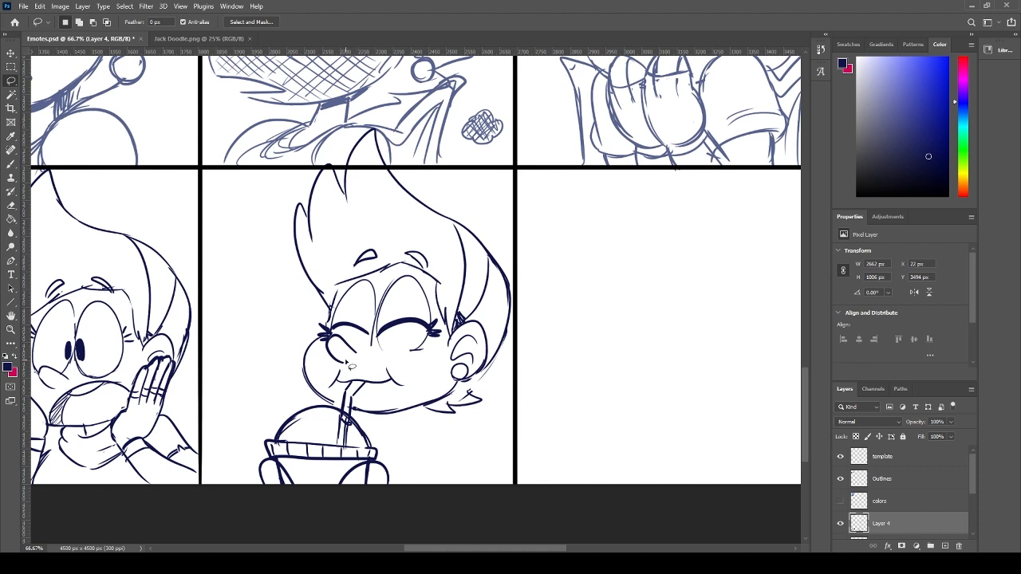
- Erase the nose outline and redraw it as a smaller rounded nose beneath the far eye
key(e)
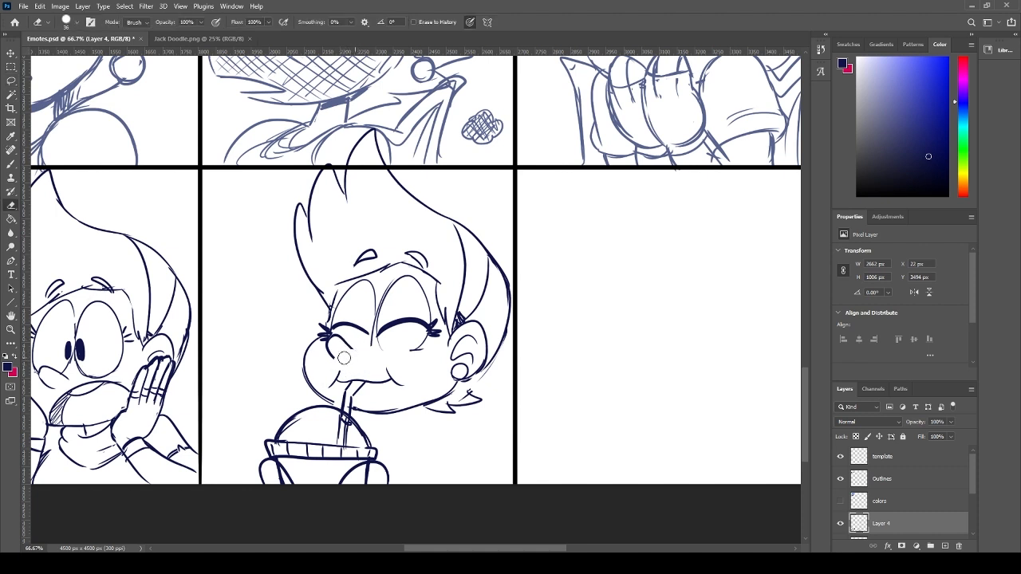
key(b)
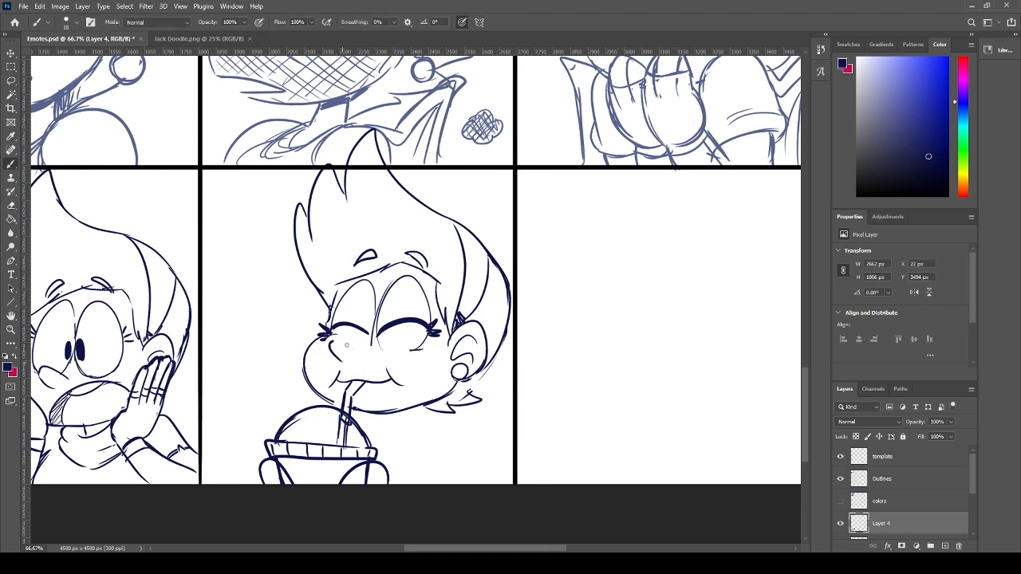
key(ctrl+z)
drag(337, 336, 342, 350)
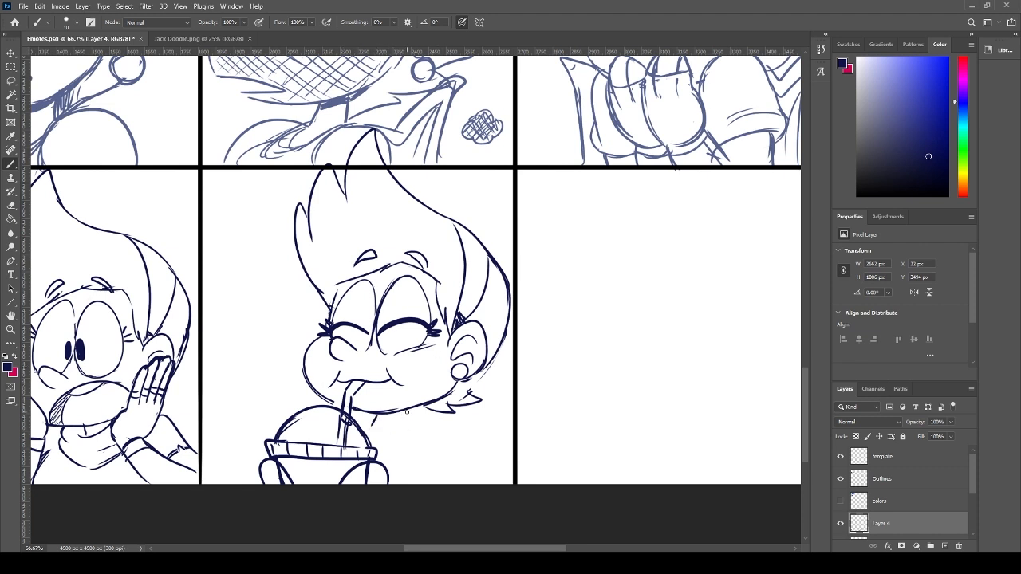
- Draw the neckerchief under the chin with folds, a knot at the back and a pointed tail
drag(371, 431, 409, 416)
key(ctrl+z)
mouse_move(375, 451)
mouse_down()
mouse_move(437, 433)
mouse_move(434, 411)
mouse_move(446, 431)
mouse_move(496, 424)
mouse_move(450, 439)
mouse_up()
drag(466, 427, 445, 423)
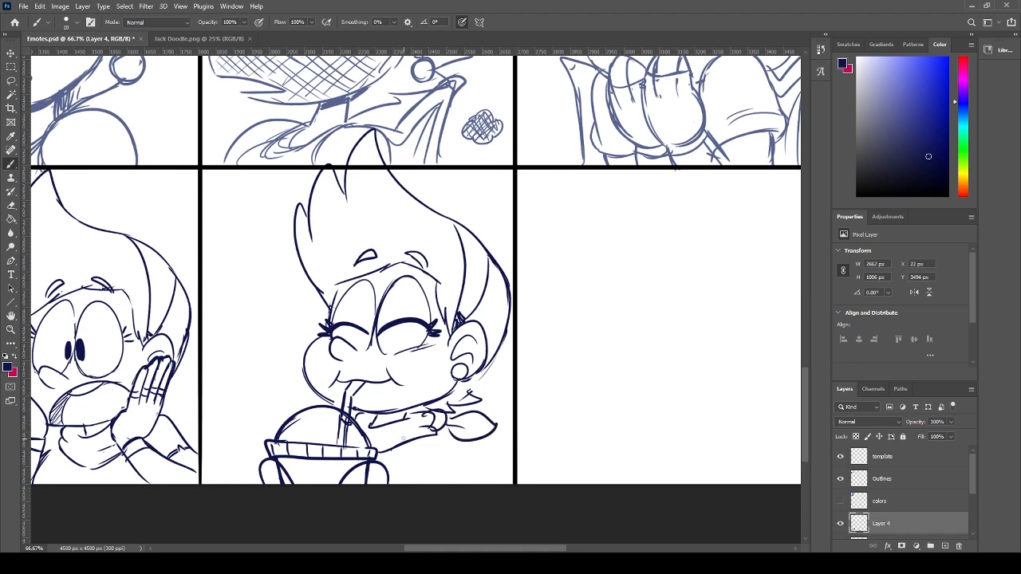
drag(391, 458, 407, 444)
- Draw the body's back line from the neckerchief to the cell's bottom edge, and erase the hair spikes overlapping the knot
drag(440, 428, 437, 471)
key(ctrl+z)
key(ctrl+z)
mouse_move(417, 428)
mouse_down()
mouse_move(434, 437)
mouse_move(454, 483)
mouse_up()
key(e)
mouse_move(483, 403)
mouse_down()
mouse_move(460, 400)
mouse_move(438, 415)
mouse_up()
- Redraw the third cell's mouth line from the straw and add a puffed cheek curve at its corner
key(b)
mouse_move(336, 390)
mouse_down()
mouse_move(343, 375)
mouse_move(389, 368)
mouse_move(354, 388)
mouse_move(388, 377)
mouse_move(397, 396)
mouse_up()
key(ctrl+z)
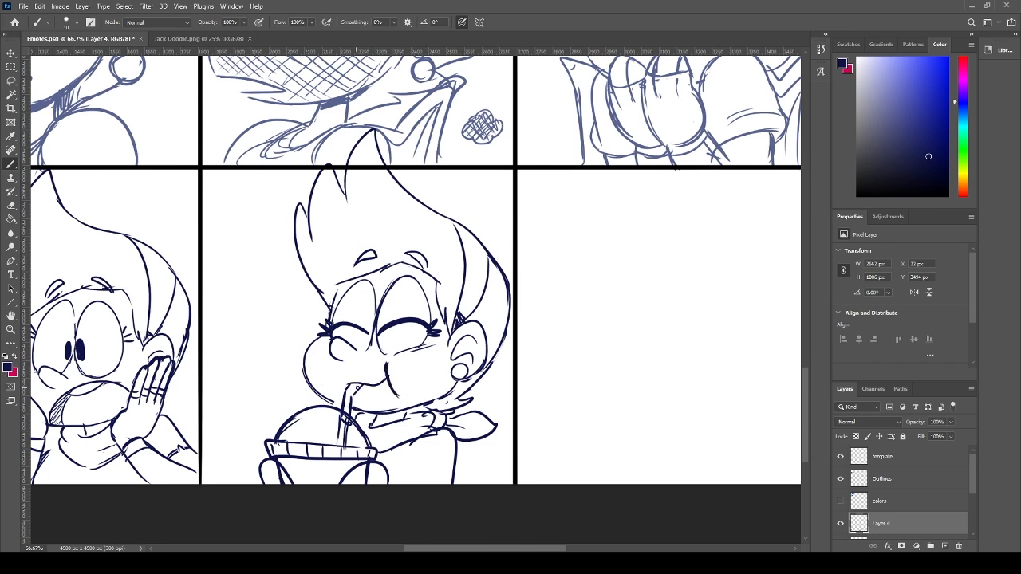
drag(387, 362, 393, 396)
key(ctrl+z)
key(ctrl+z)
key(ctrl+z)
- Draw a slightly tilted heart outline in the empty space in front of the sipping character's hair
mouse_move(243, 296)
mouse_down()
mouse_move(217, 268)
mouse_move(269, 256)
mouse_move(250, 296)
mouse_move(229, 275)
mouse_move(265, 273)
mouse_up()
key(ctrl+z)
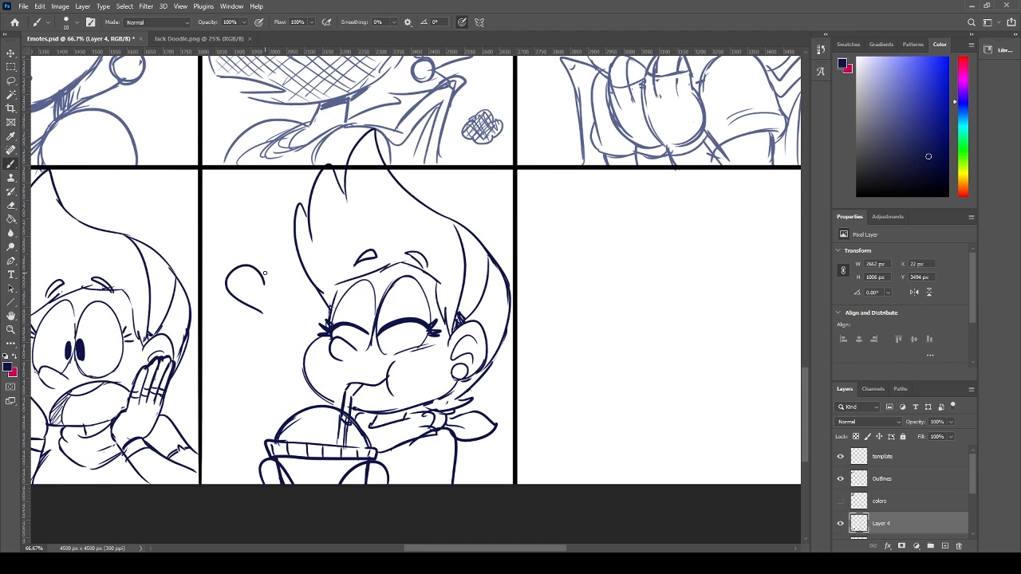
key(ctrl+z)
mouse_move(262, 314)
mouse_down()
mouse_move(221, 288)
mouse_move(252, 284)
mouse_up()
key(ctrl+z)
key(ctrl+z)
mouse_move(261, 320)
mouse_down()
mouse_move(222, 288)
mouse_move(252, 276)
mouse_move(270, 319)
mouse_up()
key(ctrl+z)
mouse_move(250, 275)
mouse_down()
mouse_move(270, 323)
mouse_move(276, 281)
mouse_move(249, 279)
mouse_move(271, 325)
mouse_up()
key(ctrl+z)
key(ctrl+z)
drag(262, 321, 271, 326)
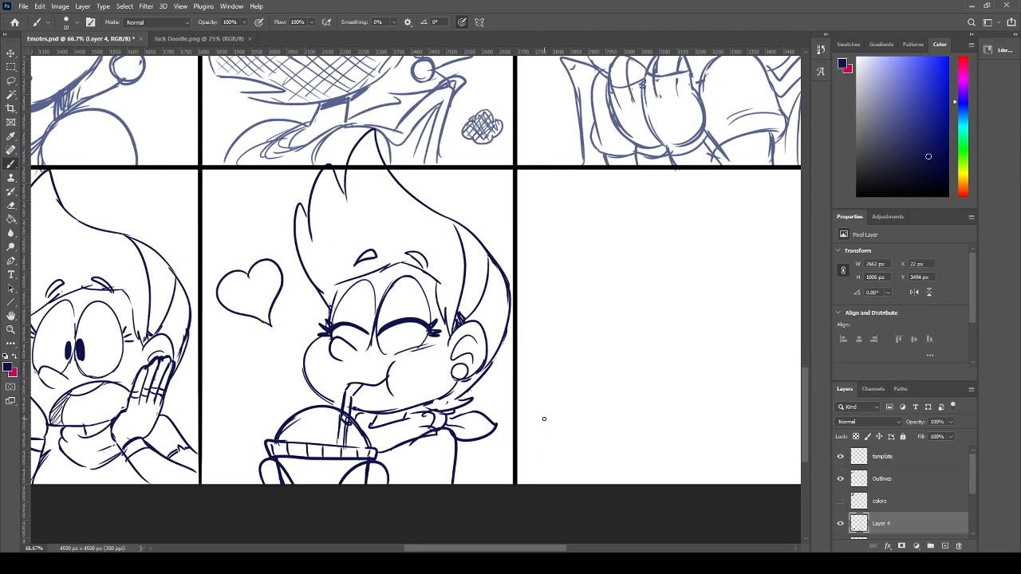
- Draw the arm line beside the cup, erase the cup outline overlapping the hands, and add finger lines to both hands
drag(407, 458, 395, 480)
key(e)
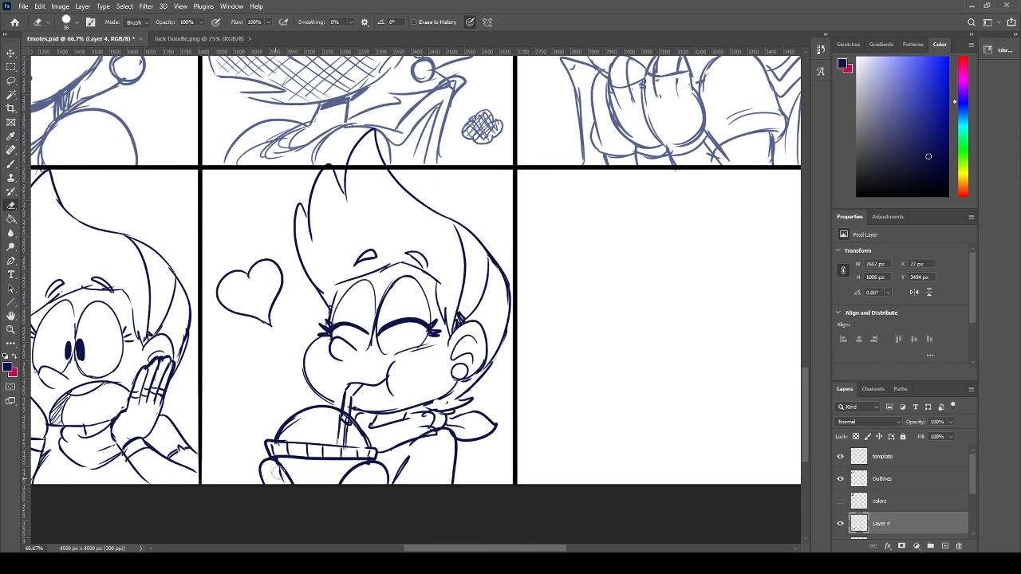
key(b)
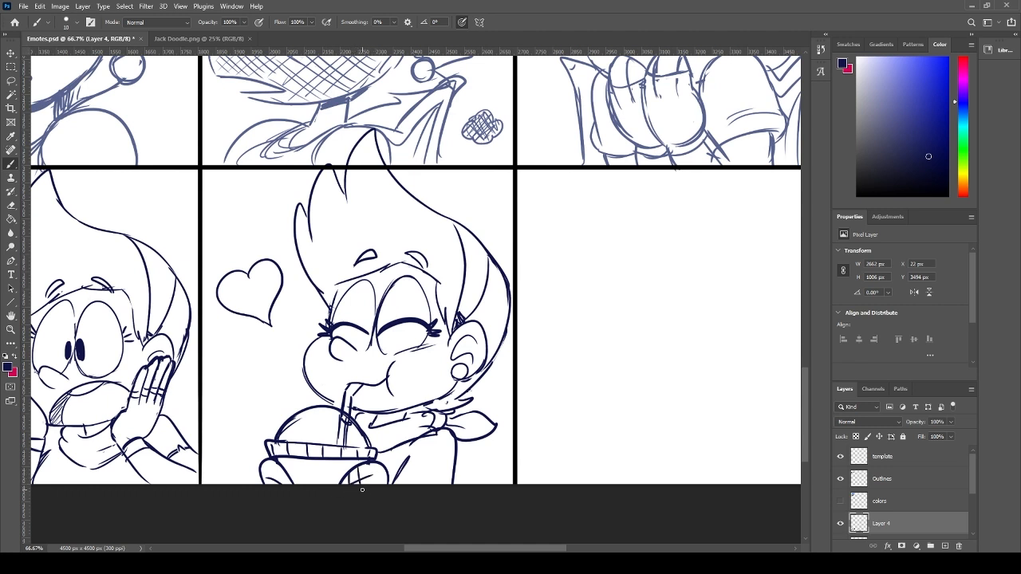
drag(284, 483, 275, 464)
- Erase the sipping character's hair tips that extend above the cell's upper border, and save the file
key(e)
mouse_move(328, 165)
mouse_down()
mouse_move(376, 130)
mouse_move(361, 155)
mouse_up()
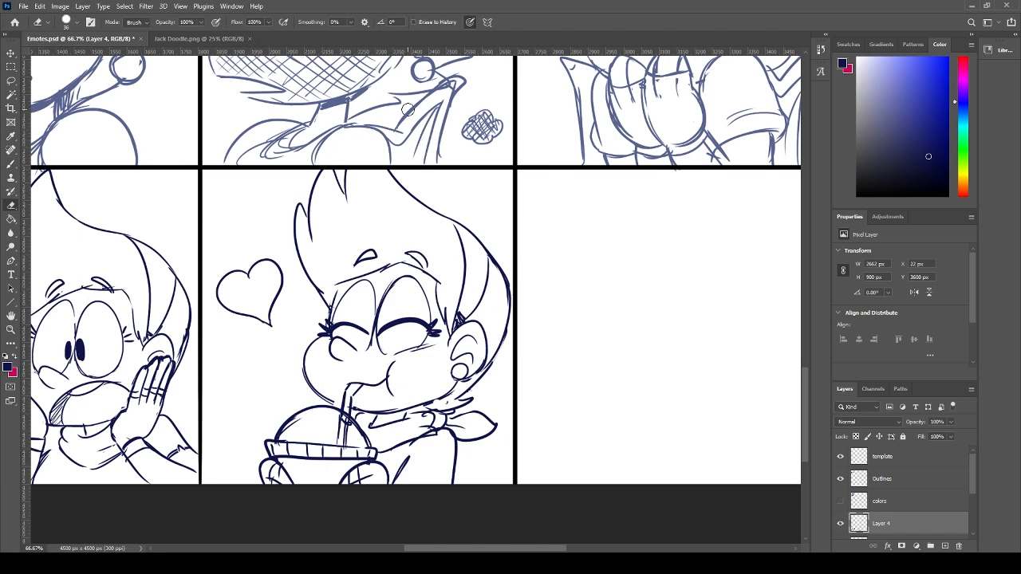
key(ctrl+minus)
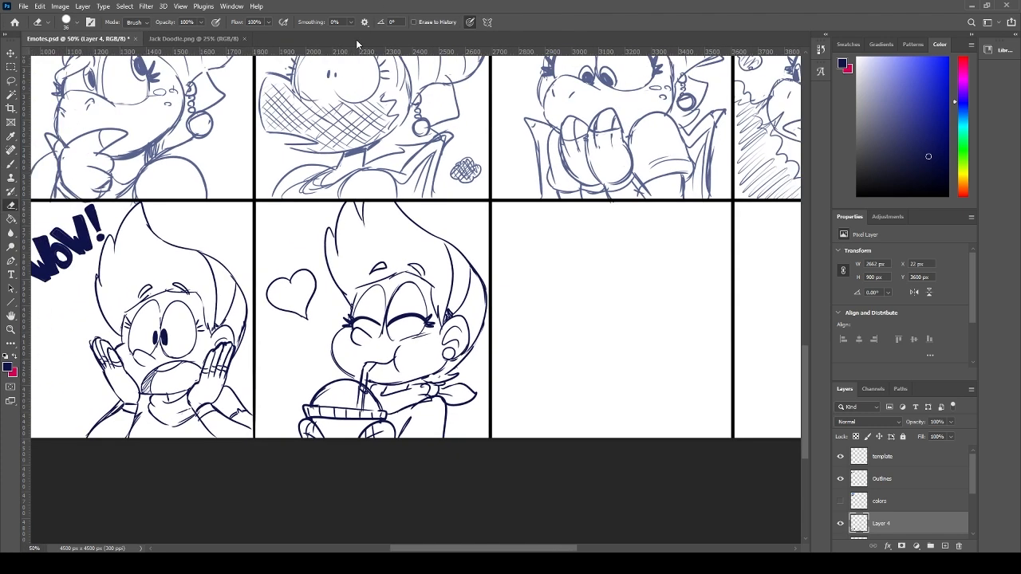
key(ctrl+s)
mouse_move(546, 314)
mouse_down()
mouse_move(271, 358)
mouse_move(394, 369)
mouse_move(319, 360)
mouse_move(319, 332)
mouse_up()
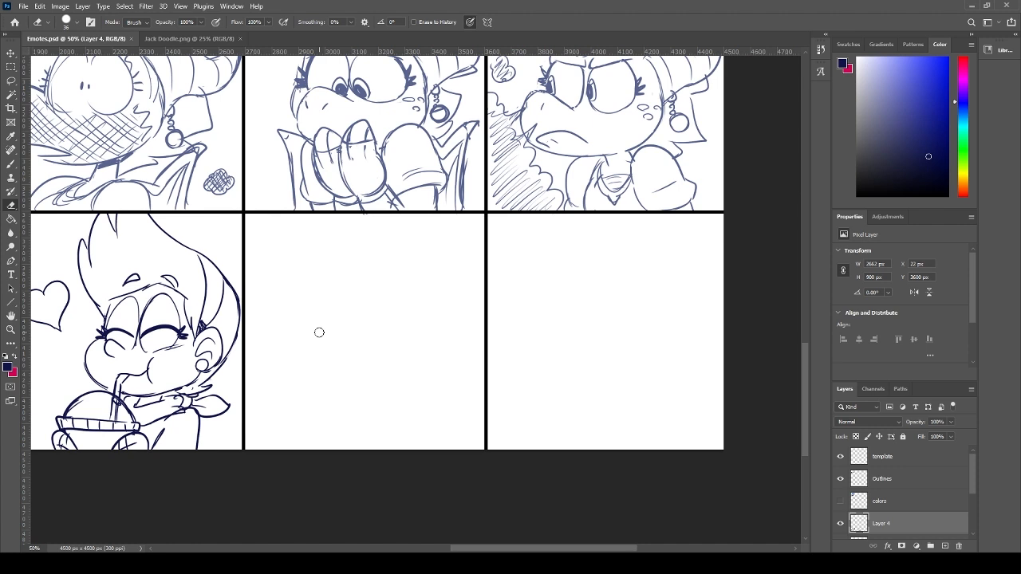
click(310, 356)
key(b)
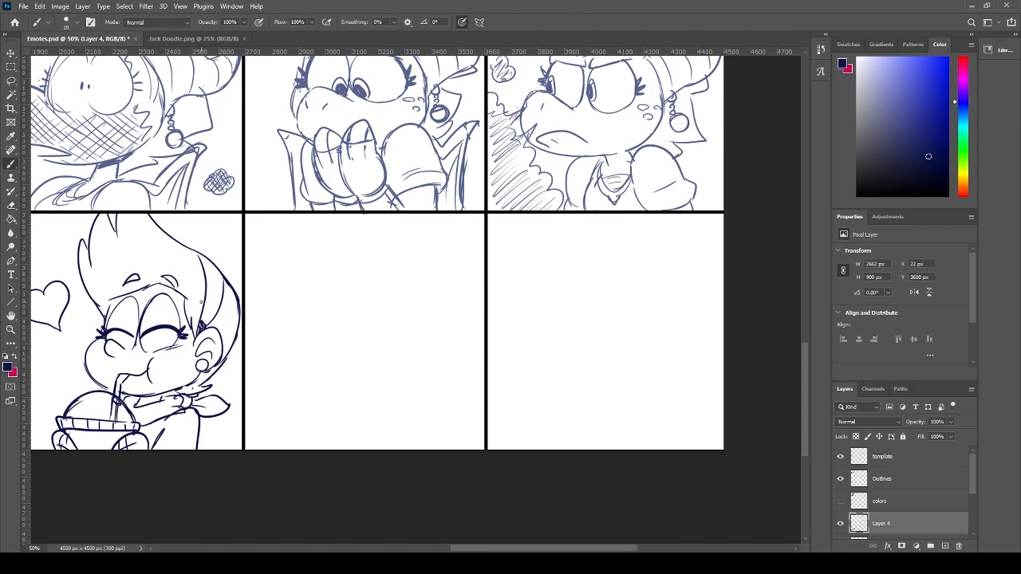
drag(300, 335, 372, 388)
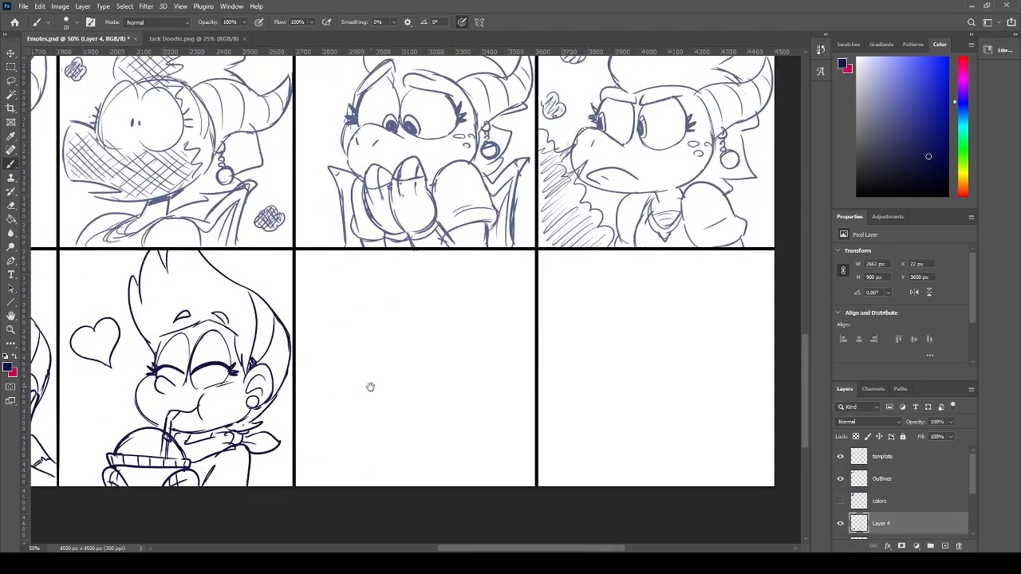
key(ctrl+s)
drag(478, 322, 419, 334)
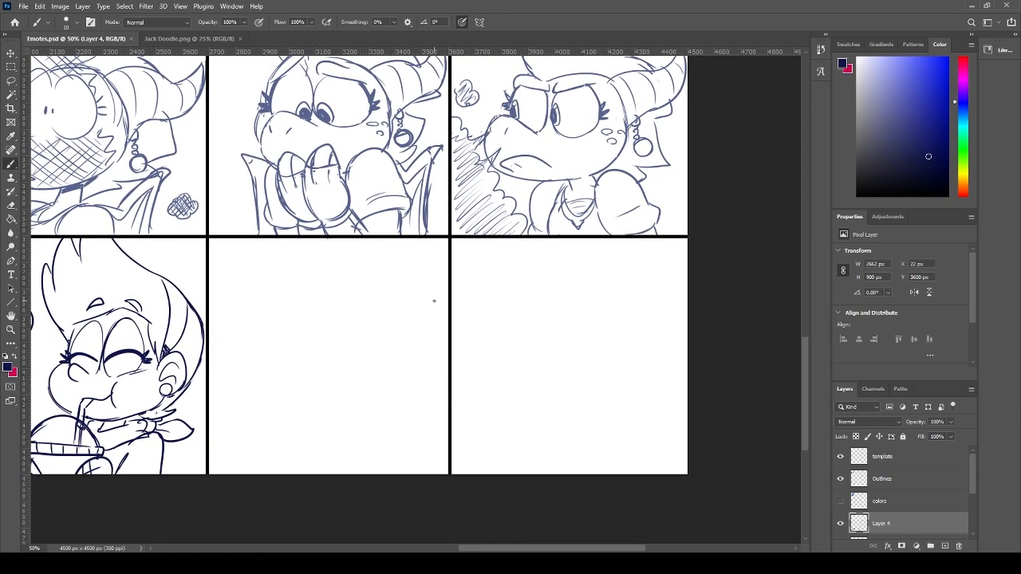
scroll(434, 300, up, 5)
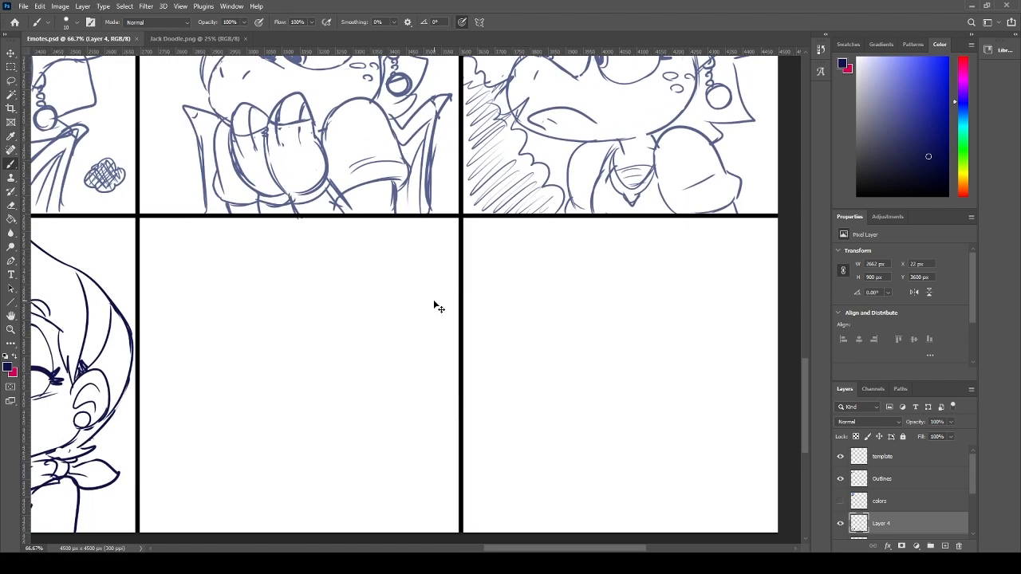
mouse_move(251, 396)
mouse_down()
mouse_move(394, 359)
mouse_move(397, 316)
mouse_up()
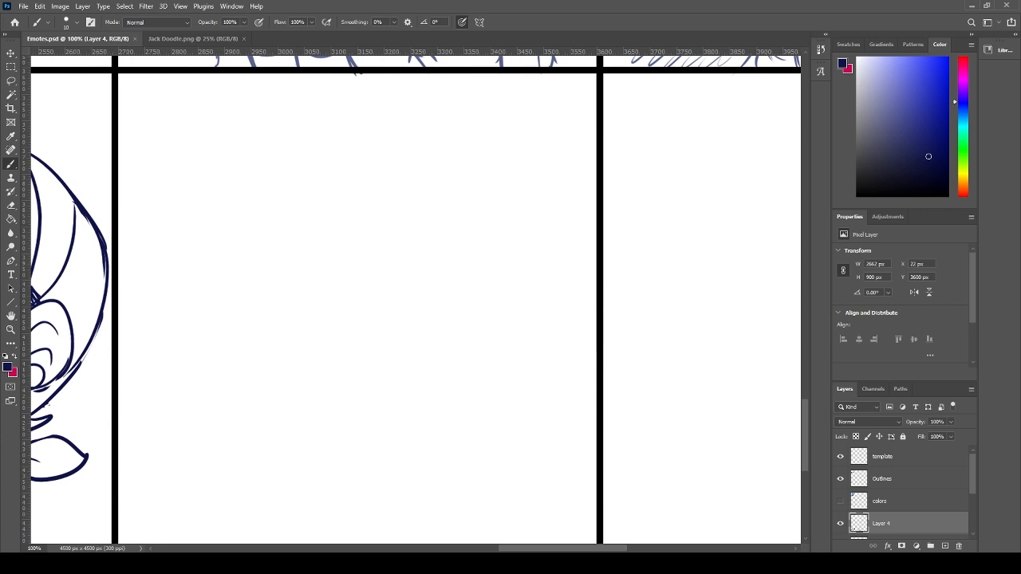
click(355, 377)
key(ctrl+z)
mouse_move(397, 323)
mouse_down()
mouse_move(465, 301)
mouse_move(463, 326)
mouse_up()
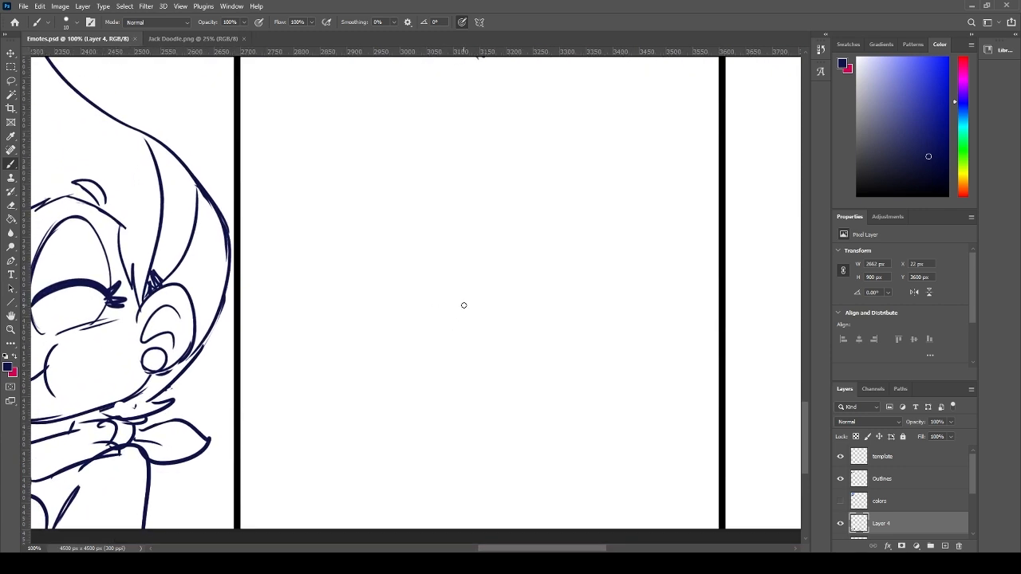
key(ctrl+minus)
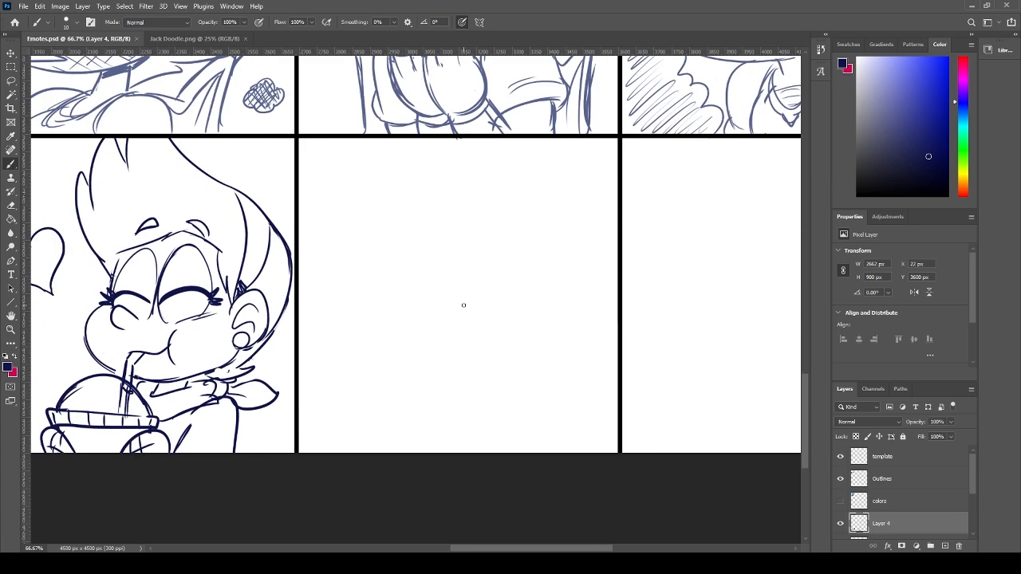
key(ctrl+minus)
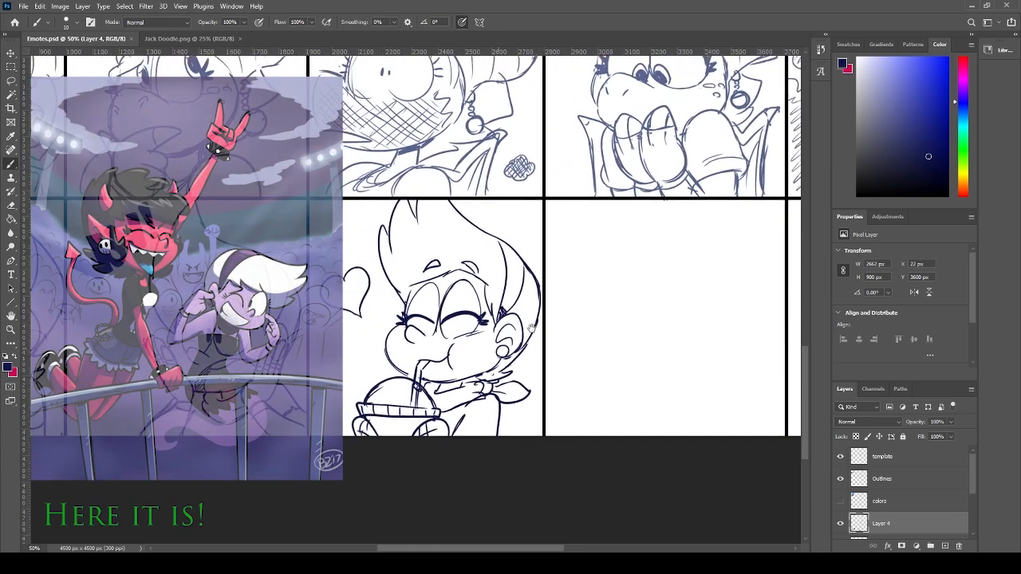
- Touch up the lines around the raised hand and back hair of the shocked character in the second cell, and save the file
scroll(531, 326, up, 1)
scroll(531, 326, left, 6)
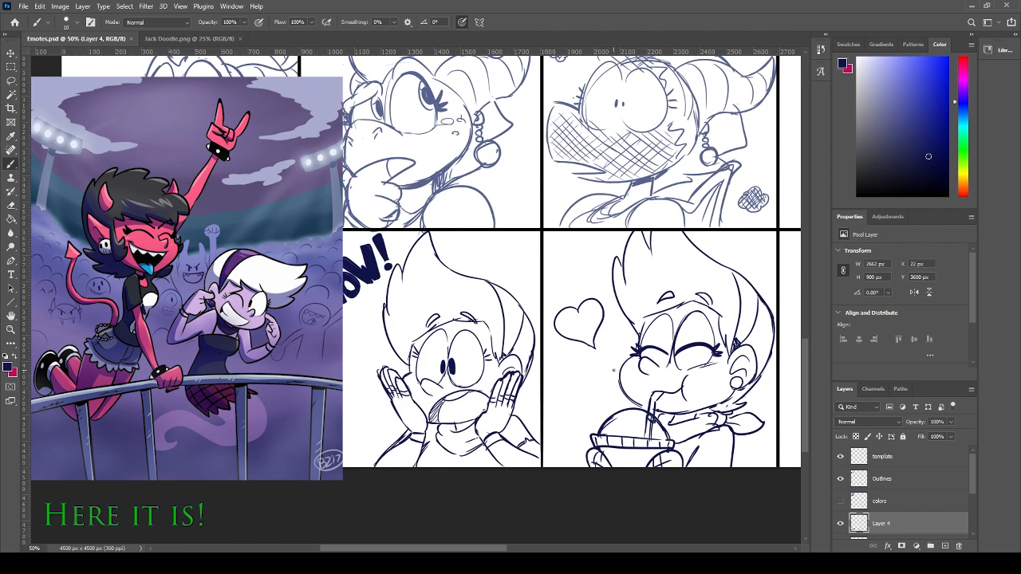
drag(525, 375, 523, 351)
drag(523, 396, 512, 411)
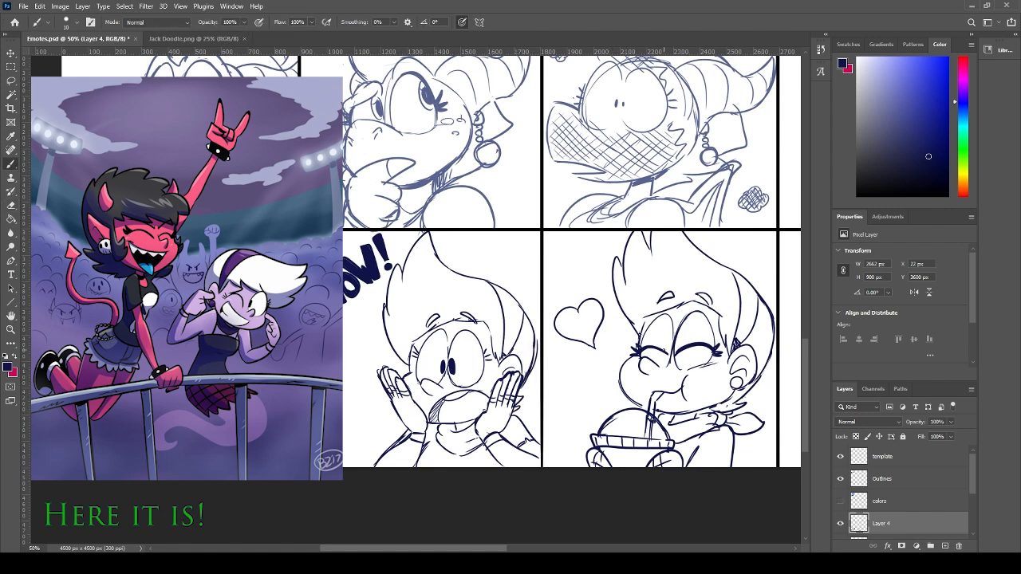
drag(653, 363, 403, 390)
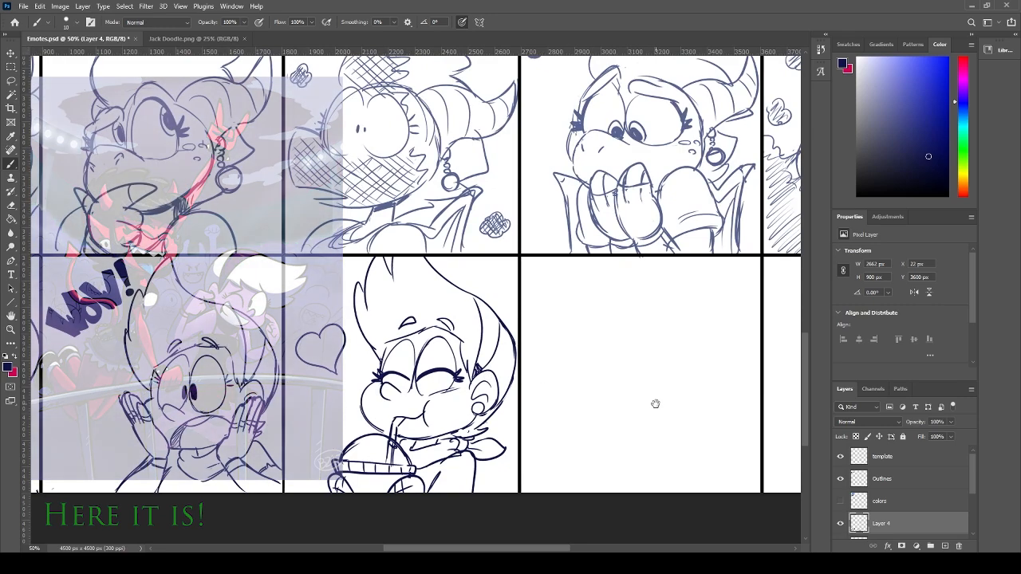
drag(655, 403, 423, 380)
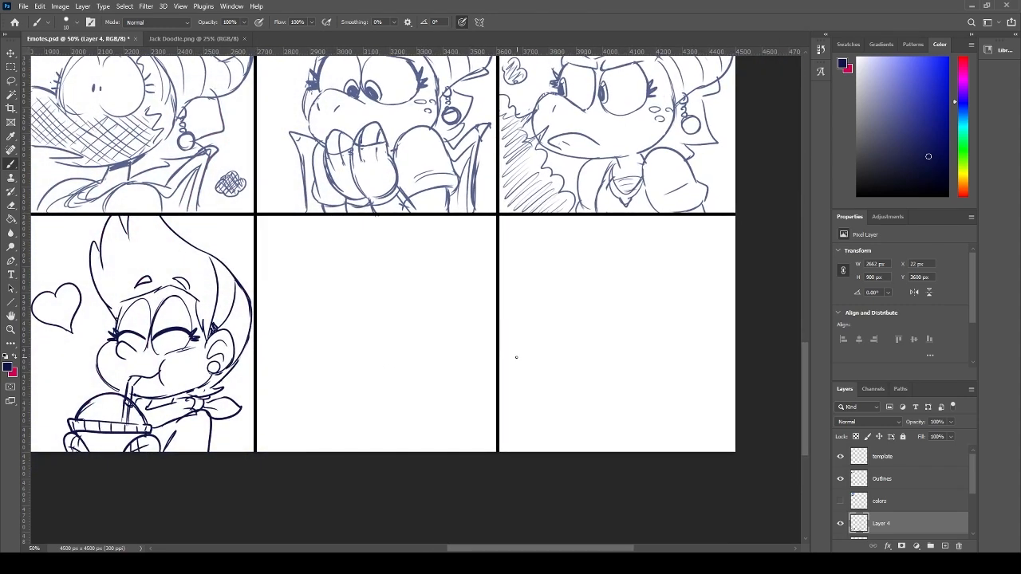
scroll(459, 377, right, 2)
key(ctrl+s)
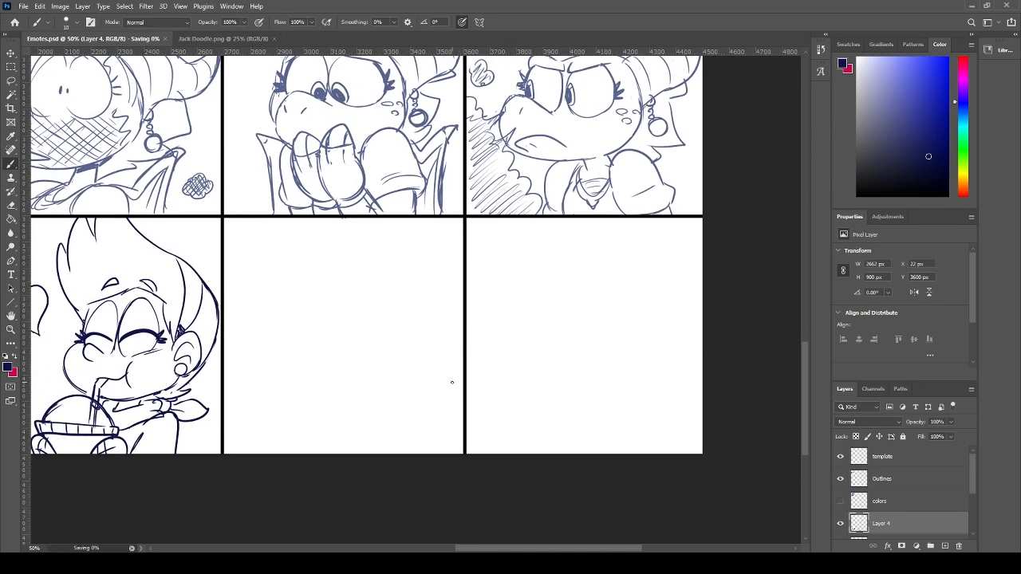
- Sketch a round head in the bottom row's fourth cell with curved vertical and horizontal face guidelines
key(ctrl+plus)
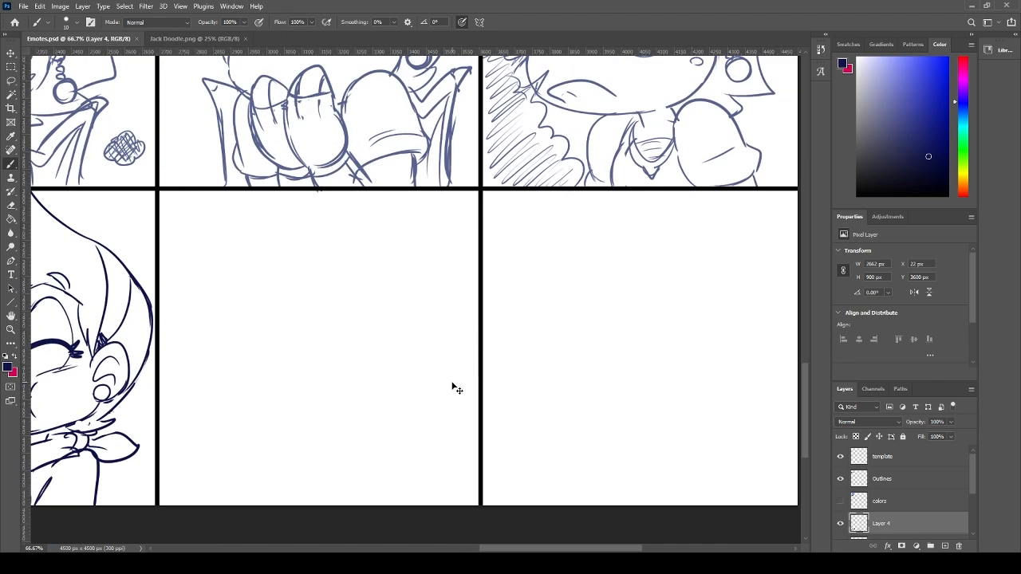
key(ctrl+plus)
drag(335, 324, 440, 276)
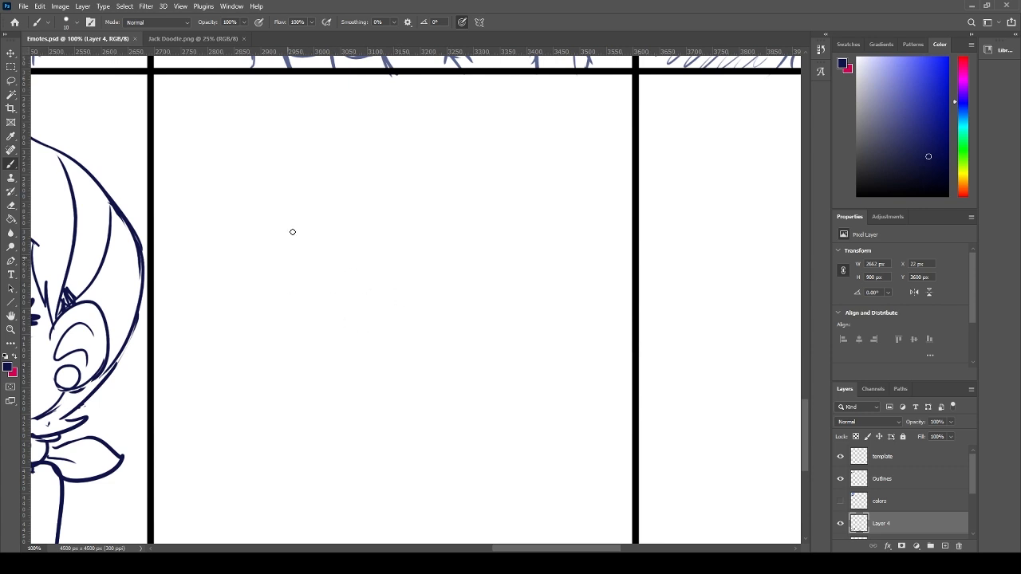
drag(292, 232, 478, 339)
key(ctrl+z)
mouse_move(433, 354)
mouse_down()
mouse_move(506, 187)
mouse_move(548, 265)
mouse_up()
mouse_move(435, 359)
mouse_down()
mouse_move(549, 257)
mouse_move(483, 343)
mouse_up()
mouse_move(434, 177)
mouse_down()
mouse_move(413, 327)
mouse_move(448, 363)
mouse_up()
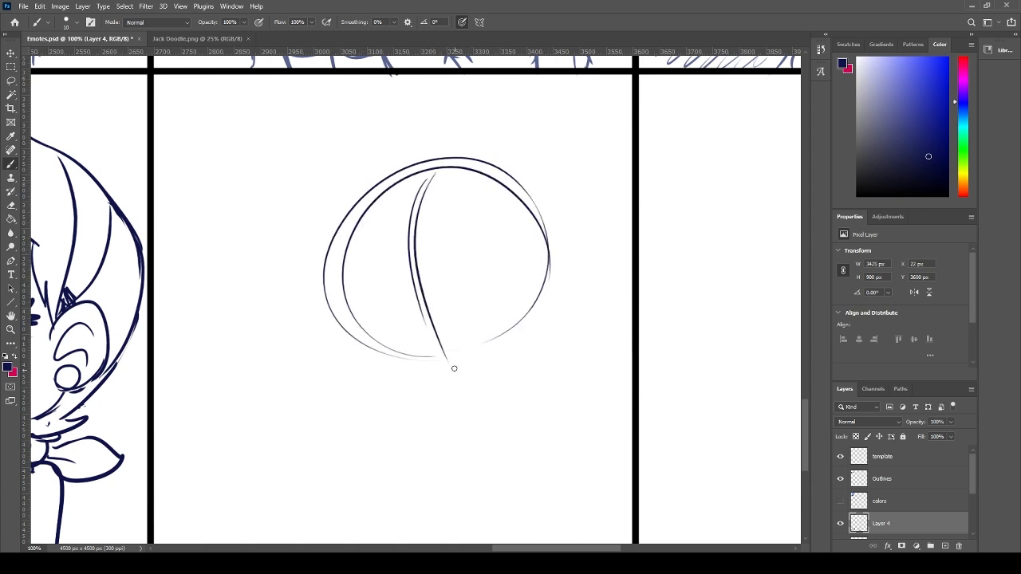
mouse_move(355, 322)
mouse_down()
mouse_move(455, 275)
mouse_move(523, 264)
mouse_up()
- Draw the cheek and jaw outline bulging below the head circle and curving up to the back of the head
mouse_move(357, 301)
mouse_down()
mouse_move(381, 355)
mouse_move(429, 385)
mouse_up()
key(ctrl+z)
key(ctrl+z)
mouse_move(350, 308)
mouse_down()
mouse_move(394, 388)
mouse_move(424, 392)
mouse_up()
drag(354, 365, 443, 392)
key(ctrl+z)
key(ctrl+z)
key(ctrl+z)
drag(342, 311, 430, 392)
drag(359, 319, 468, 391)
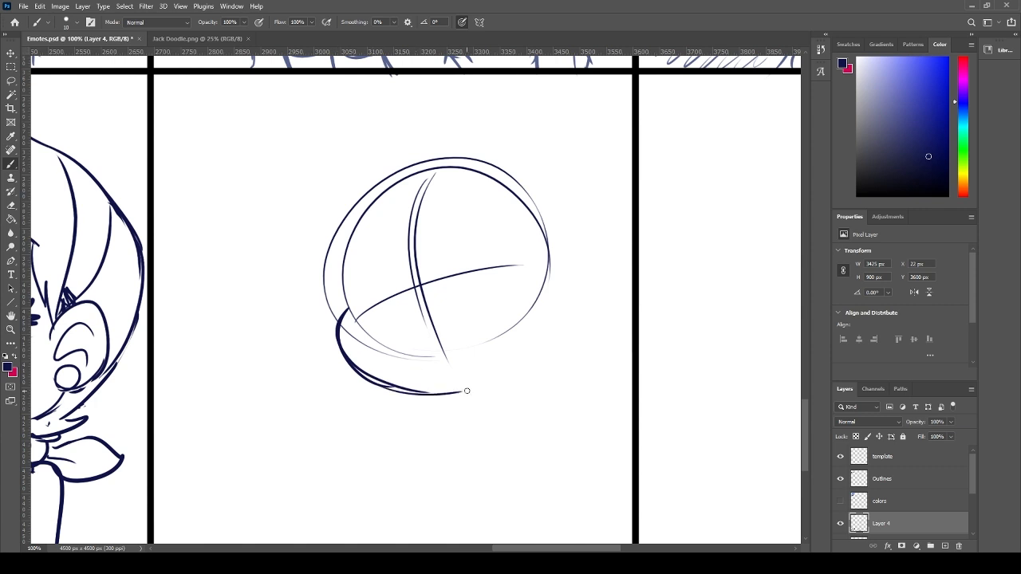
key(ctrl+z)
key(ctrl+z)
mouse_move(342, 311)
mouse_down()
mouse_move(388, 388)
mouse_move(453, 393)
mouse_move(519, 330)
mouse_move(547, 275)
mouse_up()
drag(518, 351, 548, 254)
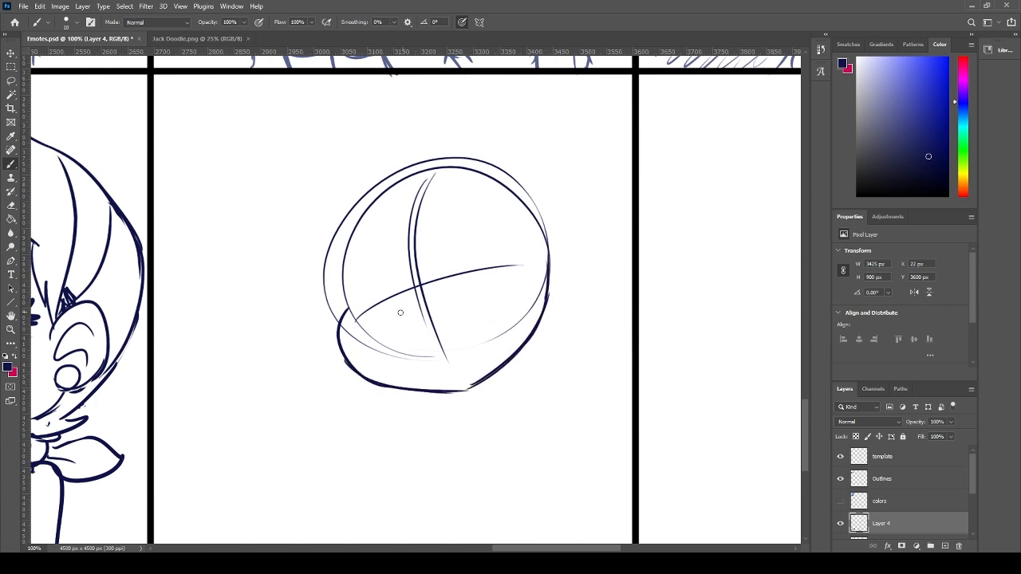
- Draw a wide open laughing mouth inside the jaw, with a curved upper edge and a rounded lower edge
drag(366, 319, 478, 263)
key(ctrl+z)
drag(367, 319, 482, 262)
key(ctrl+z)
mouse_move(372, 313)
mouse_down()
mouse_move(477, 266)
mouse_move(489, 249)
mouse_up()
key(ctrl+z)
key(ctrl+z)
mouse_move(461, 280)
mouse_down()
mouse_move(489, 252)
mouse_move(481, 368)
mouse_up()
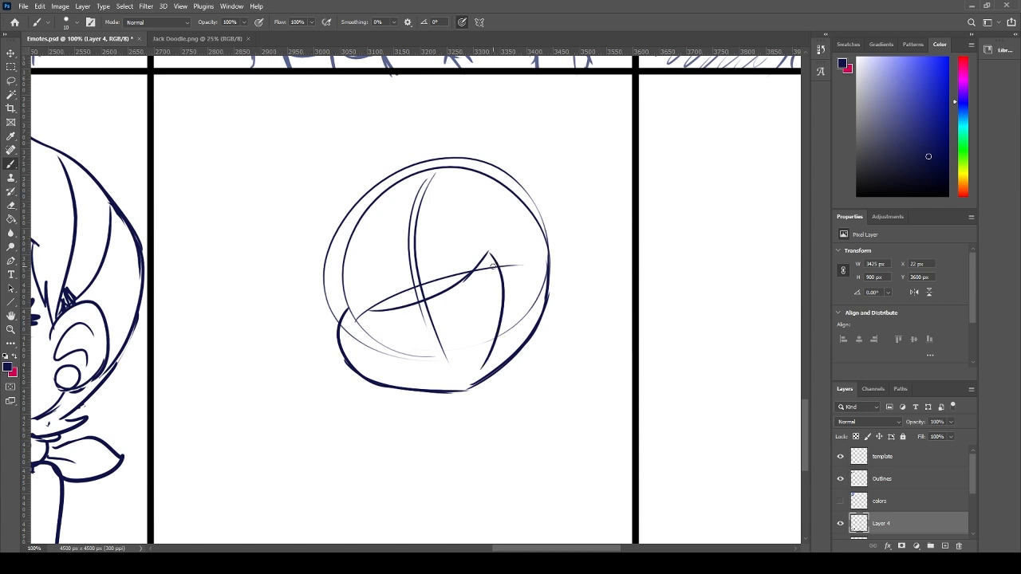
key(ctrl+z)
mouse_move(495, 257)
mouse_down()
mouse_move(495, 379)
mouse_move(506, 359)
mouse_move(373, 317)
mouse_move(488, 257)
mouse_up()
key(ctrl+z)
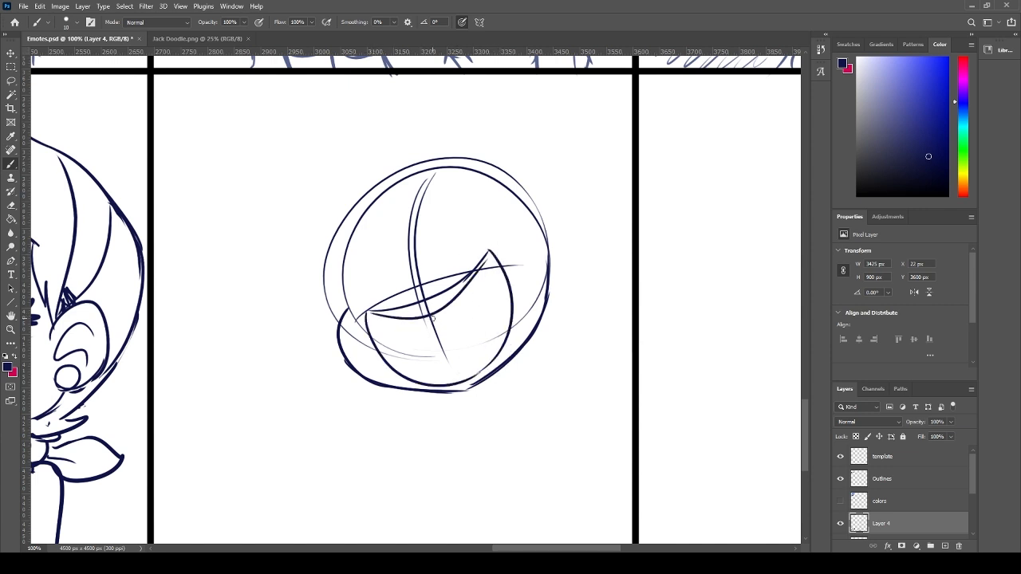
- Erase the construction lines crossing the mouth, cheek and lower face, and reinforce the mouth's upper edge
key(e)
mouse_move(421, 303)
mouse_down()
mouse_move(437, 372)
mouse_move(394, 348)
mouse_move(381, 334)
mouse_move(483, 340)
mouse_up()
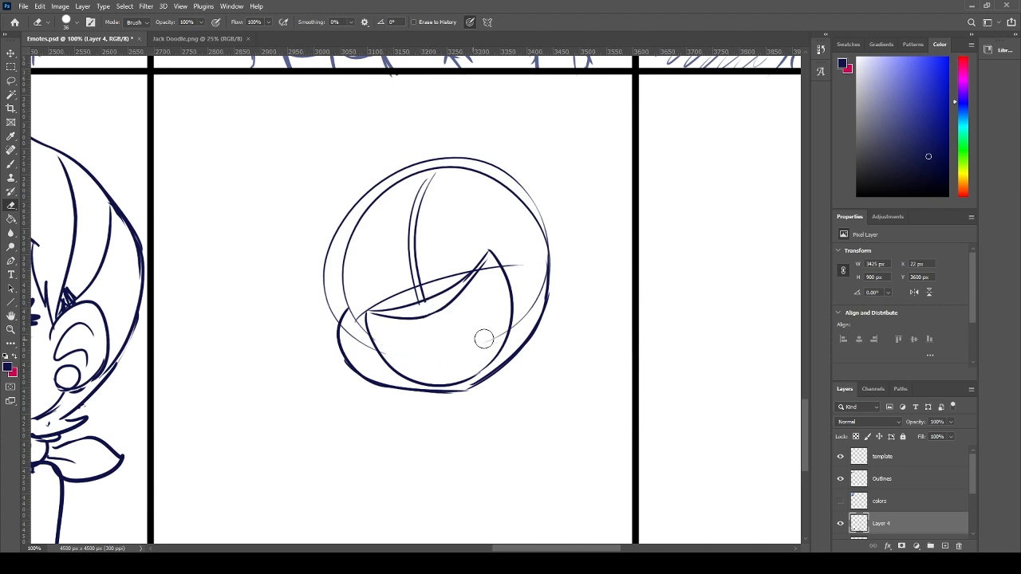
key(b)
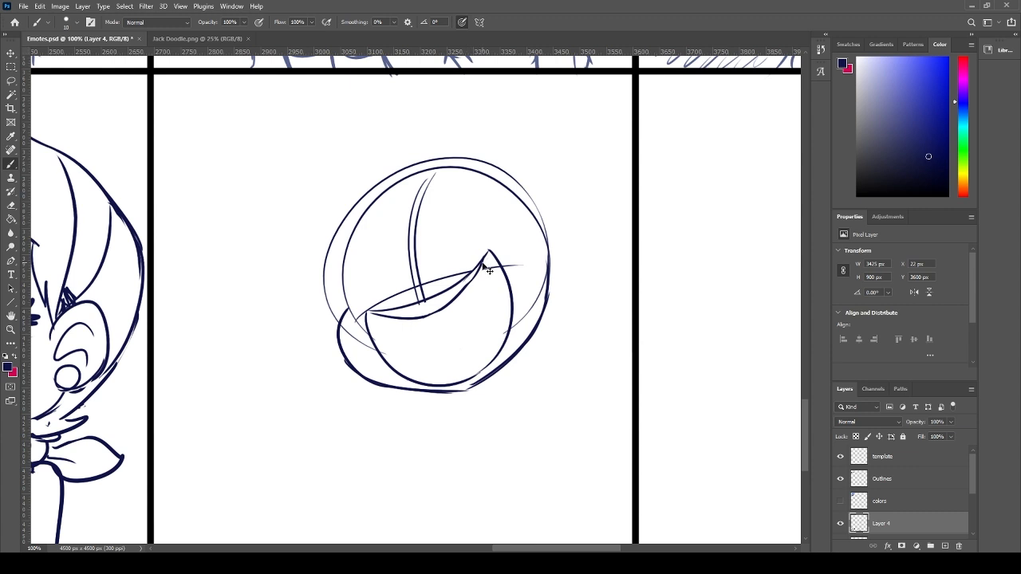
drag(485, 259, 459, 294)
key(e)
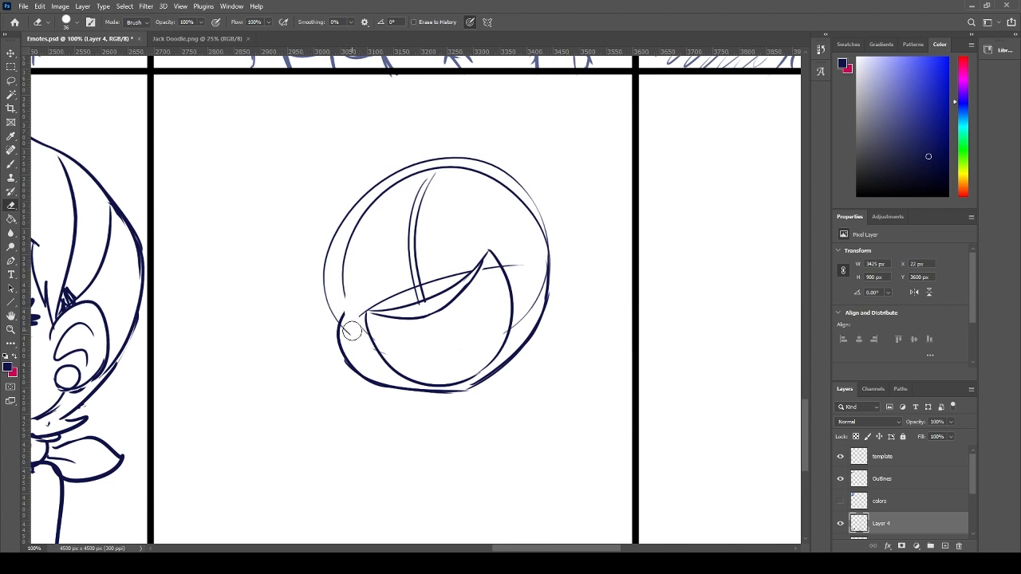
mouse_move(351, 331)
mouse_down()
mouse_move(387, 272)
mouse_move(406, 284)
mouse_move(382, 296)
mouse_move(425, 268)
mouse_move(446, 276)
mouse_move(405, 295)
mouse_move(472, 259)
mouse_move(420, 253)
mouse_up()
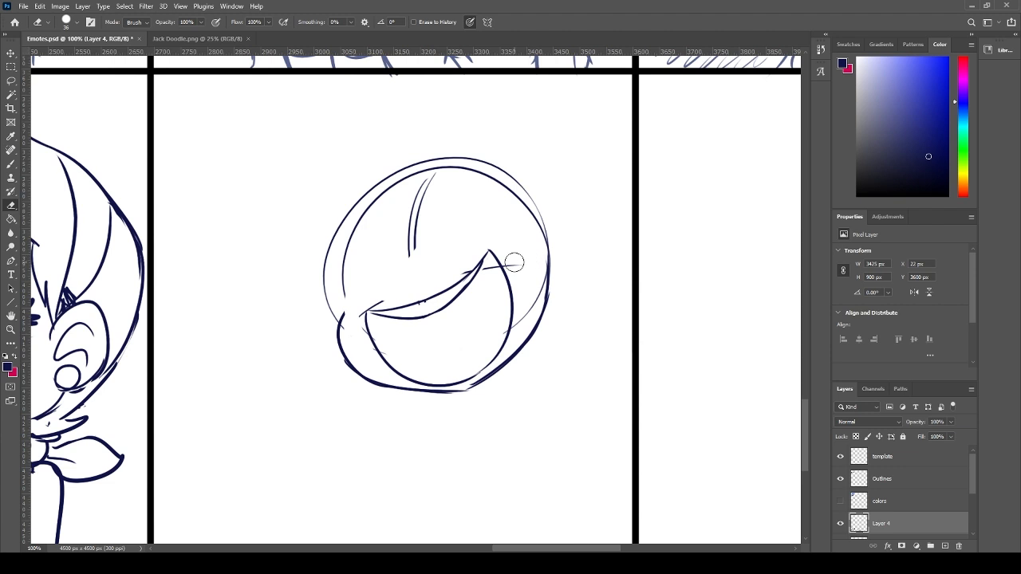
drag(513, 263, 520, 261)
- Draw a rounded tongue inside the open mouth with a short centre crease and a curve beneath it
key(b)
mouse_move(490, 319)
mouse_down()
mouse_move(500, 341)
mouse_move(443, 351)
mouse_move(442, 322)
mouse_move(474, 370)
mouse_up()
key(ctrl+z)
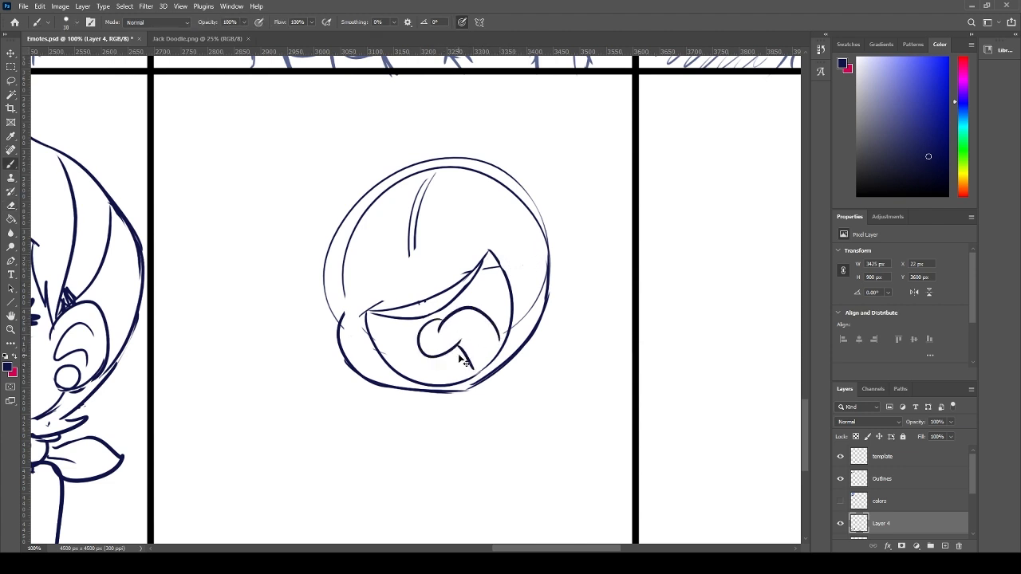
key(ctrl+z)
key(ctrl+z)
mouse_move(452, 316)
mouse_down()
mouse_move(469, 354)
mouse_move(469, 326)
mouse_move(448, 378)
mouse_up()
key(ctrl+z)
key(ctrl+z)
mouse_move(499, 343)
mouse_down()
mouse_move(477, 364)
mouse_move(481, 372)
mouse_up()
drag(482, 368, 447, 371)
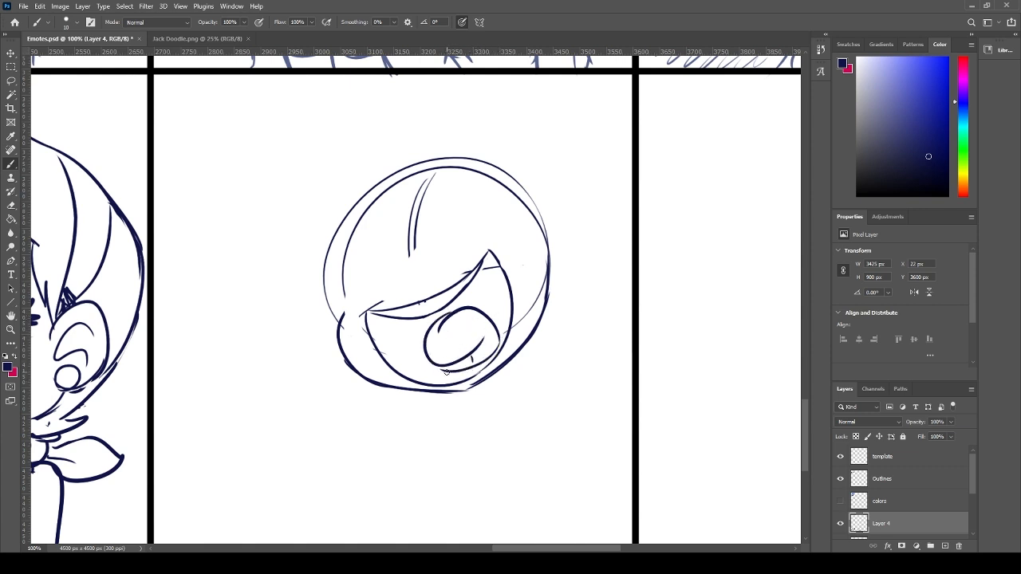
key(ctrl+z)
key(ctrl+z)
drag(498, 341, 434, 383)
- Draw a small rounded nose above the mouth and a downward-curved closed eye with lashes at its outer corner
drag(407, 255, 412, 279)
key(ctrl+z)
mouse_move(418, 238)
mouse_down()
mouse_move(441, 245)
mouse_move(493, 214)
mouse_up()
key(ctrl+z)
key(ctrl+z)
drag(417, 236, 502, 217)
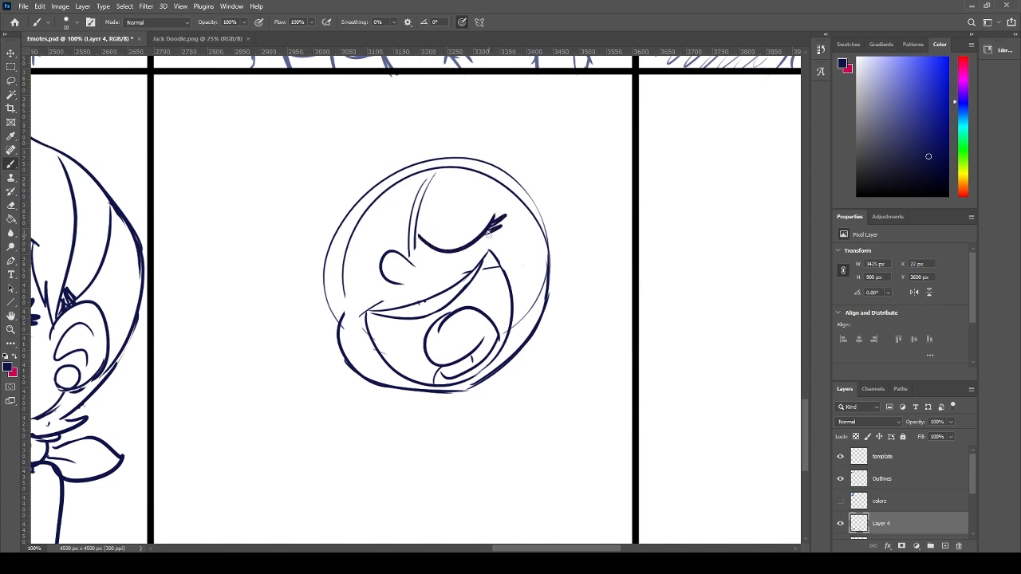
- Erase the curved guide lines on the forehead above the nose
key(e)
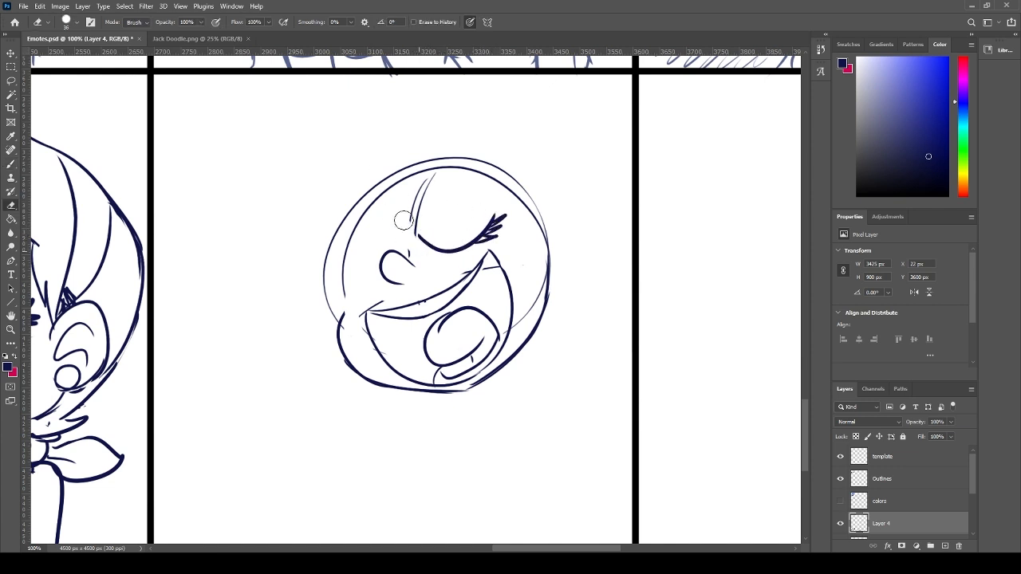
mouse_move(402, 221)
mouse_down()
mouse_move(418, 184)
mouse_move(445, 216)
mouse_move(413, 185)
mouse_move(421, 167)
mouse_move(382, 207)
mouse_up()
key(b)
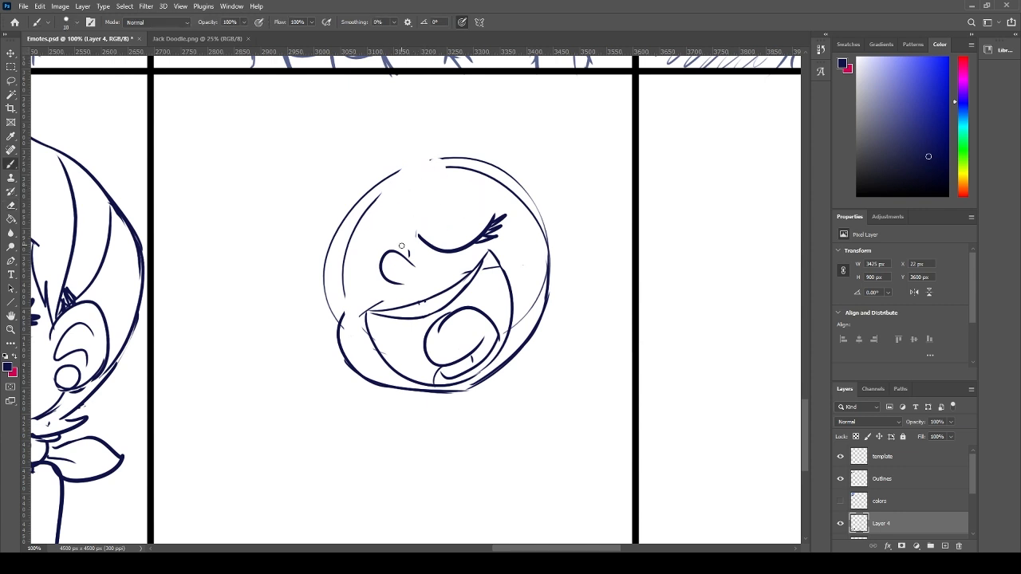
- Draw the second closed eye as a short downward curve with lashes, between the nose and the face's near edge
drag(384, 286, 341, 288)
key(ctrl+z)
key(ctrl+z)
key(ctrl+z)
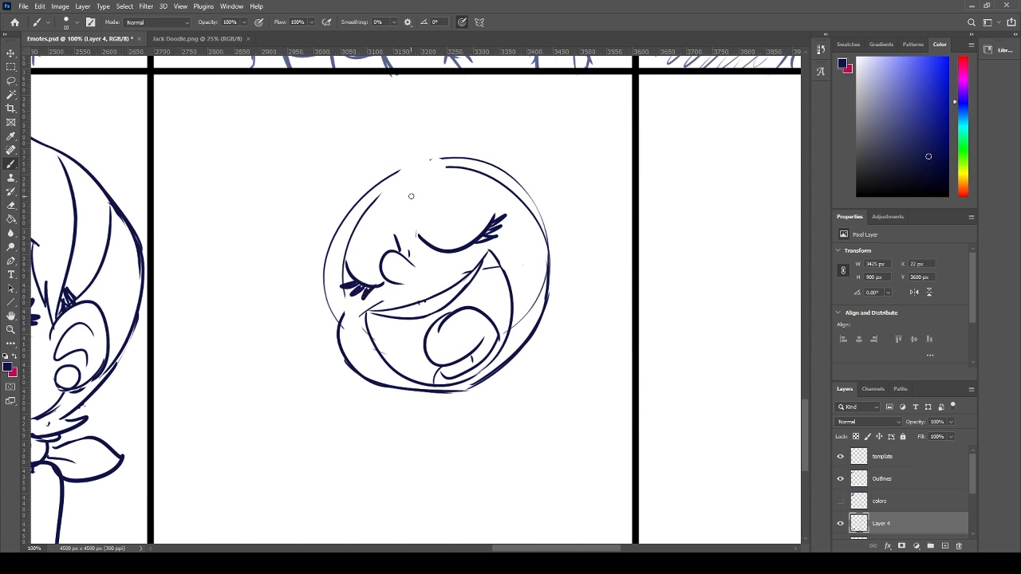
- Redraw the short slanted nose-bridge line just above the nose
key(ctrl+z)
drag(408, 263, 389, 229)
key(ctrl+z)
key(ctrl+z)
key(ctrl+z)
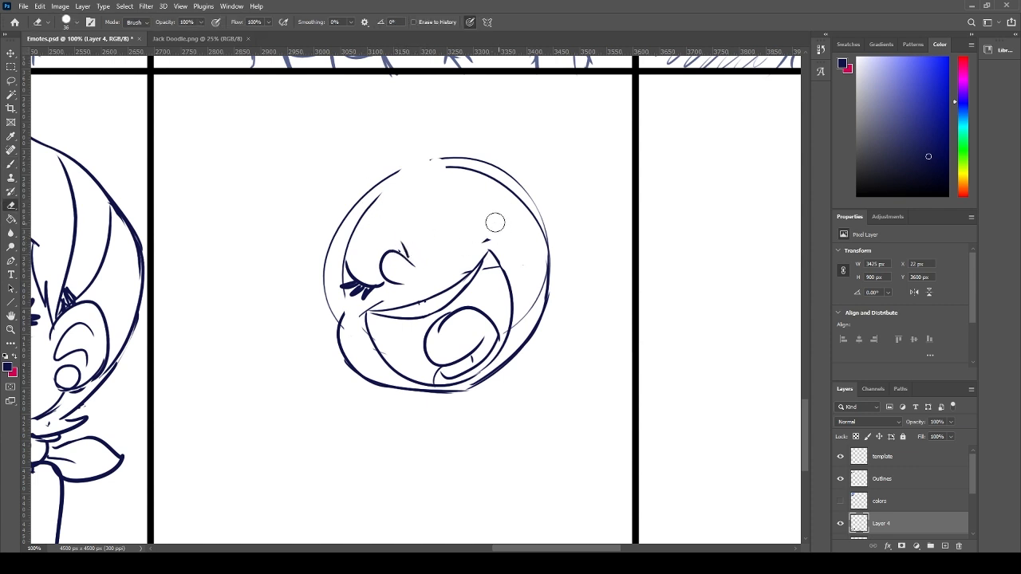
- Erase the larger closed eye above the mouth corner and redraw it as a smooth downward curve with outer lashes
drag(415, 232, 492, 217)
key(ctrl+z)
key(ctrl+z)
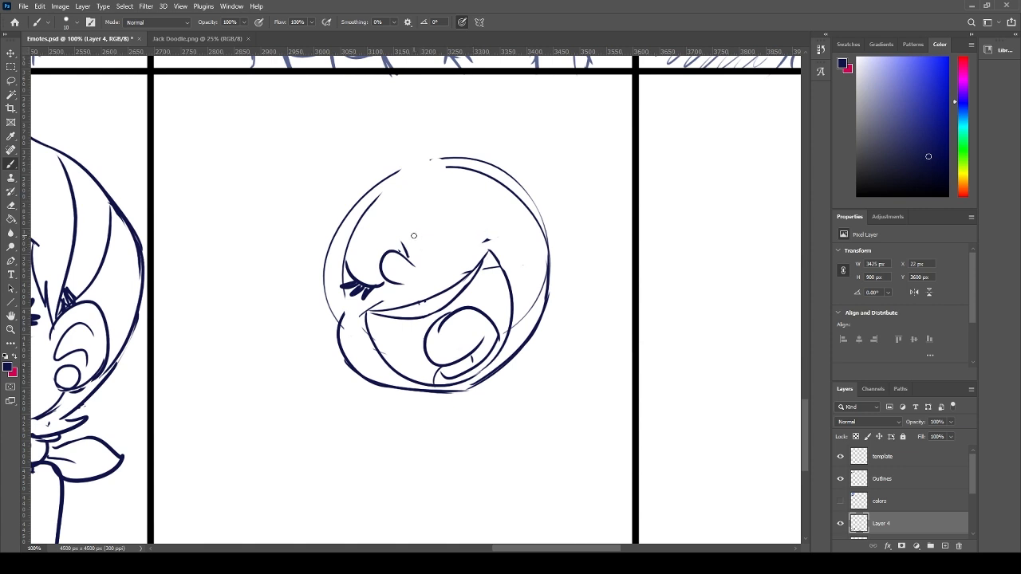
drag(412, 233, 490, 217)
key(ctrl+z)
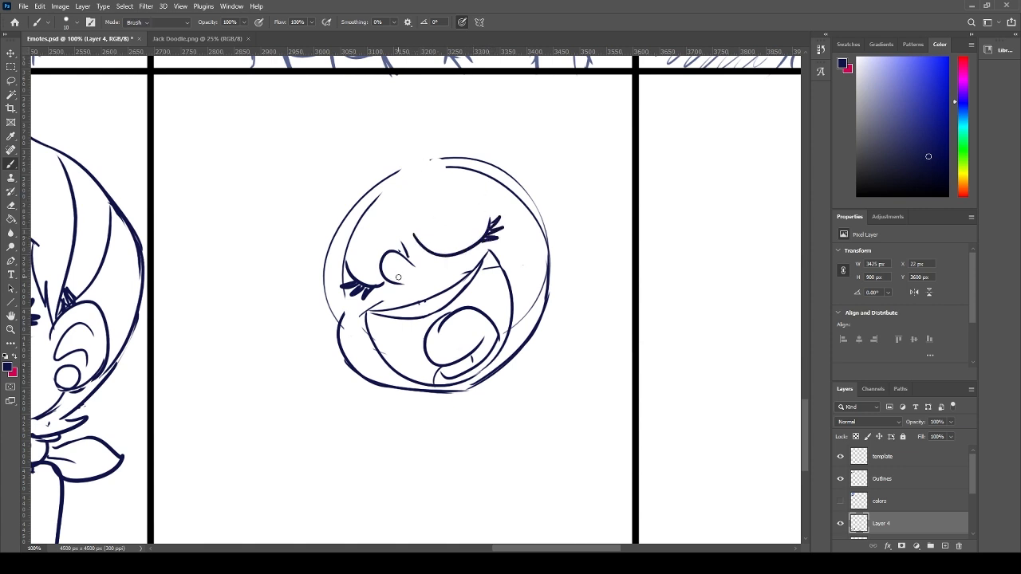
- Replace the nose with a slightly lower rounded arch beneath the bridge line
key(l)
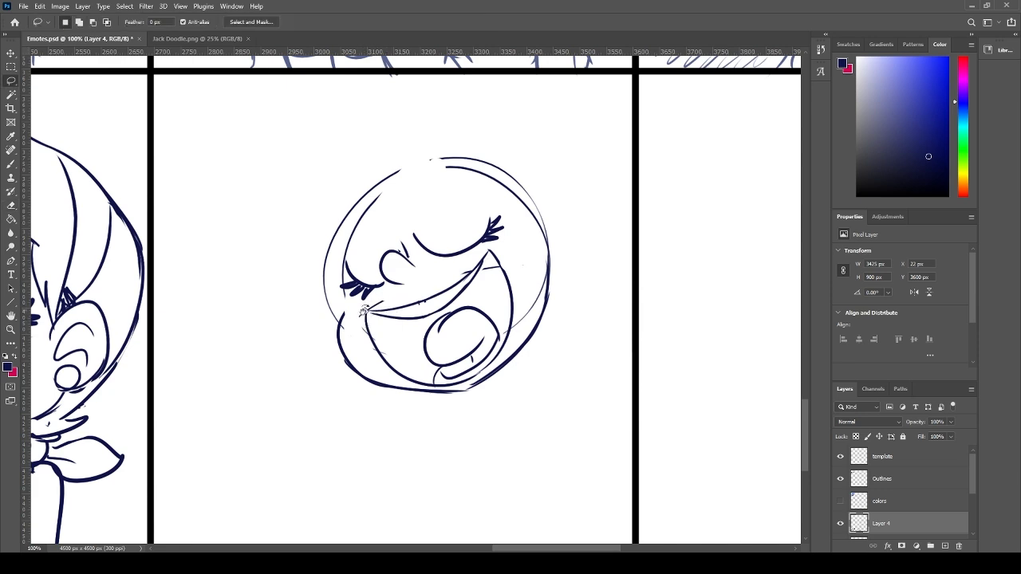
key(r)
mouse_move(363, 310)
mouse_down()
mouse_move(389, 293)
mouse_move(369, 280)
mouse_move(399, 264)
mouse_move(423, 277)
mouse_move(400, 237)
mouse_up()
key(e)
key(b)
key(ctrl+z)
key(ctrl+z)
key(ctrl+z)
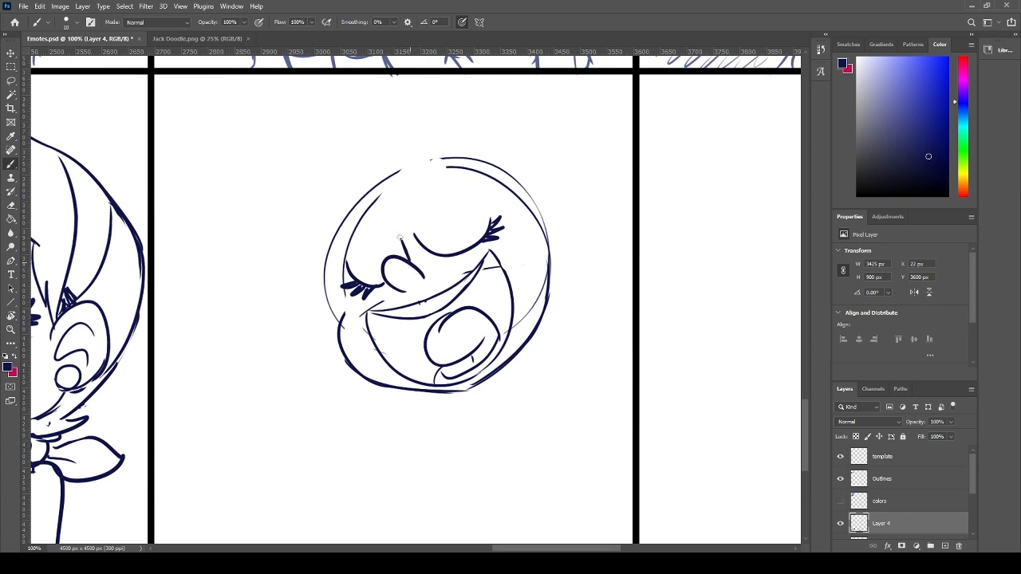
- Select the larger closed eye, skew it horizontally by about -6.9° and shift it slightly down toward the mouth
key(l)
mouse_move(510, 233)
mouse_down()
mouse_move(428, 259)
mouse_move(423, 214)
mouse_move(511, 231)
mouse_up()
key(ctrl+t)
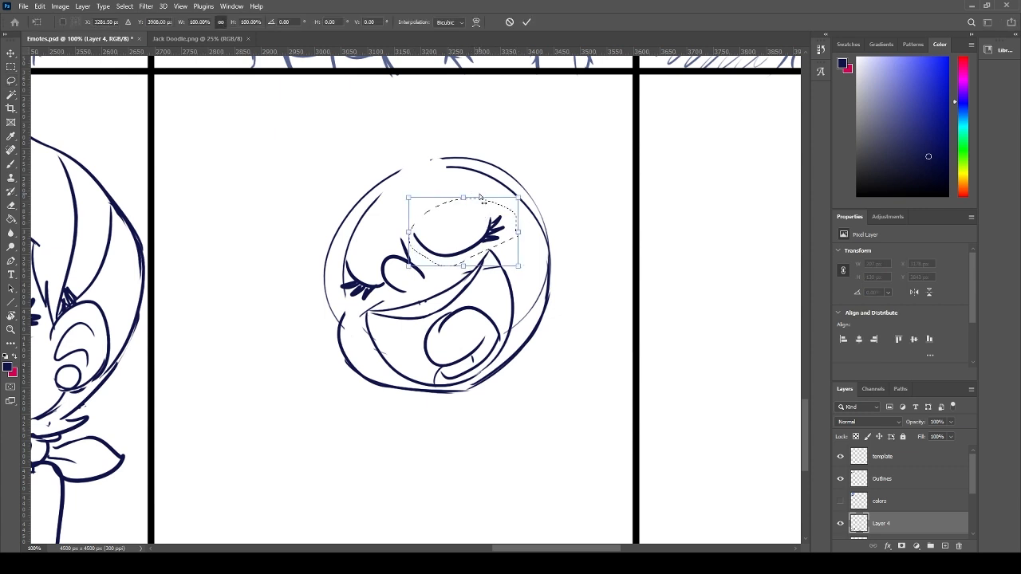
drag(478, 199, 489, 196)
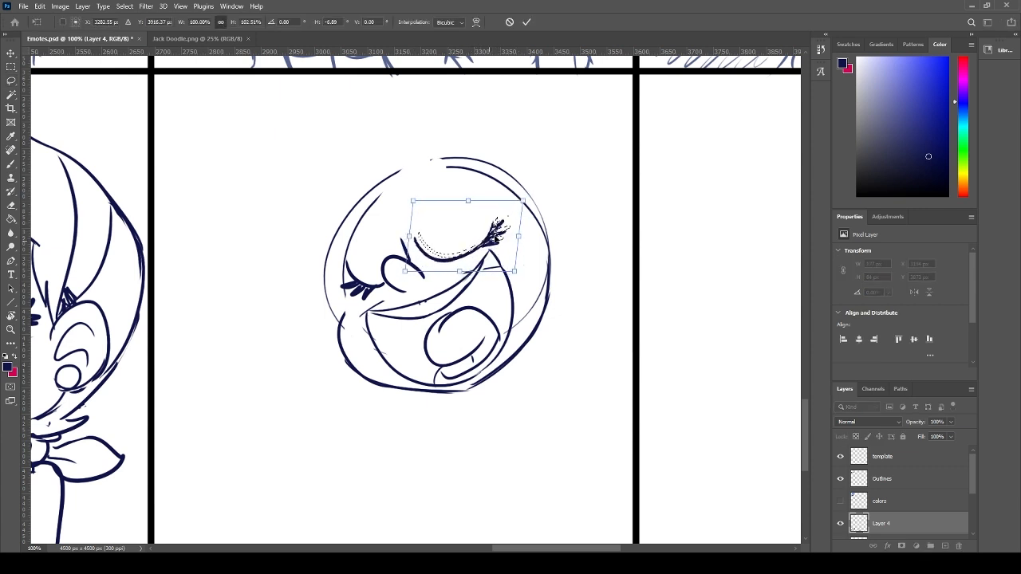
key(Return)
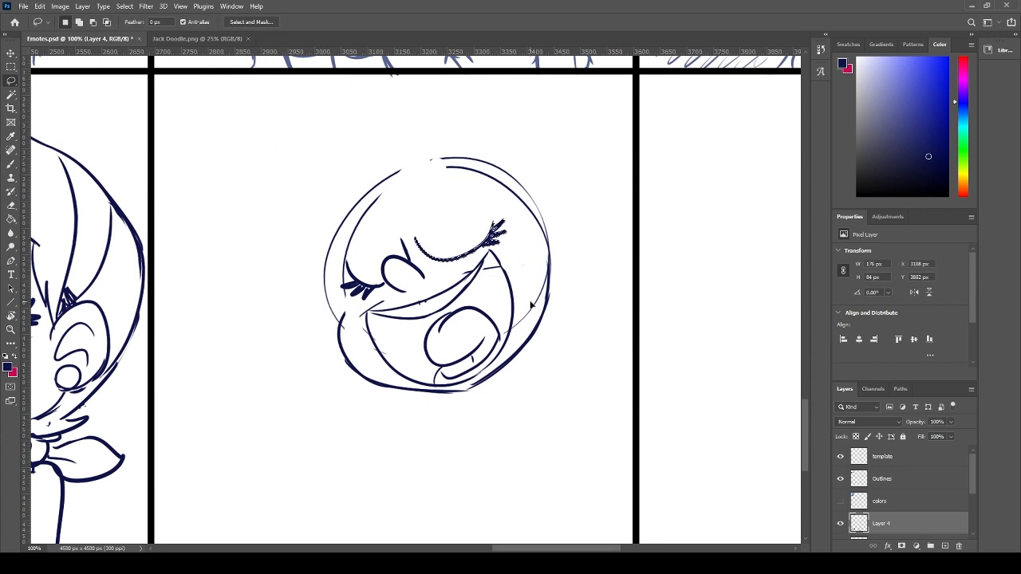
key(ctrl+d)
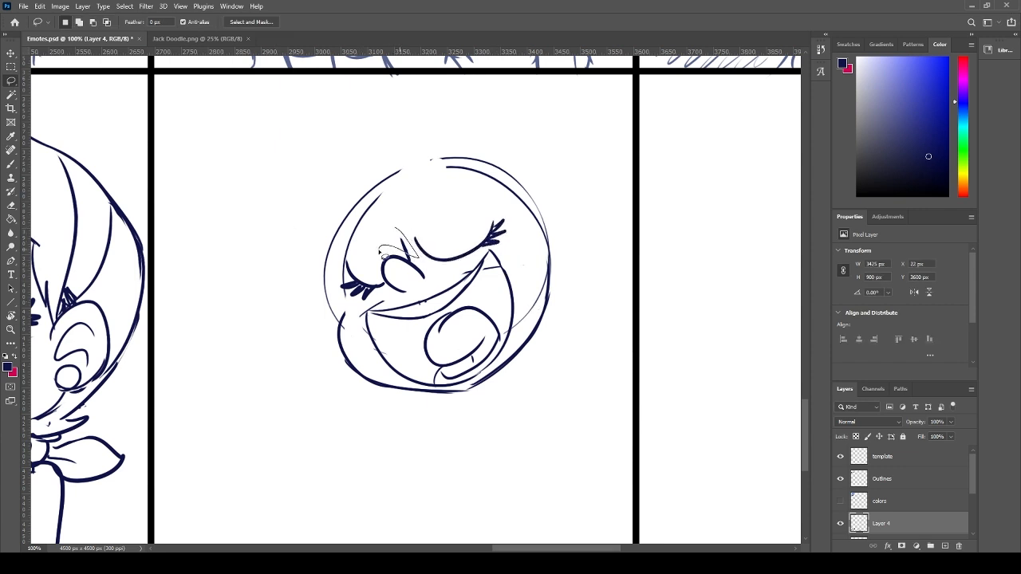
- Select the smaller closed eye and the nose-bridge line with a freehand selection
mouse_move(388, 292)
mouse_down()
mouse_move(343, 257)
mouse_move(395, 231)
mouse_up()
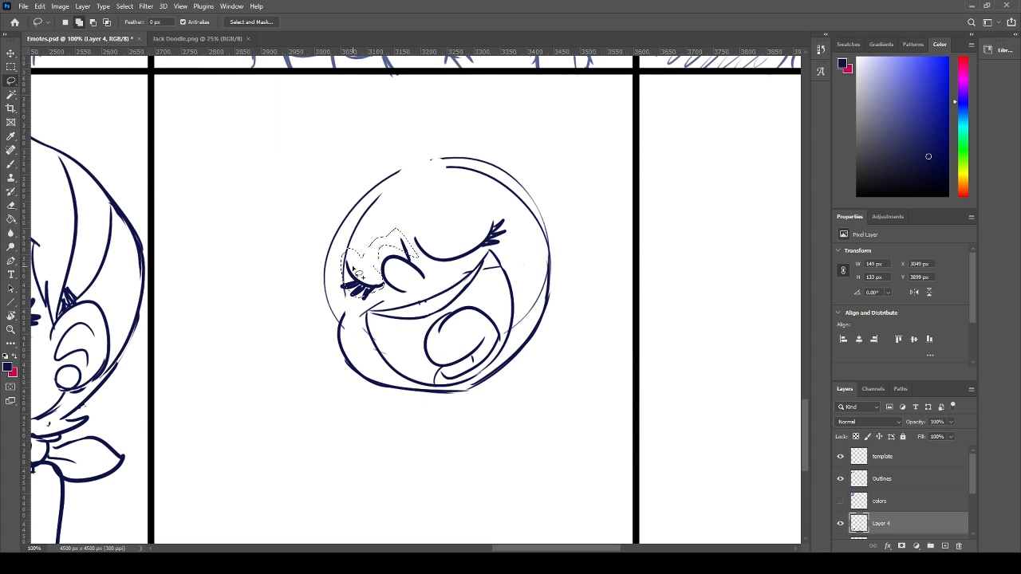
- Skew the selected left eye slightly and shift it down a little to fit the tilt of the face
key(ctrl+t)
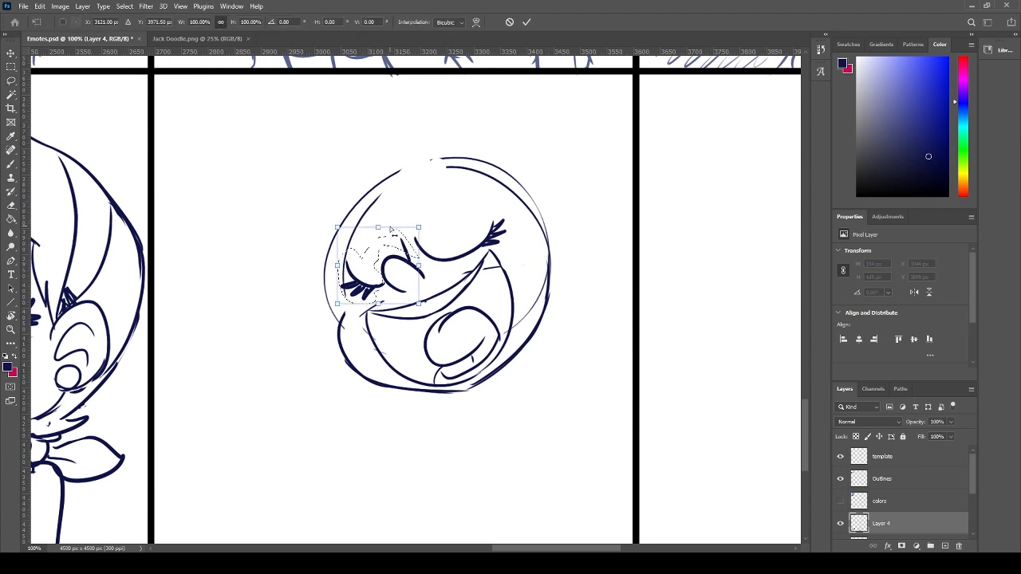
drag(391, 230, 398, 254)
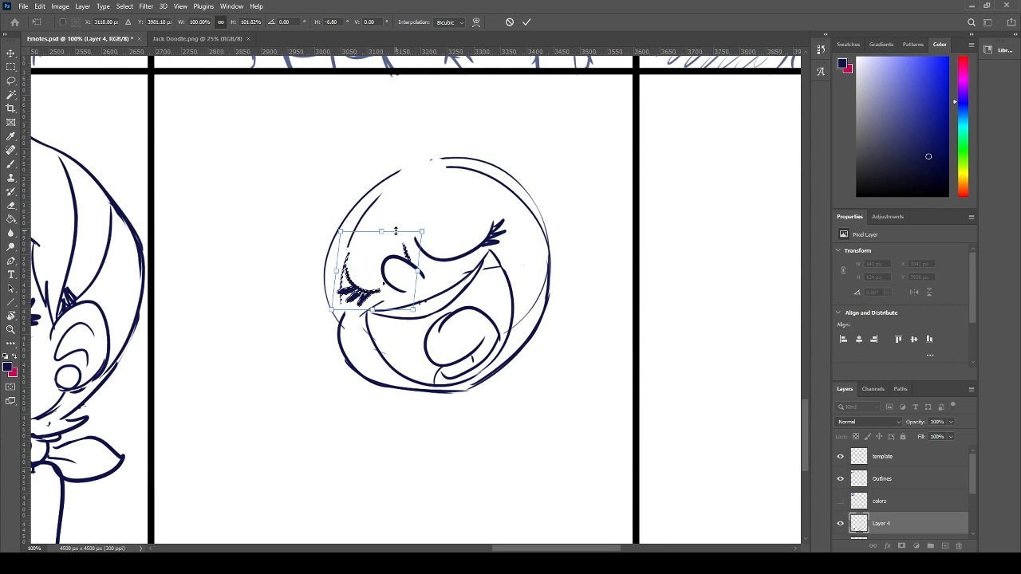
drag(372, 309, 372, 307)
key(Return)
- Sketch two raised eyebrows above the closed eyes with the Brush, redrawing strokes that do not fit
key(b)
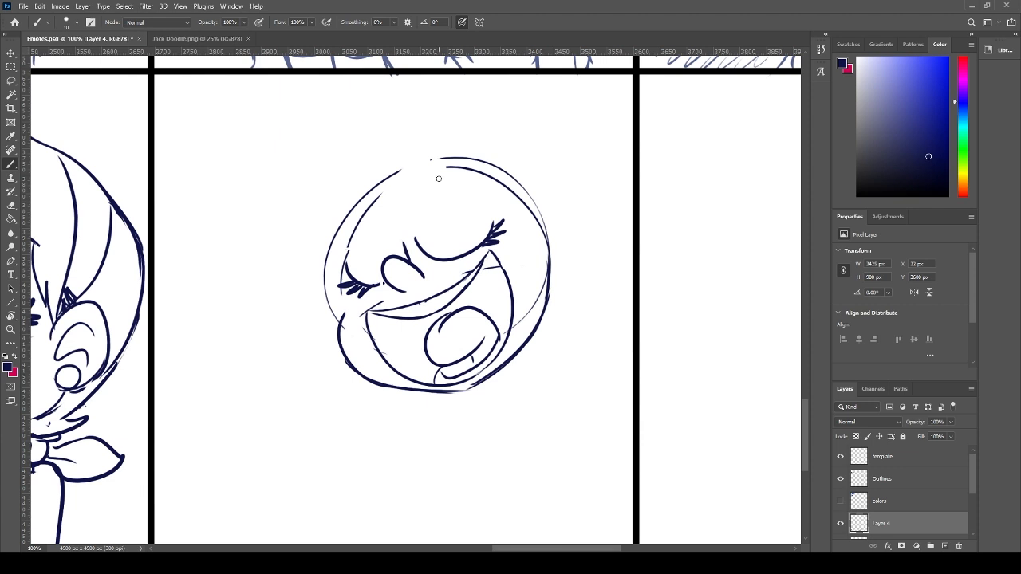
mouse_move(412, 185)
mouse_down()
mouse_move(468, 187)
mouse_move(436, 177)
mouse_move(444, 175)
mouse_move(476, 182)
mouse_move(418, 181)
mouse_up()
key(ctrl+z)
key(ctrl+z)
drag(351, 223, 377, 177)
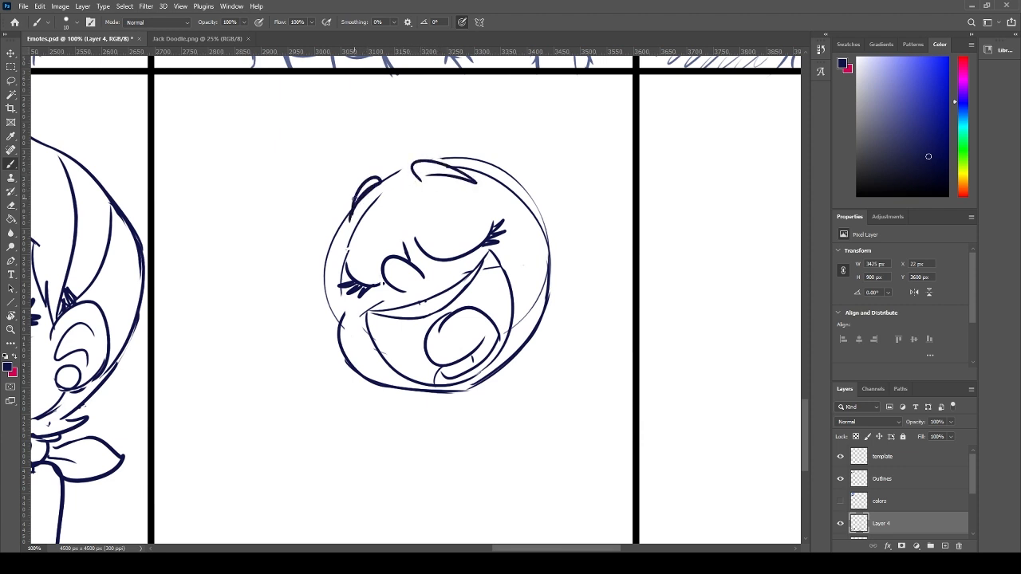
key(ctrl+z)
mouse_move(351, 229)
mouse_down()
mouse_move(382, 185)
mouse_move(352, 239)
mouse_move(380, 207)
mouse_move(352, 214)
mouse_move(403, 169)
mouse_up()
key(ctrl+z)
- Erase the inner face guide line and the old tongue, and redraw the mouth's left edge
key(e)
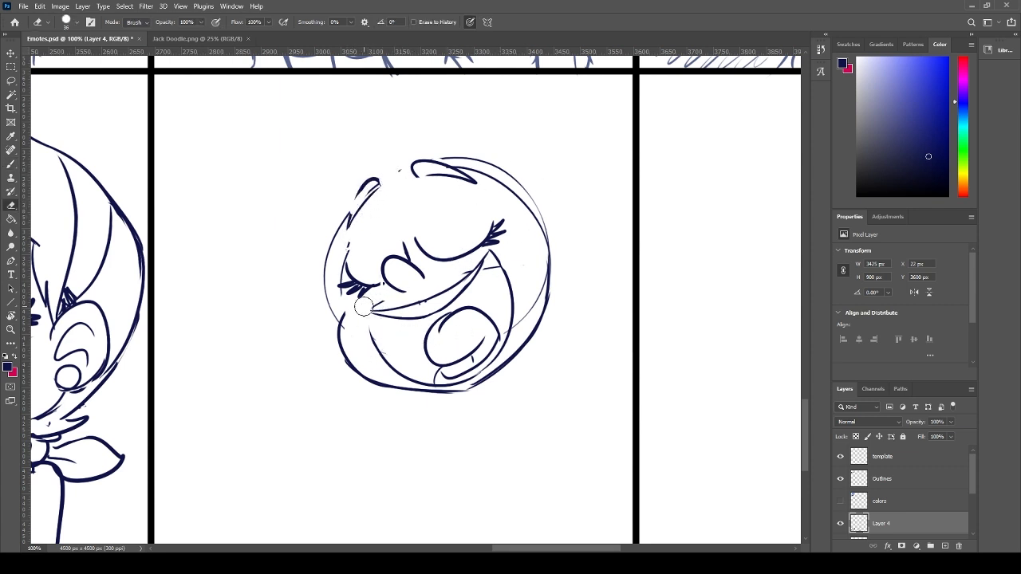
key(b)
mouse_move(370, 311)
mouse_down()
mouse_move(391, 329)
mouse_move(389, 369)
mouse_move(478, 339)
mouse_move(438, 346)
mouse_up()
key(ctrl+z)
key(e)
key(b)
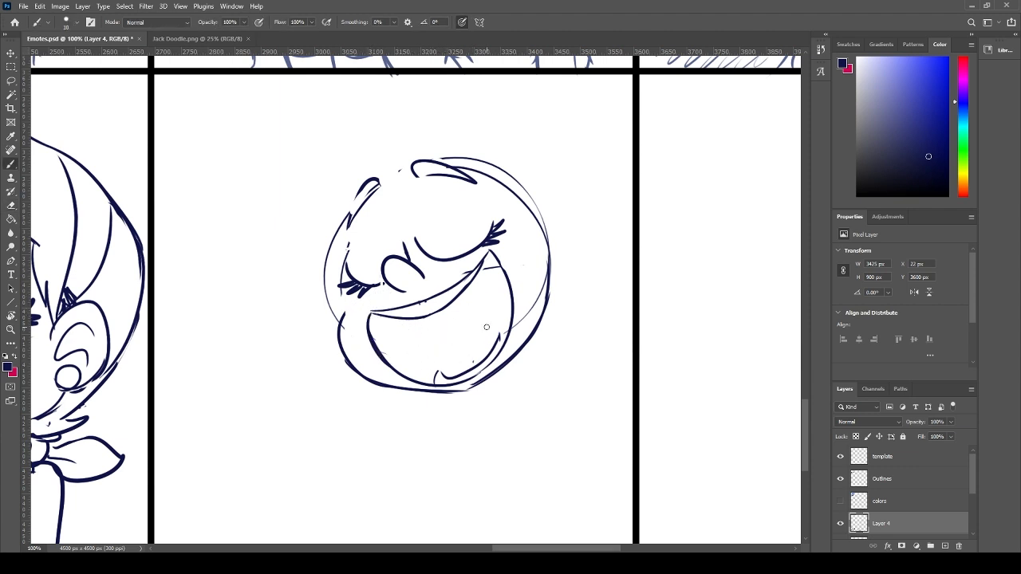
- Sketch a new tongue and the throat outline inside the right half of the open mouth
mouse_move(509, 325)
mouse_down()
mouse_move(457, 335)
mouse_move(472, 345)
mouse_move(451, 366)
mouse_up()
key(ctrl+z)
drag(436, 329, 453, 307)
key(ctrl+z)
mouse_move(447, 310)
mouse_down()
mouse_move(471, 319)
mouse_move(473, 292)
mouse_move(488, 303)
mouse_up()
key(ctrl+z)
mouse_move(478, 300)
mouse_down()
mouse_move(476, 310)
mouse_move(471, 302)
mouse_move(504, 290)
mouse_move(501, 319)
mouse_up()
key(ctrl+z)
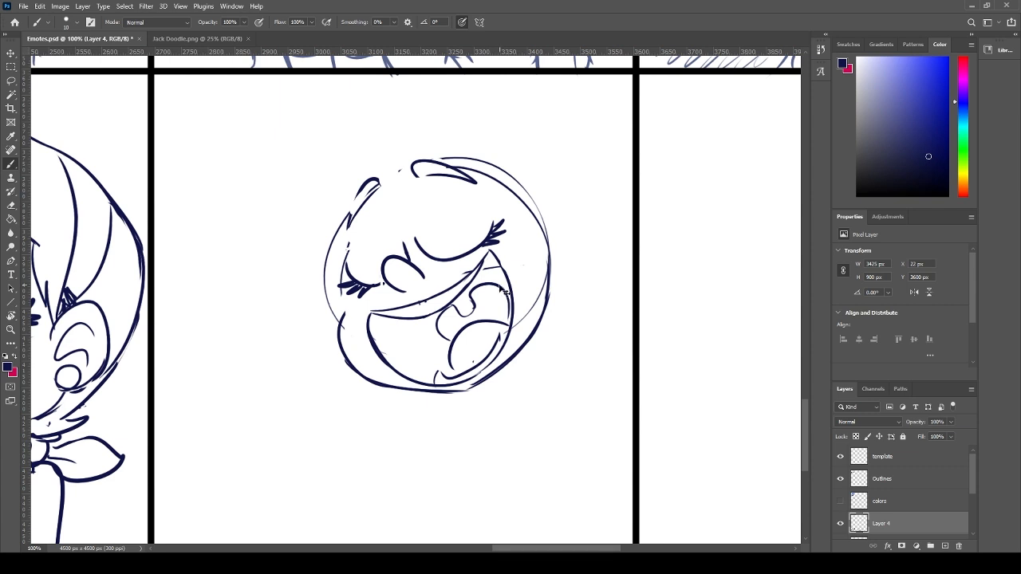
- Draw the nose bridge and eyelid creases, and erase the guide circle along the left side of the face
key(ctrl+z)
key(ctrl+z)
mouse_move(421, 249)
mouse_down()
mouse_move(416, 184)
mouse_move(417, 217)
mouse_move(389, 183)
mouse_move(403, 239)
mouse_move(385, 207)
mouse_move(416, 252)
mouse_move(387, 210)
mouse_move(386, 235)
mouse_move(355, 236)
mouse_up()
key(ctrl+z)
key(ctrl+z)
key(ctrl+z)
key(e)
mouse_move(388, 205)
mouse_down()
mouse_move(352, 255)
mouse_move(339, 240)
mouse_move(333, 270)
mouse_move(337, 230)
mouse_move(324, 299)
mouse_up()
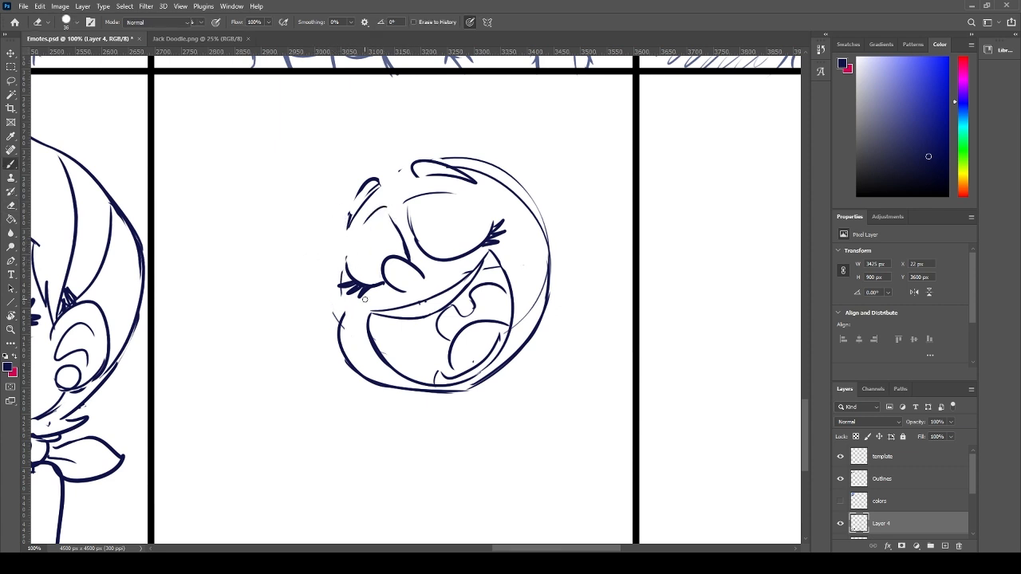
- Redraw the lower edge of the left eyebrow to close its shape
key(b)
mouse_move(374, 189)
mouse_down()
mouse_move(348, 223)
mouse_move(388, 183)
mouse_up()
key(e)
key(b)
key(ctrl+z)
drag(348, 212, 387, 184)
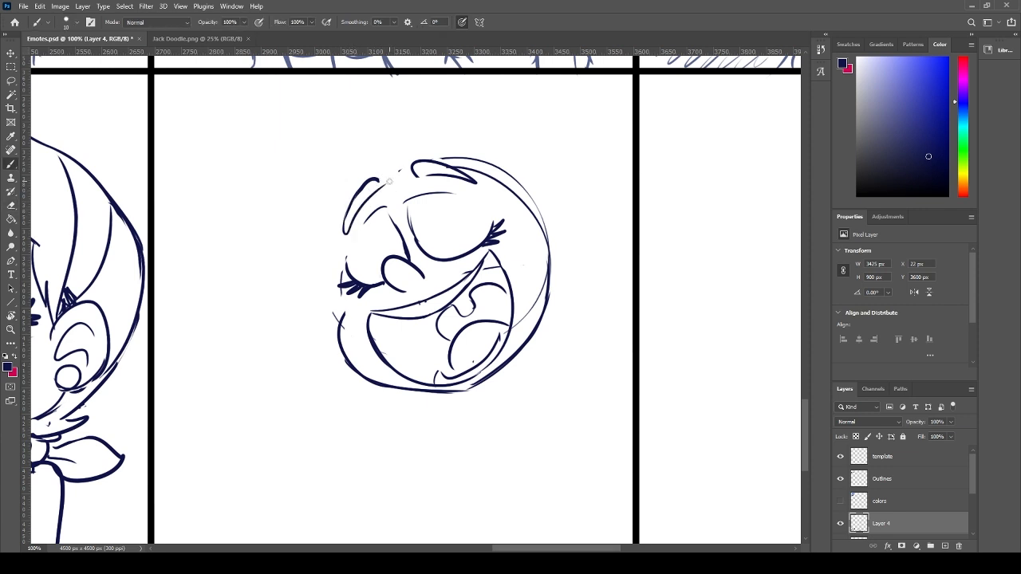
- Erase the remaining guide circle lines around the top and right side of the head
key(e)
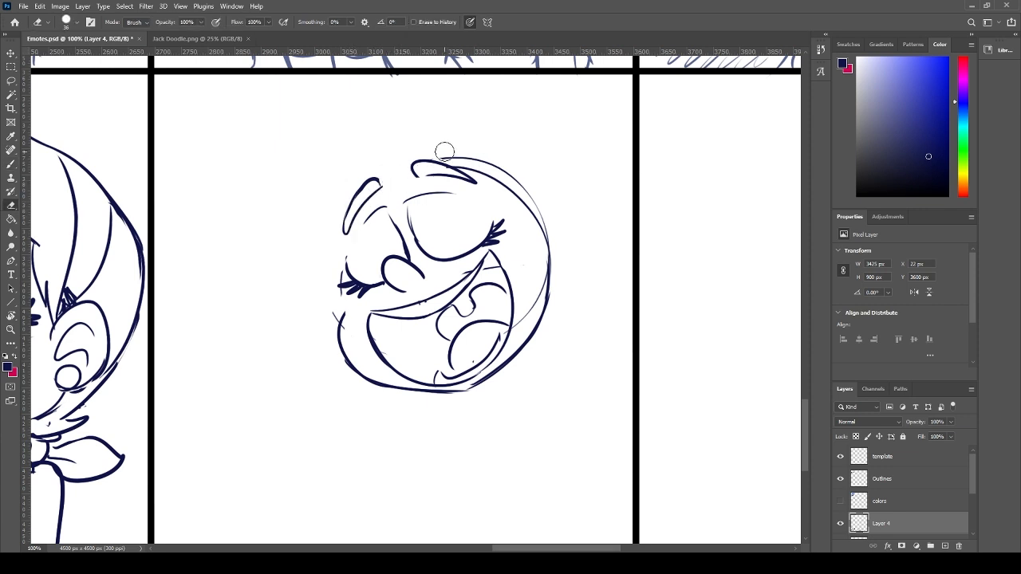
mouse_move(441, 152)
mouse_down()
mouse_move(494, 165)
mouse_move(510, 191)
mouse_move(534, 193)
mouse_move(546, 209)
mouse_move(531, 296)
mouse_up()
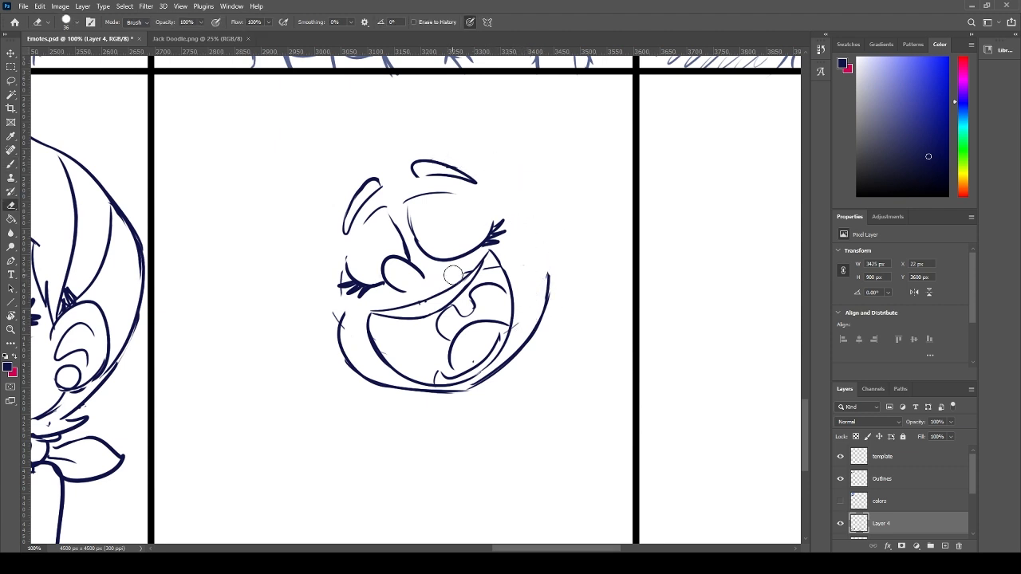
key(b)
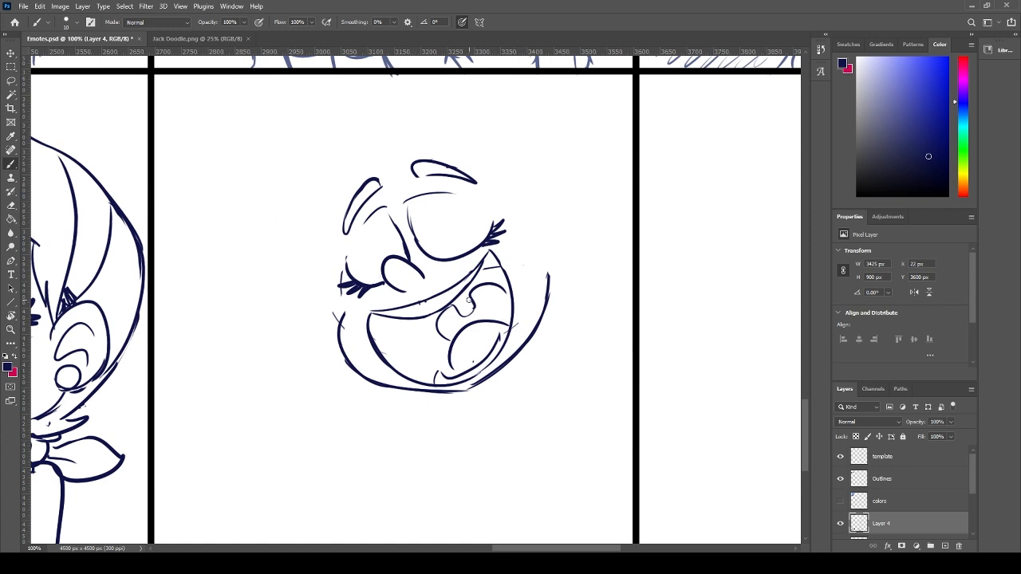
- Lasso the open mouth, skew and shorten it slightly away from the chin, and deselect it
key(l)
mouse_move(369, 343)
mouse_down()
mouse_move(490, 255)
mouse_move(523, 294)
mouse_move(513, 358)
mouse_move(474, 389)
mouse_move(405, 392)
mouse_move(360, 339)
mouse_up()
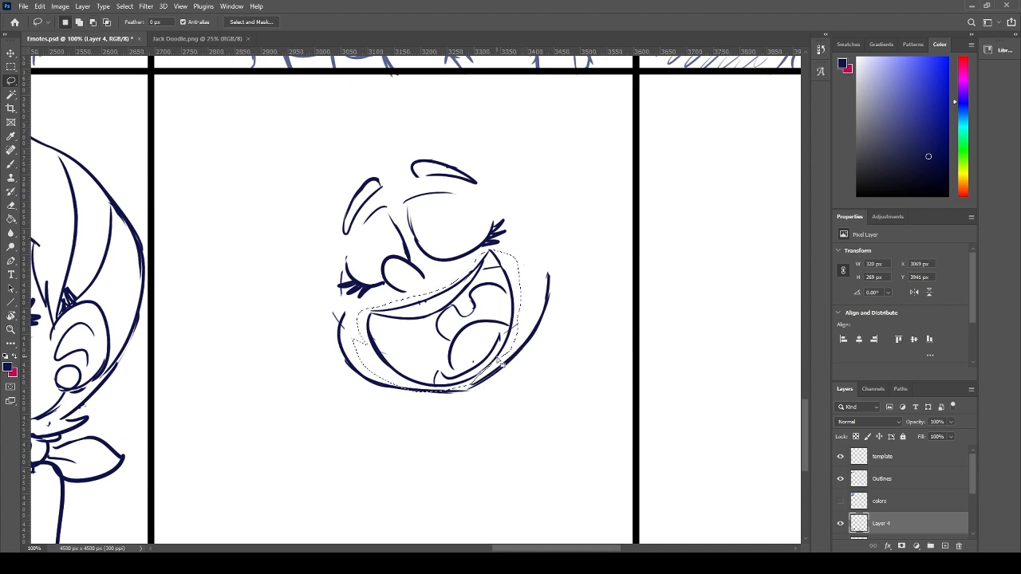
key(shift)
key(ctrl+t)
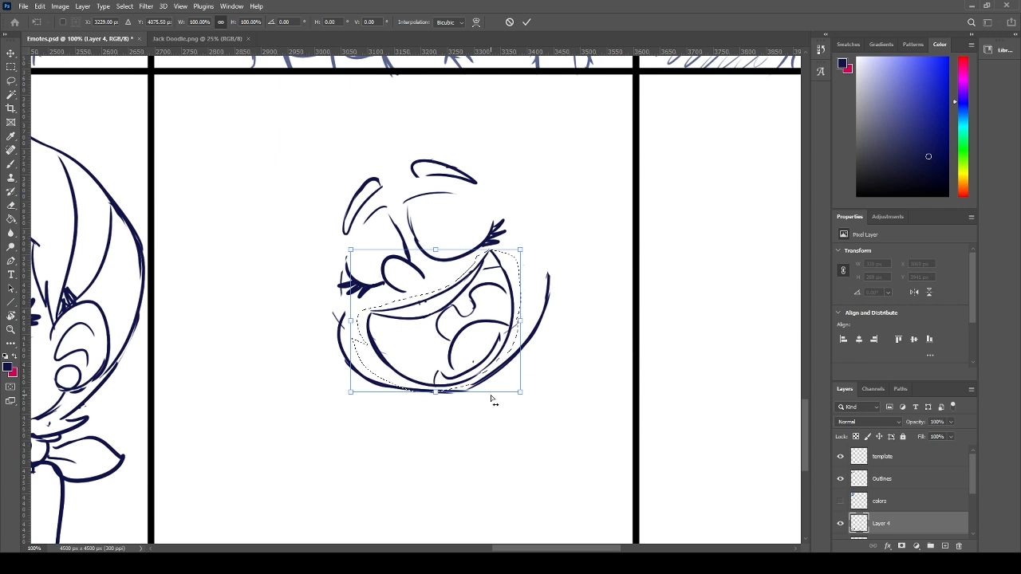
mouse_move(491, 395)
mouse_down()
mouse_move(501, 385)
mouse_move(494, 383)
mouse_up()
key(Return)
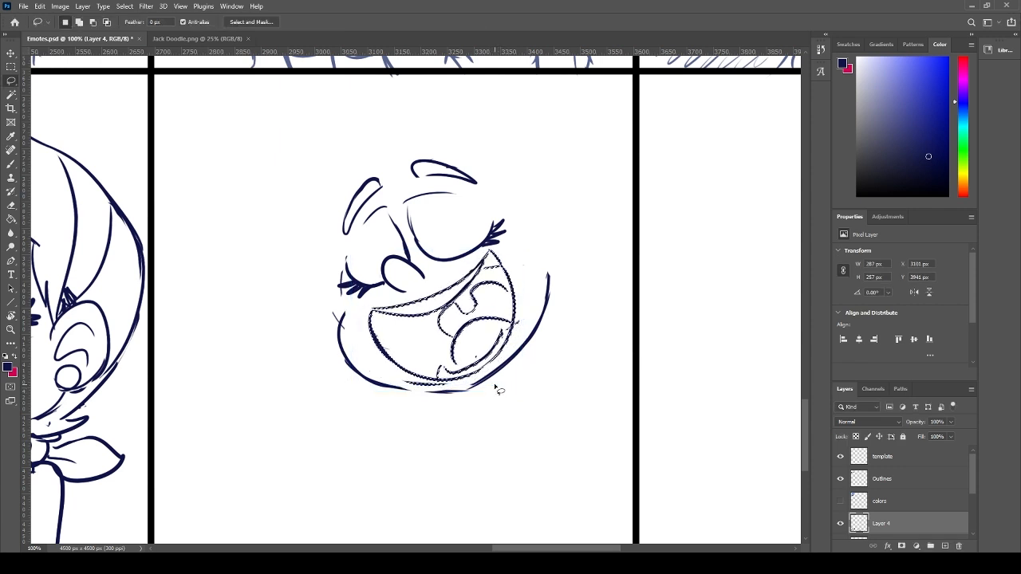
key(ctrl+d)
- Redraw the broken chin line below the mouth and shade the throat area with hatching
key(b)
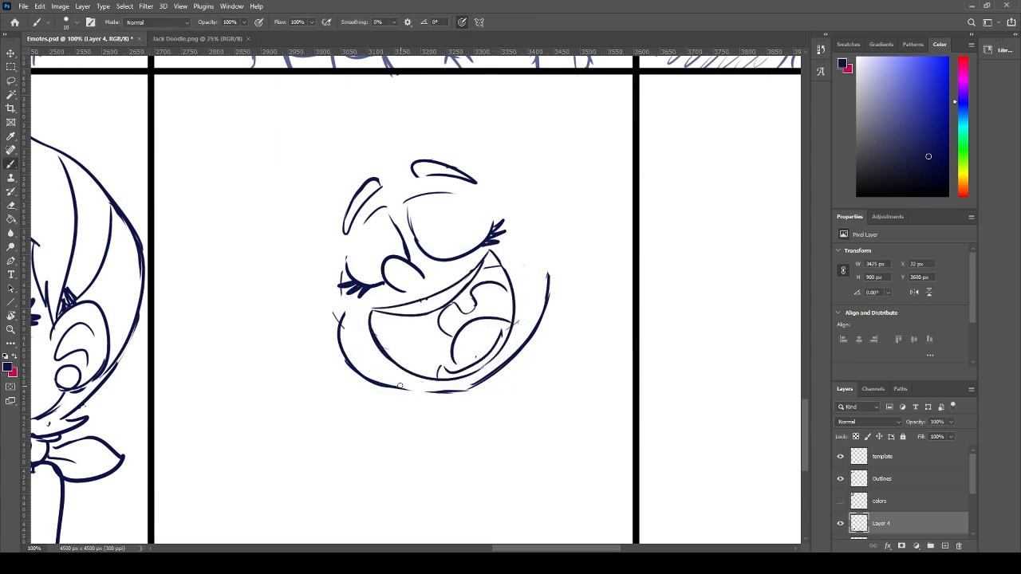
drag(388, 386, 465, 388)
mouse_move(447, 330)
mouse_down()
mouse_move(501, 287)
mouse_move(509, 292)
mouse_up()
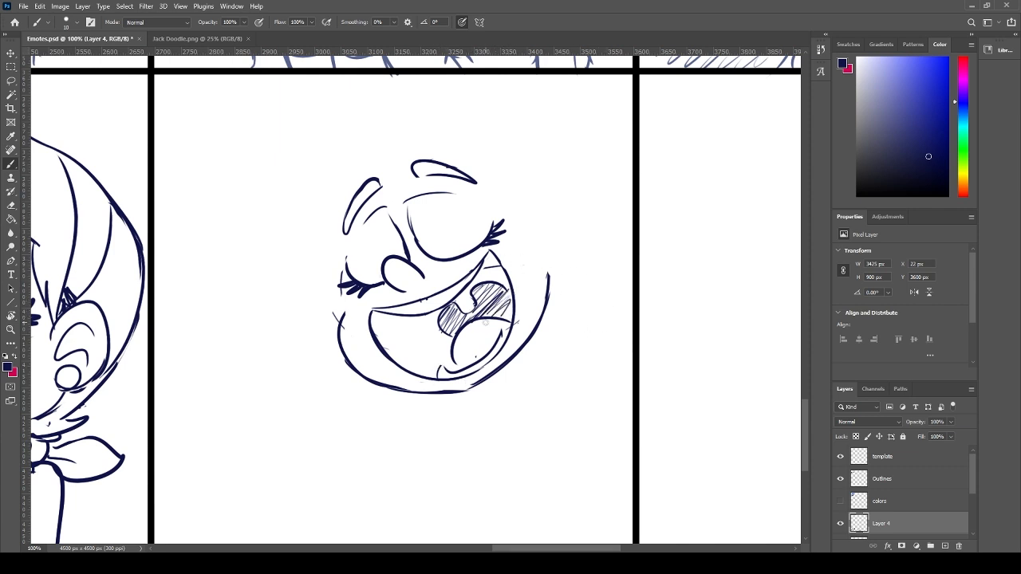
- Draw the right ear with its inner folds and a small round earring at the lobe
mouse_move(517, 213)
mouse_down()
mouse_move(577, 226)
mouse_move(546, 265)
mouse_up()
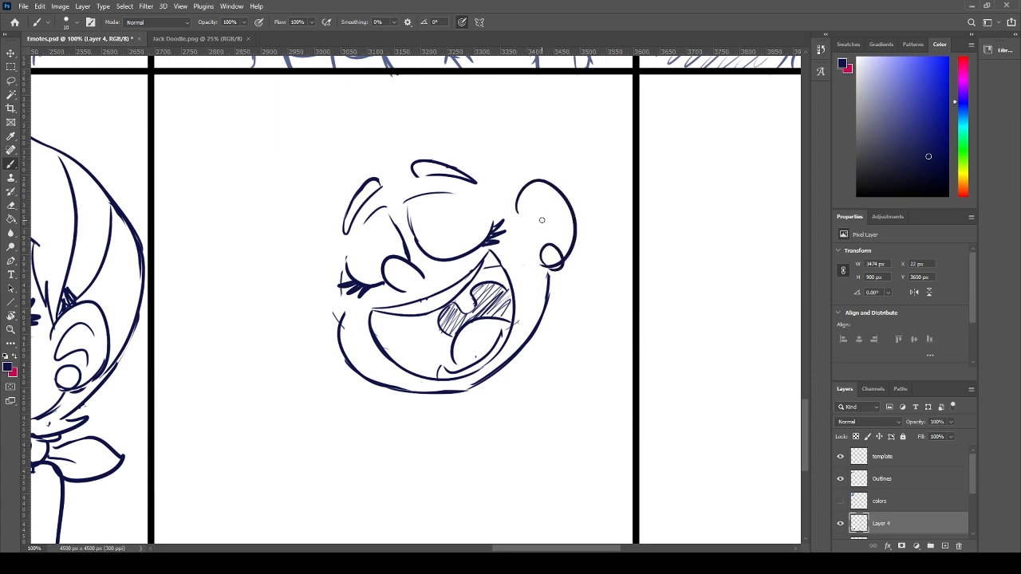
mouse_move(555, 205)
mouse_down()
mouse_move(530, 240)
mouse_move(559, 234)
mouse_move(534, 248)
mouse_move(552, 227)
mouse_move(527, 218)
mouse_move(554, 243)
mouse_up()
key(ctrl+z)
key(ctrl+z)
key(ctrl+z)
key(ctrl+z)
- Erase the lower edge of the upper teeth and redraw it as a smooth curve across the mouth
key(e)
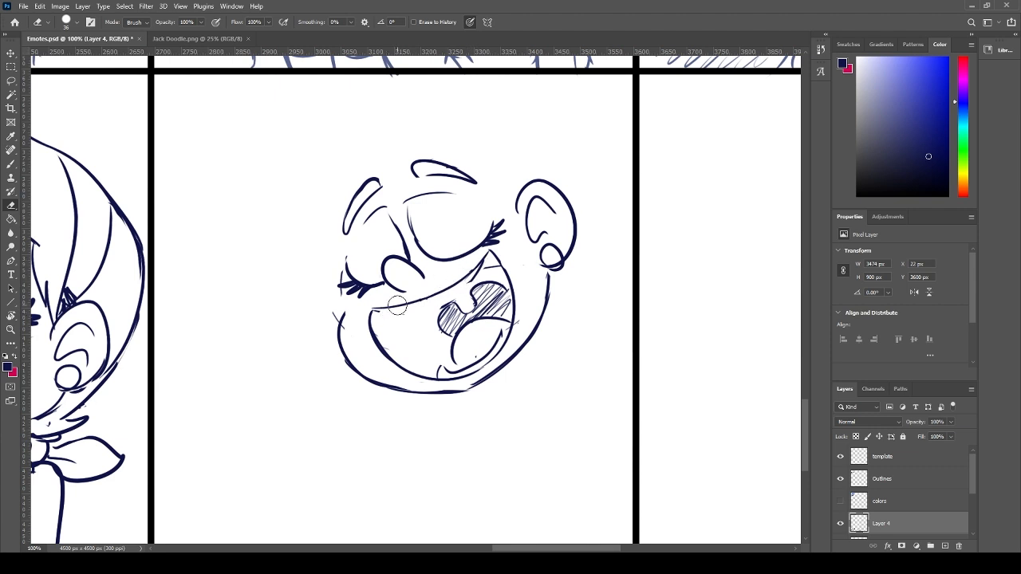
key(b)
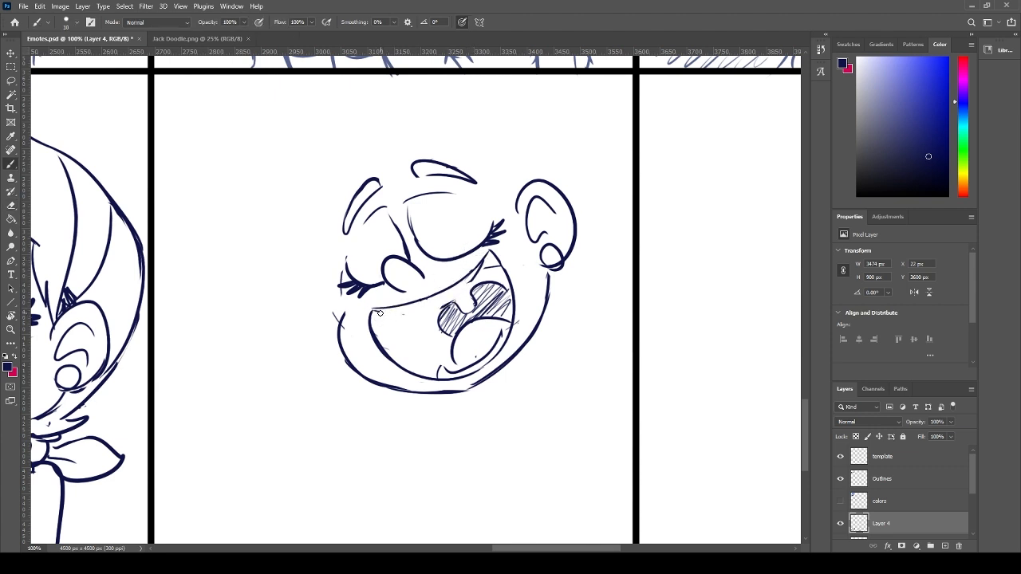
mouse_move(380, 313)
mouse_down()
mouse_move(465, 282)
mouse_move(440, 305)
mouse_up()
key(ctrl+z)
key(ctrl+z)
drag(376, 317, 467, 284)
key(e)
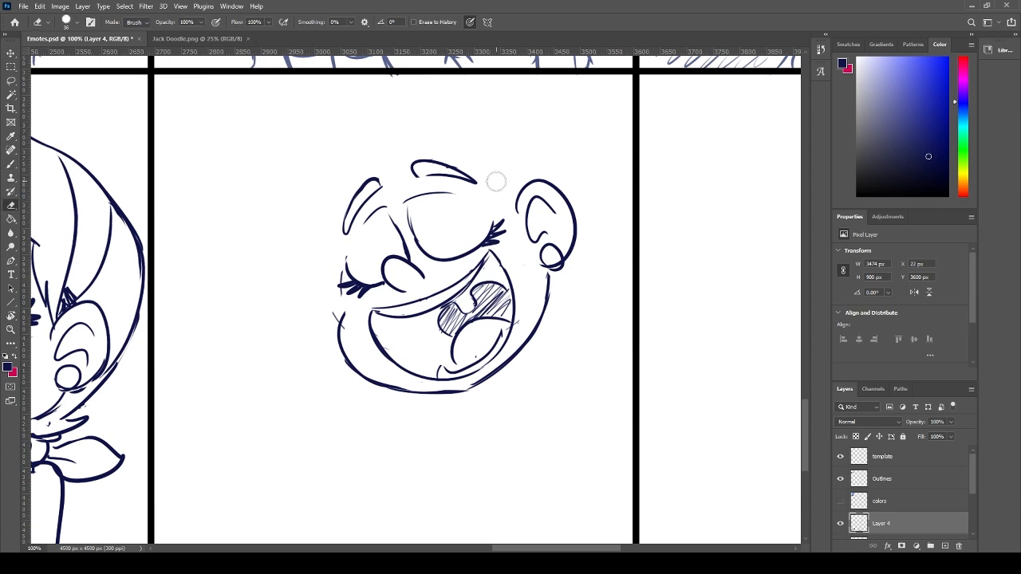
- Lasso the whole head, move it down and slightly to the right in its panel, and deselect it
key(l)
mouse_move(318, 236)
mouse_down()
mouse_move(611, 197)
mouse_move(306, 241)
mouse_up()
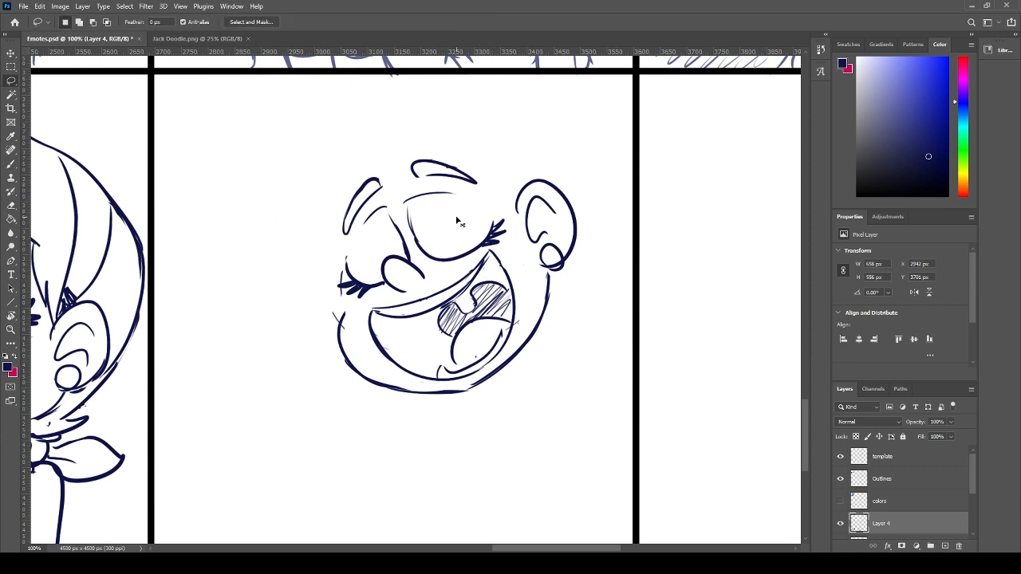
key(ctrl+t)
drag(542, 219, 549, 251)
key(Return)
key(ctrl+d)
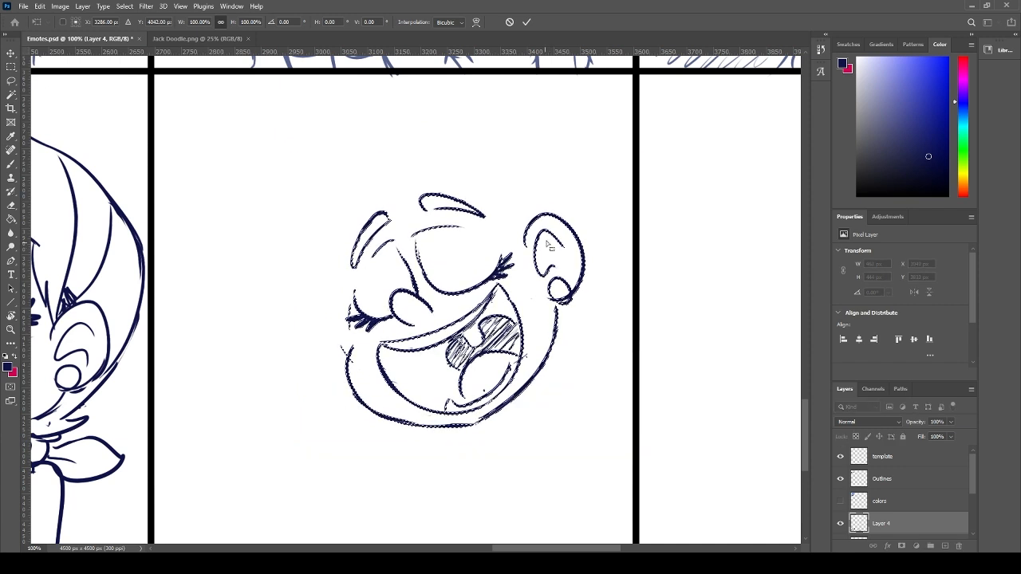
- Lasso the jaw and mouth, skew them horizontally about 2.3 degrees with height at about 99%, and deselect
mouse_move(337, 388)
mouse_down()
mouse_move(379, 333)
mouse_move(446, 322)
mouse_move(507, 282)
mouse_move(562, 324)
mouse_move(329, 384)
mouse_up()
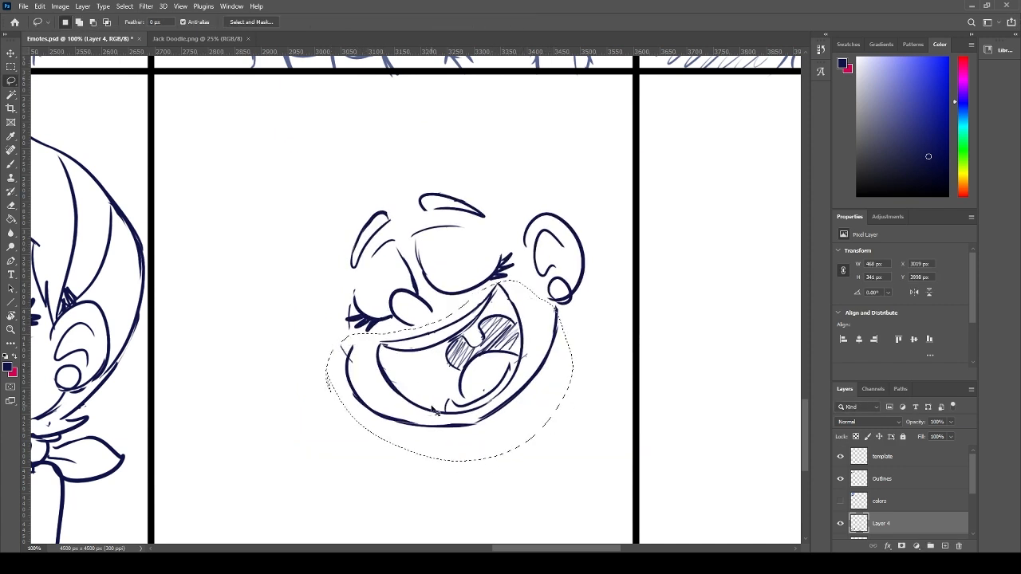
key(ctrl+t)
drag(507, 469, 516, 451)
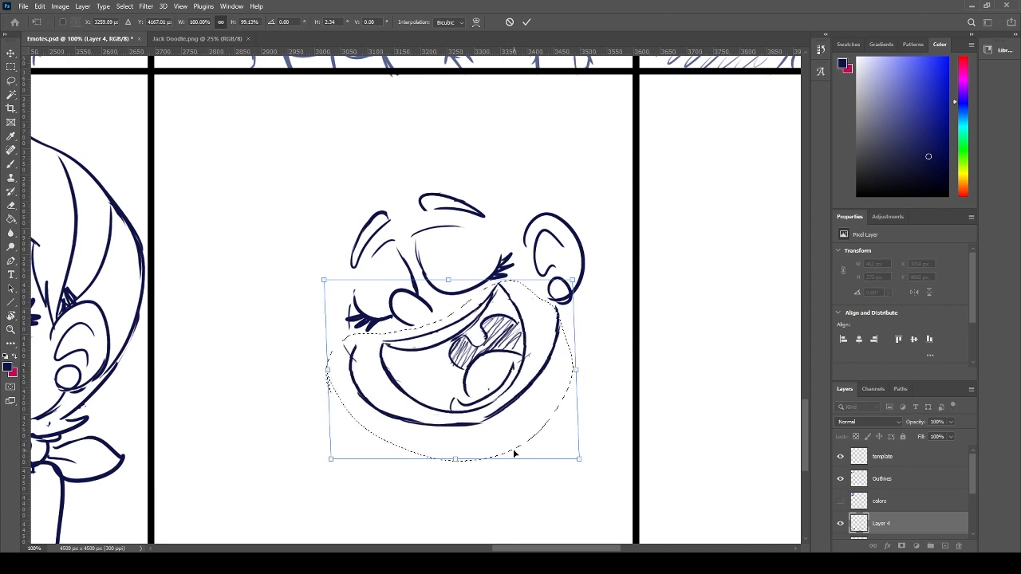
key(Return)
key(ctrl+d)
- Sketch the temple line beside the ear and the left forehead outline, redrawing the outline until it hugs the left eyebrow
key(b)
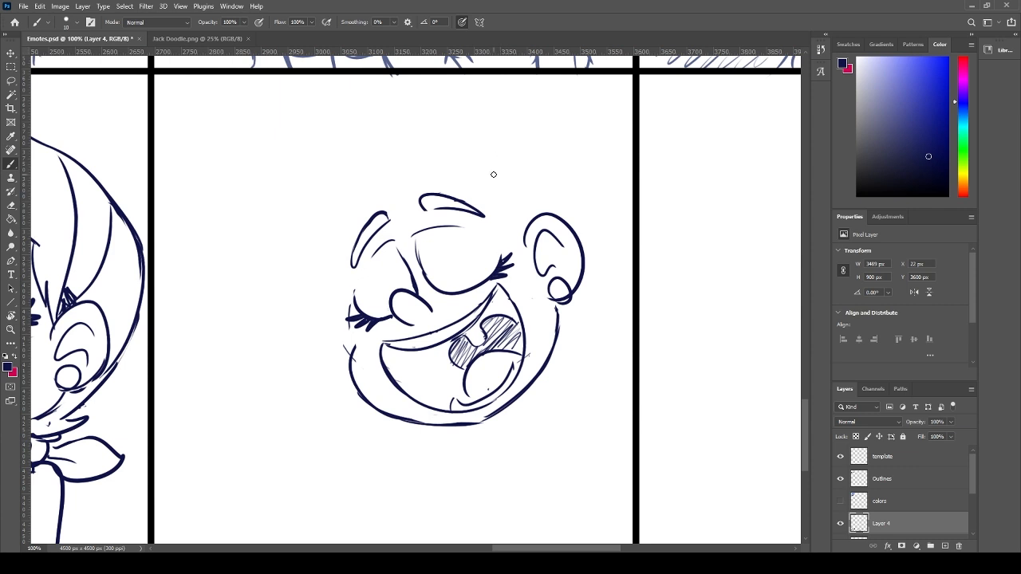
drag(523, 241, 481, 195)
drag(343, 344, 343, 234)
key(ctrl+z)
drag(346, 329, 344, 254)
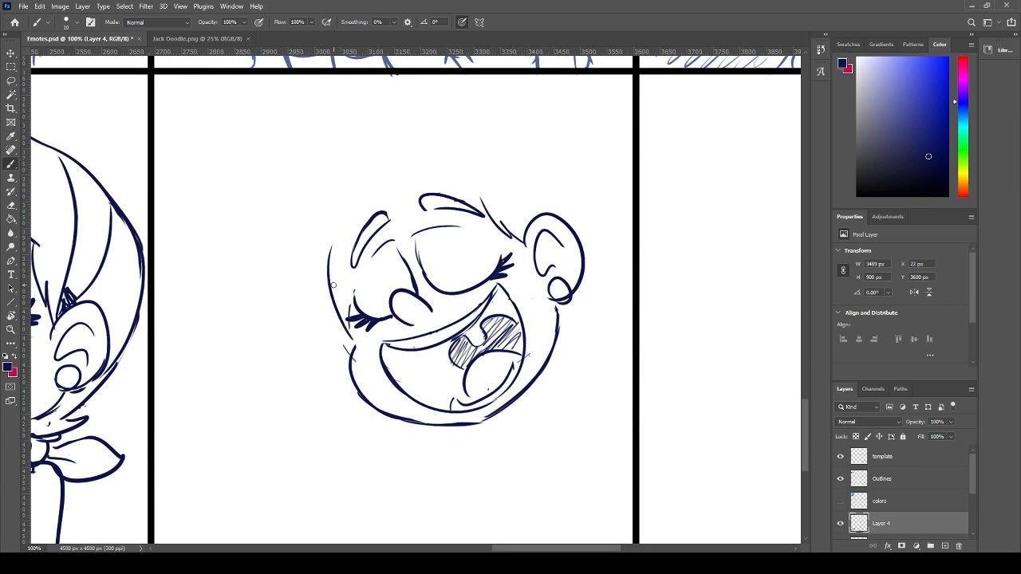
key(ctrl+z)
mouse_move(354, 343)
mouse_down()
mouse_move(334, 259)
mouse_move(347, 238)
mouse_up()
key(ctrl+z)
key(ctrl+z)
drag(353, 334, 341, 239)
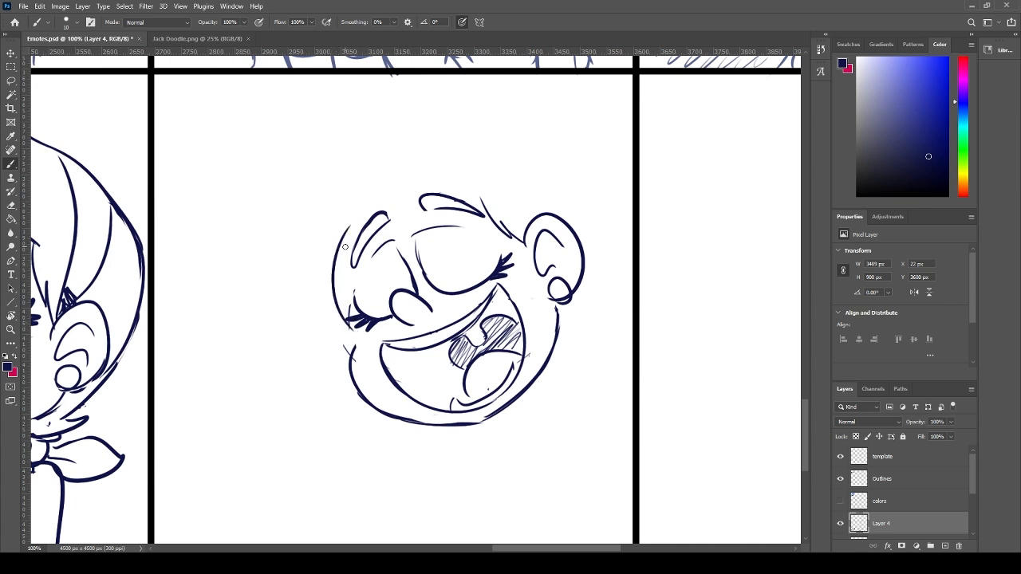
key(ctrl+z)
mouse_move(351, 333)
mouse_down()
mouse_move(331, 255)
mouse_move(351, 222)
mouse_move(433, 196)
mouse_up()
key(ctrl+z)
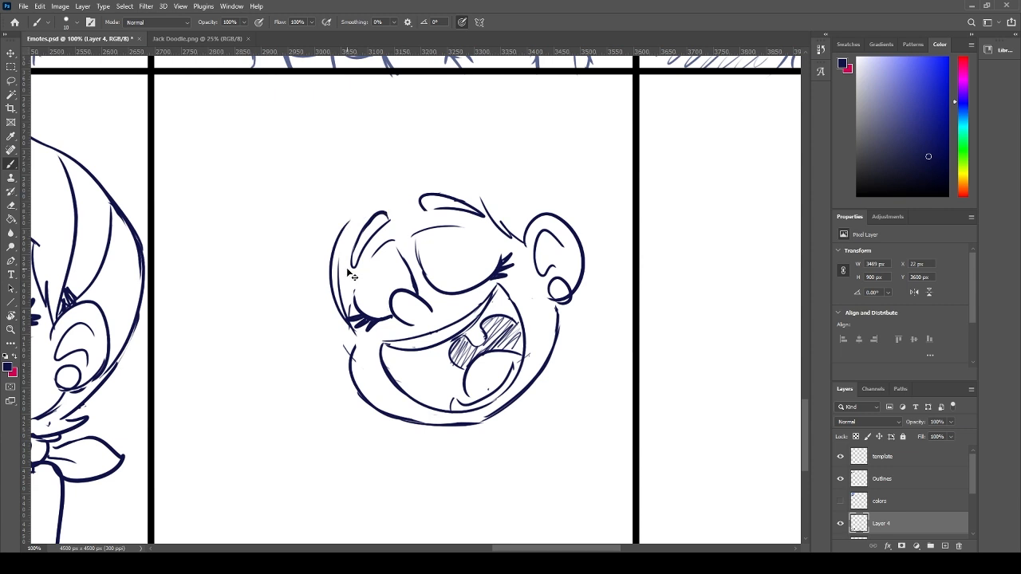
key(ctrl+z)
key(ctrl+z)
mouse_move(344, 308)
mouse_down()
mouse_move(364, 217)
mouse_move(440, 192)
mouse_up()
key(ctrl+z)
key(ctrl+z)
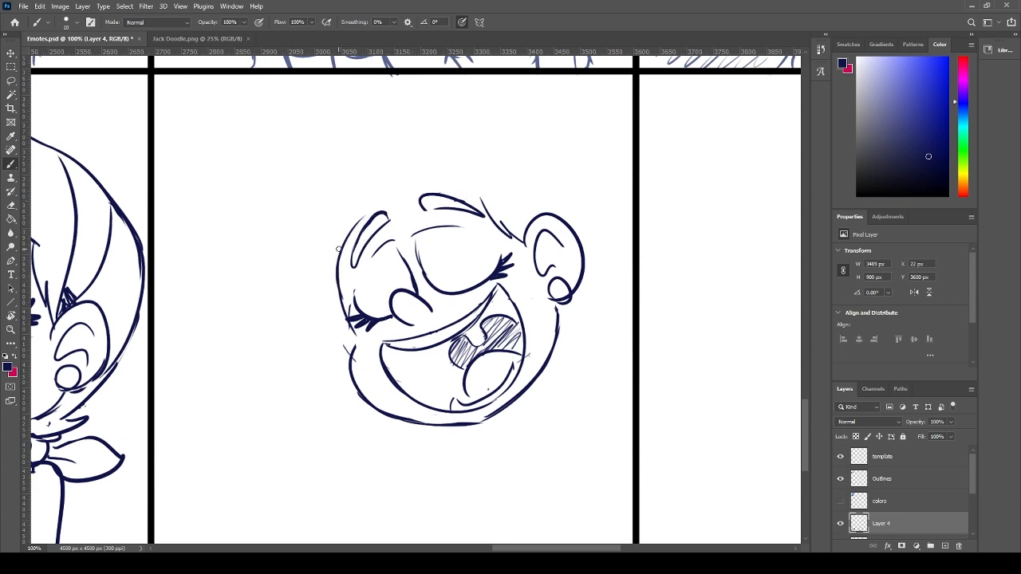
- Extend the forehead outline between the eyebrows and add a short stroke above the right eyebrow
mouse_move(339, 252)
mouse_down()
mouse_move(378, 218)
mouse_move(429, 196)
mouse_move(481, 206)
mouse_up()
key(ctrl+z)
drag(479, 189, 449, 194)
- Lasso the mouth, rotate it about 3.6 degrees counterclockwise, and deselect it
key(l)
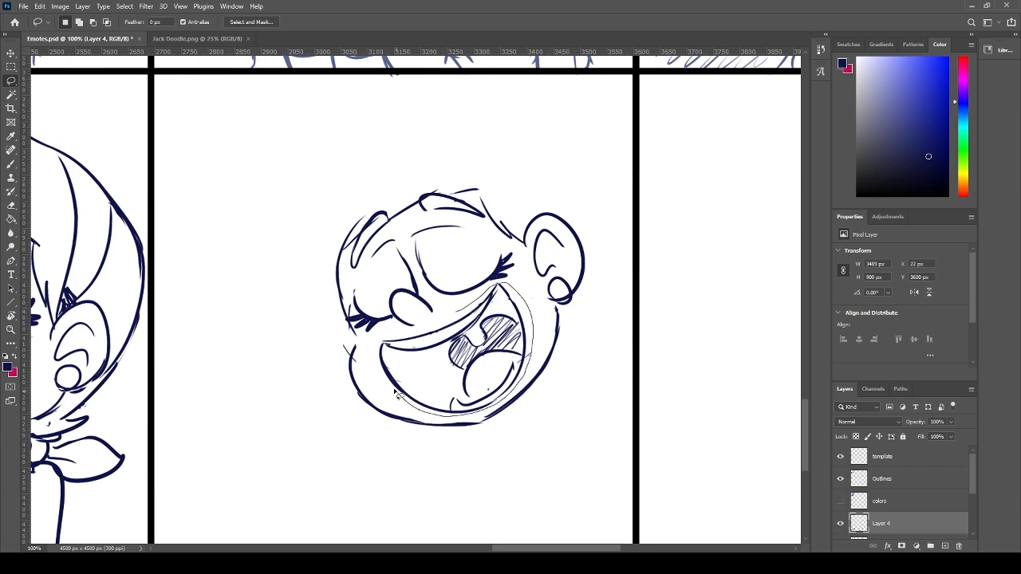
drag(404, 341, 496, 300)
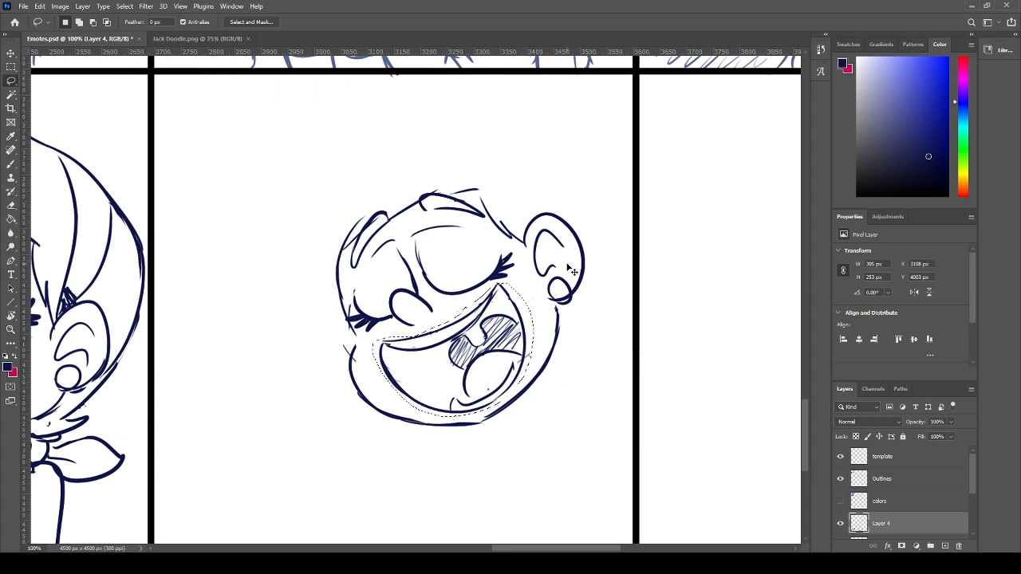
key(ctrl+t)
drag(585, 256, 583, 254)
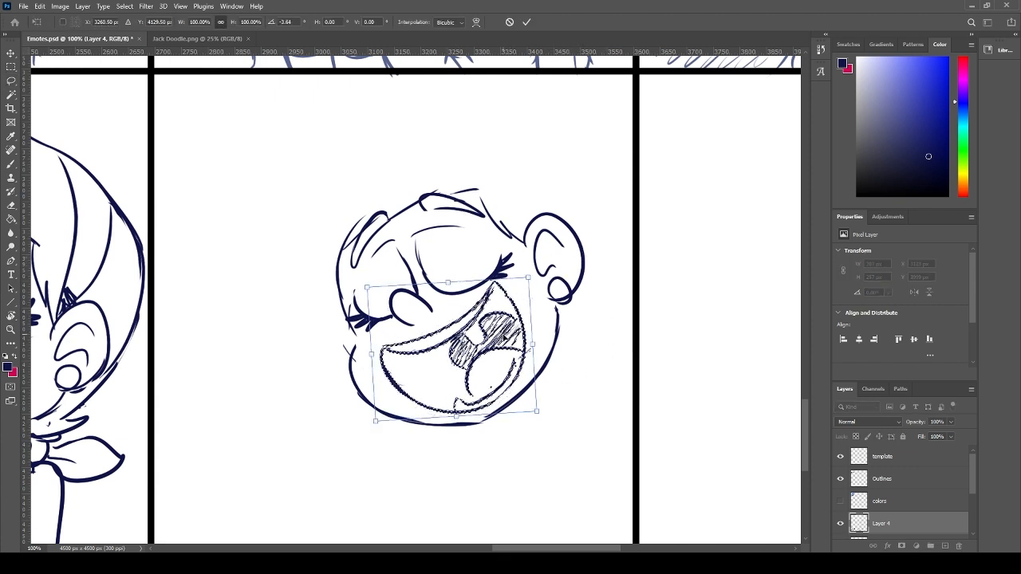
key(Return)
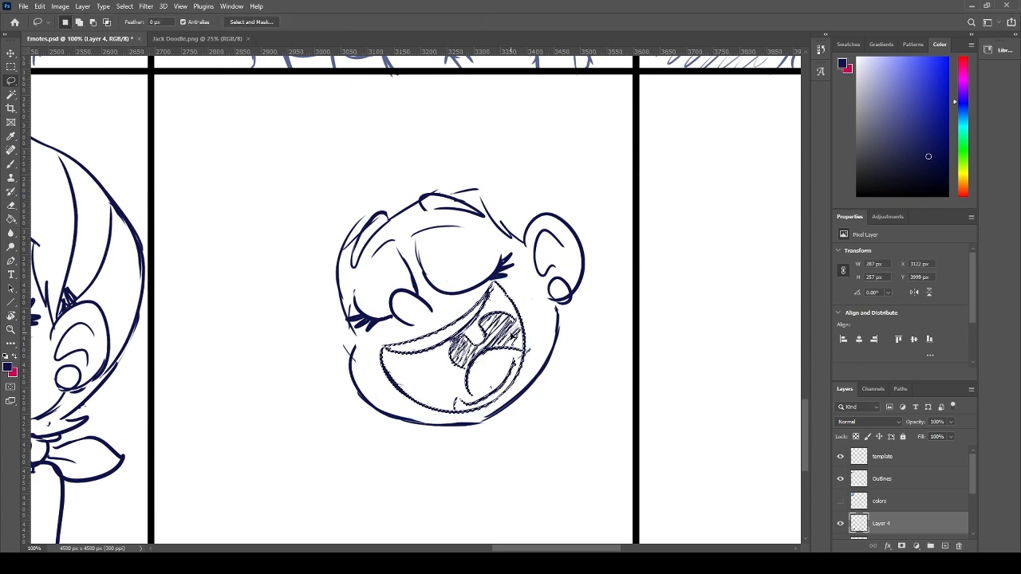
key(ctrl+d)
- Sketch the back of the hair as a curve from the crown down behind the ear, ending in a spiky nape tuft
key(b)
drag(469, 115, 571, 189)
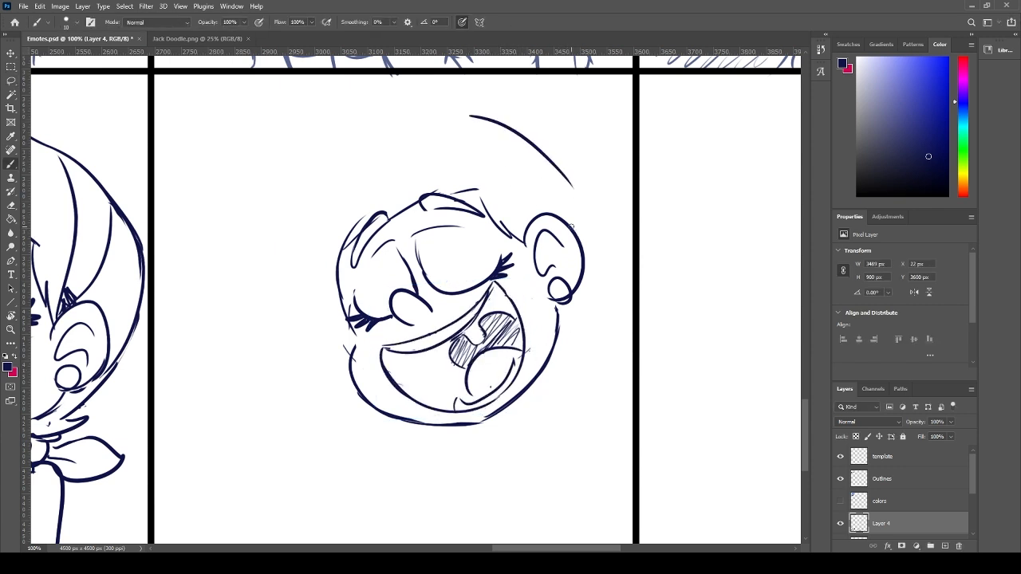
key(ctrl+z)
mouse_move(466, 116)
mouse_down()
mouse_move(569, 172)
mouse_move(582, 232)
mouse_up()
mouse_move(576, 189)
mouse_down()
mouse_move(572, 306)
mouse_move(585, 278)
mouse_move(585, 316)
mouse_move(556, 352)
mouse_up()
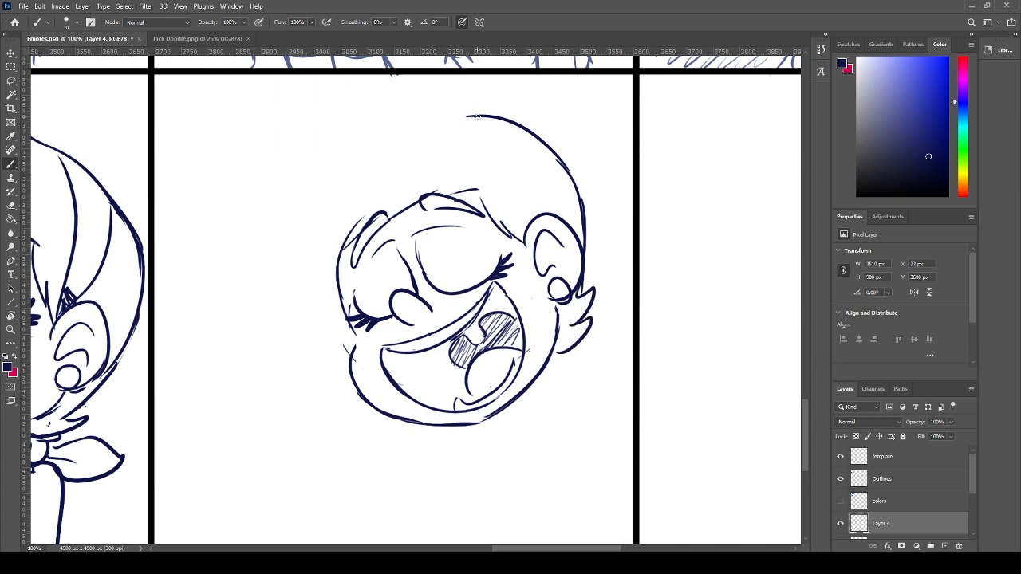
drag(476, 116, 336, 116)
key(ctrl+z)
drag(493, 121, 317, 120)
key(ctrl+z)
drag(556, 154, 344, 114)
key(ctrl+z)
mouse_move(568, 167)
mouse_down()
mouse_move(477, 116)
mouse_move(325, 127)
mouse_up()
key(ctrl+z)
mouse_move(469, 116)
mouse_down()
mouse_move(304, 126)
mouse_move(285, 109)
mouse_move(264, 210)
mouse_up()
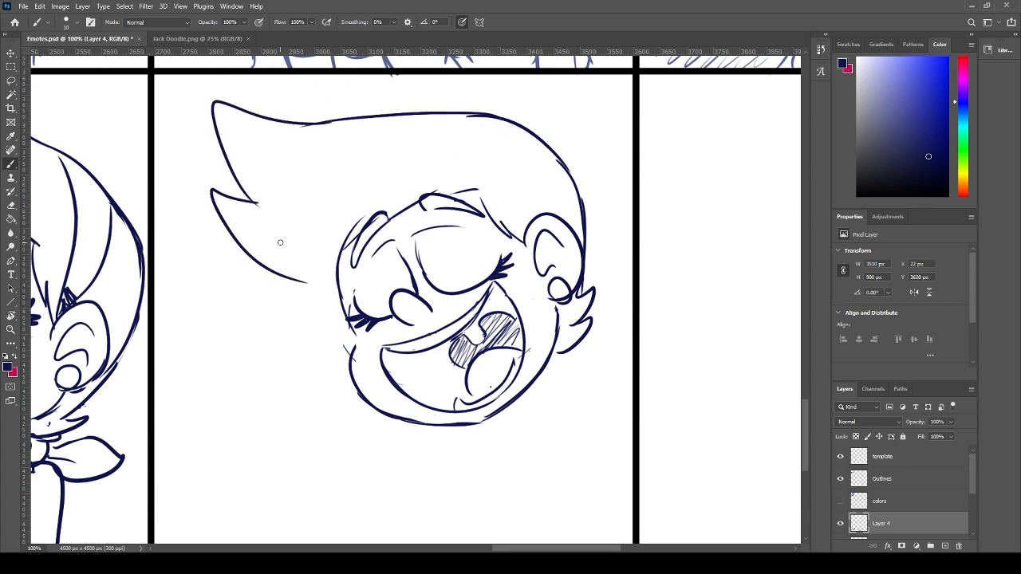
key(ctrl+z)
mouse_move(328, 120)
mouse_down()
mouse_move(247, 105)
mouse_move(264, 203)
mouse_up()
key(ctrl+z)
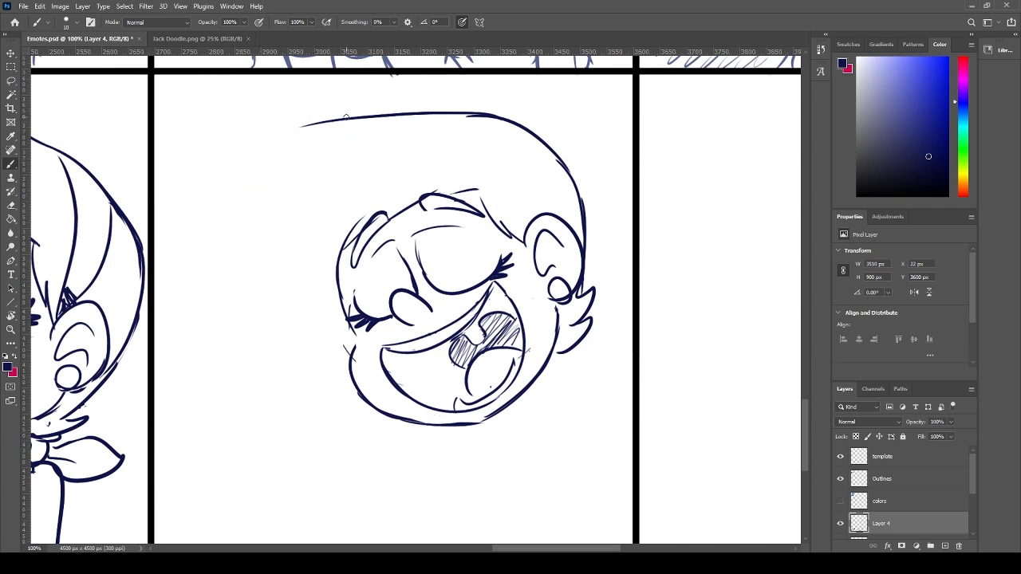
mouse_move(348, 117)
mouse_down()
mouse_move(252, 210)
mouse_move(299, 239)
mouse_up()
key(ctrl+z)
key(ctrl+z)
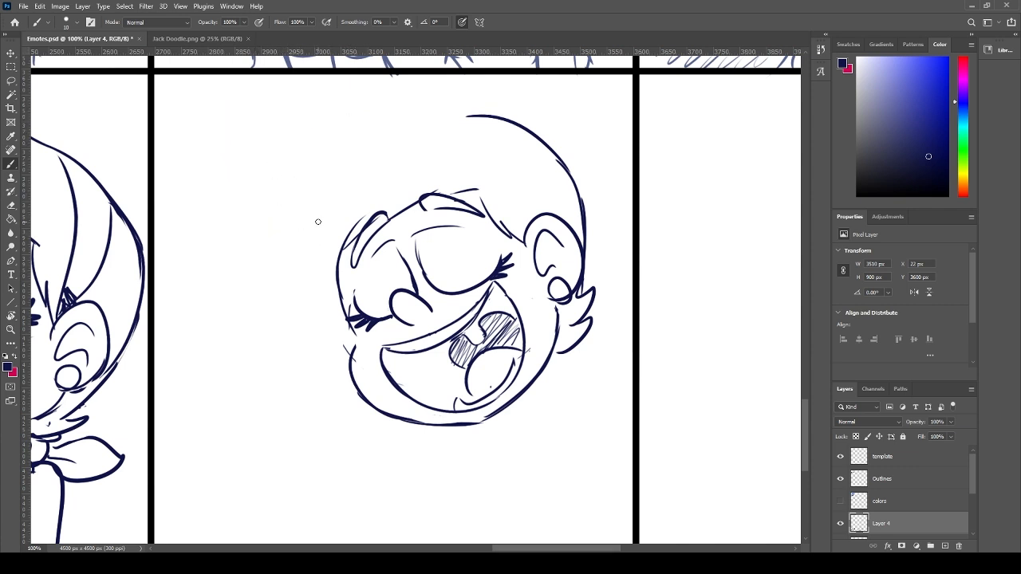
- Draw the swept-forward quiff with three tips from the crown down to the left eye, and clean up the notches with the Eraser
mouse_move(476, 117)
mouse_down()
mouse_move(261, 173)
mouse_move(271, 189)
mouse_move(388, 121)
mouse_move(291, 177)
mouse_move(233, 132)
mouse_move(271, 233)
mouse_up()
key(ctrl+z)
key(ctrl+z)
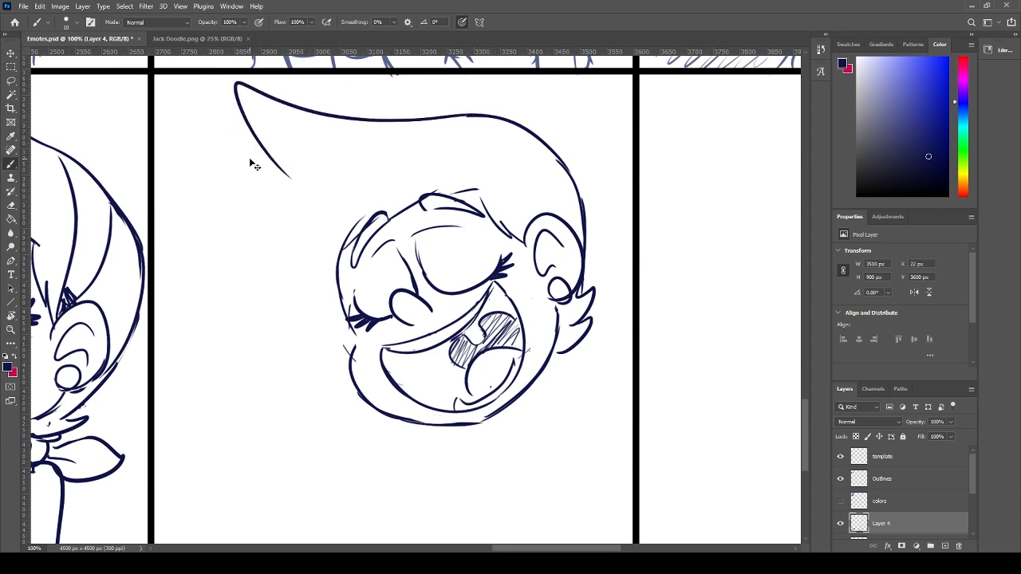
mouse_move(289, 177)
mouse_down()
mouse_move(226, 164)
mouse_move(295, 277)
mouse_up()
mouse_move(251, 241)
mouse_down()
mouse_move(343, 333)
mouse_move(322, 319)
mouse_move(356, 334)
mouse_up()
key(e)
drag(293, 263, 308, 279)
drag(292, 183, 278, 166)
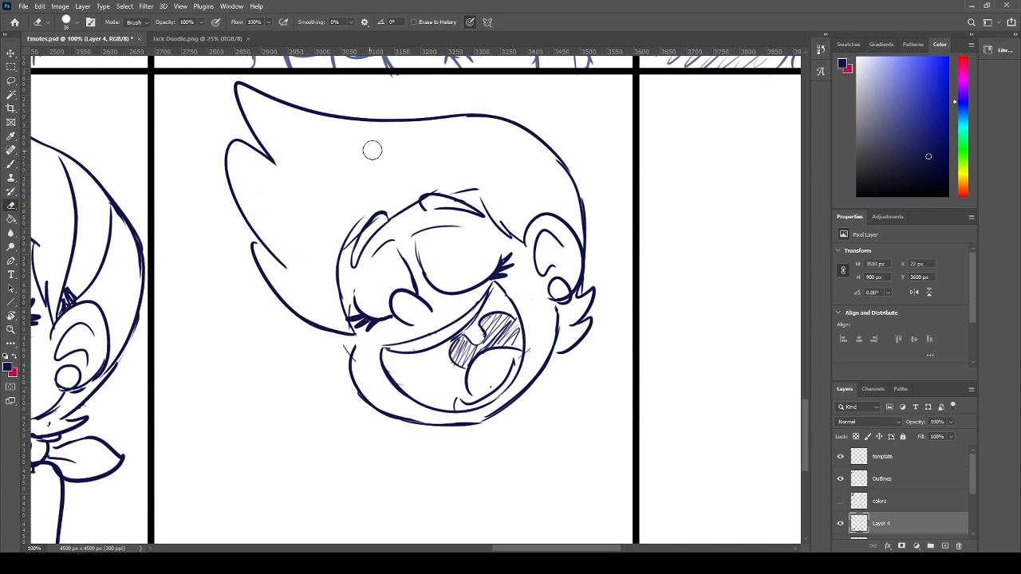
- Draw two curved hair strands from the ear up to the crown and shade the small gap in front of the ear
key(b)
drag(524, 241, 441, 120)
key(ctrl+z)
drag(524, 241, 441, 119)
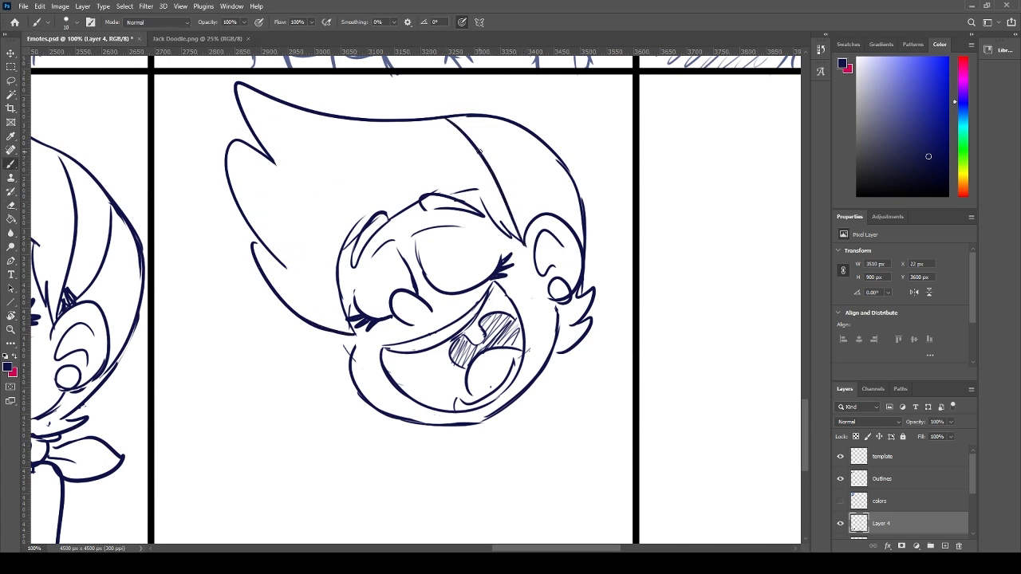
key(ctrl+z)
drag(524, 241, 441, 120)
drag(534, 215, 511, 128)
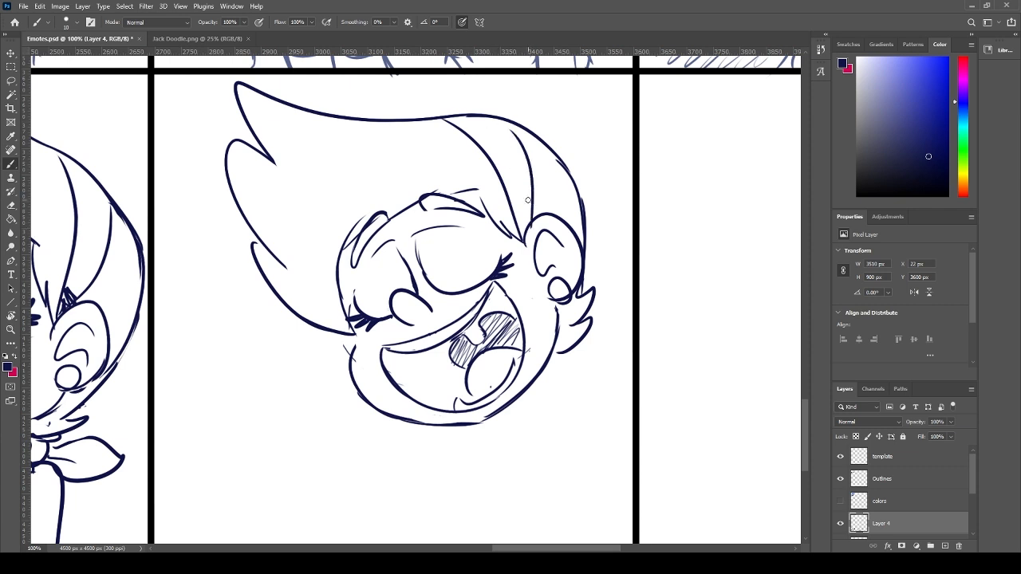
key(ctrl+z)
drag(535, 212, 511, 126)
drag(536, 214, 517, 238)
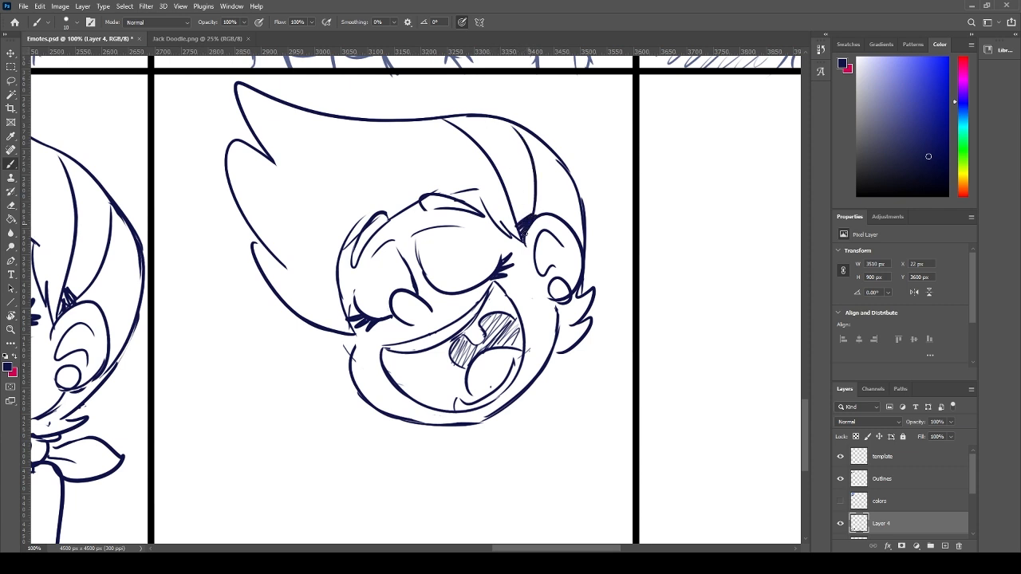
- Rework the back hair outline between the crown and the ear with a fresh stroke
key(e)
mouse_move(575, 150)
mouse_down()
mouse_move(559, 196)
mouse_move(579, 265)
mouse_up()
key(b)
key(ctrl+z)
mouse_move(554, 151)
mouse_down()
mouse_move(586, 214)
mouse_move(571, 183)
mouse_move(531, 144)
mouse_up()
key(ctrl+z)
key(ctrl+z)
mouse_move(589, 217)
mouse_down()
mouse_move(568, 163)
mouse_move(533, 139)
mouse_up()
key(e)
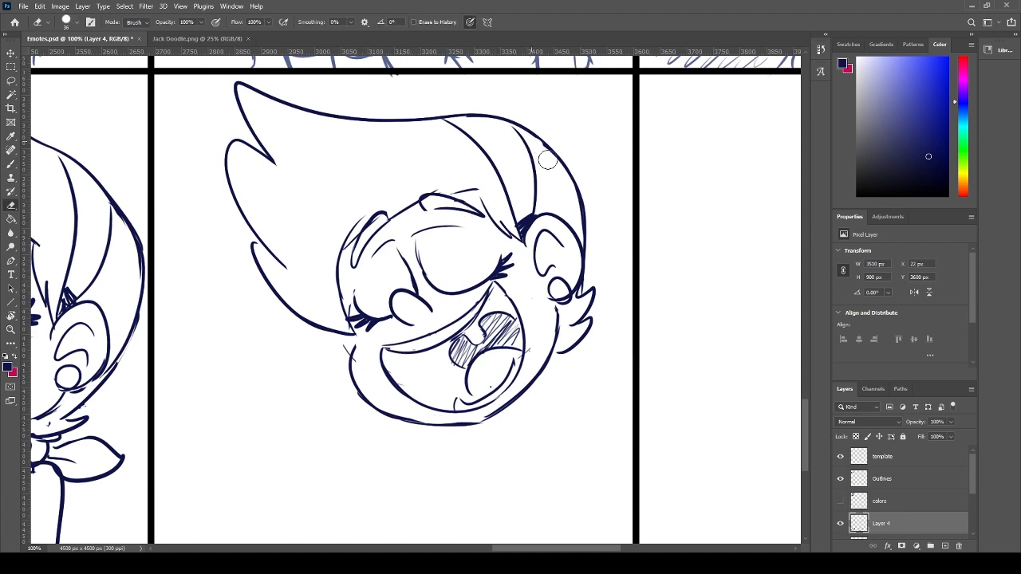
key(b)
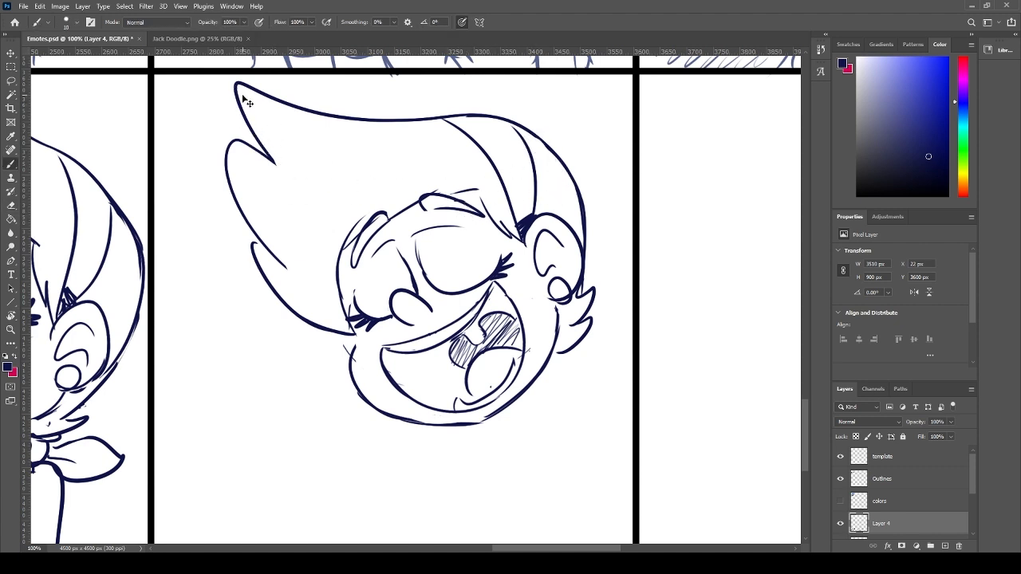
- Redraw the inner edge of the topmost quiff tip and erase the old line and the overlapping end above the lowest tip
drag(238, 94, 274, 169)
key(ctrl+z)
drag(237, 84, 273, 167)
key(e)
drag(248, 110, 276, 162)
key(ctrl+z)
key(ctrl+z)
mouse_move(250, 106)
mouse_down()
mouse_move(277, 162)
mouse_move(283, 155)
mouse_up()
drag(291, 260, 285, 257)
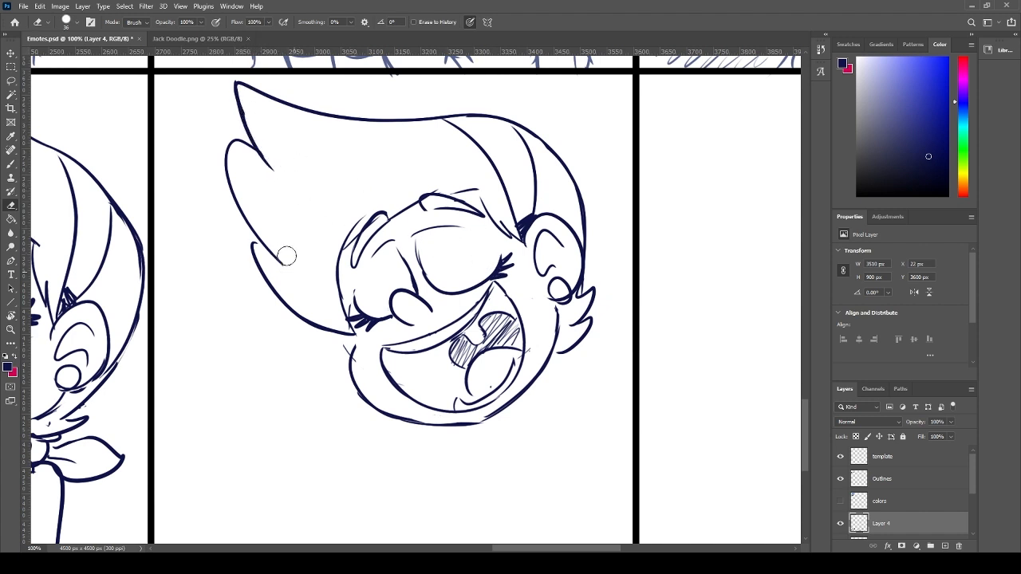
- Reshape the quiff's rounded middle tip into a sharp point and add a short notch stroke at the lowest tip
mouse_move(230, 159)
mouse_down()
mouse_move(237, 141)
mouse_move(269, 254)
mouse_up()
key(b)
key(ctrl+z)
key(ctrl+z)
mouse_move(235, 125)
mouse_down()
mouse_move(230, 173)
mouse_move(271, 252)
mouse_move(228, 175)
mouse_up()
key(ctrl+z)
key(ctrl+z)
drag(229, 128, 258, 153)
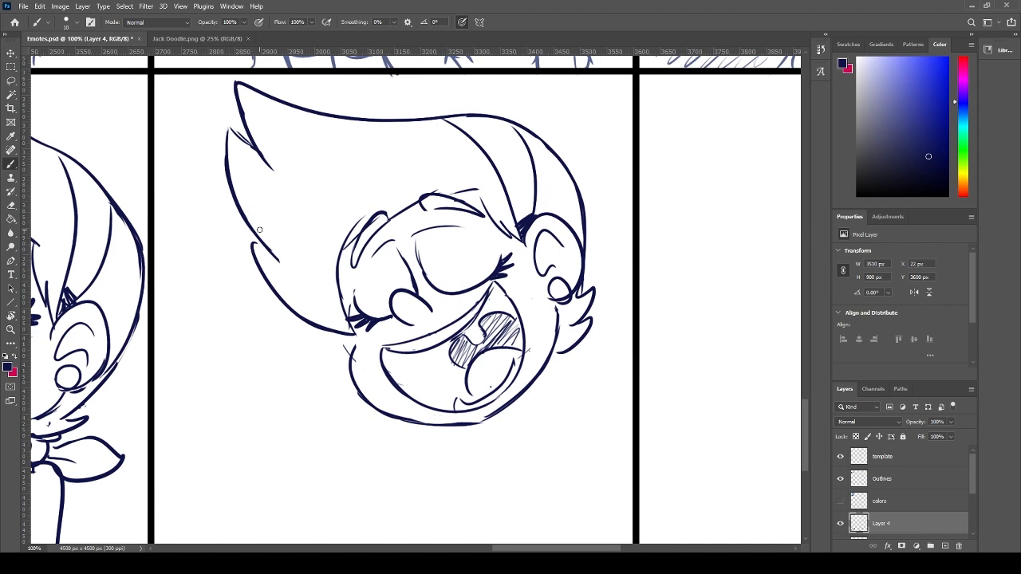
drag(248, 236, 276, 257)
key(e)
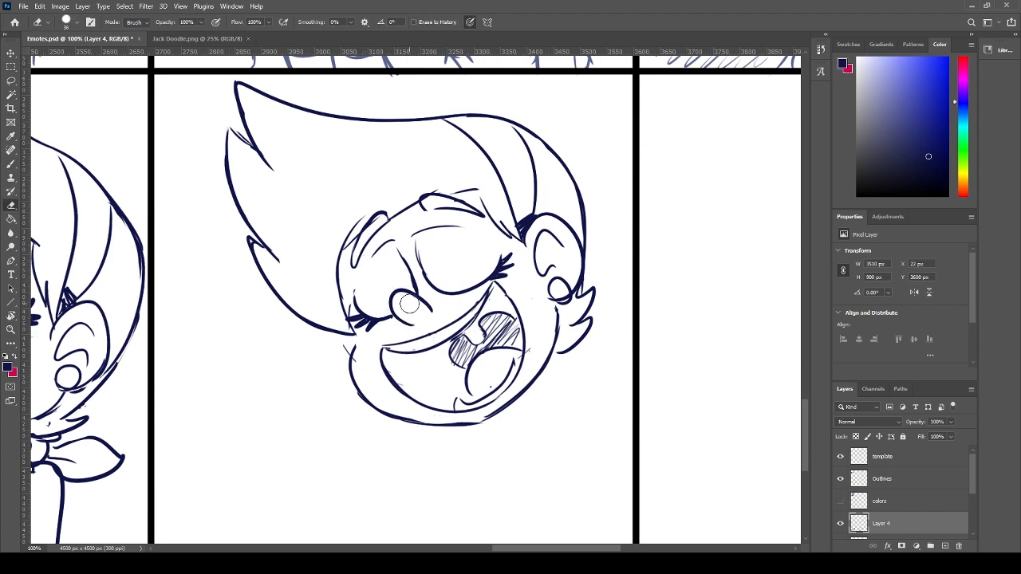
- Erase part of the rounded nose contour and rework it into a more open shape
drag(398, 291, 410, 323)
key(b)
key(ctrl+z)
key(ctrl+shift+z)
key(ctrl+z)
key(ctrl+z)
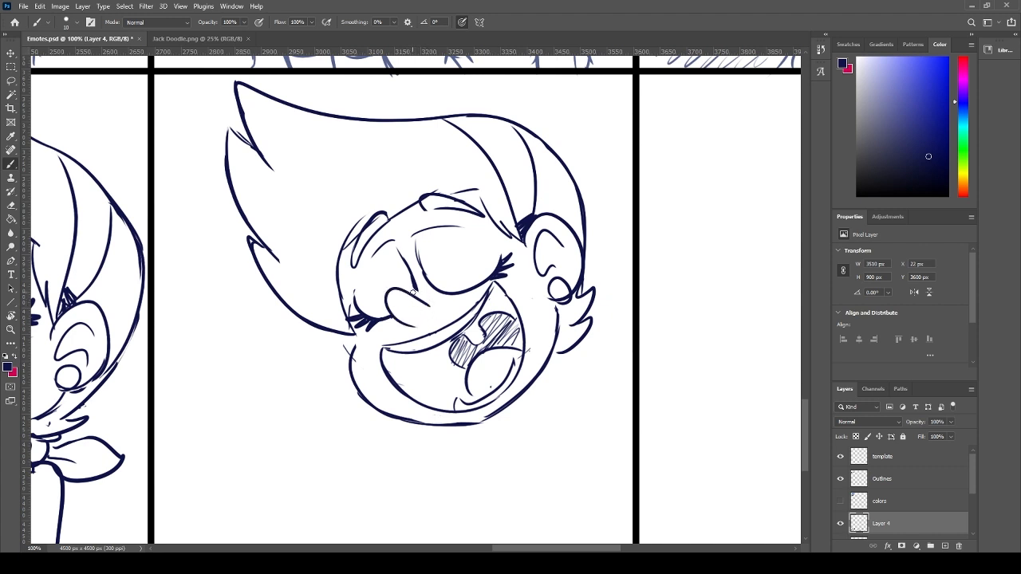
key(e)
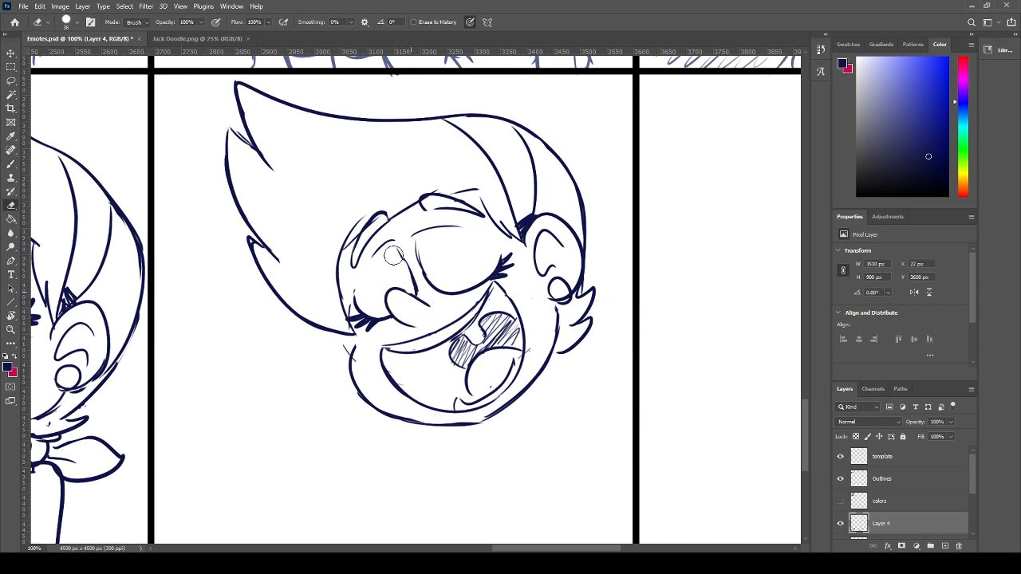
- Redraw the line between the nose bridge and the inner edge of the right closed eye
mouse_move(394, 255)
mouse_down()
mouse_move(407, 289)
mouse_move(419, 280)
mouse_up()
key(ctrl+z)
key(b)
drag(414, 239, 431, 289)
key(ctrl+z)
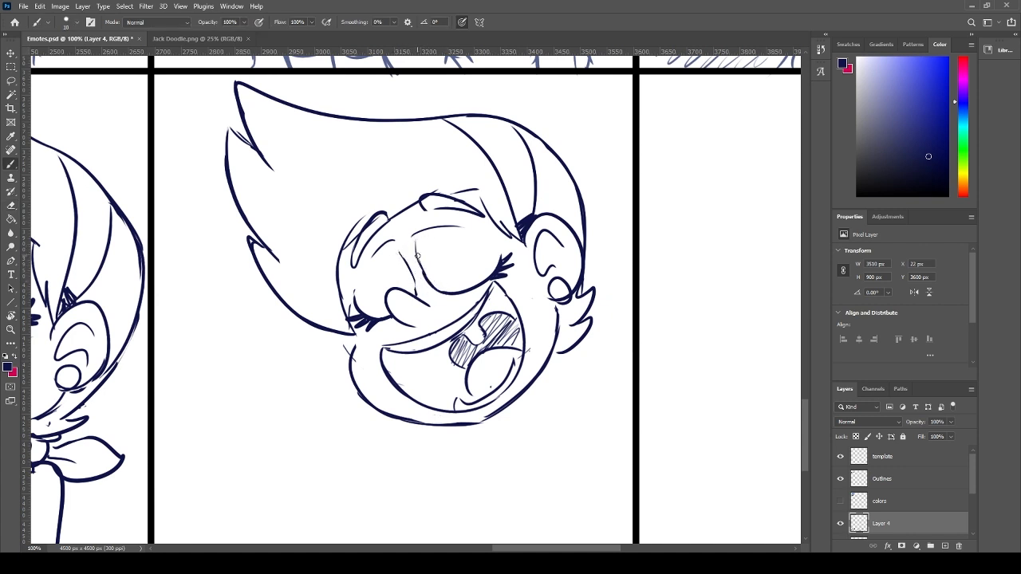
drag(413, 242, 431, 281)
key(ctrl+z)
mouse_move(414, 243)
mouse_down()
mouse_move(423, 276)
mouse_move(411, 295)
mouse_up()
- Erase the rough strokes along the left edge of the forehead
key(e)
mouse_move(357, 224)
mouse_down()
mouse_move(340, 238)
mouse_move(343, 306)
mouse_up()
key(b)
key(ctrl+minus)
key(ctrl+minus)
key(ctrl+plus)
key(ctrl+plus)
- Erase the right eye's lower curve and lashes, and redraw them higher with the lashes pointing toward the temple
key(e)
mouse_move(459, 287)
mouse_down()
mouse_move(505, 257)
mouse_move(470, 290)
mouse_move(505, 270)
mouse_up()
key(b)
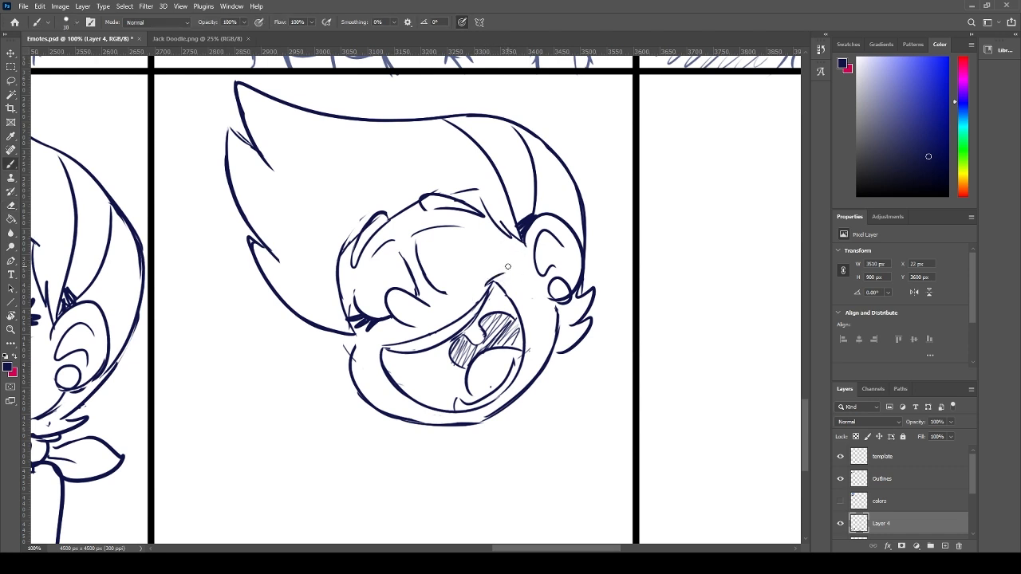
mouse_move(447, 292)
mouse_down()
mouse_move(509, 236)
mouse_move(491, 260)
mouse_up()
drag(505, 264, 481, 270)
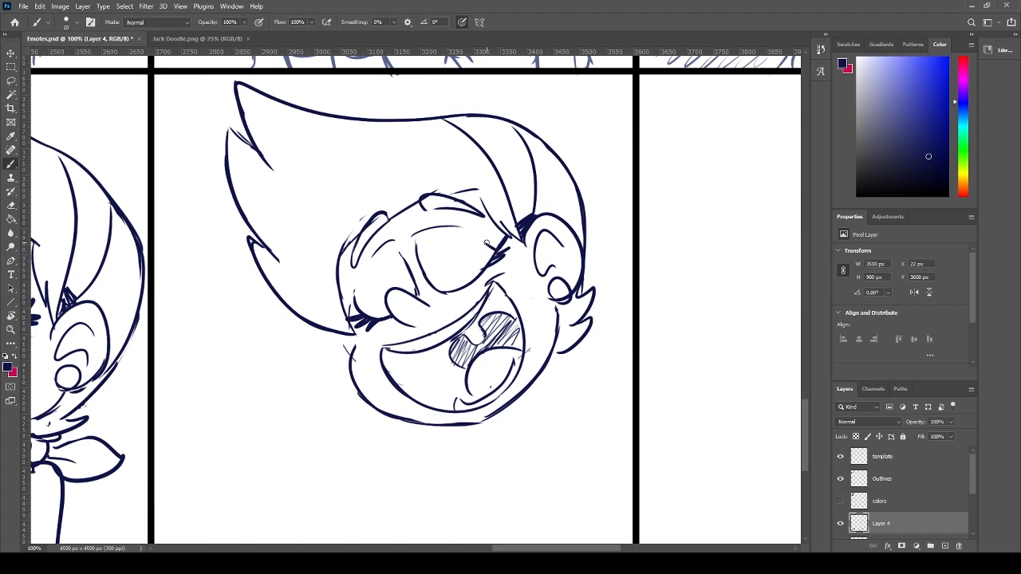
key(ctrl+z)
mouse_move(509, 248)
mouse_down()
mouse_move(488, 267)
mouse_move(499, 223)
mouse_move(485, 204)
mouse_move(522, 240)
mouse_up()
key(e)
key(b)
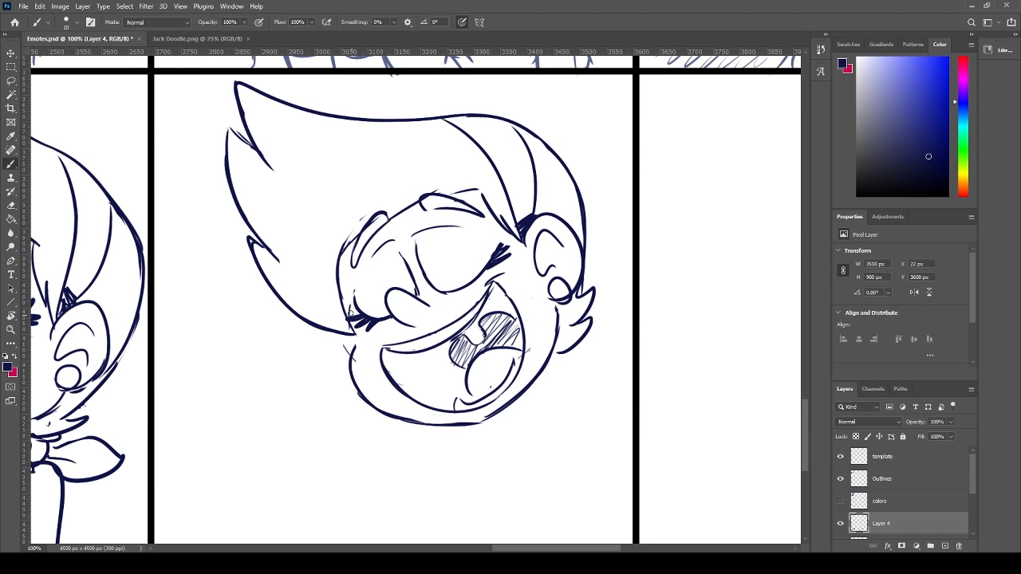
- Redraw the left face outline from the forehead past the eye and down around the cheek
drag(349, 313, 343, 243)
drag(351, 336, 365, 396)
key(e)
key(b)
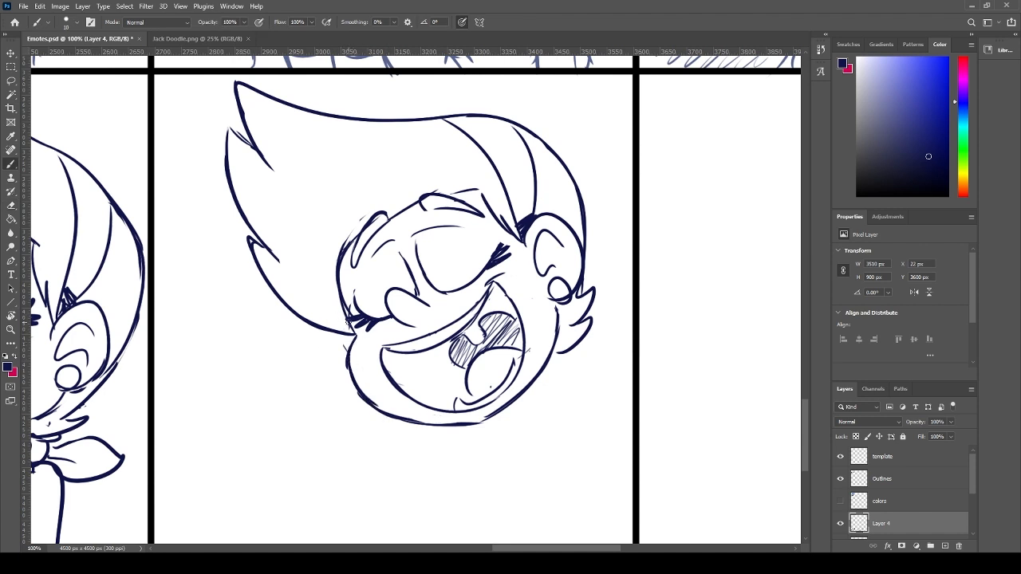
drag(348, 314, 347, 354)
key(ctrl+z)
- Lasso the quiff's lowest tip and transform it up and outward from the face
key(l)
mouse_move(356, 338)
mouse_down()
mouse_move(237, 257)
mouse_move(253, 243)
mouse_move(339, 313)
mouse_move(331, 324)
mouse_move(259, 243)
mouse_move(270, 253)
mouse_up()
key(ctrl+t)
key(Return)
- Sketch a small curved bump on the far side of the face, just below the left eye
key(e)
key(b)
drag(341, 319, 346, 352)
- Erase the hair outline behind the ear and redraw it wider, ending in lower spiky nape tufts
key(e)
mouse_move(576, 339)
mouse_down()
mouse_move(594, 289)
mouse_move(590, 239)
mouse_up()
key(b)
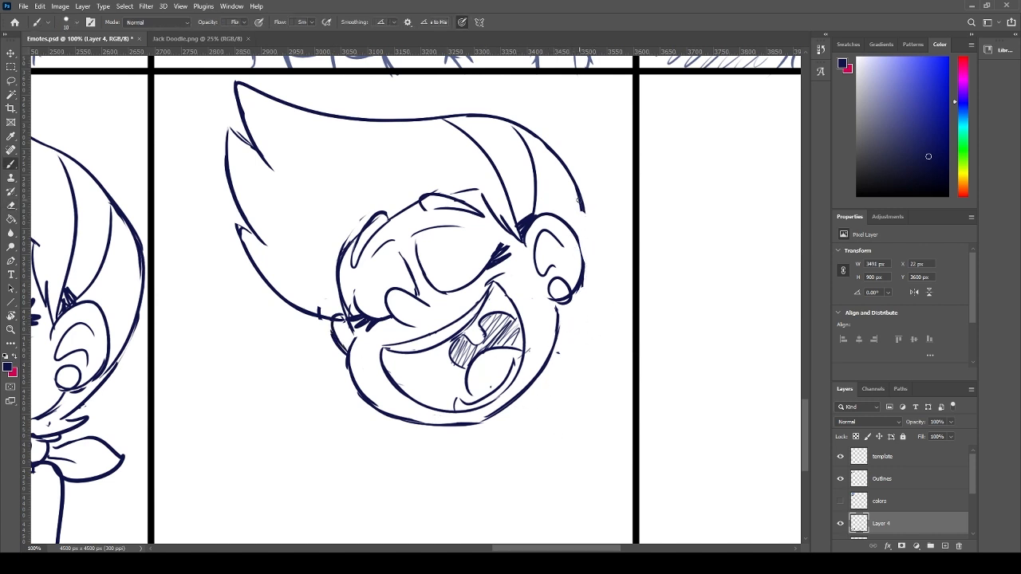
mouse_move(580, 193)
mouse_down()
mouse_move(576, 326)
mouse_move(550, 375)
mouse_up()
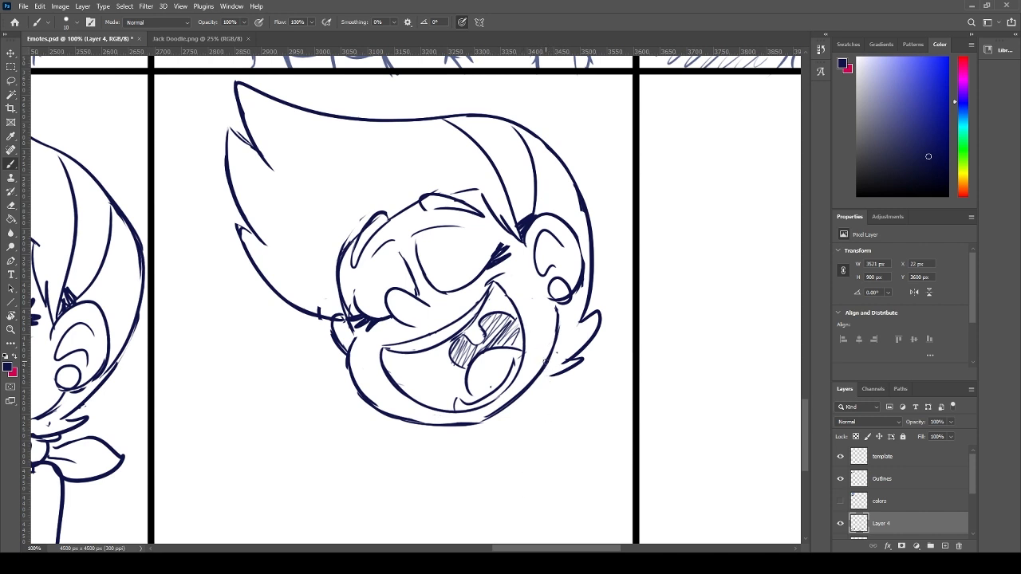
- Draw two short neck lines below the jaw and shade the strip directly under the chin
drag(545, 361, 547, 413)
key(ctrl+z)
drag(540, 364, 516, 403)
key(e)
mouse_move(551, 367)
mouse_down()
mouse_move(549, 357)
mouse_move(545, 404)
mouse_move(544, 370)
mouse_move(532, 382)
mouse_move(535, 416)
mouse_move(548, 371)
mouse_move(544, 408)
mouse_up()
key(b)
key(ctrl+z)
key(ctrl+z)
drag(498, 414, 499, 440)
drag(533, 383, 539, 426)
key(ctrl+z)
key(ctrl+z)
mouse_move(533, 382)
mouse_down()
mouse_move(539, 426)
mouse_move(495, 416)
mouse_up()
key(e)
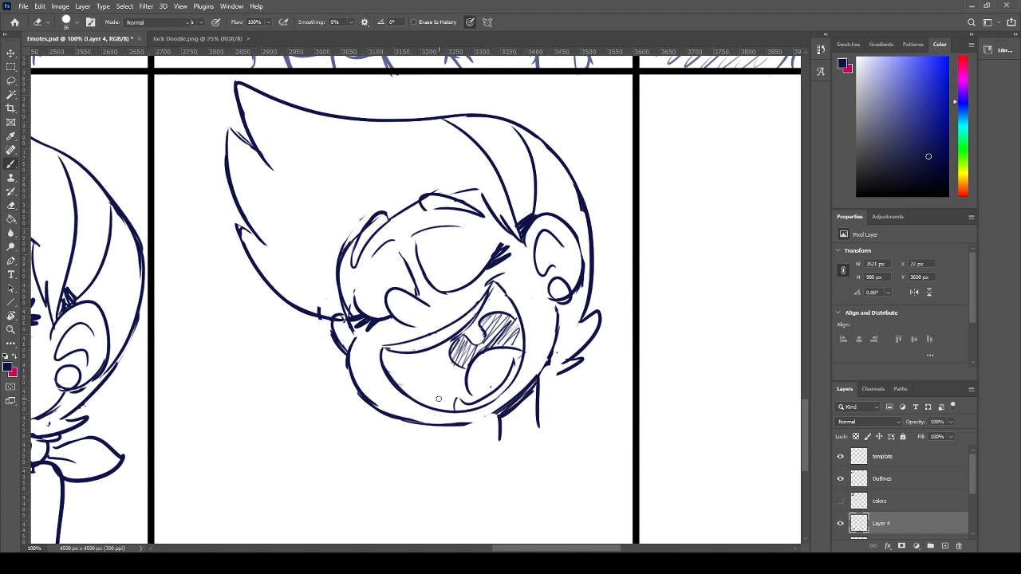
key(b)
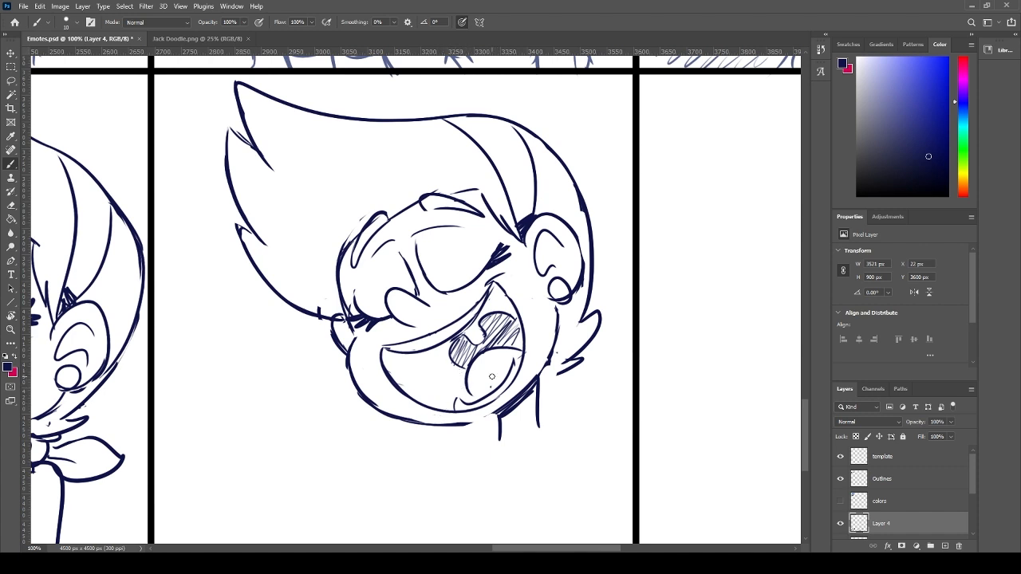
- Close the nape tuft at the jaw, and draw the curved neckline with a folded collar around it
drag(495, 395, 457, 401)
drag(581, 363, 539, 384)
mouse_move(492, 416)
mouse_down()
mouse_move(518, 435)
mouse_move(534, 411)
mouse_move(563, 415)
mouse_up()
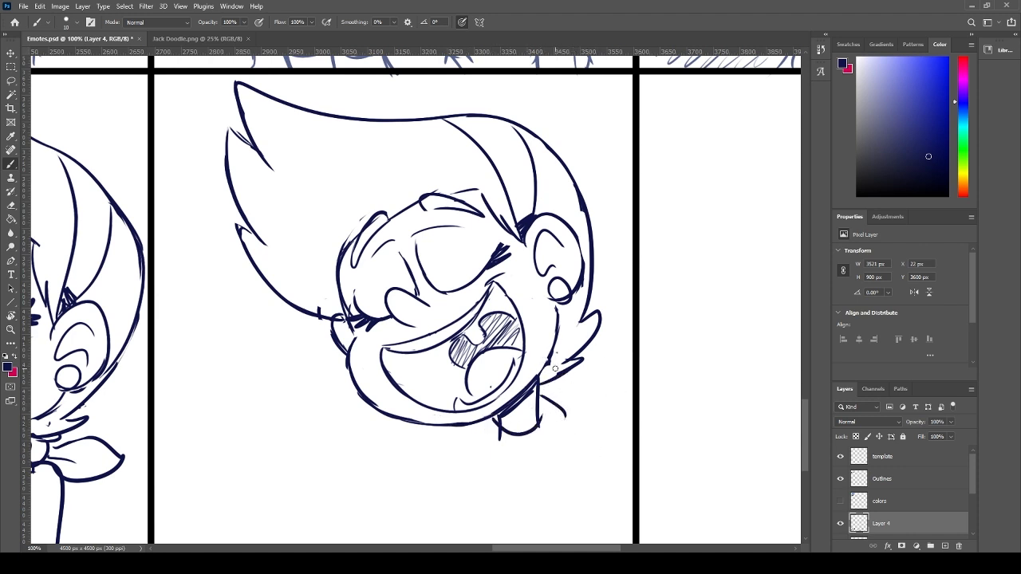
key(ctrl+z)
drag(538, 391, 545, 448)
key(ctrl+z)
mouse_move(543, 391)
mouse_down()
mouse_move(565, 445)
mouse_move(504, 485)
mouse_move(456, 434)
mouse_up()
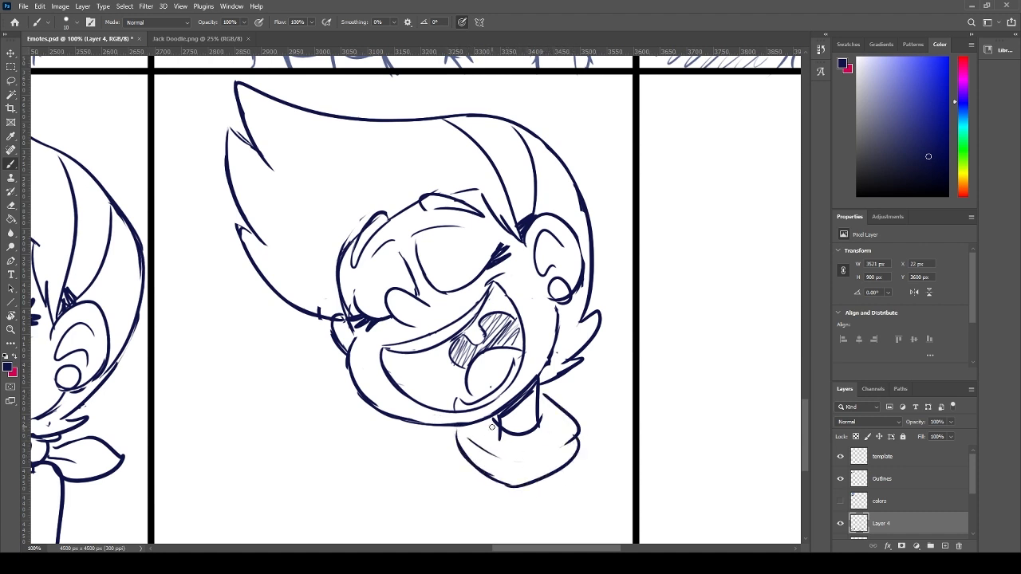
- Lasso the whole head with its hair, rotate it about 4 degrees clockwise, nudge it slightly, and deselect
mouse_move(526, 381)
mouse_down()
mouse_move(512, 332)
mouse_move(526, 335)
mouse_move(516, 373)
mouse_up()
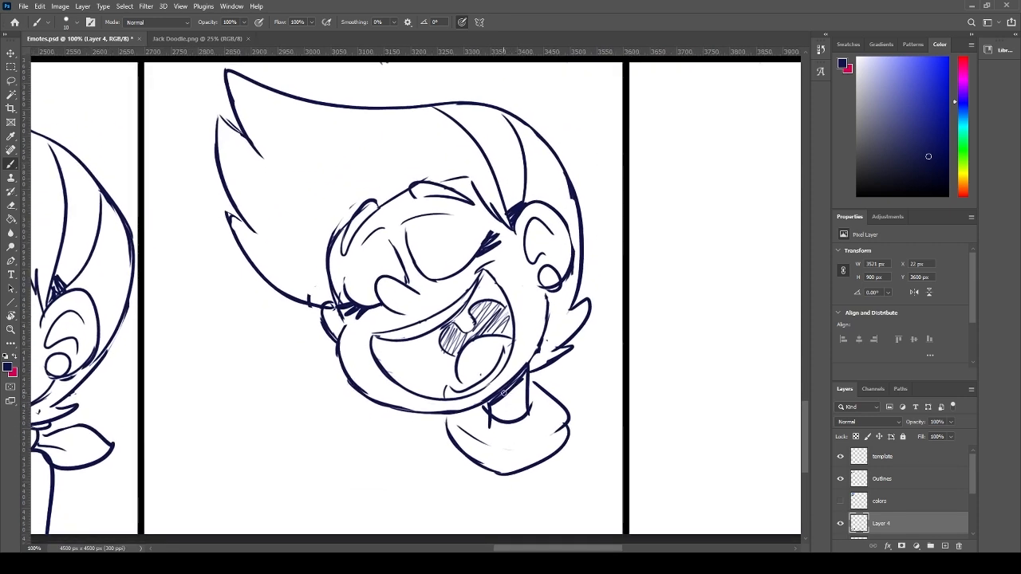
click(501, 395)
key(l)
mouse_move(550, 383)
mouse_down()
mouse_move(530, 373)
mouse_move(481, 419)
mouse_move(233, 297)
mouse_move(416, 86)
mouse_move(620, 253)
mouse_up()
key(ctrl+t)
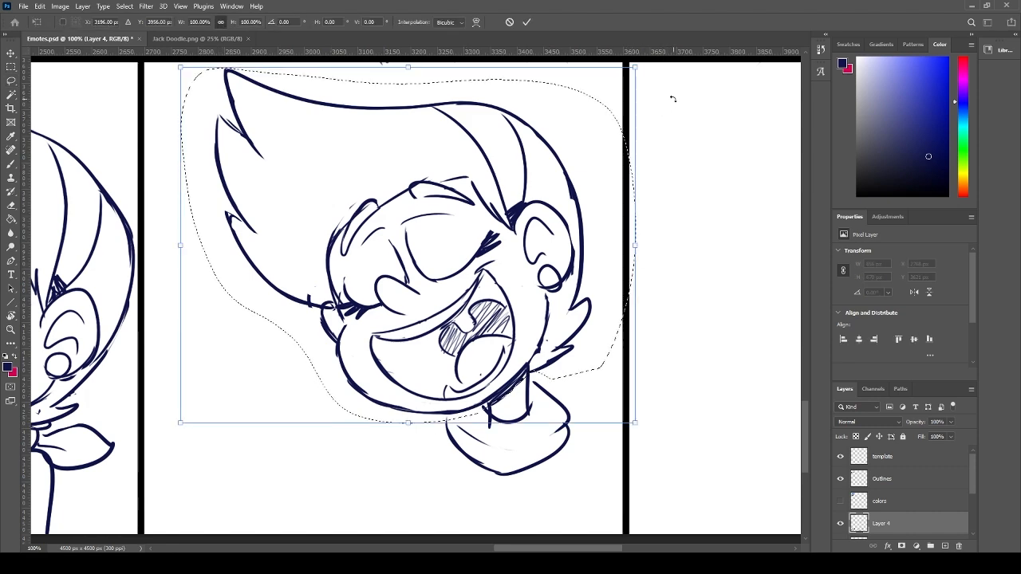
drag(672, 98, 682, 128)
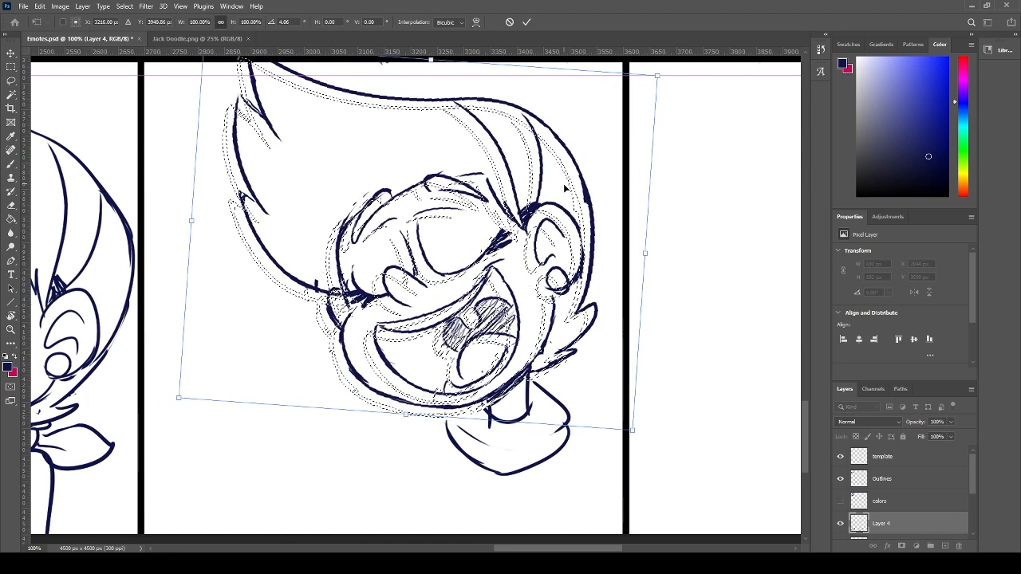
key(Return)
key(ctrl+d)
- Draw both shoulders and outer arm lines down to the canvas edge, and add an inner line for the right arm
key(b)
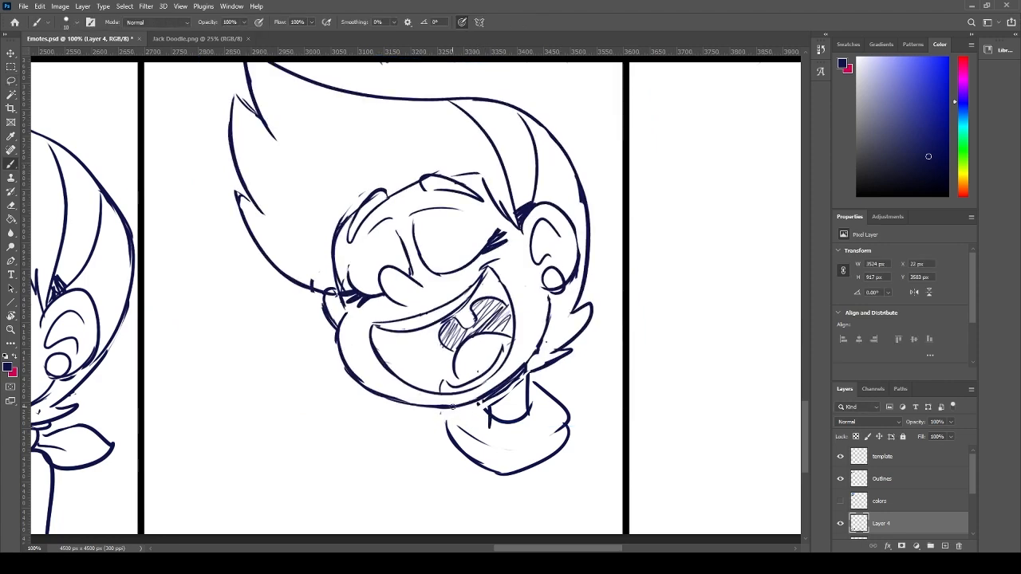
drag(445, 406, 386, 503)
key(ctrl+z)
mouse_move(437, 402)
mouse_down()
mouse_move(372, 535)
mouse_move(340, 469)
mouse_up()
drag(504, 313, 550, 468)
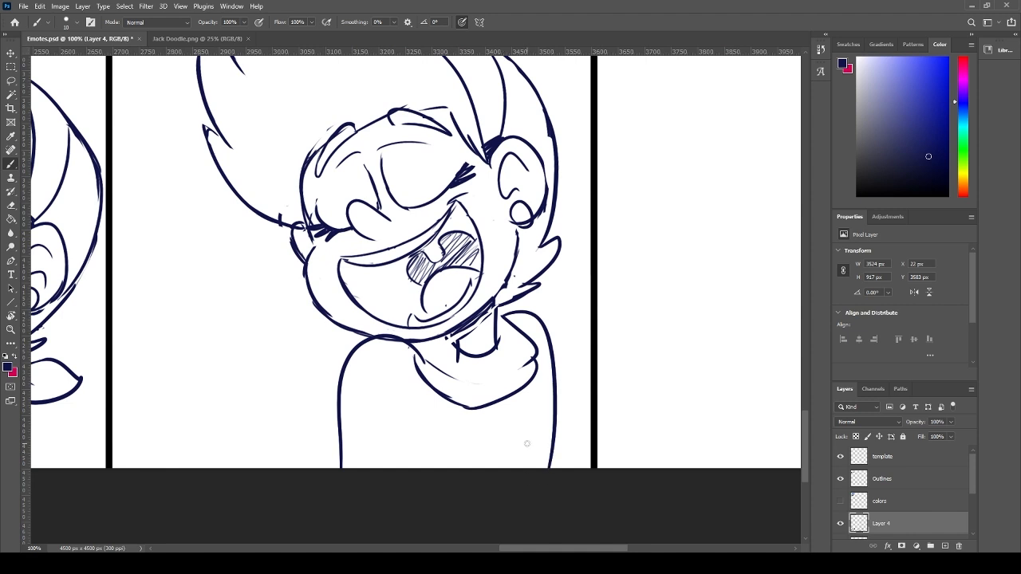
drag(524, 397, 546, 469)
- Draw the inner line of the left arm and the short sleeve hem near the canvas edge, erasing rough strokes
drag(413, 415, 413, 469)
key(ctrl+z)
mouse_move(413, 414)
mouse_down()
mouse_move(413, 469)
mouse_move(343, 462)
mouse_move(359, 463)
mouse_up()
key(ctrl+z)
key(e)
drag(415, 418, 418, 461)
key(b)
key(e)
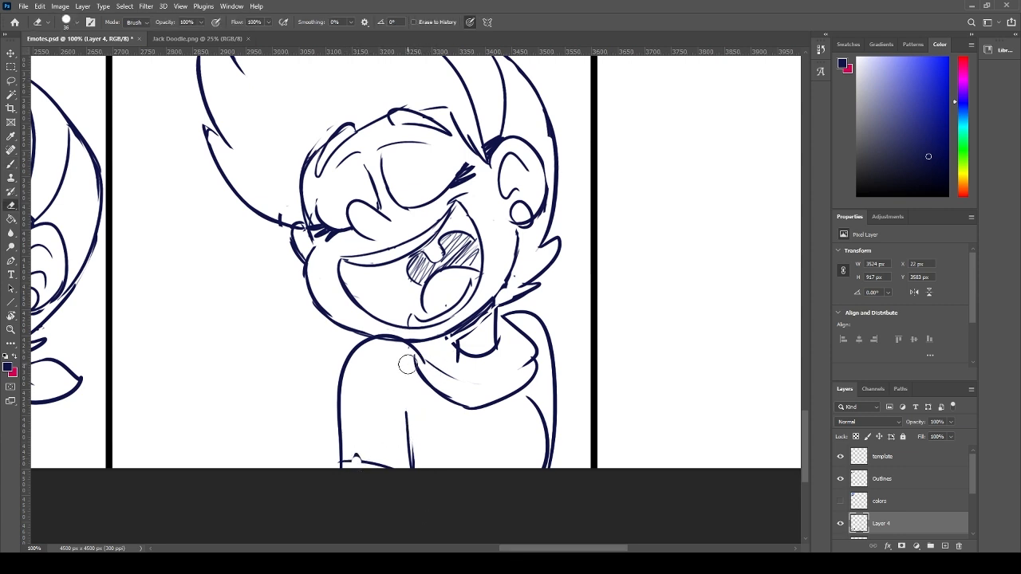
- Erase and redraw the collar's left edge where it meets the shoulder, and clear the stray neck line inside it
drag(407, 365, 428, 389)
key(b)
drag(415, 352, 463, 397)
key(e)
drag(461, 354, 476, 369)
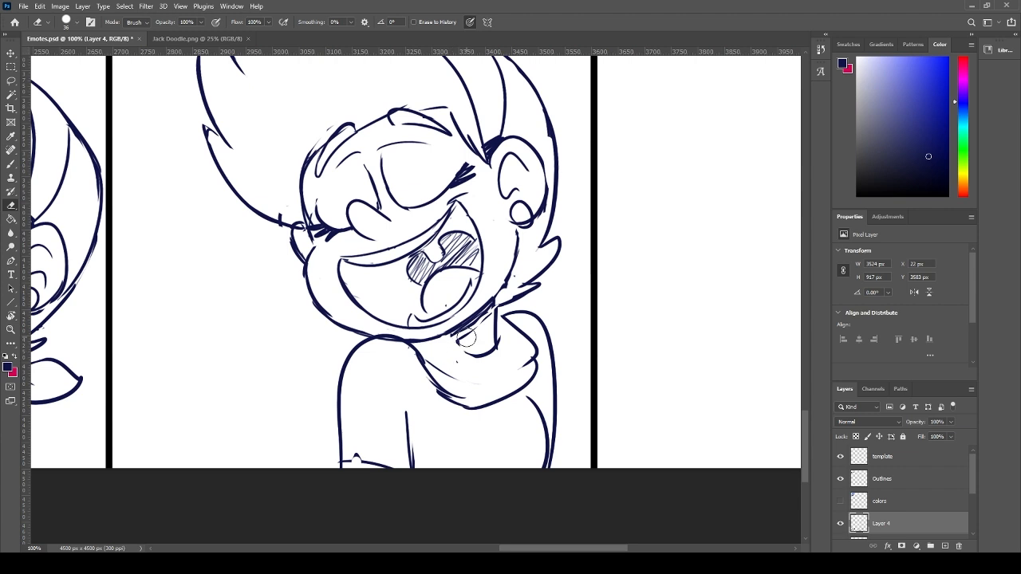
- Redraw the neckline opening under the jaw and restore the neck shading beneath the chin
key(b)
drag(444, 337, 499, 352)
mouse_move(488, 309)
mouse_down()
mouse_move(518, 266)
mouse_move(453, 345)
mouse_up()
key(e)
key(b)
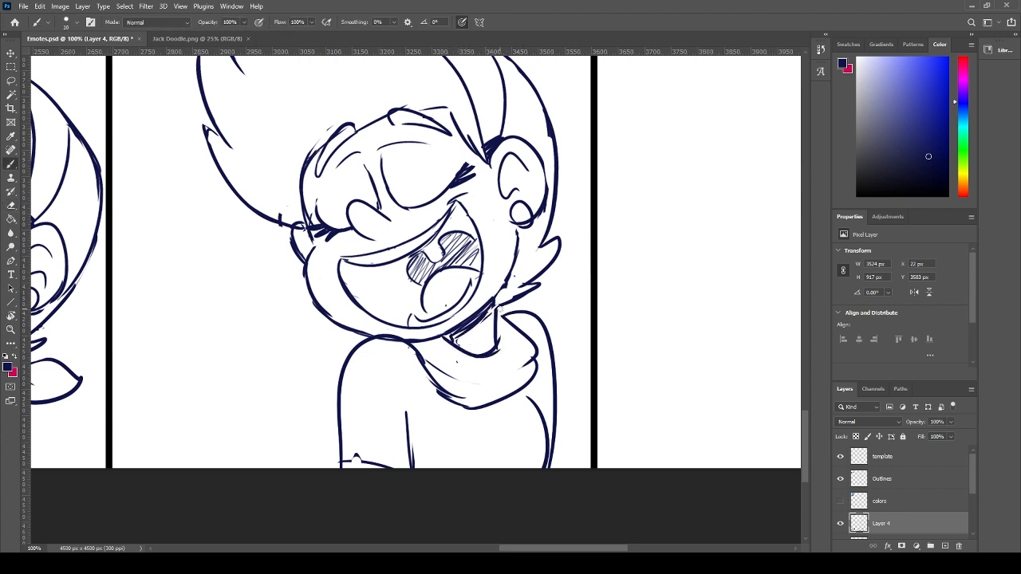
- Draw a large eighth note with a filled head and a thick flag in the blank space beside the face
drag(355, 269, 423, 366)
mouse_move(257, 278)
mouse_down()
mouse_move(222, 266)
mouse_move(204, 303)
mouse_move(224, 315)
mouse_move(222, 290)
mouse_move(203, 346)
mouse_move(231, 364)
mouse_up()
key(ctrl+z)
key(ctrl+z)
key(ctrl+z)
key(ctrl+z)
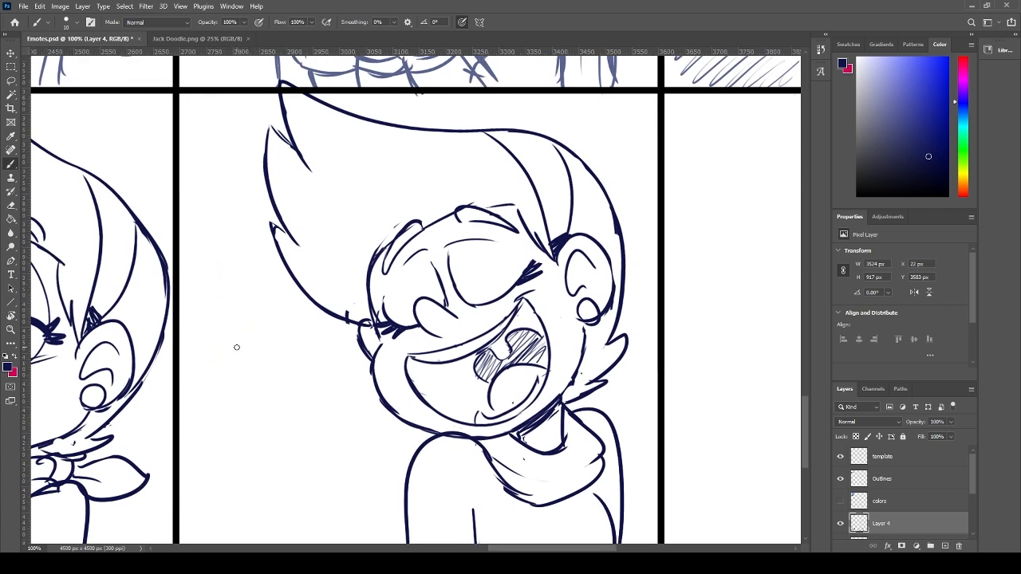
mouse_move(261, 298)
mouse_down()
mouse_move(249, 384)
mouse_move(214, 364)
mouse_move(239, 380)
mouse_up()
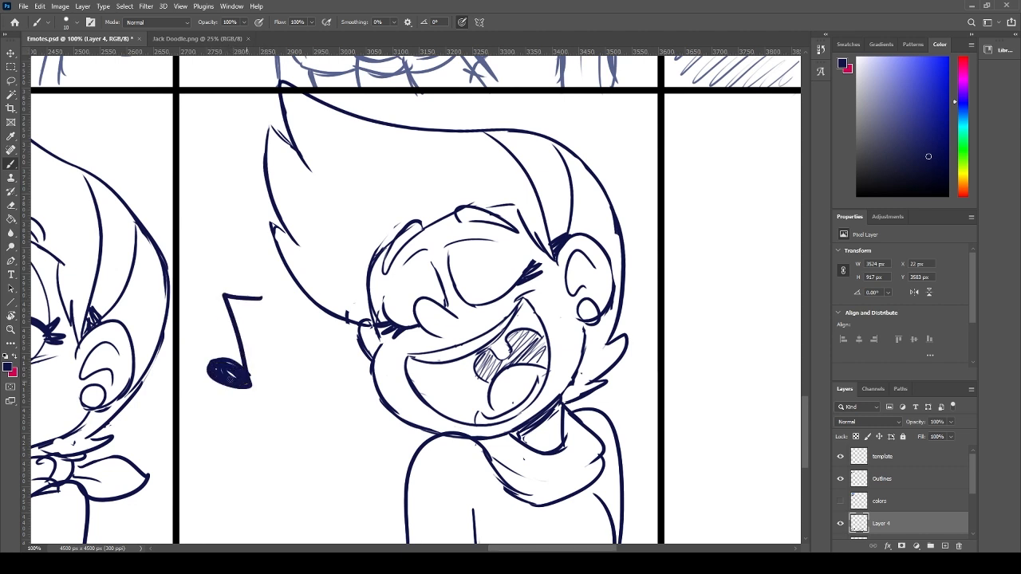
drag(254, 299, 235, 305)
key(e)
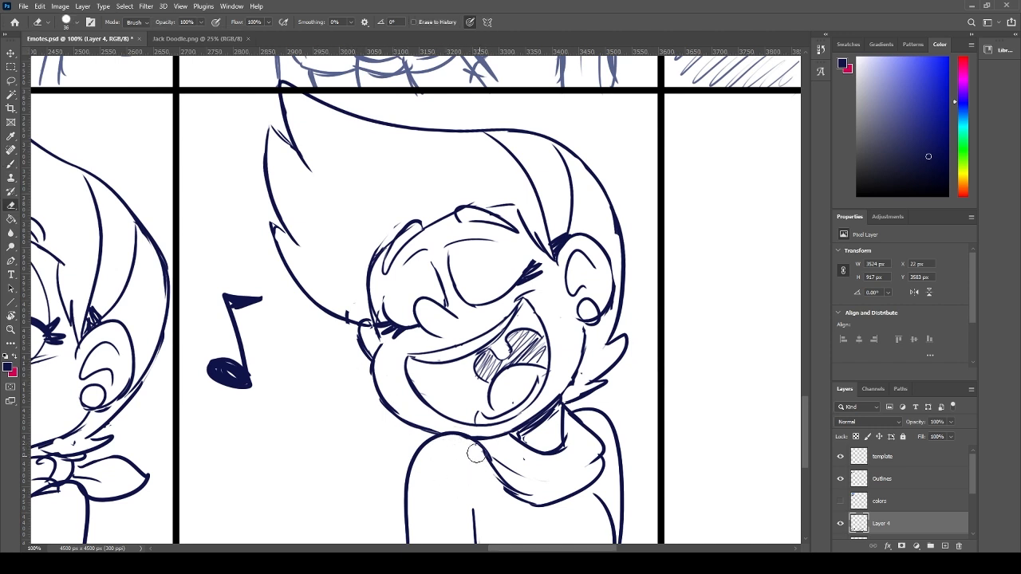
key(l)
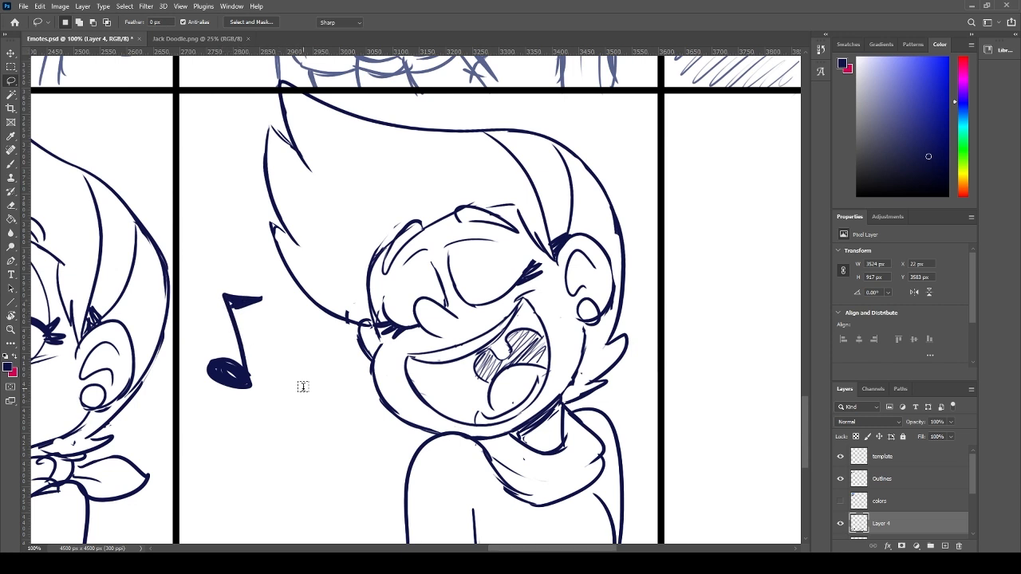
- Draw a smaller tilted eighth note below the large one, between it and the shoulder
key(b)
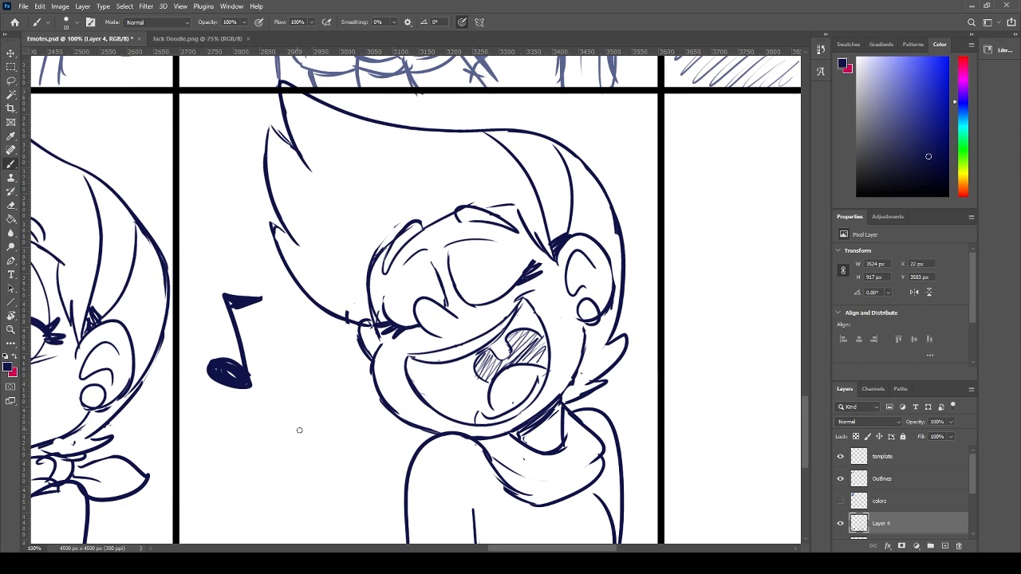
mouse_move(301, 407)
mouse_down()
mouse_move(300, 440)
mouse_move(320, 461)
mouse_move(306, 457)
mouse_move(318, 412)
mouse_up()
key(ctrl+z)
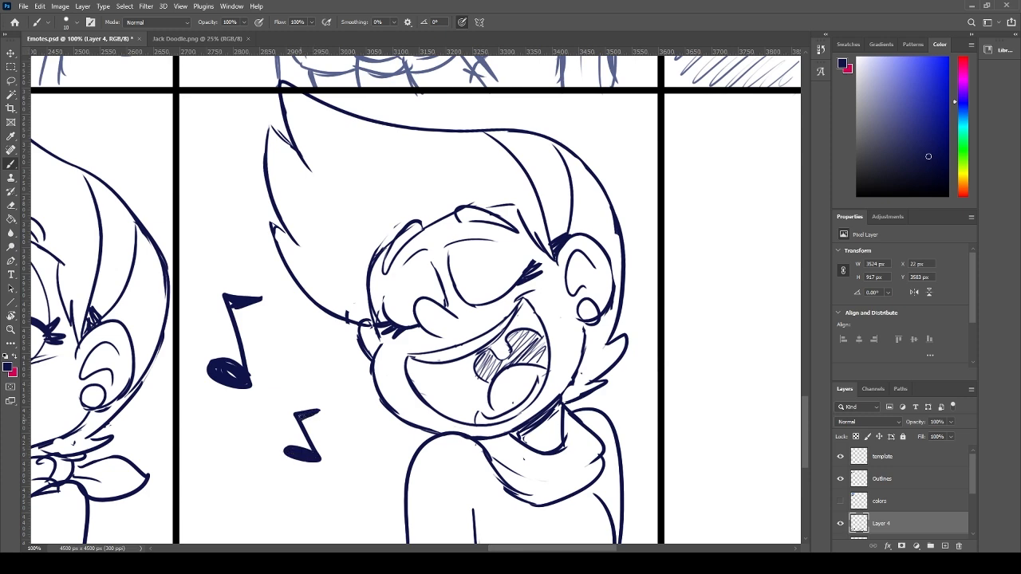
- Lasso the small note, move it closer to the large note, enlarge it to about 110%, and deselect
scroll(319, 391, down, 3)
scroll(312, 268, up, 2)
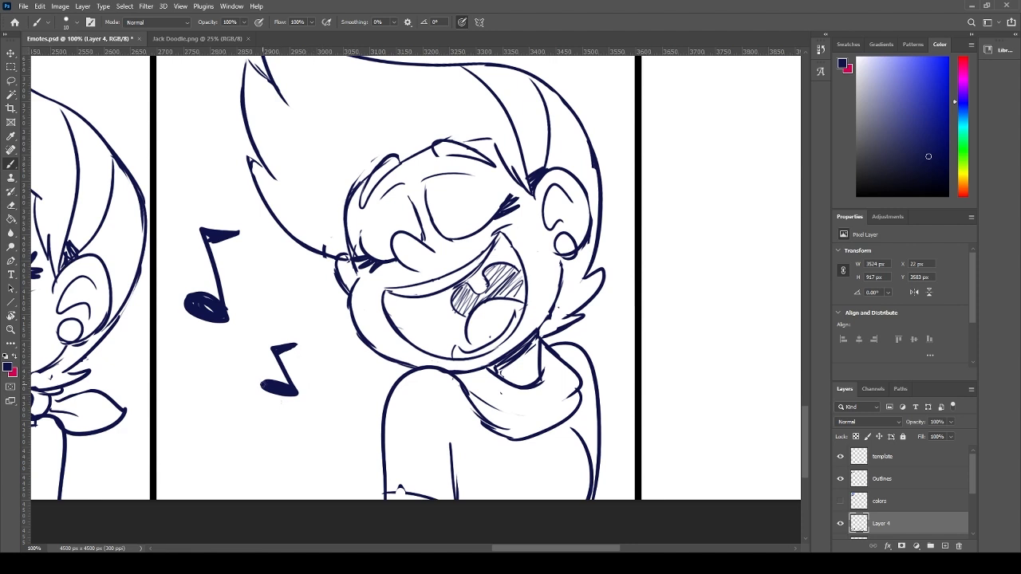
key(l)
mouse_move(288, 321)
mouse_down()
mouse_move(248, 361)
mouse_move(289, 322)
mouse_up()
key(ctrl+t)
drag(286, 392, 275, 377)
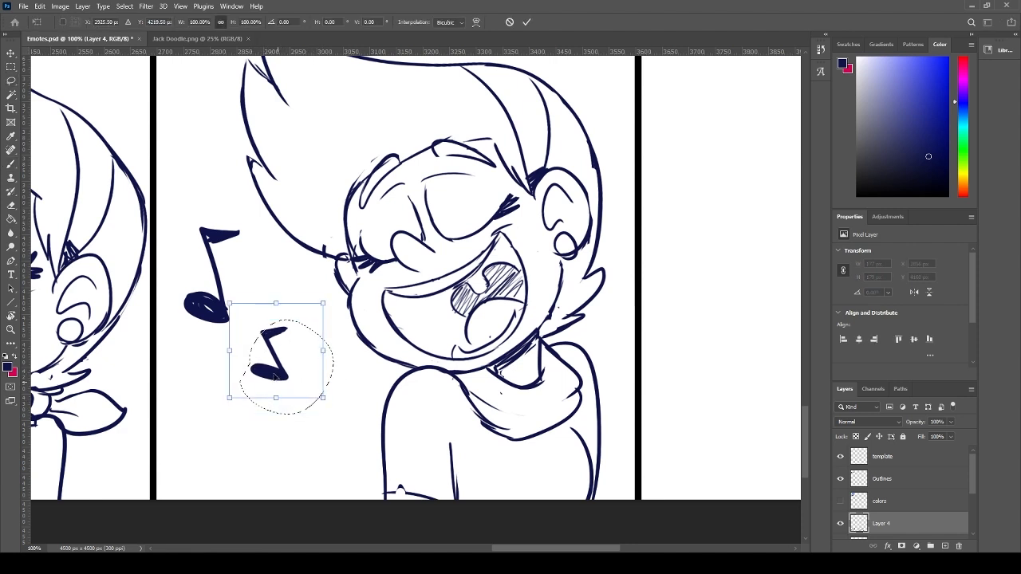
drag(310, 298, 323, 278)
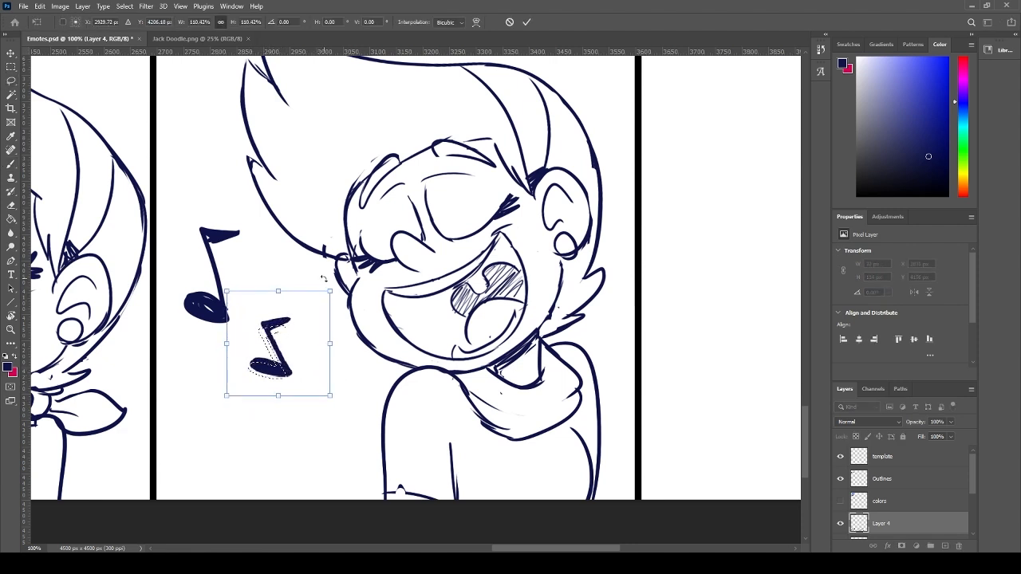
key(Return)
key(ctrl+d)
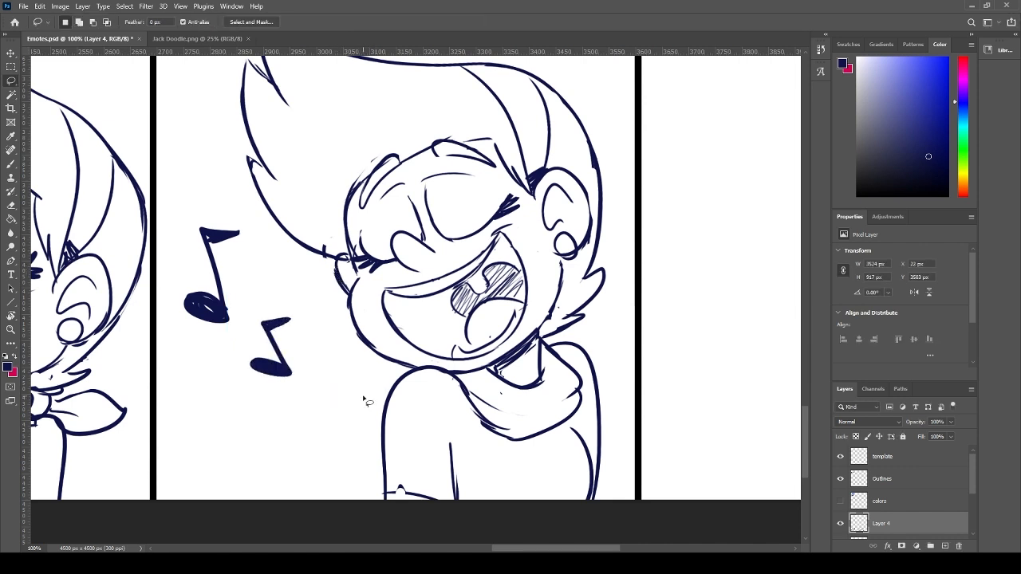
- Draw a third, even smaller music note above the small one, near the cheek
key(b)
mouse_move(294, 267)
mouse_down()
mouse_move(279, 290)
mouse_move(289, 287)
mouse_move(283, 261)
mouse_move(281, 290)
mouse_move(282, 262)
mouse_up()
key(ctrl+z)
scroll(309, 272, up, 2)
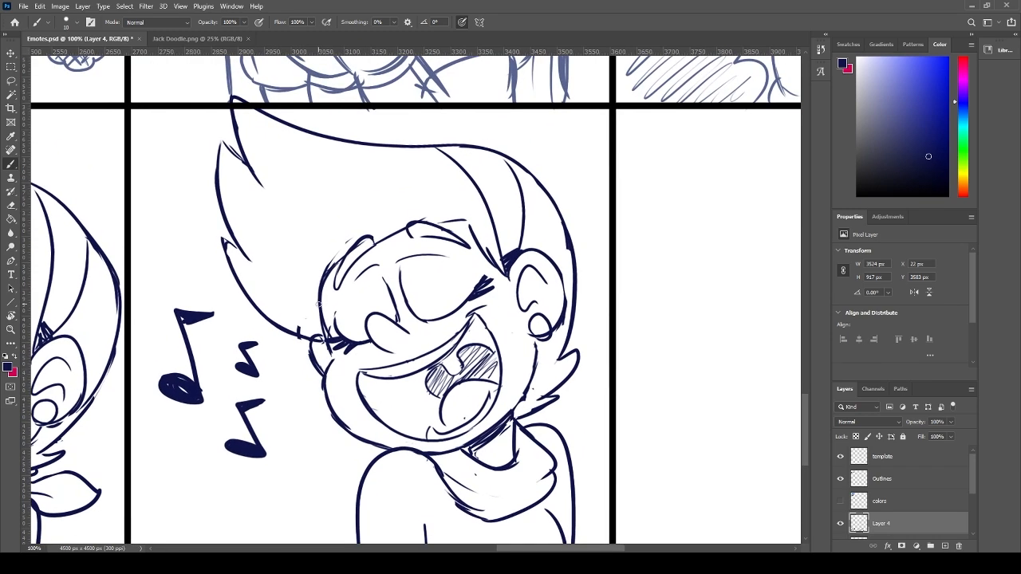
- Check the finished singing emote against its neighbours at a smaller zoom and save the file
scroll(322, 311, down, 1)
scroll(322, 311, down, 1)
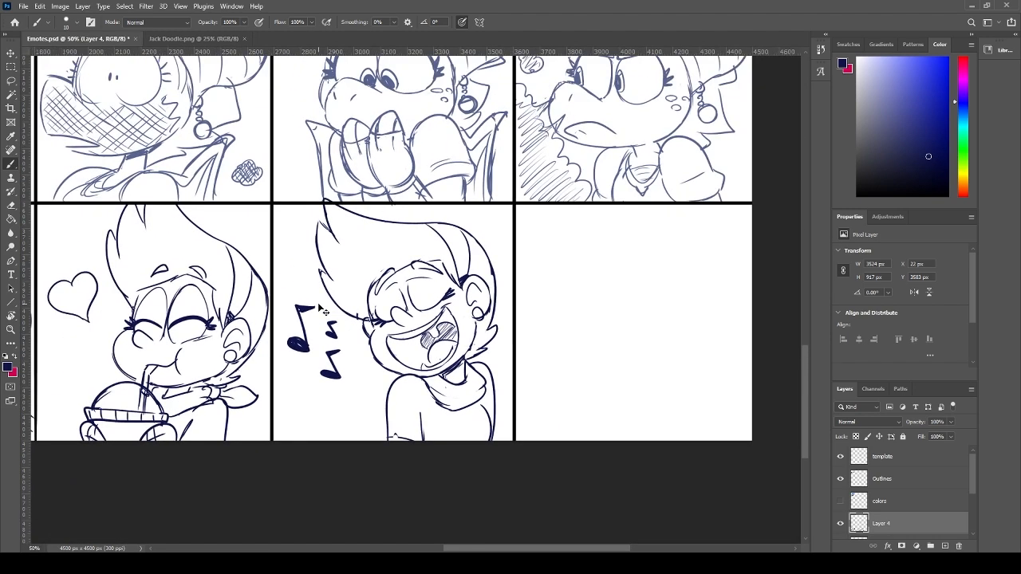
scroll(322, 312, up, 1)
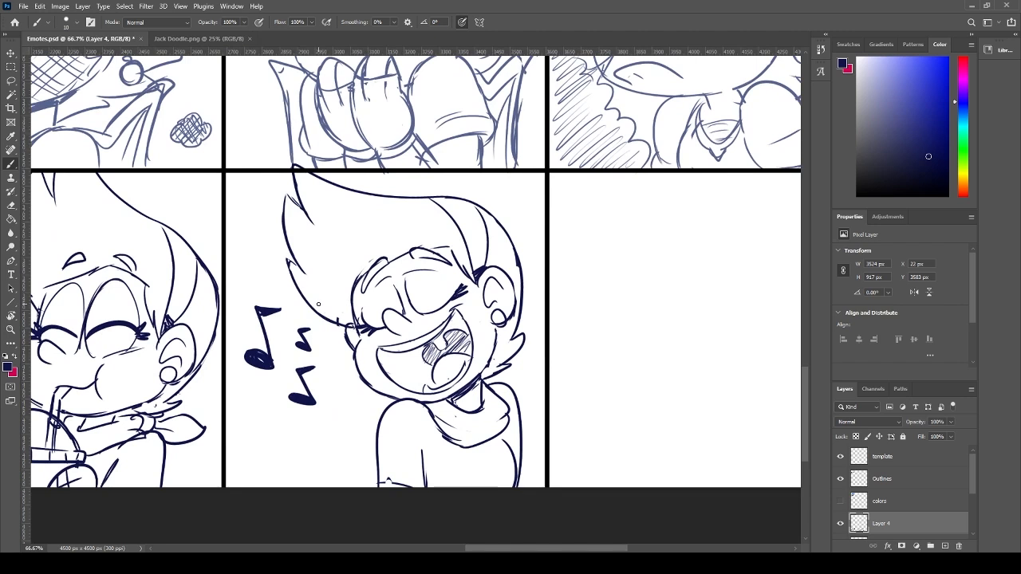
key(ctrl+s)
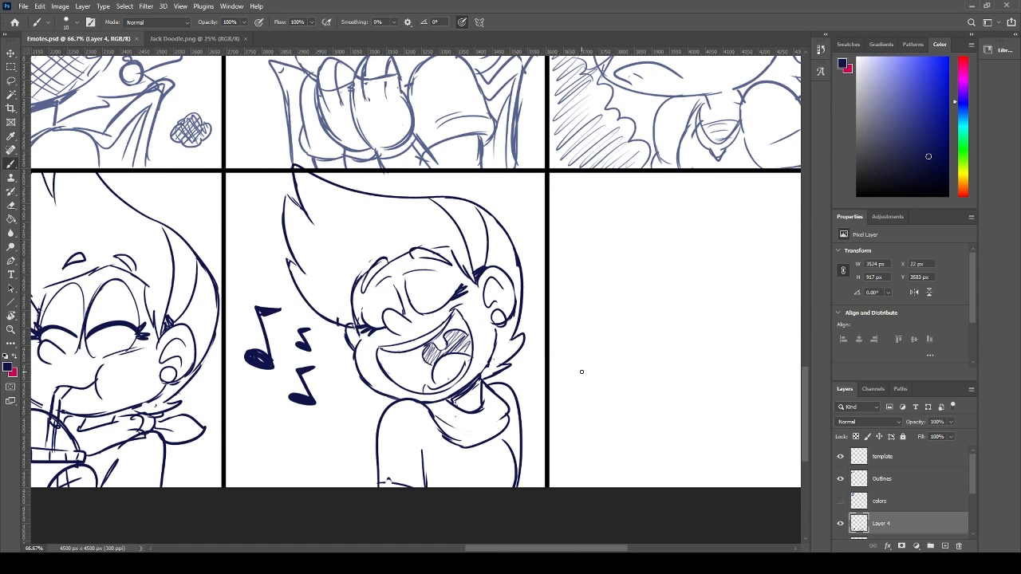
- Clean up the right arm's lines at the canvas edge and save the file
key(e)
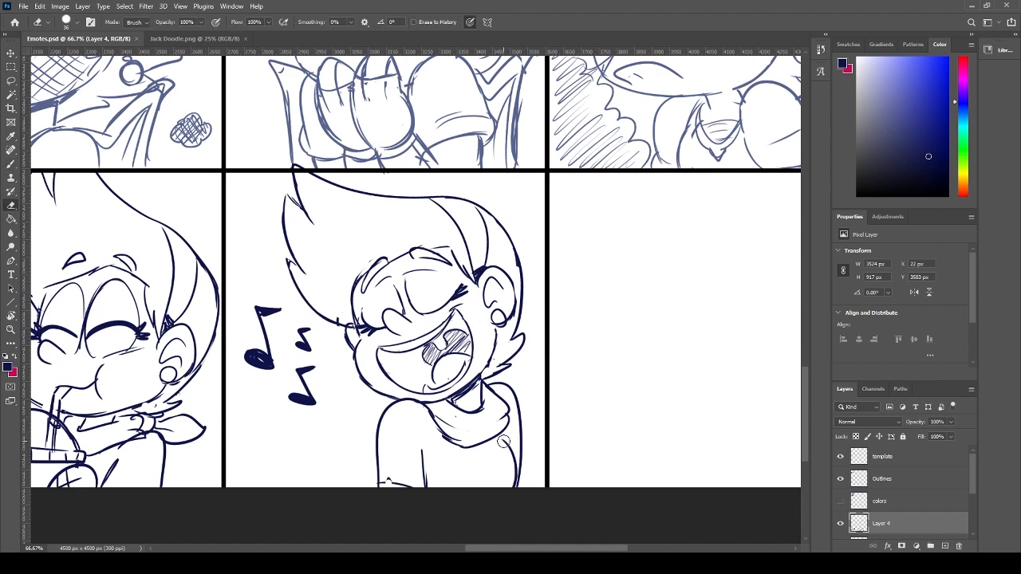
mouse_move(511, 478)
mouse_down()
mouse_move(485, 423)
mouse_move(467, 445)
mouse_move(521, 487)
mouse_up()
key(b)
key(ctrl+z)
key(e)
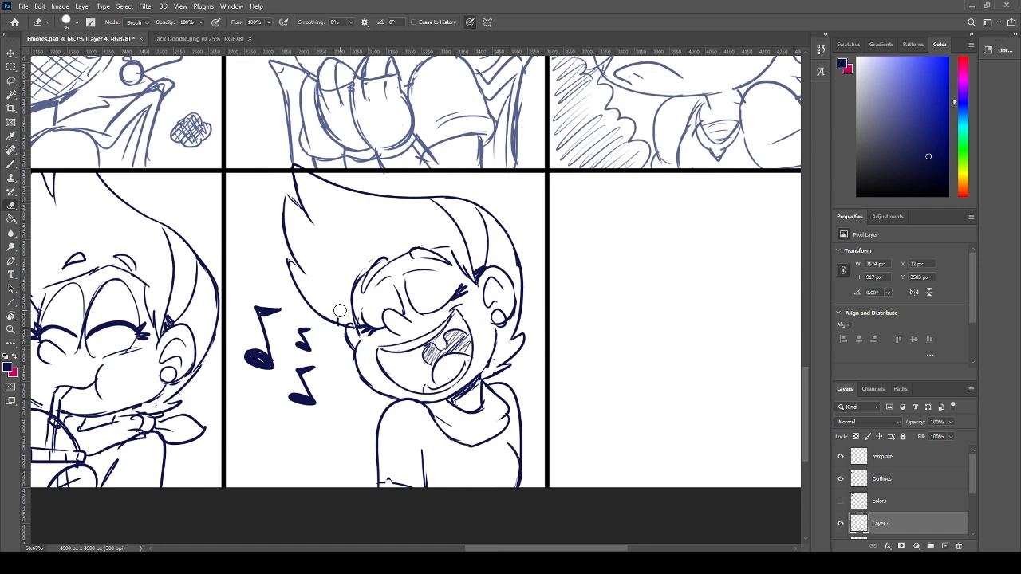
key(ctrl+s)
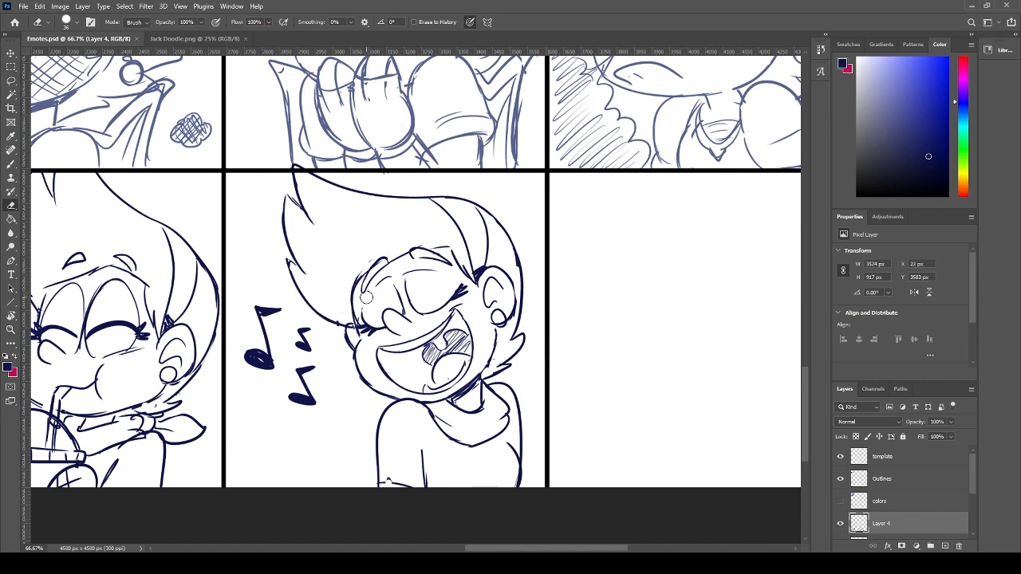
- Rework the left eyelid lines below the brow, and draw two pointed scarf tails beside the left shoulder
click(375, 281)
key(b)
drag(360, 291, 388, 262)
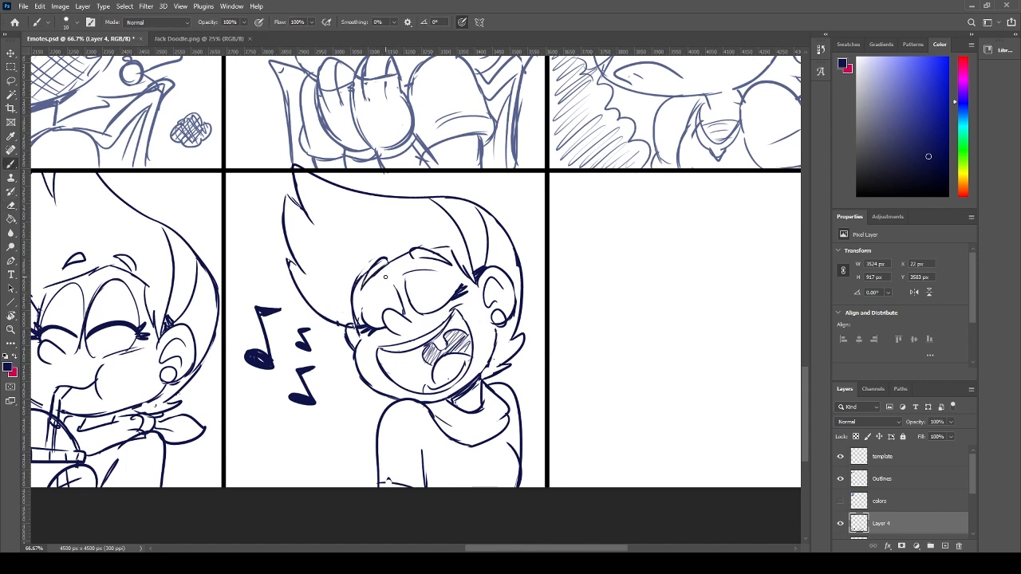
mouse_move(391, 279)
mouse_down()
mouse_move(368, 298)
mouse_move(387, 297)
mouse_up()
drag(372, 390, 376, 436)
key(ctrl+z)
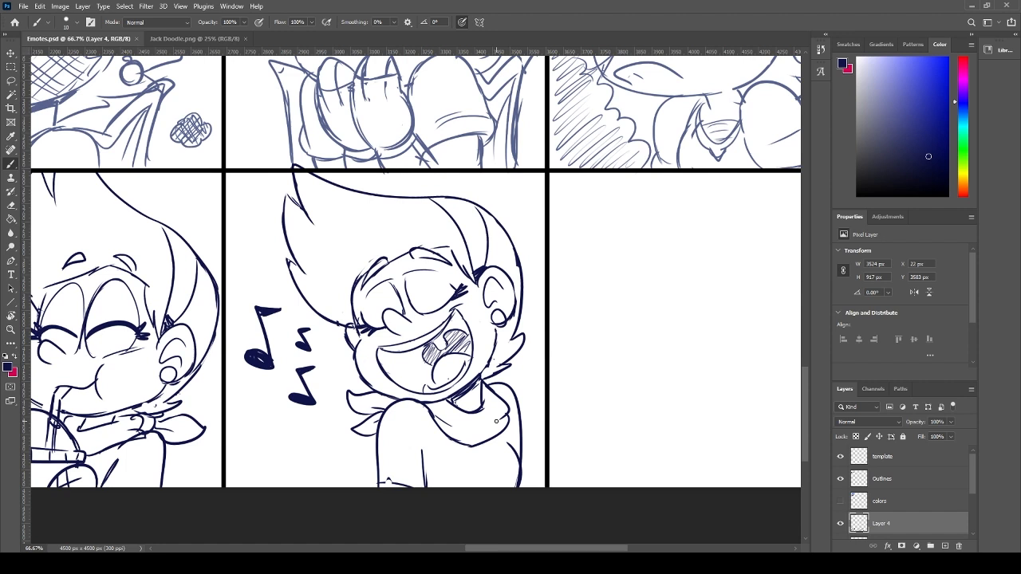
- Erase the lines where the neck meets the nape, add a second hair tuft below the first, and save
key(e)
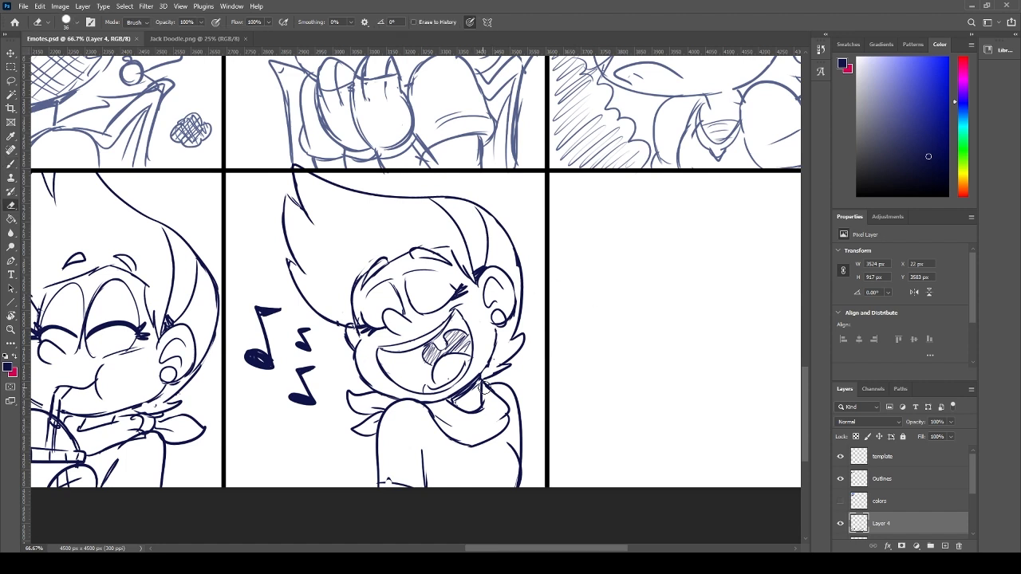
mouse_move(488, 377)
mouse_down()
mouse_move(515, 365)
mouse_move(477, 386)
mouse_move(520, 362)
mouse_move(478, 385)
mouse_up()
key(b)
key(ctrl+z)
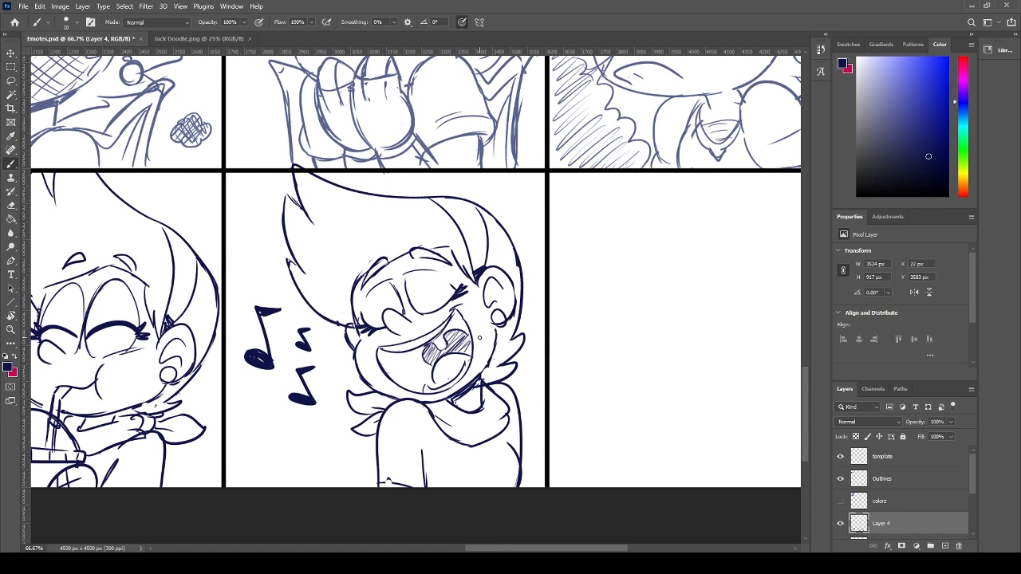
drag(588, 348, 608, 322)
key(ctrl+s)
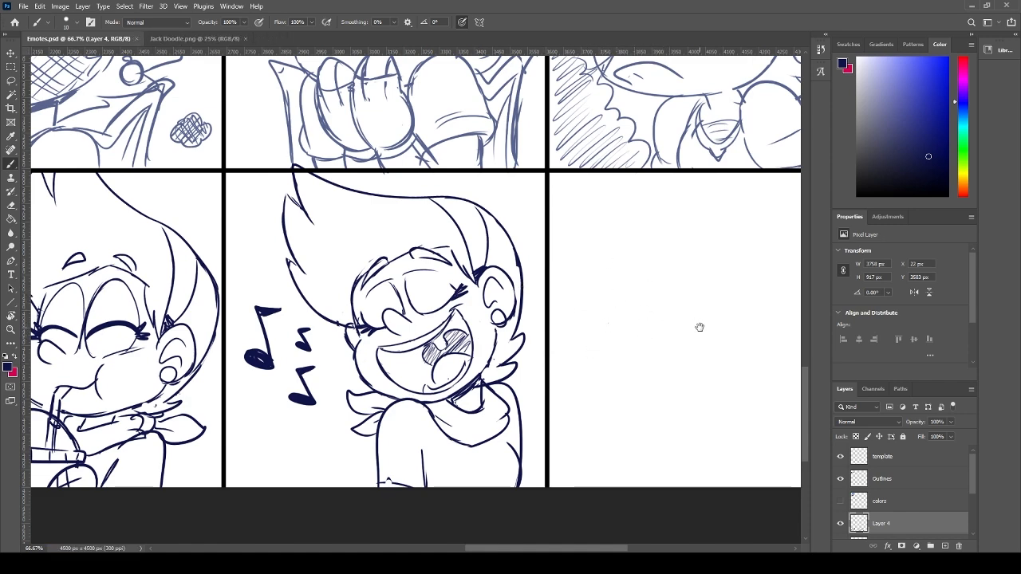
- Sketch a large round head circle with overlapping strokes in the empty last cell of the bottom row
drag(699, 327, 378, 325)
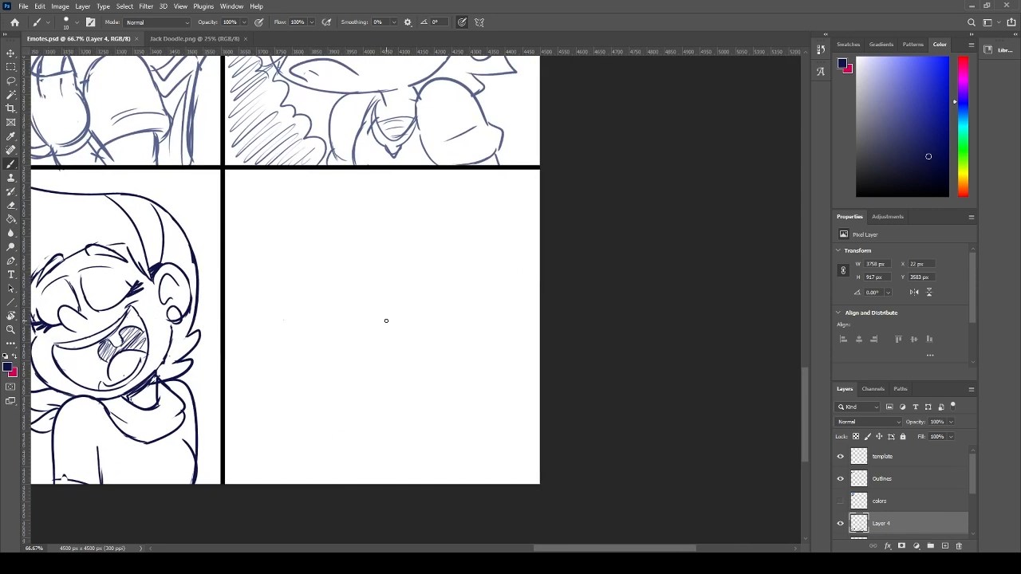
key(ctrl+plus)
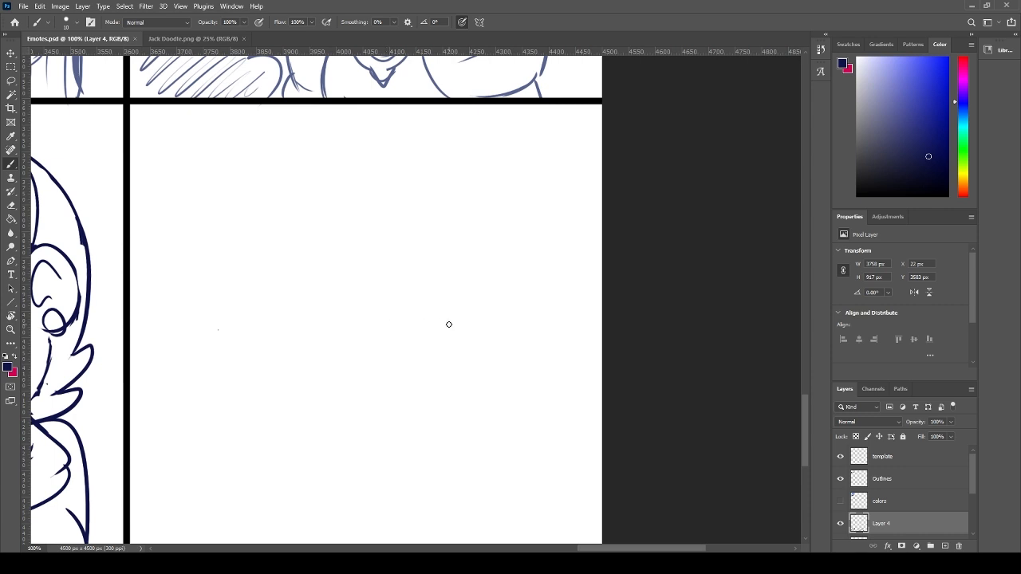
drag(403, 388, 353, 360)
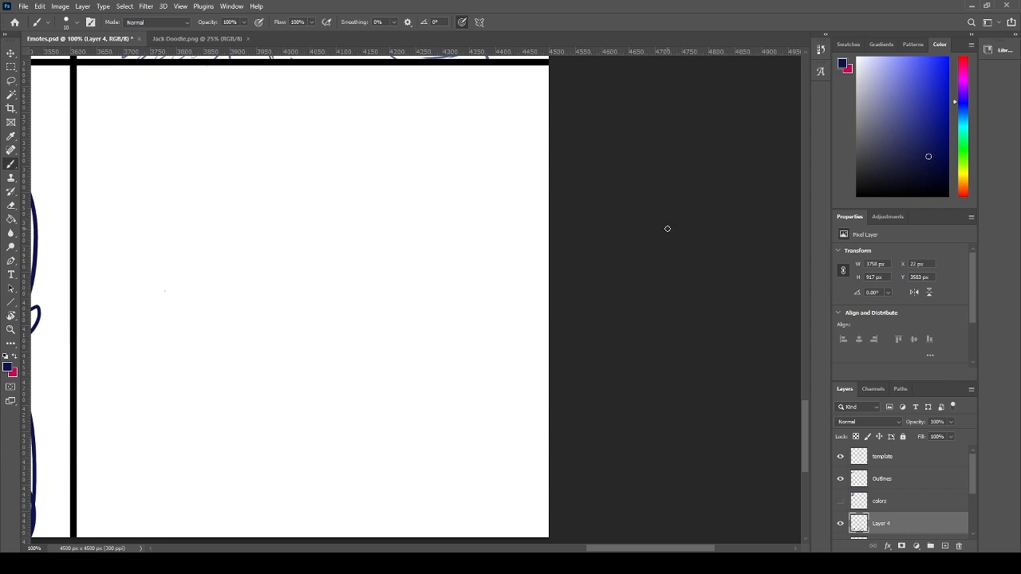
drag(324, 239, 364, 231)
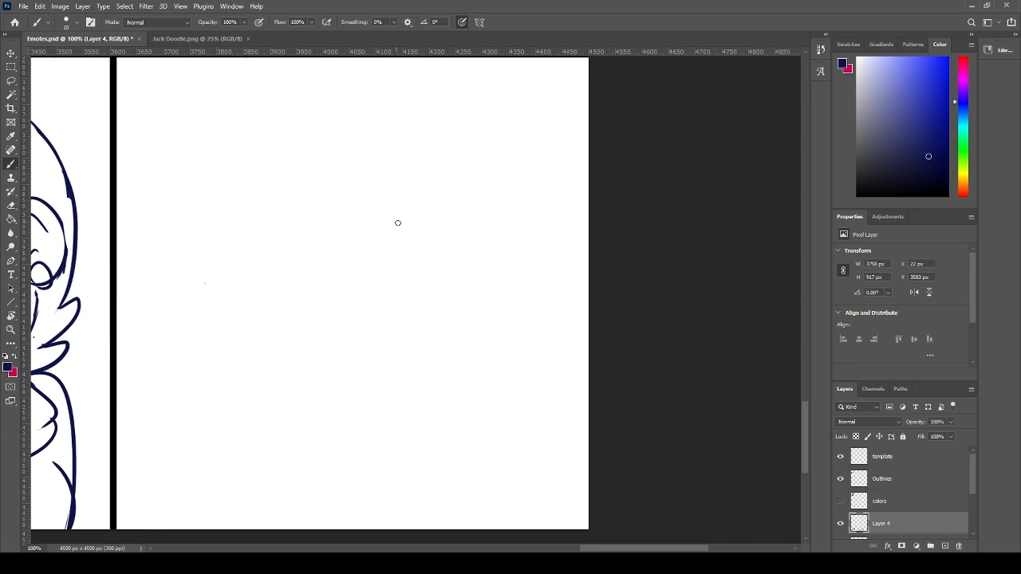
drag(403, 258, 358, 305)
key(ctrl+z)
mouse_move(310, 255)
mouse_down()
mouse_move(454, 151)
mouse_move(390, 130)
mouse_move(505, 187)
mouse_move(503, 279)
mouse_up()
key(ctrl+z)
drag(438, 327, 315, 206)
key(ctrl+z)
mouse_move(333, 309)
mouse_down()
mouse_move(324, 185)
mouse_move(299, 259)
mouse_up()
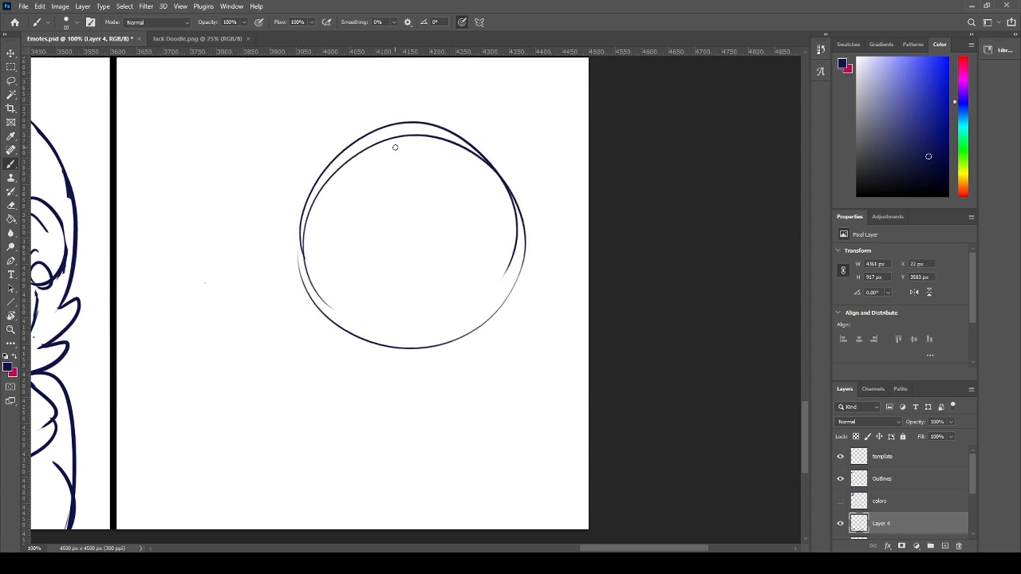
- Draw a curved vertical centre guide and a horizontal eye-level guide across the head circle
key(ctrl+z)
mouse_move(369, 317)
mouse_down()
mouse_move(422, 157)
mouse_move(400, 150)
mouse_up()
mouse_move(300, 276)
mouse_down()
mouse_move(499, 281)
mouse_move(354, 264)
mouse_move(495, 277)
mouse_up()
key(ctrl+z)
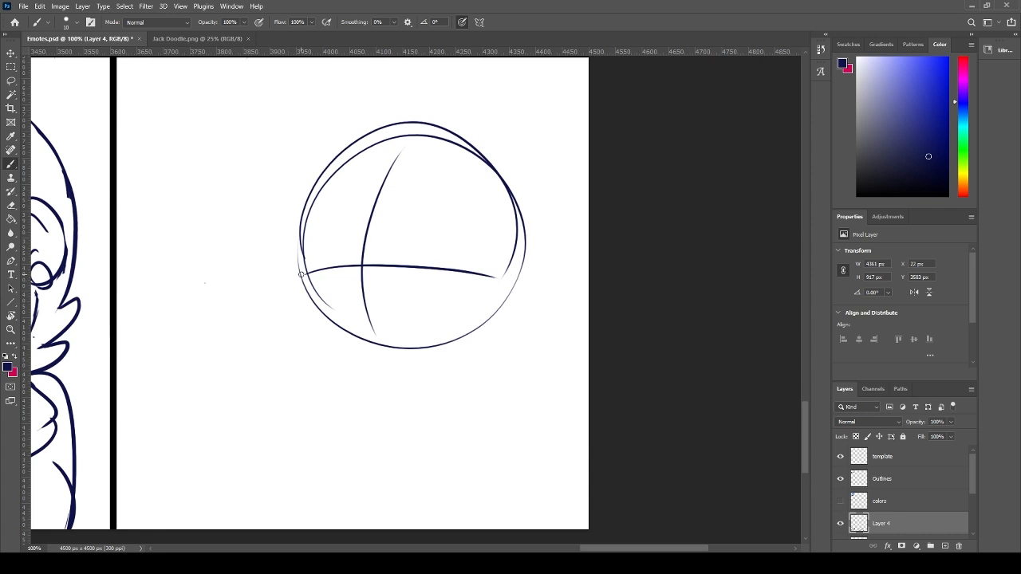
- Draw the cheek and jaw outline bulging from the eye line's left end, sweeping under the circle and up the right side
drag(311, 265, 320, 359)
key(ctrl+z)
drag(313, 270, 323, 373)
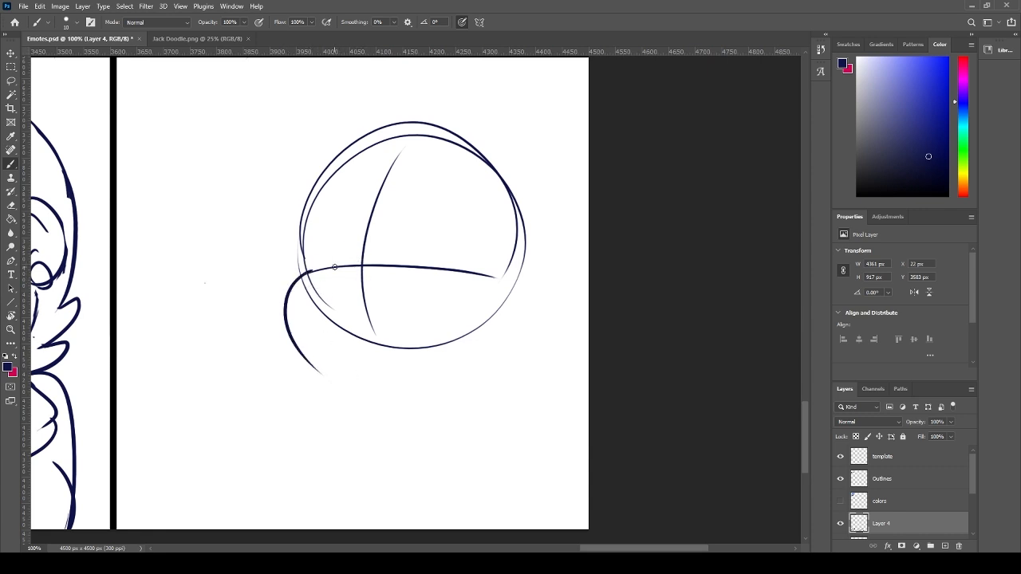
key(ctrl+z)
drag(311, 271, 367, 361)
key(ctrl+z)
mouse_move(312, 264)
mouse_down()
mouse_move(337, 354)
mouse_move(366, 372)
mouse_move(392, 376)
mouse_move(460, 351)
mouse_up()
key(ctrl+z)
drag(373, 375, 500, 342)
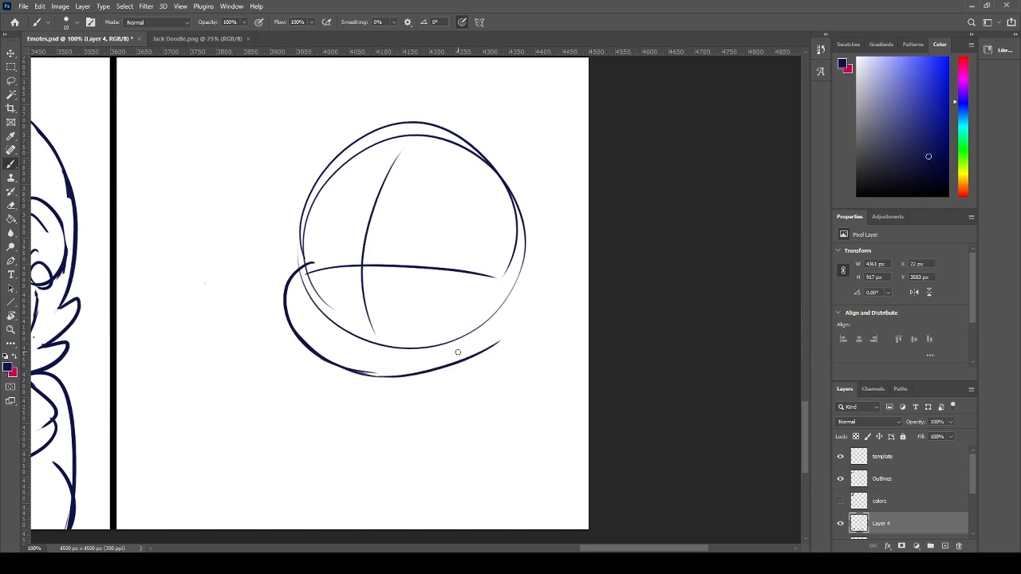
drag(434, 369, 512, 323)
- Erase the lower part of the head circle that lies inside the new jaw outline
key(e)
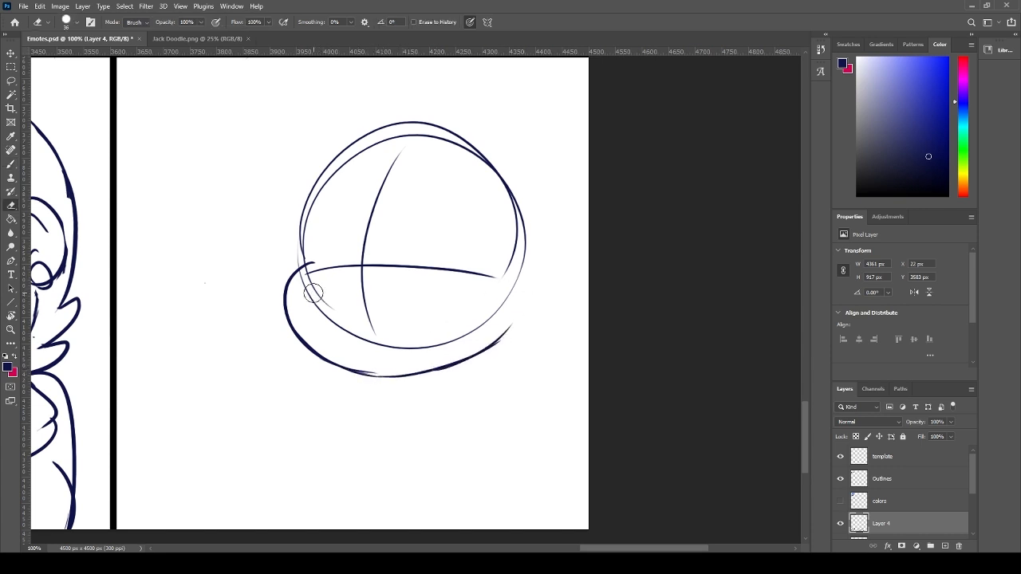
mouse_move(311, 287)
mouse_down()
mouse_move(376, 344)
mouse_move(413, 354)
mouse_move(491, 305)
mouse_up()
key(b)
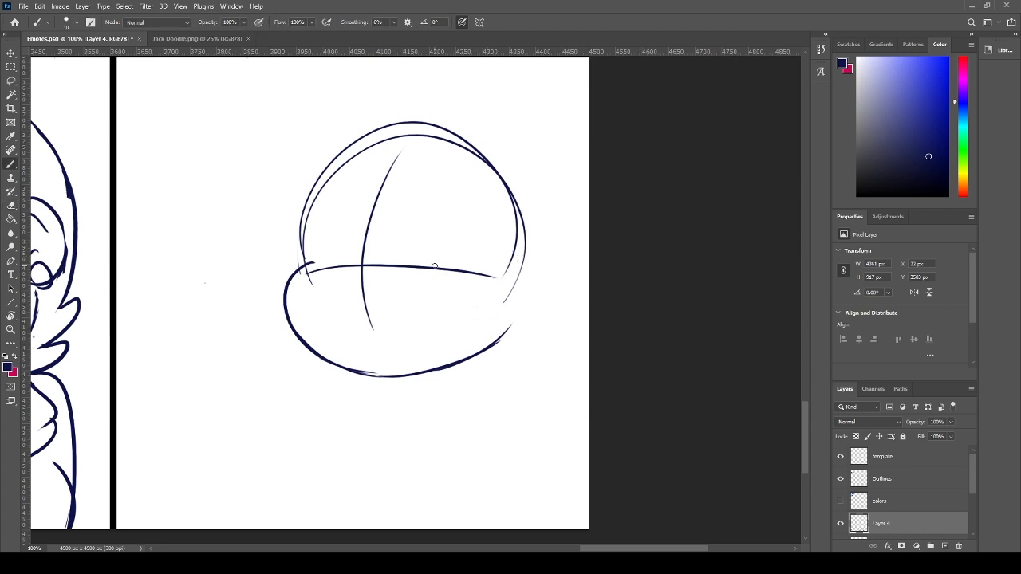
- Sketch a small rounded nose over the left end of the eye line and erase the guide lines beneath it
mouse_move(347, 271)
mouse_down()
mouse_move(317, 282)
mouse_move(341, 288)
mouse_up()
key(ctrl+z)
key(ctrl+z)
key(ctrl+z)
key(ctrl+z)
key(e)
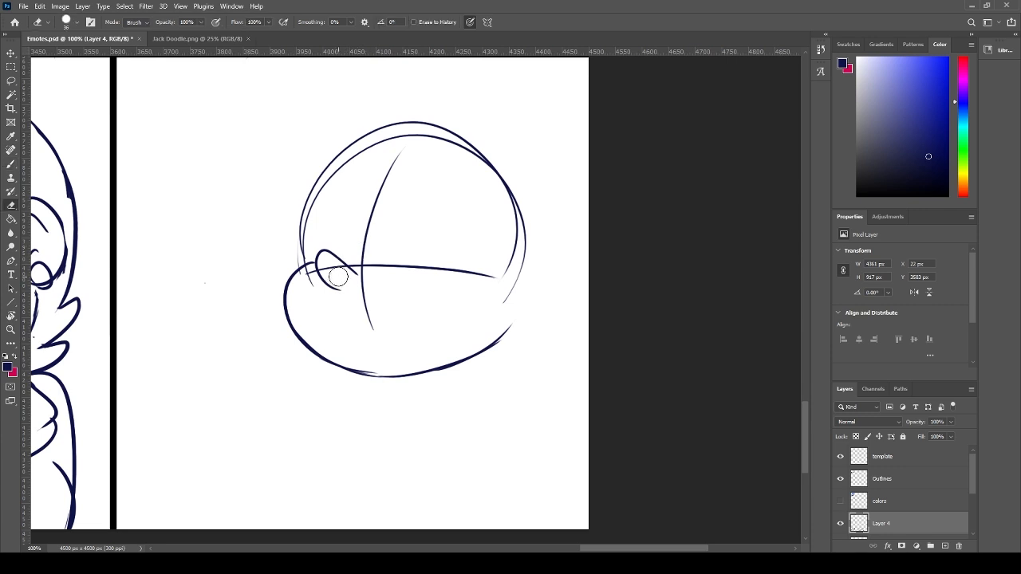
drag(332, 269, 383, 338)
key(b)
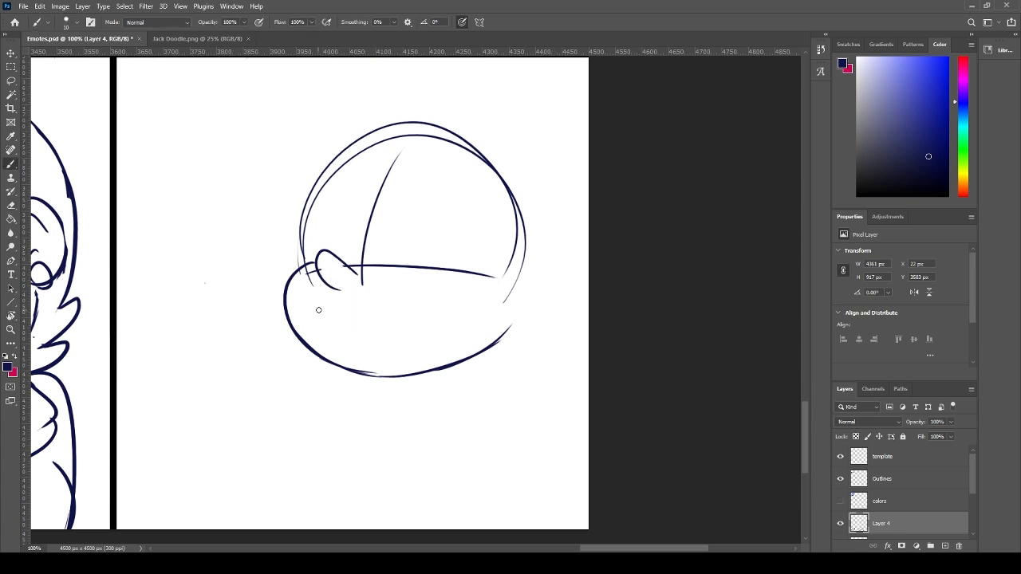
- Draw a wide curved smile inside the jaw, ending in a short cheek crease on its right side
drag(319, 310, 435, 291)
drag(441, 214, 426, 301)
key(ctrl+z)
drag(403, 375, 425, 372)
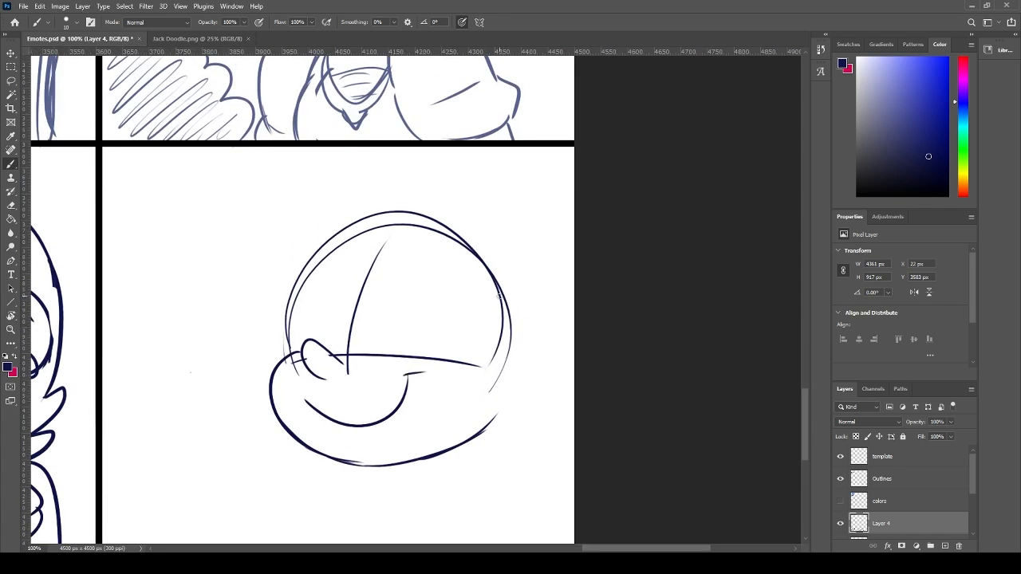
- Draw a tall, wide oval outline for the right eye, standing on the eye line beside the centre guide
mouse_move(363, 351)
mouse_down()
mouse_move(409, 239)
mouse_move(445, 329)
mouse_up()
key(ctrl+z)
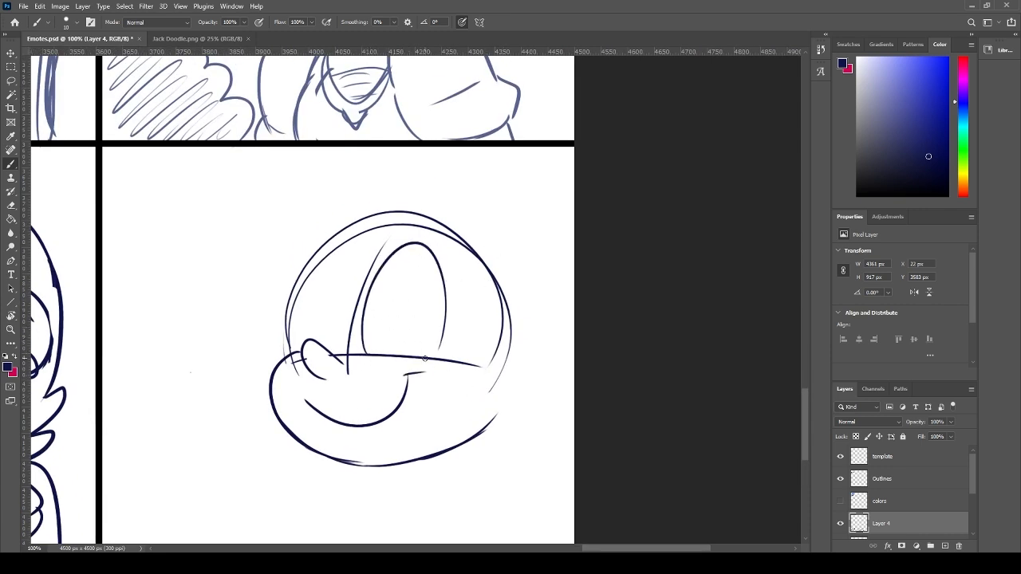
key(ctrl+z)
drag(362, 353, 441, 356)
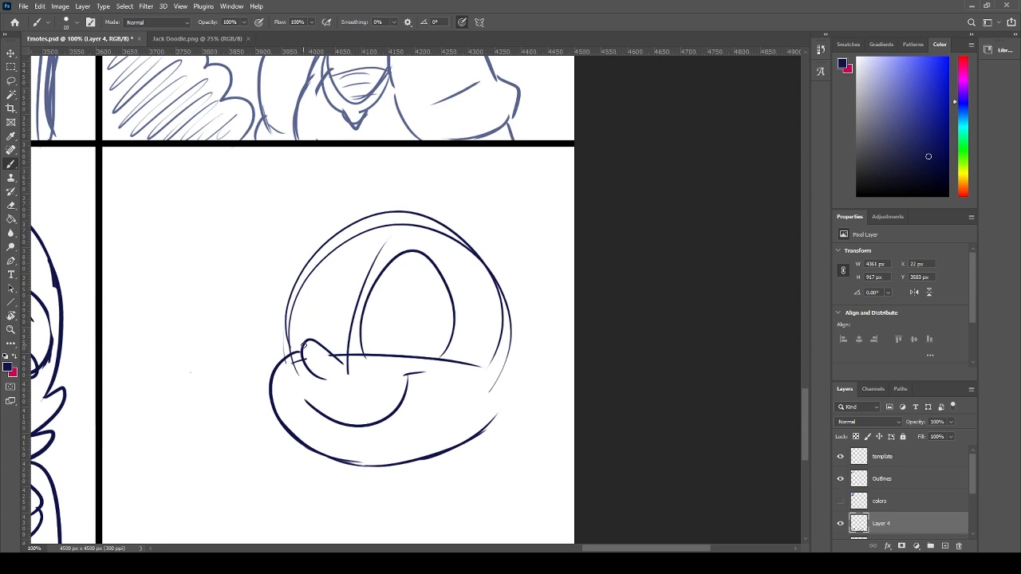
- Draw a narrower tall oval for the left eye between the nose and the centre guide
mouse_move(303, 345)
mouse_down()
mouse_move(363, 290)
mouse_move(327, 335)
mouse_move(350, 260)
mouse_move(347, 341)
mouse_move(336, 263)
mouse_move(314, 292)
mouse_move(347, 347)
mouse_up()
key(ctrl+z)
key(ctrl+z)
key(ctrl+z)
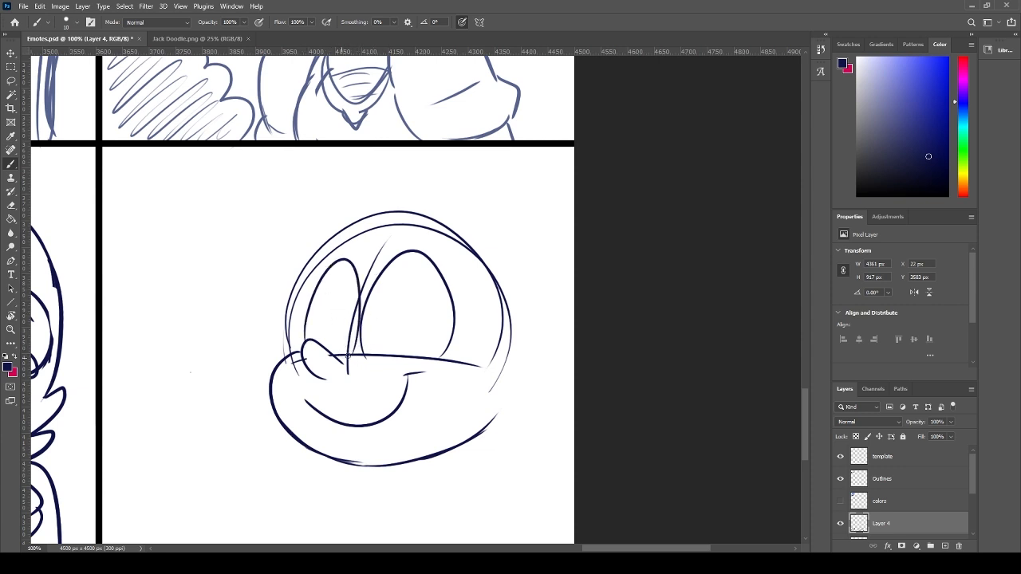
drag(353, 358, 345, 308)
- Select the right eye outline with the Lasso and transform it to a slightly narrower shape
key(l)
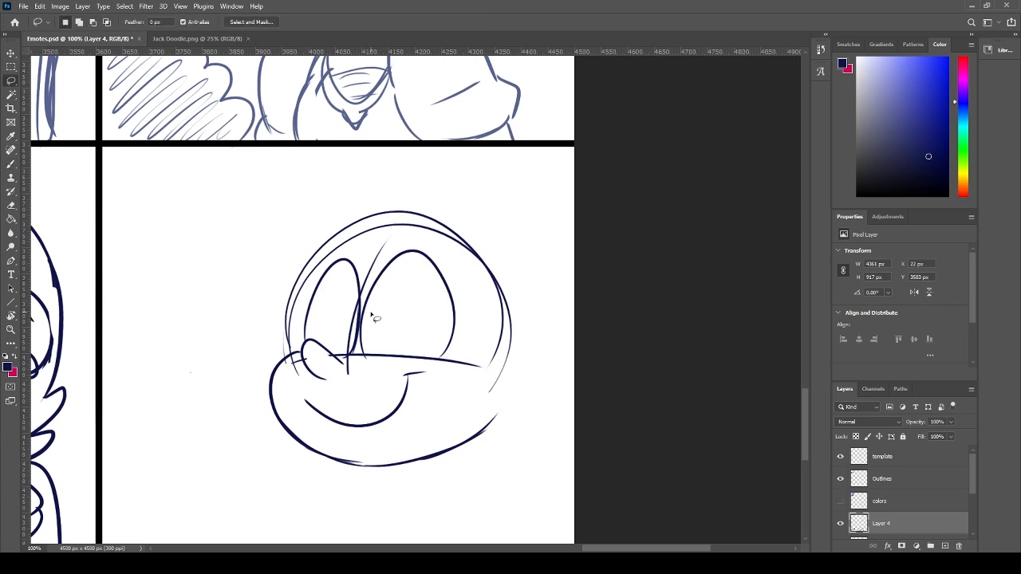
mouse_move(363, 357)
mouse_down()
mouse_move(449, 351)
mouse_move(363, 360)
mouse_up()
key(ctrl+t)
drag(464, 300, 435, 288)
key(Return)
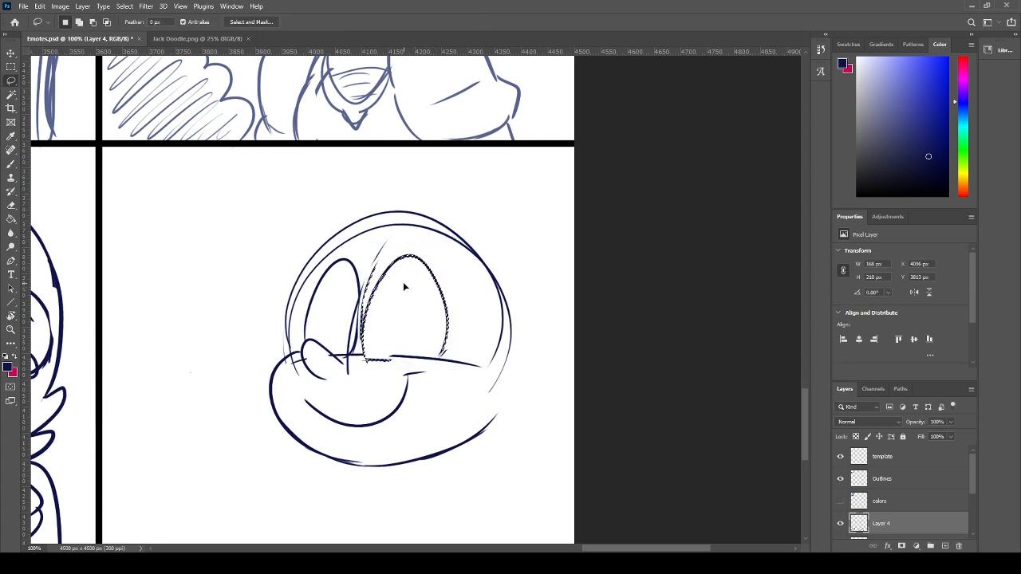
key(ctrl+d)
- Redraw the inner edge and upper curve of the right eye with the Brush
key(b)
key(ctrl+z)
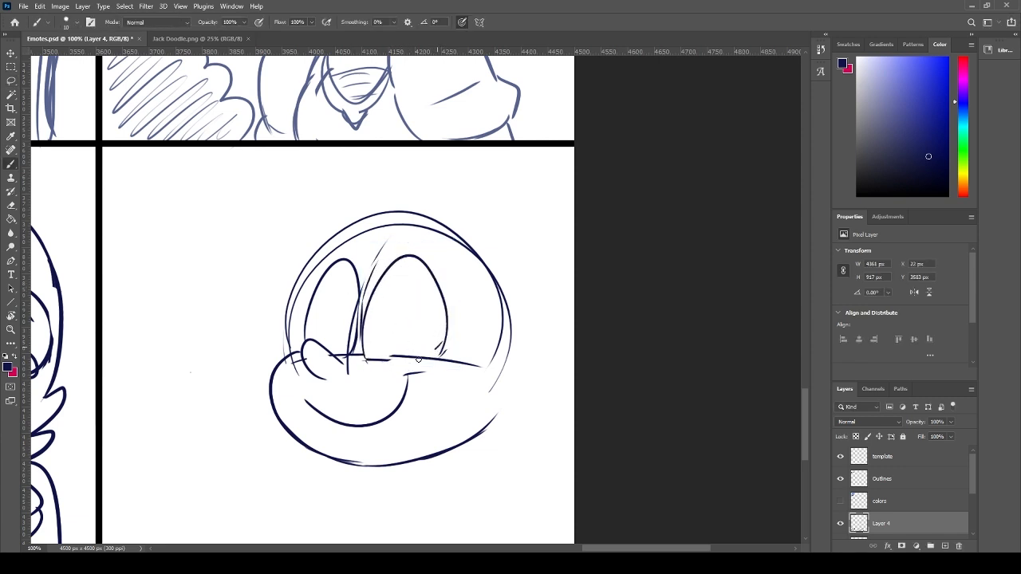
drag(365, 359, 393, 258)
key(e)
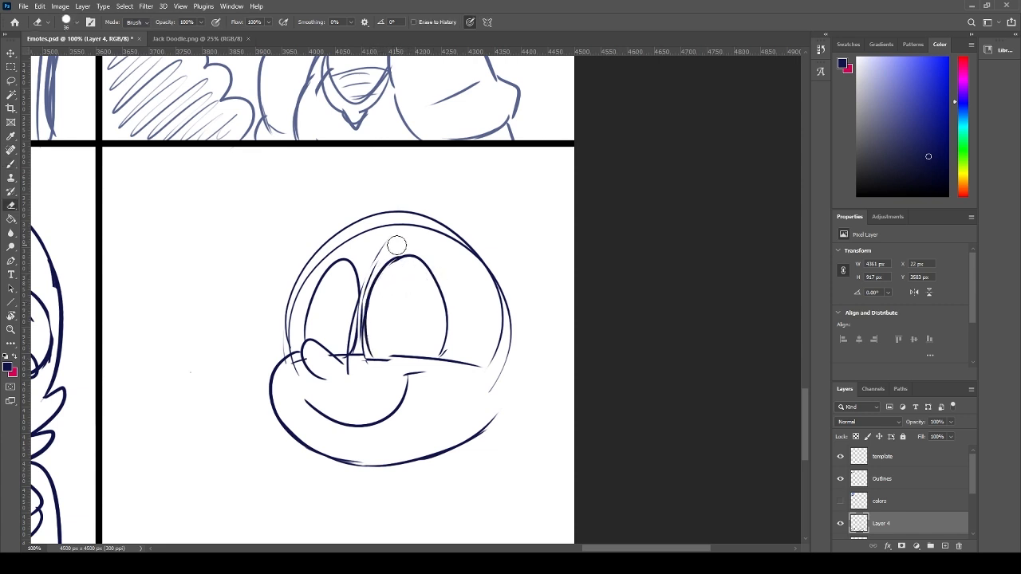
key(b)
mouse_move(396, 260)
mouse_down()
mouse_move(418, 252)
mouse_move(384, 267)
mouse_move(416, 259)
mouse_move(431, 279)
mouse_move(379, 275)
mouse_up()
key(ctrl+z)
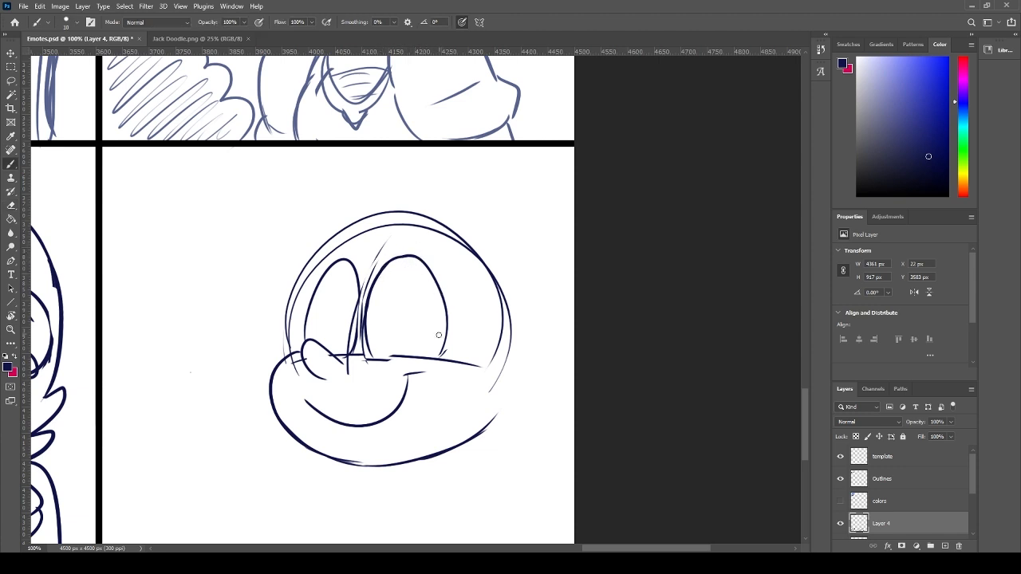
- Erase the eye line and stray strokes along the bottom of the right eye
key(e)
drag(444, 344, 363, 352)
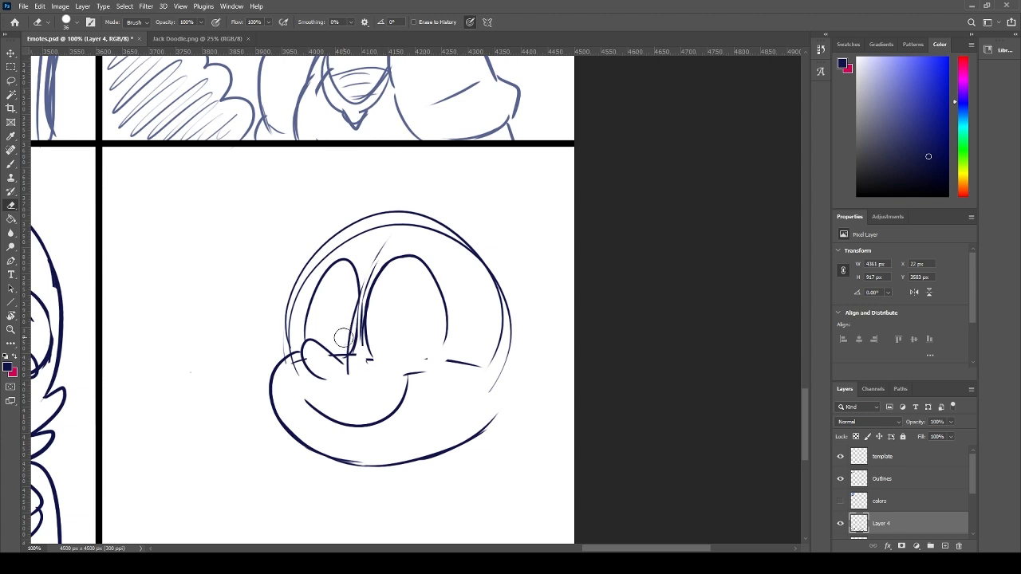
key(b)
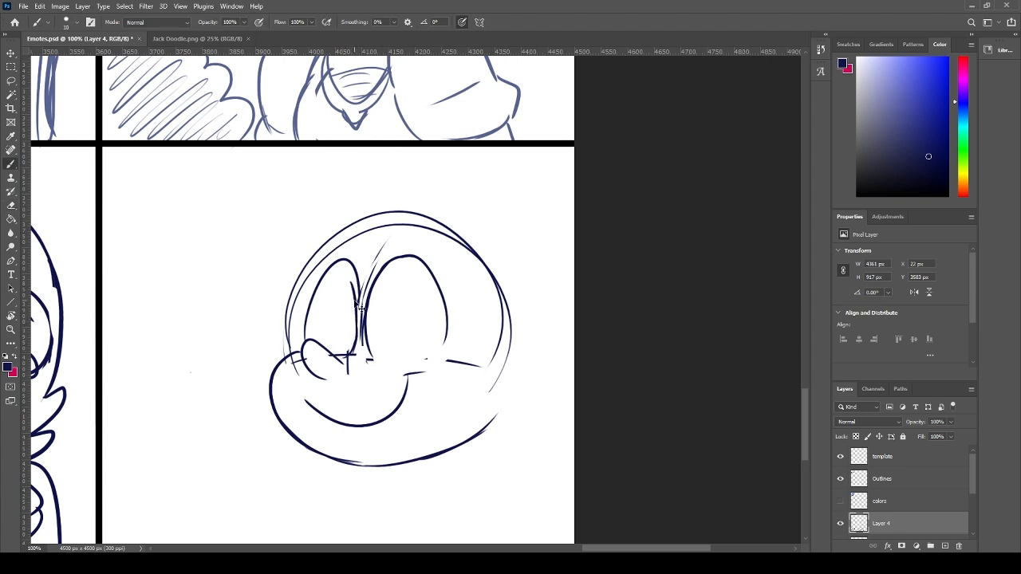
- Retrace the inner edge of the left eye along the centre guide
key(ctrl+z)
drag(359, 288, 349, 358)
key(ctrl+z)
mouse_move(359, 294)
mouse_down()
mouse_move(353, 336)
mouse_move(343, 300)
mouse_move(359, 301)
mouse_move(358, 328)
mouse_move(361, 305)
mouse_move(353, 360)
mouse_up()
key(ctrl+z)
key(ctrl+z)
key(ctrl+z)
- Erase the remaining vertical centre guide between the eyes and up to the forehead
key(e)
key(ctrl+z)
drag(363, 281, 399, 224)
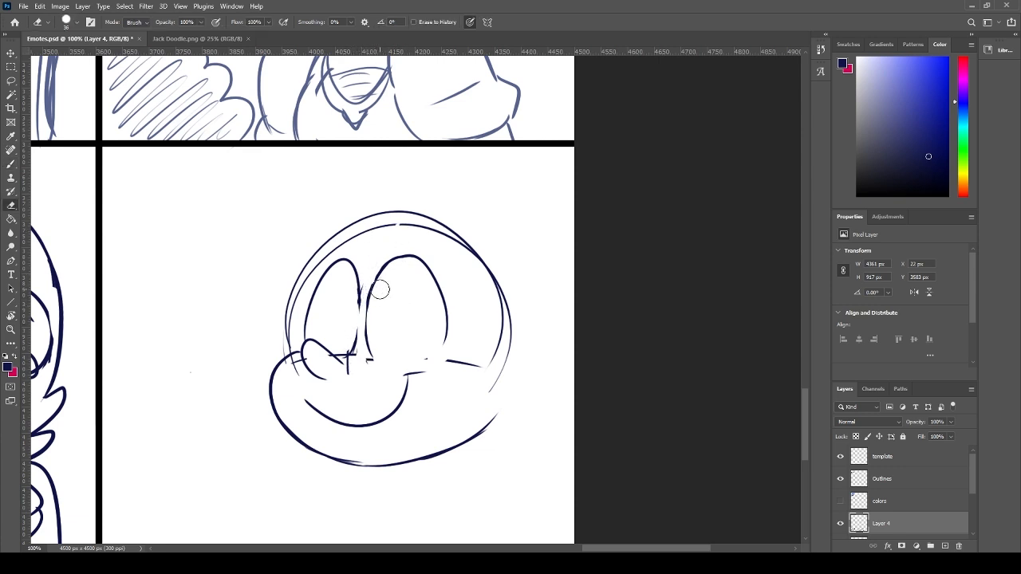
- Select the right eye outline with the Lasso and shift it slightly upward with Free Transform
key(l)
mouse_move(382, 362)
mouse_down()
mouse_move(371, 272)
mouse_move(461, 310)
mouse_move(375, 359)
mouse_up()
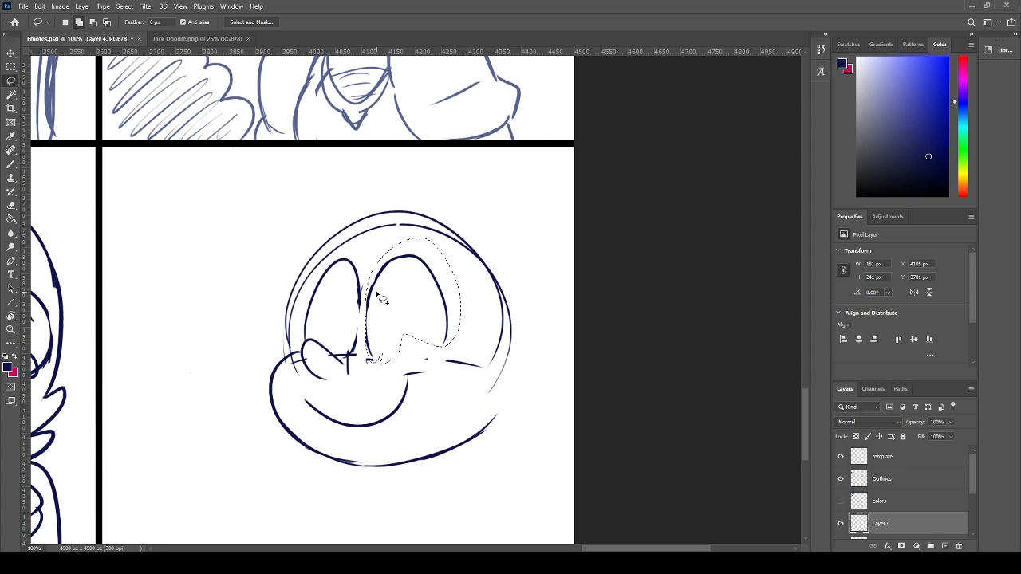
mouse_move(380, 297)
mouse_down()
mouse_move(367, 339)
mouse_move(375, 357)
mouse_move(365, 271)
mouse_up()
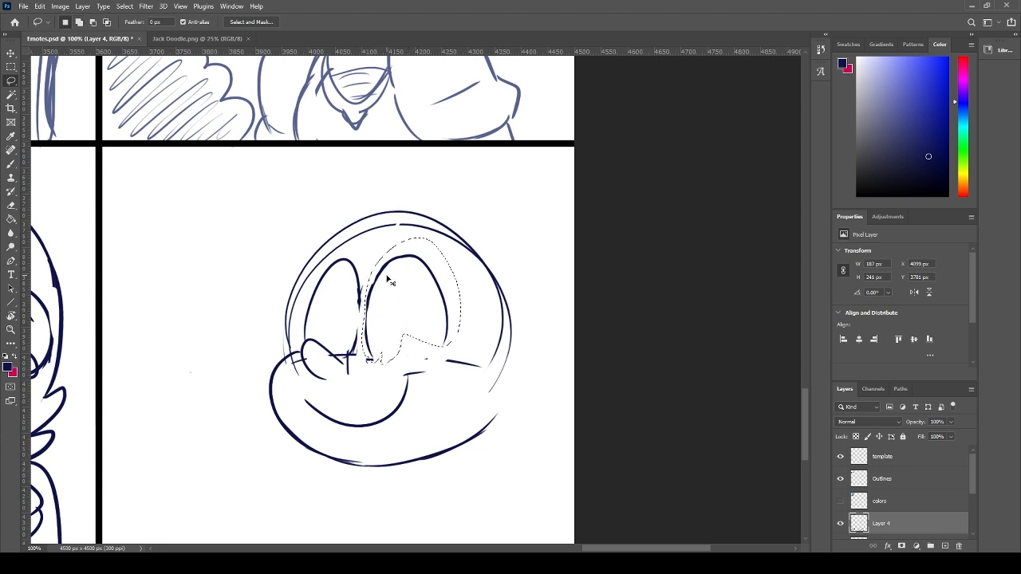
key(ctrl+t)
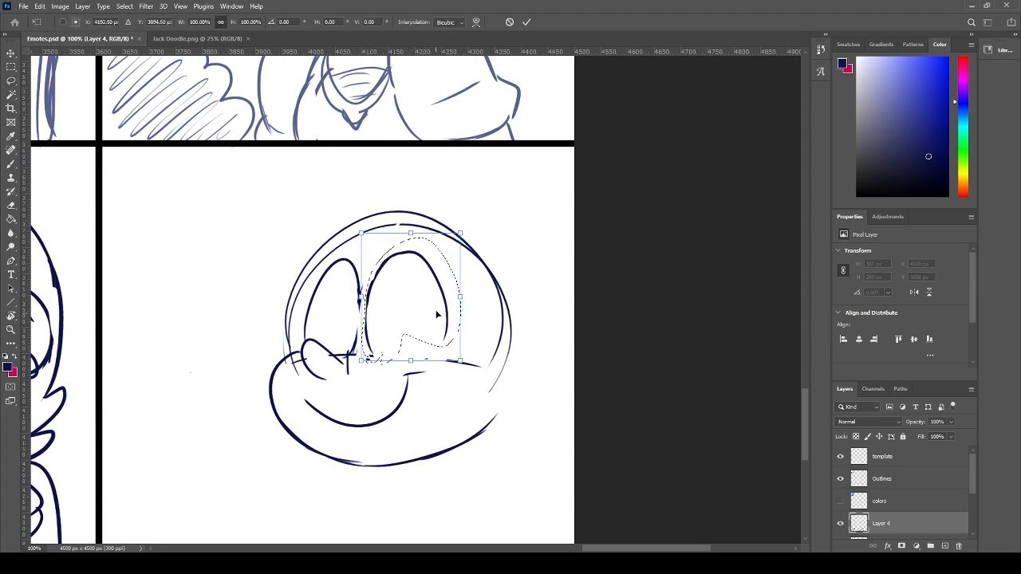
key(Return)
key(ctrl+d)
- Close the right eye's lower edge and add solid oval pupils and outer lashes to both eyes
key(b)
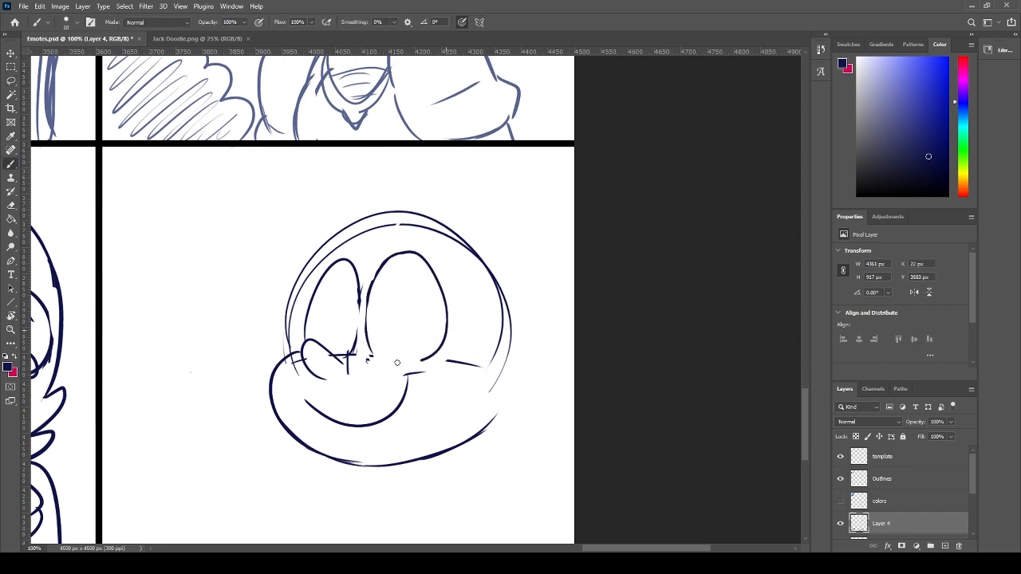
drag(381, 357, 421, 359)
mouse_move(372, 332)
mouse_down()
mouse_move(377, 312)
mouse_move(374, 342)
mouse_move(348, 341)
mouse_move(344, 313)
mouse_move(344, 348)
mouse_move(351, 315)
mouse_move(297, 284)
mouse_move(295, 307)
mouse_up()
key(ctrl+z)
key(ctrl+z)
key(ctrl+z)
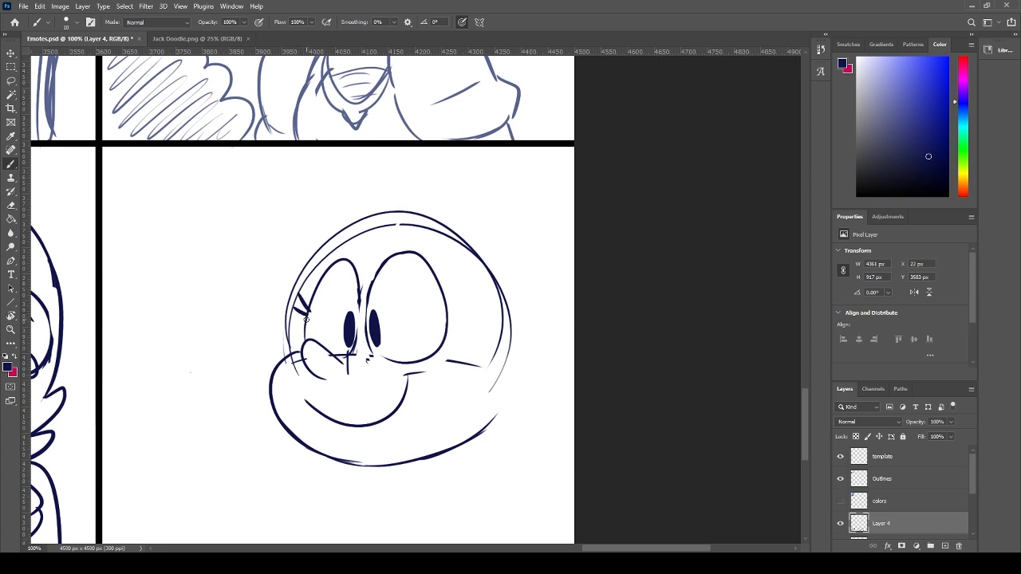
mouse_move(449, 298)
mouse_down()
mouse_move(458, 288)
mouse_move(464, 316)
mouse_up()
key(ctrl+z)
- Erase the leftover eye line marks and the right side of the head circle
key(e)
click(372, 360)
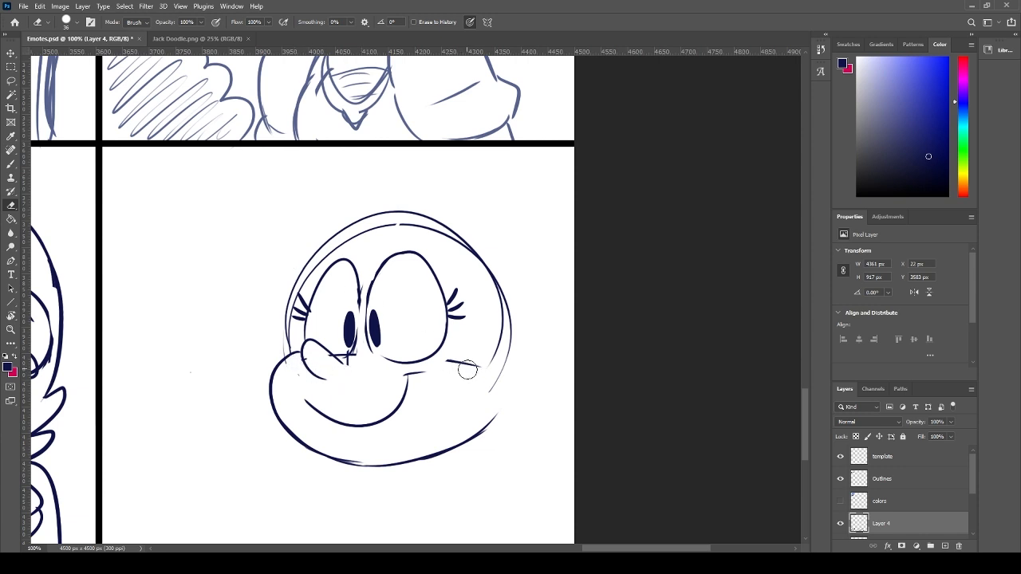
mouse_move(468, 369)
mouse_down()
mouse_move(494, 376)
mouse_move(497, 390)
mouse_up()
key(b)
key(e)
mouse_move(493, 307)
mouse_down()
mouse_move(497, 276)
mouse_move(490, 313)
mouse_move(535, 359)
mouse_move(491, 386)
mouse_up()
- Draw a large rounded ear on the right side of the head with inner fold lines and a round earring
key(b)
key(ctrl+z)
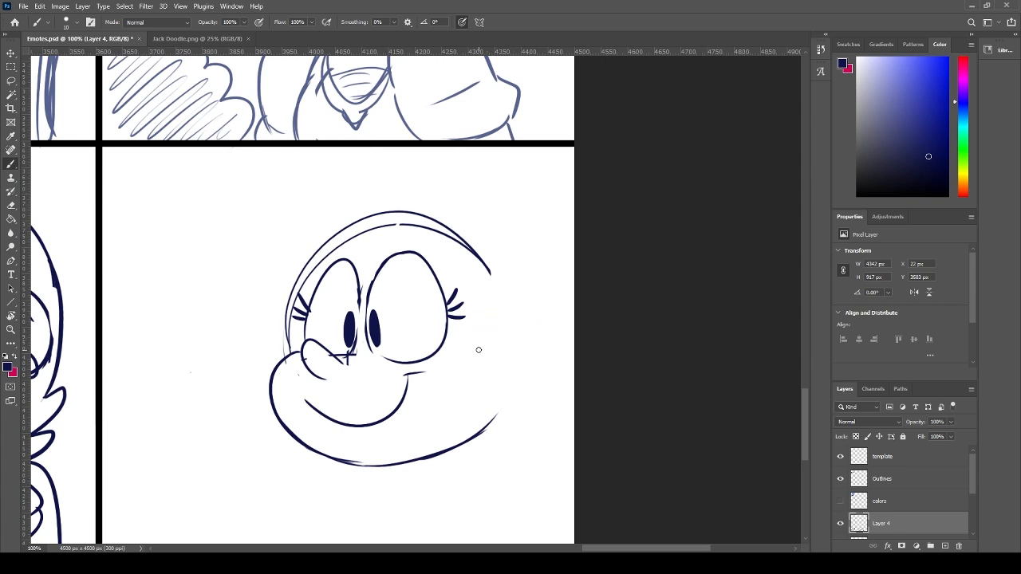
drag(479, 327, 485, 386)
mouse_move(514, 351)
mouse_down()
mouse_move(490, 344)
mouse_move(506, 371)
mouse_move(486, 340)
mouse_move(513, 389)
mouse_up()
key(ctrl+z)
key(ctrl+z)
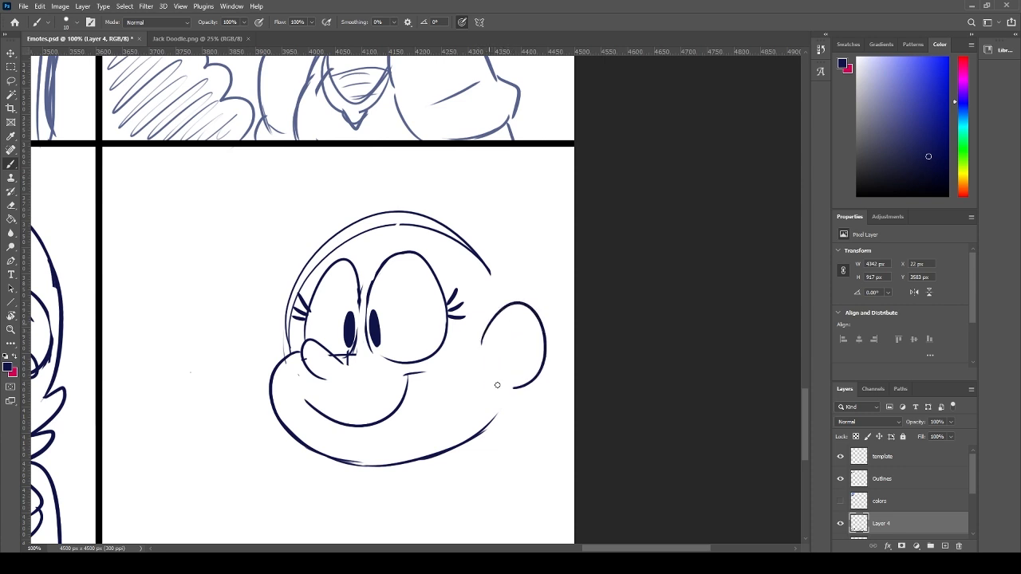
mouse_move(525, 345)
mouse_down()
mouse_move(489, 367)
mouse_move(518, 381)
mouse_move(500, 387)
mouse_move(520, 379)
mouse_up()
key(ctrl+z)
key(ctrl+z)
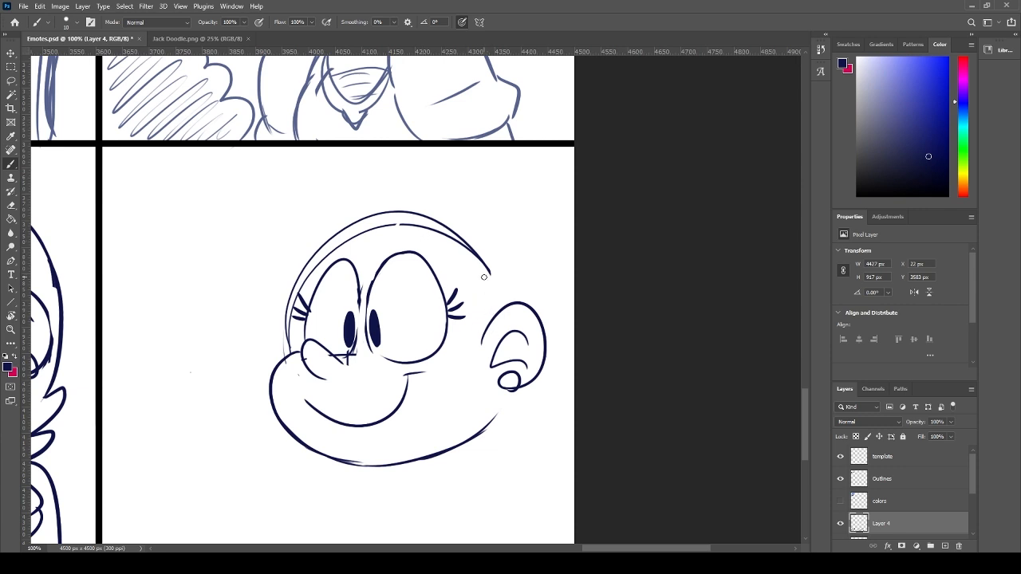
- Replace the remaining head circle with a face edge beside the left eye and a jagged sideburn in front of the ear
key(e)
mouse_move(417, 216)
mouse_down()
mouse_move(350, 229)
mouse_move(372, 227)
mouse_move(300, 272)
mouse_move(304, 263)
mouse_move(311, 271)
mouse_move(302, 300)
mouse_up()
key(b)
drag(302, 319, 295, 350)
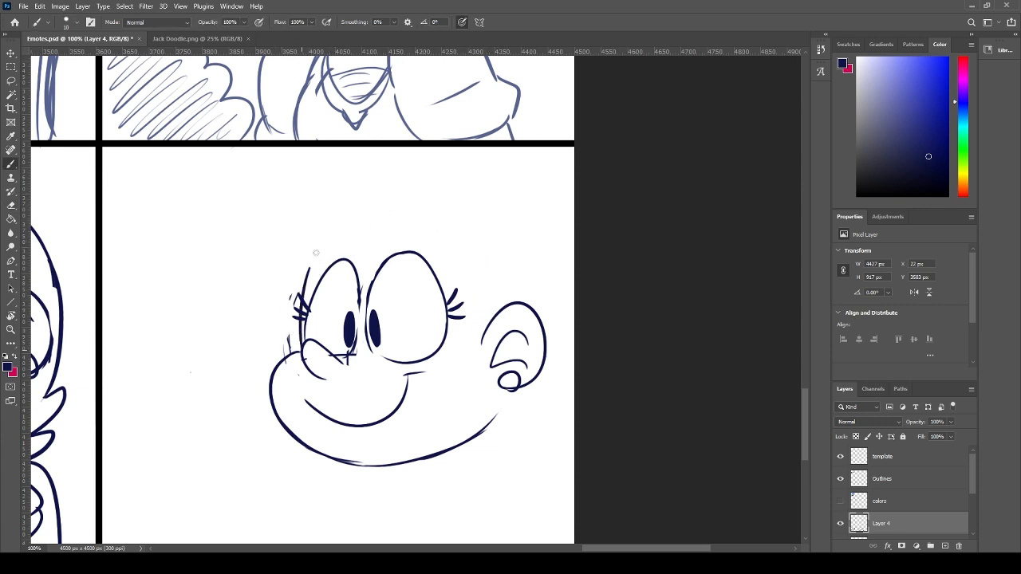
key(ctrl+z)
key(ctrl+z)
key(ctrl+shift+z)
key(ctrl+shift+z)
drag(479, 329, 466, 256)
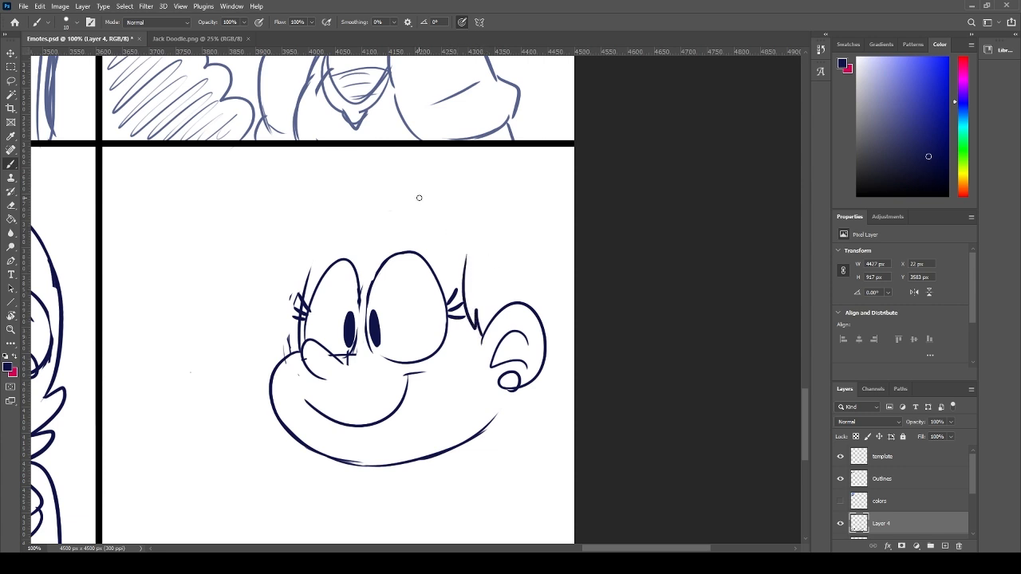
- Draw short, arched, tapered eyebrows above both eyes
drag(406, 237, 438, 251)
key(ctrl+z)
mouse_move(327, 251)
mouse_down()
mouse_move(344, 231)
mouse_move(352, 241)
mouse_move(421, 239)
mouse_up()
key(ctrl+z)
key(ctrl+z)
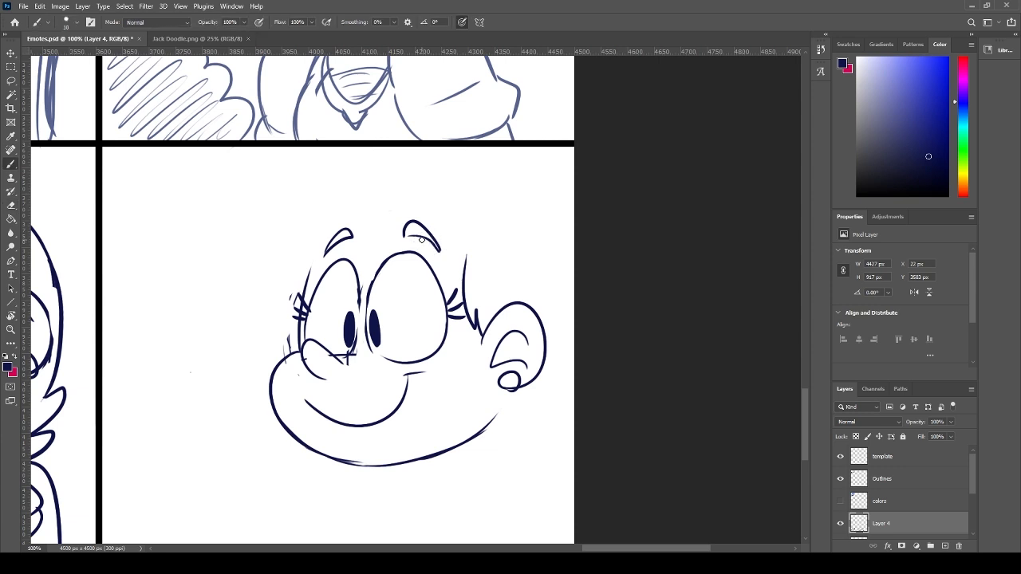
- Select the smile with the Lasso and transform it to a narrower shape set slightly further right
key(l)
mouse_move(342, 432)
mouse_down()
mouse_move(340, 399)
mouse_move(413, 375)
mouse_move(411, 428)
mouse_up()
mouse_move(399, 381)
shift+mouse_down()
mouse_move(452, 385)
mouse_move(375, 368)
shift+mouse_up()
key(ctrl+t)
key(Return)
key(ctrl+d)
- Erase guide marks beside the nose and draw the hairline arching over the eyebrows from the sideburn to the left temple
key(e)
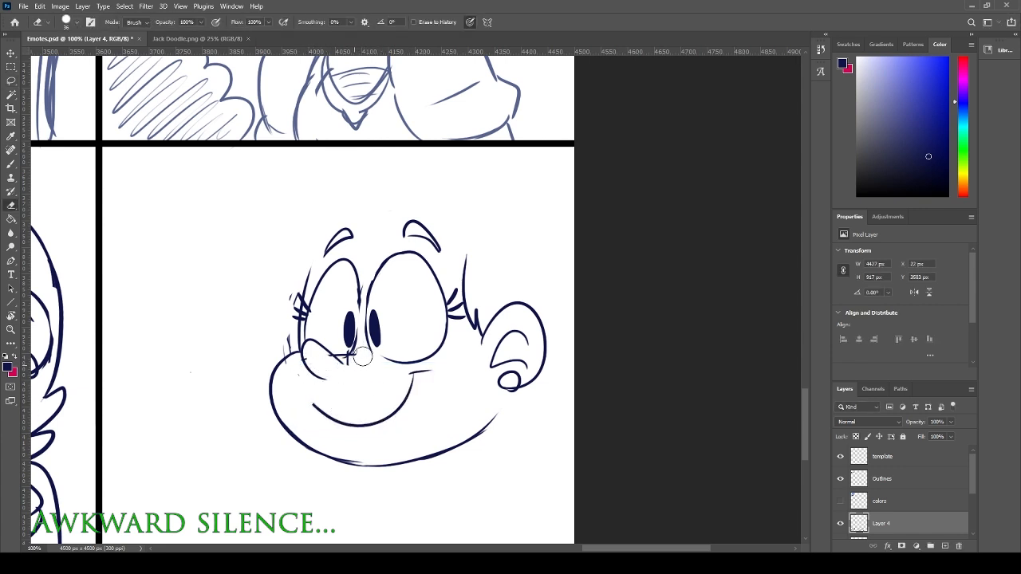
key(b)
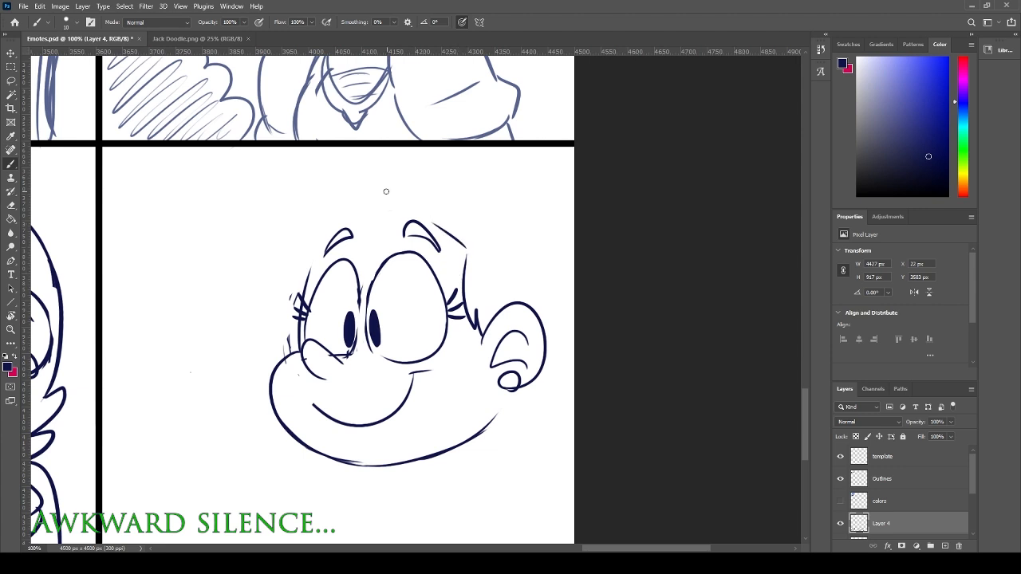
mouse_move(467, 239)
mouse_down()
mouse_move(376, 221)
mouse_move(331, 237)
mouse_up()
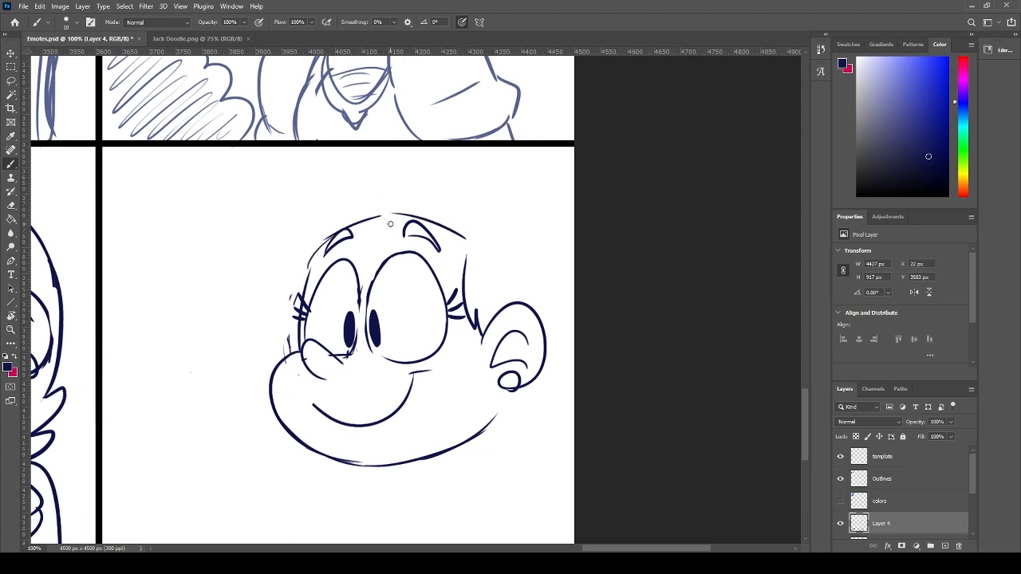
drag(493, 157, 540, 231)
key(ctrl+z)
drag(510, 158, 550, 210)
key(ctrl+z)
- Select the whole head with the Lasso, scale it down and move it slightly left and down in the cell
key(l)
mouse_move(283, 232)
mouse_down()
mouse_move(477, 199)
mouse_move(275, 257)
mouse_move(239, 431)
mouse_up()
key(ctrl+t)
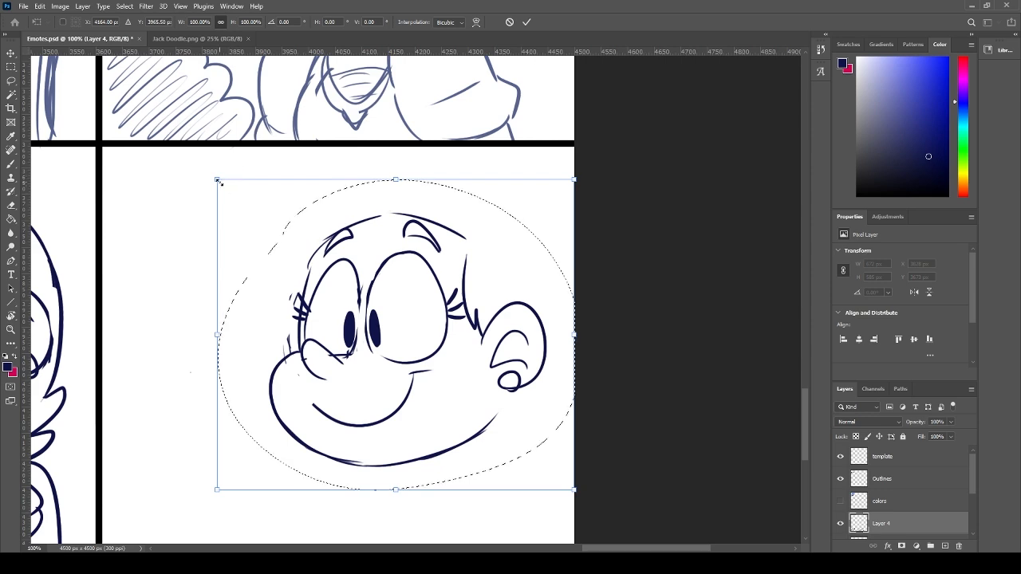
drag(218, 181, 251, 211)
drag(439, 334, 413, 343)
key(Return)
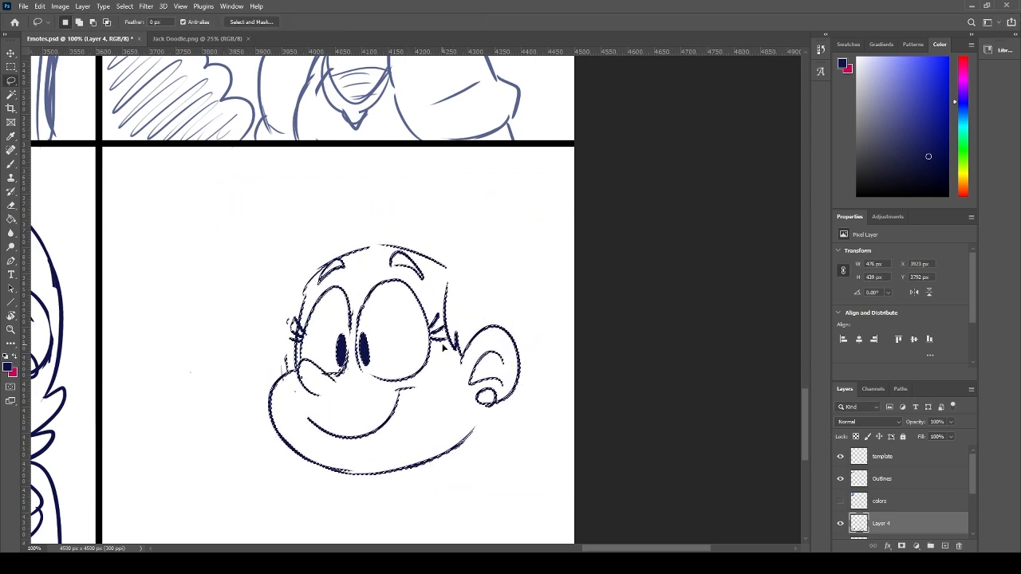
key(ctrl+d)
key(b)
mouse_move(476, 182)
mouse_down()
mouse_move(560, 249)
mouse_move(536, 349)
mouse_up()
key(ctrl+z)
key(ctrl+z)
mouse_move(446, 169)
mouse_down()
mouse_move(544, 264)
mouse_move(544, 361)
mouse_up()
key(ctrl+z)
key(ctrl+z)
drag(445, 173, 532, 284)
key(ctrl+z)
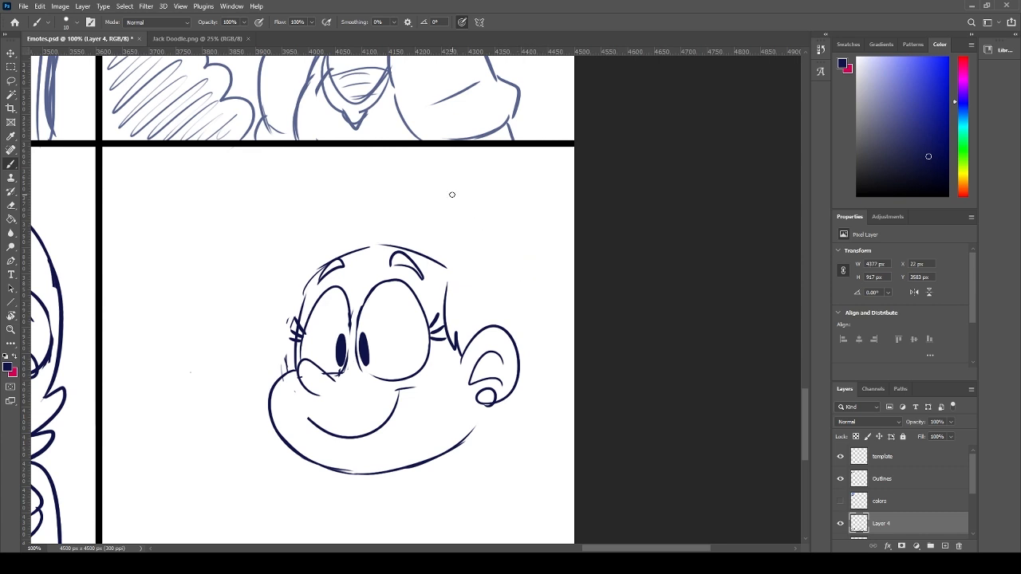
- Draw the back of the hair as a long curve from above the forehead down behind the ear
mouse_move(437, 186)
mouse_down()
mouse_move(556, 288)
mouse_move(551, 345)
mouse_move(520, 397)
mouse_up()
key(ctrl+z)
key(ctrl+z)
mouse_move(545, 253)
mouse_down()
mouse_move(552, 332)
mouse_move(495, 428)
mouse_up()
- Draw jagged hair tufts below the ear and connect the jaw line up to the earring
drag(508, 427, 470, 440)
key(ctrl+z)
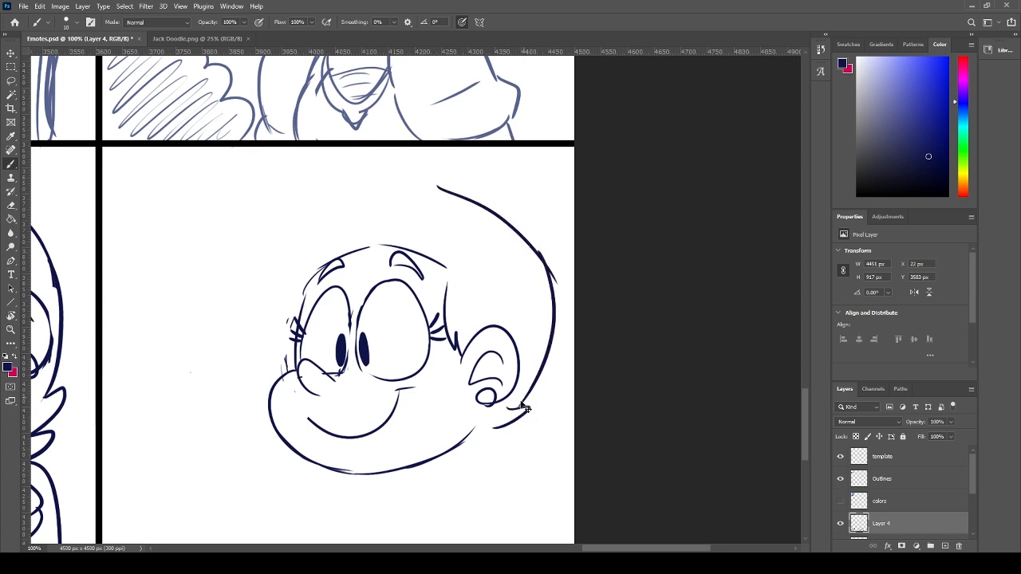
key(ctrl+z)
drag(526, 410, 463, 452)
drag(480, 400, 457, 443)
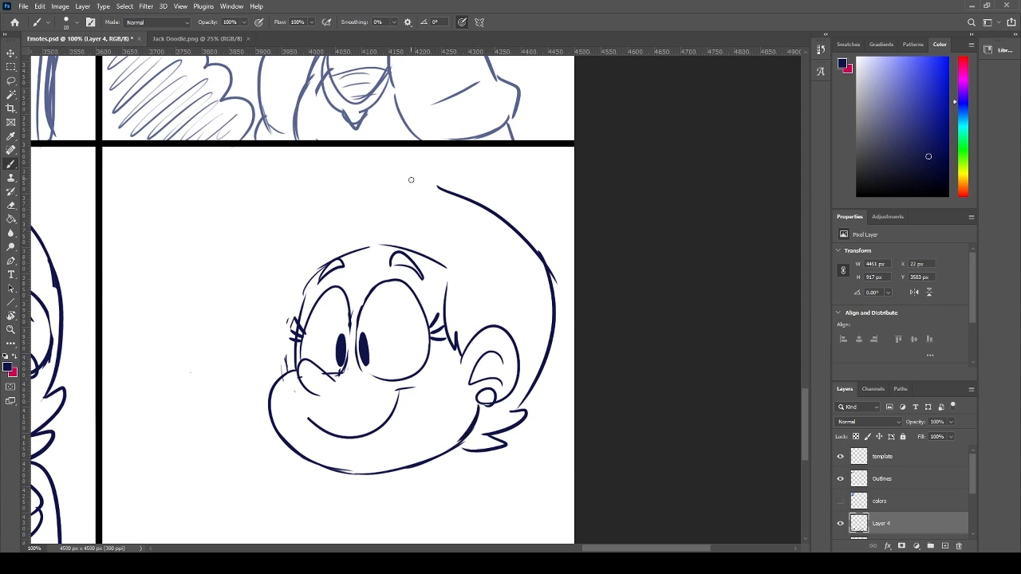
- Draw the front of the hair as a tall swooping quiff with jagged tufts running down to the far temple
drag(440, 189, 293, 138)
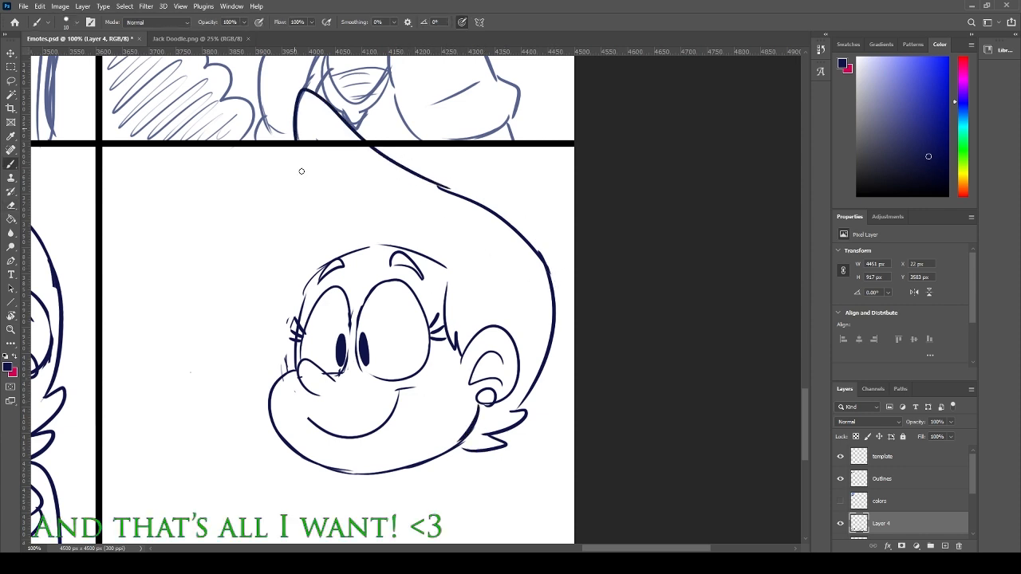
key(ctrl+z)
mouse_move(443, 190)
mouse_down()
mouse_move(309, 86)
mouse_move(286, 204)
mouse_up()
key(ctrl+z)
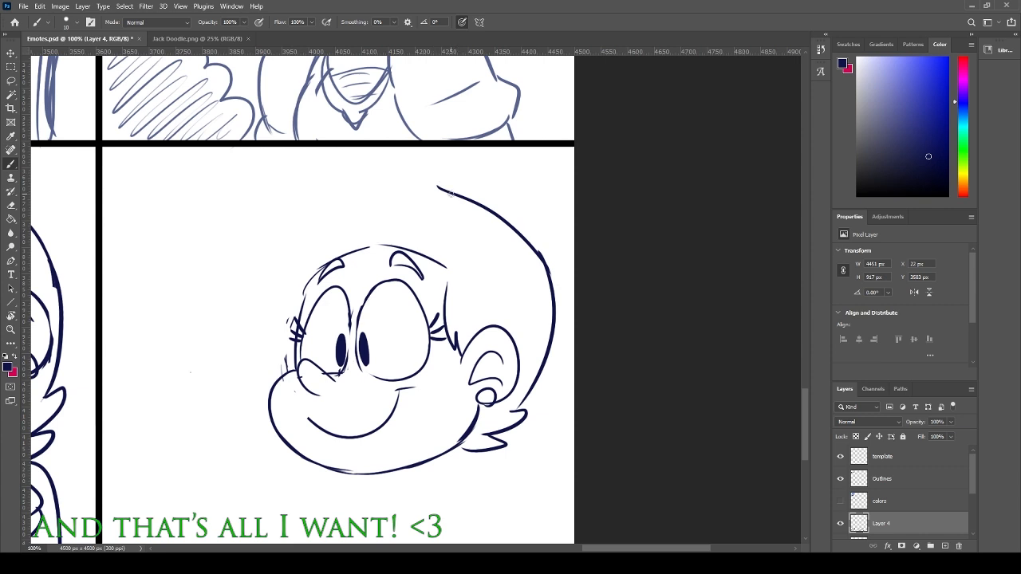
mouse_move(439, 188)
mouse_down()
mouse_move(290, 198)
mouse_move(254, 190)
mouse_move(262, 257)
mouse_move(306, 312)
mouse_move(246, 226)
mouse_up()
key(ctrl+z)
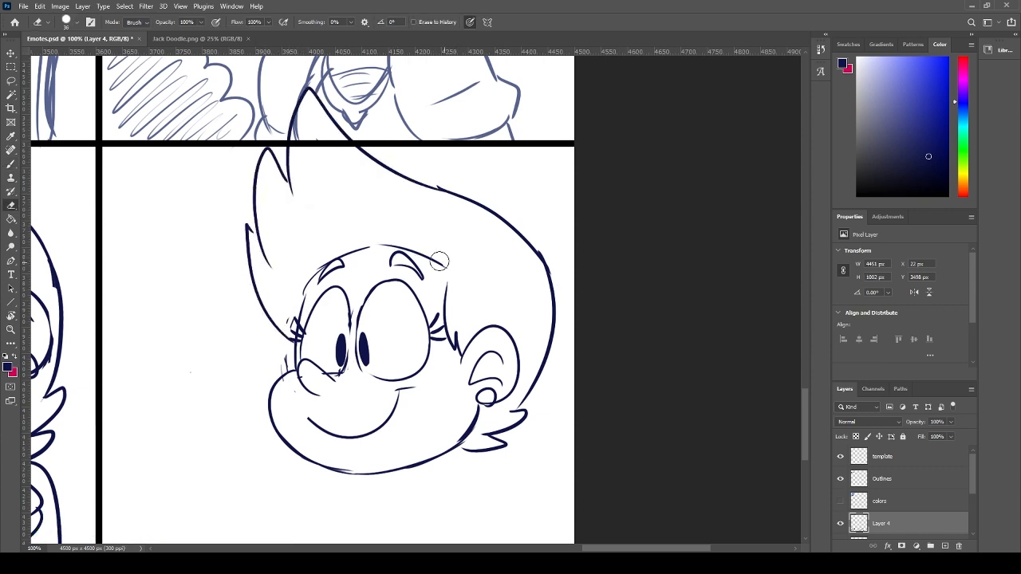
- Erase the arched hairline above the eyebrows and redraw it lower across the brows
key(ctrl+z)
mouse_move(443, 281)
mouse_down()
mouse_move(358, 262)
mouse_move(303, 285)
mouse_move(344, 254)
mouse_up()
key(ctrl+z)
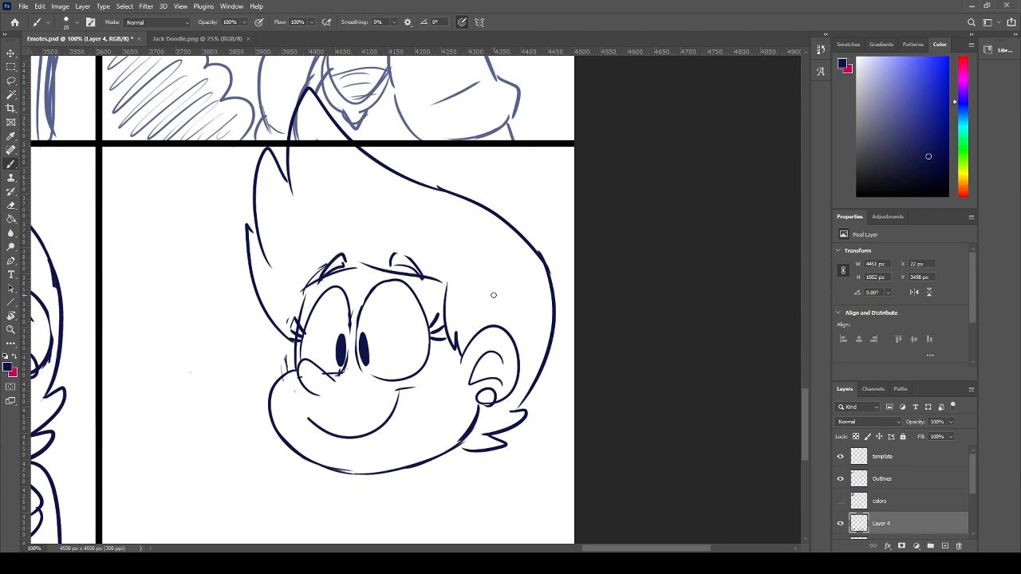
- Draw two curved lines from the top hair outline down to the sideburn and ear to mark the side hair section
drag(465, 349, 458, 191)
key(ctrl+z)
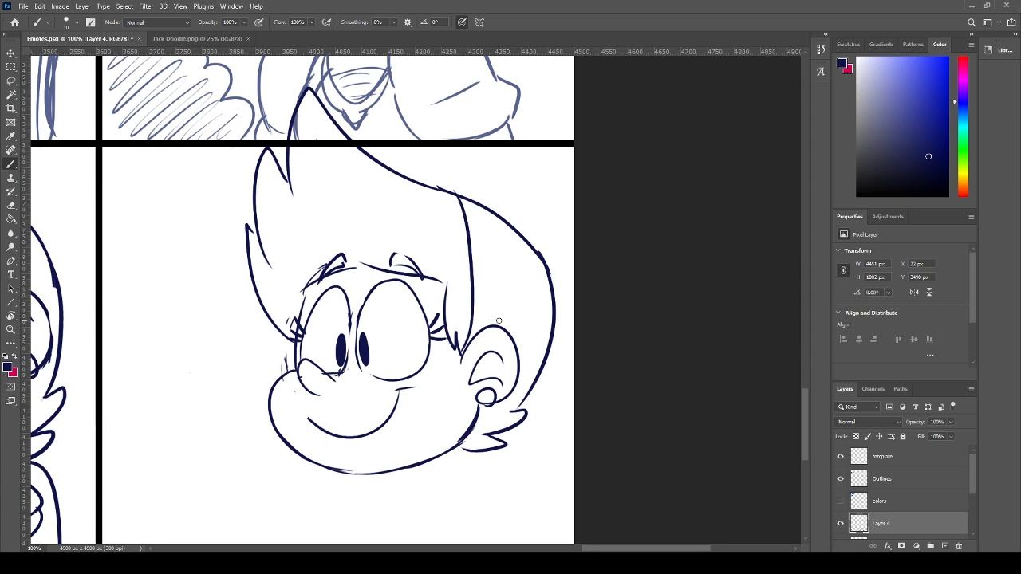
drag(486, 331, 502, 223)
key(ctrl+z)
drag(486, 329, 517, 225)
key(ctrl+z)
drag(485, 330, 519, 219)
key(ctrl+z)
mouse_move(491, 327)
mouse_down()
mouse_move(518, 231)
mouse_move(510, 271)
mouse_move(508, 232)
mouse_move(522, 237)
mouse_move(494, 325)
mouse_up()
key(ctrl+z)
key(ctrl+z)
key(ctrl+z)
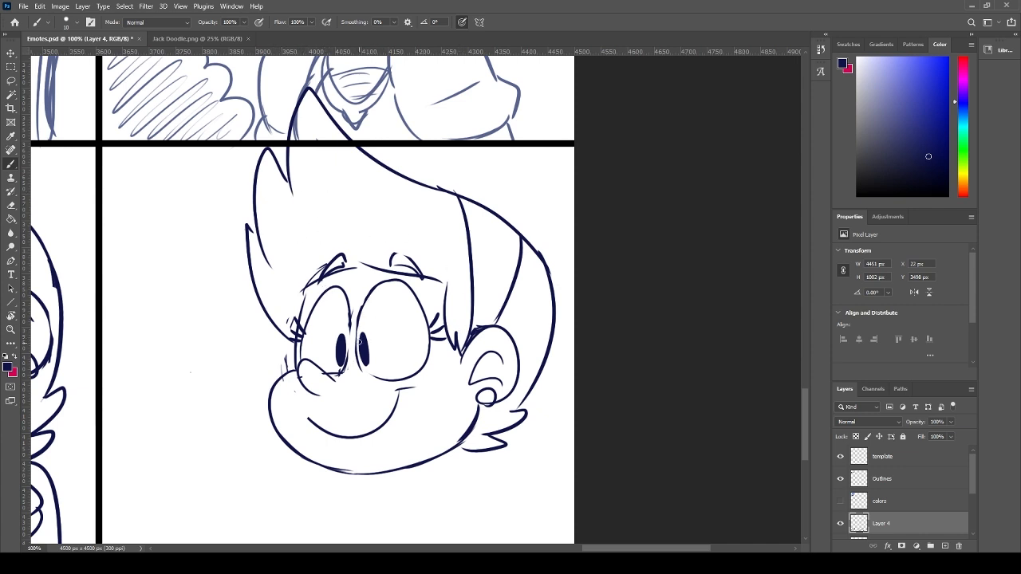
- Select the front quiff with the Lasso, stretch it slightly outward, and rejoin its outline to the back of the hair
key(l)
mouse_move(428, 166)
mouse_down()
mouse_move(447, 190)
mouse_move(303, 243)
mouse_move(254, 341)
mouse_move(409, 107)
mouse_move(394, 64)
mouse_up()
key(ctrl+t)
key(Return)
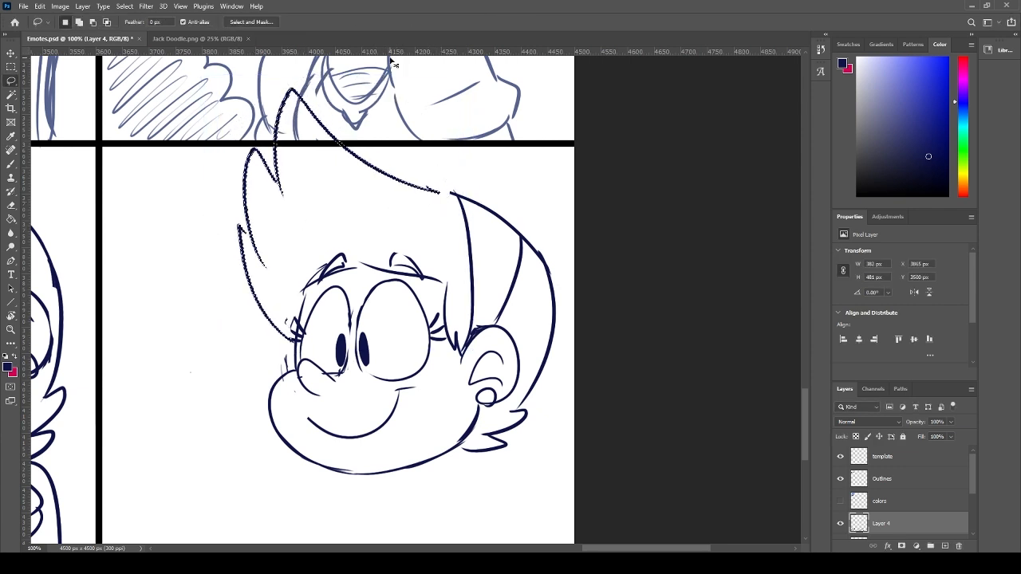
key(ctrl+d)
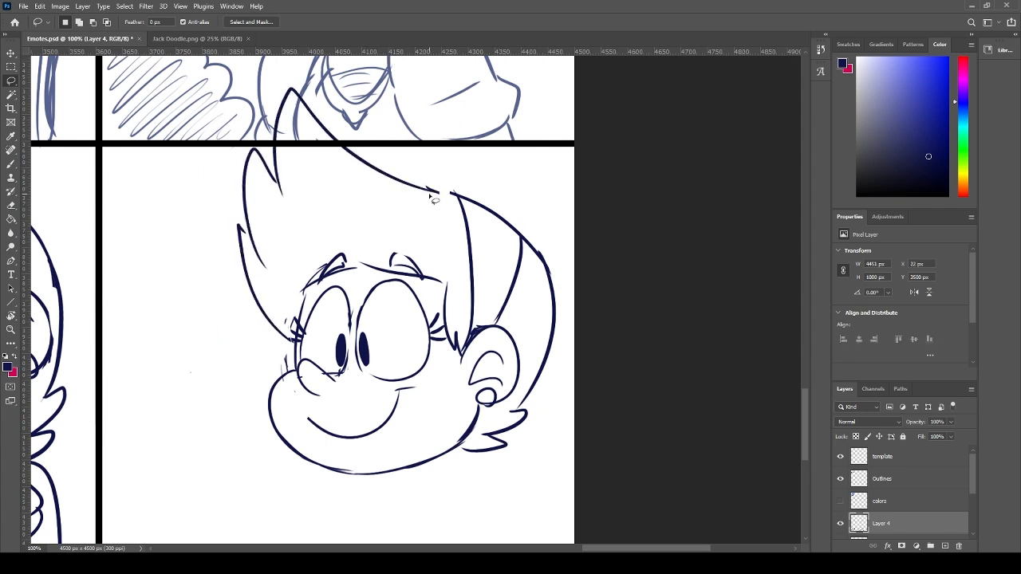
key(b)
drag(435, 189, 476, 199)
key(ctrl+z)
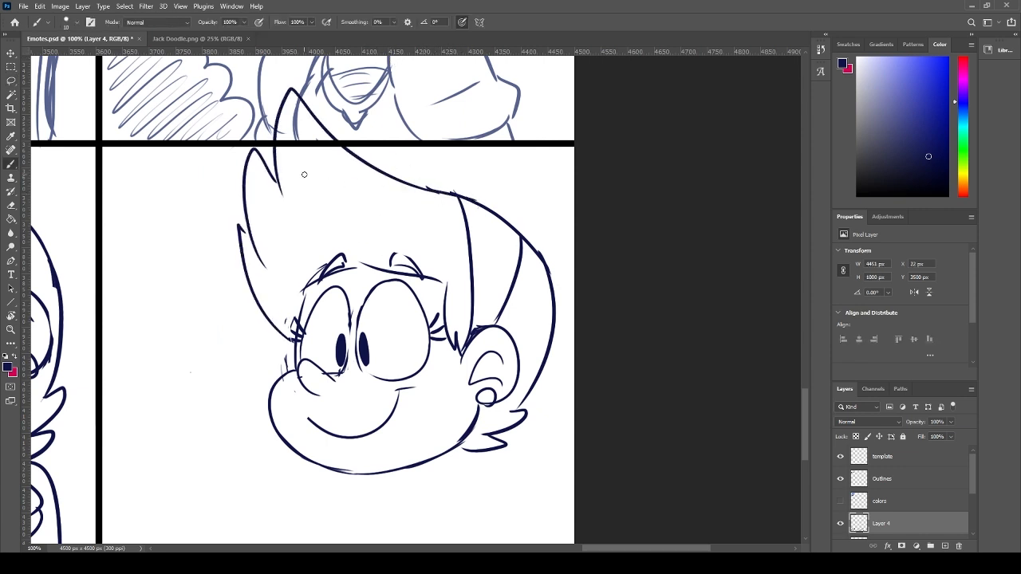
- Redraw the inner edge of the tallest hair point with a curved stroke and erase the old line at its notch
key(e)
key(b)
drag(278, 185, 286, 99)
key(e)
key(b)
key(e)
drag(276, 188, 272, 171)
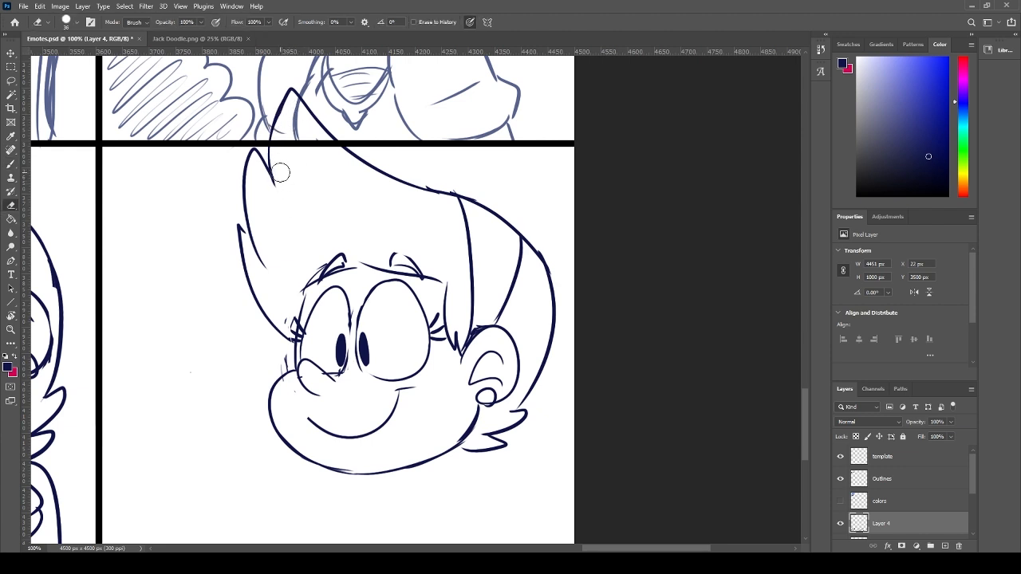
- Redraw the outer edge of the second hair tuft with a thicker curve and erase the leftover line at its base
key(b)
drag(257, 257, 244, 163)
key(ctrl+z)
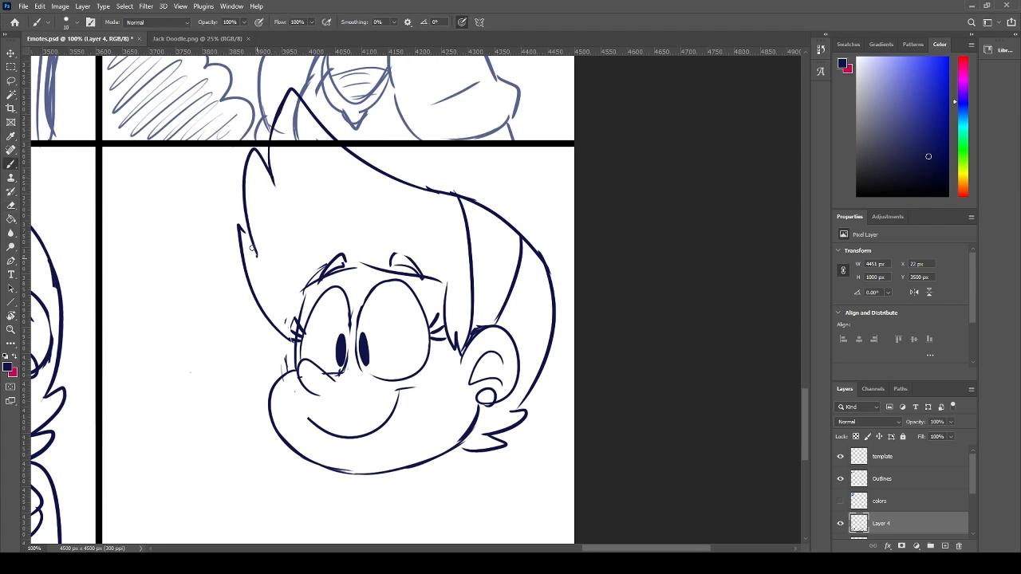
mouse_move(256, 257)
mouse_down()
mouse_move(240, 185)
mouse_move(254, 168)
mouse_up()
key(e)
drag(263, 253, 253, 171)
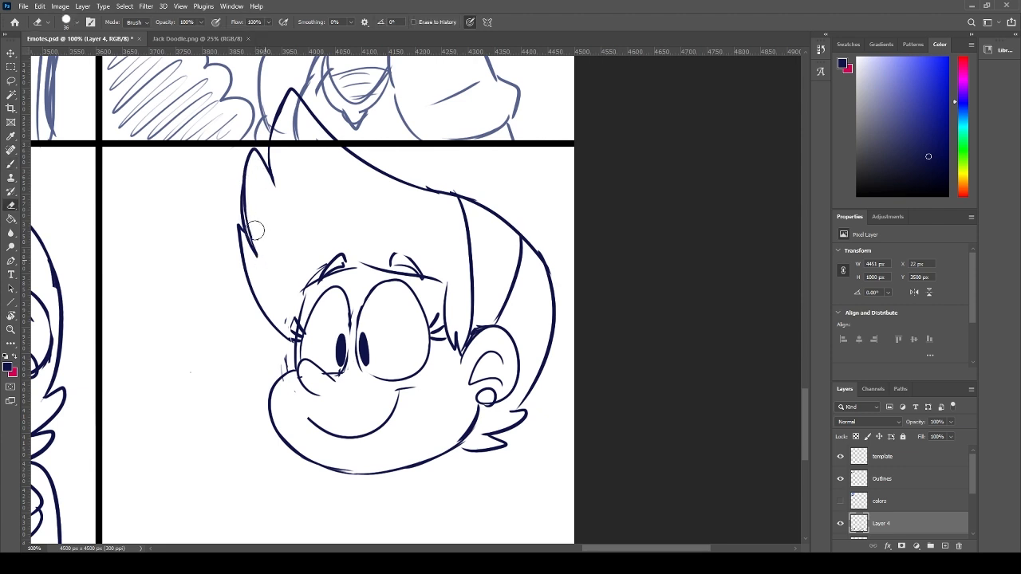
key(b)
drag(257, 249, 249, 159)
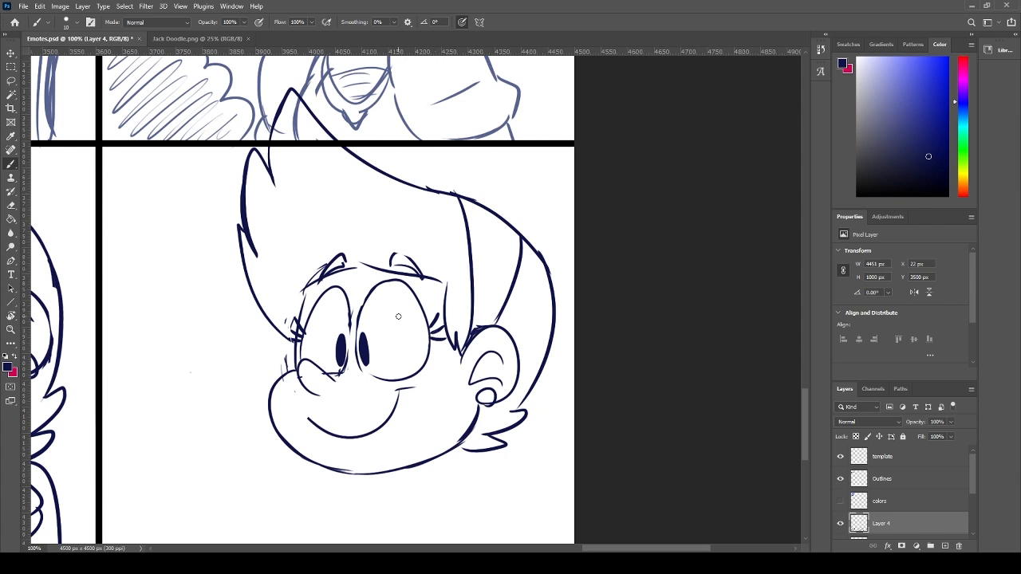
- Shade the gap between the side hair and the top of the ear, and erase the stray marks beside the nose
mouse_move(473, 314)
mouse_down()
mouse_move(496, 320)
mouse_move(488, 328)
mouse_up()
scroll(398, 470, down, 3)
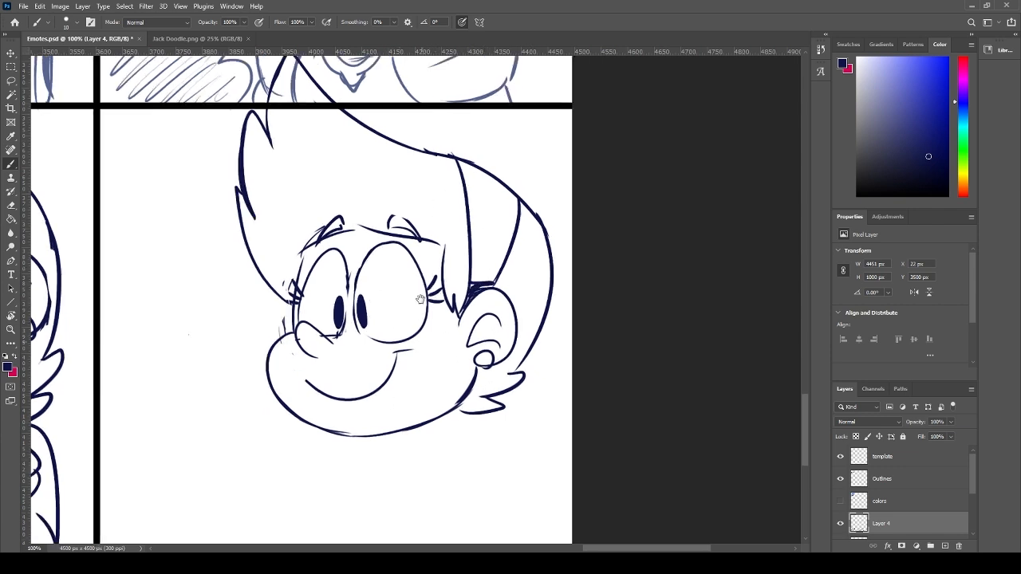
scroll(437, 387, down, 1)
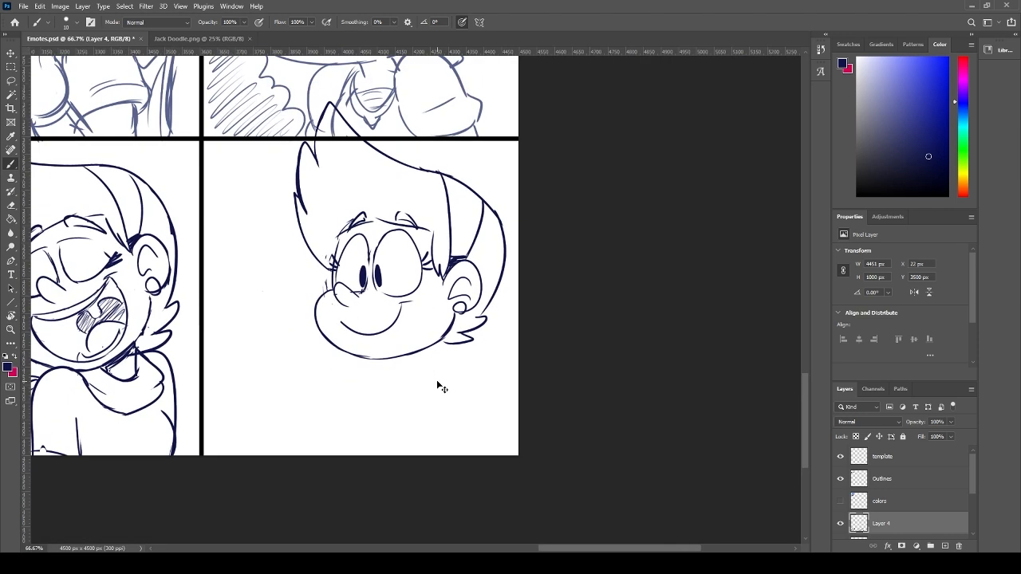
scroll(438, 388, up, 1)
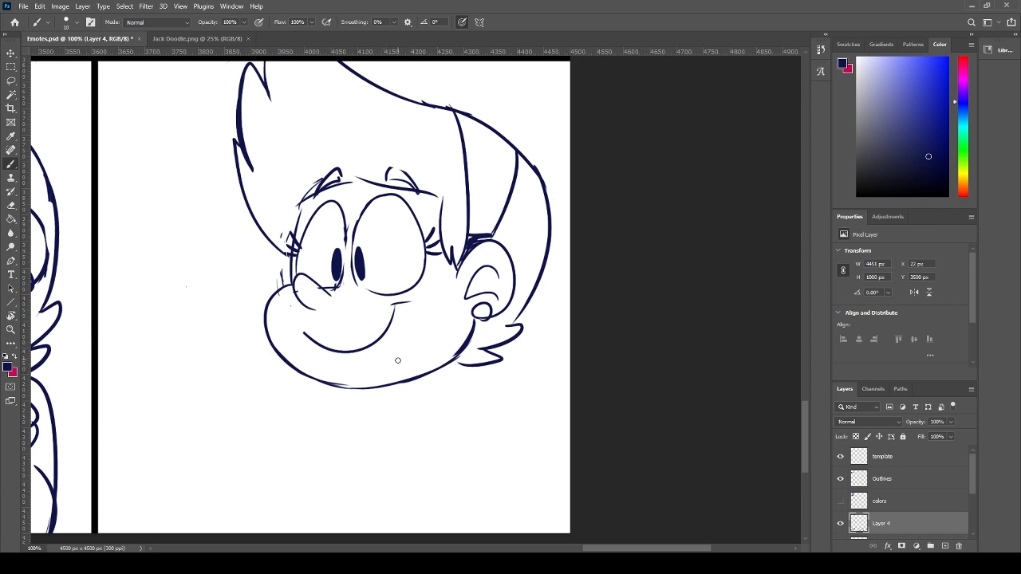
scroll(433, 393, up, 1)
key(e)
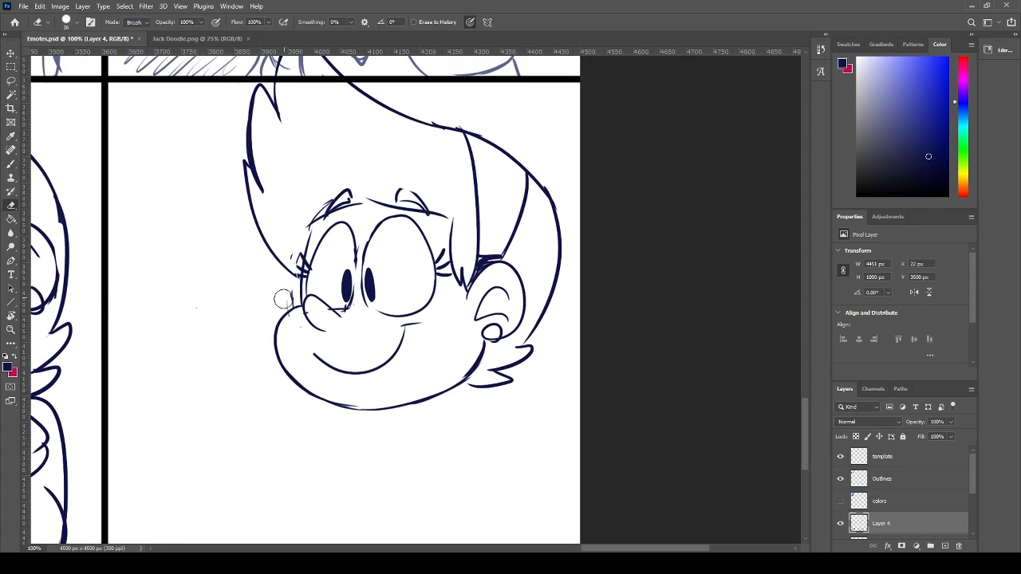
key(b)
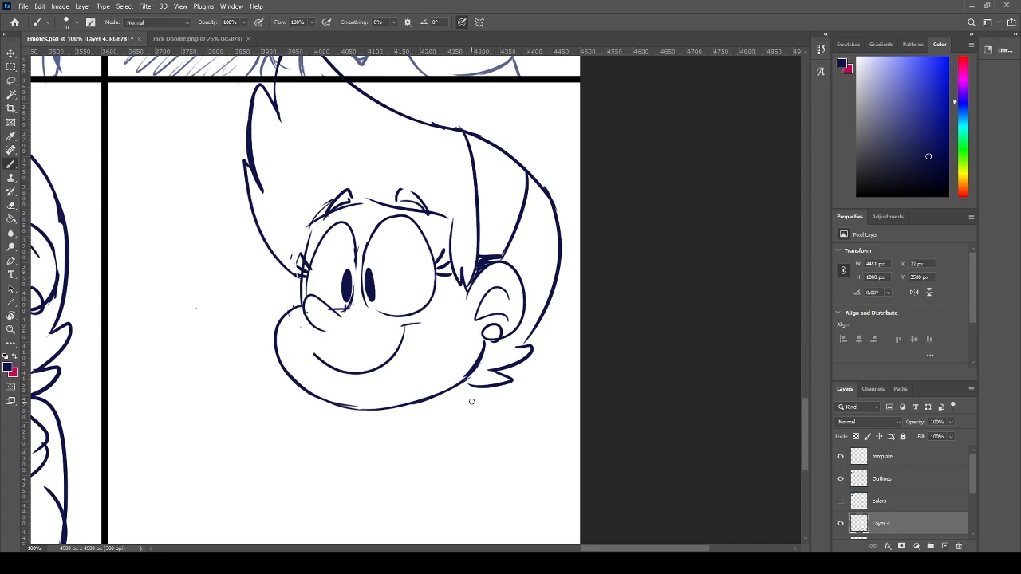
- Add a small dark accent inside the ear and erase the stray line between the nose and the eye
drag(479, 311, 478, 318)
drag(431, 321, 440, 310)
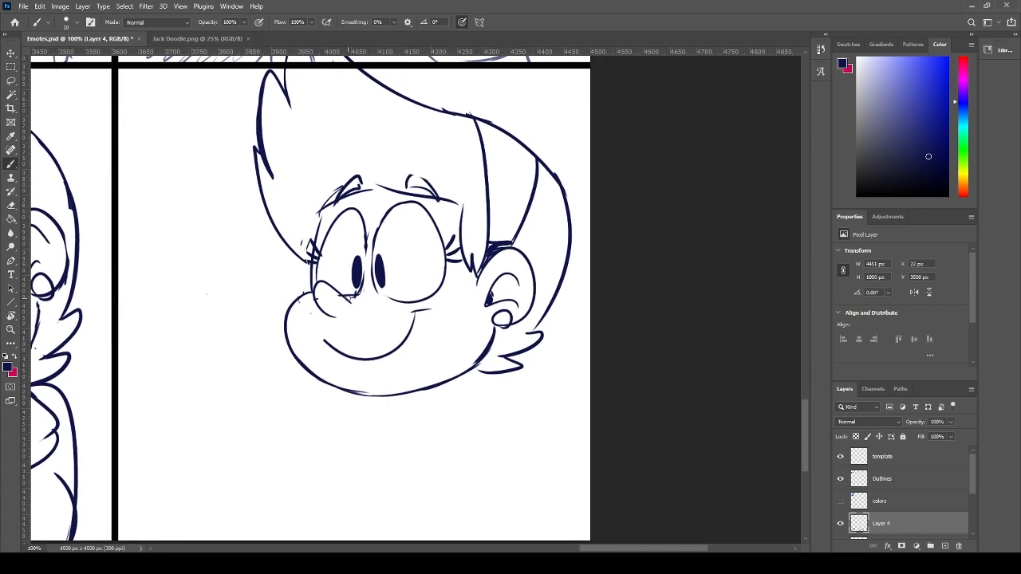
key(e)
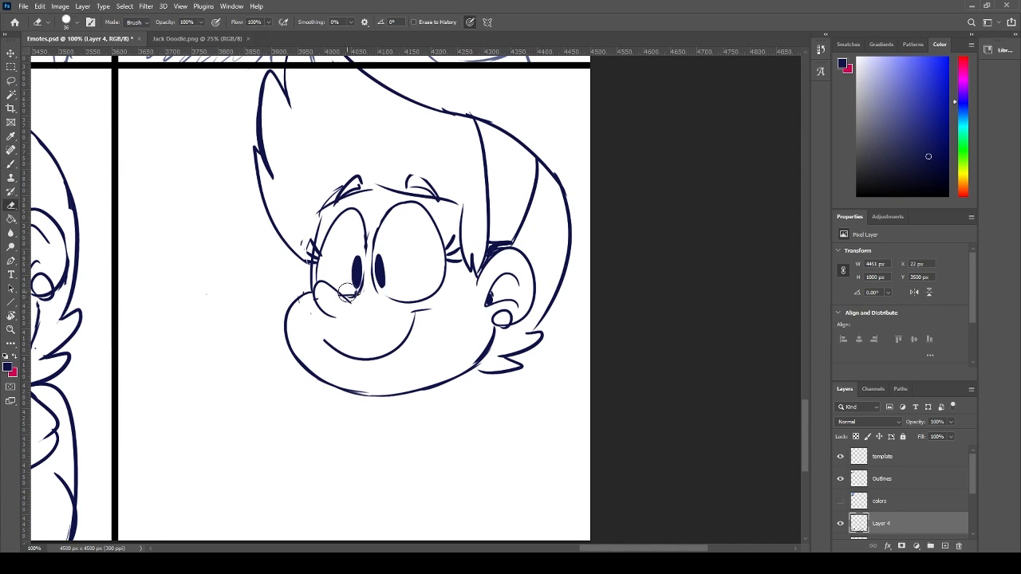
key(b)
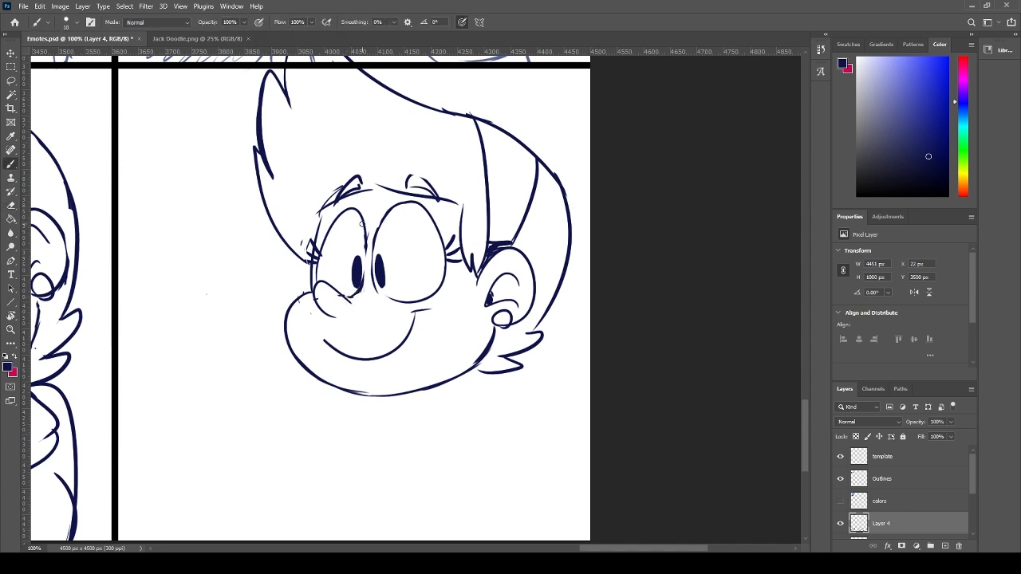
- Select the whole head with the Lasso, scale it down slightly and move it down so the hair fits inside the cell
key(ctrl+minus)
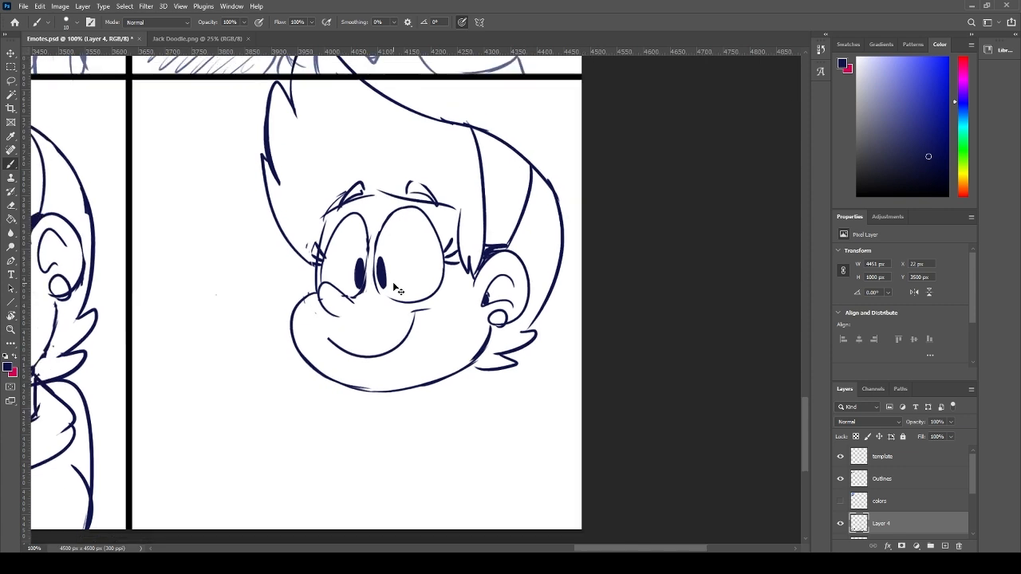
key(l)
mouse_move(311, 158)
mouse_down()
mouse_move(375, 107)
mouse_move(375, 387)
mouse_move(303, 155)
mouse_up()
key(ctrl+t)
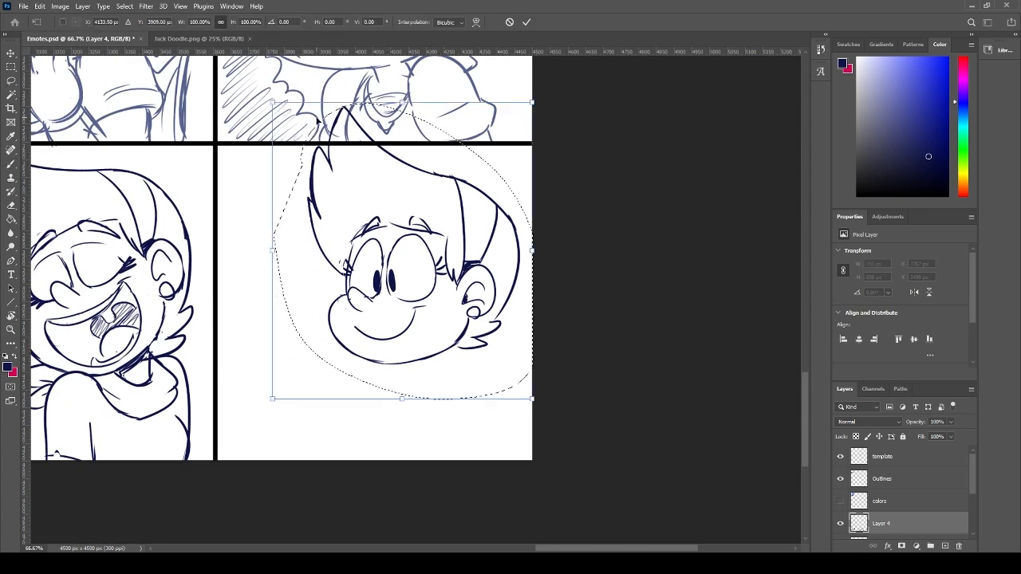
drag(273, 103, 280, 107)
mouse_move(435, 211)
mouse_down()
mouse_move(453, 245)
mouse_move(436, 252)
mouse_move(441, 244)
mouse_up()
key(Return)
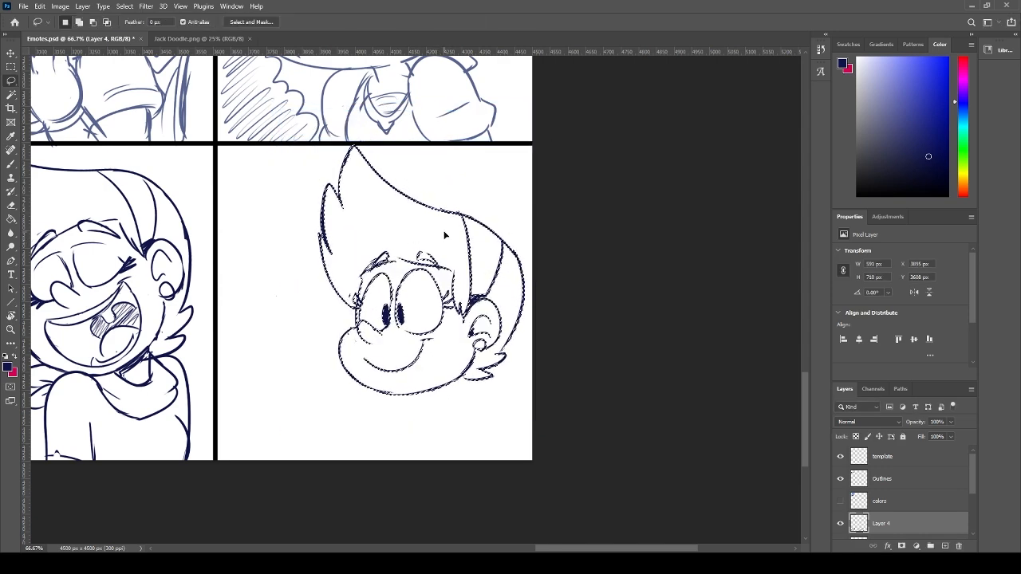
- Select the jaw line below the ear with the Lasso and skew its rear end slightly upward toward the earring
key(ctrl+plus)
key(ctrl+plus)
scroll(445, 233, down, 5)
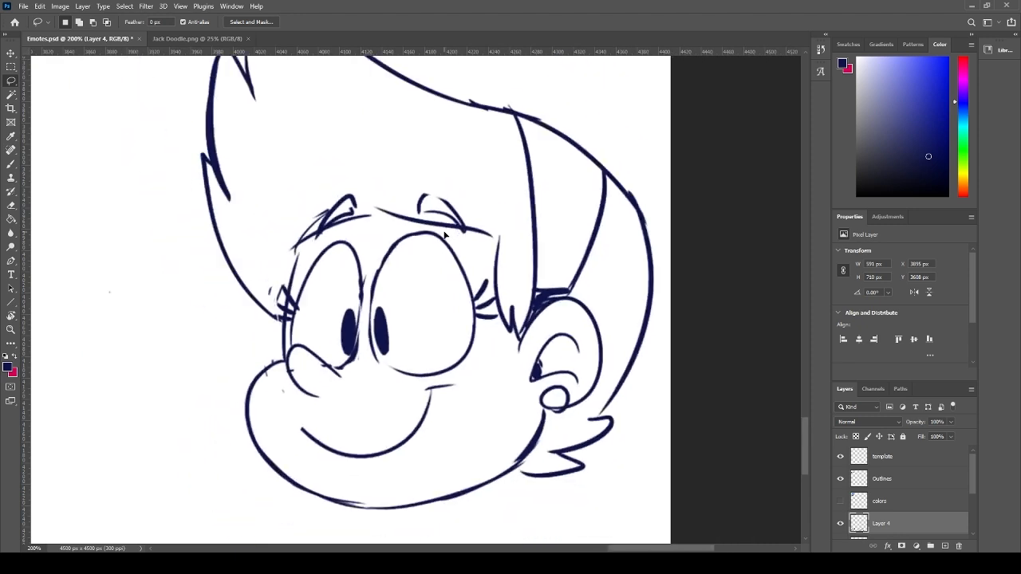
drag(345, 329, 335, 343)
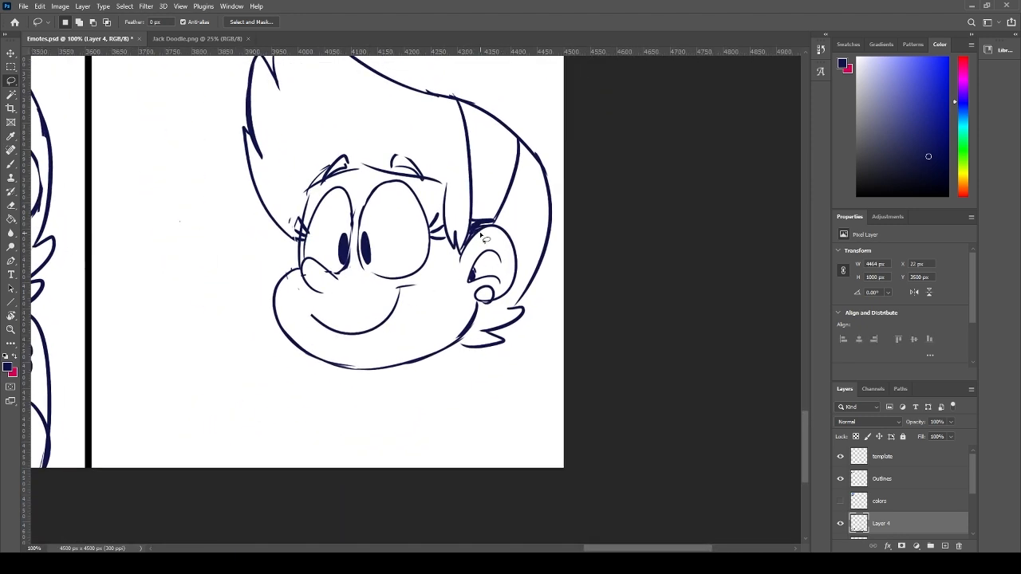
key(b)
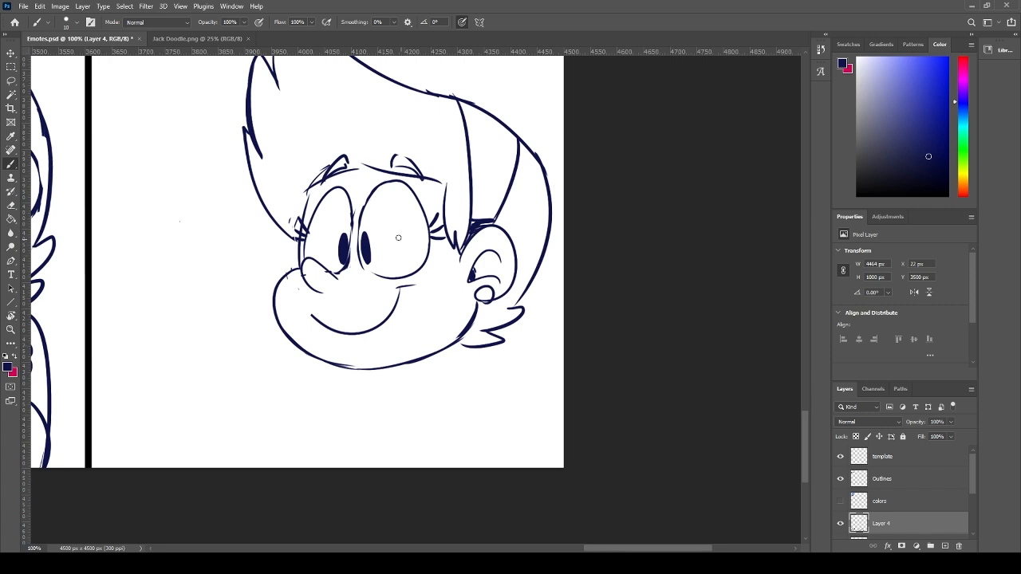
key(l)
mouse_move(336, 369)
mouse_down()
mouse_move(421, 344)
mouse_move(485, 303)
mouse_move(372, 385)
mouse_move(359, 383)
mouse_up()
key(ctrl+t)
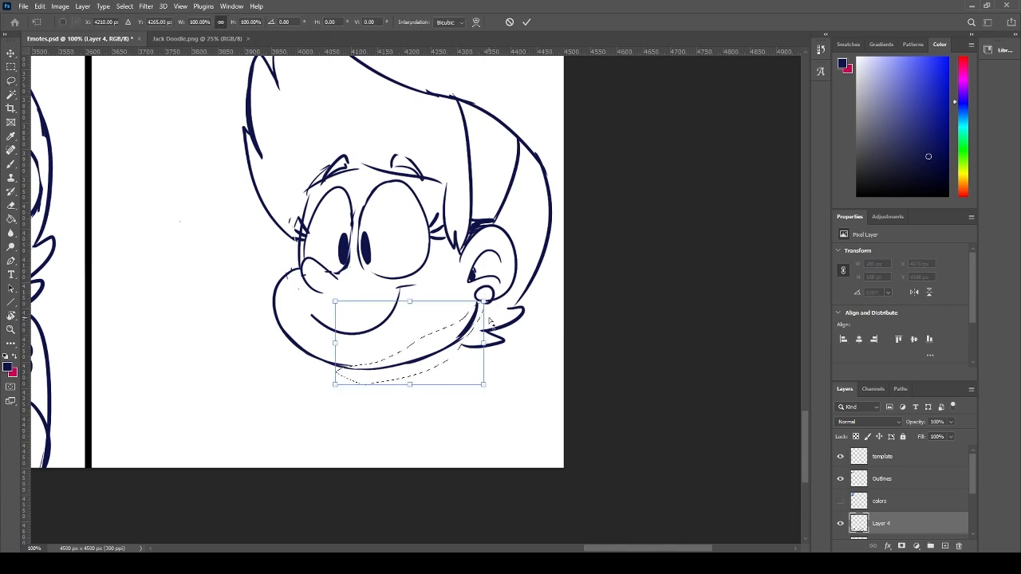
mouse_move(490, 323)
mouse_down()
mouse_move(484, 308)
mouse_move(498, 336)
mouse_up()
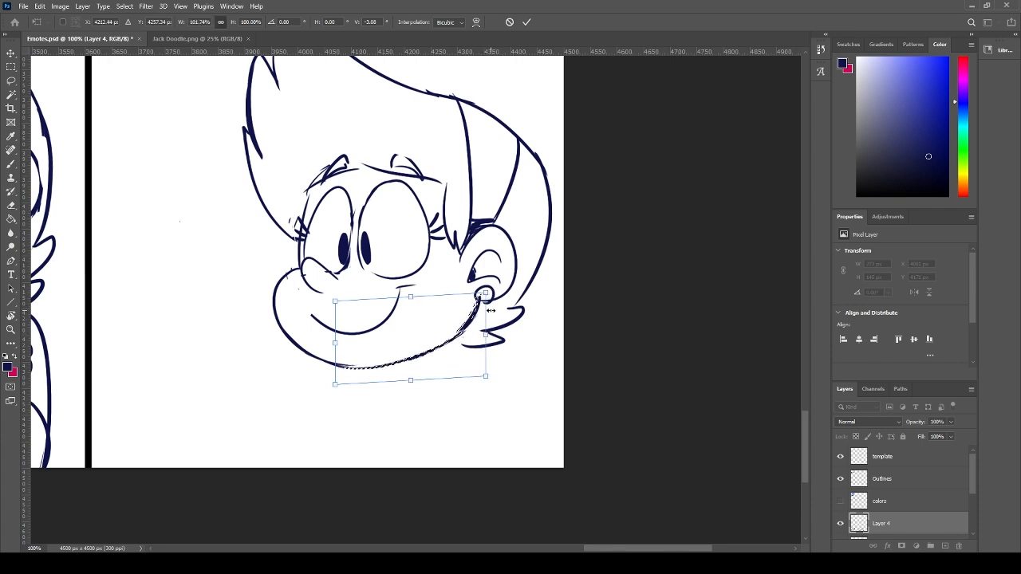
key(Return)
key(ctrl+d)
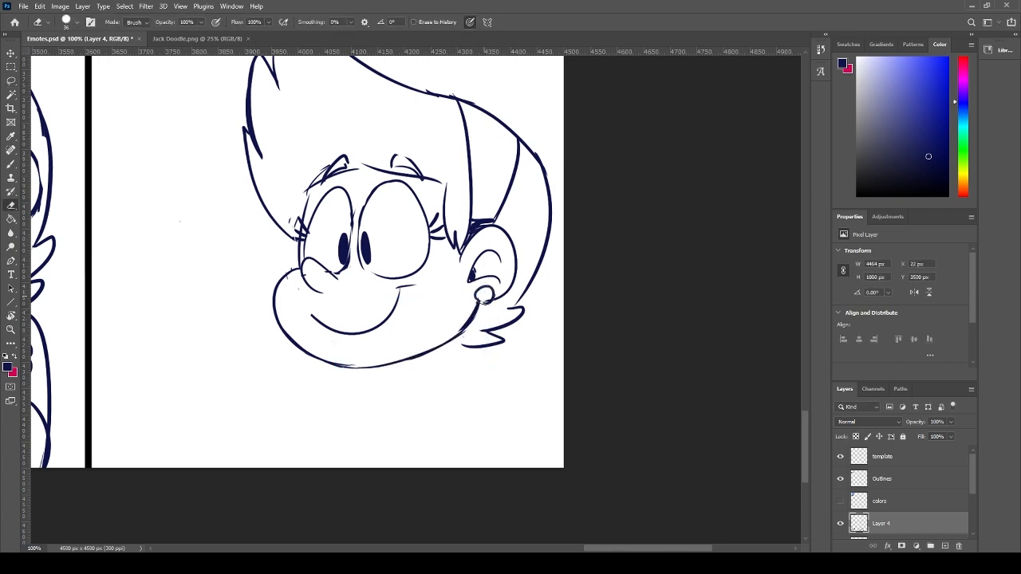
- Redraw the round earring with a thicker outline
key(b)
drag(479, 299, 479, 289)
key(ctrl+z)
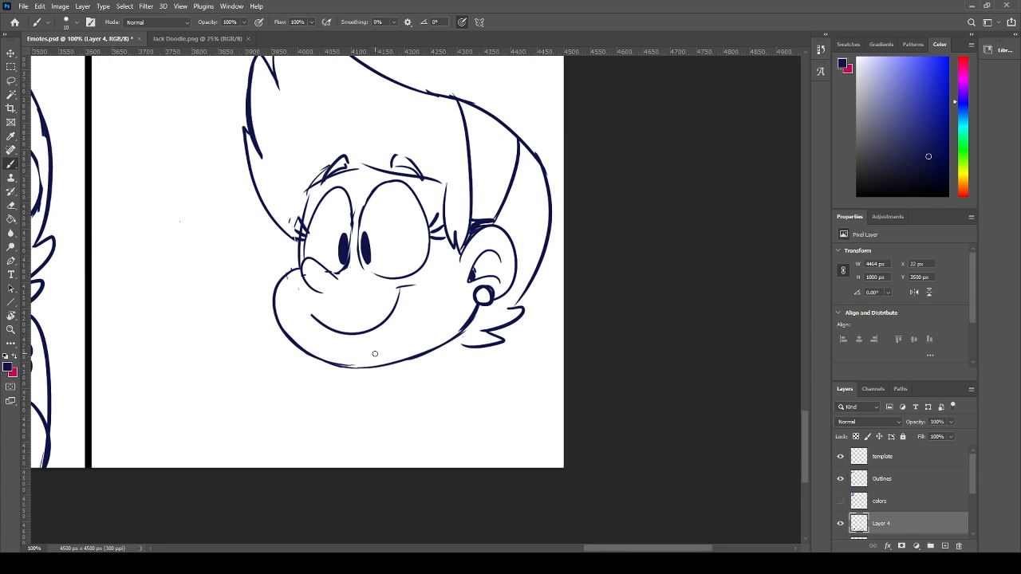
- Draw a narrow neck band directly beneath the chin
mouse_move(381, 367)
mouse_down()
mouse_move(383, 380)
mouse_move(423, 374)
mouse_move(391, 366)
mouse_move(411, 358)
mouse_move(426, 373)
mouse_move(381, 382)
mouse_move(433, 360)
mouse_up()
key(ctrl+z)
key(ctrl+z)
key(ctrl+z)
drag(373, 386, 445, 361)
- Draw the rounded front of a neckerchief hanging below the neck band
mouse_move(375, 366)
mouse_down()
mouse_move(359, 389)
mouse_move(377, 422)
mouse_up()
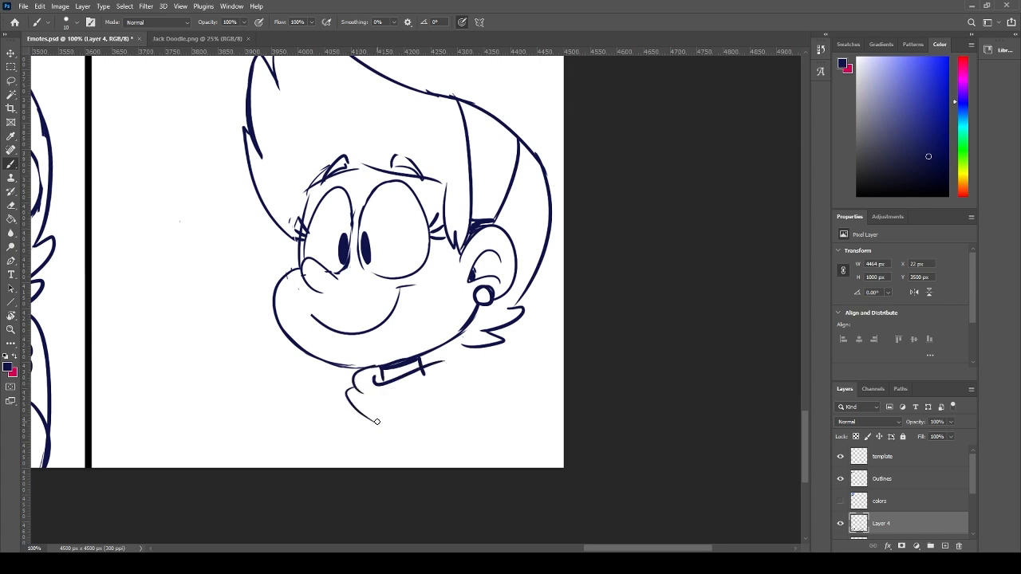
key(ctrl+z)
mouse_move(357, 385)
mouse_down()
mouse_move(353, 426)
mouse_move(372, 436)
mouse_up()
mouse_move(351, 424)
mouse_down()
mouse_move(394, 438)
mouse_move(457, 393)
mouse_up()
- Draw the neckerchief's knot and flared tails behind the neck, and shade the area beneath the jaw
mouse_move(428, 356)
mouse_down()
mouse_move(460, 396)
mouse_move(411, 400)
mouse_up()
mouse_move(456, 371)
mouse_down()
mouse_move(472, 355)
mouse_move(478, 369)
mouse_move(515, 381)
mouse_move(463, 395)
mouse_up()
key(ctrl+z)
key(ctrl+z)
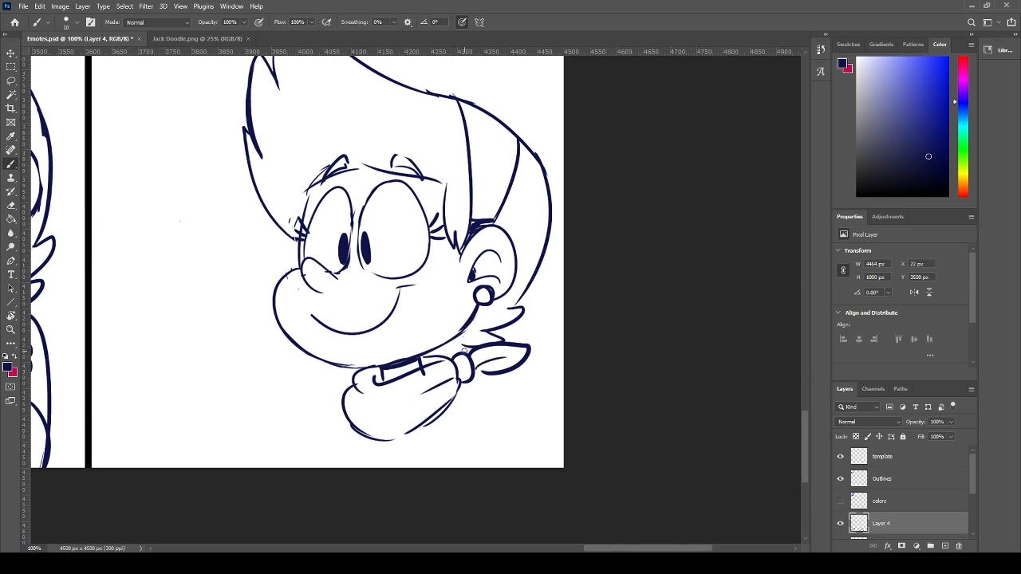
mouse_move(476, 346)
mouse_down()
mouse_move(431, 356)
mouse_move(461, 350)
mouse_move(521, 382)
mouse_move(465, 396)
mouse_up()
key(ctrl+z)
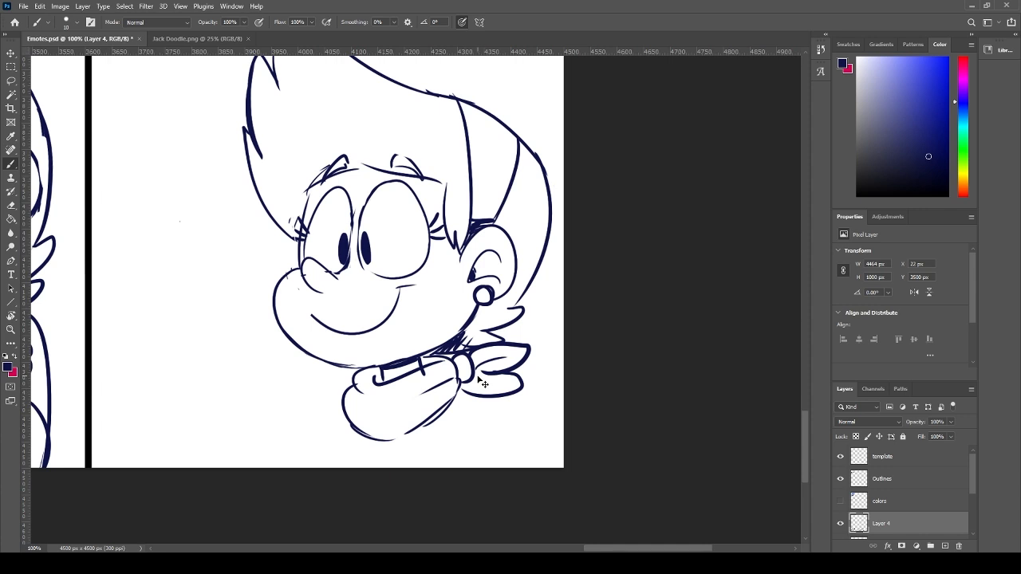
- Undo the rounded lower neckerchief tail and redraw it with a pointed end
key(ctrl+z)
key(ctrl+z)
mouse_move(519, 376)
mouse_down()
mouse_move(496, 400)
mouse_move(515, 390)
mouse_up()
key(ctrl+z)
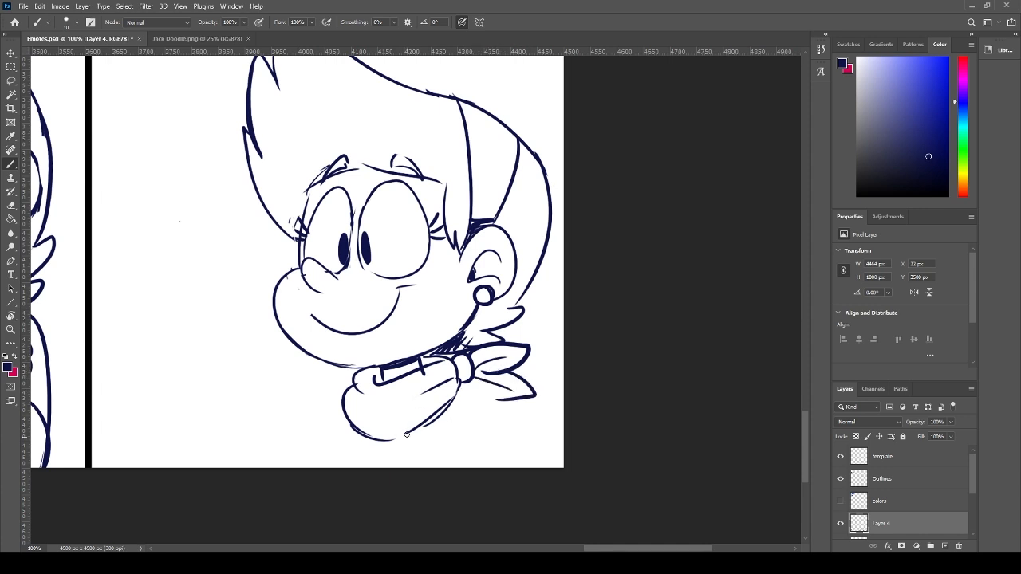
- Draw the character's rear shoulder curving down from beneath the neckerchief's knot to the canvas's lower edge
drag(407, 435, 467, 489)
key(ctrl+z)
drag(475, 376, 474, 484)
key(ctrl+z)
drag(476, 390, 391, 473)
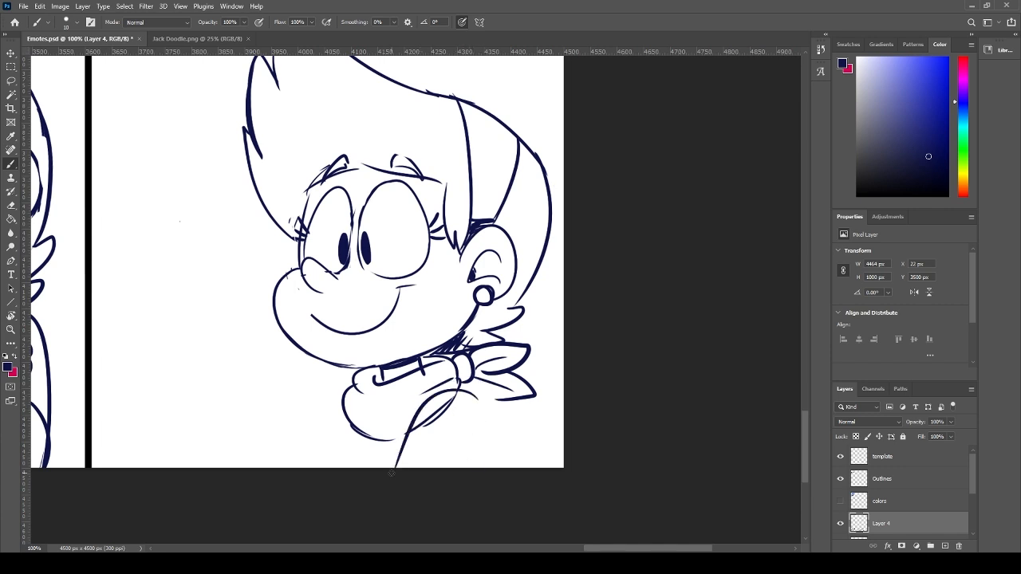
key(ctrl+z)
drag(477, 391, 489, 467)
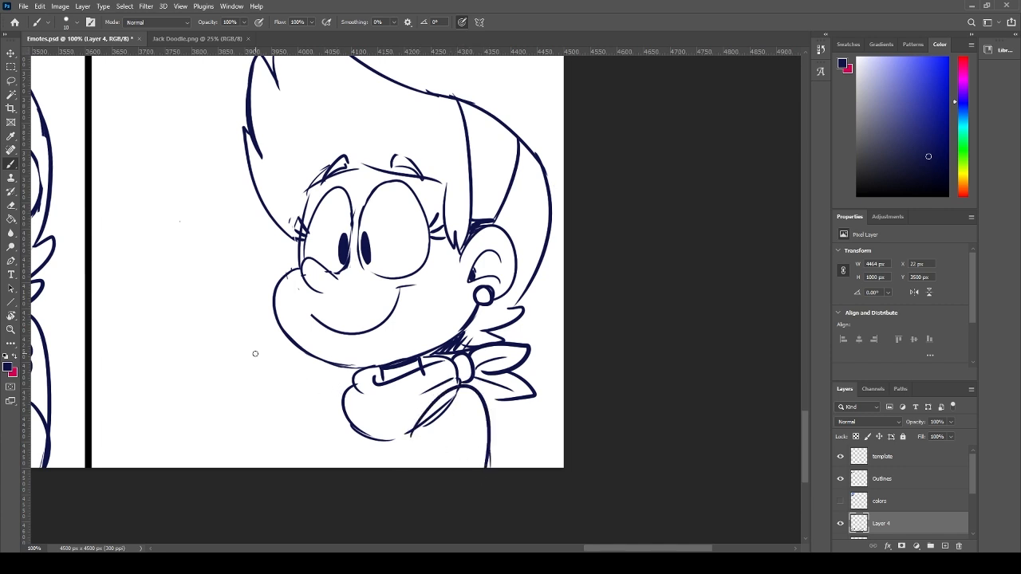
- Draw the front shoulder and arm curves beside the neckerchief, and finish the rear arm at the canvas's lower edge
mouse_move(351, 377)
mouse_down()
mouse_move(314, 400)
mouse_move(299, 459)
mouse_up()
key(ctrl+z)
key(ctrl+z)
mouse_move(374, 288)
mouse_down()
mouse_move(388, 327)
mouse_move(386, 309)
mouse_up()
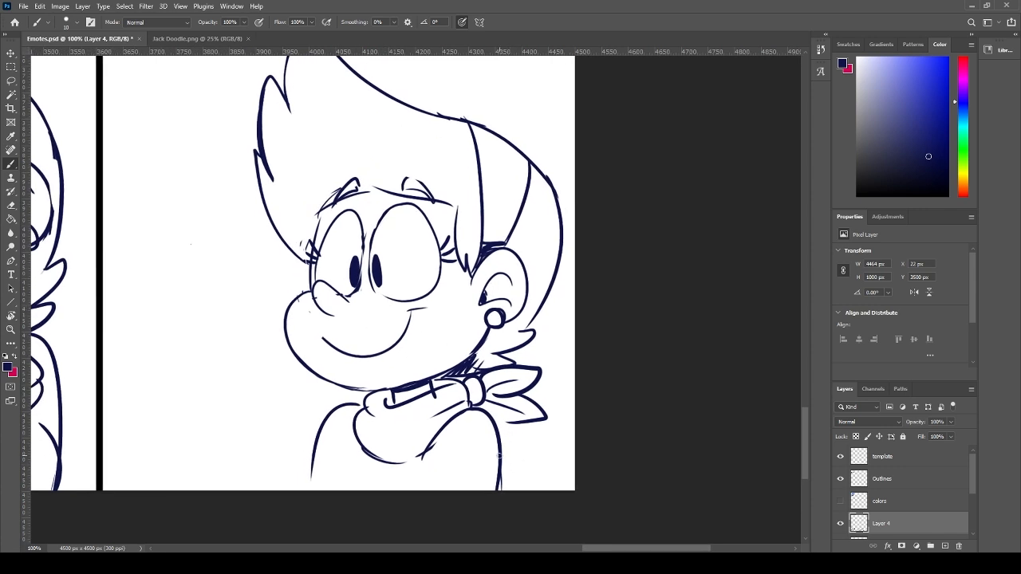
drag(500, 454, 508, 511)
mouse_move(320, 488)
mouse_down()
mouse_move(329, 456)
mouse_move(348, 449)
mouse_up()
- Lasso the larger eye with its lashes and shift it a few pixels left and down
key(l)
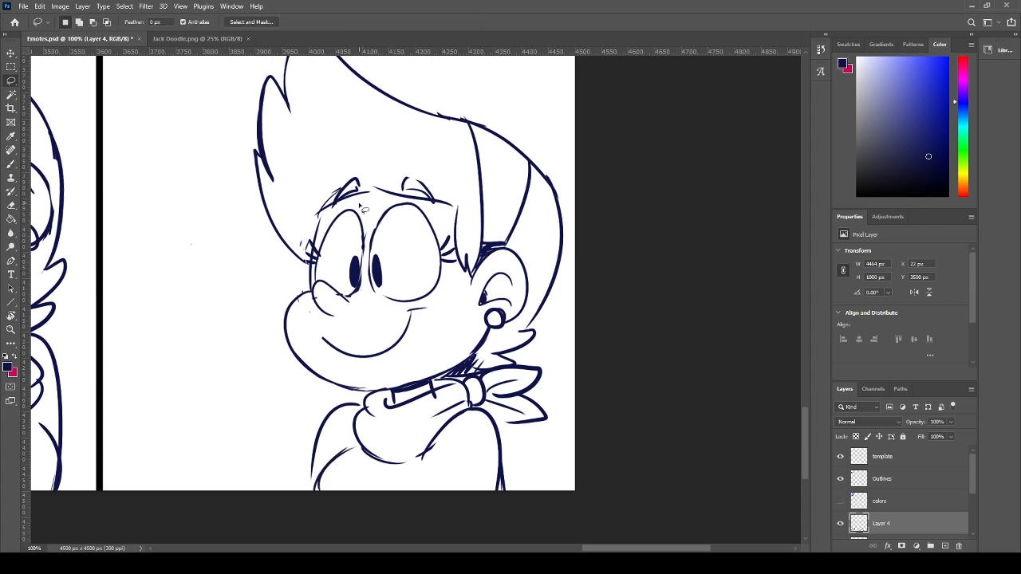
mouse_move(372, 203)
mouse_down()
mouse_move(395, 202)
mouse_move(445, 231)
mouse_move(463, 260)
mouse_move(436, 307)
mouse_move(377, 308)
mouse_move(373, 209)
mouse_move(368, 268)
mouse_move(384, 229)
mouse_up()
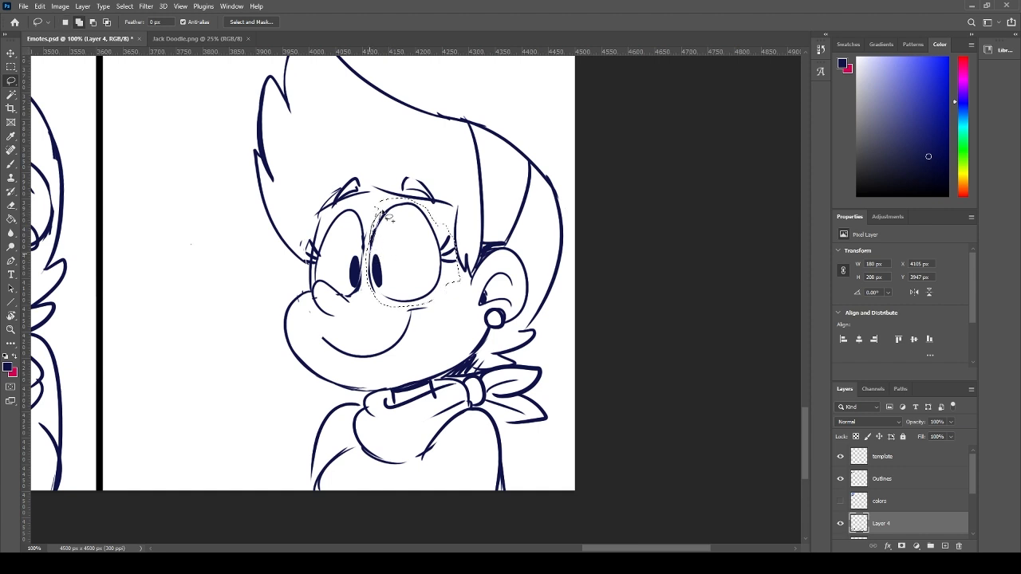
key(ctrl+t)
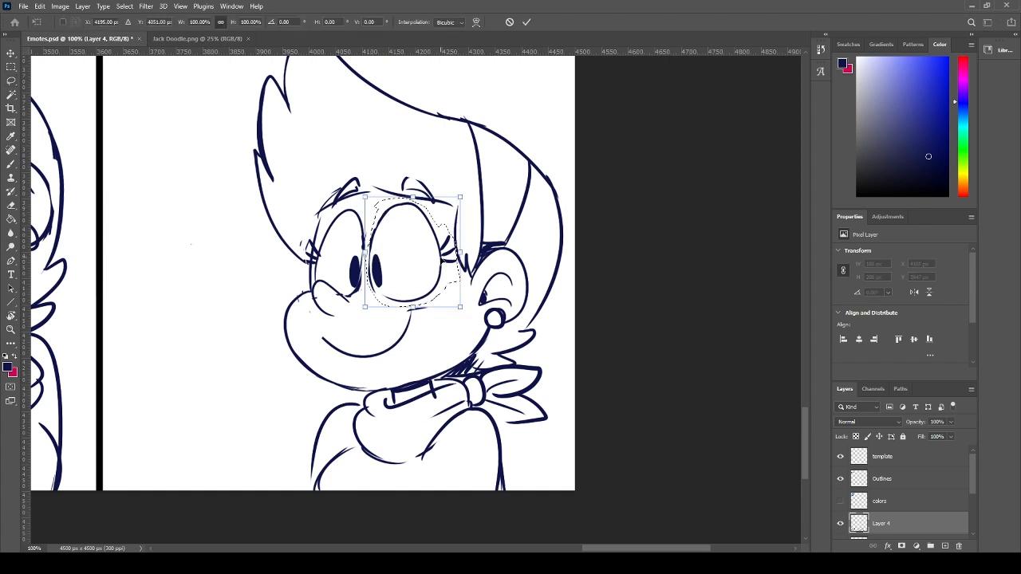
key(Down)
key(Down)
key(Left)
key(Left)
key(Left)
key(Left)
key(Down)
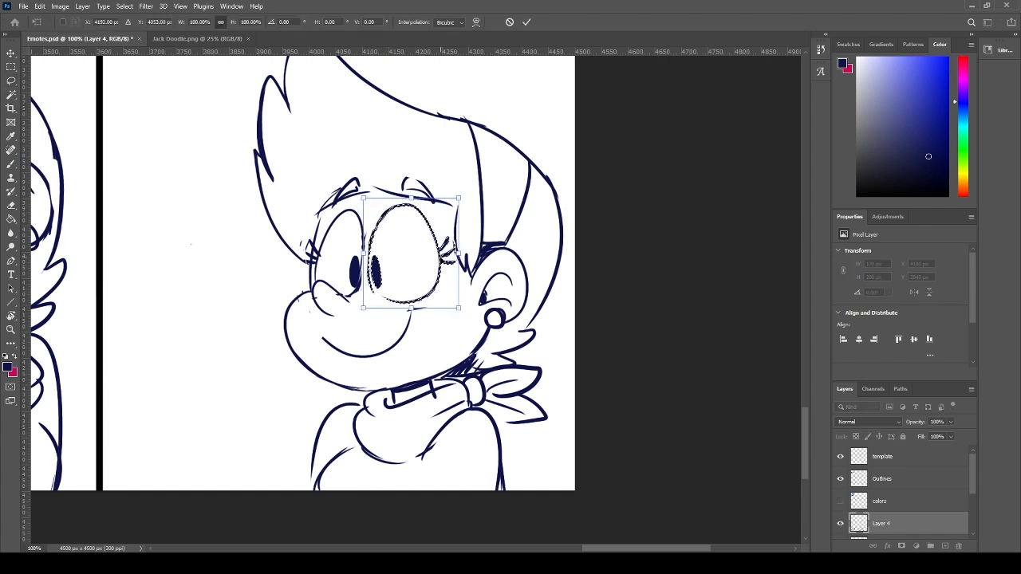
key(Return)
key(ctrl+d)
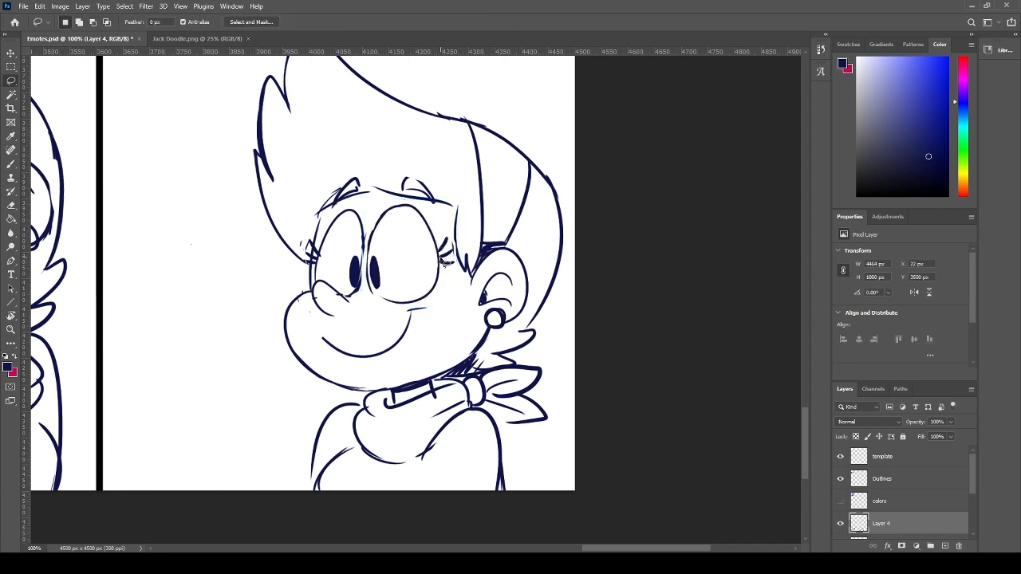
- Erase and redraw the eyebrow above the larger eye, and tidy the hairline across the forehead
key(e)
mouse_move(433, 186)
mouse_down()
mouse_move(428, 195)
mouse_move(404, 185)
mouse_move(461, 225)
mouse_move(456, 217)
mouse_move(465, 264)
mouse_move(469, 232)
mouse_move(431, 198)
mouse_move(349, 192)
mouse_up()
key(b)
key(e)
key(b)
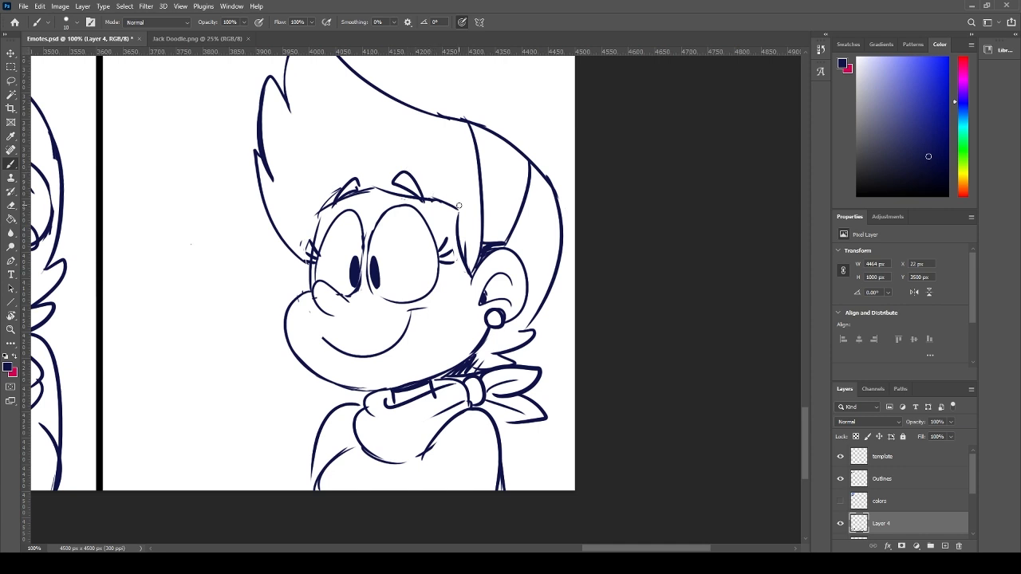
- Redraw the hair's upper contour as a smoother, slightly higher curve running from the quiff back to the crown
drag(459, 205, 401, 261)
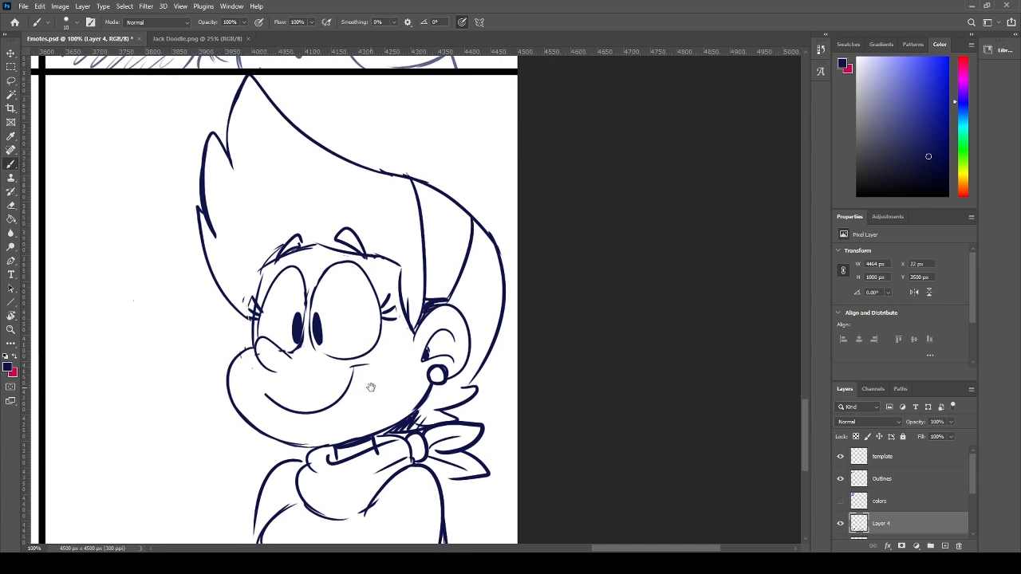
mouse_move(366, 407)
mouse_down()
mouse_move(447, 315)
mouse_move(459, 335)
mouse_up()
key(ctrl+minus)
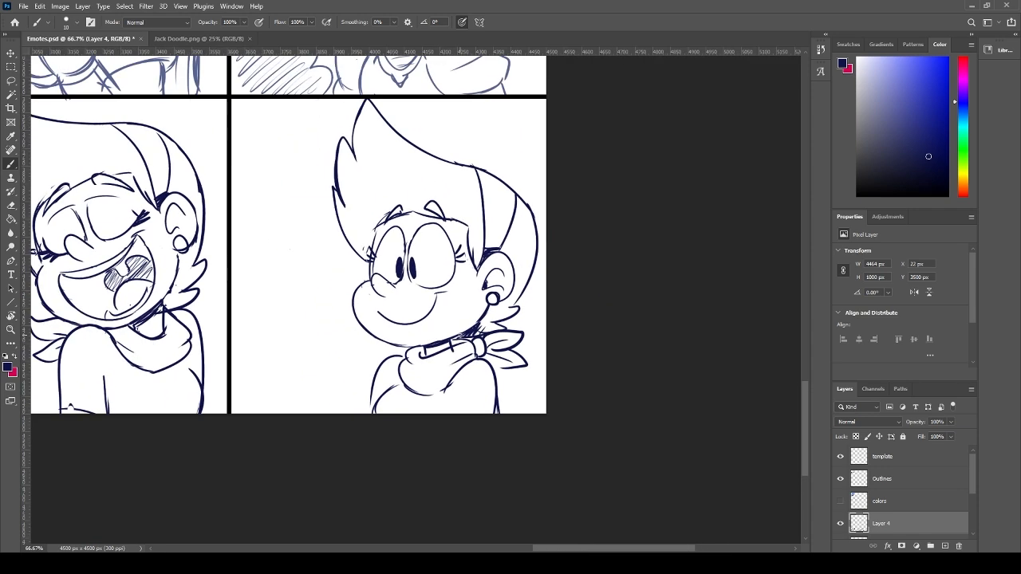
key(ctrl+plus)
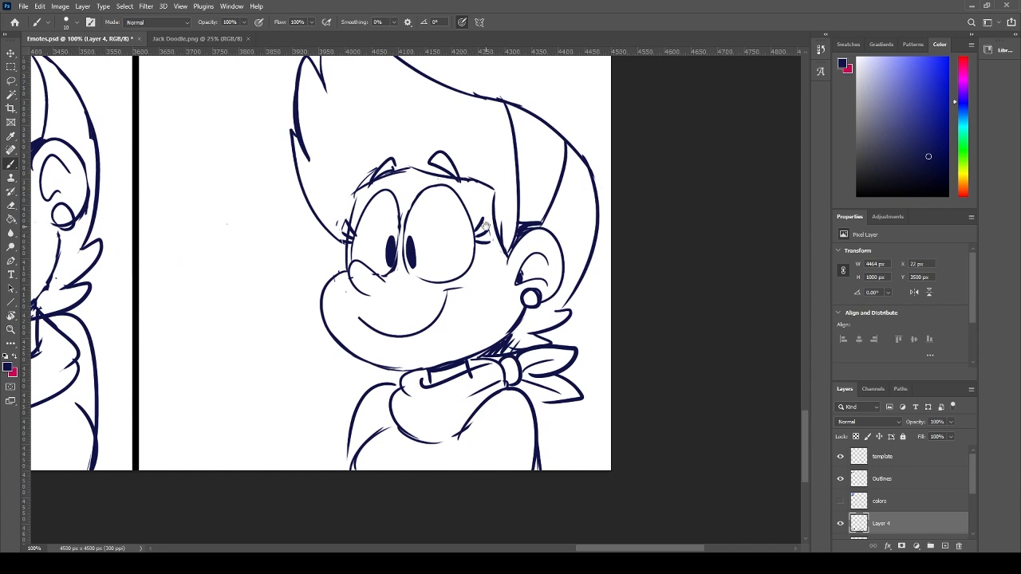
drag(485, 227, 399, 322)
drag(297, 207, 390, 223)
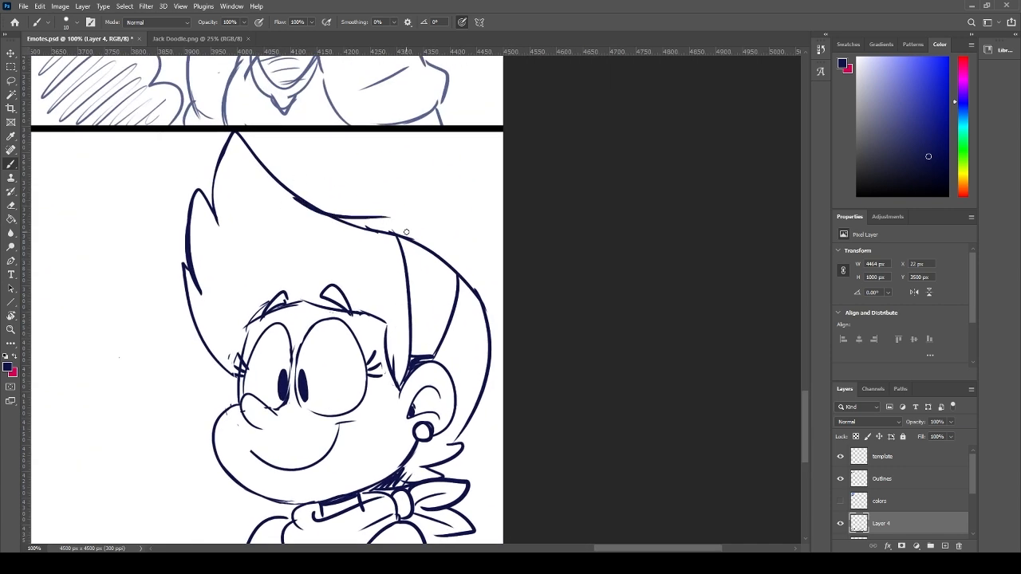
key(ctrl+z)
drag(305, 198, 423, 234)
key(ctrl+z)
drag(300, 200, 417, 228)
key(ctrl+z)
drag(306, 194, 415, 231)
key(ctrl+z)
mouse_move(314, 211)
mouse_down()
mouse_move(421, 243)
mouse_move(436, 232)
mouse_up()
key(ctrl+z)
key(ctrl+z)
mouse_move(310, 203)
mouse_down()
mouse_move(434, 246)
mouse_move(470, 273)
mouse_move(483, 307)
mouse_up()
key(ctrl+z)
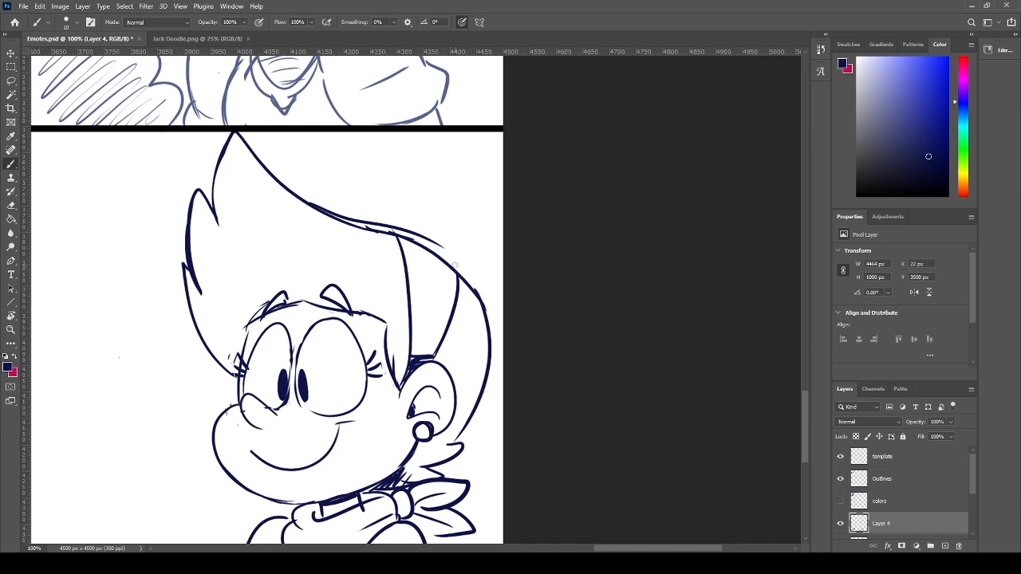
- Redraw the curve around the back of the head, erase the old contour and reconnect the inner hair strands
mouse_move(427, 238)
mouse_down()
mouse_move(476, 289)
mouse_move(488, 319)
mouse_up()
key(ctrl+z)
drag(434, 242, 486, 318)
key(ctrl+z)
drag(425, 237, 486, 312)
key(ctrl+z)
drag(435, 241, 487, 310)
key(ctrl+z)
mouse_move(432, 239)
mouse_down()
mouse_move(487, 311)
mouse_move(482, 294)
mouse_move(496, 340)
mouse_up()
key(ctrl+z)
key(ctrl+z)
mouse_move(481, 291)
mouse_down()
mouse_move(486, 323)
mouse_move(456, 268)
mouse_move(365, 229)
mouse_move(403, 238)
mouse_up()
key(e)
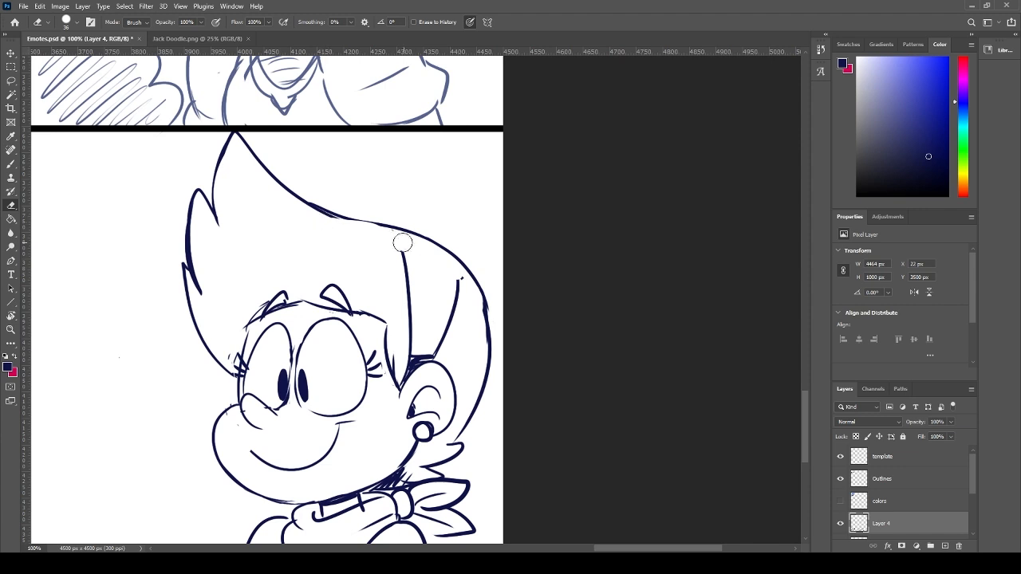
key(b)
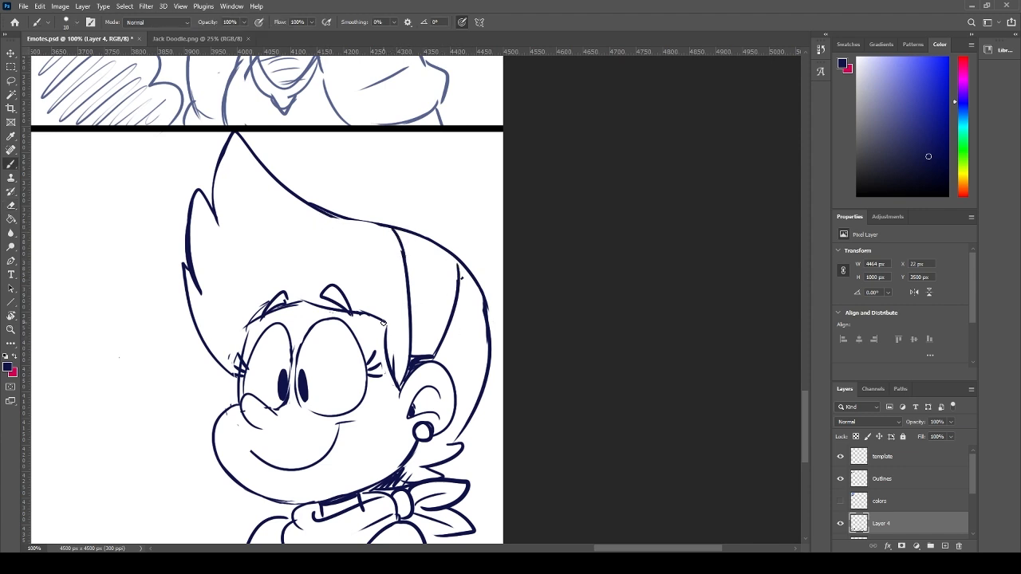
- Draw a round cat head with a low paw arc at each side in the cell's empty lower corner
drag(319, 371, 404, 255)
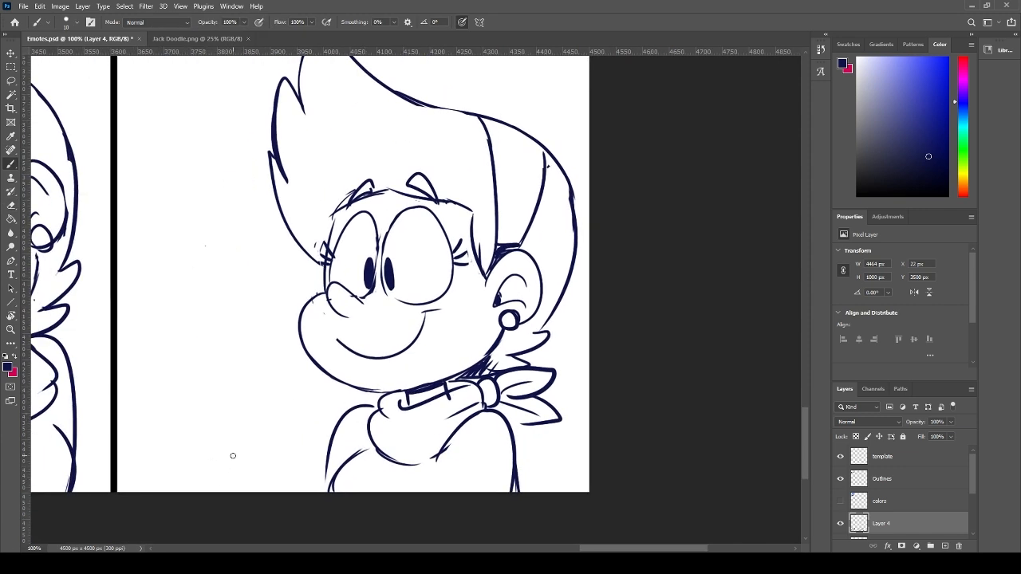
mouse_move(173, 489)
mouse_down()
mouse_move(303, 460)
mouse_move(205, 485)
mouse_move(317, 489)
mouse_move(307, 481)
mouse_up()
key(ctrl+z)
drag(209, 493, 136, 491)
key(ctrl+z)
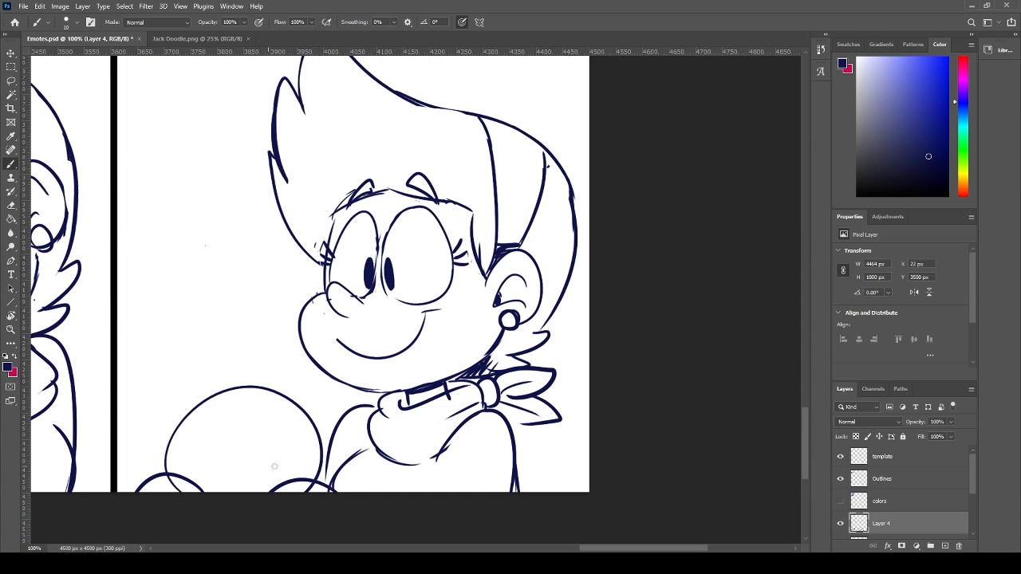
- Erase the head circle where it overlaps the paws and draw a small fur stroke on its outer cheek
key(e)
click(168, 484)
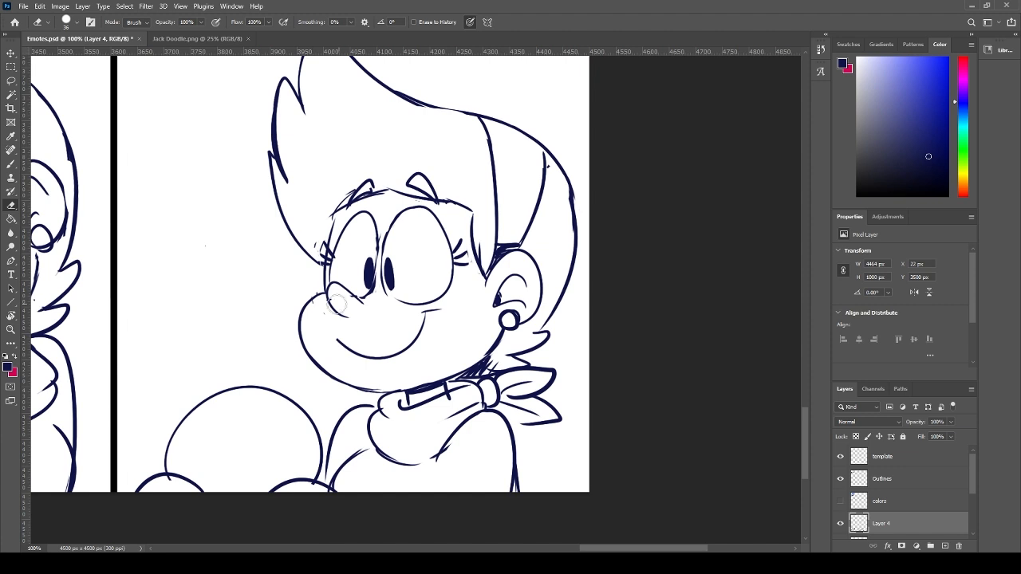
key(b)
mouse_move(176, 444)
mouse_down()
mouse_move(163, 472)
mouse_move(206, 493)
mouse_up()
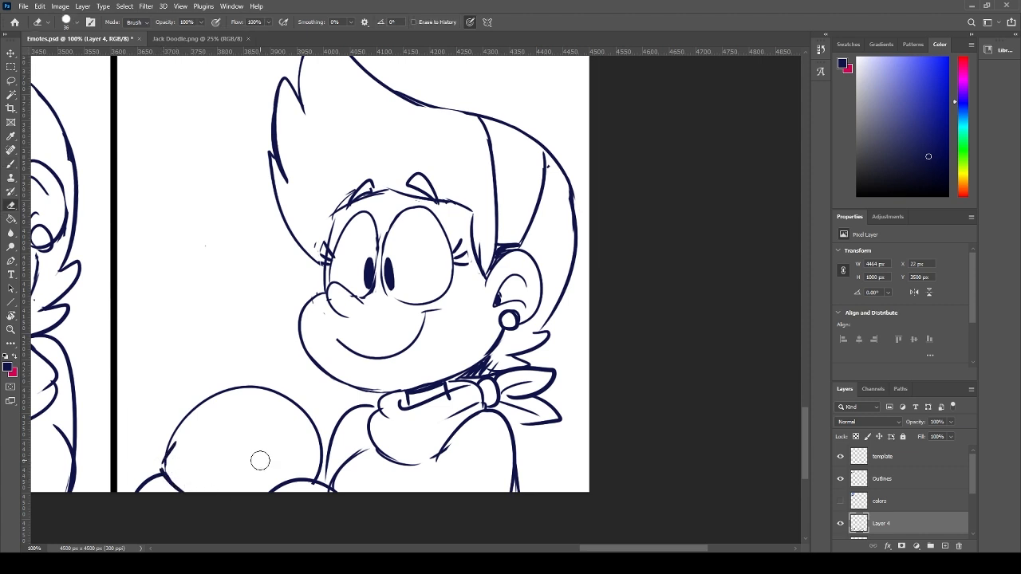
- Draw the cat's small triangular nose, curled mouth and two large oval eyes
key(b)
mouse_move(211, 448)
mouse_down()
mouse_move(220, 447)
mouse_move(217, 457)
mouse_move(221, 446)
mouse_move(217, 466)
mouse_move(255, 463)
mouse_move(216, 460)
mouse_move(202, 475)
mouse_move(188, 464)
mouse_up()
key(ctrl+z)
key(ctrl+z)
key(ctrl+z)
key(ctrl+z)
mouse_move(236, 431)
mouse_down()
mouse_move(236, 442)
mouse_move(275, 437)
mouse_up()
key(ctrl+z)
key(ctrl+z)
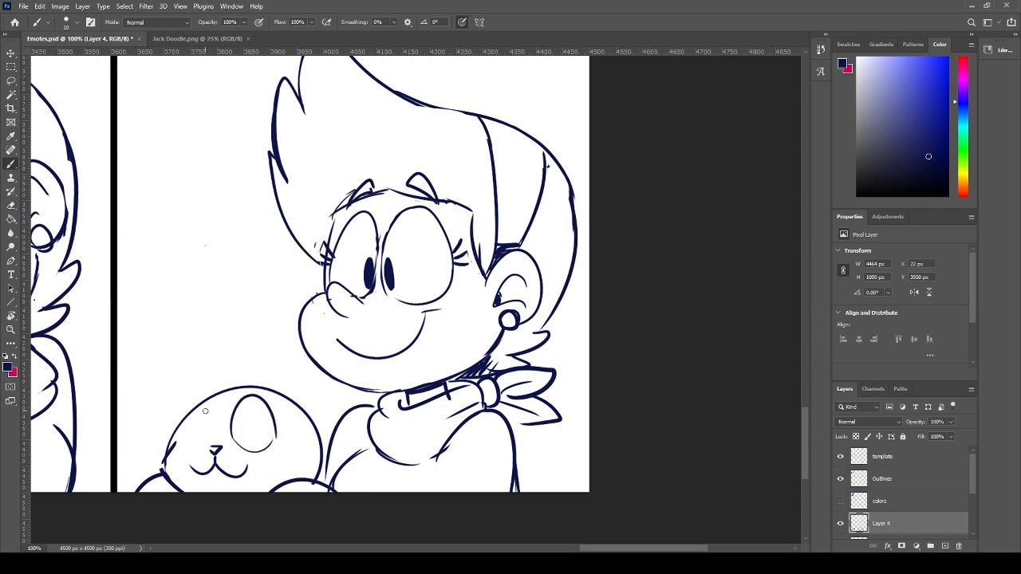
mouse_move(182, 444)
mouse_down()
mouse_move(212, 430)
mouse_move(183, 437)
mouse_up()
key(ctrl+z)
- Erase most of the cat's round head outline and draw pointed cheek fur on the side facing the character
key(e)
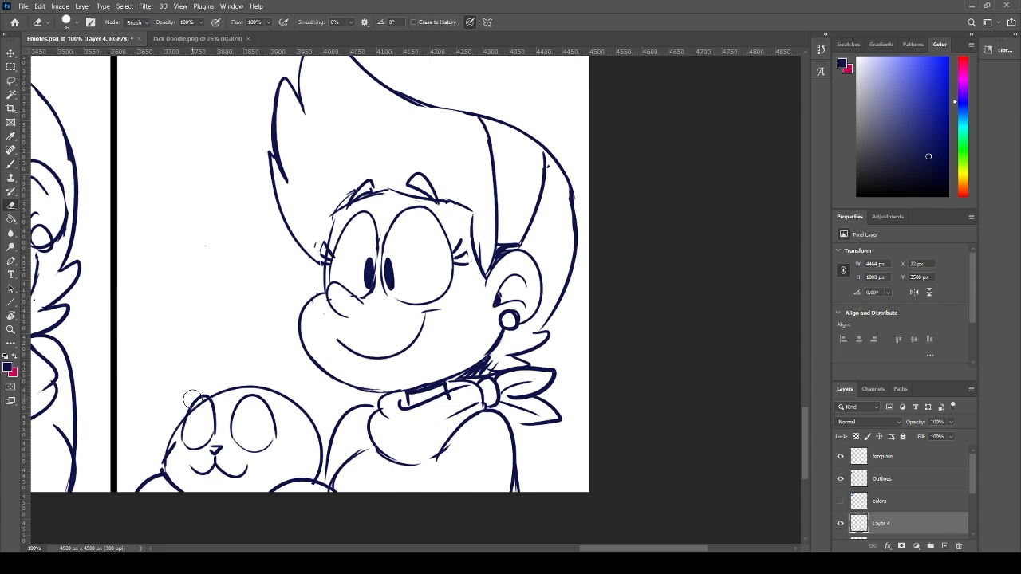
mouse_move(195, 395)
mouse_down()
mouse_move(193, 422)
mouse_move(202, 403)
mouse_move(238, 388)
mouse_move(223, 389)
mouse_move(304, 404)
mouse_move(312, 421)
mouse_move(284, 392)
mouse_move(312, 470)
mouse_up()
key(b)
mouse_move(318, 435)
mouse_down()
mouse_move(331, 468)
mouse_move(317, 480)
mouse_move(327, 456)
mouse_move(315, 481)
mouse_up()
key(ctrl+z)
key(ctrl+z)
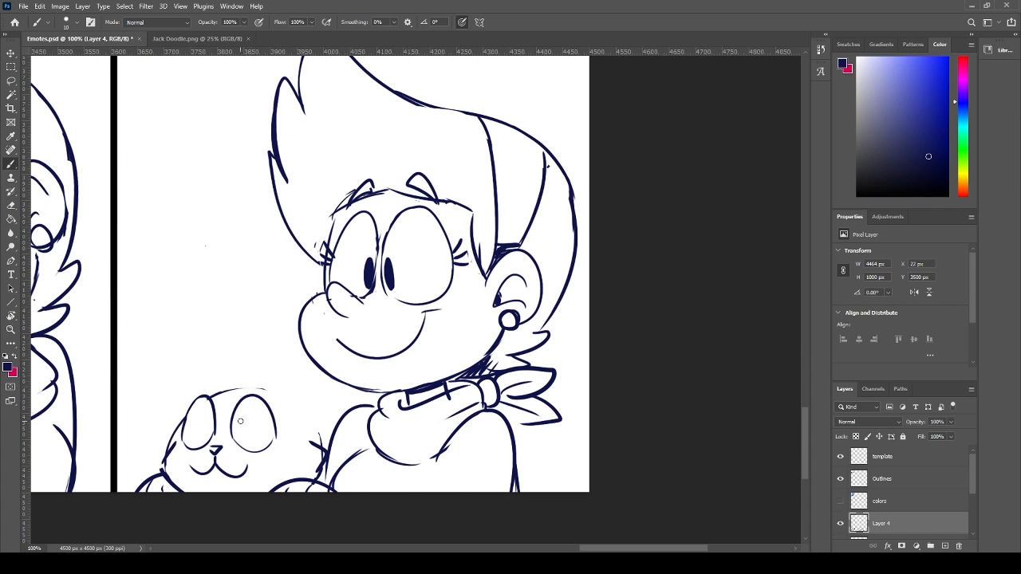
- Draw tall oval pupils inside both of the cat's eyes
mouse_move(237, 438)
mouse_down()
mouse_move(243, 397)
mouse_move(228, 434)
mouse_move(253, 431)
mouse_up()
key(ctrl+z)
mouse_move(211, 399)
mouse_down()
mouse_move(204, 440)
mouse_move(198, 429)
mouse_up()
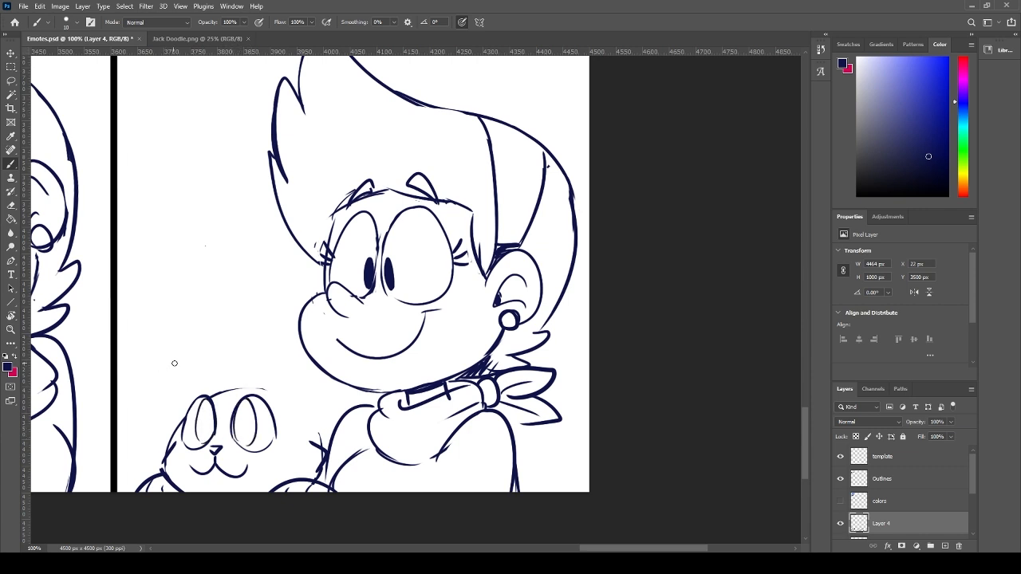
- Erase the rest of the cat's old head outline and draw pointed fur on its outer cheek
key(e)
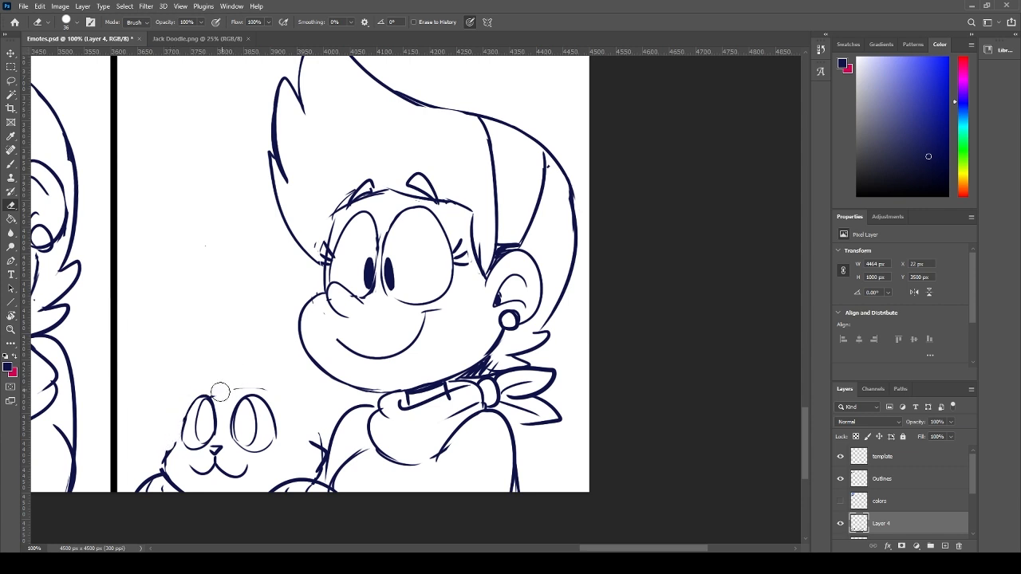
drag(228, 389, 271, 383)
key(b)
key(e)
key(b)
mouse_move(172, 442)
mouse_down()
mouse_move(156, 451)
mouse_move(166, 469)
mouse_up()
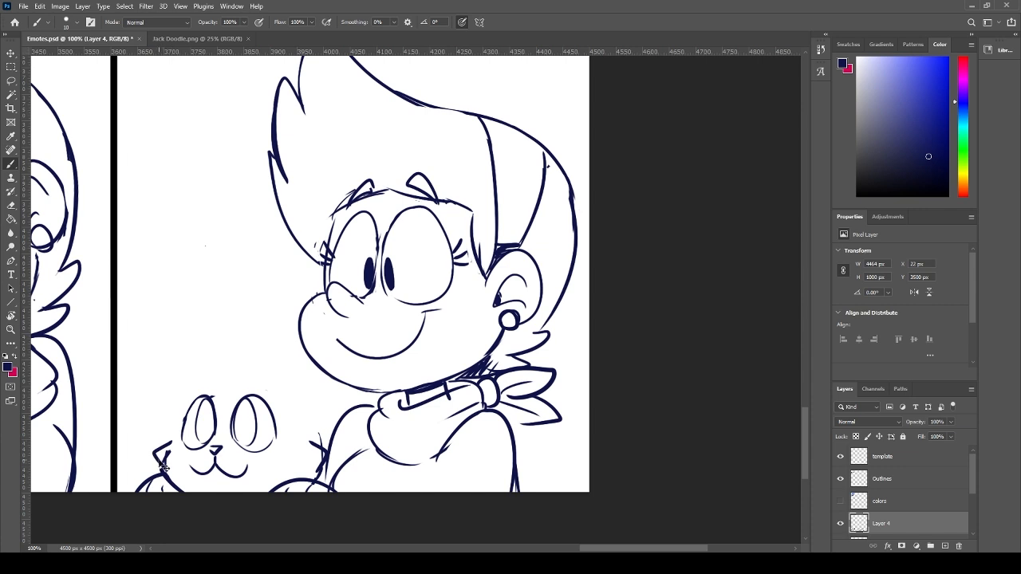
key(e)
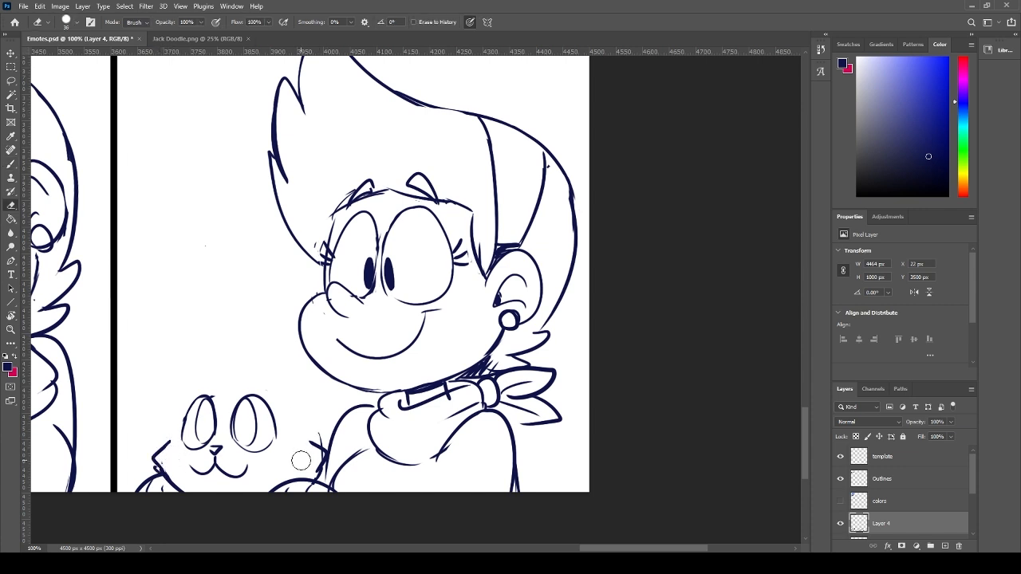
key(b)
- Draw a new cat head contour with a jagged fur tuft on top and a pointed ear beside the character's cheek
mouse_move(175, 403)
mouse_down()
mouse_move(169, 443)
mouse_move(227, 371)
mouse_up()
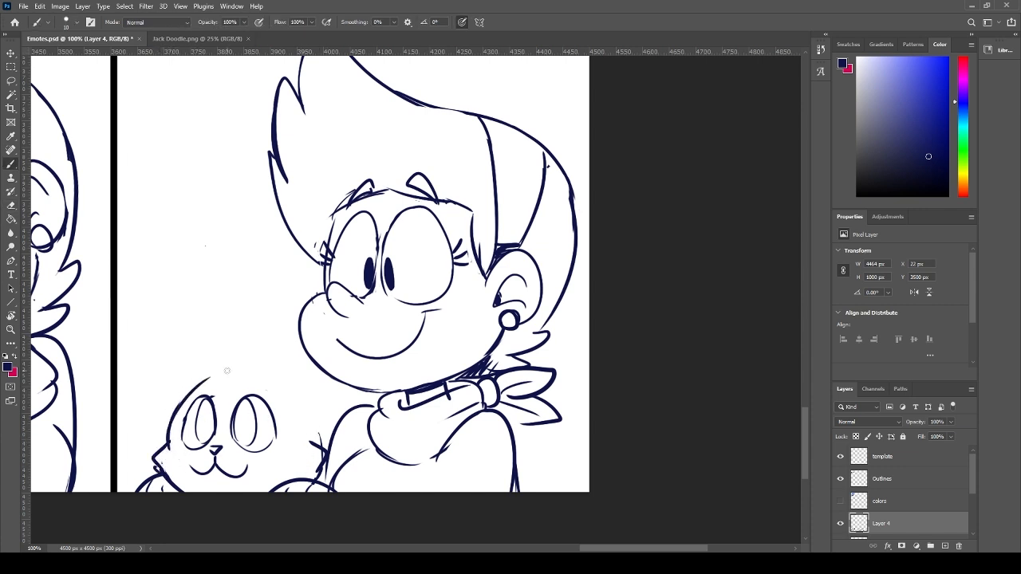
key(ctrl+z)
key(ctrl+z)
mouse_move(170, 439)
mouse_down()
mouse_move(244, 363)
mouse_move(260, 365)
mouse_move(326, 443)
mouse_up()
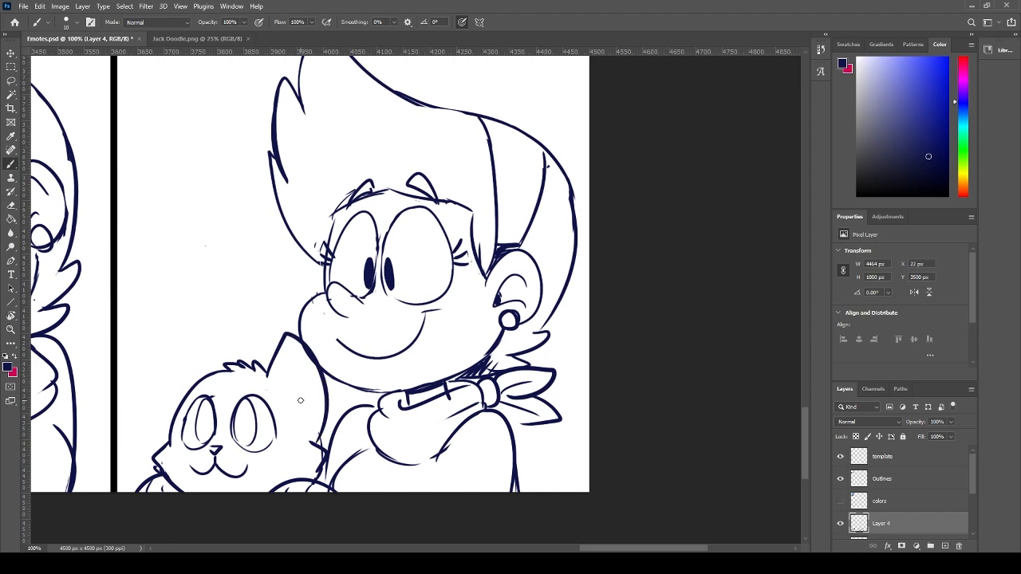
- Draw the cat's second pointed ear on the outer side of its head
mouse_move(162, 436)
mouse_down()
mouse_move(208, 360)
mouse_move(166, 393)
mouse_move(171, 418)
mouse_move(182, 337)
mouse_move(179, 347)
mouse_move(217, 370)
mouse_up()
key(ctrl+z)
key(ctrl+z)
key(ctrl+z)
key(ctrl+z)
- Draw the inner-ear curves in both of the cat's ears and clean up the outer ear's edge
mouse_move(286, 336)
mouse_down()
mouse_move(292, 407)
mouse_move(303, 437)
mouse_move(289, 355)
mouse_move(315, 440)
mouse_up()
key(ctrl+z)
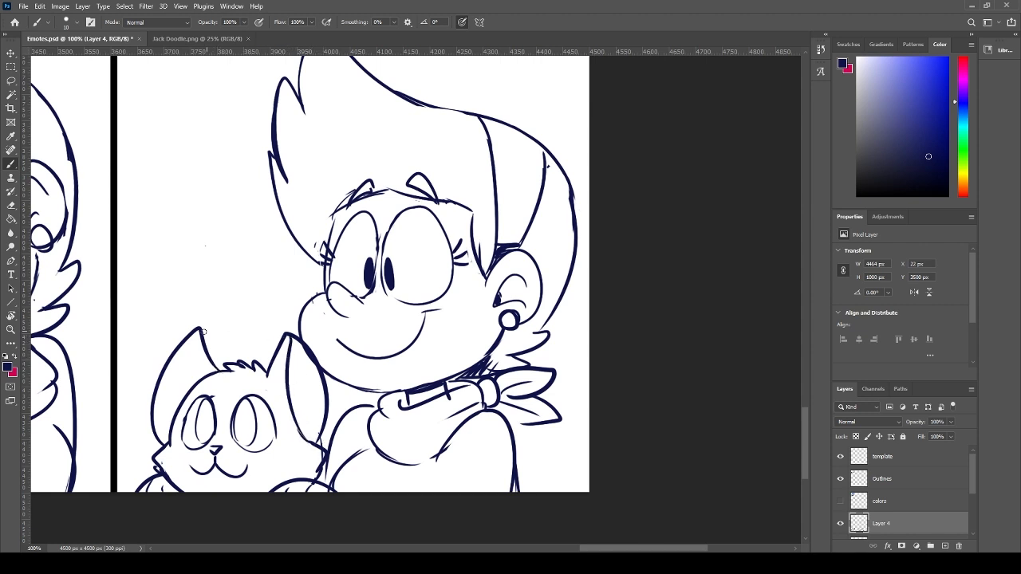
drag(200, 327, 183, 409)
key(ctrl+z)
drag(199, 331, 184, 398)
key(e)
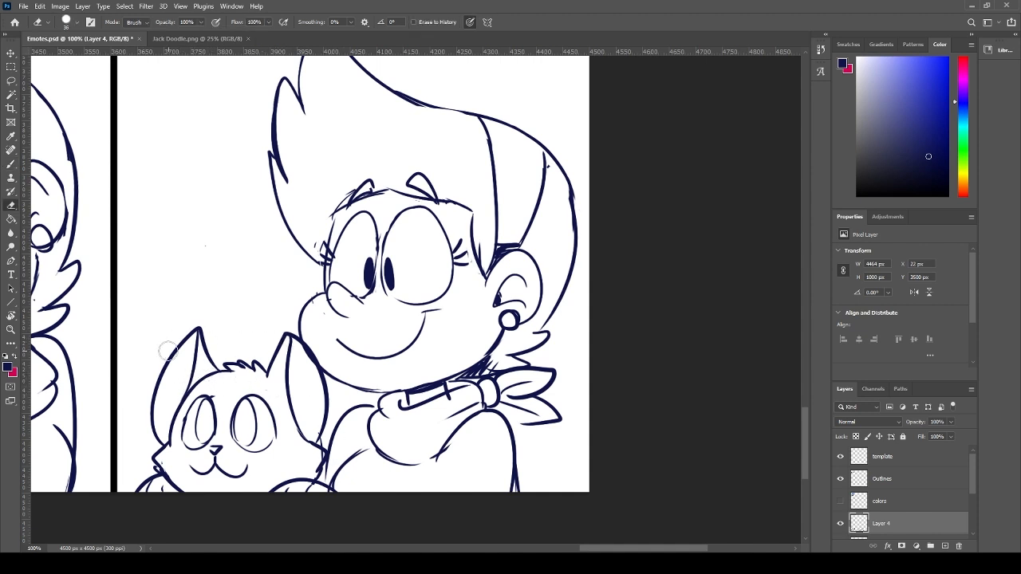
key(b)
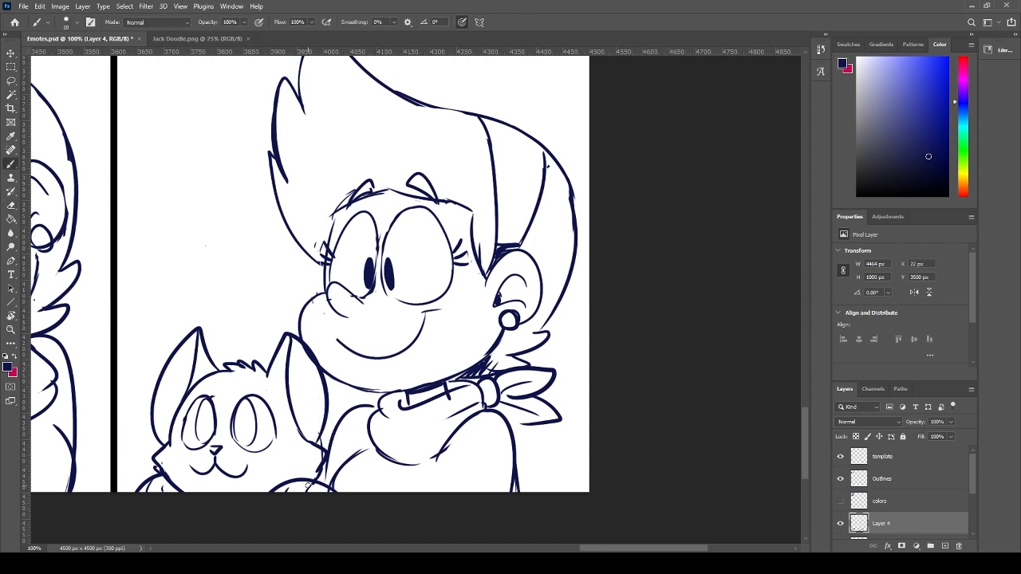
- Redraw the paw beside the character's arm as a rounded shape with finger lines
key(e)
key(b)
mouse_move(329, 489)
mouse_down()
mouse_move(264, 493)
mouse_move(337, 495)
mouse_move(292, 473)
mouse_up()
key(ctrl+z)
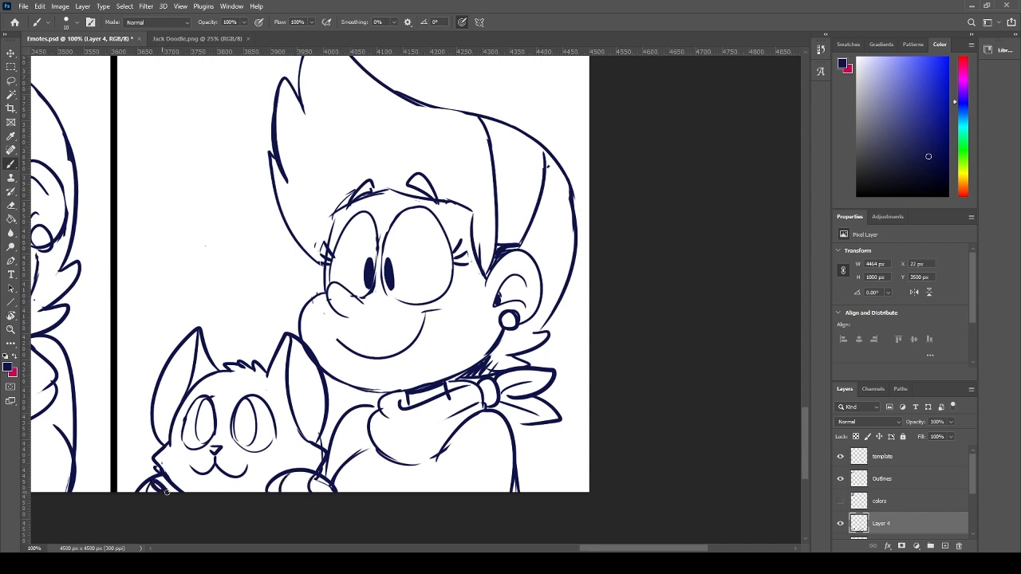
- Redraw the outer paw with rounded toes and erase the stray lines inside the paw beside the character's arm
key(e)
key(b)
drag(134, 490, 164, 484)
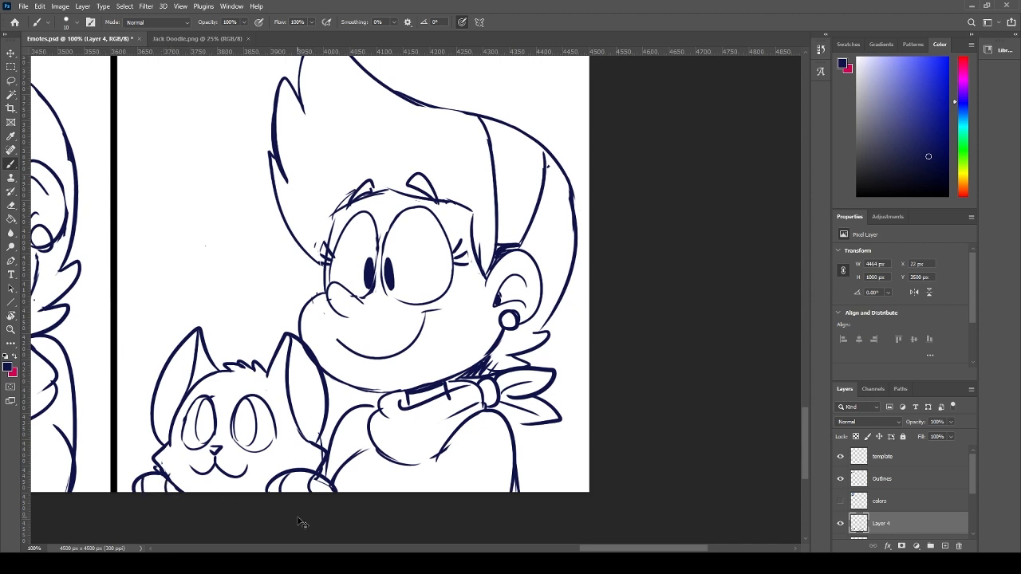
drag(148, 491, 144, 475)
key(ctrl+z)
key(e)
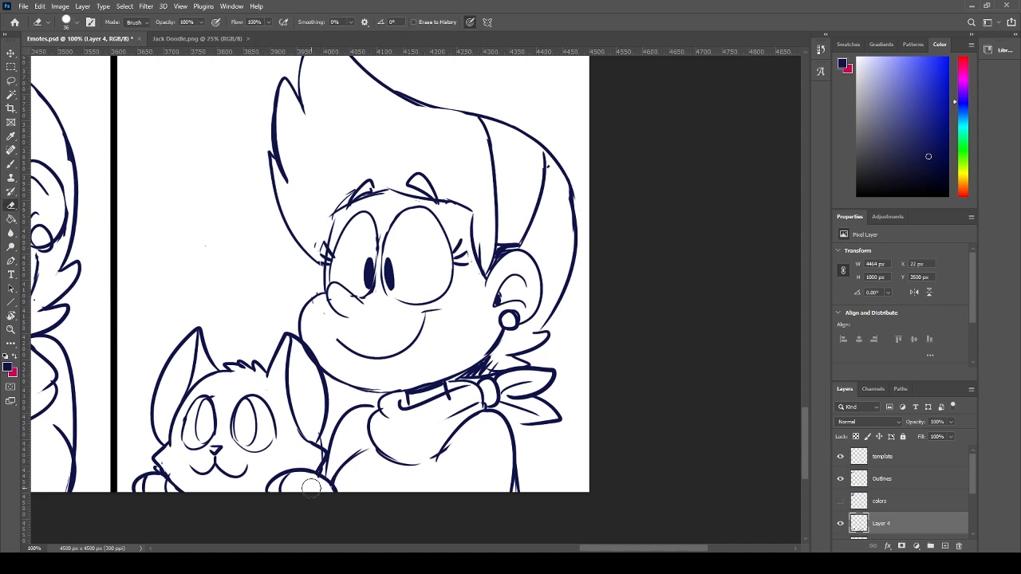
- Add the toe lines to the paw beside the character's arm, then scale the whole cat up to 106.52% and nudge it into place
key(b)
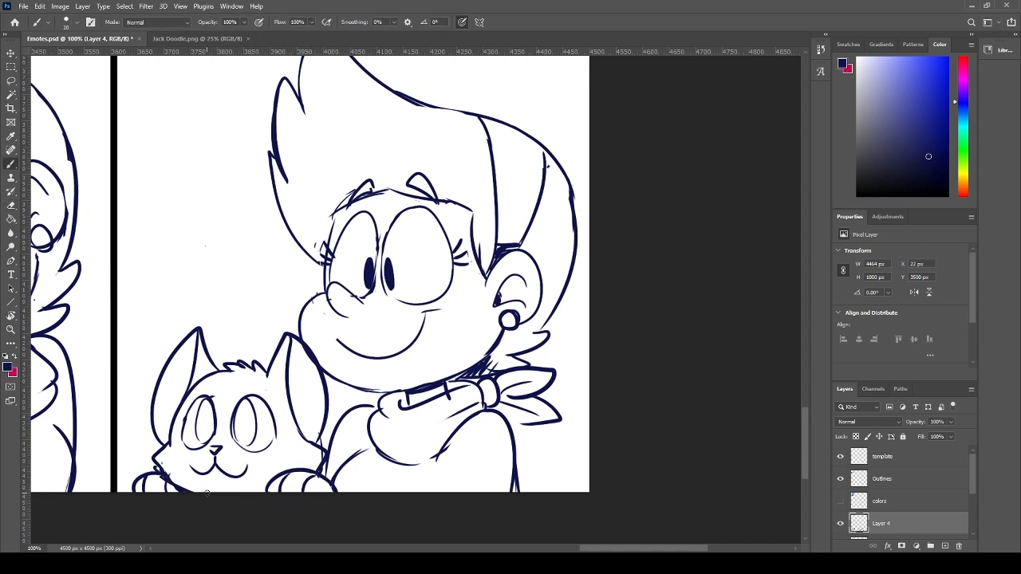
scroll(349, 406, down, 1)
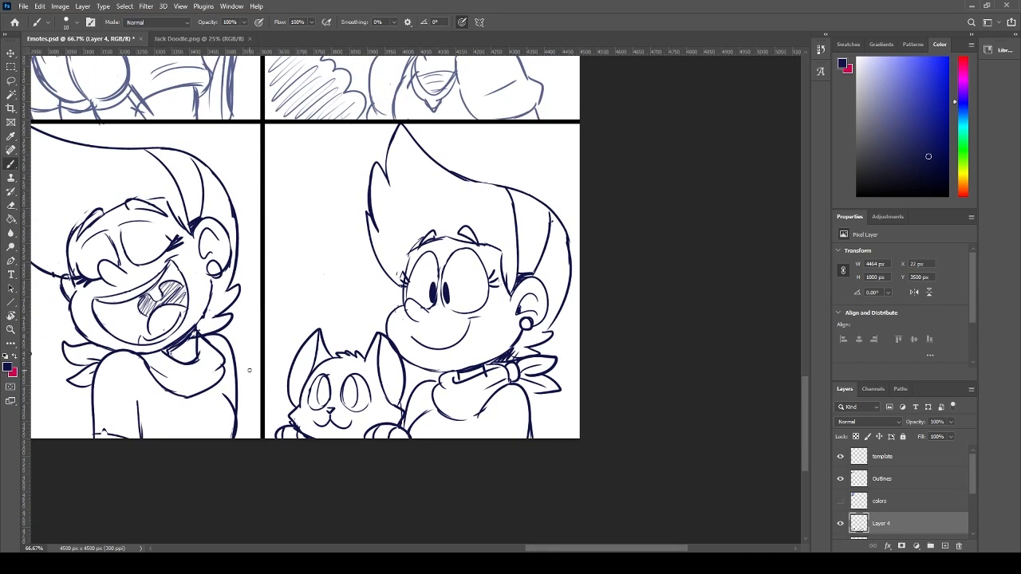
key(l)
mouse_move(280, 352)
mouse_down()
mouse_move(310, 320)
mouse_move(351, 337)
mouse_move(373, 326)
mouse_move(385, 334)
mouse_move(409, 364)
mouse_move(413, 443)
mouse_move(294, 458)
mouse_move(266, 441)
mouse_move(268, 375)
mouse_up()
key(ctrl+t)
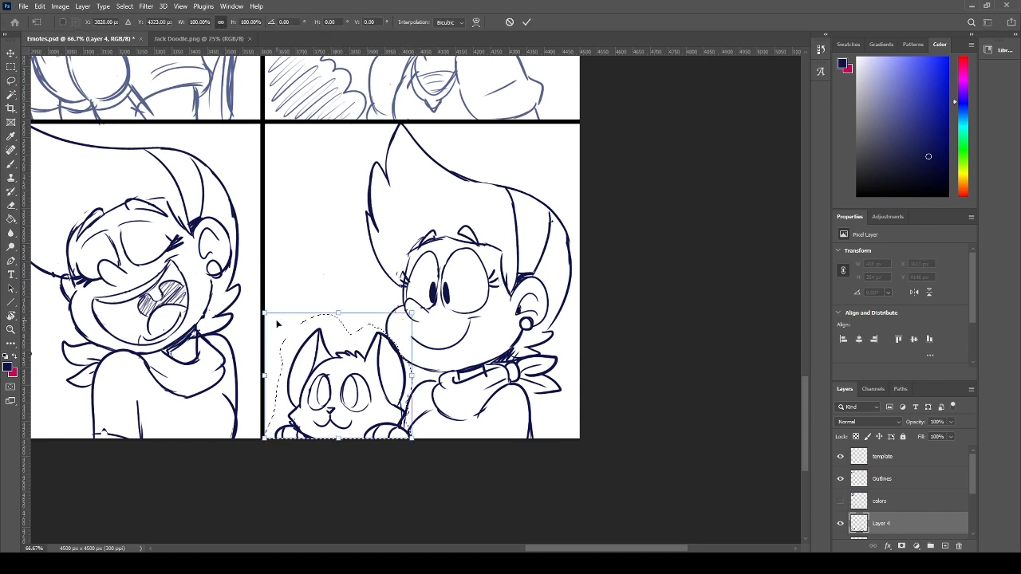
drag(263, 313, 254, 305)
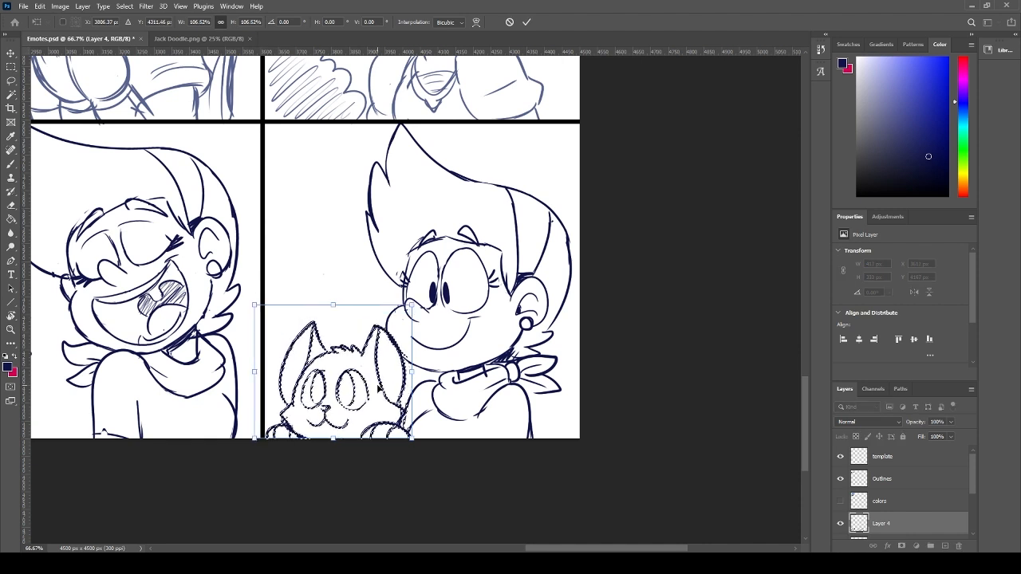
drag(378, 389, 380, 389)
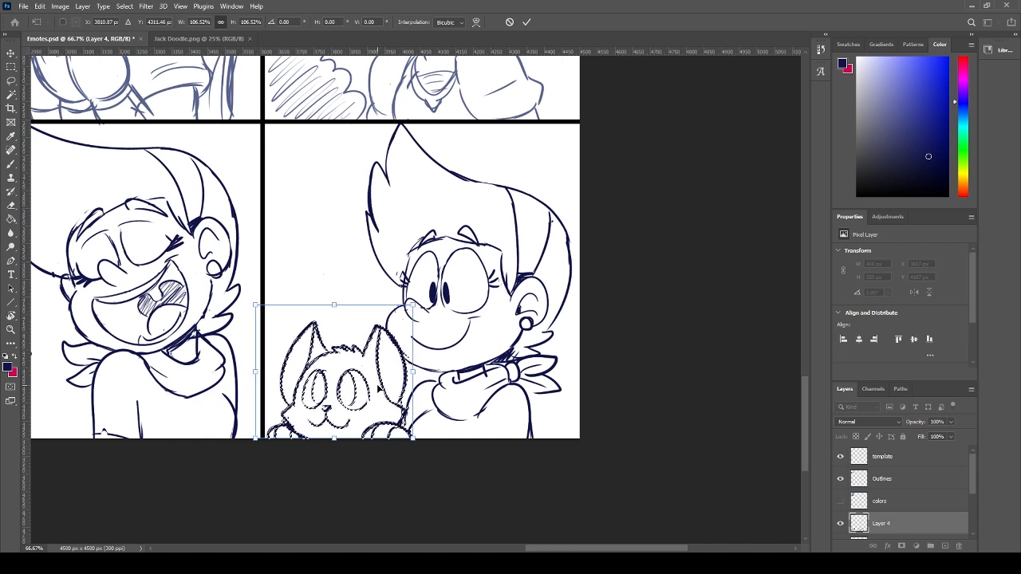
key(Return)
key(ctrl+d)
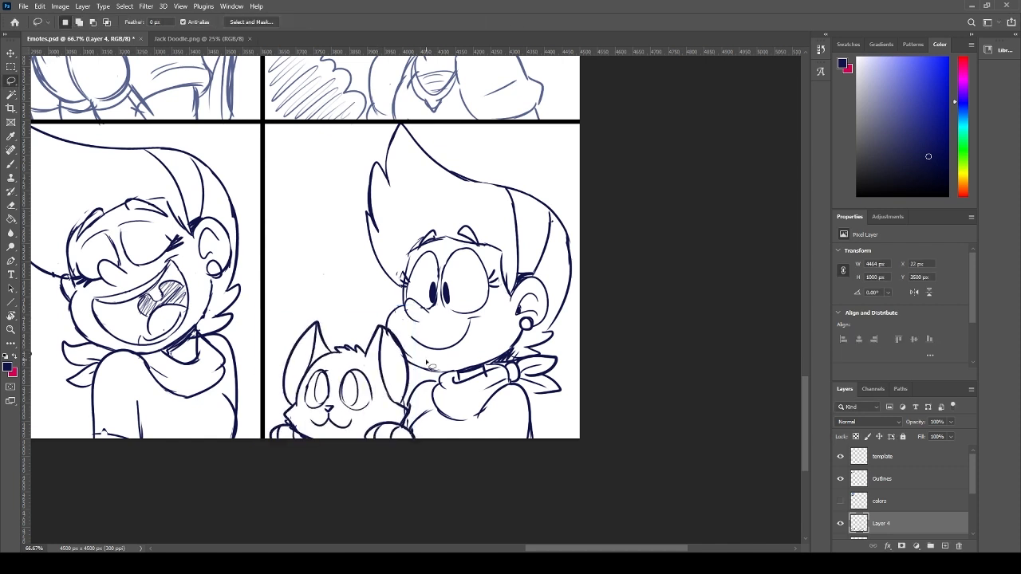
- Clean up the lines where the cat's enlarged ear meets the character's face and save the document
key(e)
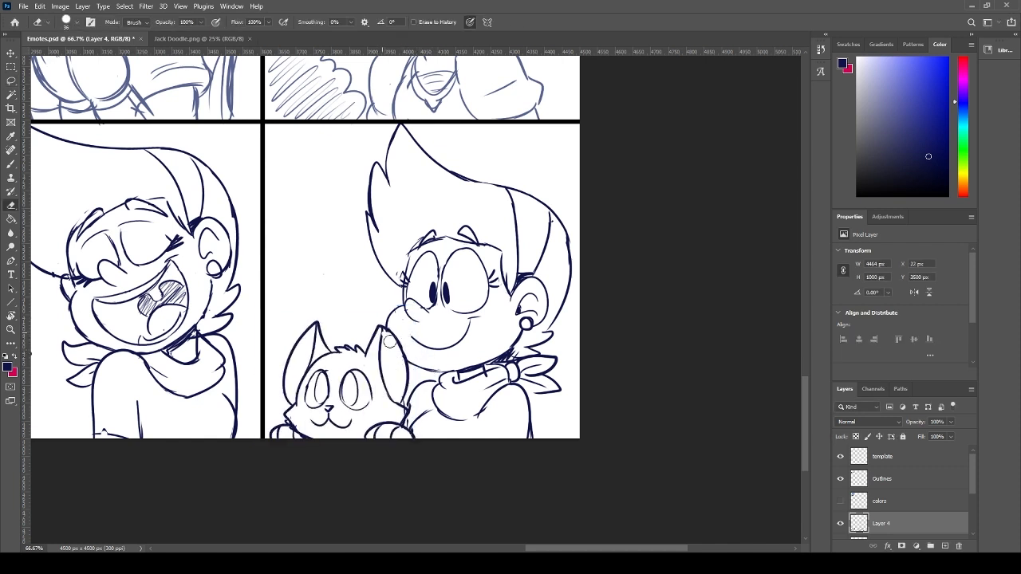
key(b)
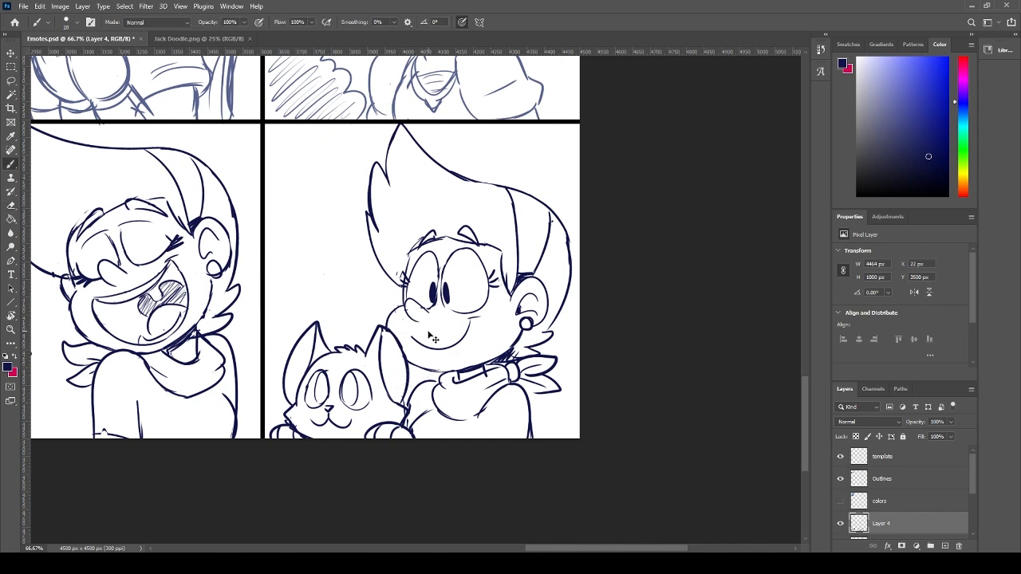
key(ctrl+s)
key(l)
mouse_move(281, 335)
mouse_down()
mouse_move(311, 314)
mouse_move(351, 333)
mouse_up()
key(ctrl+d)
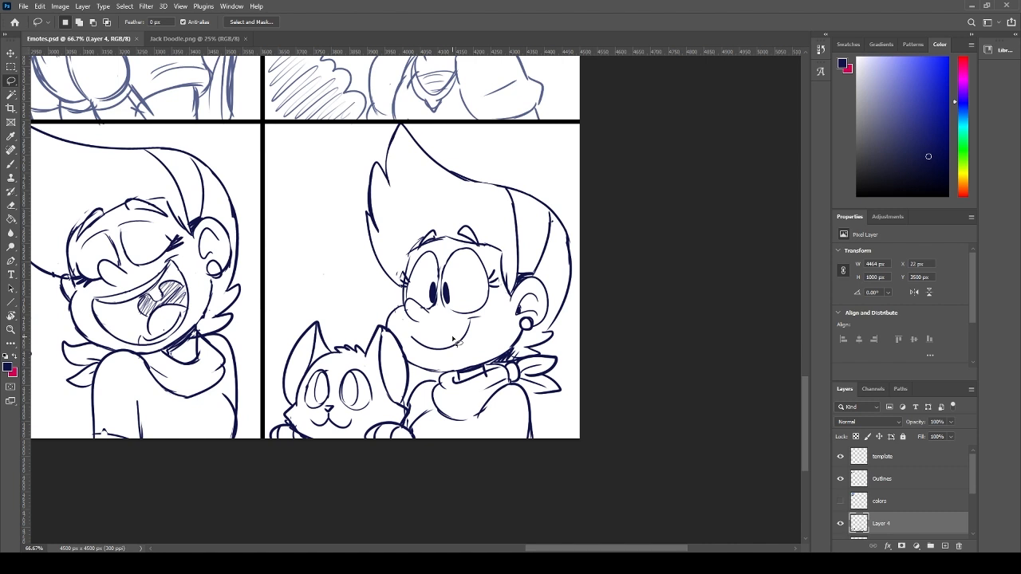
- Draw highlight shapes inside both of the cat's eyes and tidy the strokes around them
key(b)
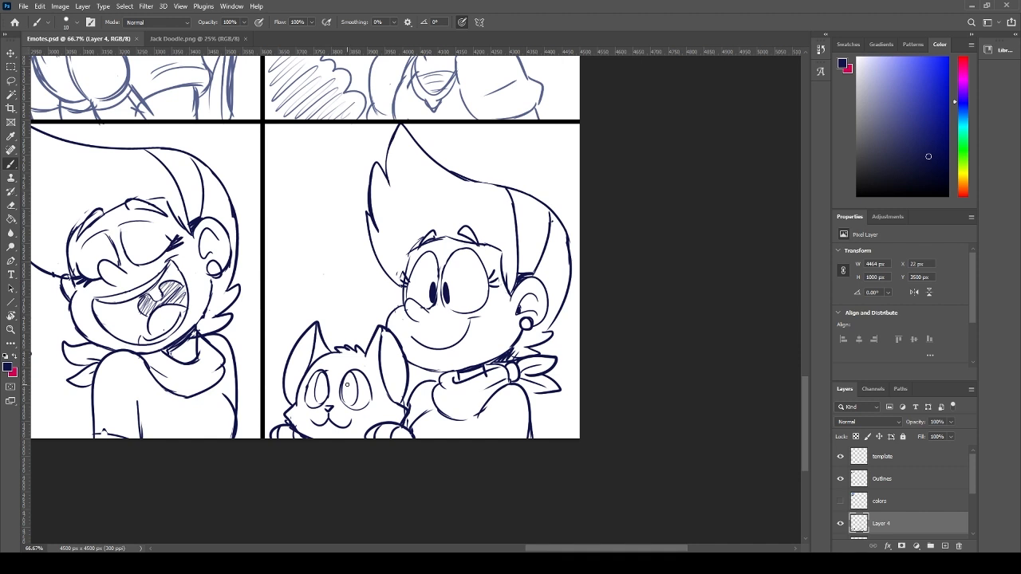
mouse_move(339, 383)
mouse_down()
mouse_move(343, 398)
mouse_move(318, 394)
mouse_up()
key(e)
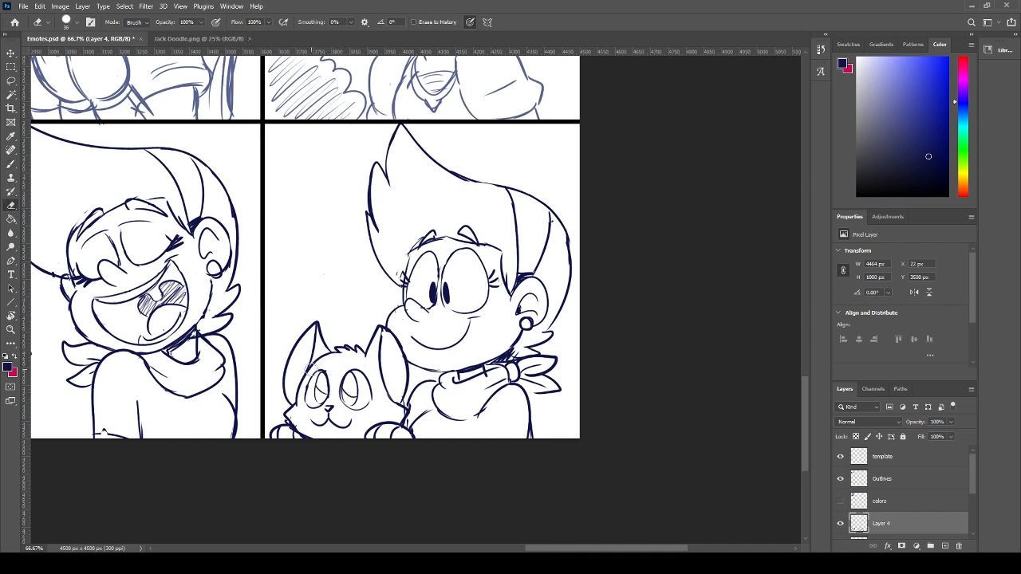
key(b)
key(e)
key(b)
key(e)
- Draw fur strokes inside the cat's ears and a short arm line on the character's torso, saving the document
key(b)
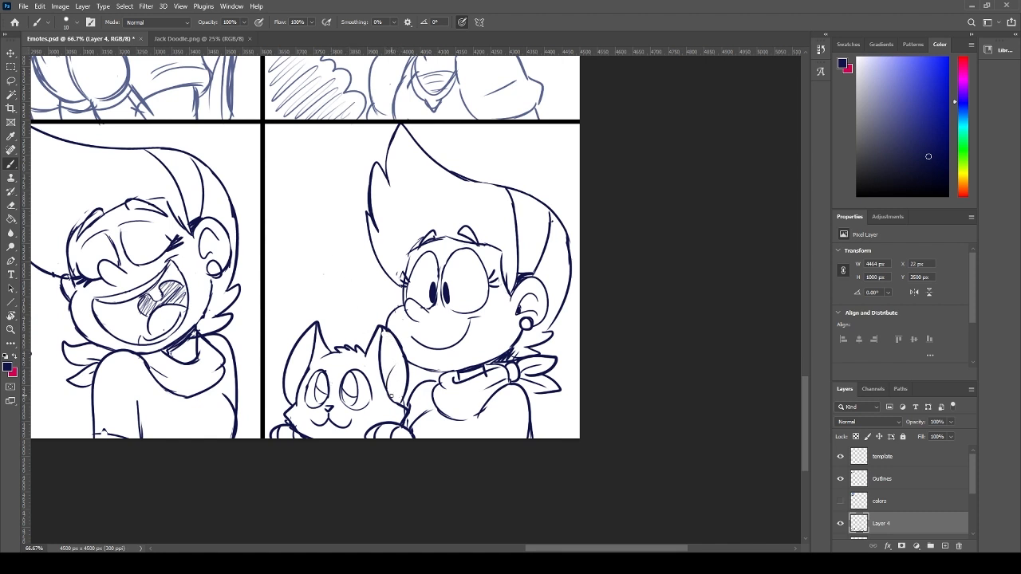
drag(394, 396, 399, 378)
key(ctrl+s)
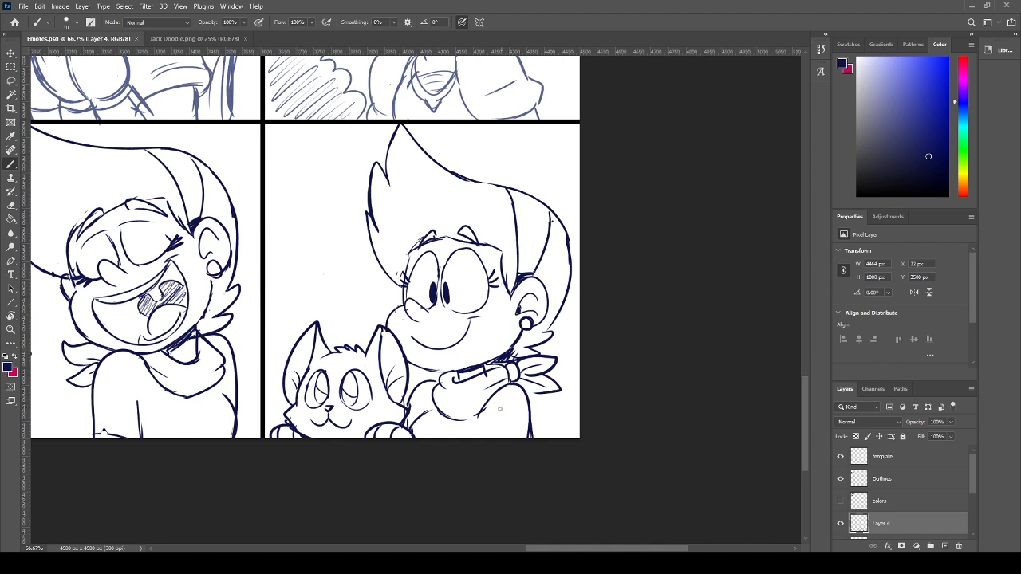
drag(478, 429, 475, 438)
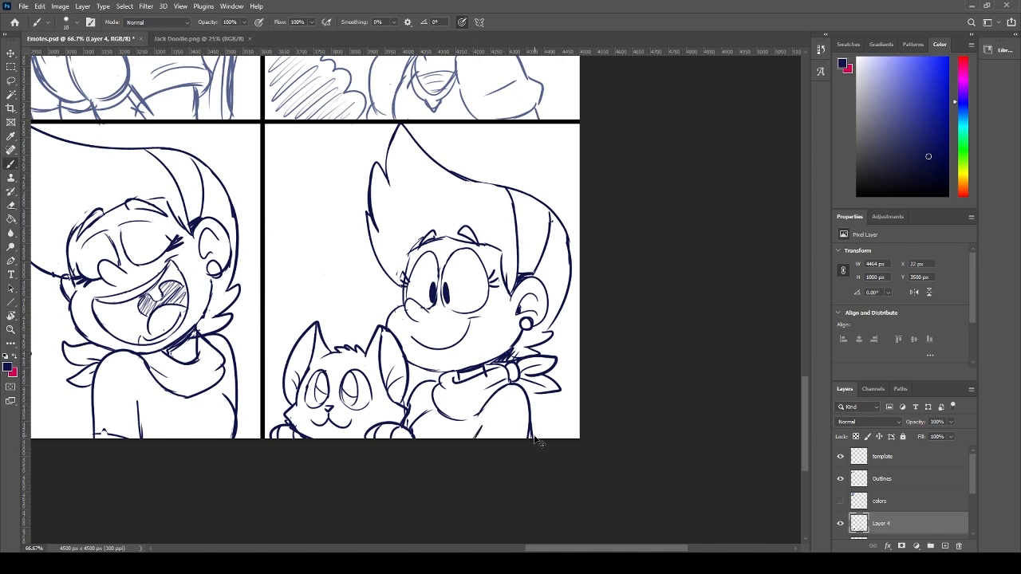
key(ctrl+s)
- Check the full emote sheet with the colors layer shown and hidden, then lower the opacity of Layer 4 to 53%
drag(335, 255, 413, 351)
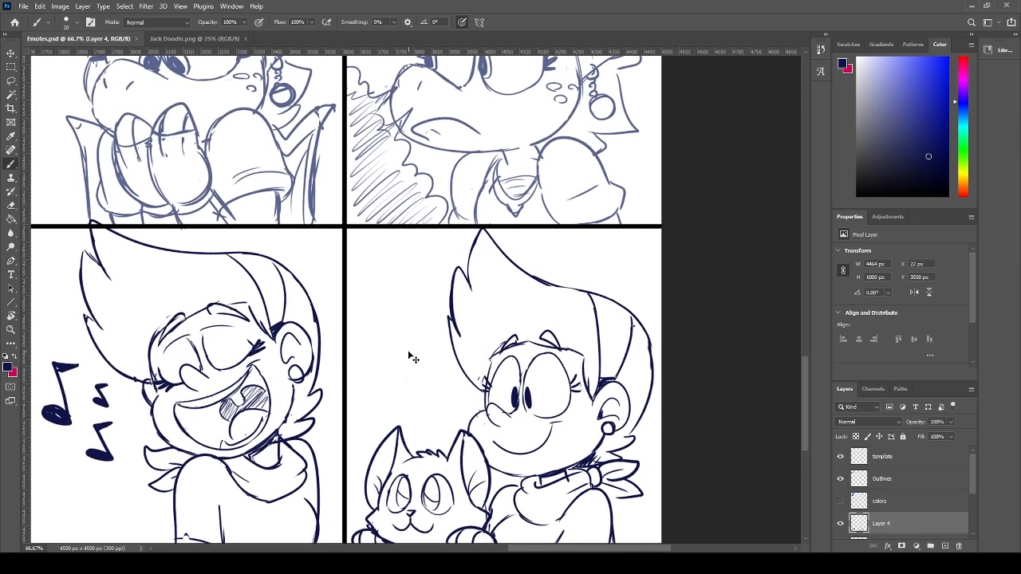
key(ctrl+minus)
key(ctrl+minus)
key(ctrl+minus)
key(ctrl+minus)
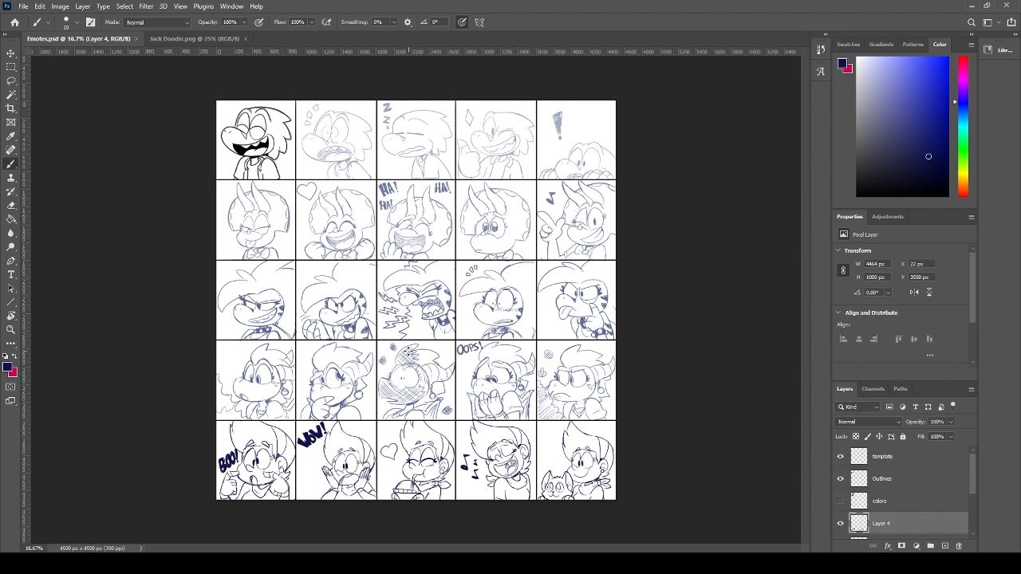
click(840, 502)
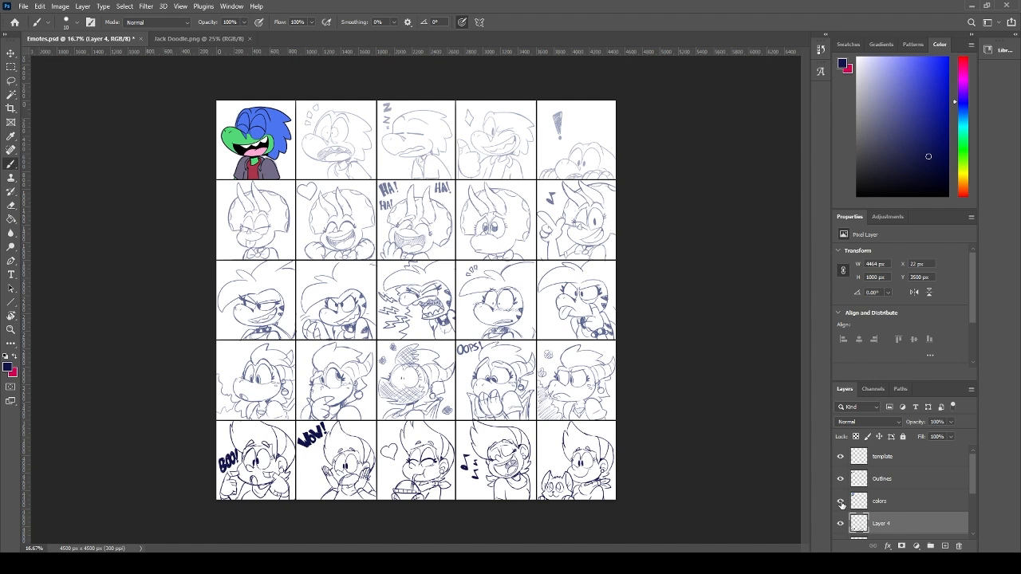
click(839, 501)
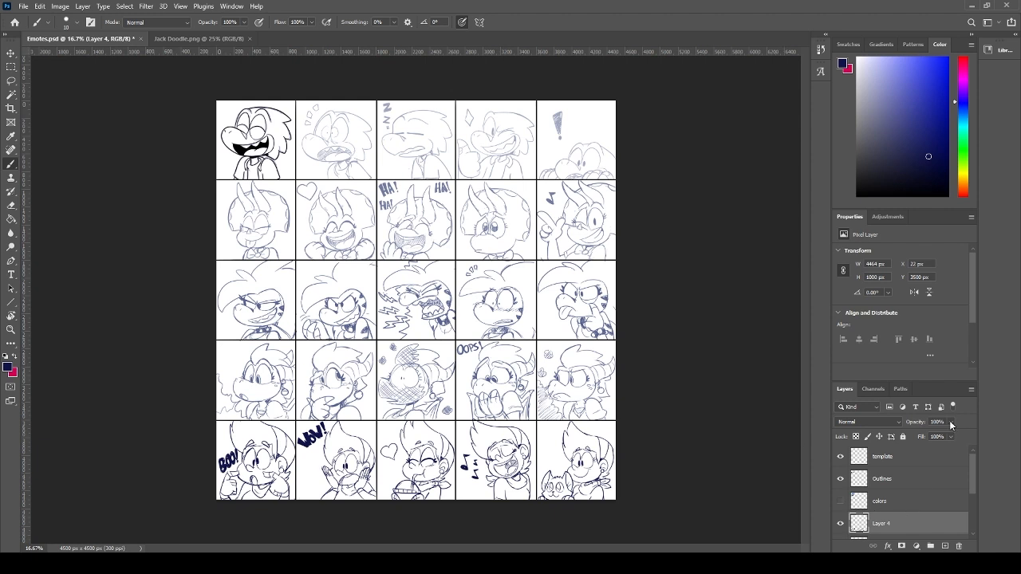
click(922, 436)
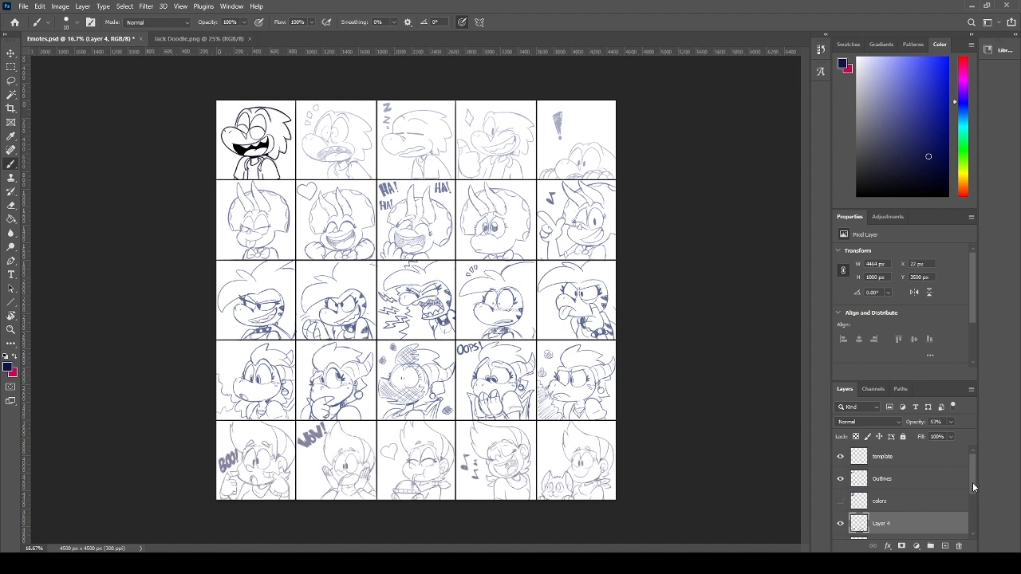
- Merge the emote sketches into Layer 3 and lower that layer's opacity to 28%
key(ctrl+e)
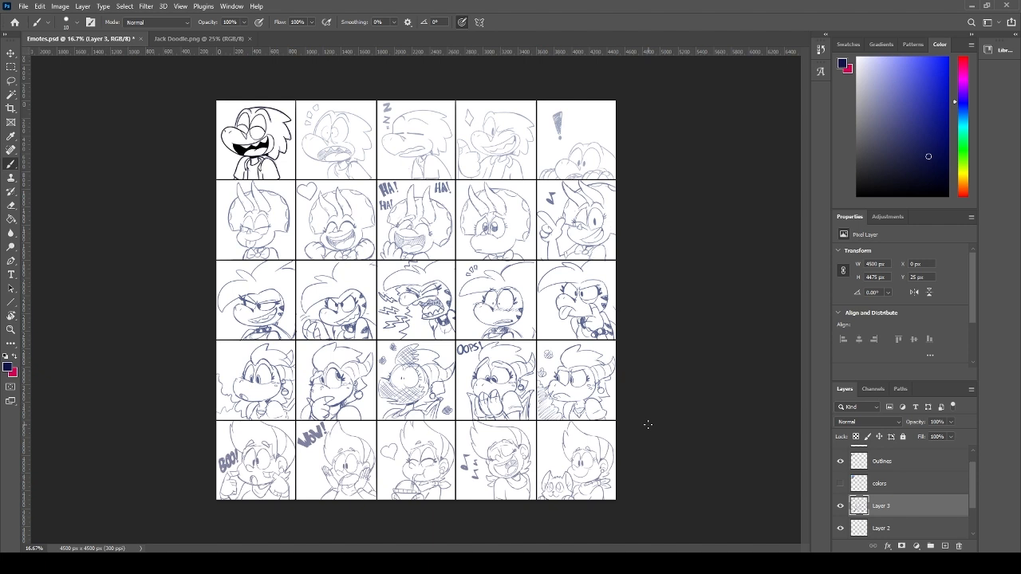
click(840, 506)
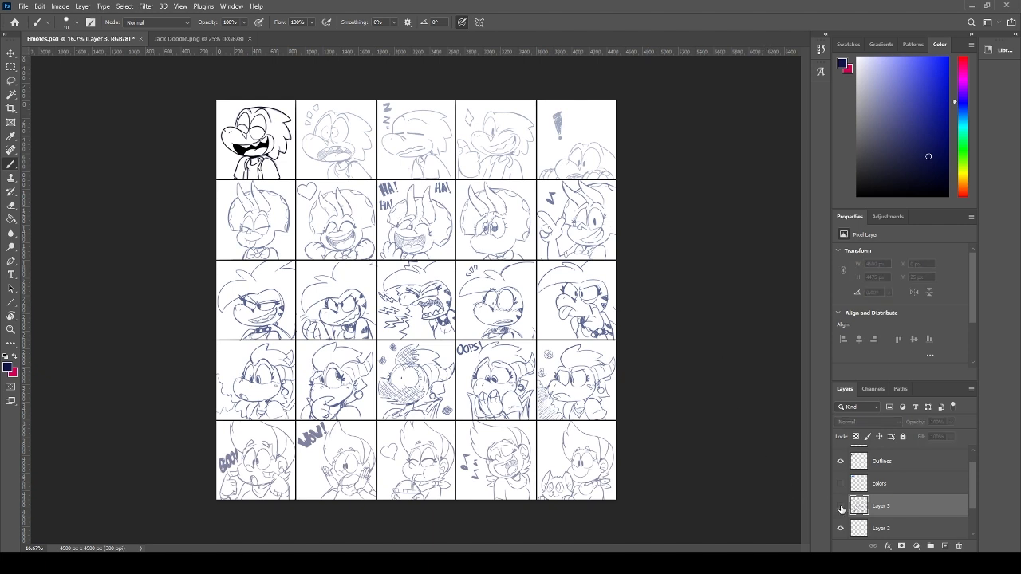
click(840, 507)
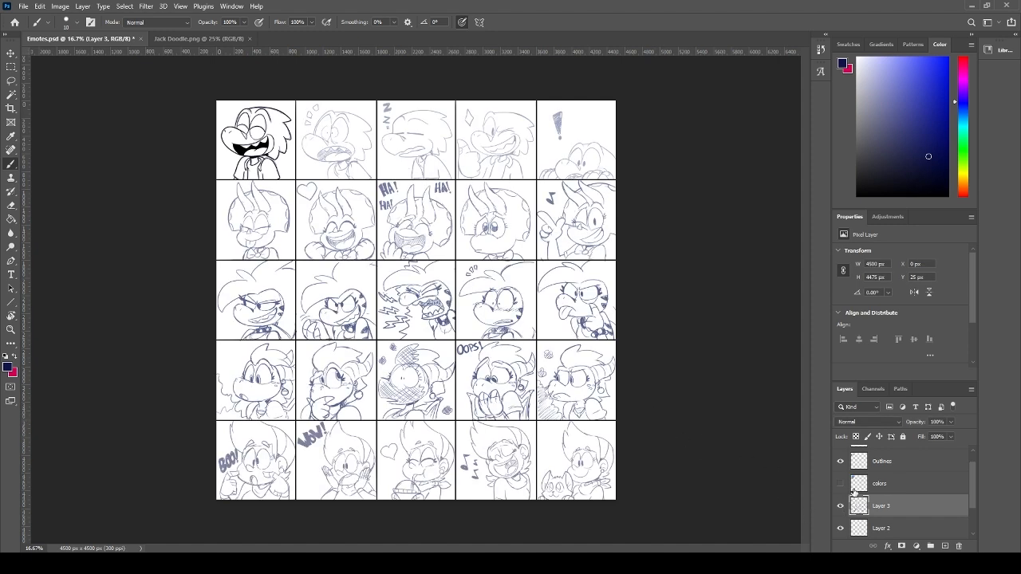
drag(951, 421, 809, 439)
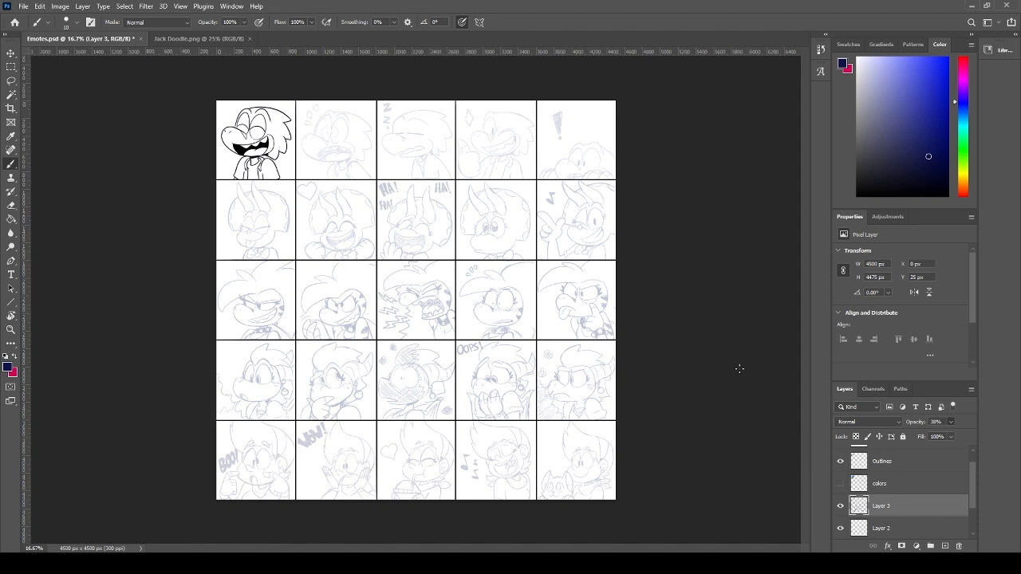
drag(739, 368, 639, 389)
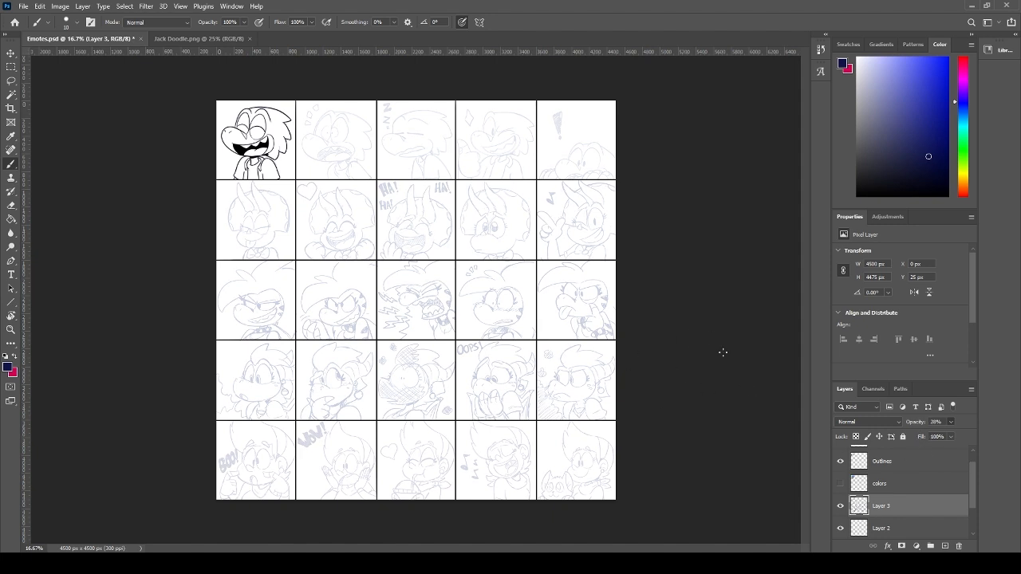
- Reset the brush color to black, select the Outlines layer and bring the inked first emote into view at 100%
key(d)
click(921, 466)
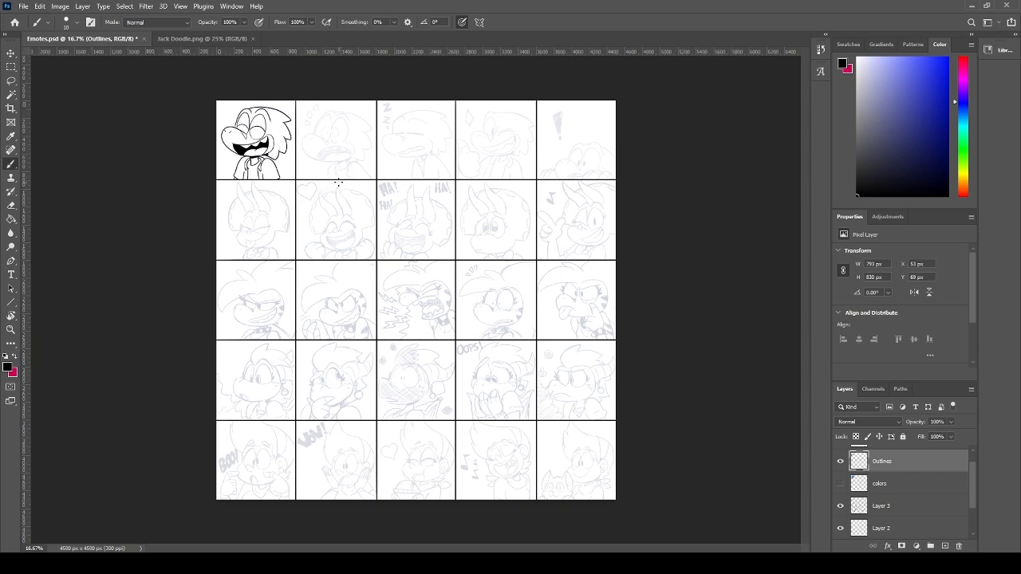
key(ctrl+1)
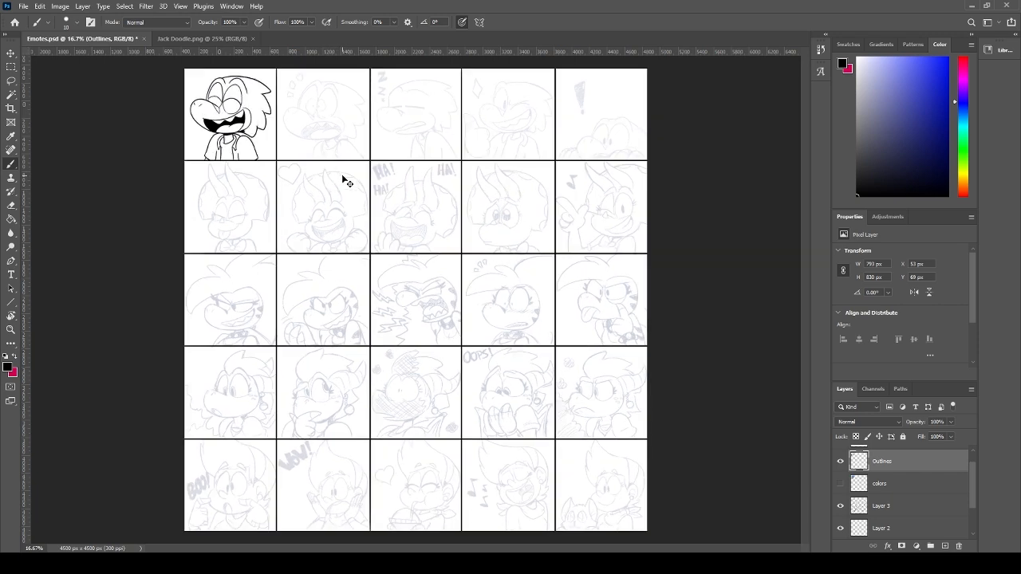
drag(342, 175, 426, 383)
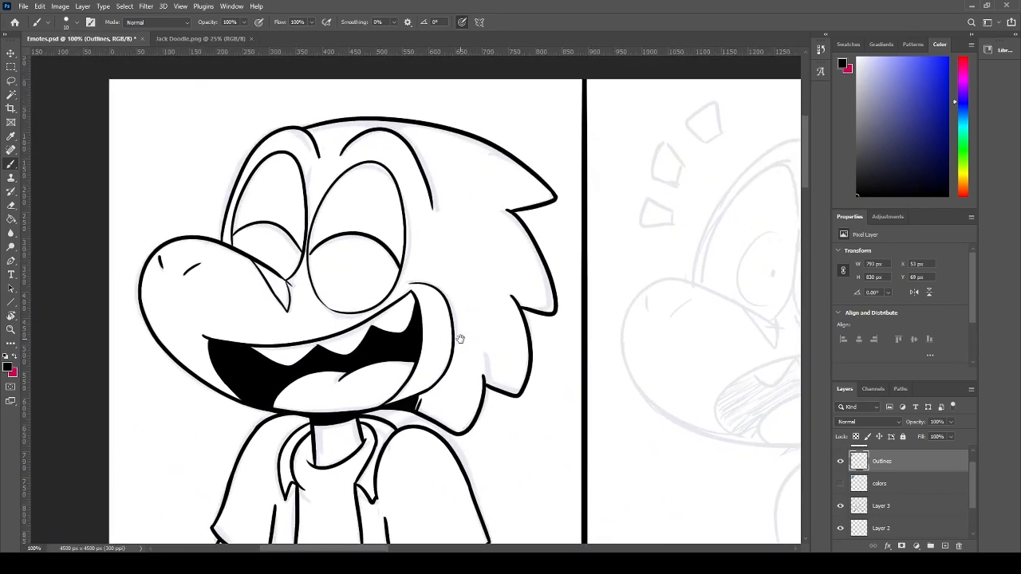
drag(465, 354, 468, 285)
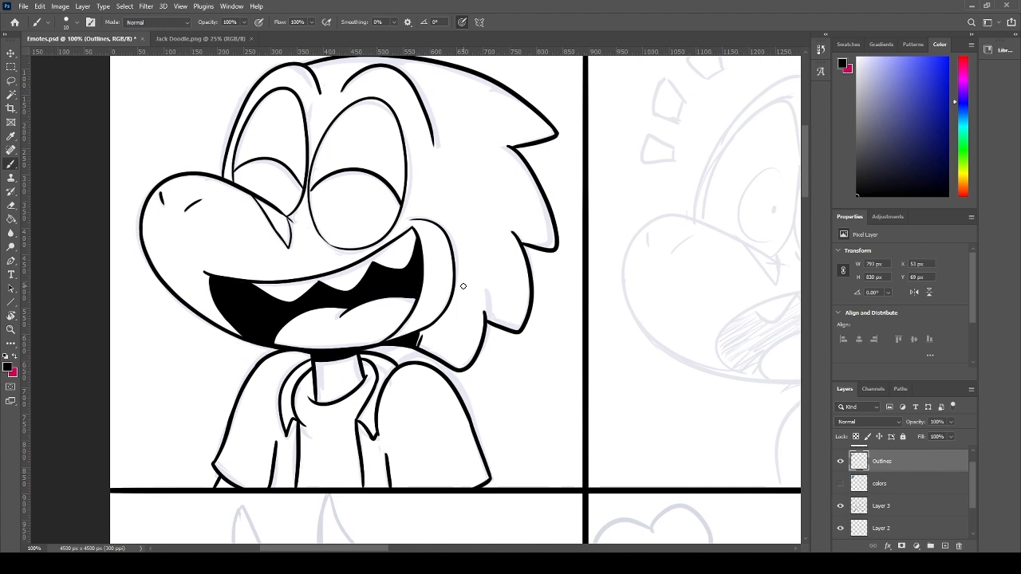
- Close Jack Doodle.png and sample the bright green from the dinosaur's face in new year dinos 2021.png
click(252, 40)
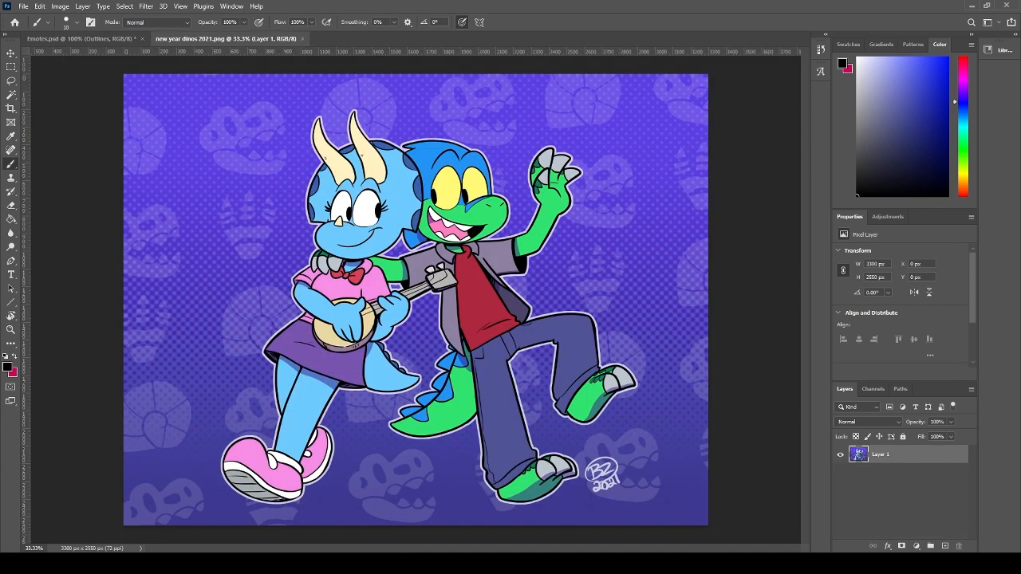
scroll(512, 199, up, 5)
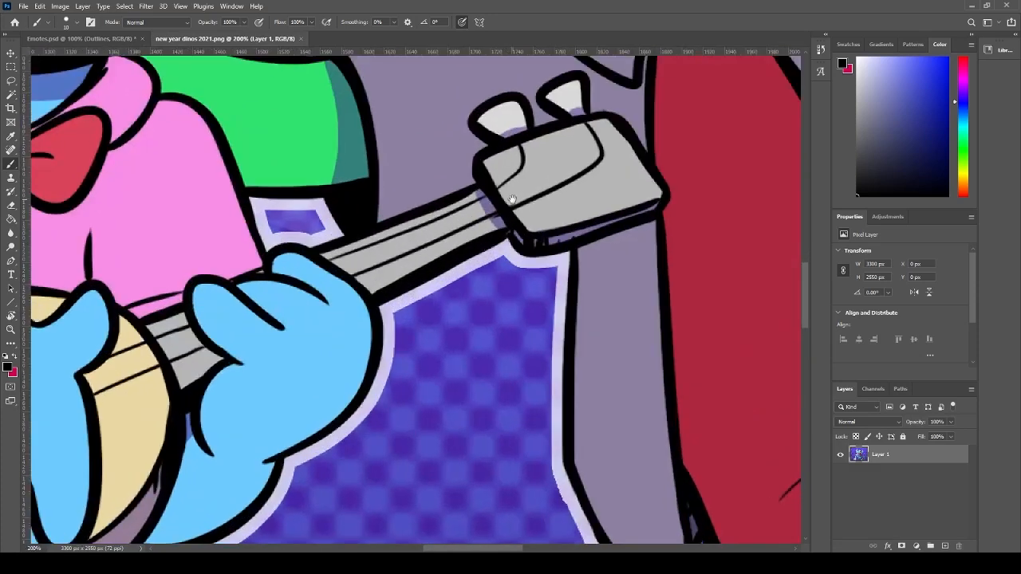
drag(512, 198, 475, 413)
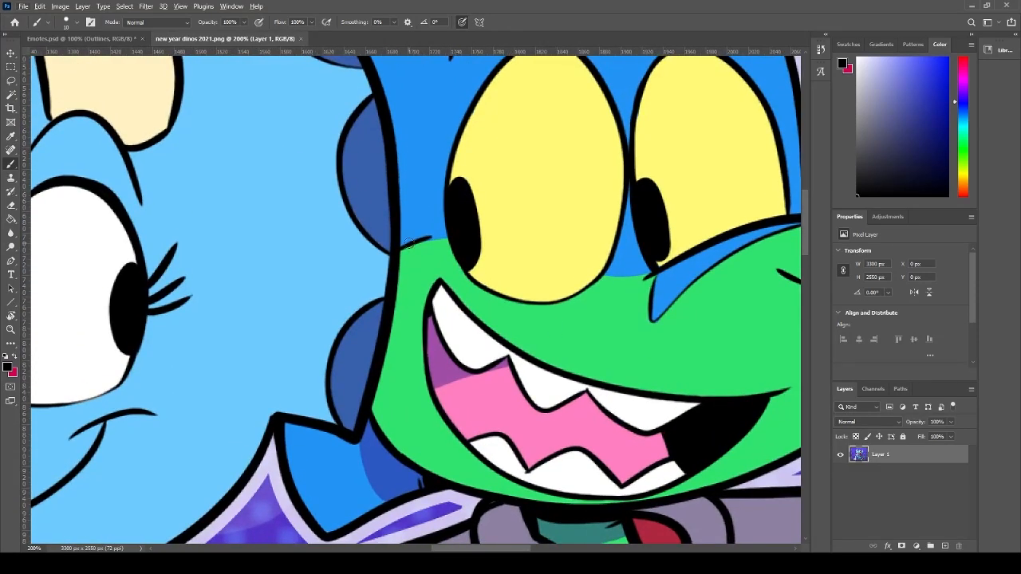
alt+click(626, 318)
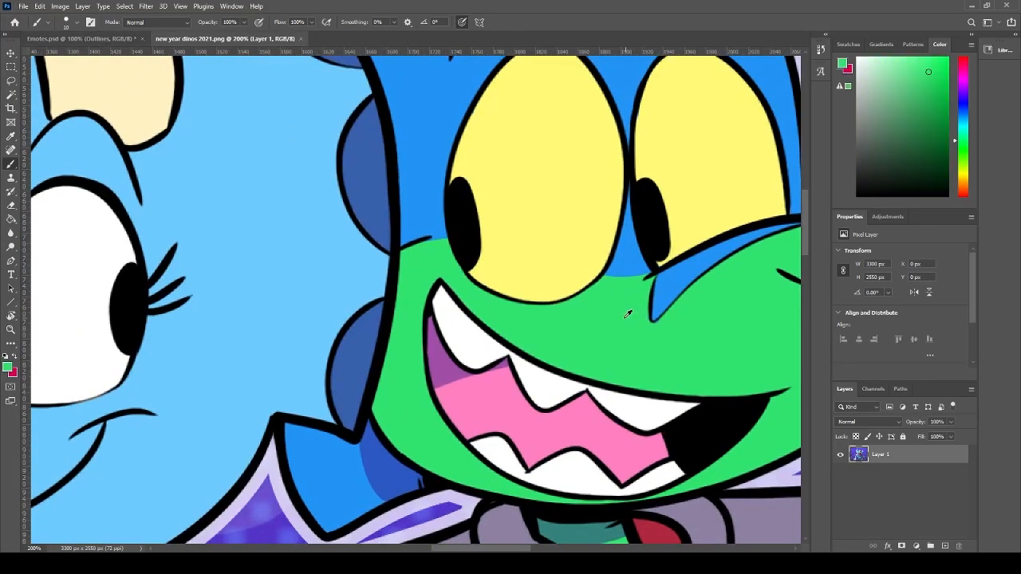
- In Emotes.psd, add a new layer above the colors layer and paint a short green stroke on the first emote's snout with a larger brush
click(95, 38)
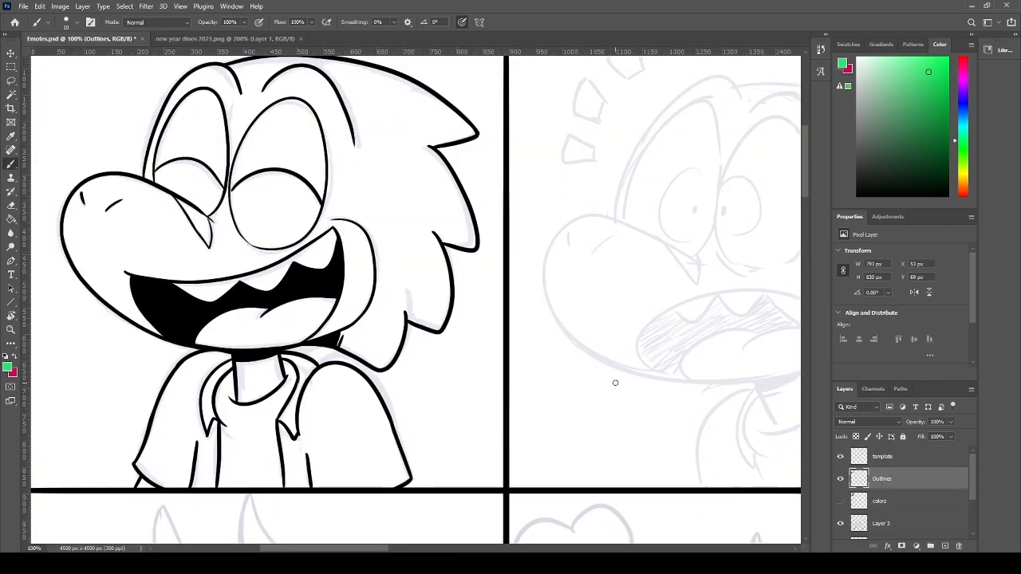
click(897, 503)
click(944, 546)
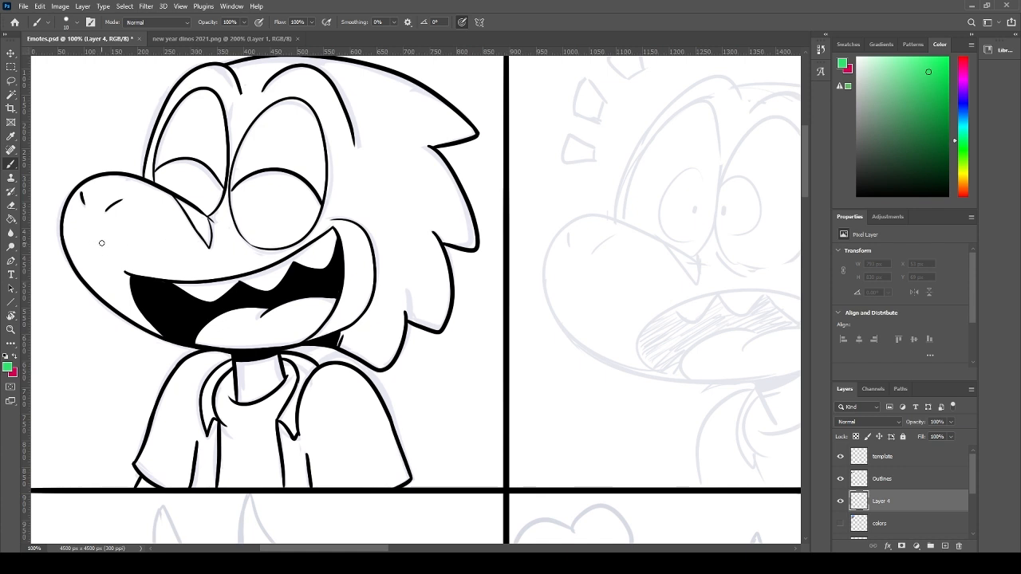
key(bracketright)
drag(83, 237, 104, 266)
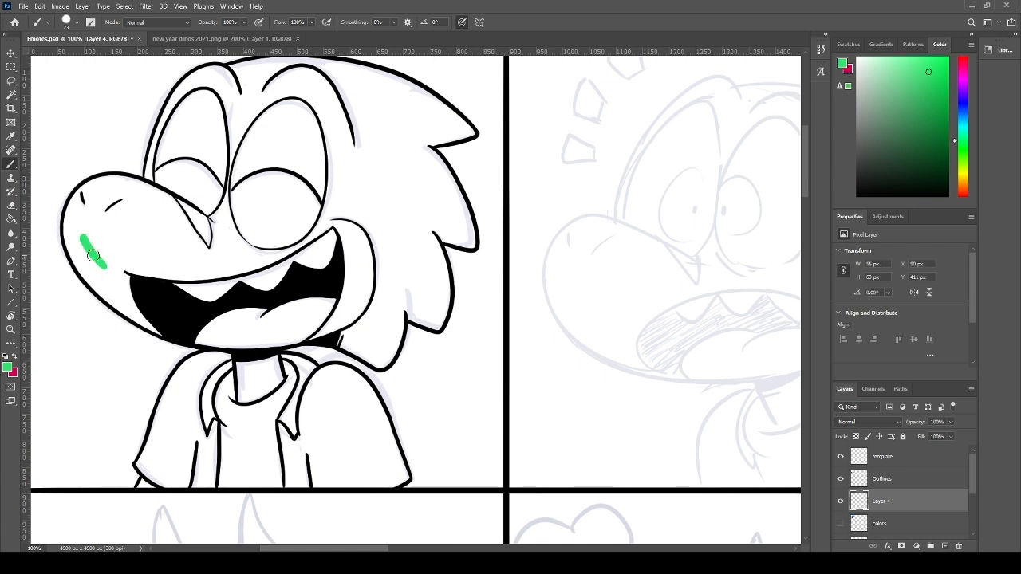
- Undo the test stroke on the snout and paint a green border inside the first emote's snout, under-eye and cheek outlines
key(ctrl+z)
mouse_move(159, 332)
mouse_down()
mouse_move(114, 291)
mouse_move(121, 314)
mouse_move(80, 263)
mouse_move(85, 274)
mouse_move(60, 216)
mouse_move(68, 248)
mouse_move(80, 216)
mouse_move(68, 226)
mouse_move(90, 202)
mouse_up()
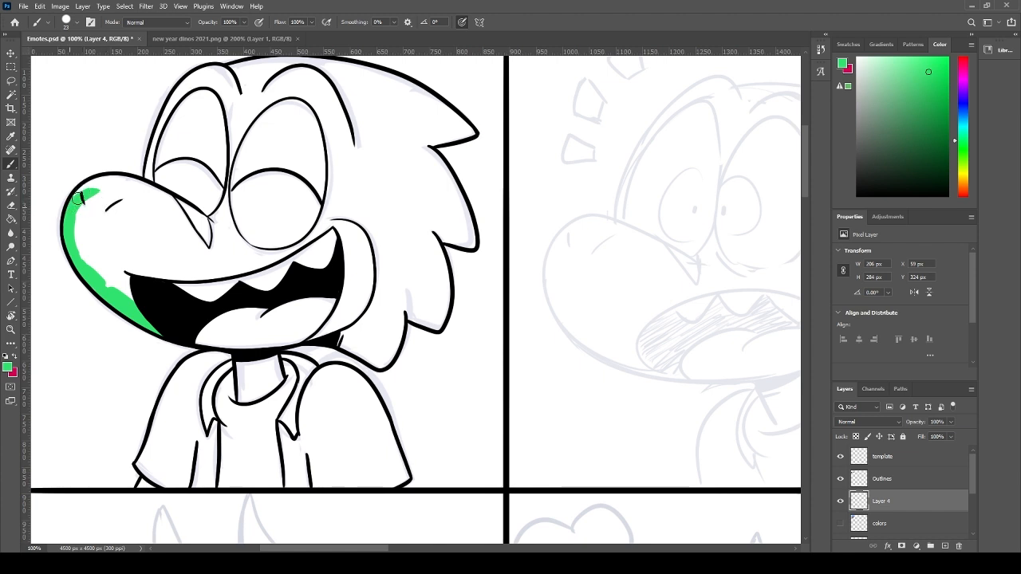
mouse_move(77, 198)
mouse_down()
mouse_move(106, 199)
mouse_move(80, 195)
mouse_move(91, 185)
mouse_move(138, 185)
mouse_move(182, 204)
mouse_up()
key(ctrl+z)
key(ctrl+z)
drag(129, 184, 228, 236)
mouse_move(209, 222)
mouse_down()
mouse_move(238, 222)
mouse_move(241, 230)
mouse_move(221, 224)
mouse_move(247, 248)
mouse_move(229, 233)
mouse_move(318, 236)
mouse_move(297, 230)
mouse_move(299, 240)
mouse_move(345, 225)
mouse_move(323, 228)
mouse_move(363, 249)
mouse_move(360, 241)
mouse_move(367, 284)
mouse_move(367, 271)
mouse_move(351, 317)
mouse_move(362, 296)
mouse_move(316, 333)
mouse_move(308, 321)
mouse_move(314, 333)
mouse_move(271, 339)
mouse_up()
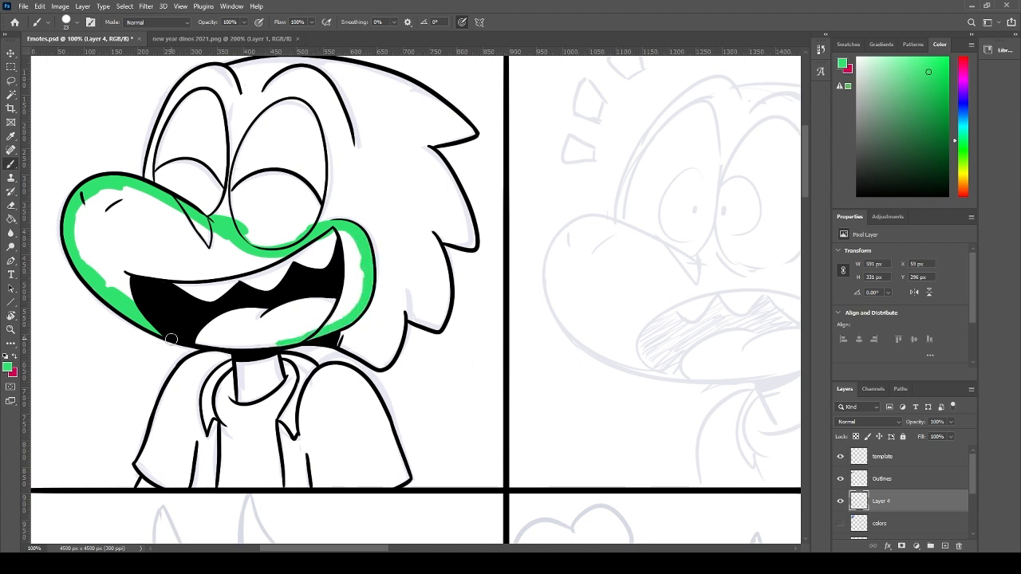
- Paint green along the inside of the lower jaw and cover the neck completely
mouse_move(195, 342)
mouse_down()
mouse_move(275, 336)
mouse_move(240, 382)
mouse_move(260, 391)
mouse_move(270, 353)
mouse_move(280, 384)
mouse_up()
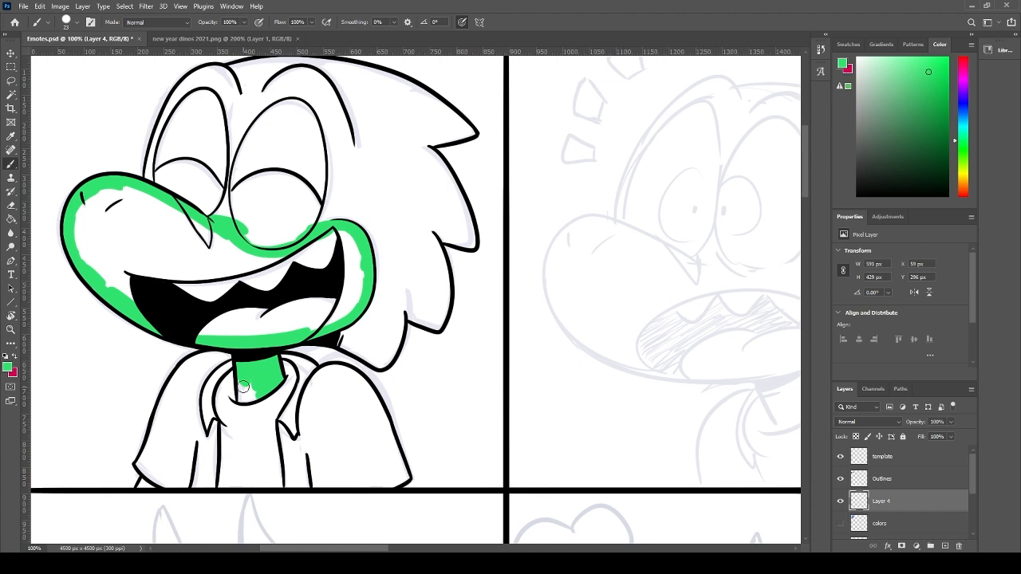
drag(244, 387, 239, 373)
drag(256, 385, 252, 397)
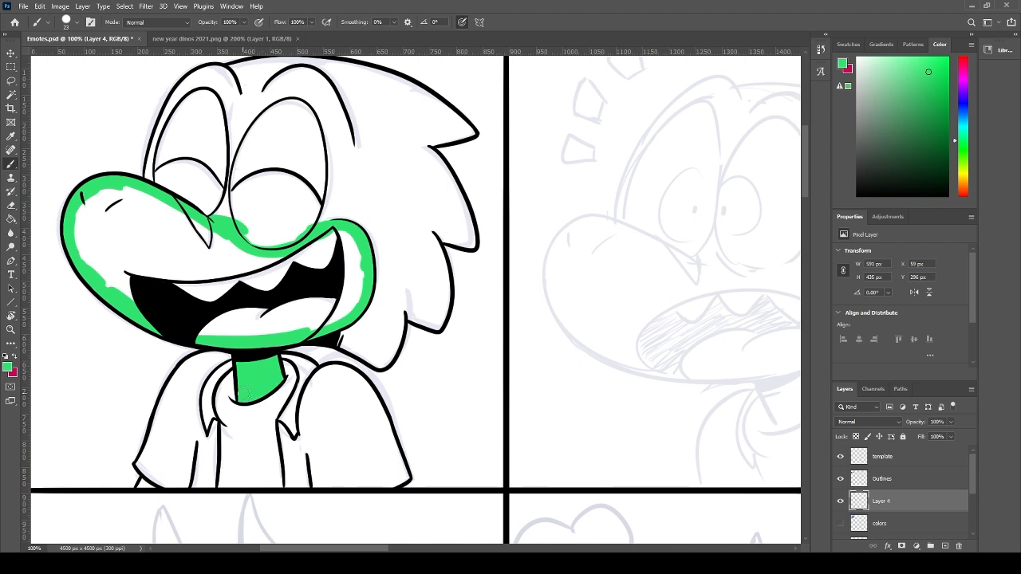
- Fill the bordered face area with green and paint over the thin seam left on the snout
key(g)
click(275, 297)
key(b)
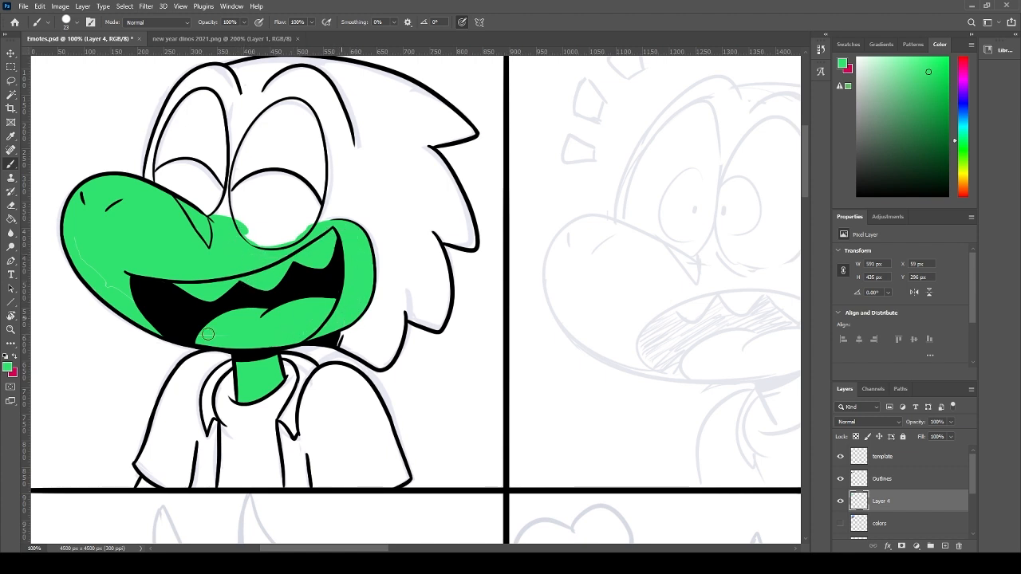
drag(79, 232, 126, 299)
- Hide the Layer 3 sketch guide and sample the bright blue from the dinosaur's head in new year dinos 2021.png
click(972, 534)
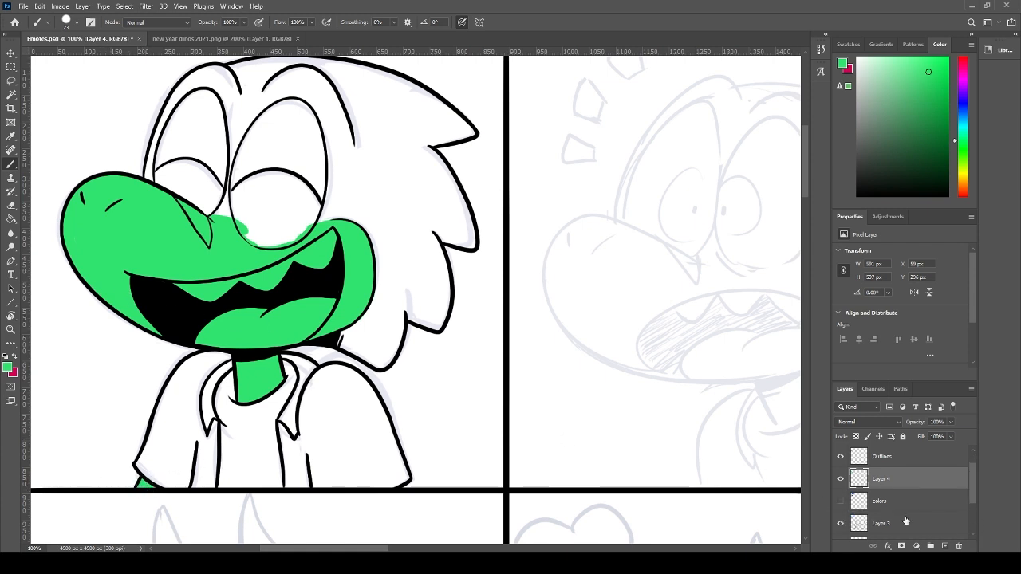
click(842, 525)
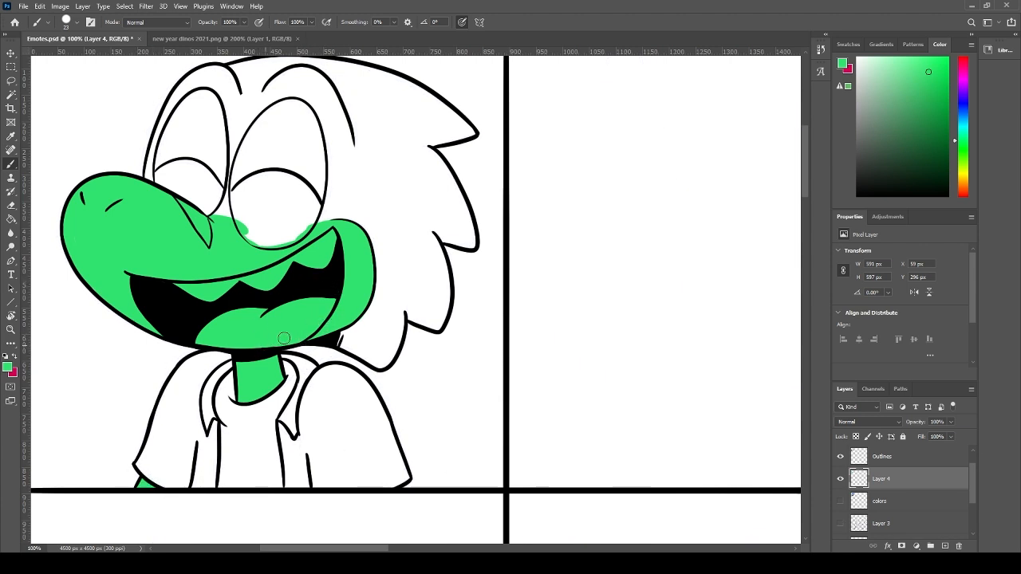
click(211, 38)
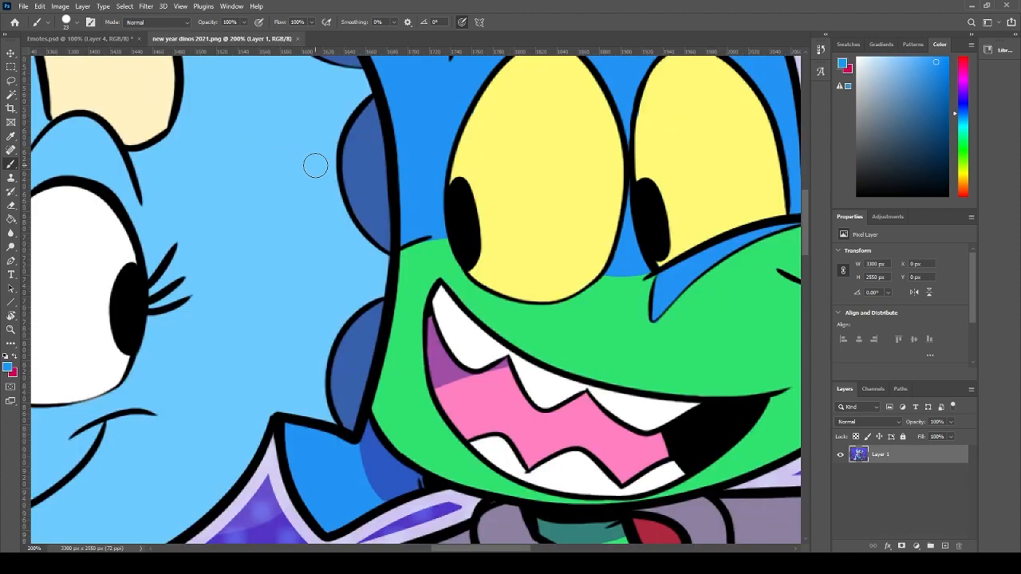
click(115, 38)
- In Emotes.psd, paint the pointed fold above the snout blue and clean its edge with green sampled from the face
mouse_move(319, 193)
mouse_down()
mouse_move(342, 248)
mouse_move(415, 318)
mouse_move(460, 340)
mouse_up()
scroll(344, 232, up, 1)
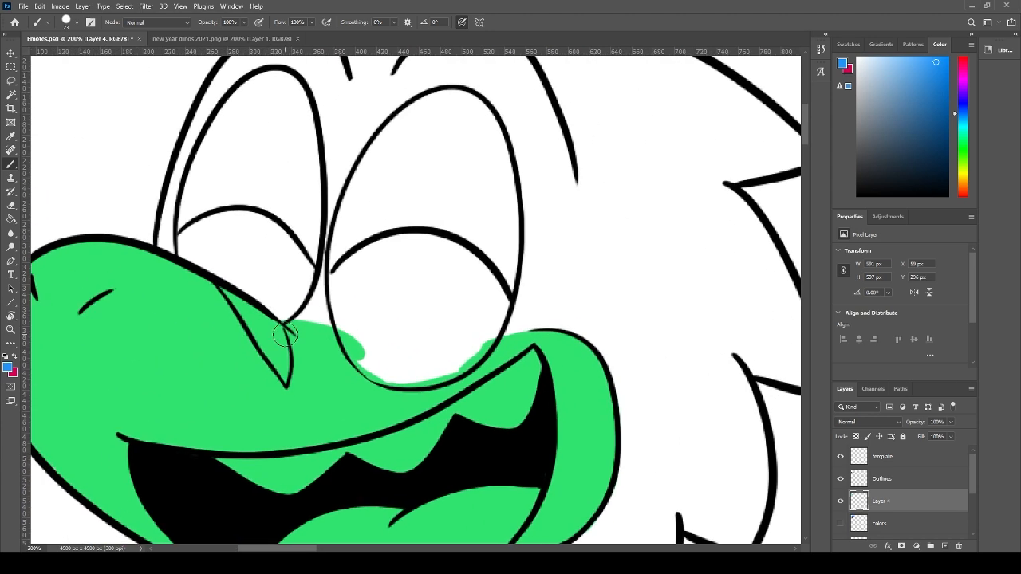
mouse_move(252, 295)
mouse_down()
mouse_move(281, 357)
mouse_move(271, 329)
mouse_move(257, 329)
mouse_up()
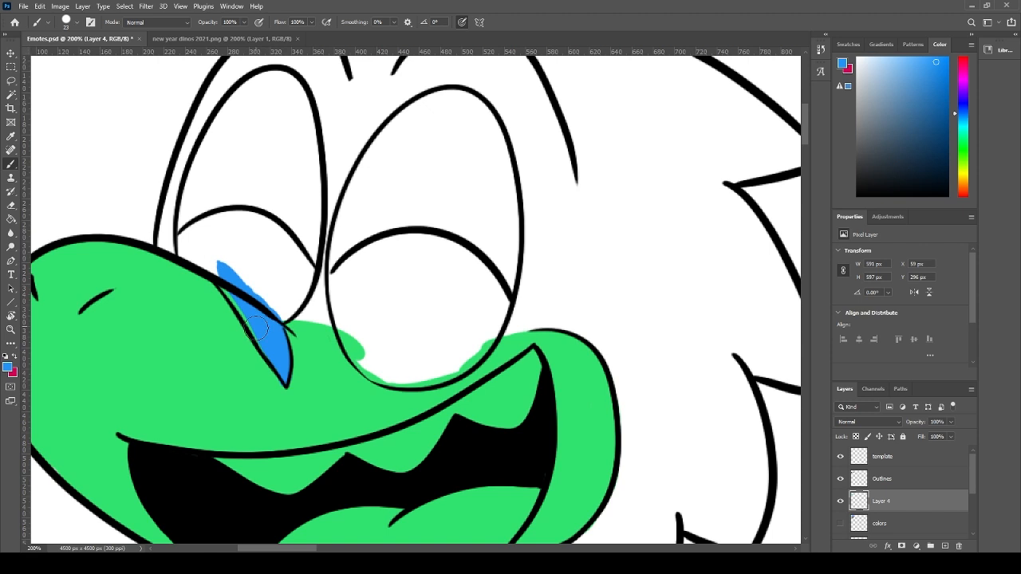
alt+click(271, 381)
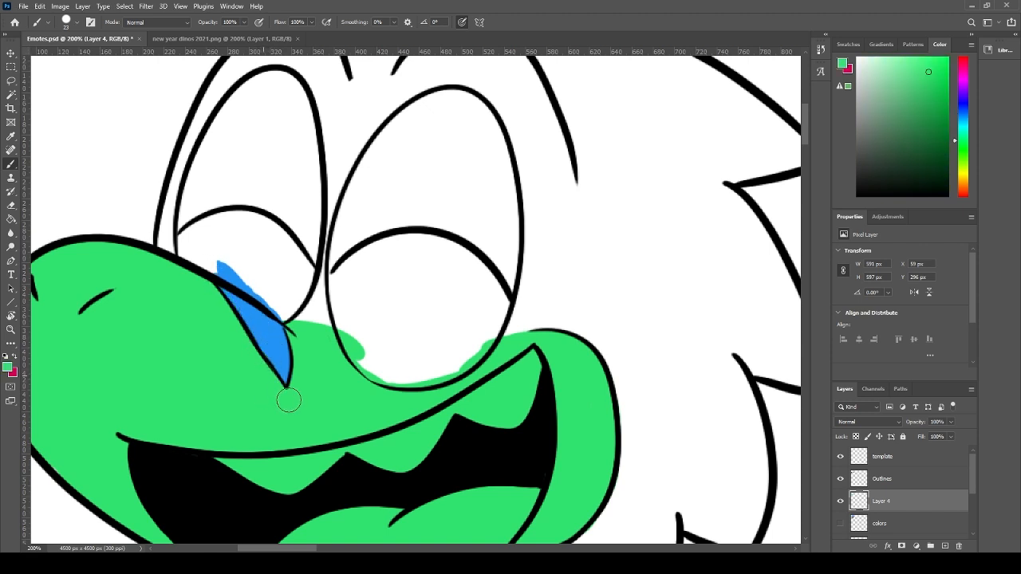
- Resample the blue and paint a border inside the brow outline and along the top of the head
alt+click(221, 269)
mouse_move(227, 275)
mouse_down()
mouse_move(165, 239)
mouse_move(182, 181)
mouse_up()
mouse_move(175, 233)
mouse_down()
mouse_move(228, 94)
mouse_move(169, 238)
mouse_up()
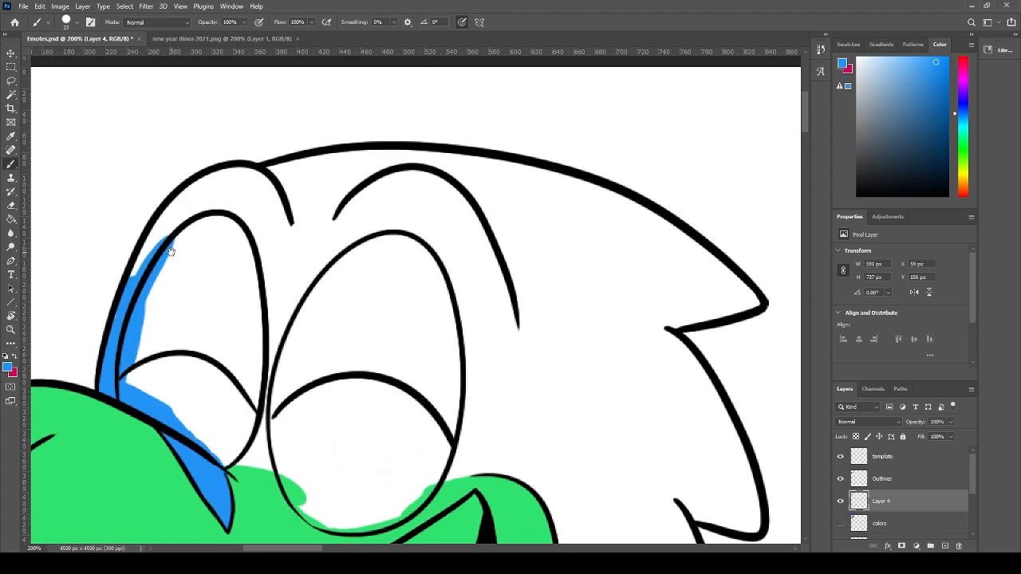
mouse_move(128, 315)
mouse_down()
mouse_move(172, 209)
mouse_move(214, 183)
mouse_move(281, 191)
mouse_move(249, 185)
mouse_move(374, 158)
mouse_move(346, 164)
mouse_move(497, 177)
mouse_up()
drag(415, 160, 580, 194)
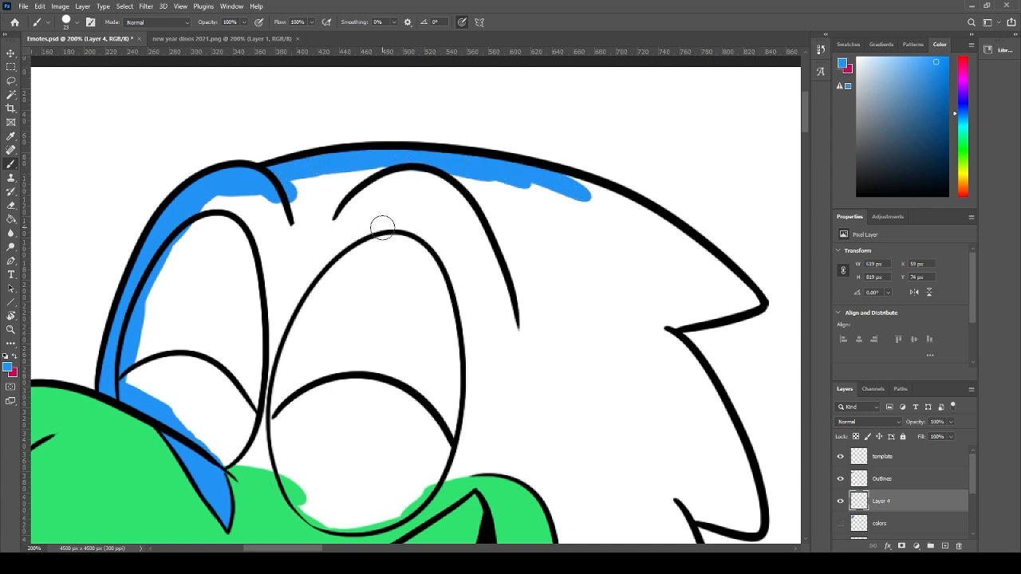
- Paint a blue border inside the spikes down the back of the head, redoing the stroke on the lowest spike
mouse_move(753, 301)
mouse_down()
mouse_move(676, 256)
mouse_move(752, 287)
mouse_move(653, 237)
mouse_up()
mouse_move(717, 272)
mouse_down()
mouse_move(536, 177)
mouse_move(646, 211)
mouse_up()
mouse_move(704, 312)
mouse_down()
mouse_move(500, 233)
mouse_move(477, 237)
mouse_up()
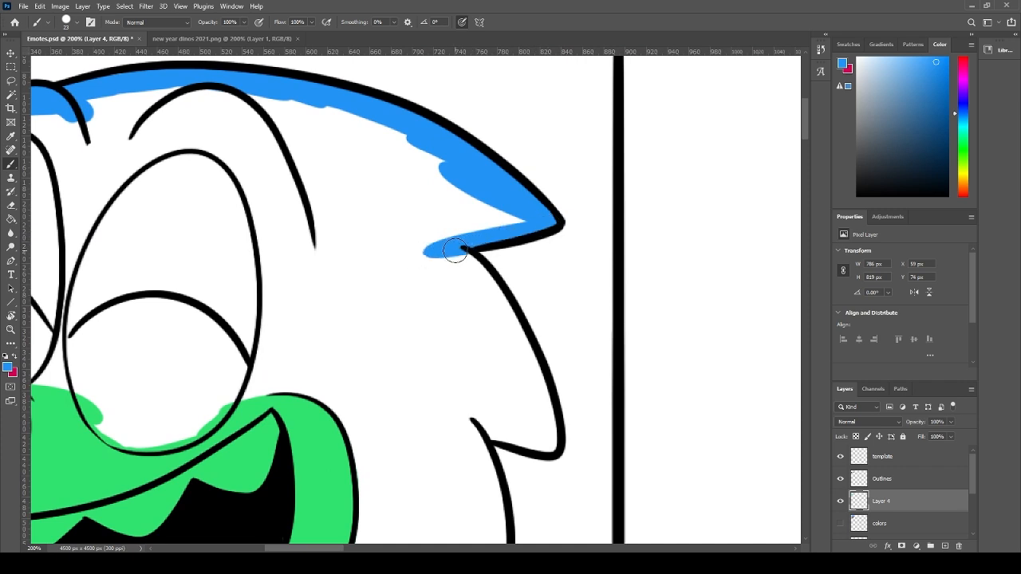
mouse_move(465, 255)
mouse_down()
mouse_move(532, 362)
mouse_move(550, 445)
mouse_move(530, 398)
mouse_move(440, 412)
mouse_up()
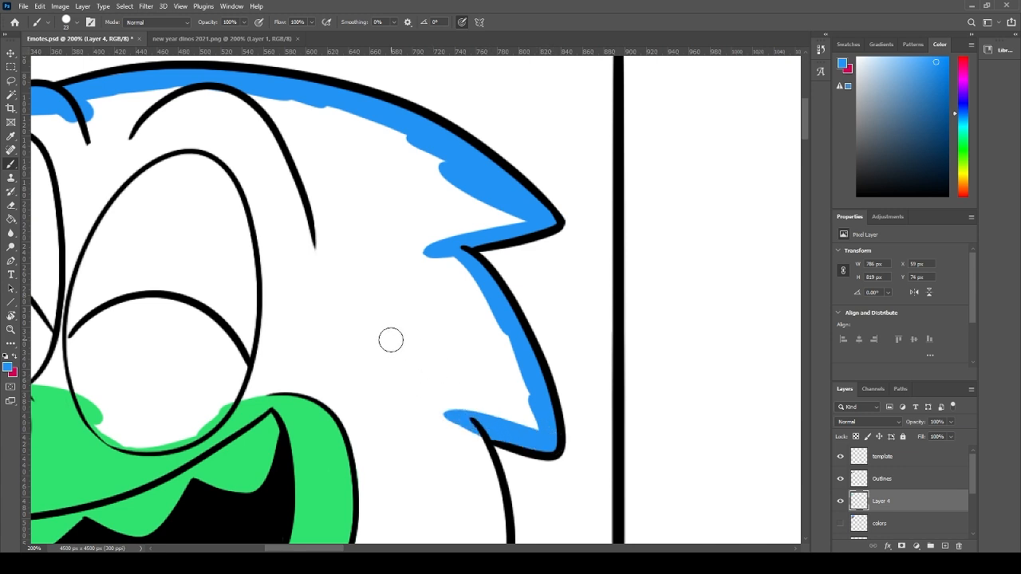
mouse_move(455, 380)
mouse_down()
mouse_move(426, 210)
mouse_move(448, 333)
mouse_move(443, 398)
mouse_move(437, 408)
mouse_move(353, 387)
mouse_move(325, 470)
mouse_up()
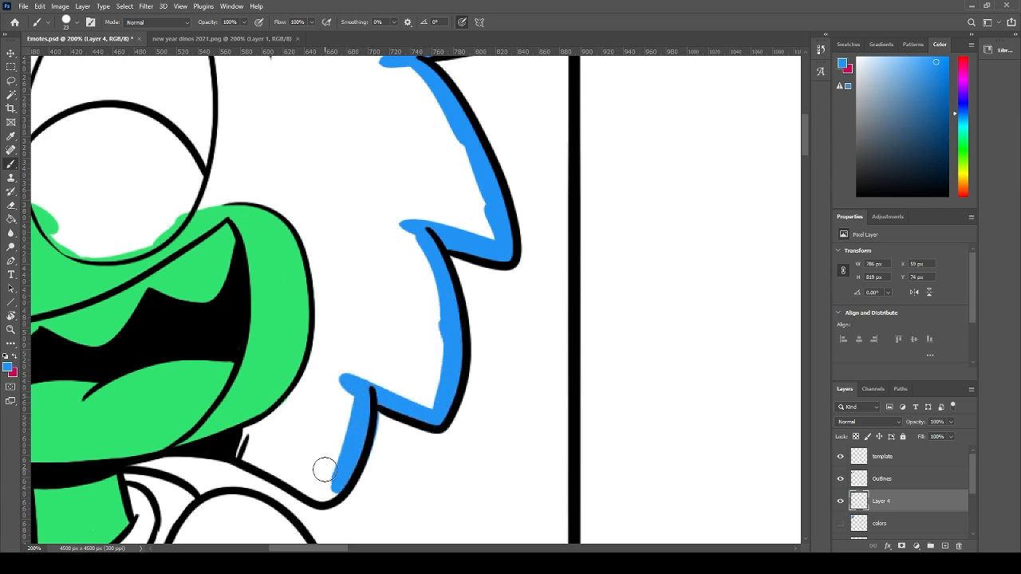
key(ctrl+z)
mouse_move(367, 399)
mouse_down()
mouse_move(331, 492)
mouse_move(245, 437)
mouse_move(305, 489)
mouse_move(253, 436)
mouse_move(282, 420)
mouse_move(320, 353)
mouse_move(330, 266)
mouse_up()
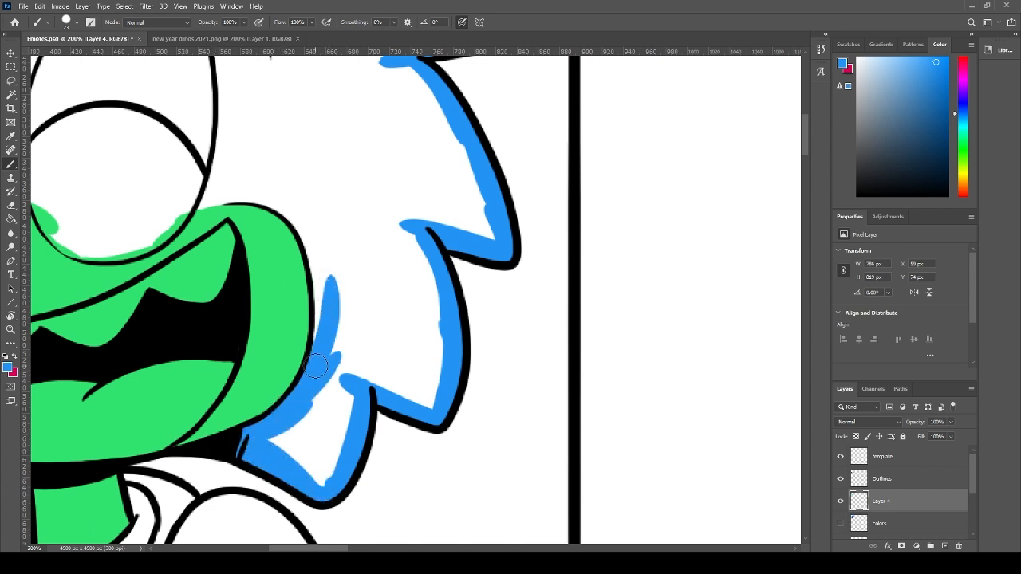
- Continue the blue border around the outside of the green cheek and beneath both eyes, tidying its edge with sampled colors
drag(315, 365, 300, 206)
mouse_move(313, 273)
mouse_down()
mouse_move(250, 175)
mouse_move(446, 262)
mouse_up()
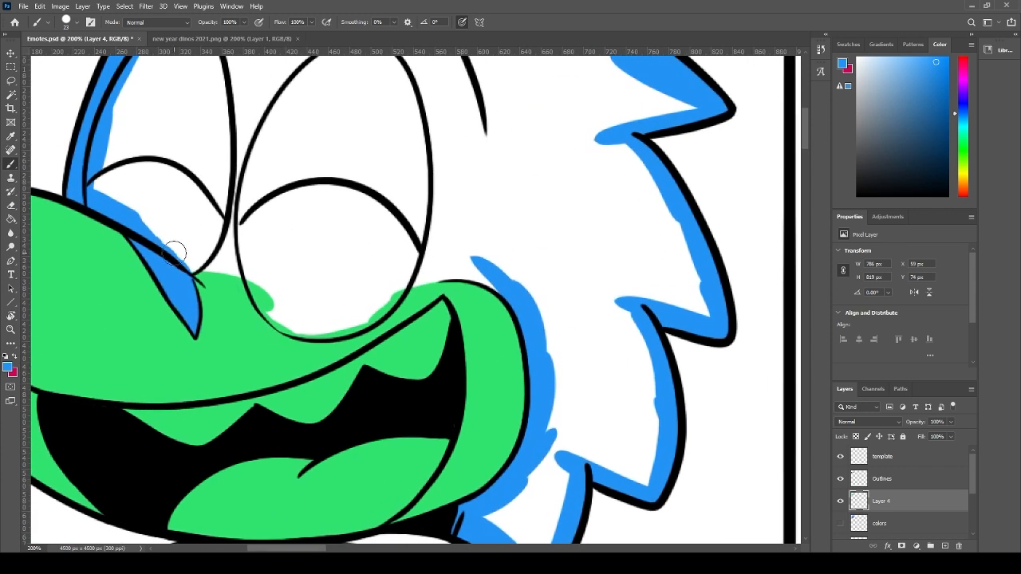
mouse_move(175, 253)
mouse_down()
mouse_move(288, 276)
mouse_move(171, 270)
mouse_move(306, 304)
mouse_move(255, 279)
mouse_move(299, 317)
mouse_move(281, 303)
mouse_move(282, 318)
mouse_move(307, 311)
mouse_move(281, 325)
mouse_move(394, 273)
mouse_move(343, 319)
mouse_move(393, 270)
mouse_move(406, 279)
mouse_move(493, 265)
mouse_move(412, 284)
mouse_move(454, 269)
mouse_move(497, 272)
mouse_move(399, 289)
mouse_move(488, 289)
mouse_up()
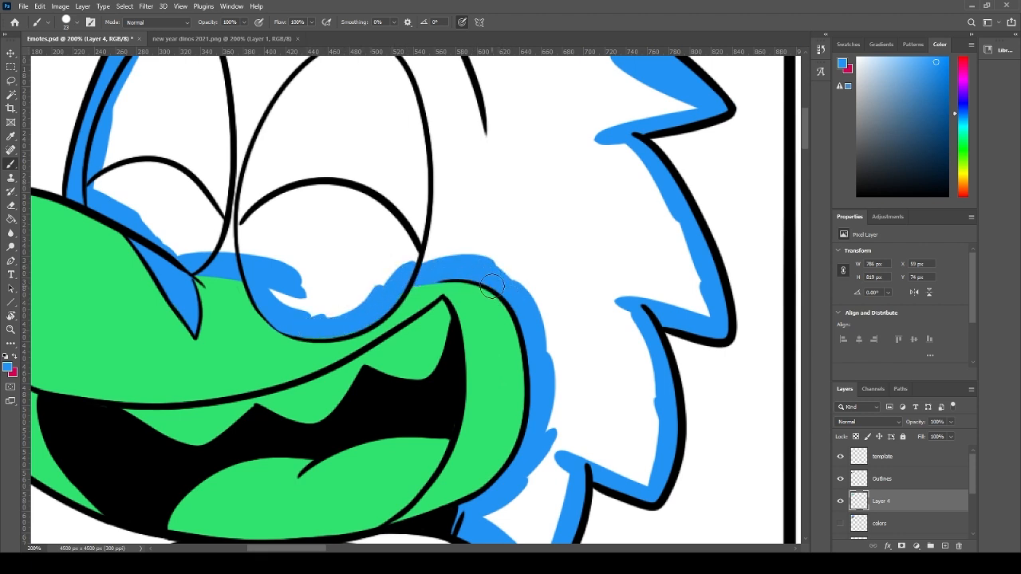
alt+click(425, 296)
alt+click(436, 269)
- Fill the enclosed head area with blue and paint over the thin seams around the eyes
key(g)
click(326, 225)
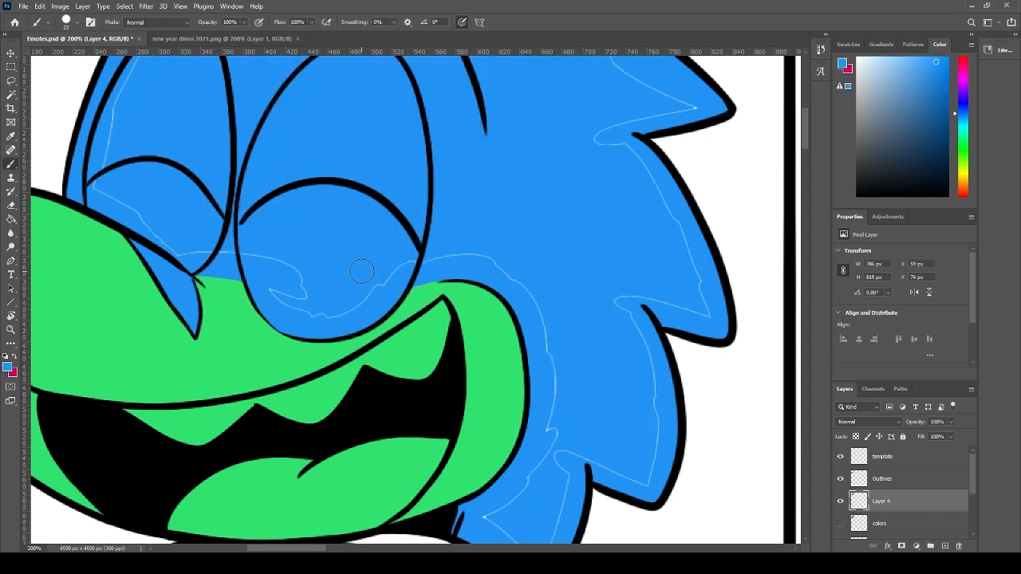
mouse_move(279, 284)
mouse_down()
mouse_move(273, 254)
mouse_move(290, 275)
mouse_move(278, 255)
mouse_move(238, 249)
mouse_up()
drag(261, 261, 177, 229)
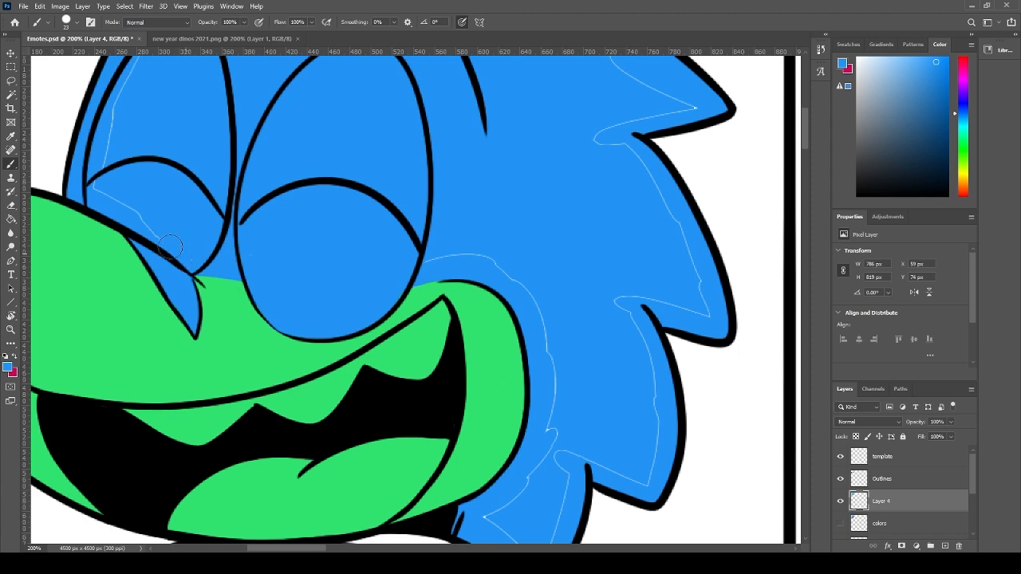
- Reshape the boundary between green and blue between the two eyes using the colors sampled beside it
scroll(228, 257, up, 3)
scroll(228, 258, left, 1)
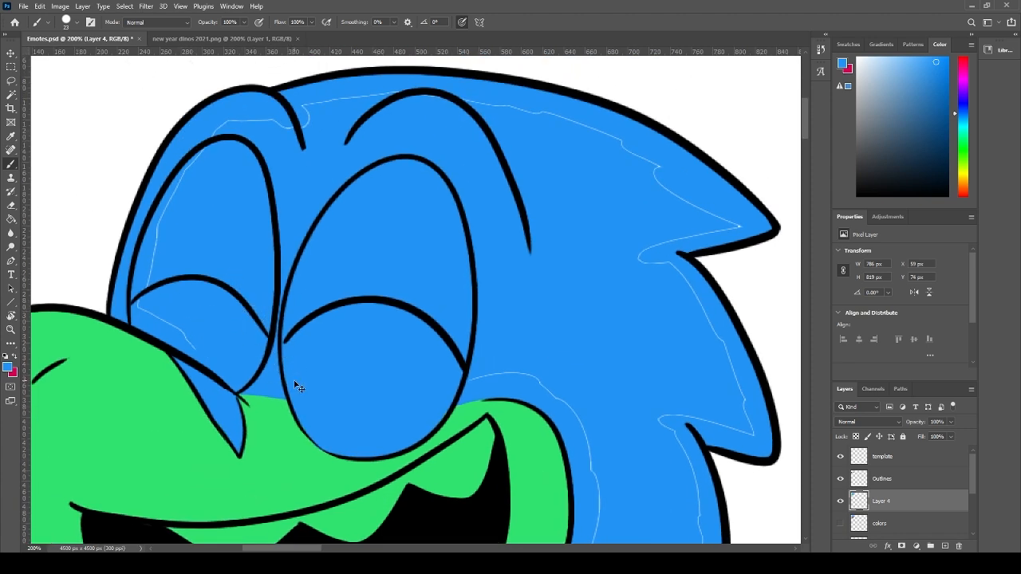
alt+click(279, 419)
alt+click(315, 393)
drag(240, 401, 275, 397)
click(890, 482)
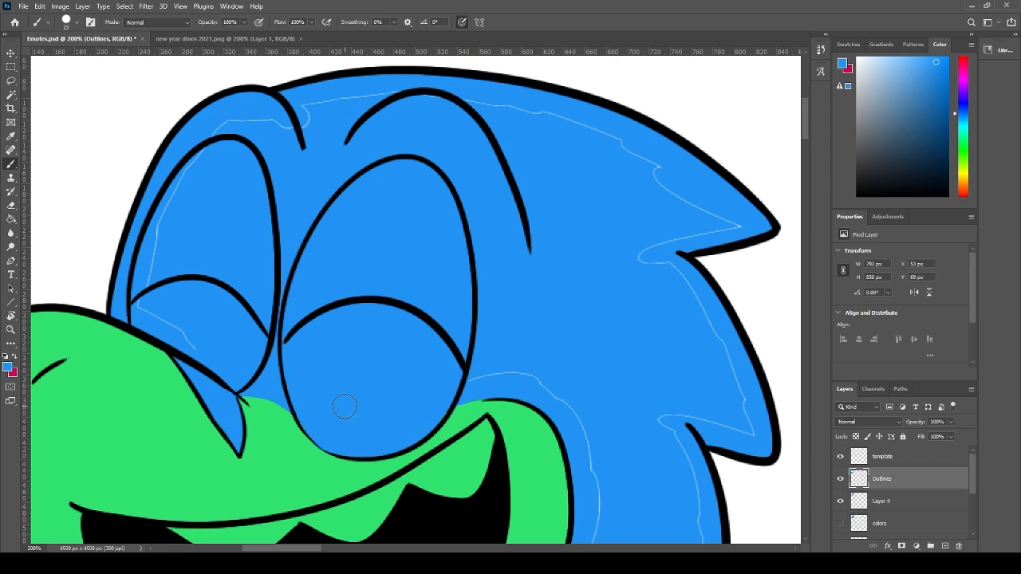
key(e)
click(864, 501)
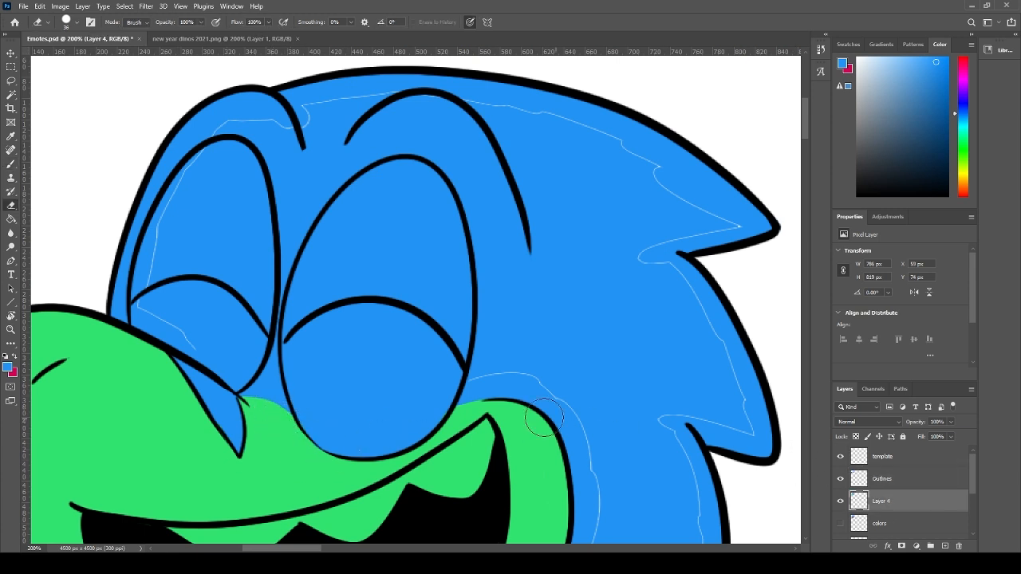
key(b)
- Paint blue over the remaining thin seams along the brow, top of the head, back spikes and cheek on Layer 4
mouse_move(214, 368)
mouse_down()
mouse_move(140, 315)
mouse_move(159, 242)
mouse_move(165, 312)
mouse_move(167, 214)
mouse_move(215, 149)
mouse_move(336, 106)
mouse_up()
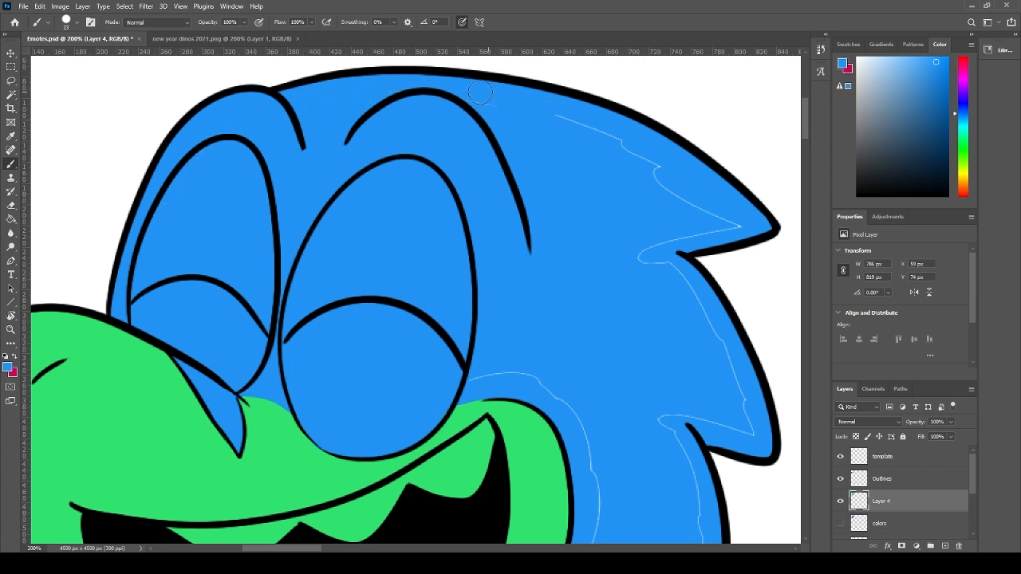
mouse_move(590, 129)
mouse_down()
mouse_move(735, 226)
mouse_move(639, 248)
mouse_move(680, 300)
mouse_move(750, 427)
mouse_up()
mouse_move(718, 390)
mouse_down()
mouse_move(627, 337)
mouse_move(567, 278)
mouse_up()
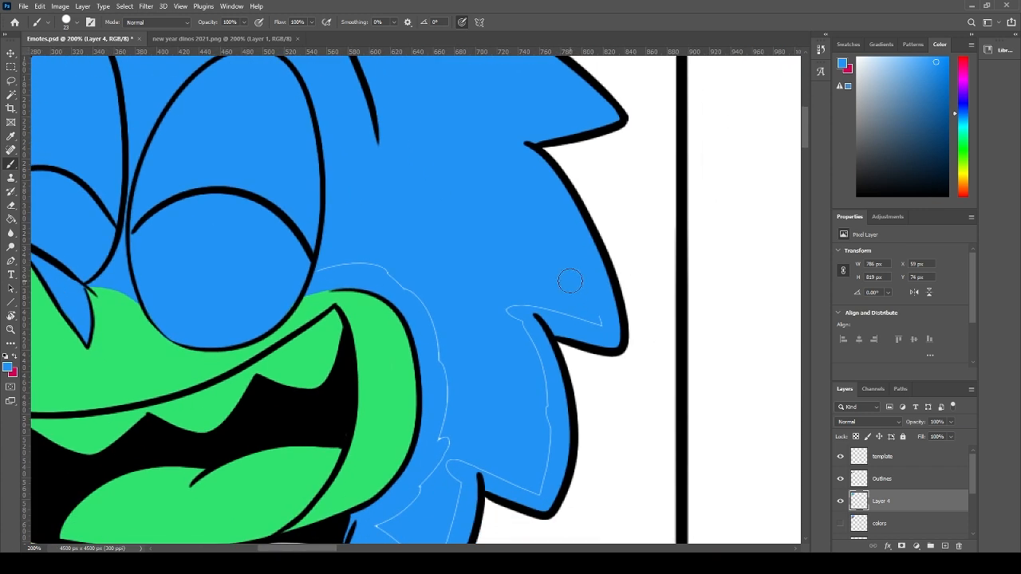
mouse_move(500, 310)
mouse_down()
mouse_move(543, 448)
mouse_move(537, 485)
mouse_move(518, 488)
mouse_up()
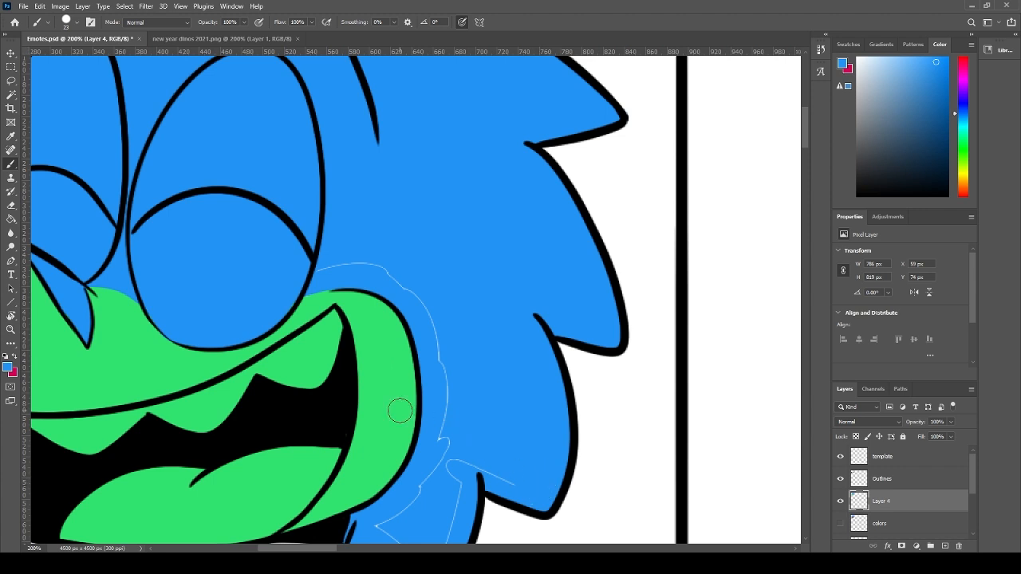
drag(521, 401, 528, 283)
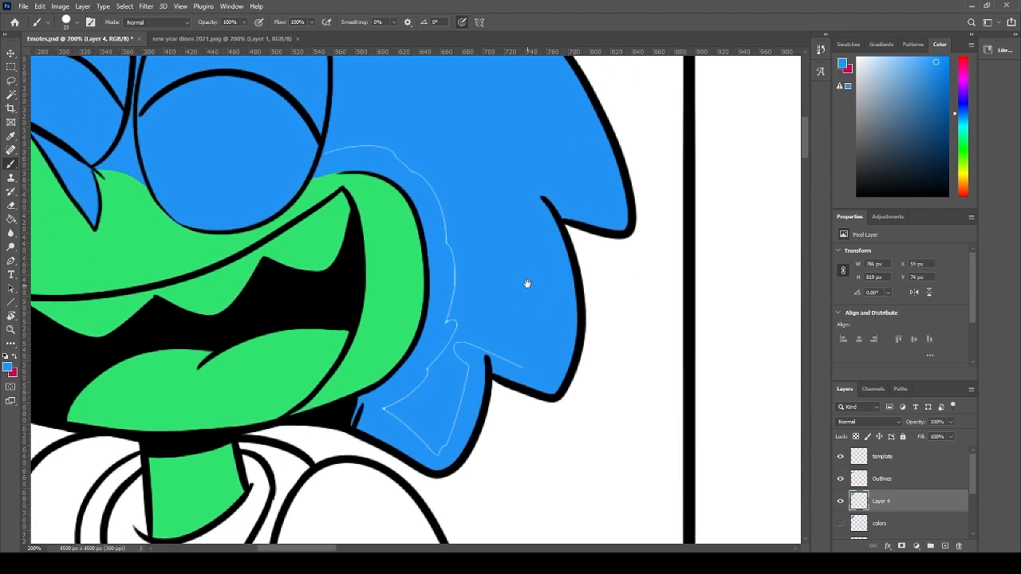
mouse_move(424, 439)
mouse_down()
mouse_move(463, 347)
mouse_move(515, 373)
mouse_move(424, 396)
mouse_move(453, 326)
mouse_move(448, 276)
mouse_move(421, 186)
mouse_move(372, 146)
mouse_move(464, 115)
mouse_move(480, 74)
mouse_up()
- Set the brush color to white and paint all the upper teeth in the first emote's open mouth
scroll(478, 75, down, 5)
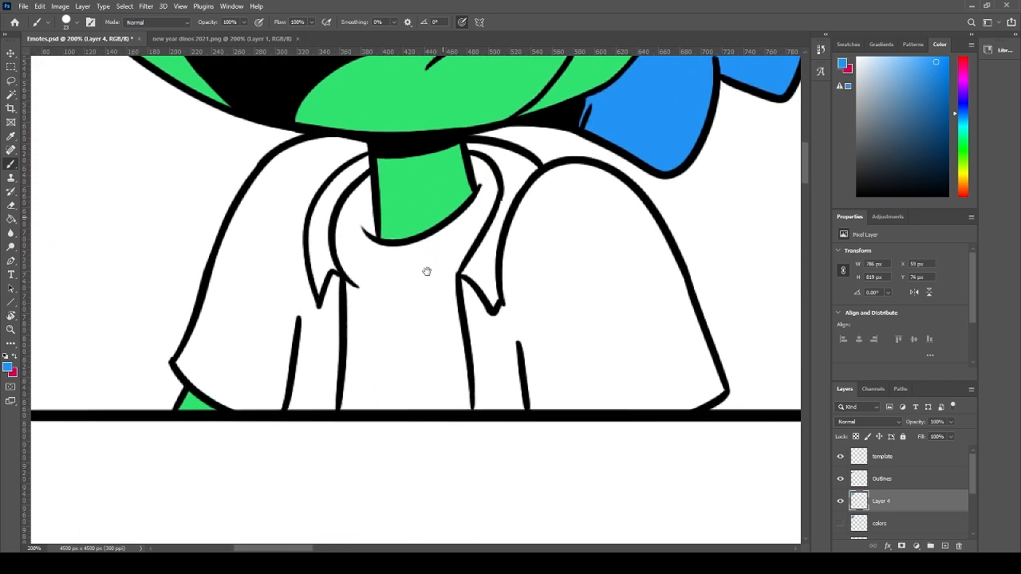
drag(426, 271, 413, 487)
mouse_move(441, 246)
mouse_down()
mouse_move(426, 369)
mouse_move(391, 427)
mouse_move(350, 408)
mouse_move(475, 379)
mouse_move(463, 375)
mouse_move(518, 333)
mouse_move(502, 346)
mouse_move(526, 363)
mouse_move(478, 381)
mouse_up()
click(857, 58)
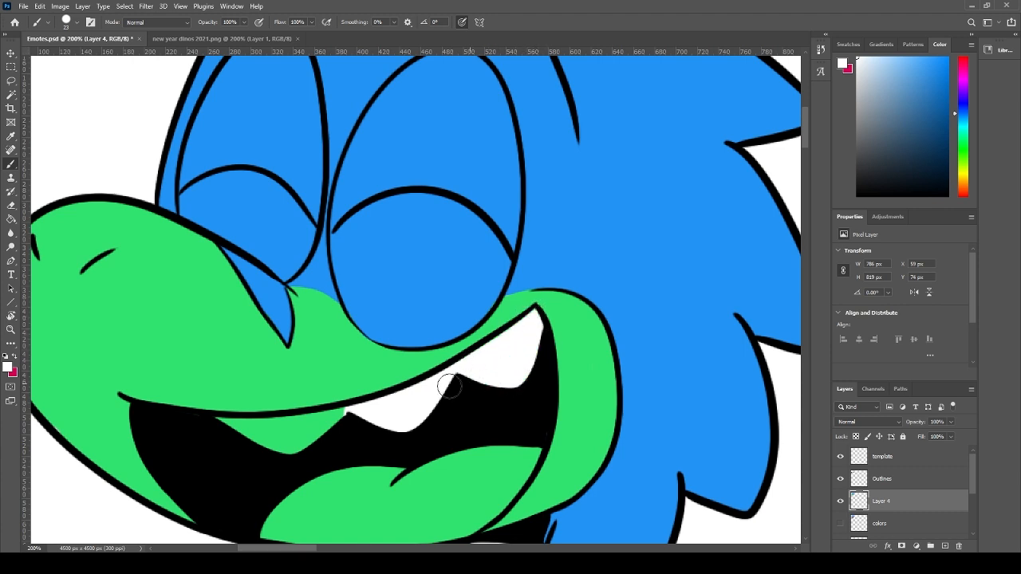
mouse_move(216, 423)
mouse_down()
mouse_move(285, 420)
mouse_move(302, 404)
mouse_move(254, 419)
mouse_move(371, 417)
mouse_move(236, 425)
mouse_move(317, 422)
mouse_move(329, 412)
mouse_move(299, 424)
mouse_move(299, 438)
mouse_move(250, 426)
mouse_up()
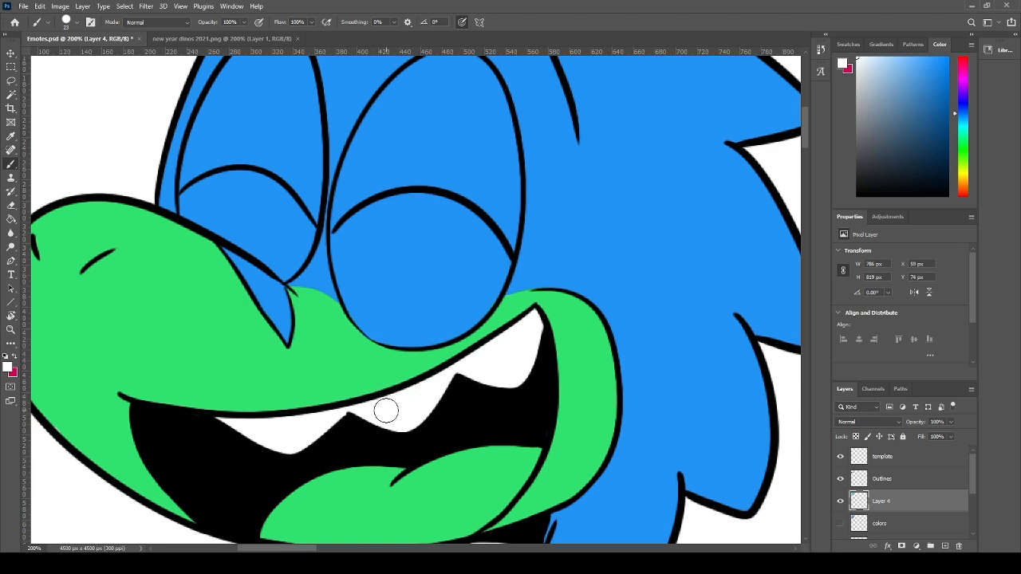
- Sample the pink from the dinosaur's mouth in new year dinos 2021.png and paint the tongue with it in Emotes.psd
drag(428, 433, 377, 279)
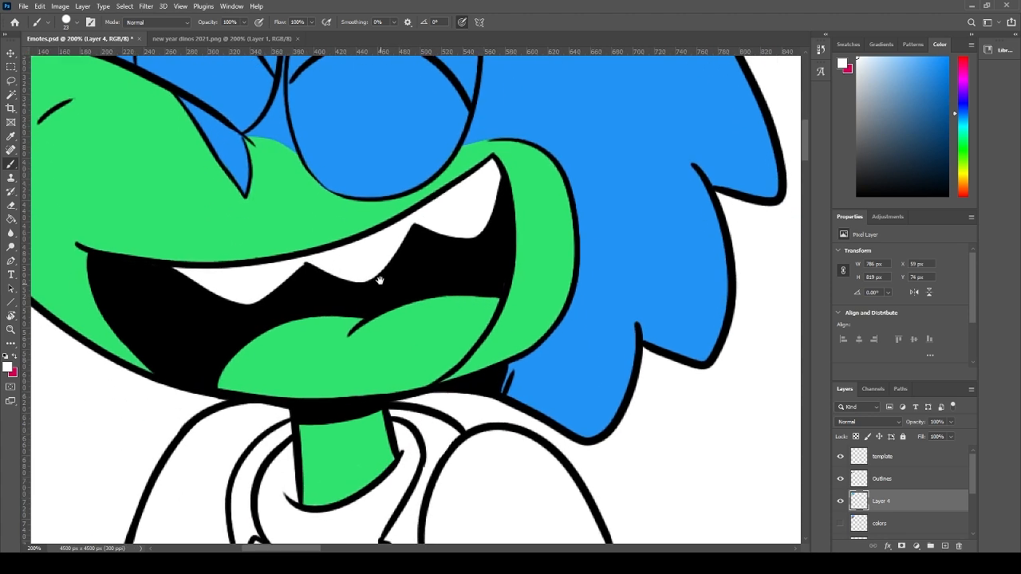
click(168, 39)
alt+click(469, 367)
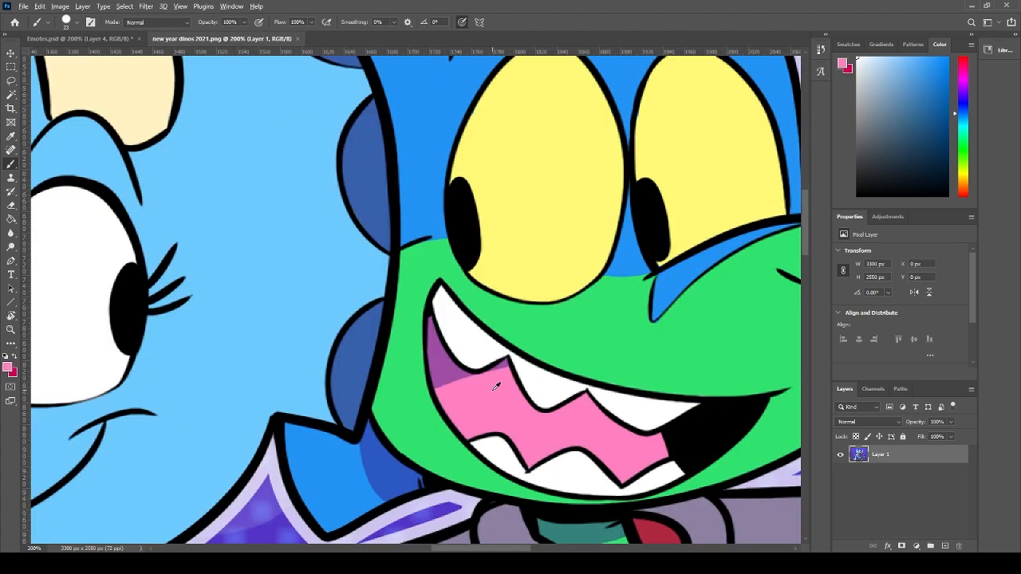
click(80, 39)
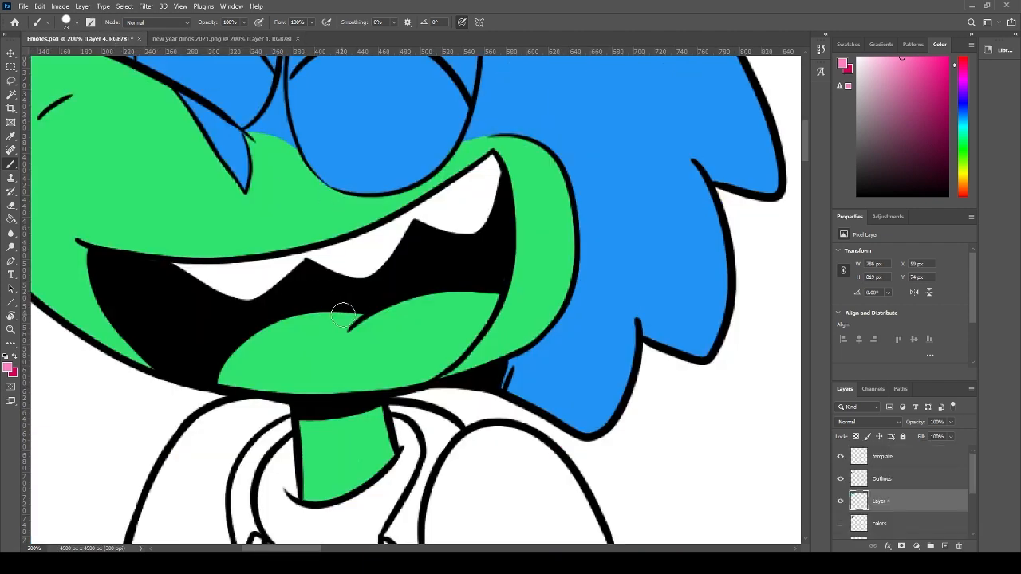
mouse_move(344, 311)
mouse_down()
mouse_move(477, 299)
mouse_move(489, 286)
mouse_move(475, 335)
mouse_move(434, 361)
mouse_move(477, 321)
mouse_move(423, 365)
mouse_move(237, 372)
mouse_move(355, 367)
mouse_move(253, 378)
mouse_move(232, 369)
mouse_move(244, 351)
mouse_move(367, 307)
mouse_move(462, 303)
mouse_move(372, 360)
mouse_move(447, 351)
mouse_move(234, 364)
mouse_move(349, 337)
mouse_up()
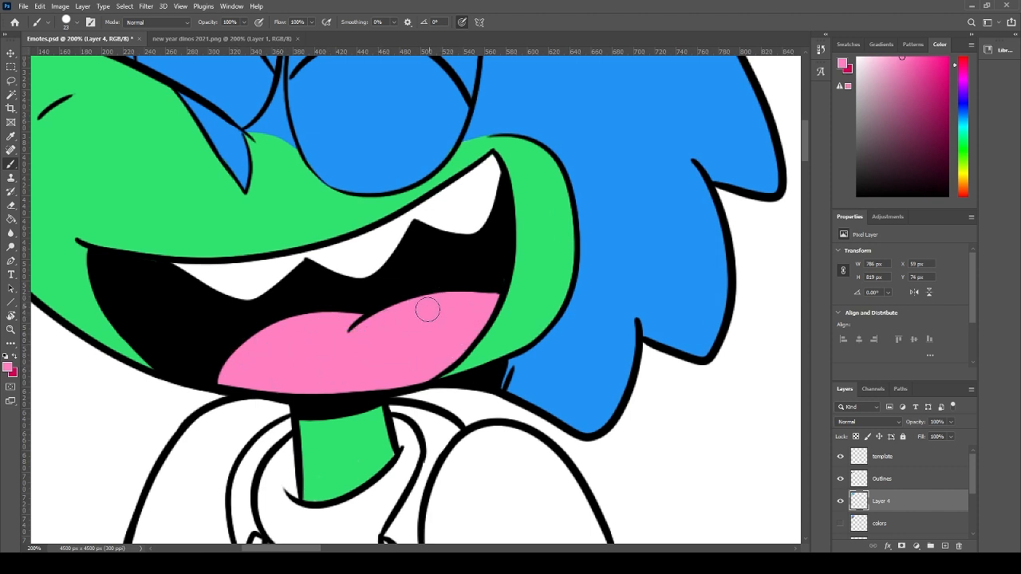
- Sample the dark red of the shirt in new year dinos 2021.png and paint the first emote's undershirt with it in Emotes.psd
drag(407, 435, 288, 118)
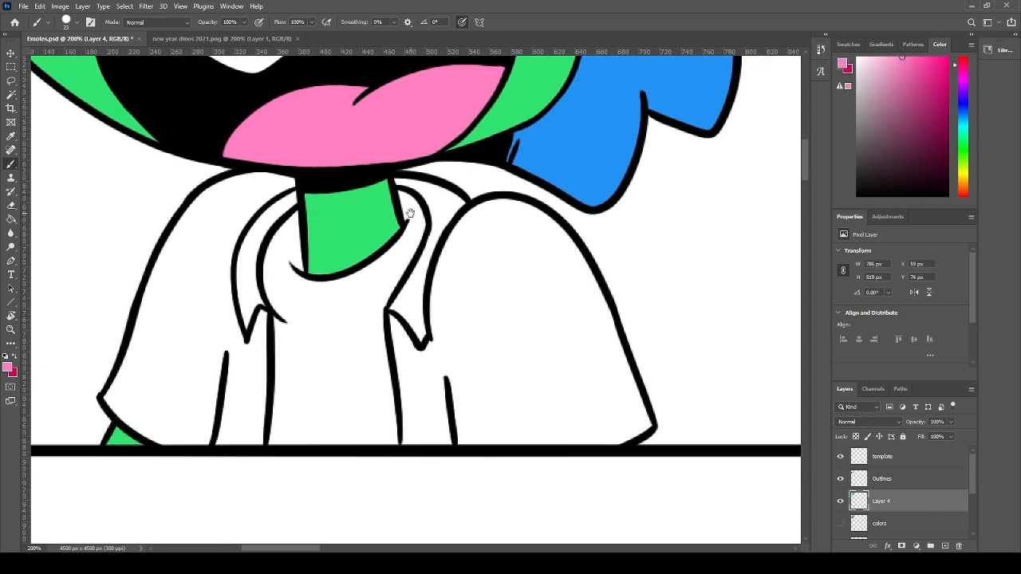
click(238, 38)
drag(579, 449, 355, 185)
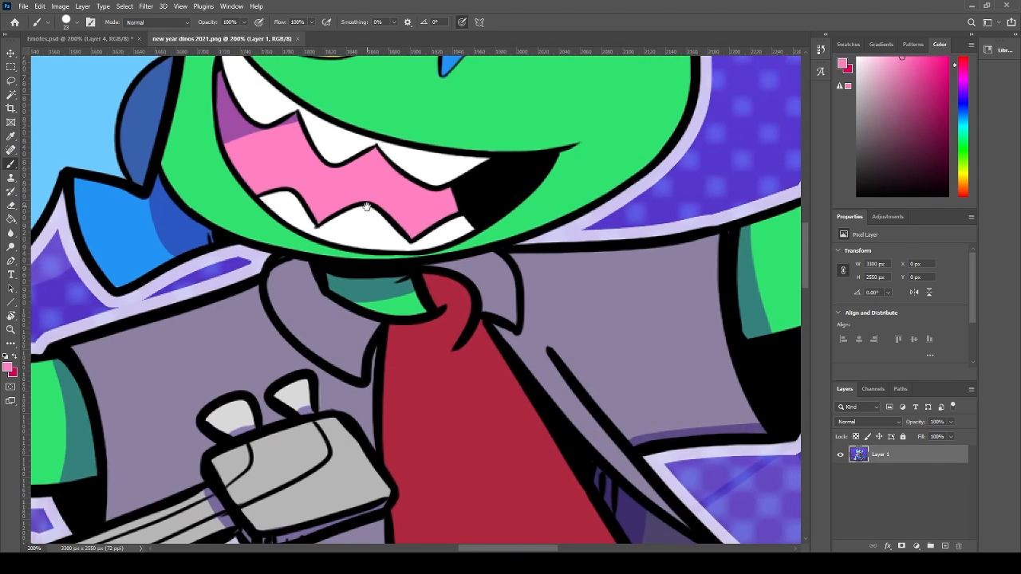
alt+click(433, 383)
click(96, 38)
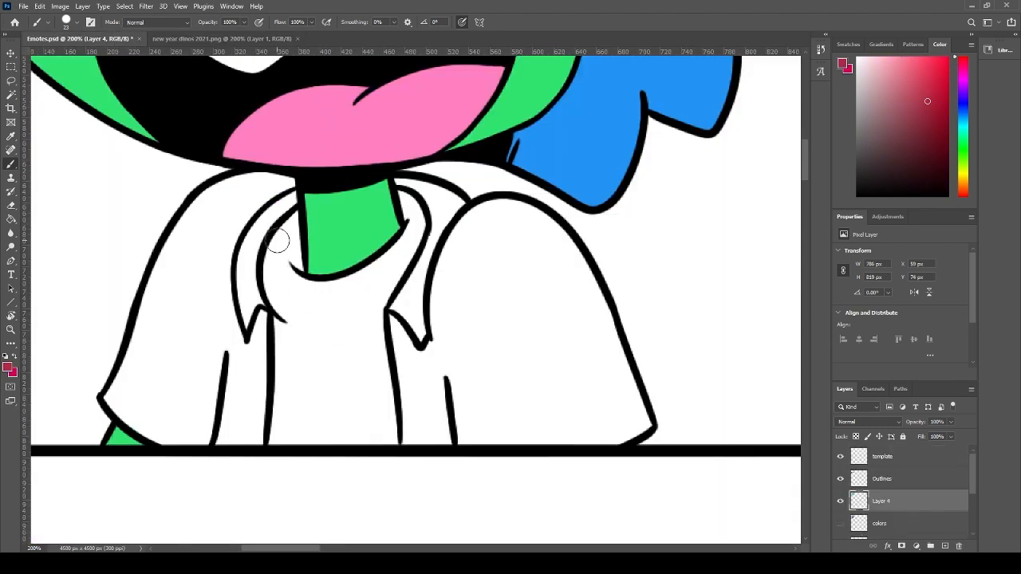
mouse_move(291, 211)
mouse_down()
mouse_move(297, 285)
mouse_move(285, 281)
mouse_move(283, 301)
mouse_move(271, 279)
mouse_move(288, 229)
mouse_move(278, 444)
mouse_move(390, 445)
mouse_move(363, 339)
mouse_move(395, 441)
mouse_move(367, 325)
mouse_move(379, 369)
mouse_move(370, 294)
mouse_move(375, 285)
mouse_move(380, 322)
mouse_move(379, 278)
mouse_move(413, 236)
mouse_move(401, 197)
mouse_move(376, 272)
mouse_move(393, 257)
mouse_move(378, 279)
mouse_up()
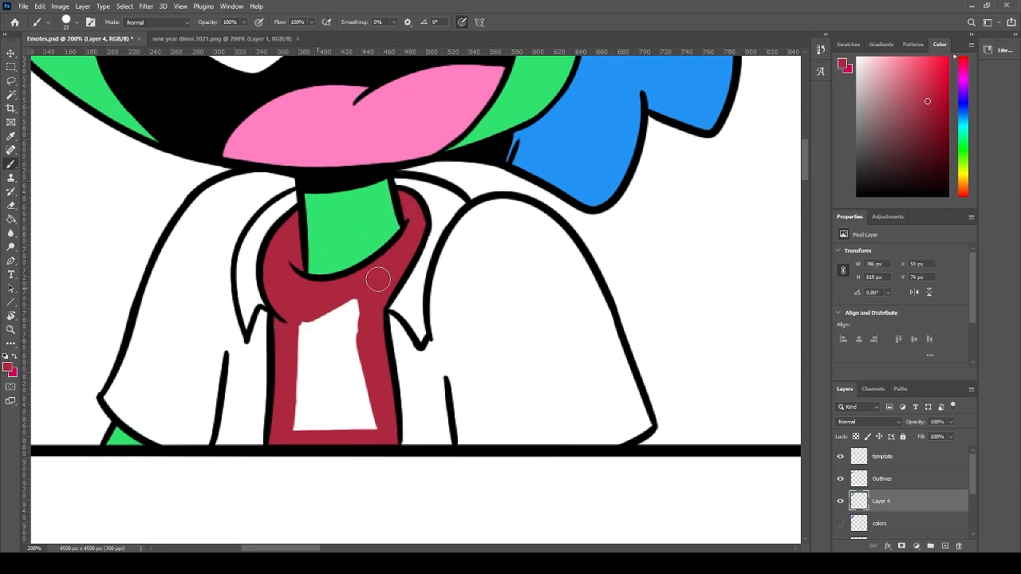
key(g)
click(325, 362)
key(b)
mouse_move(311, 323)
mouse_down()
mouse_move(372, 443)
mouse_move(313, 430)
mouse_move(309, 334)
mouse_move(296, 311)
mouse_up()
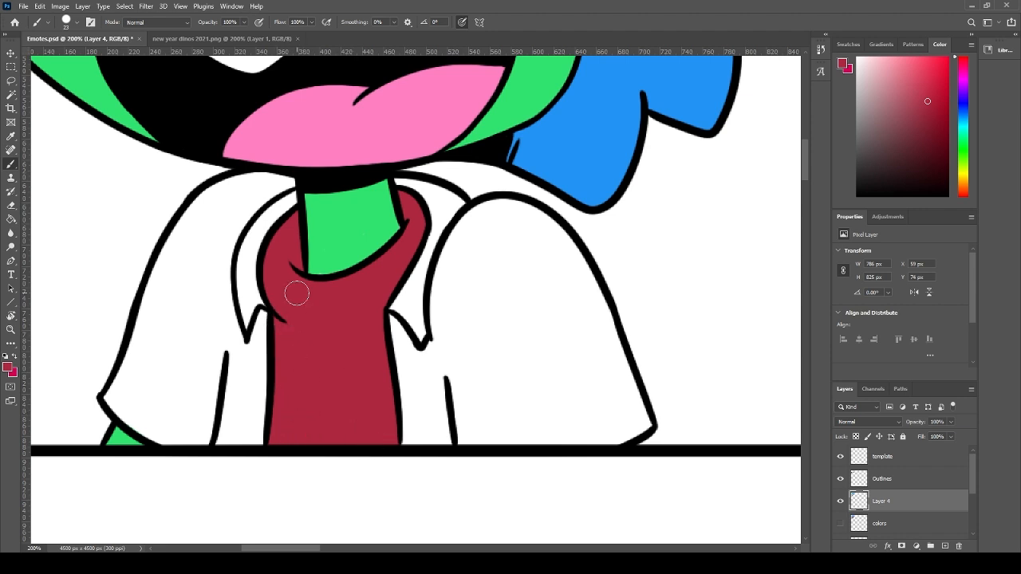
- Sample the greyish purple of the reference jacket and fill the left half of the first emote's jacket with it, covering the seams
click(222, 38)
key(x)
click(80, 39)
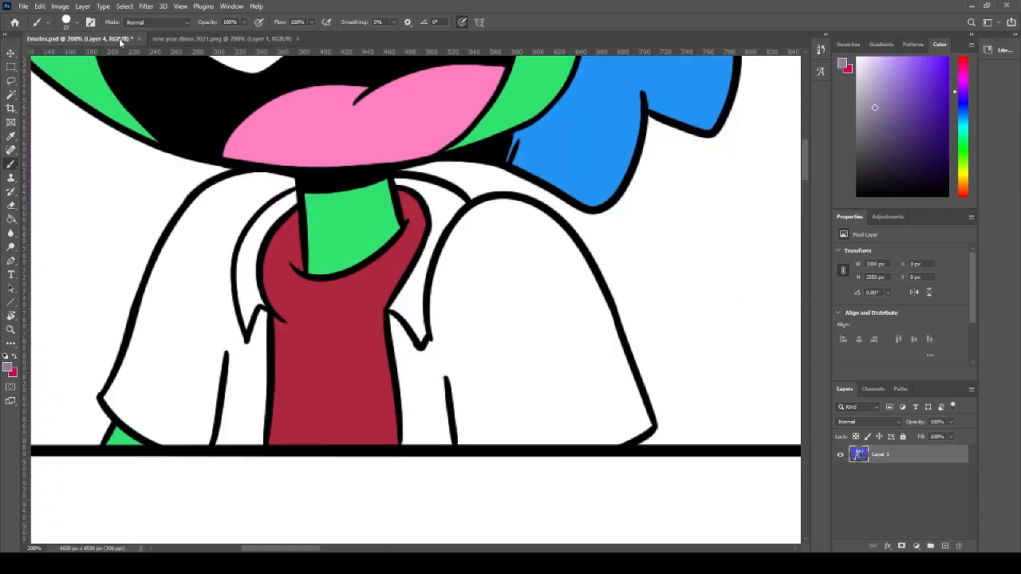
drag(264, 319, 239, 268)
drag(238, 228, 260, 300)
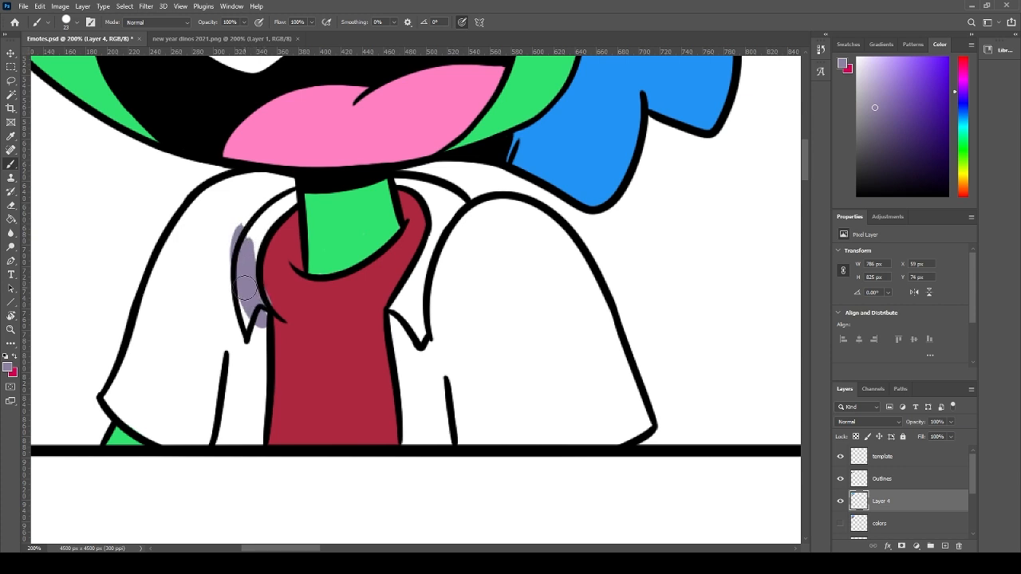
key(ctrl+z)
mouse_move(237, 228)
mouse_down()
mouse_move(265, 313)
mouse_move(240, 263)
mouse_move(287, 195)
mouse_move(239, 188)
mouse_move(200, 213)
mouse_move(228, 210)
mouse_move(263, 184)
mouse_move(228, 264)
mouse_move(259, 312)
mouse_move(255, 439)
mouse_move(260, 431)
mouse_move(164, 435)
mouse_move(112, 407)
mouse_move(150, 426)
mouse_move(116, 396)
mouse_move(151, 287)
mouse_up()
key(ctrl+z)
mouse_move(107, 363)
mouse_down()
mouse_move(155, 300)
mouse_move(142, 318)
mouse_move(189, 215)
mouse_move(182, 243)
mouse_up()
key(g)
click(187, 320)
key(b)
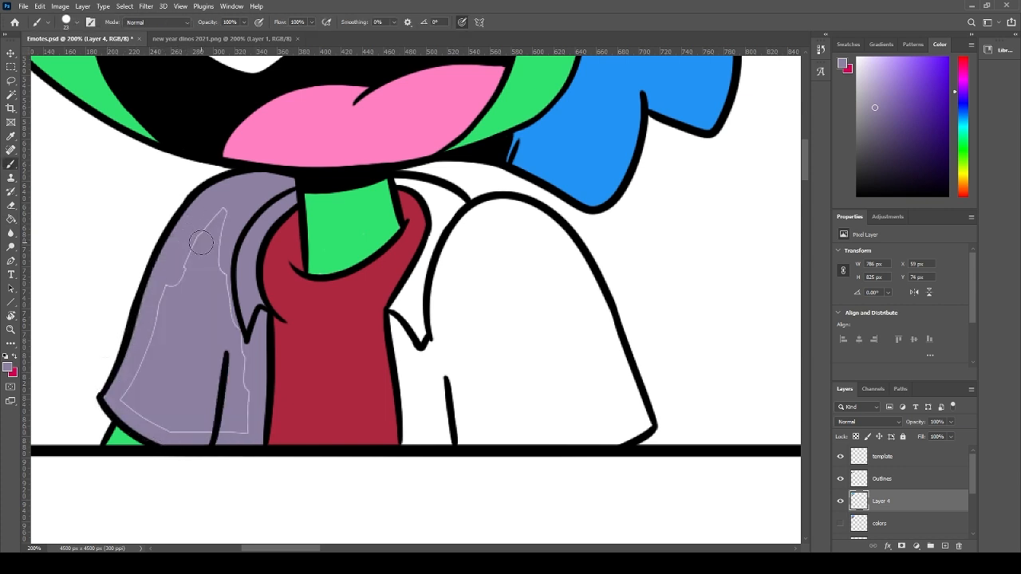
mouse_move(245, 425)
mouse_down()
mouse_move(129, 408)
mouse_move(183, 278)
mouse_up()
- Paint the right side of the jacket's collar in greyish purple up to the shoulder outline
mouse_move(382, 327)
mouse_down()
mouse_move(435, 250)
mouse_move(414, 291)
mouse_move(438, 215)
mouse_move(446, 259)
mouse_move(416, 192)
mouse_move(402, 183)
mouse_move(429, 194)
mouse_move(464, 233)
mouse_up()
key(ctrl+z)
key(ctrl+z)
key(ctrl+z)
drag(391, 174, 441, 229)
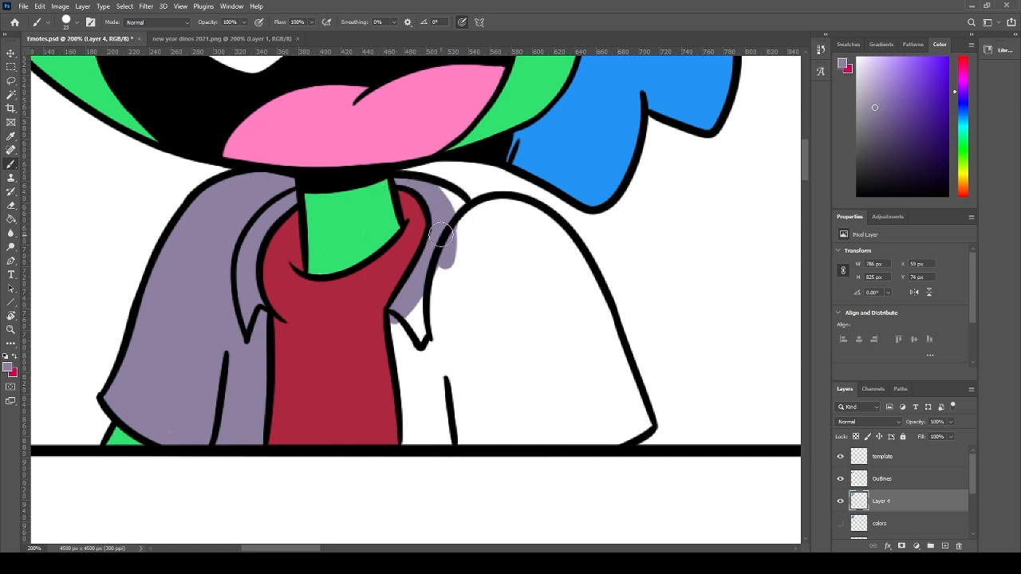
drag(441, 192, 469, 240)
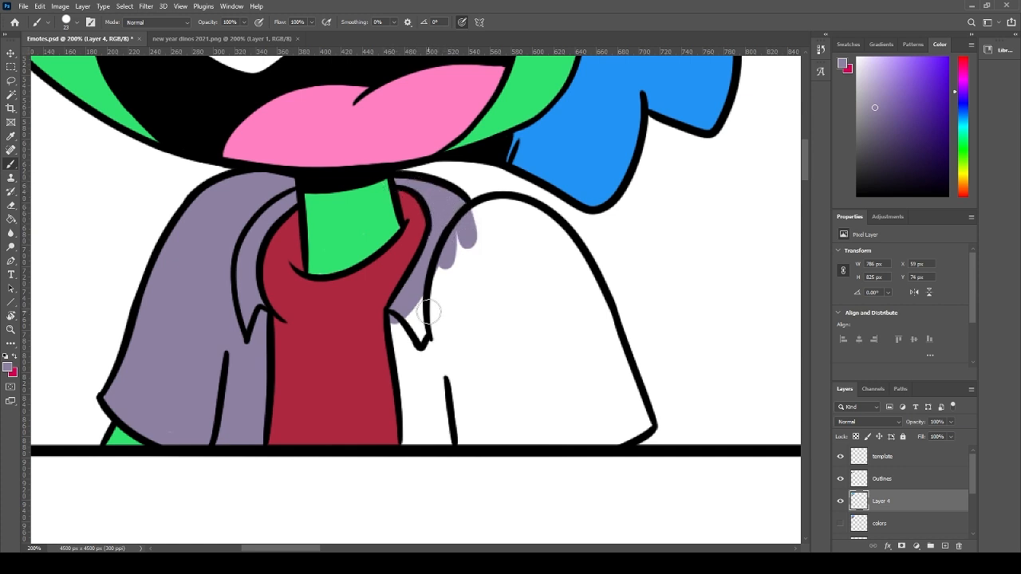
- Paint a greyish purple border along the inside edges of the jacket's right sleeve, hem and front opening
mouse_move(452, 242)
mouse_down()
mouse_move(510, 206)
mouse_move(540, 214)
mouse_move(582, 275)
mouse_up()
drag(551, 228, 596, 335)
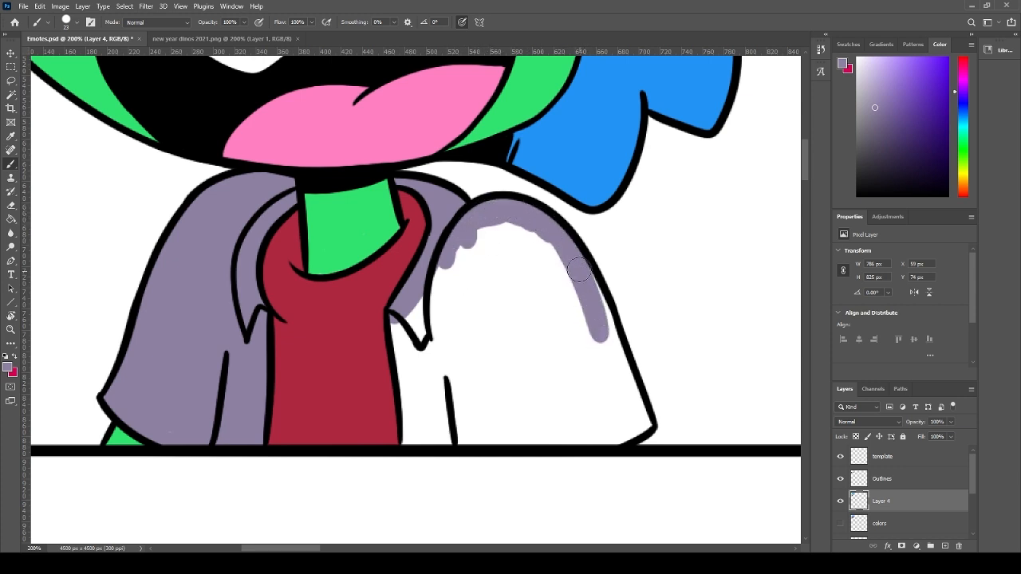
drag(568, 259, 631, 376)
key(ctrl+z)
drag(566, 246, 640, 415)
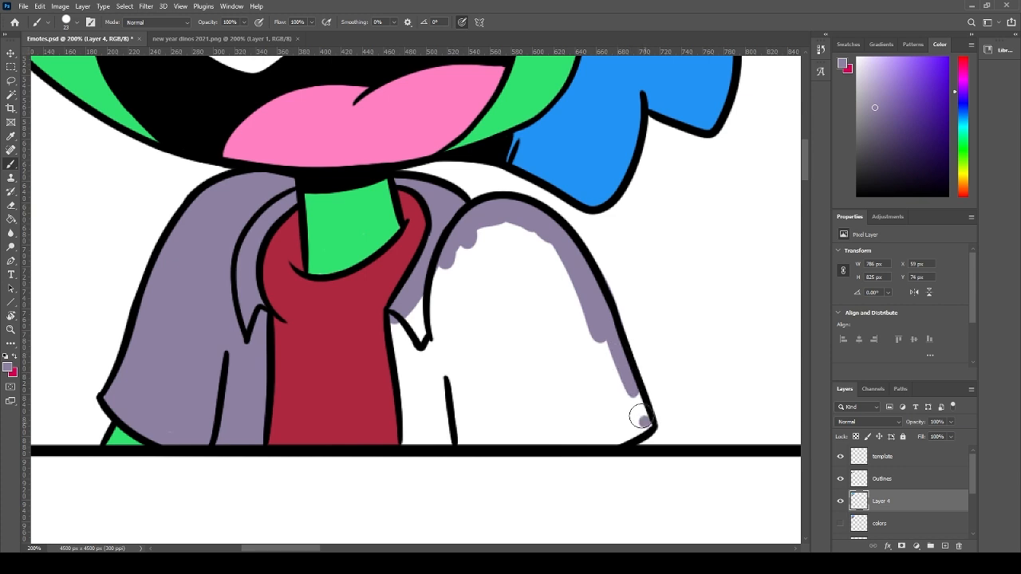
mouse_move(606, 360)
mouse_down()
mouse_move(630, 429)
mouse_move(599, 438)
mouse_move(603, 431)
mouse_move(430, 423)
mouse_move(433, 401)
mouse_up()
drag(408, 445, 390, 315)
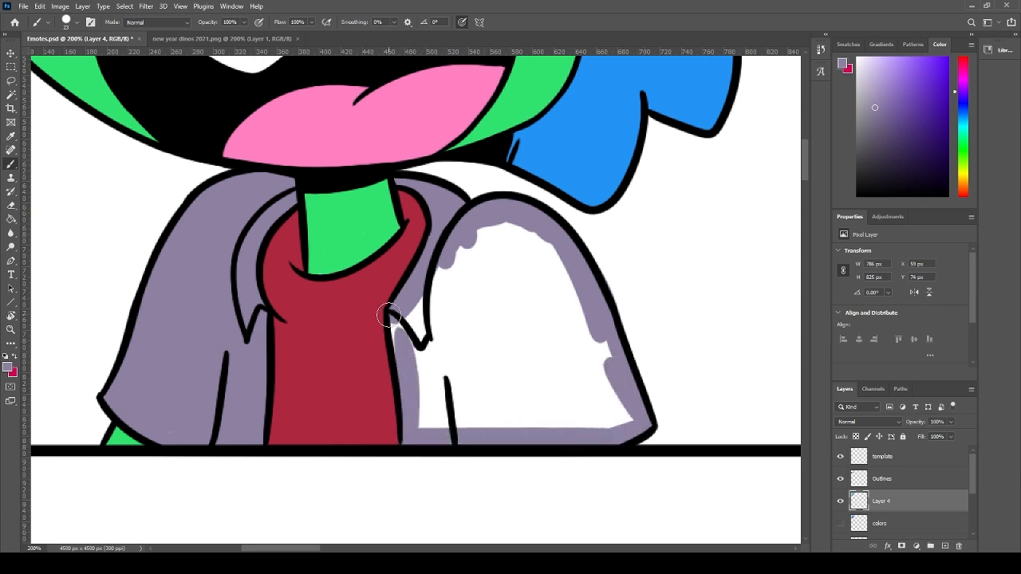
- Fill the interior of the jacket's right half with greyish purple and paint over the remaining seams
key(g)
click(450, 359)
key(b)
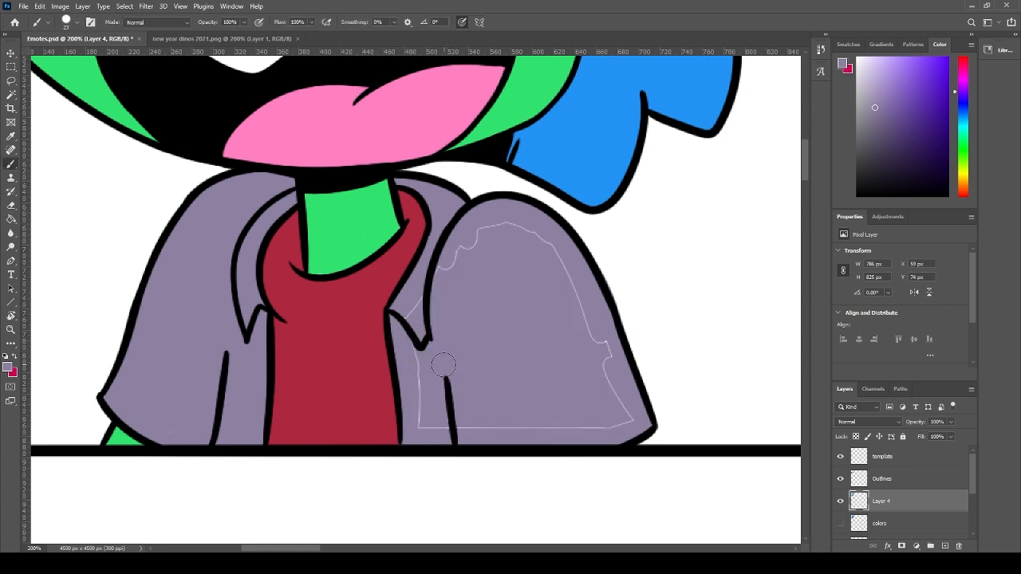
drag(426, 412, 407, 310)
mouse_move(448, 248)
mouse_down()
mouse_move(489, 225)
mouse_move(520, 225)
mouse_move(600, 321)
mouse_move(615, 401)
mouse_move(590, 358)
mouse_move(589, 427)
mouse_up()
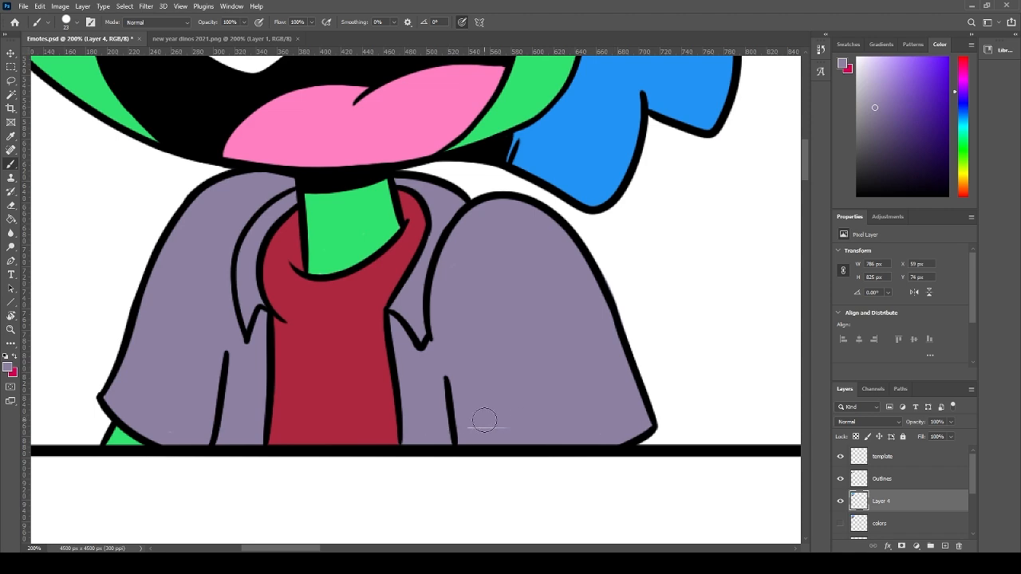
drag(549, 216, 455, 330)
scroll(455, 330, down, 3)
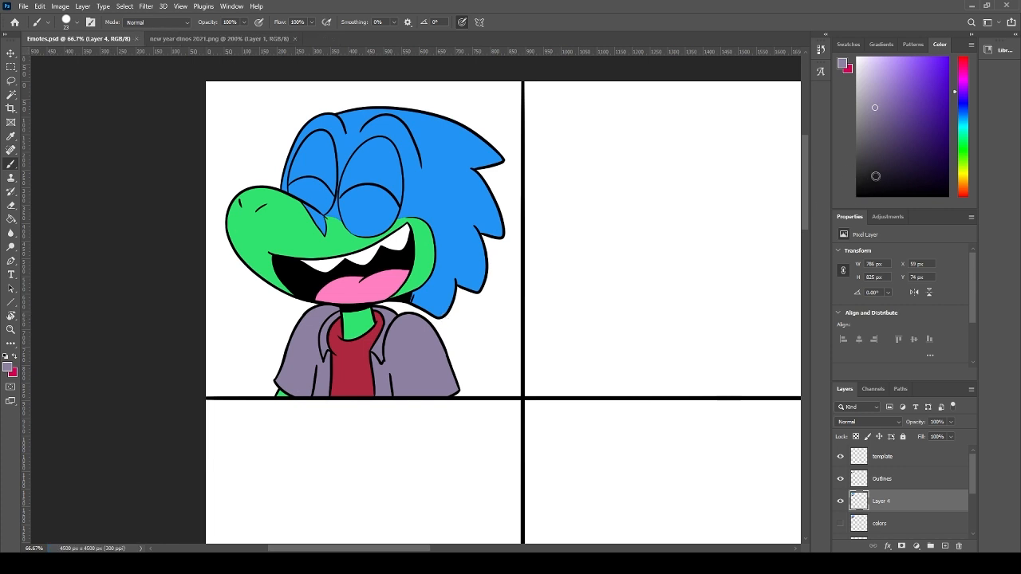
- Set the brush color to black, then show the colors layer and toggle Layer 4 to compare both colorings
drag(875, 176, 858, 196)
scroll(975, 543, down, 1)
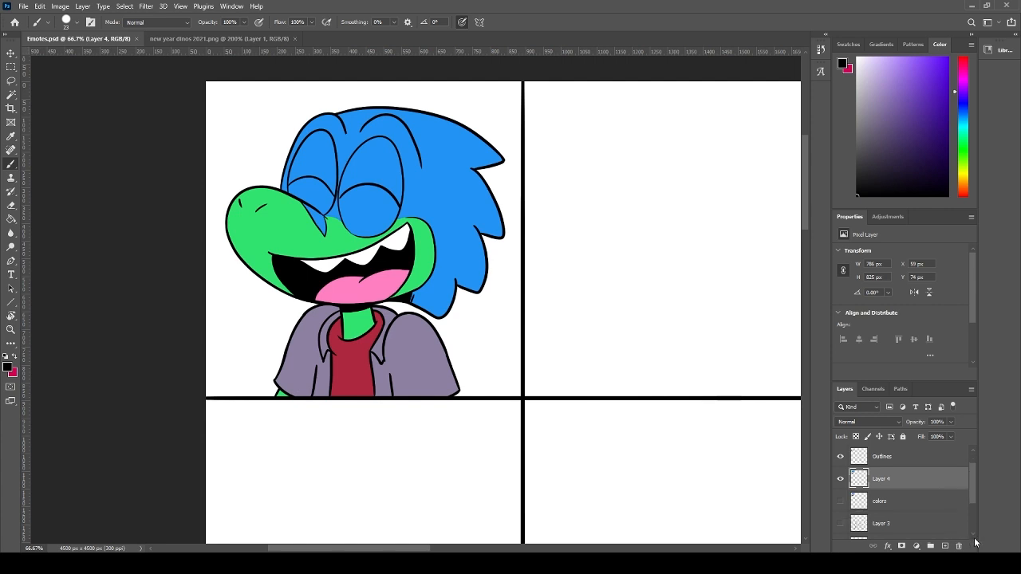
click(840, 503)
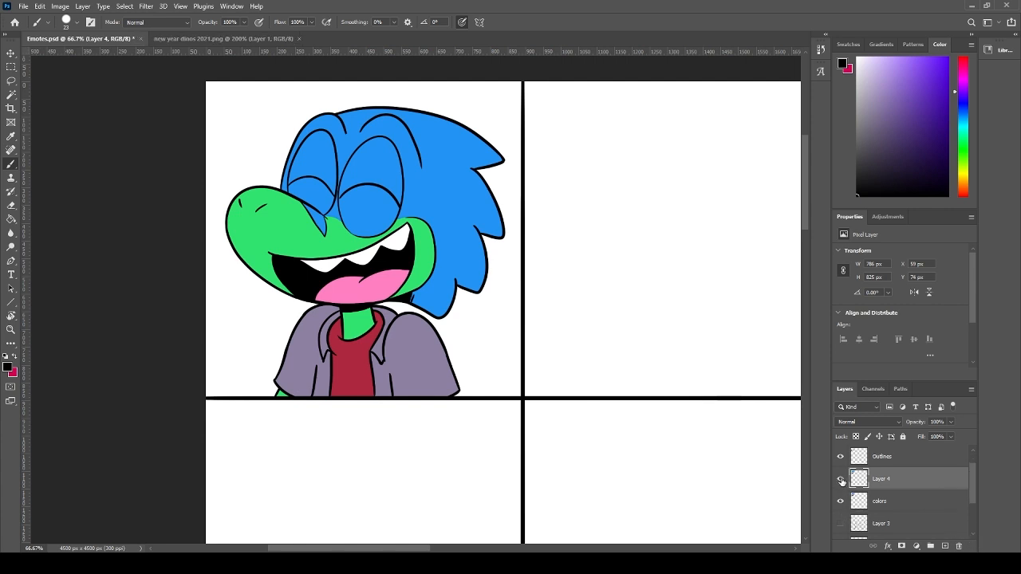
click(841, 479)
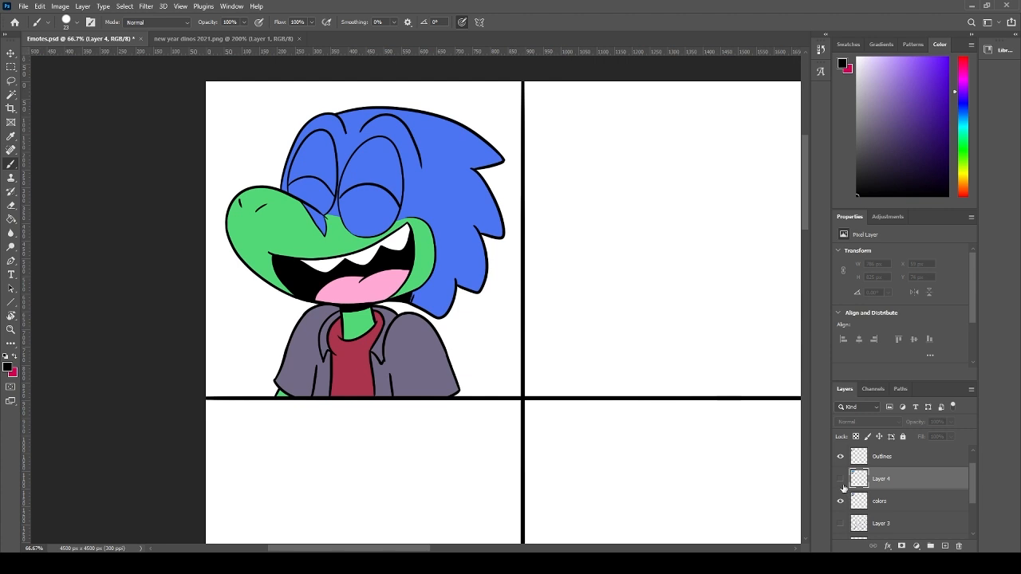
click(841, 479)
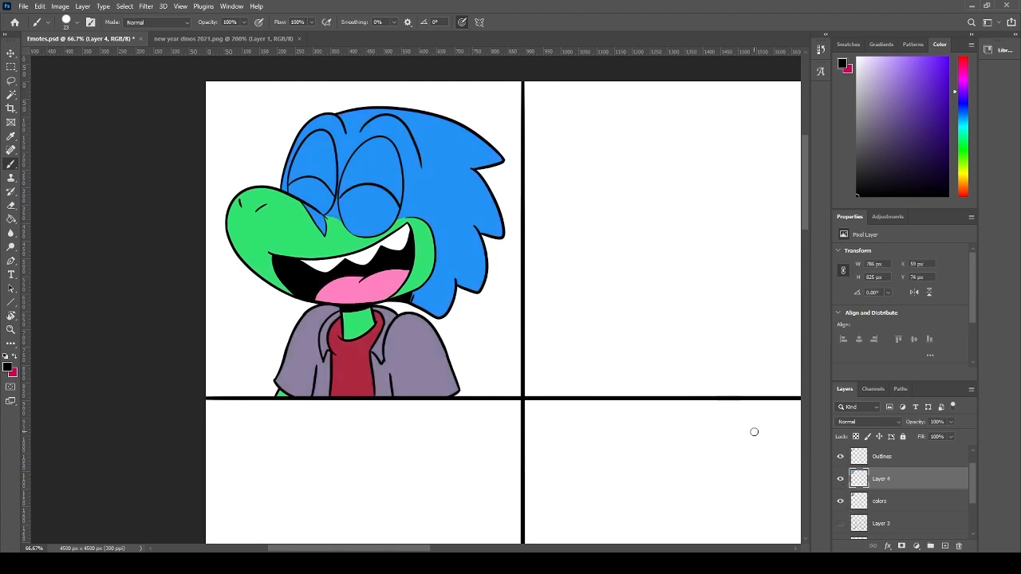
- Show the sketch on Layer 3, make Outlines the active layer and save Emotes.psd
click(839, 526)
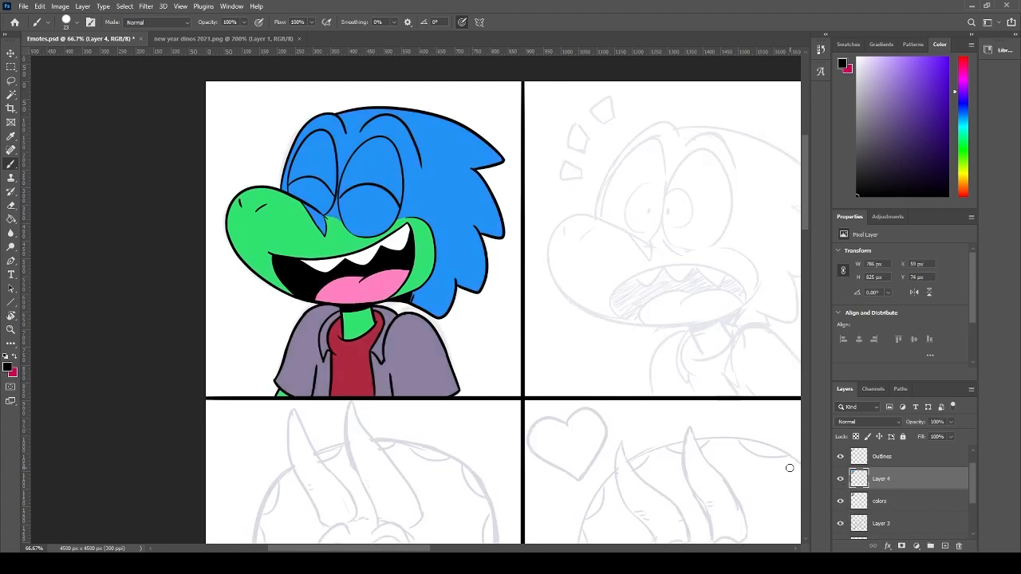
click(889, 462)
scroll(468, 283, right, 5)
key(ctrl+s)
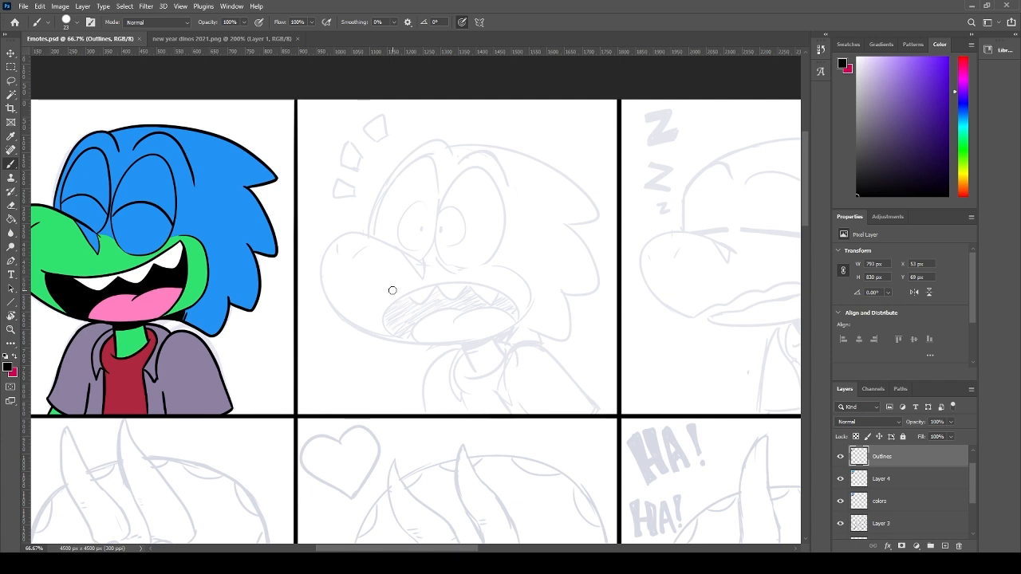
- Reduce the brush size to 10 and ink the rounded top of the second emote's snout over the sketch on Outlines
scroll(392, 291, up, 5)
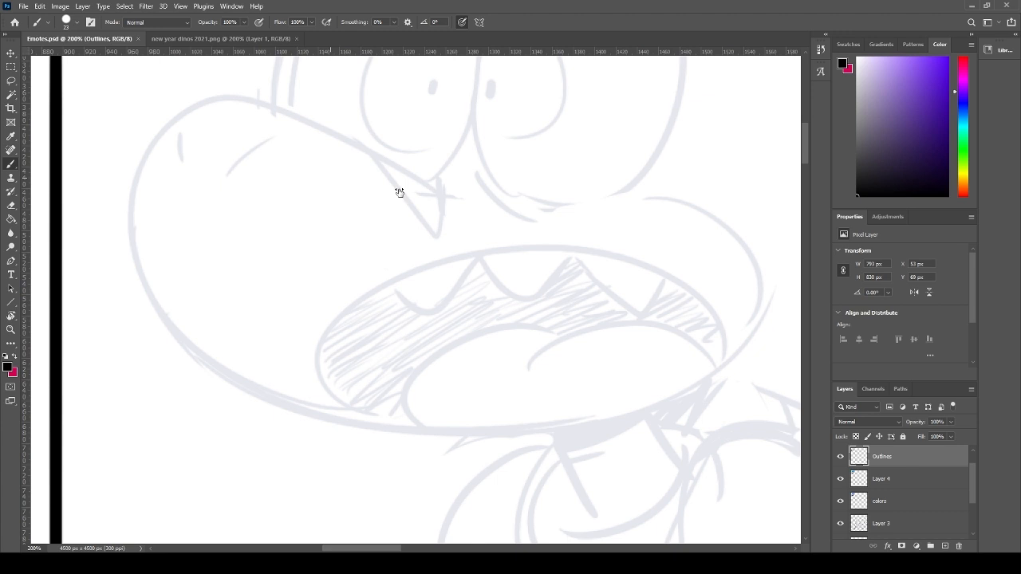
key(bracketleft)
key(bracketleft)
key(bracketleft)
drag(336, 208, 342, 269)
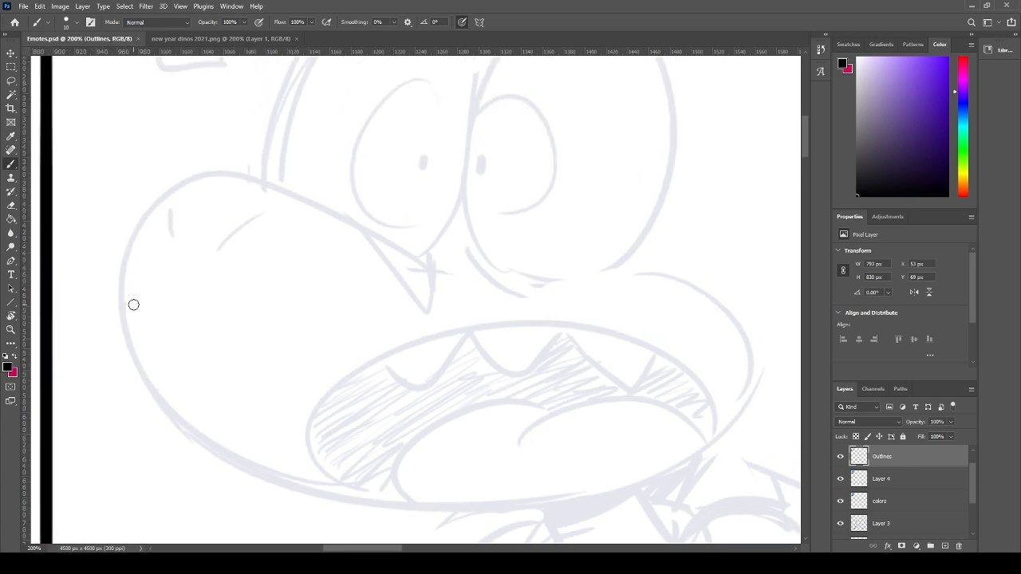
drag(138, 359, 395, 241)
key(ctrl+z)
mouse_move(157, 389)
mouse_down()
mouse_move(150, 211)
mouse_move(469, 267)
mouse_move(454, 316)
mouse_move(352, 220)
mouse_move(440, 265)
mouse_up()
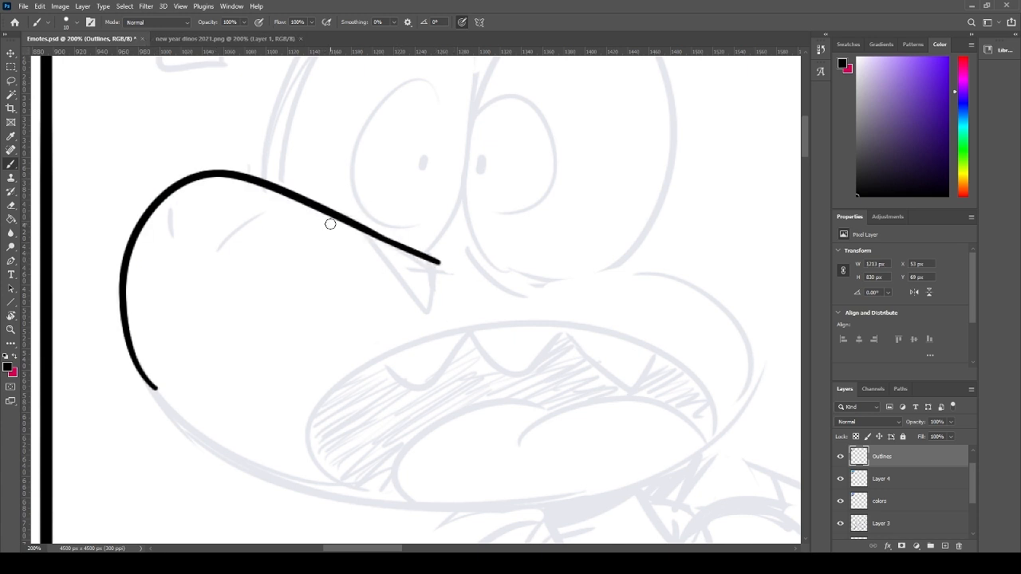
- Rework the end of the snout line into a tapered tip between the eyes and ink the small pointed shape beneath it
key(ctrl+z)
mouse_move(386, 238)
mouse_down()
mouse_move(444, 272)
mouse_move(405, 244)
mouse_move(446, 262)
mouse_up()
key(ctrl+z)
key(ctrl+z)
key(ctrl+z)
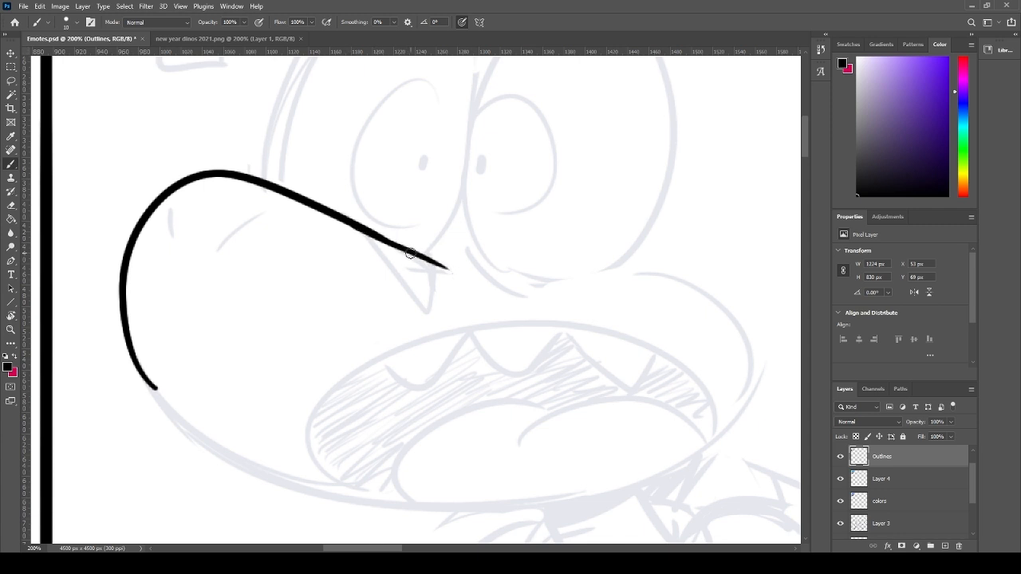
key(ctrl+z)
mouse_move(386, 238)
mouse_down()
mouse_move(437, 267)
mouse_move(409, 280)
mouse_move(364, 217)
mouse_up()
key(ctrl+z)
key(ctrl+z)
mouse_move(441, 266)
mouse_down()
mouse_move(414, 279)
mouse_move(375, 233)
mouse_up()
key(ctrl+z)
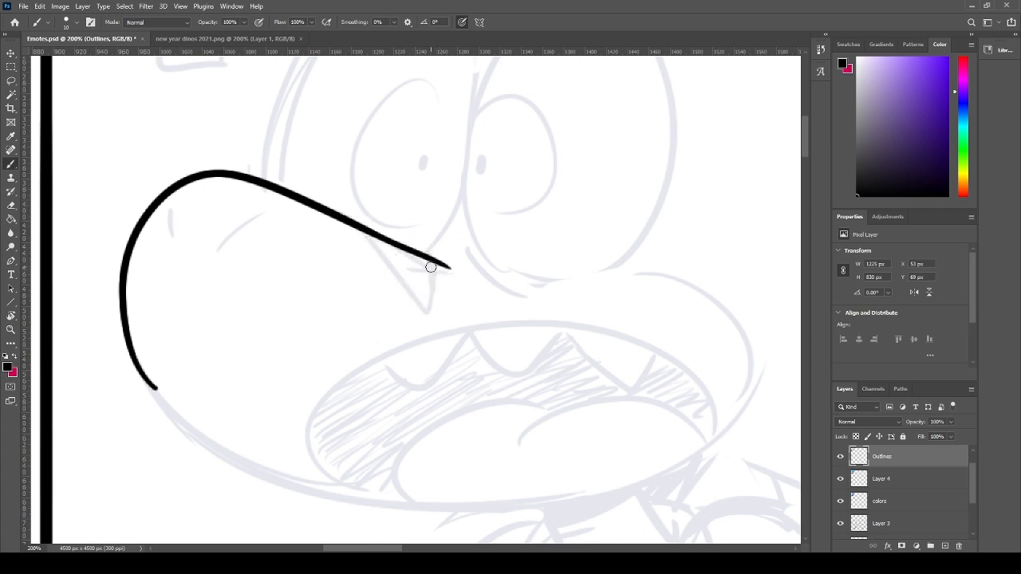
drag(437, 265, 367, 236)
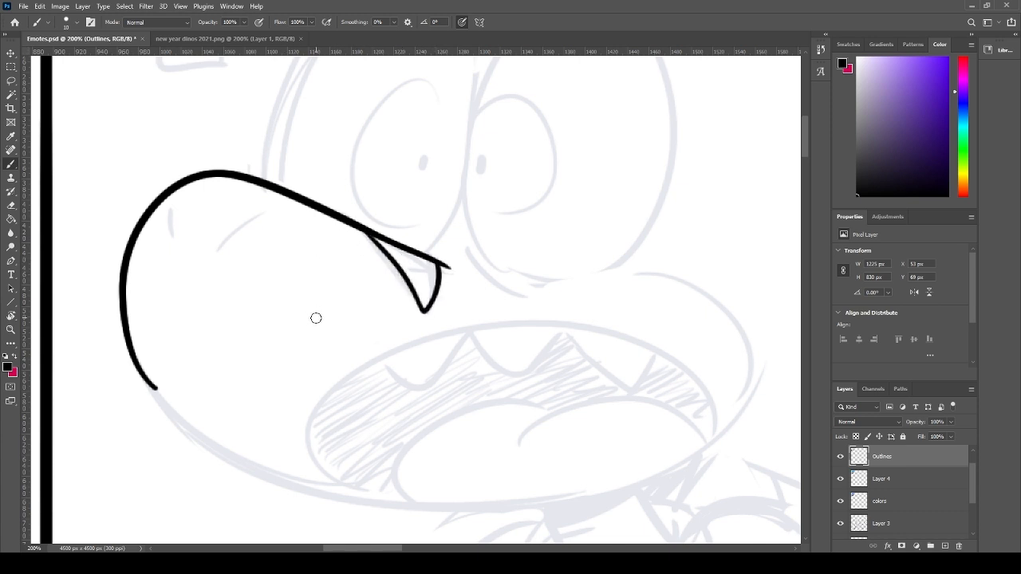
- Trim the lower end of the second emote's snout line to a point with the Eraser
drag(269, 343, 247, 244)
key(e)
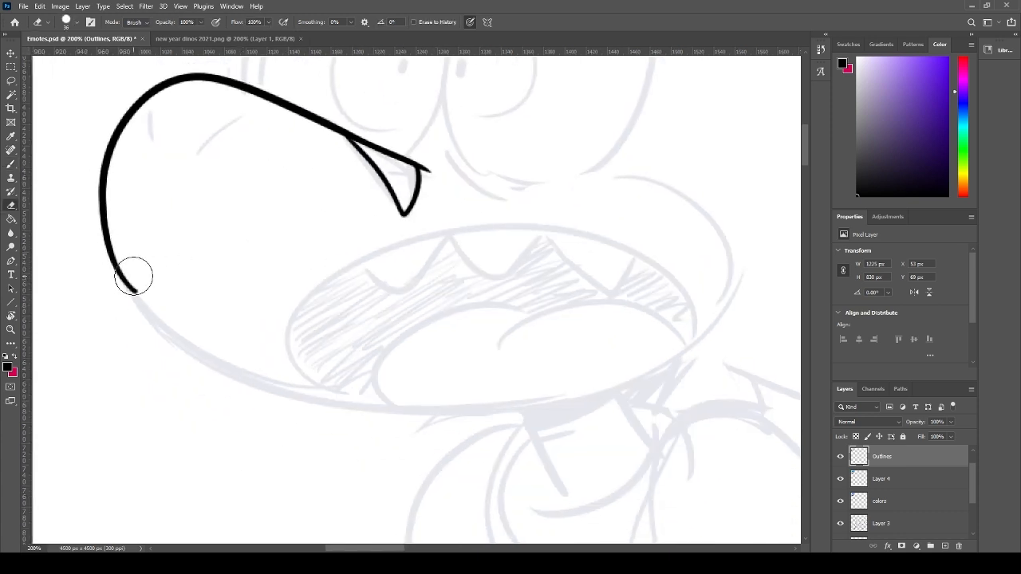
key(b)
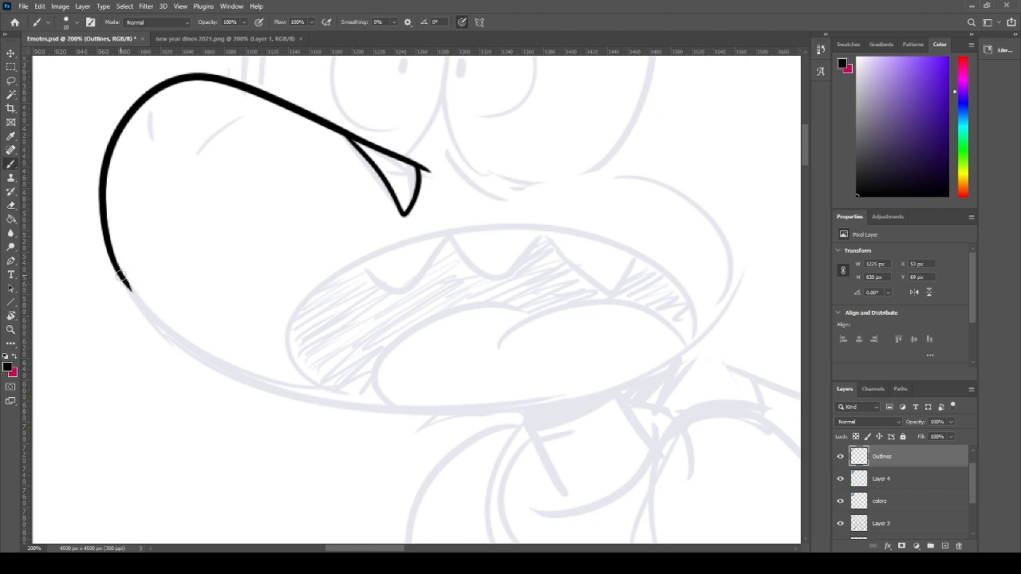
drag(119, 275, 247, 367)
key(ctrl+z)
mouse_move(111, 271)
mouse_down()
mouse_move(242, 364)
mouse_move(348, 391)
mouse_move(136, 298)
mouse_move(483, 394)
mouse_up()
key(ctrl+z)
key(ctrl+z)
- Ink the two short nostril marks on the second emote's snout
drag(198, 153, 234, 125)
drag(143, 114, 145, 145)
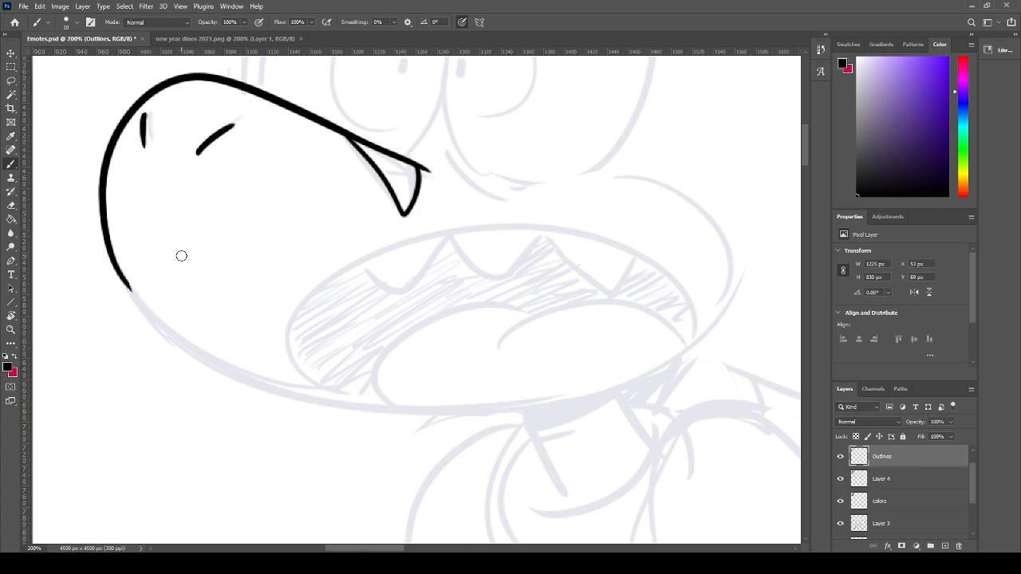
drag(116, 263, 279, 373)
key(ctrl+z)
drag(114, 267, 433, 403)
key(ctrl+z)
mouse_move(115, 269)
mouse_down()
mouse_move(391, 411)
mouse_move(681, 363)
mouse_up()
key(ctrl+z)
mouse_move(116, 269)
mouse_down()
mouse_move(338, 401)
mouse_move(697, 306)
mouse_up()
key(ctrl+z)
mouse_move(117, 270)
mouse_down()
mouse_move(187, 344)
mouse_move(717, 305)
mouse_up()
key(ctrl+z)
mouse_move(117, 270)
mouse_down()
mouse_move(287, 387)
mouse_move(737, 292)
mouse_up()
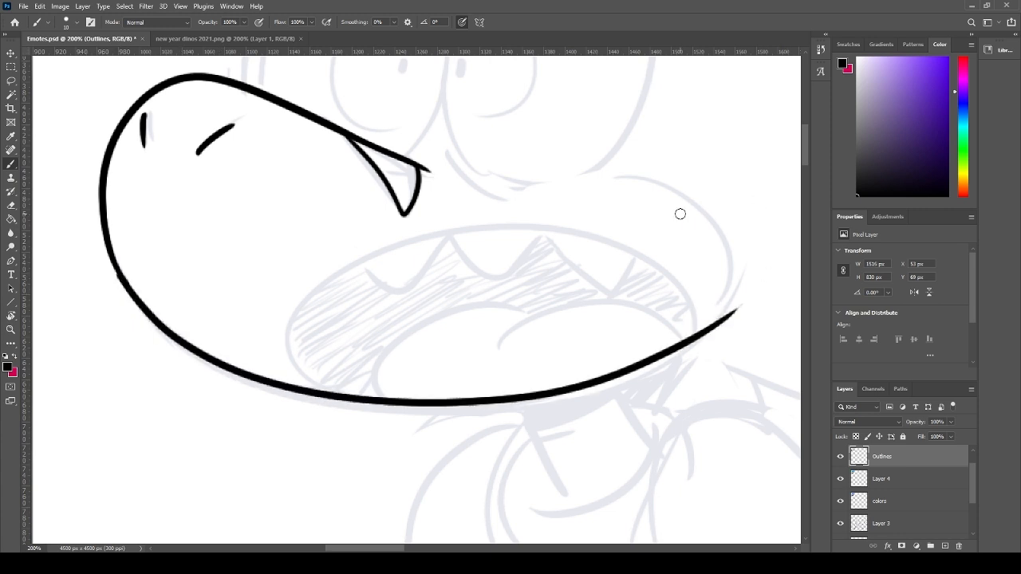
key(ctrl+z)
mouse_move(119, 271)
mouse_down()
mouse_move(212, 374)
mouse_move(738, 291)
mouse_up()
key(ctrl+z)
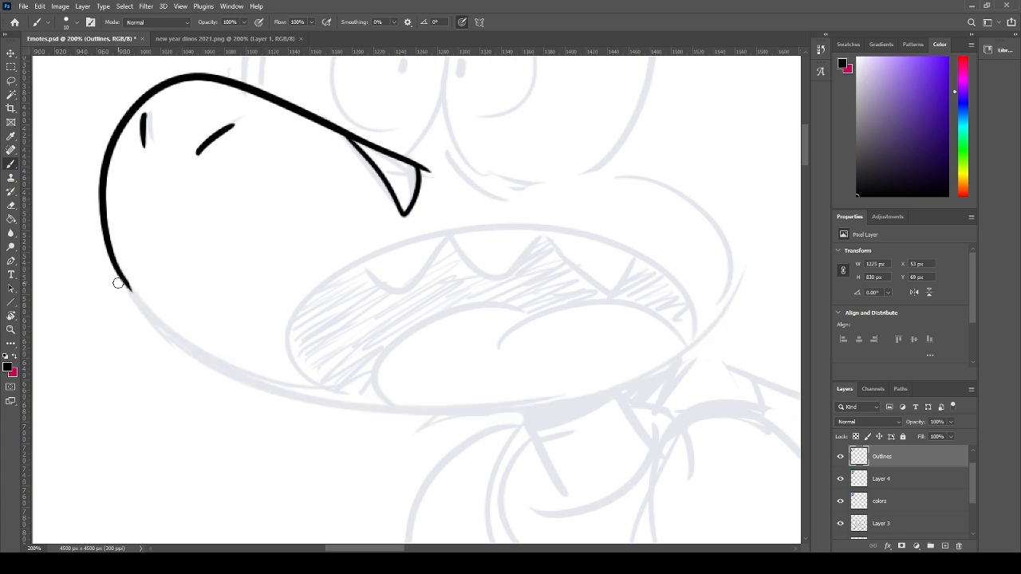
mouse_move(118, 272)
mouse_down()
mouse_move(187, 332)
mouse_move(738, 292)
mouse_up()
key(ctrl+z)
- Ink the long jaw curve from the snout's lower end around to the cheek and smooth its join with the snout line
mouse_move(122, 279)
mouse_down()
mouse_move(664, 369)
mouse_move(756, 283)
mouse_up()
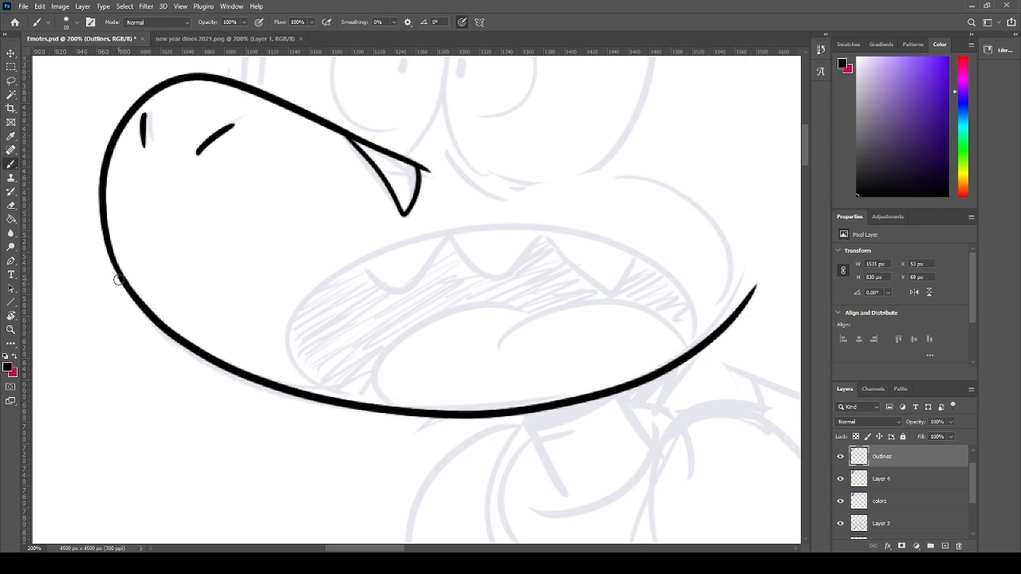
drag(118, 279, 102, 176)
key(e)
key(b)
drag(438, 306, 287, 343)
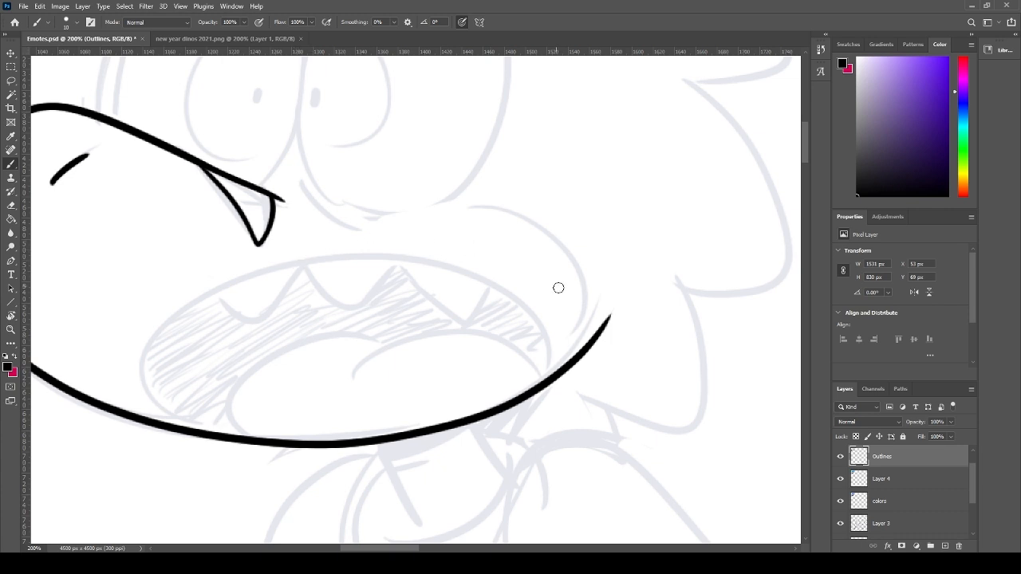
- Ink the arched brow line above the second emote's right eye, redrawing it until it follows the sketch
scroll(558, 288, up, 4)
drag(352, 152, 371, 320)
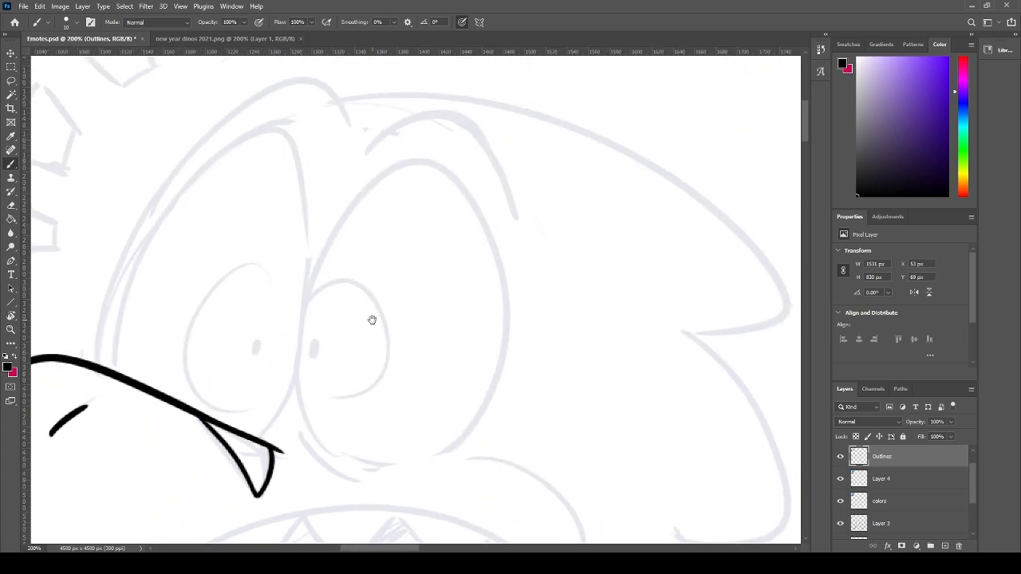
drag(371, 152, 519, 247)
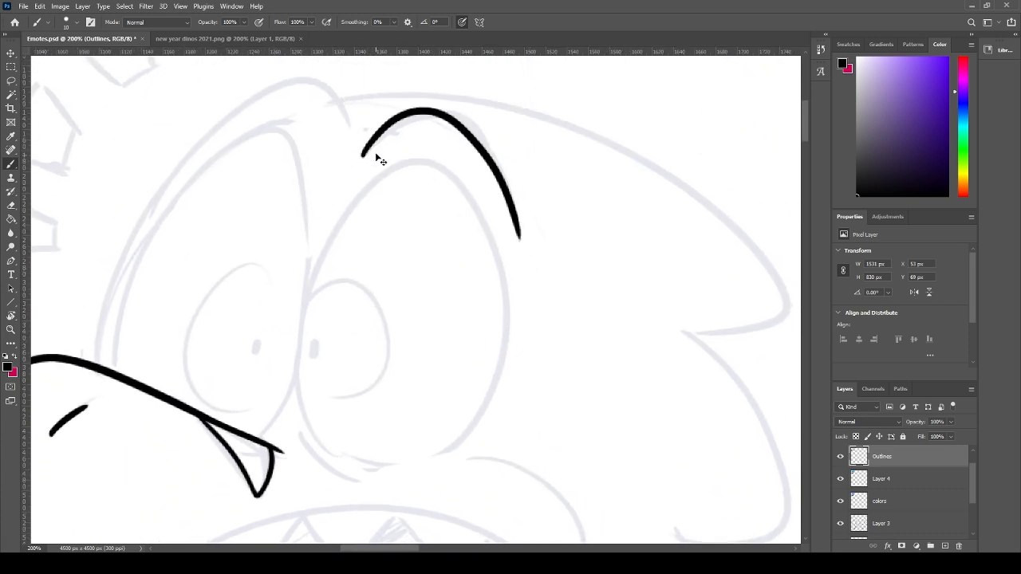
key(ctrl+z)
drag(367, 153, 518, 239)
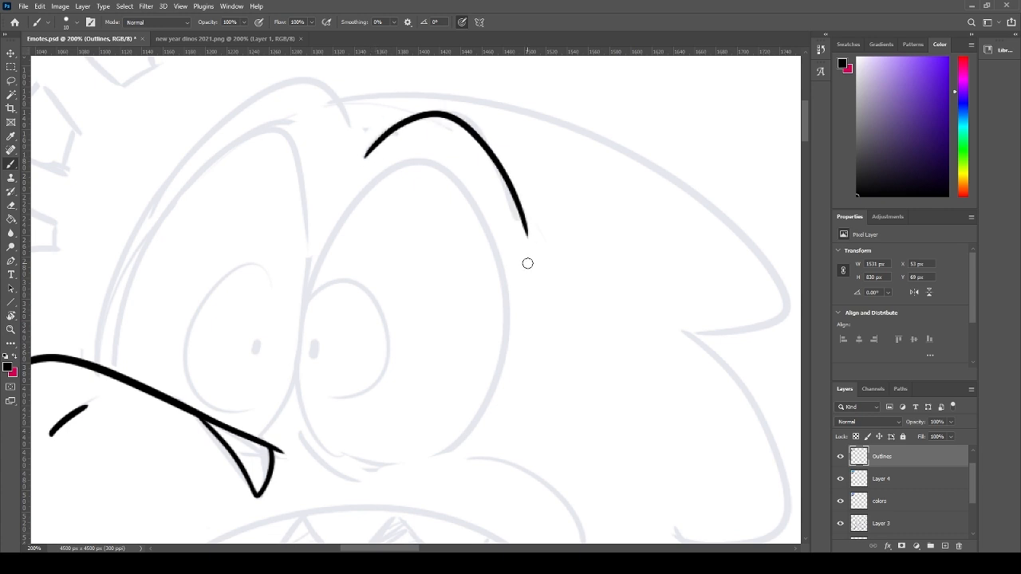
key(ctrl+z)
mouse_move(366, 155)
mouse_down()
mouse_move(506, 232)
mouse_move(497, 168)
mouse_move(518, 230)
mouse_up()
key(ctrl+z)
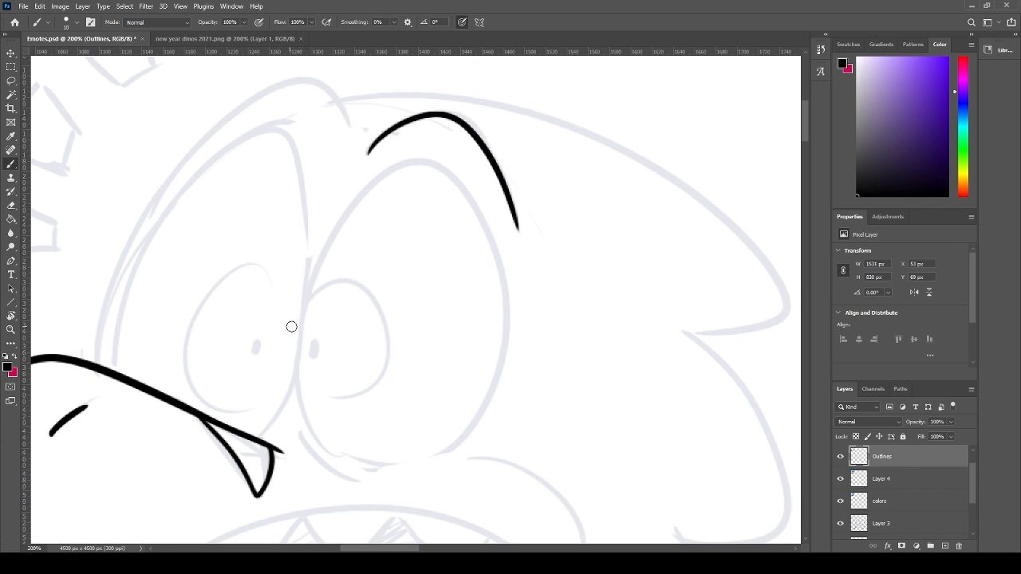
- Ink the tall oval outline of the second emote's right eye, redoing the strokes along its inner edge
mouse_move(321, 441)
mouse_down()
mouse_move(308, 255)
mouse_move(380, 165)
mouse_up()
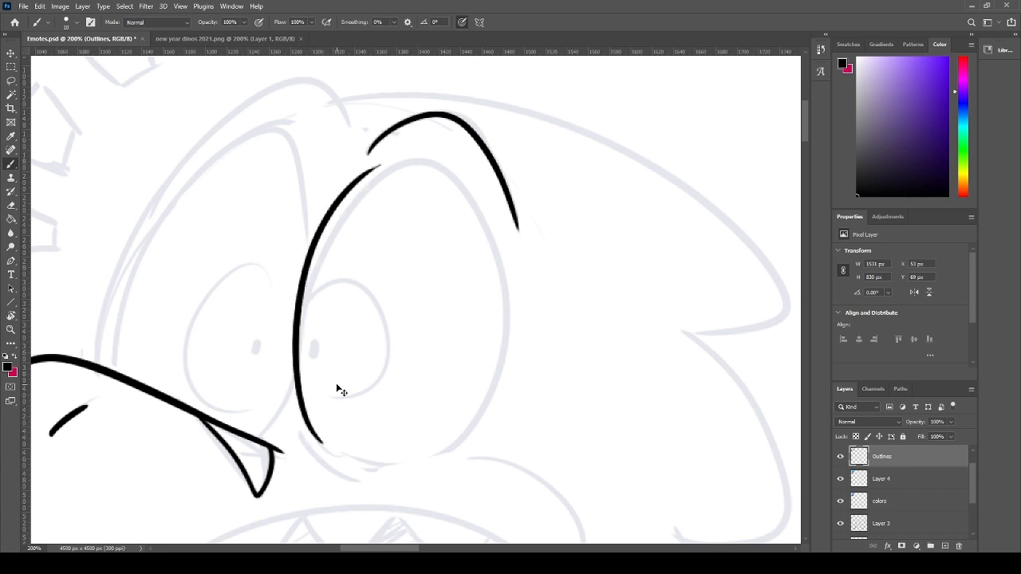
key(ctrl+z)
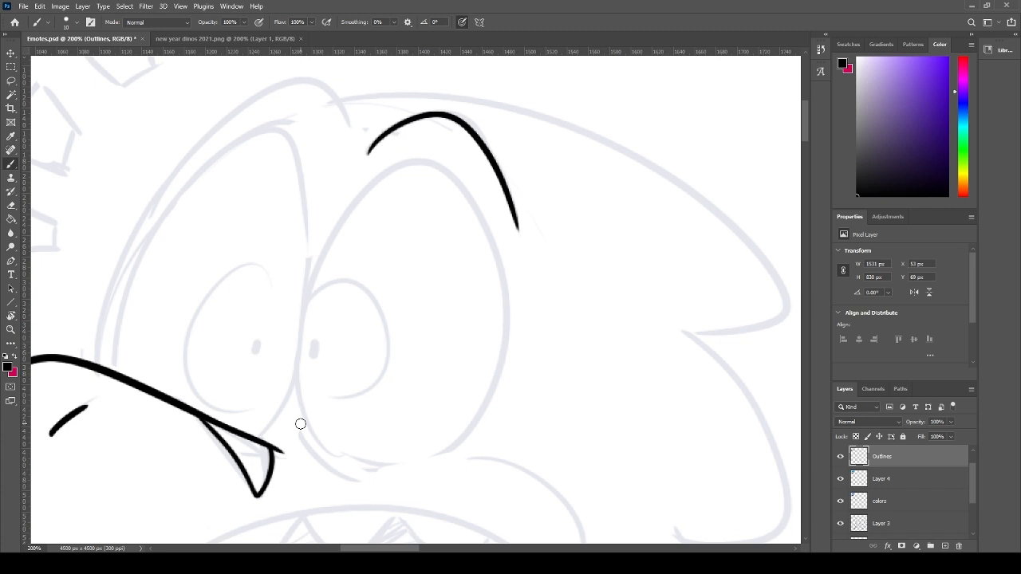
mouse_move(318, 436)
mouse_down()
mouse_move(322, 395)
mouse_move(503, 319)
mouse_move(321, 394)
mouse_move(300, 384)
mouse_up()
key(ctrl+z)
key(ctrl+z)
mouse_move(298, 323)
mouse_down()
mouse_move(338, 444)
mouse_move(391, 449)
mouse_move(329, 446)
mouse_move(442, 167)
mouse_move(327, 446)
mouse_move(490, 263)
mouse_move(322, 441)
mouse_up()
key(ctrl+z)
key(ctrl+z)
key(ctrl+z)
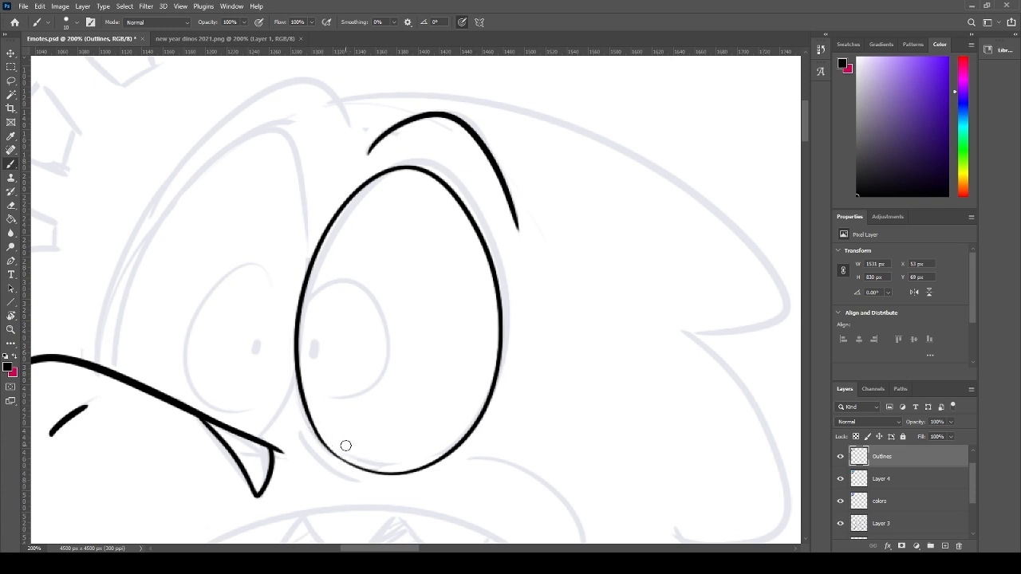
- Ink the pupil and iris inside the right eye and the short crease line beneath that eye
drag(314, 343, 317, 348)
mouse_move(305, 307)
mouse_down()
mouse_move(320, 285)
mouse_move(318, 405)
mouse_up()
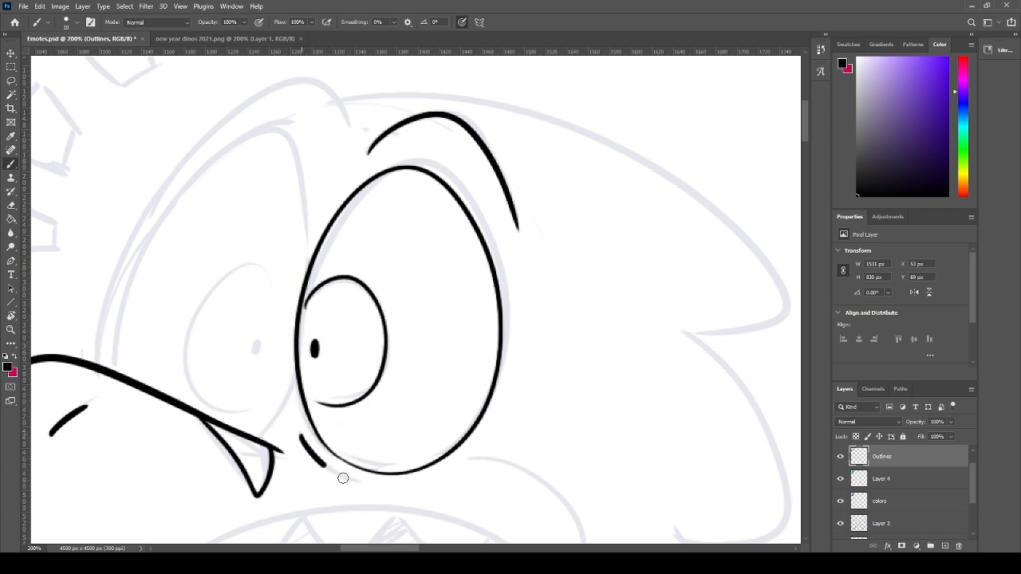
drag(263, 388, 421, 345)
drag(458, 396, 519, 439)
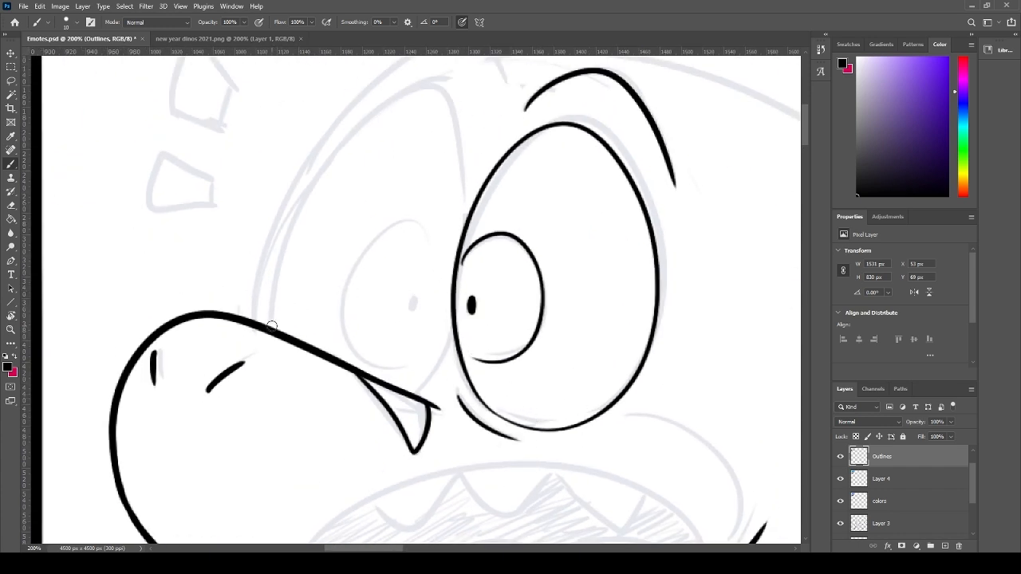
- Ink the left eye's outline rising from the snout, along with its iris curve and small pupil
mouse_move(273, 325)
mouse_down()
mouse_move(278, 284)
mouse_move(461, 196)
mouse_up()
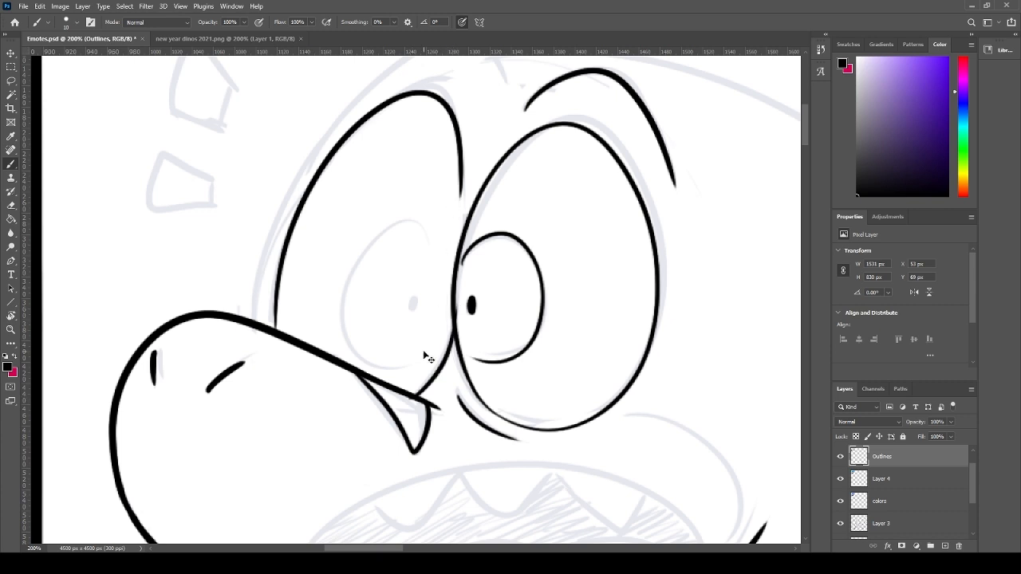
mouse_move(416, 394)
mouse_down()
mouse_move(449, 319)
mouse_move(416, 308)
mouse_up()
drag(412, 362, 427, 229)
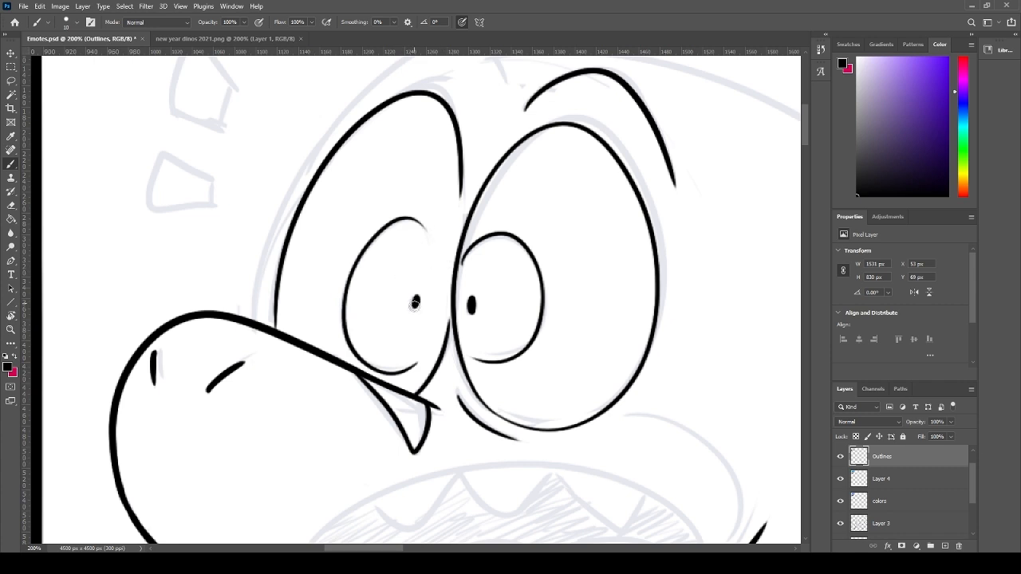
- Ink the thick brow ridge from the snout up and over the left eye, ending between the eyes
drag(387, 178, 310, 280)
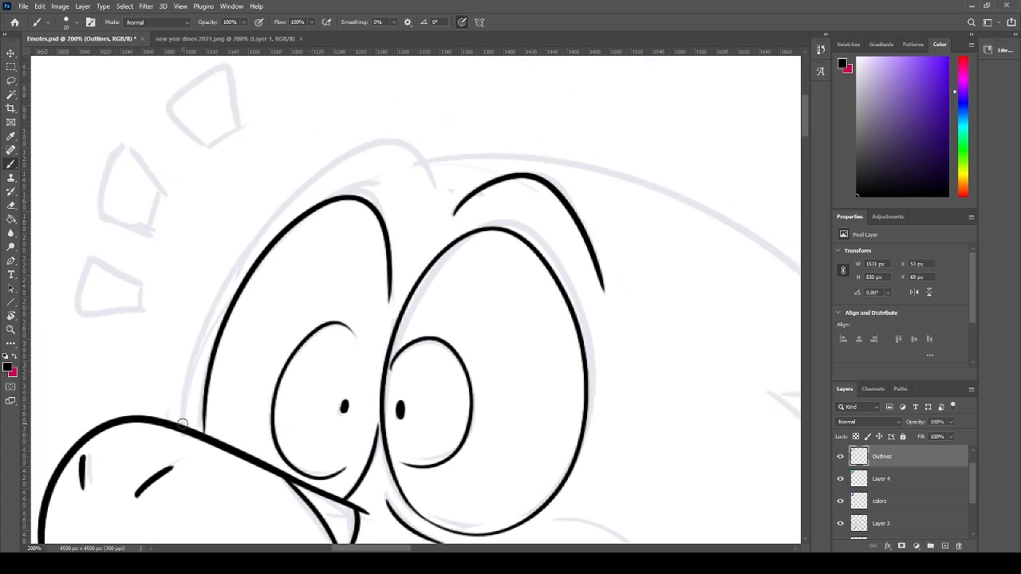
drag(180, 427, 299, 179)
drag(341, 148, 423, 209)
key(ctrl+z)
mouse_move(183, 426)
mouse_down()
mouse_move(251, 249)
mouse_move(466, 201)
mouse_up()
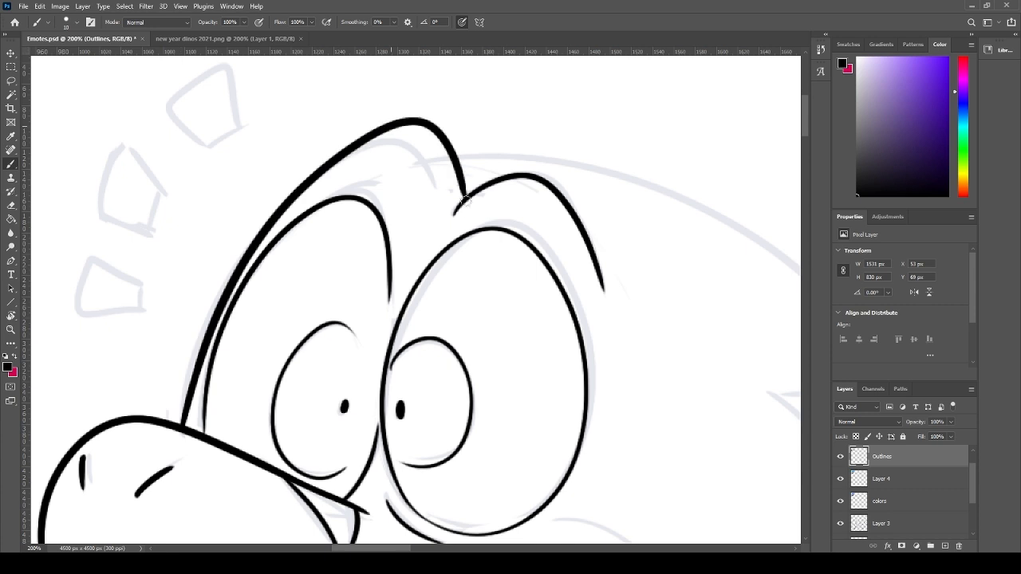
key(ctrl+z)
mouse_move(182, 425)
mouse_down()
mouse_move(317, 164)
mouse_move(436, 202)
mouse_up()
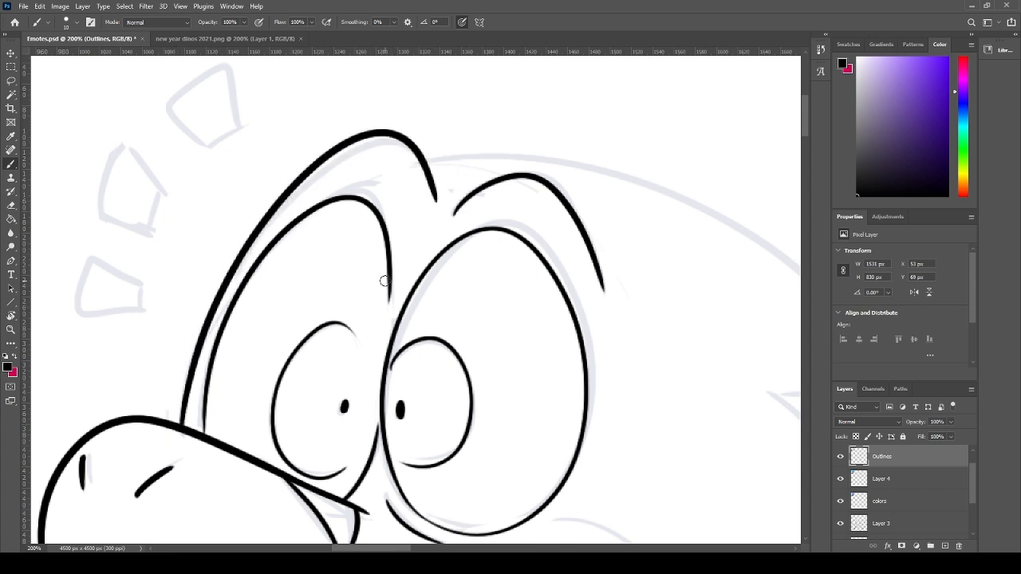
- Ink the long top-of-head curve from the left brow ridge back past the tip of the uppermost spike
mouse_move(590, 304)
mouse_down()
mouse_move(383, 274)
mouse_move(450, 295)
mouse_move(475, 291)
mouse_up()
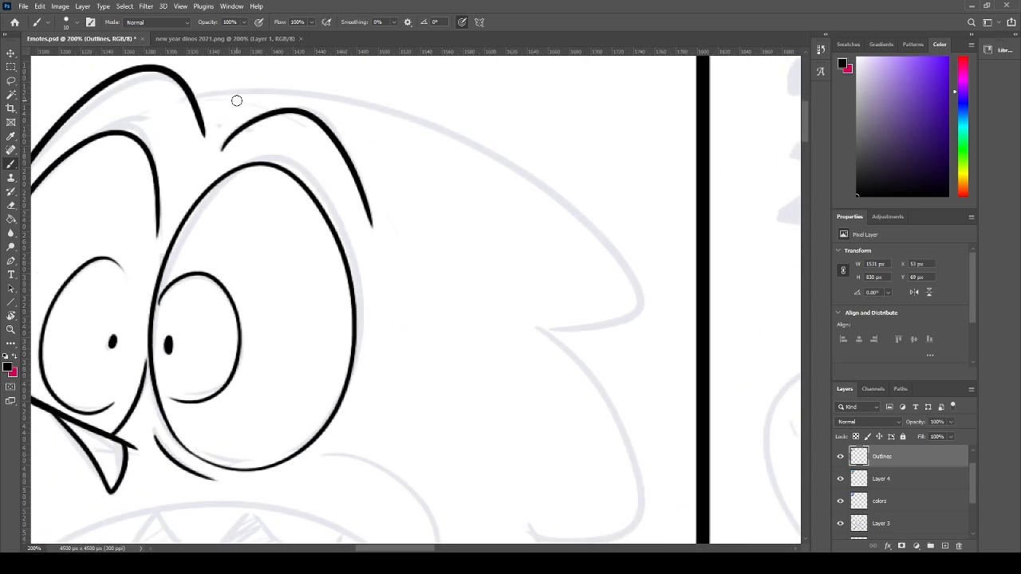
drag(190, 96, 608, 296)
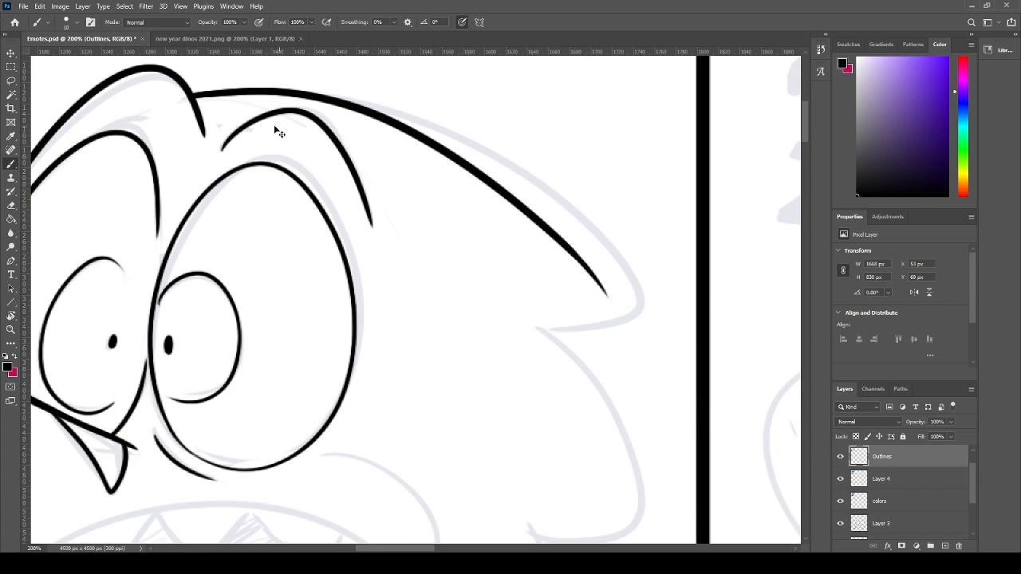
key(ctrl+z)
mouse_move(191, 94)
mouse_down()
mouse_move(657, 278)
mouse_move(678, 330)
mouse_move(209, 93)
mouse_move(611, 335)
mouse_up()
key(ctrl+z)
key(ctrl+z)
mouse_move(192, 94)
mouse_down()
mouse_move(378, 113)
mouse_move(667, 342)
mouse_up()
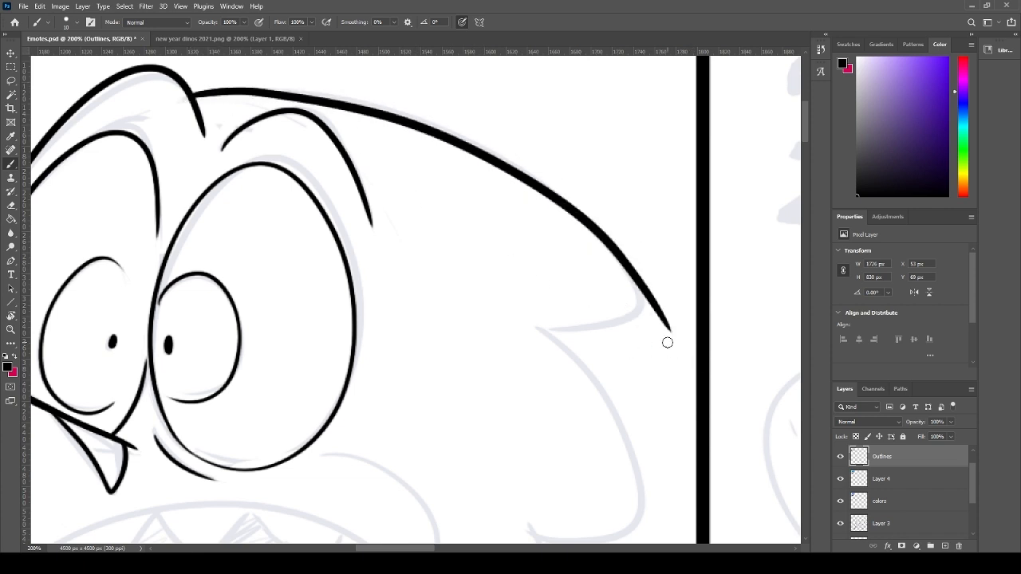
- Ink the rounded tip and underside of the uppermost spike at the back of the head
drag(642, 288, 533, 335)
key(ctrl+z)
drag(647, 296, 528, 335)
key(ctrl+z)
drag(611, 252, 642, 310)
key(ctrl+z)
drag(629, 263, 516, 337)
key(ctrl+z)
drag(631, 275, 644, 323)
key(ctrl+z)
drag(631, 273, 536, 333)
- Erase the overshooting line at the uppermost spike's tip and redraw its corner as one smooth curve
key(e)
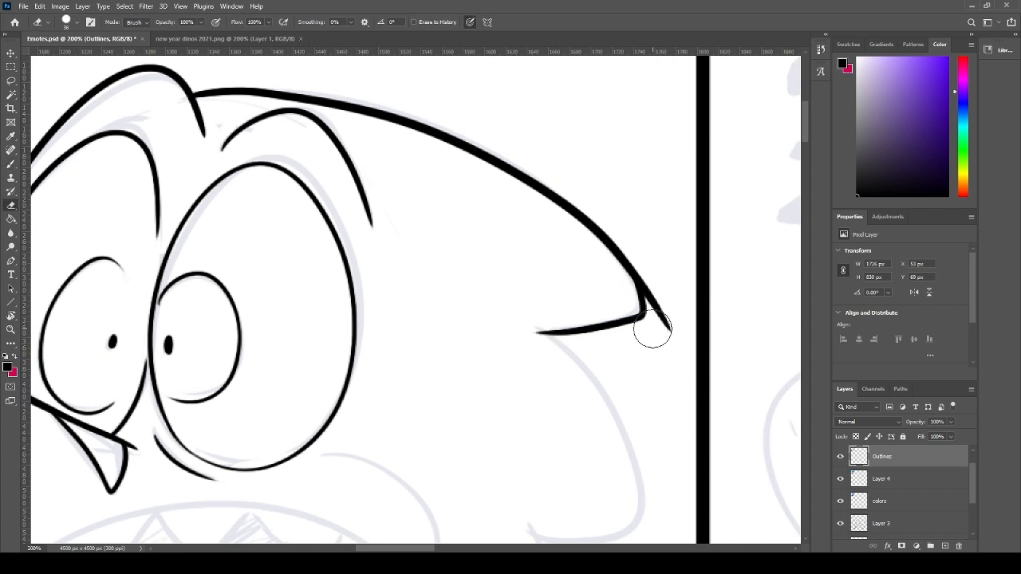
click(531, 326)
mouse_move(676, 327)
mouse_down()
mouse_move(646, 265)
mouse_move(661, 312)
mouse_move(622, 260)
mouse_move(642, 313)
mouse_move(619, 261)
mouse_up()
key(b)
key(ctrl+z)
drag(643, 314, 600, 243)
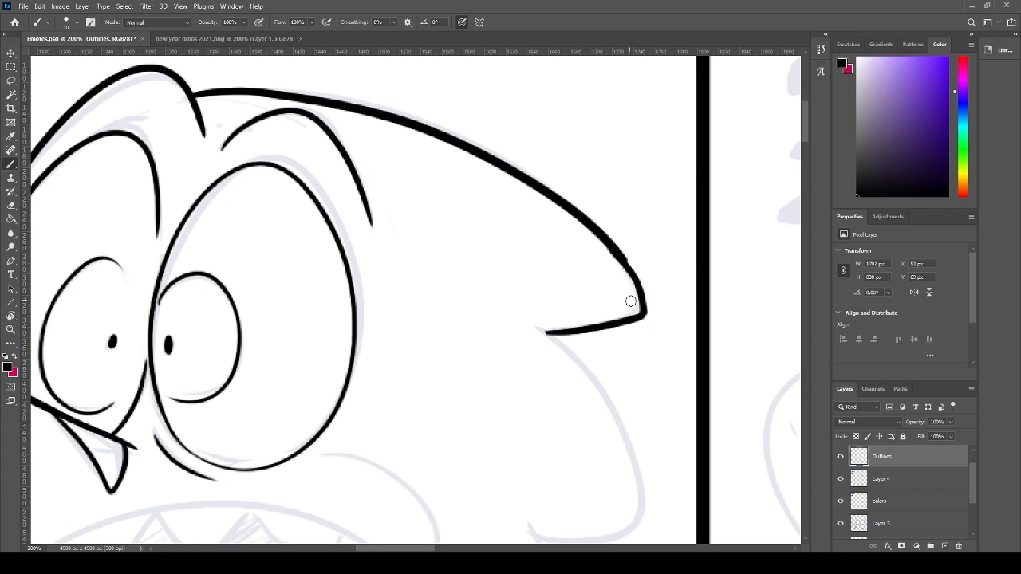
key(ctrl+z)
mouse_move(621, 260)
mouse_down()
mouse_move(645, 306)
mouse_move(641, 324)
mouse_up()
key(ctrl+z)
drag(627, 264, 637, 305)
- Ink the second spike at the back of the head and erase the overshoot at its lower corner
drag(542, 360, 542, 194)
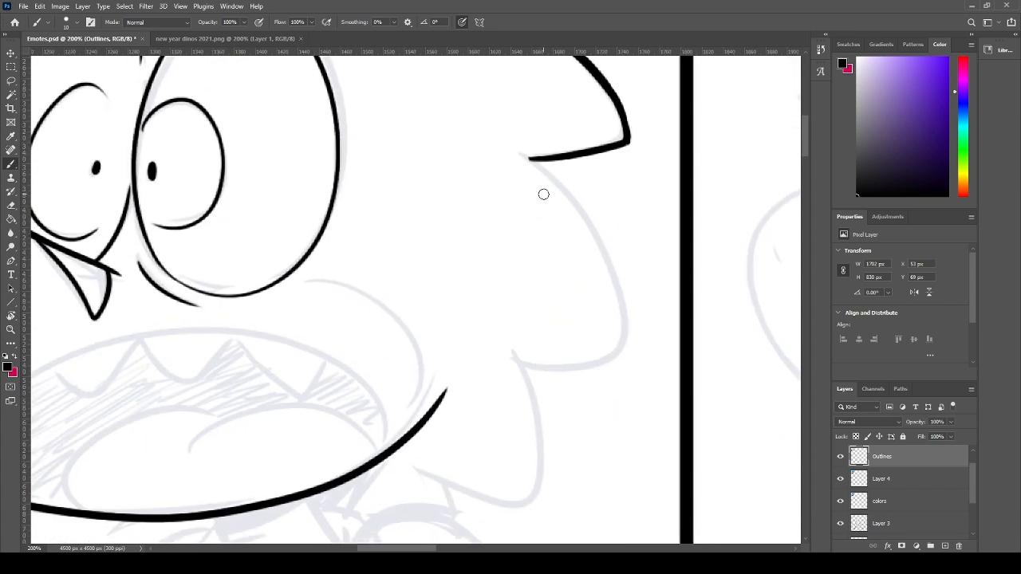
drag(525, 155, 624, 382)
key(ctrl+z)
mouse_move(524, 155)
mouse_down()
mouse_move(625, 380)
mouse_move(515, 361)
mouse_up()
key(e)
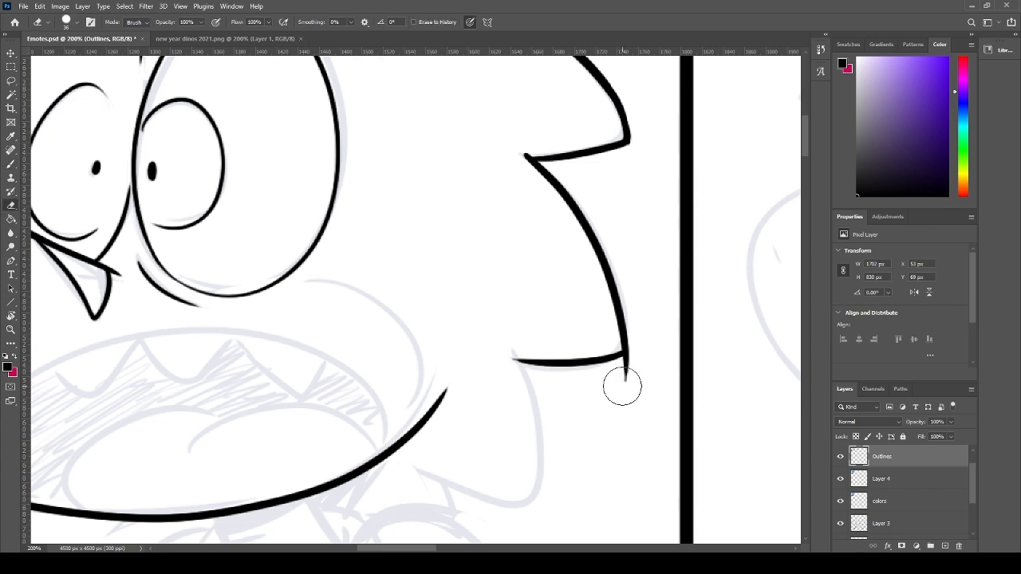
drag(622, 382, 642, 358)
key(b)
- Ink the lowest head spike with the short neck line beneath it, and clean up its join with the second spike
drag(533, 385, 555, 305)
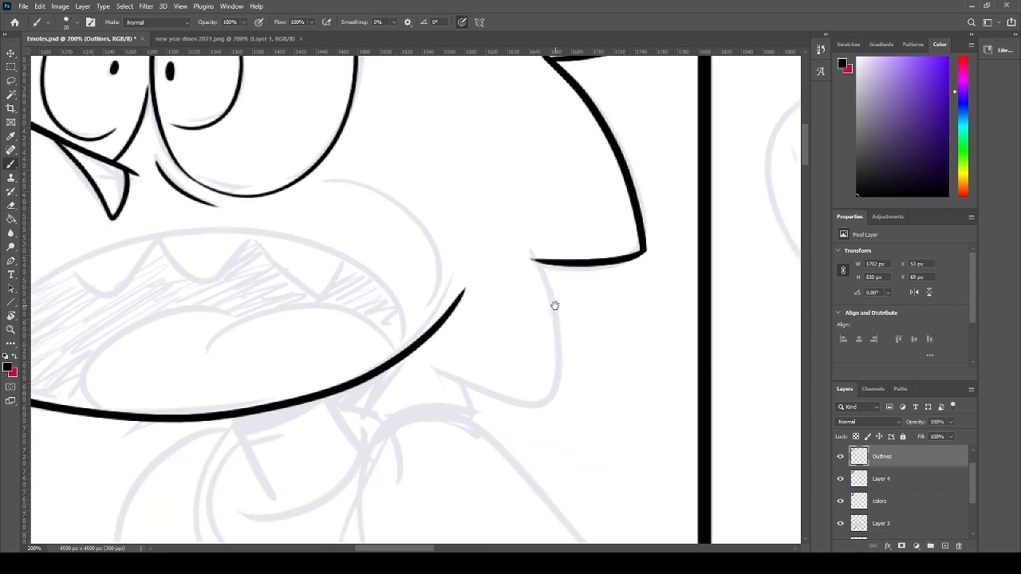
mouse_move(533, 259)
mouse_down()
mouse_move(538, 410)
mouse_move(440, 397)
mouse_move(551, 303)
mouse_move(435, 371)
mouse_move(470, 414)
mouse_up()
key(ctrl+z)
key(ctrl+z)
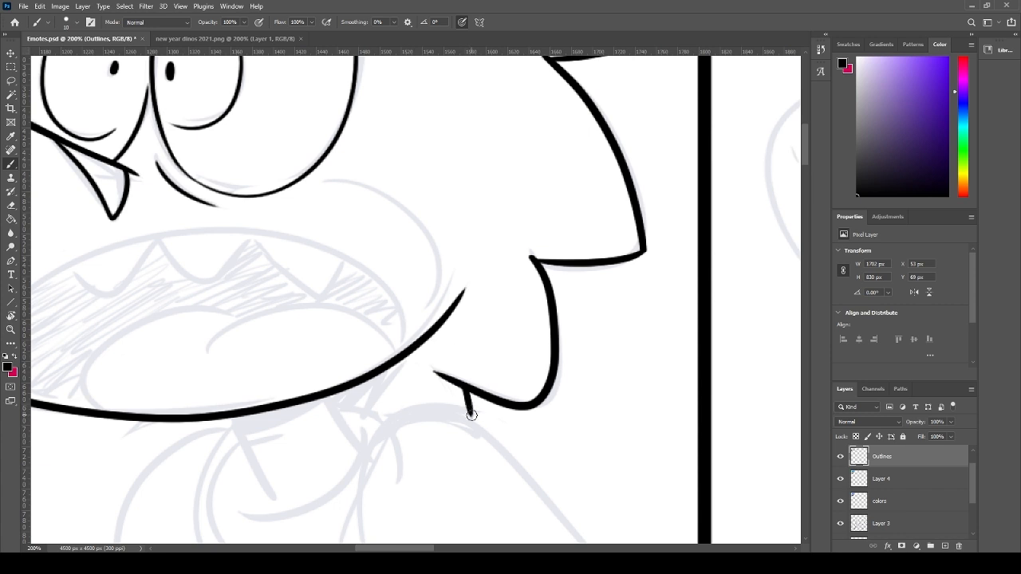
drag(532, 261, 619, 256)
key(ctrl+z)
drag(532, 261, 575, 259)
- Ink the rounded cheek curve from below the right eye down to the end of the jaw line
drag(466, 298, 599, 359)
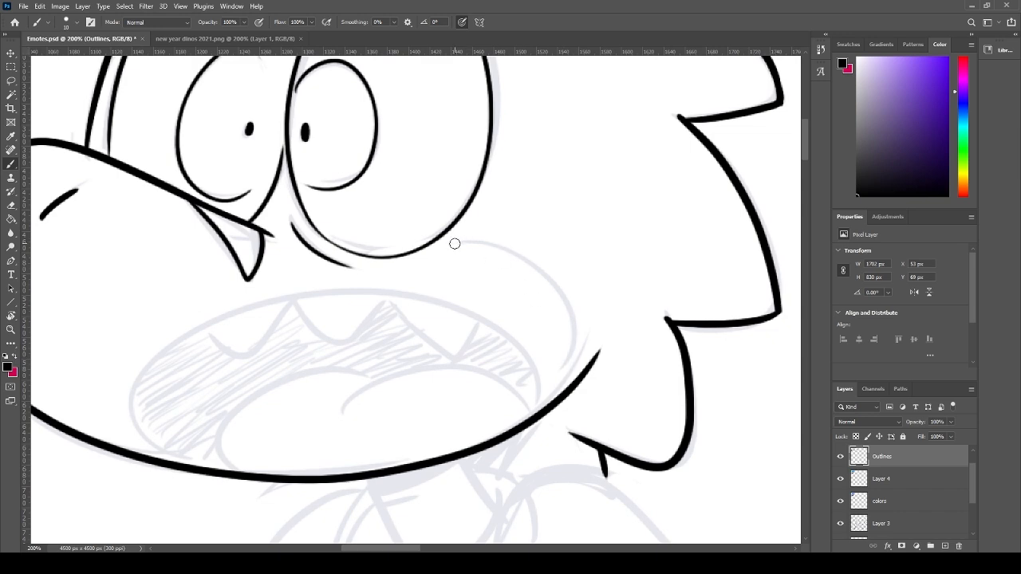
drag(450, 243, 592, 357)
key(ctrl+z)
key(ctrl+shift+z)
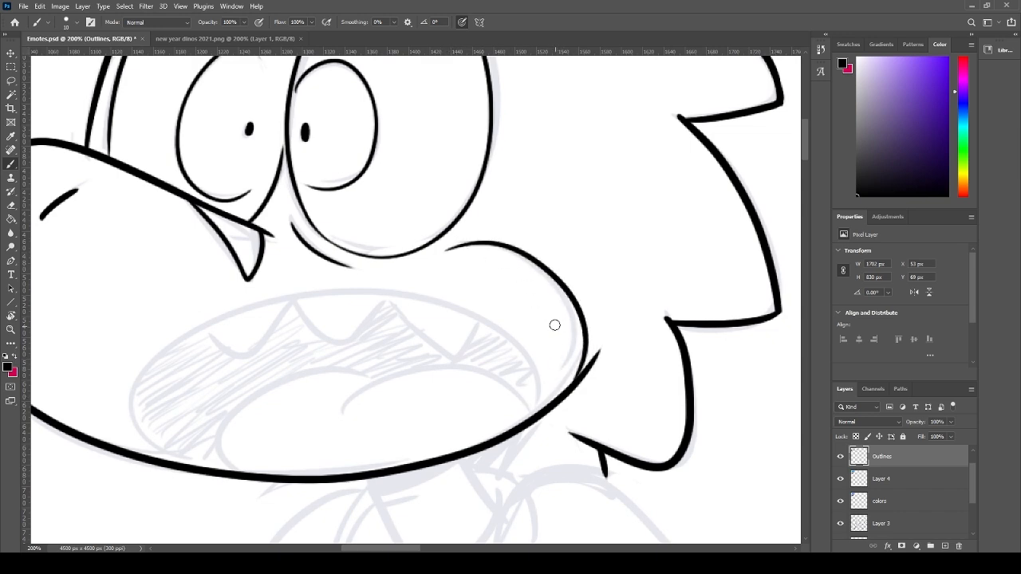
key(ctrl+z)
mouse_move(464, 252)
mouse_down()
mouse_move(588, 328)
mouse_move(598, 353)
mouse_up()
- Ink the neck below the jaw with two side lines, a filled black shadow, a small crease and a curved base
scroll(462, 239, down, 4)
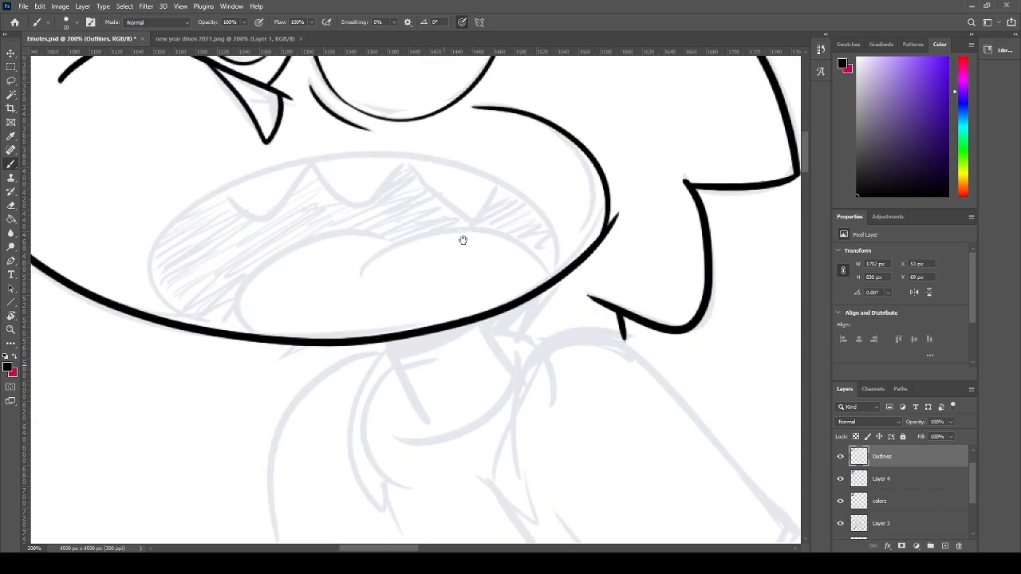
drag(376, 338, 425, 431)
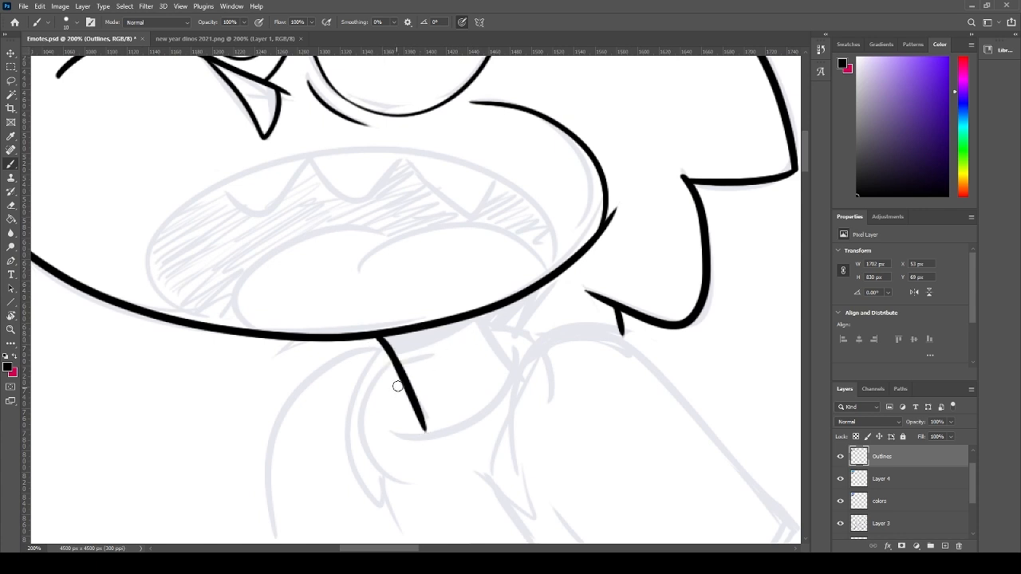
mouse_move(474, 318)
mouse_down()
mouse_move(508, 377)
mouse_move(423, 348)
mouse_move(396, 353)
mouse_move(474, 317)
mouse_move(430, 335)
mouse_up()
key(ctrl+z)
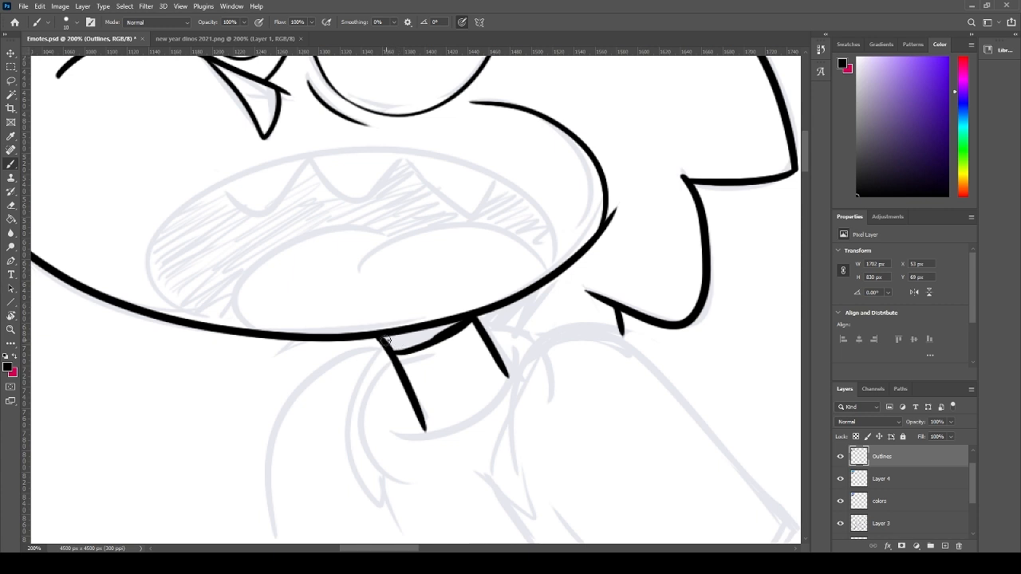
mouse_move(386, 339)
mouse_down()
mouse_move(461, 322)
mouse_move(395, 350)
mouse_move(422, 337)
mouse_move(387, 342)
mouse_move(442, 347)
mouse_move(400, 360)
mouse_move(437, 350)
mouse_move(439, 338)
mouse_move(396, 362)
mouse_move(432, 356)
mouse_up()
key(ctrl+z)
drag(511, 363, 399, 435)
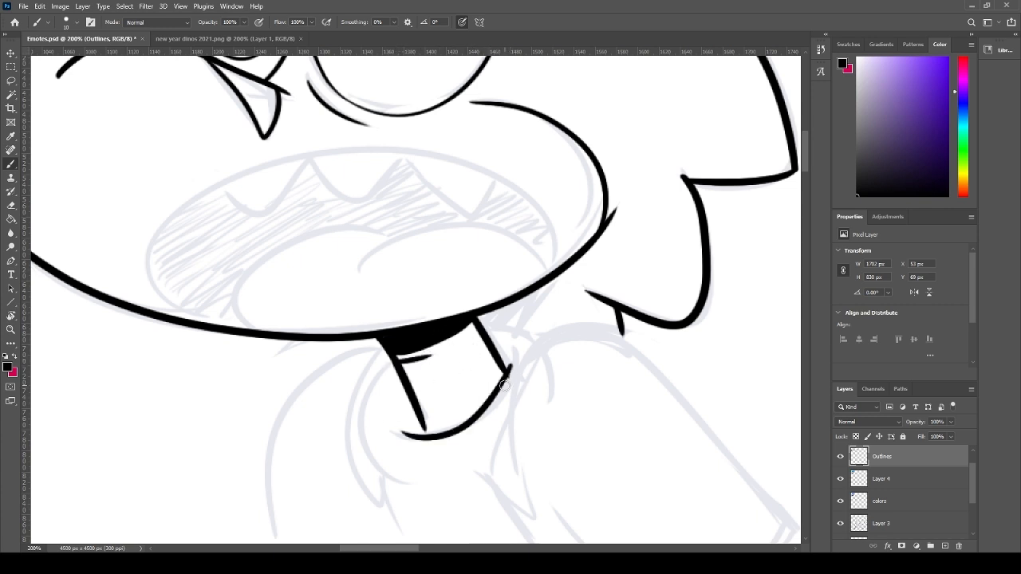
key(ctrl+z)
drag(512, 363, 399, 437)
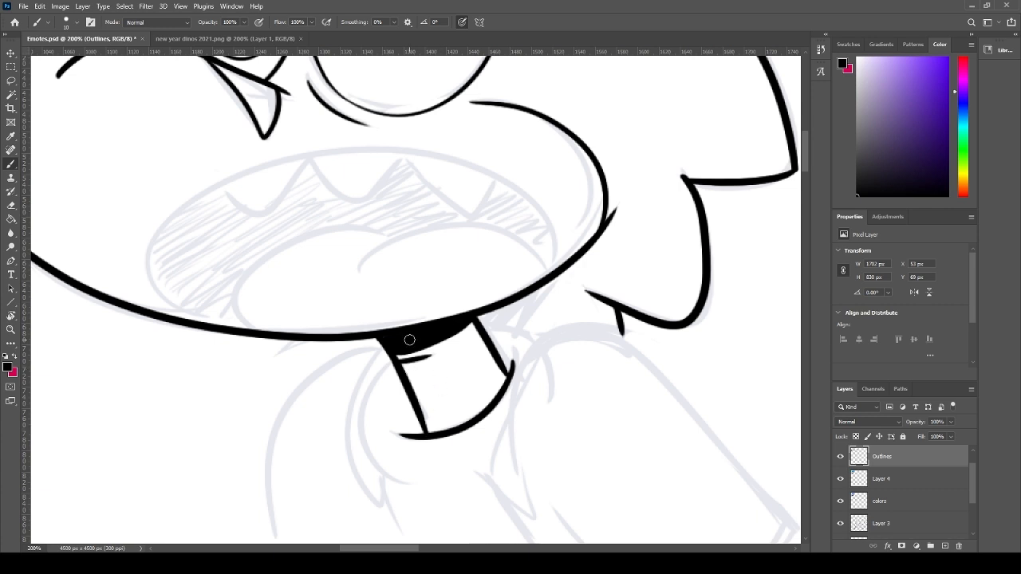
- Erase the excess inner end of the lowest head spike's line back to the short neck line
scroll(318, 380, down, 3)
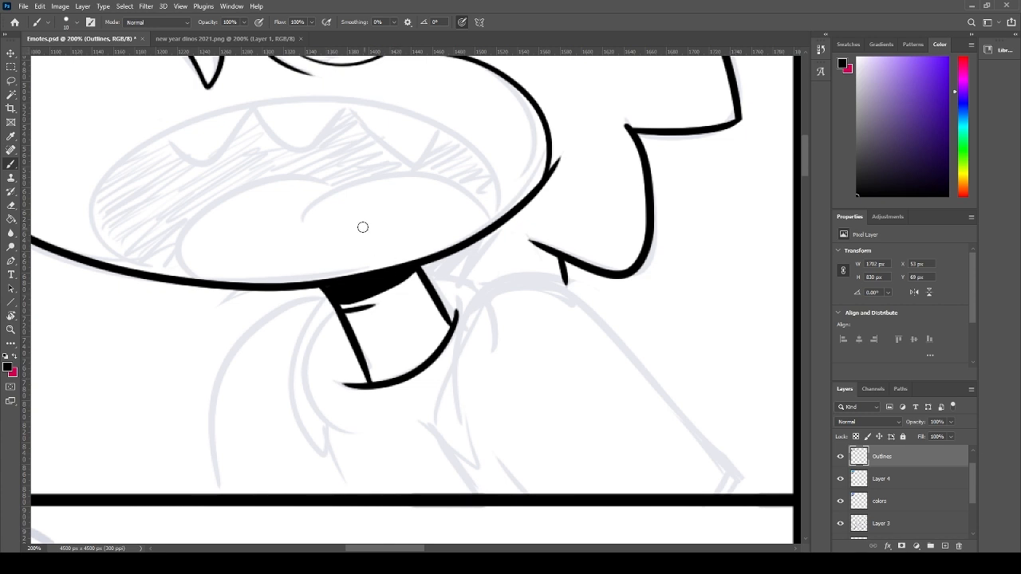
drag(498, 321, 431, 324)
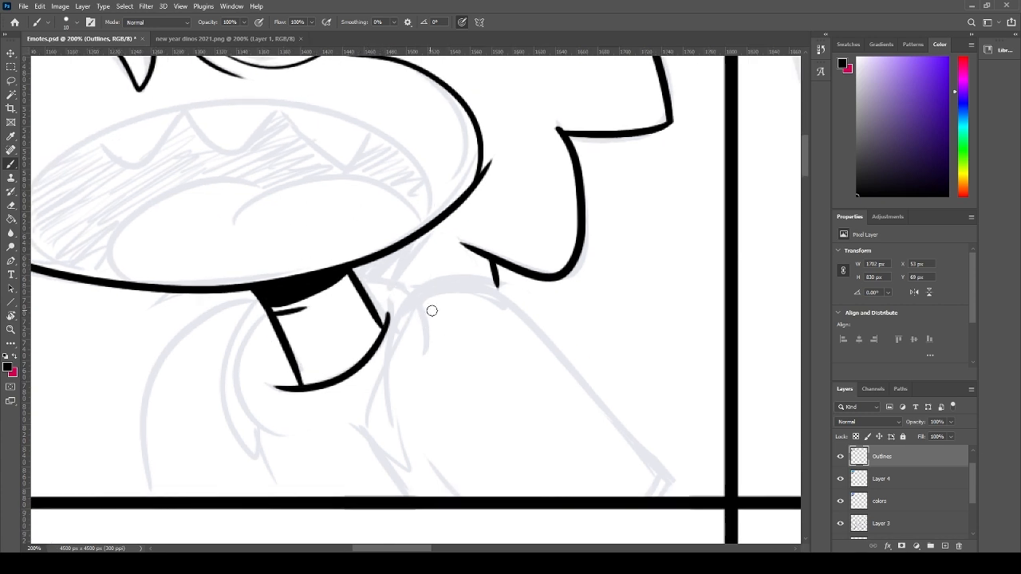
key(e)
click(470, 250)
key(b)
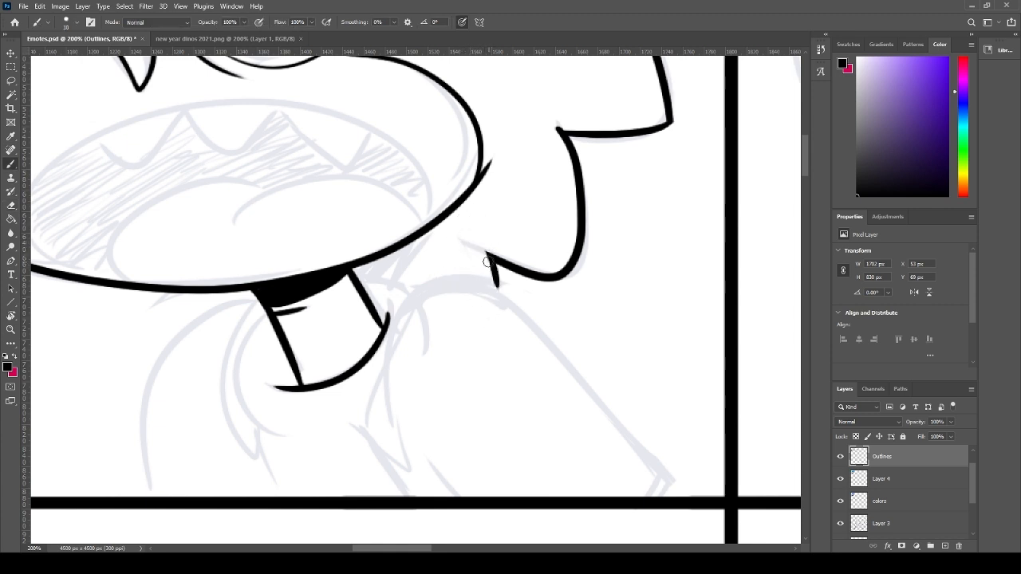
- Ink the right shoulder as one smooth curve from the armpit, over the top and down the sleeve's outer edge
mouse_move(511, 289)
mouse_down()
mouse_move(394, 396)
mouse_move(393, 428)
mouse_move(451, 282)
mouse_move(606, 401)
mouse_up()
key(ctrl+z)
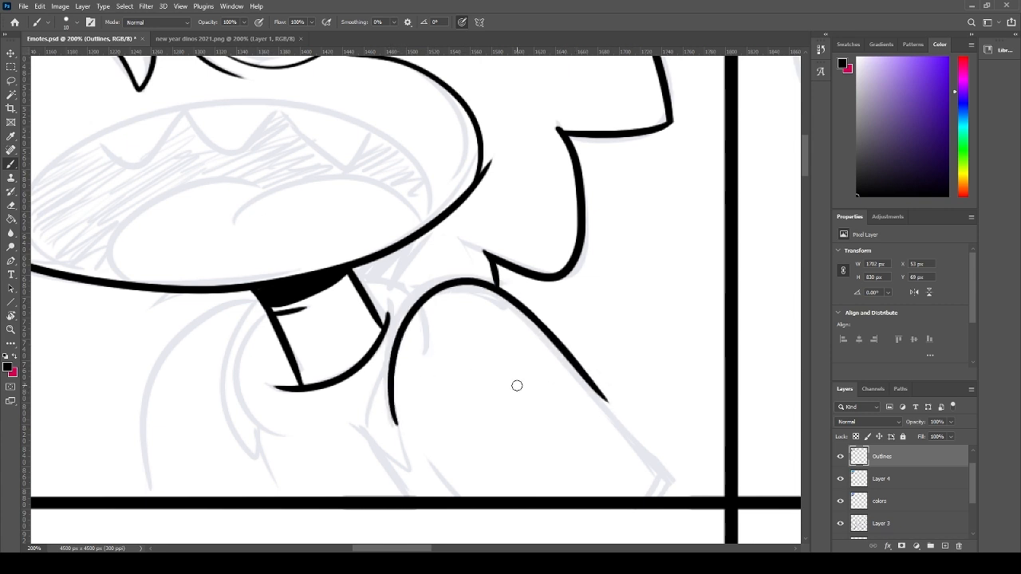
key(ctrl+z)
drag(392, 421, 612, 411)
key(ctrl+z)
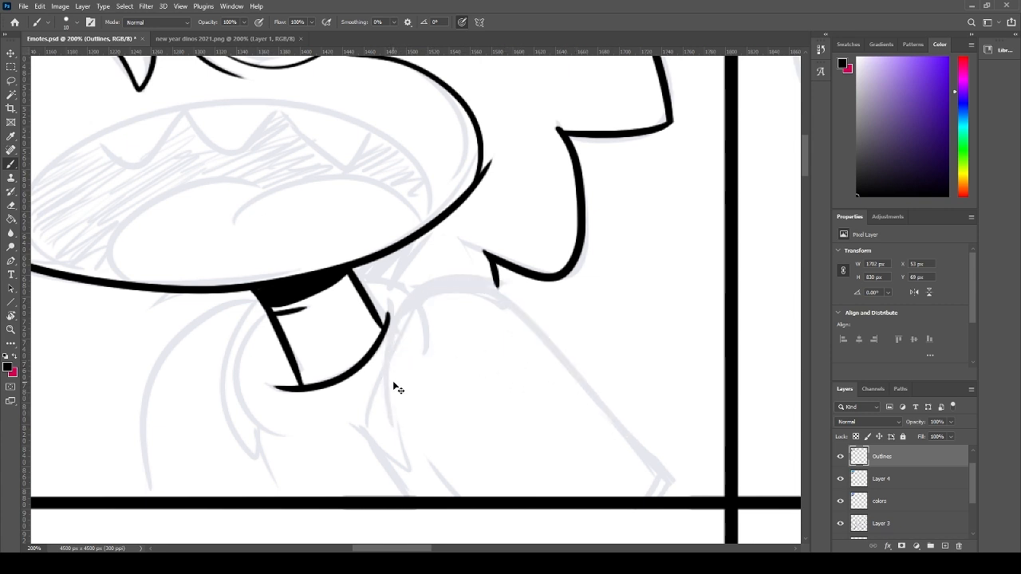
mouse_move(393, 415)
mouse_down()
mouse_move(474, 284)
mouse_move(674, 461)
mouse_up()
key(ctrl+z)
drag(394, 421, 647, 465)
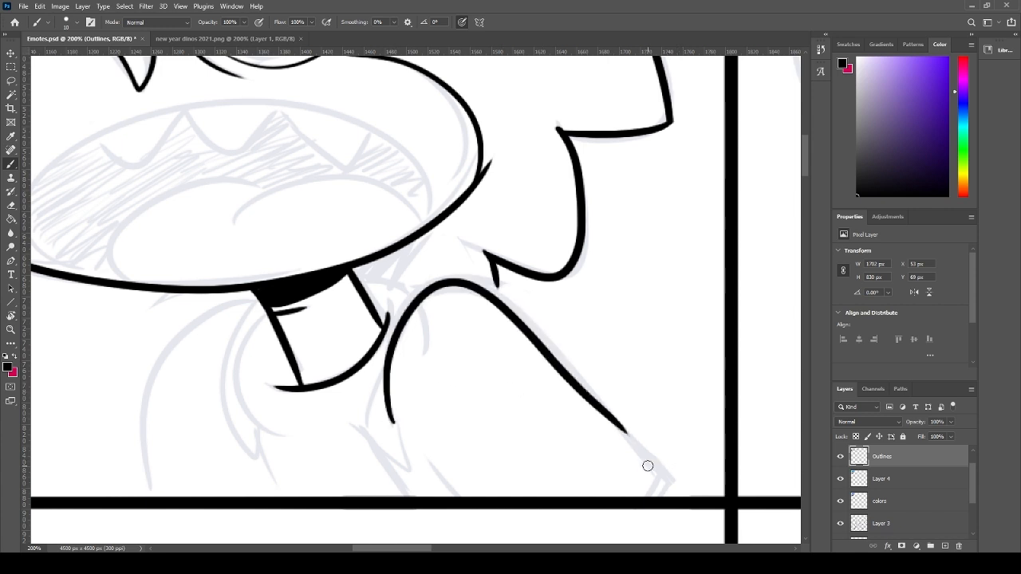
key(ctrl+z)
mouse_move(394, 415)
mouse_down()
mouse_move(455, 283)
mouse_move(642, 431)
mouse_up()
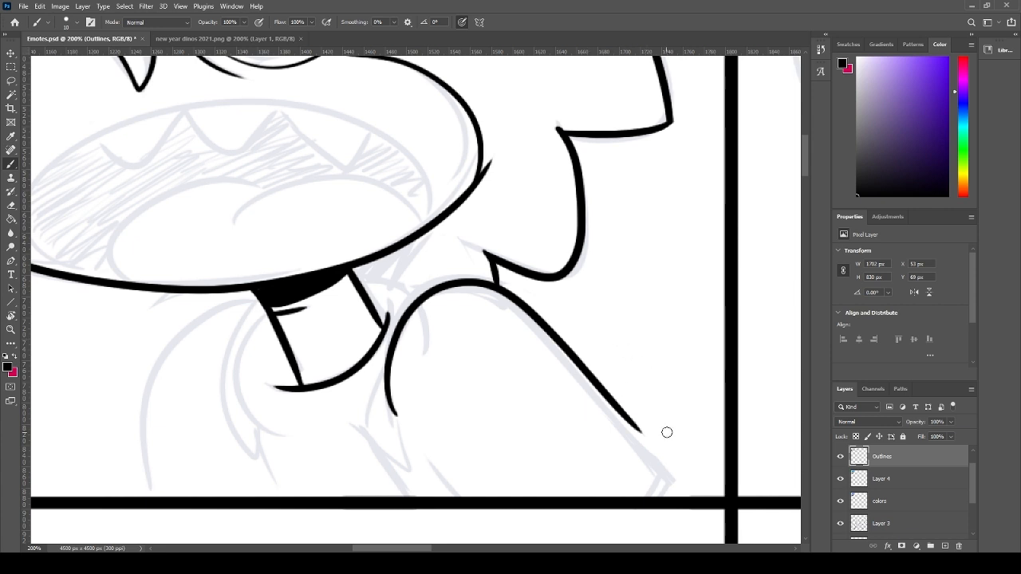
- Ink the sleeve's rounded lower corner and hem down to the panel border, with short lines for the forearm and under the armpit
mouse_move(626, 415)
mouse_down()
mouse_move(659, 446)
mouse_move(630, 483)
mouse_up()
key(ctrl+z)
drag(652, 440, 622, 493)
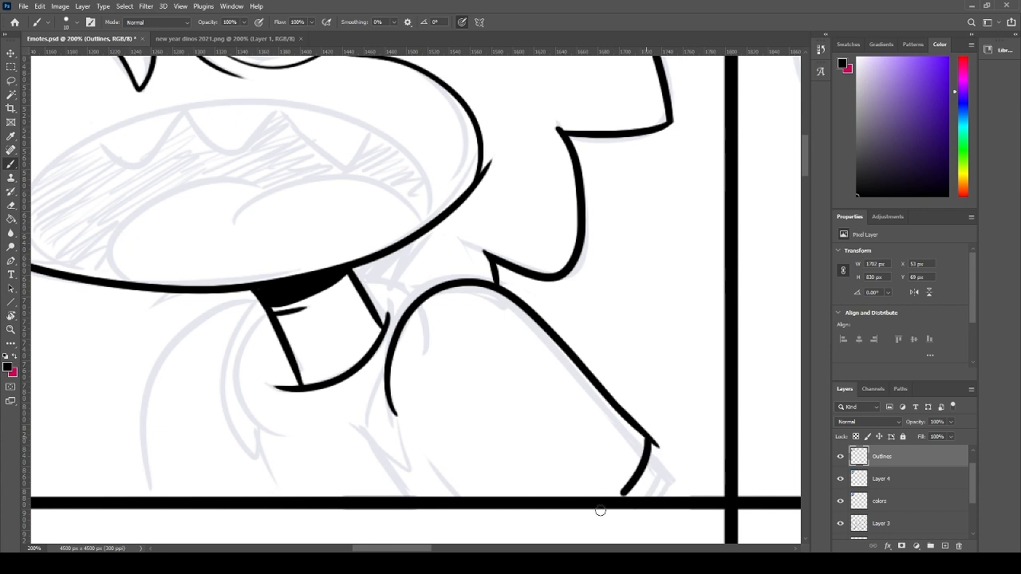
key(ctrl+z)
drag(643, 431, 615, 494)
drag(640, 431, 638, 454)
drag(464, 496, 425, 454)
drag(641, 470, 670, 496)
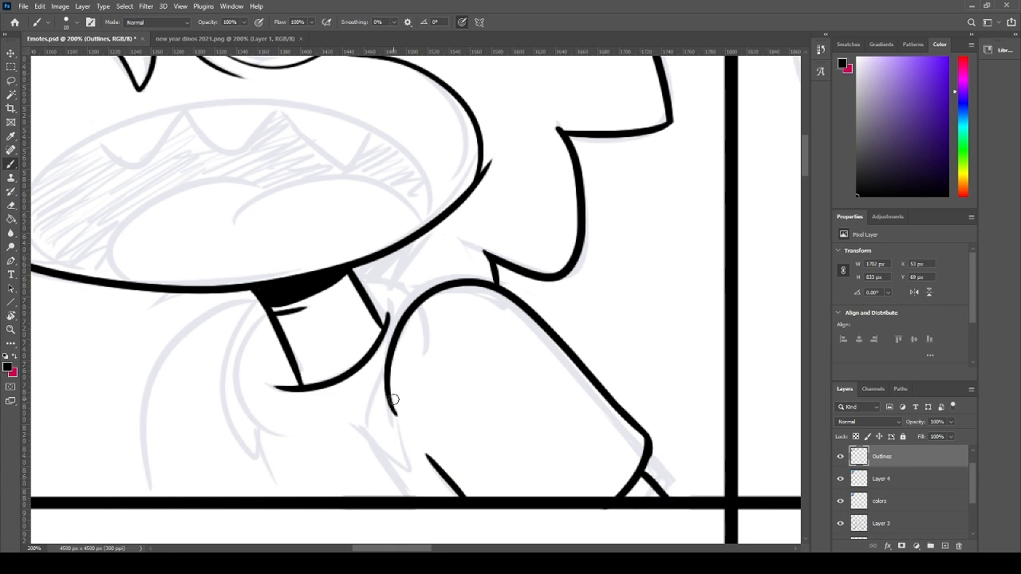
- Ink the pointed collar flap between neck and right sleeve, and the two curved collar lines running from behind the neck to the shoulder
mouse_move(394, 405)
mouse_down()
mouse_move(400, 459)
mouse_move(385, 363)
mouse_up()
key(ctrl+z)
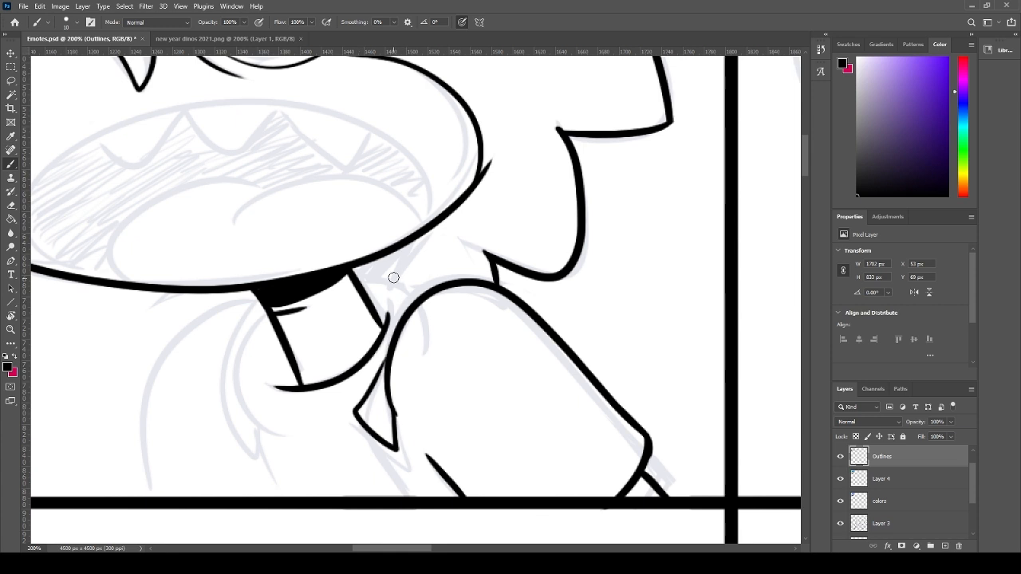
drag(353, 276, 406, 314)
key(ctrl+z)
mouse_move(353, 276)
mouse_down()
mouse_move(408, 315)
mouse_move(349, 281)
mouse_up()
key(ctrl+z)
mouse_move(429, 297)
mouse_down()
mouse_move(346, 275)
mouse_move(424, 280)
mouse_up()
key(ctrl+z)
- Ink the collar's curved edge on the left side of the neck, with a short line running from its lower end to the panel border
scroll(288, 381, down, 1)
scroll(288, 381, left, 1)
drag(302, 422, 291, 293)
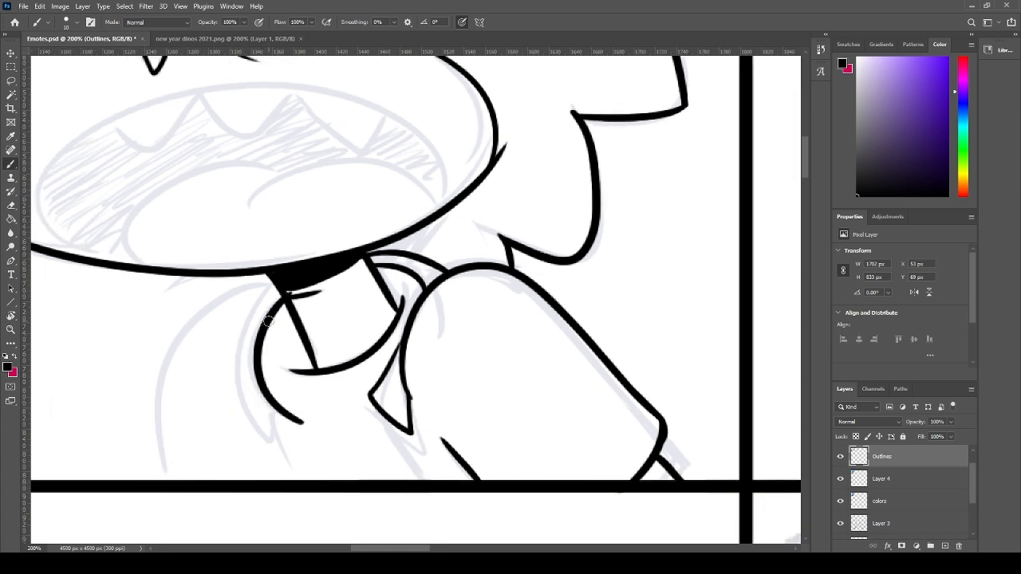
key(ctrl+z)
drag(295, 419, 288, 288)
key(ctrl+z)
drag(297, 418, 289, 292)
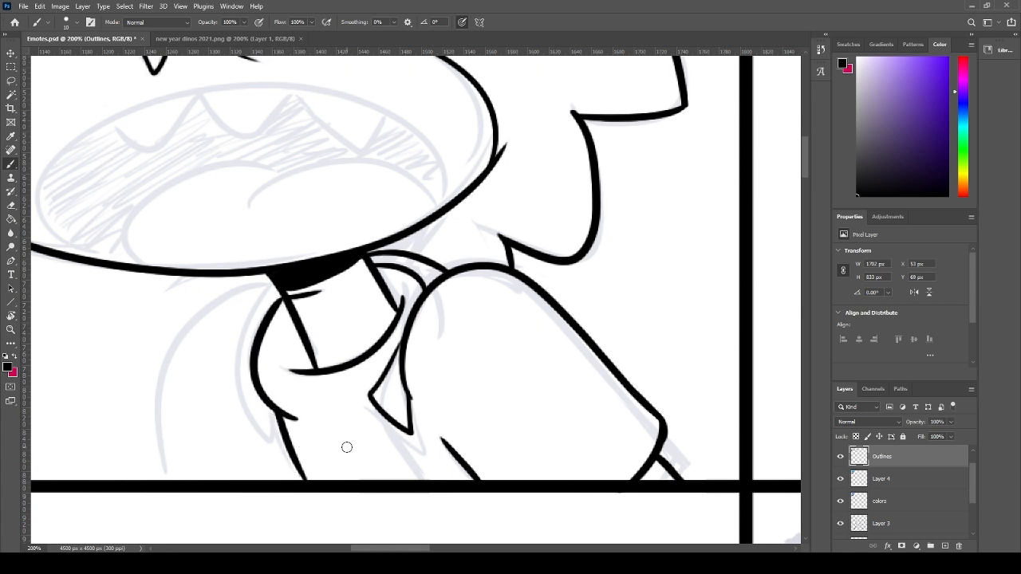
- Ink the remaining shirt, collar and jacket lines beneath the head and paint the black shadow behind the neck
drag(372, 402, 423, 482)
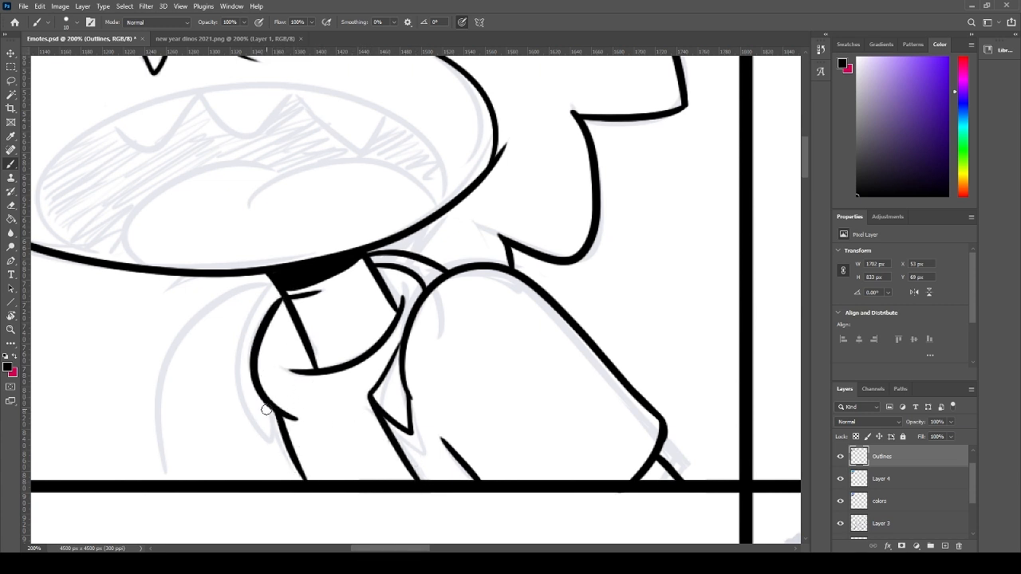
mouse_move(265, 427)
mouse_down()
mouse_move(229, 344)
mouse_move(274, 284)
mouse_move(185, 468)
mouse_up()
key(ctrl+z)
mouse_move(272, 287)
mouse_down()
mouse_move(181, 380)
mouse_move(187, 479)
mouse_up()
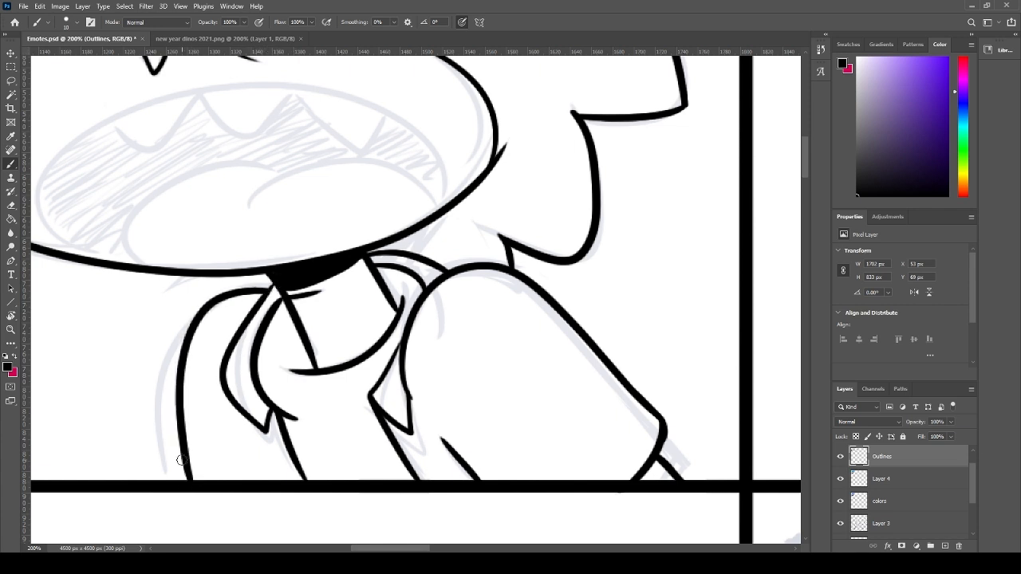
mouse_move(429, 221)
mouse_down()
mouse_move(420, 254)
mouse_move(398, 242)
mouse_move(367, 253)
mouse_move(416, 241)
mouse_move(393, 248)
mouse_move(416, 250)
mouse_move(422, 234)
mouse_move(400, 242)
mouse_up()
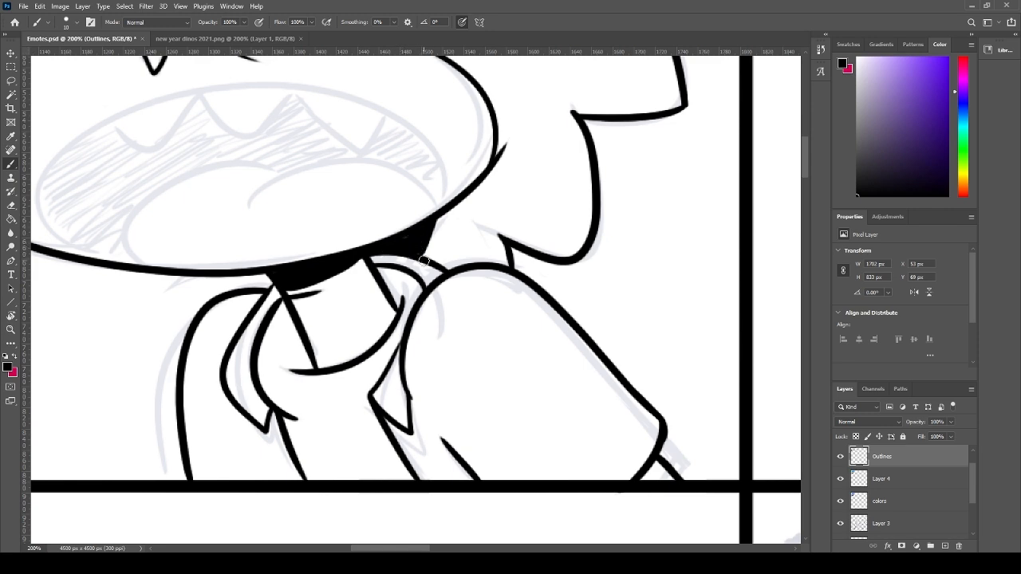
- Ink the oval outline of the character's open mouth in black, redrawing the stroke until it joins the jaw line, and clean up its end
scroll(423, 260, up, 5)
scroll(424, 260, left, 3)
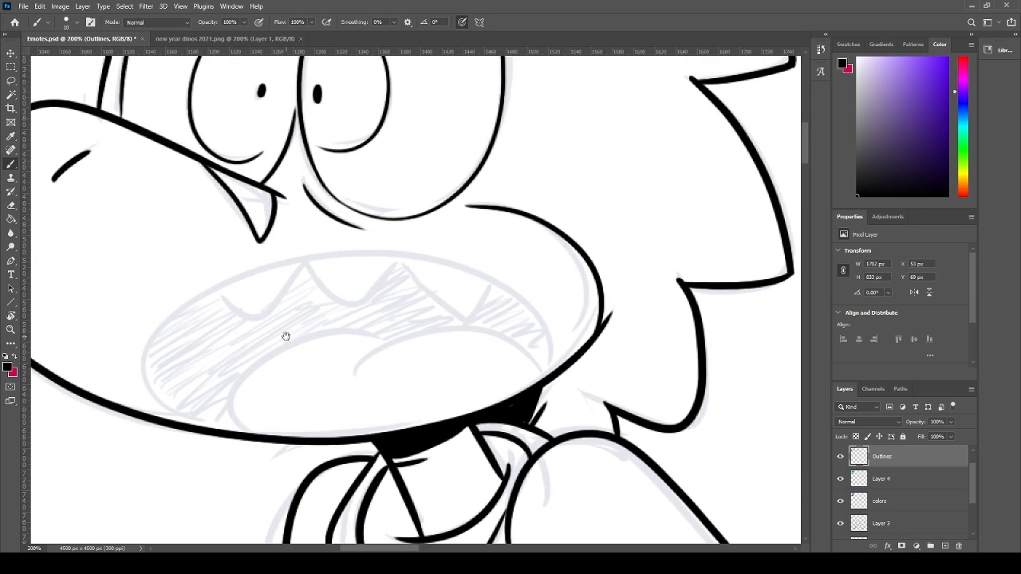
drag(286, 336, 353, 370)
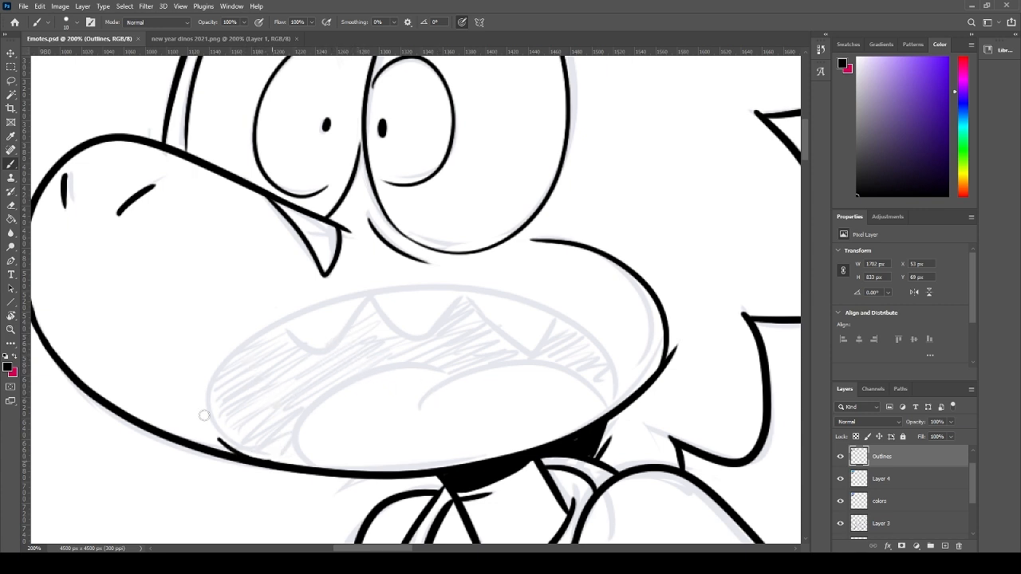
drag(239, 451, 396, 304)
key(ctrl+z)
mouse_move(239, 447)
mouse_down()
mouse_move(388, 291)
mouse_move(463, 290)
mouse_up()
key(ctrl+z)
drag(230, 444, 479, 292)
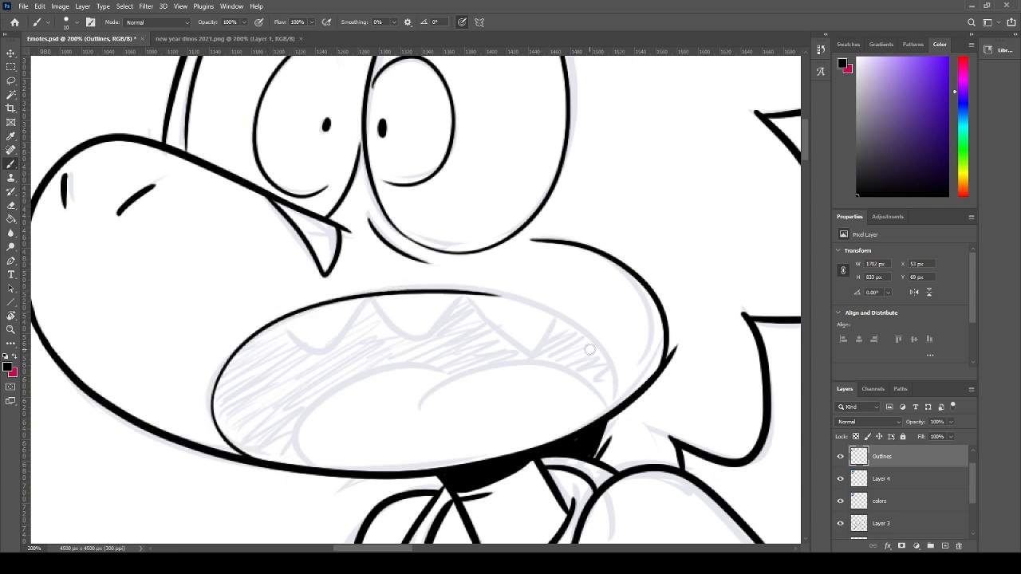
key(ctrl+z)
mouse_move(275, 464)
mouse_down()
mouse_move(333, 294)
mouse_move(589, 368)
mouse_up()
key(ctrl+z)
mouse_move(274, 465)
mouse_down()
mouse_move(276, 328)
mouse_move(611, 403)
mouse_up()
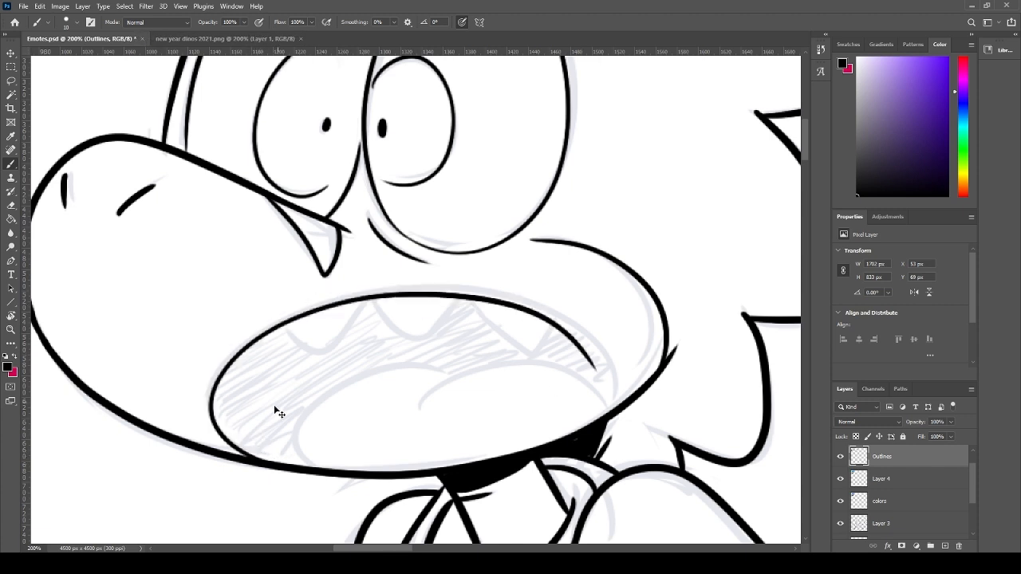
key(ctrl+z)
drag(271, 459, 626, 394)
key(e)
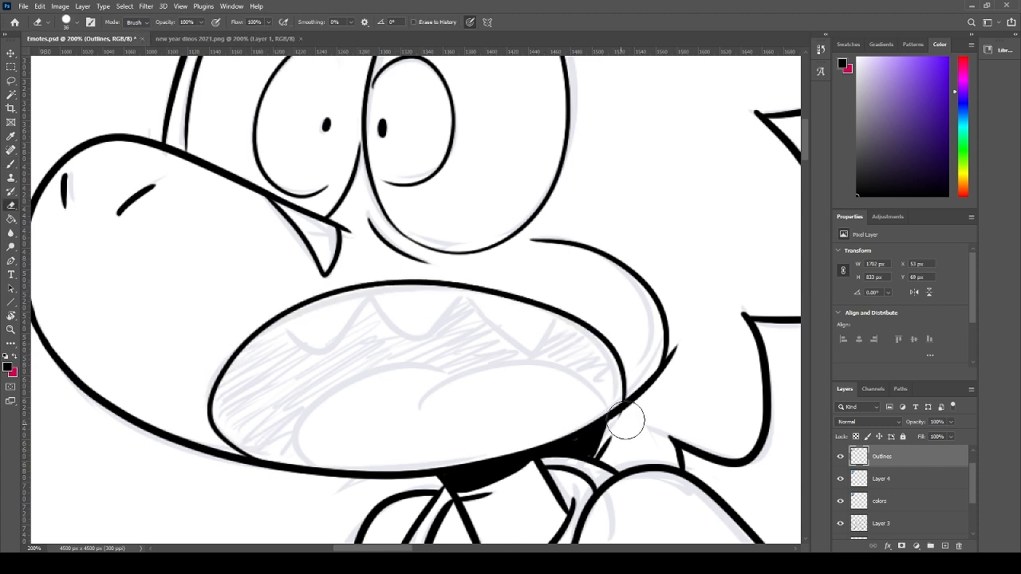
- Ink the row of three pointed upper teeth along the top edge of the open mouth
key(b)
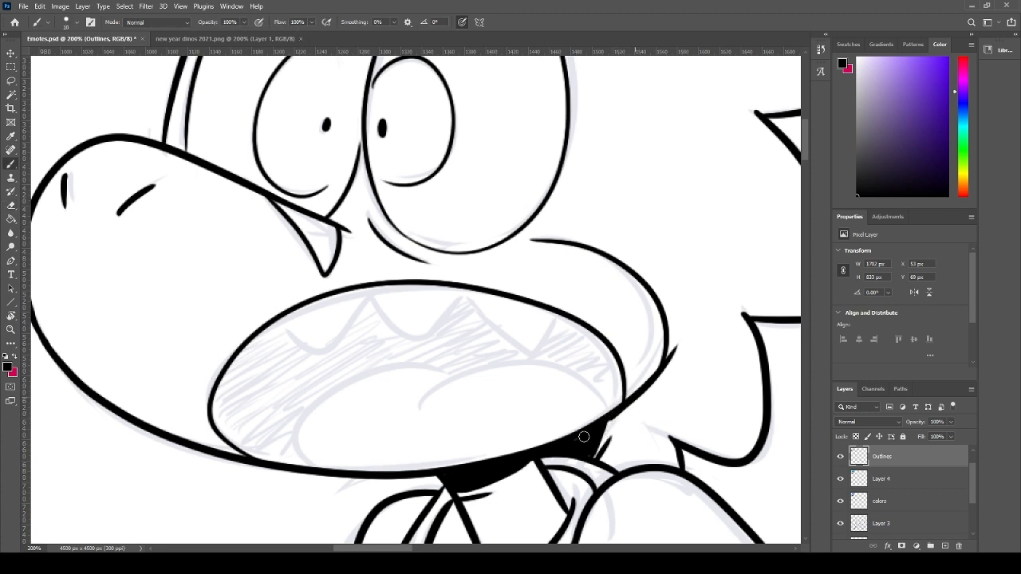
drag(280, 320, 369, 287)
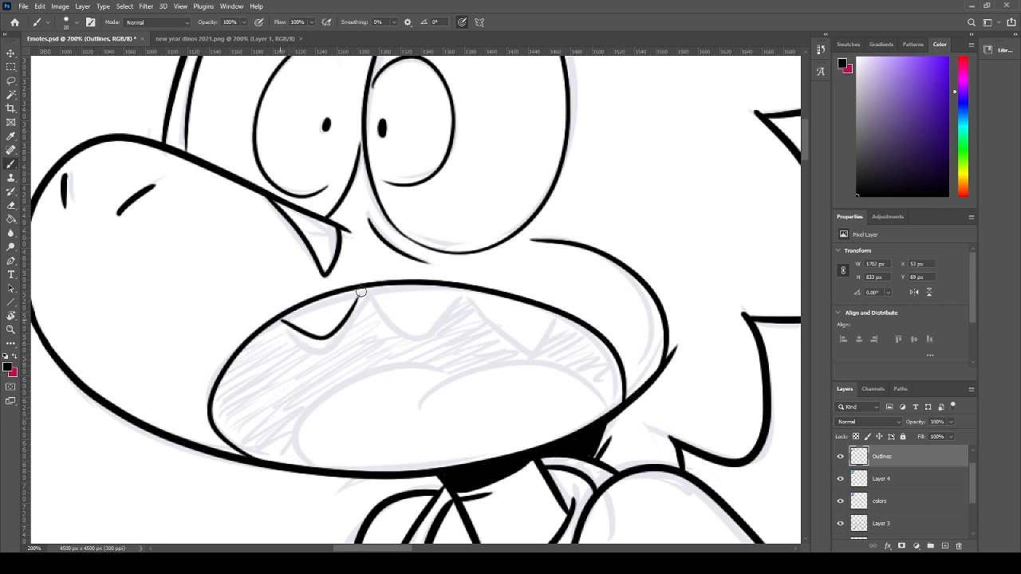
key(ctrl+z)
mouse_move(281, 320)
mouse_down()
mouse_move(370, 285)
mouse_move(560, 307)
mouse_up()
key(ctrl+z)
mouse_move(460, 297)
mouse_down()
mouse_move(512, 339)
mouse_move(563, 316)
mouse_up()
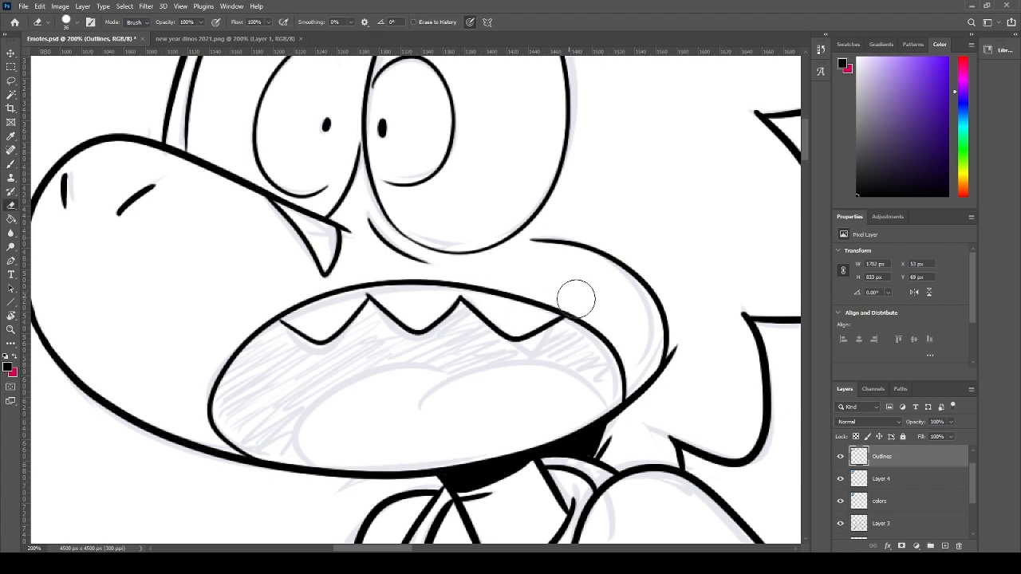
- Ink the tongue's two overlapping curves along the bottom of the open mouth
drag(315, 465, 482, 377)
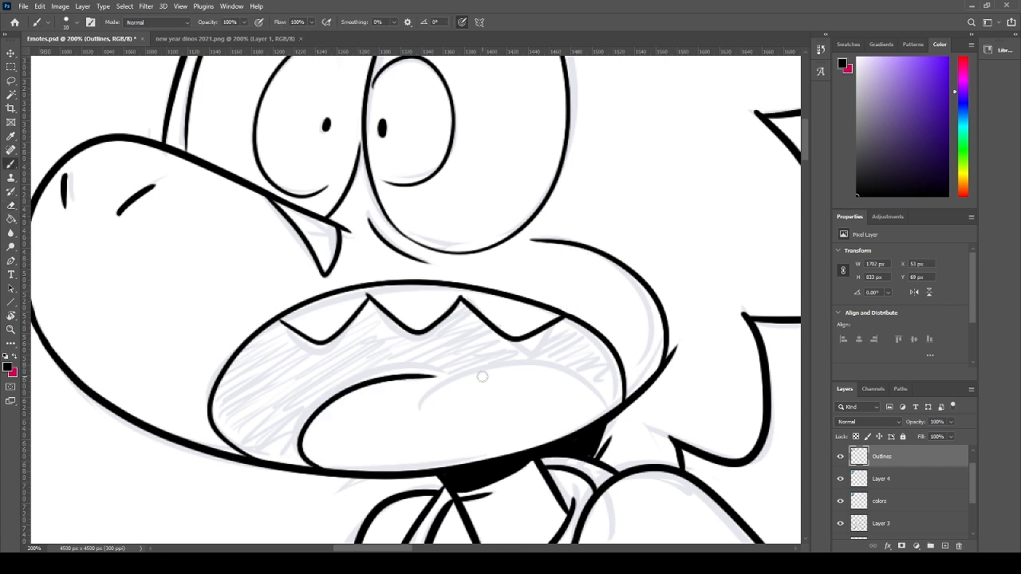
key(ctrl+z)
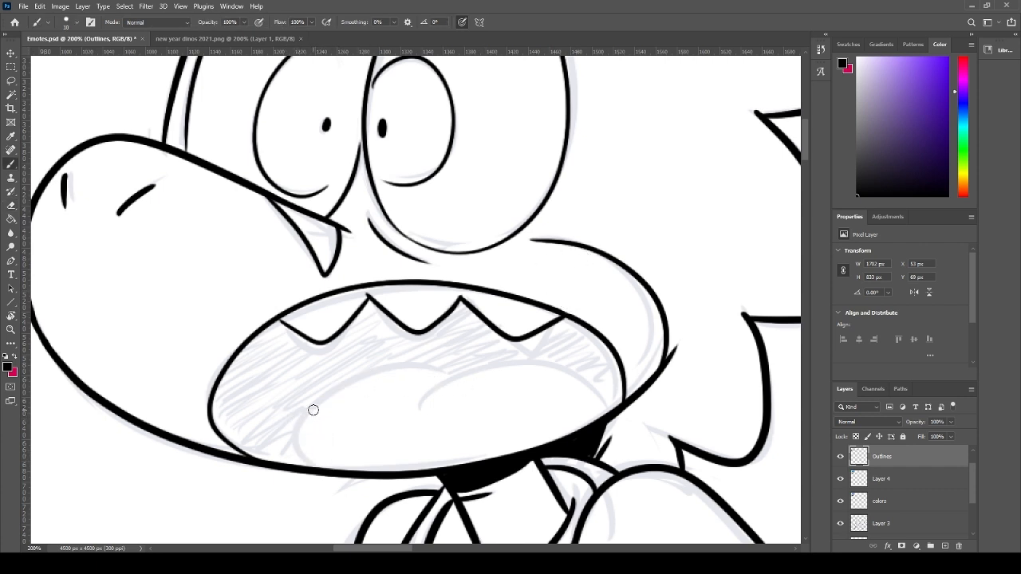
drag(315, 463, 481, 380)
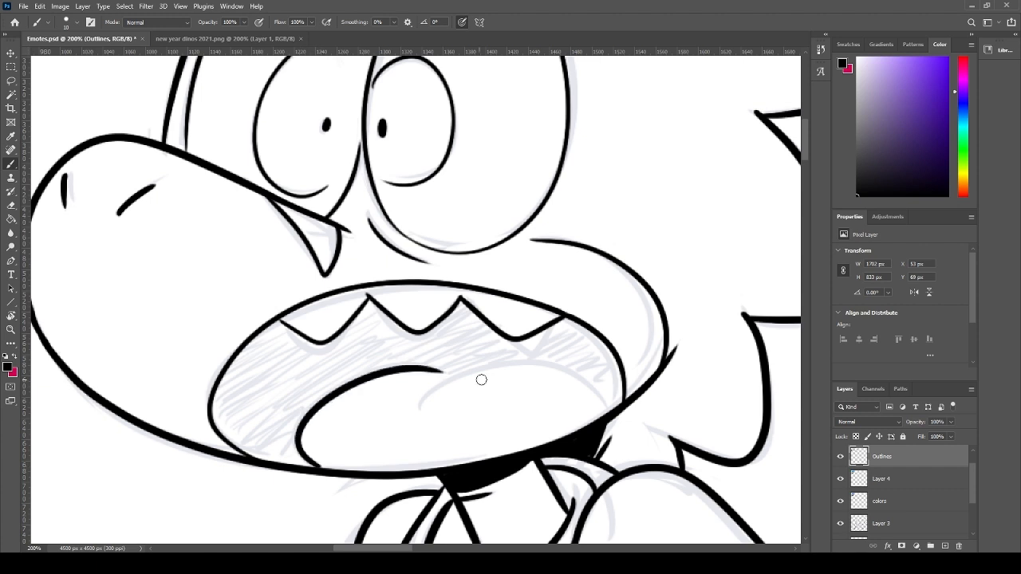
key(ctrl+z)
drag(318, 467, 461, 375)
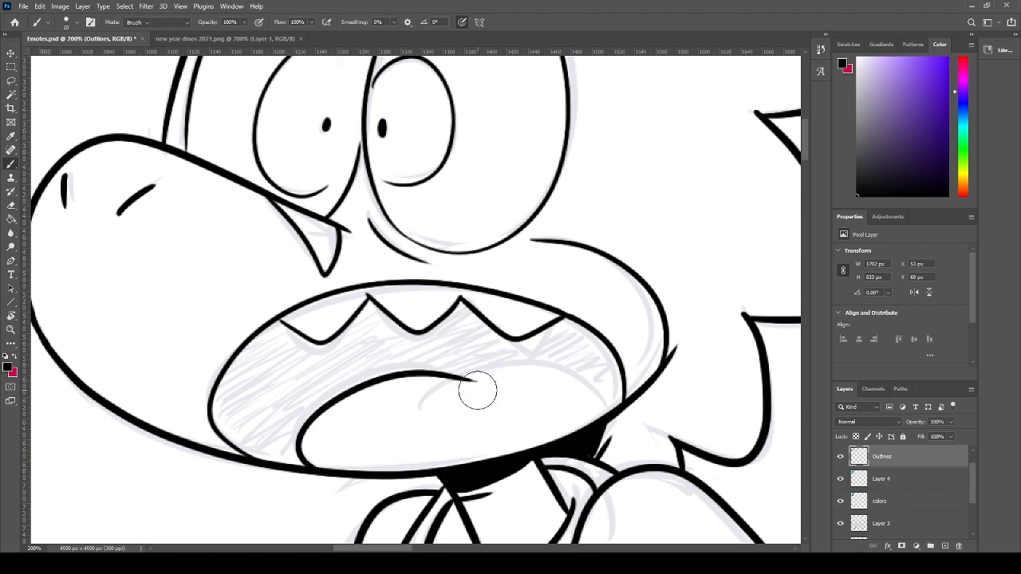
key(e)
key(b)
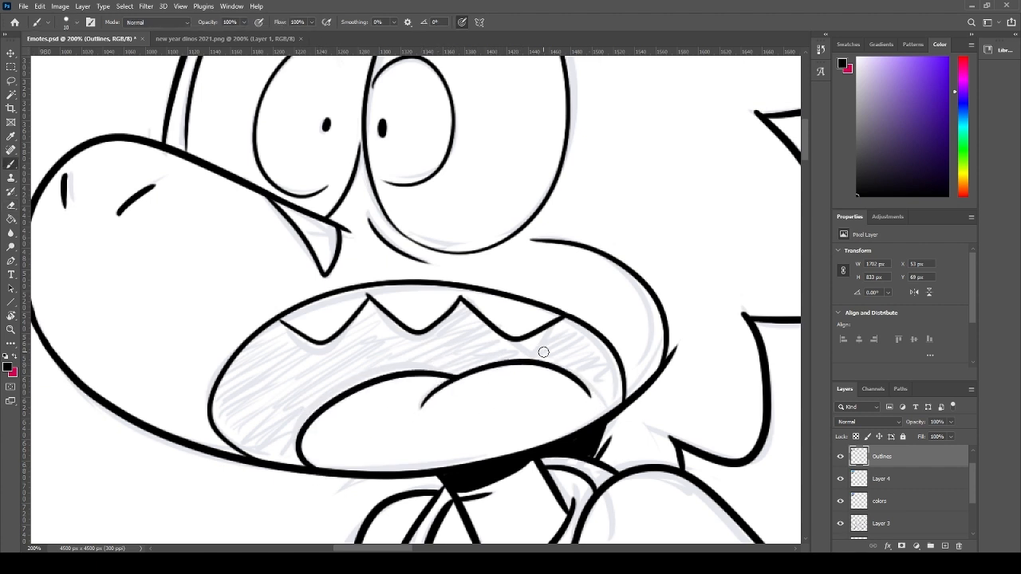
drag(426, 400, 615, 406)
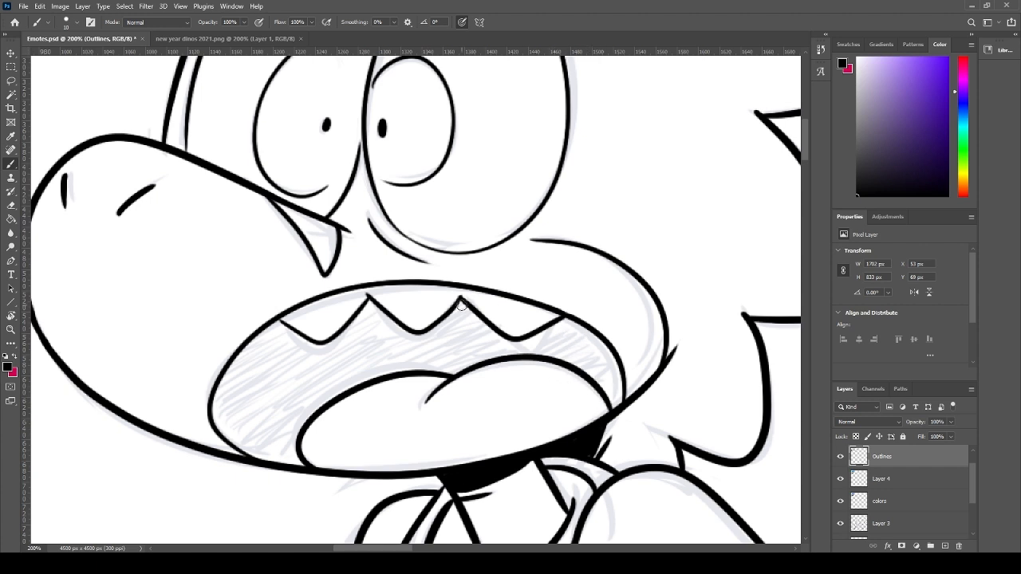
- Fill the mouth interior with black and paint over the thin gaps along the teeth, tongue and mouth outline
key(g)
click(380, 346)
key(b)
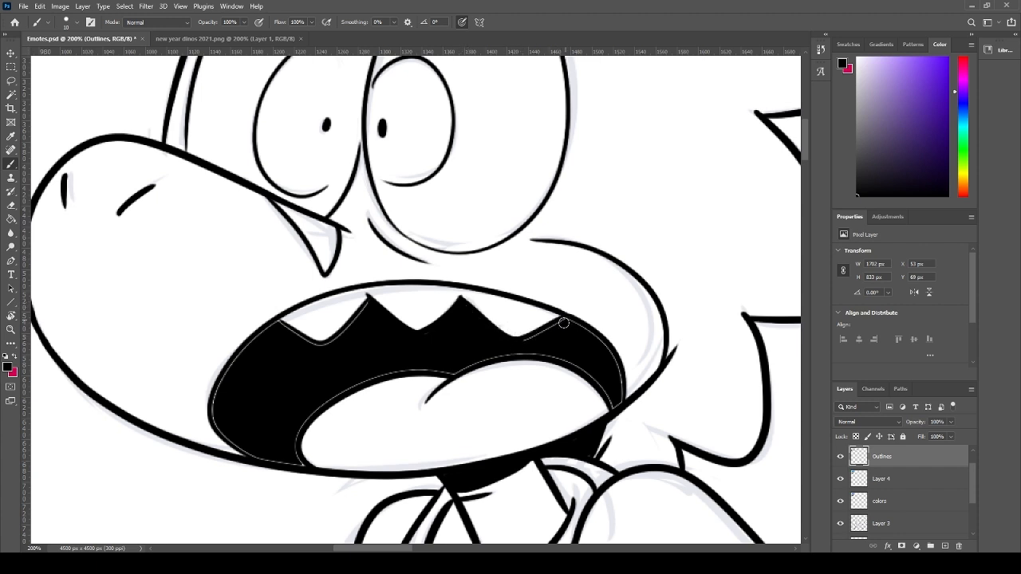
drag(563, 323, 524, 338)
mouse_move(452, 374)
mouse_down()
mouse_move(552, 351)
mouse_move(494, 360)
mouse_move(579, 360)
mouse_move(548, 358)
mouse_move(595, 377)
mouse_move(613, 405)
mouse_move(610, 380)
mouse_move(621, 393)
mouse_move(567, 322)
mouse_move(601, 348)
mouse_up()
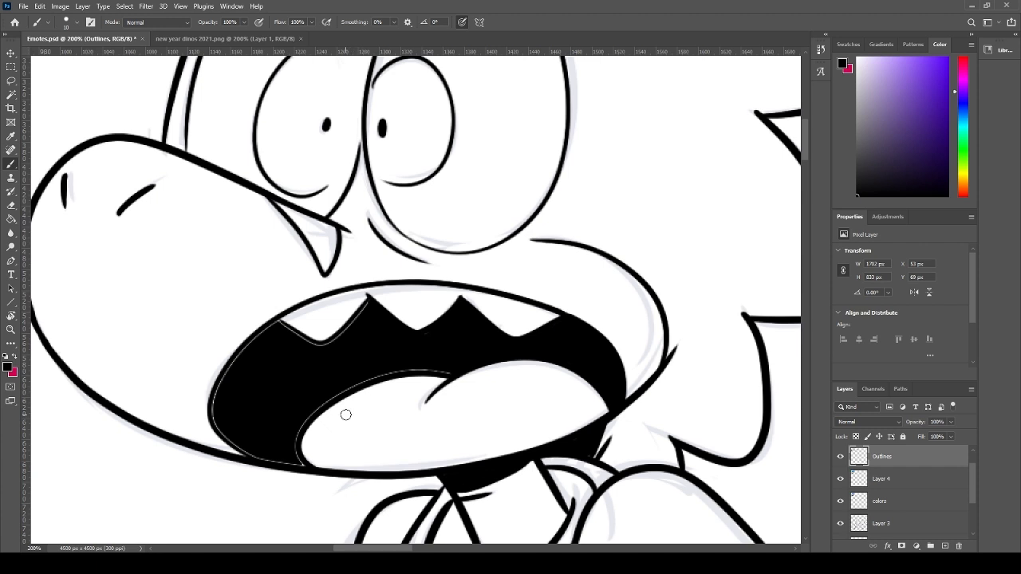
drag(302, 465, 338, 391)
key(ctrl+z)
mouse_move(298, 463)
mouse_down()
mouse_move(327, 399)
mouse_move(389, 378)
mouse_move(379, 369)
mouse_move(353, 378)
mouse_move(449, 364)
mouse_up()
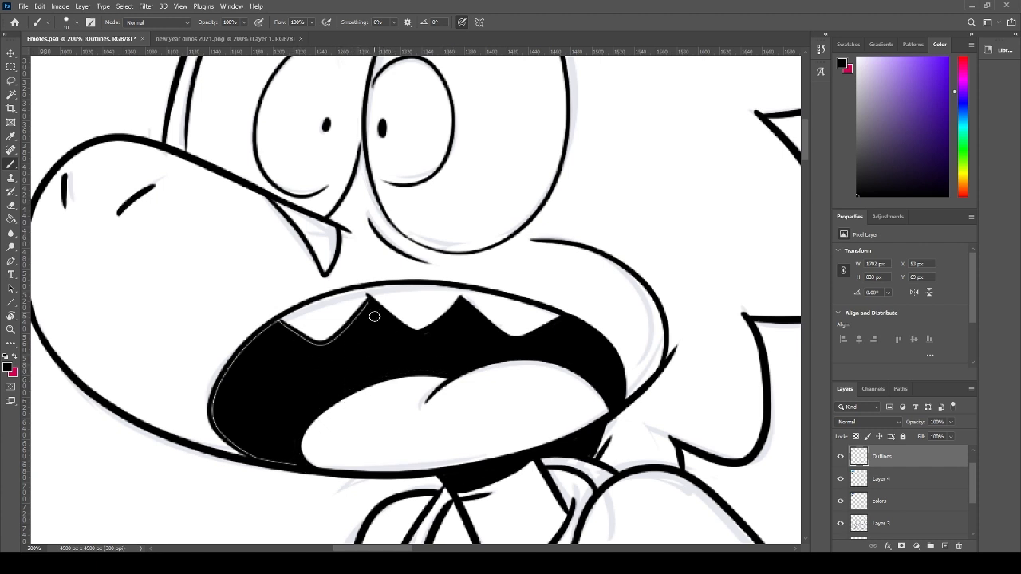
mouse_move(282, 322)
mouse_down()
mouse_move(335, 351)
mouse_move(311, 347)
mouse_move(342, 342)
mouse_move(272, 326)
mouse_move(276, 348)
mouse_move(275, 325)
mouse_move(234, 384)
mouse_move(275, 324)
mouse_move(250, 360)
mouse_move(251, 344)
mouse_move(230, 408)
mouse_move(224, 390)
mouse_move(228, 433)
mouse_move(219, 406)
mouse_move(261, 462)
mouse_move(293, 465)
mouse_move(243, 444)
mouse_move(216, 416)
mouse_move(269, 439)
mouse_up()
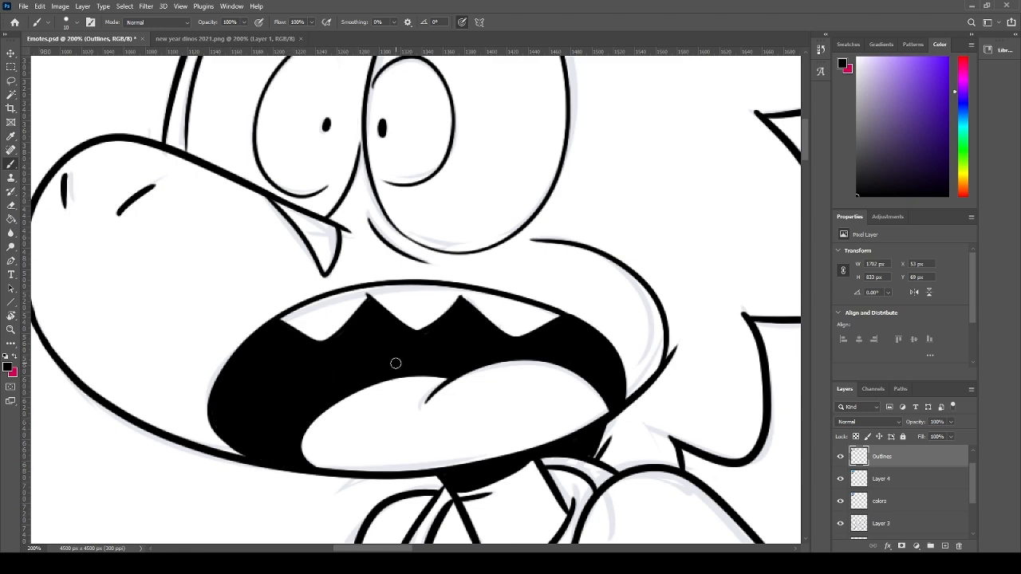
- Save the emotes document with the inked shocked character
drag(562, 423, 424, 379)
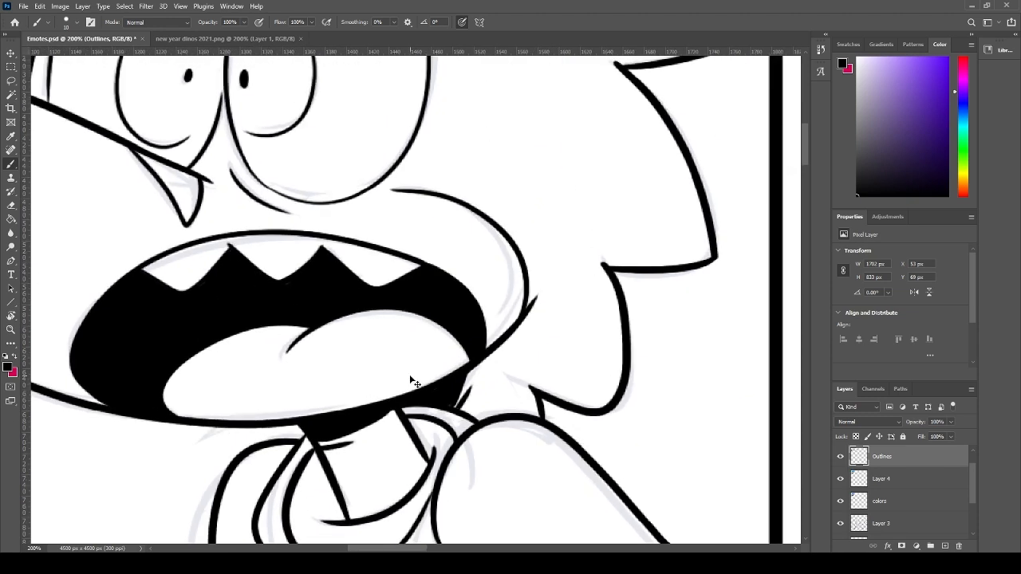
key(ctrl+minus)
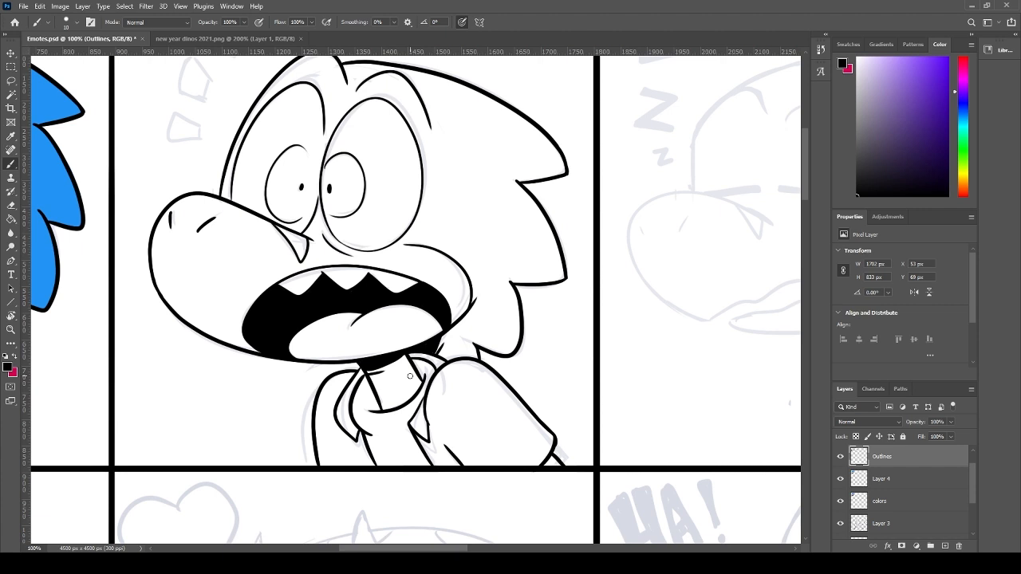
key(ctrl+s)
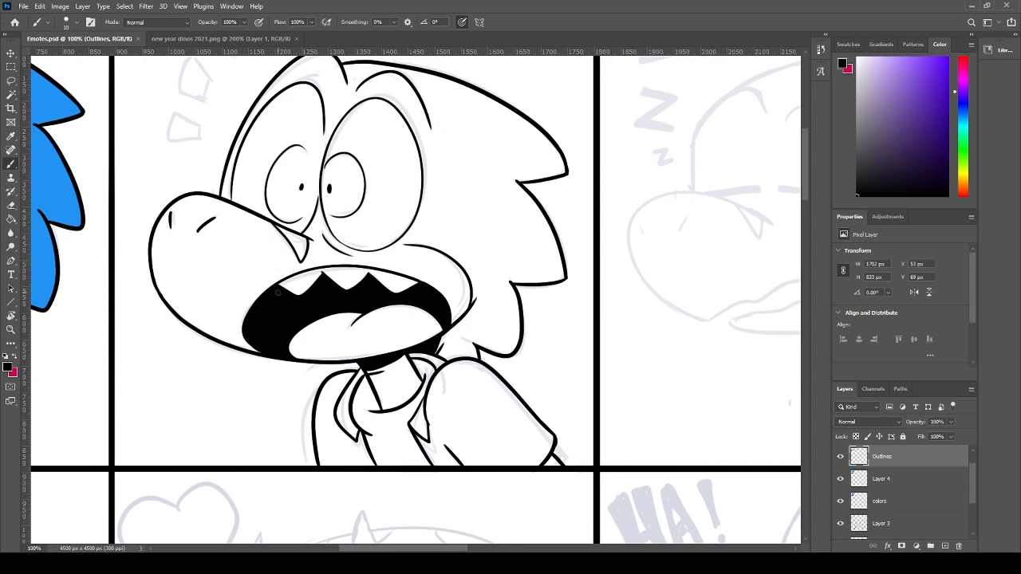
- Set the brush colour to a saturated red-orange for the surprise marks beside the head
drag(255, 181, 306, 299)
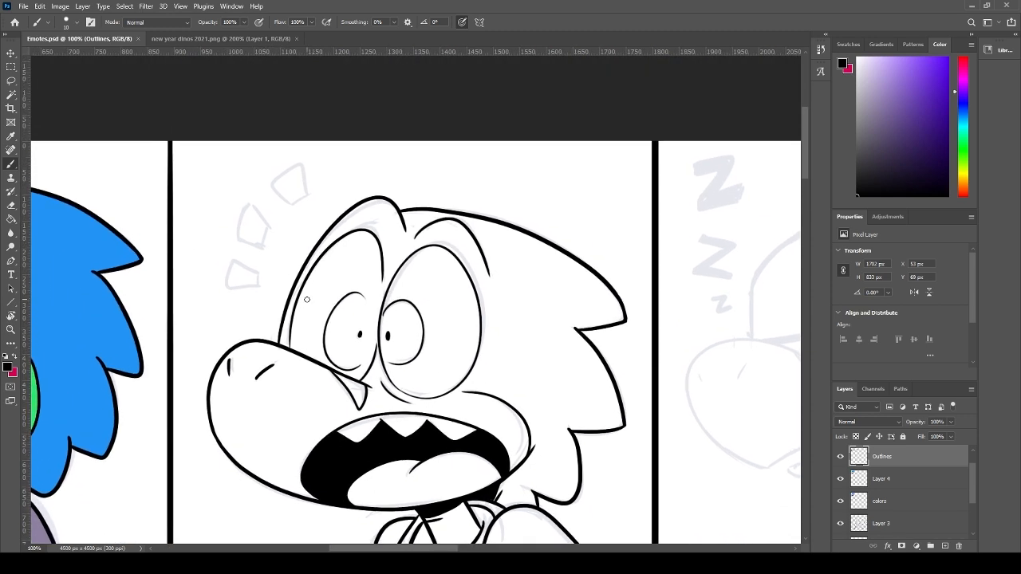
scroll(311, 307, down, 1)
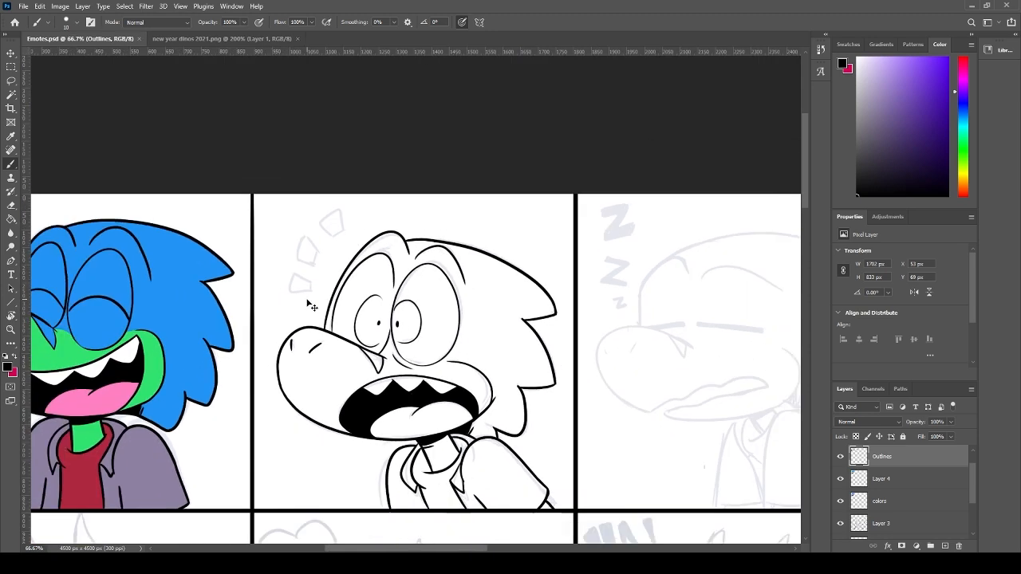
scroll(308, 301, up, 2)
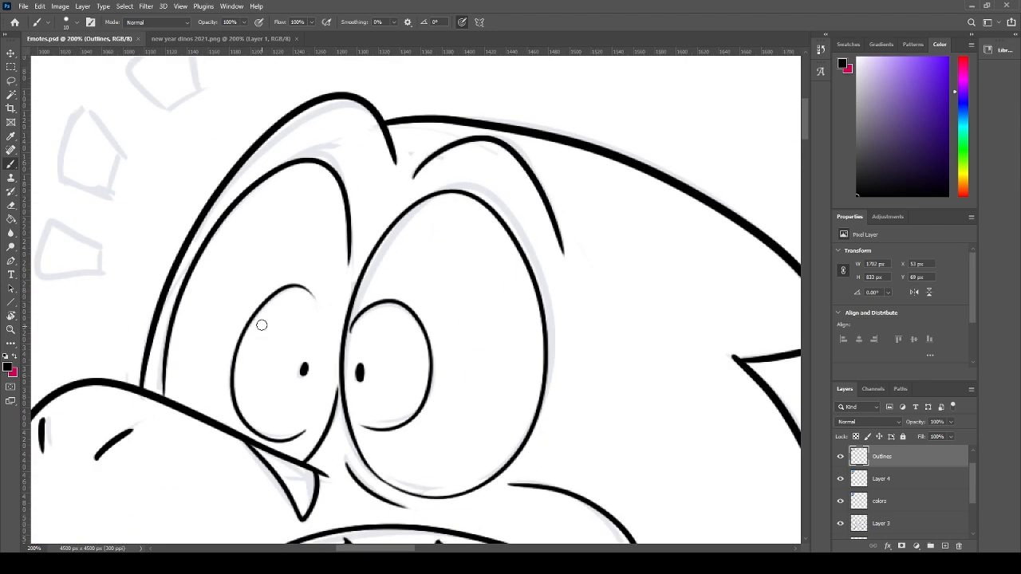
drag(203, 256, 319, 374)
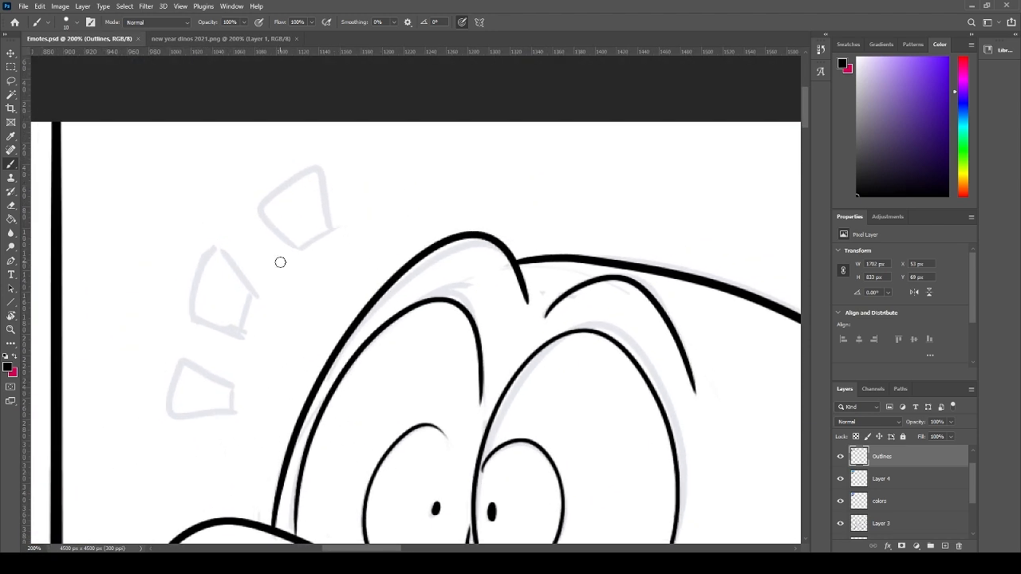
click(965, 192)
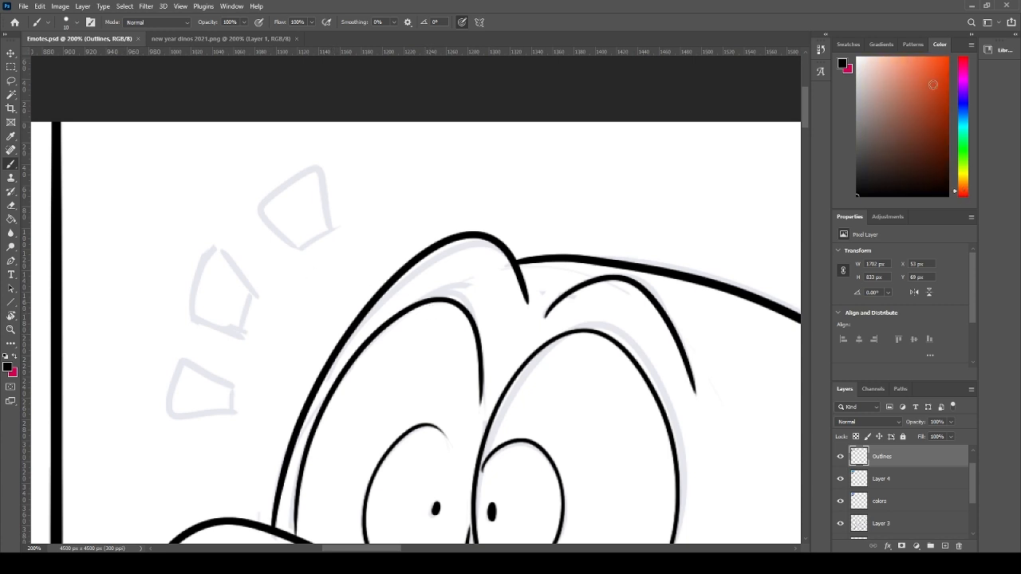
click(949, 57)
- Draw the four-sided outline of the uppermost surprise mark above the head in red-orange, following the sketch
drag(298, 244, 246, 204)
key(ctrl+z)
drag(335, 227, 316, 170)
key(ctrl+z)
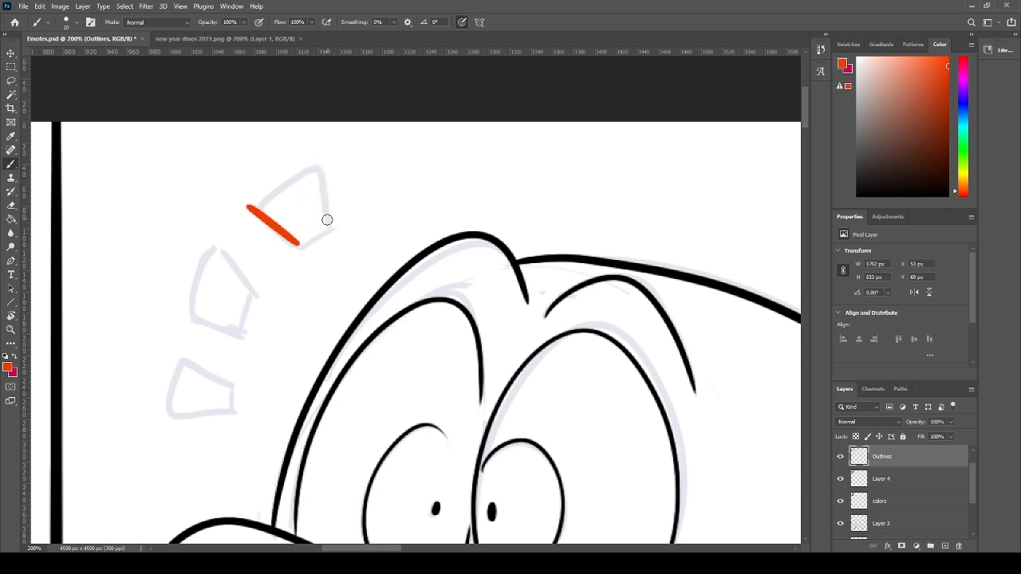
drag(334, 225, 311, 157)
drag(257, 207, 313, 161)
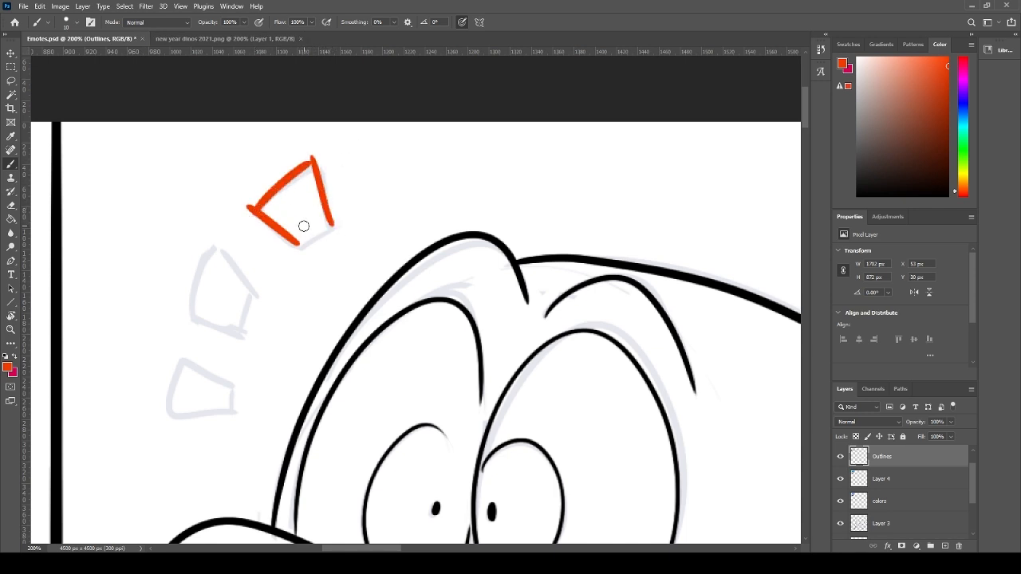
key(ctrl+z)
drag(256, 212, 316, 170)
key(ctrl+z)
drag(253, 214, 328, 165)
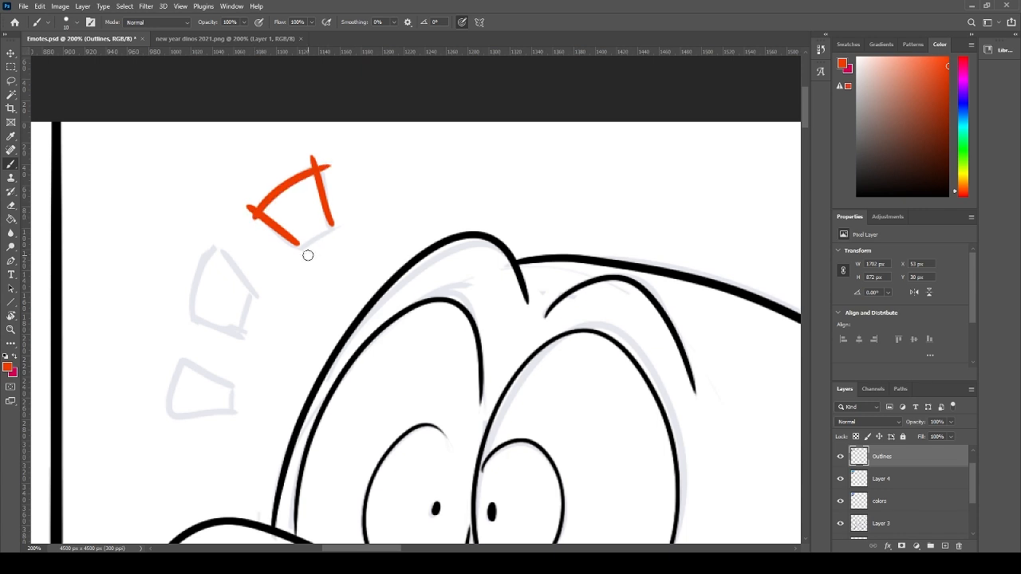
drag(297, 248, 333, 227)
- Erase the overshooting corners of the uppermost surprise mark and redraw its lower-left edge
key(e)
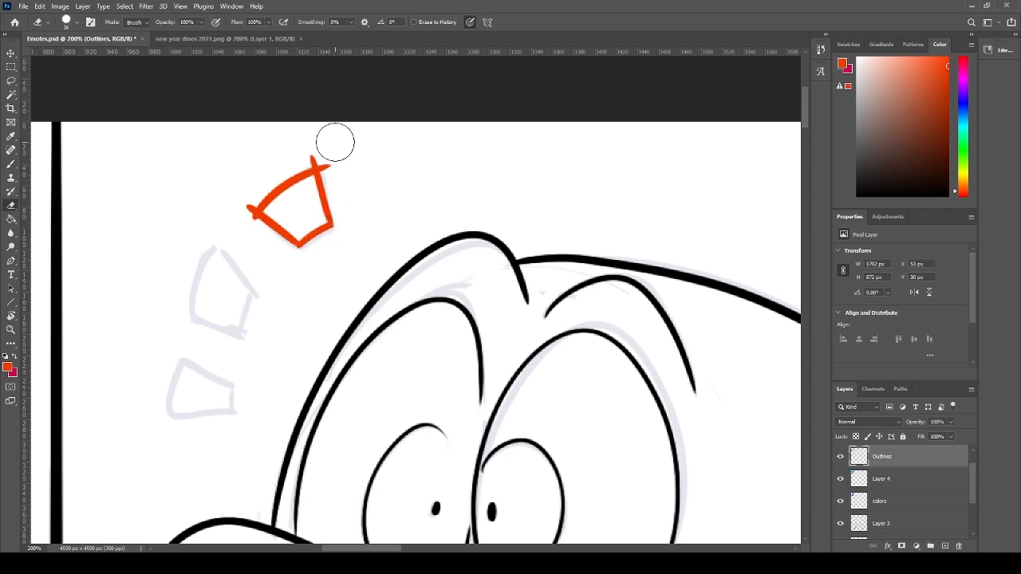
mouse_move(338, 165)
mouse_down()
mouse_move(334, 173)
mouse_move(327, 149)
mouse_move(310, 152)
mouse_up()
drag(241, 214, 251, 228)
key(b)
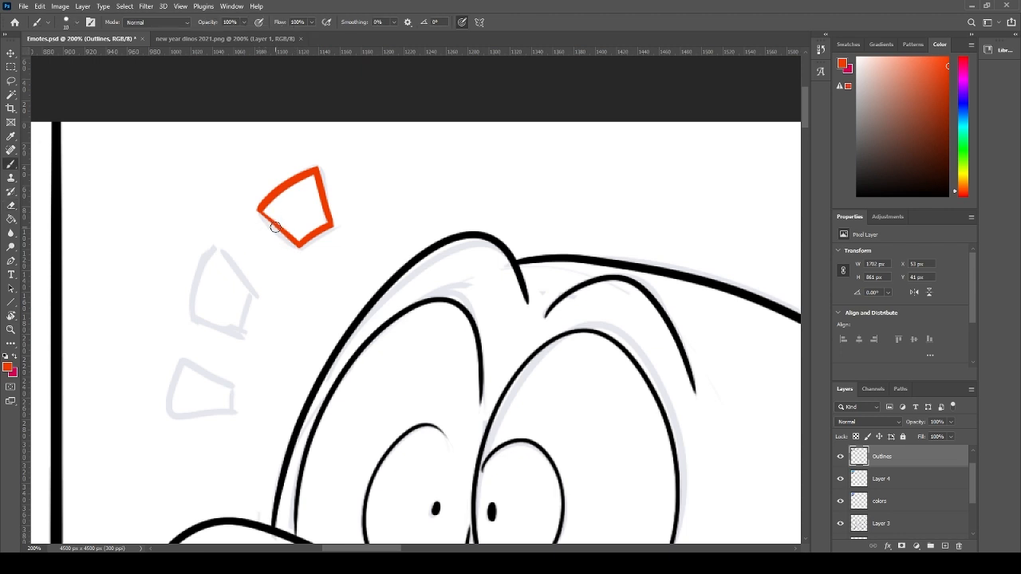
mouse_move(260, 211)
mouse_down()
mouse_move(303, 245)
mouse_move(257, 213)
mouse_up()
key(ctrl+z)
key(ctrl+z)
drag(299, 244, 257, 211)
- Draw the four-sided outline of the middle surprise mark in red-orange over its sketch and erase its overshooting corners
mouse_move(192, 318)
mouse_down()
mouse_move(238, 237)
mouse_move(257, 283)
mouse_up()
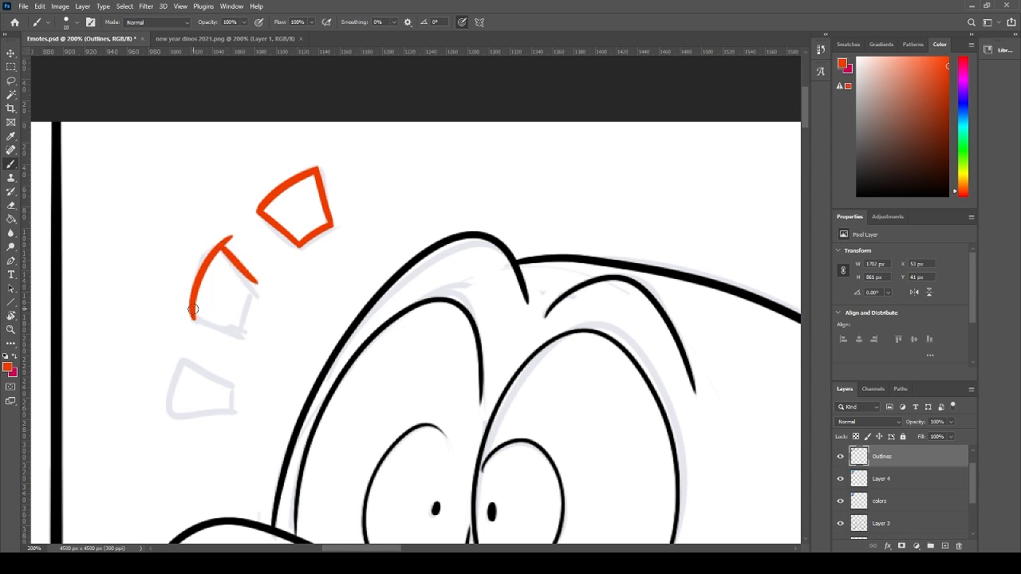
mouse_move(193, 314)
mouse_down()
mouse_move(241, 322)
mouse_move(258, 284)
mouse_up()
key(e)
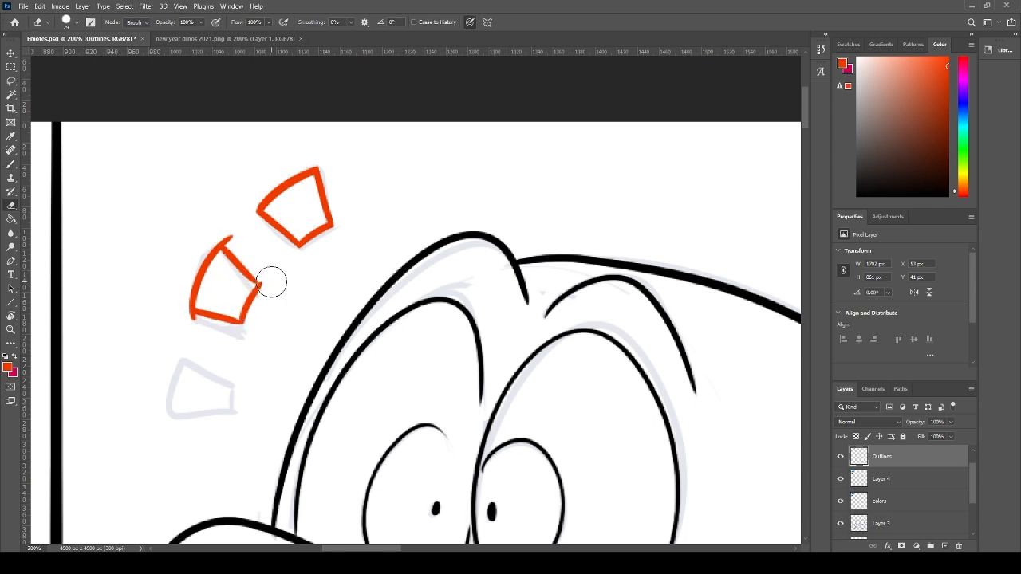
click(235, 238)
key(b)
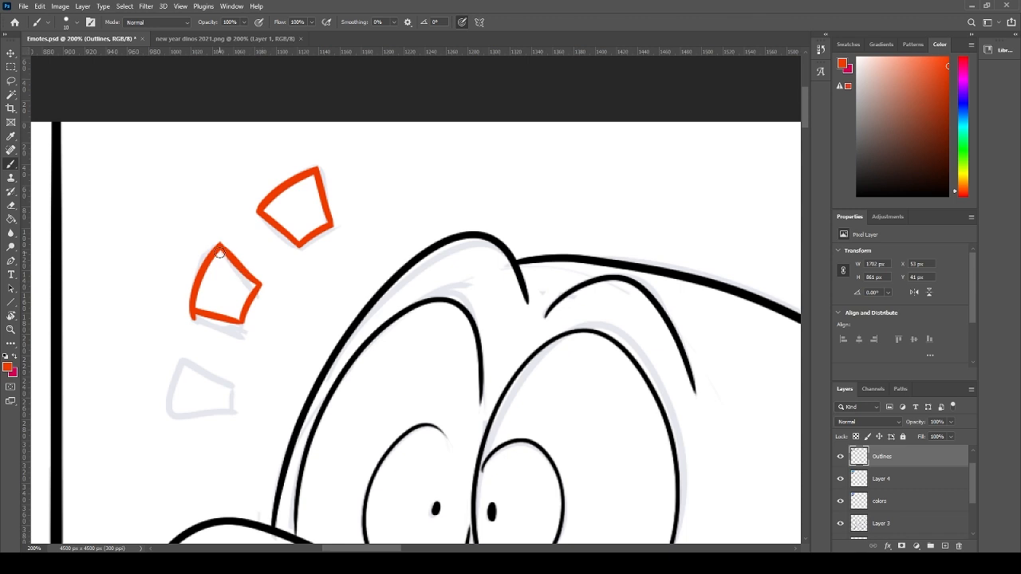
key(e)
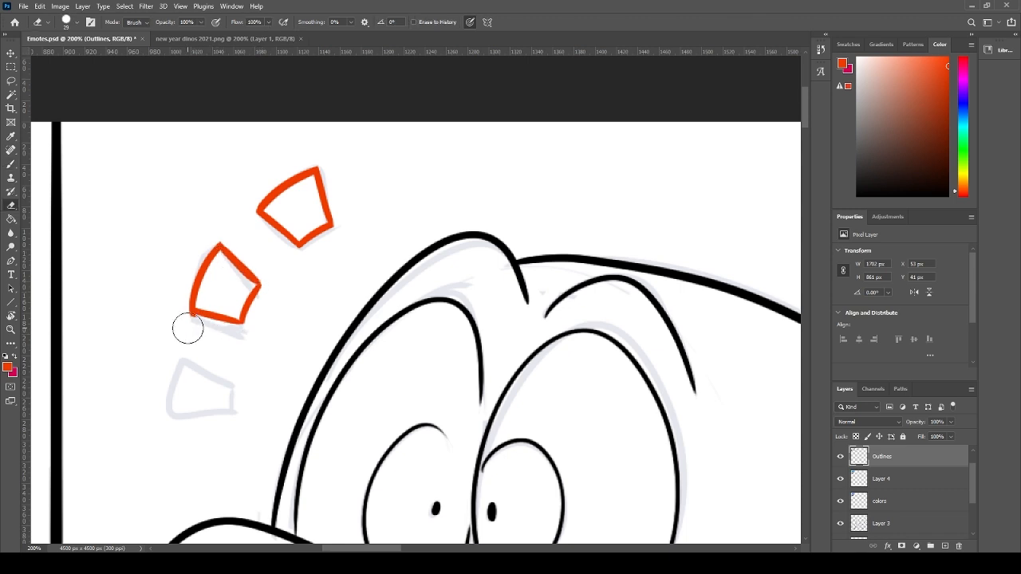
key(b)
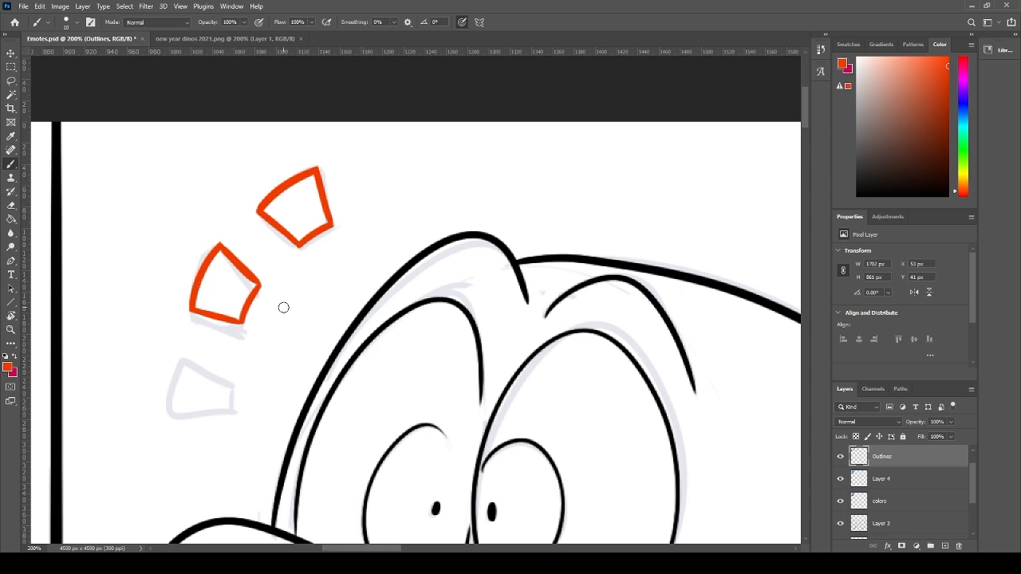
- Draw the four-sided outline of the lowest surprise mark beside the head in red-orange, following the sketch
mouse_move(236, 372)
mouse_down()
mouse_move(252, 293)
mouse_move(205, 343)
mouse_up()
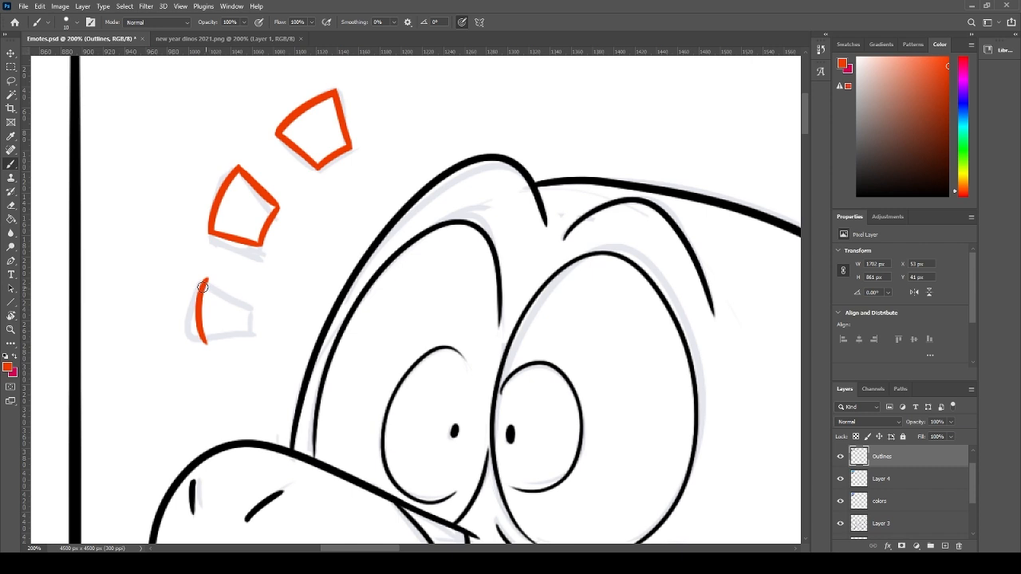
drag(205, 282, 258, 305)
mouse_move(211, 341)
mouse_down()
mouse_move(260, 330)
mouse_move(257, 306)
mouse_up()
key(ctrl+z)
key(ctrl+z)
key(ctrl+z)
key(ctrl+z)
drag(206, 343, 274, 342)
- Erase the overshooting corners of the lowest surprise mark and touch up the corners of the lowest and middle marks
key(e)
drag(246, 286, 270, 295)
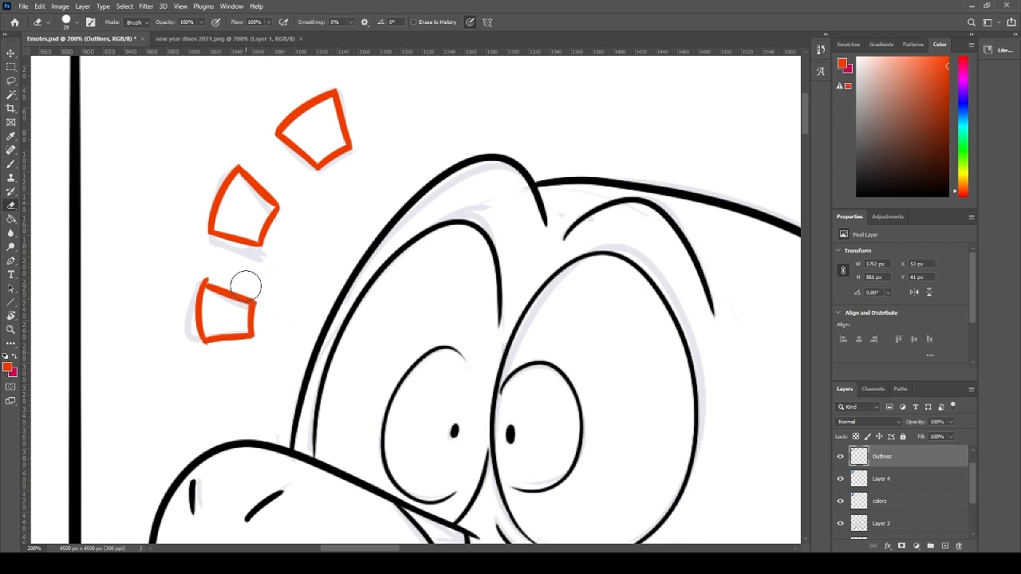
drag(206, 265, 209, 266)
key(b)
drag(201, 340, 190, 342)
key(e)
key(b)
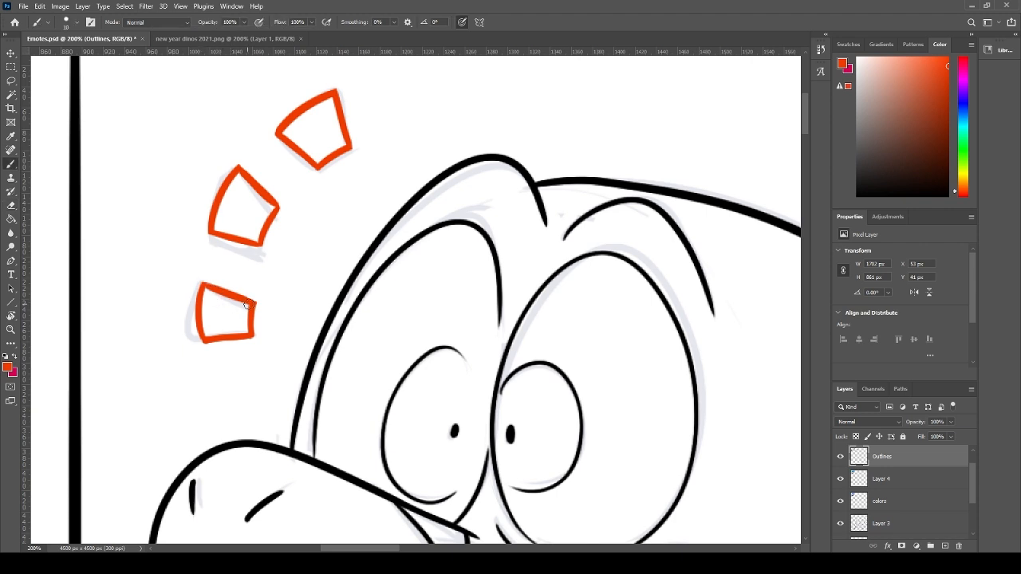
key(e)
key(b)
key(e)
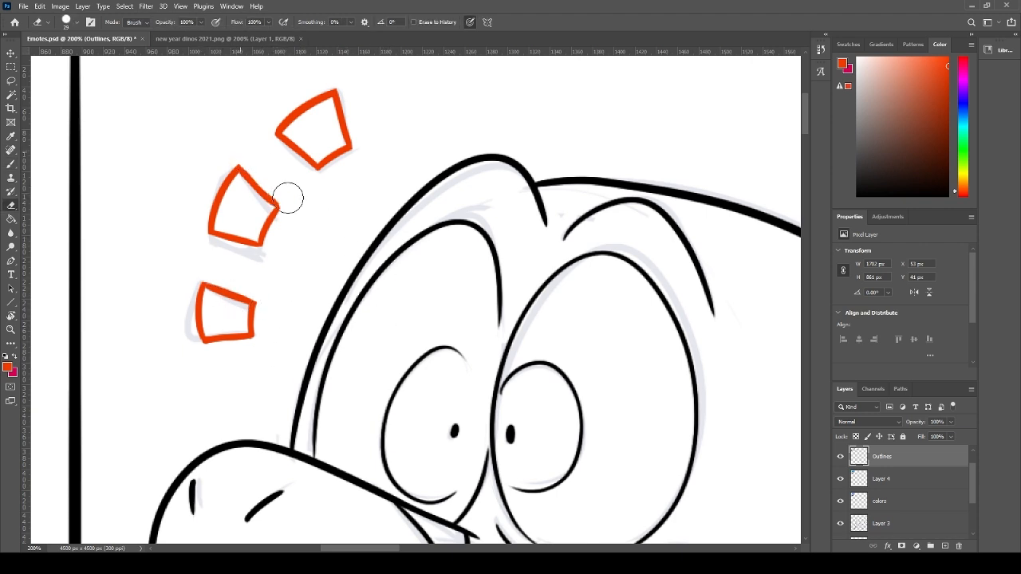
key(b)
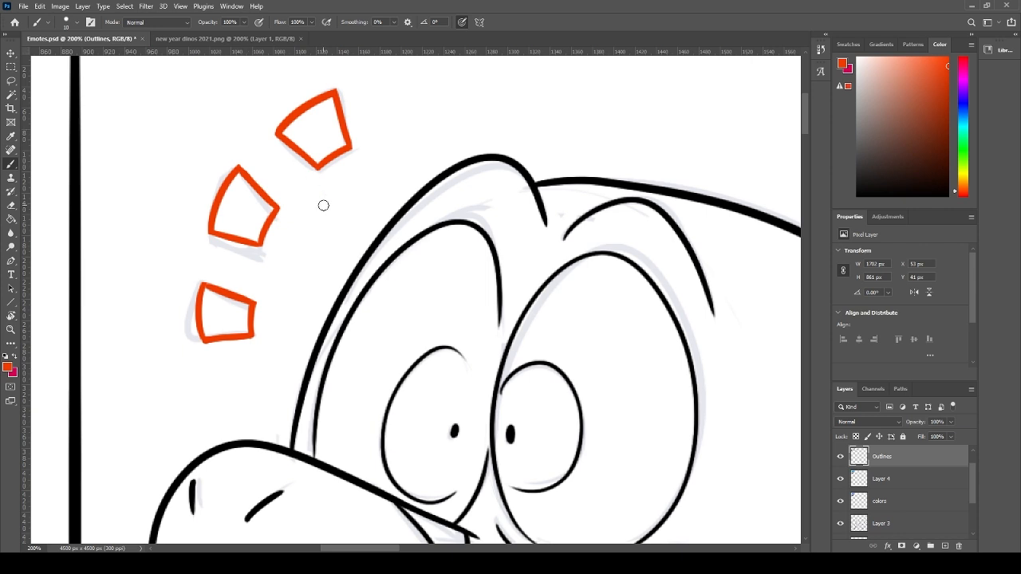
- Save the emotes document with the three finished surprise marks
scroll(388, 298, up, 2)
scroll(387, 298, right, 3)
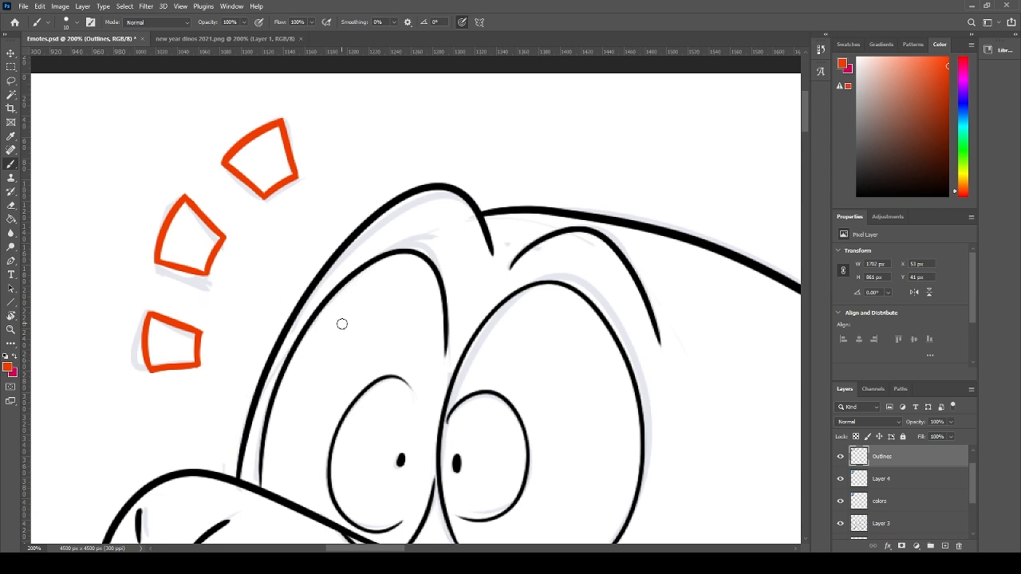
scroll(341, 324, down, 3)
scroll(342, 324, right, 3)
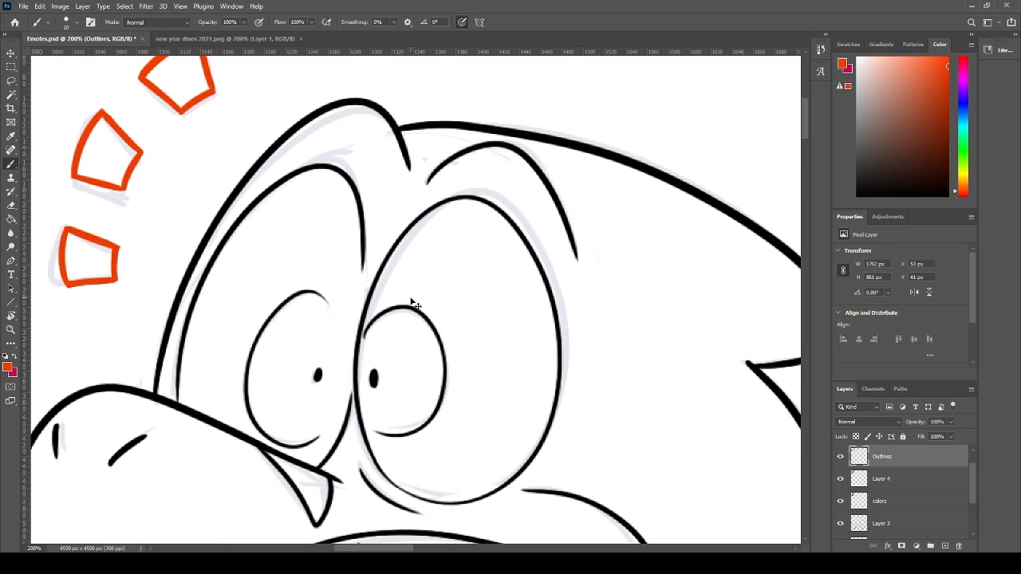
key(ctrl+s)
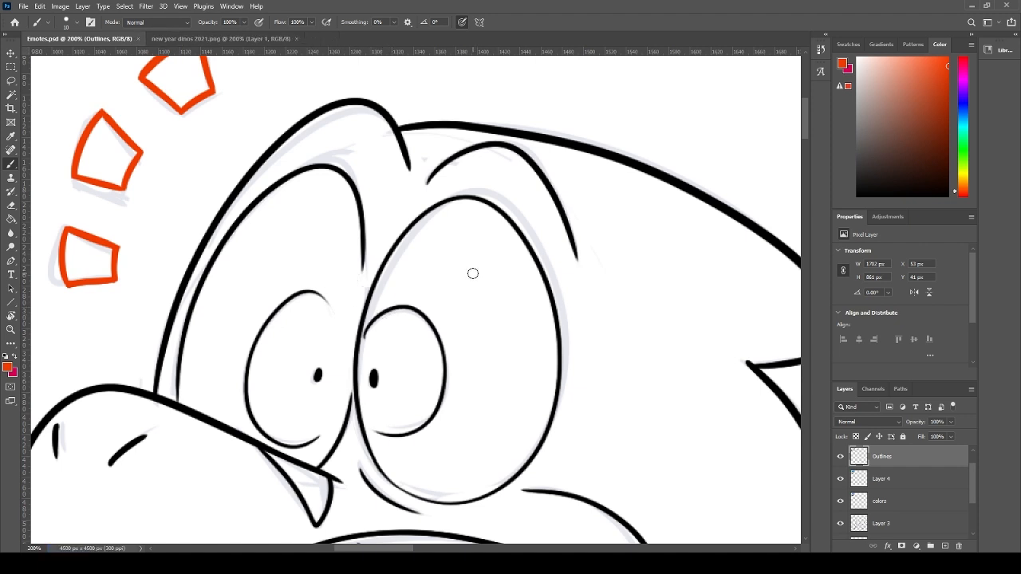
- Set the brush colour to black for inking the sleeping character in the neighbouring panel
scroll(528, 308, right, 10)
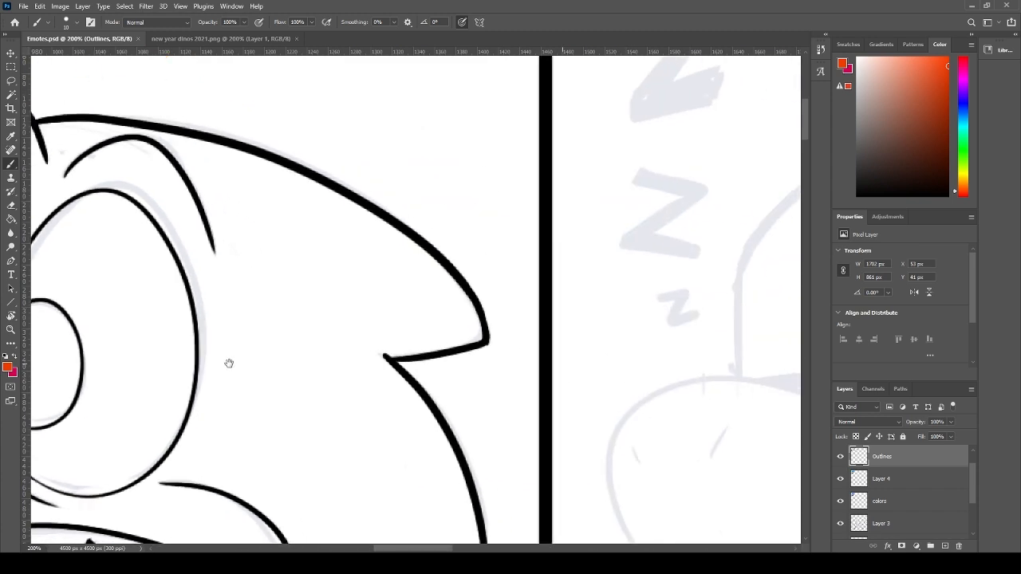
scroll(519, 316, left, 7)
scroll(631, 268, down, 3)
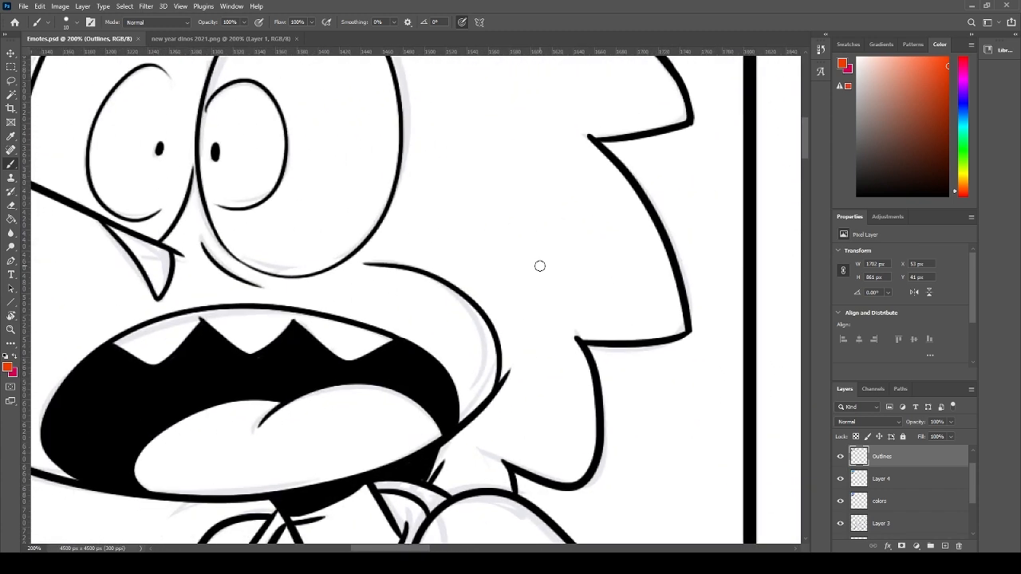
key(ctrl+minus)
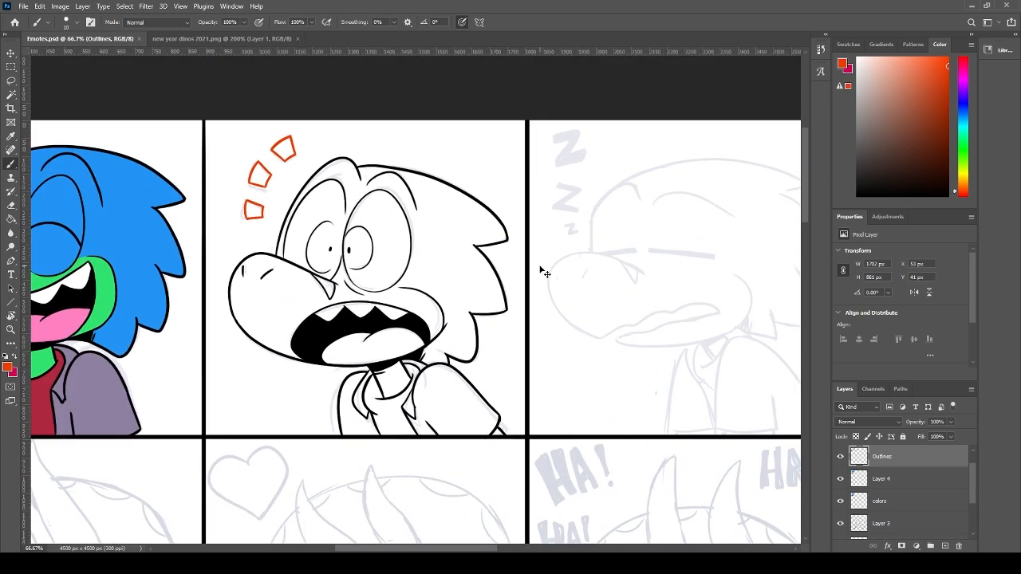
key(ctrl+plus)
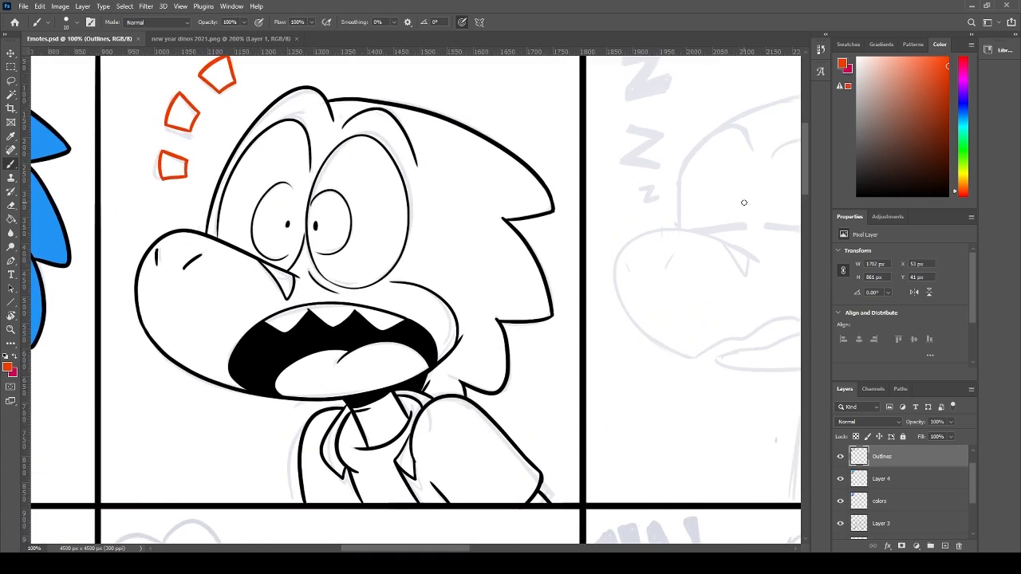
drag(889, 184, 812, 235)
- Ink the sleeping character's arched brow line and the forehead curve running down to the snout in black
drag(674, 365, 294, 405)
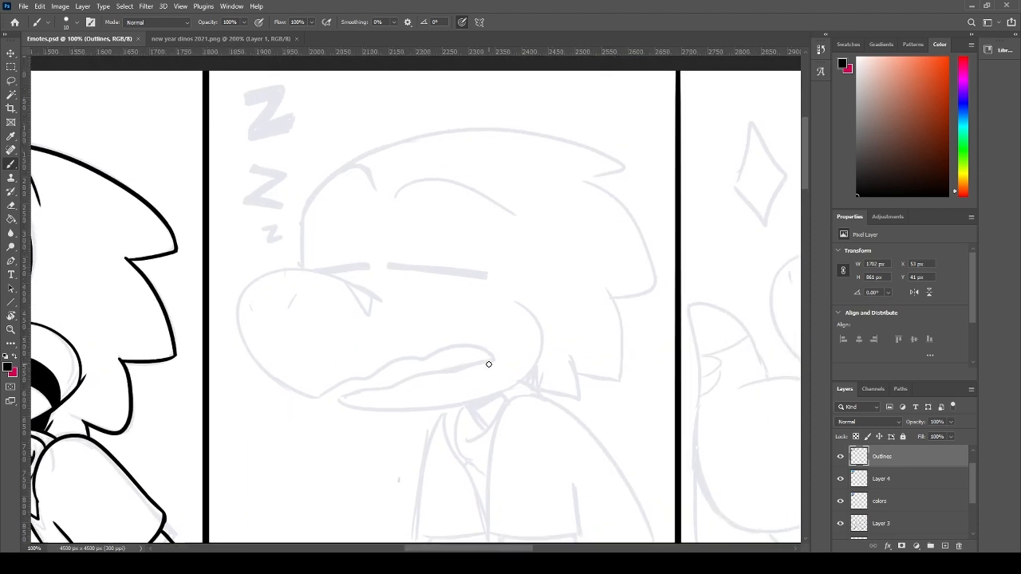
key(ctrl+plus)
key(ctrl+plus)
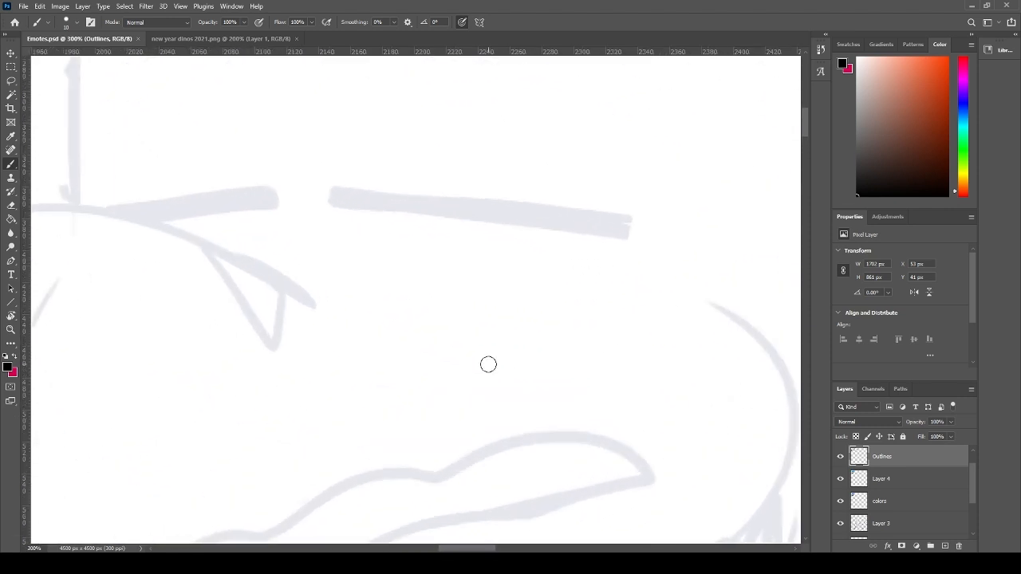
key(ctrl+minus)
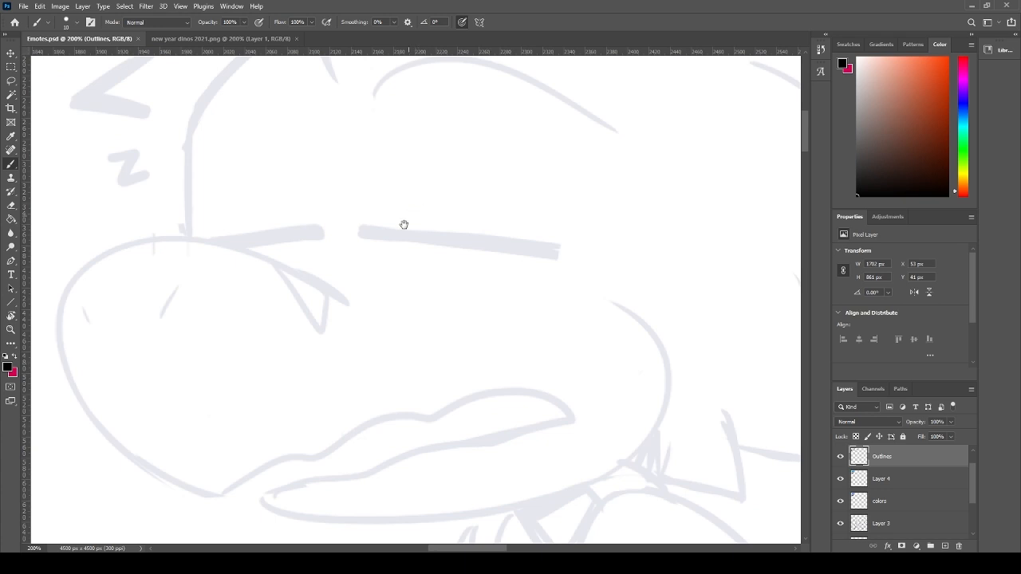
drag(403, 225, 343, 366)
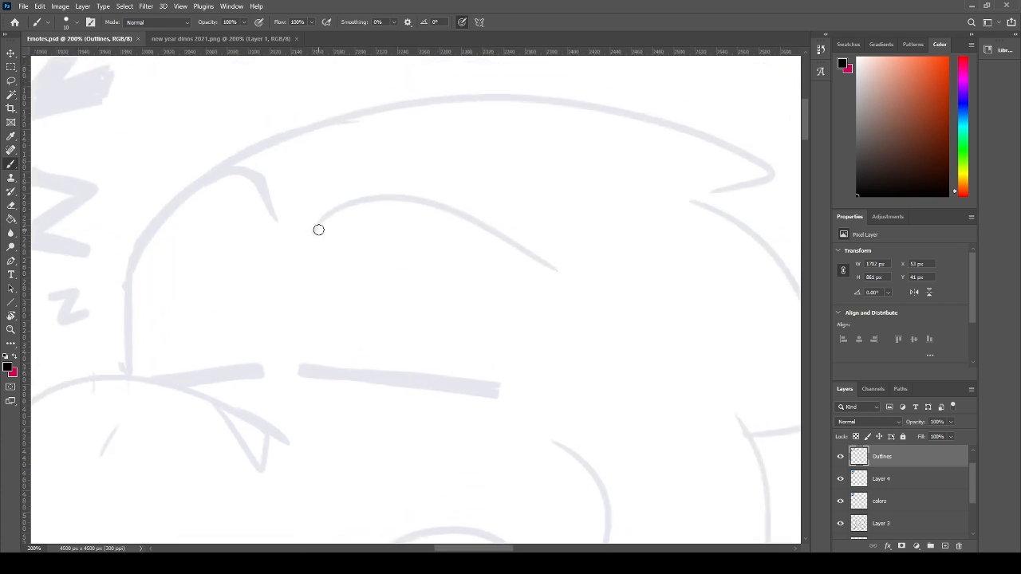
drag(311, 237, 562, 272)
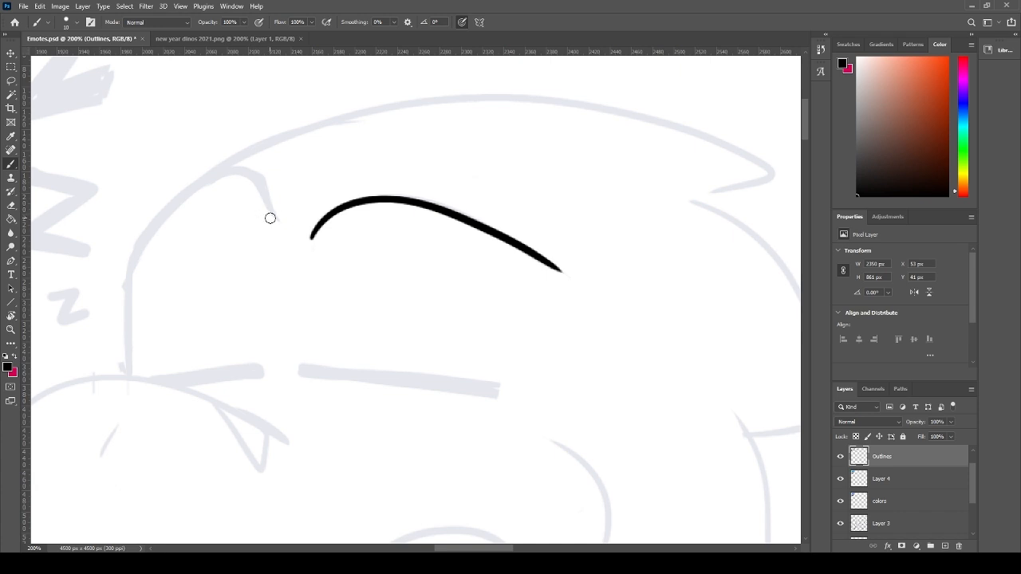
mouse_move(270, 218)
mouse_down()
mouse_move(125, 295)
mouse_move(125, 360)
mouse_up()
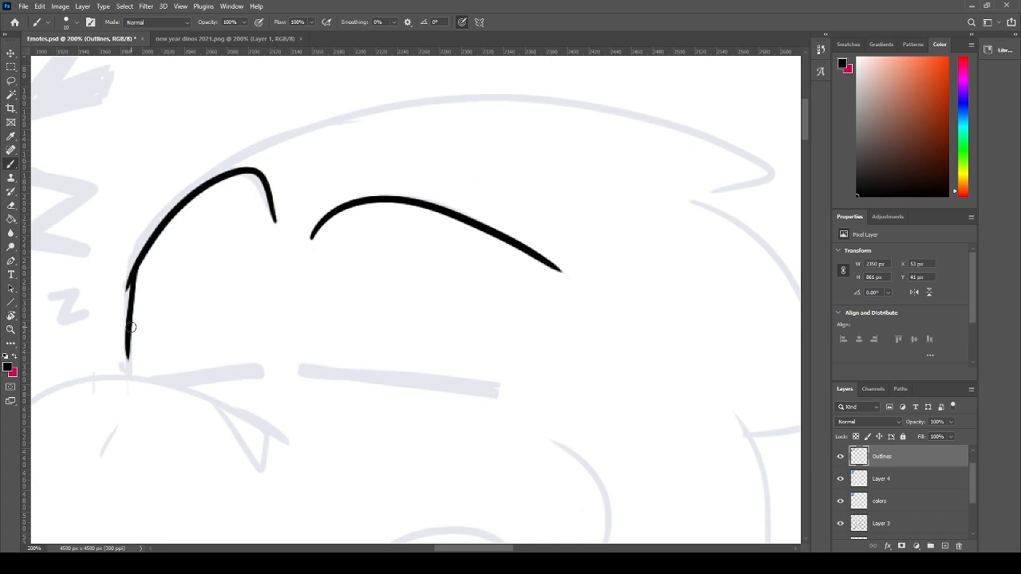
key(ctrl+z)
drag(131, 276, 130, 379)
key(ctrl+z)
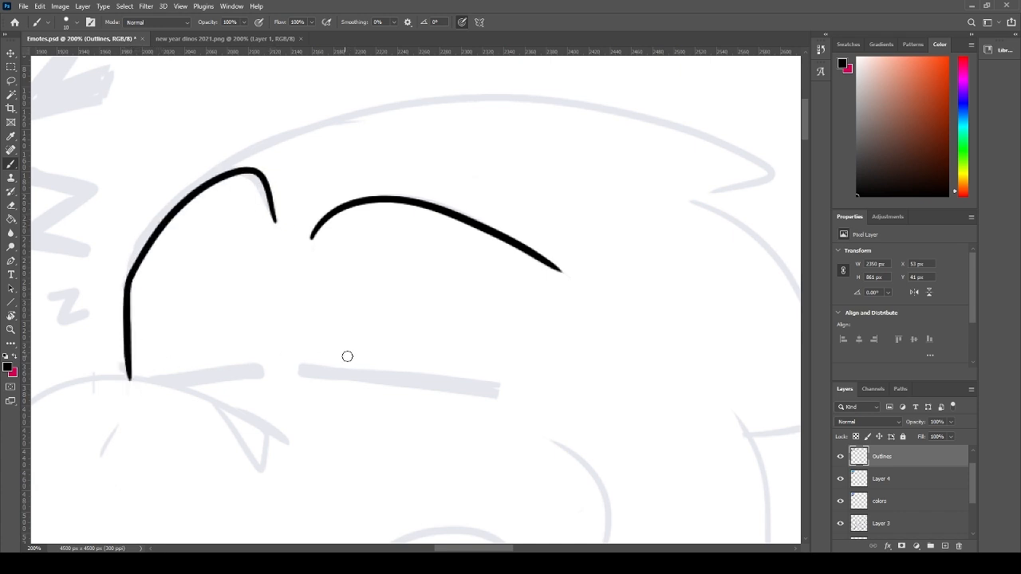
- Ink the sleeping character's longer closed eye as a thick slanted bar and erase its ends square
mouse_move(313, 369)
mouse_down()
mouse_move(511, 382)
mouse_move(468, 385)
mouse_move(497, 388)
mouse_up()
key(ctrl+z)
mouse_move(315, 371)
mouse_down()
mouse_move(481, 393)
mouse_move(506, 383)
mouse_up()
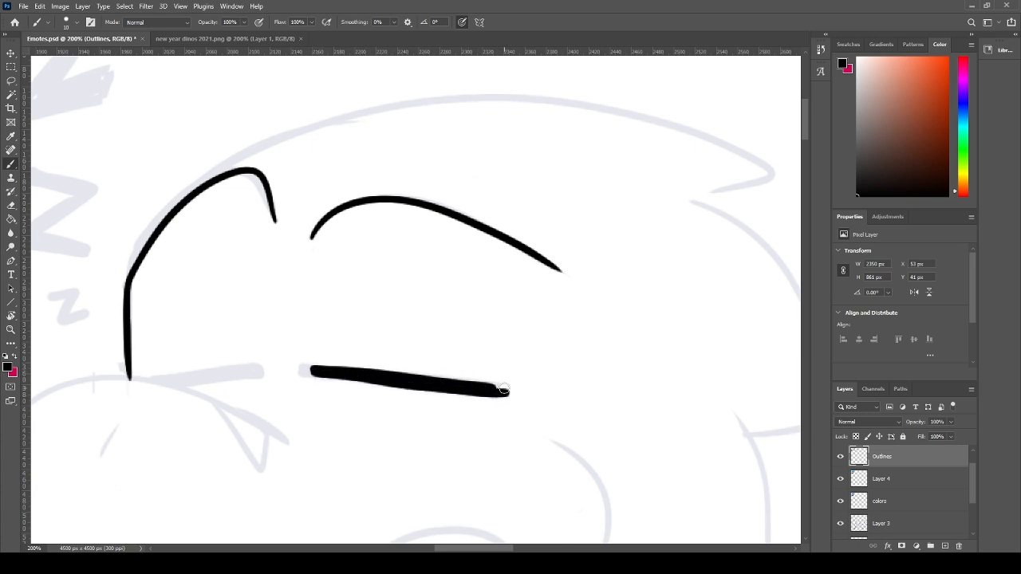
key(e)
click(516, 395)
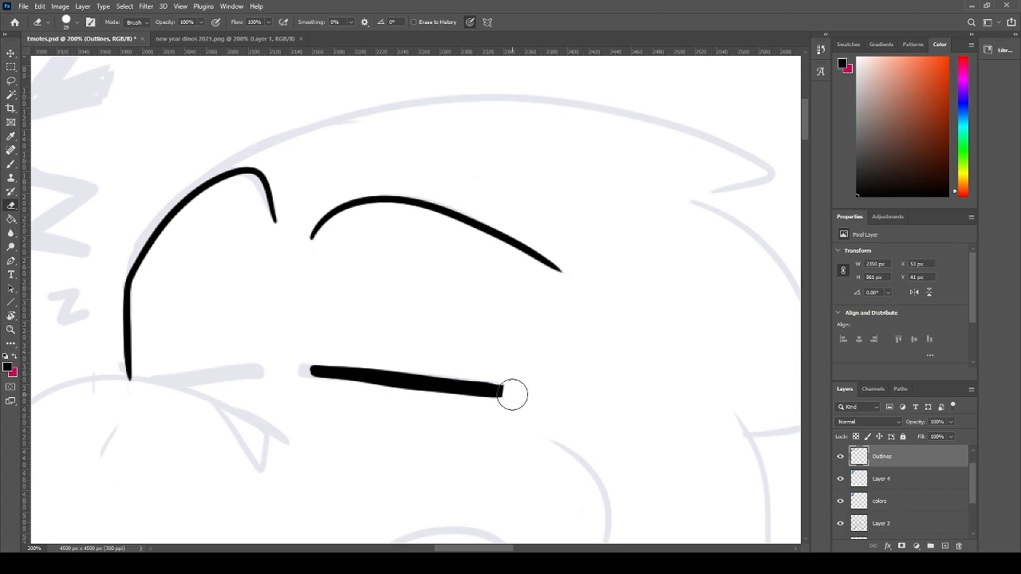
key(b)
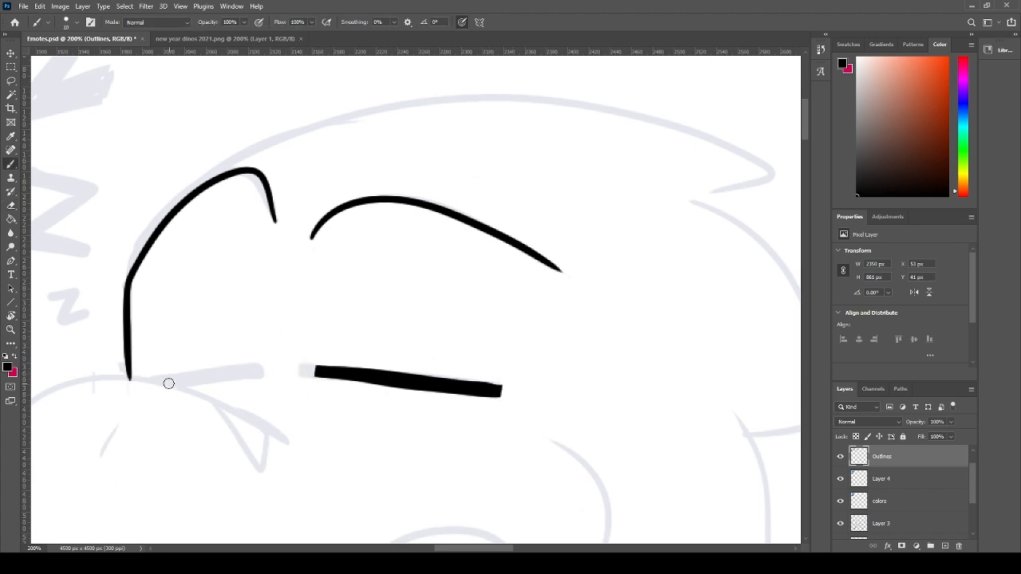
- Ink the shorter closed eye beside the snout as a thick bar and square off its end
mouse_move(151, 382)
mouse_down()
mouse_move(236, 372)
mouse_move(160, 381)
mouse_move(256, 372)
mouse_up()
drag(153, 381, 257, 371)
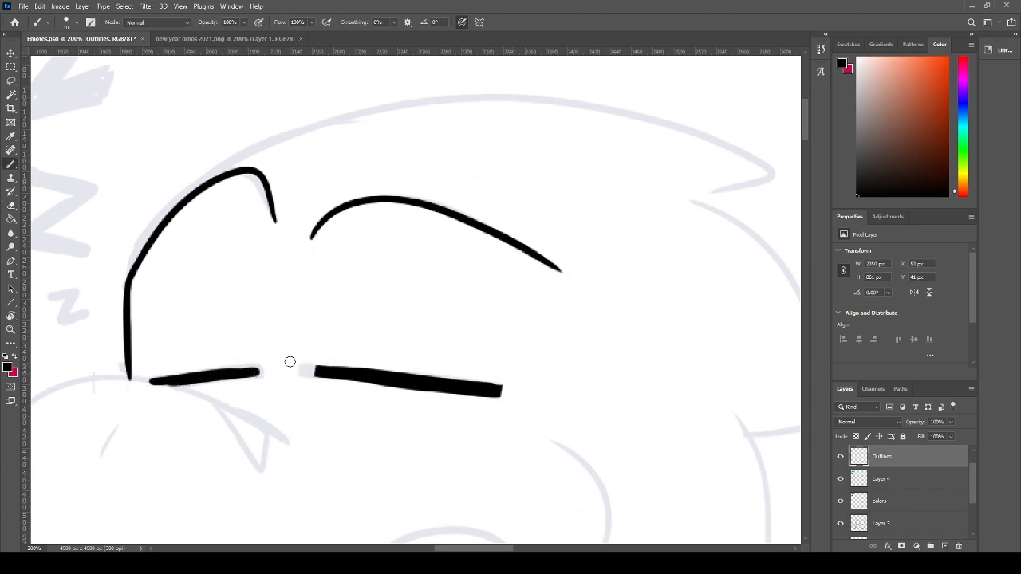
key(e)
key(b)
key(e)
- Ink the sleeping character's upper snout curve, the two nostril marks and the small pointed fang beneath the snout line
mouse_move(180, 406)
mouse_down()
mouse_move(221, 349)
mouse_move(253, 343)
mouse_up()
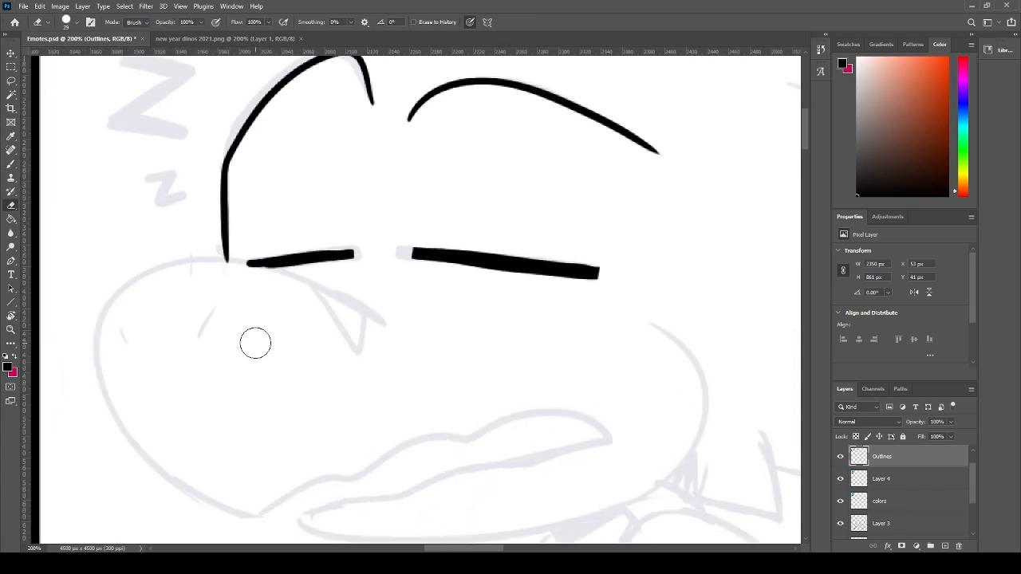
key(b)
mouse_move(126, 432)
mouse_down()
mouse_move(101, 388)
mouse_move(341, 308)
mouse_up()
key(ctrl+z)
mouse_move(135, 441)
mouse_down()
mouse_move(104, 329)
mouse_move(393, 319)
mouse_up()
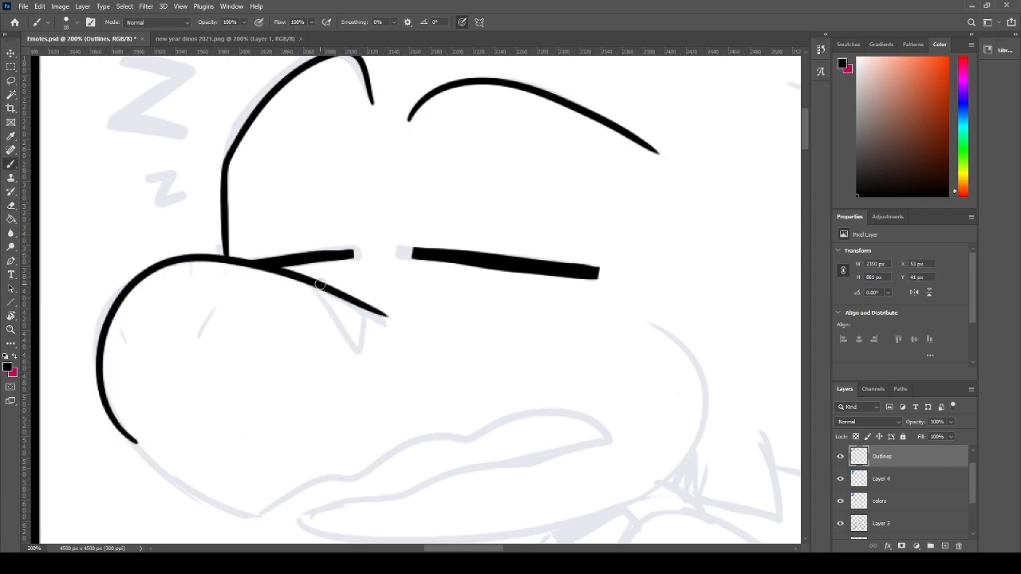
drag(116, 332, 124, 345)
drag(208, 313, 200, 334)
mouse_move(365, 312)
mouse_down()
mouse_move(356, 344)
mouse_move(285, 274)
mouse_up()
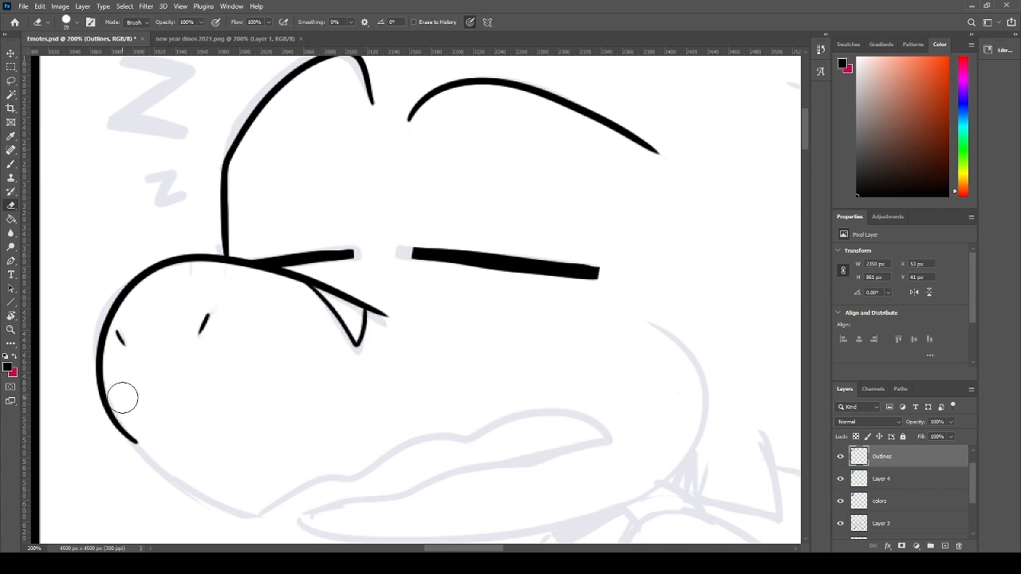
- Ink the underside of the sleeping character's snout down to the front corner of the mouth, redoing unsatisfactory strokes
scroll(130, 423, down, 2)
scroll(130, 422, right, 1)
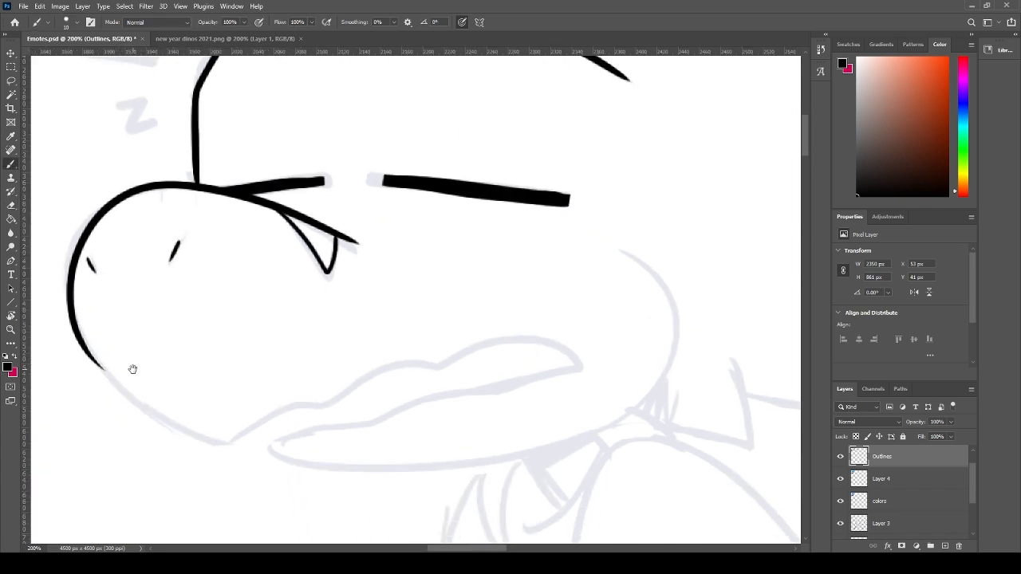
drag(74, 320, 264, 438)
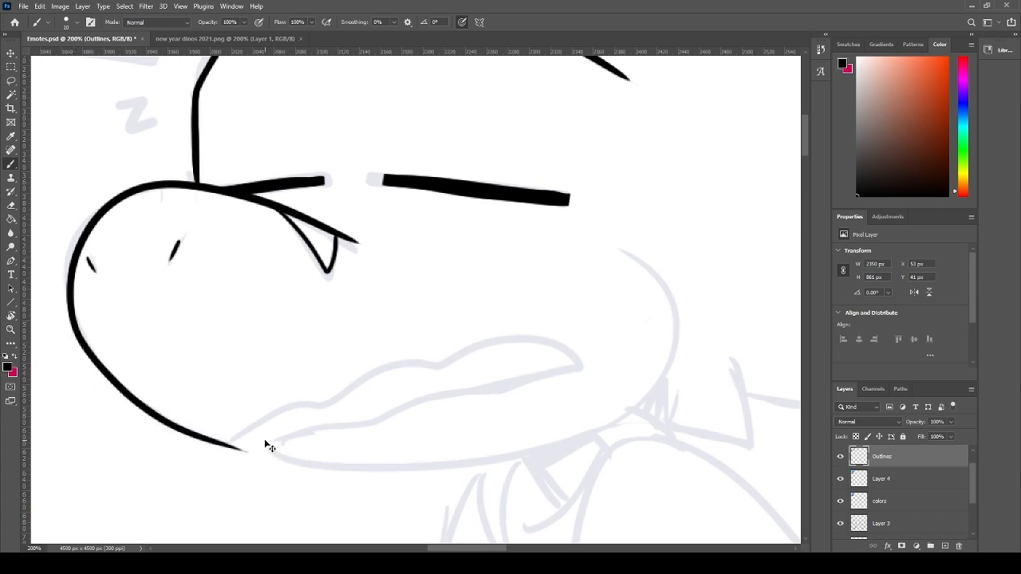
key(ctrl+z)
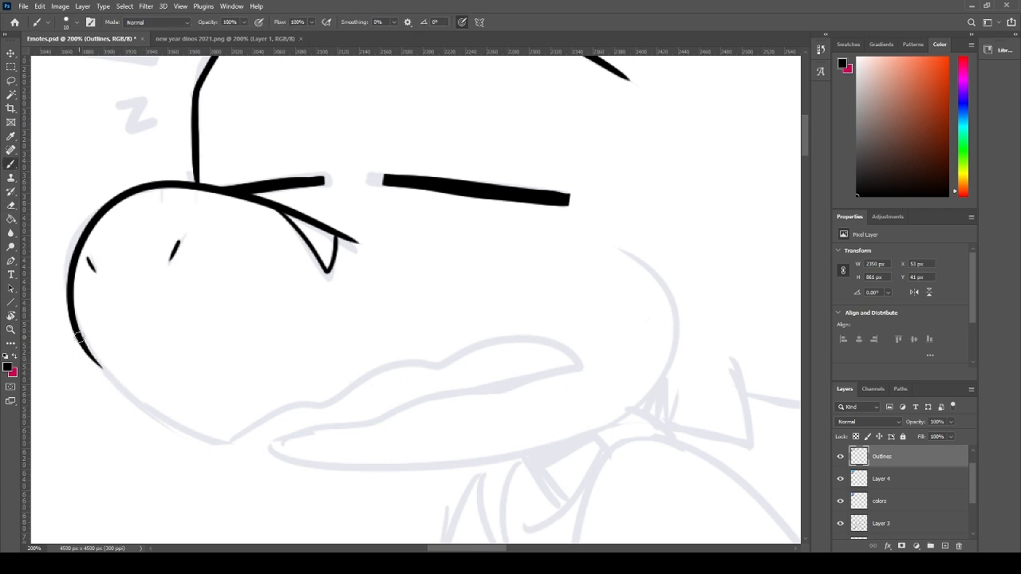
drag(77, 327, 189, 434)
key(ctrl+z)
drag(77, 327, 267, 457)
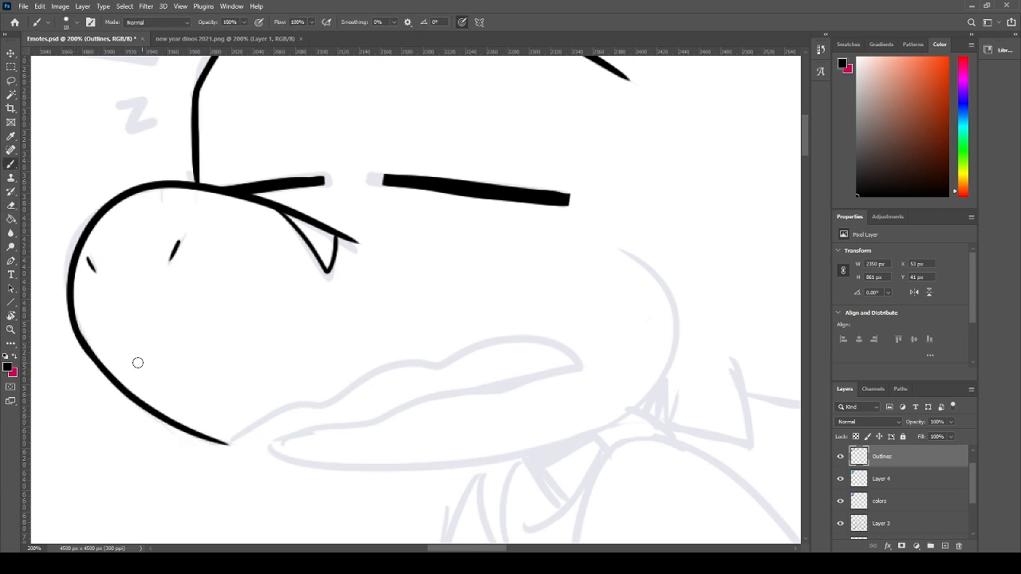
- Redraw the lower contour of the sleeping character's snout as a smoother line reaching the mouth's front corner
key(ctrl+z)
mouse_move(76, 330)
mouse_down()
mouse_move(124, 385)
mouse_move(279, 429)
mouse_up()
key(ctrl+z)
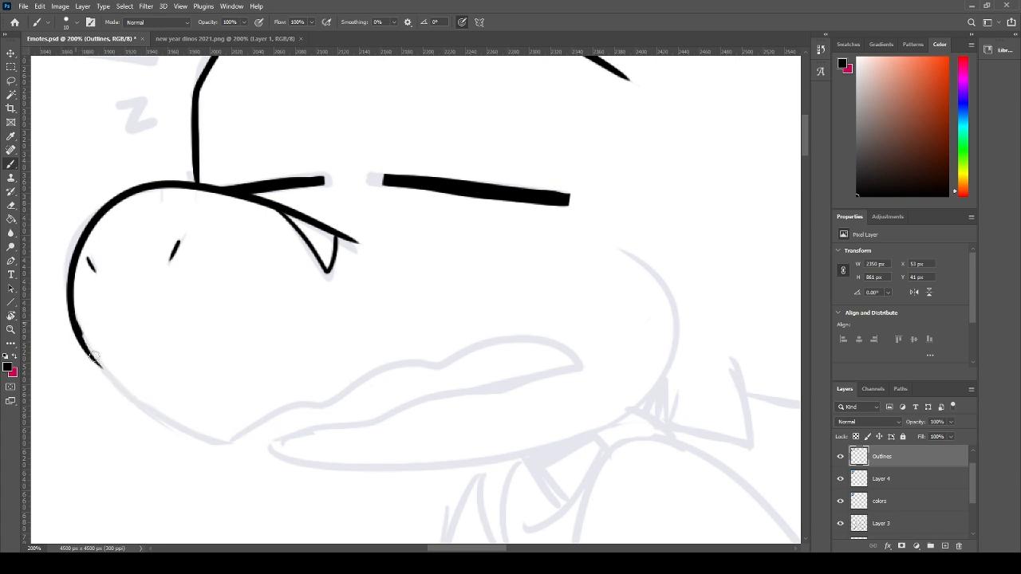
drag(77, 330, 220, 444)
key(ctrl+z)
mouse_move(76, 327)
mouse_down()
mouse_move(166, 414)
mouse_move(249, 443)
mouse_up()
key(ctrl+z)
mouse_move(76, 327)
mouse_down()
mouse_move(245, 445)
mouse_move(231, 453)
mouse_move(307, 401)
mouse_up()
key(e)
key(b)
key(ctrl+z)
- Ink the wavy upper lip back to the rear mouth corner, plus the wavy lower edge of the mouth opening
mouse_move(227, 443)
mouse_down()
mouse_move(526, 336)
mouse_move(592, 356)
mouse_move(443, 391)
mouse_up()
key(ctrl+z)
drag(590, 356, 477, 385)
key(ctrl+z)
key(ctrl+z)
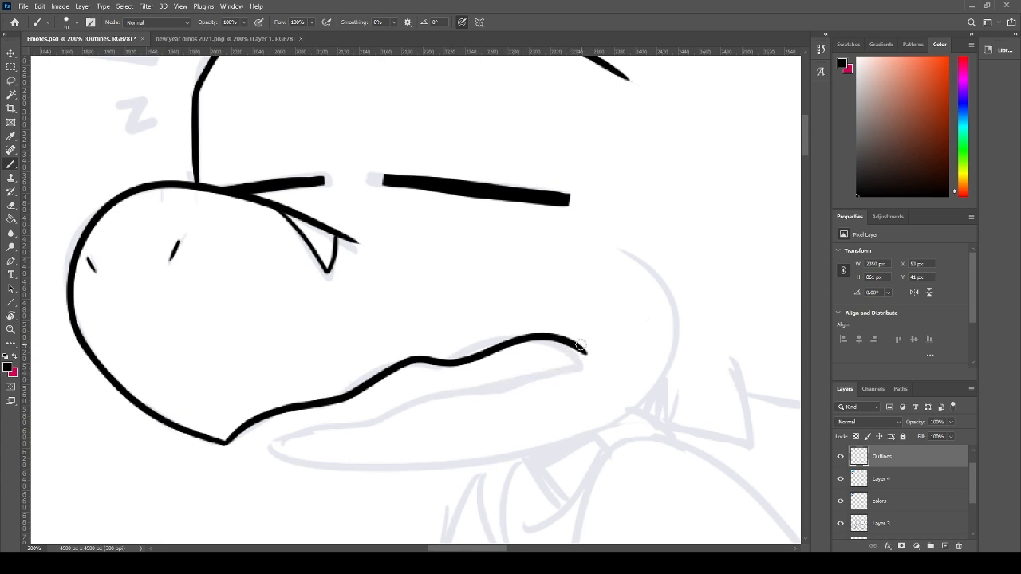
mouse_move(590, 359)
mouse_down()
mouse_move(564, 369)
mouse_move(323, 428)
mouse_move(264, 455)
mouse_up()
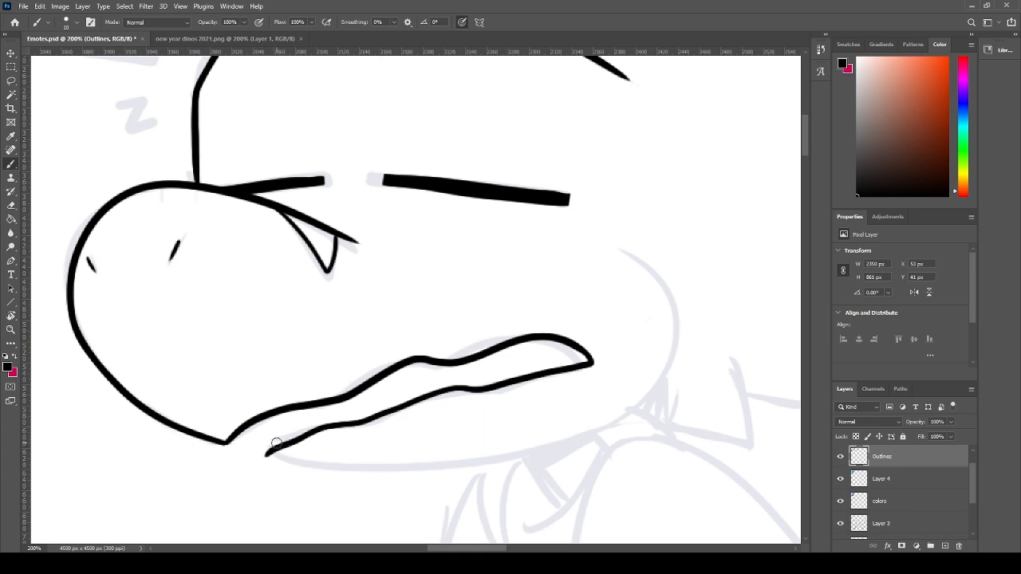
drag(468, 416, 358, 410)
key(e)
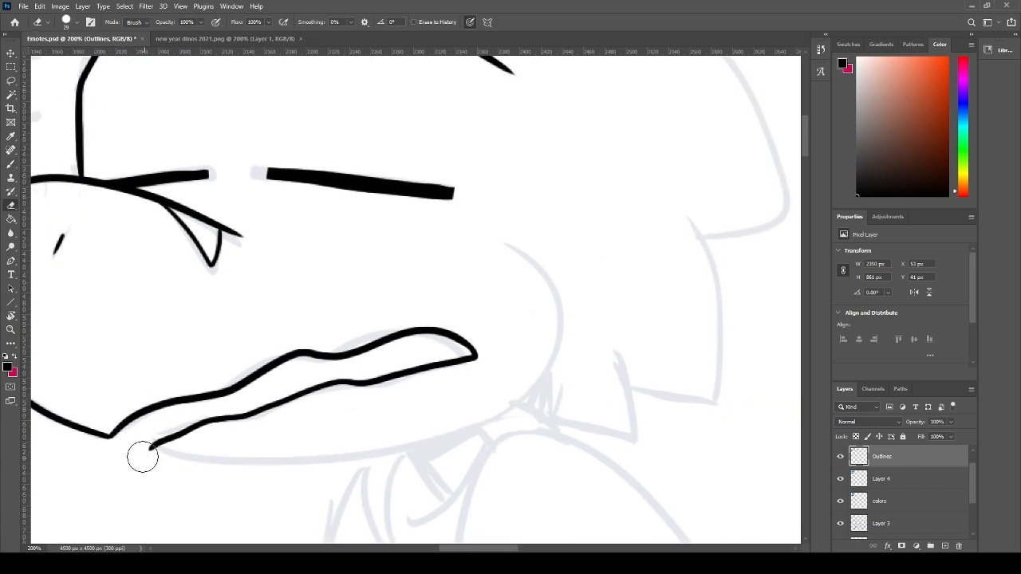
- Ink the lower jaw as one long curve from the mouth's front tip up to the back of the cheek
key(b)
drag(153, 444, 515, 414)
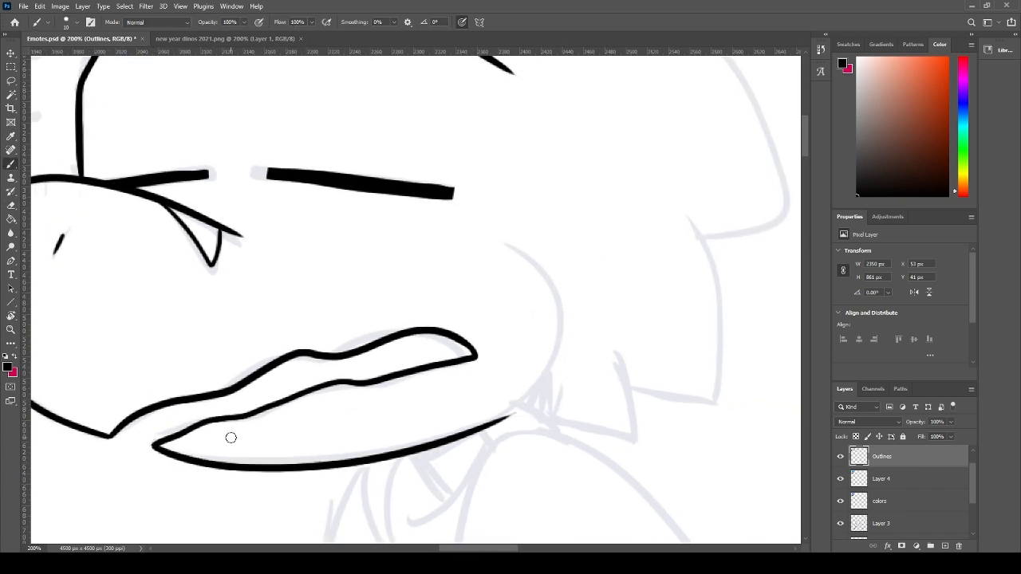
key(ctrl+z)
mouse_move(152, 444)
mouse_down()
mouse_move(308, 463)
mouse_move(557, 388)
mouse_up()
key(ctrl+z)
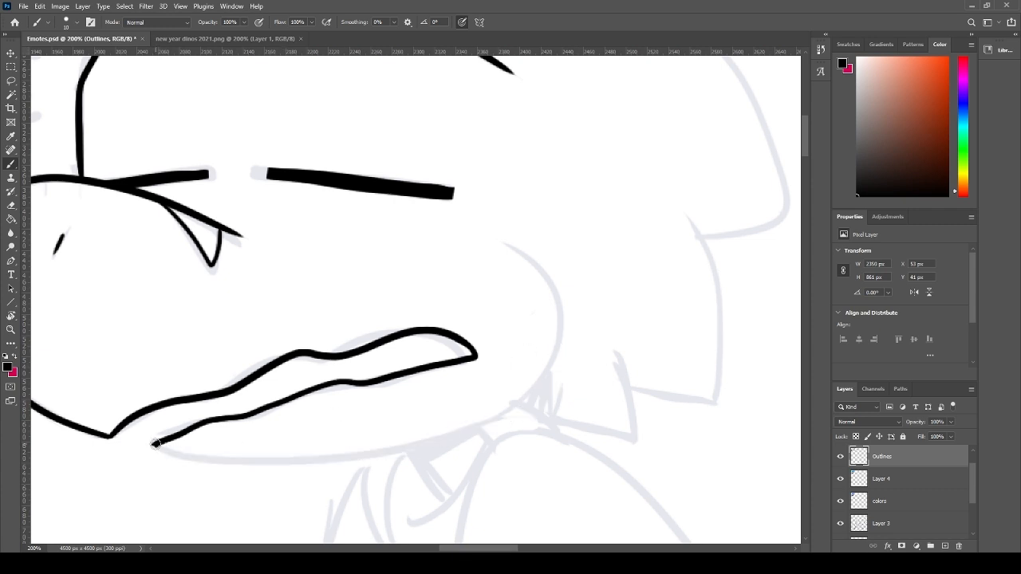
mouse_move(156, 444)
mouse_down()
mouse_move(363, 452)
mouse_move(537, 373)
mouse_up()
key(ctrl+z)
mouse_move(153, 444)
mouse_down()
mouse_move(271, 460)
mouse_move(556, 377)
mouse_up()
- Ink the neckerchief's slanted front fold and a short tick beneath the jaw
drag(396, 449, 440, 512)
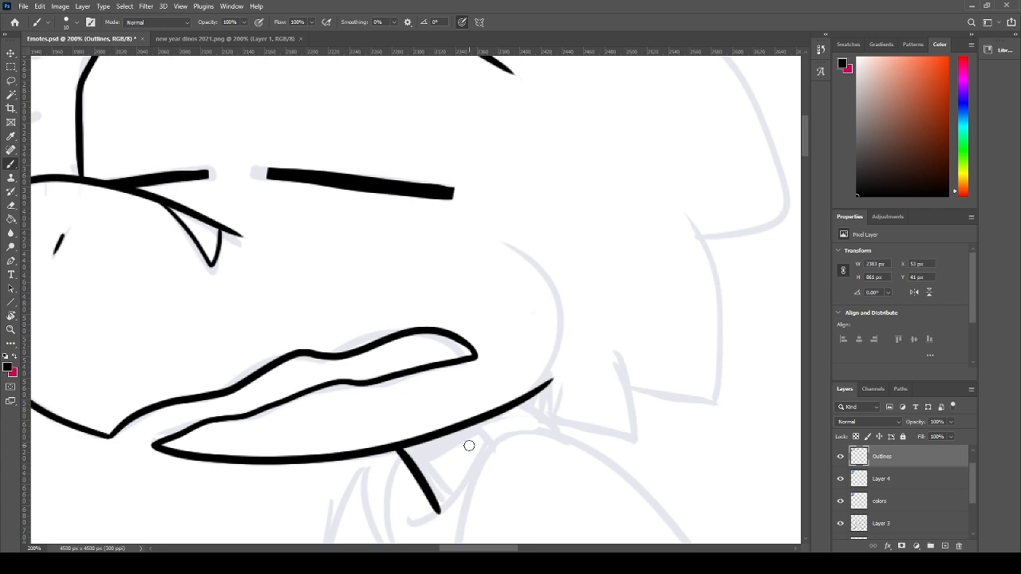
drag(469, 446, 486, 428)
key(ctrl+z)
drag(479, 427, 488, 435)
- Ink the curved edge of the neckerchief fold sweeping down from the short tick into a hook, redoing it until smooth
mouse_move(459, 383)
mouse_down()
mouse_move(475, 296)
mouse_move(390, 395)
mouse_up()
key(ctrl+z)
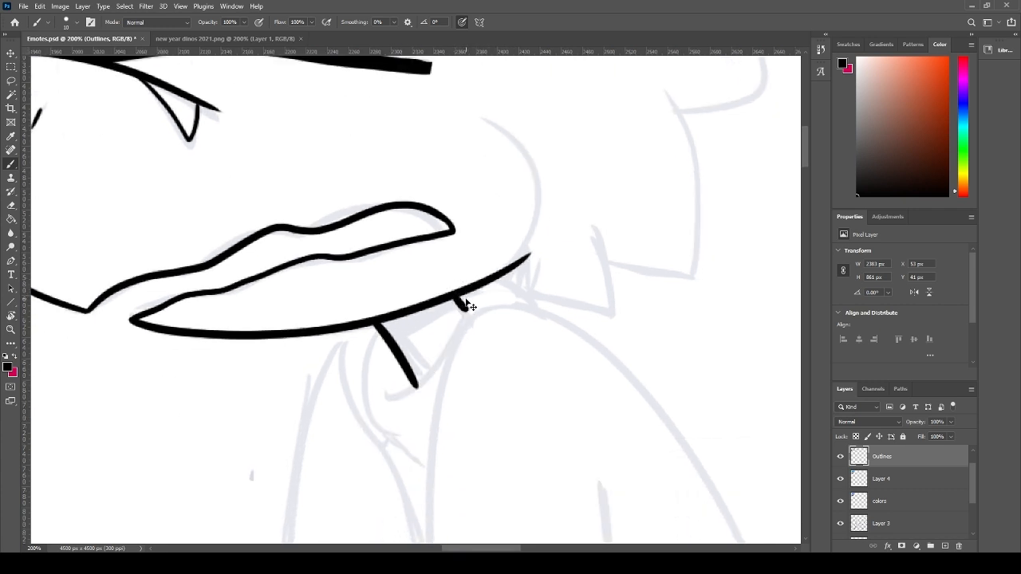
drag(468, 301, 382, 411)
key(ctrl+z)
drag(471, 294, 386, 386)
key(ctrl+z)
drag(469, 297, 383, 391)
key(ctrl+z)
mouse_move(469, 302)
mouse_down()
mouse_move(387, 402)
mouse_move(467, 319)
mouse_move(384, 403)
mouse_up()
key(ctrl+z)
drag(413, 381, 420, 393)
- Fill a thick black shadow along the underside of the jaw above the neckerchief fold
drag(456, 300, 383, 324)
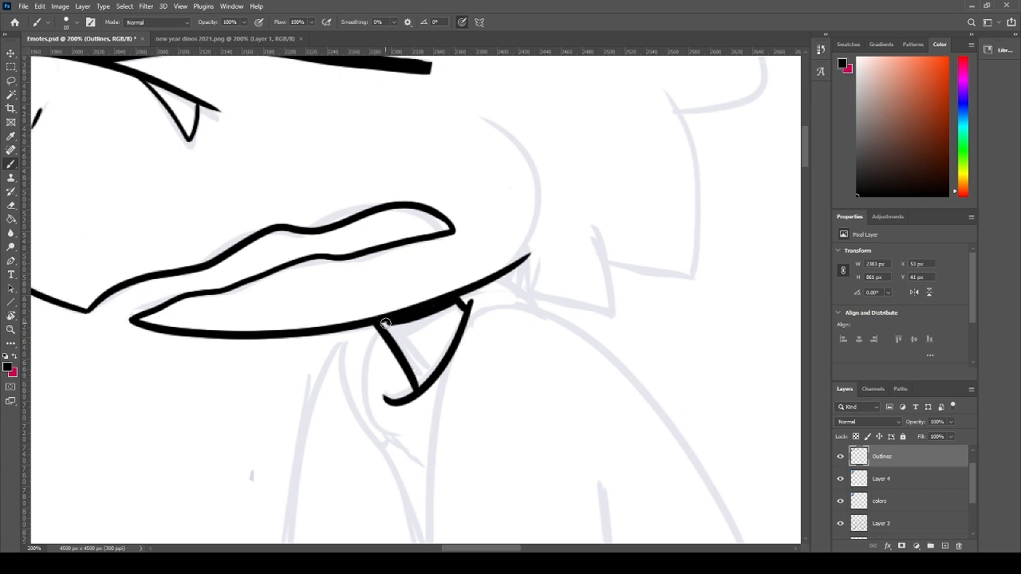
key(ctrl+z)
drag(455, 301, 383, 324)
key(ctrl+z)
- Ink the curved back of the cheek upward from the end of the jaw line
drag(386, 162, 477, 313)
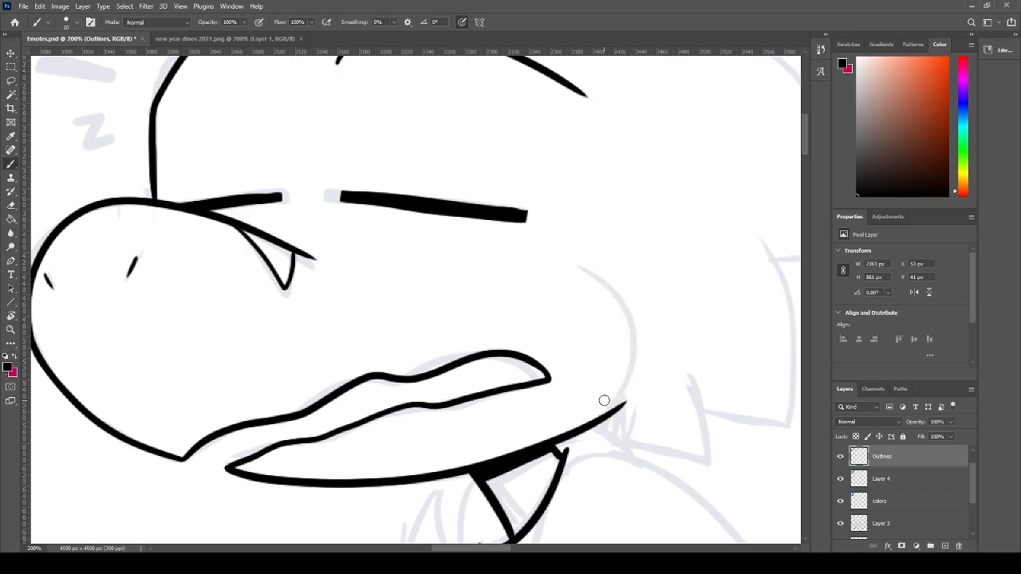
drag(625, 391, 579, 262)
mouse_move(610, 182)
mouse_down()
mouse_move(458, 363)
mouse_move(452, 352)
mouse_move(497, 400)
mouse_move(583, 188)
mouse_move(682, 149)
mouse_move(647, 290)
mouse_up()
- Ink the long arc over the top of the head, ending in a pointed tuft, and clean up its tip
drag(403, 237, 340, 331)
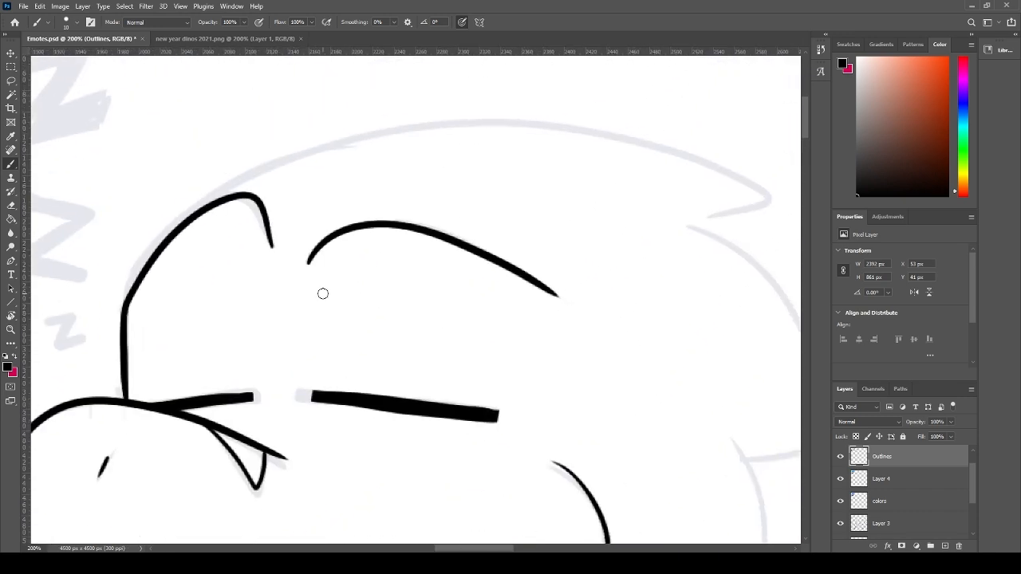
mouse_move(216, 194)
mouse_down()
mouse_move(342, 137)
mouse_move(750, 147)
mouse_up()
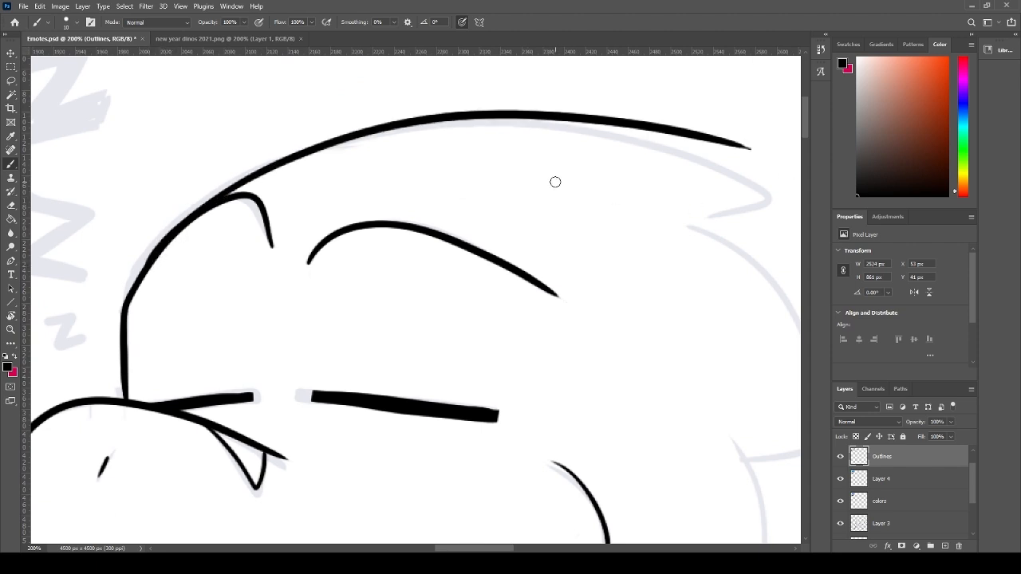
key(ctrl+z)
mouse_move(199, 209)
mouse_down()
mouse_move(722, 171)
mouse_move(757, 199)
mouse_up()
key(ctrl+z)
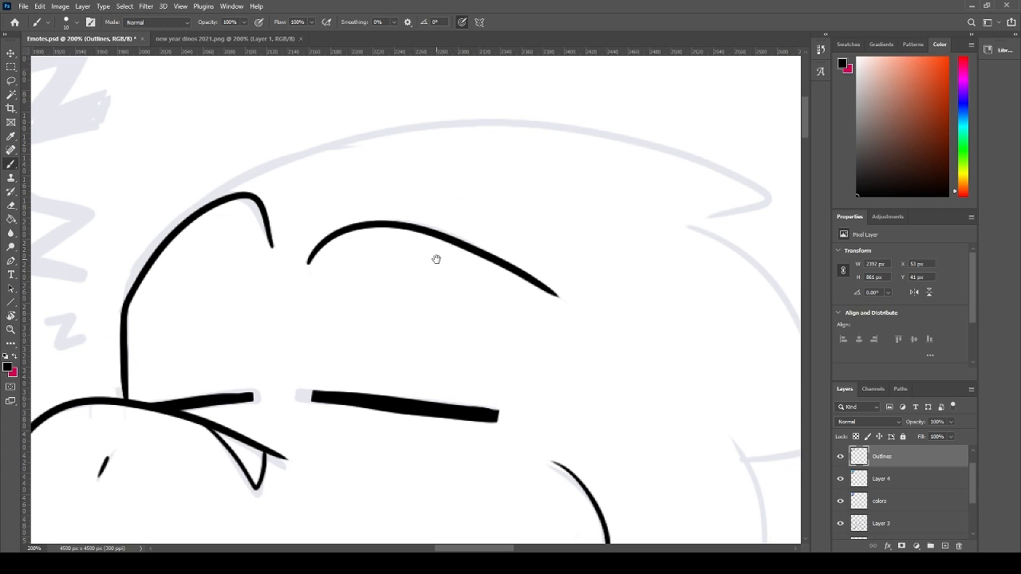
drag(436, 259, 404, 285)
mouse_move(139, 261)
mouse_down()
mouse_move(473, 160)
mouse_move(758, 266)
mouse_move(690, 240)
mouse_move(651, 256)
mouse_up()
mouse_move(728, 266)
mouse_down()
mouse_move(512, 252)
mouse_move(537, 224)
mouse_up()
key(e)
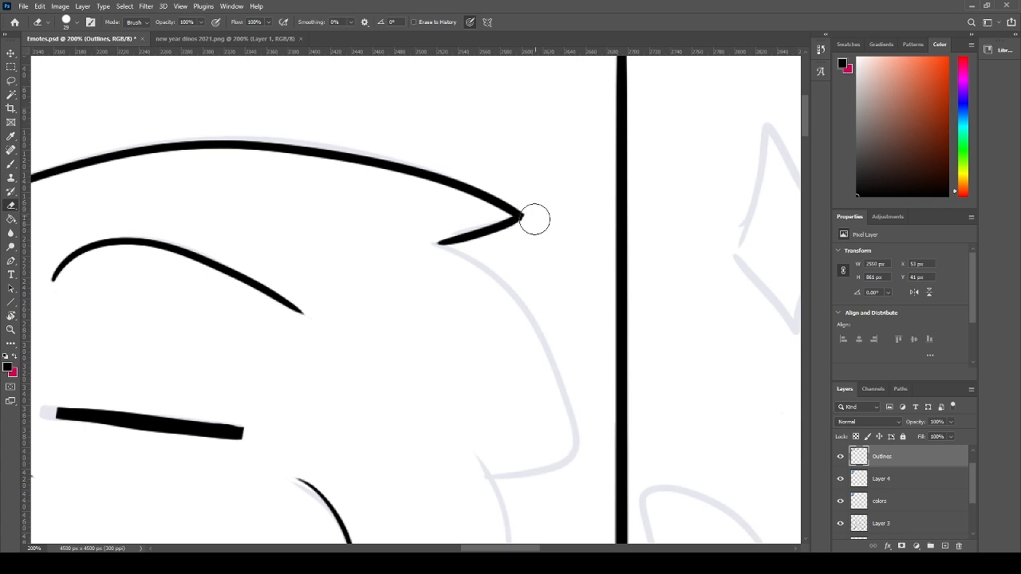
key(b)
- Ink the large lock at the back of the head with its curved outer edge and lower edge, trimming the ends
drag(465, 326, 410, 208)
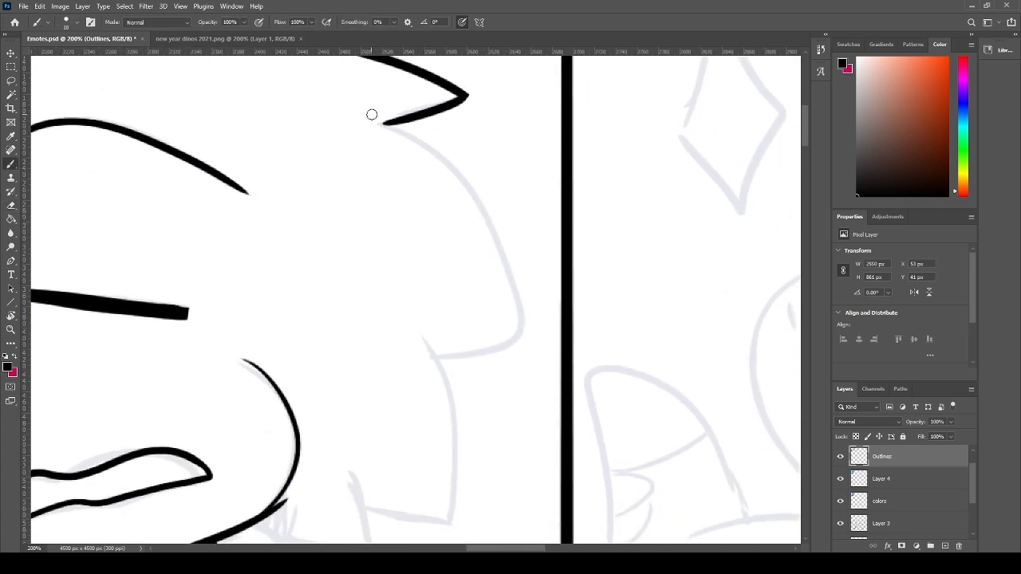
drag(381, 125, 506, 335)
key(ctrl+z)
drag(383, 125, 525, 341)
key(ctrl+z)
mouse_move(379, 124)
mouse_down()
mouse_move(445, 174)
mouse_move(541, 399)
mouse_up()
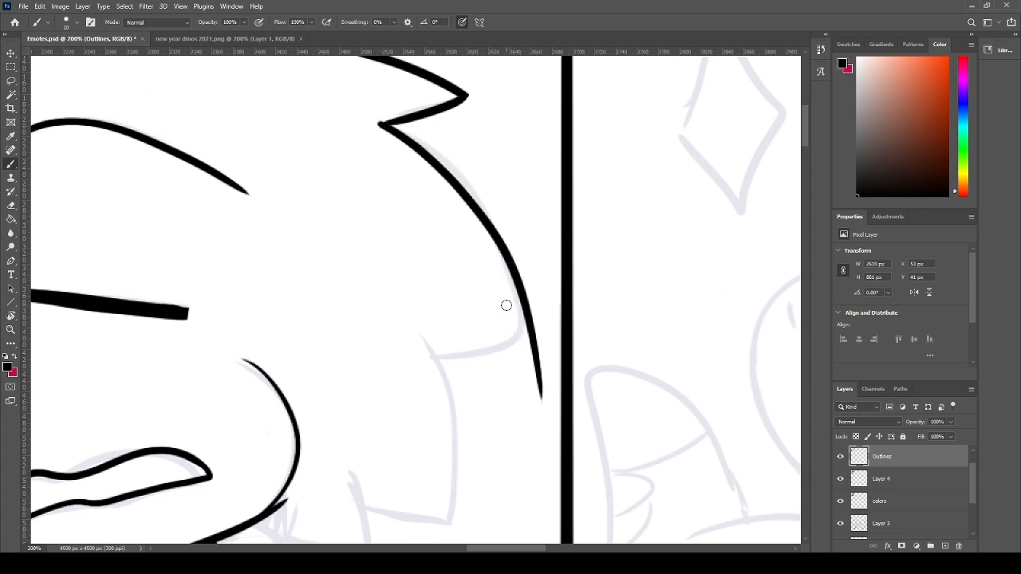
mouse_move(432, 344)
mouse_down()
mouse_move(530, 332)
mouse_move(541, 362)
mouse_up()
key(ctrl+z)
key(e)
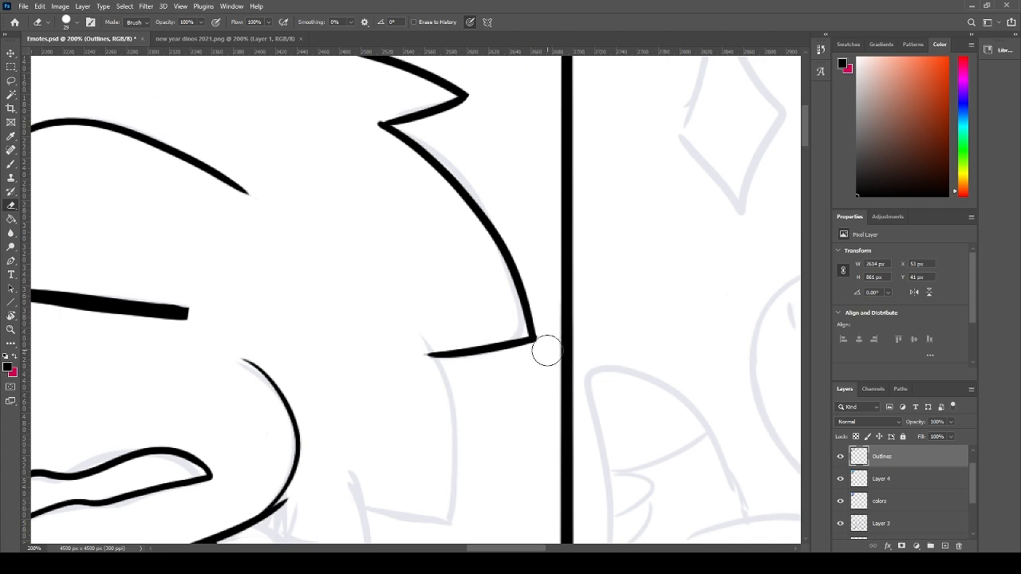
drag(413, 358, 415, 355)
key(b)
- Ink the second lock below the large one and erase the overshoot at its lower corner
drag(440, 428, 461, 292)
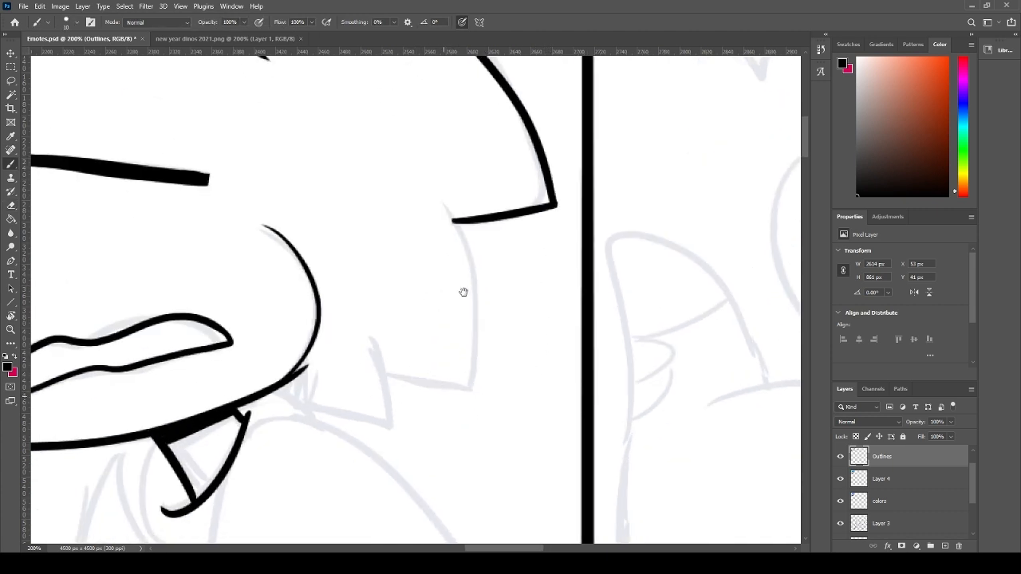
mouse_move(448, 214)
mouse_down()
mouse_move(471, 384)
mouse_move(461, 407)
mouse_move(377, 372)
mouse_up()
key(e)
drag(458, 410, 454, 407)
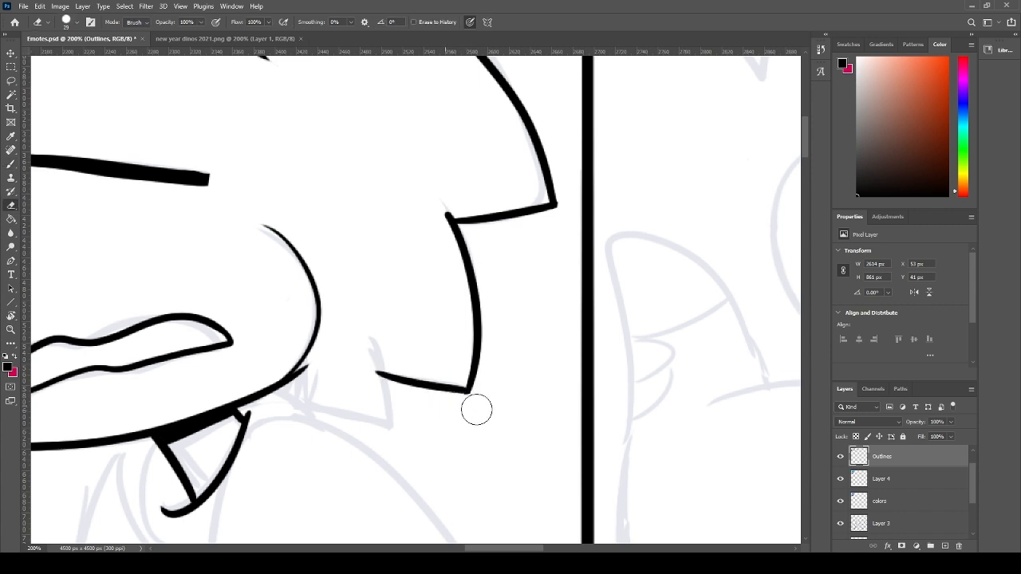
key(b)
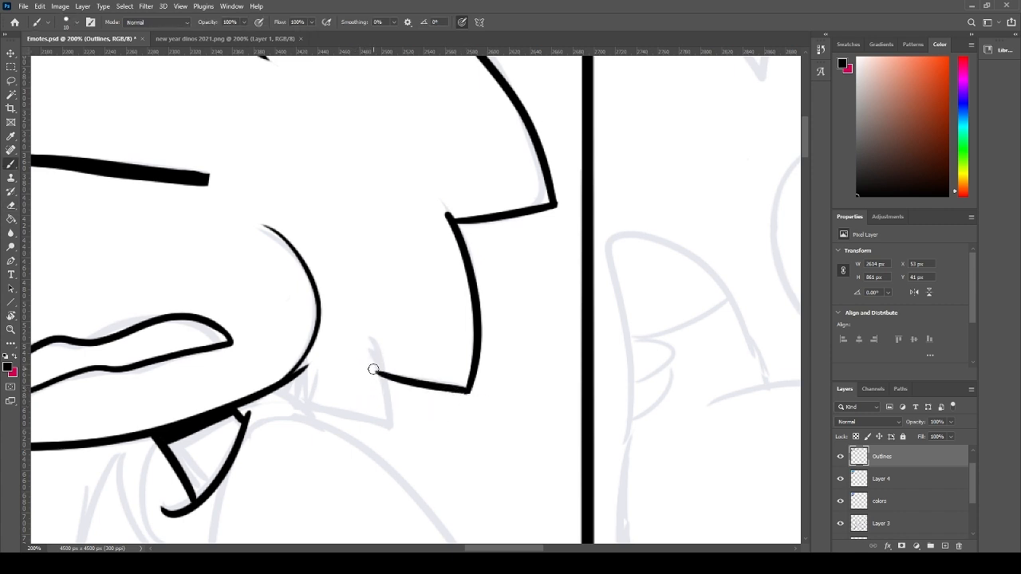
- Ink the small lowest lock behind the cheek and thicken the lower edge of the lock above it
drag(377, 360, 388, 421)
drag(388, 403, 323, 429)
drag(470, 389, 381, 377)
key(ctrl+z)
key(ctrl+z)
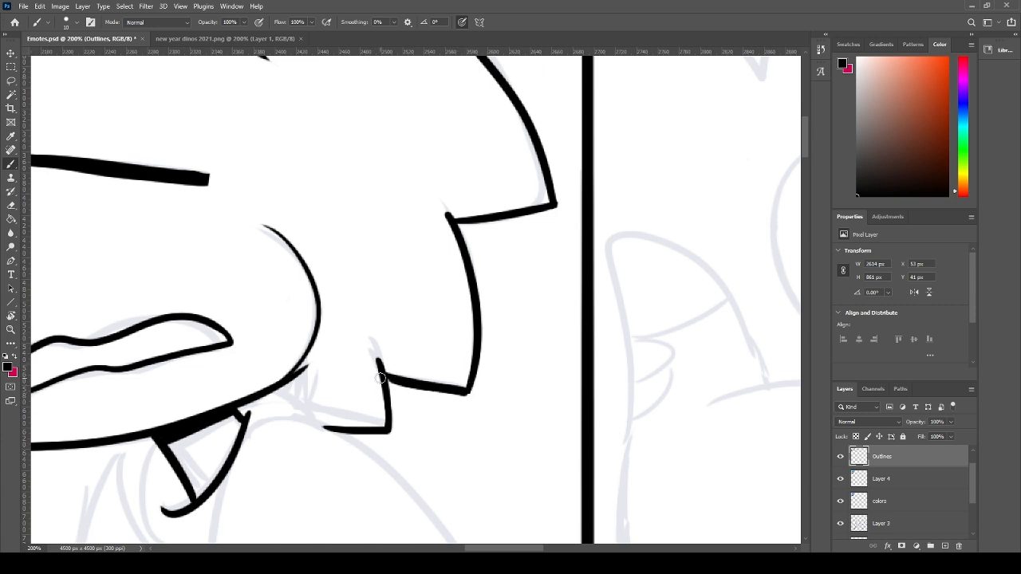
key(ctrl+z)
drag(469, 391, 387, 376)
key(ctrl+z)
drag(472, 391, 381, 372)
- Ink the neckerchief's rounded front loop hanging from the jaw and the short fold line beneath it
mouse_move(330, 393)
mouse_down()
mouse_move(387, 269)
mouse_move(376, 346)
mouse_move(446, 268)
mouse_move(427, 288)
mouse_up()
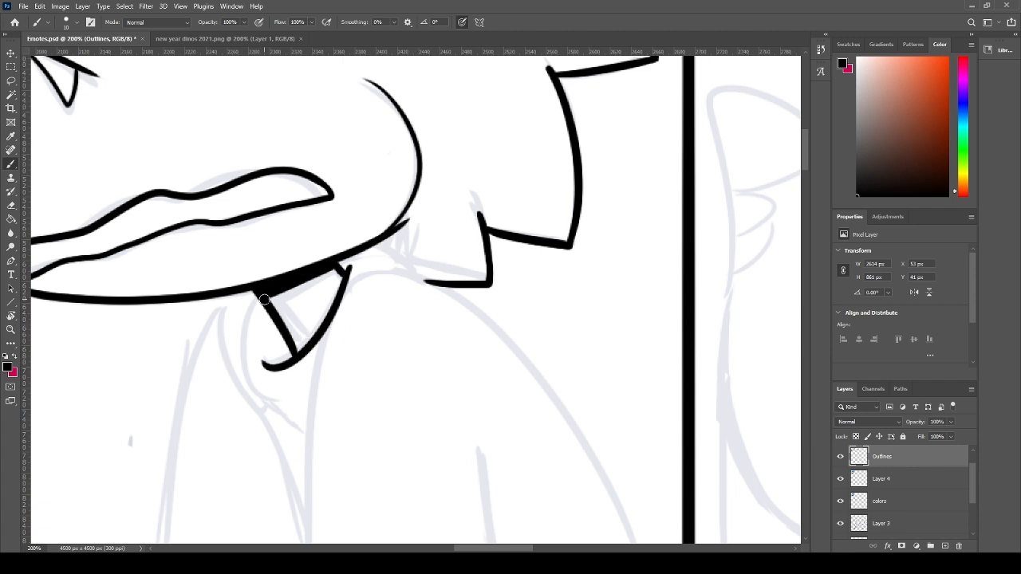
drag(258, 294, 287, 408)
key(ctrl+z)
drag(256, 292, 305, 441)
- Ink the near arm's rounded shoulder, front edge and curved sleeve hem, trimming the overshooting corners
drag(380, 398, 346, 295)
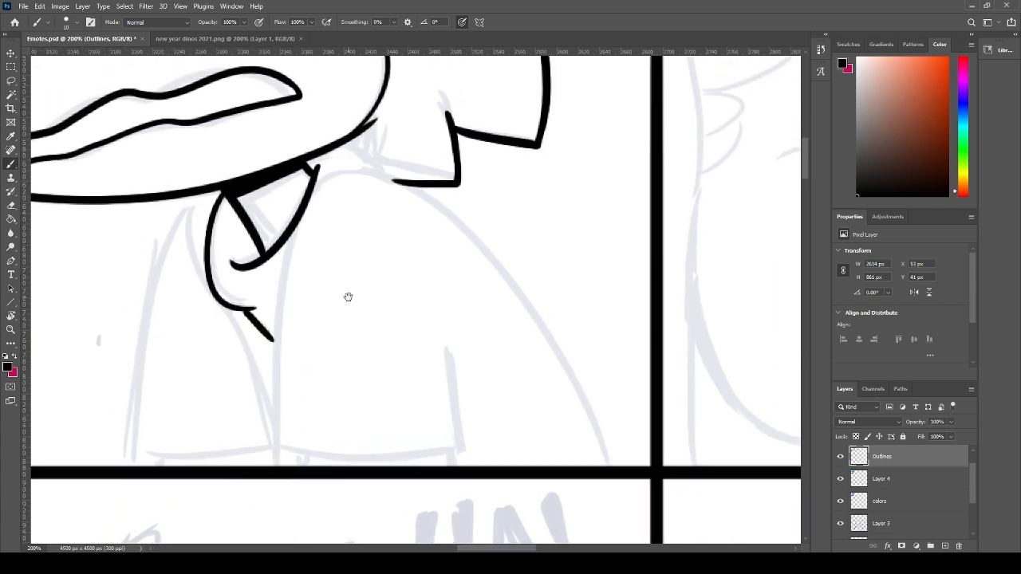
mouse_move(389, 183)
mouse_down()
mouse_move(286, 476)
mouse_move(481, 443)
mouse_up()
key(e)
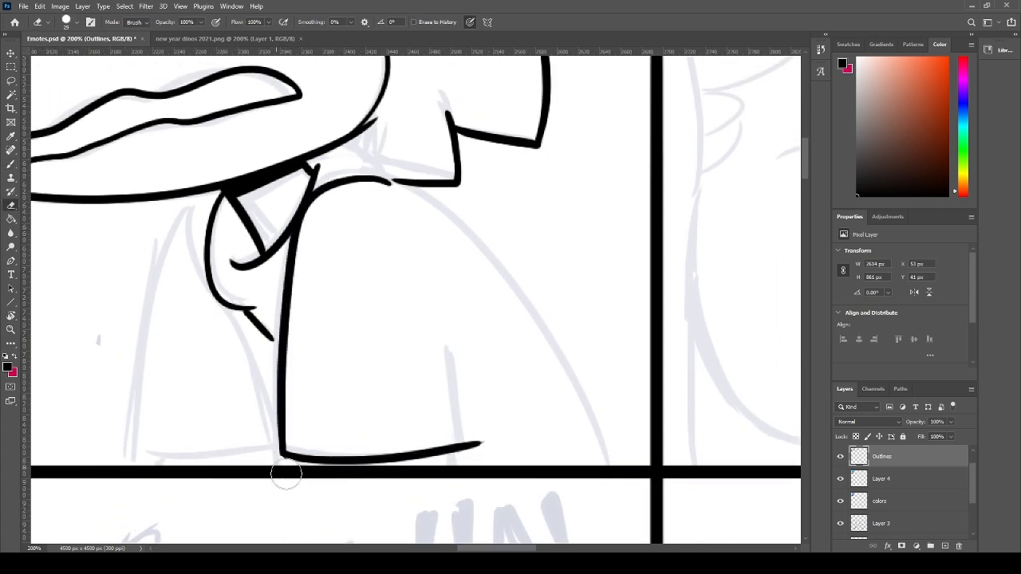
mouse_move(285, 473)
mouse_down()
mouse_move(271, 468)
mouse_move(331, 463)
mouse_up()
mouse_move(482, 441)
mouse_down()
mouse_move(462, 412)
mouse_move(456, 371)
mouse_move(459, 452)
mouse_up()
- Ink the near sleeve's back edge and the short arm lines between the hem and the panel border
key(b)
key(ctrl+z)
key(ctrl+z)
mouse_move(448, 350)
mouse_down()
mouse_move(463, 468)
mouse_move(472, 447)
mouse_move(447, 466)
mouse_up()
key(e)
key(b)
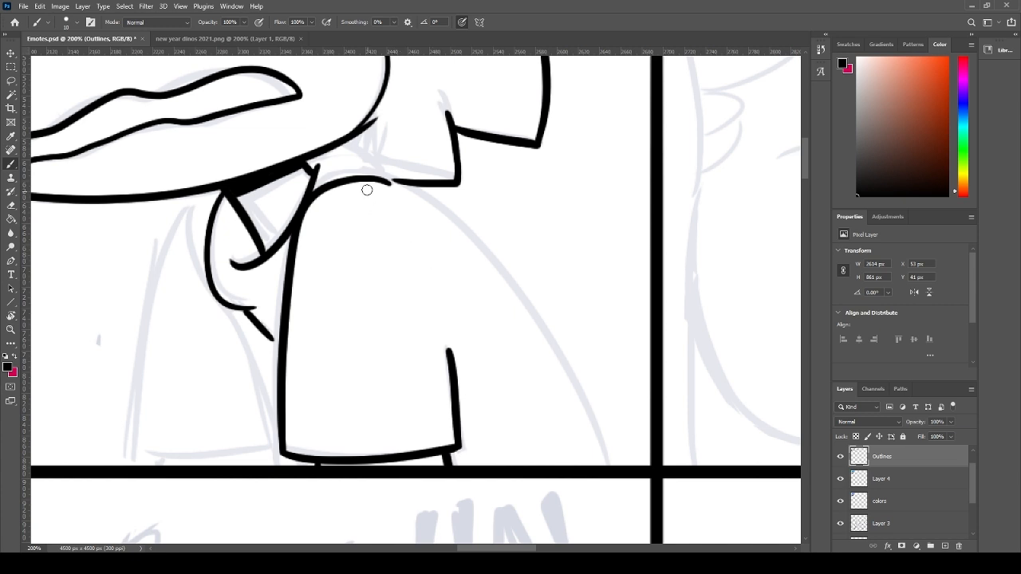
- Ink the neckerchief band behind the jaw with its fold lines and a solid black shadow below the cheek
drag(386, 183, 345, 144)
key(ctrl+z)
mouse_move(388, 185)
mouse_down()
mouse_move(368, 137)
mouse_move(389, 255)
mouse_move(365, 281)
mouse_move(367, 252)
mouse_move(367, 275)
mouse_move(358, 260)
mouse_move(369, 282)
mouse_move(372, 249)
mouse_move(377, 285)
mouse_move(372, 239)
mouse_move(376, 294)
mouse_move(377, 239)
mouse_move(378, 293)
mouse_move(382, 249)
mouse_move(381, 294)
mouse_move(386, 264)
mouse_move(328, 309)
mouse_up()
key(ctrl+z)
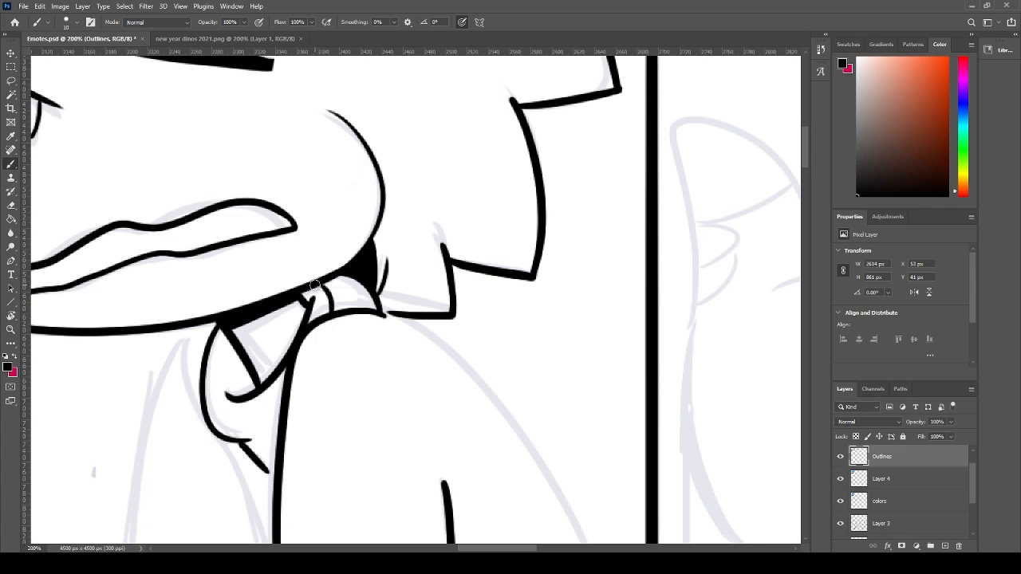
- Ink the neckerchief's outer flap and the chest line running from it down to the panel border
mouse_move(244, 416)
mouse_down()
mouse_move(267, 354)
mouse_move(308, 363)
mouse_up()
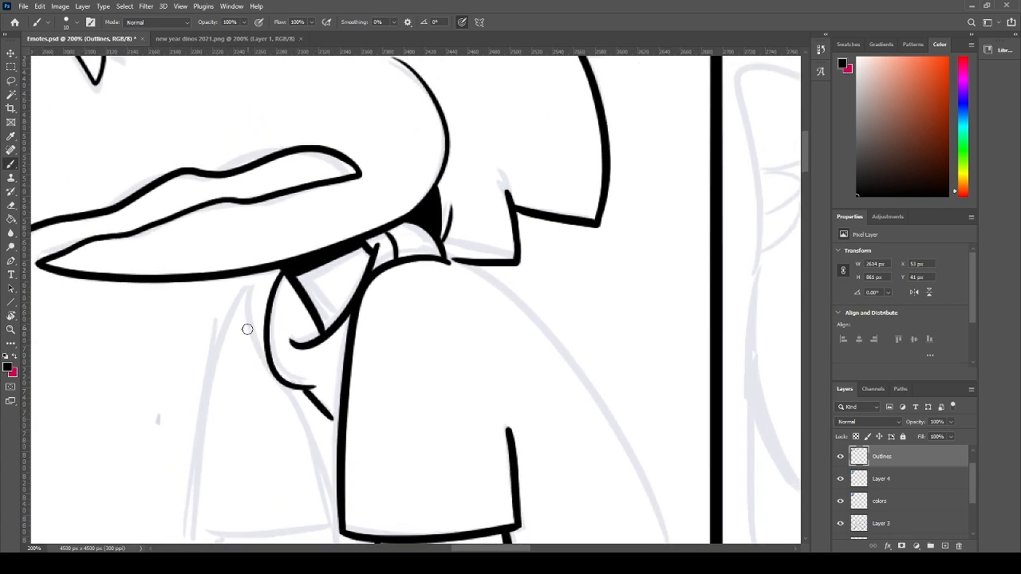
drag(254, 281, 305, 428)
key(ctrl+z)
drag(286, 390, 264, 276)
mouse_move(321, 424)
mouse_down()
mouse_move(282, 273)
mouse_move(289, 395)
mouse_up()
key(ctrl+z)
drag(243, 242, 290, 394)
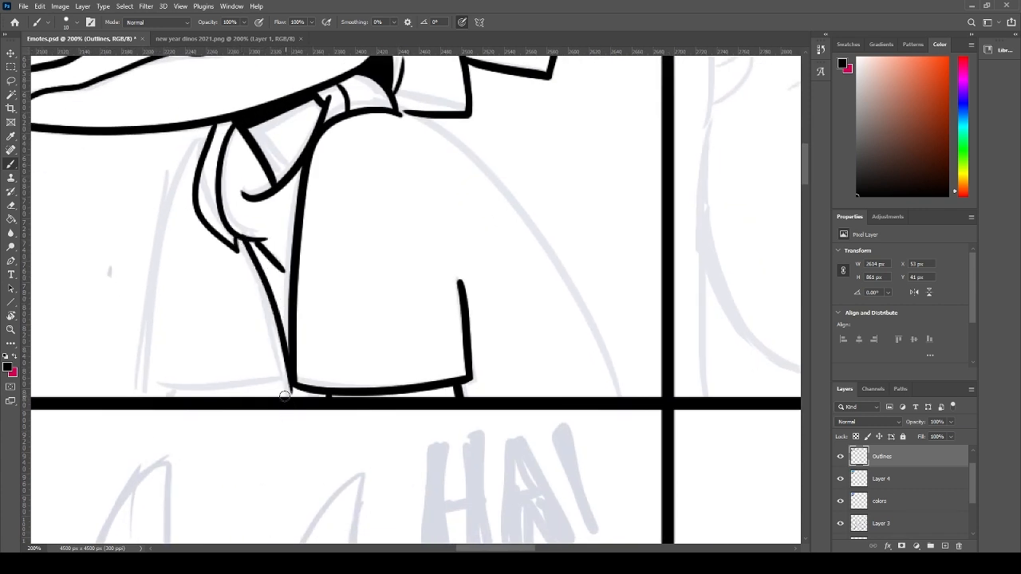
- Redraw the short fold line under the neckerchief loop so it meets the near arm
key(ctrl+z)
drag(254, 236, 290, 284)
key(ctrl+z)
drag(254, 236, 291, 286)
- Ink the sloping back from the shoulder to the panel border and erase the part extending past the border
drag(397, 112, 607, 443)
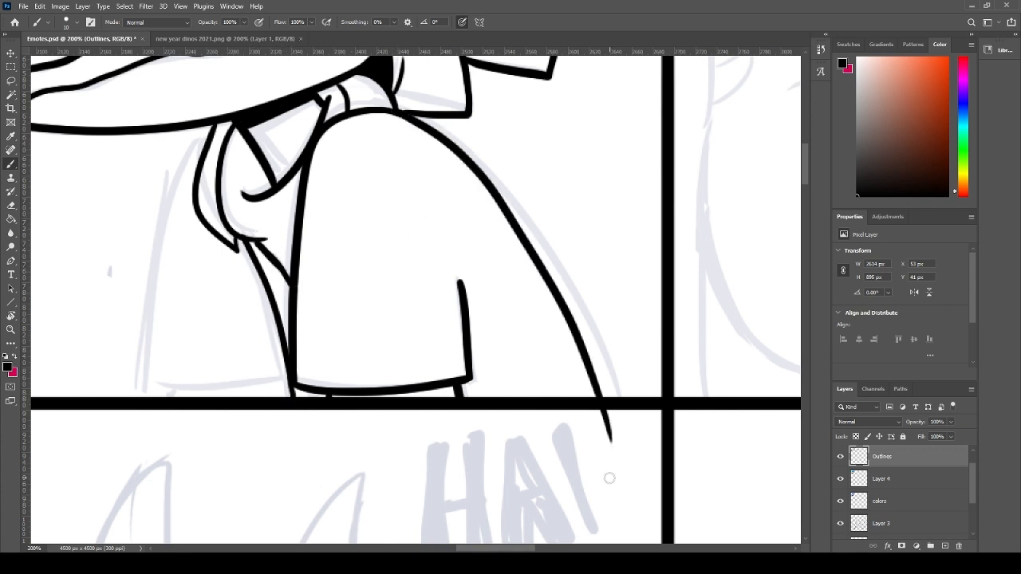
key(ctrl+z)
mouse_move(395, 111)
mouse_down()
mouse_move(542, 234)
mouse_move(627, 421)
mouse_up()
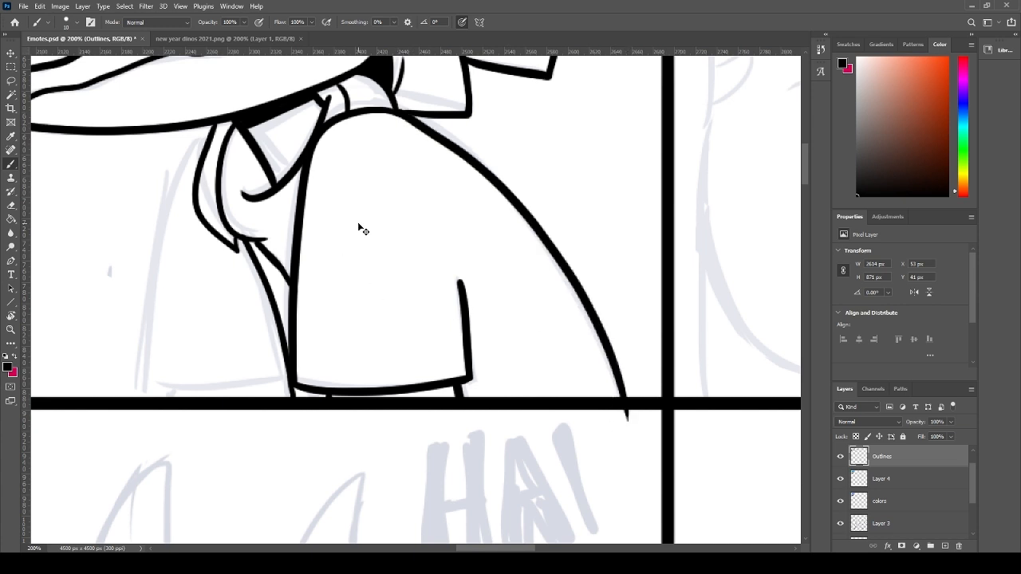
key(ctrl+z)
mouse_move(396, 111)
mouse_down()
mouse_move(438, 128)
mouse_move(624, 382)
mouse_move(636, 412)
mouse_up()
key(ctrl+z)
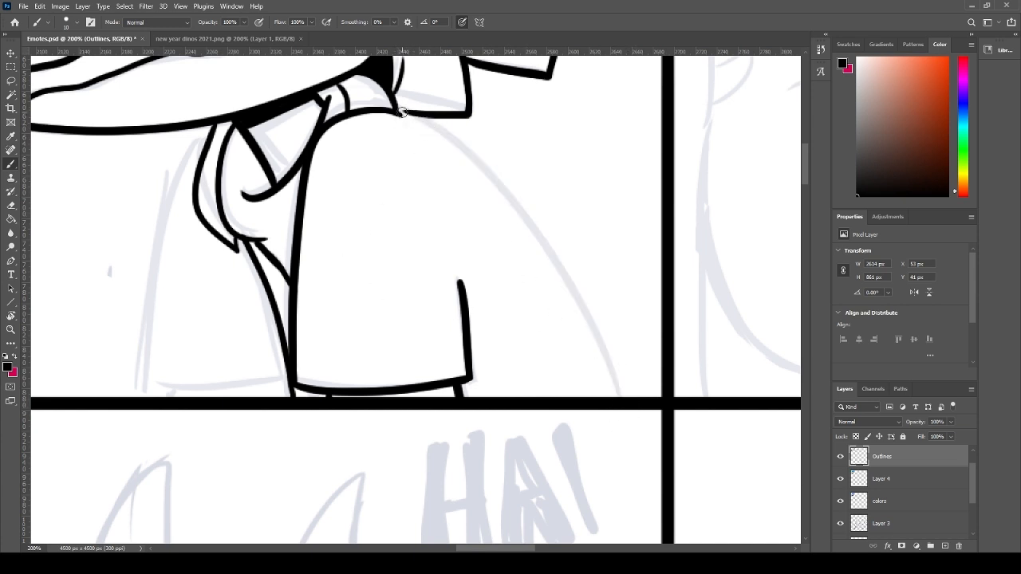
mouse_move(396, 112)
mouse_down()
mouse_move(526, 221)
mouse_move(637, 437)
mouse_up()
key(e)
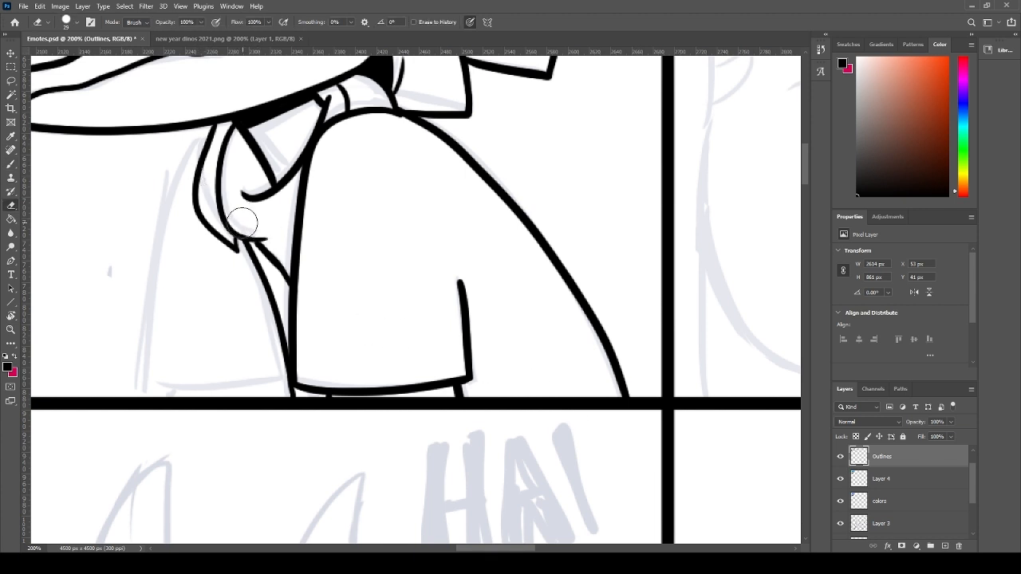
- Ink the far arm's outer edge, sleeve hem and inner edge, and erase the overshoot below the hem's outer corner
key(b)
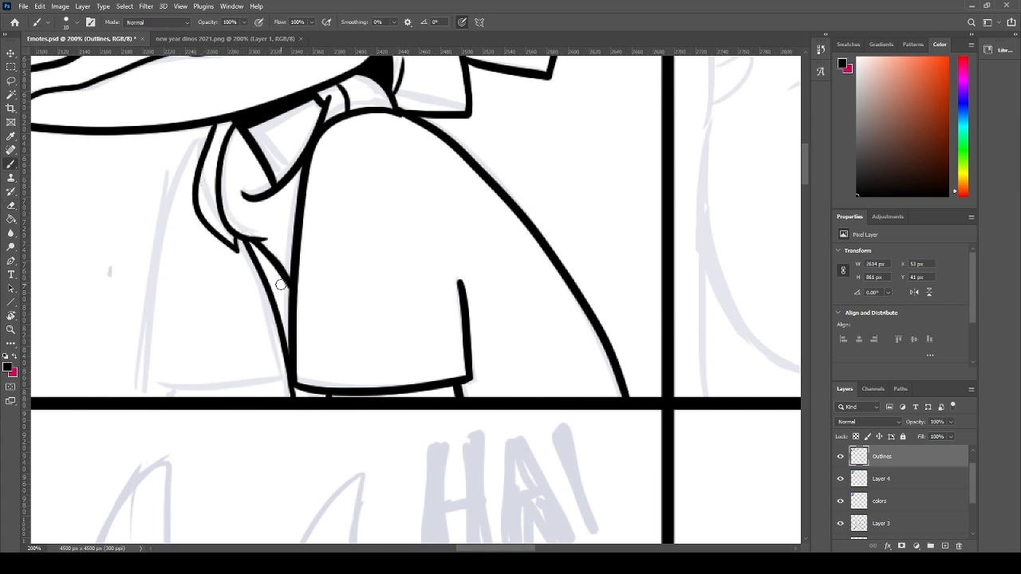
mouse_move(211, 127)
mouse_down()
mouse_move(174, 345)
mouse_move(148, 402)
mouse_move(289, 377)
mouse_move(274, 366)
mouse_move(268, 335)
mouse_move(281, 375)
mouse_up()
key(ctrl+z)
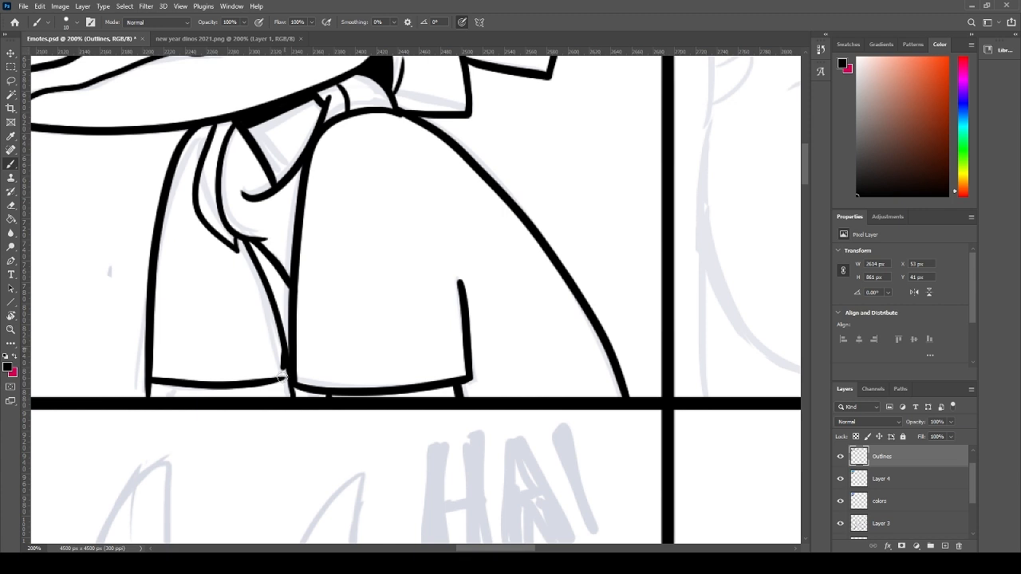
key(e)
drag(149, 386, 154, 397)
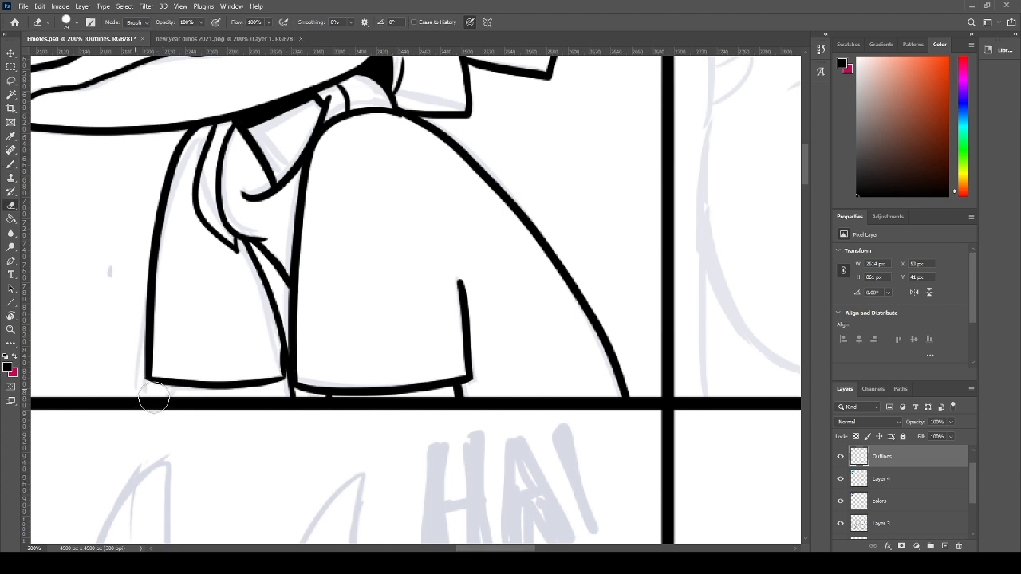
- Save the file and ink the top bar and outer diagonal edge of the largest Z above the sleeping character
key(b)
mouse_move(393, 303)
mouse_down()
mouse_move(429, 365)
mouse_move(480, 408)
mouse_up()
scroll(429, 364, down, 2)
scroll(439, 258, up, 2)
scroll(483, 411, down, 3)
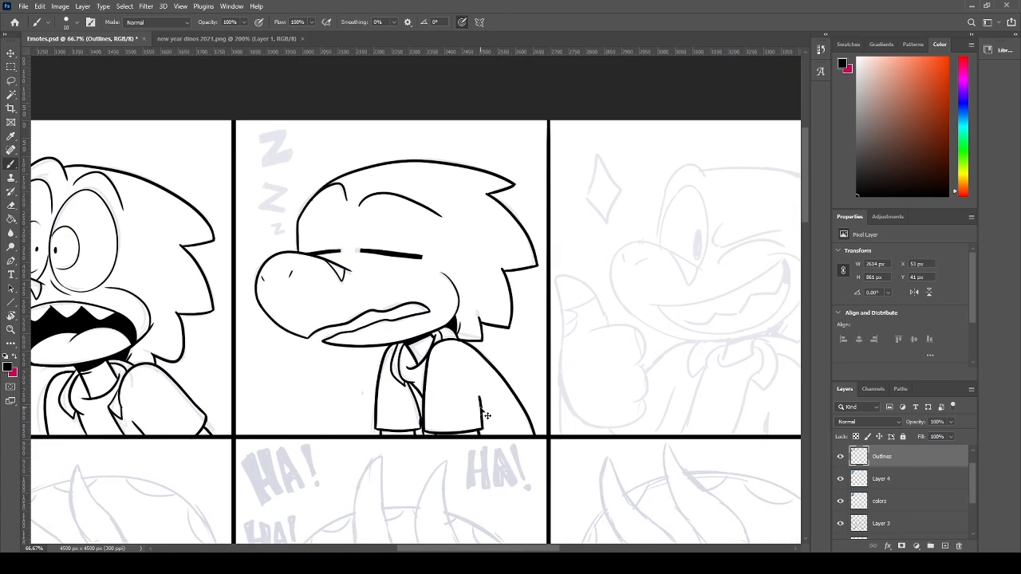
scroll(486, 415, up, 3)
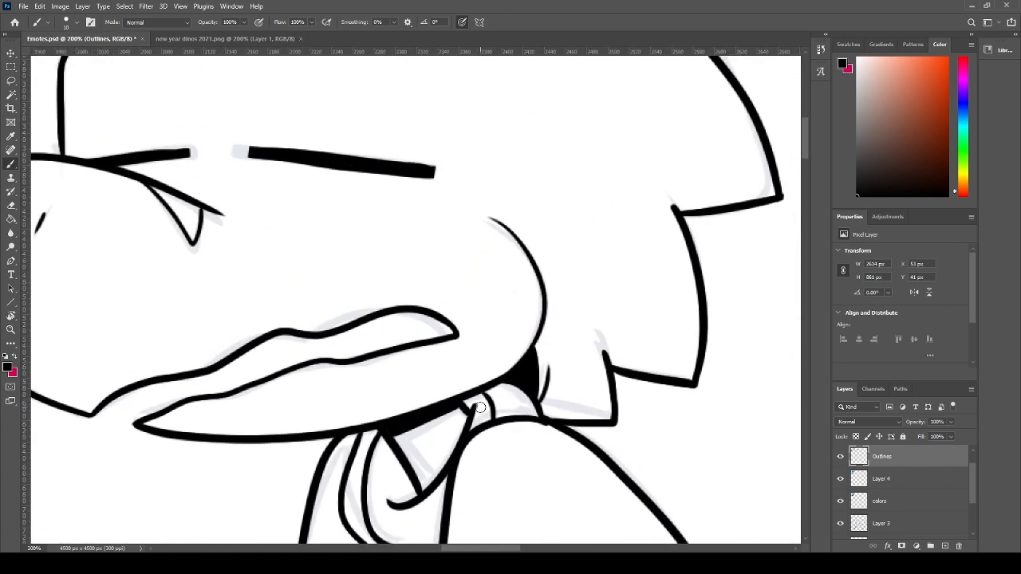
drag(304, 311, 407, 364)
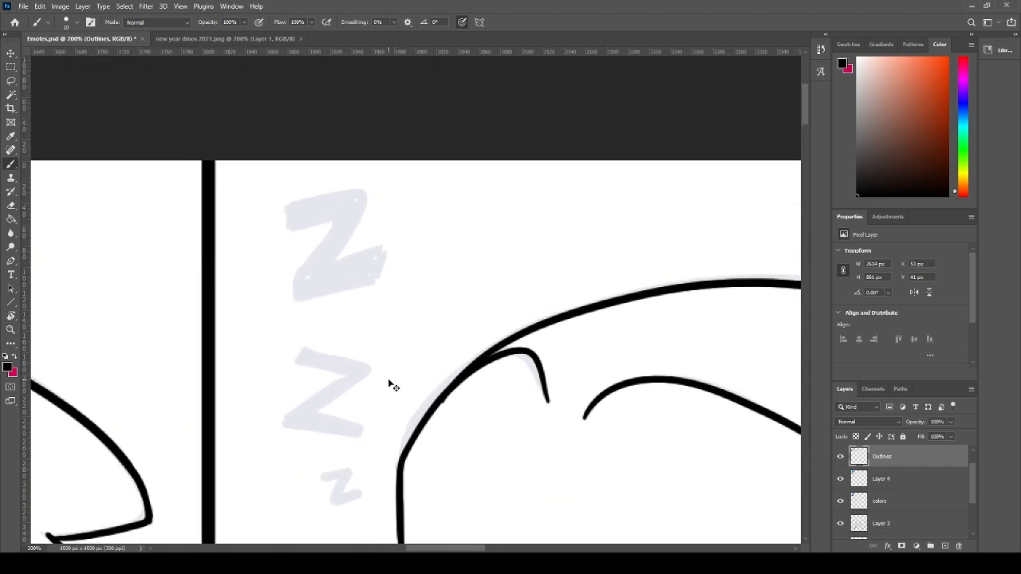
key(ctrl+s)
mouse_move(289, 227)
mouse_down()
mouse_move(363, 191)
mouse_move(327, 265)
mouse_move(284, 206)
mouse_move(354, 228)
mouse_move(284, 212)
mouse_move(364, 194)
mouse_move(335, 266)
mouse_up()
key(ctrl+z)
key(ctrl+z)
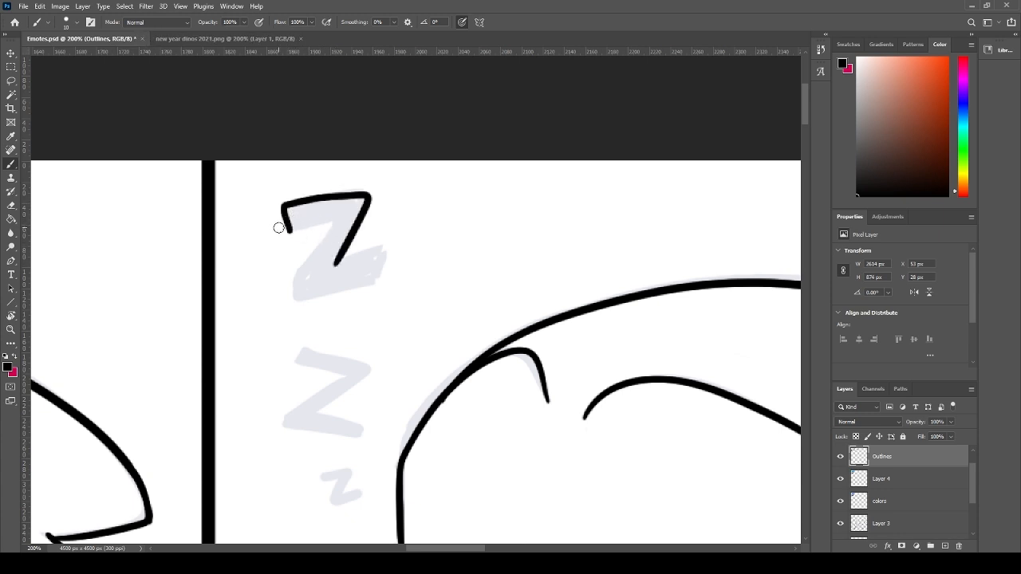
- Ink the largest Z's inner diagonal edge and lower bar, closing its outline
drag(285, 227, 290, 291)
key(ctrl+z)
mouse_move(295, 230)
mouse_down()
mouse_move(337, 221)
mouse_move(289, 300)
mouse_up()
key(ctrl+z)
mouse_move(289, 230)
mouse_down()
mouse_move(335, 218)
mouse_move(293, 283)
mouse_up()
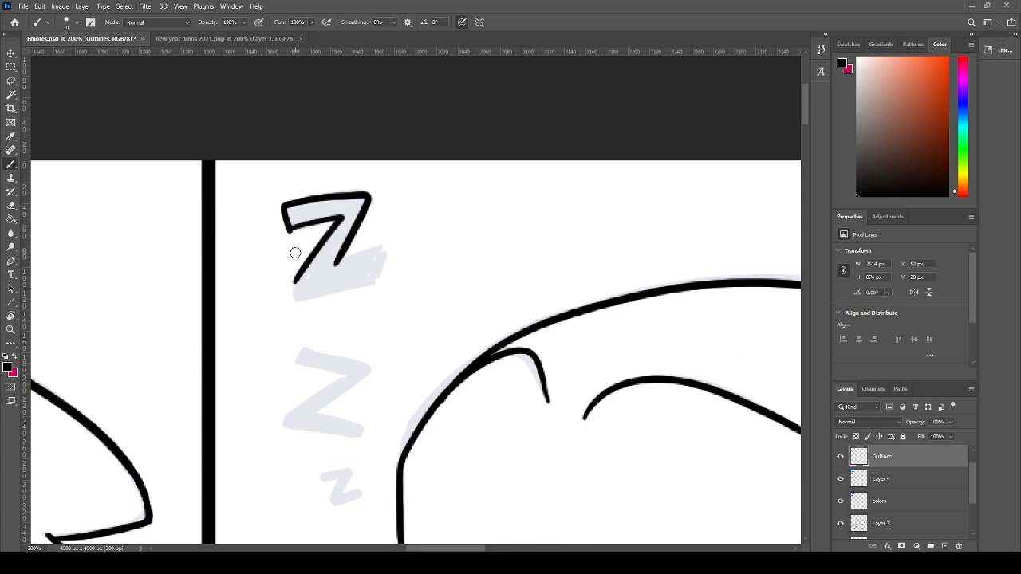
key(e)
mouse_move(299, 232)
mouse_down()
mouse_move(278, 237)
mouse_move(295, 291)
mouse_move(297, 278)
mouse_move(371, 279)
mouse_move(295, 301)
mouse_up()
key(b)
key(ctrl+z)
key(ctrl+z)
mouse_move(333, 265)
mouse_down()
mouse_move(380, 250)
mouse_move(348, 290)
mouse_move(307, 289)
mouse_move(293, 300)
mouse_move(362, 255)
mouse_move(359, 287)
mouse_move(293, 295)
mouse_up()
key(ctrl+z)
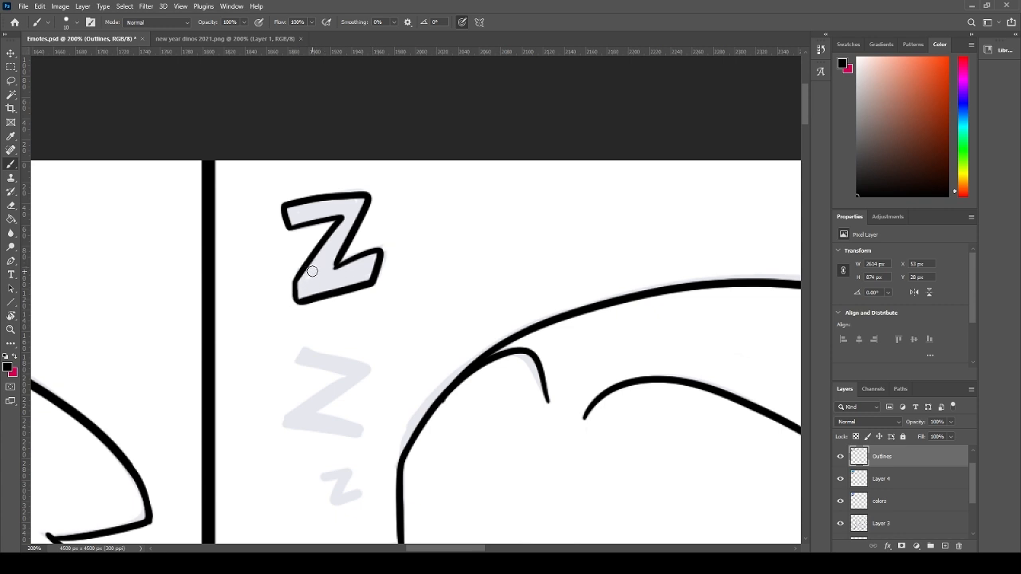
- Fill the largest Z with solid black and brush over the leftover gaps along its edges
key(g)
click(327, 275)
key(b)
mouse_move(295, 227)
mouse_down()
mouse_move(344, 214)
mouse_move(300, 294)
mouse_move(365, 276)
mouse_move(371, 256)
mouse_move(335, 264)
mouse_move(350, 284)
mouse_up()
mouse_move(341, 239)
mouse_down()
mouse_move(337, 207)
mouse_move(362, 197)
mouse_move(289, 213)
mouse_up()
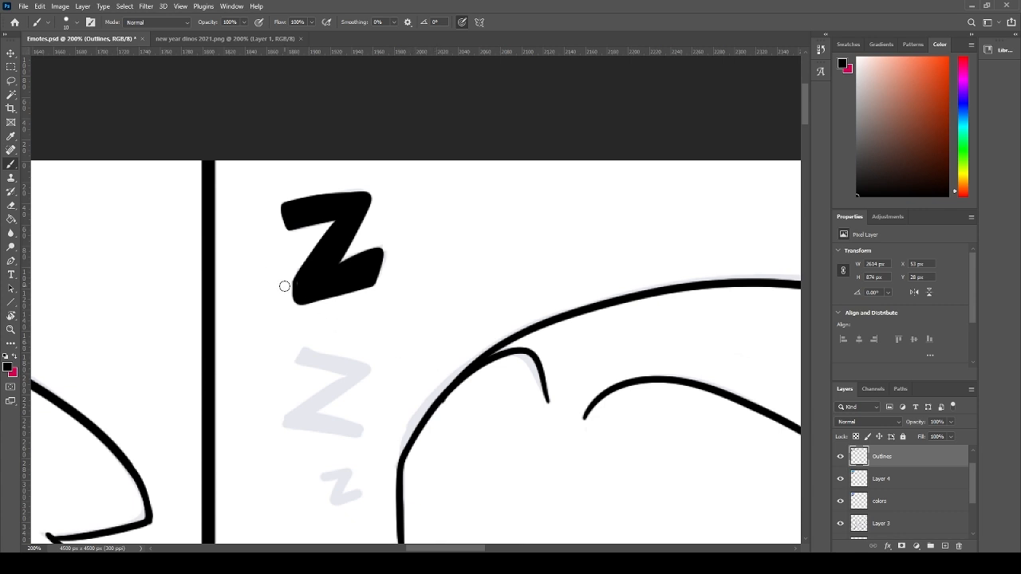
key(e)
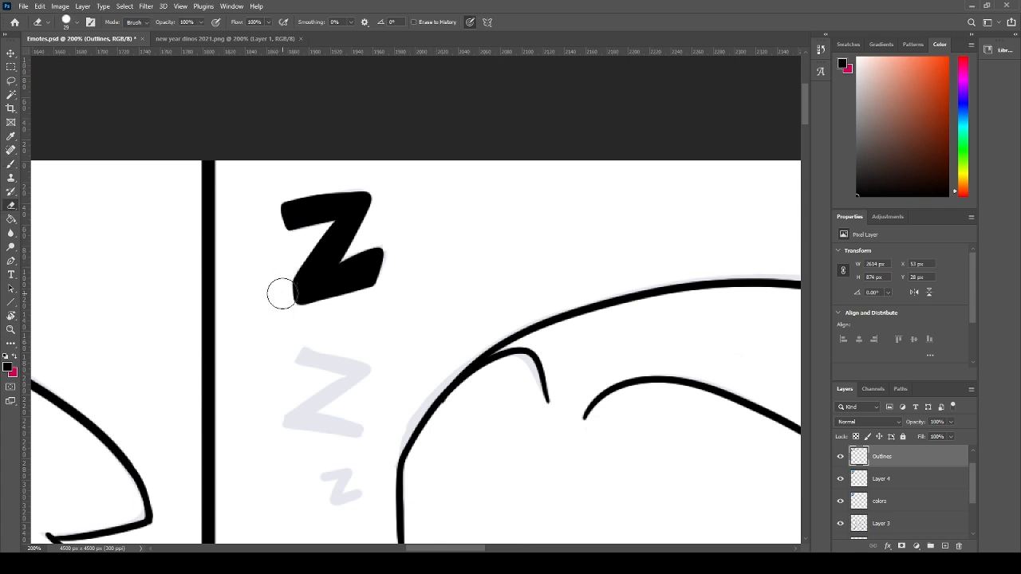
key(b)
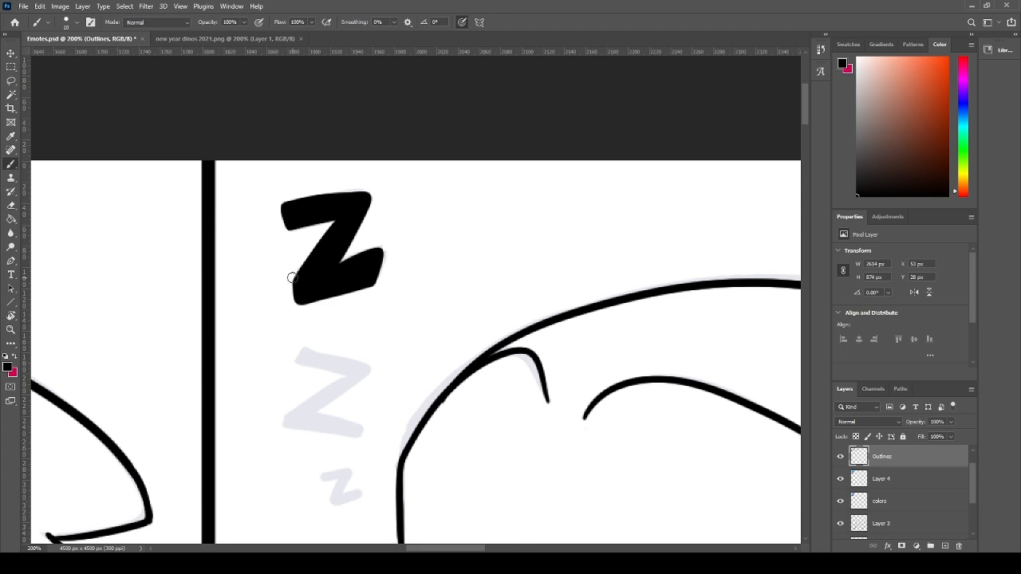
- Lasso the black Z, duplicate it to a new layer, and shrink, rotate and place the copy over the middle Z sketch
key(l)
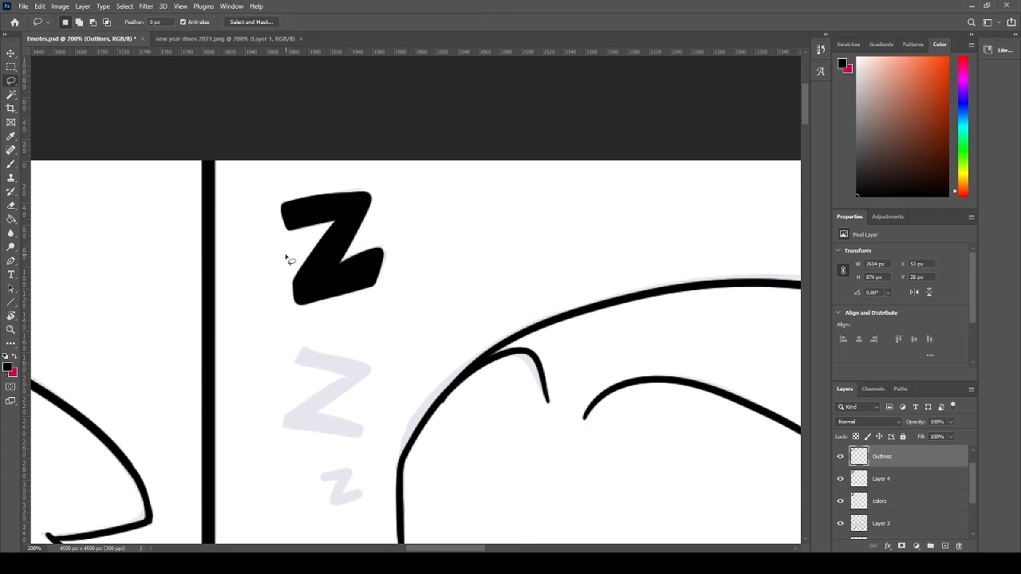
drag(288, 257, 268, 264)
key(ctrl+j)
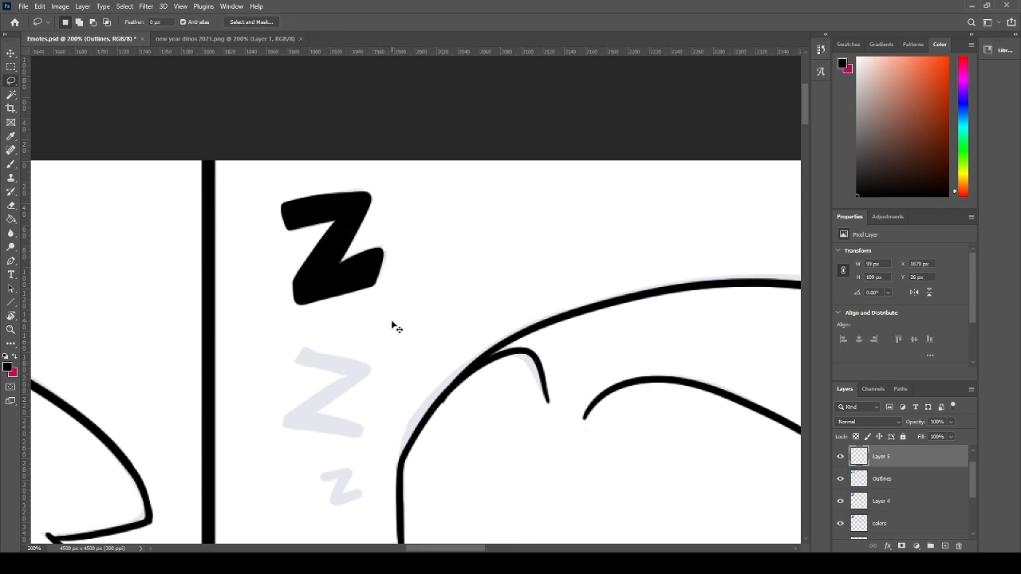
key(ctrl+t)
drag(422, 170, 341, 389)
key(Return)
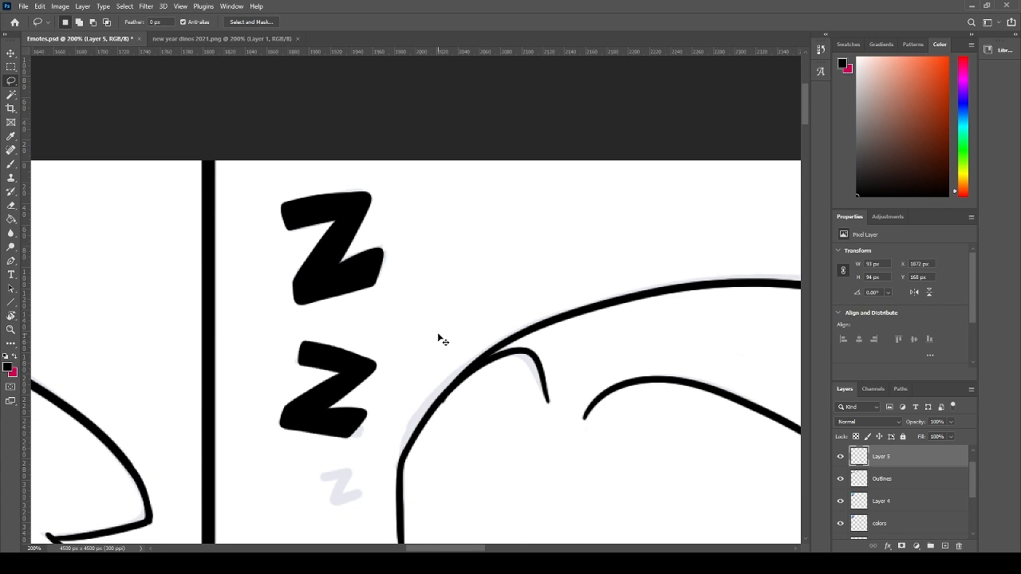
- Add another copy of the Z, scale it down to about 51 by 57 px and place it over the smallest Z sketch
key(ctrl+v)
key(ctrl+t)
drag(467, 295, 417, 350)
drag(390, 394, 340, 498)
key(Return)
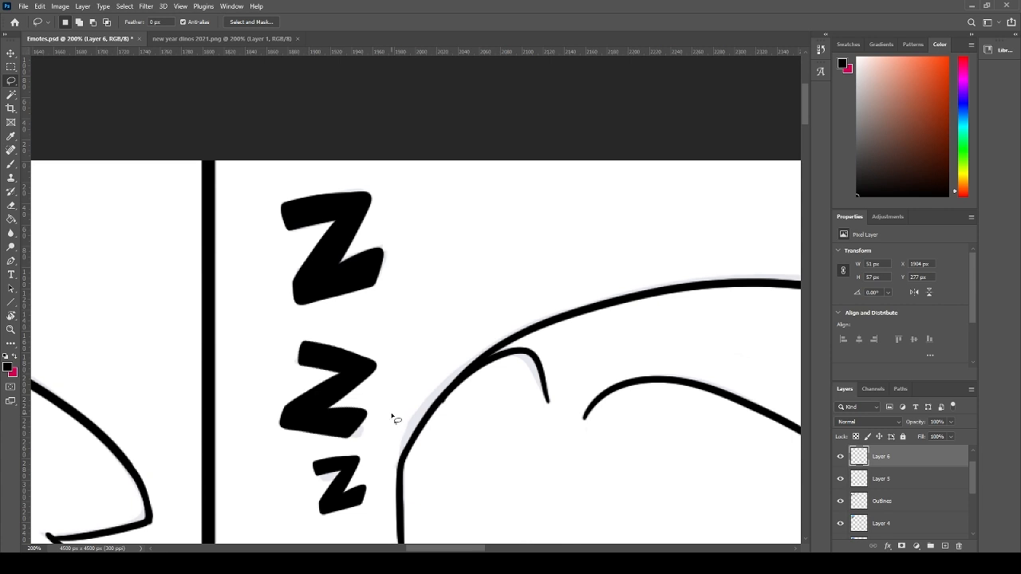
- Merge the two Z copy layers down into the Outlines layer and toggle its visibility to check them
key(alt+bracketleft)
key(alt+bracketleft)
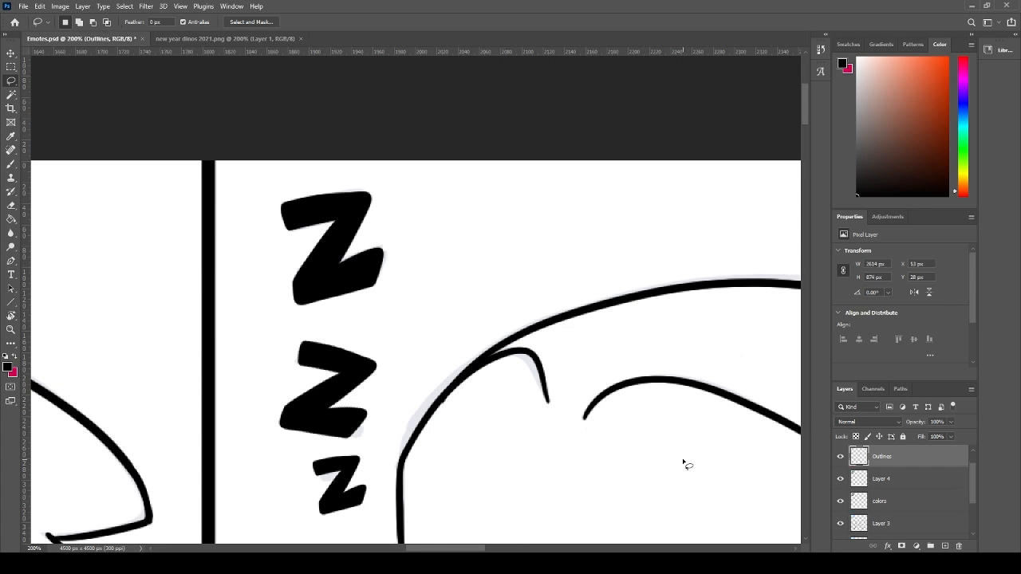
click(840, 460)
click(839, 460)
- Clean up the tip of the sleeping character's hair spike nearest the panel border with the eraser and save the file
drag(510, 424, 403, 266)
key(b)
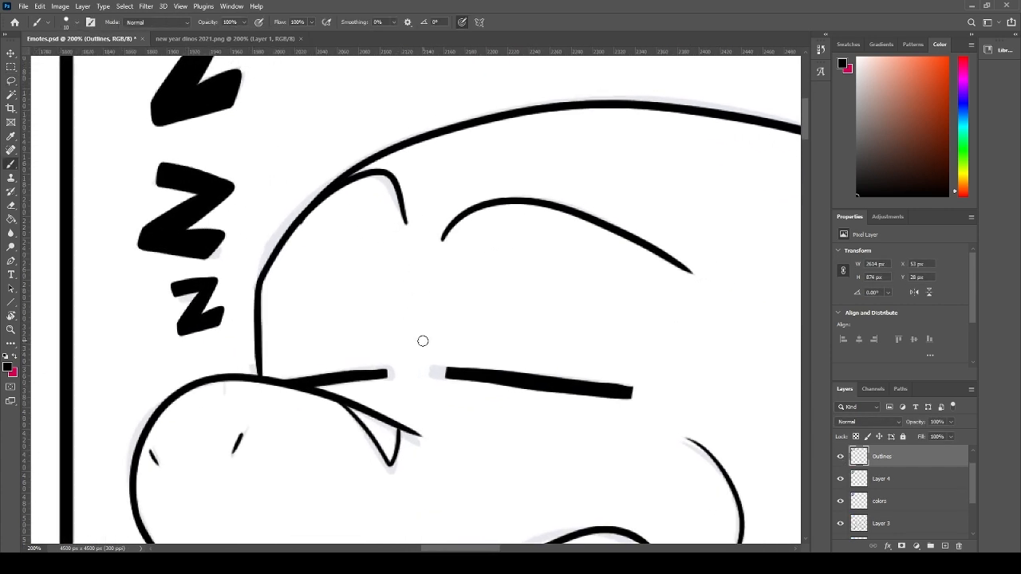
mouse_move(480, 365)
mouse_down()
mouse_move(314, 360)
mouse_move(421, 285)
mouse_up()
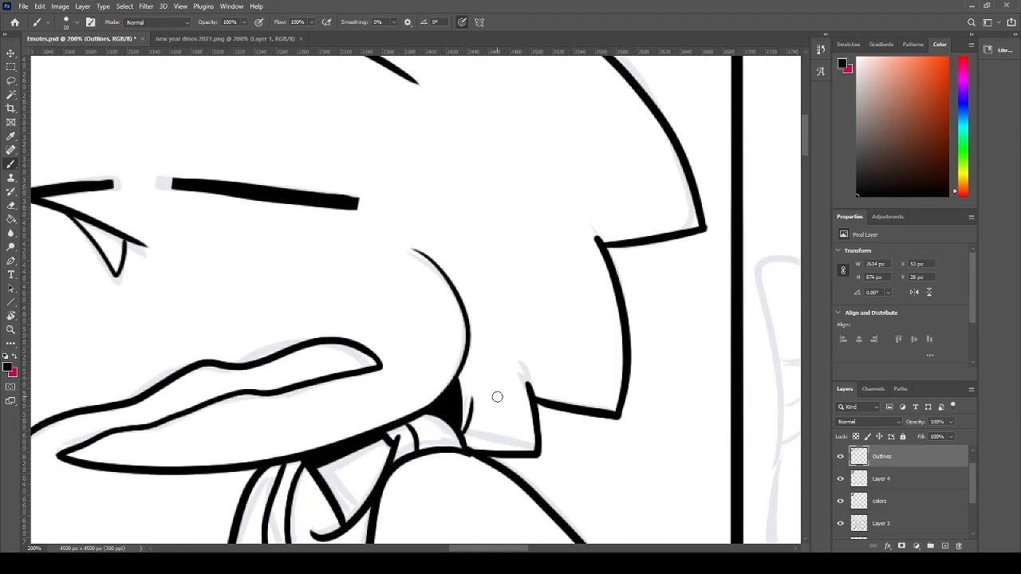
drag(639, 383, 429, 452)
key(e)
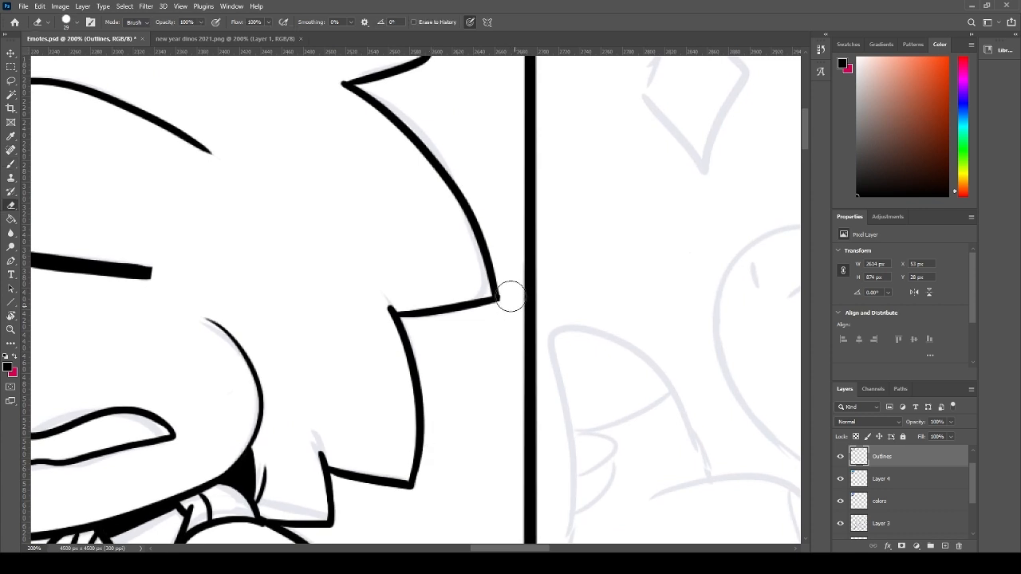
key(b)
key(ctrl+s)
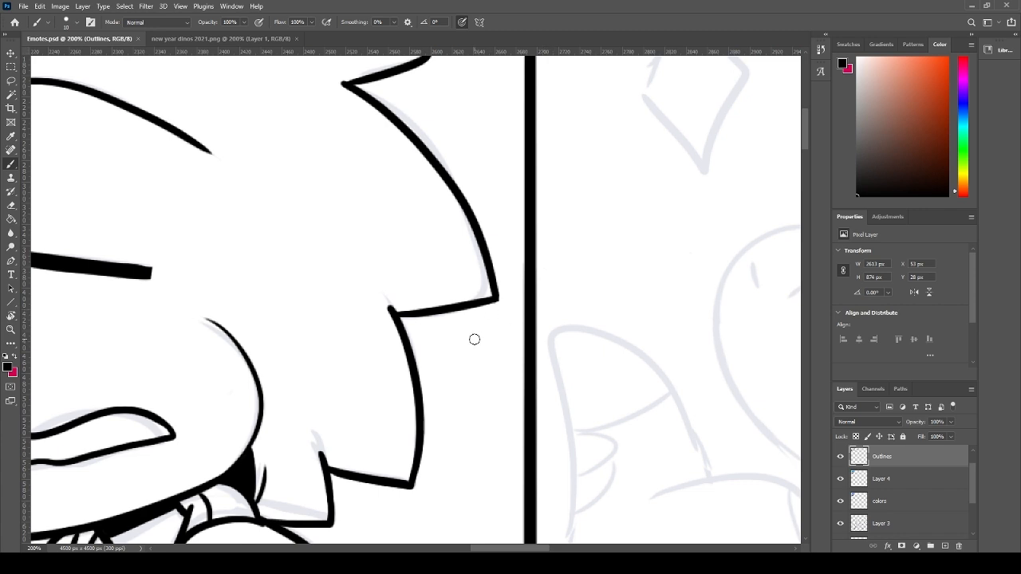
- Ink the winking character's hooked brow line above the closed eye in one tapered stroke
drag(656, 361, 159, 327)
drag(479, 334, 349, 403)
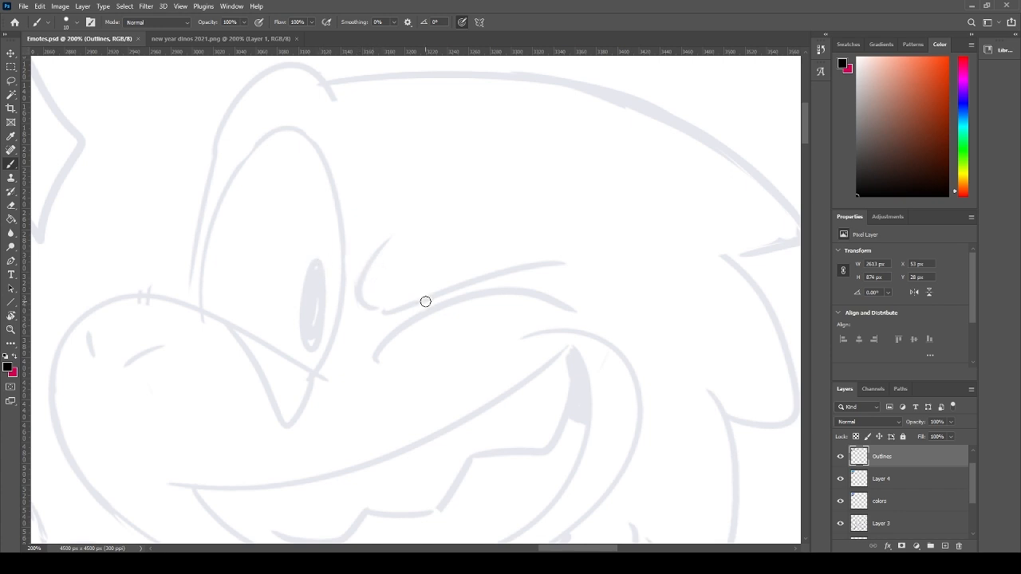
drag(371, 253, 569, 258)
key(ctrl+z)
mouse_move(378, 251)
mouse_down()
mouse_move(379, 315)
mouse_move(588, 256)
mouse_up()
key(ctrl+z)
mouse_move(382, 242)
mouse_down()
mouse_move(401, 308)
mouse_move(553, 259)
mouse_move(364, 277)
mouse_move(558, 263)
mouse_move(360, 283)
mouse_move(563, 263)
mouse_up()
key(ctrl+z)
key(ctrl+z)
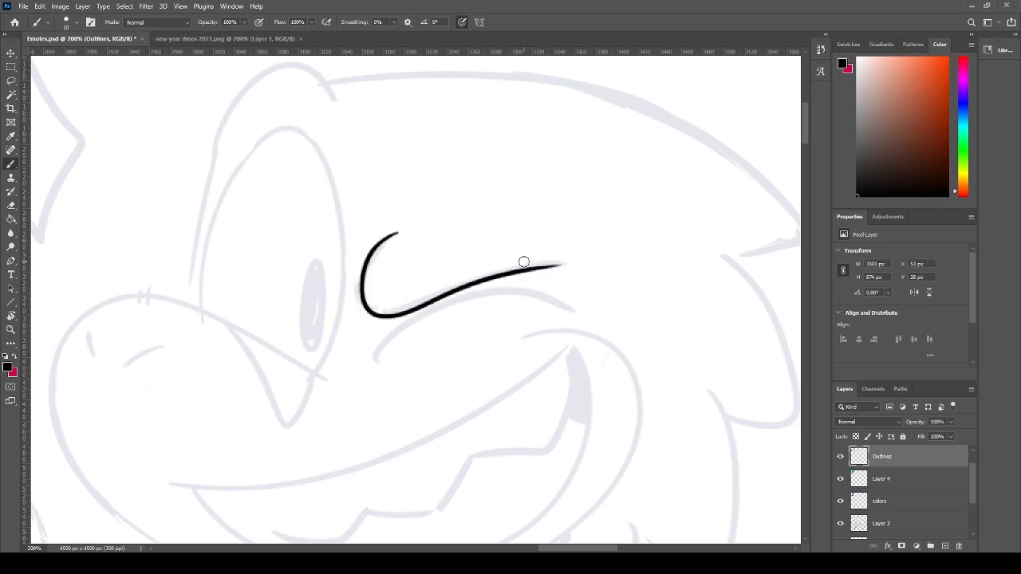
key(ctrl+z)
drag(387, 239, 574, 262)
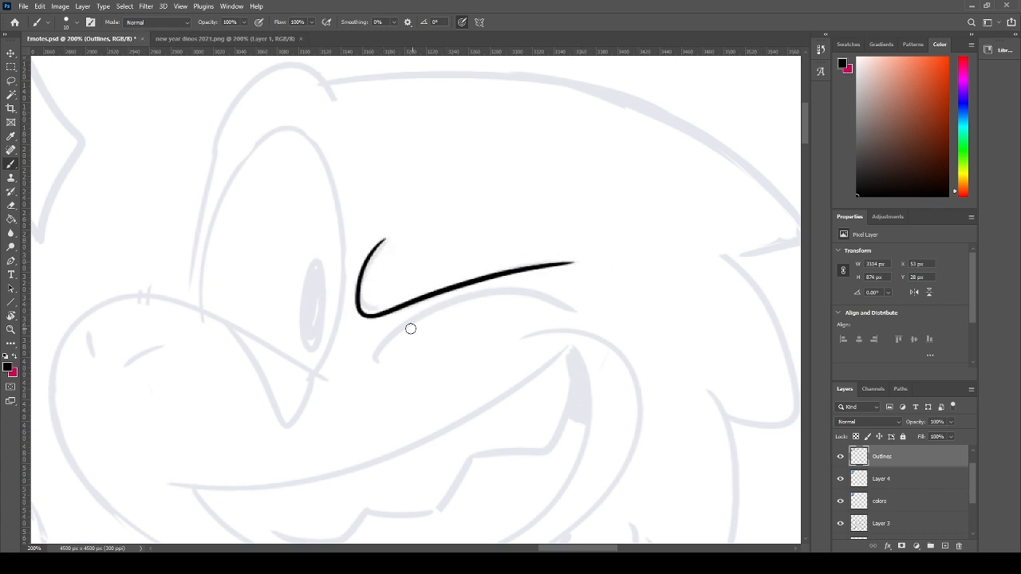
- Ink the winking character's closed eye as a thick arc beneath the brow line
drag(373, 355, 562, 302)
key(ctrl+z)
drag(374, 351, 547, 295)
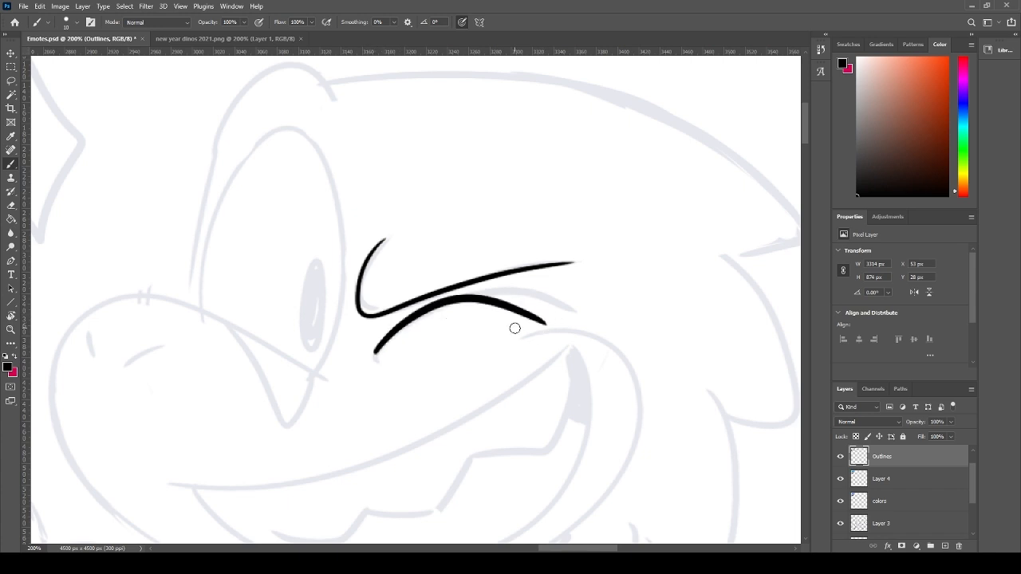
key(ctrl+z)
drag(374, 358, 576, 313)
key(ctrl+z)
drag(373, 358, 572, 315)
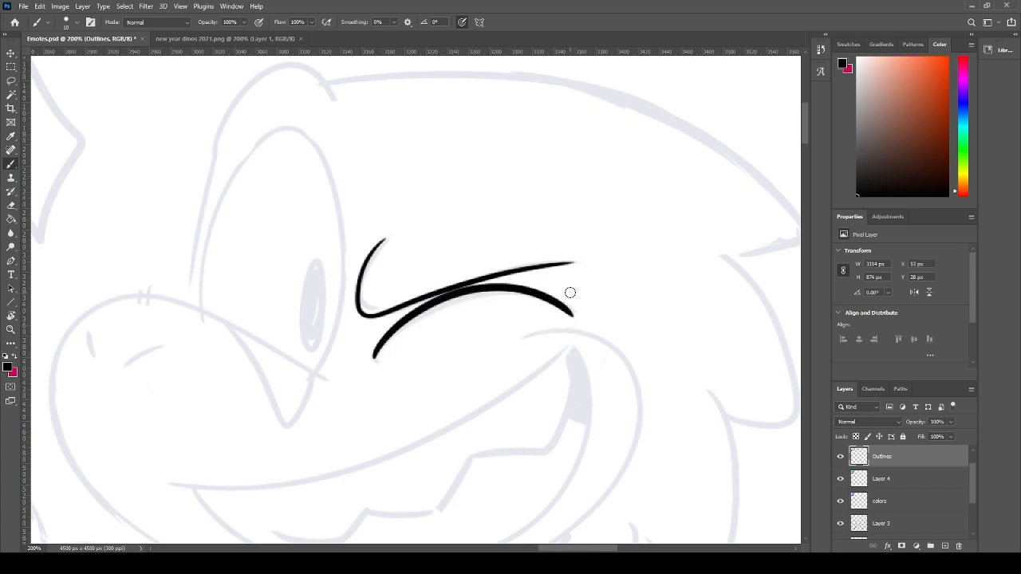
- Ink the winking character's open eye as a tall arch running from the snout line around to the beak's corner
scroll(377, 329, left, 2)
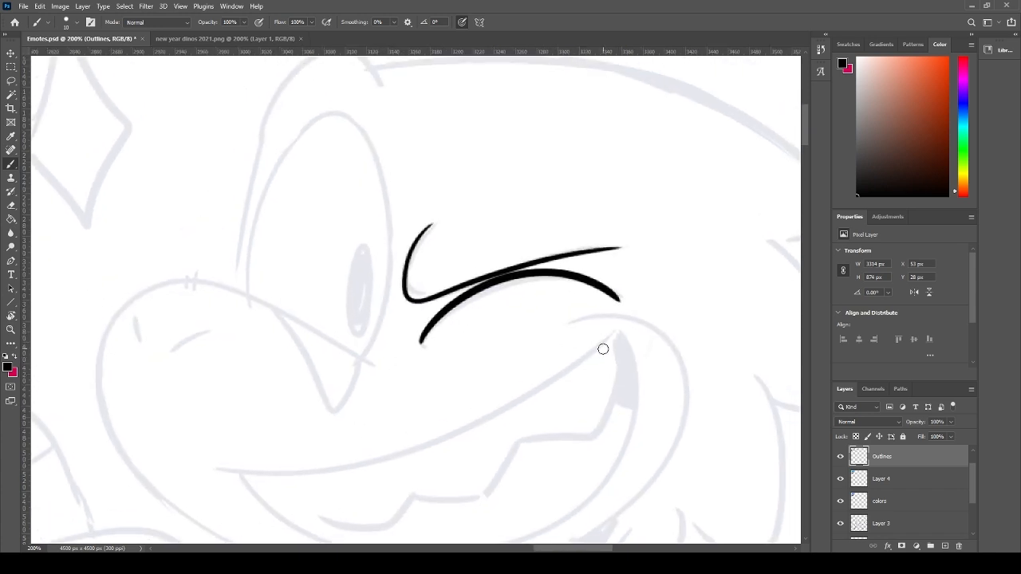
drag(392, 251, 422, 333)
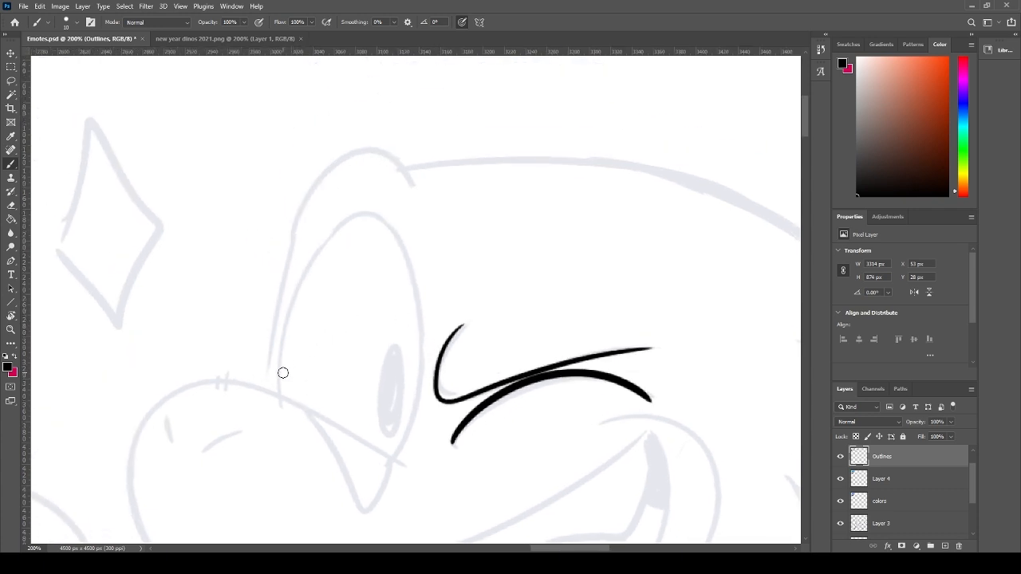
drag(279, 371, 422, 419)
key(ctrl+z)
drag(279, 389, 387, 439)
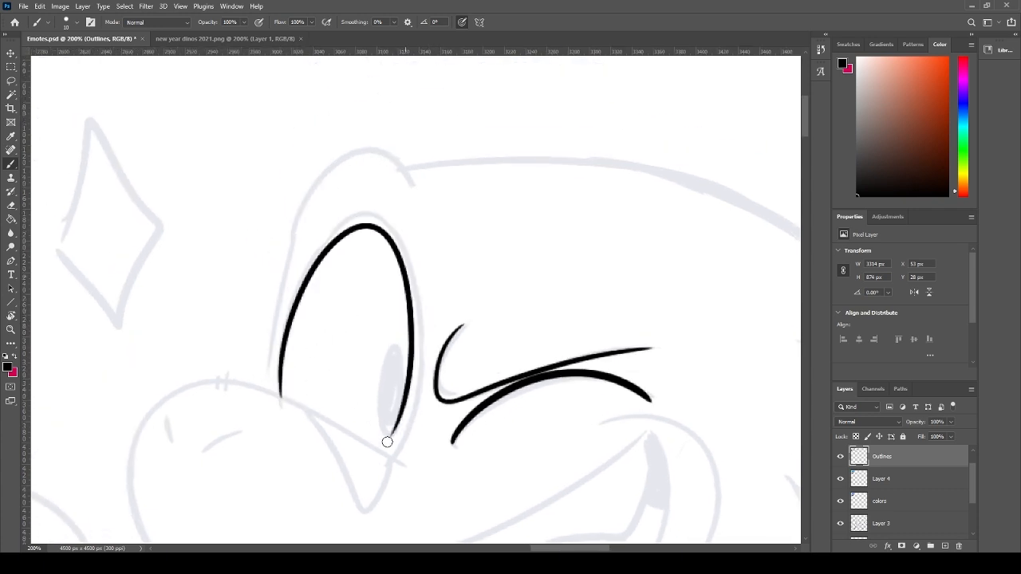
key(ctrl+z)
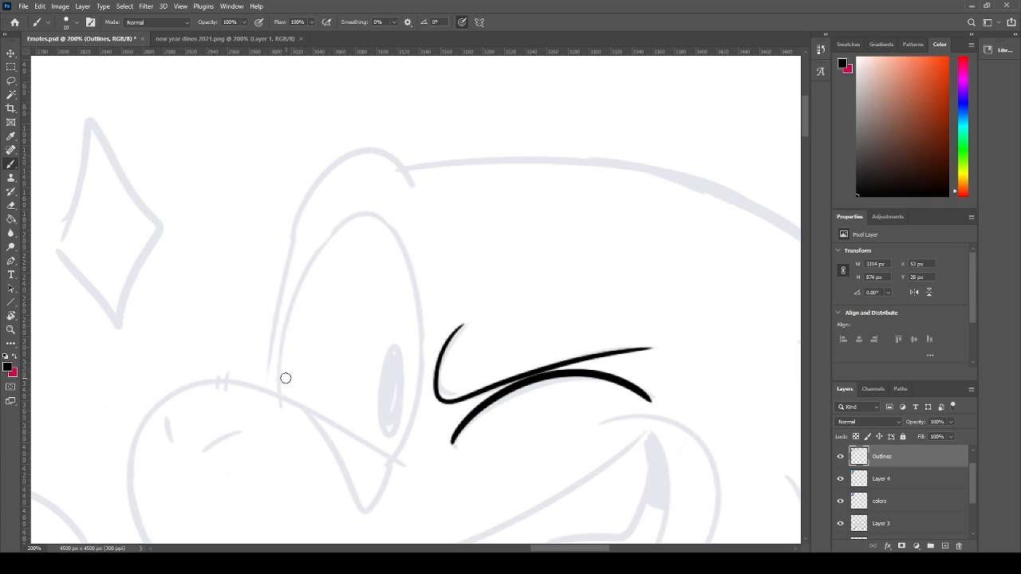
drag(280, 399, 391, 435)
key(ctrl+z)
drag(280, 394, 416, 429)
key(ctrl+z)
mouse_move(281, 394)
mouse_down()
mouse_move(426, 335)
mouse_move(391, 456)
mouse_up()
key(ctrl+z)
mouse_move(281, 393)
mouse_down()
mouse_move(291, 311)
mouse_move(411, 453)
mouse_up()
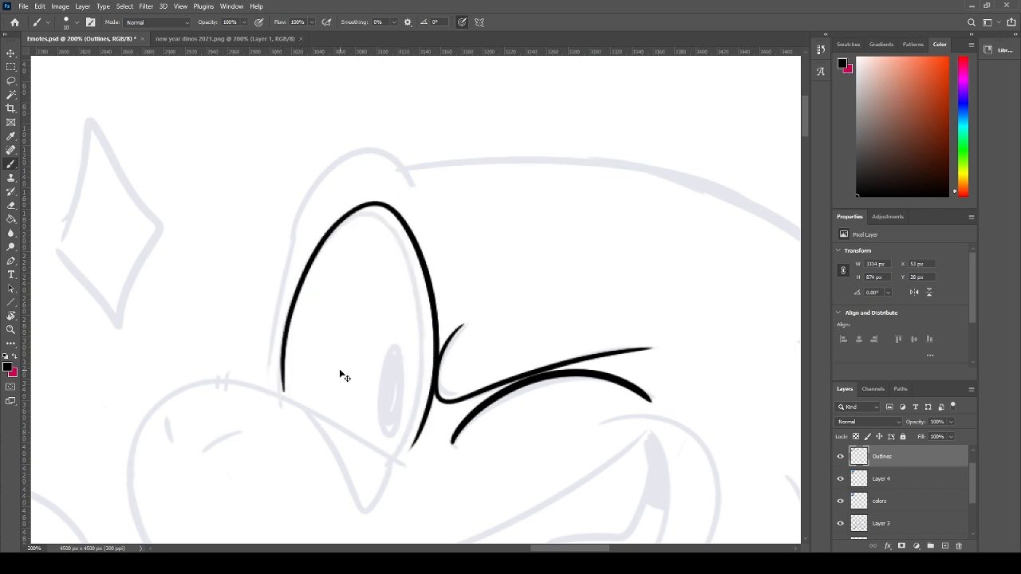
key(ctrl+z)
drag(283, 394, 402, 454)
key(ctrl+z)
drag(281, 394, 385, 462)
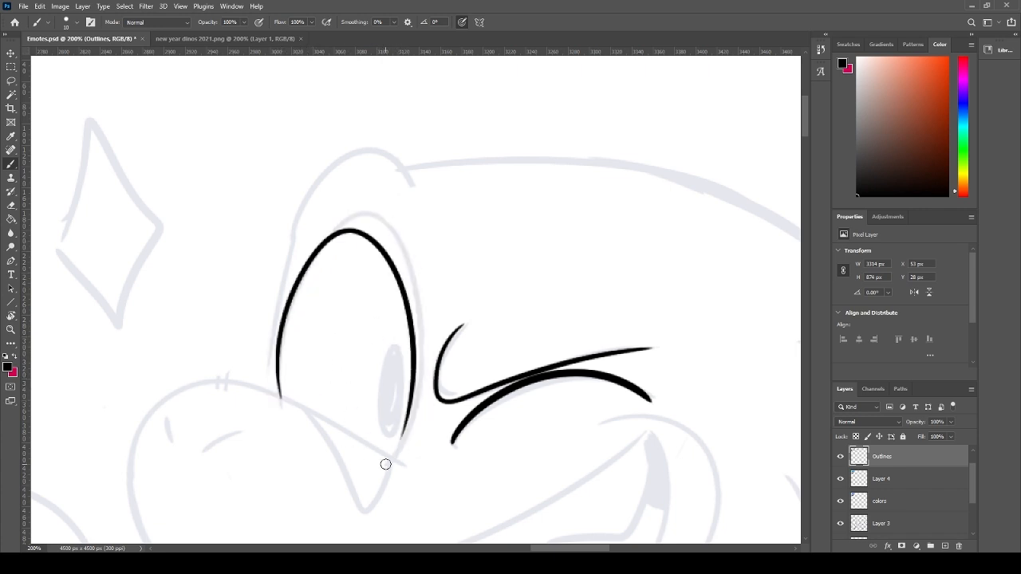
key(ctrl+z)
drag(281, 394, 388, 458)
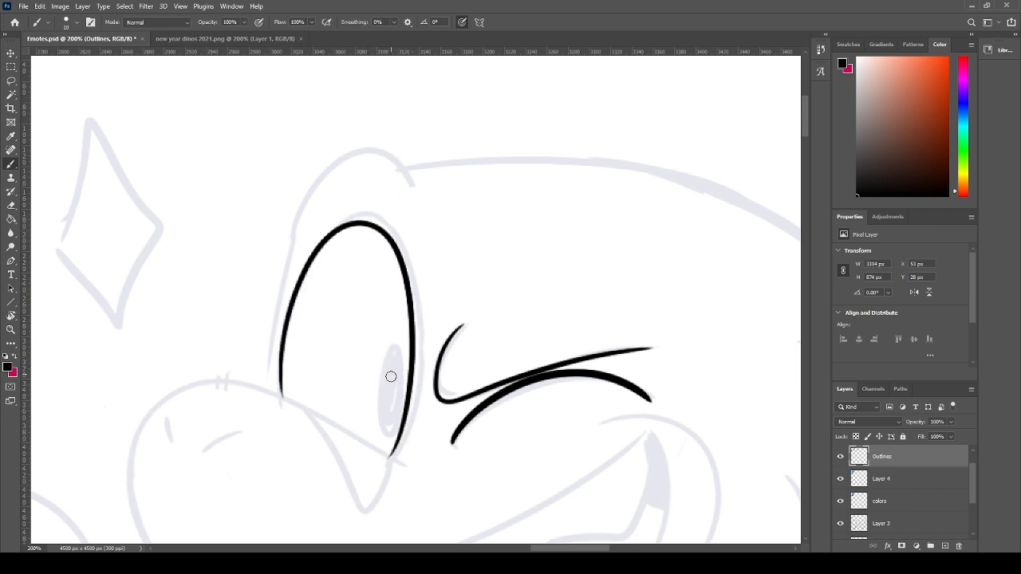
mouse_move(384, 405)
mouse_down()
mouse_move(386, 363)
mouse_move(382, 402)
mouse_move(400, 350)
mouse_move(387, 354)
mouse_move(386, 415)
mouse_up()
key(ctrl+z)
key(ctrl+z)
key(ctrl+z)
- Lasso the open eye's outline, shift it slightly upward with Free Transform and deselect it
key(l)
mouse_move(301, 399)
mouse_down()
mouse_move(323, 213)
mouse_move(424, 264)
mouse_move(429, 348)
mouse_move(400, 481)
mouse_move(308, 396)
mouse_up()
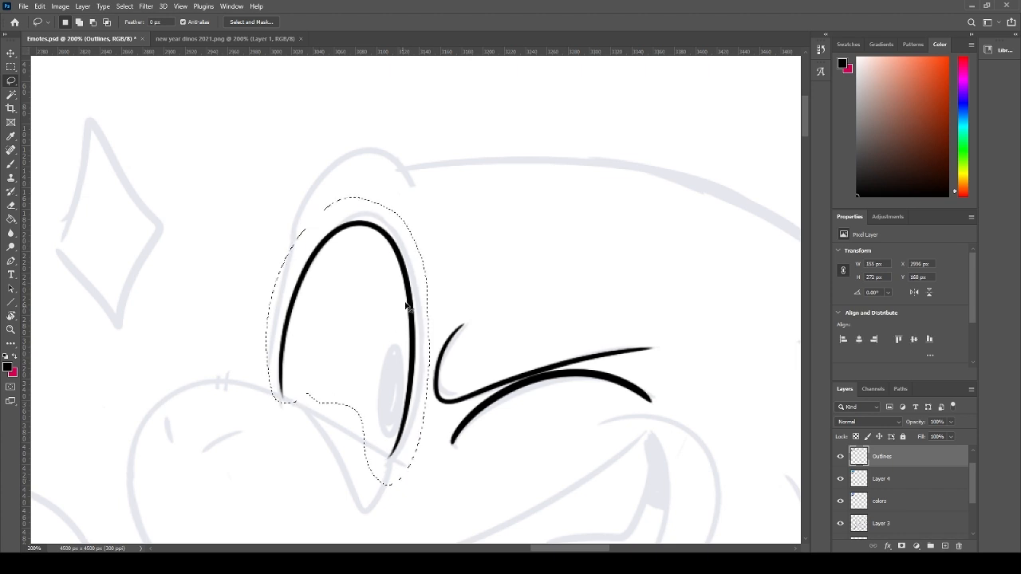
key(ctrl+t)
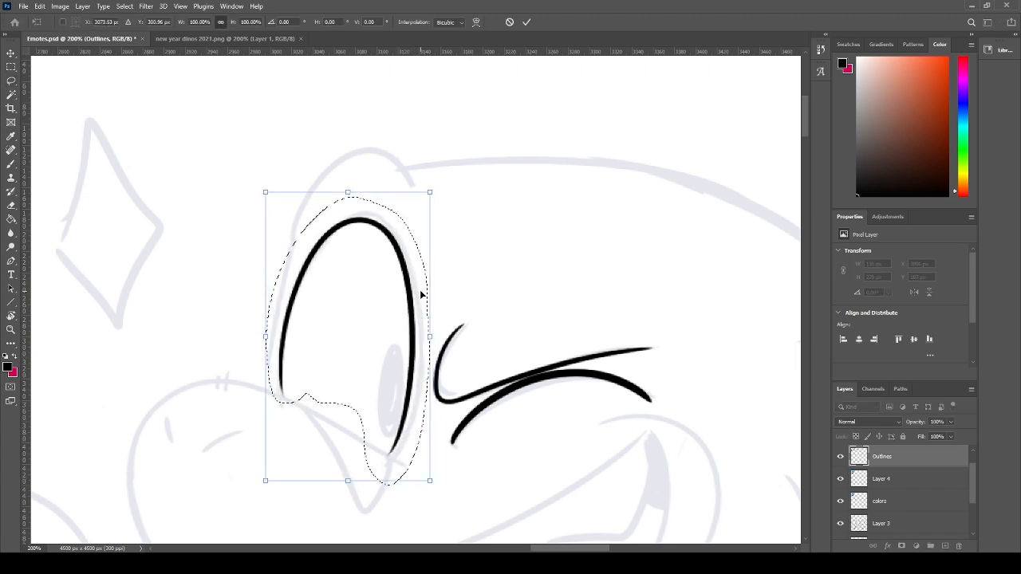
key(Return)
key(ctrl+d)
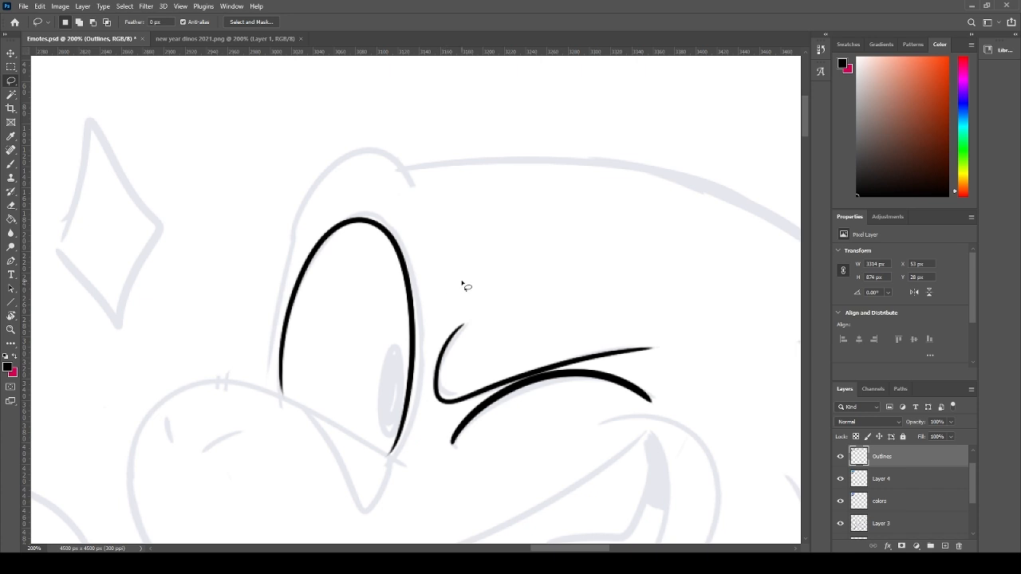
- Ink the winking character's pupil as a solid black upright oval against the inner edge of the open eye
key(b)
mouse_move(382, 390)
mouse_down()
mouse_move(399, 406)
mouse_move(409, 372)
mouse_up()
key(ctrl+z)
mouse_move(388, 422)
mouse_down()
mouse_move(384, 370)
mouse_move(392, 405)
mouse_up()
key(ctrl+z)
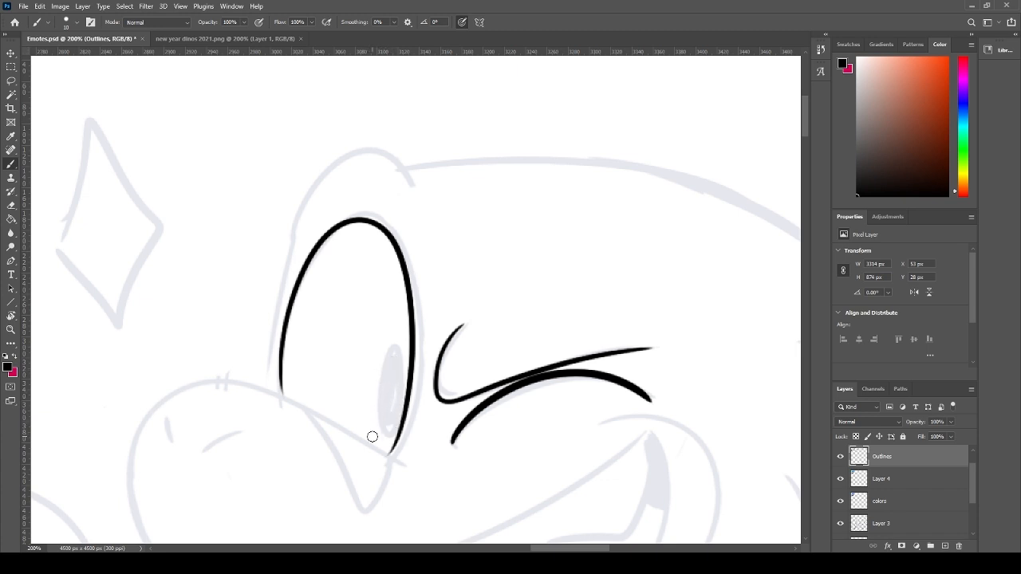
mouse_move(385, 420)
mouse_down()
mouse_move(398, 357)
mouse_move(388, 387)
mouse_move(402, 410)
mouse_move(388, 381)
mouse_move(407, 398)
mouse_move(386, 367)
mouse_up()
key(ctrl+z)
key(ctrl+z)
key(ctrl+z)
key(ctrl+z)
key(ctrl+z)
drag(387, 423, 388, 375)
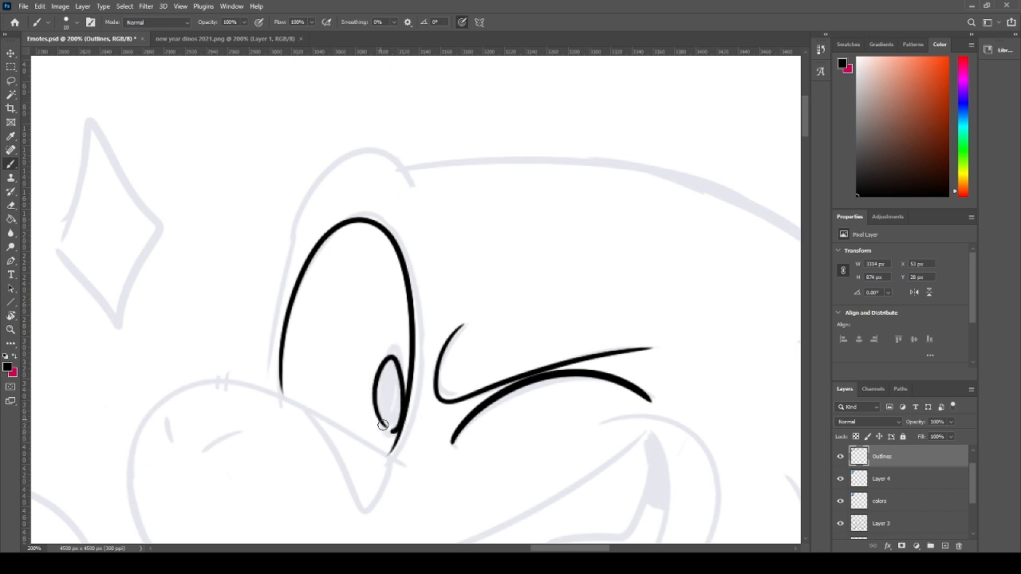
key(ctrl+z)
mouse_move(381, 421)
mouse_down()
mouse_move(392, 353)
mouse_move(394, 420)
mouse_up()
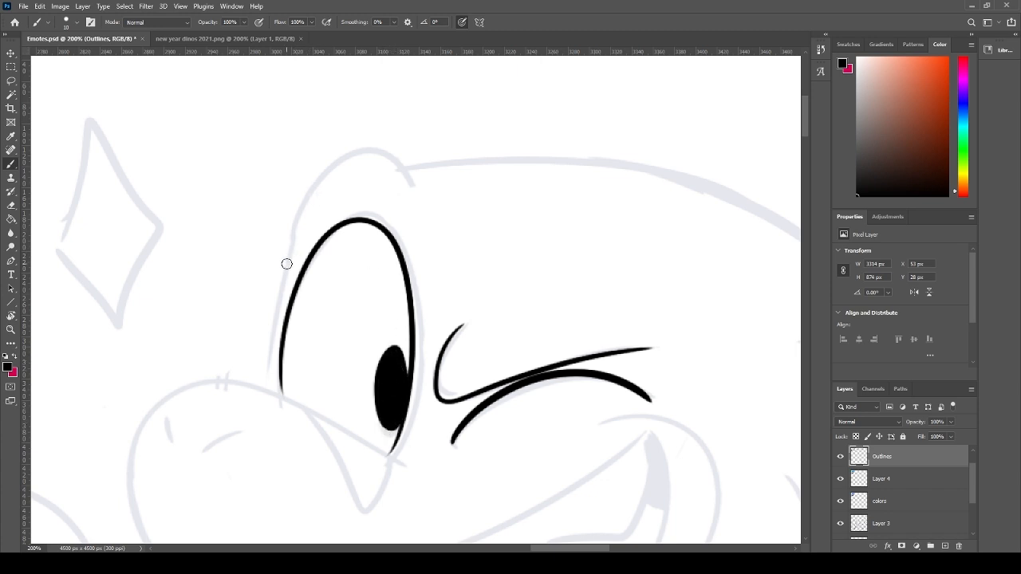
- Ink the brow ridge as a thick tapered arch over the top of the open eye
drag(284, 279, 422, 220)
key(ctrl+z)
mouse_move(285, 279)
mouse_down()
mouse_move(375, 151)
mouse_move(435, 228)
mouse_up()
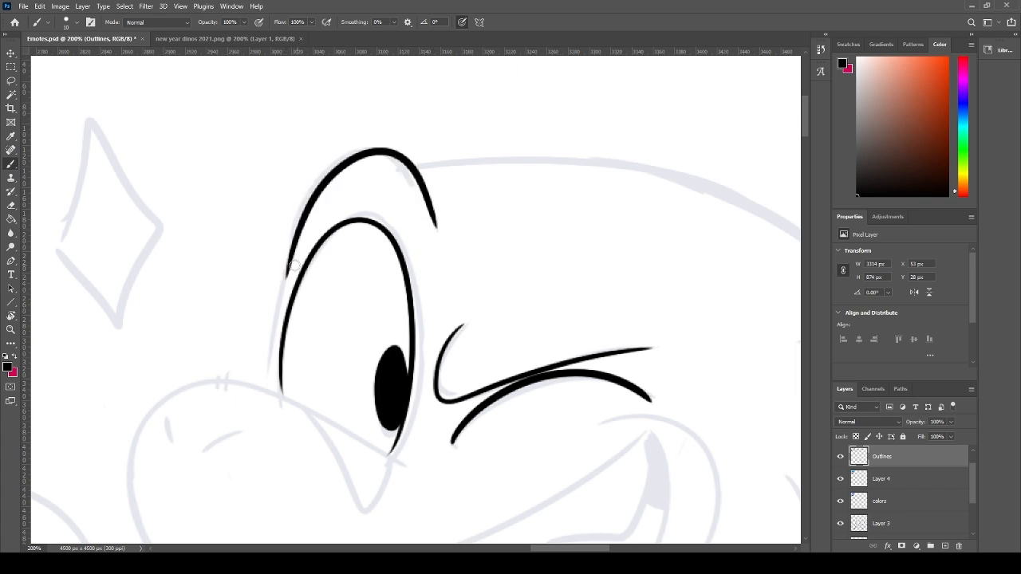
- Ink the outer side line of the eye ridge from the arch down to the snout sketch
drag(296, 232, 270, 382)
key(ctrl+z)
key(ctrl+z)
mouse_move(295, 240)
mouse_down()
mouse_move(264, 394)
mouse_move(268, 380)
mouse_up()
key(ctrl+z)
drag(296, 232, 260, 412)
key(ctrl+z)
drag(297, 236, 266, 389)
- Ink the snout's upper contour from its front curve down beneath the open eye, together with the V-shaped point below it
drag(299, 418, 314, 261)
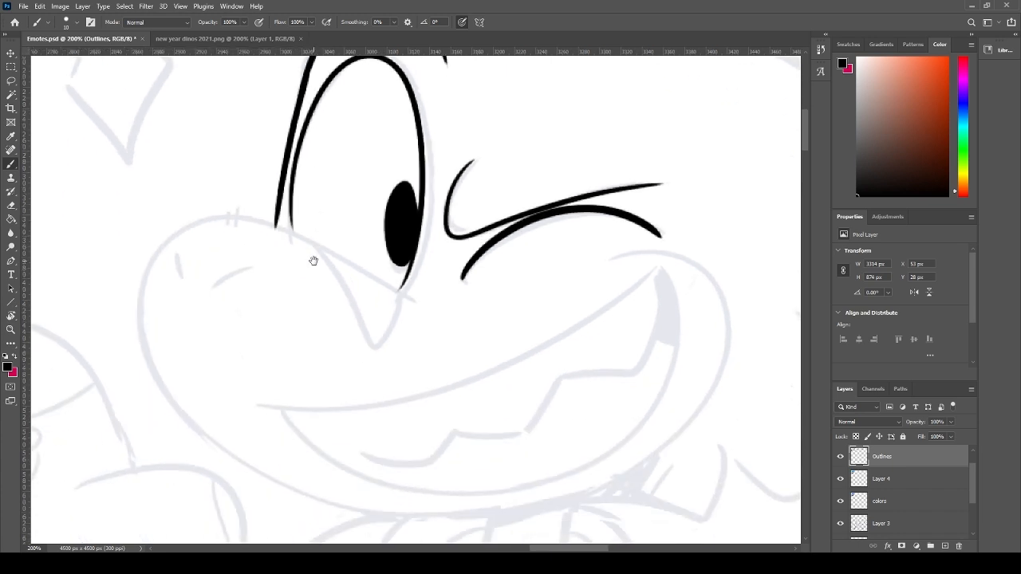
drag(206, 272, 271, 291)
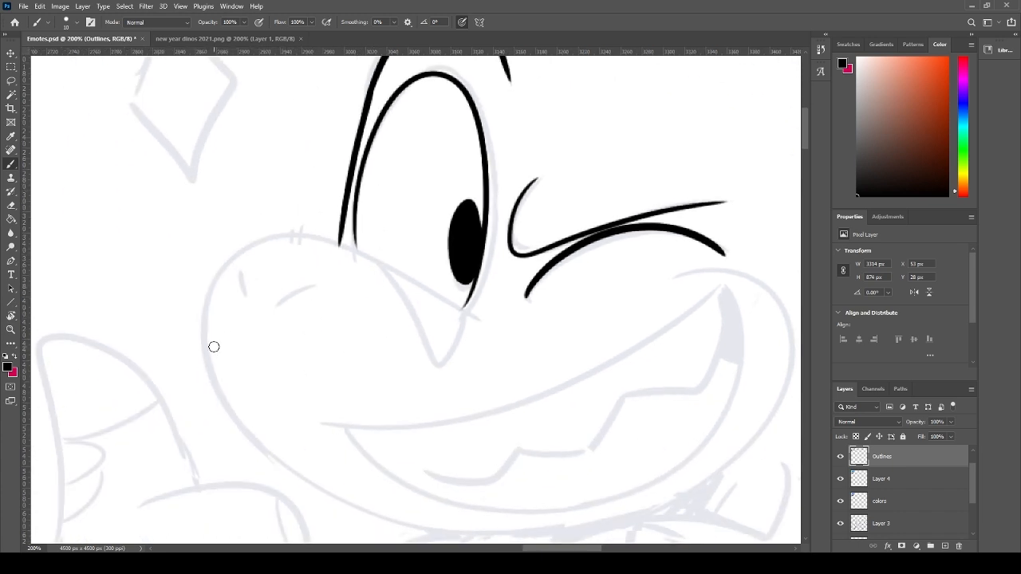
drag(212, 386, 509, 311)
key(ctrl+z)
mouse_move(209, 360)
mouse_down()
mouse_move(446, 273)
mouse_move(520, 315)
mouse_up()
key(ctrl+z)
mouse_move(214, 381)
mouse_down()
mouse_move(303, 232)
mouse_move(515, 321)
mouse_up()
key(ctrl+z)
drag(216, 385, 522, 323)
key(ctrl+z)
mouse_move(213, 382)
mouse_down()
mouse_move(420, 277)
mouse_move(523, 323)
mouse_up()
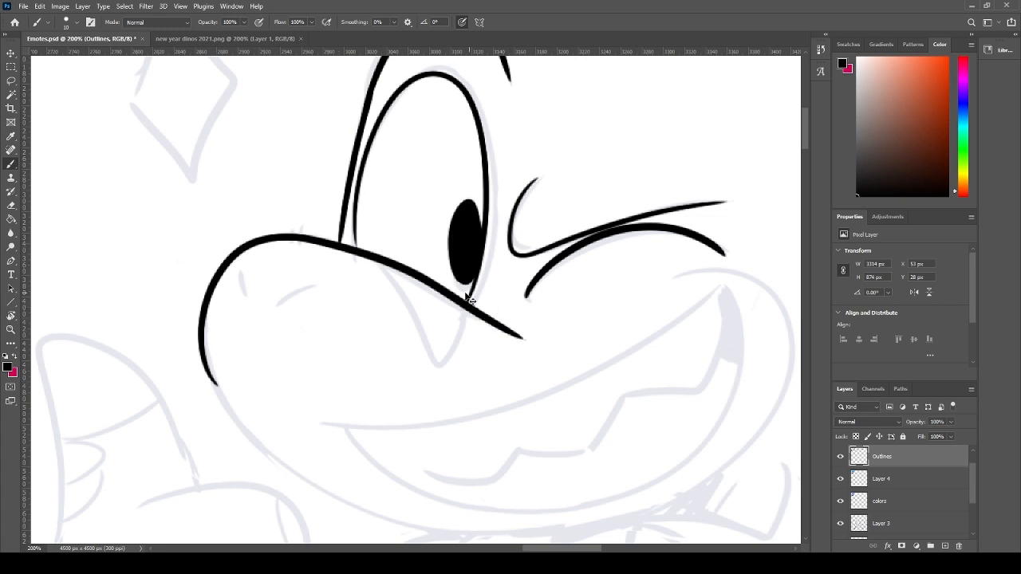
key(ctrl+z)
drag(207, 381, 485, 321)
key(ctrl+z)
mouse_move(213, 381)
mouse_down()
mouse_move(270, 241)
mouse_move(520, 361)
mouse_move(386, 268)
mouse_up()
- Ink the two nostrils as short tapered strokes near the front of the snout
drag(282, 302, 319, 283)
drag(240, 276, 243, 297)
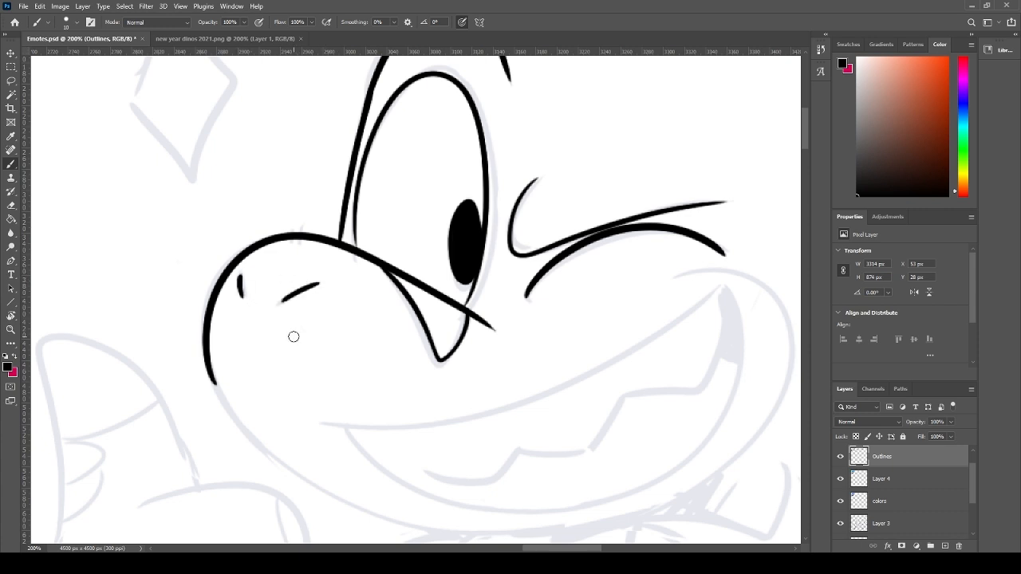
- Ink the jaw's lower contour as one long curve from the snout's front around beneath the mouth toward the cheek
mouse_move(354, 373)
mouse_down()
mouse_move(250, 433)
mouse_move(284, 346)
mouse_up()
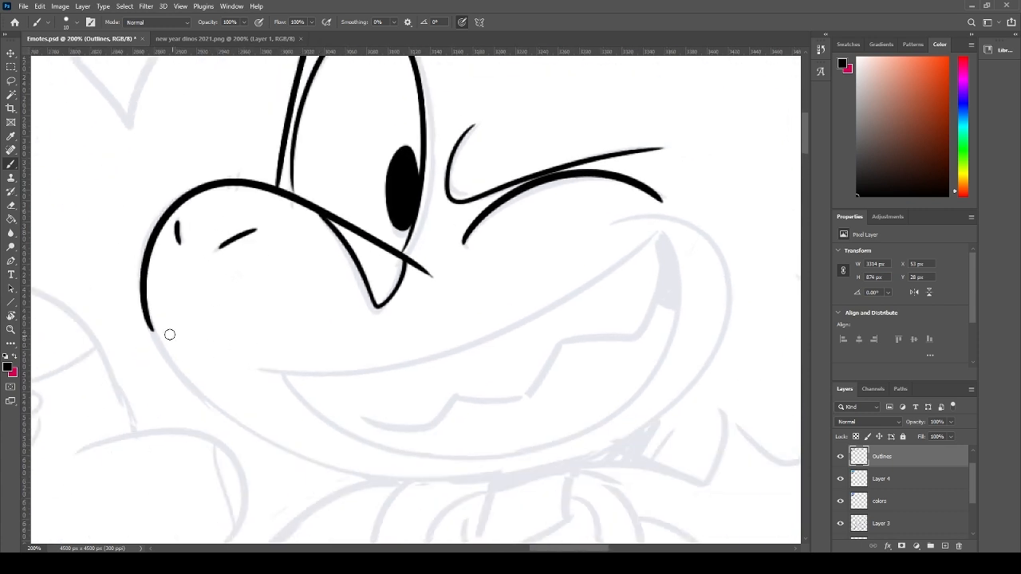
mouse_move(143, 281)
mouse_down()
mouse_move(182, 380)
mouse_move(433, 444)
mouse_up()
key(ctrl+z)
mouse_move(145, 283)
mouse_down()
mouse_move(239, 421)
mouse_move(408, 484)
mouse_up()
key(ctrl+z)
drag(144, 282, 511, 471)
key(ctrl+z)
drag(143, 294, 410, 416)
key(ctrl+z)
mouse_move(145, 302)
mouse_down()
mouse_move(465, 483)
mouse_move(546, 477)
mouse_up()
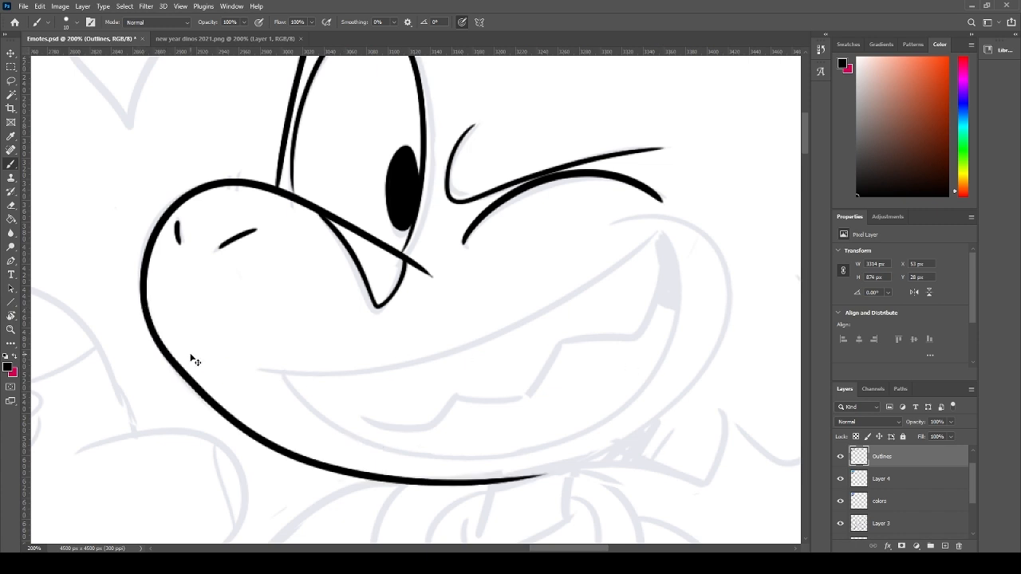
key(ctrl+z)
drag(145, 312, 647, 403)
key(ctrl+z)
mouse_move(145, 304)
mouse_down()
mouse_move(168, 356)
mouse_move(678, 416)
mouse_up()
key(ctrl+z)
mouse_move(145, 309)
mouse_down()
mouse_move(241, 426)
mouse_move(713, 351)
mouse_up()
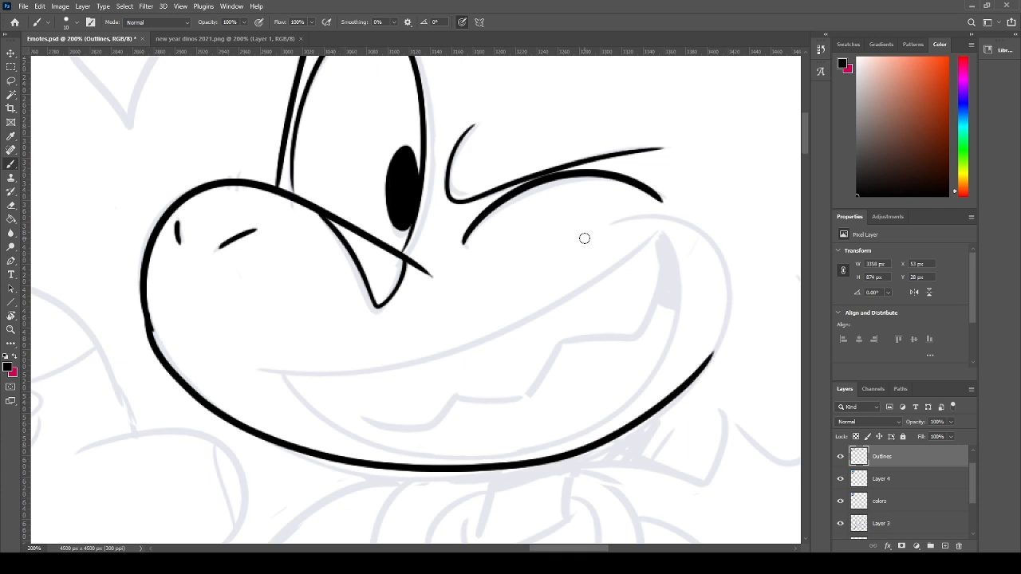
key(ctrl+z)
mouse_move(145, 311)
mouse_down()
mouse_move(353, 467)
mouse_move(705, 349)
mouse_move(644, 411)
mouse_up()
key(e)
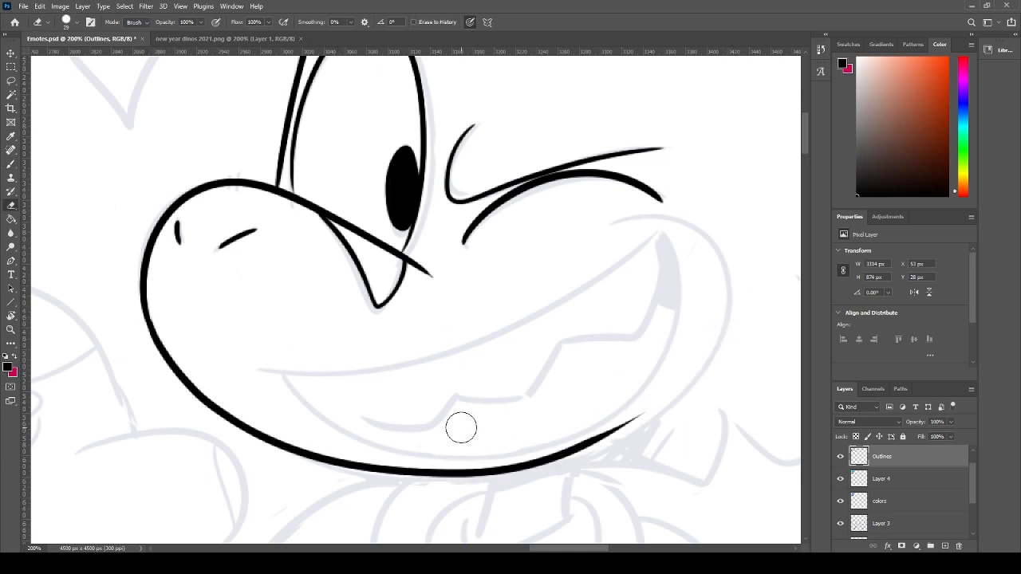
mouse_move(672, 369)
mouse_down()
mouse_move(496, 439)
mouse_move(676, 378)
mouse_up()
key(ctrl+z)
- Lasso the jaw line, tilt it slightly downward at the cheek end with Free Transform and deselect it
key(l)
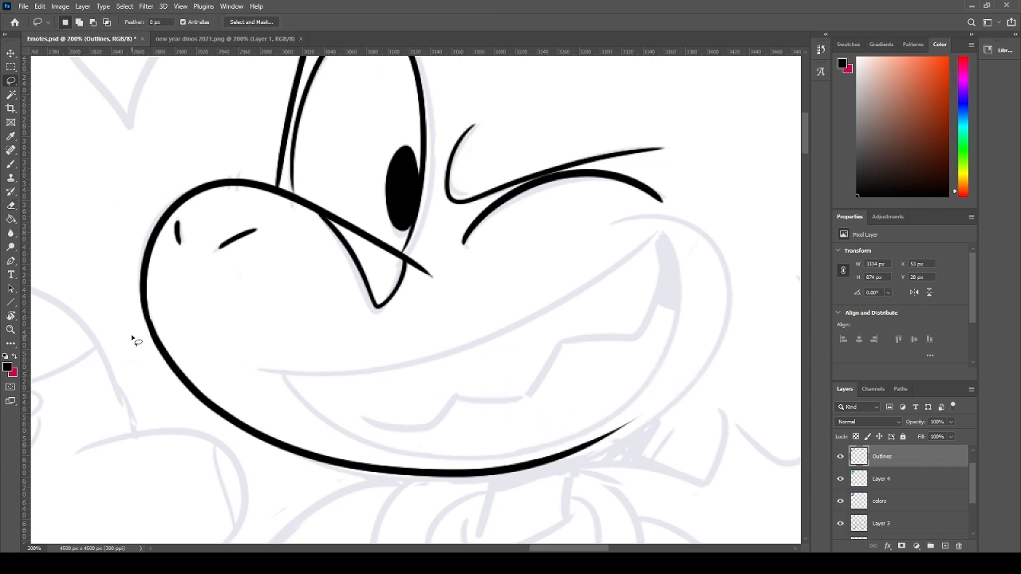
mouse_move(135, 341)
mouse_down()
mouse_move(496, 381)
mouse_move(218, 440)
mouse_move(140, 339)
mouse_up()
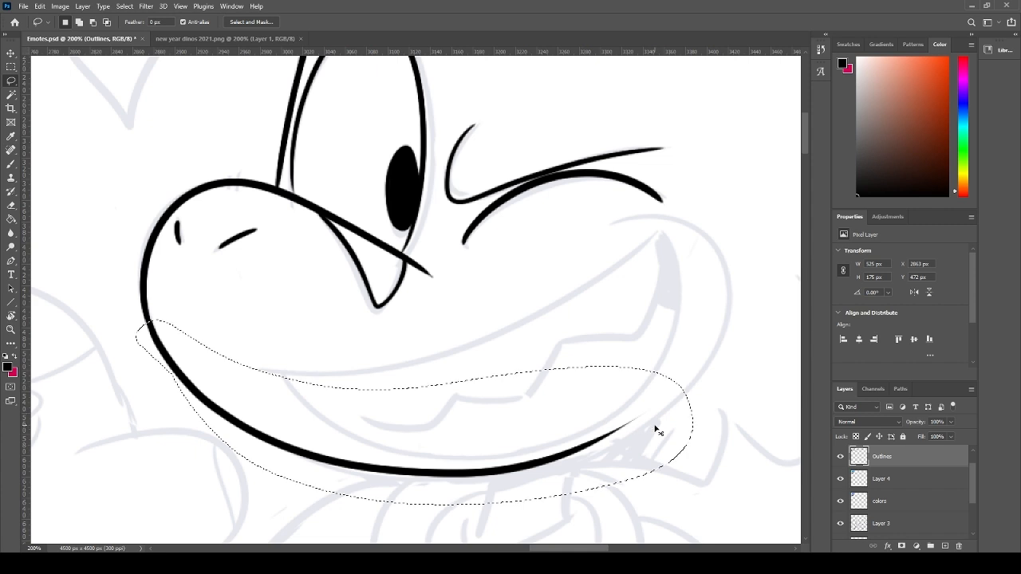
key(ctrl+t)
drag(697, 396, 698, 403)
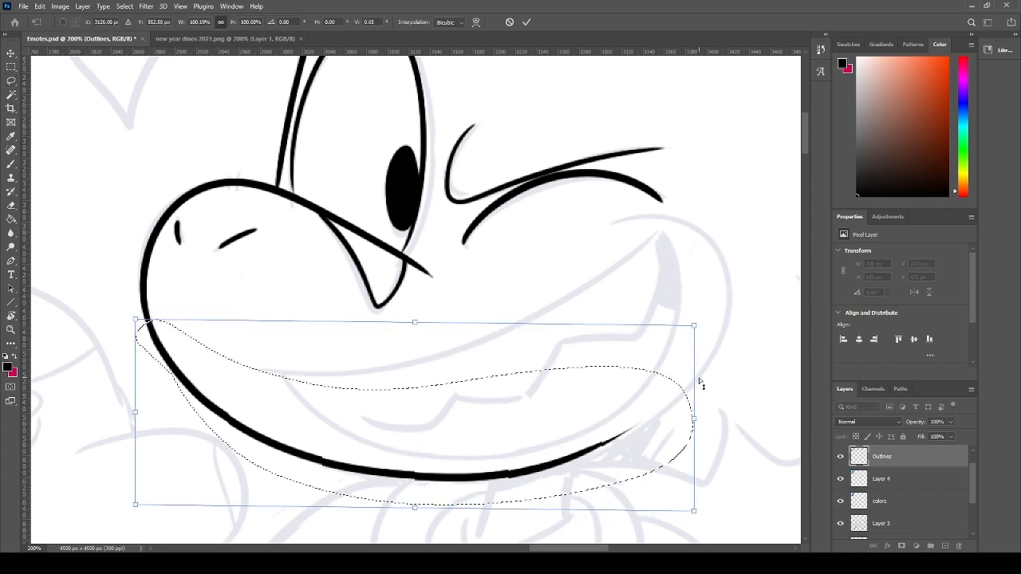
key(Return)
key(ctrl+d)
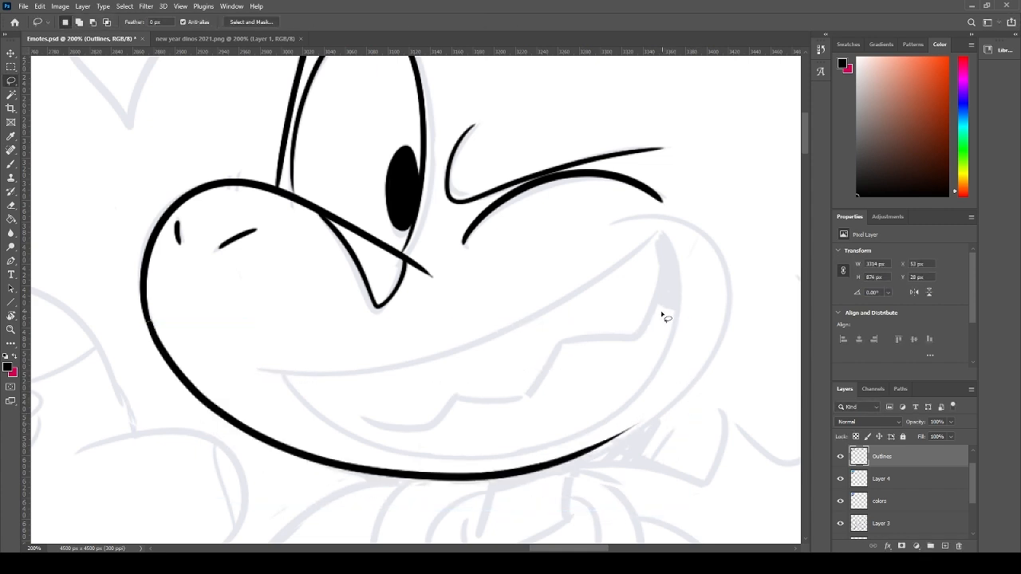
- Clean up the join where the jaw line meets the snout's front contour
key(b)
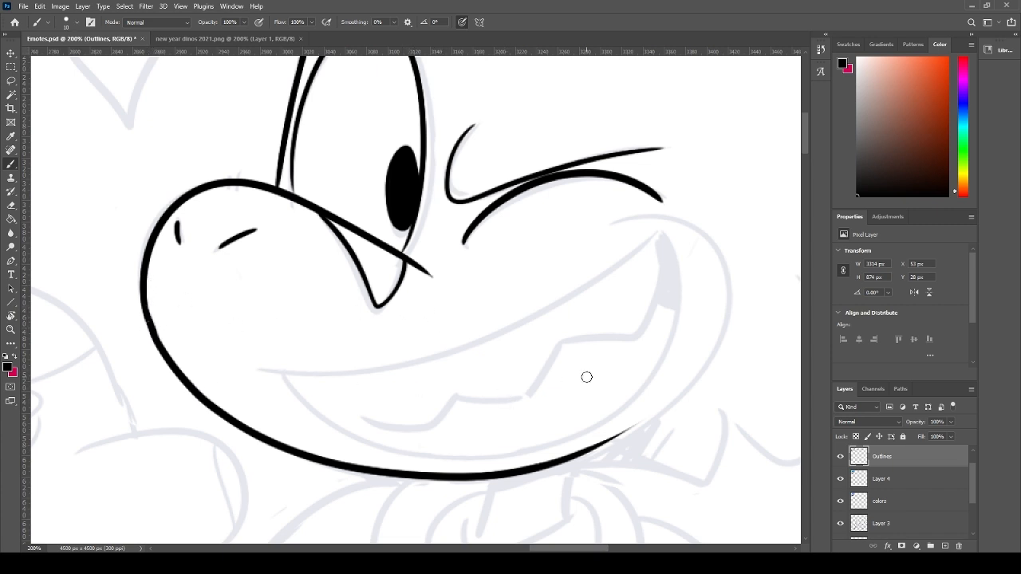
key(e)
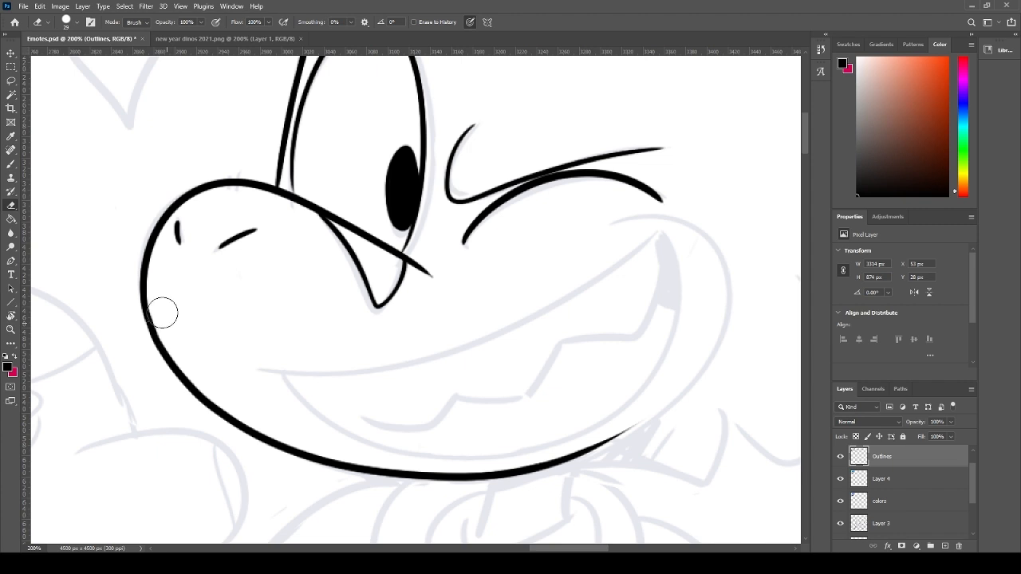
key(b)
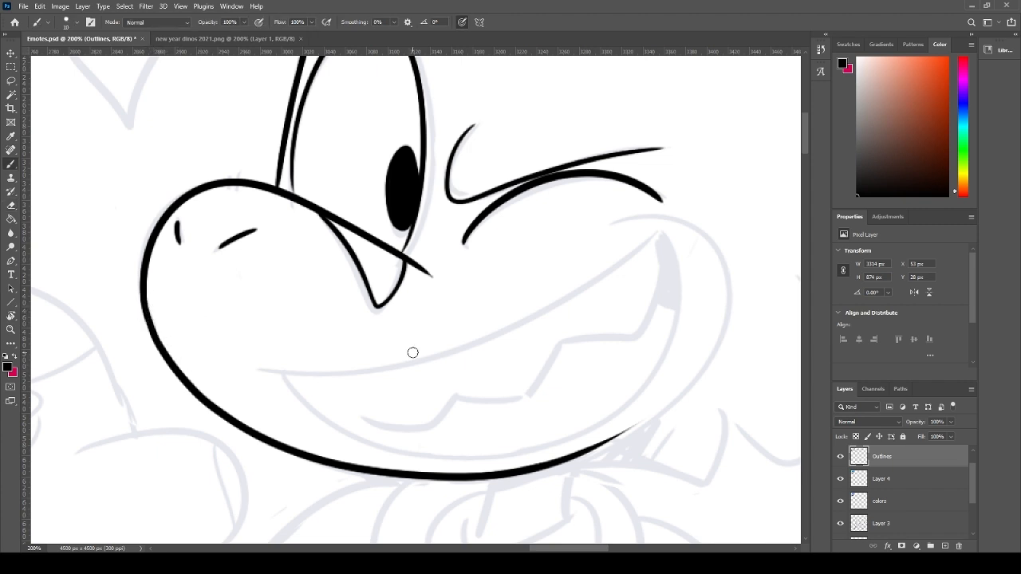
- Ink the grinning mouth's upper line as a smooth curve from below the snout up to the cheek corner
drag(513, 362, 358, 387)
drag(107, 394, 474, 276)
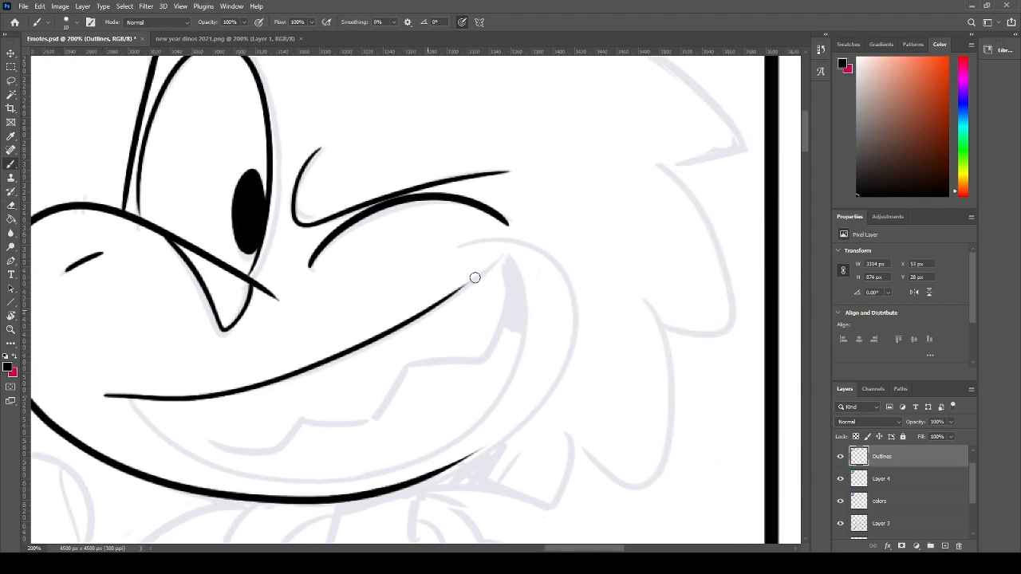
key(ctrl+z)
mouse_move(98, 390)
mouse_down()
mouse_move(230, 383)
mouse_move(471, 281)
mouse_up()
key(ctrl+z)
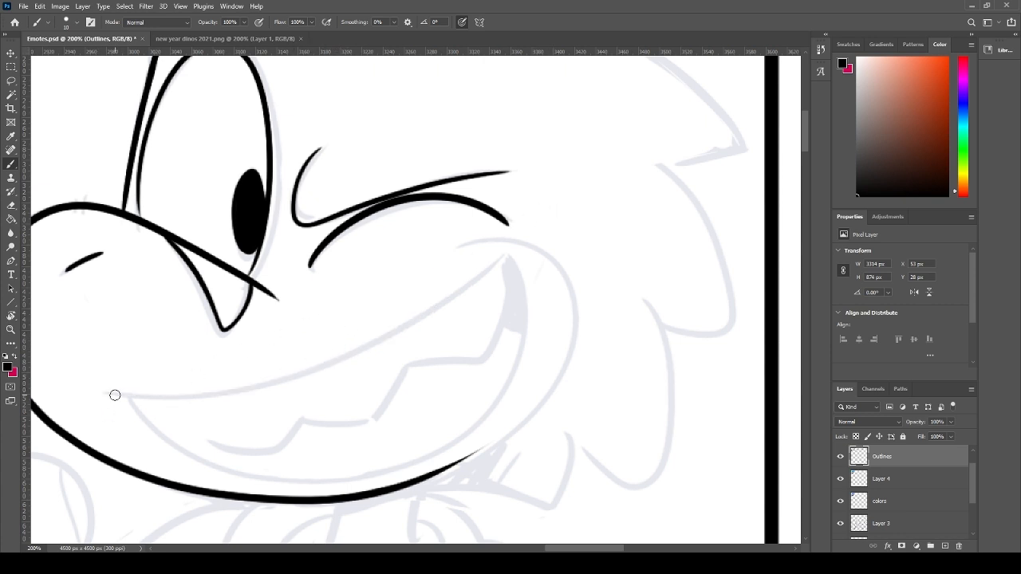
drag(106, 394, 506, 232)
key(ctrl+z)
mouse_move(107, 394)
mouse_down()
mouse_move(465, 268)
mouse_move(509, 235)
mouse_move(148, 396)
mouse_move(506, 242)
mouse_up()
key(ctrl+z)
key(ctrl+z)
drag(107, 395, 488, 234)
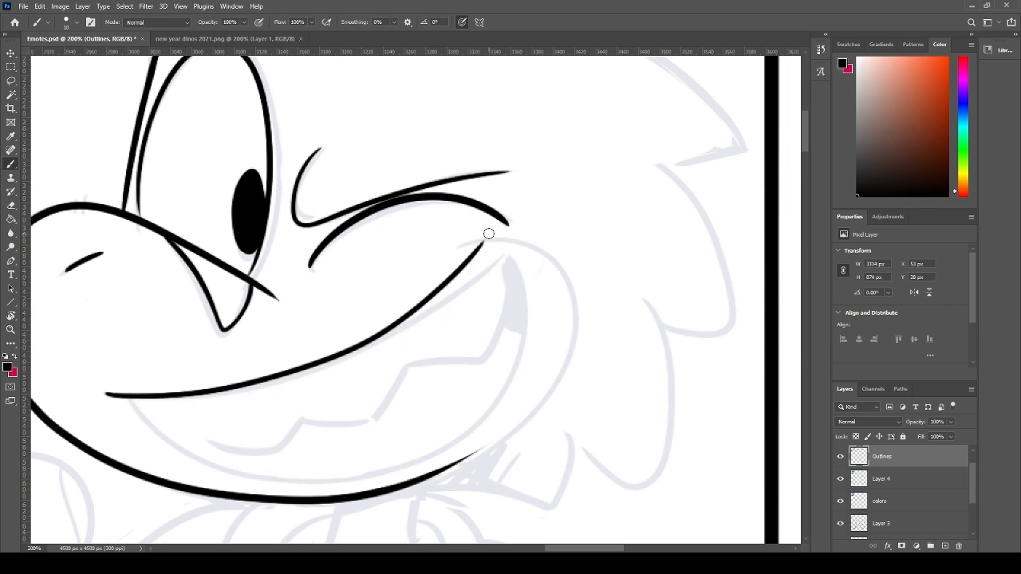
key(ctrl+z)
mouse_move(104, 393)
mouse_down()
mouse_move(132, 396)
mouse_move(496, 267)
mouse_move(437, 312)
mouse_up()
key(ctrl+z)
drag(508, 255, 441, 308)
- Ink the mouth's lower outline from its front end around to the cheek corner and trim the overlapping stroke ends
drag(509, 255, 403, 478)
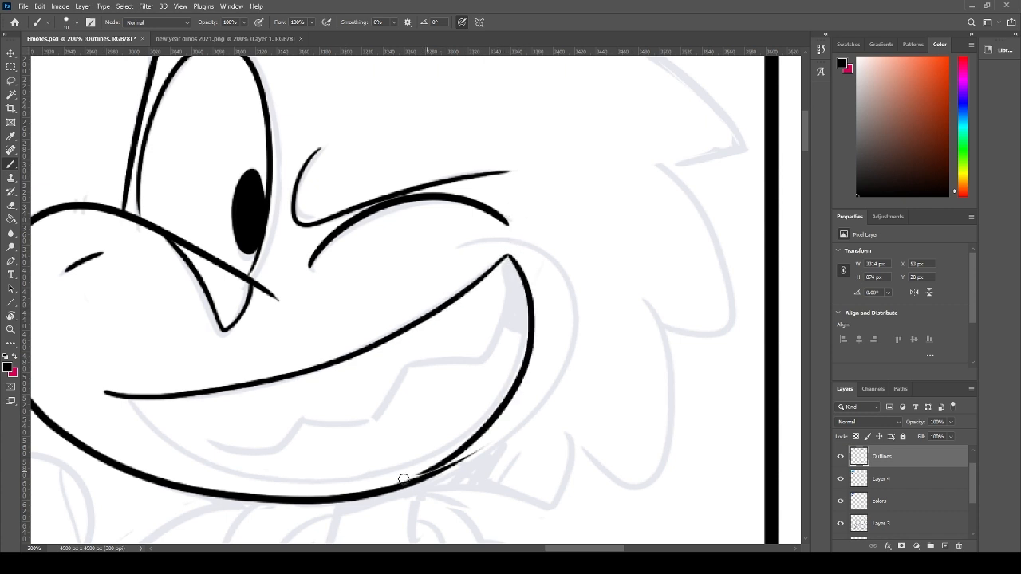
key(ctrl+z)
mouse_move(507, 253)
mouse_down()
mouse_move(519, 274)
mouse_move(389, 471)
mouse_up()
key(ctrl+z)
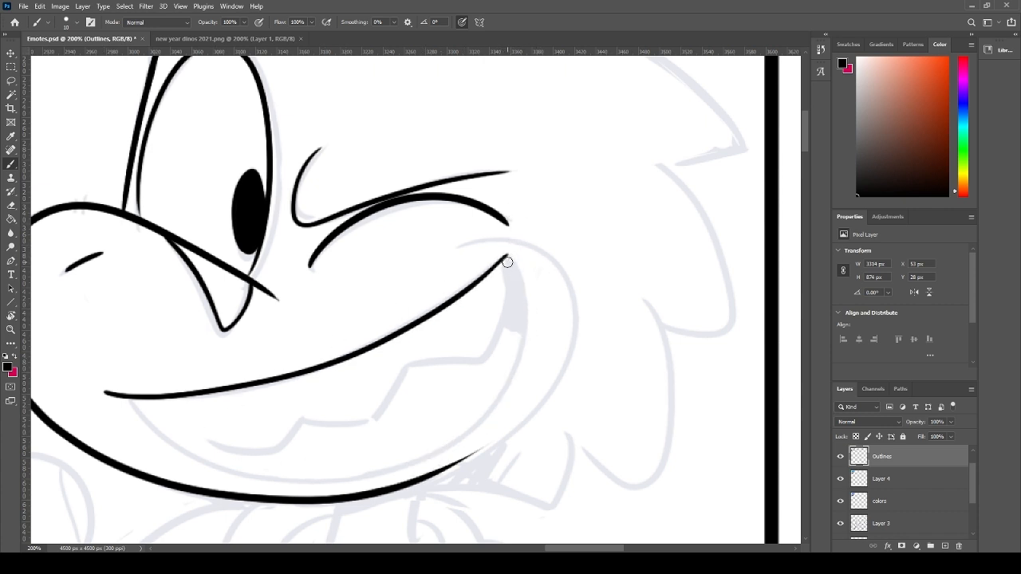
mouse_move(508, 255)
mouse_down()
mouse_move(476, 417)
mouse_move(389, 471)
mouse_up()
key(ctrl+z)
drag(507, 255, 347, 488)
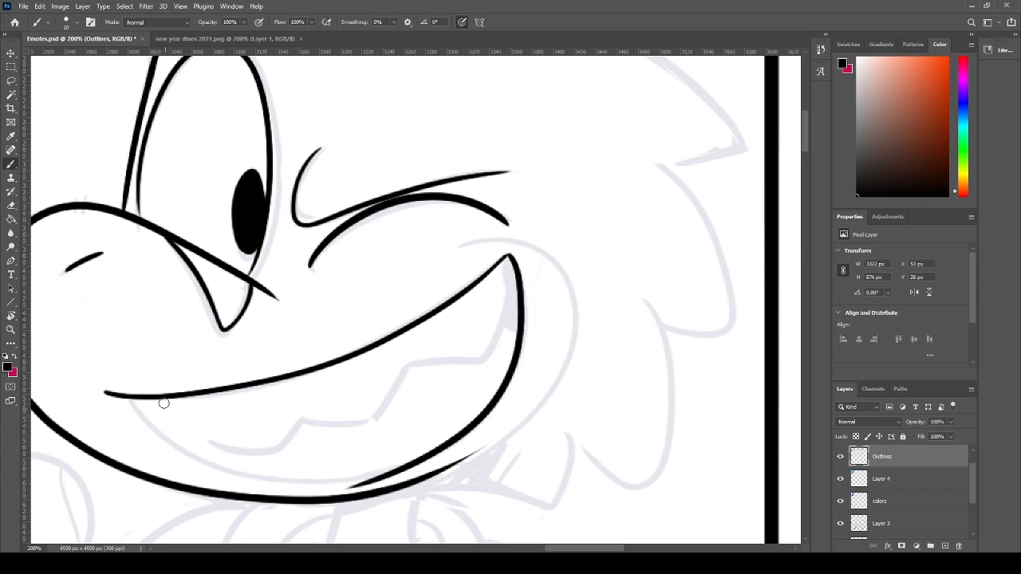
mouse_move(132, 399)
mouse_down()
mouse_move(226, 473)
mouse_move(422, 451)
mouse_up()
key(ctrl+z)
key(ctrl+z)
mouse_move(130, 399)
mouse_down()
mouse_move(200, 465)
mouse_move(502, 407)
mouse_up()
drag(506, 255, 477, 431)
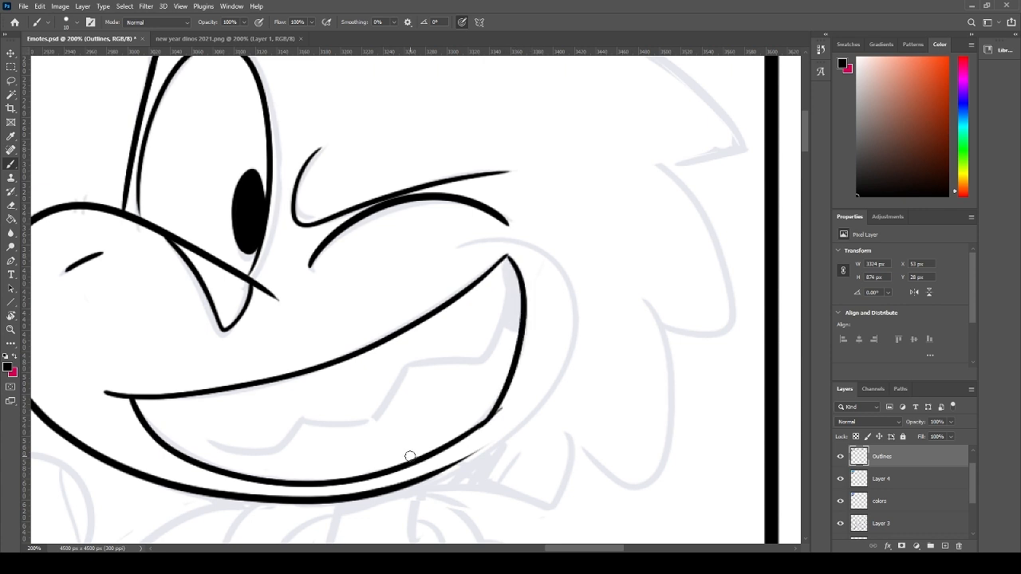
key(ctrl+z)
drag(509, 252, 471, 431)
key(e)
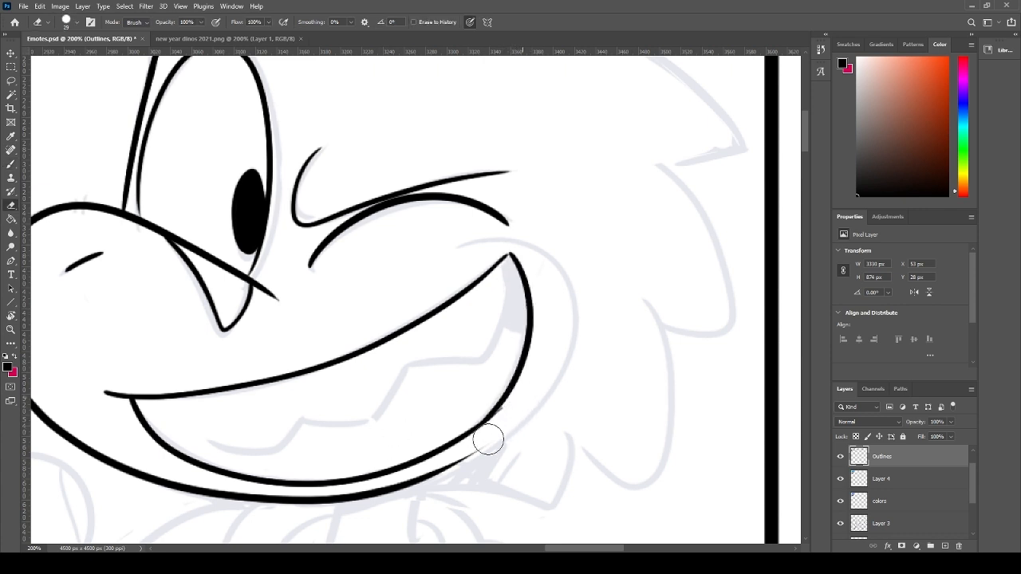
key(b)
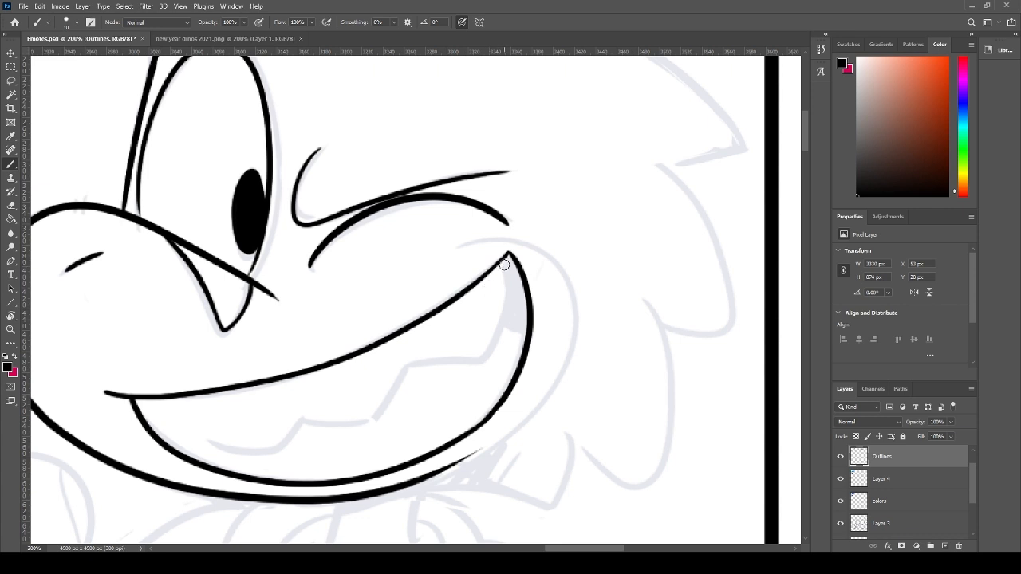
- Ink the zigzag teeth line inside the mouth from the cheek corner toward the front and tidy its stroke joins
drag(504, 265, 423, 380)
key(ctrl+z)
drag(505, 281, 421, 360)
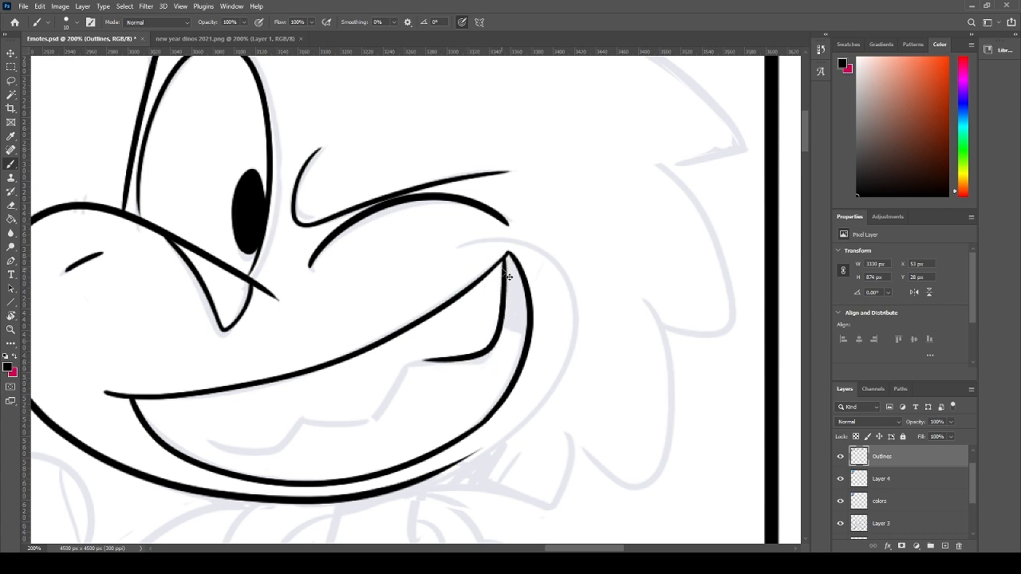
key(ctrl+z)
mouse_move(504, 260)
mouse_down()
mouse_move(479, 358)
mouse_move(406, 369)
mouse_move(399, 383)
mouse_move(289, 423)
mouse_up()
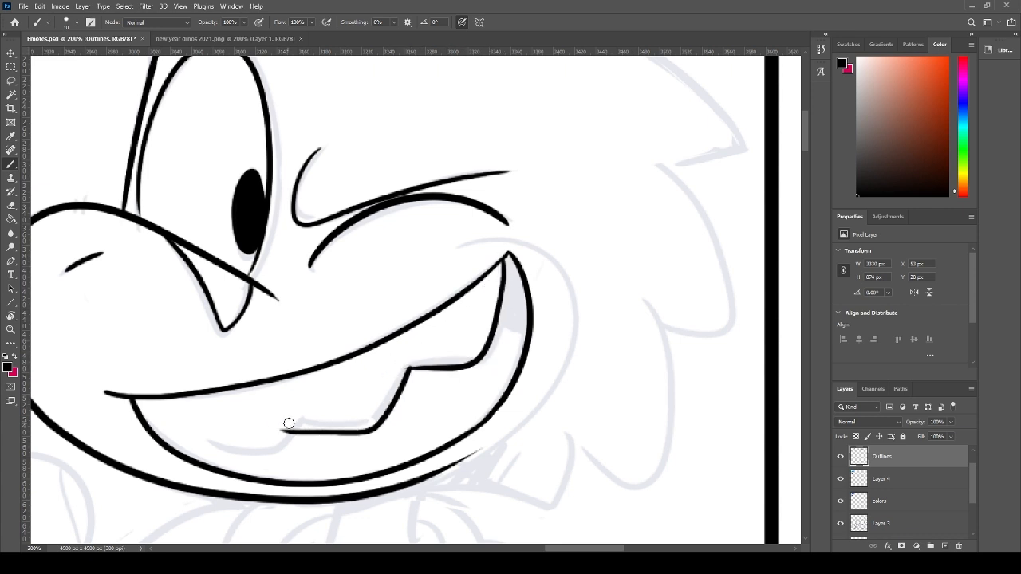
key(ctrl+z)
drag(403, 364, 293, 412)
drag(250, 448, 208, 441)
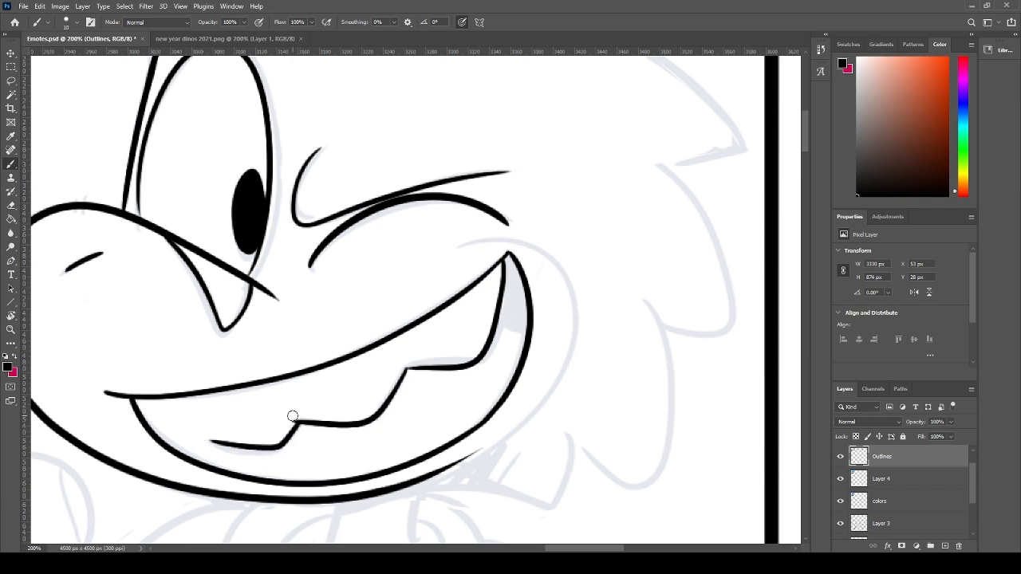
key(e)
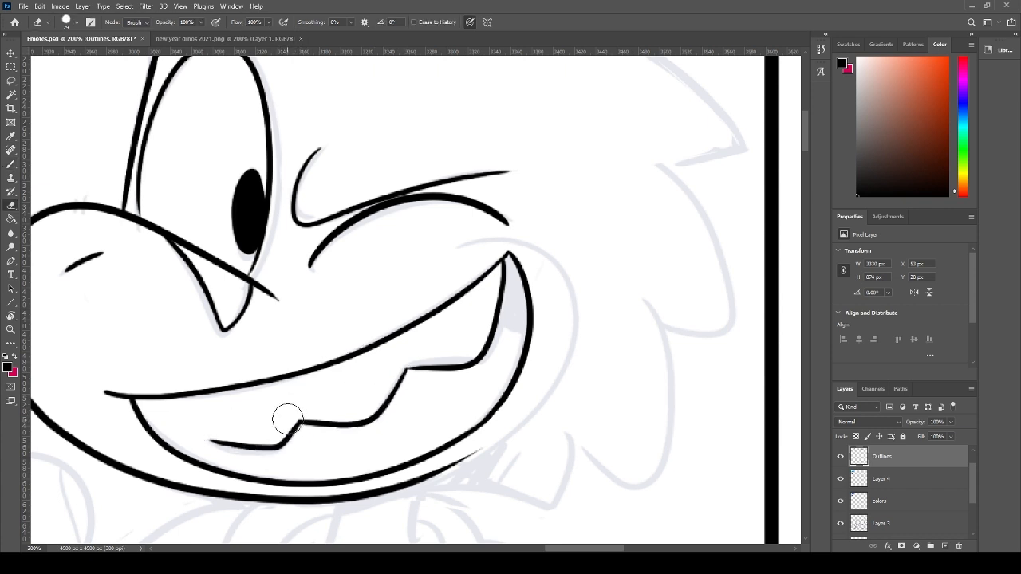
key(b)
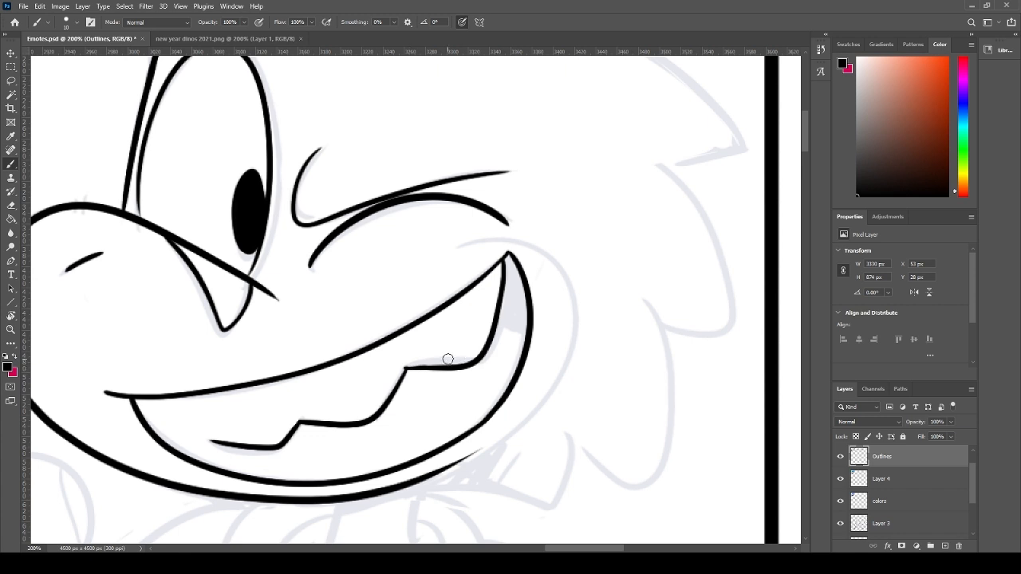
key(e)
key(b)
- Close off the mouth's back corner behind the teeth with a short stroke and fill it solid black, covering the leftover gaps
mouse_move(526, 335)
mouse_down()
mouse_move(499, 314)
mouse_move(504, 259)
mouse_move(509, 304)
mouse_up()
key(g)
click(515, 295)
key(b)
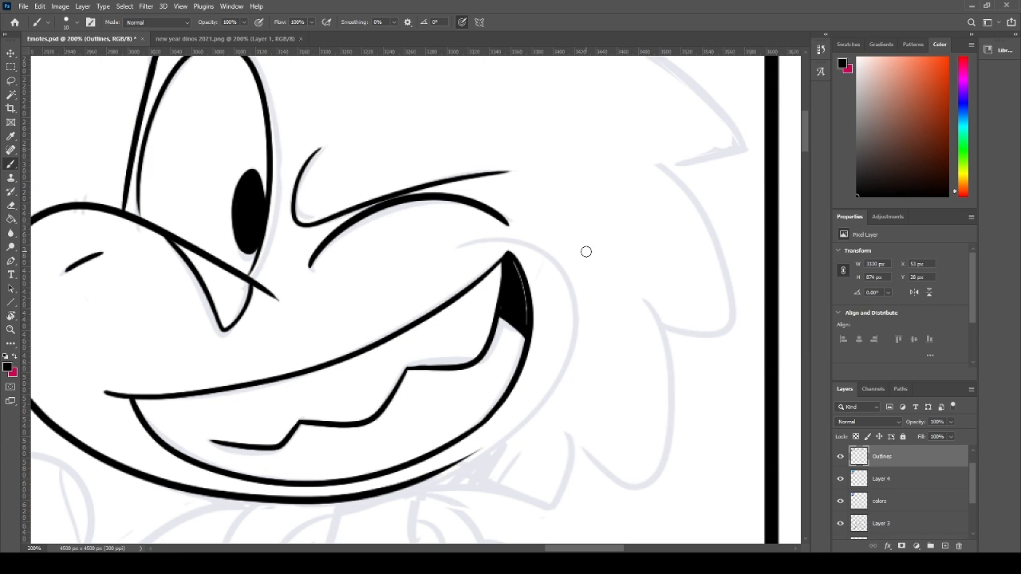
drag(509, 266, 524, 312)
scroll(430, 242, up, 5)
scroll(414, 272, right, 3)
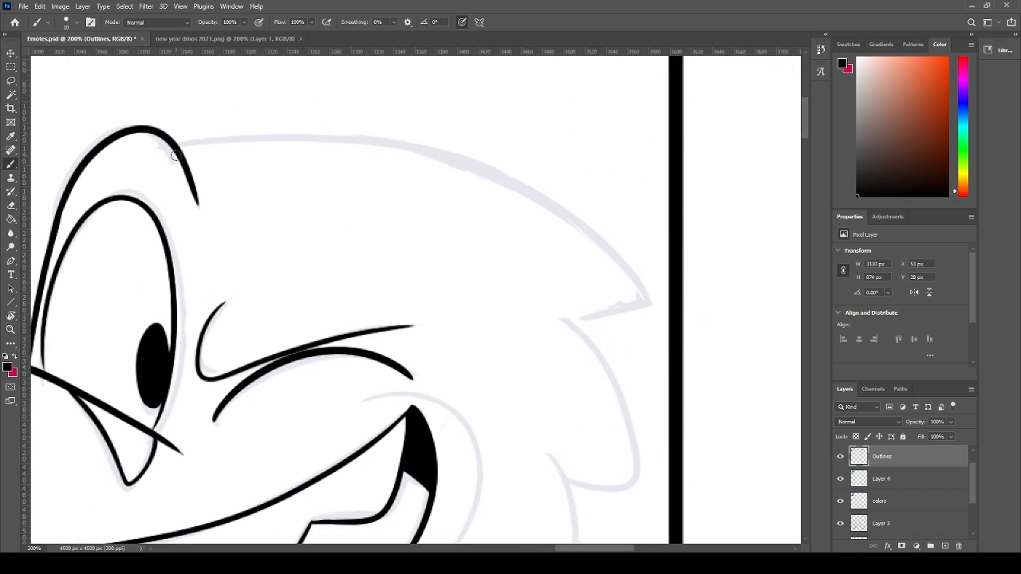
- Ink the top of the head as one long smooth curve from the eye ridge back to the hair tip beside the frame
drag(172, 147, 649, 307)
key(ctrl+z)
mouse_move(177, 145)
mouse_down()
mouse_move(252, 133)
mouse_move(653, 315)
mouse_up()
key(ctrl+z)
mouse_move(176, 144)
mouse_down()
mouse_move(438, 172)
mouse_move(652, 315)
mouse_up()
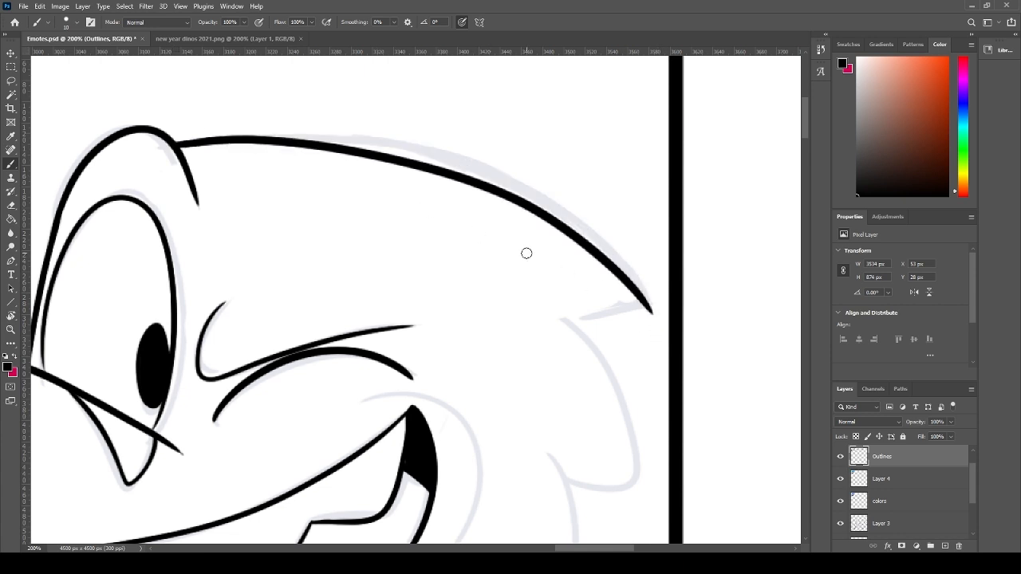
key(ctrl+z)
mouse_move(176, 145)
mouse_down()
mouse_move(232, 139)
mouse_move(596, 243)
mouse_move(652, 315)
mouse_up()
key(ctrl+z)
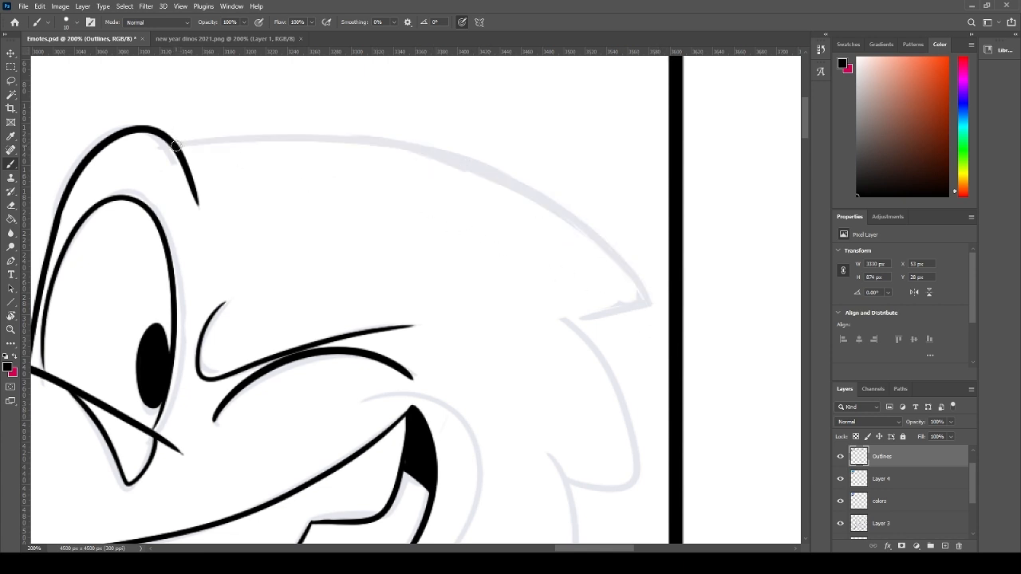
mouse_move(175, 146)
mouse_down()
mouse_move(339, 148)
mouse_move(643, 337)
mouse_up()
key(ctrl+z)
mouse_move(175, 143)
mouse_down()
mouse_move(319, 141)
mouse_move(638, 337)
mouse_up()
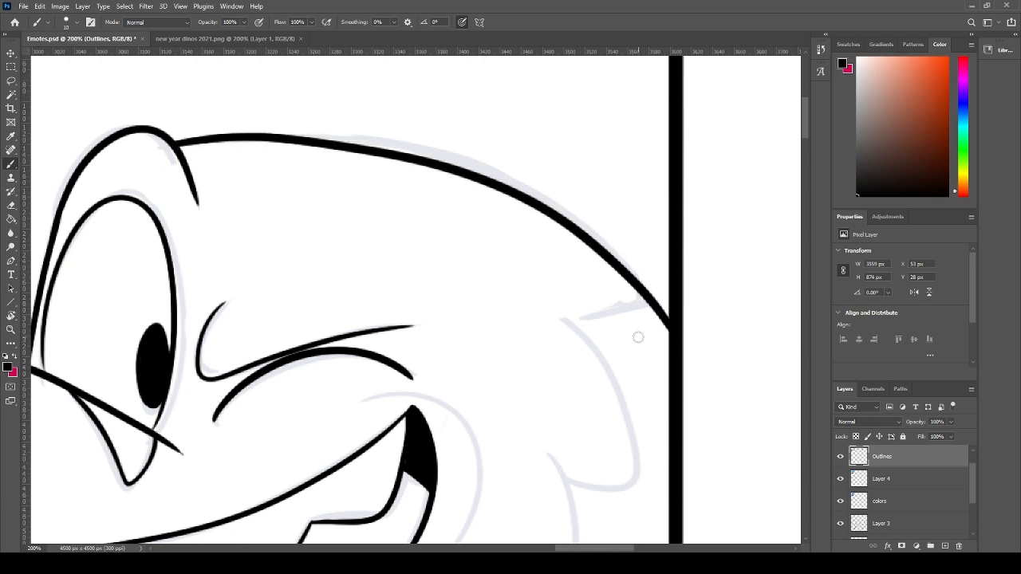
key(ctrl+z)
mouse_move(176, 144)
mouse_down()
mouse_move(457, 166)
mouse_move(667, 327)
mouse_up()
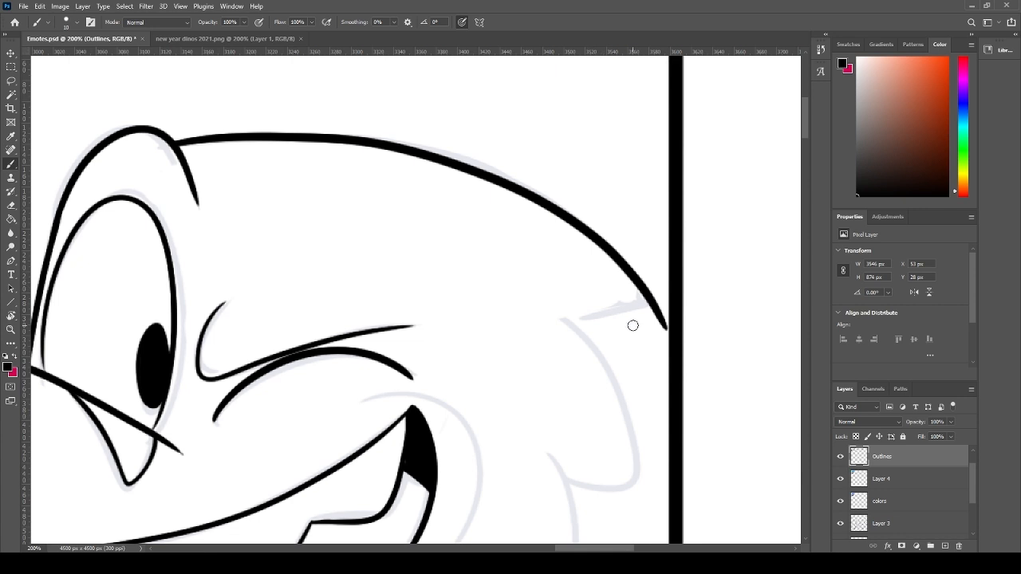
- Ink the short underside of the upper hair spike and trim its tip to a clean point
drag(644, 301, 574, 319)
key(e)
mouse_move(663, 317)
mouse_down()
mouse_move(662, 325)
mouse_move(625, 299)
mouse_up()
key(b)
key(ctrl+z)
drag(657, 301, 625, 307)
- Ink the two curved hair spikes down the back of the head, following the sketch
drag(593, 364, 502, 284)
mouse_move(480, 226)
mouse_down()
mouse_move(499, 401)
mouse_move(483, 386)
mouse_move(543, 324)
mouse_move(482, 386)
mouse_up()
key(ctrl+z)
key(ctrl+z)
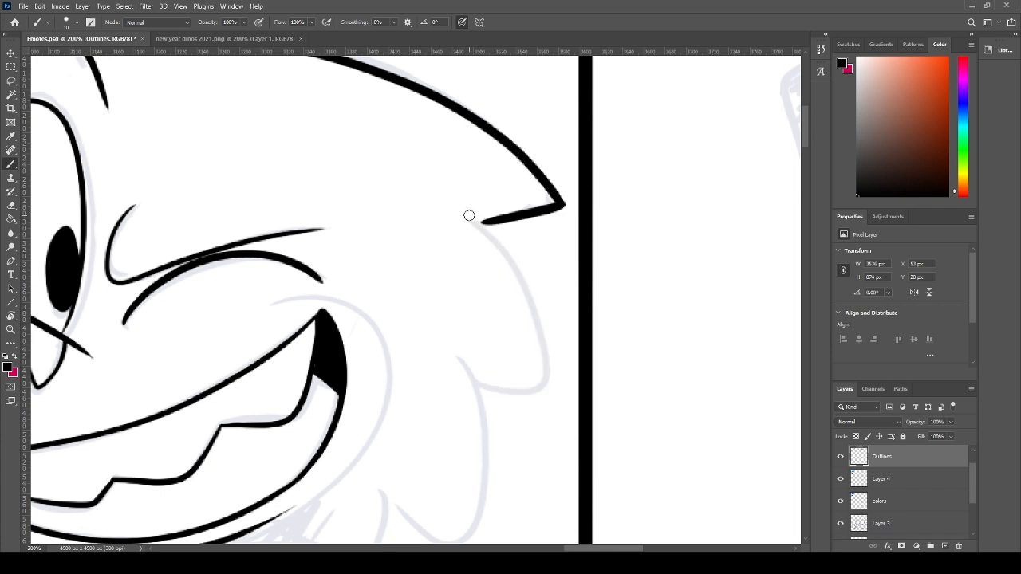
mouse_move(470, 214)
mouse_down()
mouse_move(477, 370)
mouse_move(577, 292)
mouse_move(561, 297)
mouse_up()
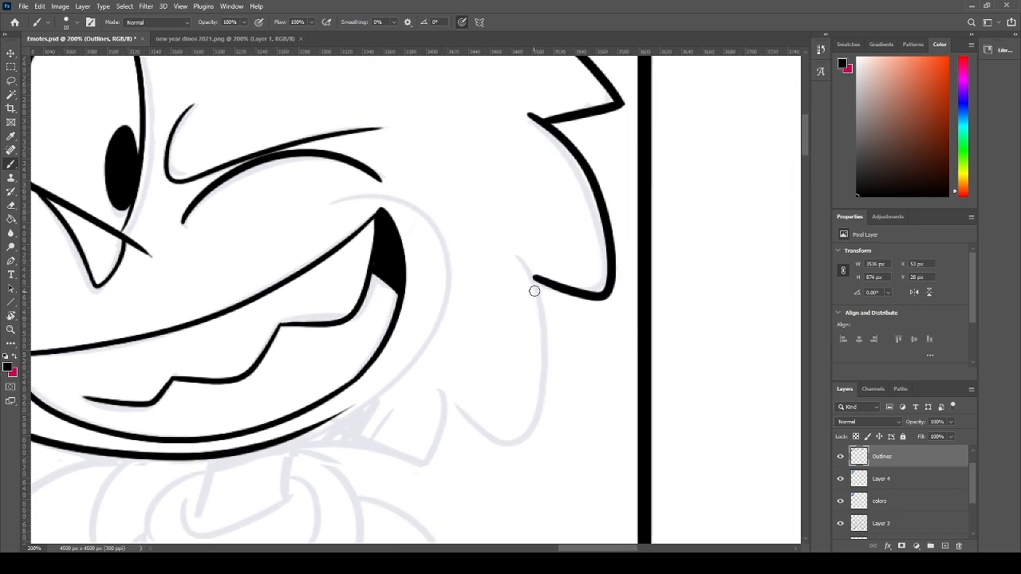
mouse_move(528, 262)
mouse_down()
mouse_move(544, 356)
mouse_move(440, 397)
mouse_move(547, 320)
mouse_move(451, 403)
mouse_move(449, 428)
mouse_move(305, 438)
mouse_up()
key(ctrl+z)
key(ctrl+z)
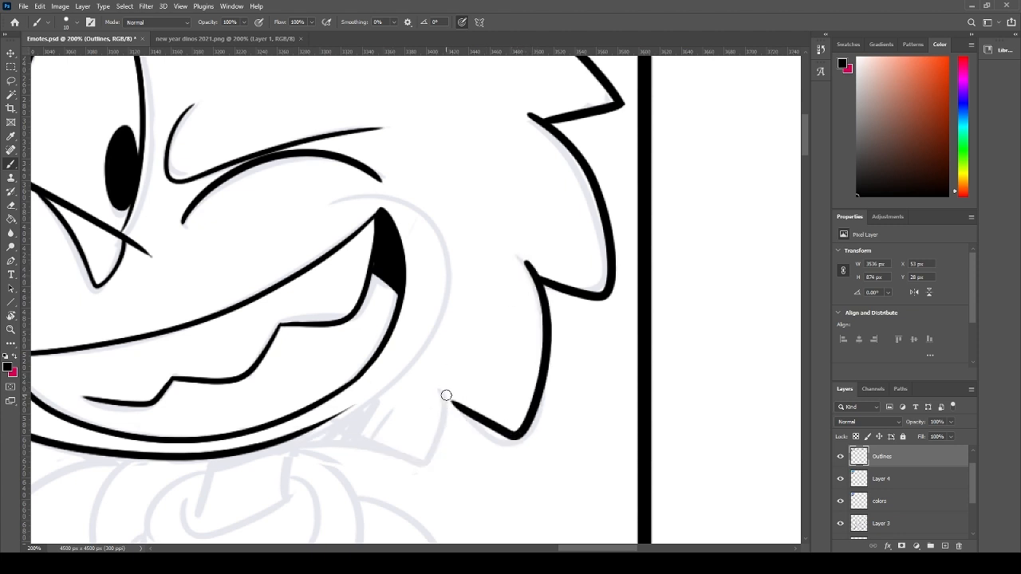
- Ink the lowest hair spike and run its bottom edge forward to meet the jaw line
mouse_move(446, 396)
mouse_down()
mouse_move(422, 476)
mouse_move(252, 452)
mouse_up()
key(ctrl+z)
mouse_move(451, 398)
mouse_down()
mouse_move(418, 473)
mouse_move(287, 438)
mouse_up()
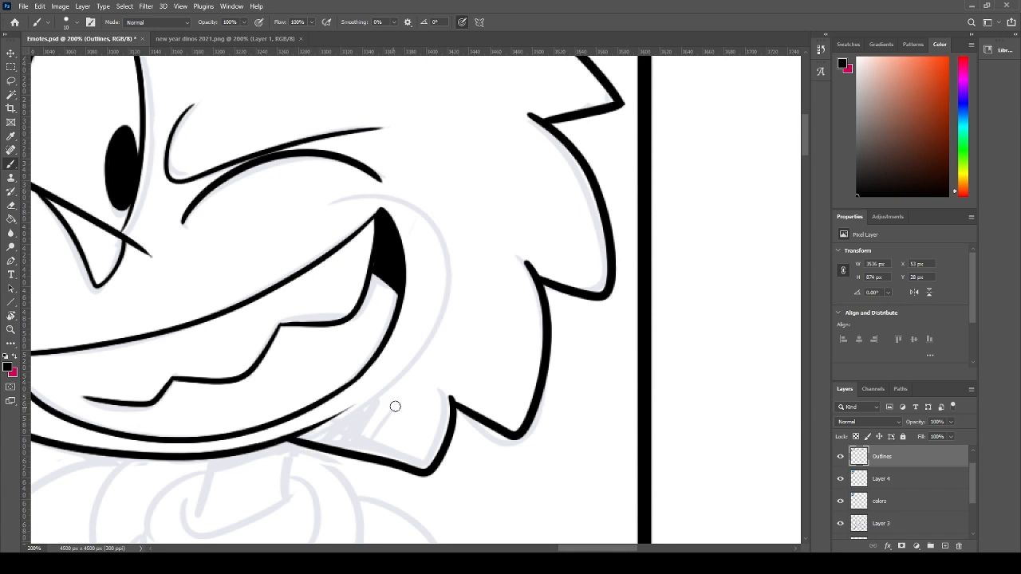
key(ctrl+z)
mouse_move(451, 396)
mouse_down()
mouse_move(402, 452)
mouse_move(268, 434)
mouse_up()
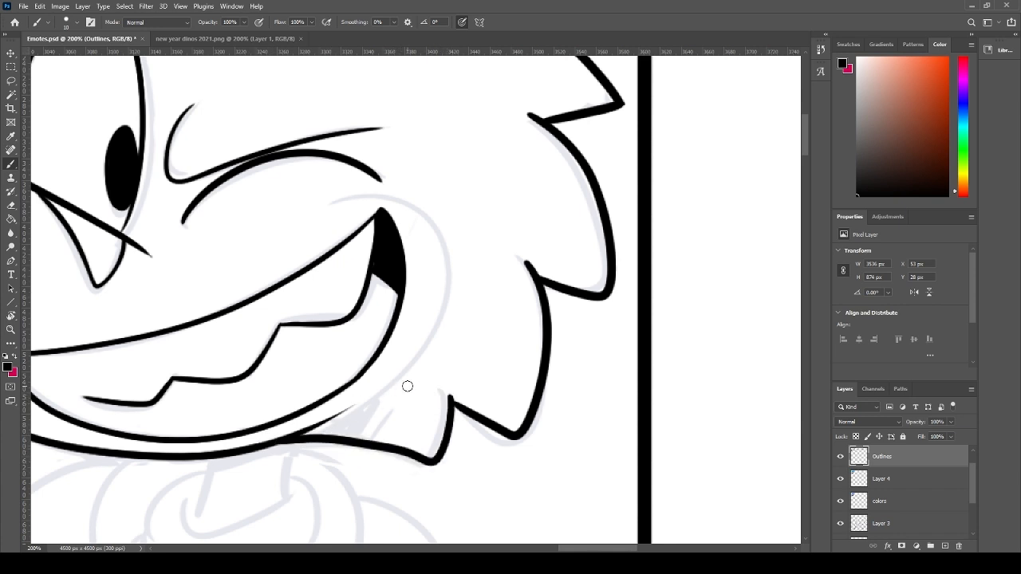
- Ink the cheek curve around the mouth corner down to the jaw and add solid black shading behind the jaw
mouse_move(379, 199)
mouse_down()
mouse_move(435, 228)
mouse_move(322, 425)
mouse_up()
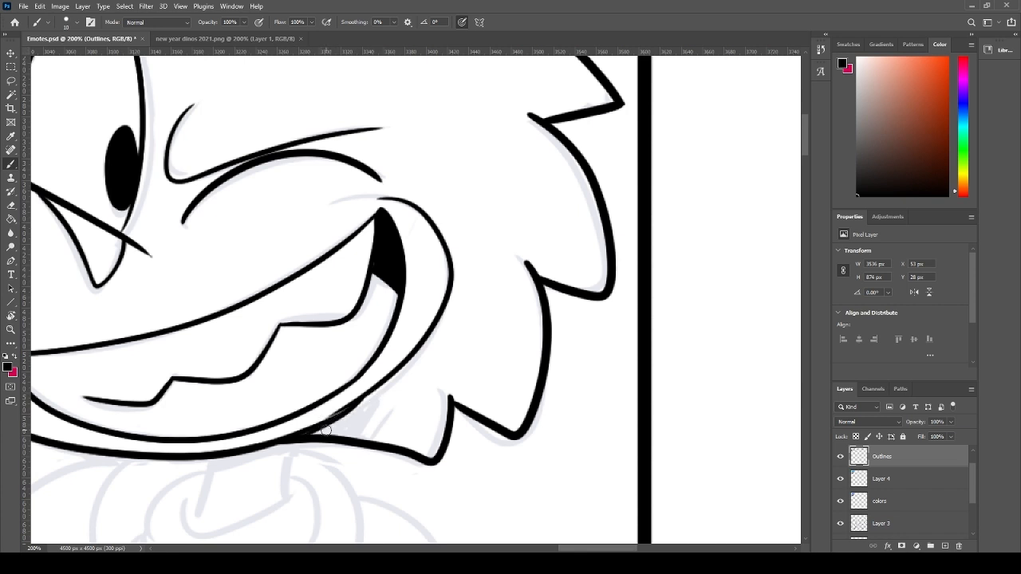
mouse_move(375, 394)
mouse_down()
mouse_move(325, 431)
mouse_move(343, 435)
mouse_move(331, 431)
mouse_move(342, 417)
mouse_move(312, 433)
mouse_up()
key(ctrl+z)
mouse_move(363, 397)
mouse_down()
mouse_move(344, 438)
mouse_move(364, 396)
mouse_move(327, 423)
mouse_move(367, 406)
mouse_move(354, 436)
mouse_move(387, 400)
mouse_move(368, 423)
mouse_move(334, 418)
mouse_up()
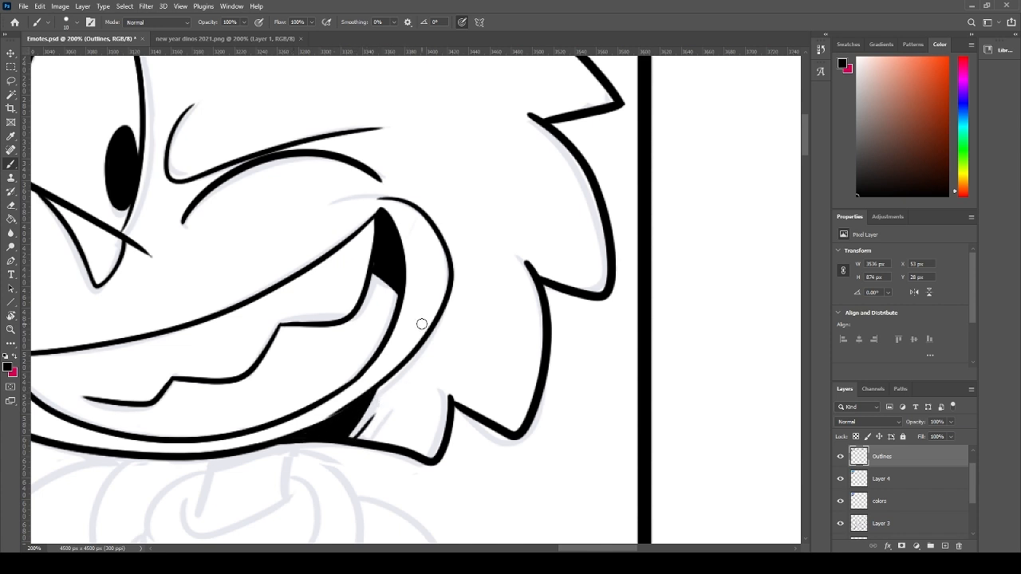
drag(484, 321, 556, 400)
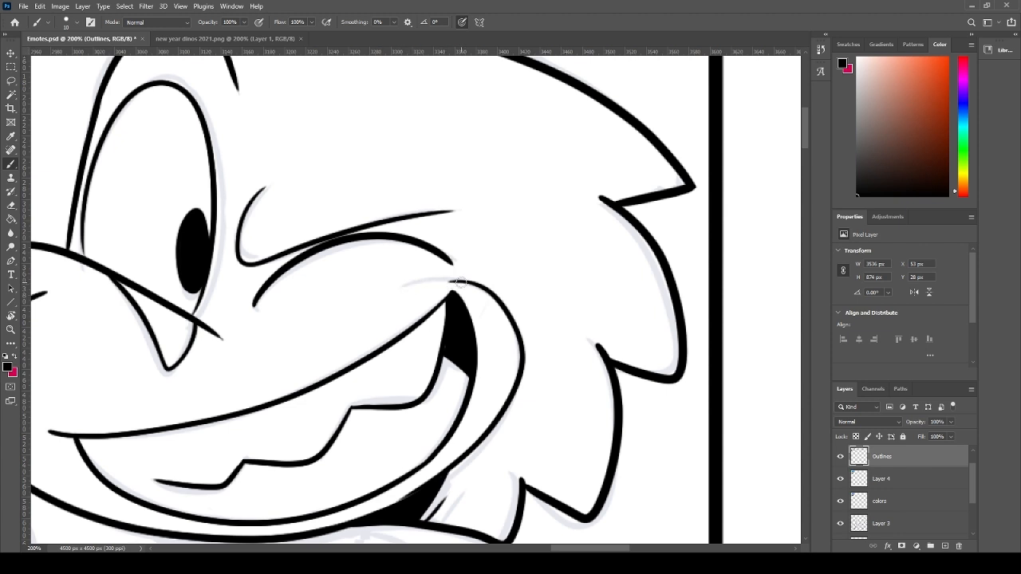
mouse_move(461, 283)
mouse_down()
mouse_move(401, 296)
mouse_move(471, 280)
mouse_up()
key(ctrl+z)
key(ctrl+z)
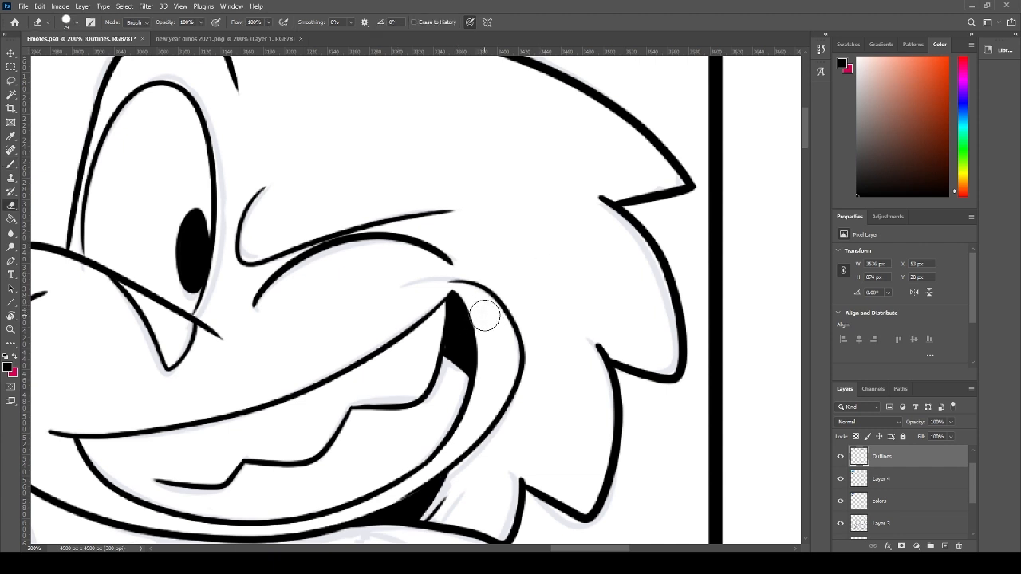
- Ink both sides of the neck below the jaw and fill a black shadow strip under the chin
scroll(485, 328, down, 5)
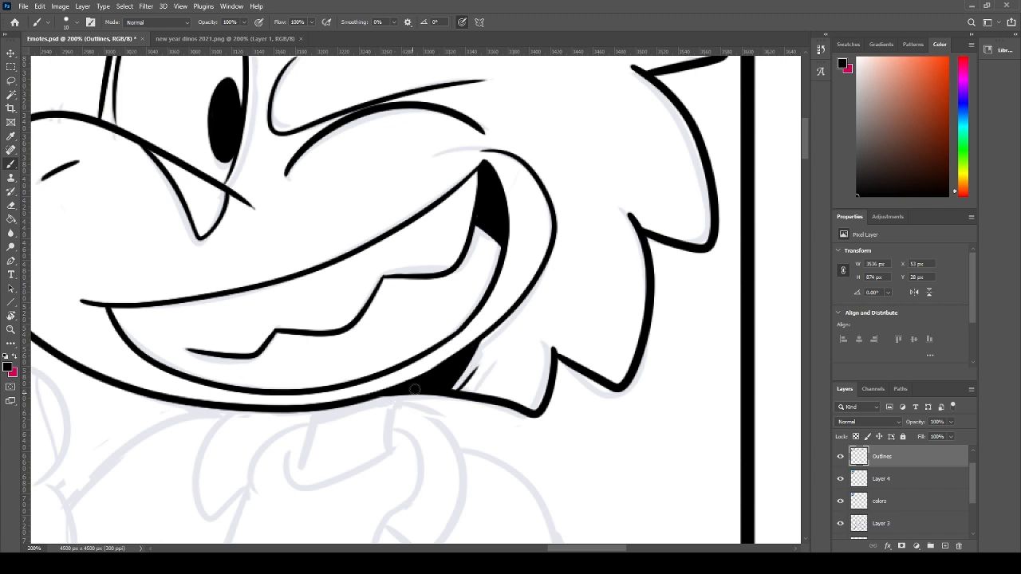
scroll(355, 434, down, 3)
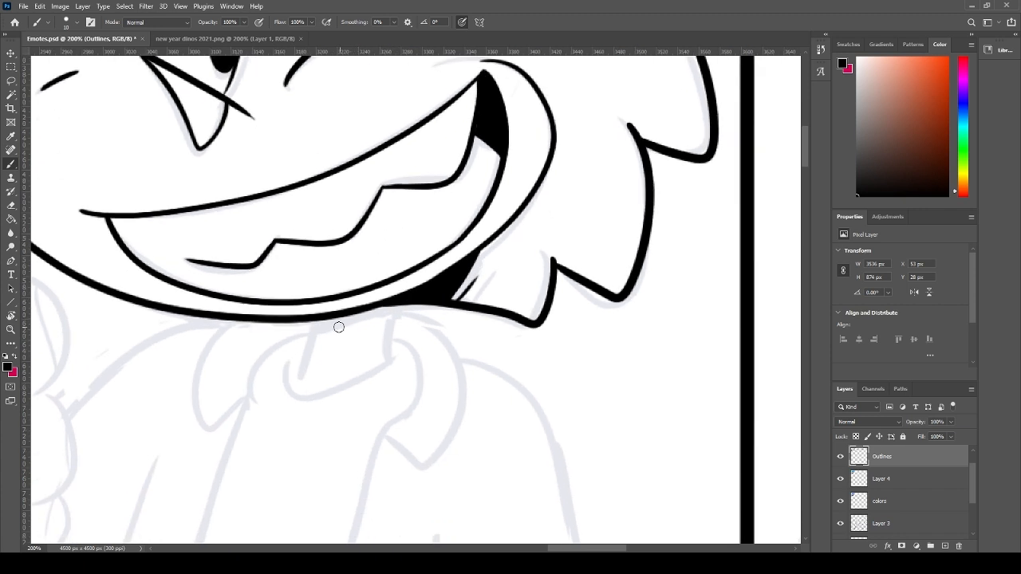
drag(307, 322, 296, 387)
drag(388, 306, 391, 361)
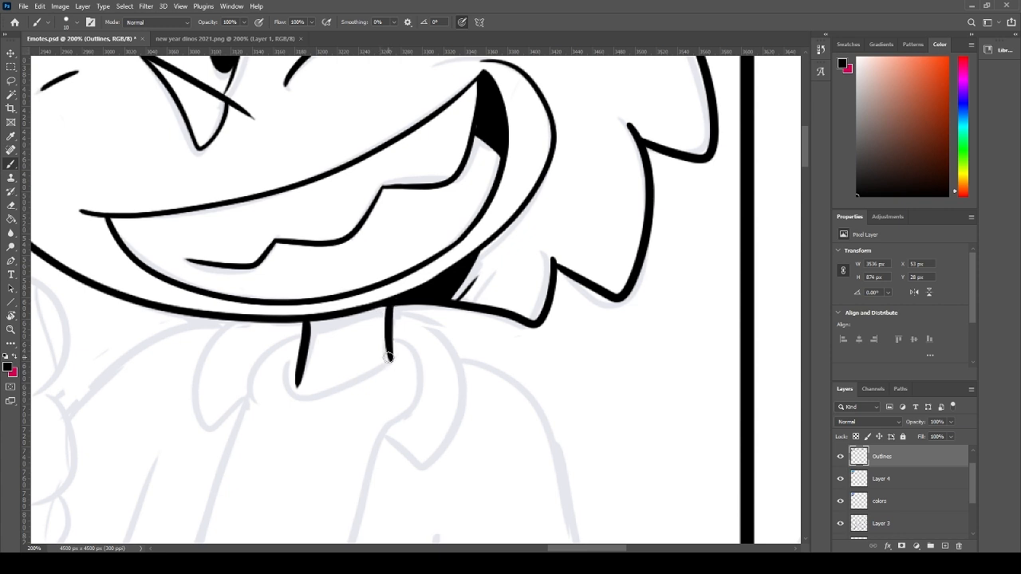
mouse_move(307, 327)
mouse_down()
mouse_move(386, 307)
mouse_move(313, 323)
mouse_move(364, 311)
mouse_up()
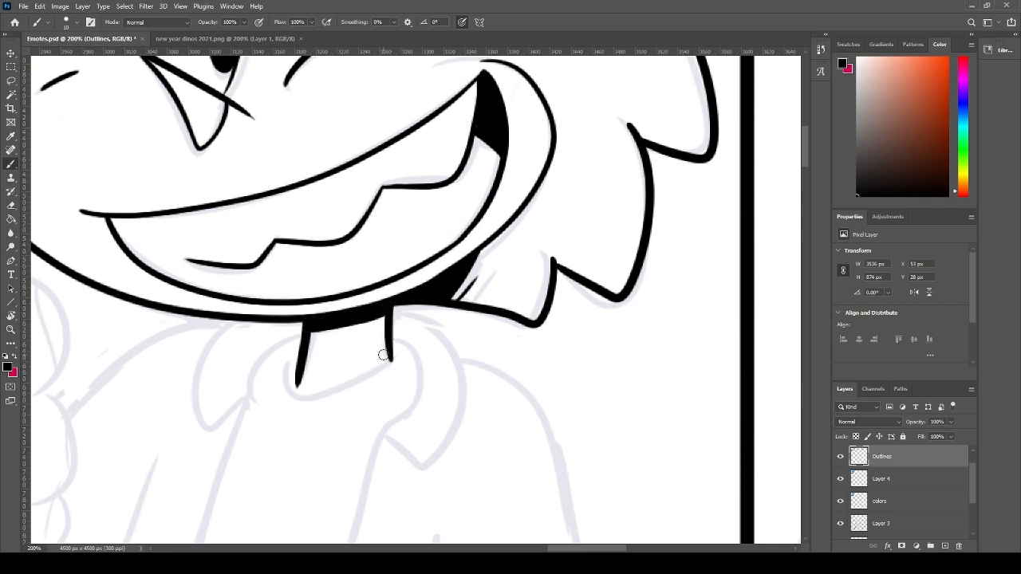
- Ink the collar's curved neckline across the base of the neck, redrawing it until it fits
drag(402, 354, 297, 386)
key(ctrl+z)
drag(400, 352, 297, 386)
key(ctrl+z)
drag(393, 351, 295, 386)
key(ctrl+z)
drag(397, 348, 278, 388)
key(ctrl+z)
drag(401, 349, 278, 388)
key(ctrl+z)
mouse_move(399, 354)
mouse_down()
mouse_move(342, 389)
mouse_move(286, 372)
mouse_up()
drag(294, 386, 312, 337)
key(ctrl+z)
- Ink the inner fold lines of both collar flaps, curving from the neck down to the shirt front
mouse_move(254, 421)
mouse_down()
mouse_move(255, 369)
mouse_move(301, 326)
mouse_up()
key(ctrl+z)
key(ctrl+z)
mouse_move(255, 418)
mouse_down()
mouse_move(264, 358)
mouse_move(310, 330)
mouse_up()
key(ctrl+z)
drag(257, 416, 310, 327)
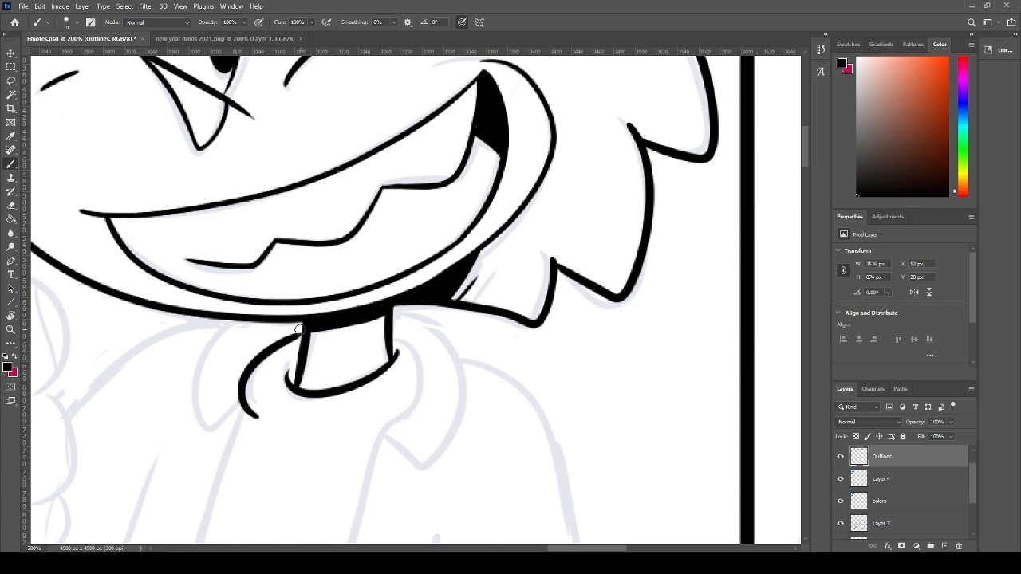
key(ctrl+z)
drag(252, 418, 313, 320)
key(ctrl+z)
mouse_move(395, 324)
mouse_down()
mouse_move(416, 404)
mouse_move(384, 429)
mouse_move(410, 456)
mouse_up()
key(ctrl+z)
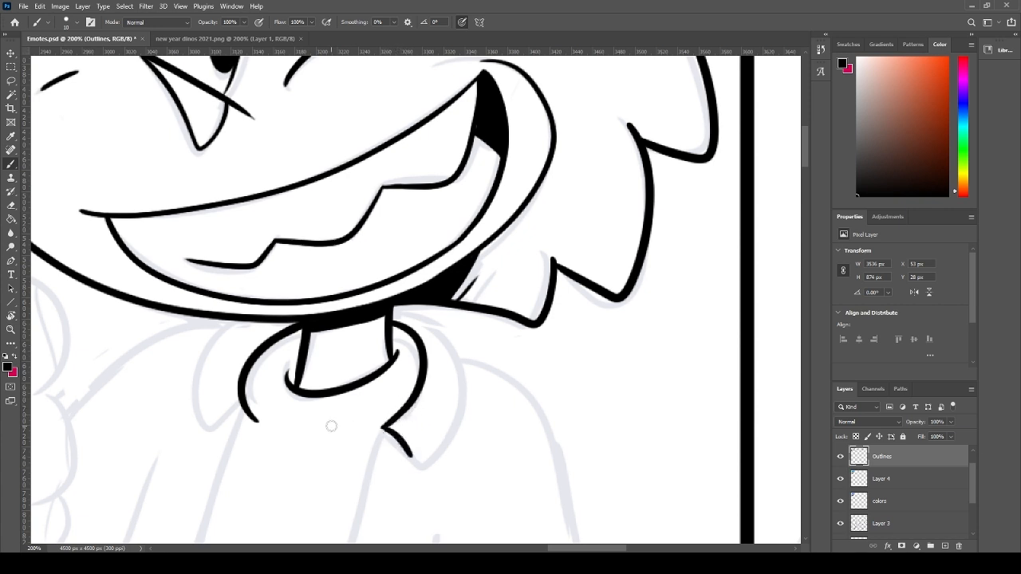
- Ink the left collar flap's outer edge from its pointed lower corner up to the jaw
drag(230, 405, 252, 325)
key(ctrl+z)
drag(243, 399, 243, 325)
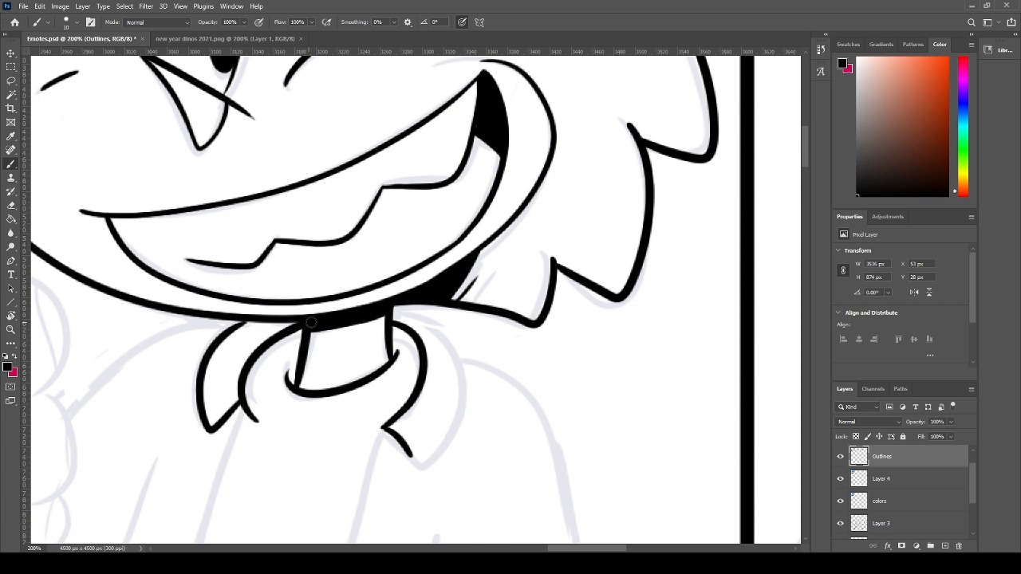
- Ink the right collar flap's outer edge as a wide curve between the jaw and its lower corner
drag(418, 461, 458, 325)
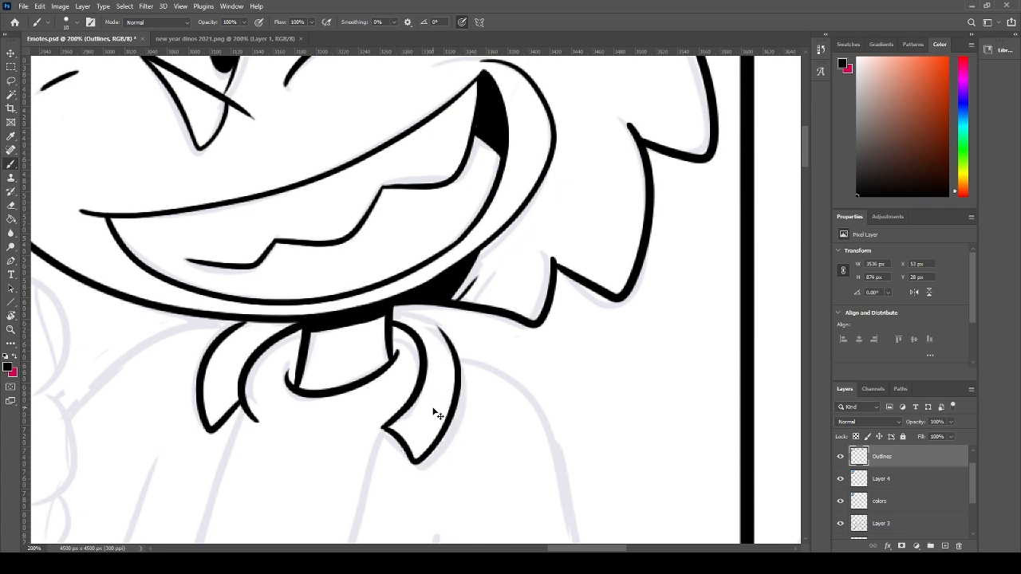
key(ctrl+z)
drag(407, 459, 464, 311)
key(ctrl+z)
mouse_move(408, 452)
mouse_down()
mouse_move(408, 301)
mouse_move(412, 464)
mouse_up()
key(ctrl+z)
drag(457, 420, 467, 399)
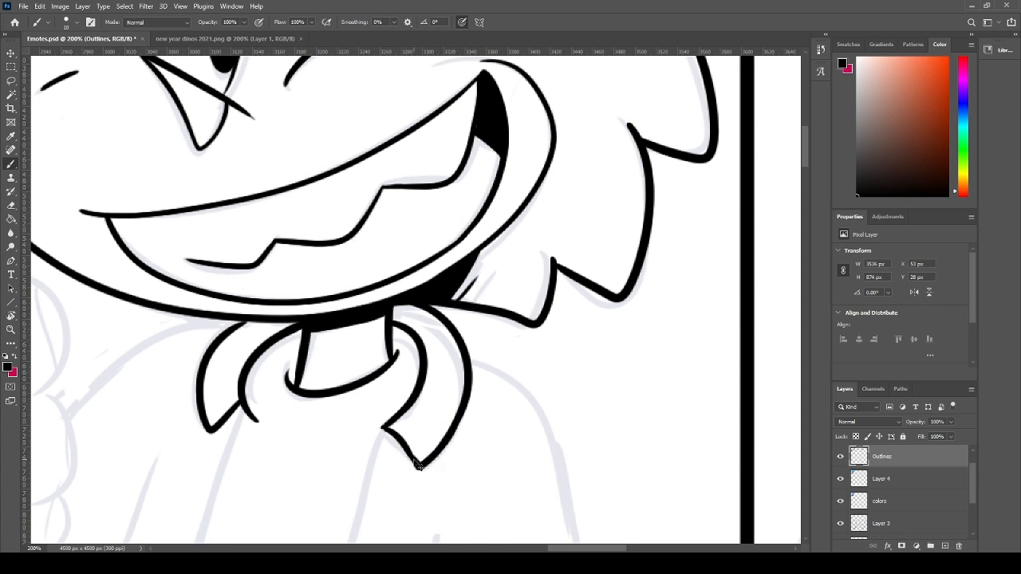
- Redraw the lower corner of the right collar flap so its outer edge and bottom edge join in a clean point
key(ctrl+z)
drag(409, 461, 466, 399)
key(ctrl+z)
drag(408, 461, 469, 396)
key(ctrl+z)
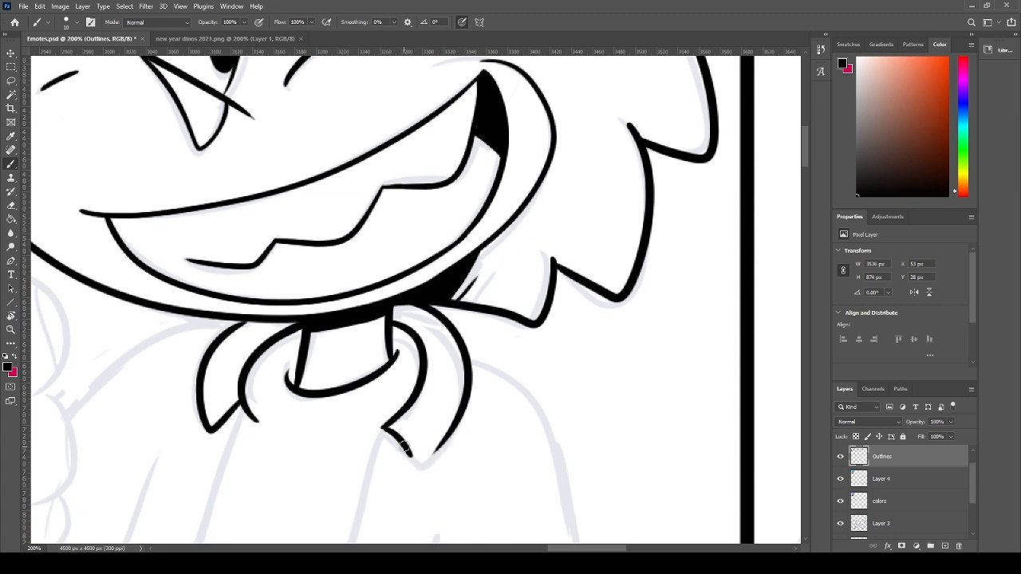
drag(410, 462, 466, 404)
key(ctrl+z)
mouse_move(407, 451)
mouse_down()
mouse_move(457, 429)
mouse_move(463, 406)
mouse_up()
key(ctrl+z)
key(ctrl+z)
drag(408, 461, 462, 405)
scroll(344, 415, down, 3)
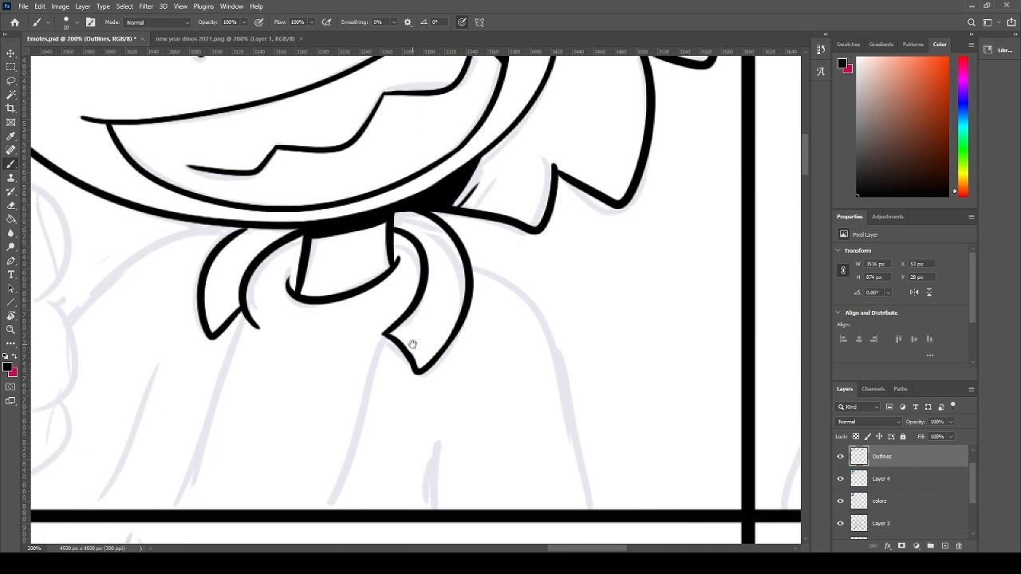
key(e)
key(b)
drag(408, 358, 418, 368)
- Ink the two shirt front lines from the collar flaps to the panel border and erase the overshoot below it
drag(384, 337, 336, 540)
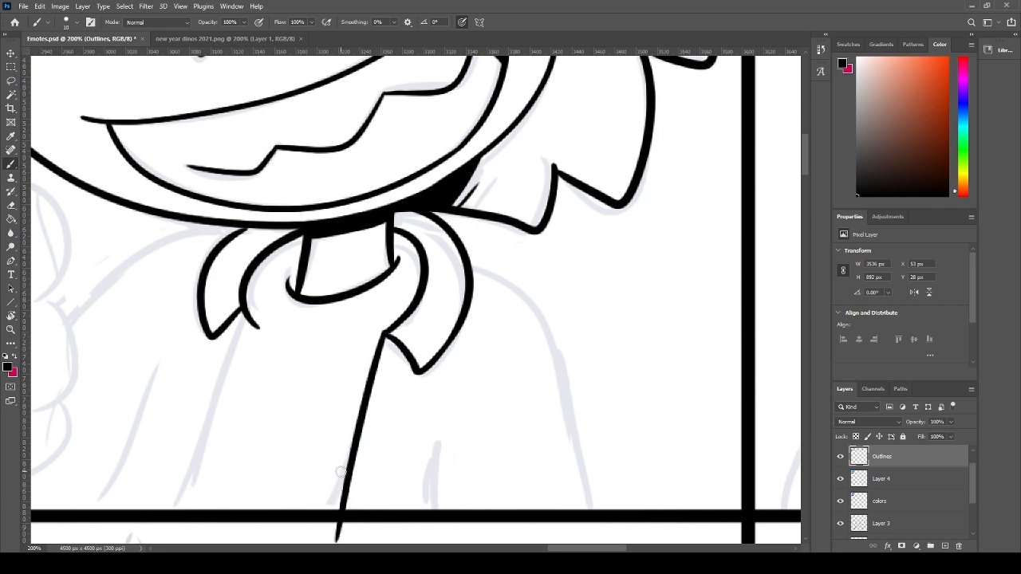
drag(243, 310, 195, 515)
key(ctrl+z)
drag(242, 311, 175, 506)
key(e)
drag(345, 523, 325, 544)
key(b)
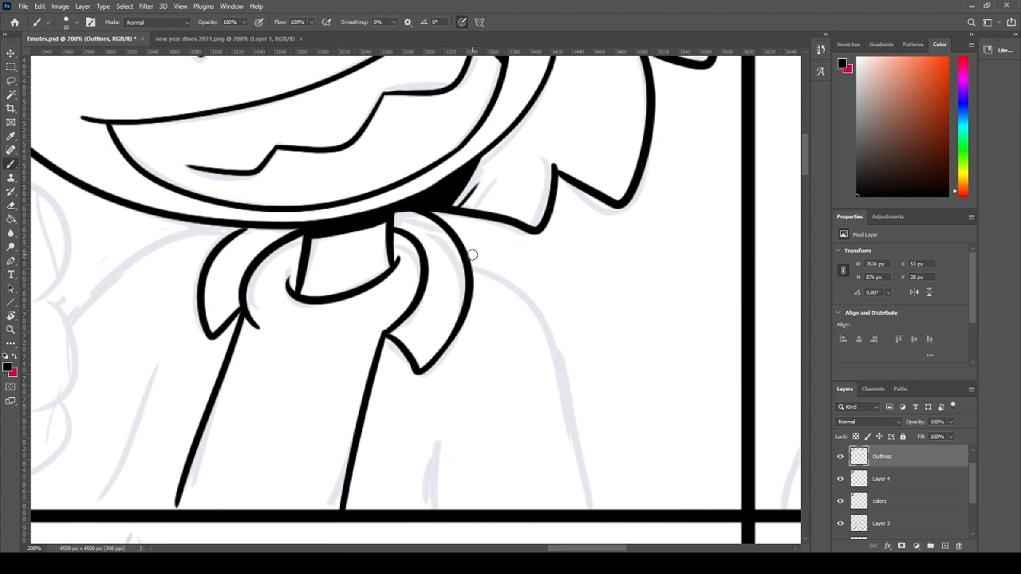
- Ink the right shoulder and arm outline down to the panel border and add the short crease line inside it
mouse_move(468, 256)
mouse_down()
mouse_move(585, 458)
mouse_move(590, 509)
mouse_up()
key(ctrl+z)
mouse_move(473, 261)
mouse_down()
mouse_move(508, 268)
mouse_move(592, 518)
mouse_up()
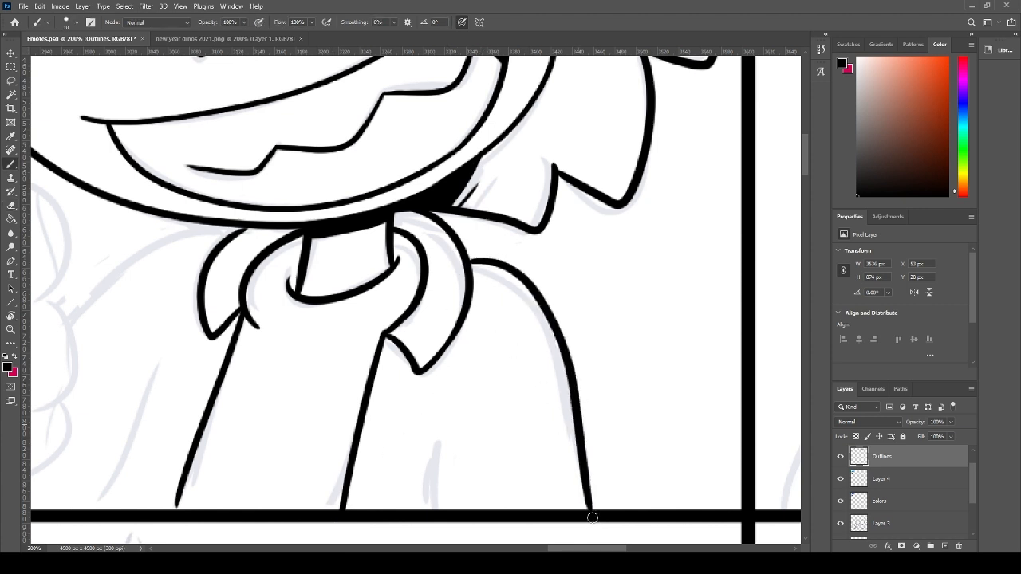
drag(429, 445, 418, 510)
key(ctrl+z)
drag(421, 454, 411, 509)
mouse_move(378, 422)
mouse_down()
mouse_move(471, 374)
mouse_move(530, 396)
mouse_up()
key(ctrl+z)
drag(569, 423, 561, 482)
- Ink the raised thumb's outline, the line across it and the two small curved folds along its inner edge
drag(303, 314, 495, 439)
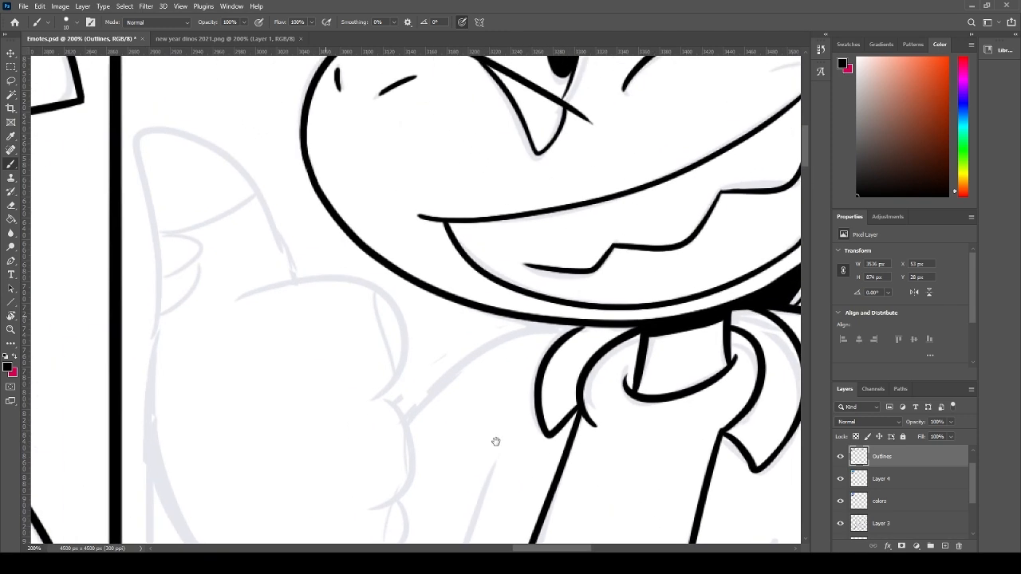
mouse_move(163, 343)
mouse_down()
mouse_move(164, 308)
mouse_move(289, 271)
mouse_up()
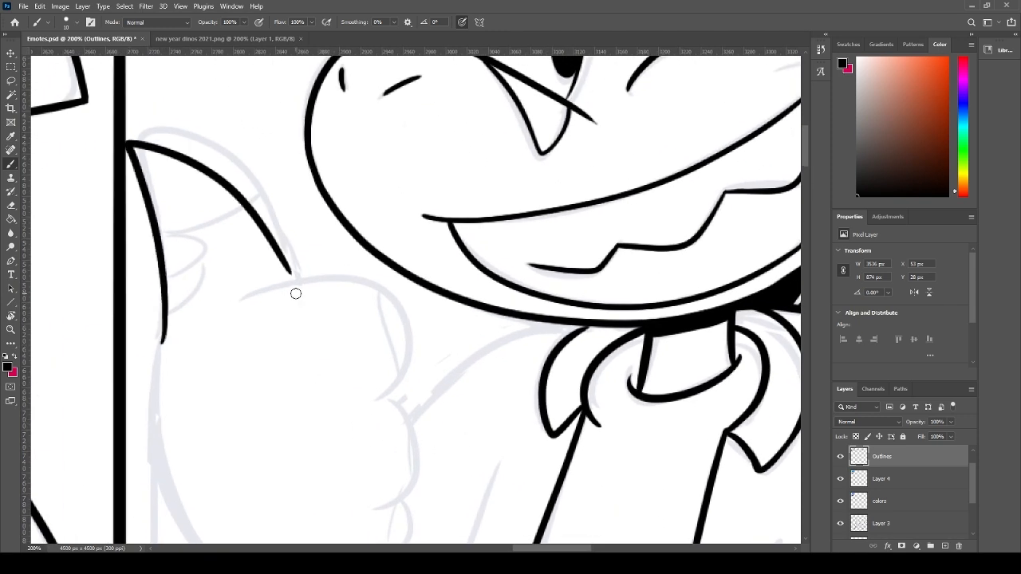
key(ctrl+z)
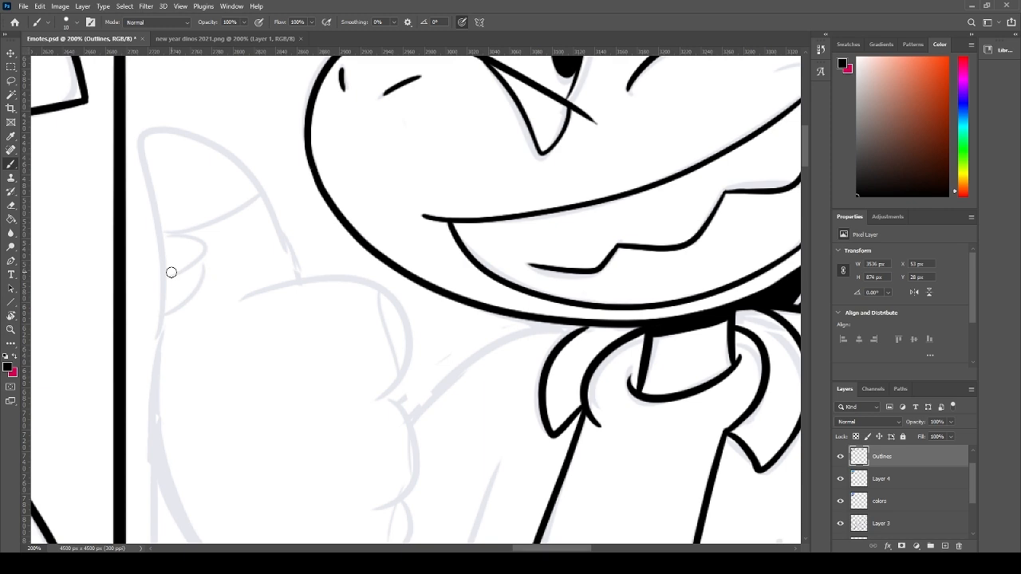
mouse_move(360, 231)
mouse_down()
mouse_move(212, 365)
mouse_move(298, 276)
mouse_move(428, 262)
mouse_move(482, 243)
mouse_up()
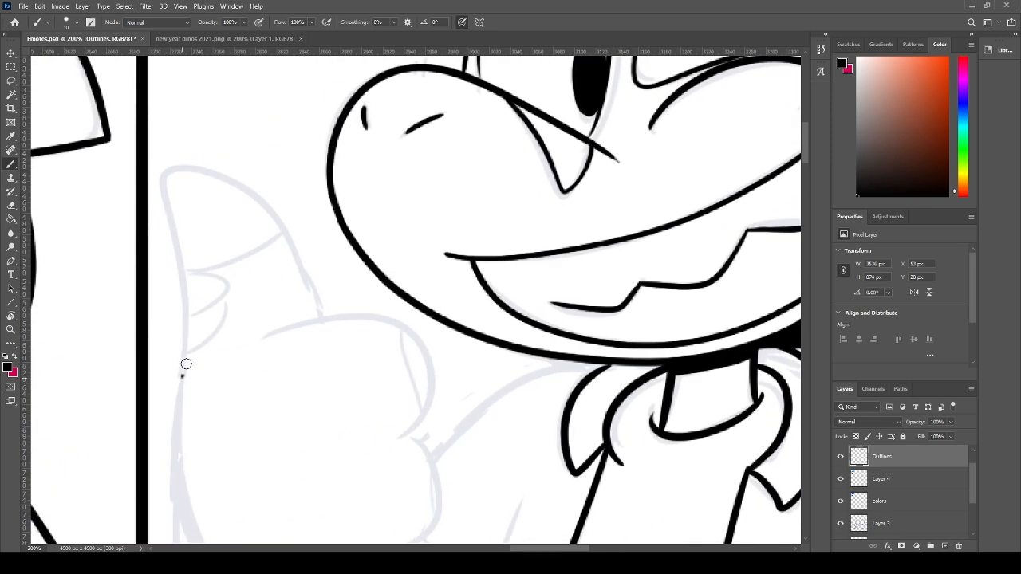
mouse_move(186, 364)
mouse_down()
mouse_move(158, 183)
mouse_move(308, 335)
mouse_up()
key(ctrl+z)
mouse_move(178, 367)
mouse_down()
mouse_move(162, 182)
mouse_move(338, 318)
mouse_move(184, 310)
mouse_move(237, 198)
mouse_move(316, 322)
mouse_move(181, 277)
mouse_move(254, 205)
mouse_move(323, 313)
mouse_up()
key(ctrl+z)
key(ctrl+z)
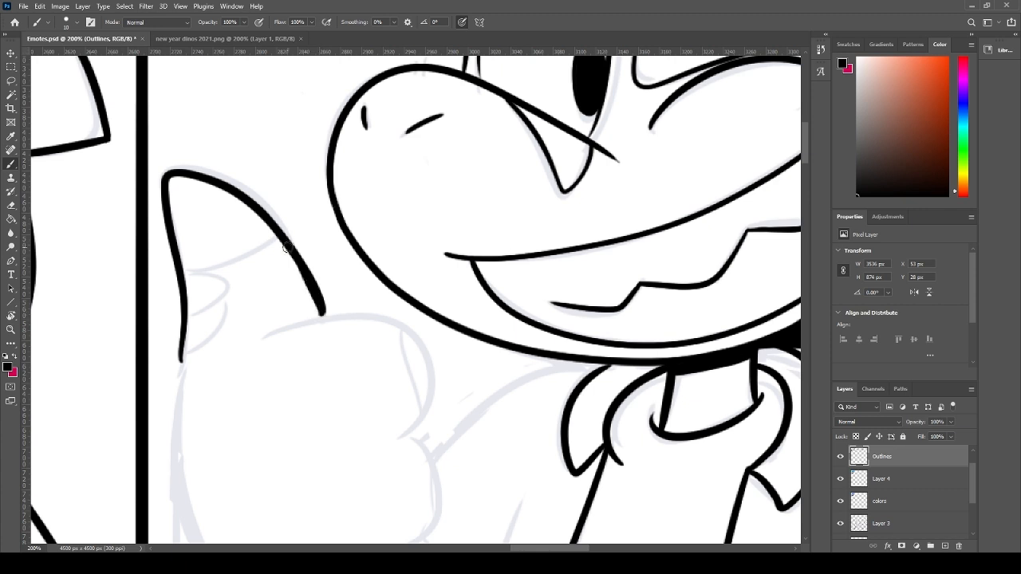
mouse_move(184, 271)
mouse_down()
mouse_move(276, 229)
mouse_move(199, 305)
mouse_move(212, 313)
mouse_move(185, 357)
mouse_up()
key(ctrl+z)
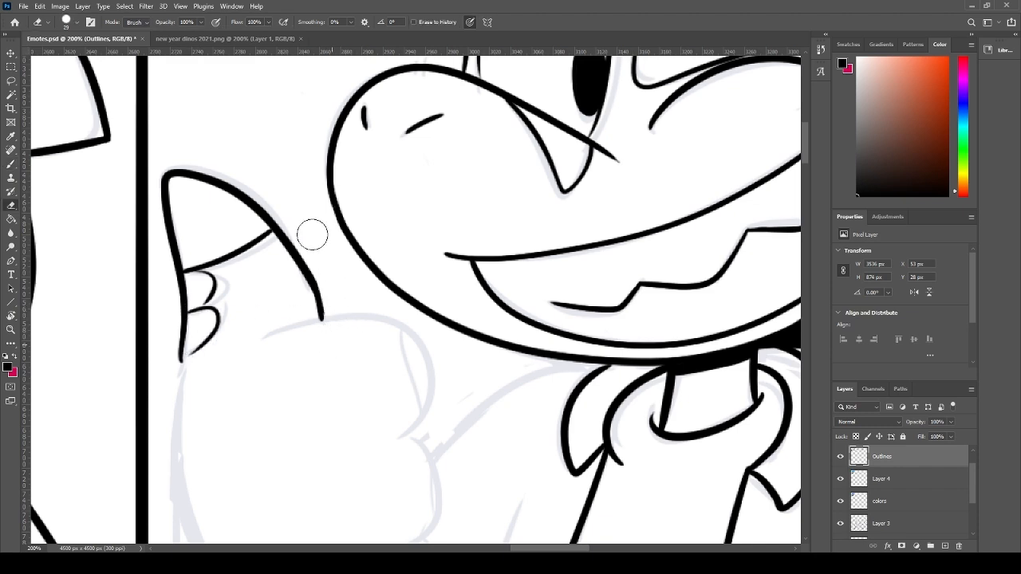
- Ink the top of the fist and the first two curled fingers below the thumb
mouse_move(315, 317)
mouse_down()
mouse_move(268, 242)
mouse_move(376, 268)
mouse_move(366, 316)
mouse_move(383, 332)
mouse_move(343, 438)
mouse_up()
key(ctrl+z)
mouse_move(348, 321)
mouse_down()
mouse_move(383, 429)
mouse_move(345, 445)
mouse_up()
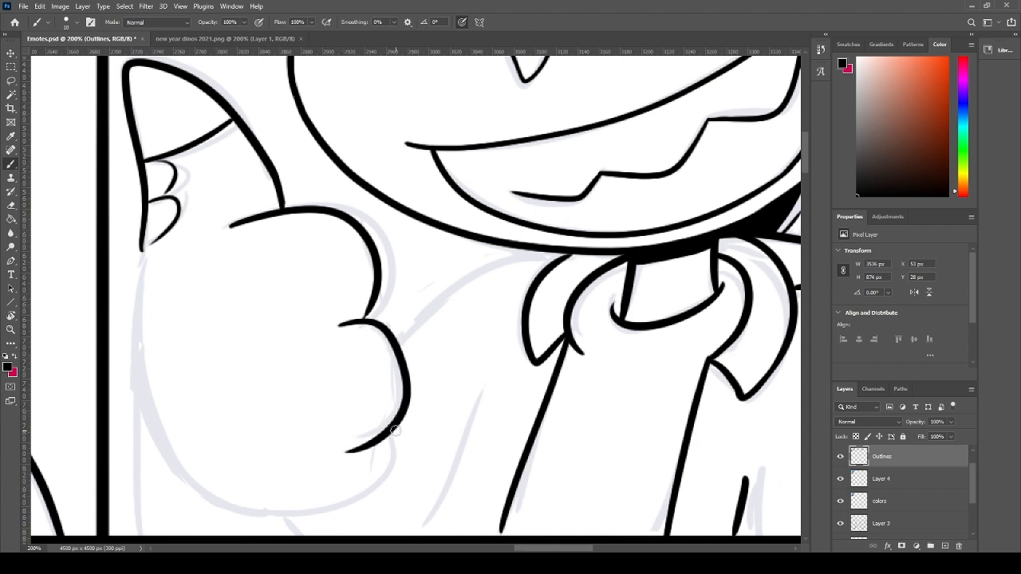
key(ctrl+z)
drag(337, 323, 335, 453)
key(ctrl+z)
mouse_move(339, 321)
mouse_down()
mouse_move(377, 326)
mouse_move(352, 443)
mouse_move(321, 502)
mouse_move(211, 501)
mouse_up()
- Ink the lowest curled finger and continue the line along the underside of the fist
key(ctrl+z)
mouse_move(392, 423)
mouse_down()
mouse_move(384, 483)
mouse_move(233, 510)
mouse_up()
key(ctrl+z)
drag(391, 428, 202, 497)
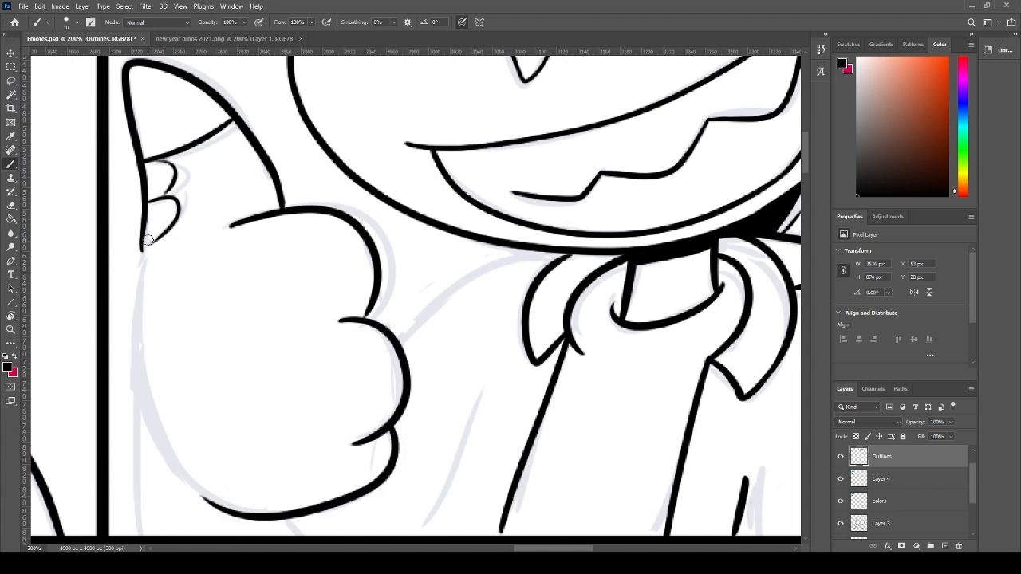
- Ink the outer edge of the thumbs-up hand from the base of the thumb down the side of the palm
mouse_move(147, 240)
mouse_down()
mouse_move(137, 268)
mouse_move(163, 411)
mouse_move(153, 409)
mouse_up()
key(ctrl+z)
key(ctrl+z)
drag(142, 232, 149, 416)
- Ink thin inner curves along the tips of the three curled fingers
drag(348, 222, 373, 292)
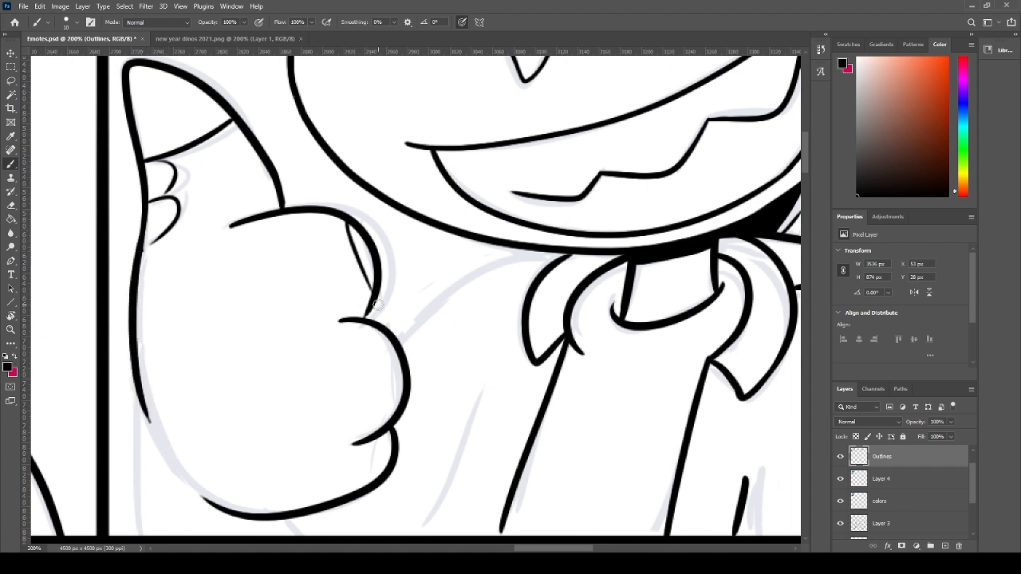
drag(385, 335, 395, 427)
key(ctrl+z)
drag(385, 333, 395, 427)
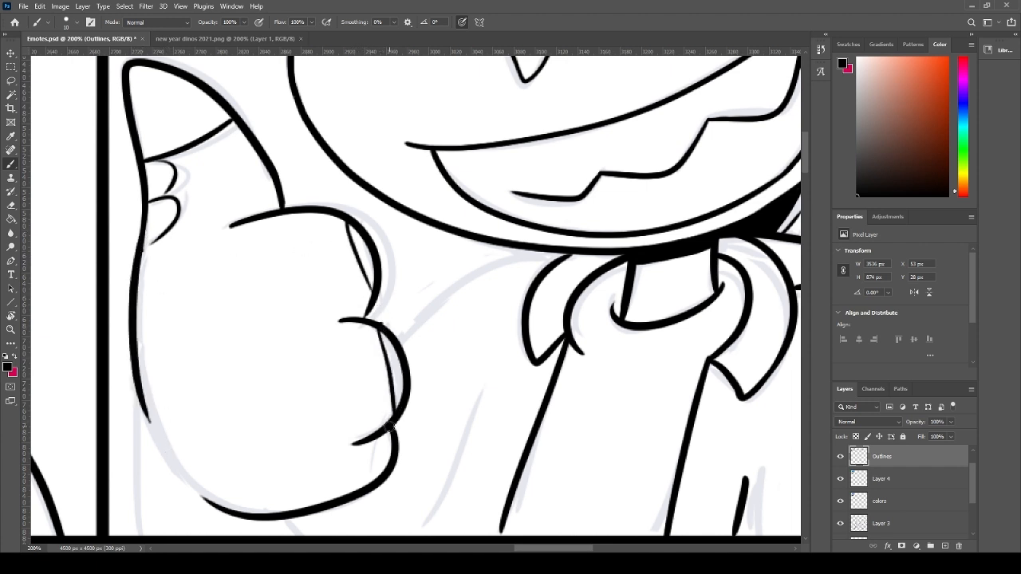
key(ctrl+z)
mouse_move(383, 328)
mouse_down()
mouse_move(396, 420)
mouse_move(385, 470)
mouse_up()
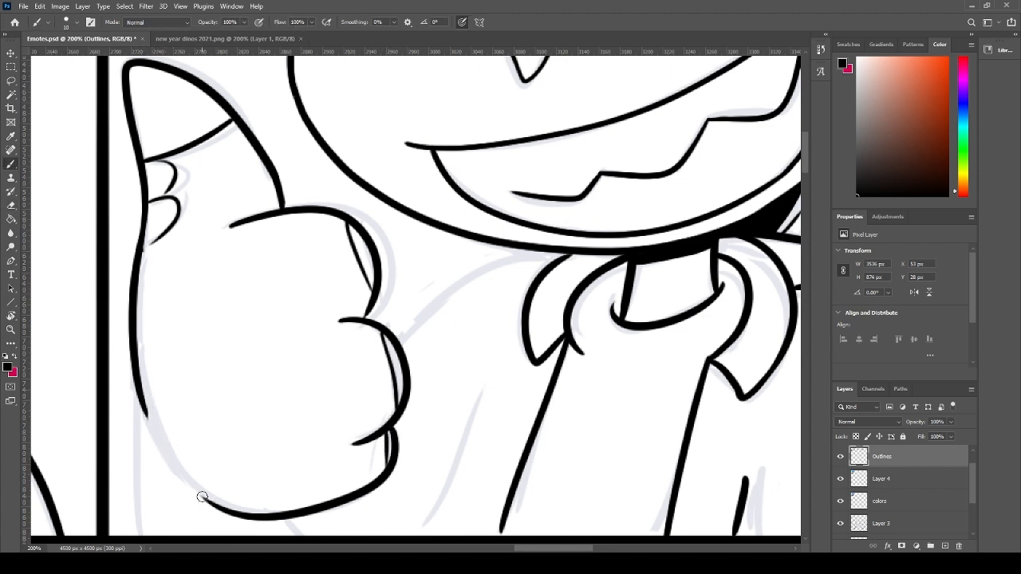
- Ink the rounded heel of the hand, joining the side of the palm to the underside of the fist
drag(226, 511, 165, 456)
key(ctrl+z)
key(ctrl+z)
mouse_move(223, 507)
mouse_down()
mouse_move(156, 427)
mouse_move(229, 512)
mouse_up()
key(ctrl+z)
key(ctrl+z)
drag(150, 429, 232, 514)
key(ctrl+z)
mouse_move(150, 428)
mouse_down()
mouse_move(230, 508)
mouse_move(213, 487)
mouse_move(204, 499)
mouse_move(192, 487)
mouse_move(230, 510)
mouse_up()
key(ctrl+z)
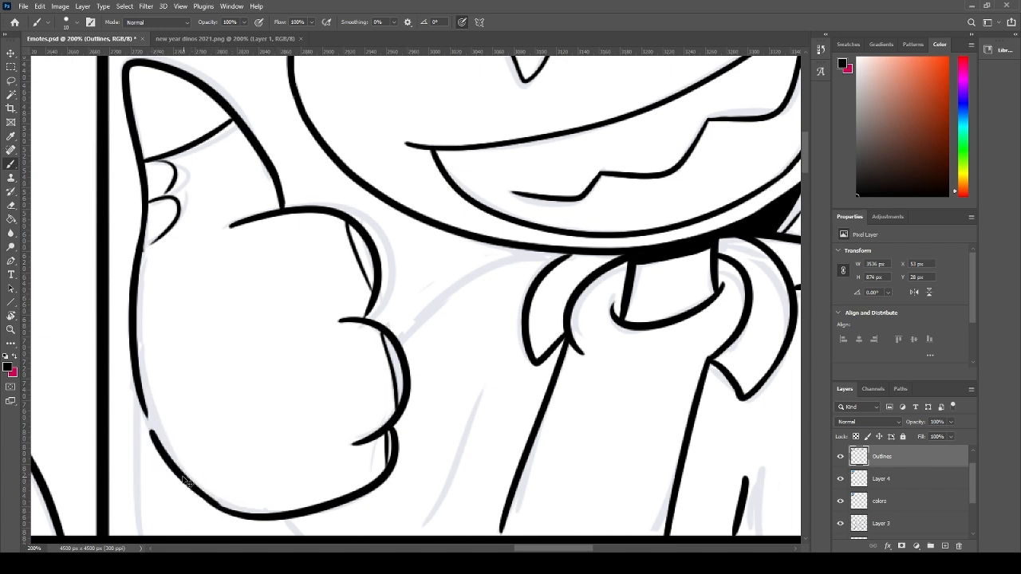
key(ctrl+z)
drag(150, 429, 236, 507)
- Ink the short wrist line below the fist and the forearm's outer line down to the panel border
mouse_move(163, 457)
mouse_down()
mouse_move(252, 516)
mouse_move(189, 490)
mouse_move(165, 460)
mouse_move(252, 514)
mouse_move(295, 498)
mouse_move(294, 534)
mouse_up()
key(ctrl+z)
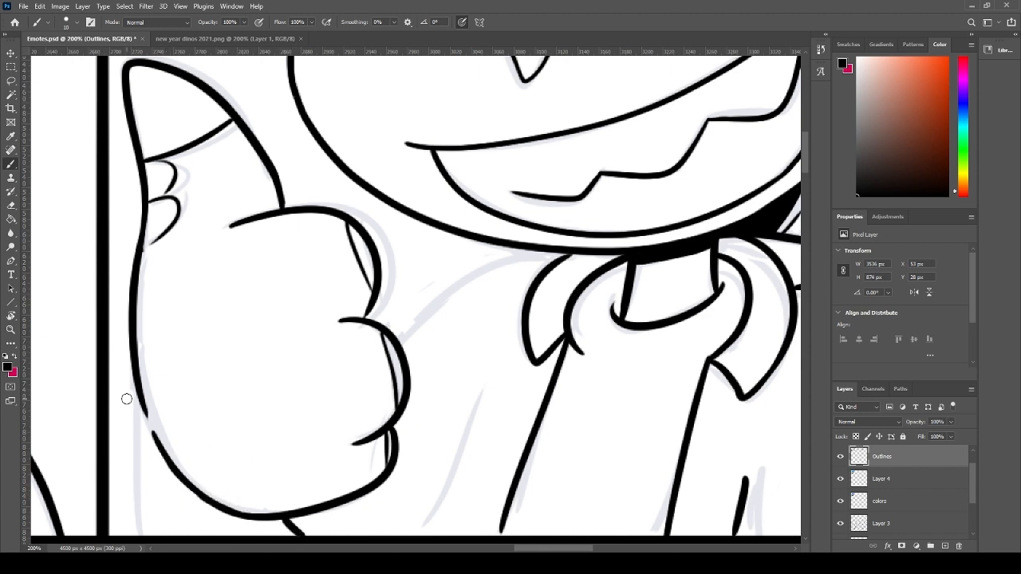
key(ctrl+z)
drag(269, 454, 275, 375)
drag(281, 449, 304, 468)
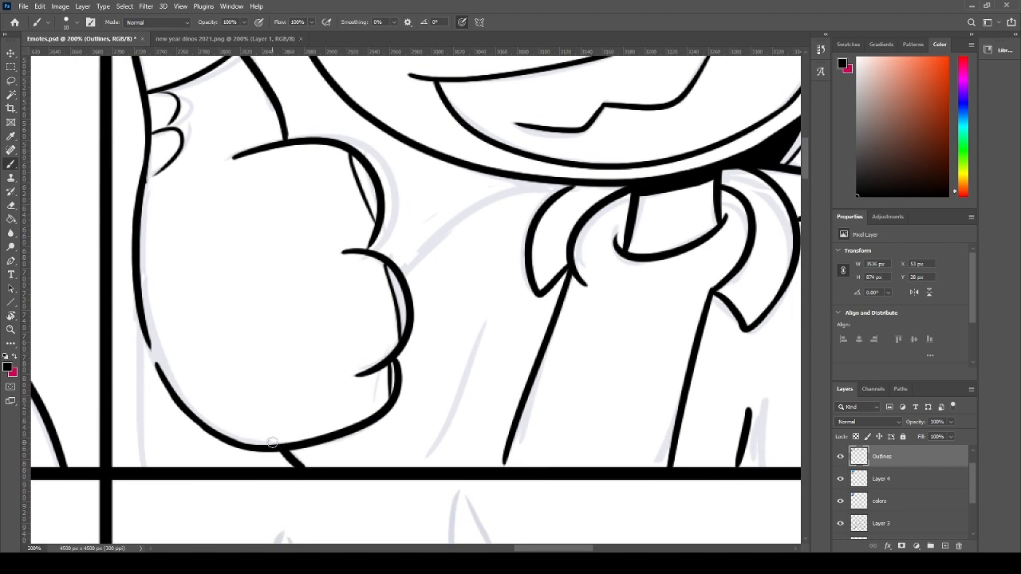
drag(135, 312, 145, 464)
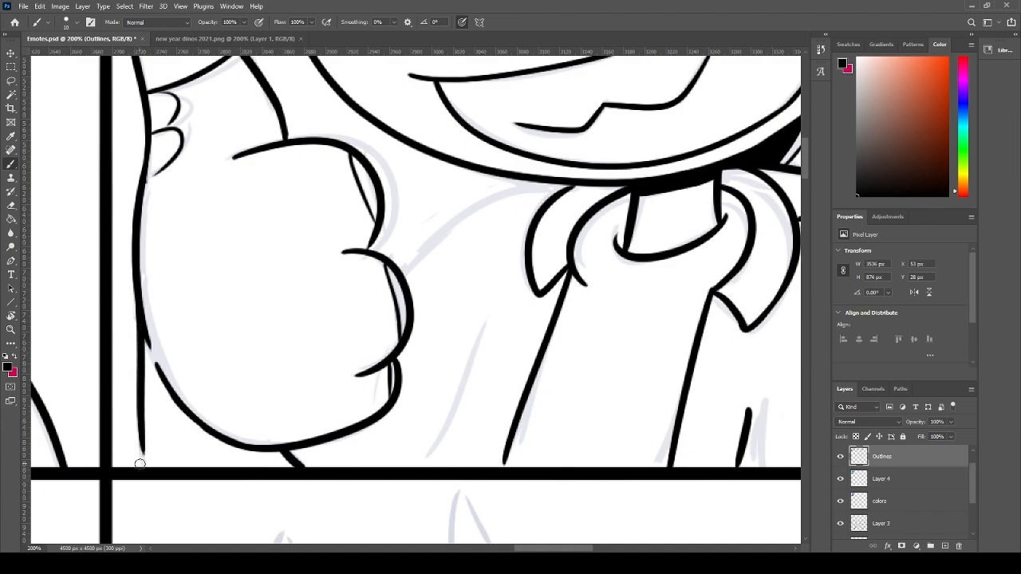
- Ink the sleeve's inner line down to the panel border and the shoulder curve from the fist to the collar
mouse_move(465, 265)
mouse_down()
mouse_move(347, 314)
mouse_move(376, 410)
mouse_move(433, 292)
mouse_move(422, 306)
mouse_up()
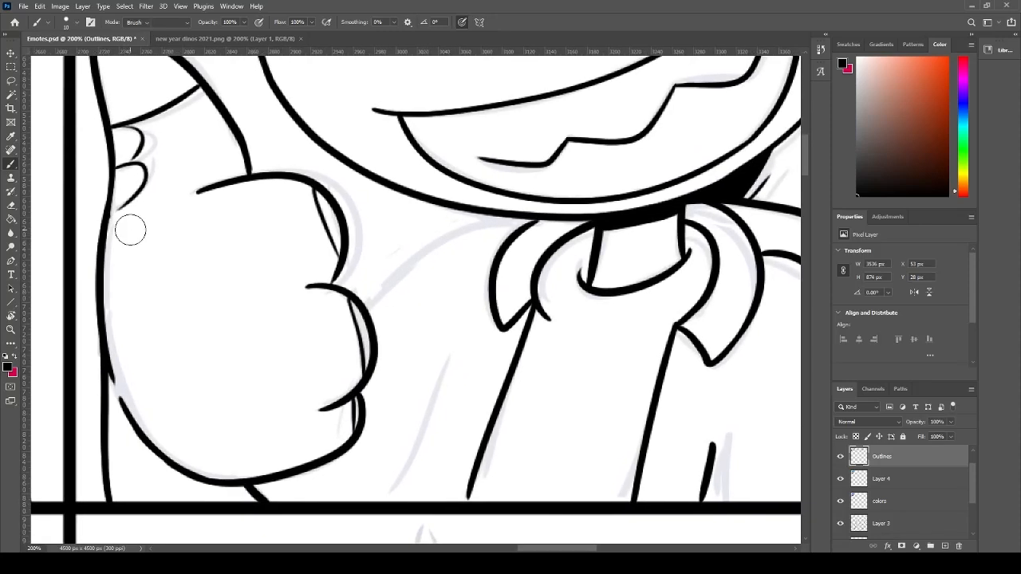
key(e)
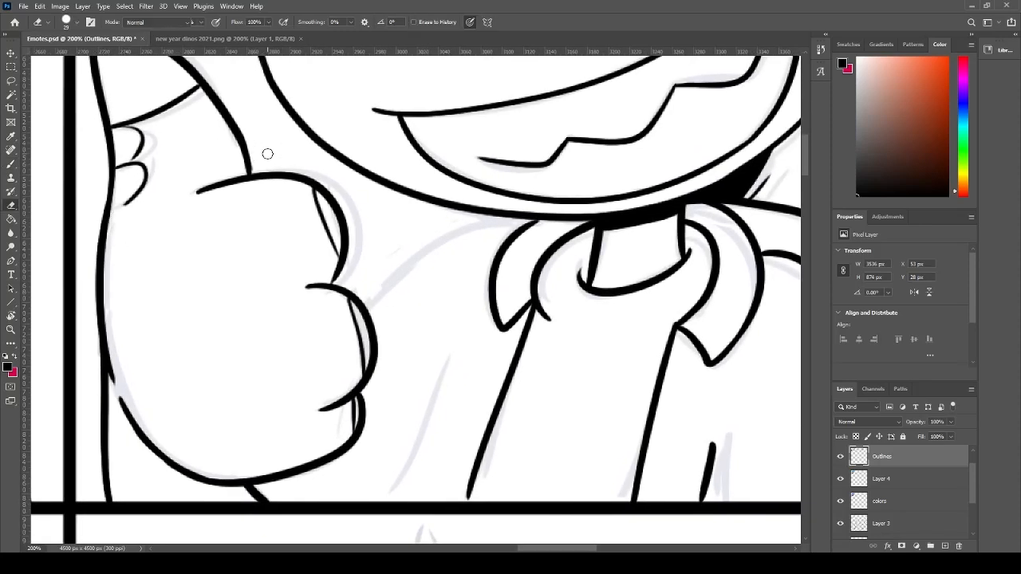
key(b)
drag(448, 365, 383, 501)
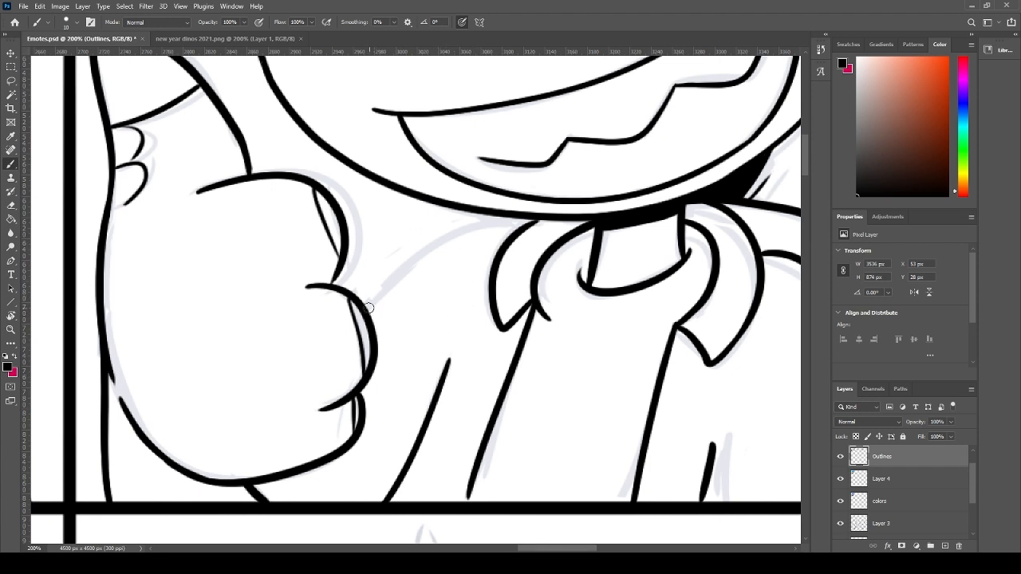
drag(367, 306, 518, 227)
key(ctrl+z)
drag(366, 304, 539, 217)
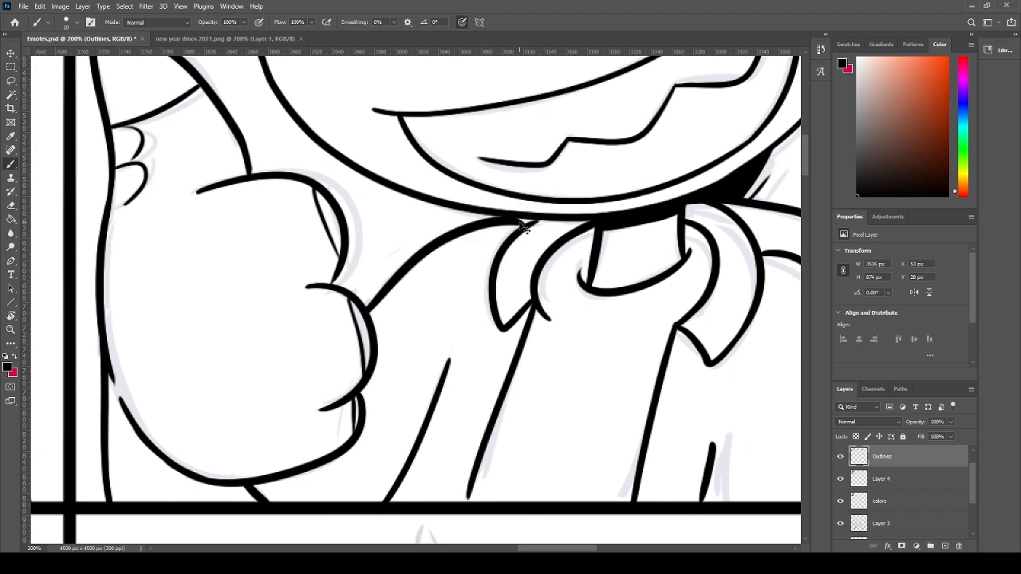
- Add a second short sleeve line from the underside of the fist to the panel border
mouse_move(538, 358)
mouse_down()
mouse_move(415, 337)
mouse_move(303, 378)
mouse_move(342, 413)
mouse_up()
drag(474, 530, 478, 477)
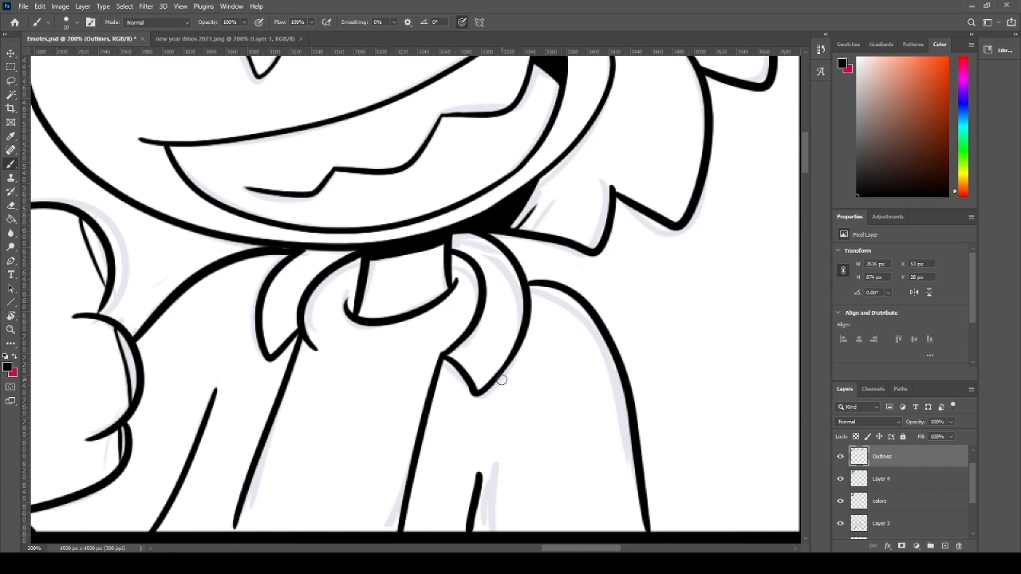
scroll(501, 380, right, 2)
drag(510, 370, 510, 369)
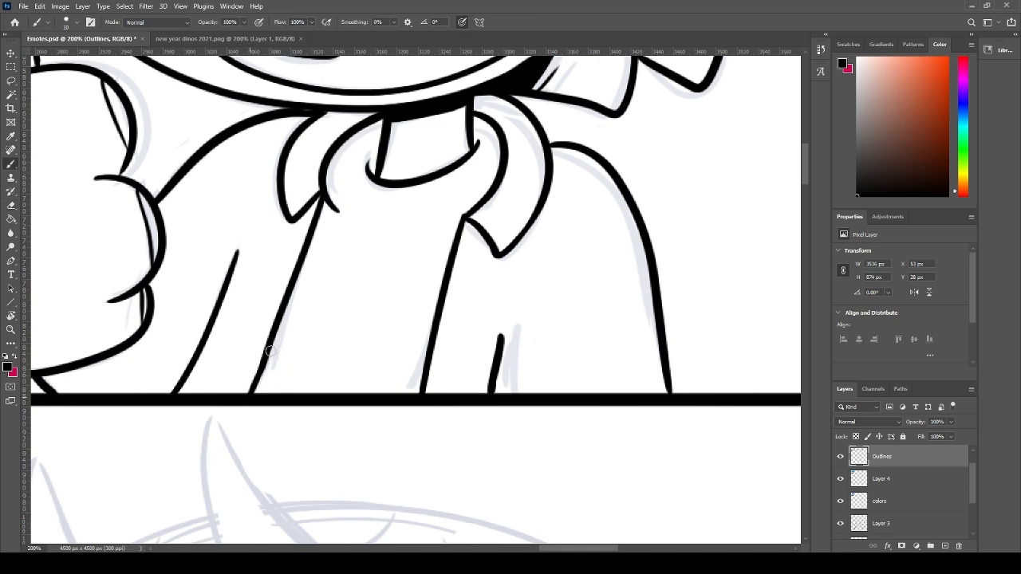
drag(274, 357, 336, 351)
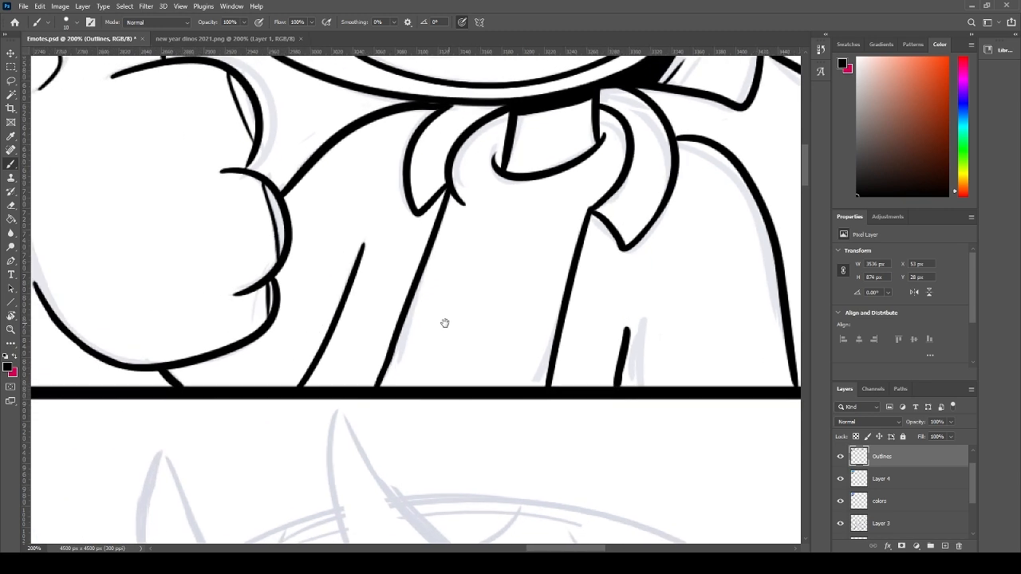
mouse_move(185, 373)
mouse_down()
mouse_move(211, 384)
mouse_move(178, 370)
mouse_move(237, 399)
mouse_up()
key(ctrl+z)
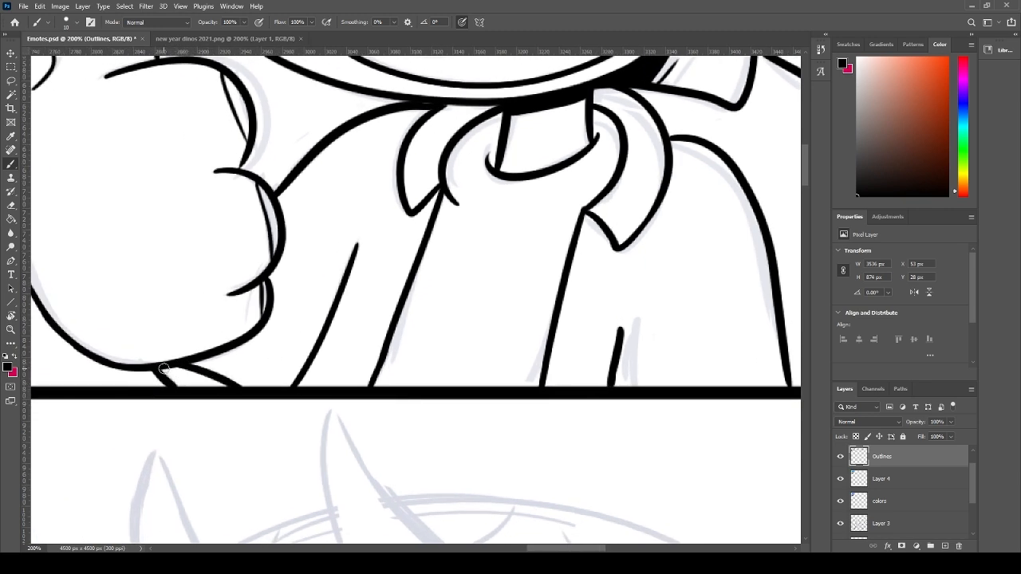
drag(162, 365, 229, 384)
- Save the emote sheet with the winking character's finished outlines
drag(468, 319, 326, 415)
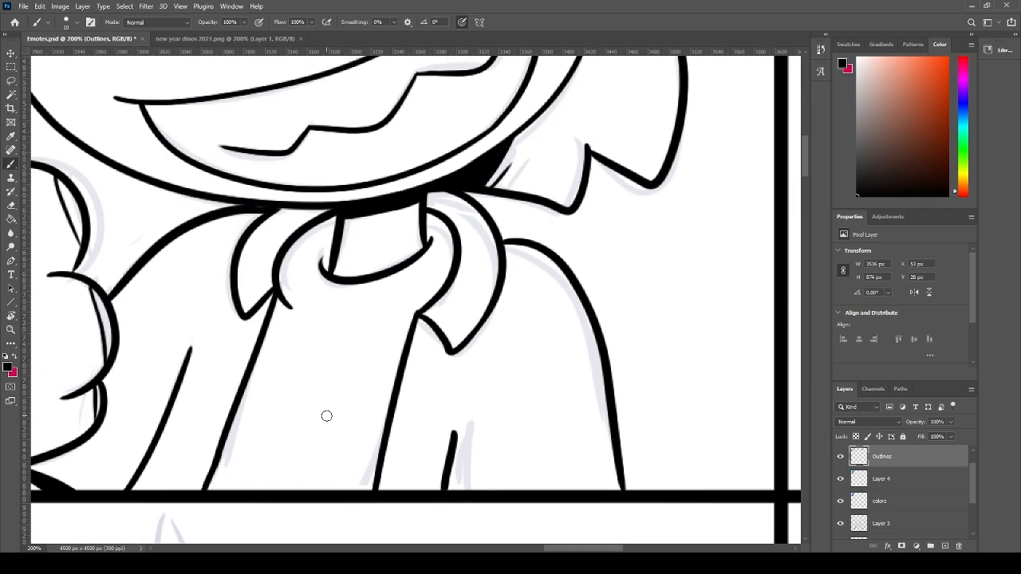
key(ctrl+minus)
key(ctrl+minus)
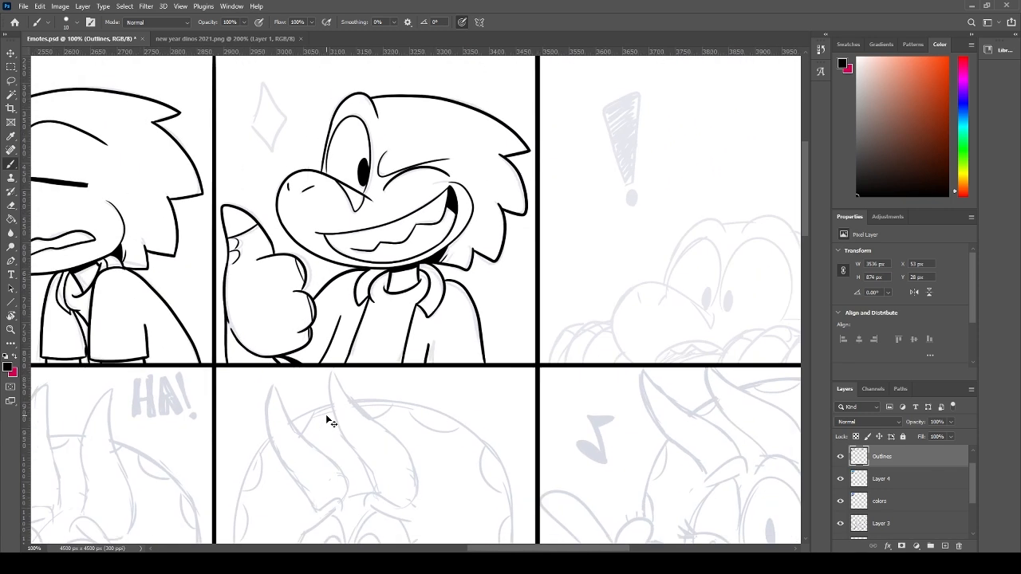
key(ctrl+s)
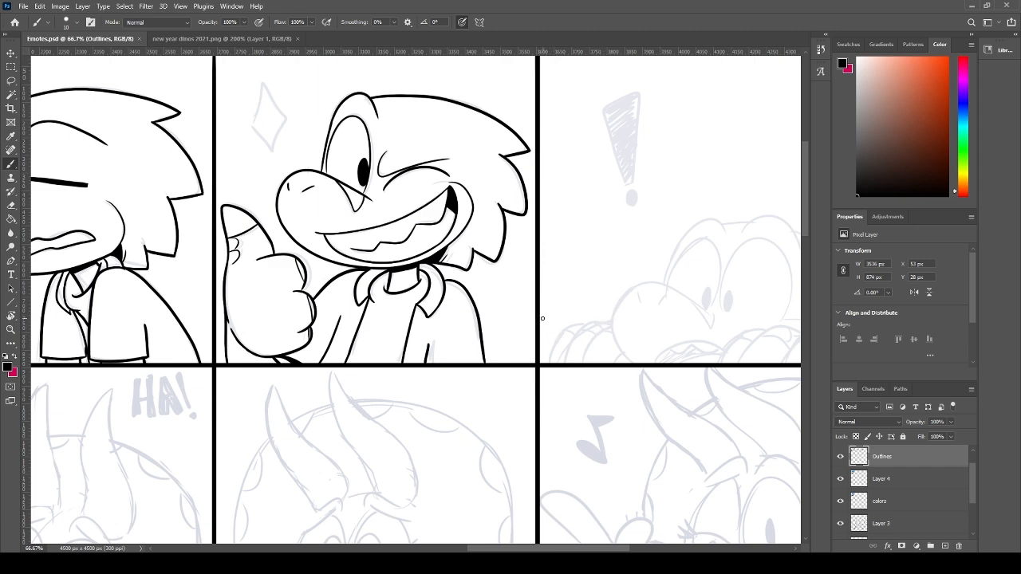
- Thicken the outer brow line rising from the winking character's snout and save the file
scroll(543, 319, left, 3)
scroll(543, 318, up, 1)
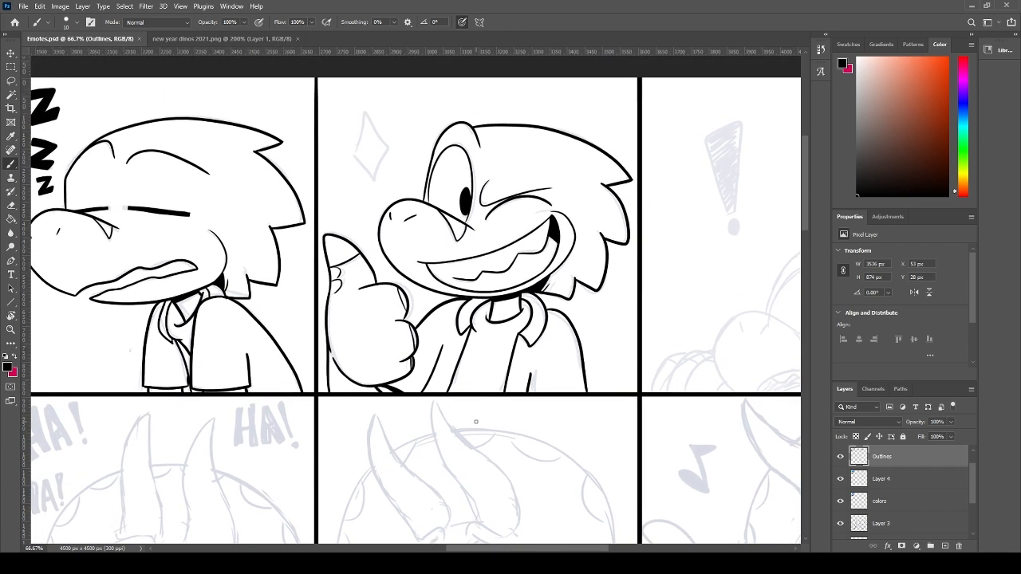
drag(636, 357, 355, 384)
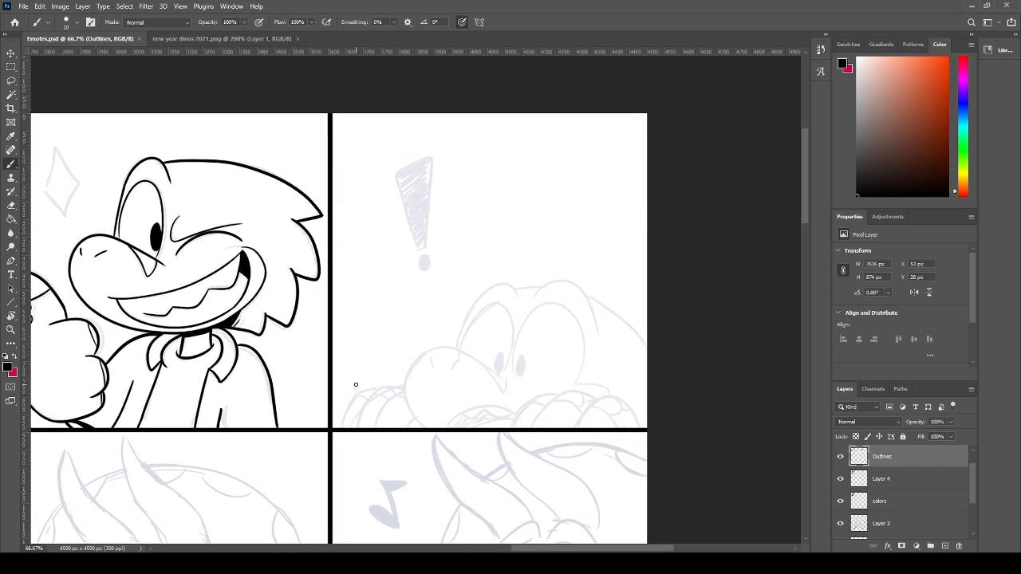
key(ctrl+plus)
key(ctrl+plus)
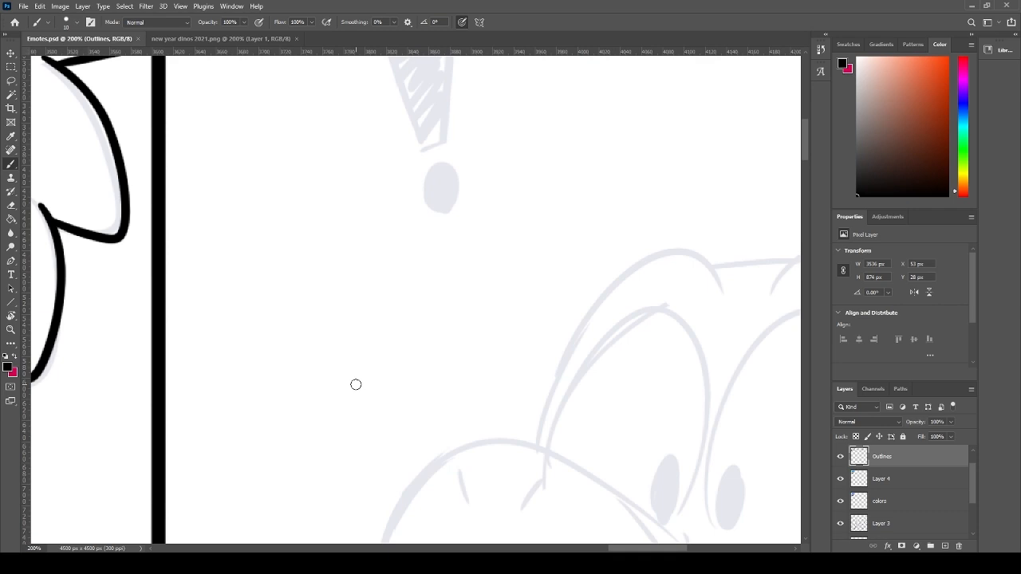
drag(288, 288, 510, 335)
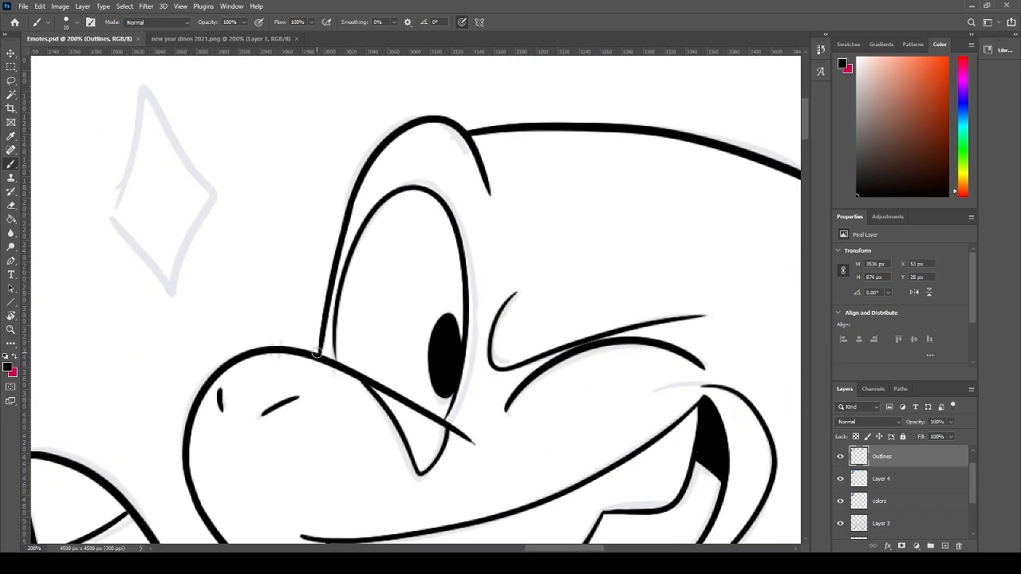
mouse_move(316, 351)
mouse_down()
mouse_move(342, 225)
mouse_move(369, 169)
mouse_up()
drag(659, 392, 253, 319)
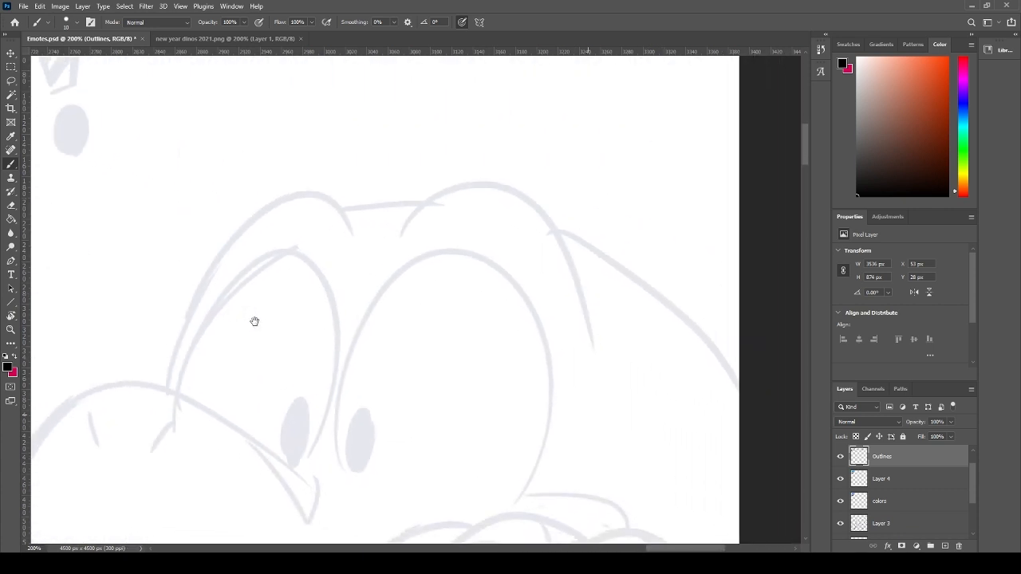
scroll(538, 287, down, 3)
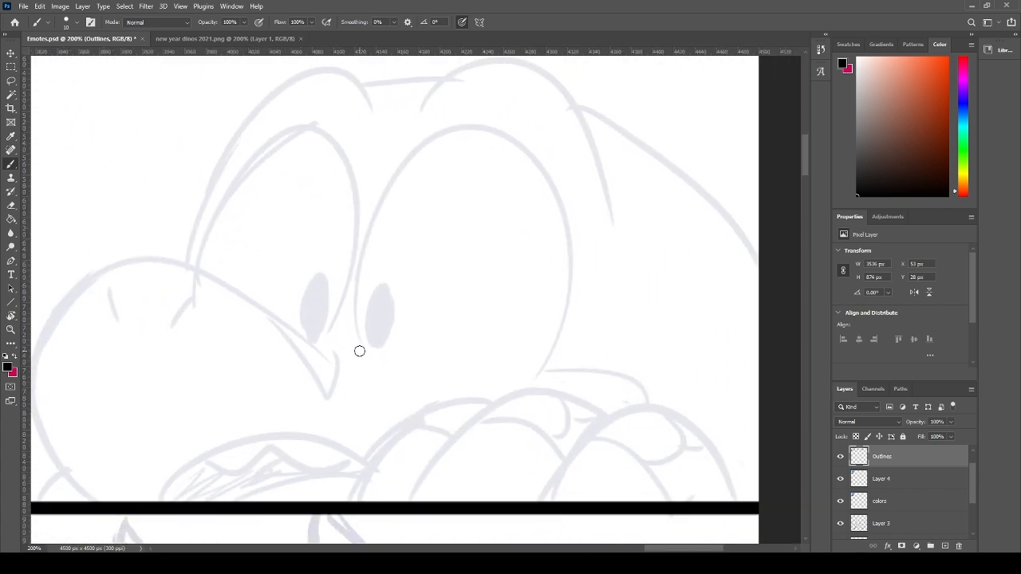
key(ctrl+s)
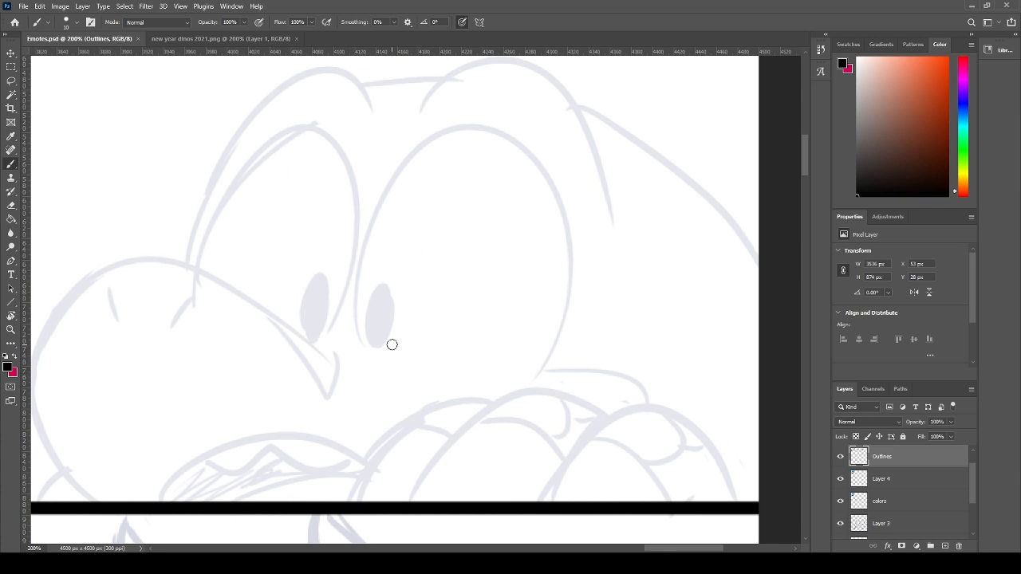
- Ink the large oval outline of the peeking character's right-hand eye and trim its end above the fingers
mouse_move(372, 368)
mouse_down()
mouse_move(419, 154)
mouse_move(552, 361)
mouse_up()
key(ctrl+z)
drag(364, 354, 381, 378)
drag(358, 329, 487, 417)
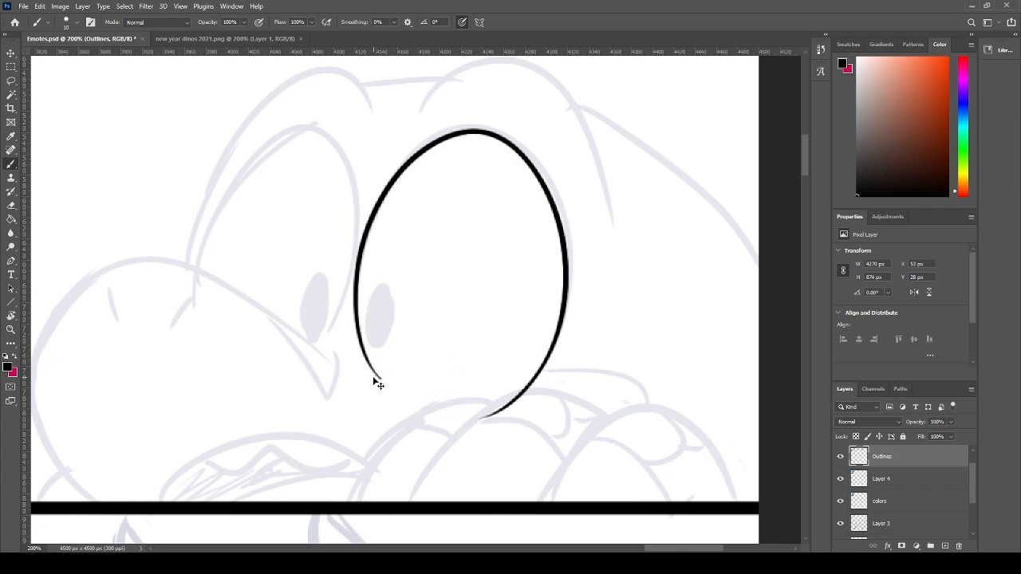
drag(372, 370, 453, 402)
key(ctrl+z)
mouse_move(376, 375)
mouse_down()
mouse_move(459, 402)
mouse_move(558, 387)
mouse_up()
key(e)
key(b)
- Draw and fill the black oval pupil near the inner edge of the large eye
mouse_move(374, 340)
mouse_down()
mouse_move(381, 303)
mouse_move(376, 335)
mouse_up()
key(ctrl+z)
key(ctrl+z)
- Ink the peeking character's rounded snout from the panel border up to the eyes, with the small pointed horn at its end
scroll(365, 321, left, 3)
scroll(359, 325, down, 1)
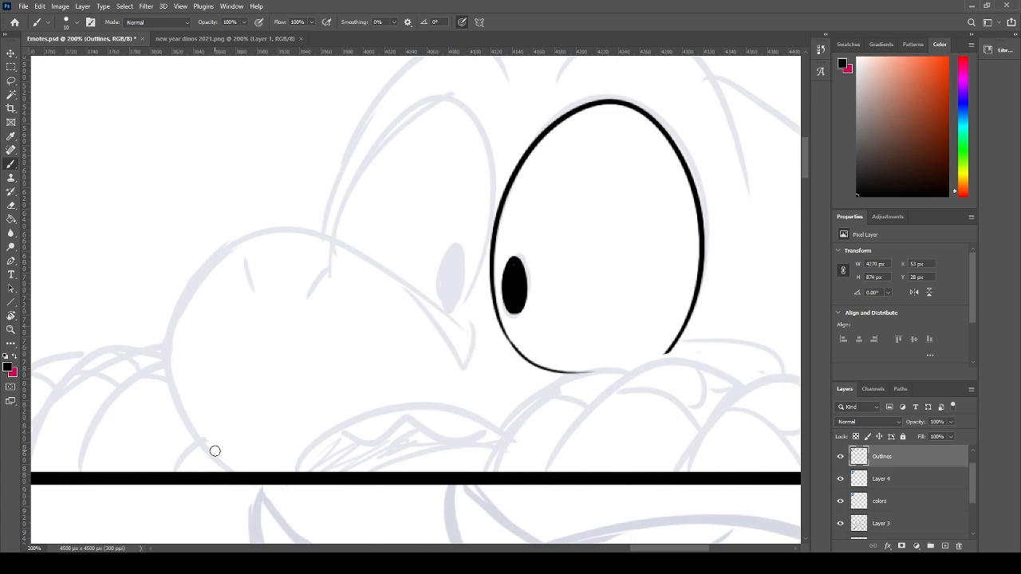
drag(230, 474, 275, 256)
key(ctrl+z)
mouse_move(226, 473)
mouse_down()
mouse_move(173, 388)
mouse_move(444, 336)
mouse_up()
key(ctrl+z)
mouse_move(228, 465)
mouse_down()
mouse_move(401, 285)
mouse_move(495, 344)
mouse_move(419, 299)
mouse_up()
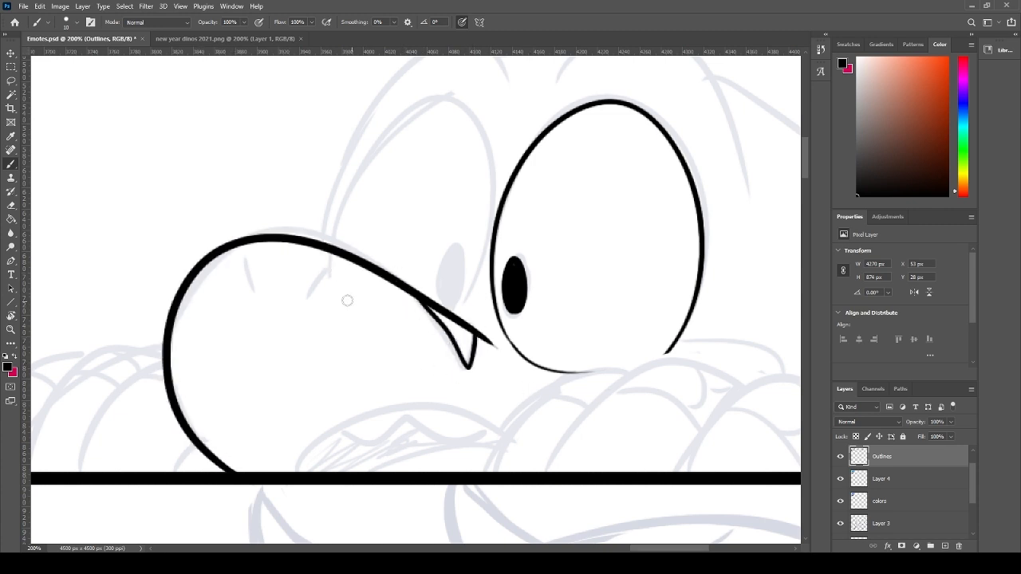
- Ink the two short nostril marks on top of the peeking character's snout
drag(314, 278, 292, 297)
drag(217, 273, 222, 298)
drag(465, 216, 376, 340)
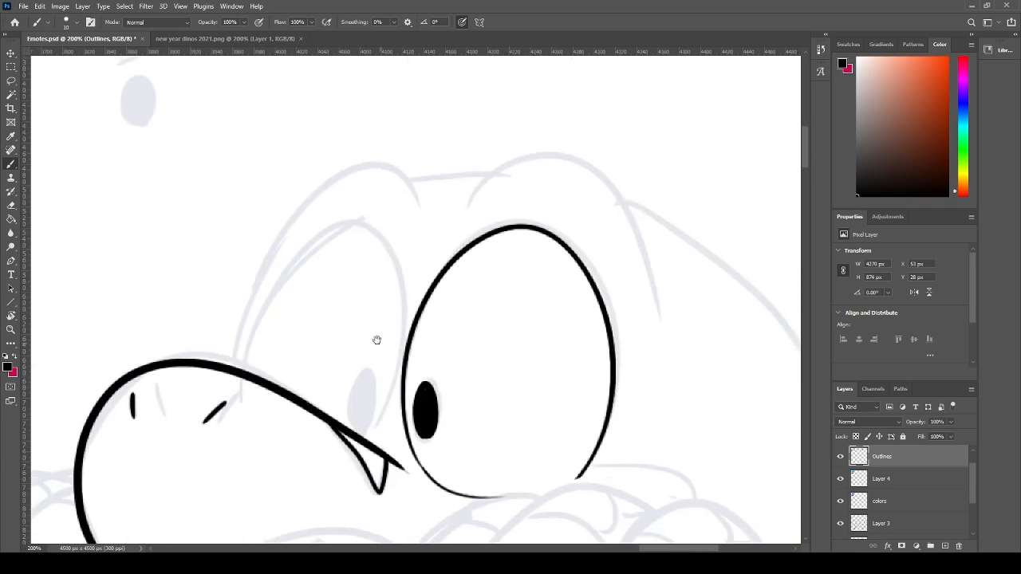
key(ctrl+z)
drag(149, 380, 154, 415)
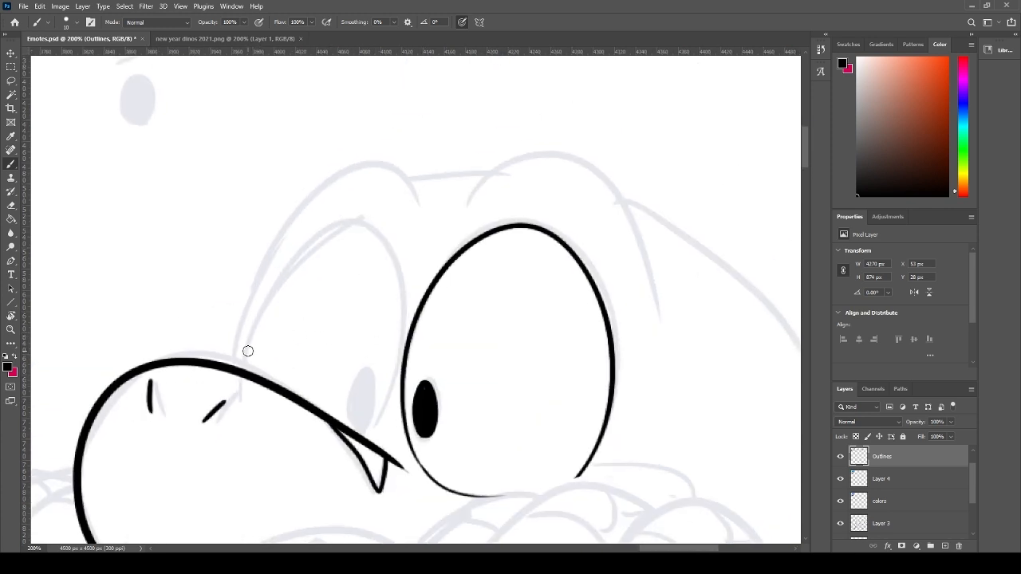
- Ink the outline of the eye behind the snout and fill in its black pupil
mouse_move(243, 367)
mouse_down()
mouse_move(269, 291)
mouse_move(384, 408)
mouse_move(353, 388)
mouse_move(355, 423)
mouse_up()
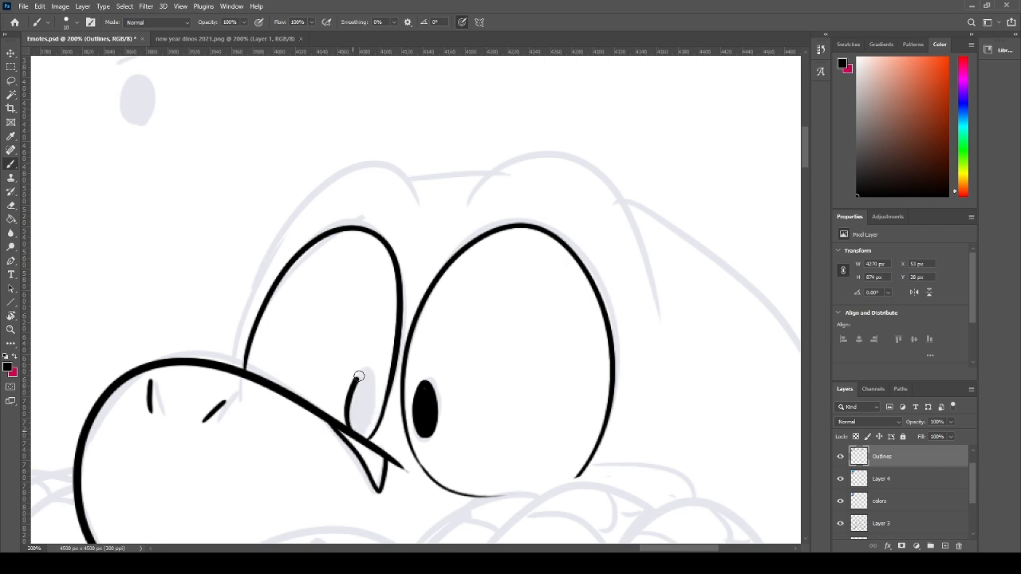
mouse_move(360, 379)
mouse_down()
mouse_move(357, 429)
mouse_move(357, 397)
mouse_up()
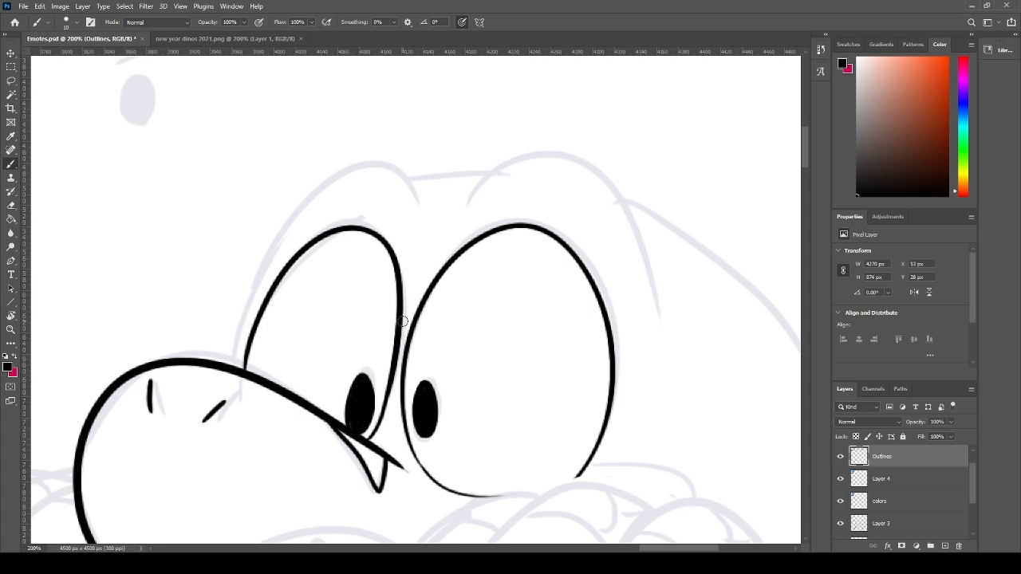
- Ink the rounded outline of the rightmost finger resting on the panel's lower border
scroll(455, 266, down, 5)
mouse_move(353, 270)
mouse_down()
mouse_move(359, 282)
mouse_move(361, 229)
mouse_up()
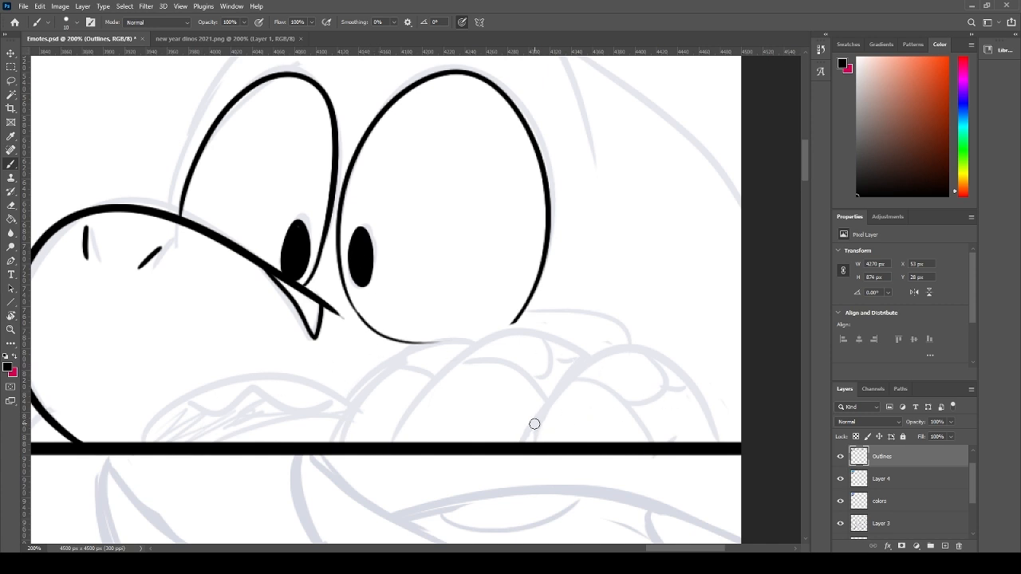
mouse_move(525, 439)
mouse_down()
mouse_move(602, 356)
mouse_move(714, 440)
mouse_move(533, 423)
mouse_move(715, 441)
mouse_up()
key(ctrl+z)
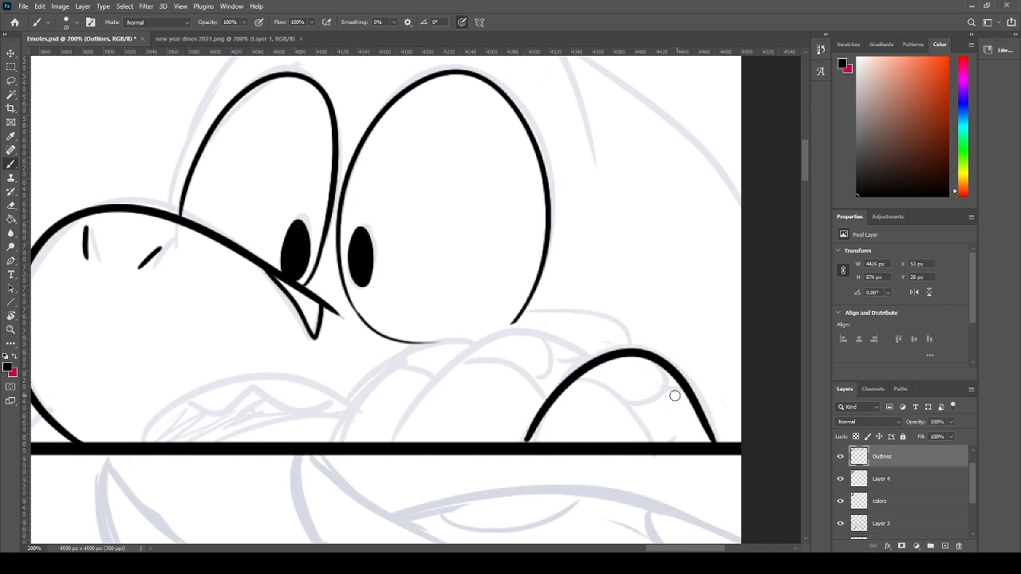
key(ctrl+z)
mouse_move(524, 439)
mouse_down()
mouse_move(695, 383)
mouse_move(724, 441)
mouse_up()
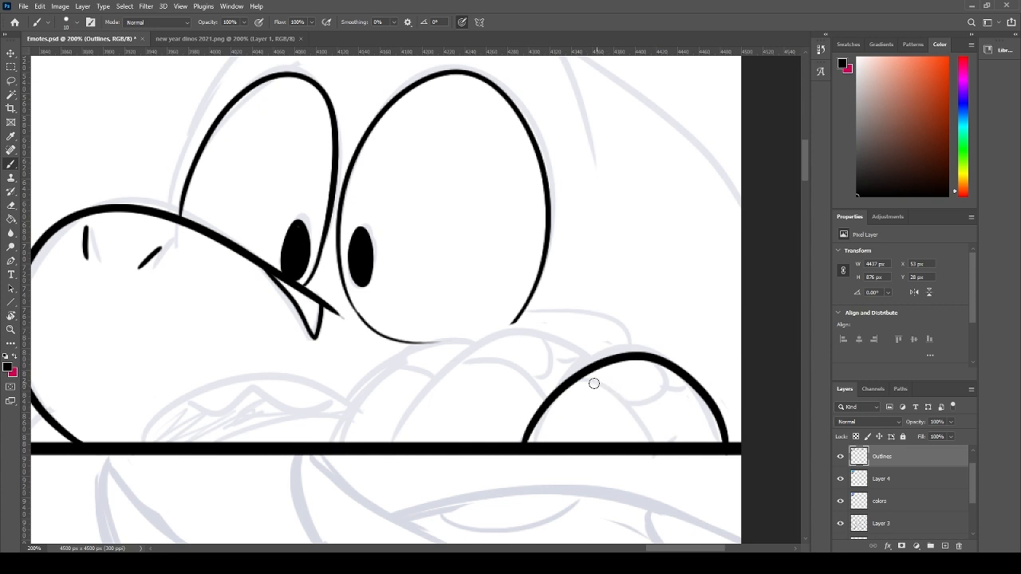
- Ink the inner curve and the small scalloped pad lines inside the rightmost finger
drag(577, 382, 660, 439)
key(ctrl+z)
mouse_move(578, 379)
mouse_down()
mouse_move(652, 441)
mouse_move(619, 390)
mouse_move(654, 441)
mouse_up()
key(ctrl+z)
mouse_move(643, 405)
mouse_down()
mouse_move(658, 366)
mouse_move(699, 396)
mouse_up()
key(e)
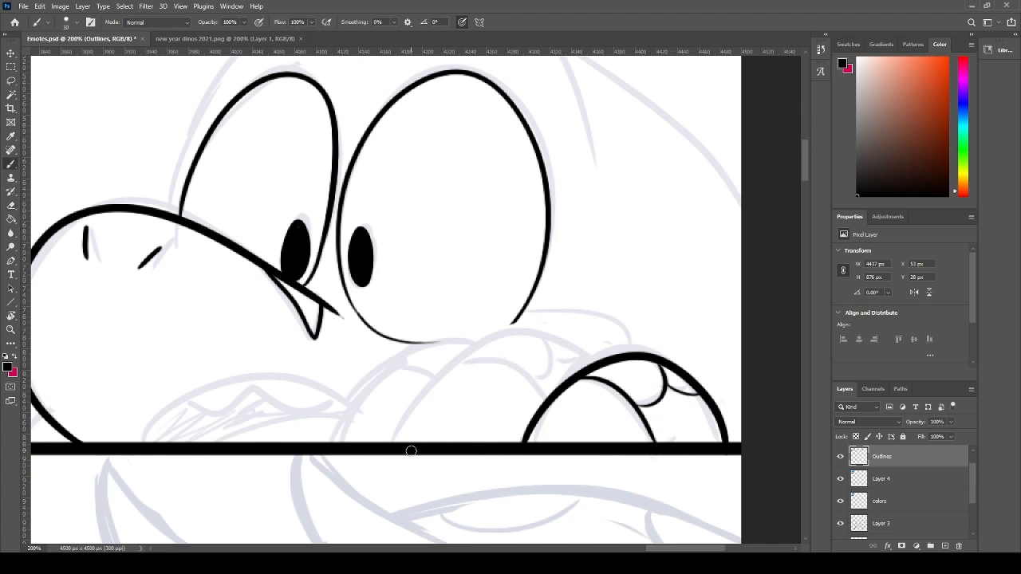
- Ink the outlines of the two neighbouring fingers behind the rightmost one, with their inner curves
drag(412, 441, 582, 363)
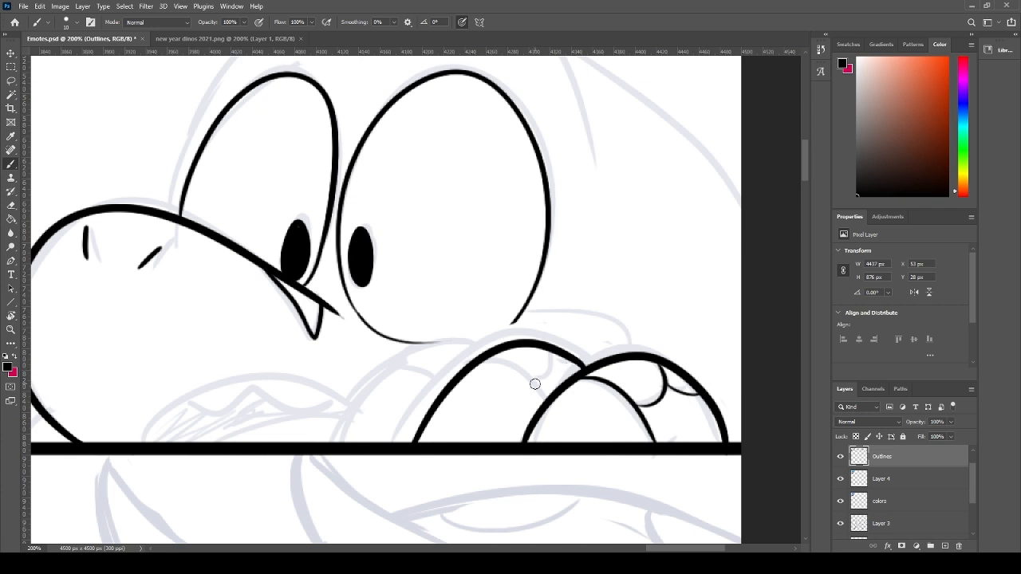
mouse_move(545, 390)
mouse_down()
mouse_move(483, 364)
mouse_move(580, 365)
mouse_up()
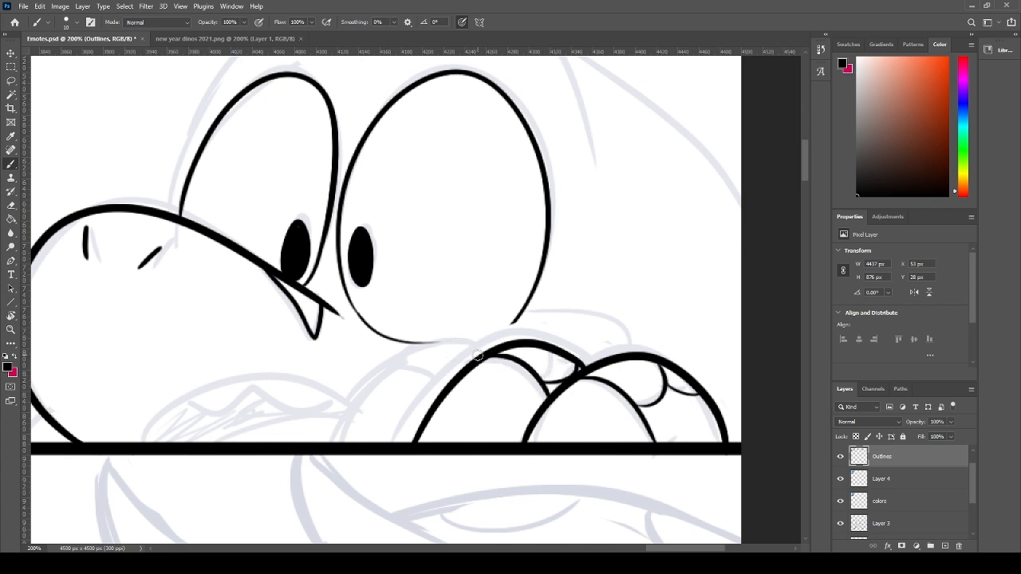
mouse_move(477, 356)
mouse_down()
mouse_move(385, 406)
mouse_move(372, 435)
mouse_move(483, 346)
mouse_up()
key(ctrl+z)
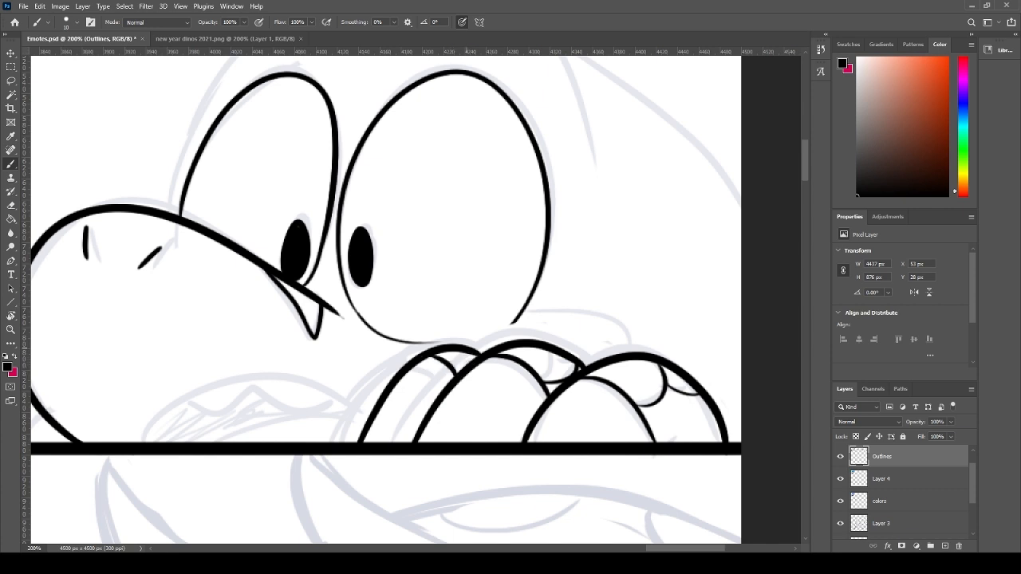
- Ink the arched upper edge of the mouth from the panel border to the fingers and erase its overlap on the finger
drag(442, 313, 581, 288)
mouse_move(314, 406)
mouse_down()
mouse_move(350, 358)
mouse_move(543, 379)
mouse_up()
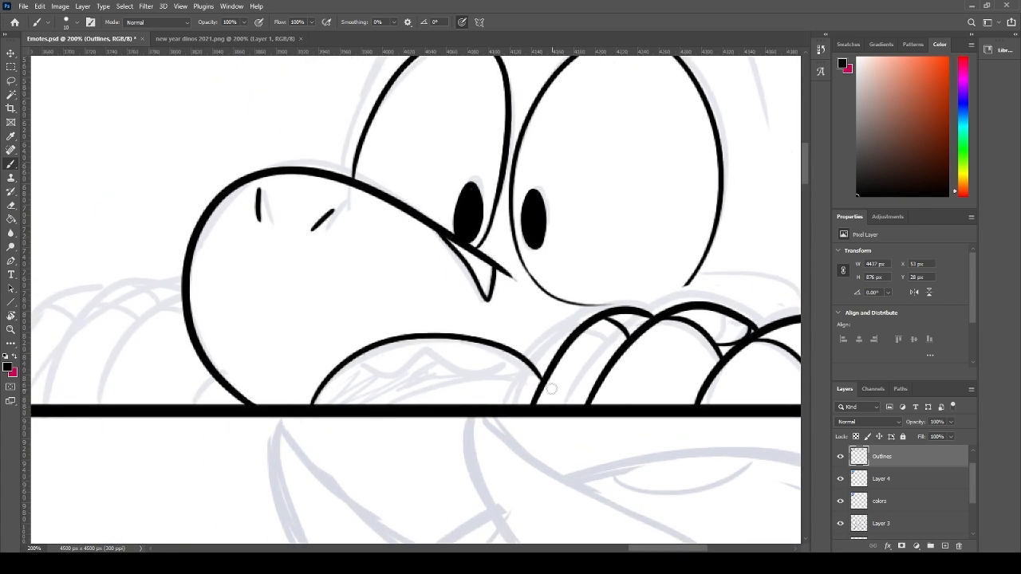
key(ctrl+z)
mouse_move(315, 405)
mouse_down()
mouse_move(500, 355)
mouse_move(513, 379)
mouse_up()
key(ctrl+z)
mouse_move(318, 405)
mouse_down()
mouse_move(402, 348)
mouse_move(545, 382)
mouse_up()
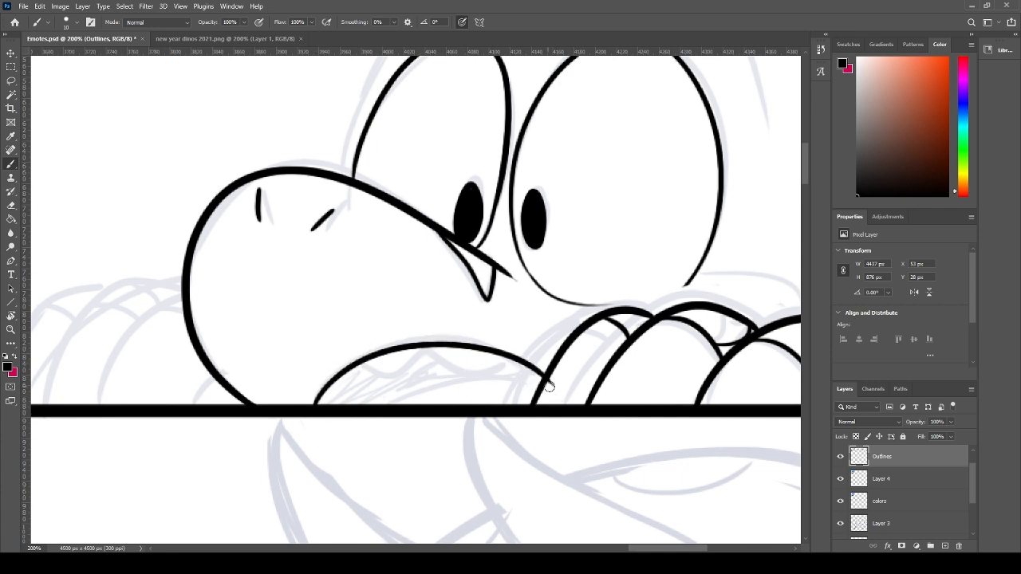
key(e)
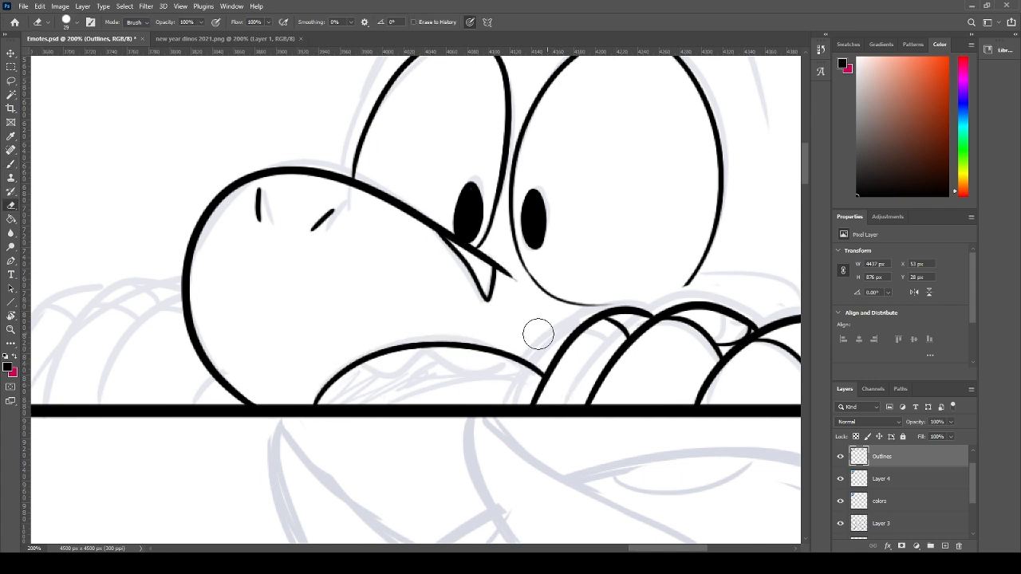
- Ink the row of teeth under the mouth's upper edge and the curved lower line inside the mouth
key(b)
drag(363, 366, 430, 356)
key(ctrl+z)
mouse_move(365, 361)
mouse_down()
mouse_move(407, 371)
mouse_move(436, 354)
mouse_up()
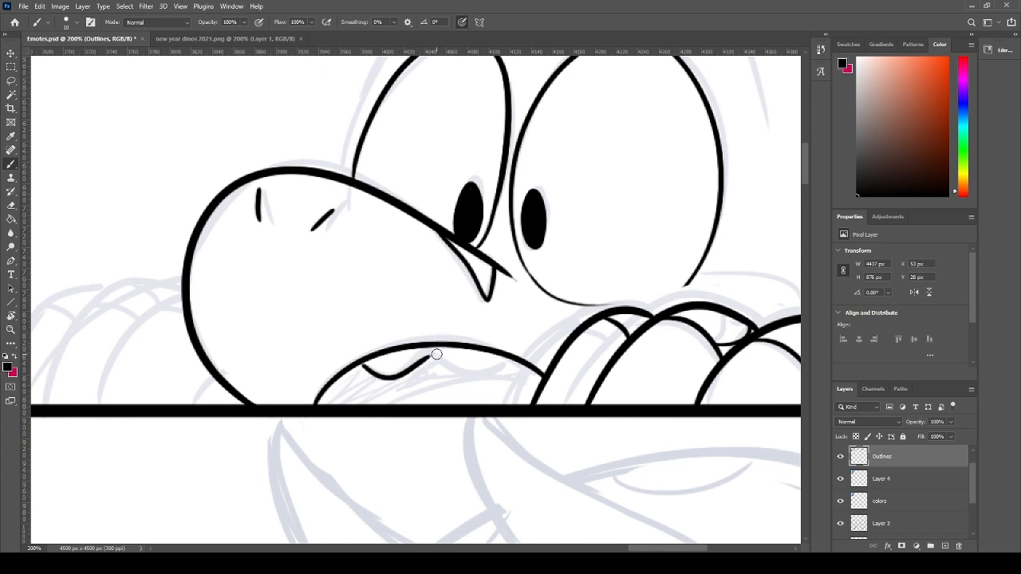
key(ctrl+z)
mouse_move(363, 365)
mouse_down()
mouse_move(433, 351)
mouse_move(382, 374)
mouse_move(433, 346)
mouse_move(456, 374)
mouse_move(496, 365)
mouse_up()
key(ctrl+z)
key(ctrl+z)
drag(421, 359, 542, 376)
mouse_move(391, 405)
mouse_down()
mouse_move(492, 380)
mouse_move(543, 385)
mouse_move(473, 382)
mouse_move(543, 380)
mouse_move(481, 380)
mouse_move(540, 377)
mouse_move(501, 375)
mouse_up()
key(ctrl+z)
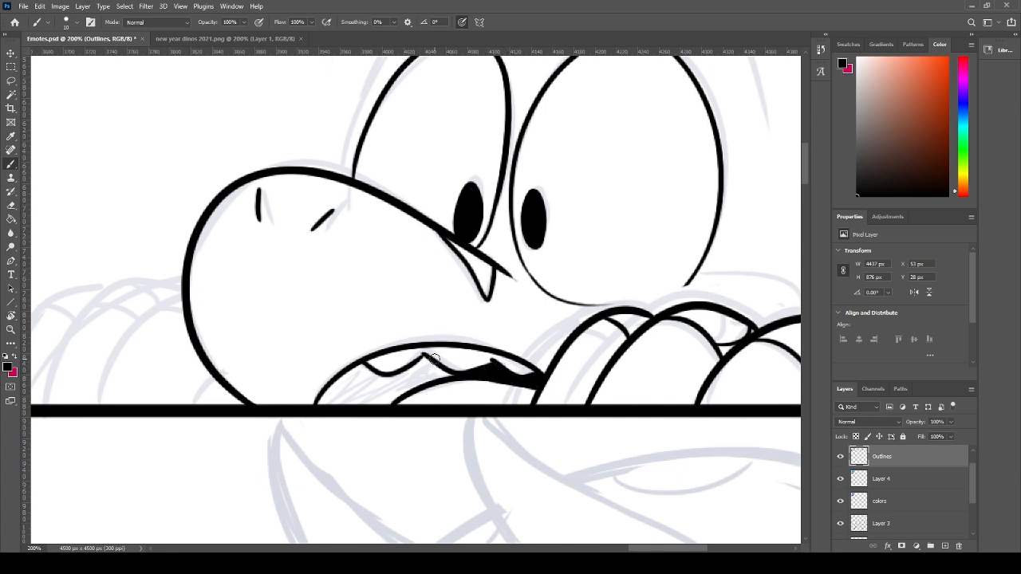
- Fill the mouth's interior with black between the teeth and the lower curve
mouse_move(435, 359)
mouse_down()
mouse_move(452, 380)
mouse_move(428, 366)
mouse_up()
drag(445, 374, 432, 372)
drag(383, 405, 444, 375)
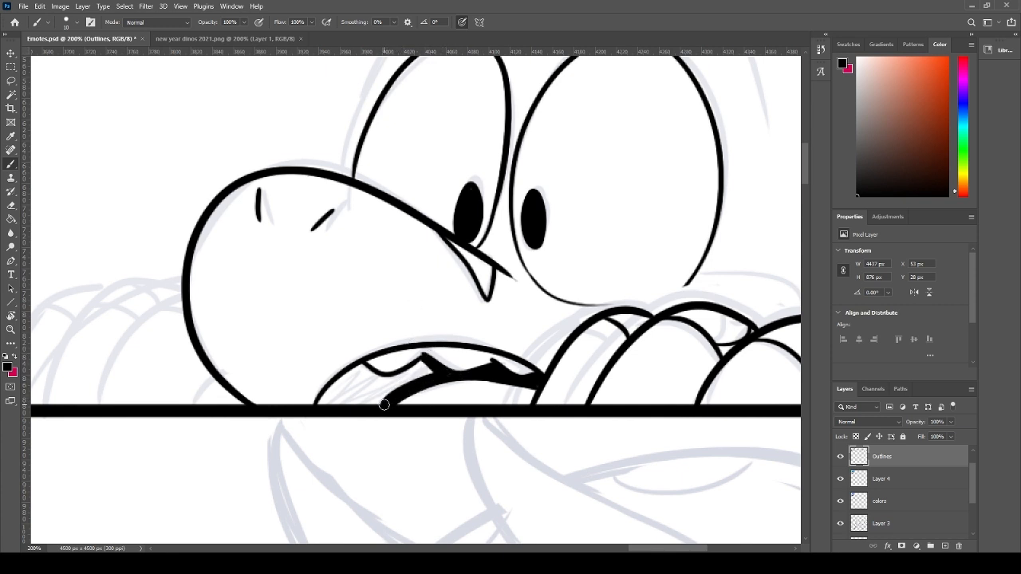
mouse_move(384, 405)
mouse_down()
mouse_move(321, 405)
mouse_move(369, 394)
mouse_move(320, 403)
mouse_move(366, 374)
mouse_up()
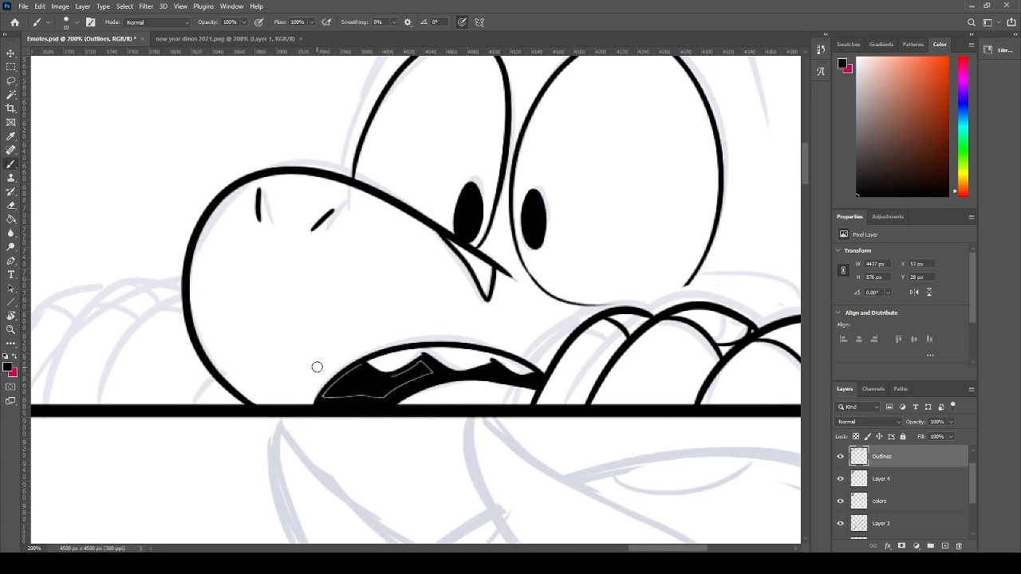
mouse_move(388, 386)
mouse_down()
mouse_move(425, 361)
mouse_move(416, 367)
mouse_move(440, 372)
mouse_move(388, 396)
mouse_move(329, 398)
mouse_move(360, 365)
mouse_move(321, 404)
mouse_move(406, 369)
mouse_up()
- Close the gap in the lower outline of the large eye above the fingers and tidy the join
drag(507, 351, 338, 435)
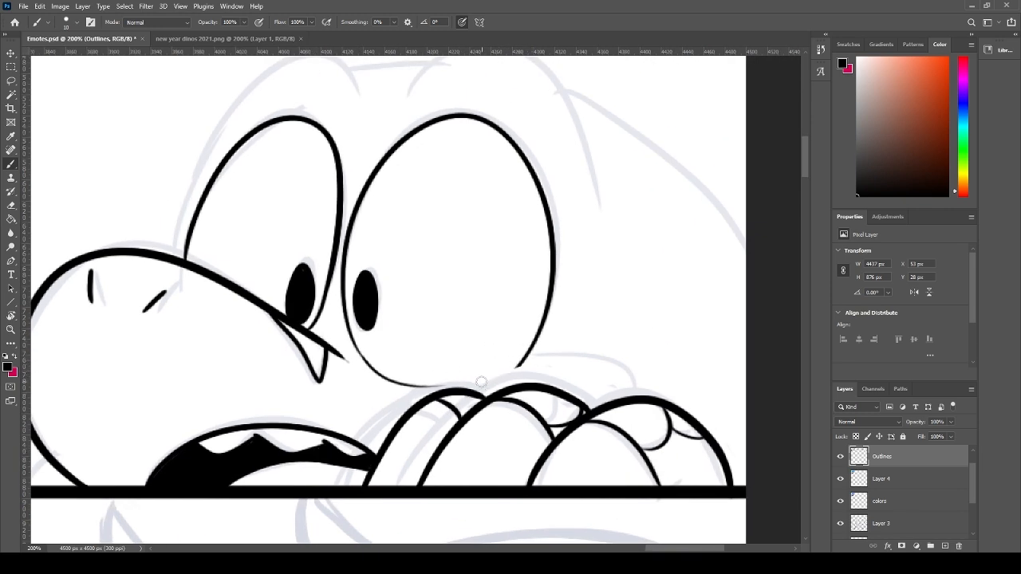
drag(452, 384, 520, 364)
key(ctrl+z)
key(ctrl+shift+z)
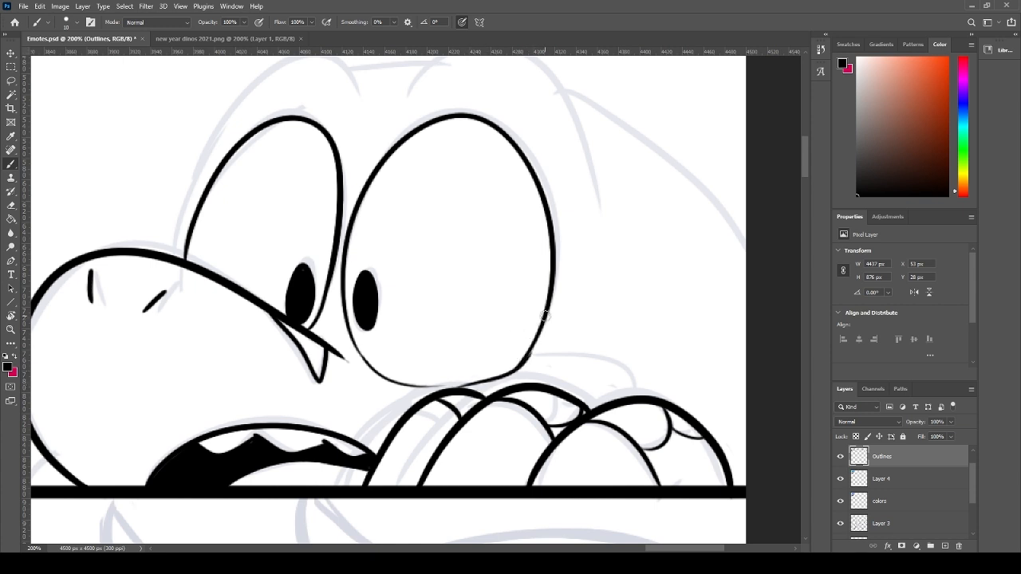
key(ctrl+z)
key(ctrl+shift+z)
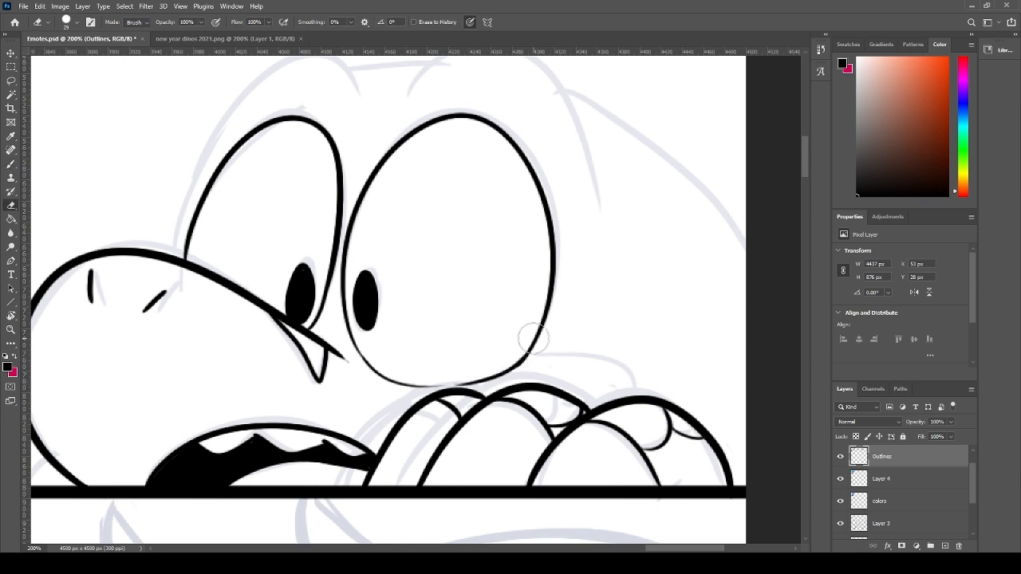
- Ink the arched brow ridge above the large right eye
drag(460, 179, 440, 281)
mouse_move(387, 194)
mouse_down()
mouse_move(506, 154)
mouse_move(562, 266)
mouse_move(424, 155)
mouse_move(567, 304)
mouse_up()
key(ctrl+z)
key(ctrl+z)
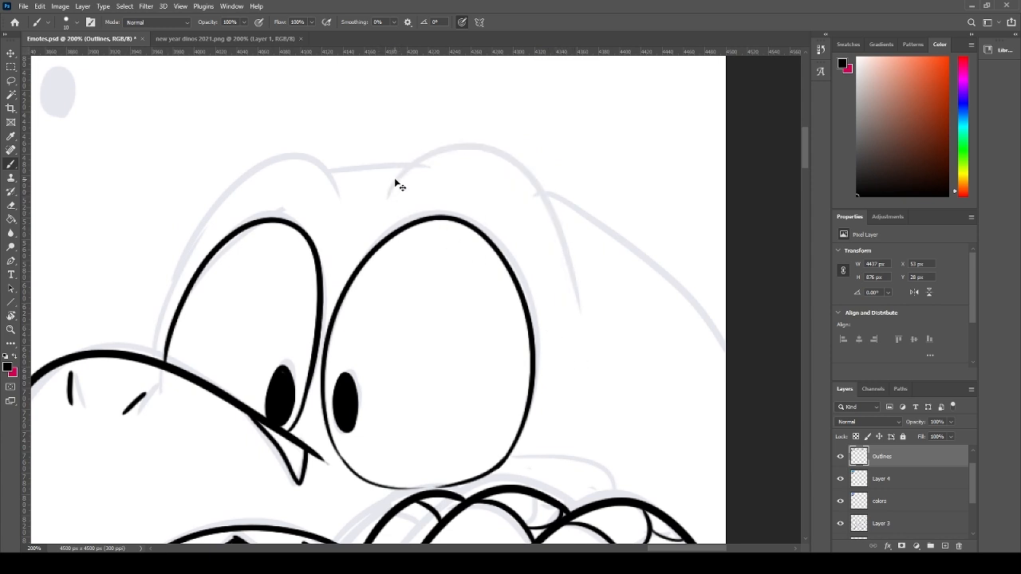
mouse_move(387, 195)
mouse_down()
mouse_move(571, 303)
mouse_move(571, 316)
mouse_move(495, 139)
mouse_move(573, 305)
mouse_move(420, 160)
mouse_move(556, 308)
mouse_up()
key(ctrl+z)
key(ctrl+z)
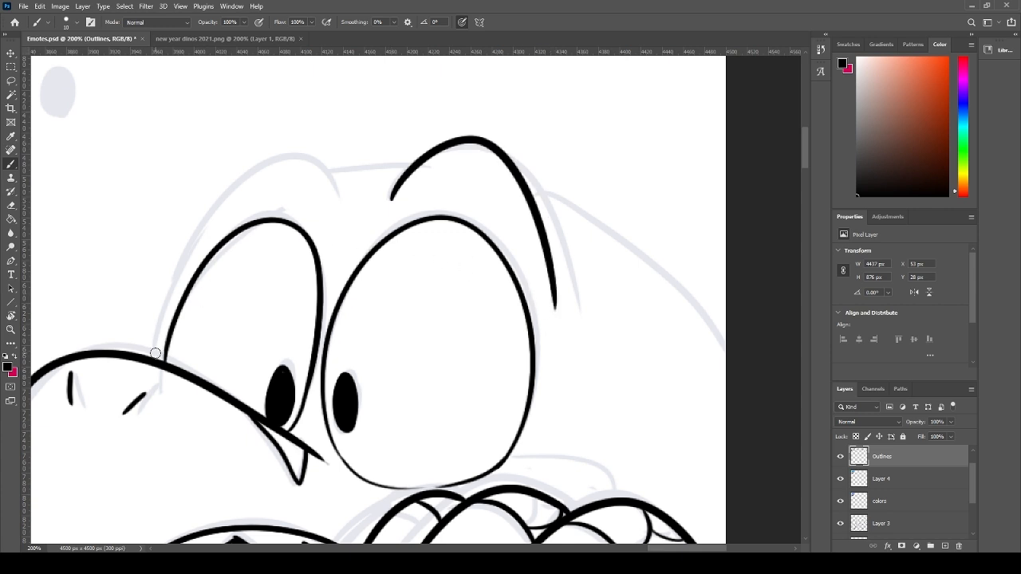
- Ink the brow ridge over the left eye and the short head line joining the two ridges
mouse_move(155, 353)
mouse_down()
mouse_move(199, 241)
mouse_move(329, 211)
mouse_up()
key(ctrl+z)
mouse_move(150, 361)
mouse_down()
mouse_move(226, 195)
mouse_move(329, 233)
mouse_move(156, 332)
mouse_move(336, 206)
mouse_up()
key(ctrl+z)
drag(332, 161, 411, 162)
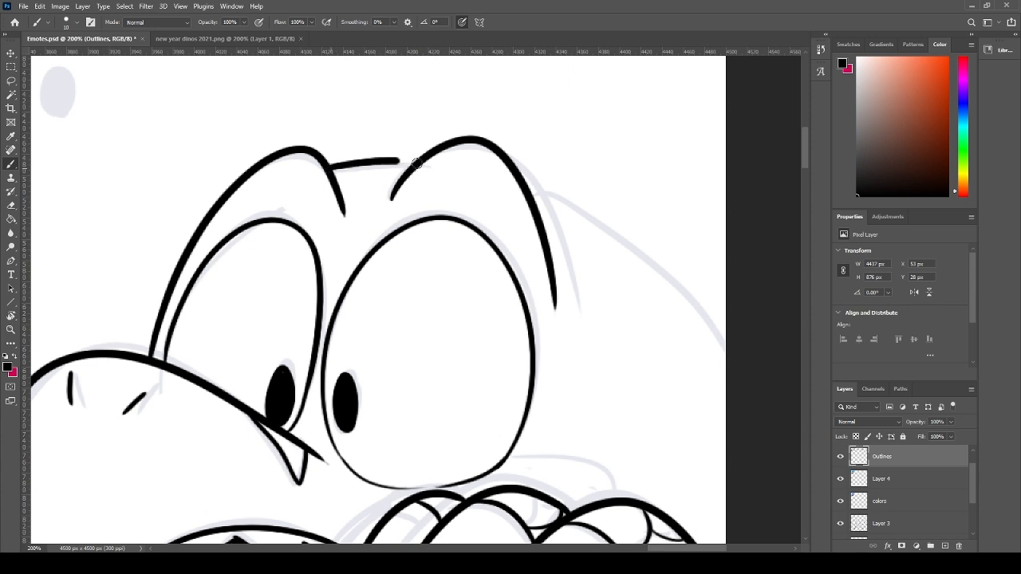
key(ctrl+z)
drag(330, 168, 403, 164)
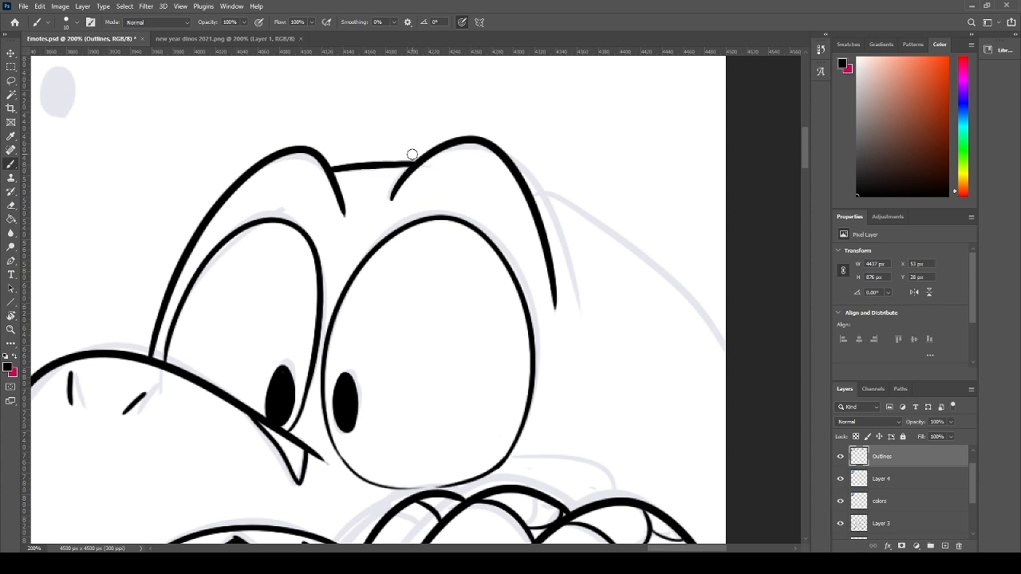
- Ink the sloping back of the head from the right brow ridge to the canvas edge
scroll(412, 154, down, 1)
scroll(411, 154, right, 4)
mouse_move(354, 142)
mouse_down()
mouse_move(389, 161)
mouse_move(589, 389)
mouse_up()
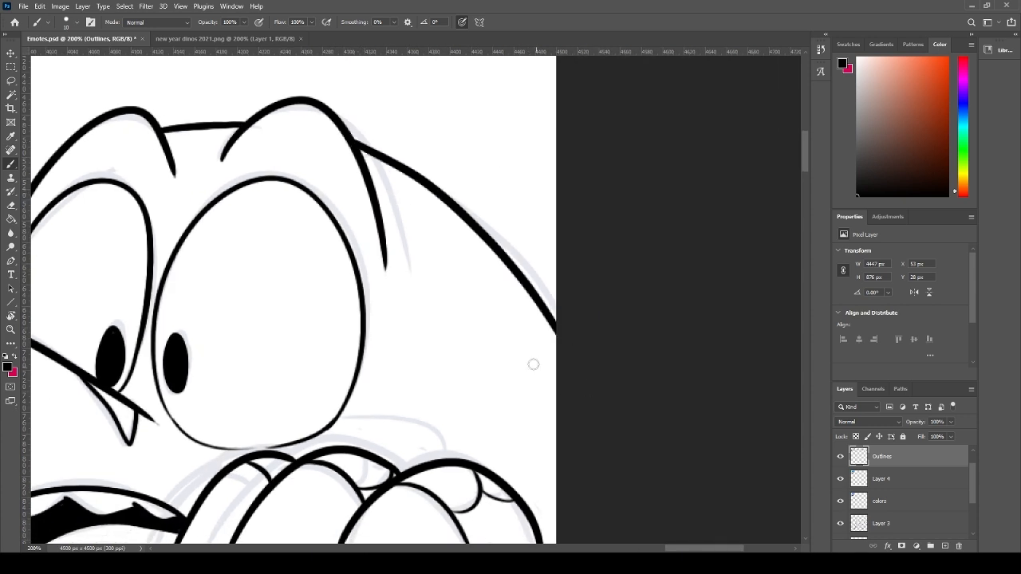
key(ctrl+z)
mouse_move(354, 142)
mouse_down()
mouse_move(495, 247)
mouse_move(590, 391)
mouse_up()
key(ctrl+z)
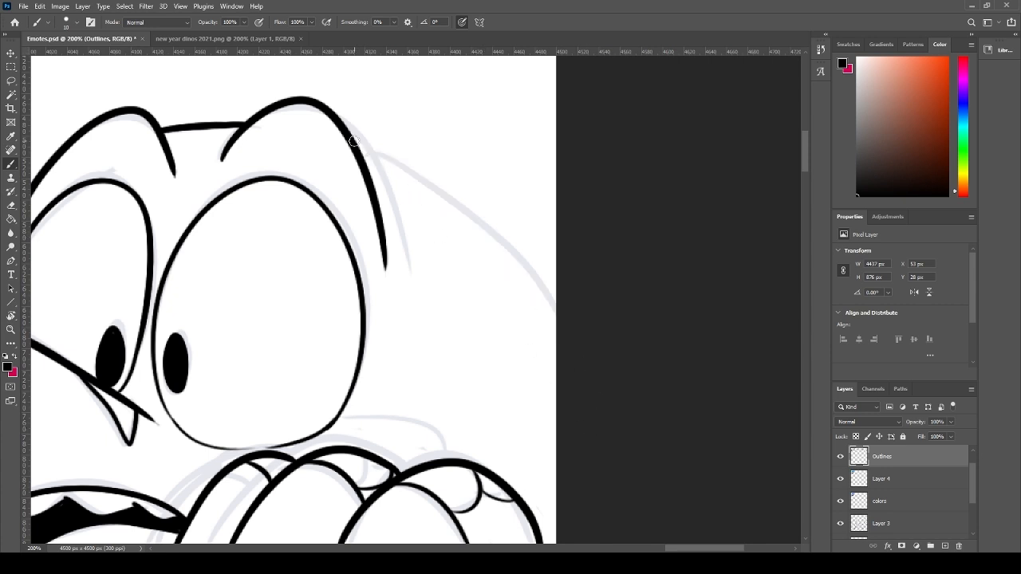
mouse_move(354, 142)
mouse_down()
mouse_move(392, 163)
mouse_move(602, 406)
mouse_up()
key(ctrl+z)
drag(354, 142, 582, 367)
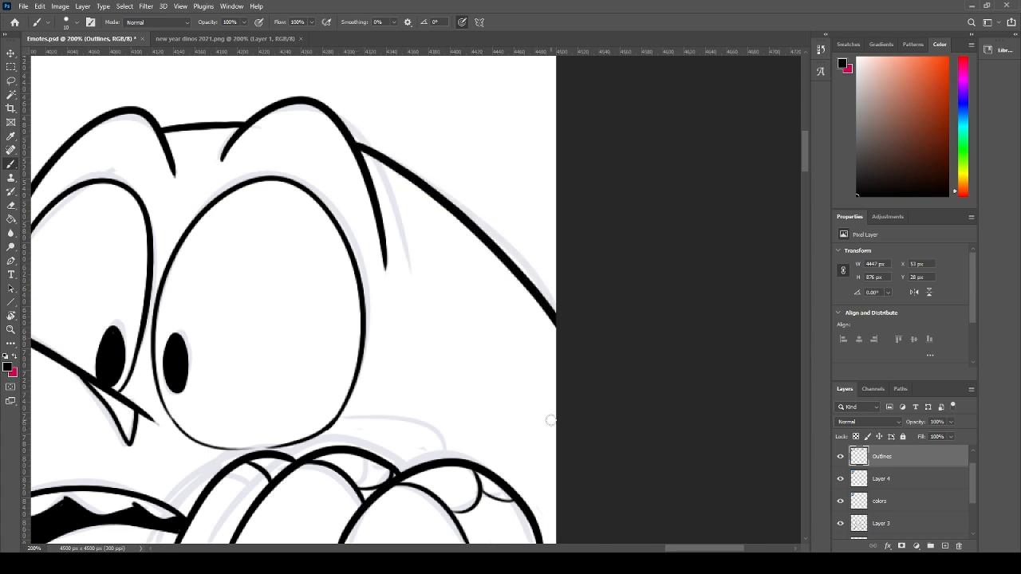
- Ink the short curve of the hand behind the right-hand fingers, beneath the large eye
scroll(515, 253, down, 4)
scroll(515, 252, left, 2)
drag(510, 312, 438, 275)
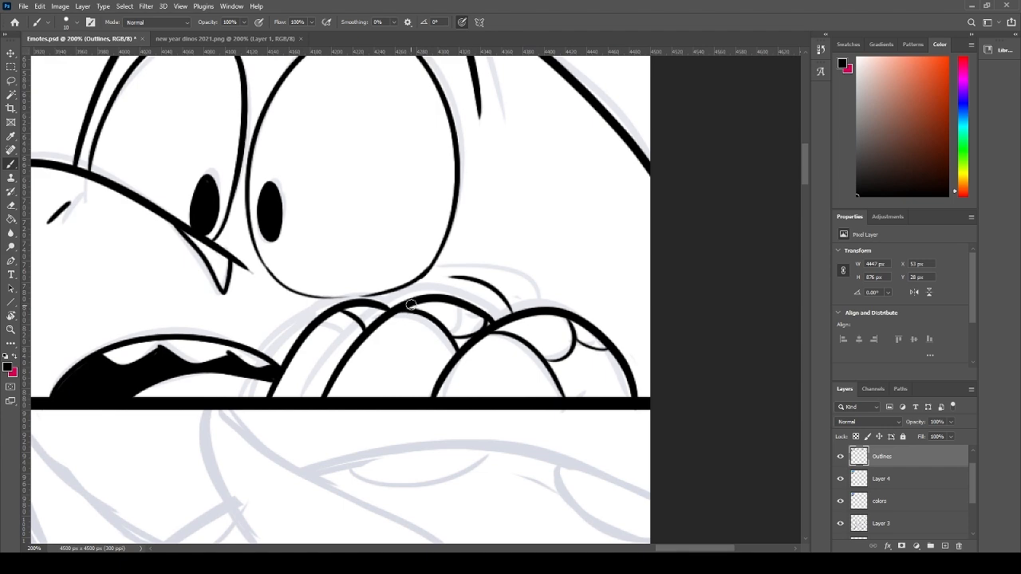
scroll(409, 304, left, 3)
scroll(478, 335, up, 2)
key(e)
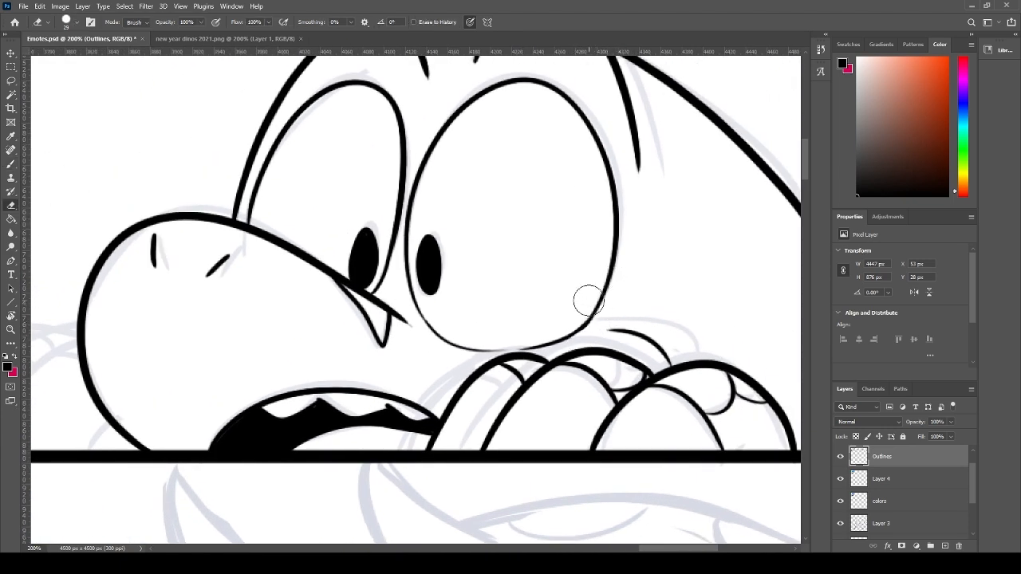
key(b)
- Ink the other hand's fingers beside the snout on the panel border, with their inner curves
scroll(383, 375, left, 5)
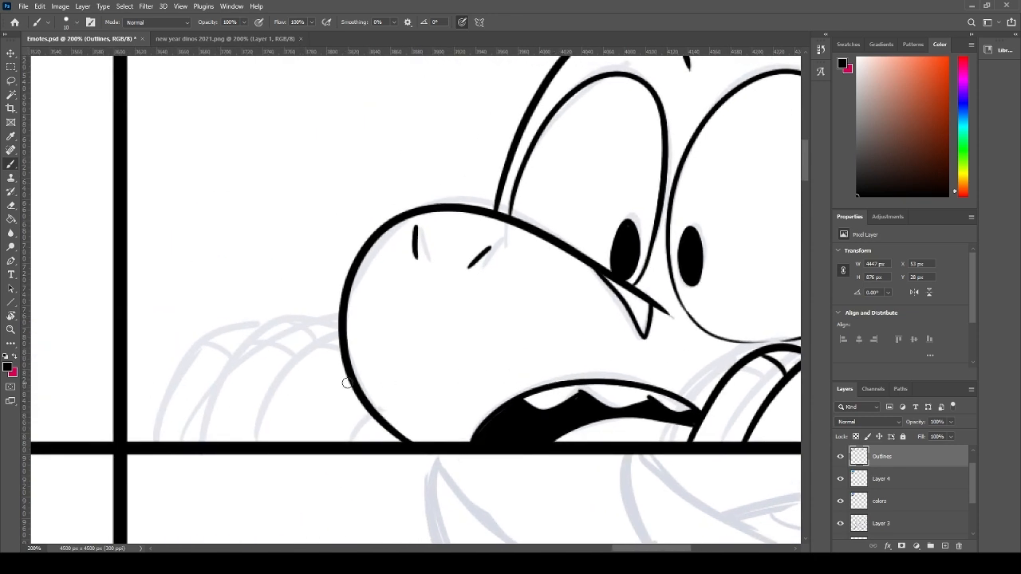
drag(375, 416, 349, 440)
mouse_move(255, 441)
mouse_down()
mouse_move(303, 357)
mouse_move(341, 338)
mouse_up()
drag(202, 437, 339, 321)
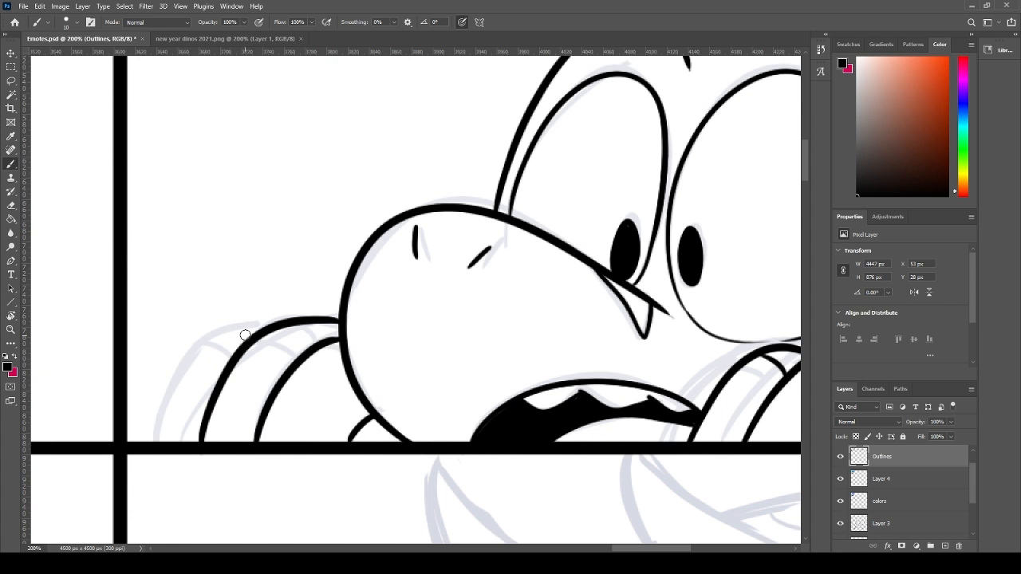
mouse_move(267, 327)
mouse_down()
mouse_move(168, 421)
mouse_move(165, 439)
mouse_up()
mouse_move(176, 404)
mouse_down()
mouse_move(166, 437)
mouse_move(186, 380)
mouse_move(209, 358)
mouse_move(164, 447)
mouse_up()
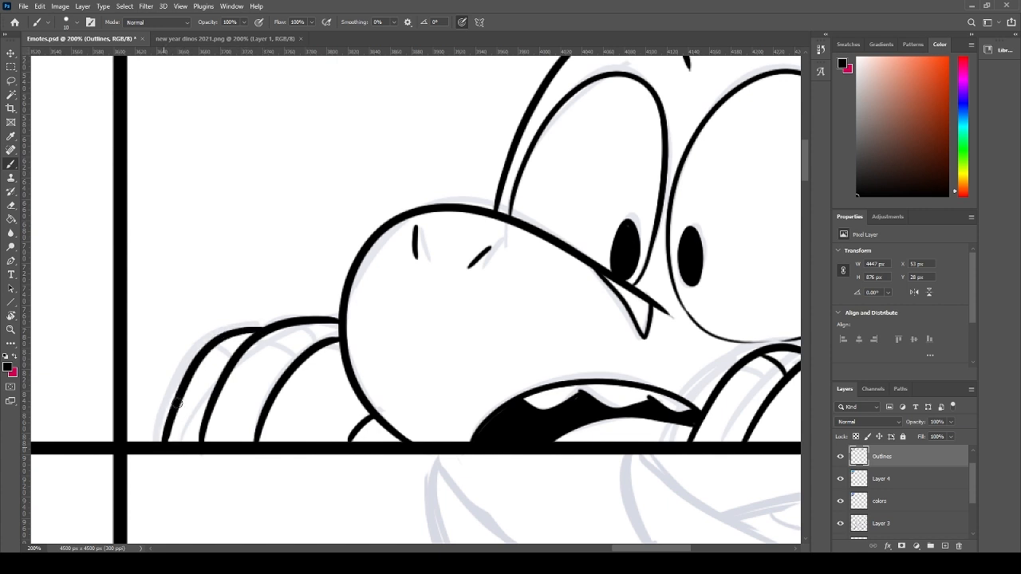
mouse_move(217, 342)
mouse_down()
mouse_move(276, 331)
mouse_move(260, 339)
mouse_move(319, 340)
mouse_move(325, 354)
mouse_move(336, 347)
mouse_move(332, 344)
mouse_up()
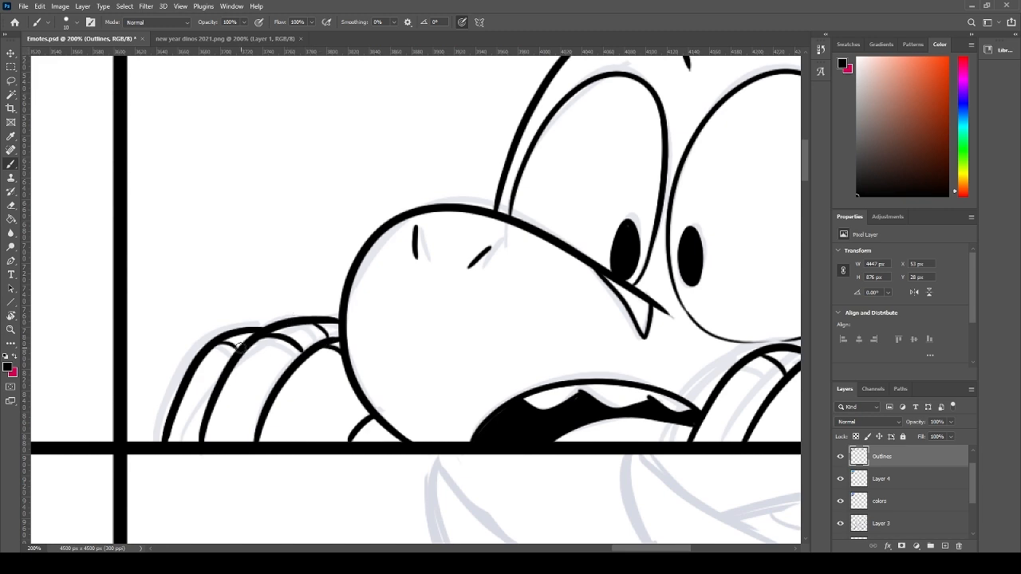
drag(237, 346, 220, 339)
- Ink the tapered outline of the exclamation mark's bar above the character and clean up its corners with the eraser
drag(466, 339, 319, 462)
scroll(359, 415, up, 5)
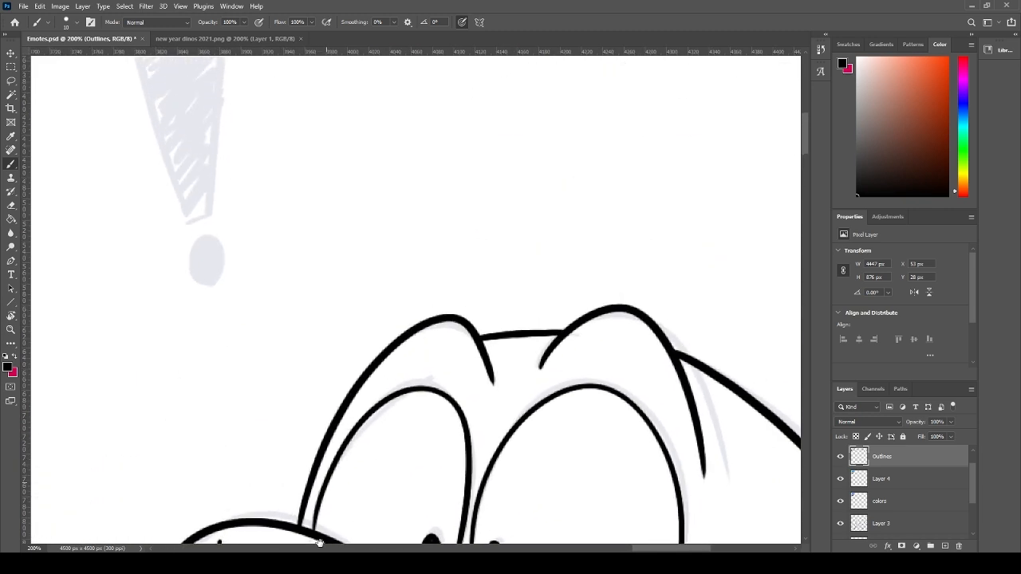
scroll(413, 383, down, 1)
scroll(413, 383, down, 2)
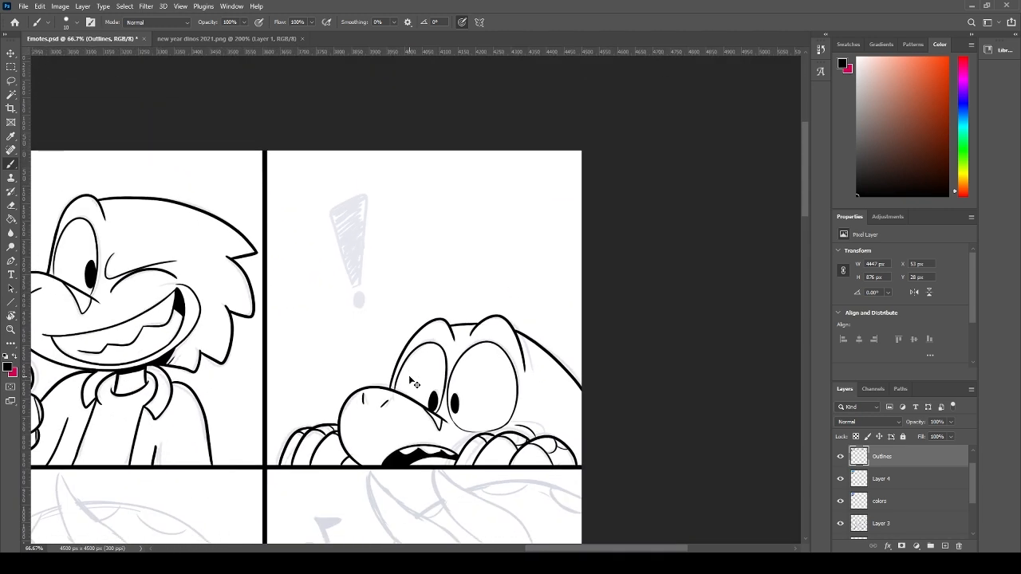
scroll(413, 383, up, 1)
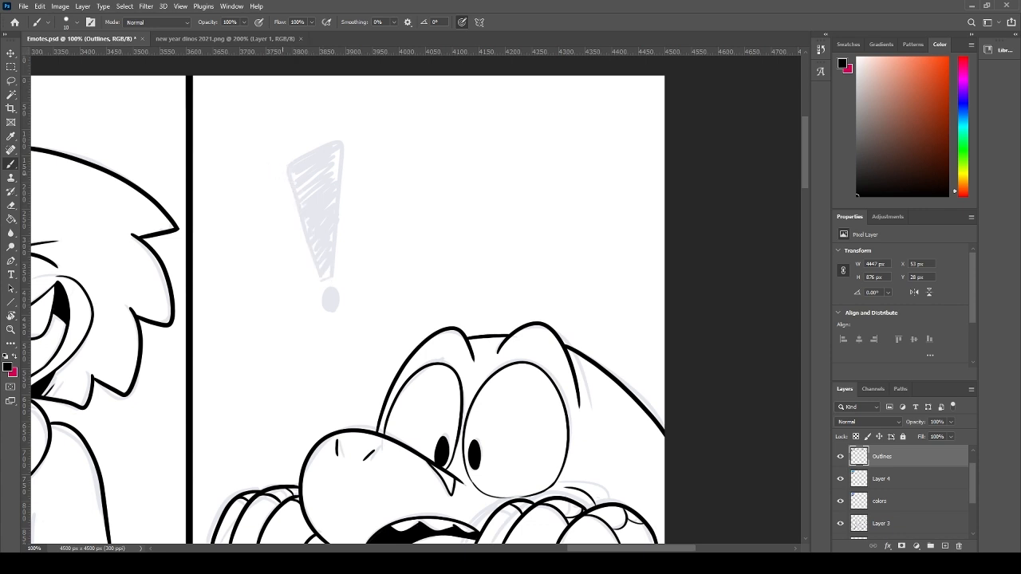
drag(286, 163, 327, 279)
key(ctrl+z)
key(ctrl+z)
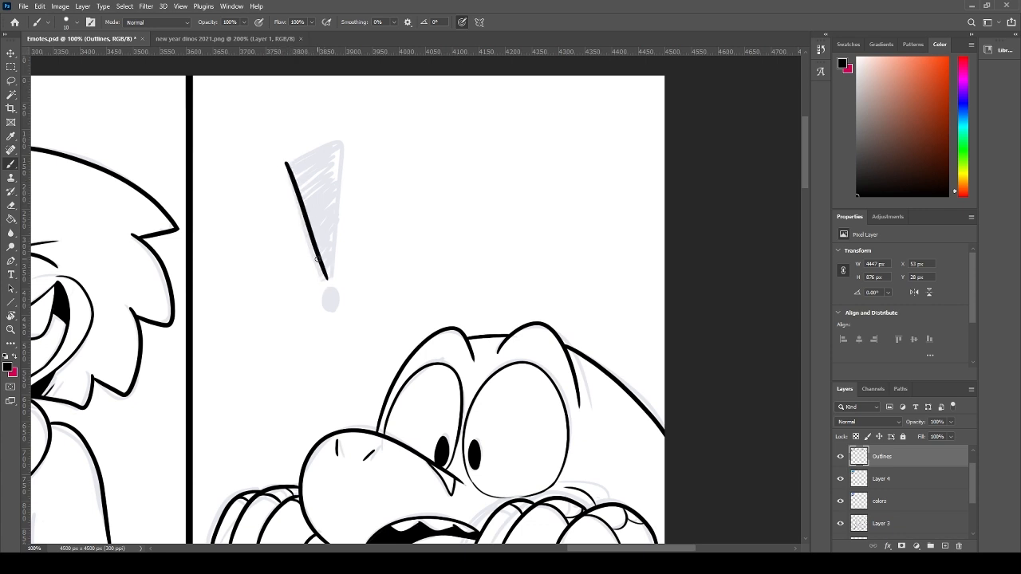
key(ctrl+z)
drag(280, 165, 322, 282)
mouse_move(281, 166)
mouse_down()
mouse_move(334, 143)
mouse_move(335, 291)
mouse_up()
key(ctrl+z)
drag(334, 143, 336, 284)
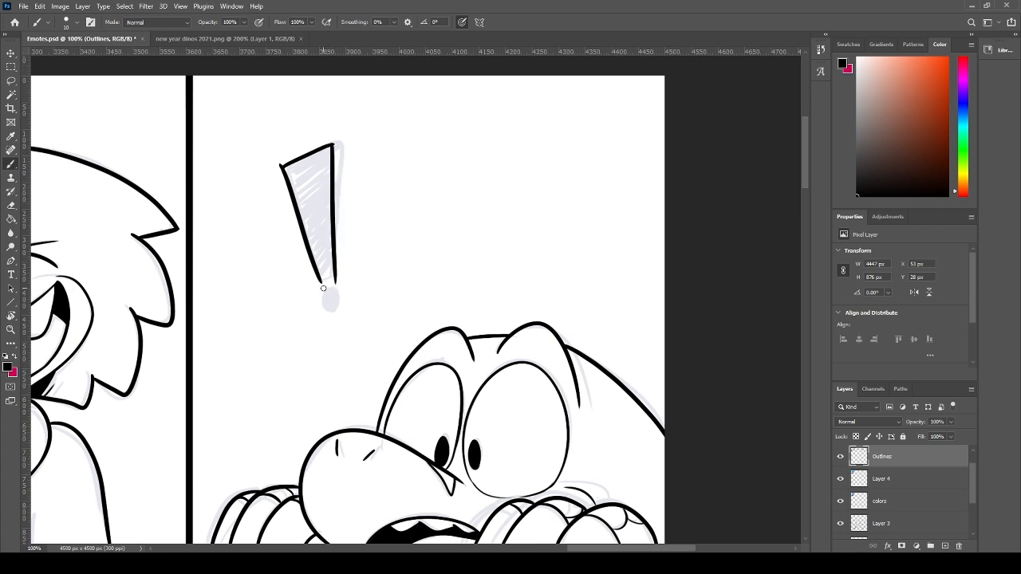
key(e)
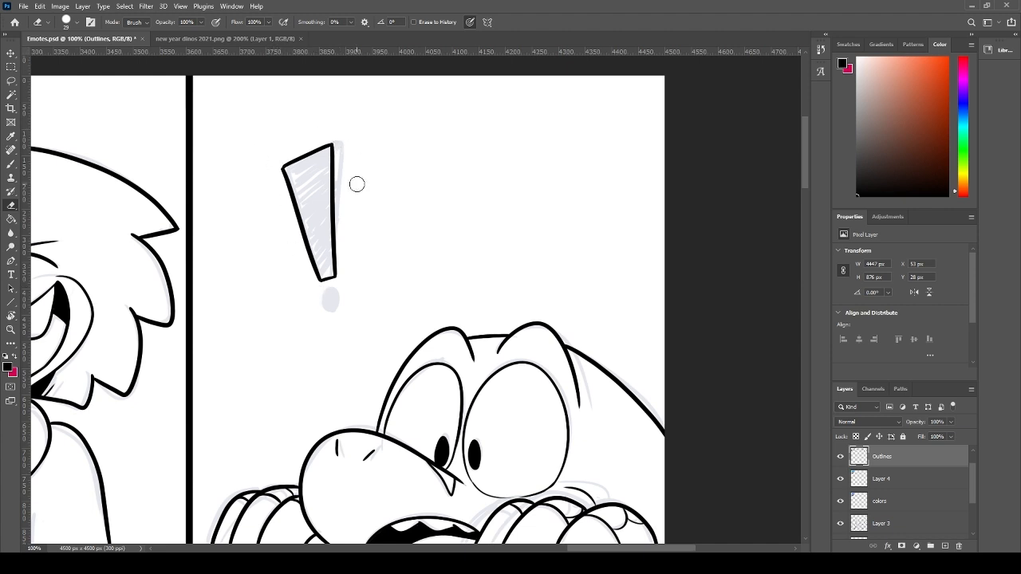
- Fill the exclamation mark's bar with black using the Paint Bucket
key(g)
click(329, 201)
key(ctrl+z)
click(316, 201)
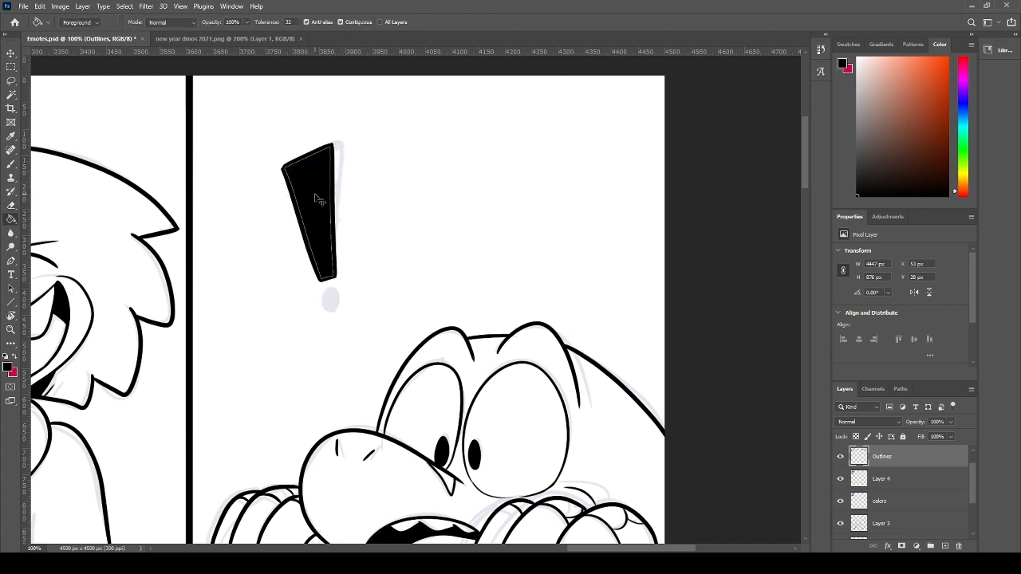
- Paint the solid black round dot below the exclamation mark's bar
key(ctrl+plus)
mouse_move(226, 252)
mouse_down()
mouse_move(372, 383)
mouse_move(358, 389)
mouse_up()
key(b)
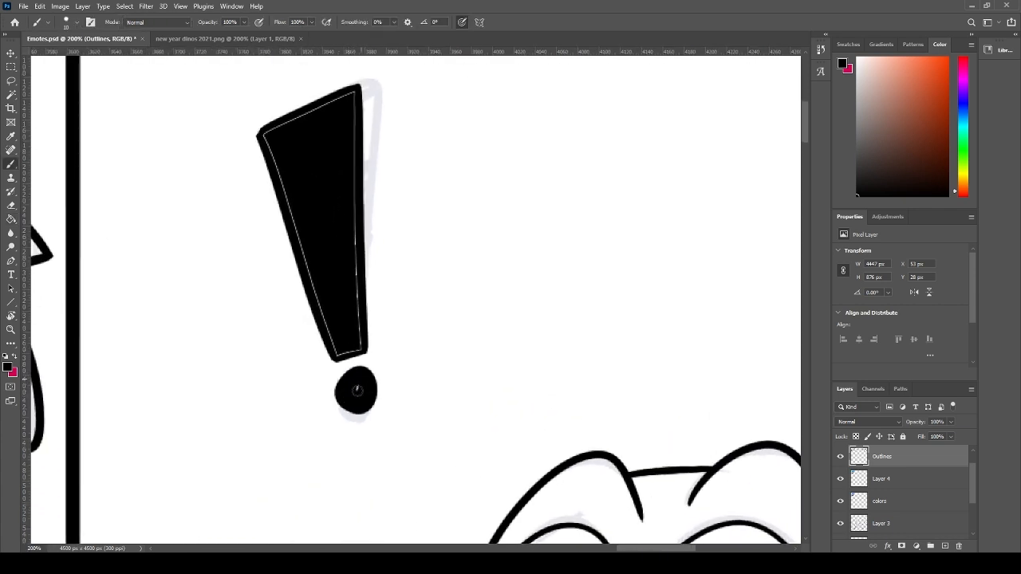
- Paint over the thin gaps between the exclamation bar's black fill and its outline
mouse_move(353, 344)
mouse_down()
mouse_move(336, 354)
mouse_move(263, 137)
mouse_move(348, 96)
mouse_move(359, 307)
mouse_up()
key(ctrl+z)
drag(357, 137, 355, 335)
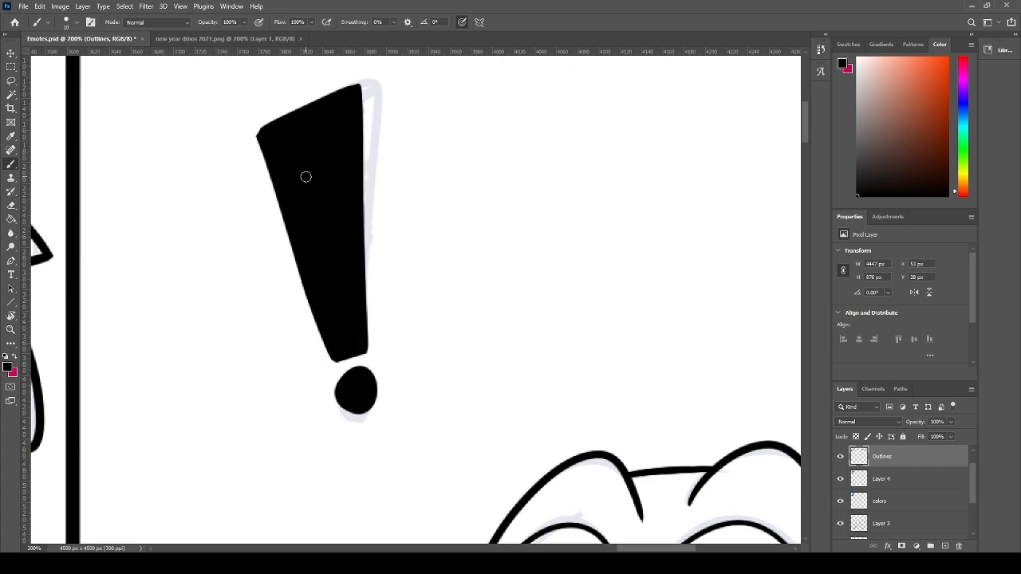
- Trim the top edge of the exclamation bar to a straight slant with the eraser and save the file
key(e)
click(247, 149)
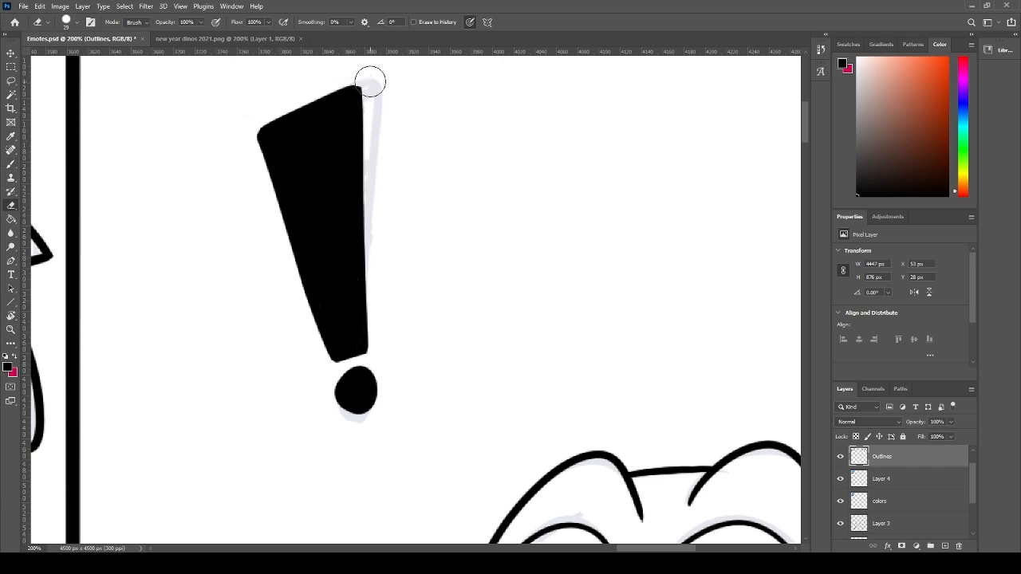
shift+click(360, 93)
key(b)
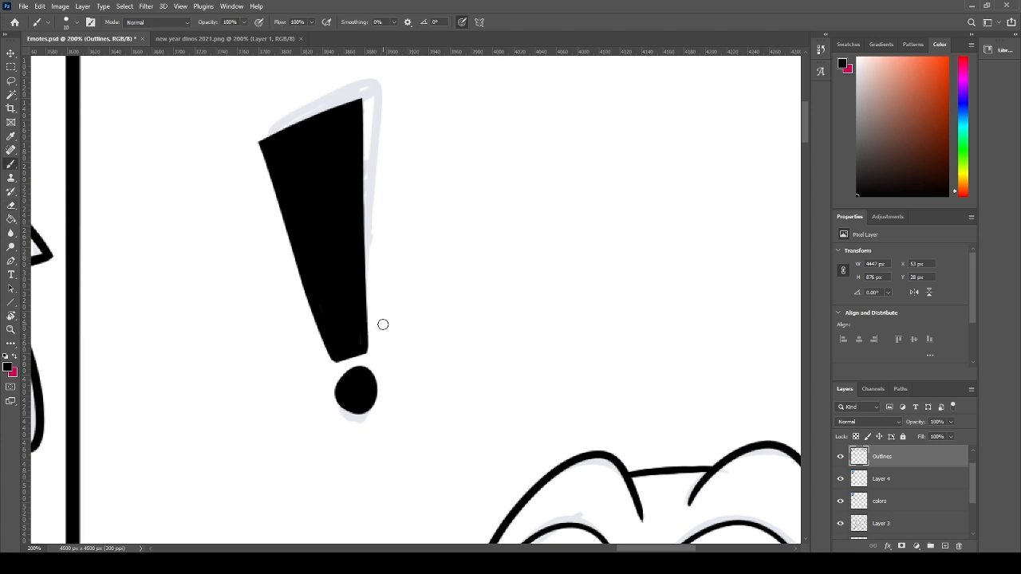
scroll(382, 329, down, 5)
key(ctrl+s)
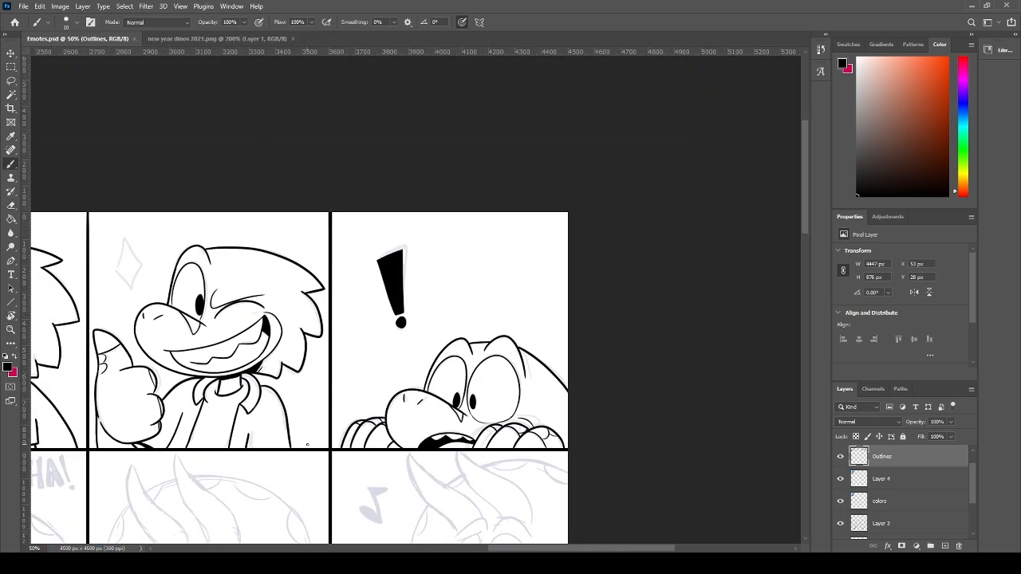
- Set the brush colour to light blue for the sparkle beside the winking character and try it with a short stroke
drag(277, 429, 508, 392)
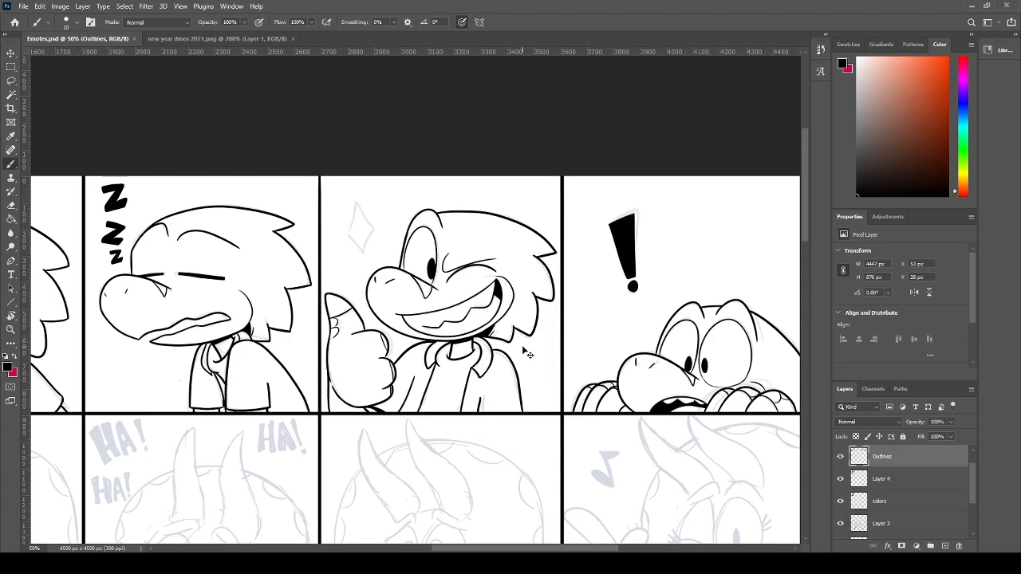
key(ctrl+plus)
key(ctrl+plus)
key(ctrl+plus)
key(ctrl+plus)
scroll(351, 383, up, 5)
scroll(352, 383, left, 3)
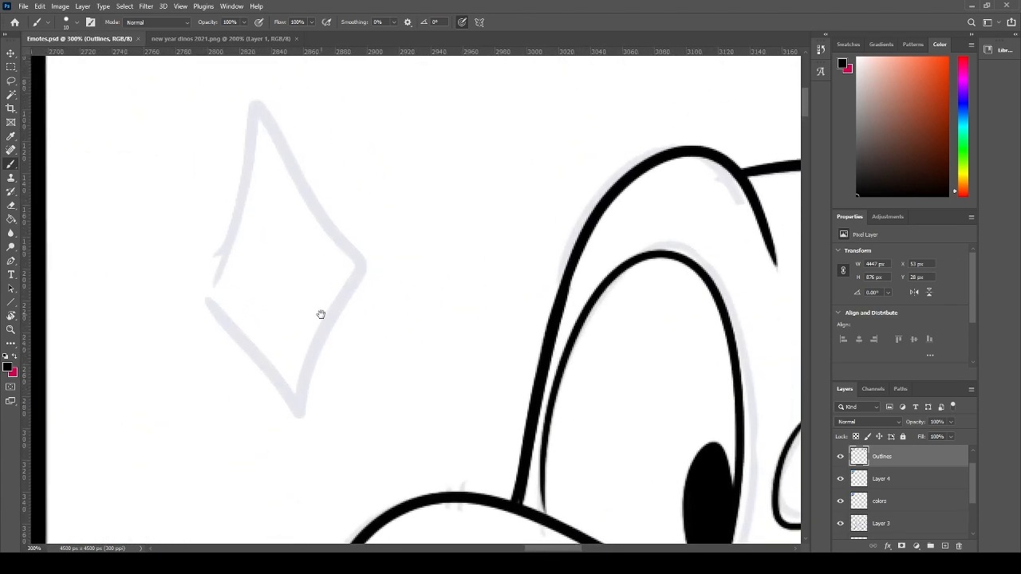
click(878, 56)
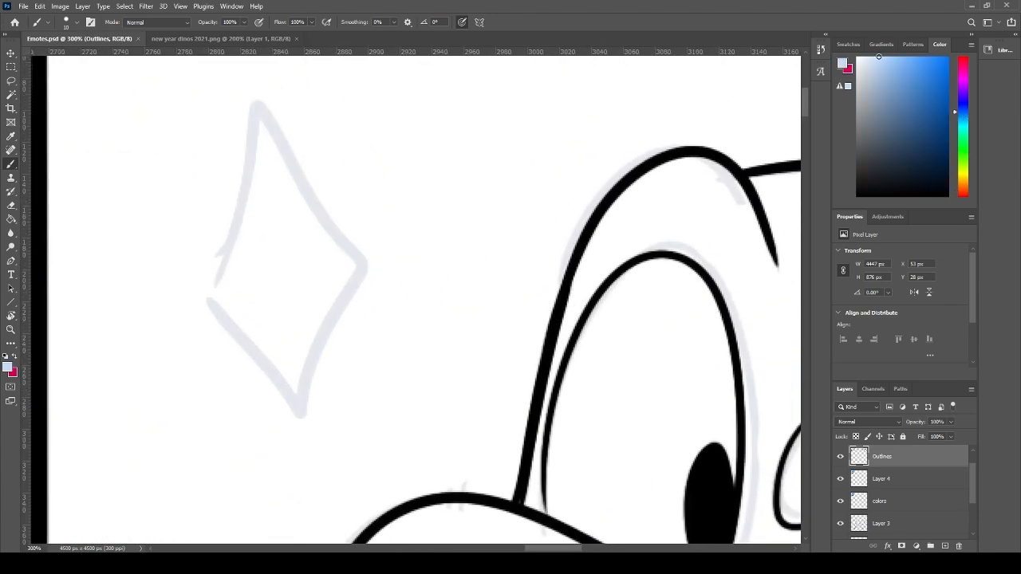
drag(878, 57, 885, 56)
drag(387, 151, 420, 280)
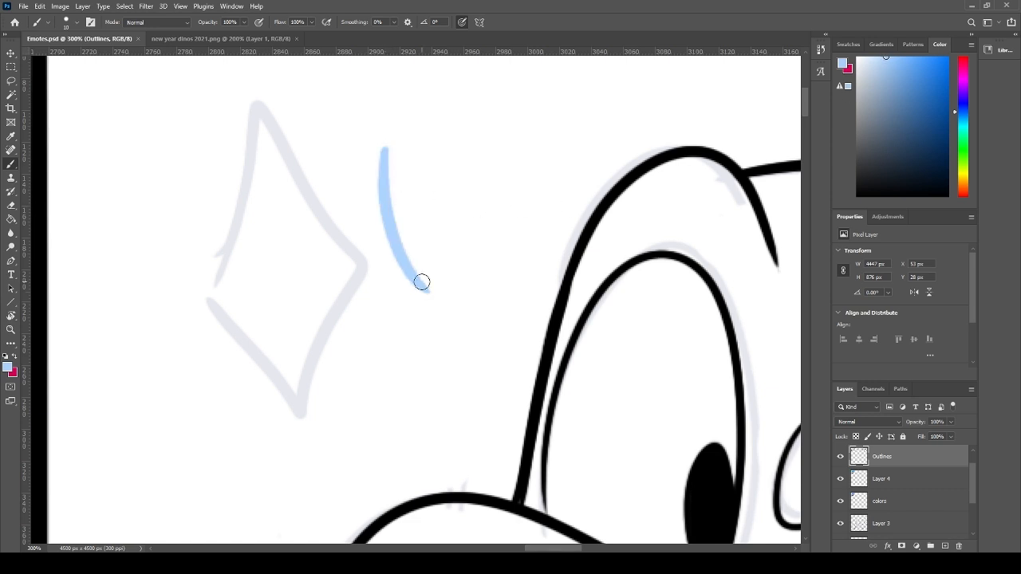
key(ctrl+z)
- Ink the sparkle's four-pointed diamond outline in light blue over its sketch, with inward-curving sides
mouse_move(257, 103)
mouse_down()
mouse_move(319, 221)
mouse_move(370, 274)
mouse_move(244, 221)
mouse_move(216, 292)
mouse_move(313, 445)
mouse_up()
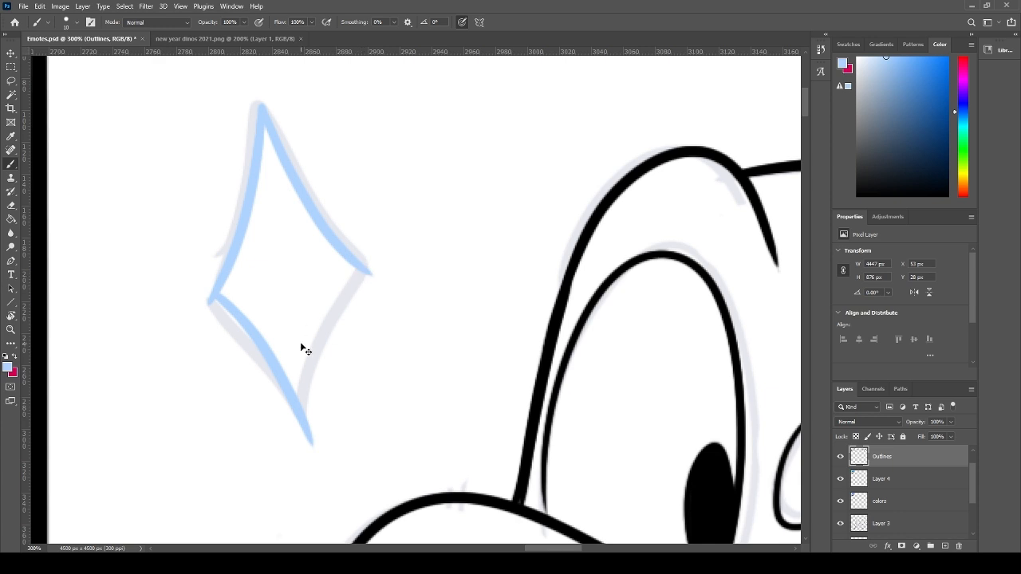
key(ctrl+z)
drag(212, 298, 343, 435)
key(ctrl+z)
drag(222, 302, 333, 417)
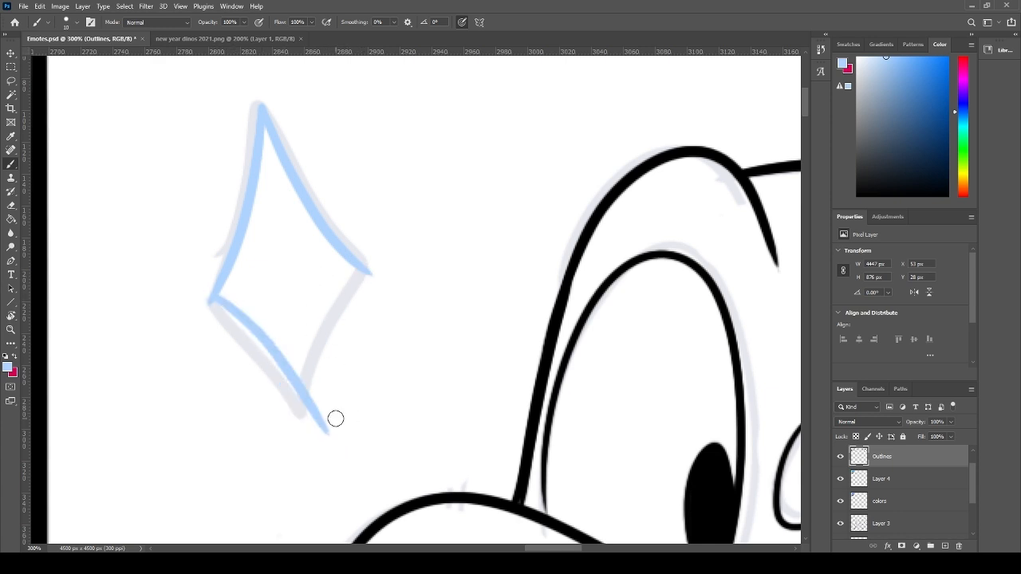
drag(365, 273, 317, 456)
- Clean up the sparkle's corner tips with the eraser and save the file
key(e)
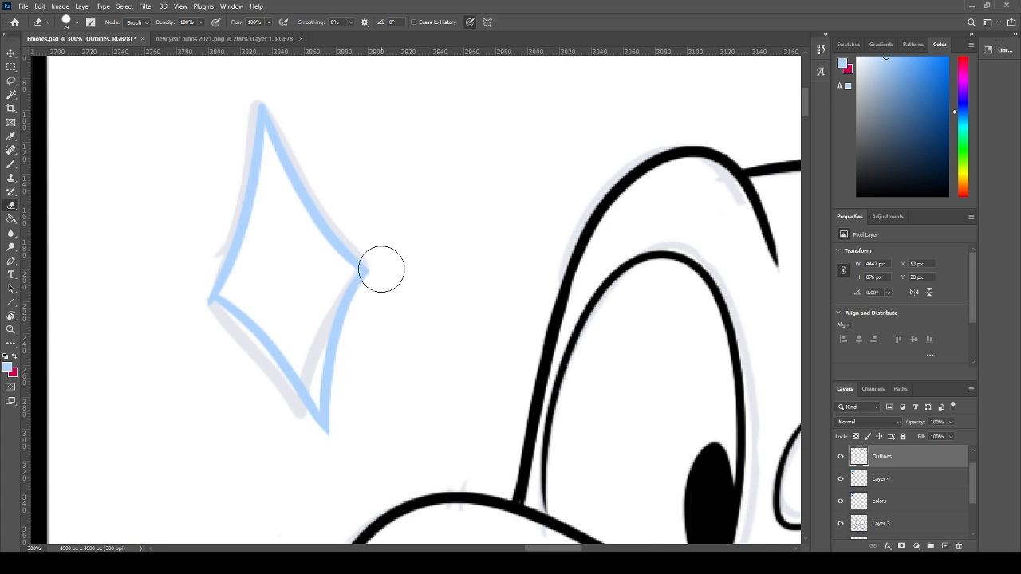
key(b)
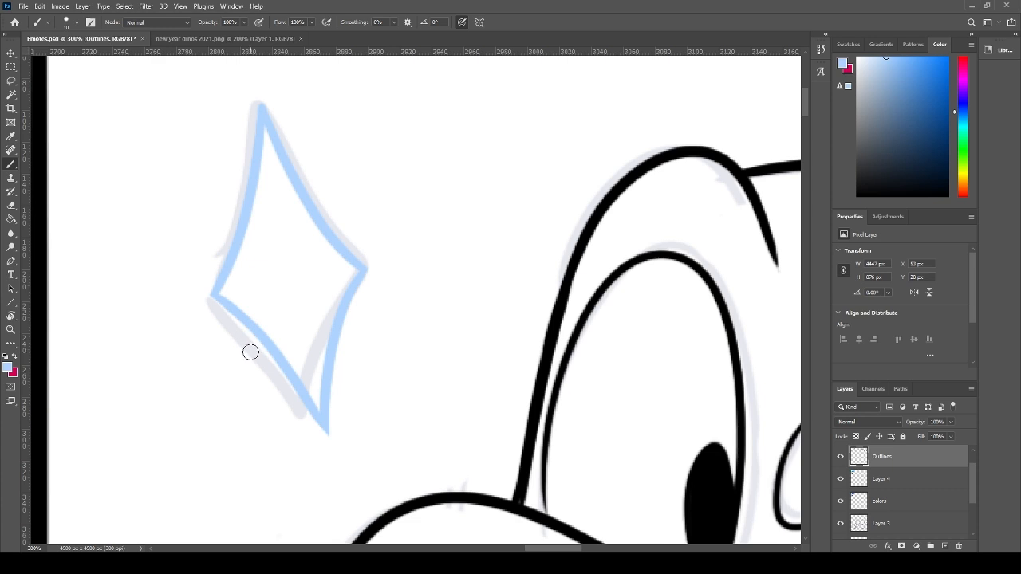
key(e)
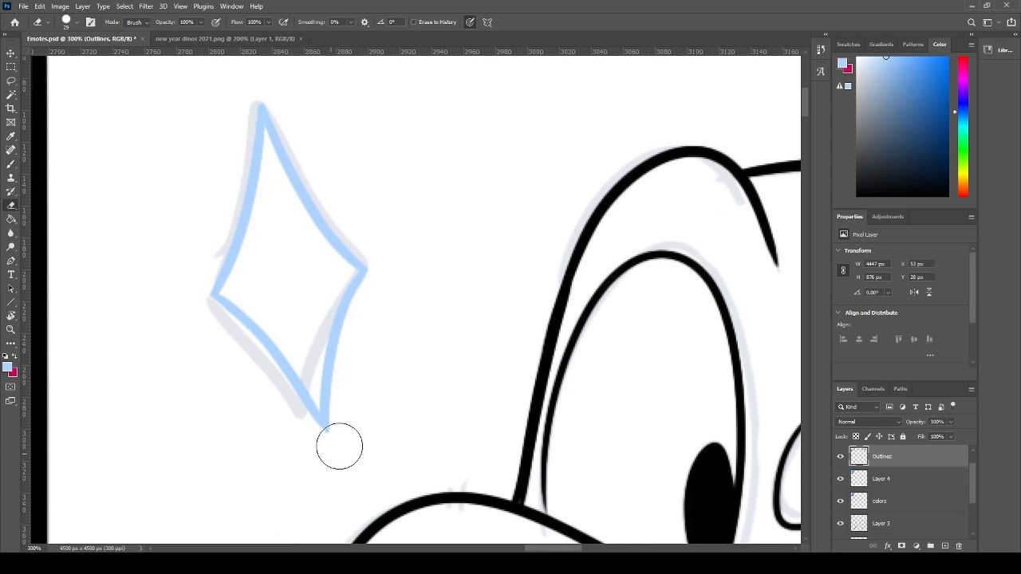
key(b)
key(ctrl+minus)
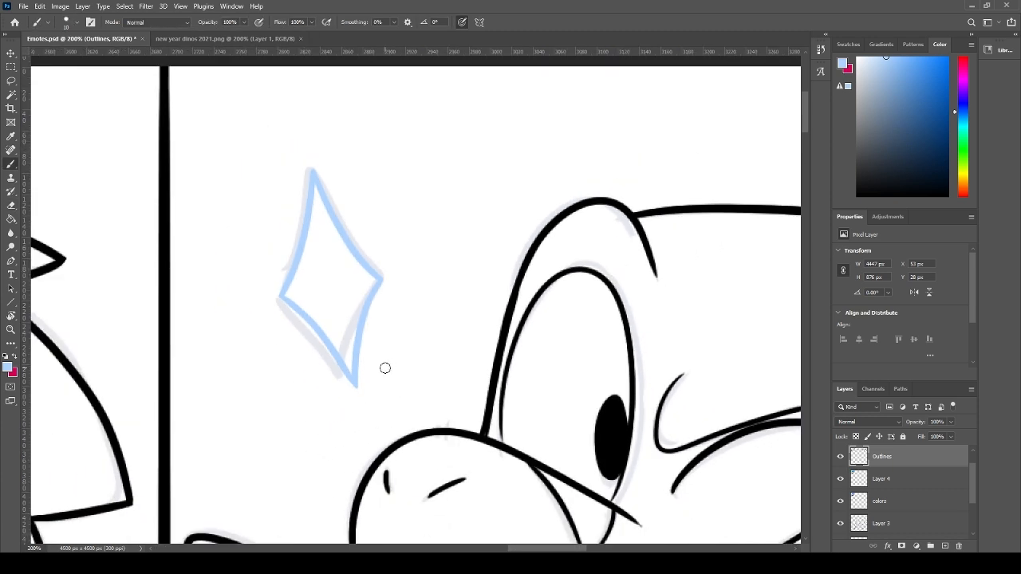
key(ctrl+minus)
key(ctrl+minus)
key(ctrl+minus)
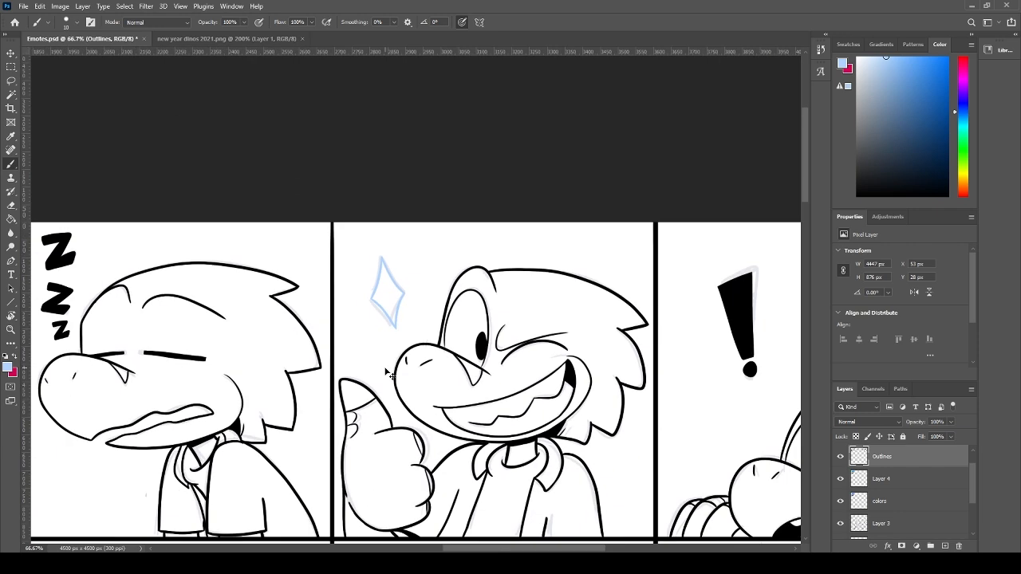
key(ctrl+minus)
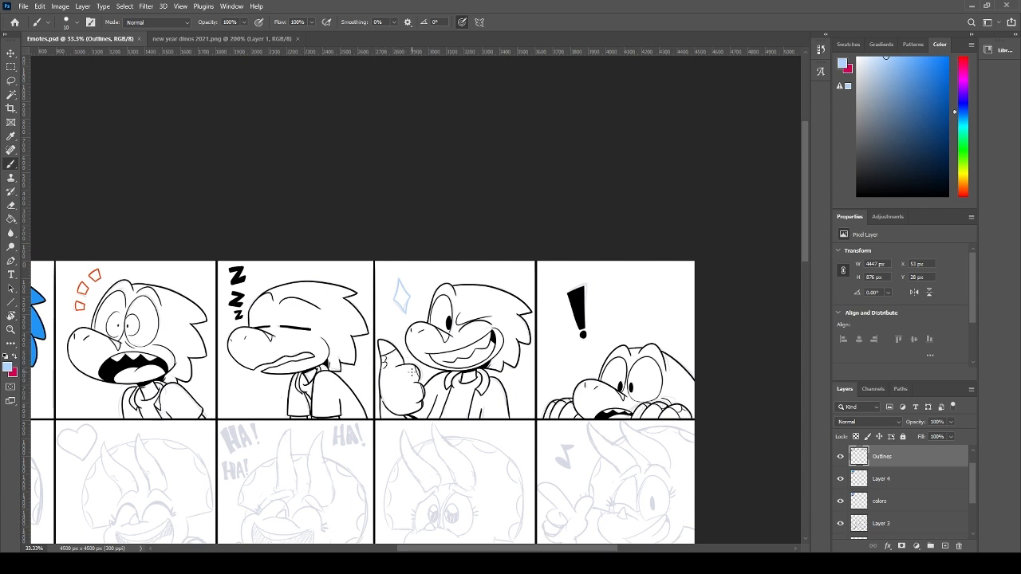
- Examine the remaining sketched rows of the emote sheet, ending at the smirking character in the third row's first panel
mouse_move(421, 426)
mouse_down()
mouse_move(485, 287)
mouse_move(505, 210)
mouse_move(487, 224)
mouse_up()
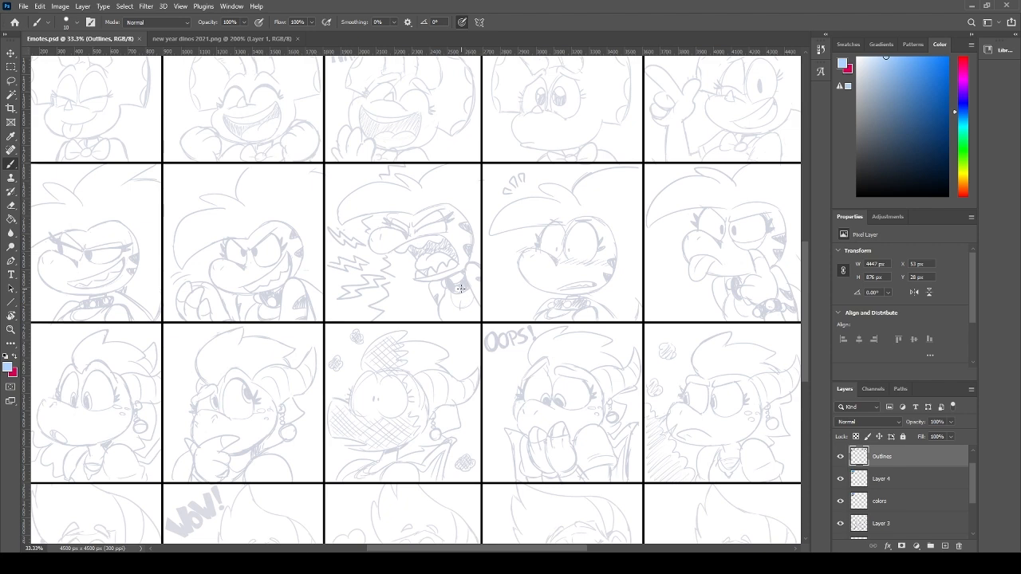
scroll(415, 271, up, 4)
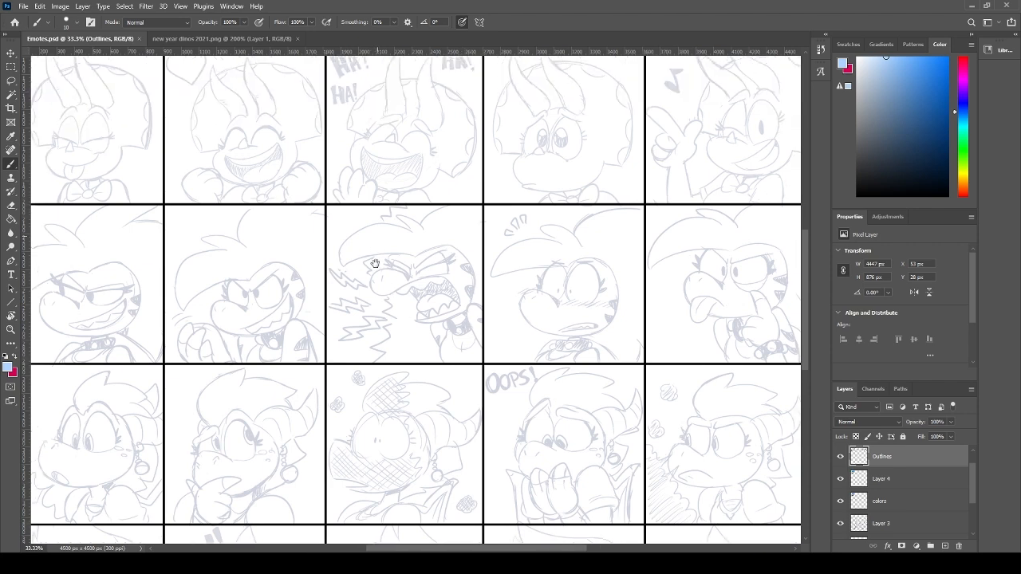
scroll(363, 359, down, 1)
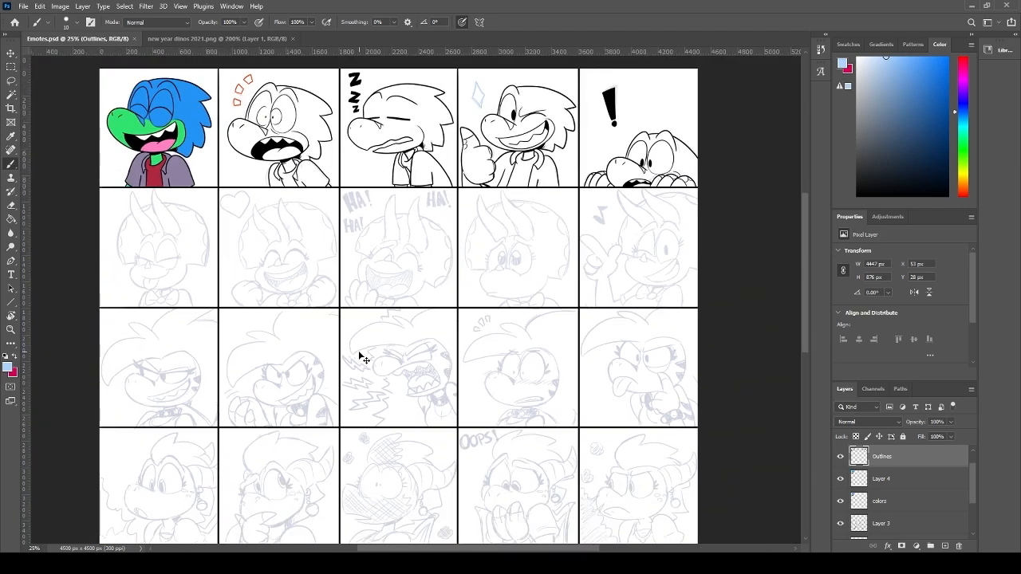
scroll(363, 359, down, 1)
scroll(363, 359, up, 1)
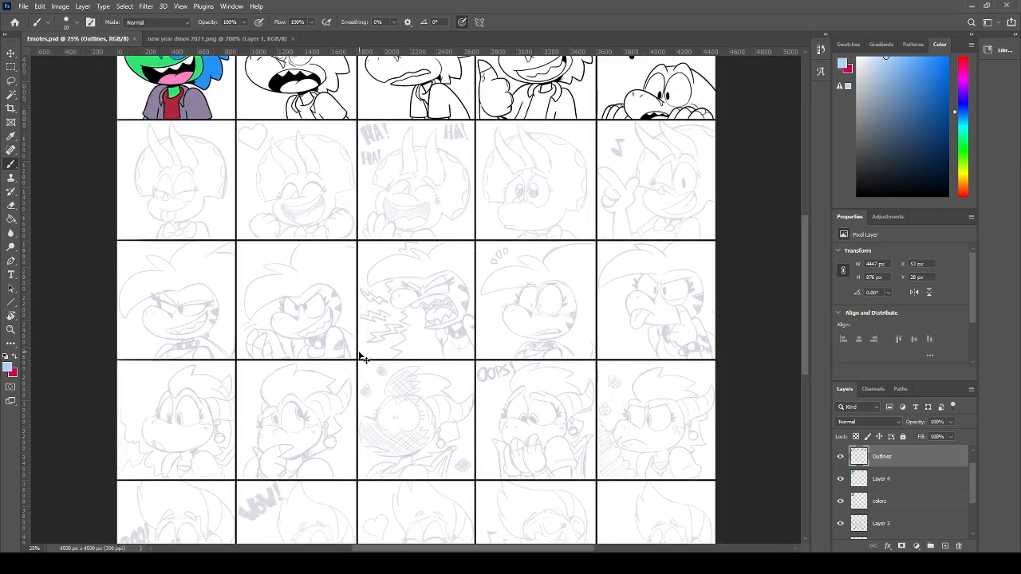
scroll(360, 357, down, 1)
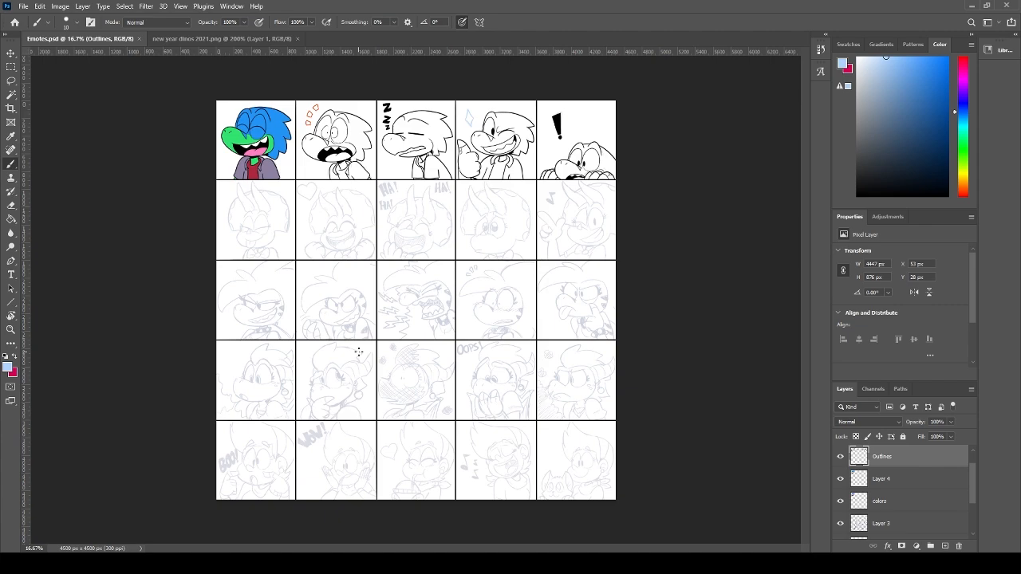
key(ctrl+plus)
key(ctrl+plus)
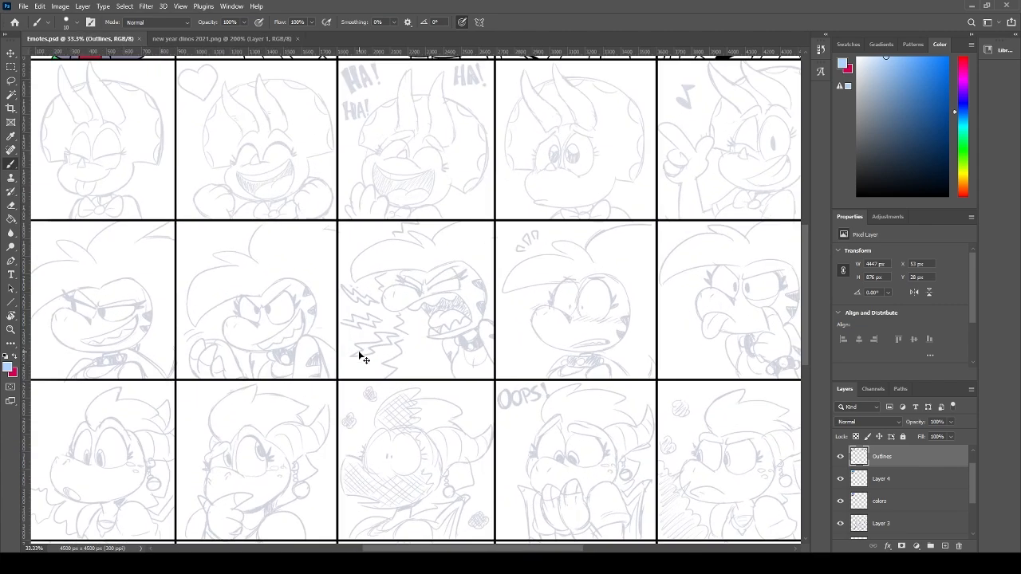
key(ctrl+plus)
key(ctrl+plus)
key(ctrl+plus)
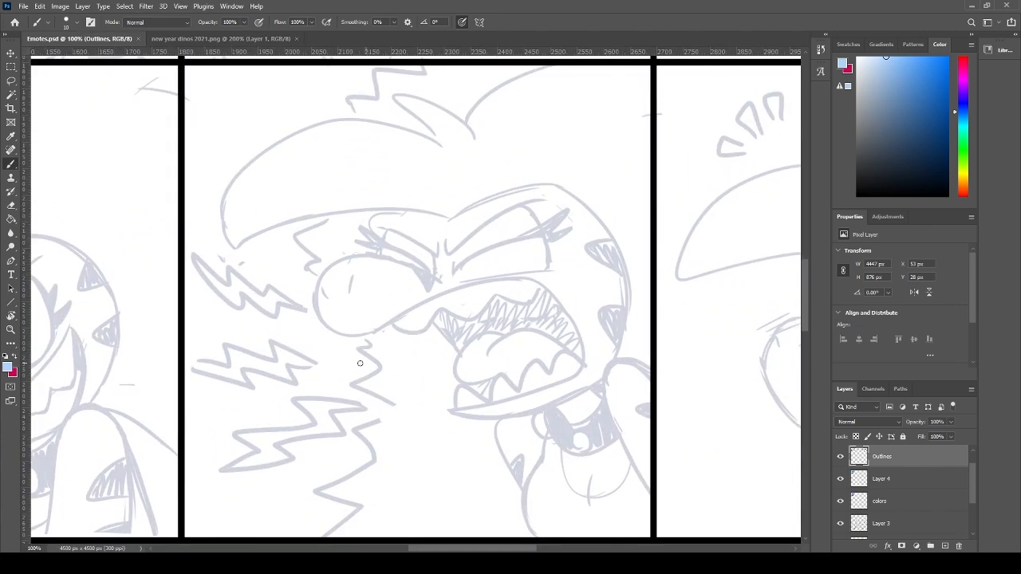
drag(141, 366, 647, 349)
drag(458, 309, 301, 333)
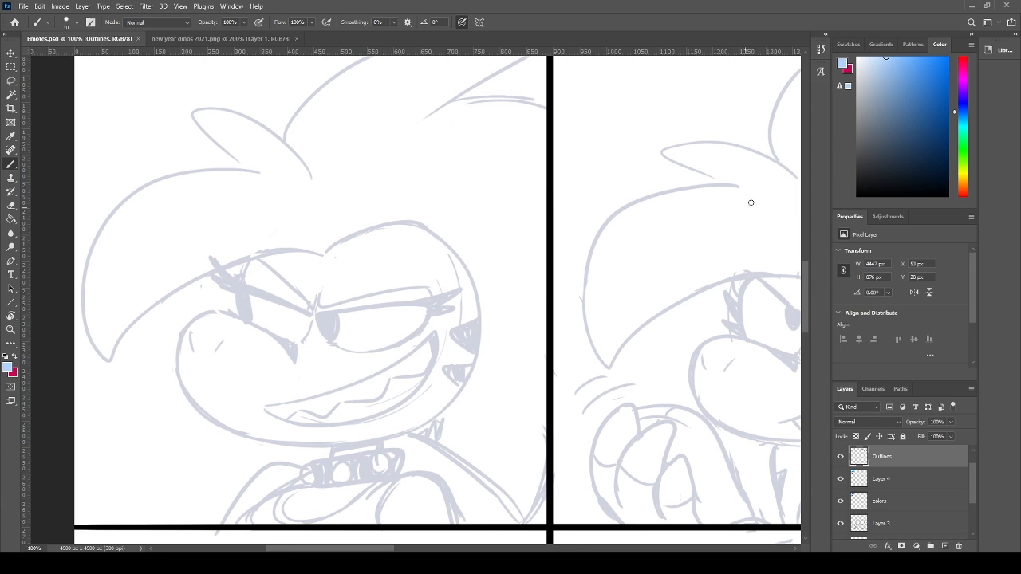
- Switch the brush colour to black and ink the smirking character's near brow line, hooked at the bridge of the snout
alt+click(751, 281)
drag(316, 303, 422, 286)
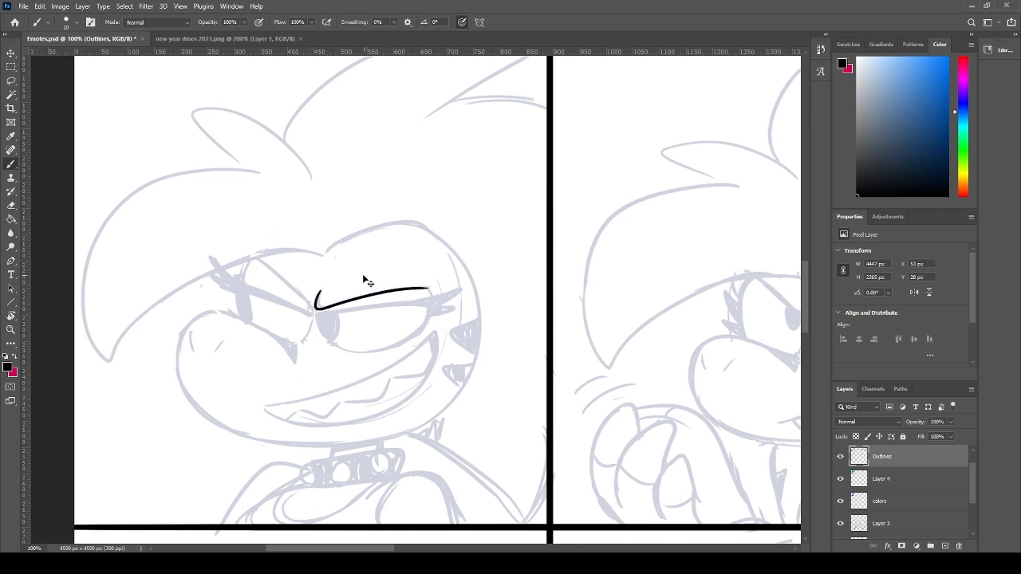
key(ctrl+z)
drag(317, 301, 415, 292)
key(ctrl+z)
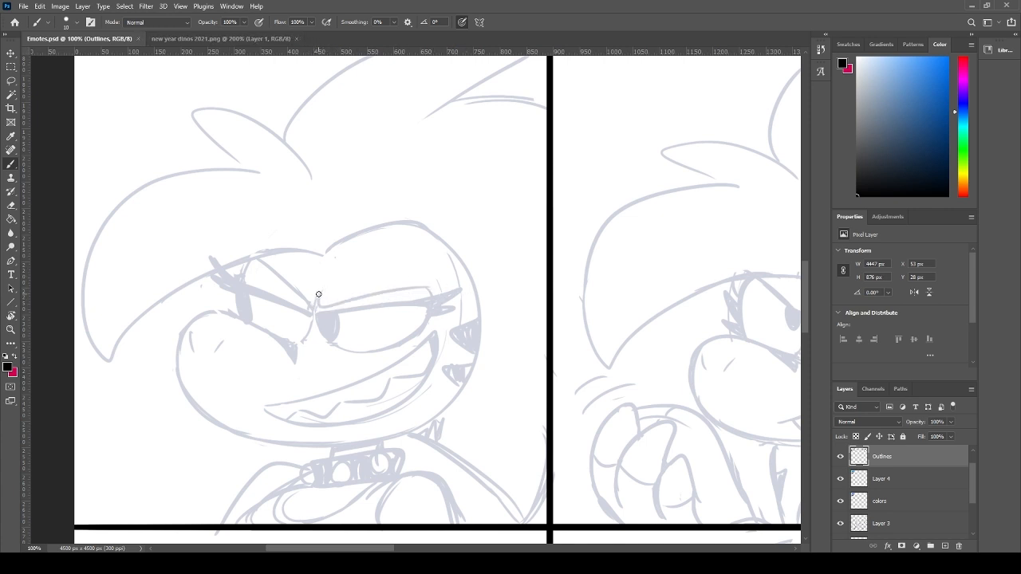
drag(317, 301, 456, 284)
key(ctrl+z)
mouse_move(316, 301)
mouse_down()
mouse_move(448, 287)
mouse_move(447, 264)
mouse_up()
key(ctrl+z)
key(ctrl+z)
key(ctrl+z)
key(e)
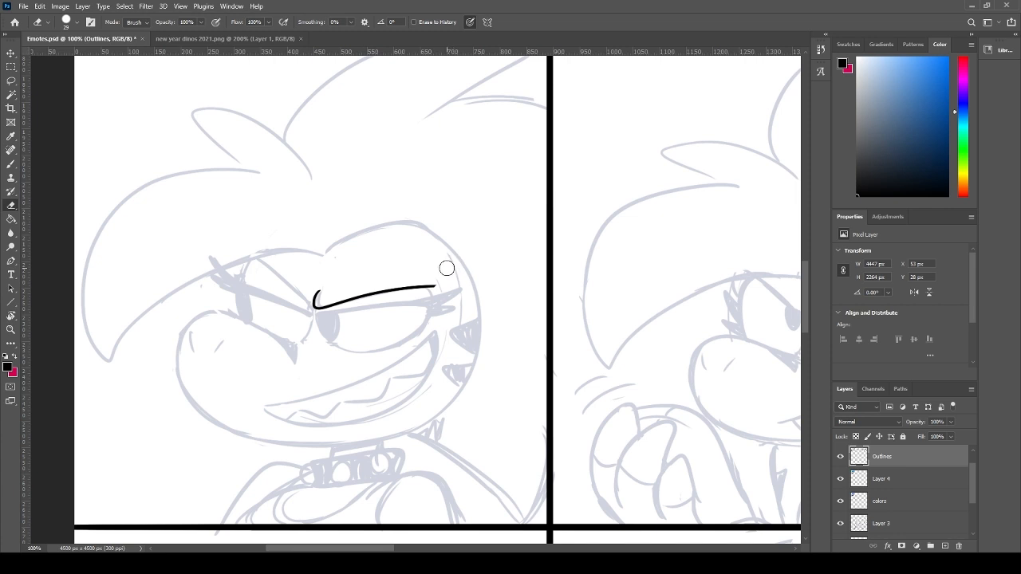
- Ink the smirking character's far brow line, slanting down to a small hook at the bridge of the snout
key(b)
key(ctrl+plus)
scroll(331, 269, left, 3)
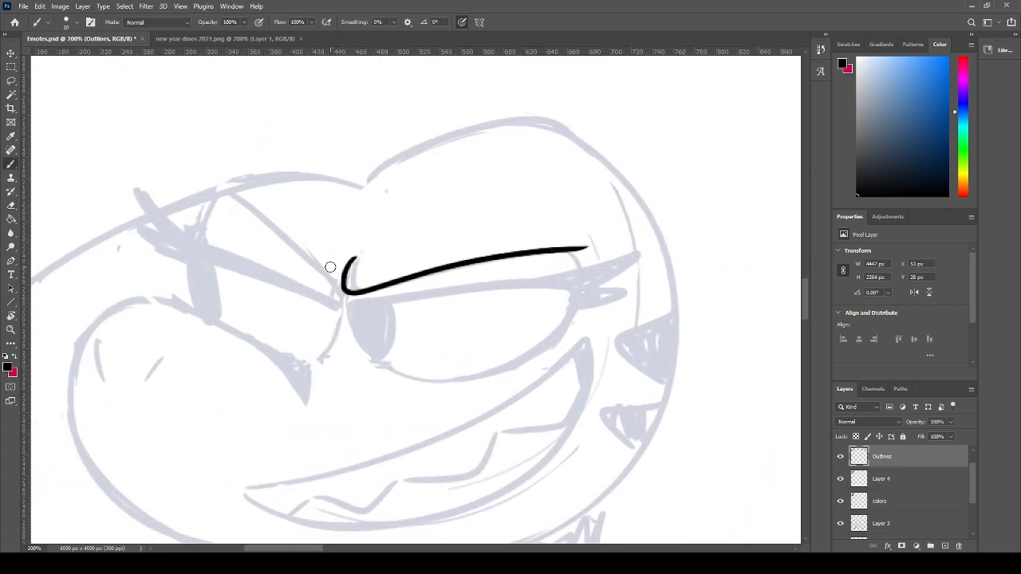
drag(338, 285, 228, 193)
drag(335, 286, 234, 192)
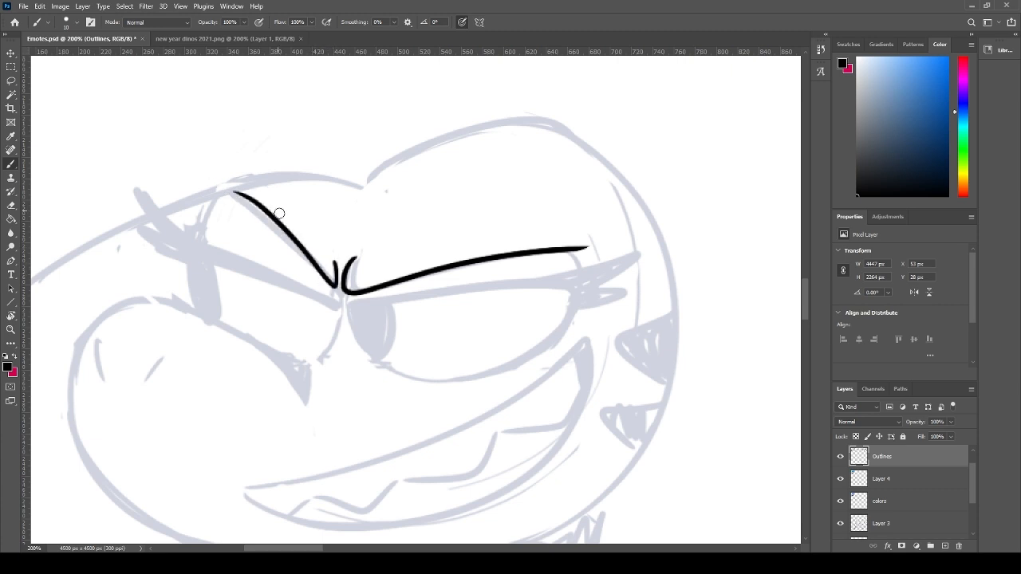
- Ink the near eye's rounded outline beneath the brow line and clean up the overlapping stroke with the eraser
mouse_move(349, 295)
mouse_down()
mouse_move(472, 394)
mouse_move(365, 341)
mouse_move(530, 373)
mouse_up()
key(ctrl+z)
key(ctrl+z)
drag(346, 291, 558, 345)
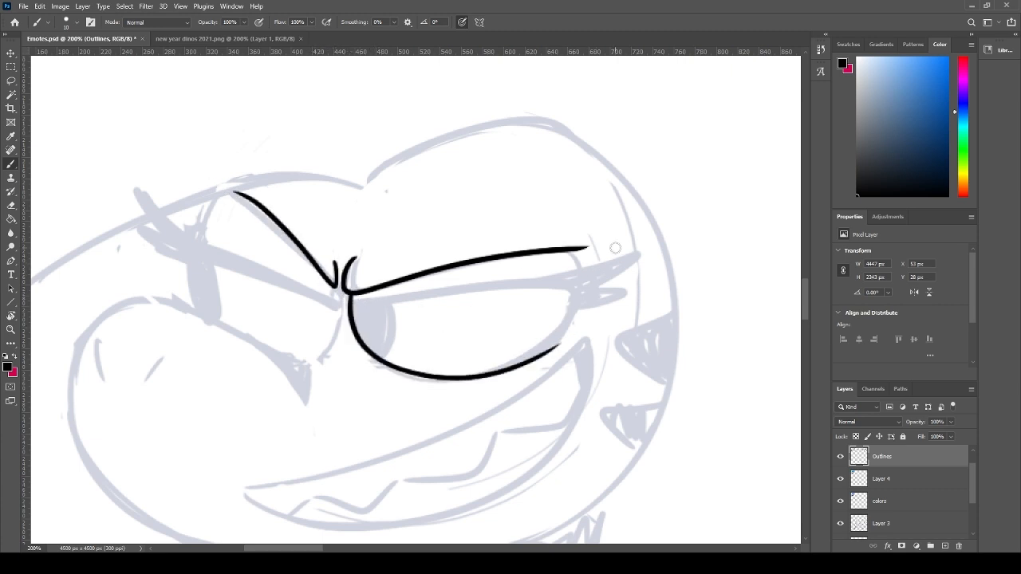
drag(575, 252, 558, 344)
key(ctrl+z)
drag(569, 256, 558, 344)
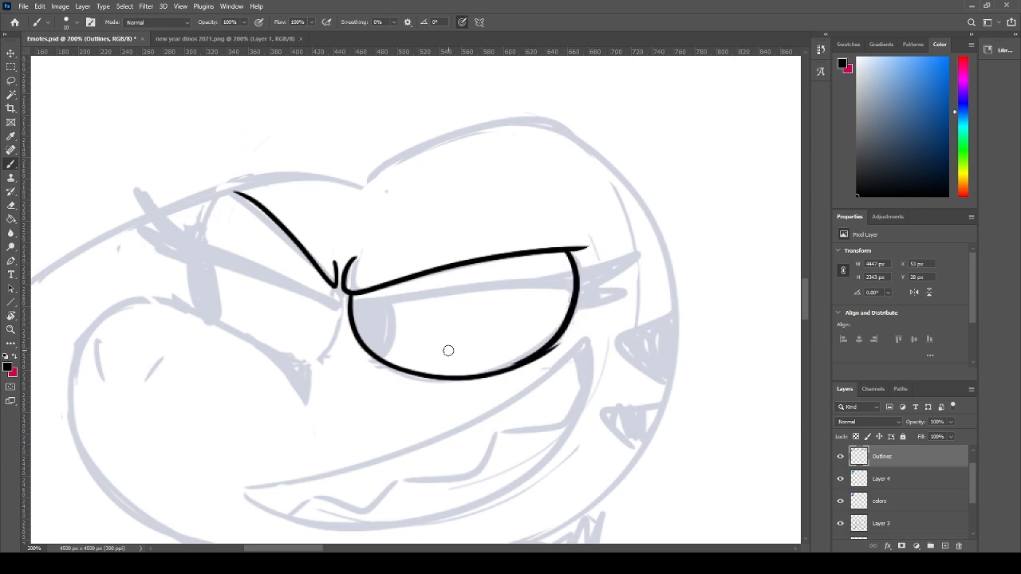
key(e)
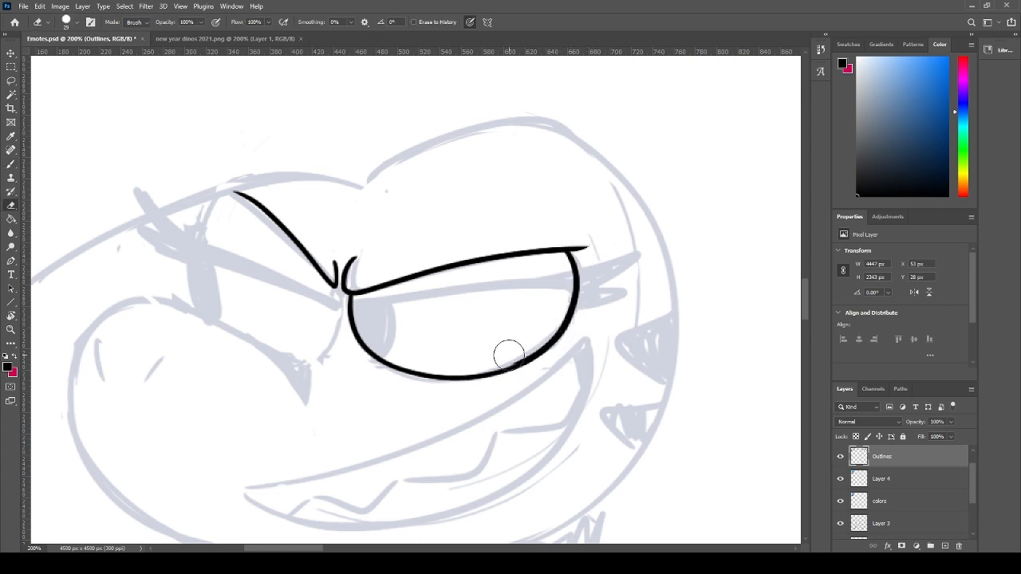
key(b)
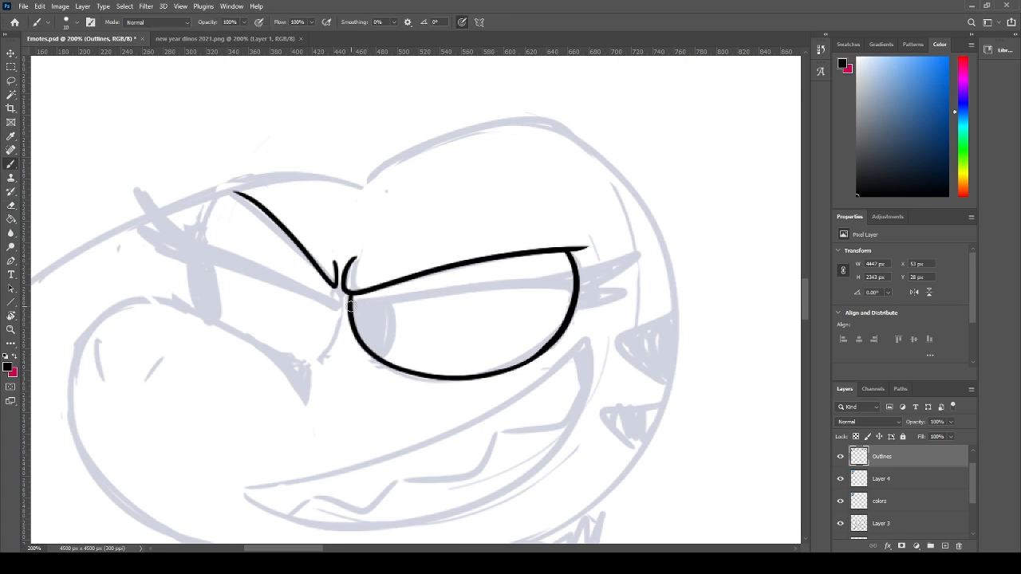
- Ink the near eye's thick upper eyelid across the eye, with two bold lashes at its outer corner
drag(350, 307, 561, 280)
mouse_move(369, 306)
mouse_down()
mouse_move(567, 282)
mouse_move(479, 285)
mouse_move(579, 283)
mouse_move(534, 282)
mouse_move(623, 258)
mouse_move(591, 277)
mouse_move(619, 282)
mouse_move(592, 294)
mouse_move(579, 286)
mouse_move(615, 263)
mouse_move(567, 287)
mouse_up()
key(ctrl+z)
key(ctrl+z)
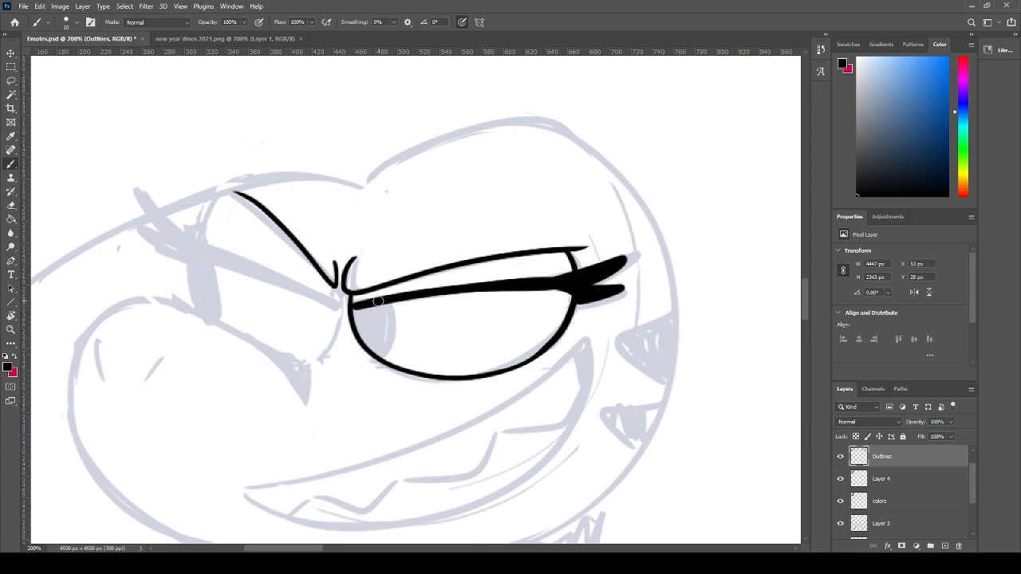
- Ink the pupil's curved edge at the near eye's inner corner and fill the pupil with black using the Paint Bucket
drag(385, 302, 389, 358)
key(ctrl+z)
mouse_move(384, 300)
mouse_down()
mouse_move(375, 351)
mouse_move(360, 321)
mouse_move(372, 345)
mouse_move(361, 314)
mouse_move(374, 304)
mouse_move(357, 309)
mouse_move(377, 304)
mouse_move(377, 353)
mouse_move(361, 313)
mouse_move(430, 230)
mouse_move(431, 188)
mouse_move(449, 384)
mouse_move(470, 409)
mouse_up()
key(ctrl+z)
key(g)
click(365, 335)
key(b)
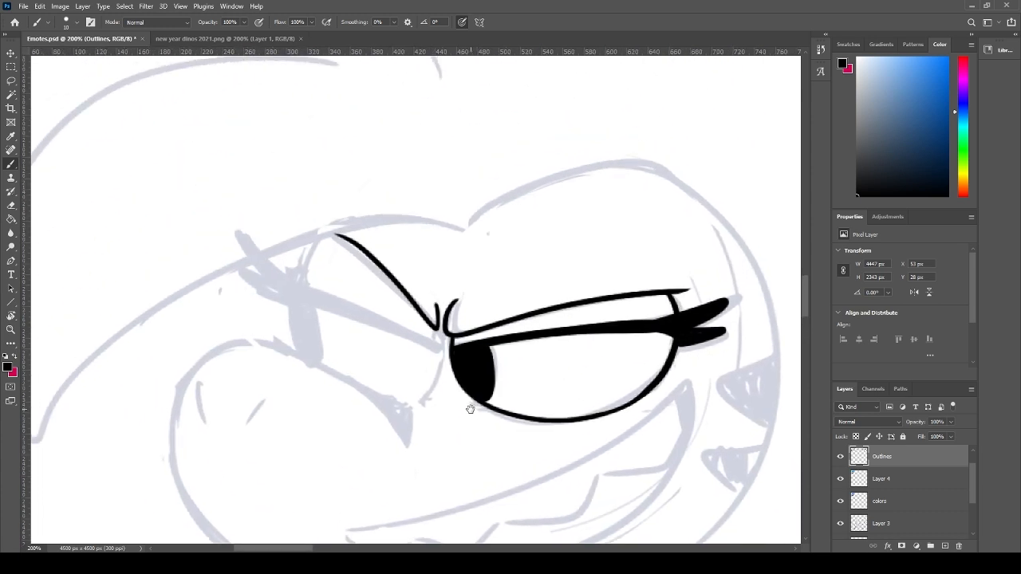
- Ink the far eye's curved outer edge up to the brow's peak and its inner edge down toward the snout
drag(296, 354, 323, 225)
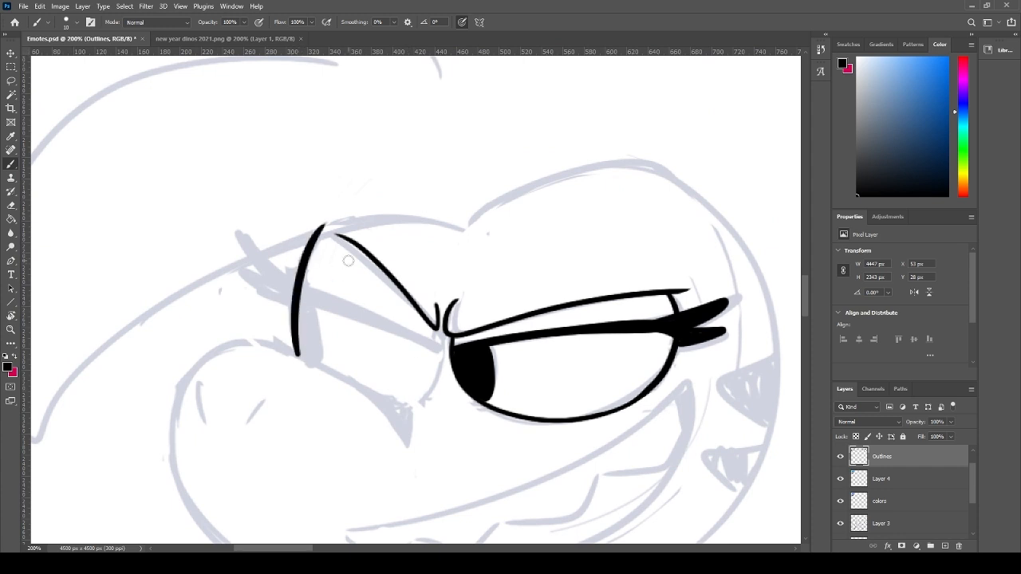
key(ctrl+z)
drag(297, 354, 328, 221)
key(ctrl+z)
drag(299, 357, 332, 247)
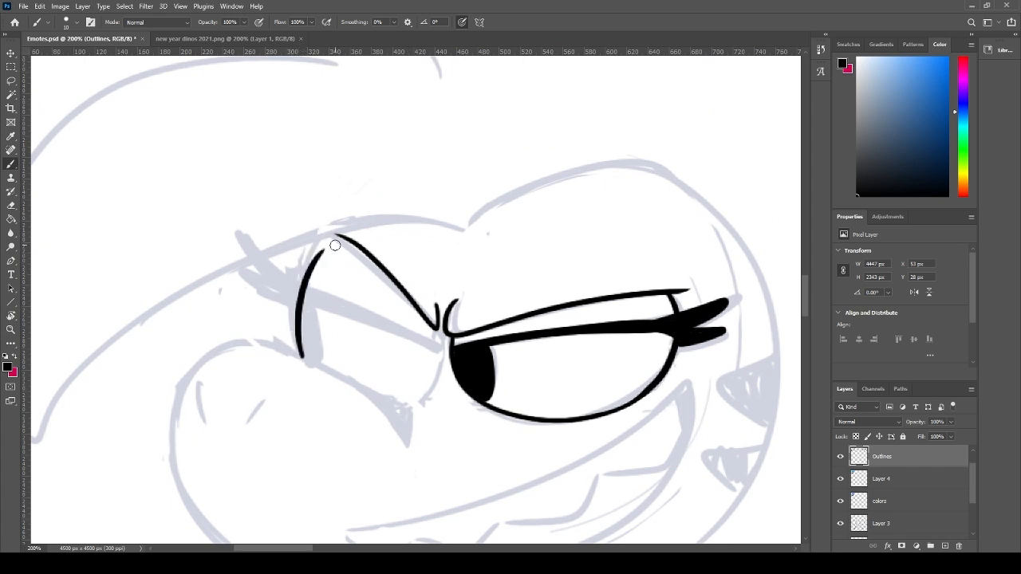
key(ctrl+z)
mouse_move(302, 354)
mouse_down()
mouse_move(336, 239)
mouse_move(359, 252)
mouse_up()
key(ctrl+z)
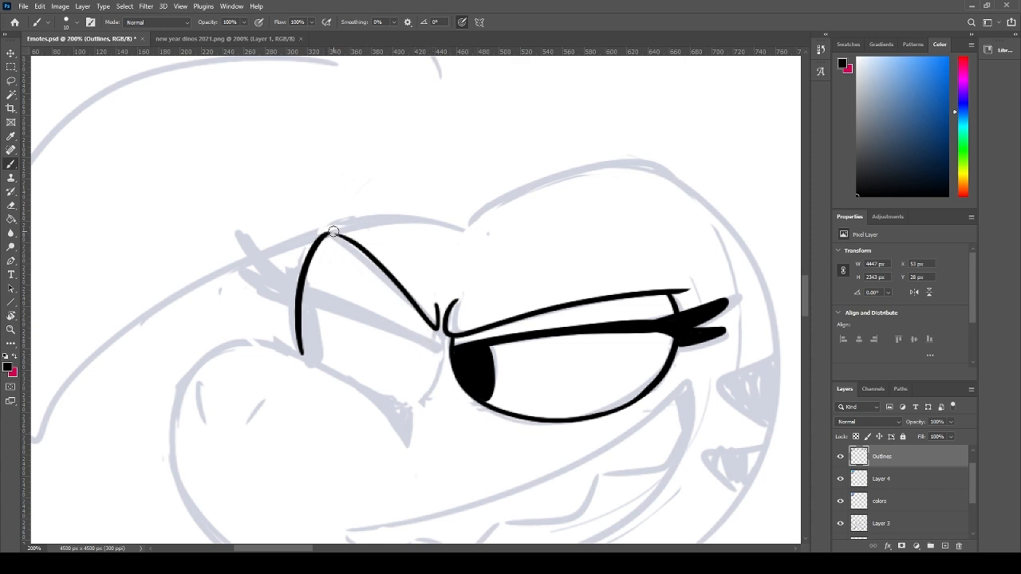
drag(327, 233, 348, 238)
drag(440, 330, 411, 414)
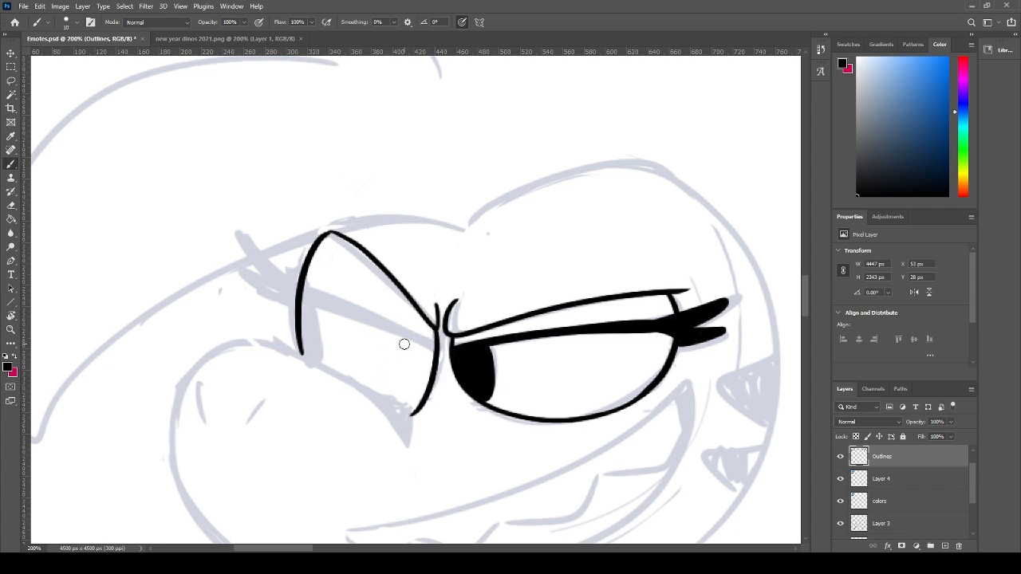
- Ink the far eye's thick upper eyelid with two bold outer lashes, and paint its narrow black pupil beneath
mouse_move(434, 346)
mouse_down()
mouse_move(306, 294)
mouse_move(280, 297)
mouse_up()
mouse_move(434, 346)
mouse_down()
mouse_move(276, 296)
mouse_move(248, 260)
mouse_up()
mouse_move(301, 303)
mouse_down()
mouse_move(255, 293)
mouse_move(295, 295)
mouse_move(307, 356)
mouse_move(313, 327)
mouse_move(305, 354)
mouse_up()
key(ctrl+z)
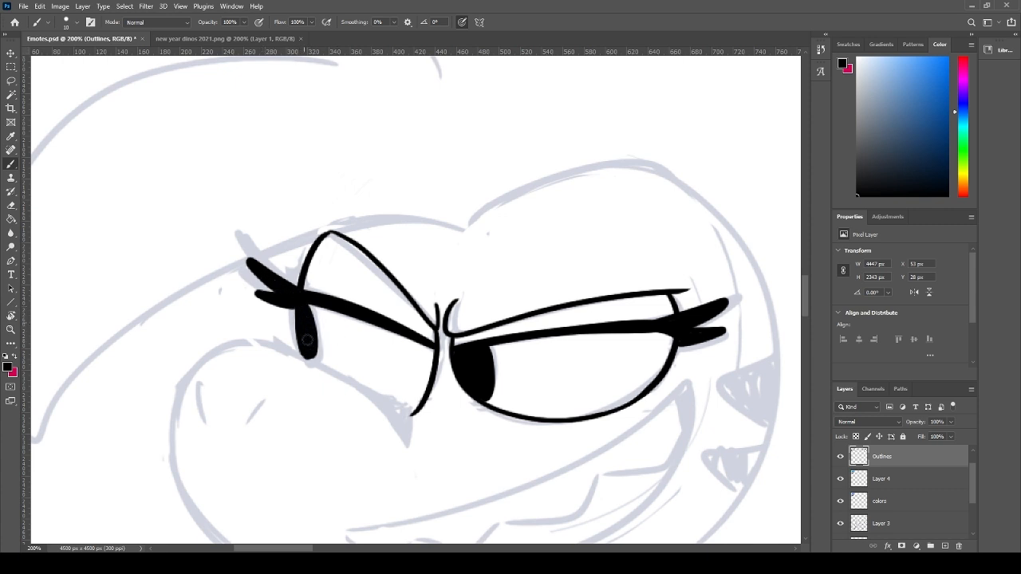
drag(347, 404, 326, 321)
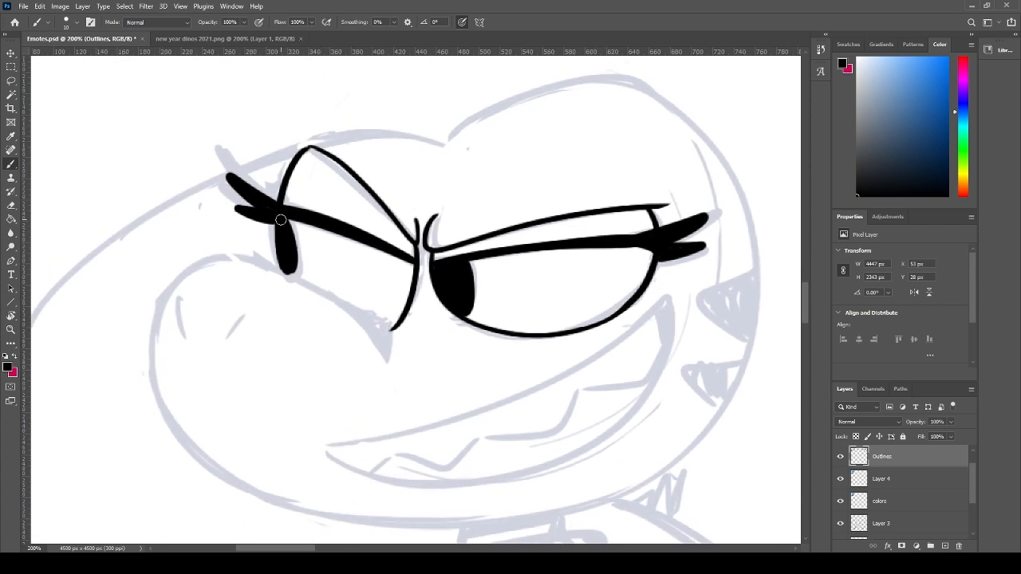
mouse_move(281, 219)
mouse_down()
mouse_move(285, 262)
mouse_move(293, 230)
mouse_up()
- Ink the snout's top line from the nose along the far eye's lower edge, ending in a solid black wedge
drag(153, 345, 400, 325)
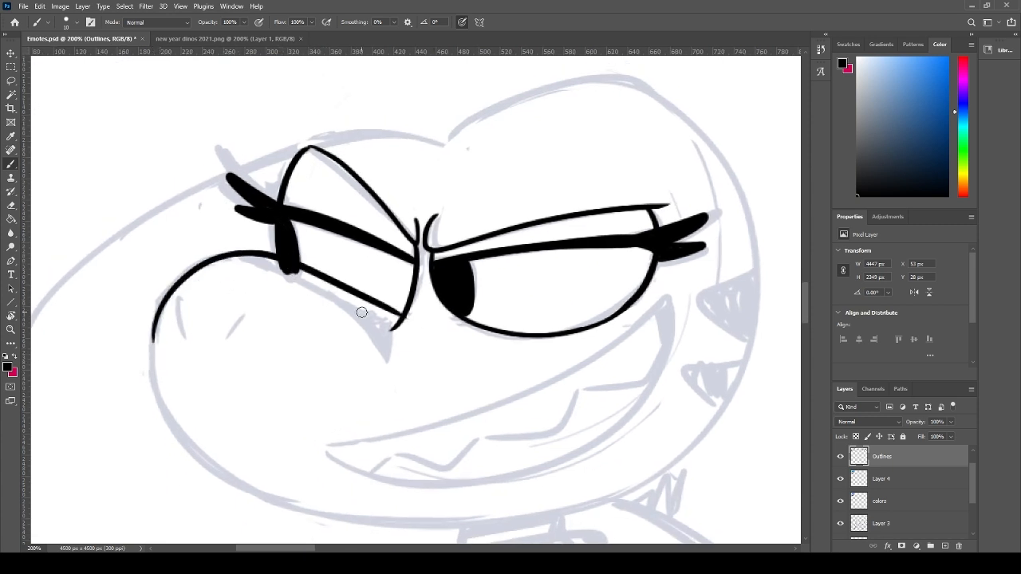
key(ctrl+z)
mouse_move(155, 346)
mouse_down()
mouse_move(404, 327)
mouse_move(322, 300)
mouse_up()
key(ctrl+z)
drag(394, 327, 318, 294)
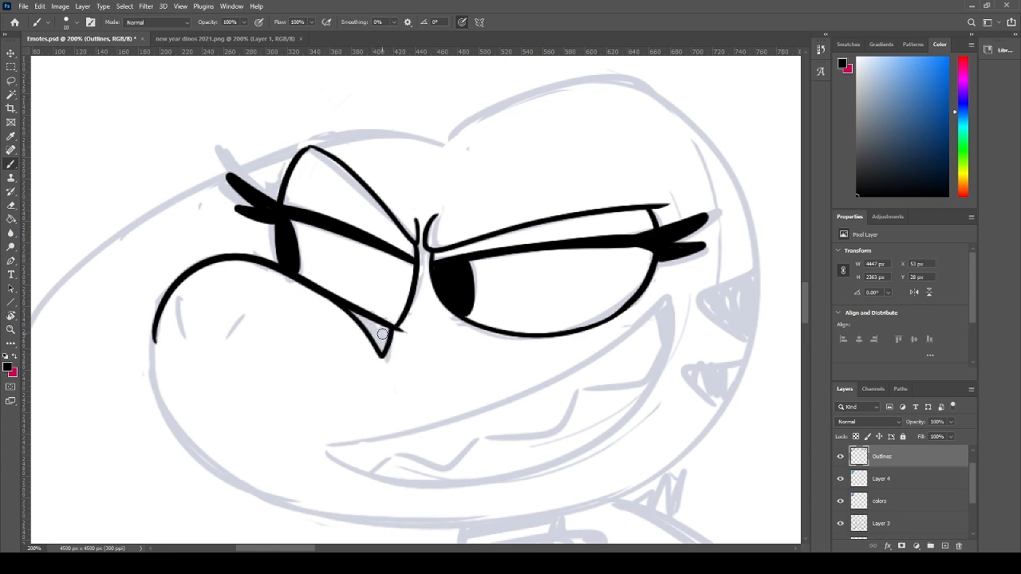
mouse_move(378, 330)
mouse_down()
mouse_move(357, 316)
mouse_move(386, 336)
mouse_up()
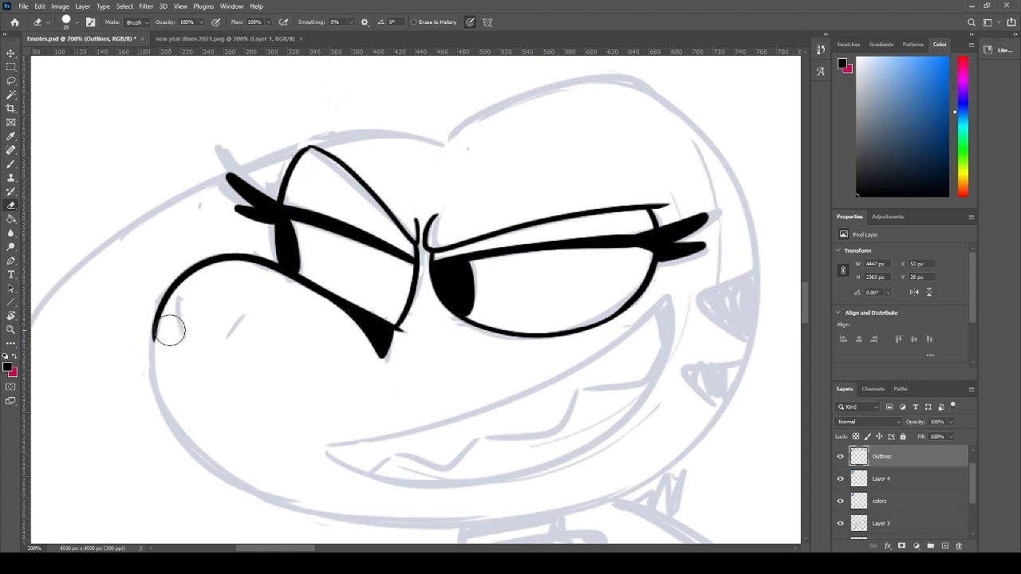
- Ink the two short nostril marks and the rounded front edge of the snout
drag(182, 364, 162, 320)
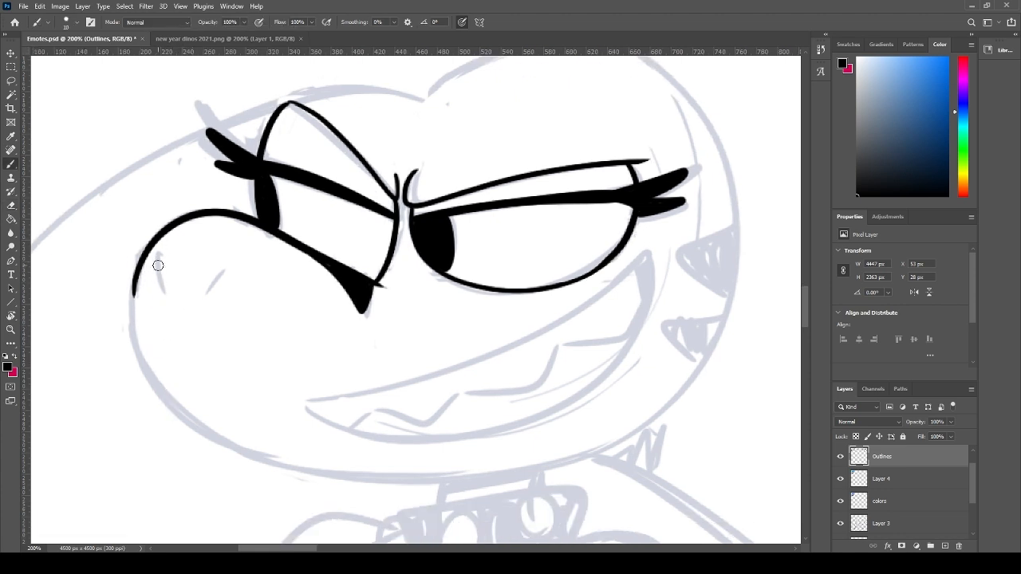
mouse_move(159, 255)
mouse_down()
mouse_move(163, 282)
mouse_move(231, 262)
mouse_up()
mouse_move(144, 261)
mouse_down()
mouse_move(203, 415)
mouse_move(169, 406)
mouse_move(230, 423)
mouse_move(156, 380)
mouse_move(226, 411)
mouse_move(205, 431)
mouse_up()
key(ctrl+z)
key(ctrl+z)
key(ctrl+z)
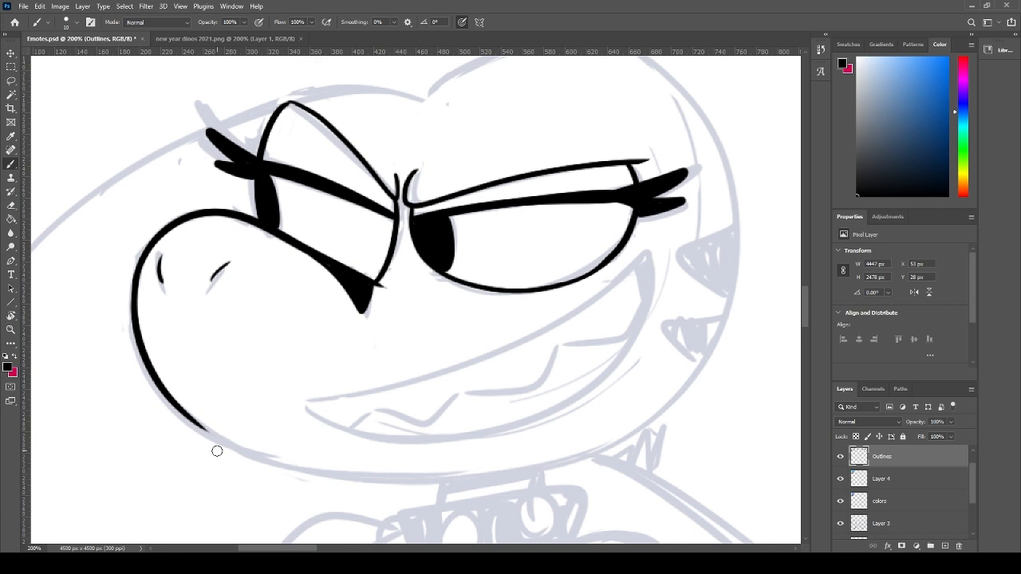
- Ink the lower jaw as one long curve from the front of the snout back to the neck
drag(246, 290, 197, 313)
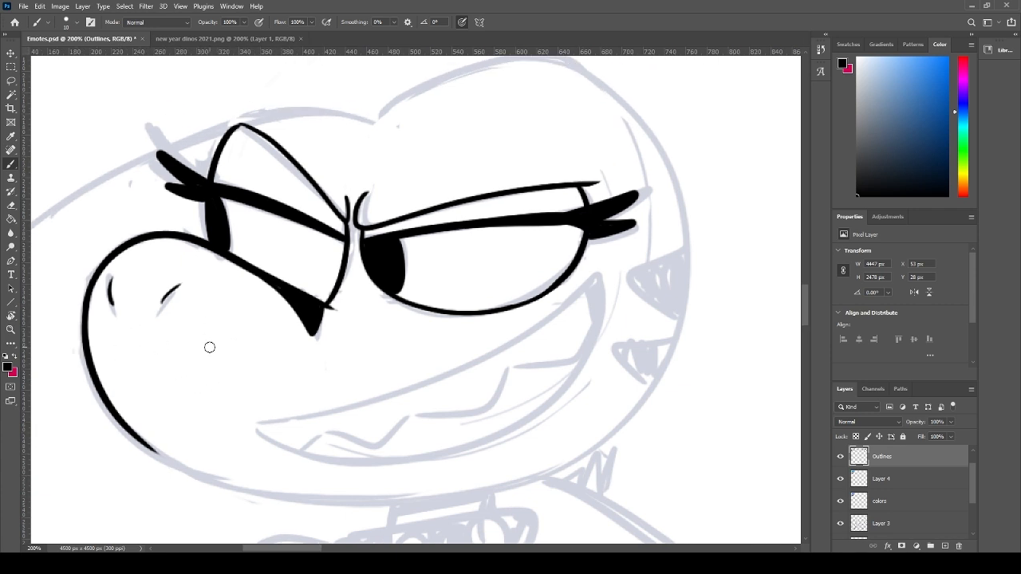
drag(118, 427, 338, 477)
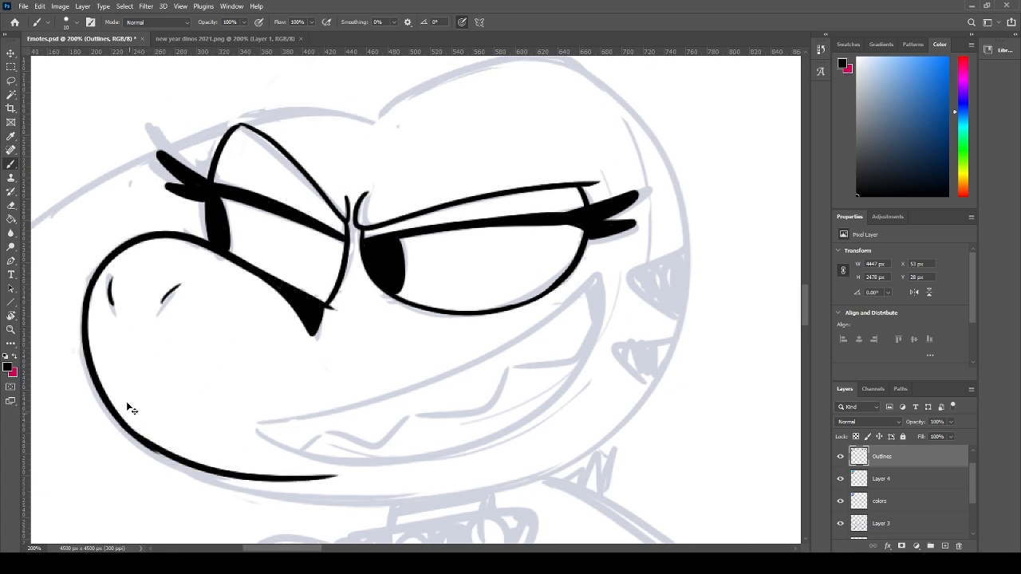
key(ctrl+z)
drag(124, 429, 457, 482)
key(ctrl+z)
drag(126, 431, 511, 484)
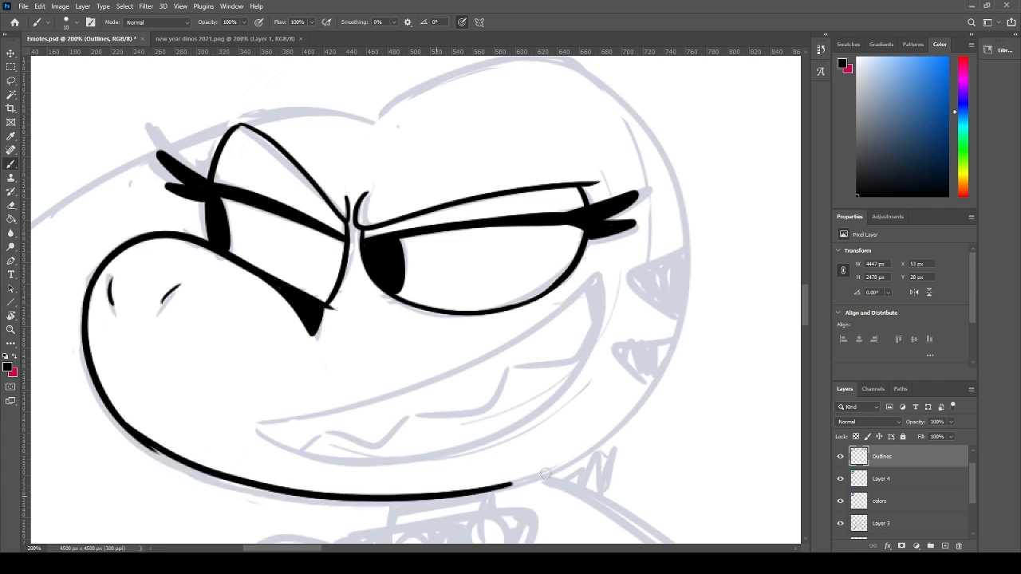
key(ctrl+z)
mouse_move(119, 425)
mouse_down()
mouse_move(181, 468)
mouse_move(602, 438)
mouse_up()
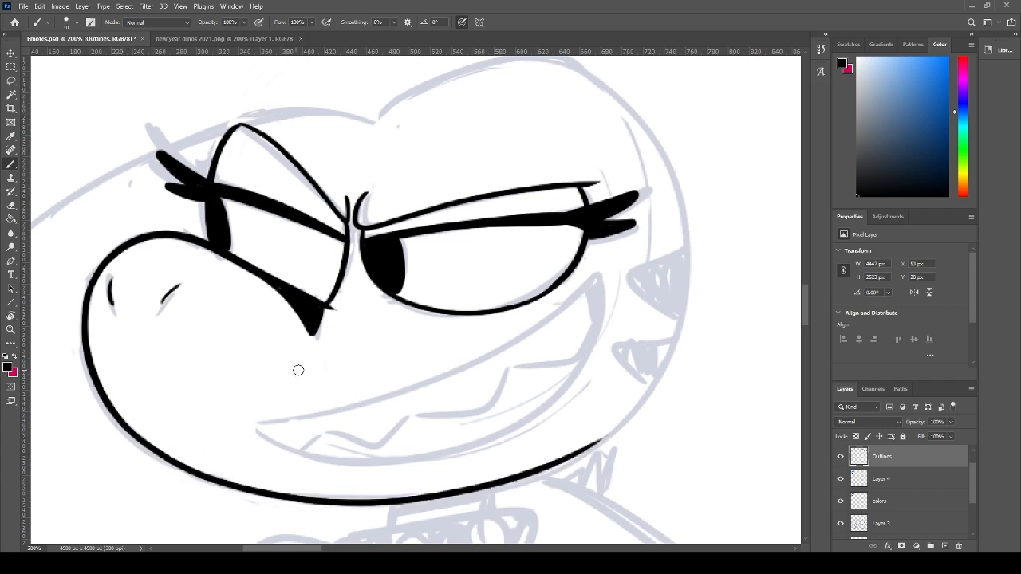
- Ink the grin's upper lip line rising to the cheek and the curved edge turning back down from its corner
mouse_move(248, 425)
mouse_down()
mouse_move(295, 420)
mouse_move(572, 278)
mouse_up()
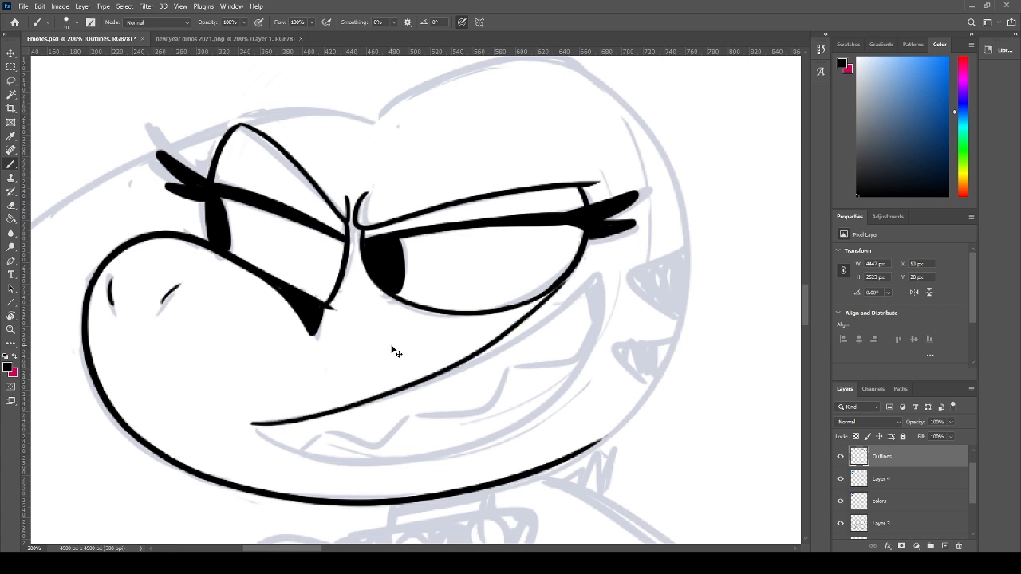
key(ctrl+z)
mouse_move(250, 423)
mouse_down()
mouse_move(401, 390)
mouse_move(615, 232)
mouse_move(511, 374)
mouse_up()
key(ctrl+z)
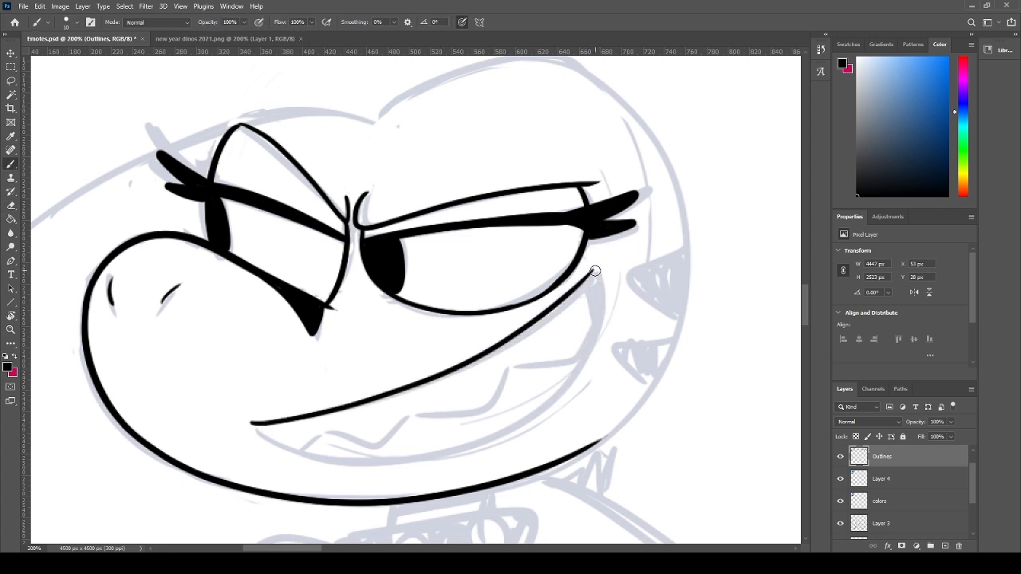
drag(594, 271, 525, 432)
key(ctrl+z)
drag(596, 274, 488, 443)
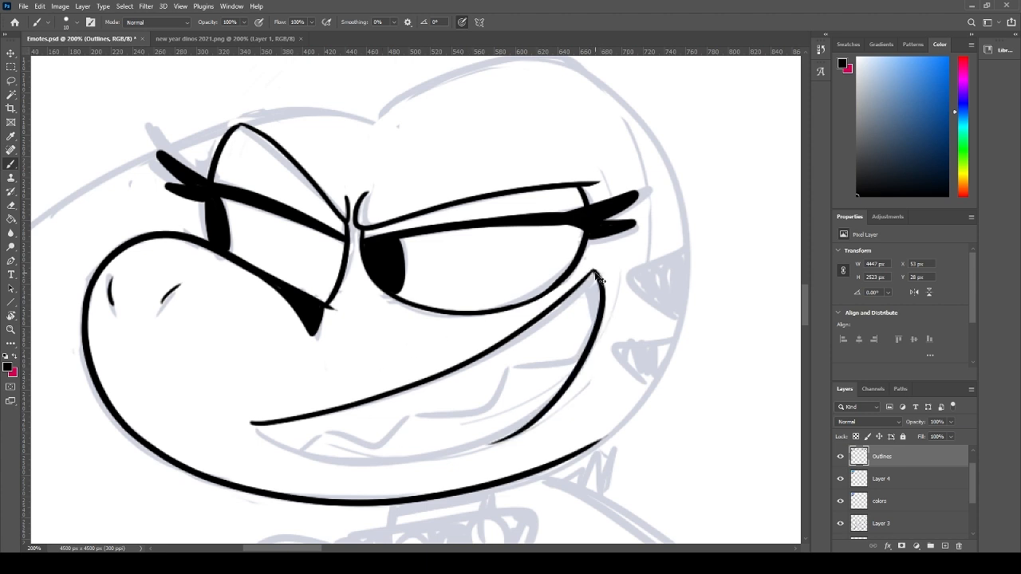
key(ctrl+z)
drag(597, 272, 484, 439)
- Ink the grin's lower lip from its front tip to the cheek-side curve, and fill the mouth corner with black
mouse_move(254, 424)
mouse_down()
mouse_move(268, 438)
mouse_move(558, 420)
mouse_up()
key(ctrl+z)
mouse_move(252, 422)
mouse_down()
mouse_move(393, 456)
mouse_move(561, 384)
mouse_up()
key(ctrl+z)
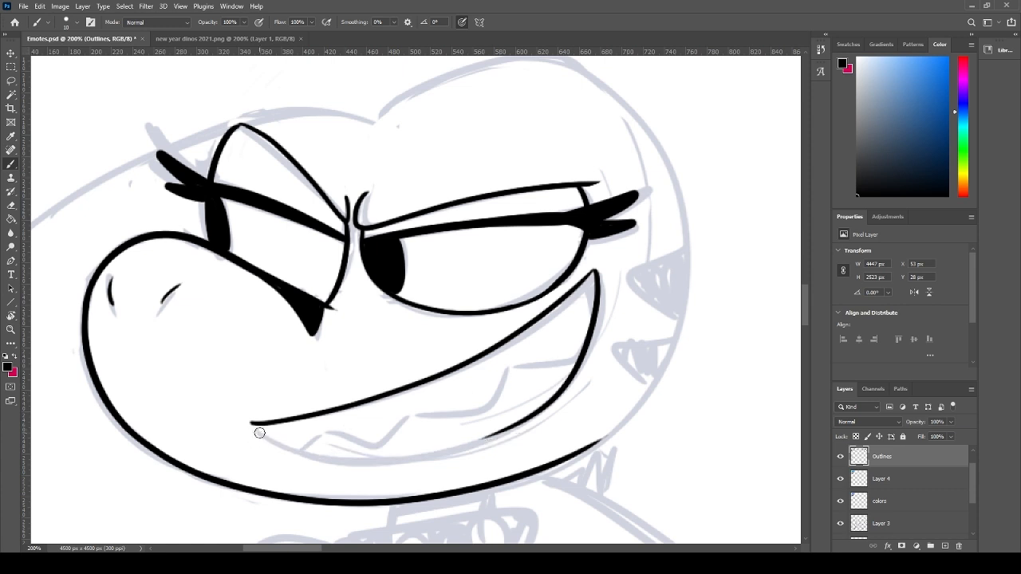
drag(252, 423, 479, 447)
key(ctrl+z)
drag(253, 422, 523, 434)
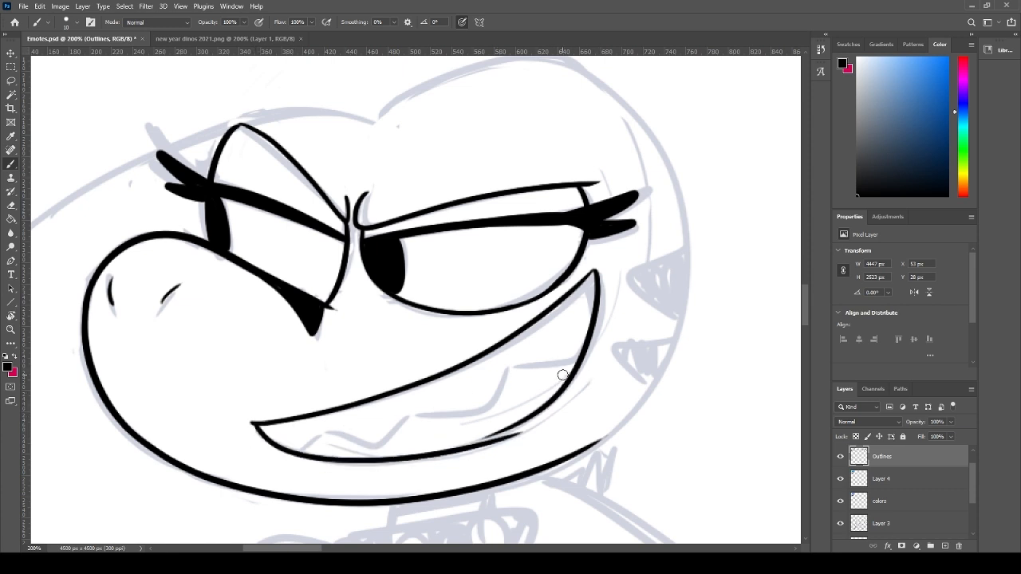
key(ctrl+z)
mouse_move(254, 423)
mouse_down()
mouse_move(323, 453)
mouse_move(491, 437)
mouse_up()
key(ctrl+z)
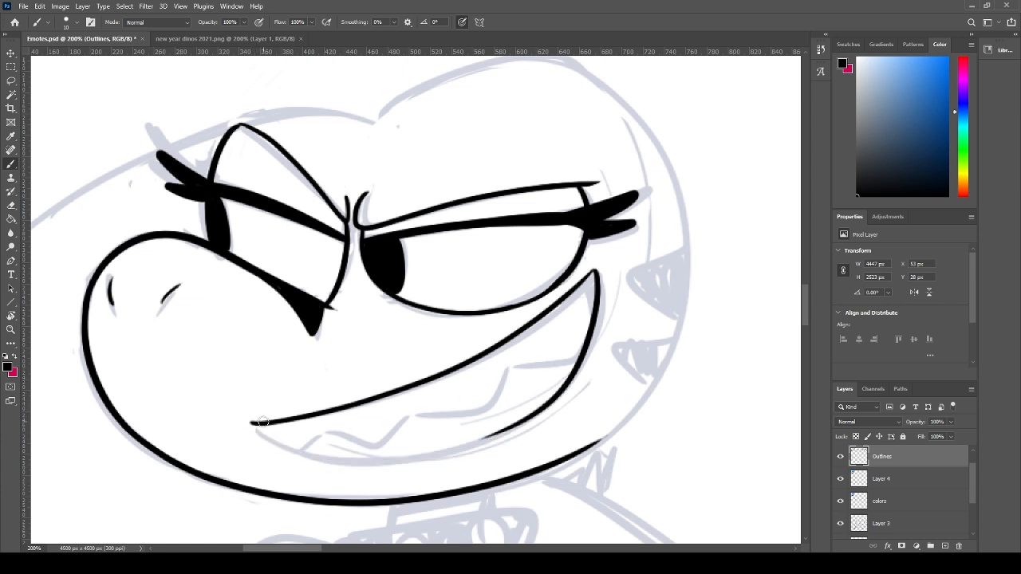
drag(253, 423, 542, 426)
key(ctrl+z)
mouse_move(252, 422)
mouse_down()
mouse_move(378, 459)
mouse_move(573, 390)
mouse_up()
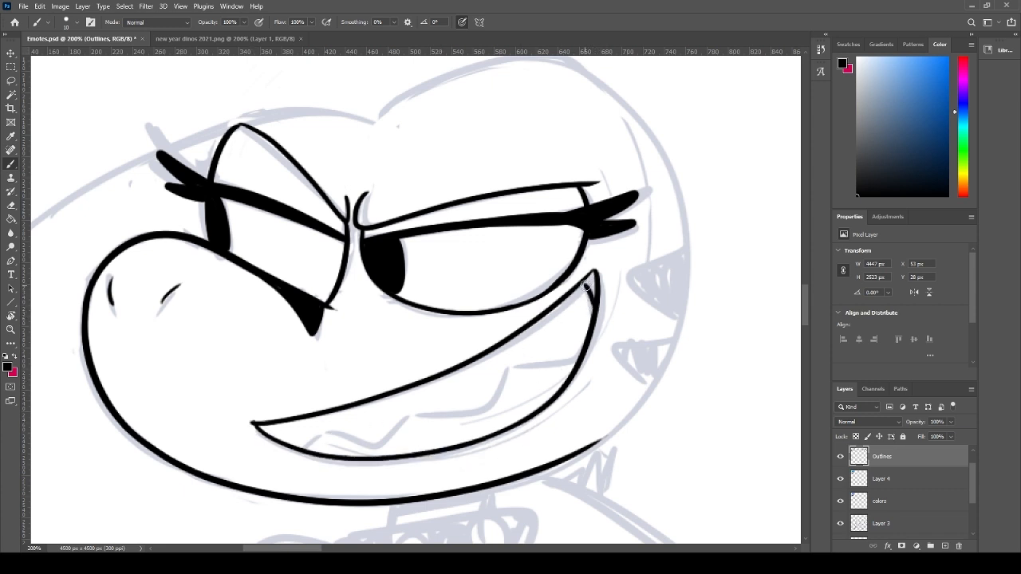
drag(591, 288, 597, 273)
- Ink the jagged tooth line inside the grin, running from the lower lip back to the mouth's rear edge
drag(306, 451, 421, 413)
key(ctrl+z)
mouse_move(306, 451)
mouse_down()
mouse_move(416, 415)
mouse_move(494, 365)
mouse_up()
key(ctrl+z)
drag(416, 415, 508, 370)
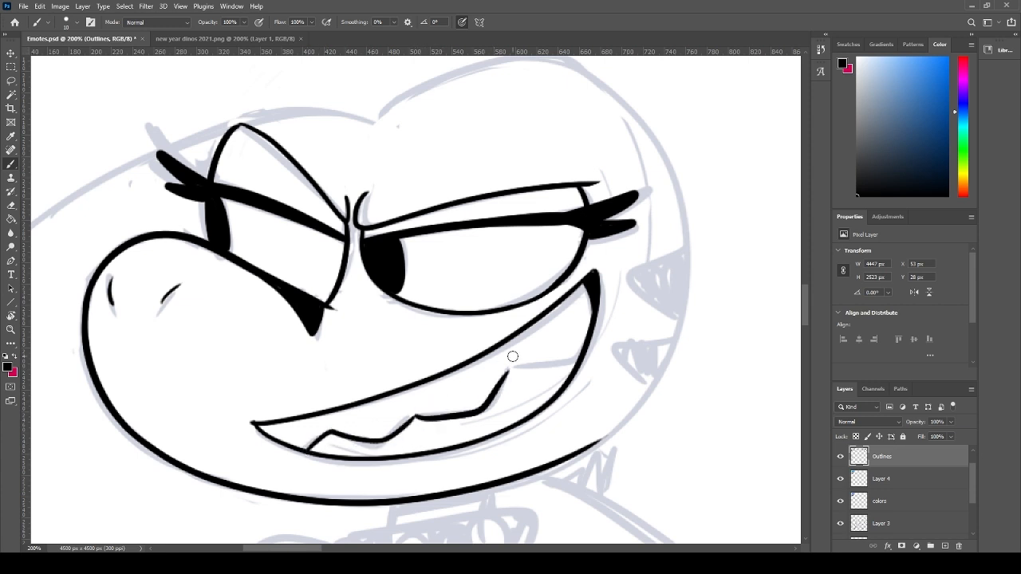
key(ctrl+z)
drag(417, 416, 520, 359)
key(ctrl+z)
drag(416, 418, 517, 356)
key(ctrl+z)
drag(416, 416, 589, 332)
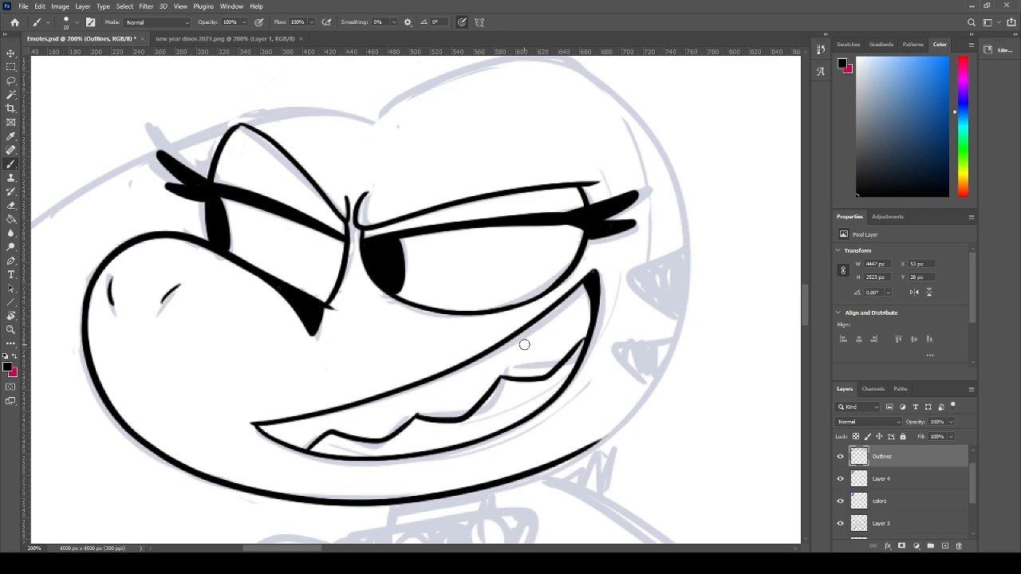
- Ink a short vertical line behind the far eye and the large hair swoop's lower edge from its tip to the forehead
scroll(590, 335, up, 5)
scroll(590, 335, left, 3)
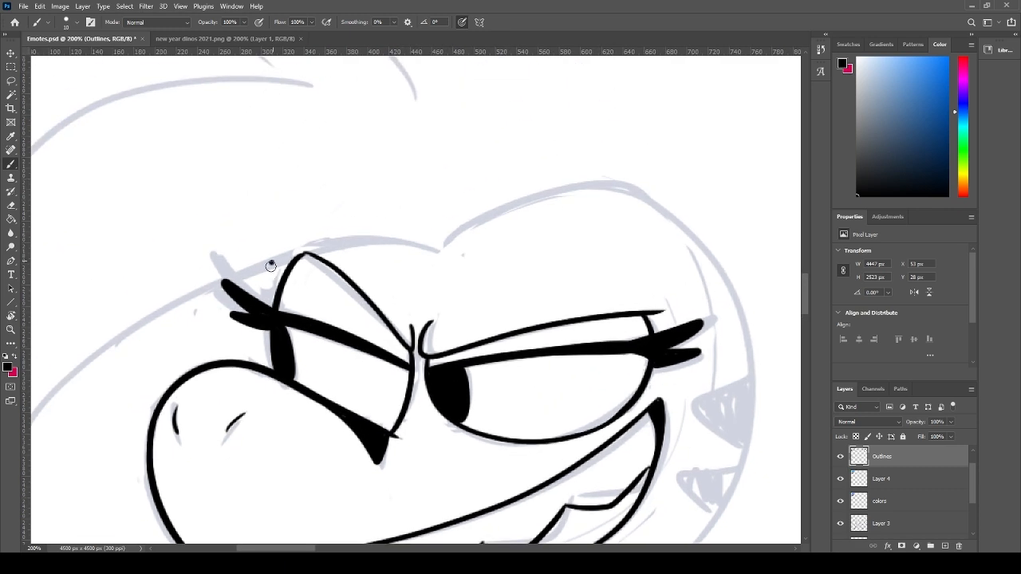
scroll(319, 358, left, 5)
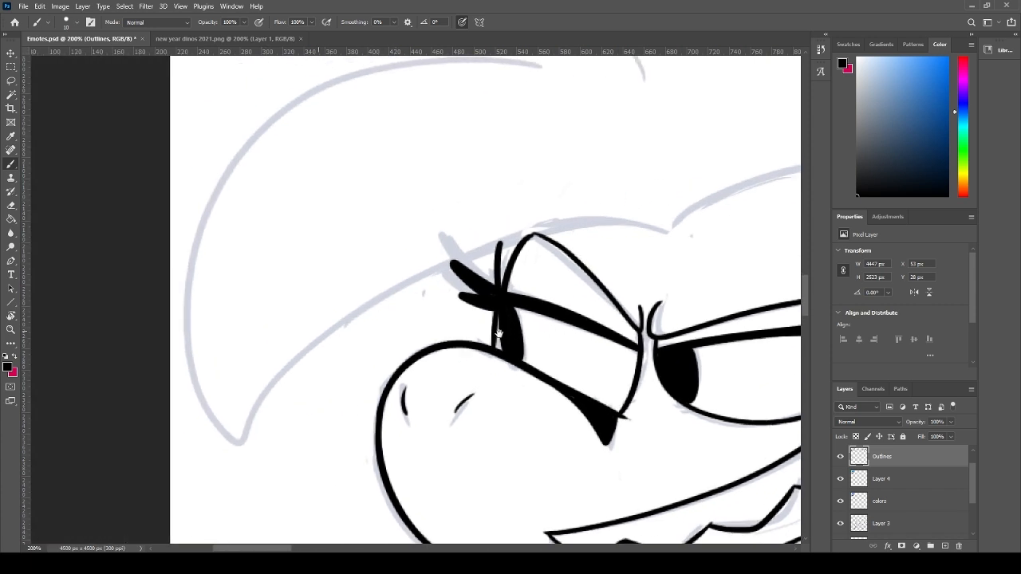
mouse_move(247, 438)
mouse_down()
mouse_move(579, 237)
mouse_move(648, 238)
mouse_up()
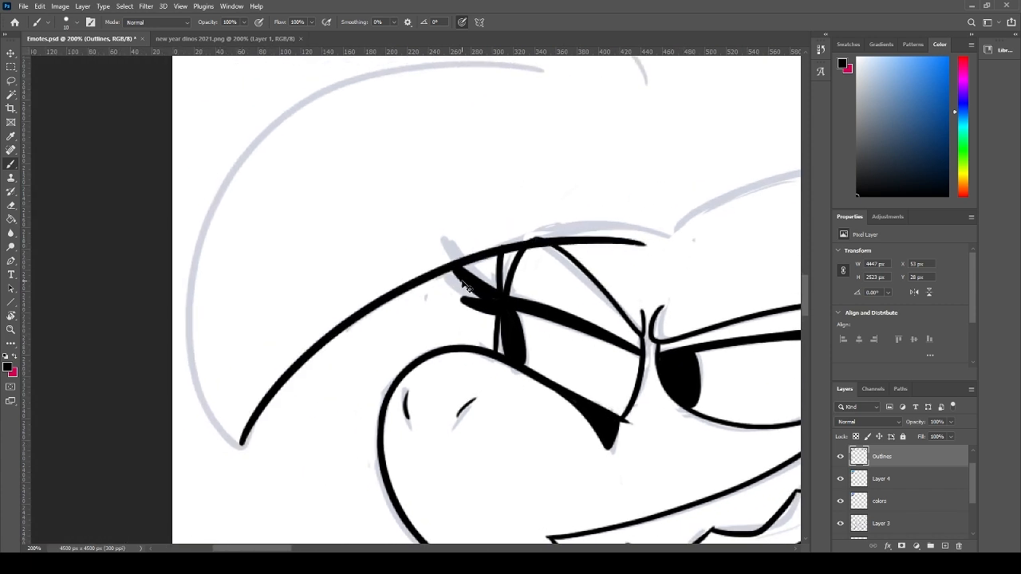
key(ctrl+z)
drag(242, 440, 702, 216)
key(ctrl+z)
mouse_move(237, 440)
mouse_down()
mouse_move(424, 269)
mouse_move(702, 215)
mouse_up()
key(ctrl+z)
mouse_move(244, 445)
mouse_down()
mouse_move(613, 231)
mouse_move(667, 233)
mouse_up()
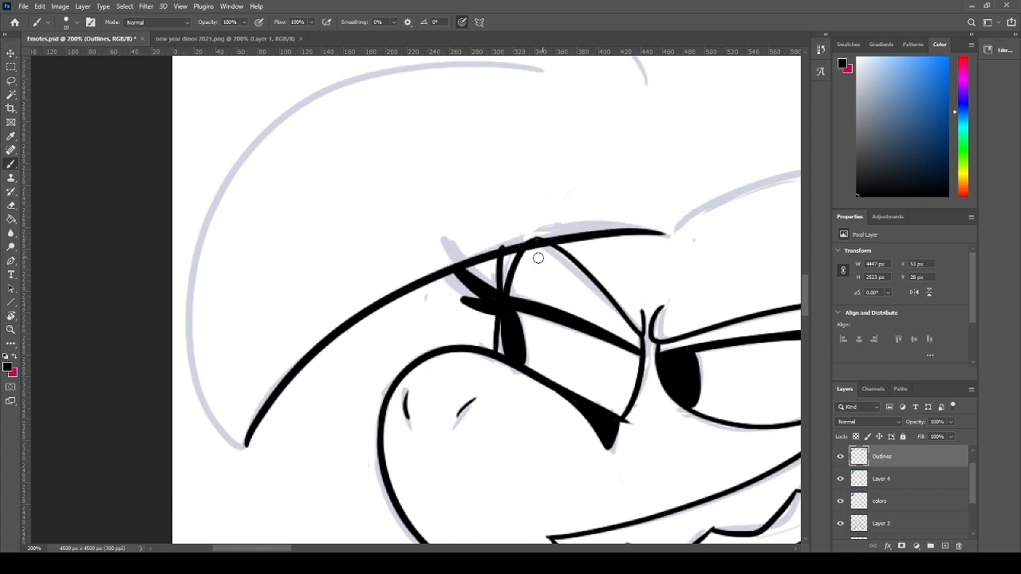
key(ctrl+z)
mouse_move(244, 445)
mouse_down()
mouse_move(449, 259)
mouse_move(701, 217)
mouse_up()
key(ctrl+z)
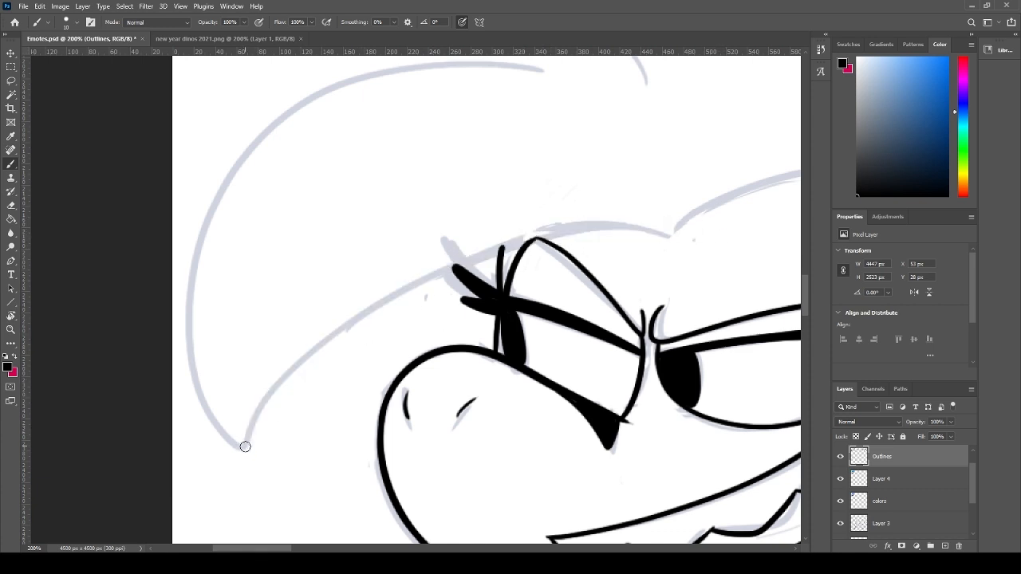
drag(244, 444, 691, 242)
key(ctrl+z)
mouse_move(244, 444)
mouse_down()
mouse_move(282, 380)
mouse_move(658, 218)
mouse_move(526, 242)
mouse_up()
key(ctrl+z)
mouse_move(666, 232)
mouse_down()
mouse_move(574, 229)
mouse_move(442, 318)
mouse_move(365, 308)
mouse_move(446, 308)
mouse_up()
key(e)
key(b)
drag(361, 318, 460, 331)
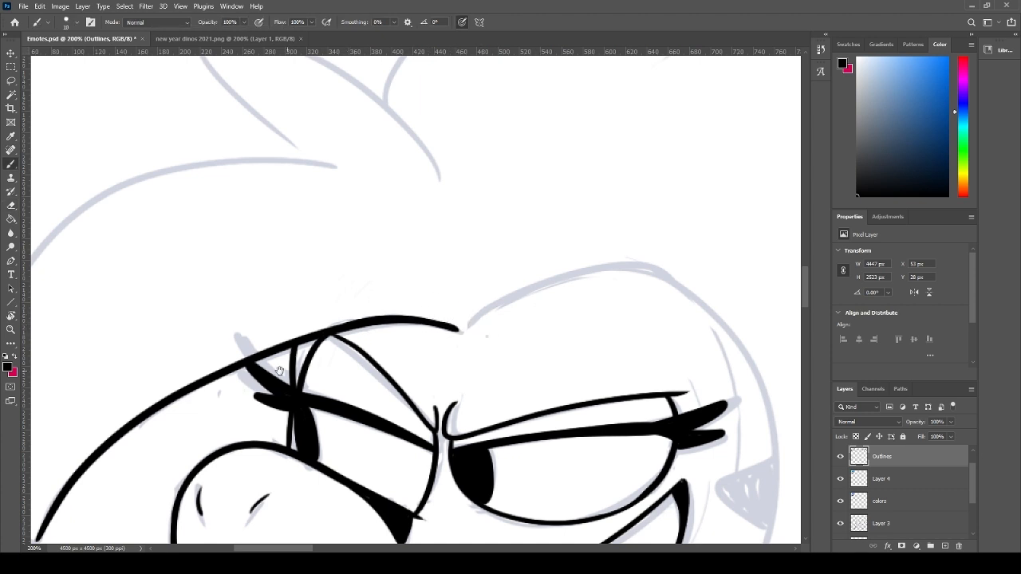
- Ink the hair swoop's outer curve from its lower tip up and over toward the crown
drag(210, 406, 390, 295)
drag(198, 342, 212, 410)
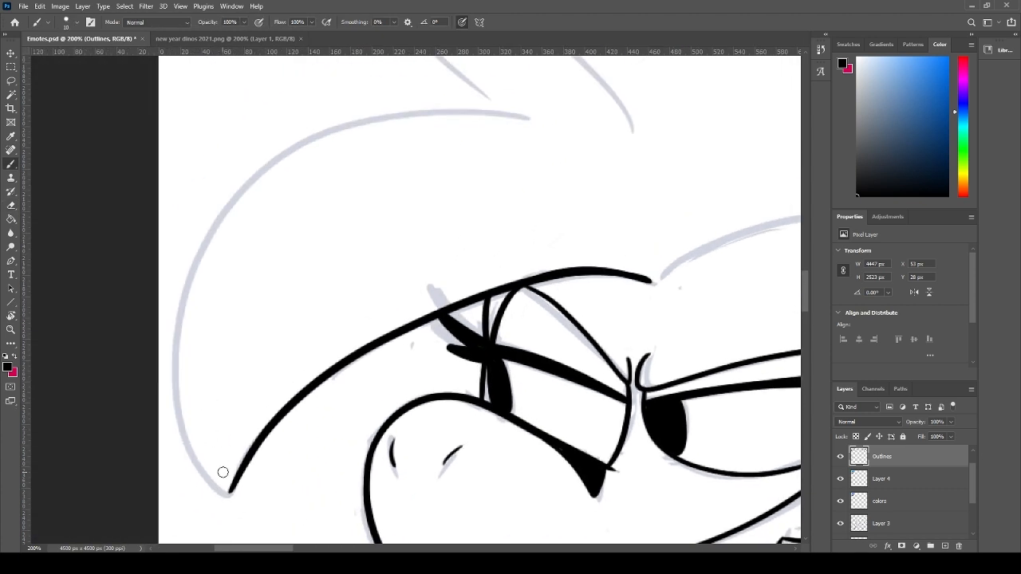
mouse_move(229, 493)
mouse_down()
mouse_move(188, 429)
mouse_move(536, 128)
mouse_up()
key(ctrl+z)
mouse_move(228, 489)
mouse_down()
mouse_move(178, 360)
mouse_move(535, 127)
mouse_up()
key(ctrl+z)
drag(229, 488, 537, 121)
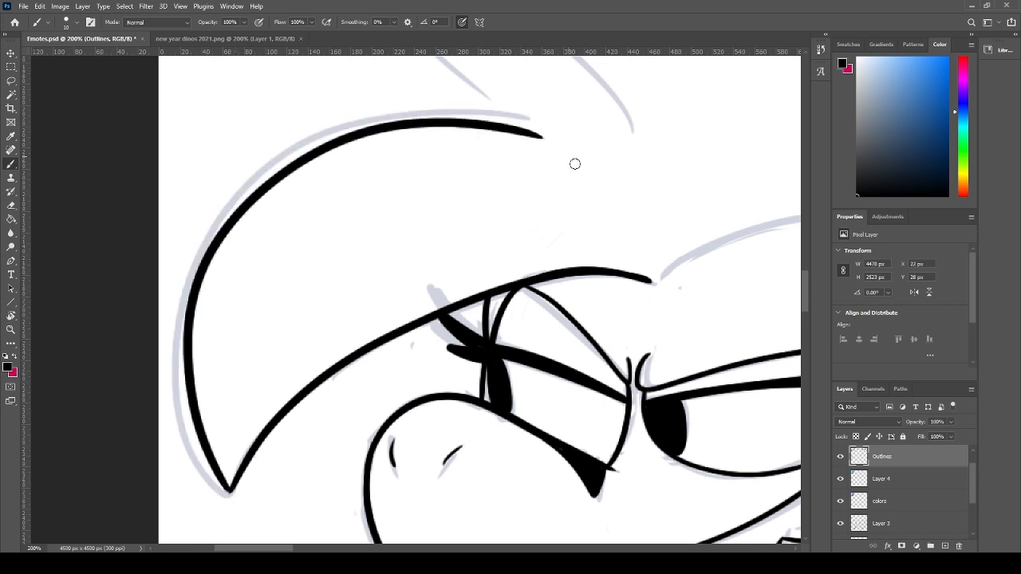
key(ctrl+z)
mouse_move(227, 487)
mouse_down()
mouse_move(508, 124)
mouse_move(407, 214)
mouse_move(343, 200)
mouse_move(407, 203)
mouse_up()
key(e)
key(b)
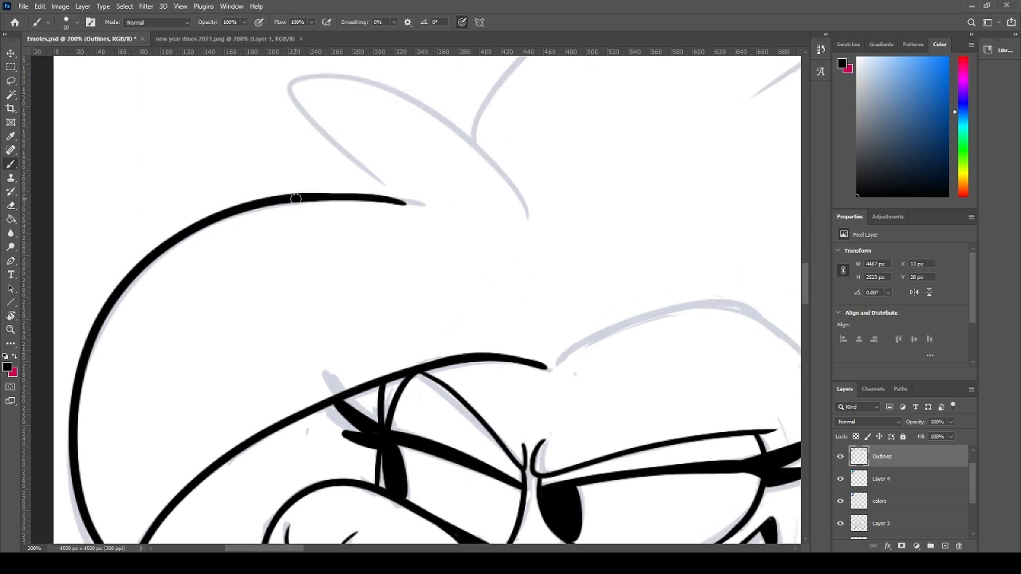
- Redraw the upper end of the hair swoop's outer curve so it tapers along the sketch to the line's end
drag(296, 199, 405, 194)
key(ctrl+z)
key(ctrl+z)
drag(272, 205, 421, 202)
key(ctrl+z)
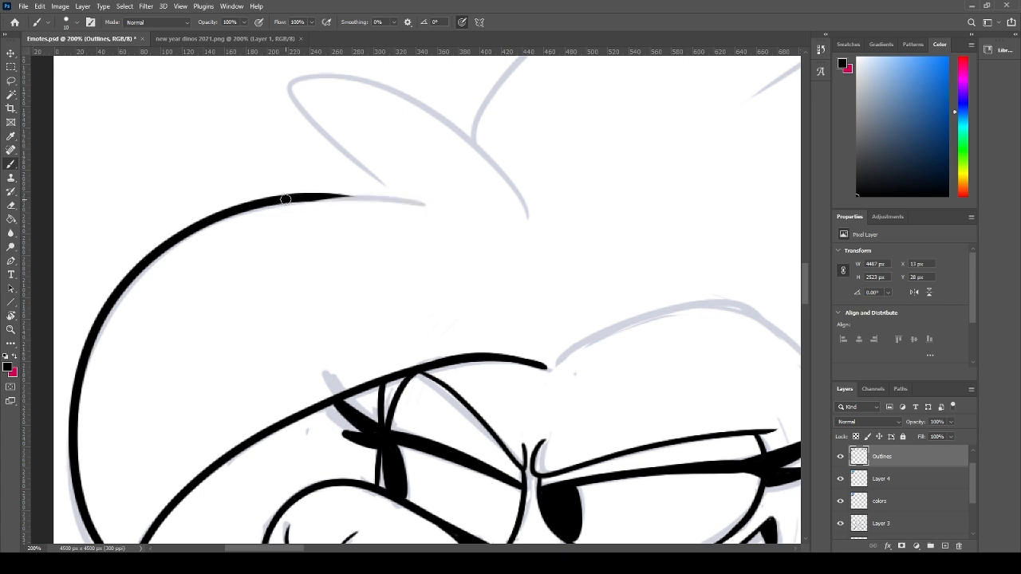
drag(285, 199, 435, 204)
drag(378, 145, 388, 249)
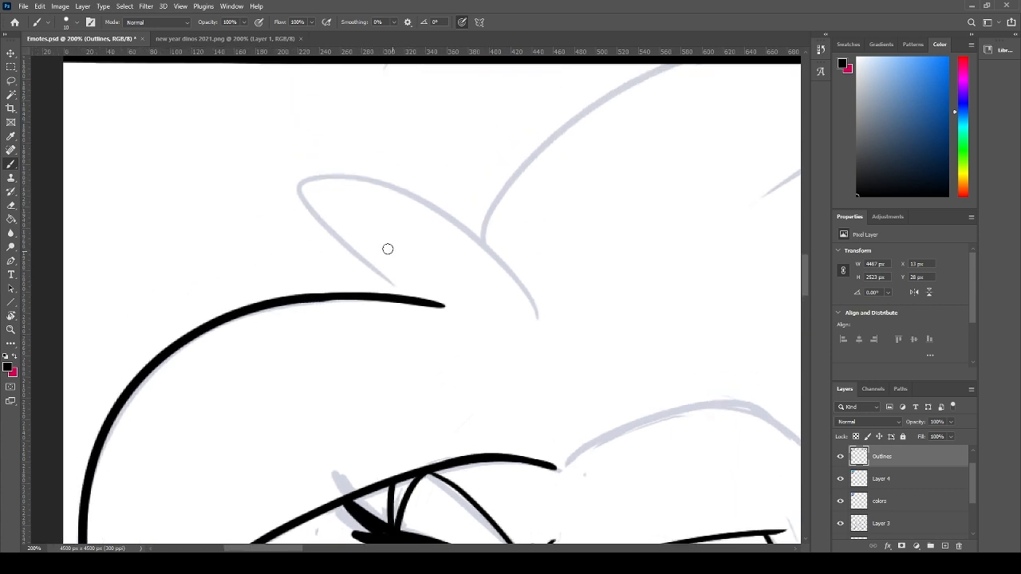
key(e)
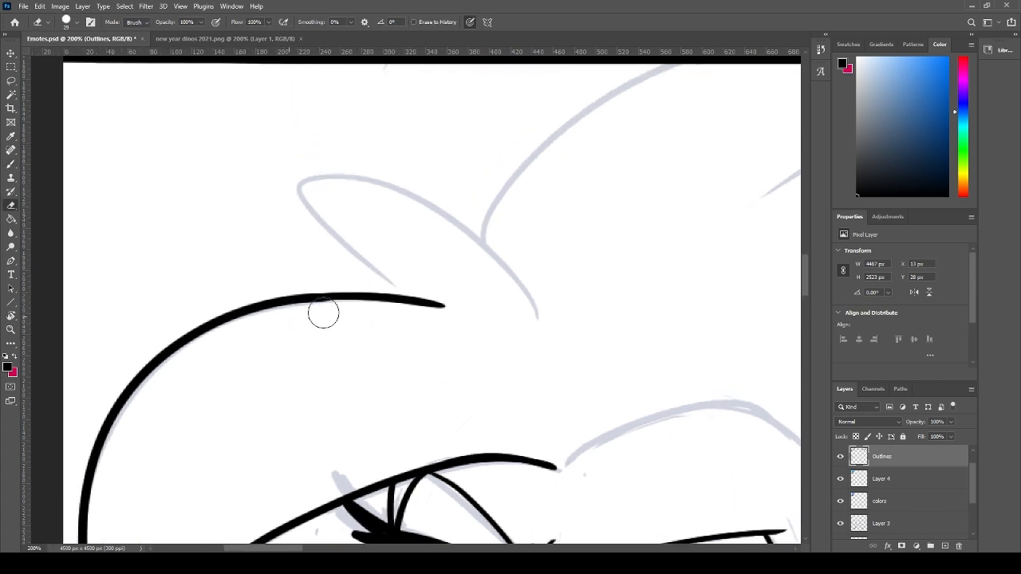
key(b)
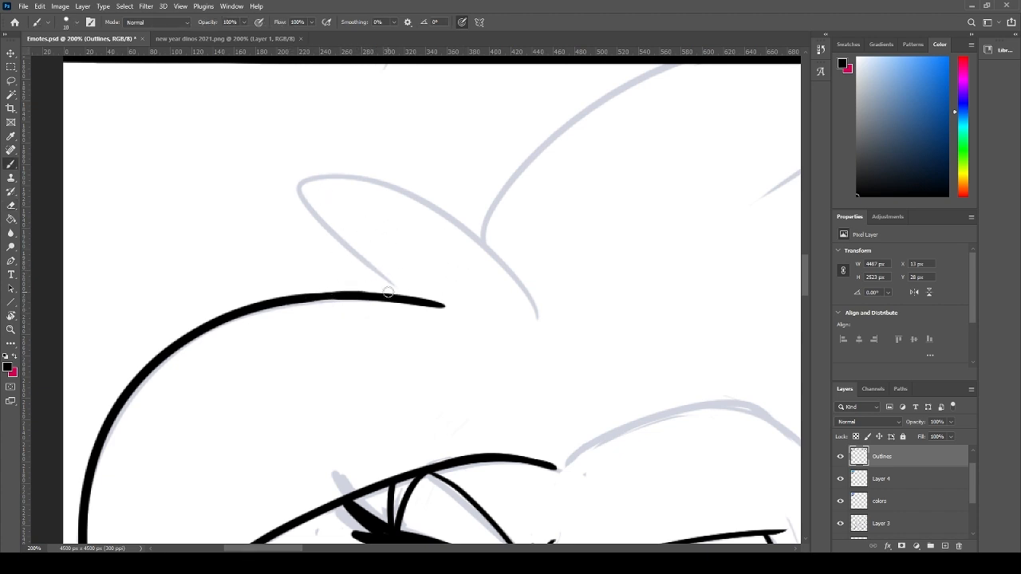
mouse_move(388, 293)
mouse_down()
mouse_move(450, 222)
mouse_move(516, 304)
mouse_move(308, 209)
mouse_move(542, 293)
mouse_up()
key(ctrl+z)
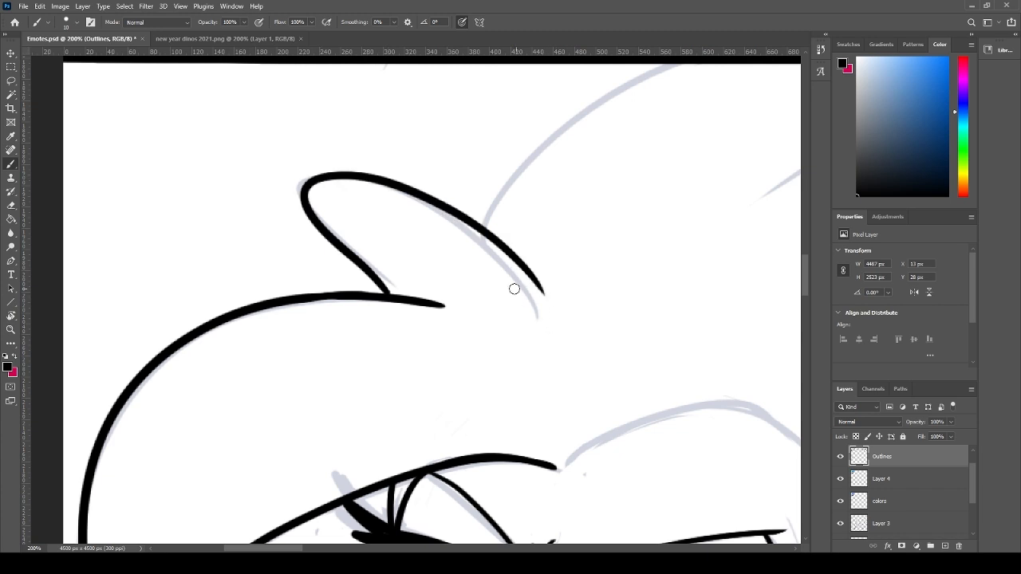
key(ctrl+z)
- Ink the pointed hair tuft above the swoop and the long hair curve rising from it to the panel's upper border
drag(396, 295, 542, 315)
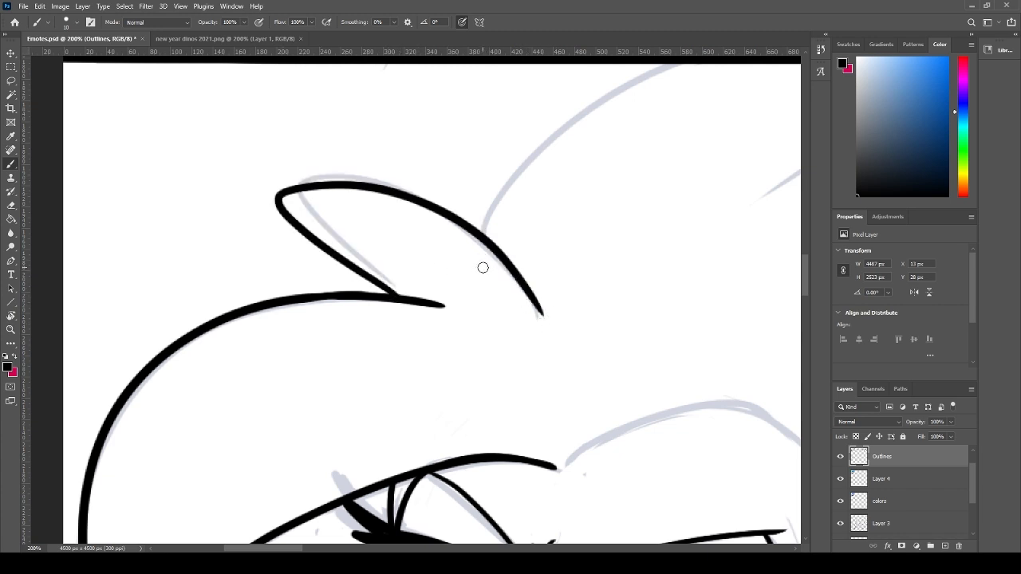
drag(482, 267, 239, 420)
drag(170, 314, 363, 149)
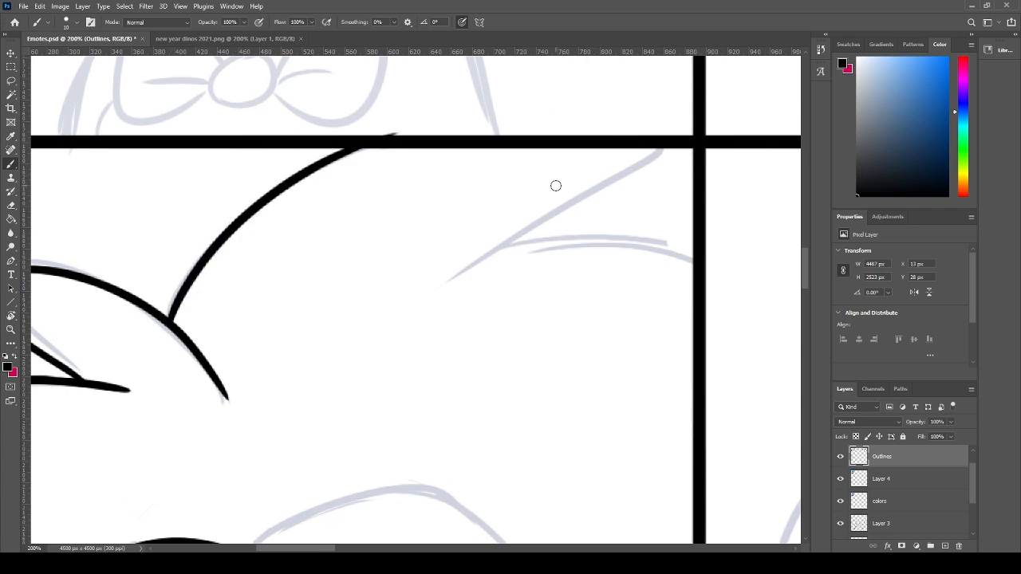
- Erase the hair curve's overshoot past the panel border and ink the diagonal hair line near the panel's upper-right corner
key(e)
drag(568, 241, 460, 209)
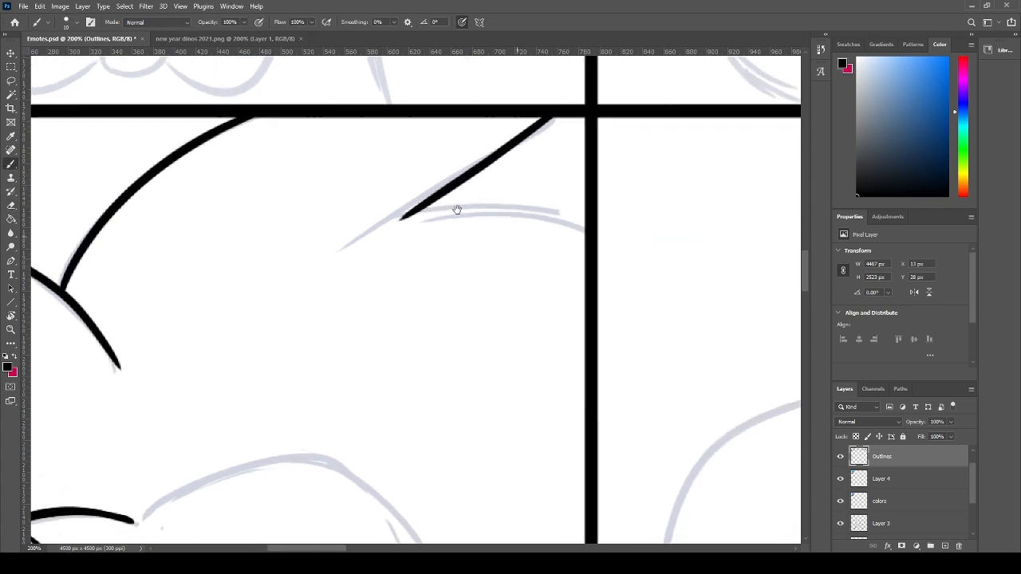
- Ink the hair spike's lower curve from the panel's right border to the tapered end of its sketch line
drag(590, 218, 358, 237)
key(ctrl+z)
drag(583, 210, 347, 239)
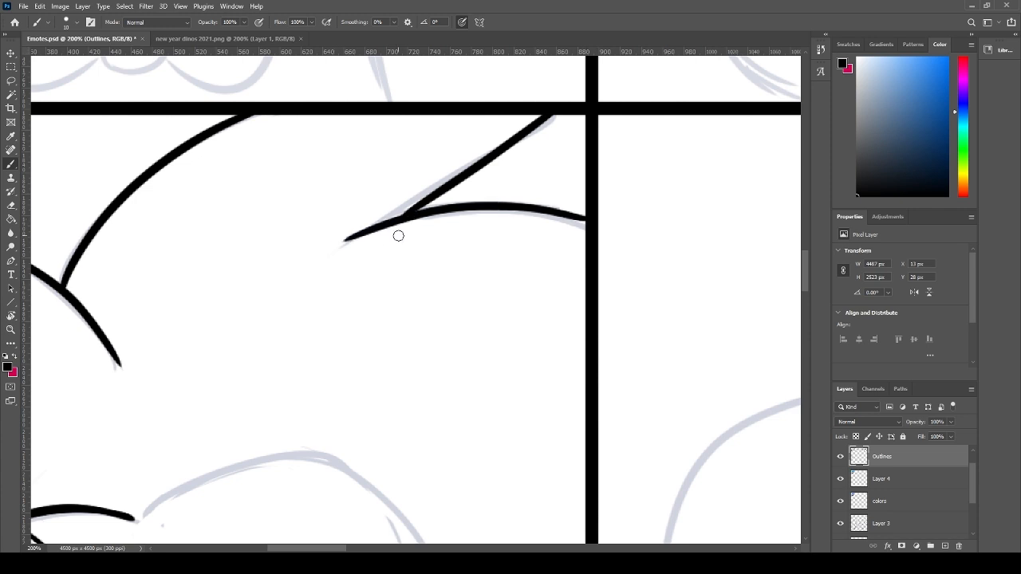
- Ink the rounded crown and back of the head, following the sketch down past the two cheek stripes
scroll(469, 255, down, 5)
scroll(467, 210, left, 2)
mouse_move(229, 293)
mouse_down()
mouse_move(333, 240)
mouse_move(528, 429)
mouse_move(540, 227)
mouse_up()
drag(572, 193, 506, 410)
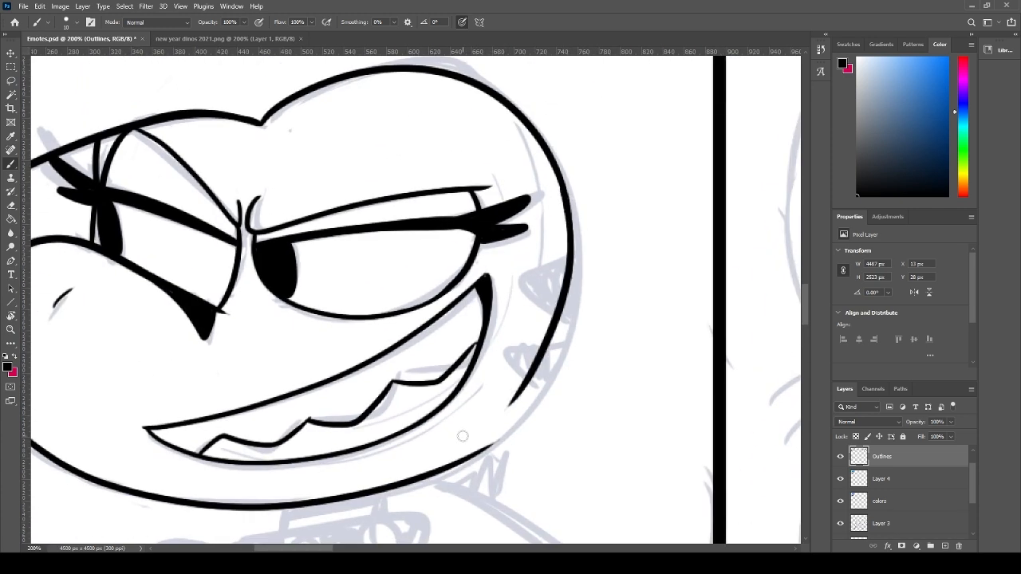
key(ctrl+z)
key(e)
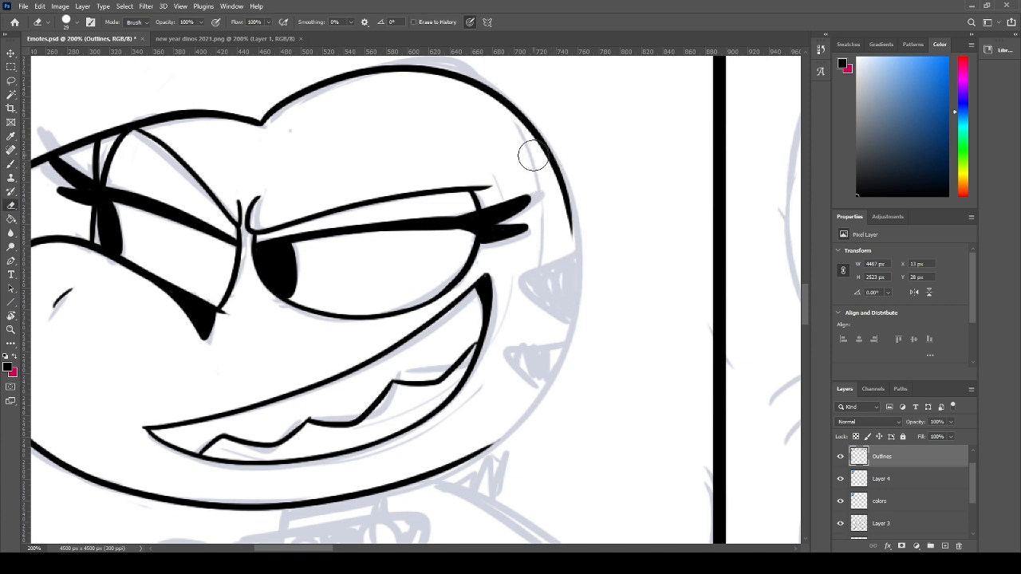
key(b)
mouse_move(534, 155)
mouse_down()
mouse_move(565, 273)
mouse_move(545, 359)
mouse_move(574, 239)
mouse_move(518, 430)
mouse_up()
key(ctrl+z)
- Ink the lower cheek curve that joins the back of the head to the chin outline
drag(548, 367, 461, 436)
key(ctrl+z)
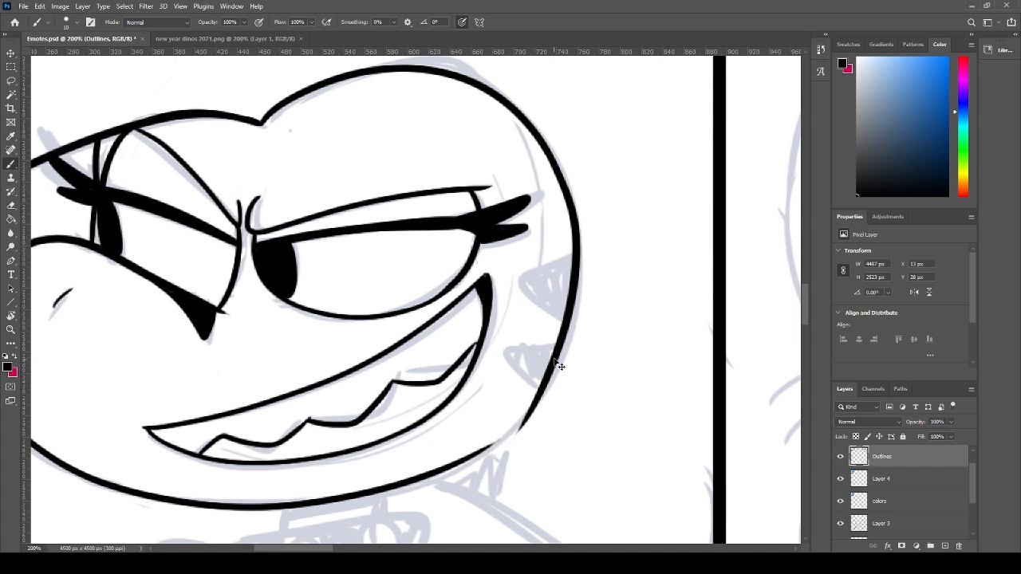
drag(556, 345, 436, 449)
key(ctrl+z)
drag(550, 365, 470, 453)
key(ctrl+z)
drag(552, 369, 450, 466)
key(ctrl+z)
key(ctrl+z)
drag(552, 367, 453, 465)
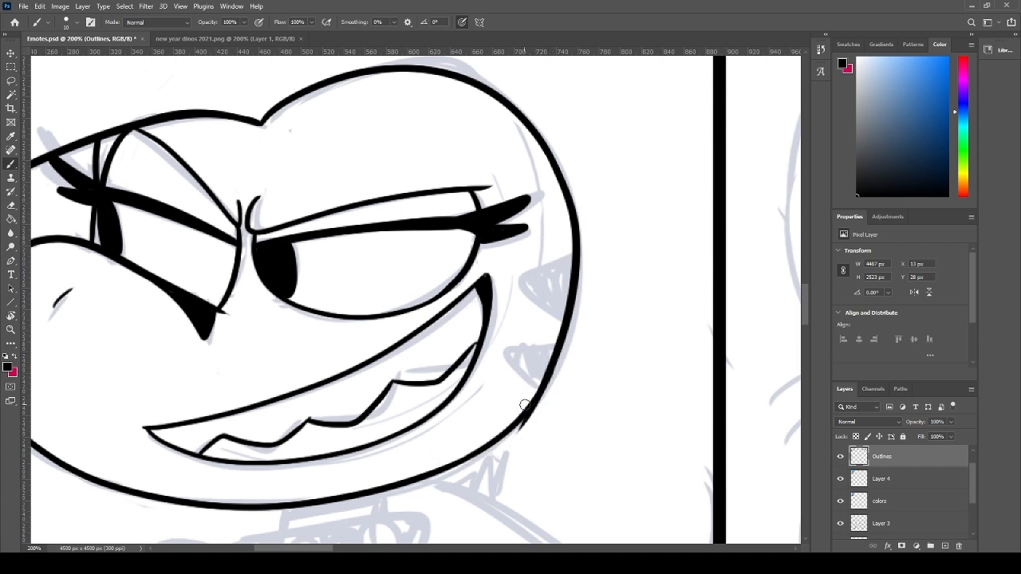
- Erase the overshooting line end where the cheek curve meets the back of the head
key(e)
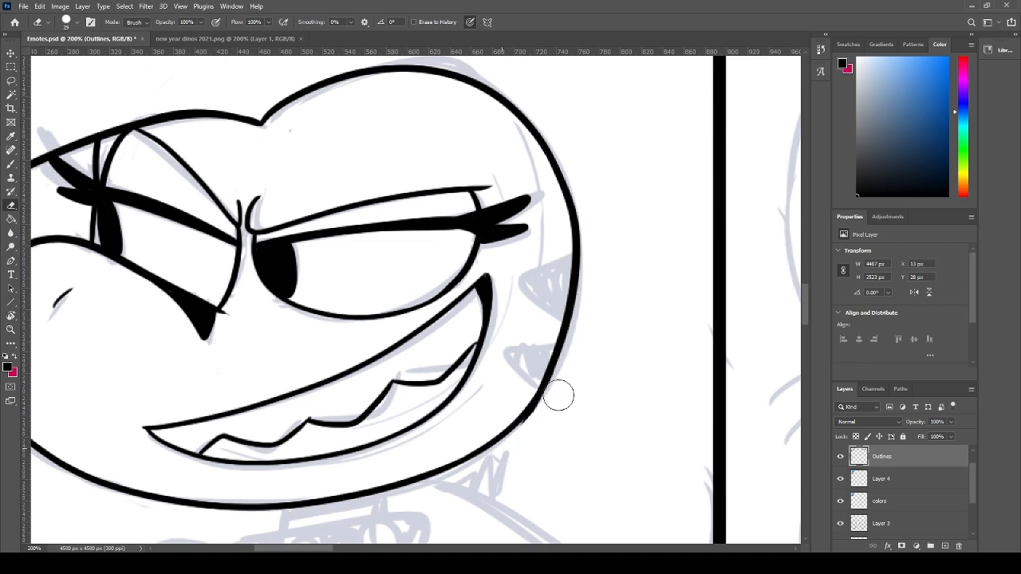
key(b)
drag(520, 416, 555, 329)
key(ctrl+z)
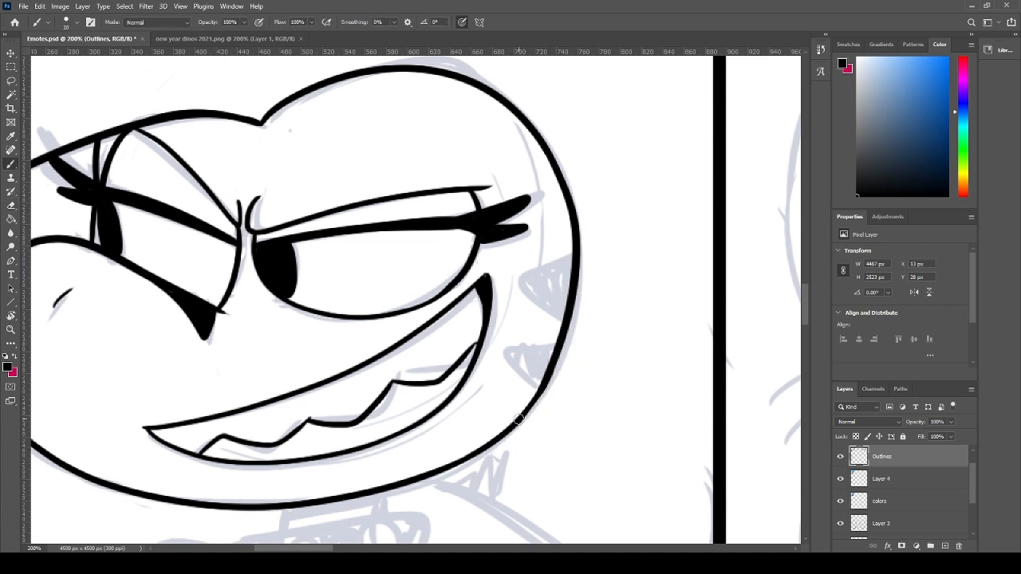
- Ink the two triangular stripes on the back of the head and fill them with solid black
drag(533, 411, 559, 340)
mouse_move(537, 383)
mouse_down()
mouse_move(507, 352)
mouse_move(558, 325)
mouse_up()
key(ctrl+z)
mouse_move(531, 388)
mouse_down()
mouse_move(532, 349)
mouse_move(550, 305)
mouse_move(560, 311)
mouse_move(537, 294)
mouse_move(569, 248)
mouse_up()
key(g)
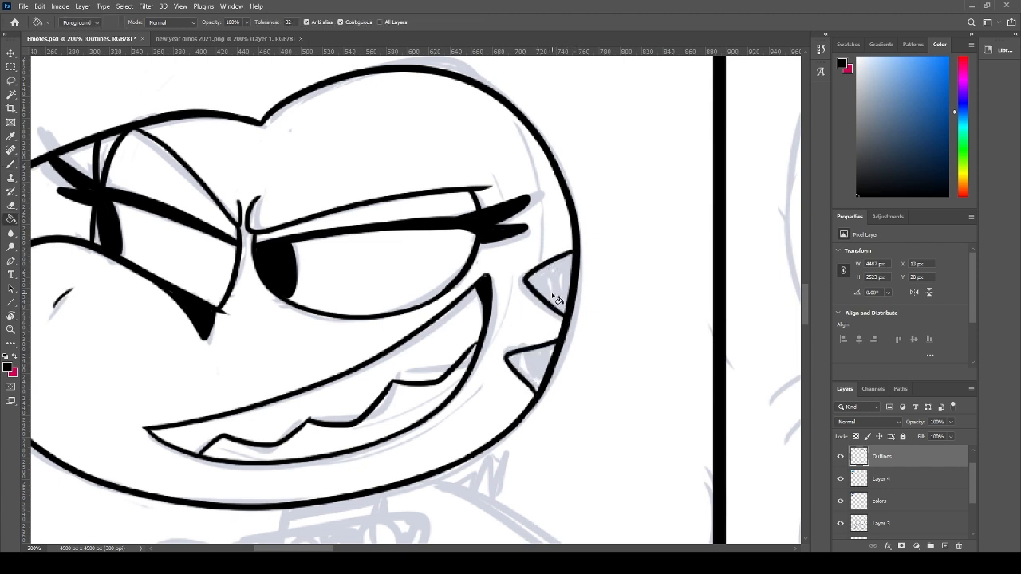
click(552, 293)
click(532, 363)
key(b)
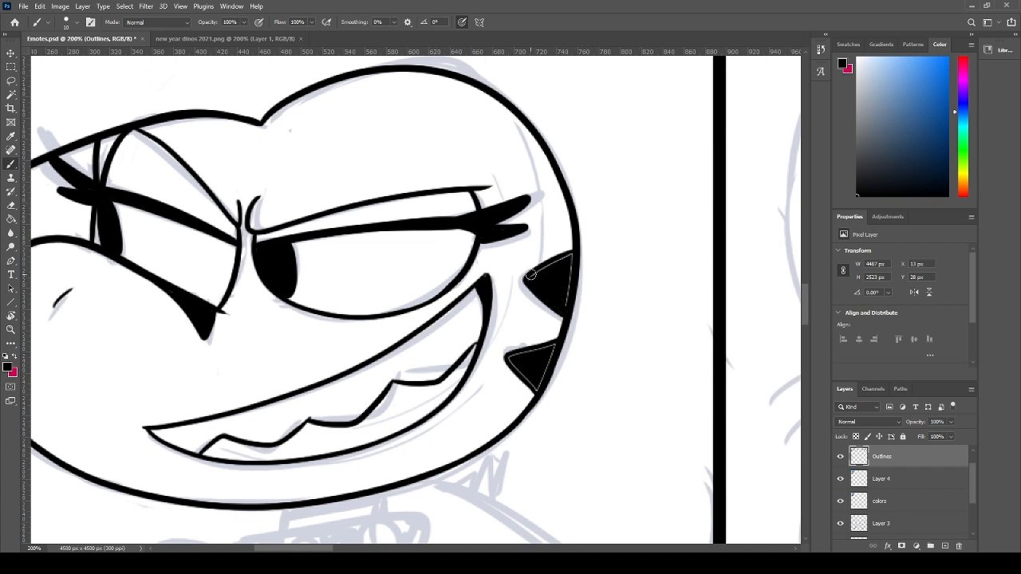
mouse_move(527, 277)
mouse_down()
mouse_move(568, 255)
mouse_move(563, 303)
mouse_up()
mouse_move(544, 353)
mouse_down()
mouse_move(539, 386)
mouse_move(529, 376)
mouse_move(552, 344)
mouse_up()
- Ink the two short neck lines between the chin and the collar sketch
mouse_move(467, 415)
mouse_down()
mouse_move(488, 305)
mouse_move(547, 235)
mouse_up()
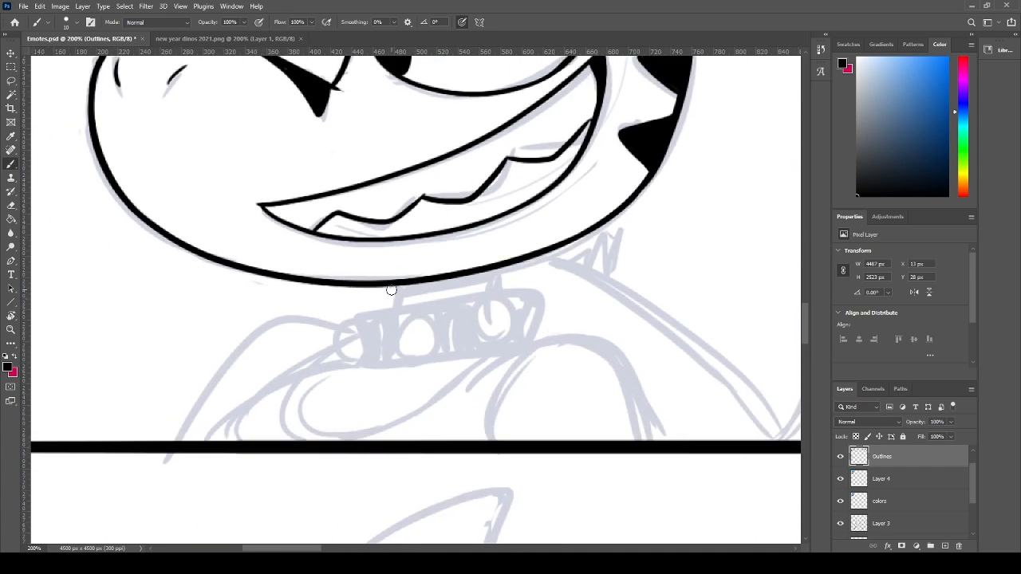
drag(391, 286, 388, 314)
drag(495, 271, 493, 295)
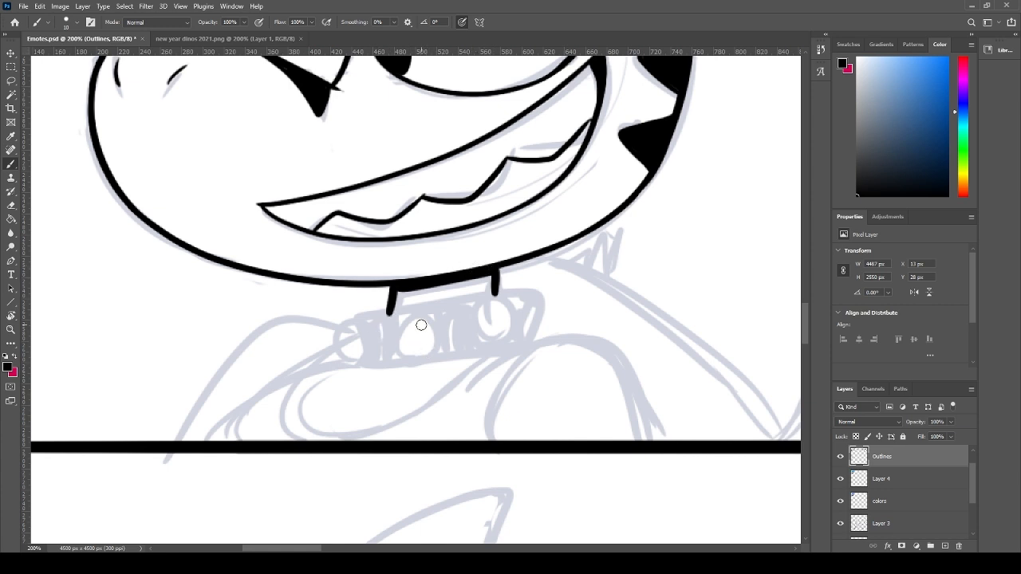
- Ink the rounded arch below the collar's right end, with both ends meeting the panel's lower border
mouse_move(487, 438)
mouse_down()
mouse_move(527, 355)
mouse_move(654, 455)
mouse_up()
key(ctrl+z)
drag(488, 437, 654, 452)
key(ctrl+z)
mouse_move(488, 437)
mouse_down()
mouse_move(567, 339)
mouse_move(629, 444)
mouse_move(619, 364)
mouse_move(652, 438)
mouse_up()
key(ctrl+z)
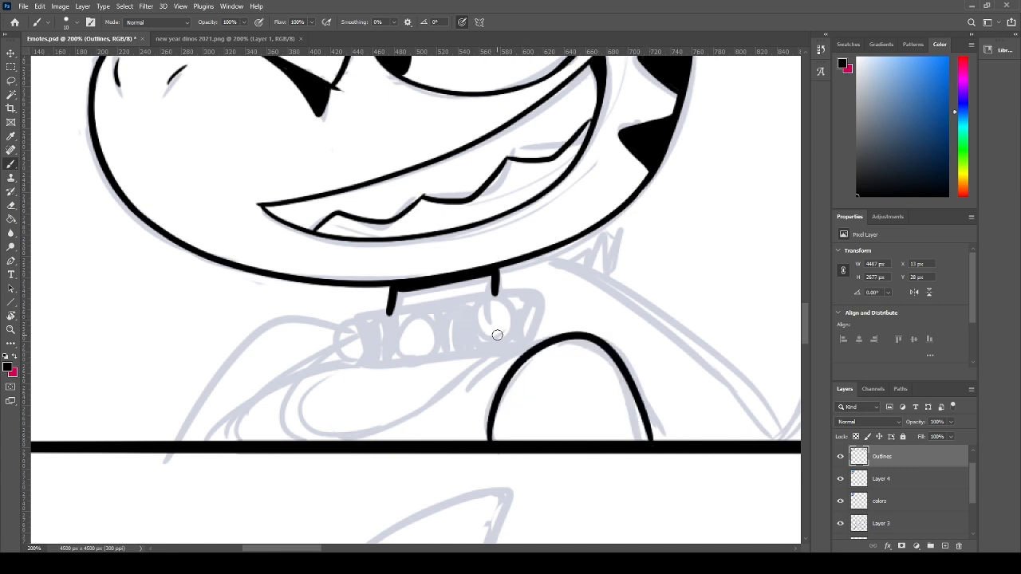
- Ink the collar band's upper edge and its two short sides around the neck
drag(409, 355, 529, 293)
key(ctrl+z)
key(ctrl+z)
mouse_move(359, 364)
mouse_down()
mouse_move(353, 323)
mouse_move(546, 333)
mouse_up()
key(ctrl+z)
mouse_move(359, 365)
mouse_down()
mouse_move(475, 297)
mouse_move(540, 343)
mouse_up()
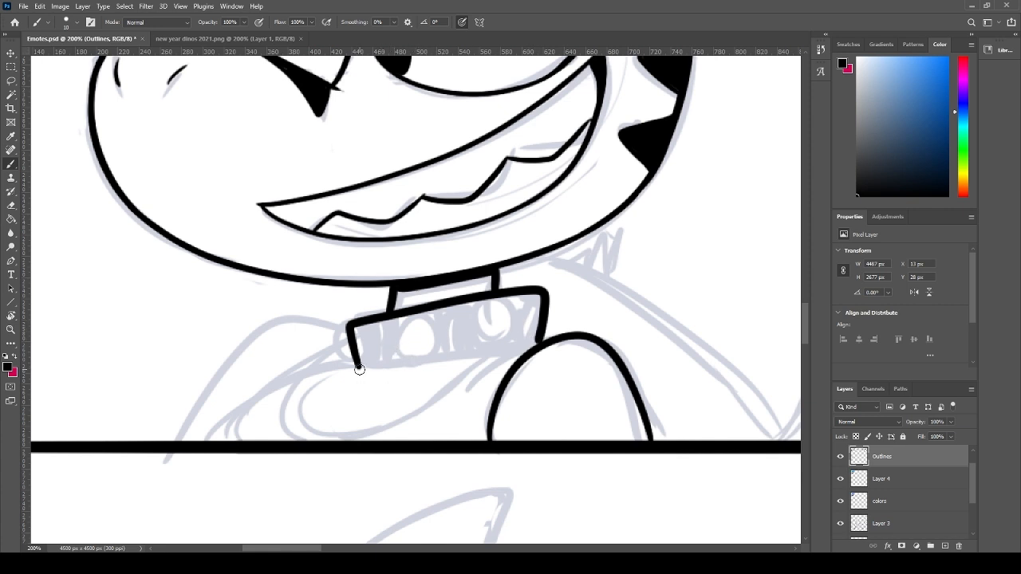
- Ink the collar band's curved lower edge, connecting its two sides
drag(359, 368, 545, 341)
key(ctrl+z)
mouse_move(359, 367)
mouse_down()
mouse_move(397, 369)
mouse_move(546, 339)
mouse_up()
key(ctrl+z)
mouse_move(360, 366)
mouse_down()
mouse_move(405, 369)
mouse_move(543, 341)
mouse_up()
- Ink the middle and right round collar studs and erase the band line inside the right stud
mouse_move(434, 356)
mouse_down()
mouse_move(451, 335)
mouse_move(438, 302)
mouse_move(415, 333)
mouse_up()
key(ctrl+z)
mouse_move(518, 339)
mouse_down()
mouse_move(518, 303)
mouse_move(541, 299)
mouse_move(531, 304)
mouse_move(534, 293)
mouse_move(523, 339)
mouse_up()
key(ctrl+z)
key(ctrl+z)
key(ctrl+z)
mouse_move(536, 297)
mouse_down()
mouse_move(530, 331)
mouse_move(550, 319)
mouse_move(534, 331)
mouse_move(523, 323)
mouse_move(527, 305)
mouse_up()
key(e)
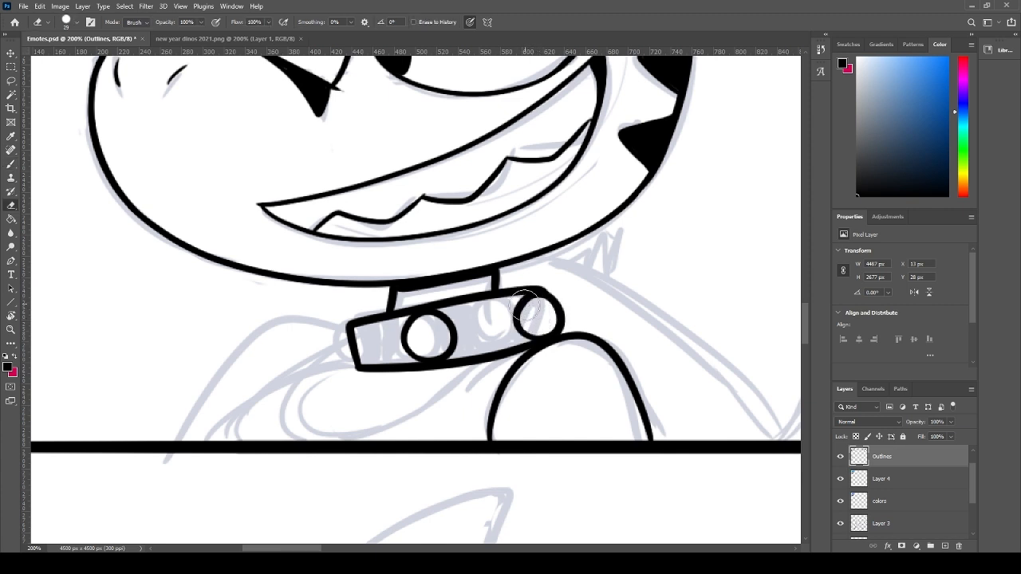
key(b)
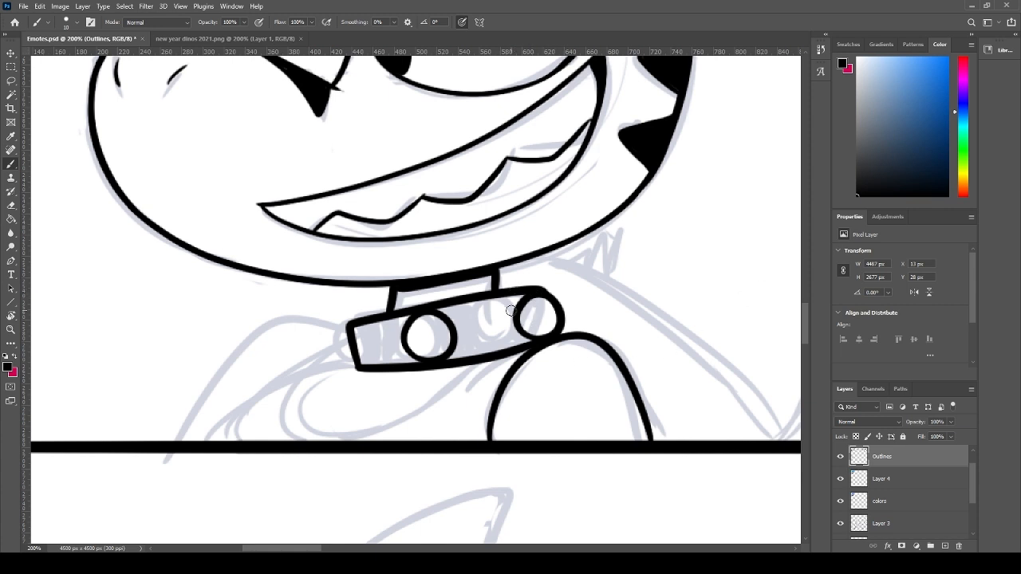
- Ink the round stud at the collar's left end
mouse_move(326, 343)
mouse_down()
mouse_move(343, 360)
mouse_move(351, 327)
mouse_move(343, 335)
mouse_move(357, 353)
mouse_move(345, 355)
mouse_move(351, 335)
mouse_move(380, 321)
mouse_up()
key(ctrl+z)
key(b)
key(ctrl+z)
key(ctrl+shift+z)
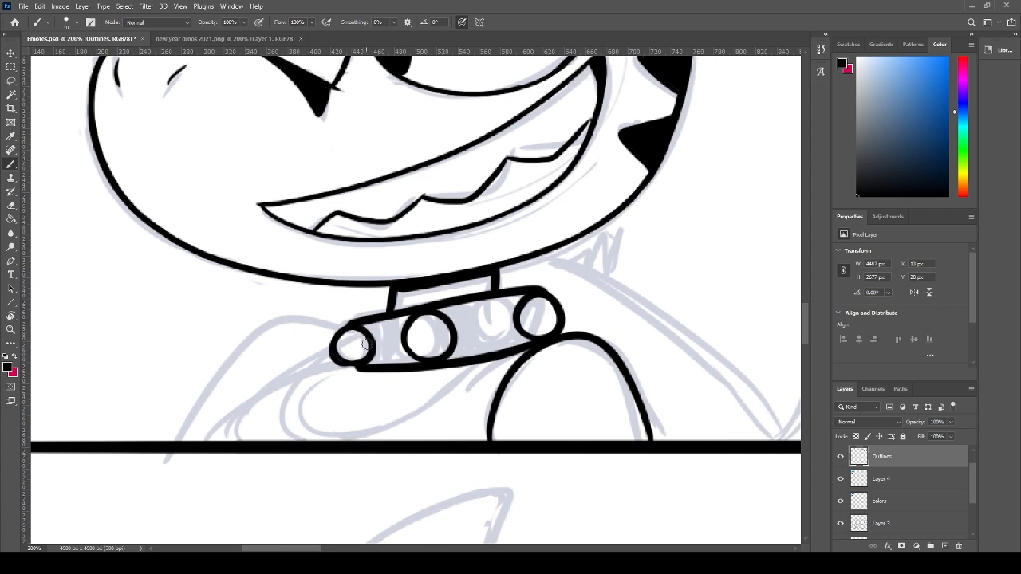
key(ctrl+z)
key(ctrl+shift+z)
- Fill the collar band with black around the studs and add small shine marks inside the studs
key(g)
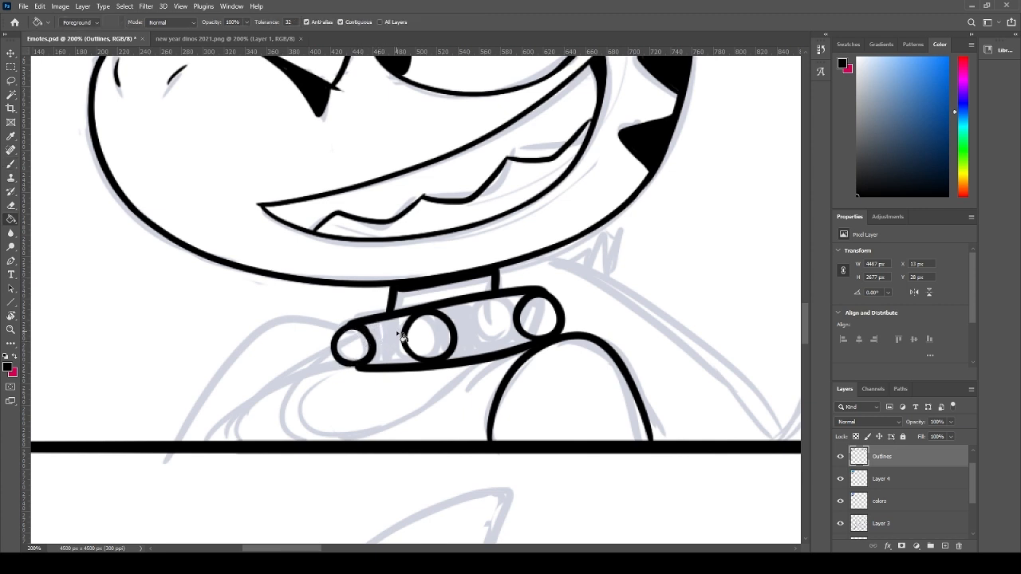
click(388, 343)
click(482, 316)
key(b)
mouse_move(441, 358)
mouse_down()
mouse_move(443, 313)
mouse_move(459, 346)
mouse_move(452, 314)
mouse_move(484, 302)
mouse_move(445, 308)
mouse_move(524, 294)
mouse_move(518, 324)
mouse_move(515, 304)
mouse_move(526, 341)
mouse_move(517, 325)
mouse_move(475, 359)
mouse_move(434, 353)
mouse_move(426, 363)
mouse_move(403, 324)
mouse_move(413, 313)
mouse_move(412, 362)
mouse_up()
mouse_move(404, 316)
mouse_down()
mouse_move(367, 336)
mouse_move(370, 358)
mouse_move(415, 360)
mouse_move(422, 350)
mouse_up()
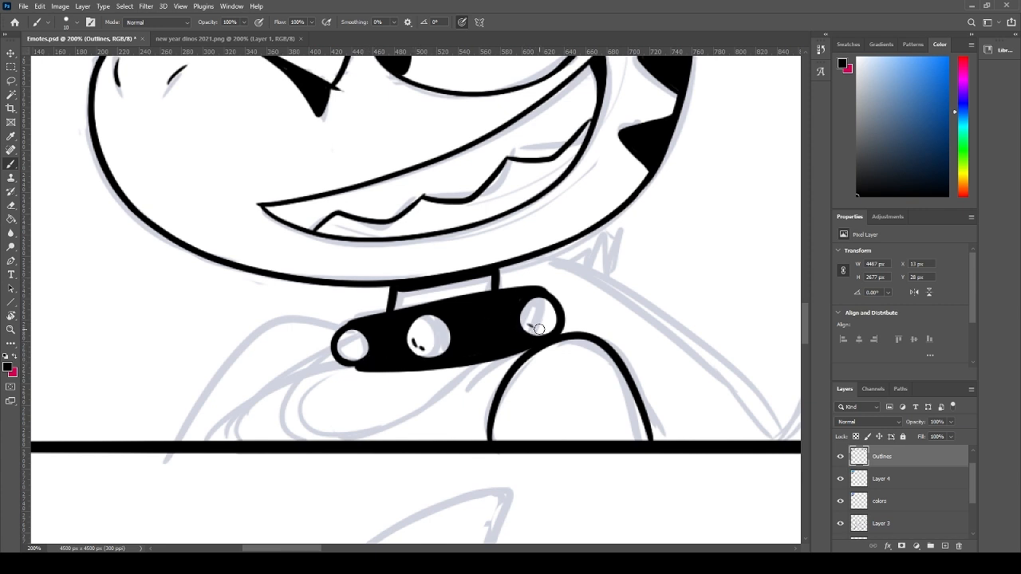
- Ink the looped shape beneath the collar and the curve from the left stud down to the panel border
drag(332, 361, 470, 365)
key(ctrl+z)
drag(331, 361, 470, 365)
mouse_move(334, 359)
mouse_down()
mouse_move(217, 418)
mouse_move(204, 440)
mouse_up()
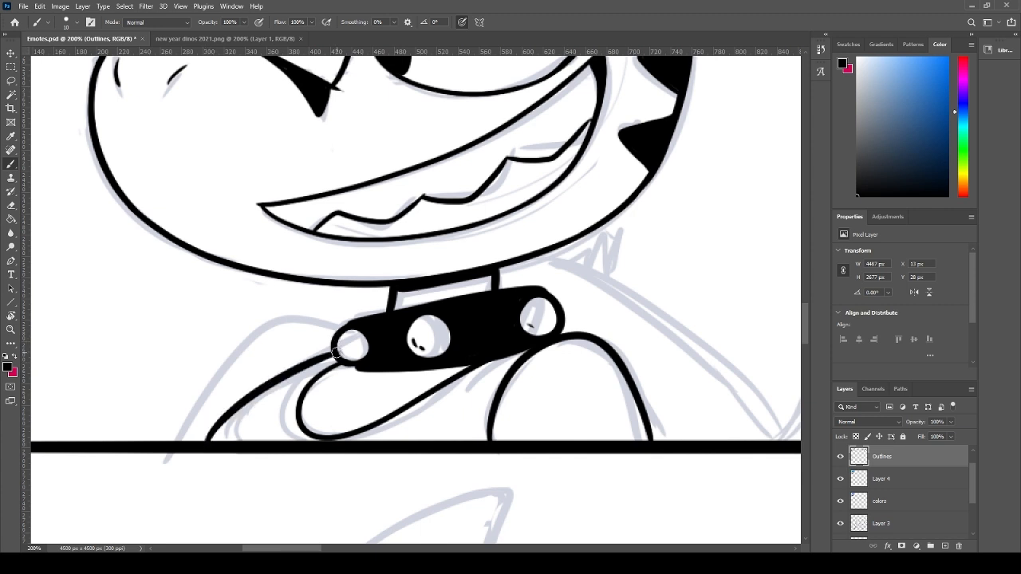
key(ctrl+z)
key(ctrl+shift+z)
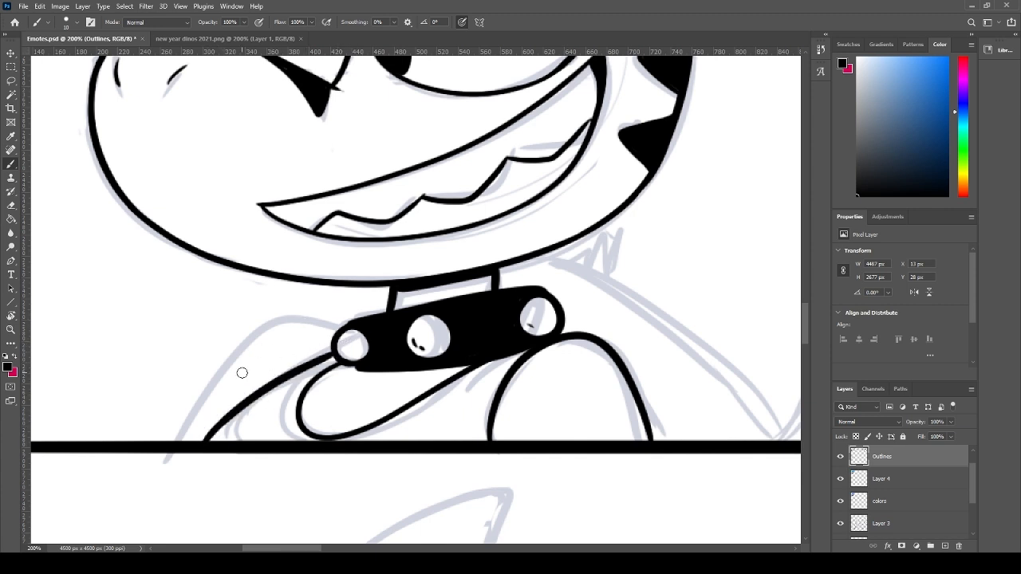
- Ink the outer left curve from the panel's lower border up to the collar's left stud
mouse_move(170, 446)
mouse_down()
mouse_move(335, 315)
mouse_move(296, 328)
mouse_move(174, 444)
mouse_move(208, 402)
mouse_move(355, 321)
mouse_up()
key(ctrl+z)
key(ctrl+z)
- Ink the long curve sweeping from under the chin down to the panel's lower border near its right corner
drag(593, 284, 342, 313)
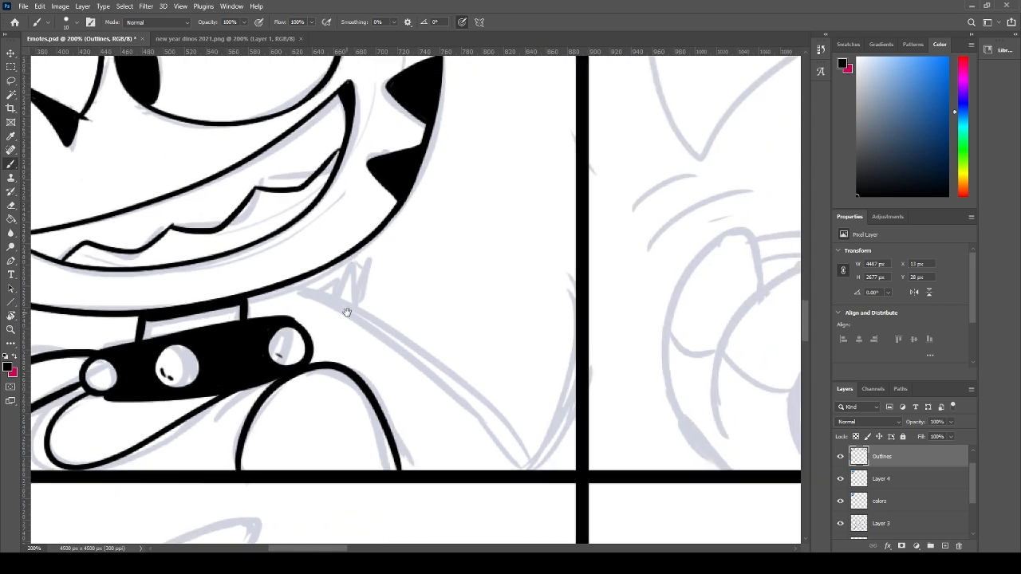
drag(271, 291, 521, 440)
key(ctrl+z)
mouse_move(258, 298)
mouse_down()
mouse_move(439, 365)
mouse_move(525, 457)
mouse_up()
key(ctrl+z)
drag(244, 294, 444, 373)
mouse_move(472, 406)
mouse_down()
mouse_move(526, 467)
mouse_move(574, 372)
mouse_up()
key(ctrl+z)
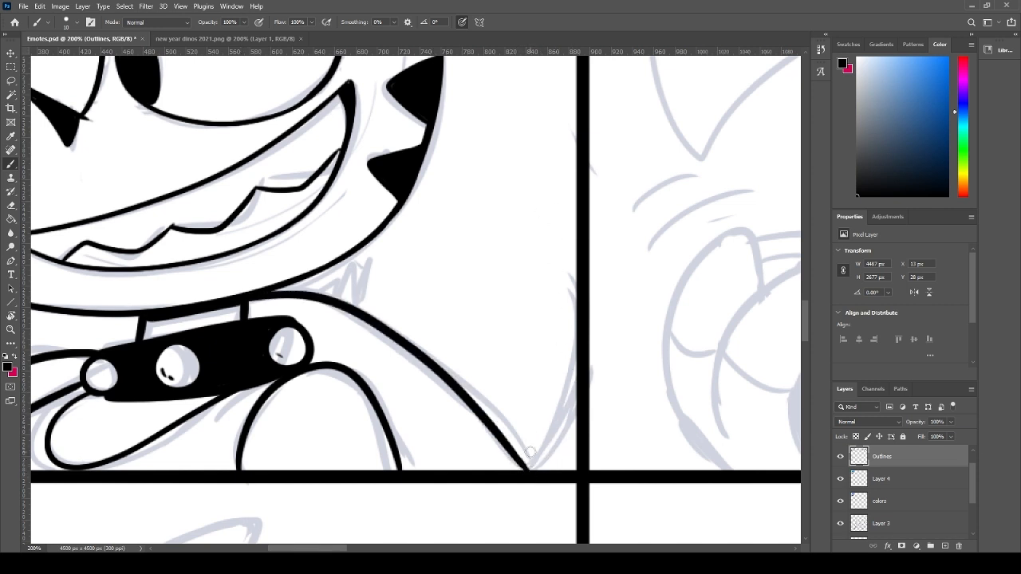
- Ink the curve rising from the panel's lower border along its right edge to a tapered tip
mouse_move(528, 469)
mouse_down()
mouse_move(540, 201)
mouse_move(557, 220)
mouse_up()
key(e)
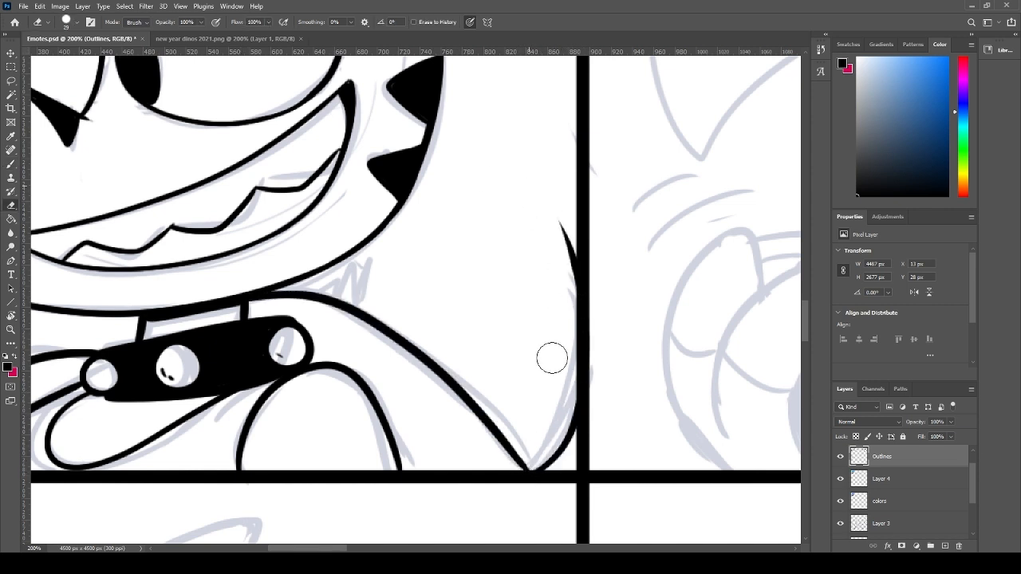
key(b)
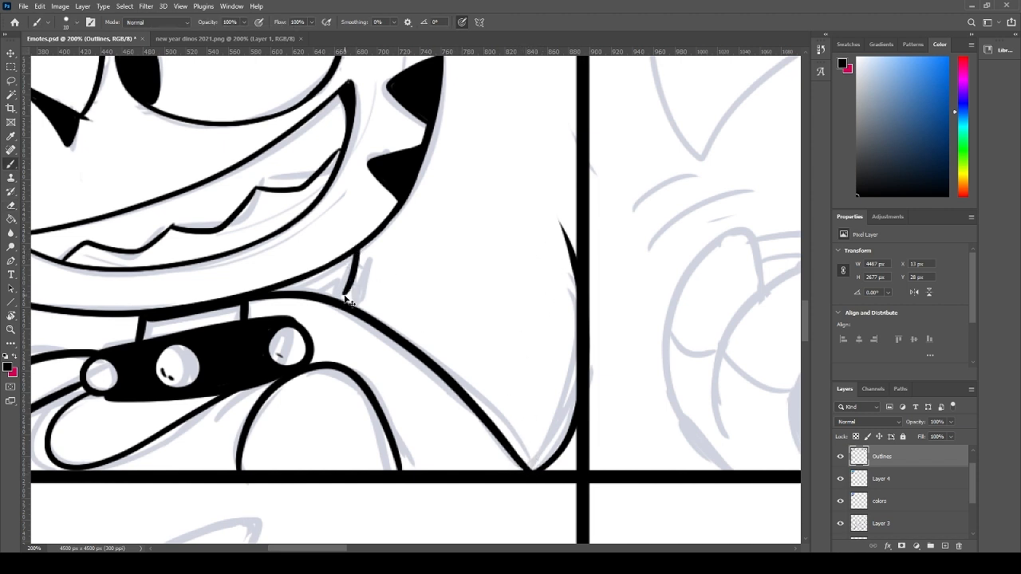
- Ink the small wedge between the jaw and the long shoulder curve and paint it solid black
mouse_move(351, 302)
mouse_down()
mouse_move(390, 231)
mouse_move(364, 283)
mouse_move(387, 245)
mouse_up()
key(ctrl+z)
key(ctrl+z)
key(ctrl+z)
drag(355, 279, 351, 301)
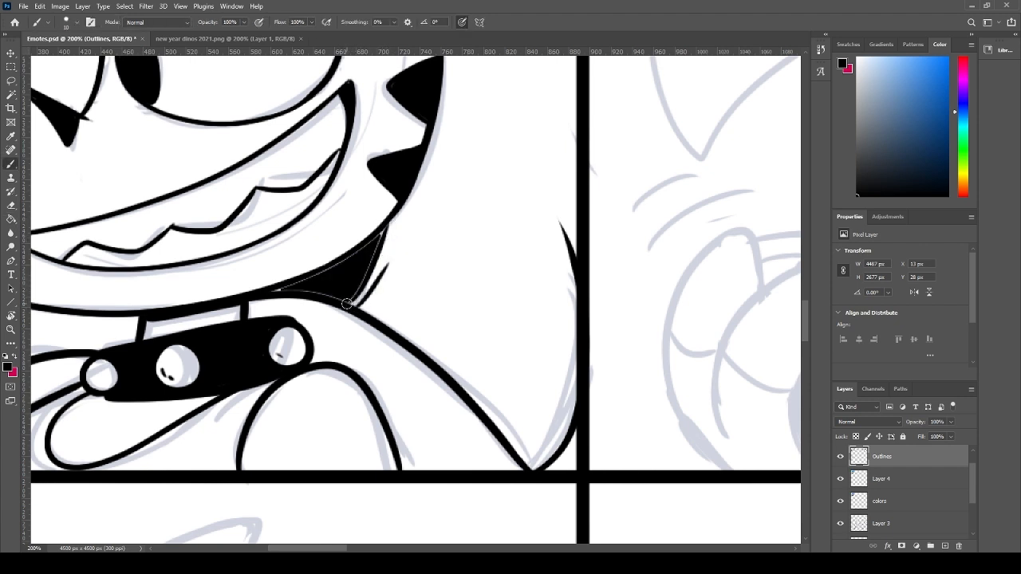
drag(388, 232, 349, 301)
drag(380, 232, 290, 258)
- Examine the inked character panel up close and as a whole for gaps in the outlines
mouse_move(262, 294)
mouse_down()
mouse_move(318, 288)
mouse_move(335, 254)
mouse_move(394, 497)
mouse_up()
drag(479, 292, 470, 423)
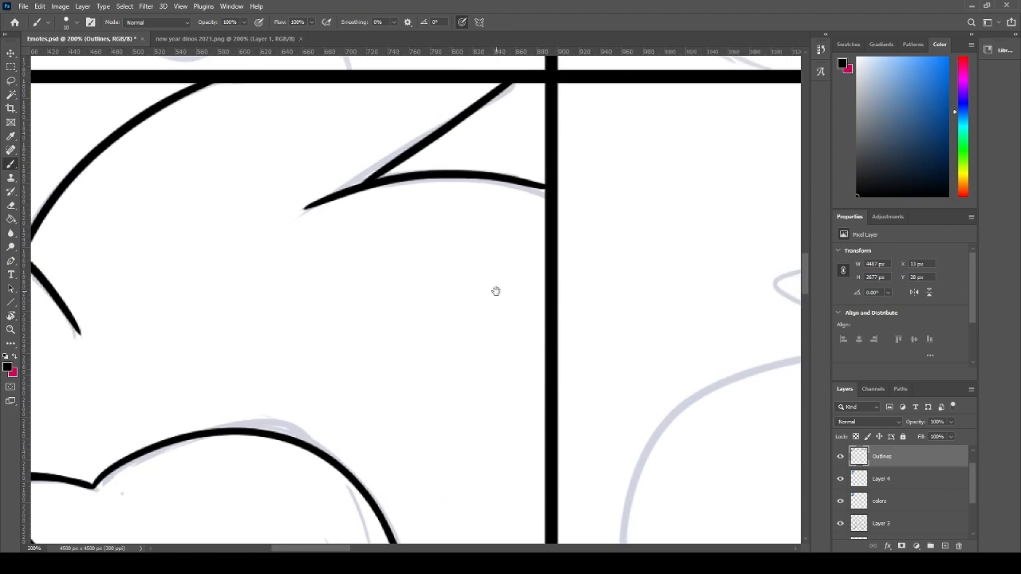
drag(494, 181, 545, 189)
drag(369, 237, 519, 91)
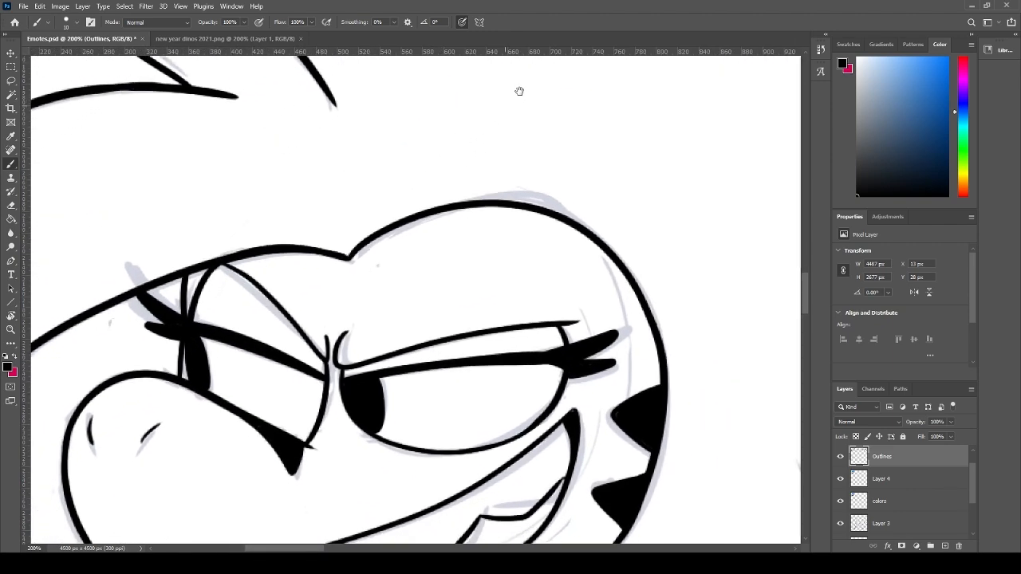
drag(305, 356, 331, 183)
key(ctrl+minus)
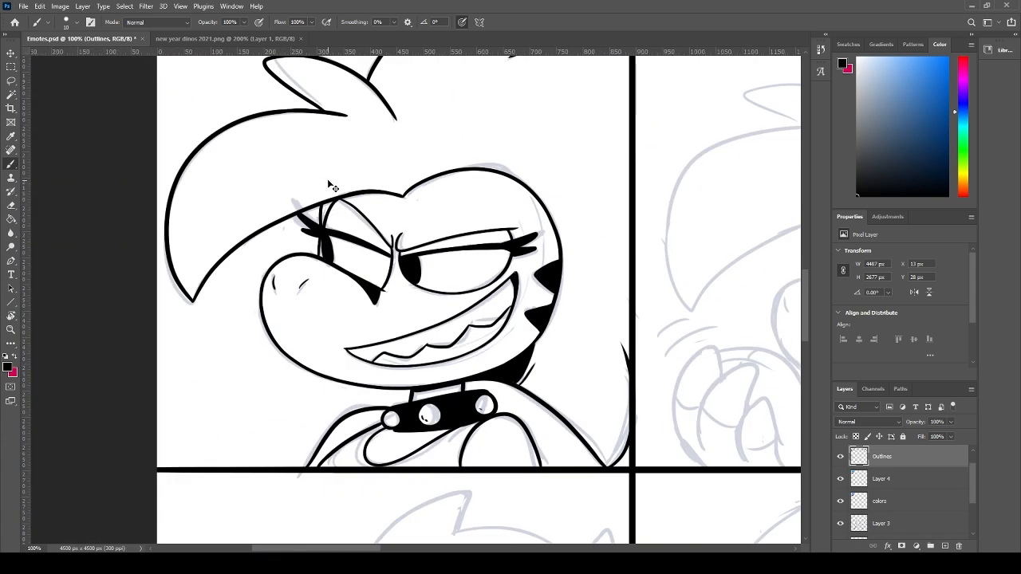
key(ctrl+minus)
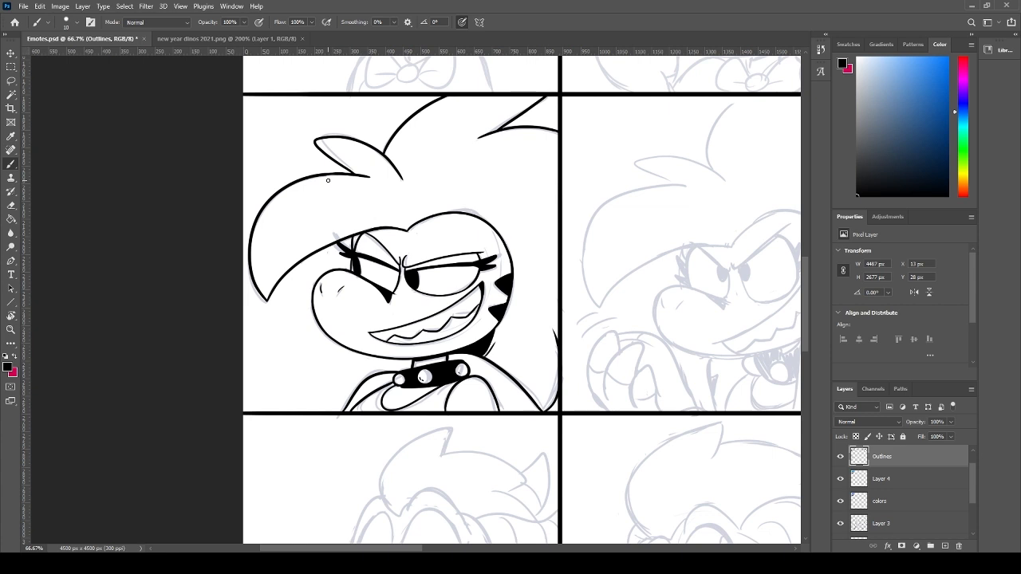
scroll(327, 180, up, 4)
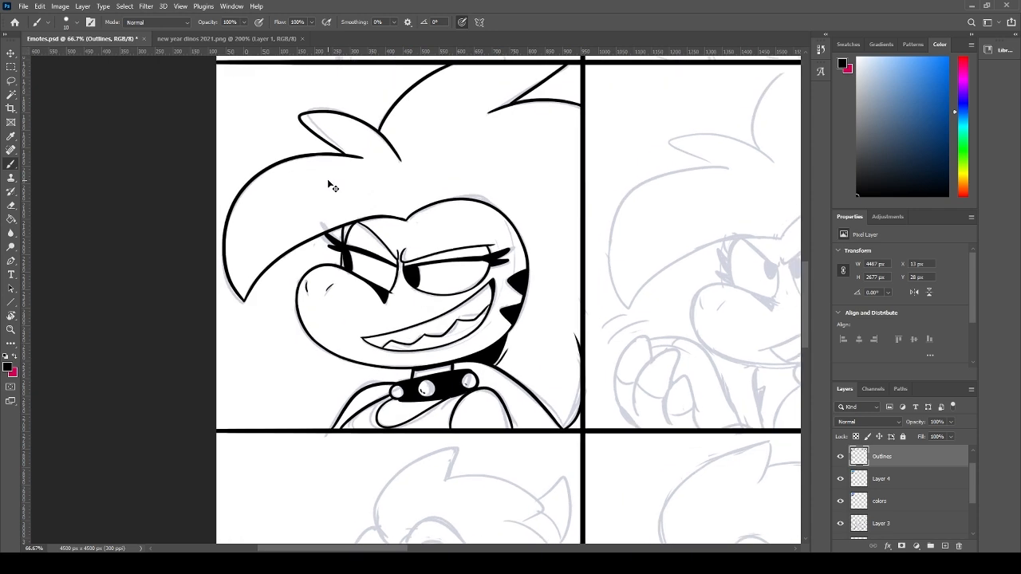
scroll(328, 182, down, 4)
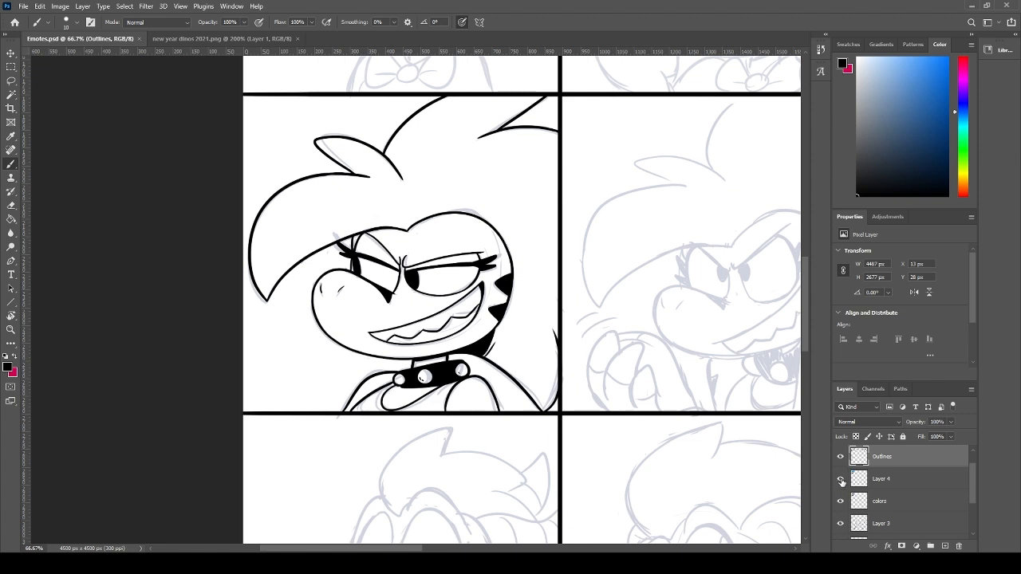
- Hide the colors layer and the Layer 3 sketch, and save the Emotes.psd document
click(839, 523)
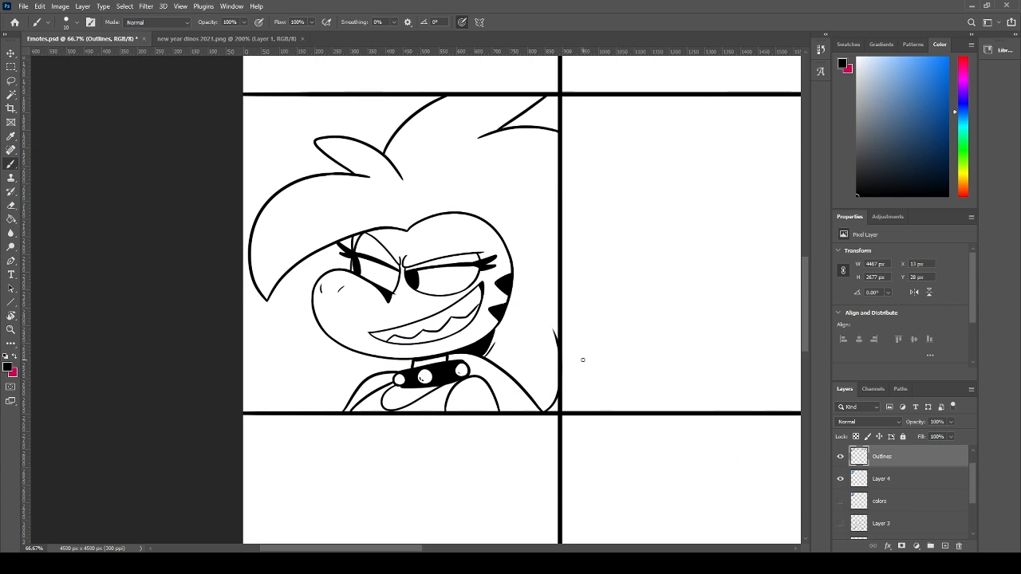
key(ctrl+s)
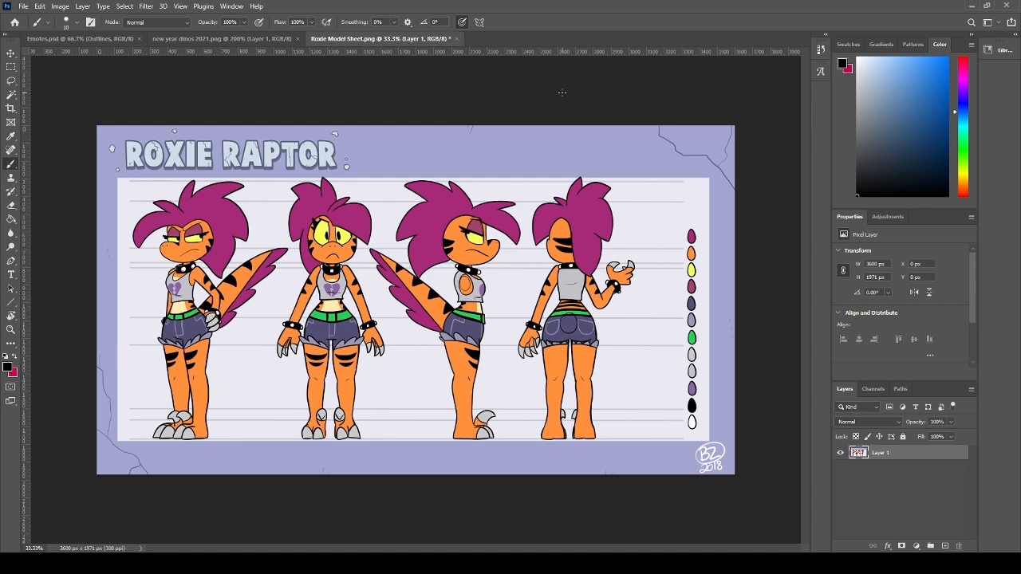
- Sample the orange skin color from the third figure's head in Roxie Model Sheet.png as the foreground color
key(ctrl+plus)
key(ctrl+plus)
key(ctrl+plus)
key(ctrl+plus)
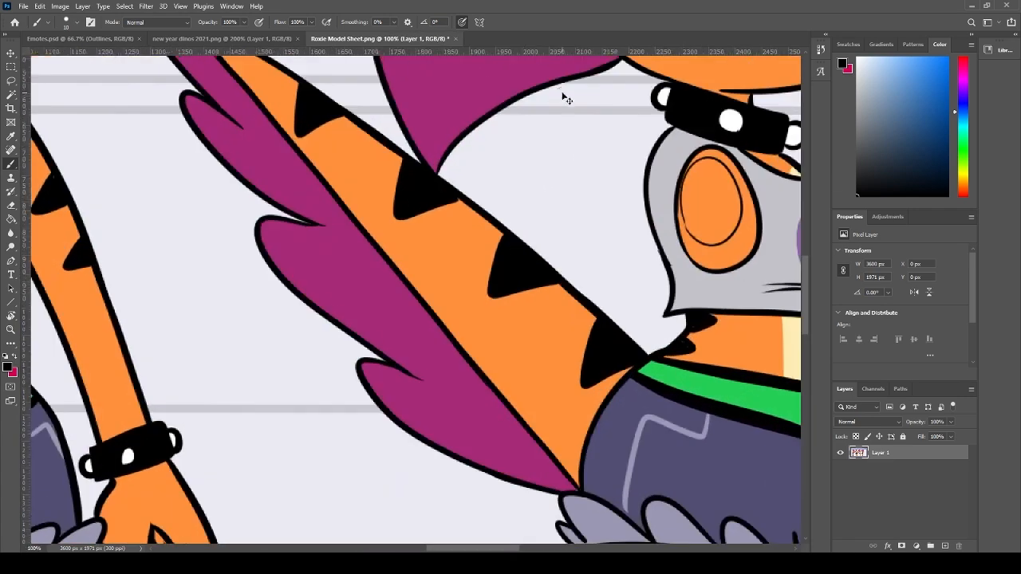
drag(377, 210, 288, 368)
alt+click(448, 297)
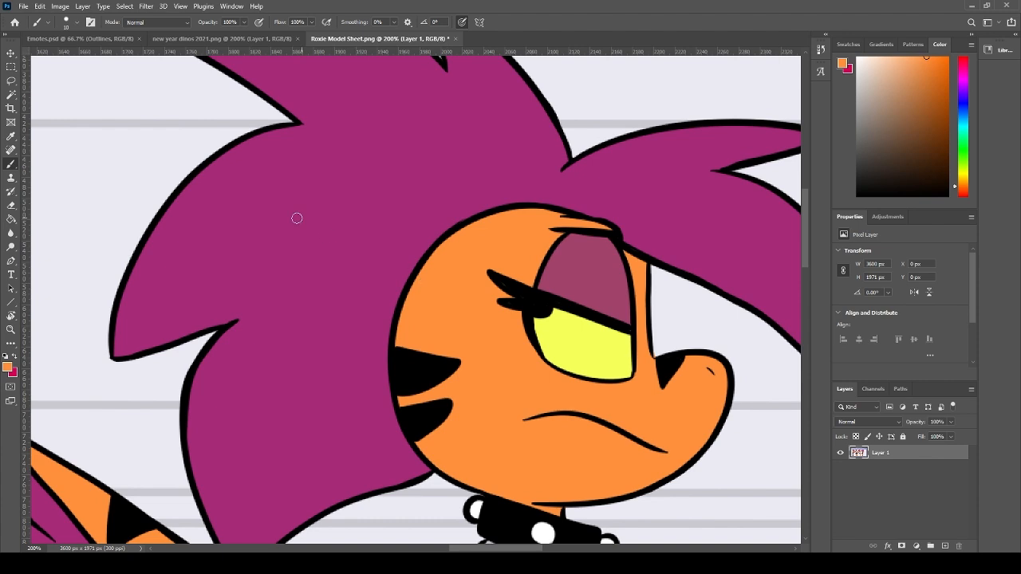
- Switch to Emotes.psd and paint the rounded arm shape below the collar's large stud orange on Layer 4
click(108, 39)
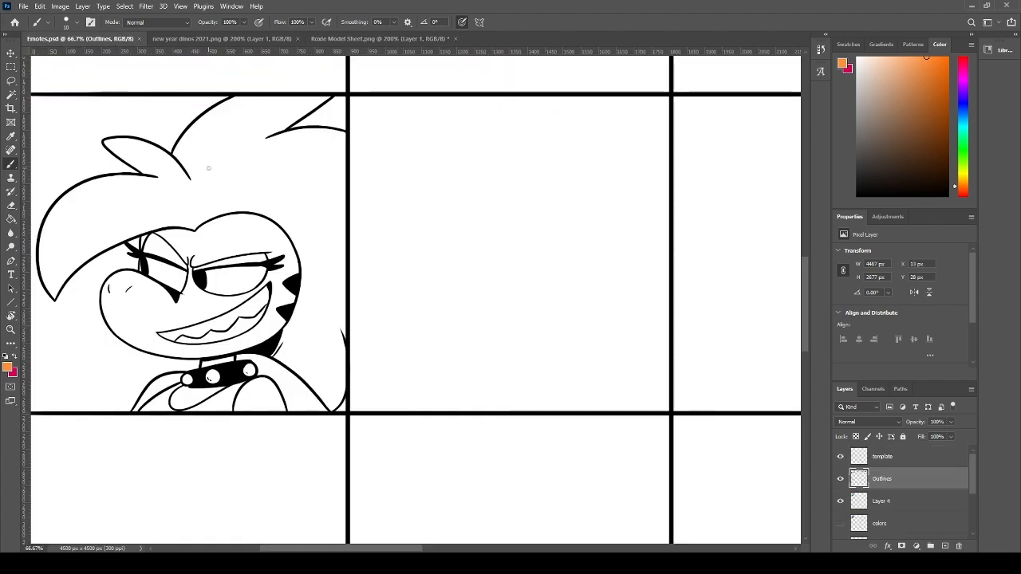
click(887, 505)
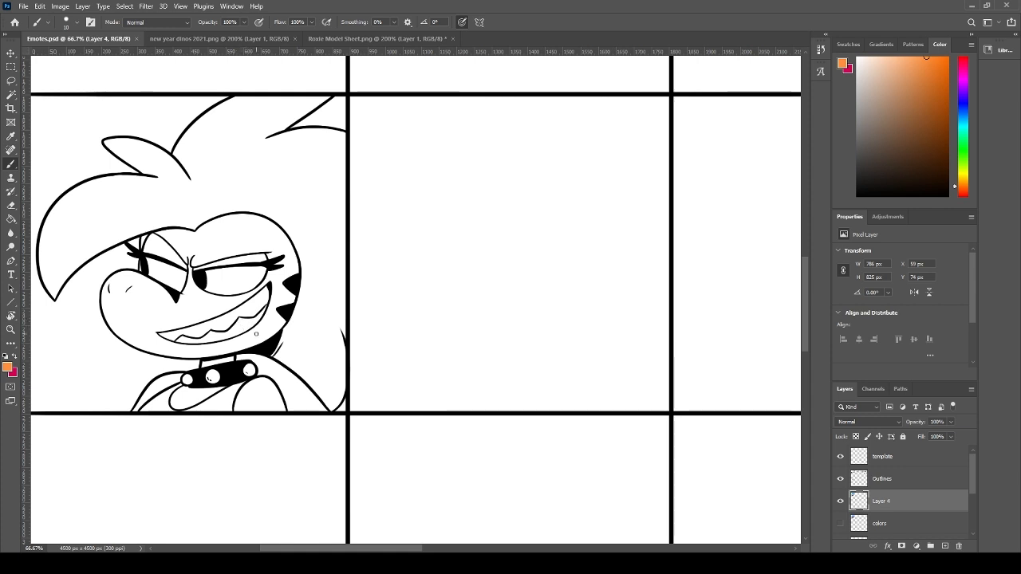
key(ctrl+plus)
key(ctrl+plus)
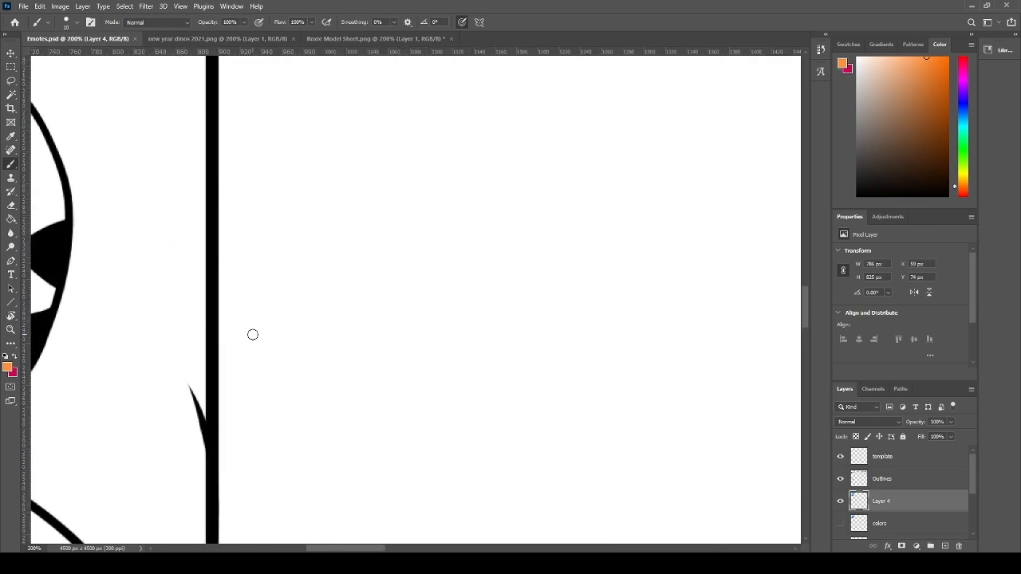
drag(253, 354, 672, 242)
drag(356, 470, 423, 366)
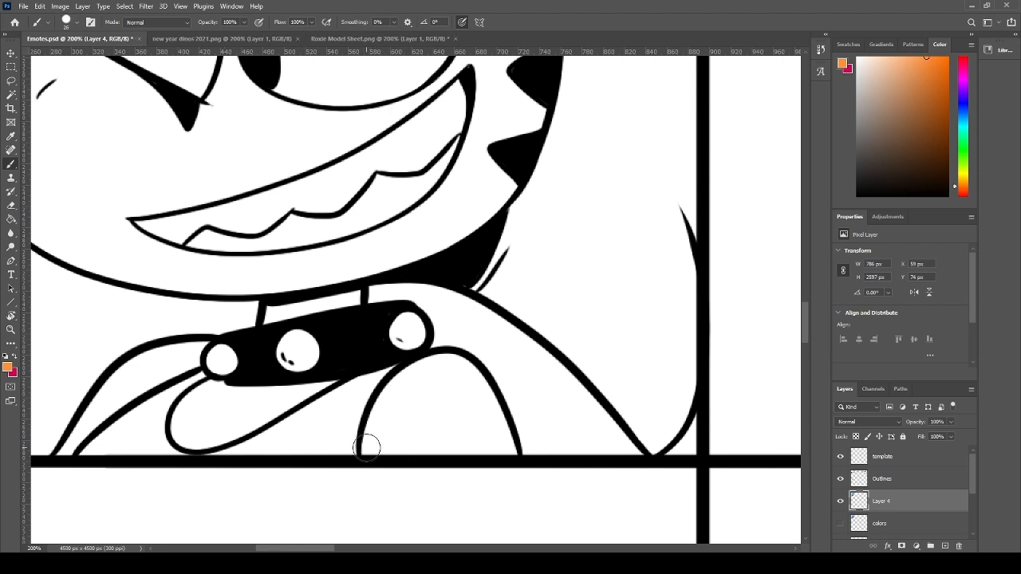
mouse_move(365, 451)
mouse_down()
mouse_move(411, 382)
mouse_move(376, 439)
mouse_move(390, 400)
mouse_move(446, 365)
mouse_move(492, 436)
mouse_move(467, 370)
mouse_move(512, 457)
mouse_move(496, 437)
mouse_move(511, 447)
mouse_move(378, 443)
mouse_move(494, 445)
mouse_move(447, 428)
mouse_move(464, 394)
mouse_move(433, 383)
mouse_up()
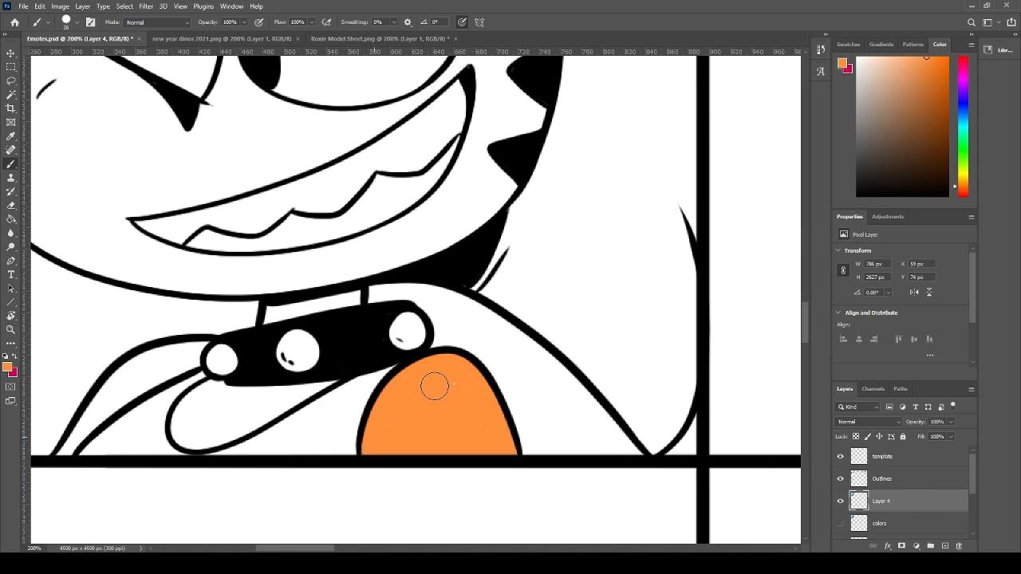
- Paint the remaining arm shapes beside and below the collar, and the neck above it, solid orange
mouse_move(208, 387)
mouse_down()
mouse_move(319, 379)
mouse_move(283, 411)
mouse_move(227, 435)
mouse_move(193, 423)
mouse_move(185, 399)
mouse_move(228, 383)
mouse_move(223, 419)
mouse_move(256, 389)
mouse_move(433, 354)
mouse_up()
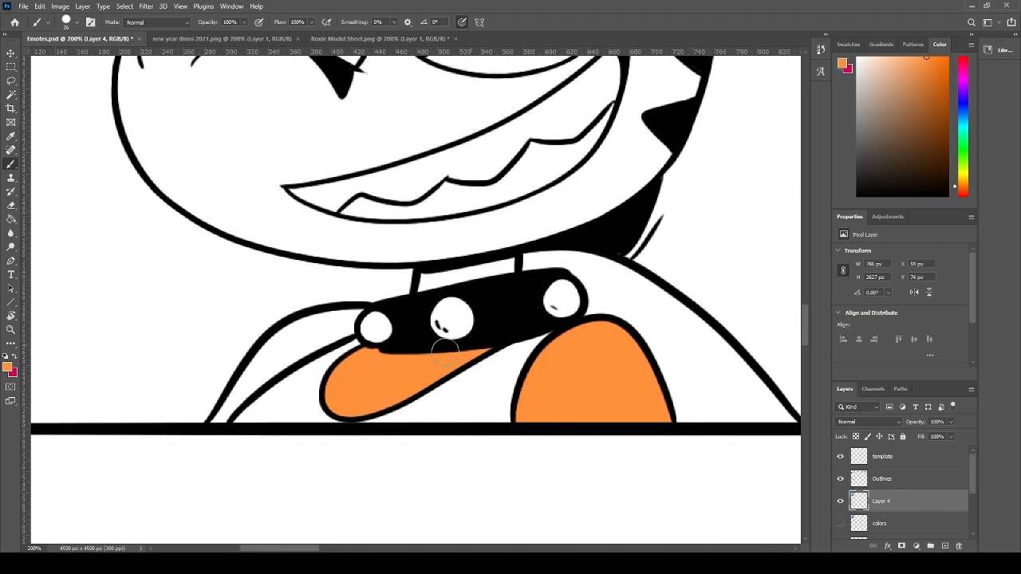
drag(219, 419, 310, 327)
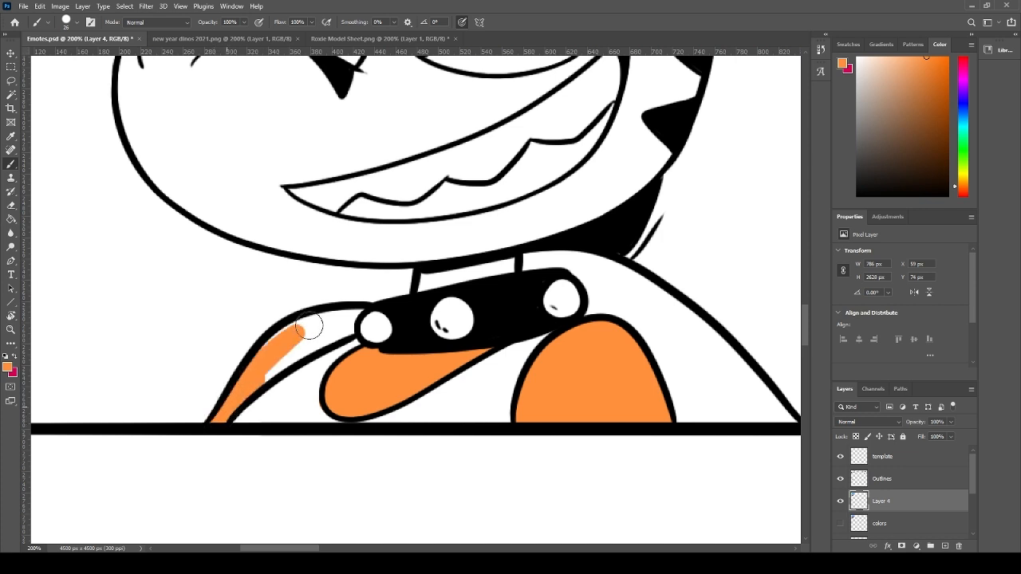
mouse_move(247, 394)
mouse_down()
mouse_move(336, 330)
mouse_move(365, 326)
mouse_move(367, 313)
mouse_move(281, 341)
mouse_up()
mouse_move(431, 279)
mouse_down()
mouse_move(471, 258)
mouse_move(501, 269)
mouse_move(427, 452)
mouse_up()
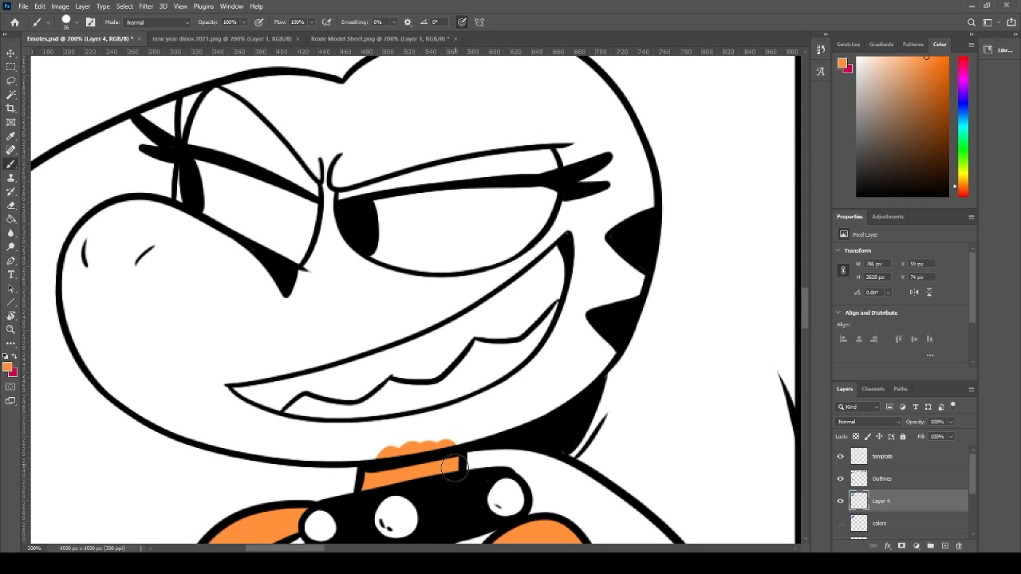
- Paint an orange band just inside the head outline, around the jaw, snout, brow and back of the head
mouse_move(356, 463)
mouse_down()
mouse_move(561, 387)
mouse_move(504, 411)
mouse_move(586, 365)
mouse_move(552, 394)
mouse_move(603, 343)
mouse_move(615, 345)
mouse_move(617, 300)
mouse_move(571, 401)
mouse_move(634, 237)
mouse_move(637, 281)
mouse_move(625, 124)
mouse_move(643, 202)
mouse_move(592, 98)
mouse_up()
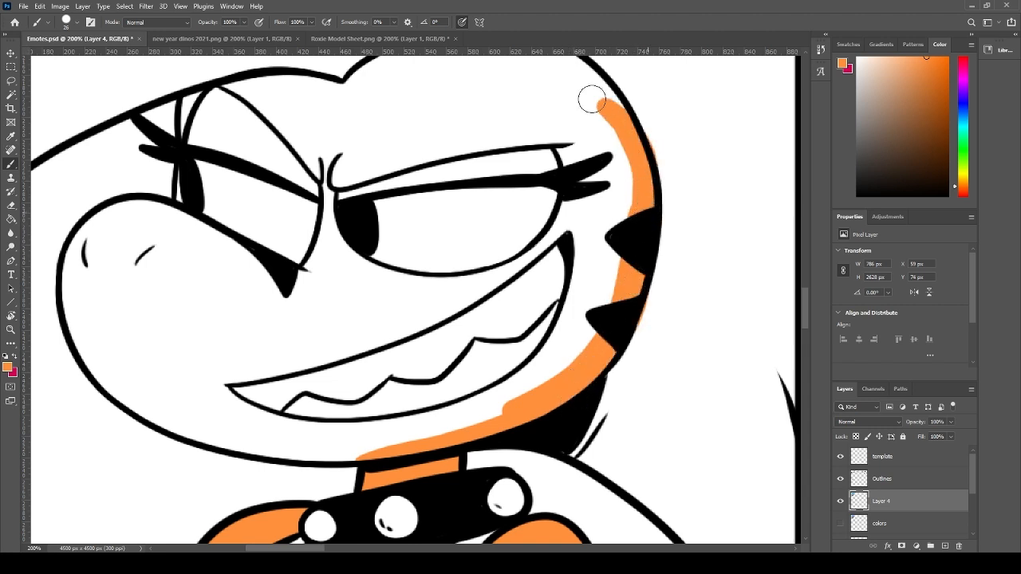
mouse_move(340, 455)
mouse_down()
mouse_move(251, 444)
mouse_move(260, 446)
mouse_move(129, 396)
mouse_move(179, 423)
mouse_move(140, 409)
mouse_move(91, 332)
mouse_move(106, 379)
mouse_move(76, 258)
mouse_move(107, 232)
mouse_move(79, 286)
mouse_move(139, 221)
mouse_up()
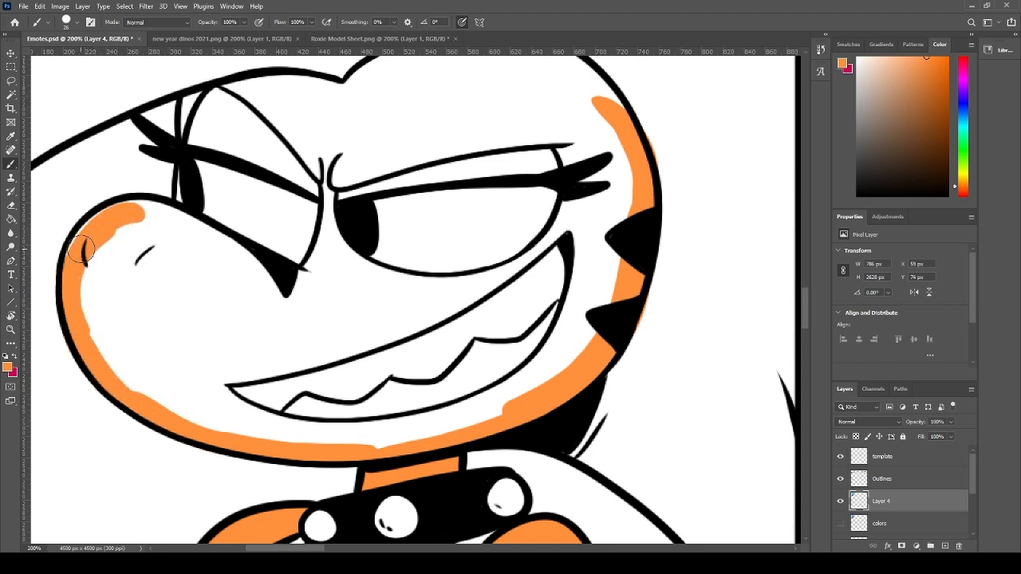
mouse_move(84, 252)
mouse_down()
mouse_move(137, 209)
mouse_move(123, 220)
mouse_move(209, 231)
mouse_up()
drag(252, 178, 280, 302)
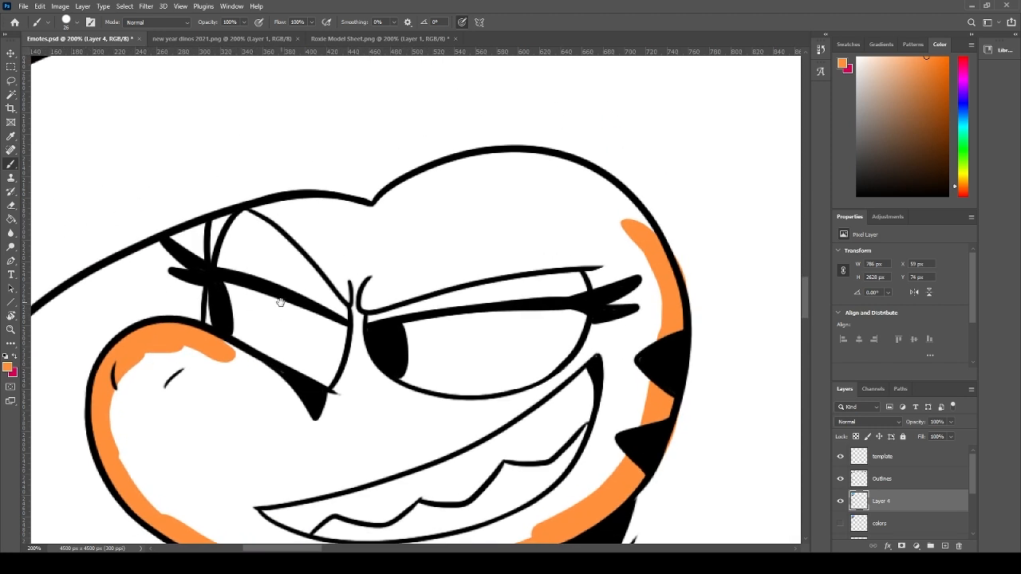
mouse_move(211, 318)
mouse_down()
mouse_move(224, 229)
mouse_move(347, 213)
mouse_move(395, 224)
mouse_move(489, 171)
mouse_move(572, 173)
mouse_move(490, 169)
mouse_move(639, 225)
mouse_move(599, 185)
mouse_move(645, 264)
mouse_up()
- Fill the whole face with orange and paint over the thin unfilled seams left along the band
key(g)
click(485, 237)
key(b)
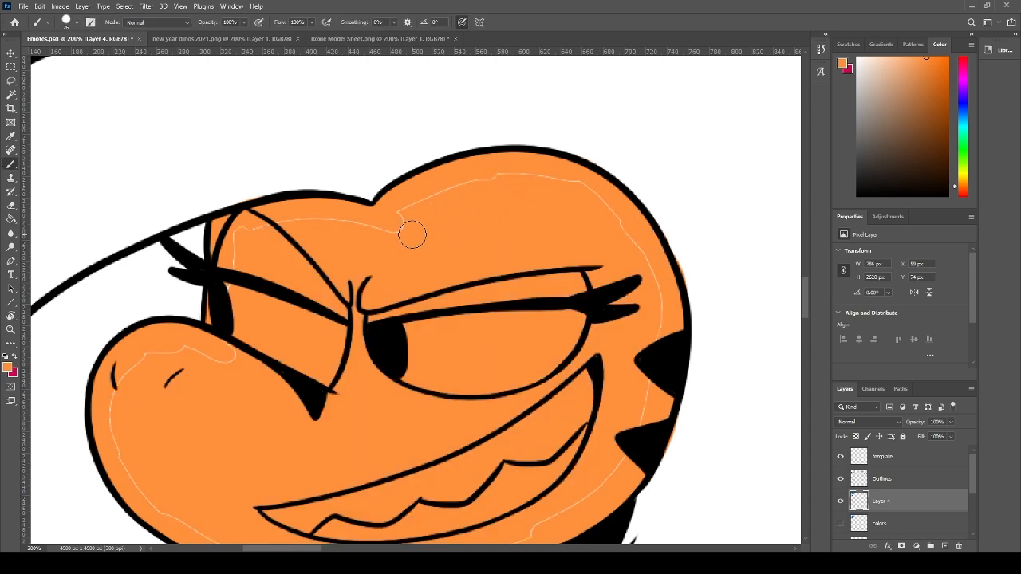
scroll(645, 407, down, 3)
scroll(644, 408, left, 2)
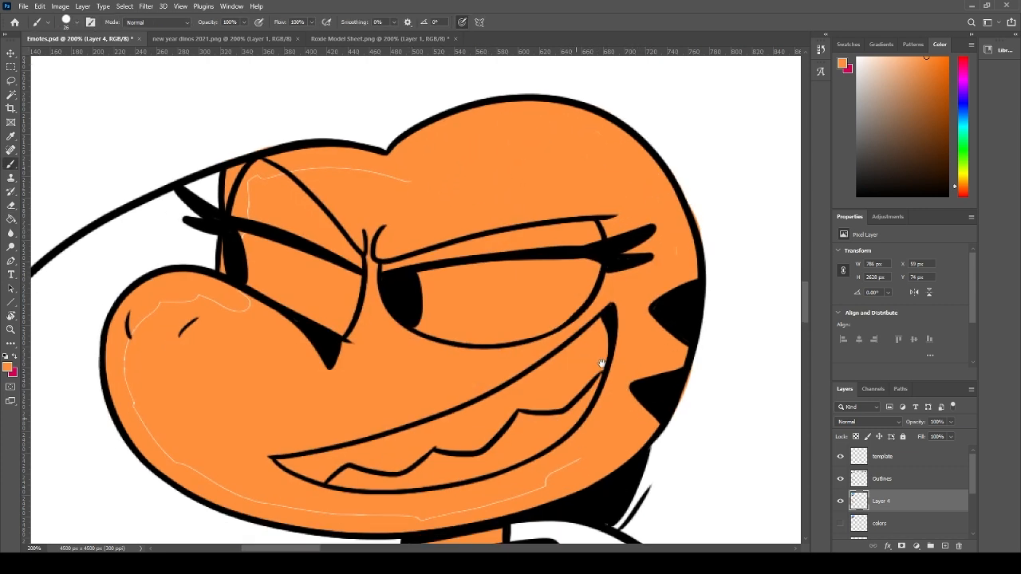
mouse_move(560, 425)
mouse_down()
mouse_move(542, 442)
mouse_move(566, 407)
mouse_move(375, 452)
mouse_move(425, 448)
mouse_move(318, 447)
mouse_move(202, 392)
mouse_move(180, 269)
mouse_move(205, 251)
mouse_move(277, 248)
mouse_move(282, 204)
mouse_move(263, 231)
mouse_up()
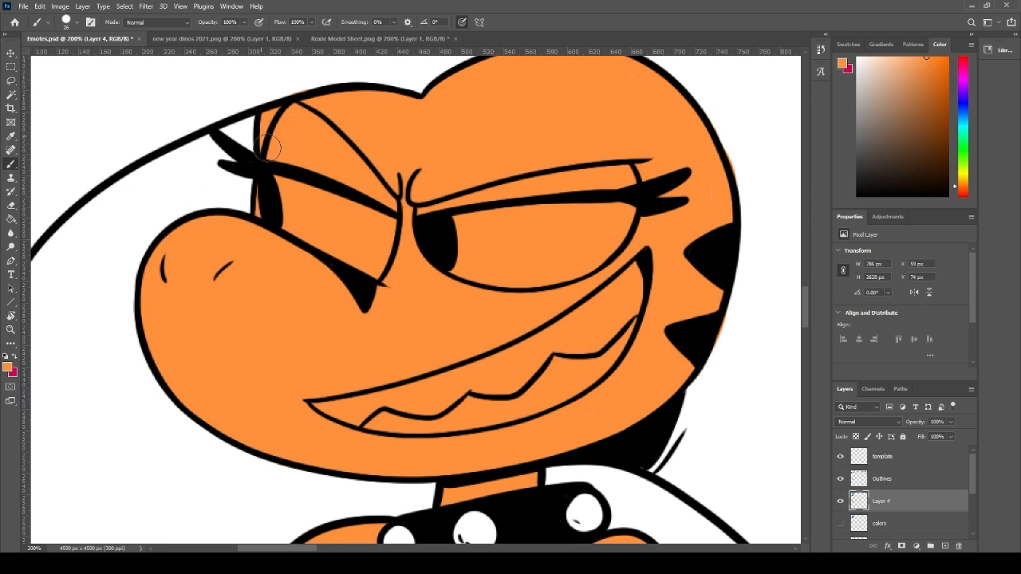
- Sample white from the canvas and paint the whole grinning mouth white, cleaning up its edges
alt+click(187, 178)
drag(319, 407, 495, 383)
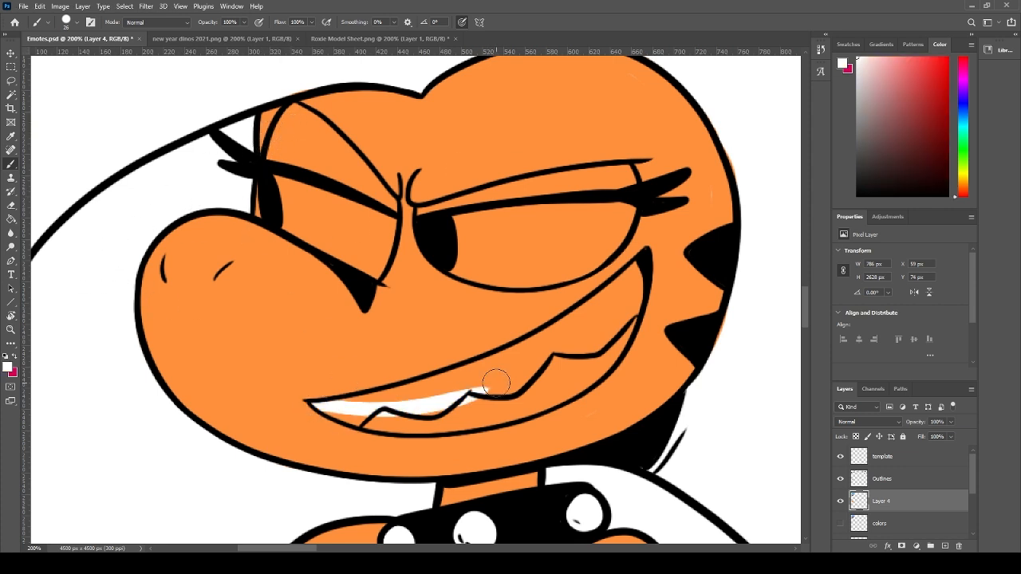
mouse_move(317, 410)
mouse_down()
mouse_move(414, 419)
mouse_move(400, 403)
mouse_move(341, 415)
mouse_move(452, 419)
mouse_move(444, 398)
mouse_move(386, 424)
mouse_move(447, 424)
mouse_move(548, 368)
mouse_move(476, 398)
mouse_move(567, 368)
mouse_move(534, 398)
mouse_move(582, 379)
mouse_move(601, 329)
mouse_move(564, 380)
mouse_move(616, 324)
mouse_move(587, 375)
mouse_move(626, 283)
mouse_move(589, 377)
mouse_move(644, 262)
mouse_move(593, 310)
mouse_move(592, 338)
mouse_move(569, 358)
mouse_move(540, 373)
mouse_move(628, 280)
mouse_move(539, 356)
mouse_move(617, 279)
mouse_move(576, 330)
mouse_move(576, 311)
mouse_move(628, 279)
mouse_move(548, 323)
mouse_move(599, 304)
mouse_move(511, 375)
mouse_move(449, 393)
mouse_move(567, 328)
mouse_up()
alt+click(701, 227)
alt+click(630, 277)
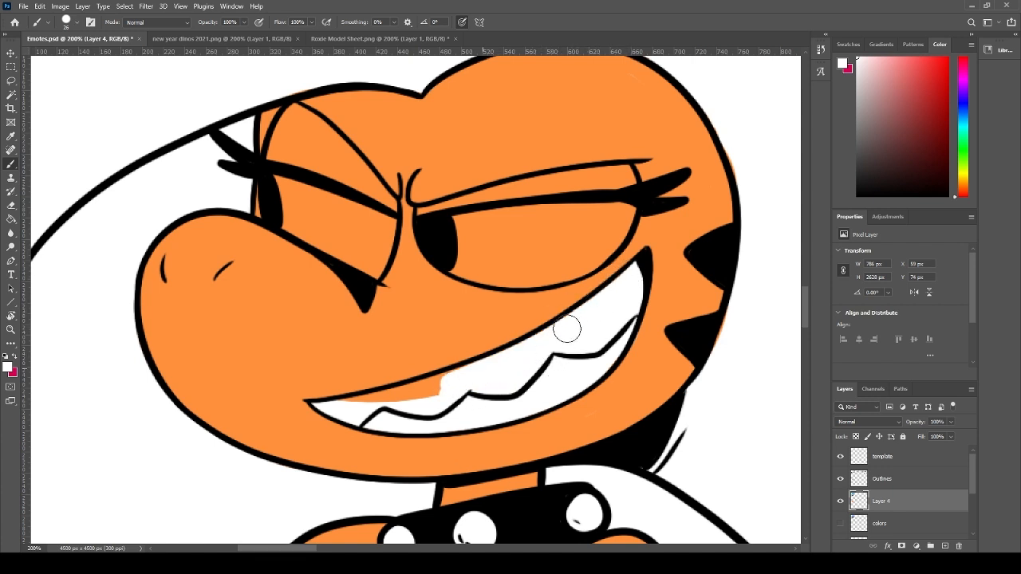
mouse_move(477, 372)
mouse_down()
mouse_move(375, 402)
mouse_move(518, 353)
mouse_up()
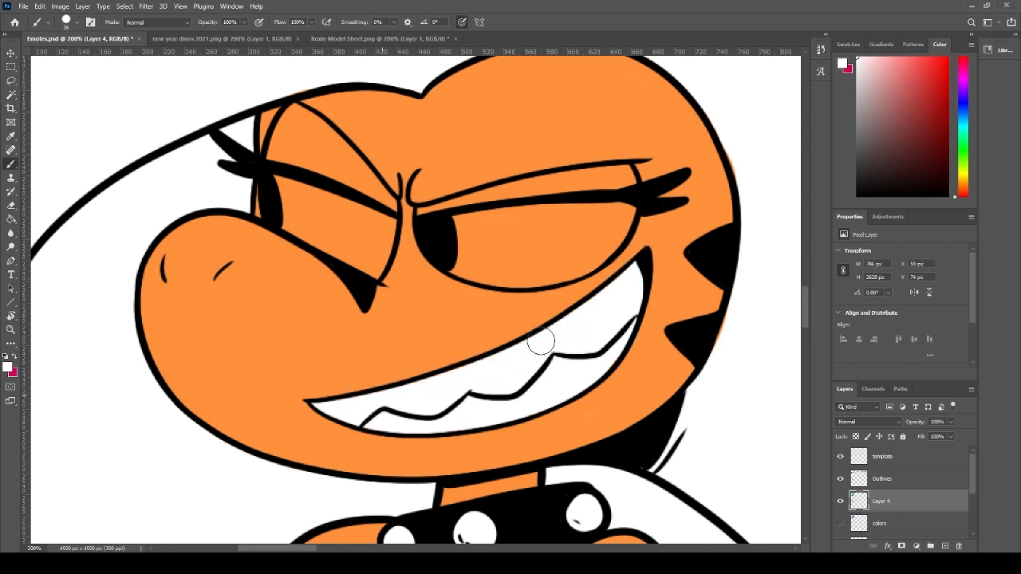
alt+click(641, 343)
alt+click(624, 305)
- Sample the muted purple eyelid color from Roxie Model Sheet.png and paint both eyelids in Emotes.psd with it
click(379, 38)
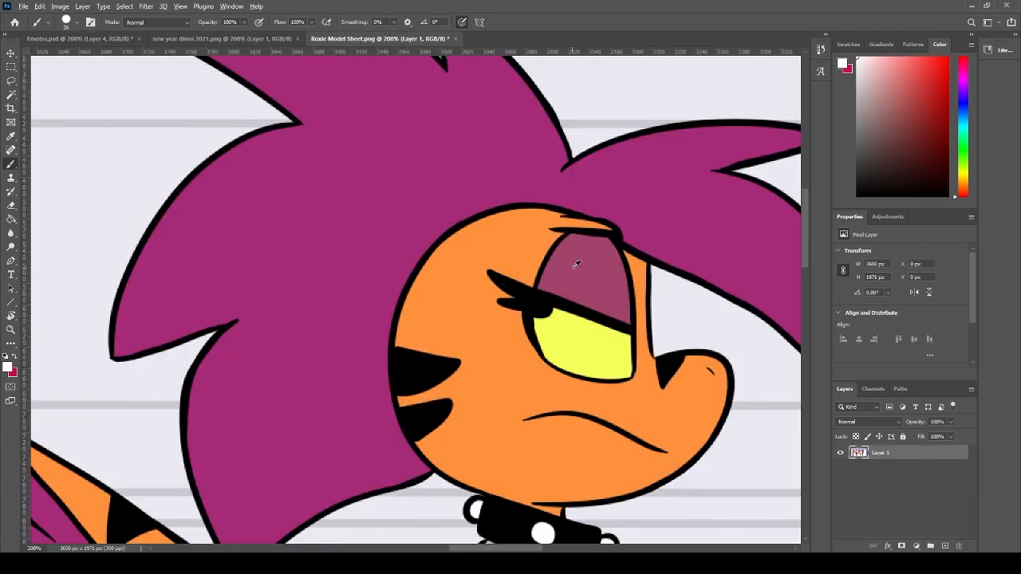
alt+click(561, 252)
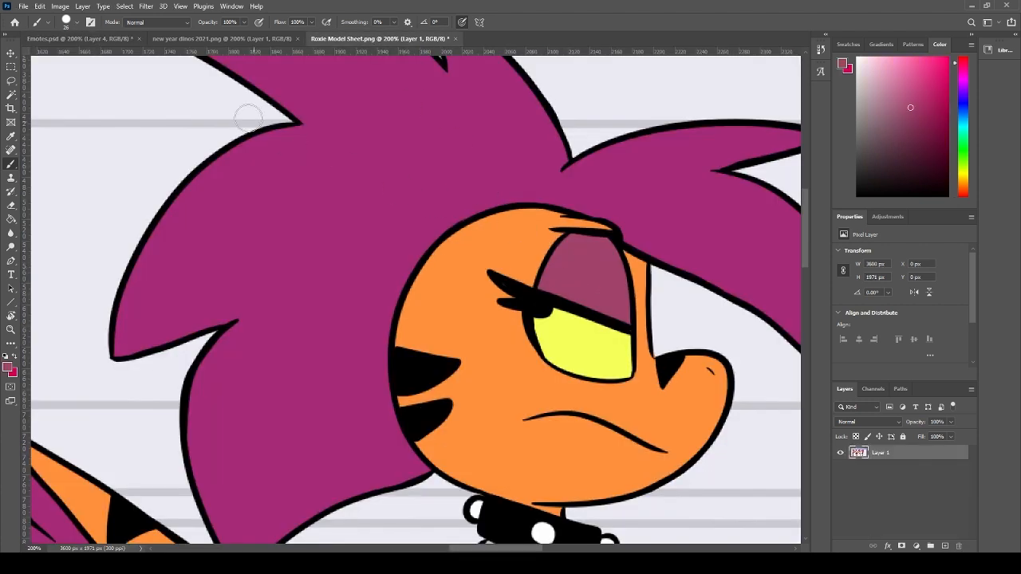
click(80, 38)
mouse_move(416, 210)
mouse_down()
mouse_move(569, 184)
mouse_move(496, 190)
mouse_move(628, 177)
mouse_move(573, 181)
mouse_move(622, 172)
mouse_up()
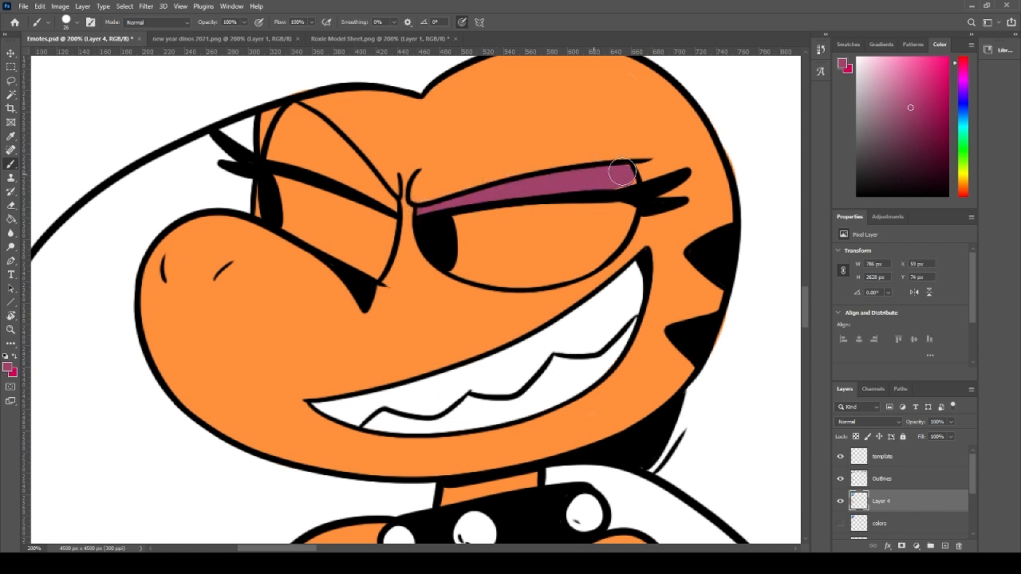
mouse_move(394, 207)
mouse_down()
mouse_move(294, 110)
mouse_move(324, 141)
mouse_move(294, 111)
mouse_move(292, 147)
mouse_move(288, 116)
mouse_move(277, 148)
mouse_move(333, 167)
mouse_move(284, 157)
mouse_move(360, 189)
mouse_move(310, 149)
mouse_up()
- Sample the yellow eye color from Roxie Model Sheet.png, paint both eyes in Emotes.psd, and touch up the eyelid edge
click(378, 40)
alt+click(591, 317)
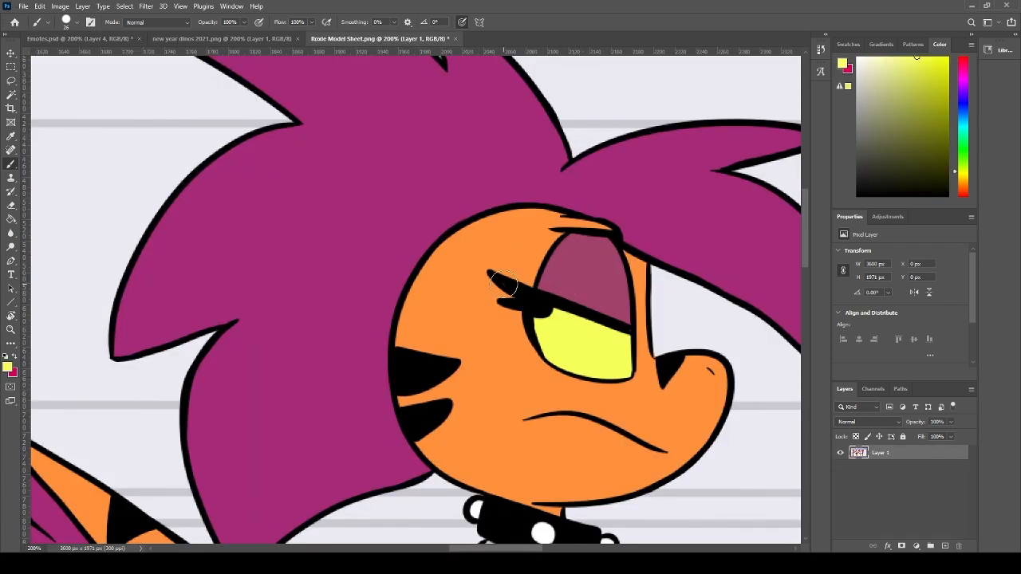
click(91, 40)
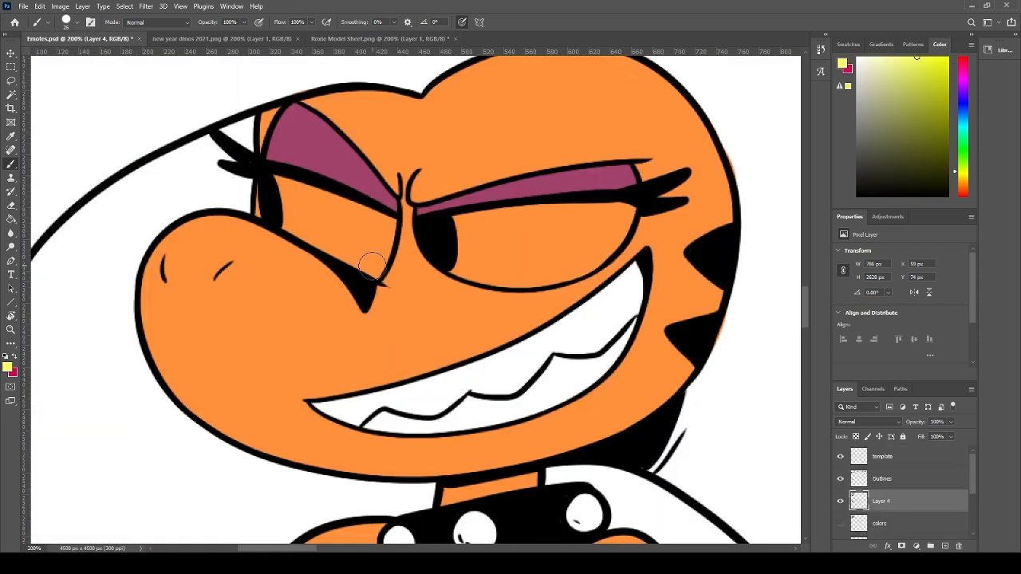
mouse_move(419, 209)
mouse_down()
mouse_move(637, 205)
mouse_move(586, 217)
mouse_move(585, 242)
mouse_move(620, 226)
mouse_move(602, 232)
mouse_move(593, 256)
mouse_move(598, 239)
mouse_move(518, 269)
mouse_move(465, 248)
mouse_move(539, 261)
mouse_move(484, 275)
mouse_move(581, 252)
mouse_move(555, 277)
mouse_move(594, 244)
mouse_move(535, 250)
mouse_move(557, 225)
mouse_move(497, 247)
mouse_up()
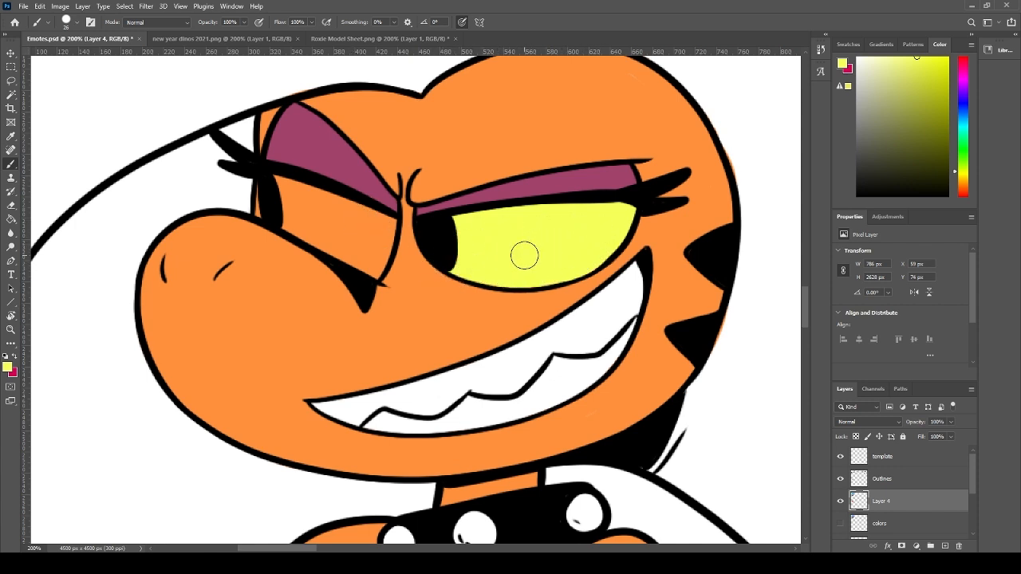
mouse_move(364, 250)
mouse_down()
mouse_move(371, 228)
mouse_move(376, 239)
mouse_up()
alt+click(381, 203)
drag(382, 203, 399, 205)
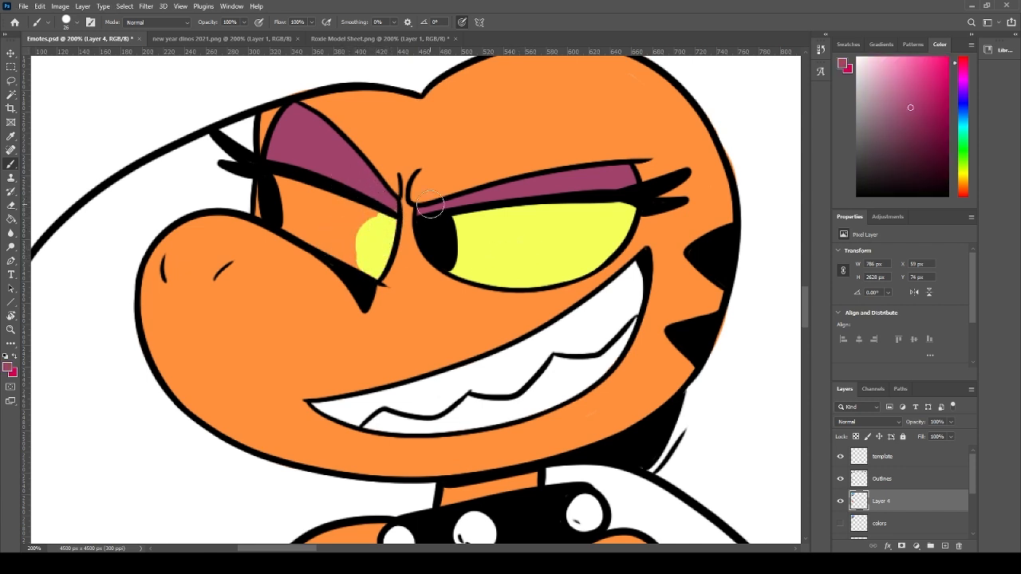
alt+click(495, 242)
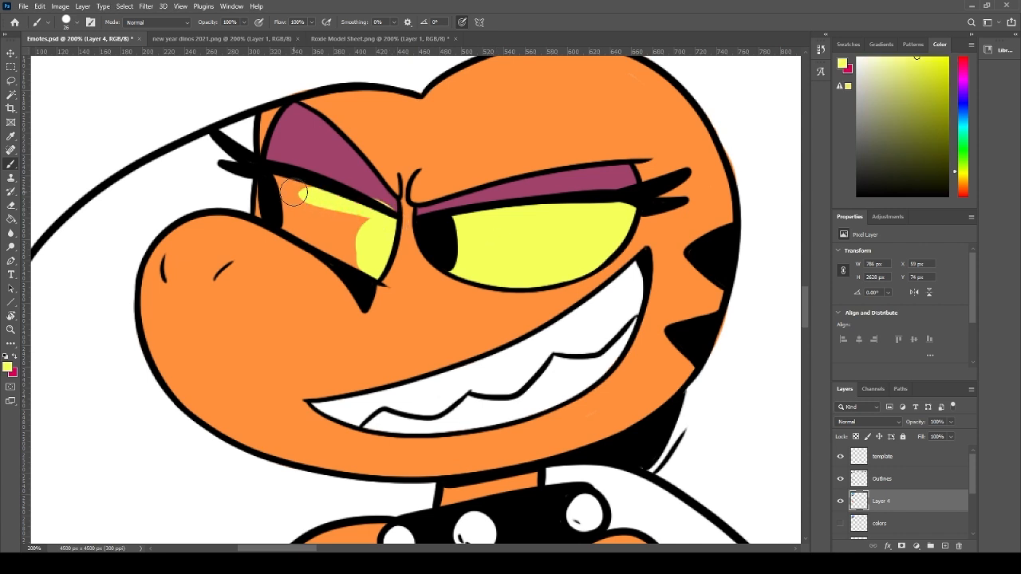
mouse_move(375, 224)
mouse_down()
mouse_move(276, 178)
mouse_move(282, 216)
mouse_move(340, 252)
mouse_move(323, 243)
mouse_move(317, 260)
mouse_move(327, 256)
mouse_move(318, 237)
mouse_move(352, 260)
mouse_move(356, 252)
mouse_move(343, 219)
mouse_move(296, 210)
mouse_up()
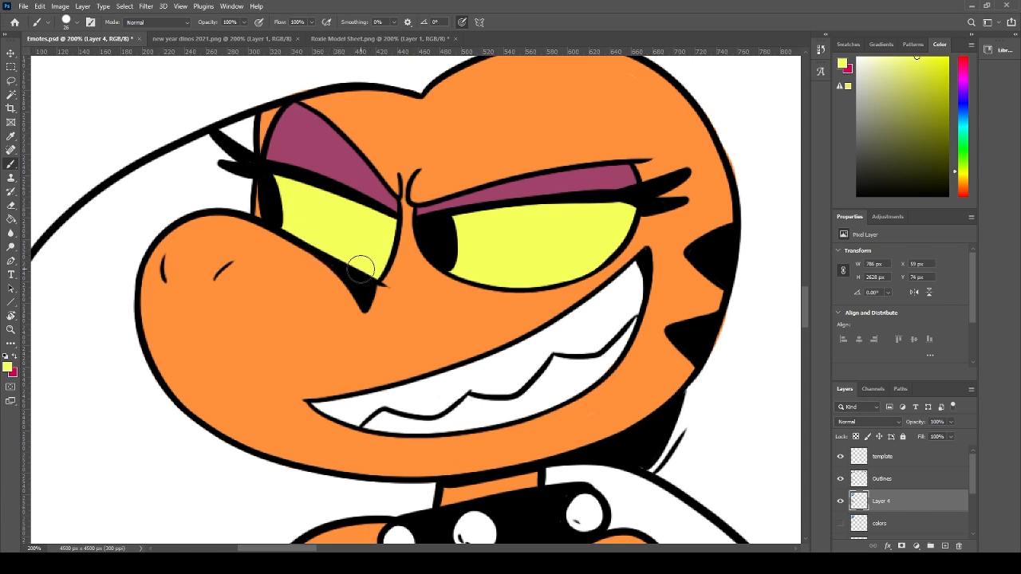
- Sample the purple hair color from Roxie Model Sheet.png and paint a band along the bangs' lower edge in Emotes.psd
click(349, 38)
alt+click(401, 159)
click(80, 38)
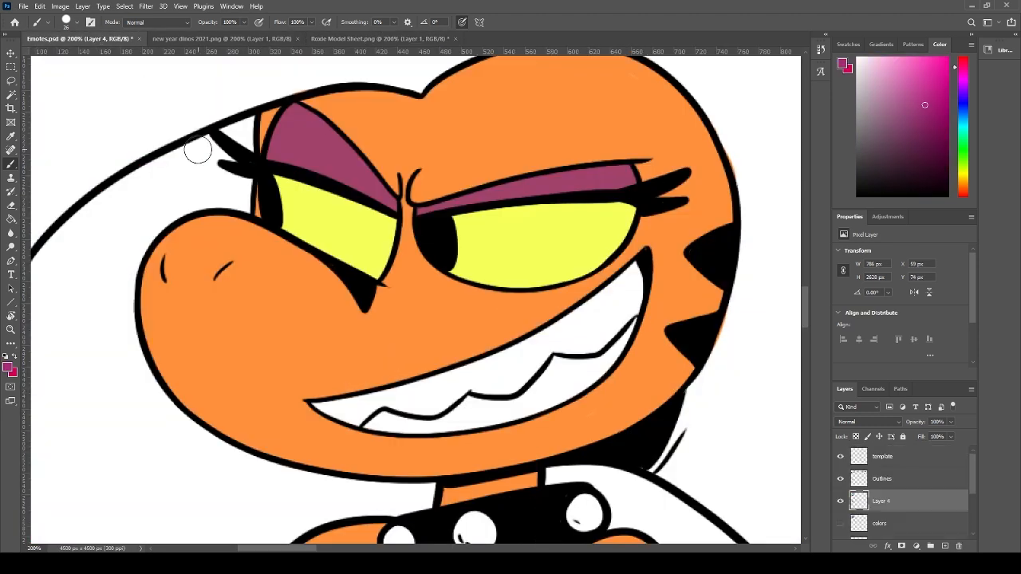
drag(304, 259, 415, 356)
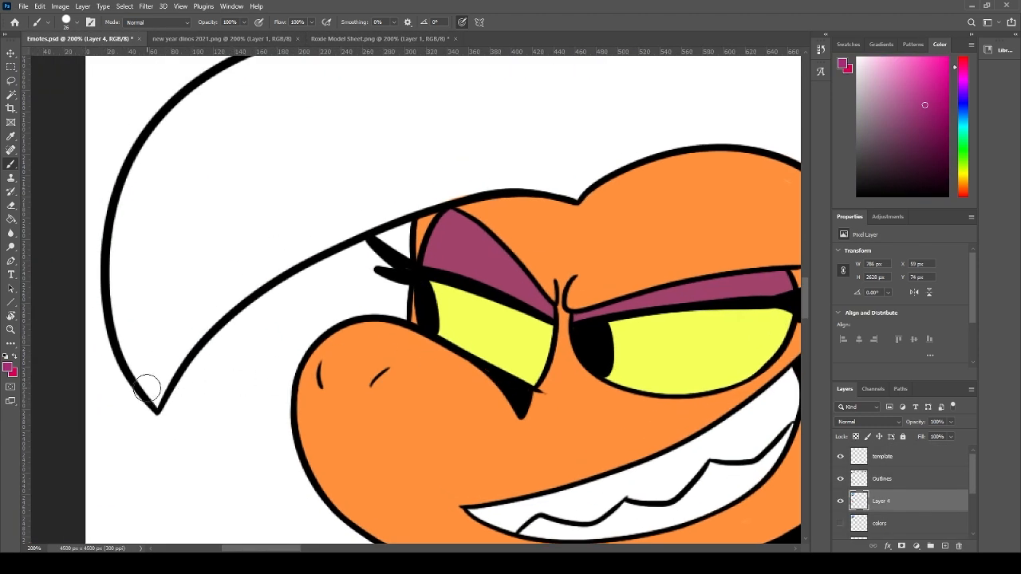
mouse_move(146, 389)
mouse_down()
mouse_move(244, 264)
mouse_move(384, 209)
mouse_move(590, 163)
mouse_up()
alt+click(613, 199)
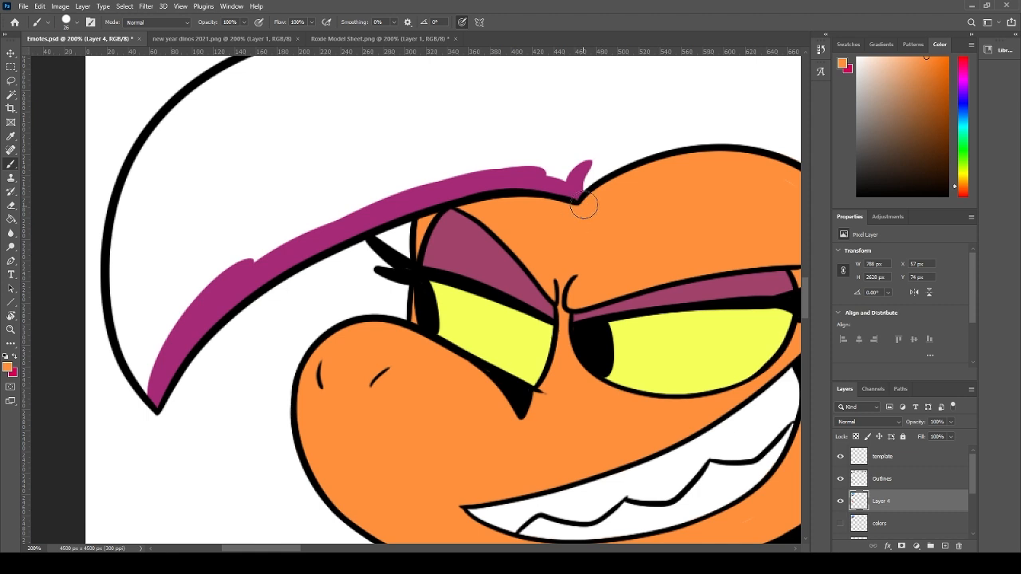
alt+click(519, 176)
mouse_move(556, 188)
mouse_down()
mouse_move(519, 188)
mouse_move(367, 255)
mouse_move(476, 220)
mouse_up()
- Continue the purple hair band over the top and down the back of the head to the shoulder
drag(330, 273, 511, 229)
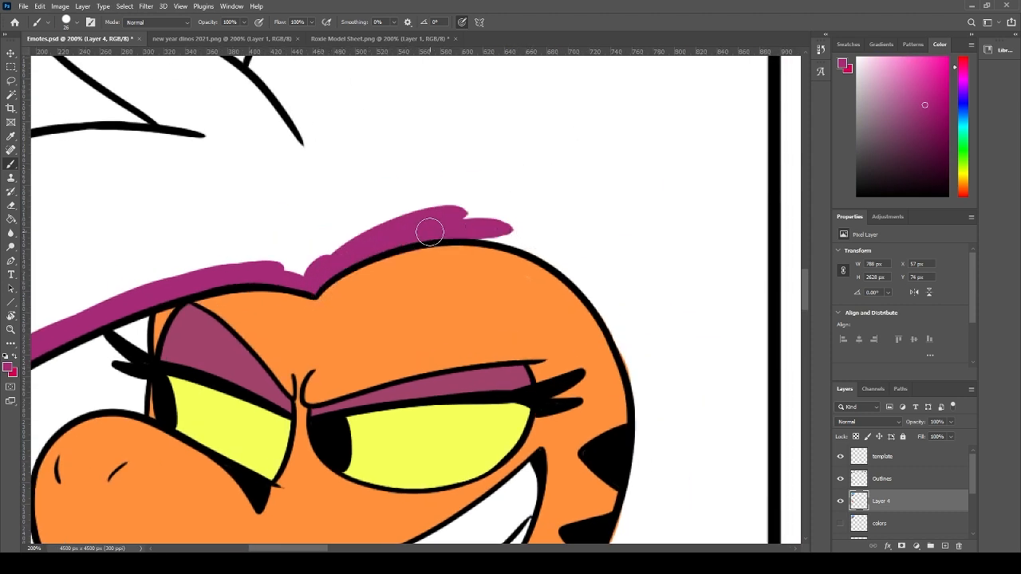
drag(429, 231, 574, 268)
alt+click(515, 268)
alt+click(421, 228)
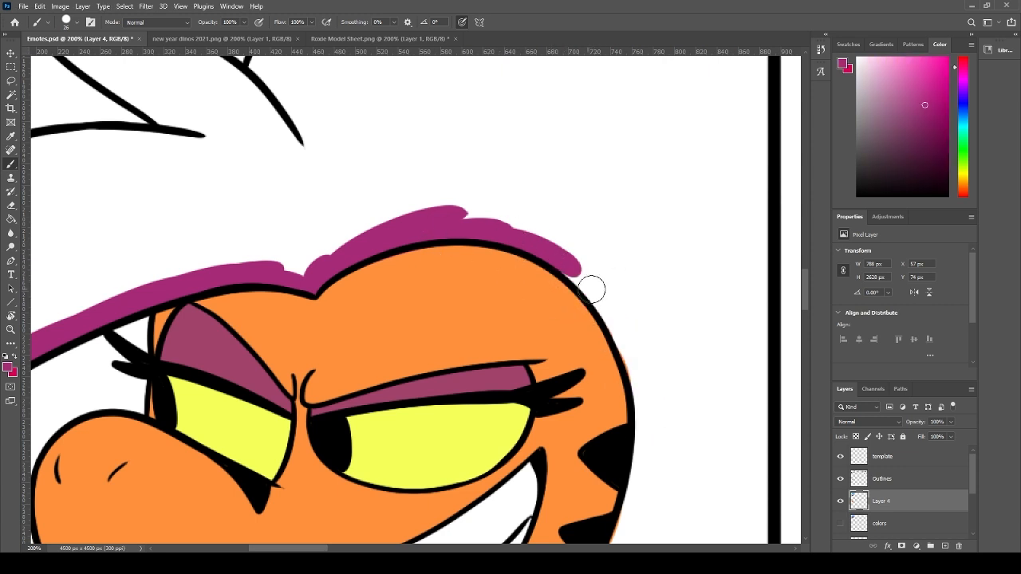
mouse_move(591, 289)
mouse_down()
mouse_move(647, 404)
mouse_move(634, 411)
mouse_move(642, 451)
mouse_move(540, 241)
mouse_move(534, 182)
mouse_move(489, 341)
mouse_move(472, 344)
mouse_move(489, 327)
mouse_move(447, 396)
mouse_move(453, 416)
mouse_move(514, 445)
mouse_move(469, 404)
mouse_move(413, 318)
mouse_up()
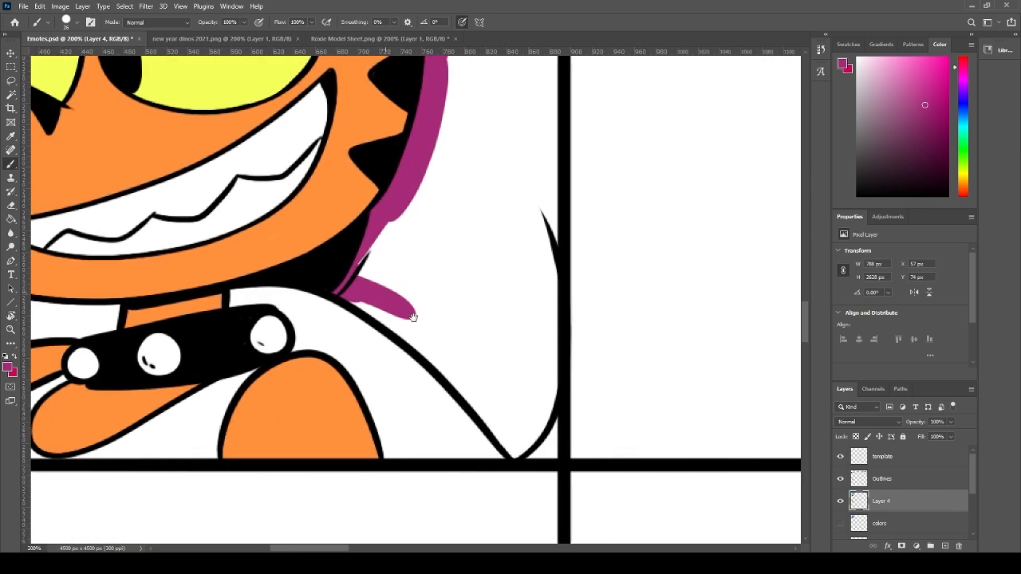
- Paint the purple hair band along the shoulder, around the back hair's lower tip, and up the panel's right border in Emotes.psd
mouse_move(355, 289)
mouse_down()
mouse_move(479, 383)
mouse_move(522, 434)
mouse_move(513, 446)
mouse_move(544, 375)
mouse_move(537, 423)
mouse_move(533, 279)
mouse_move(545, 216)
mouse_move(537, 230)
mouse_up()
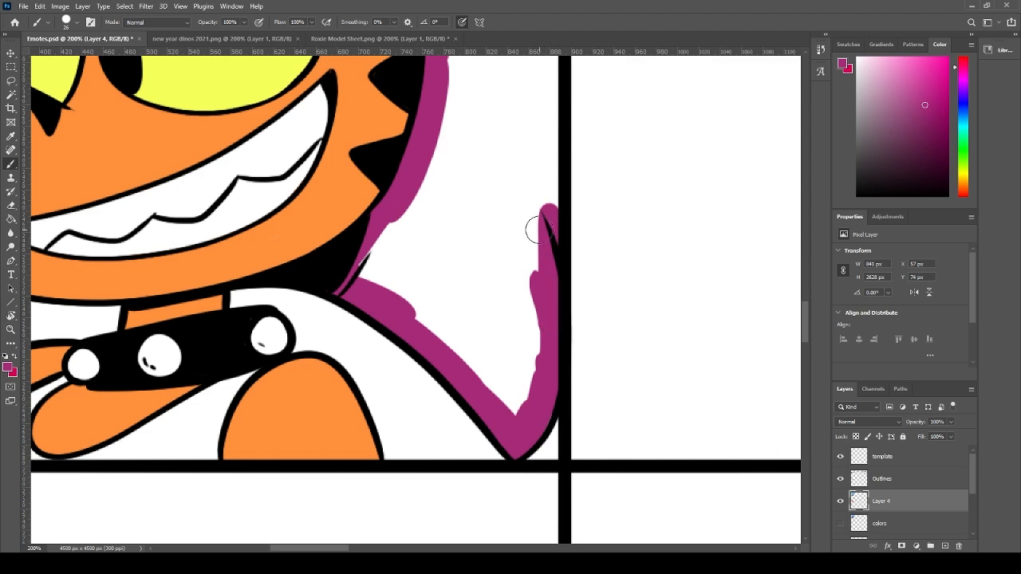
scroll(542, 288, up, 5)
drag(544, 403, 534, 75)
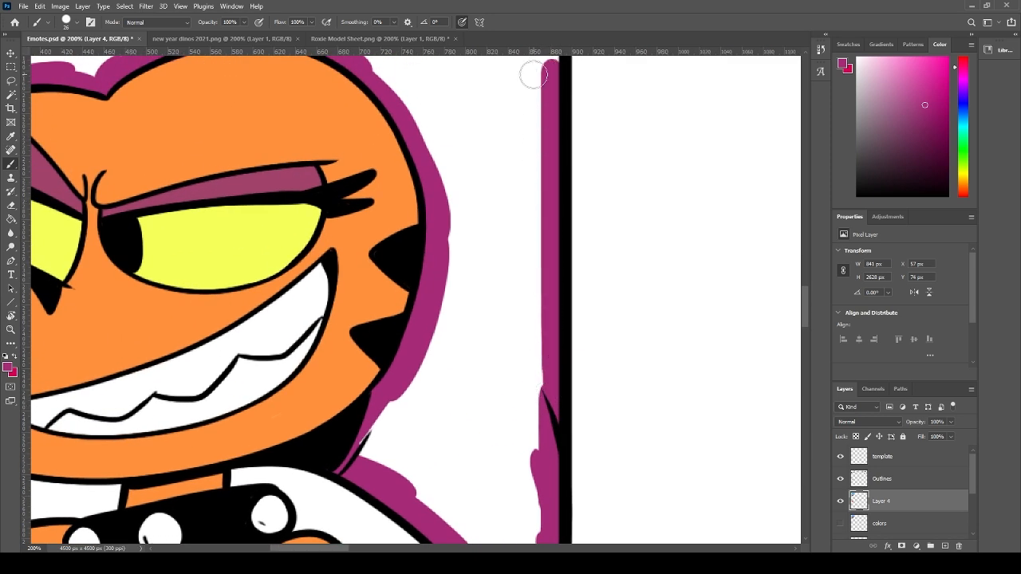
scroll(519, 262, up, 5)
drag(529, 331, 524, 89)
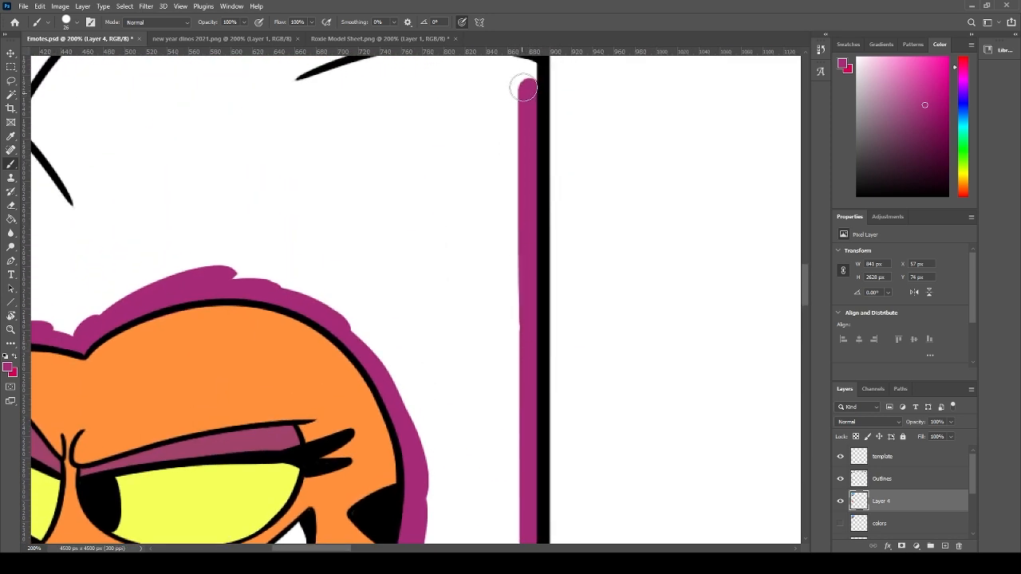
- Continue the purple band around the upper hair spikes, along the panel's top border, and down the crest's front curve
scroll(526, 144, up, 5)
drag(554, 209, 363, 223)
drag(506, 200, 350, 231)
mouse_move(426, 200)
mouse_down()
mouse_move(375, 199)
mouse_move(358, 214)
mouse_move(422, 137)
mouse_move(523, 94)
mouse_move(229, 122)
mouse_up()
drag(196, 180, 346, 180)
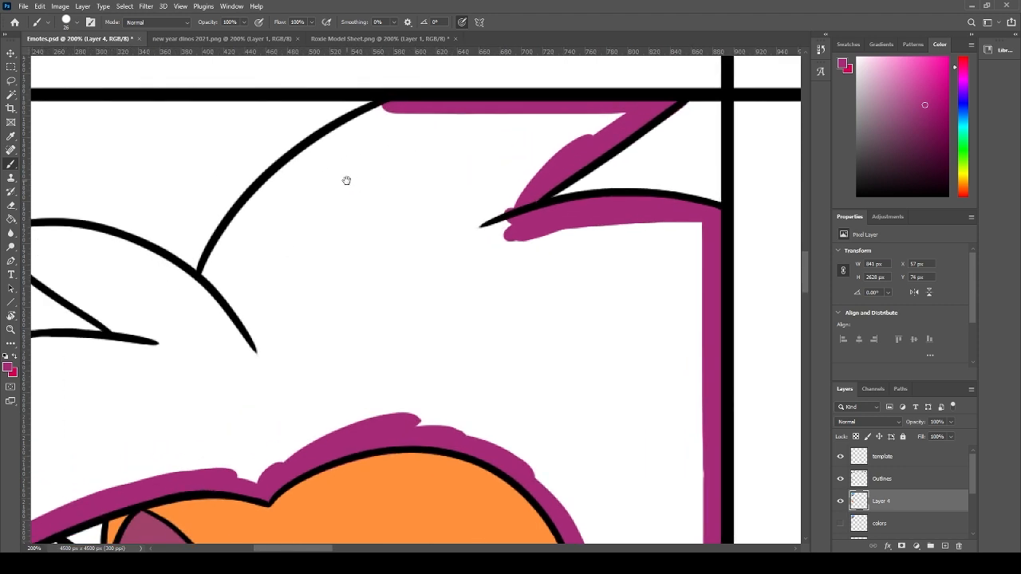
mouse_move(207, 277)
mouse_down()
mouse_move(335, 151)
mouse_move(407, 108)
mouse_up()
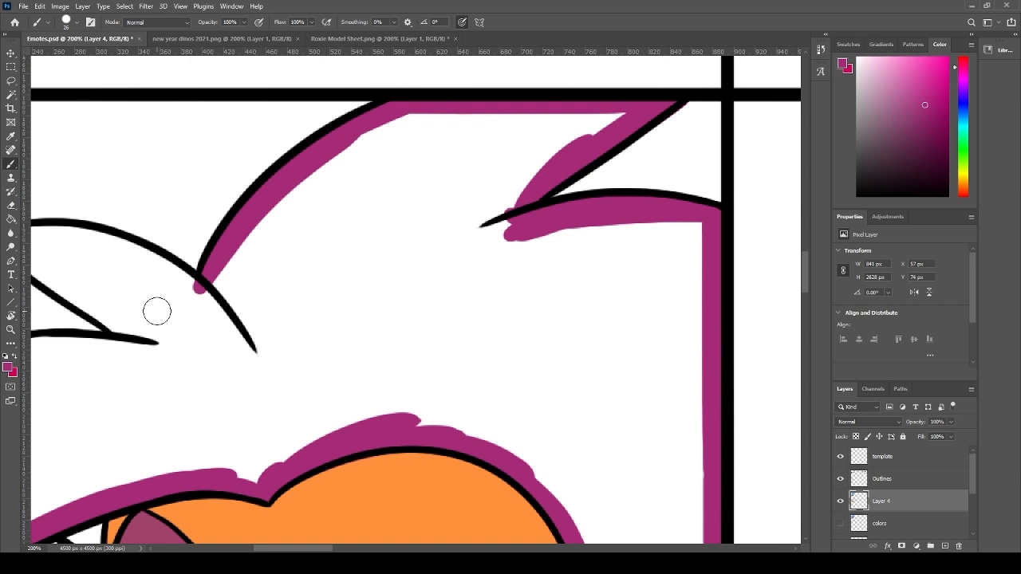
- Paint a purple band inside both edges of the small hair tuft in front of the crest
mouse_move(149, 277)
mouse_down()
mouse_move(258, 260)
mouse_move(374, 257)
mouse_up()
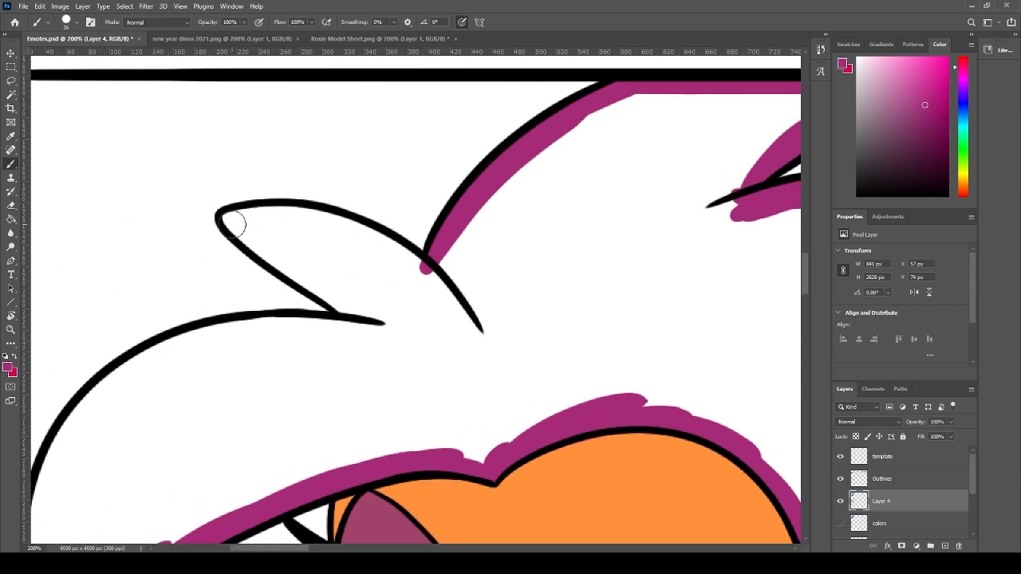
drag(230, 215, 319, 287)
drag(264, 254, 365, 329)
key(ctrl+z)
drag(303, 275, 380, 332)
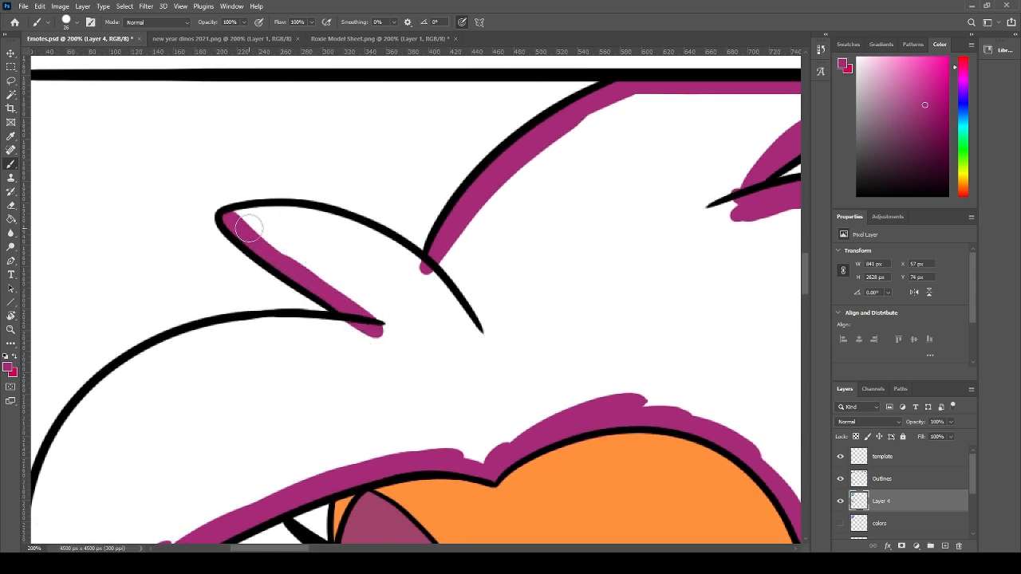
drag(233, 214, 363, 248)
drag(263, 209, 419, 290)
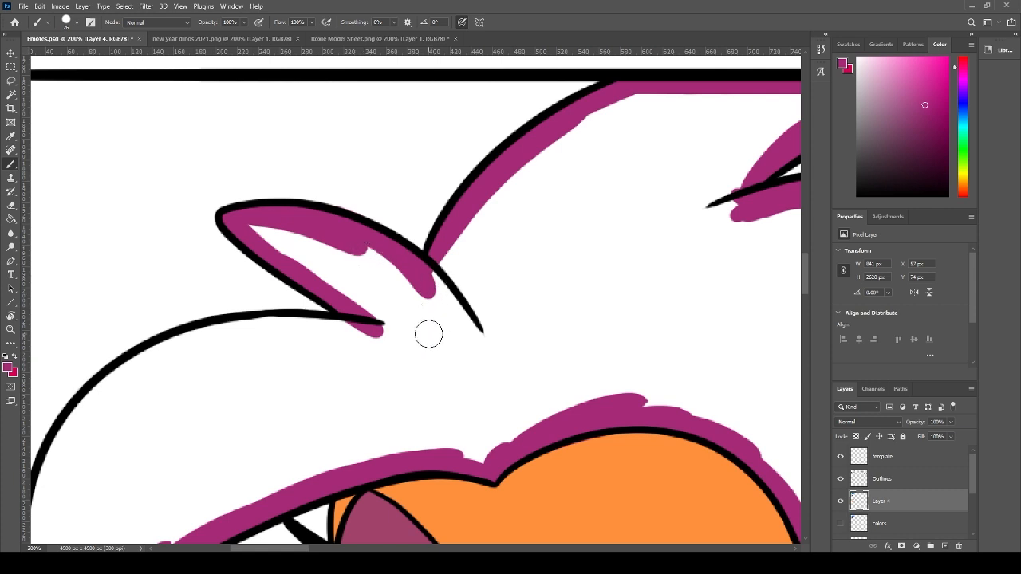
- Paint the purple band along the bangs' outer curve from the pointed tip up to the small tuft
scroll(407, 291, down, 3)
scroll(407, 291, left, 3)
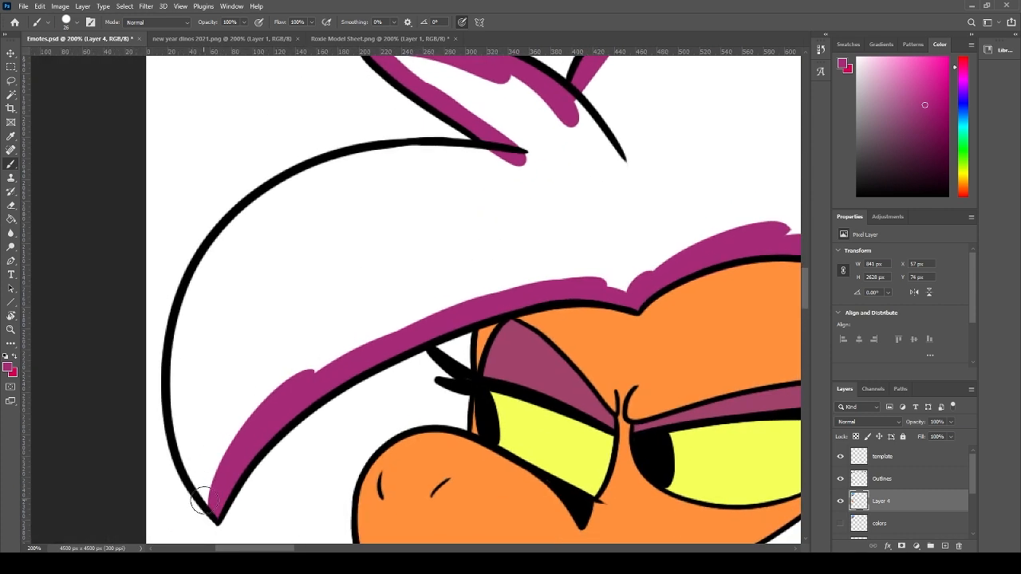
drag(203, 501, 191, 368)
mouse_move(201, 473)
mouse_down()
mouse_move(188, 423)
mouse_move(212, 285)
mouse_move(231, 250)
mouse_move(317, 190)
mouse_up()
mouse_move(260, 242)
mouse_down()
mouse_move(319, 200)
mouse_move(428, 158)
mouse_up()
mouse_move(312, 207)
mouse_down()
mouse_move(228, 231)
mouse_move(423, 154)
mouse_up()
mouse_move(234, 230)
mouse_down()
mouse_move(420, 156)
mouse_move(357, 167)
mouse_move(447, 156)
mouse_move(289, 186)
mouse_move(520, 159)
mouse_move(327, 166)
mouse_up()
- Fill the enclosed hair interior with the same purple using the Paint Bucket
drag(588, 164, 417, 290)
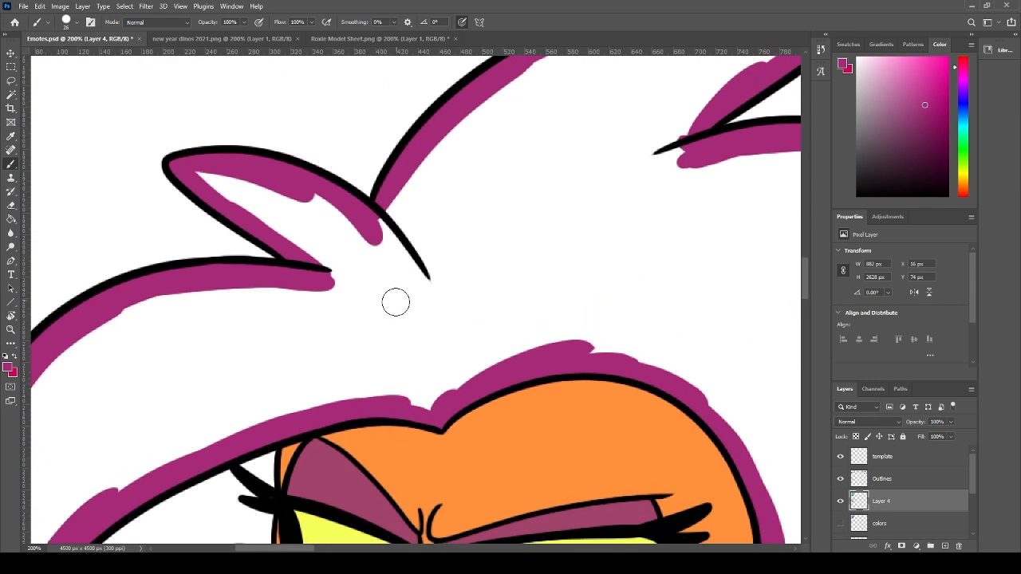
key(g)
click(384, 326)
key(b)
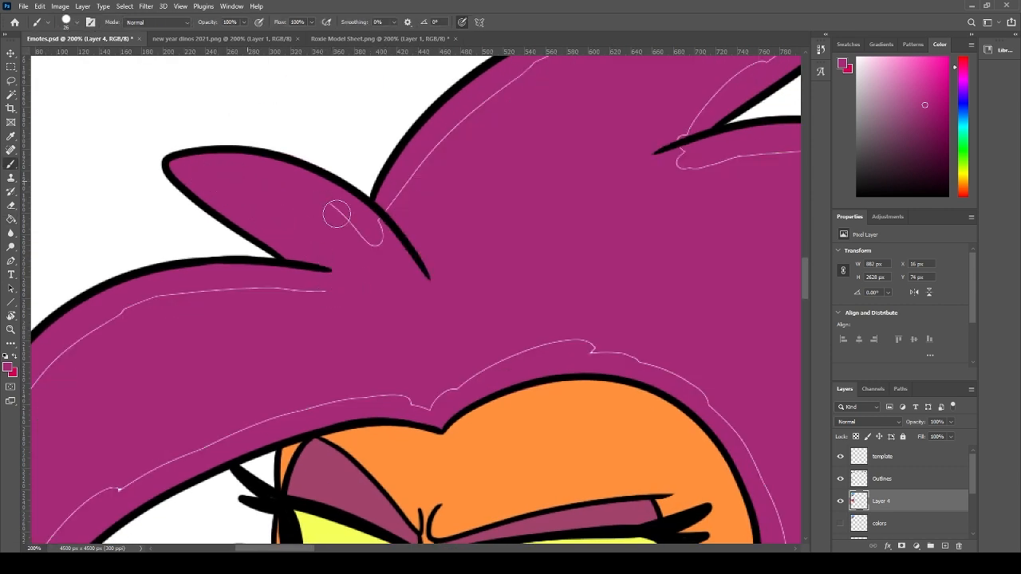
- Brush purple over the thin unfilled seams in the small tuft, upper spikes, right-hand edge and back hair tip
drag(582, 79, 399, 194)
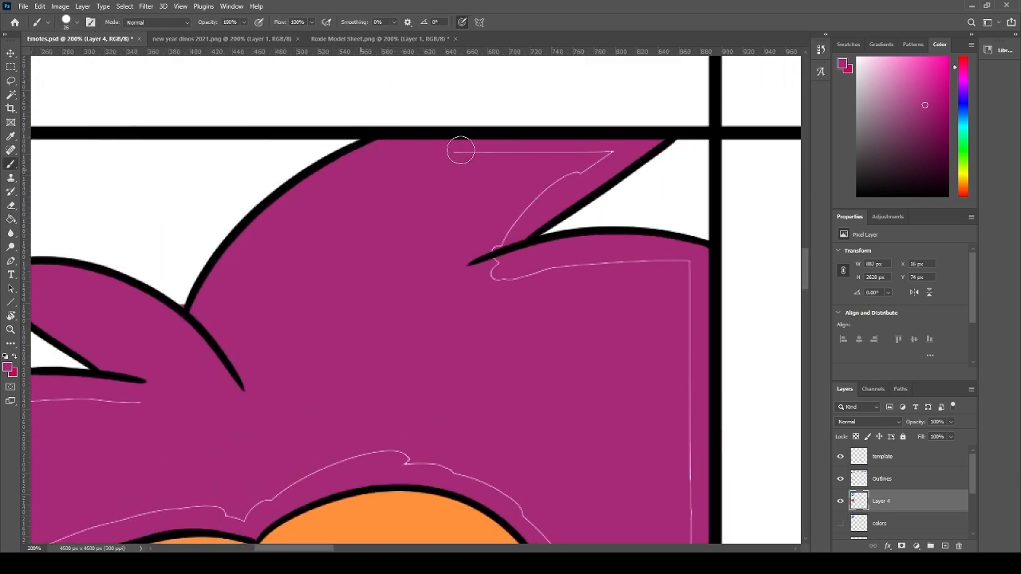
drag(460, 152, 543, 181)
mouse_move(481, 277)
mouse_down()
mouse_move(661, 254)
mouse_move(686, 275)
mouse_up()
drag(652, 375, 547, 167)
drag(577, 130, 577, 519)
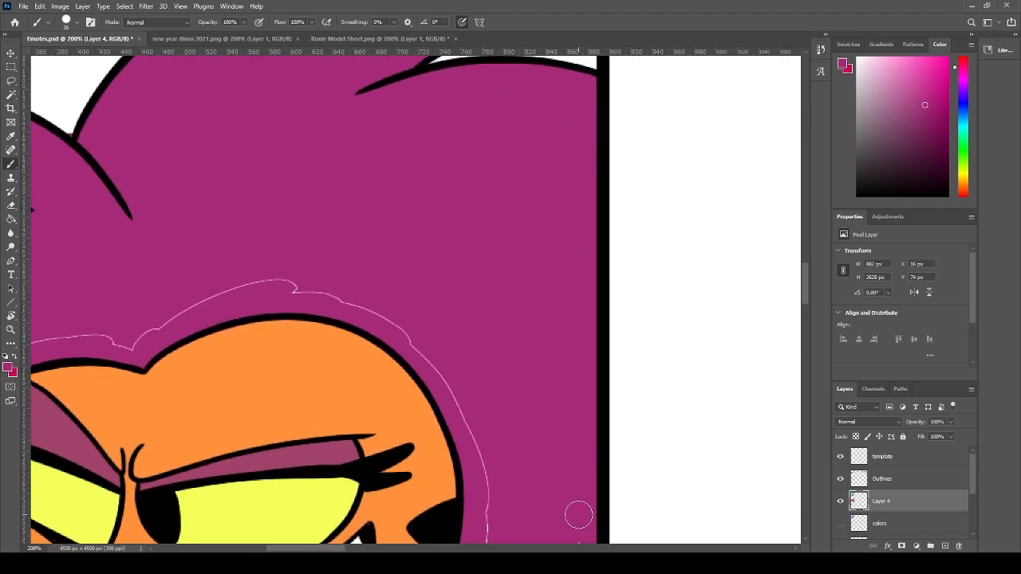
drag(514, 417, 514, 218)
mouse_move(558, 311)
mouse_down()
mouse_move(553, 468)
mouse_move(547, 301)
mouse_up()
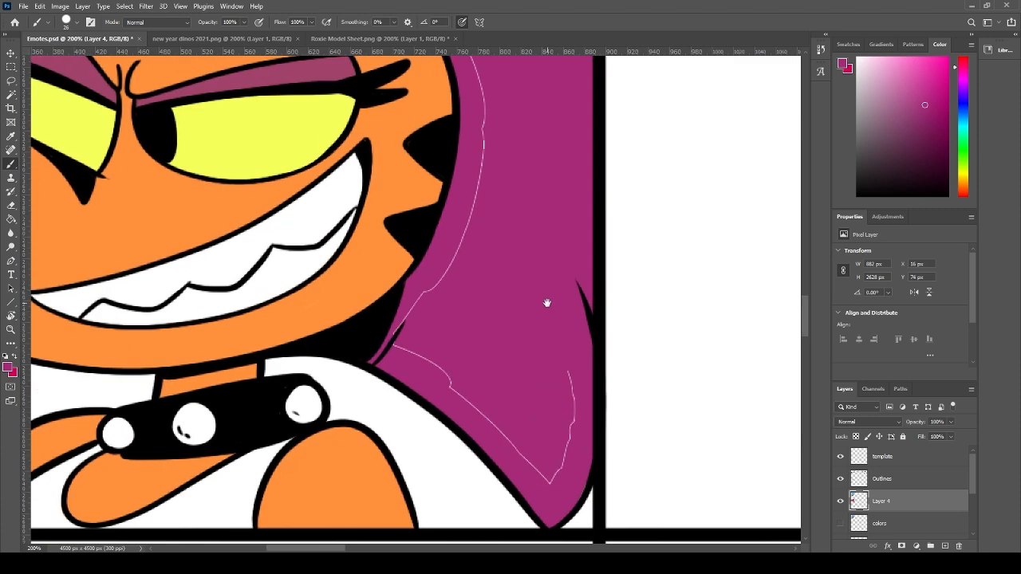
mouse_move(562, 367)
mouse_down()
mouse_move(551, 478)
mouse_move(420, 350)
mouse_move(389, 336)
mouse_move(496, 152)
mouse_move(496, 118)
mouse_move(503, 427)
mouse_up()
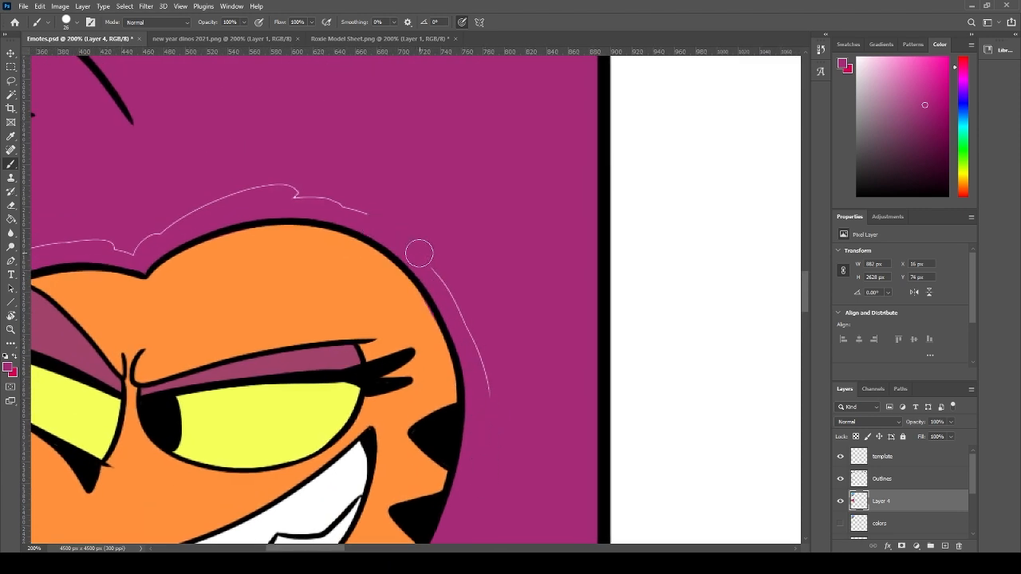
- Brush purple over the remaining thin seams above the forehead and throughout the bangs
mouse_move(412, 248)
mouse_down()
mouse_move(487, 438)
mouse_move(472, 463)
mouse_up()
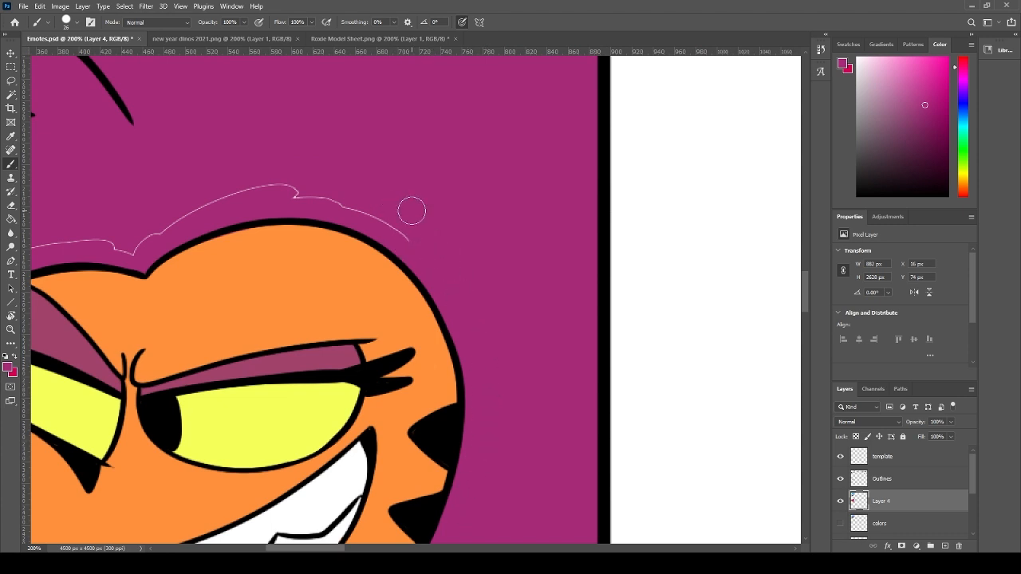
mouse_move(414, 227)
mouse_down()
mouse_move(385, 230)
mouse_move(338, 195)
mouse_move(201, 205)
mouse_move(127, 250)
mouse_move(93, 231)
mouse_up()
mouse_move(146, 189)
mouse_down()
mouse_move(311, 201)
mouse_move(474, 189)
mouse_up()
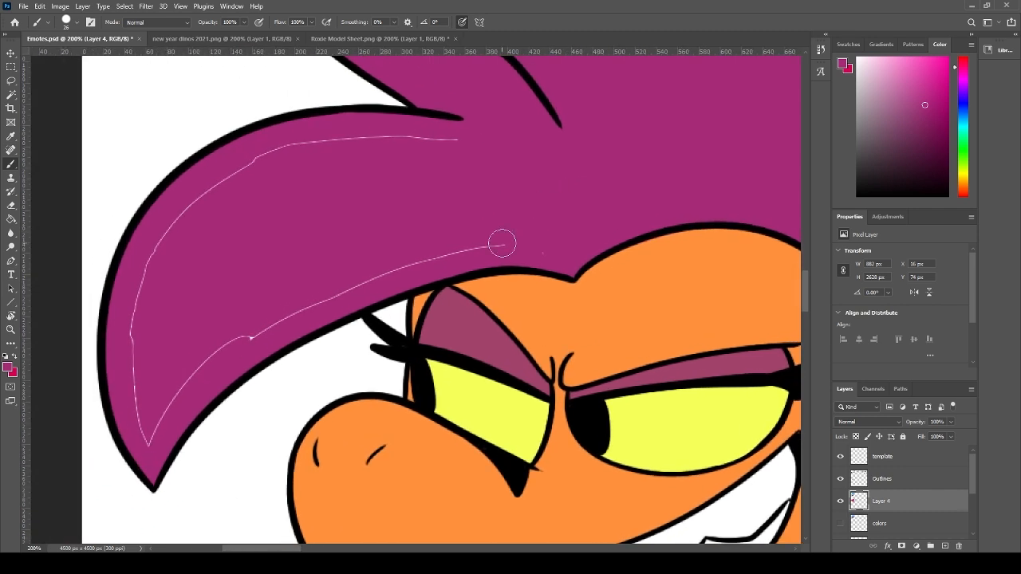
mouse_move(515, 244)
mouse_down()
mouse_move(383, 262)
mouse_move(221, 348)
mouse_move(164, 412)
mouse_move(155, 410)
mouse_move(137, 357)
mouse_move(231, 198)
mouse_move(492, 132)
mouse_up()
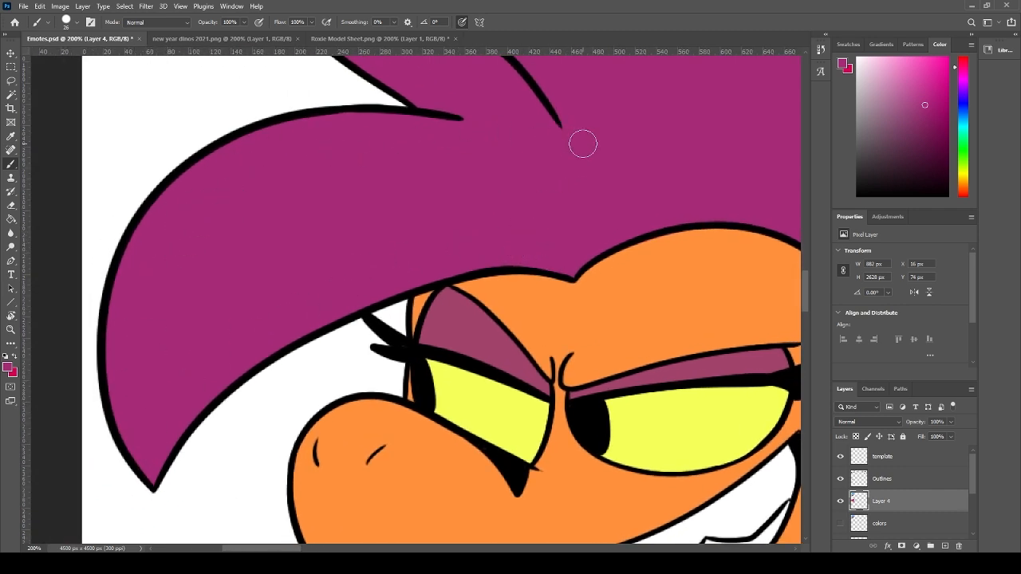
- Sample the light gray shirt color from Roxie Model Sheet.png and paint the shirt in Emotes.psd with it
drag(584, 314, 347, 194)
scroll(347, 194, down, 1)
scroll(342, 175, down, 2)
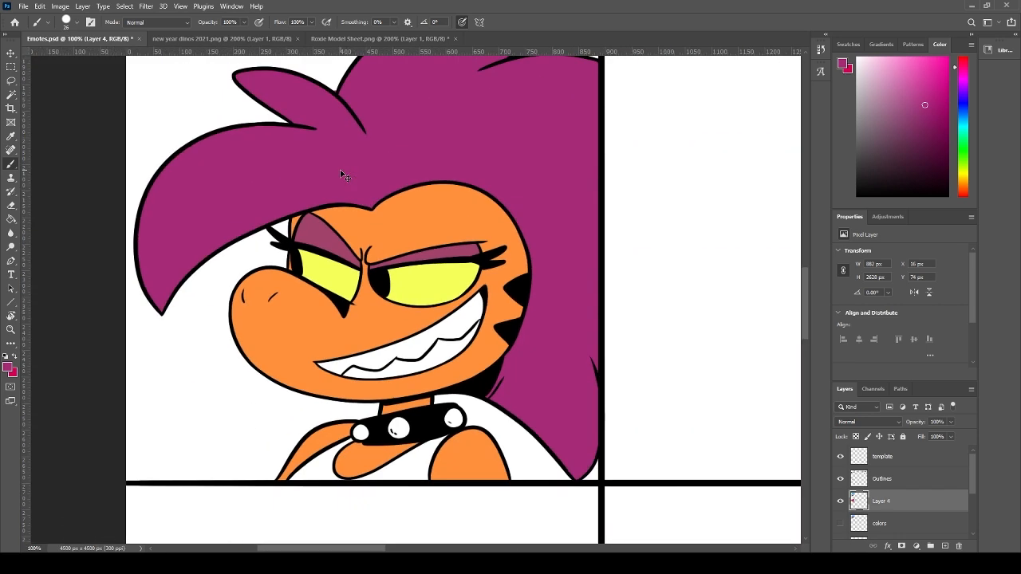
scroll(341, 175, up, 2)
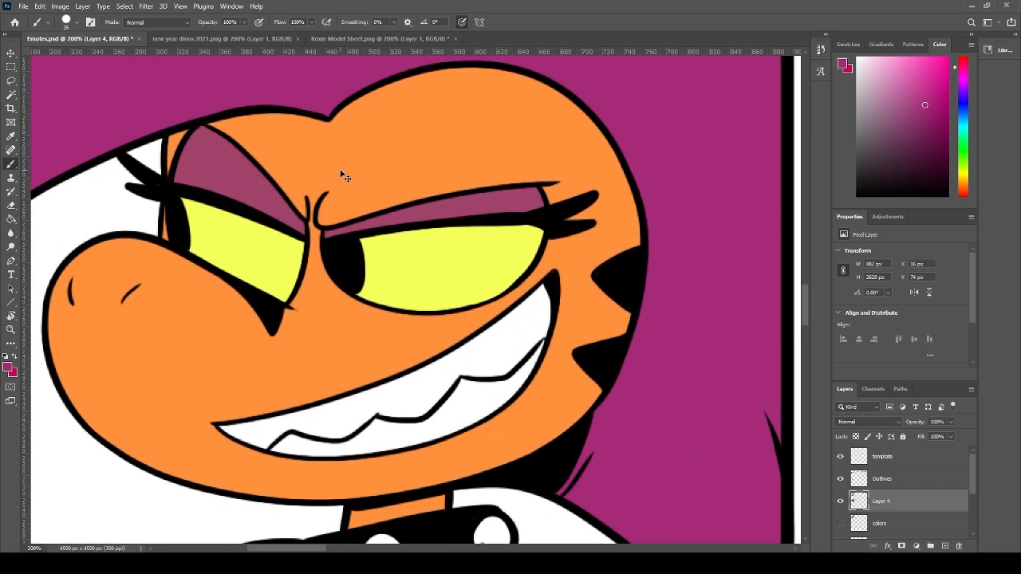
click(374, 38)
scroll(472, 406, down, 3)
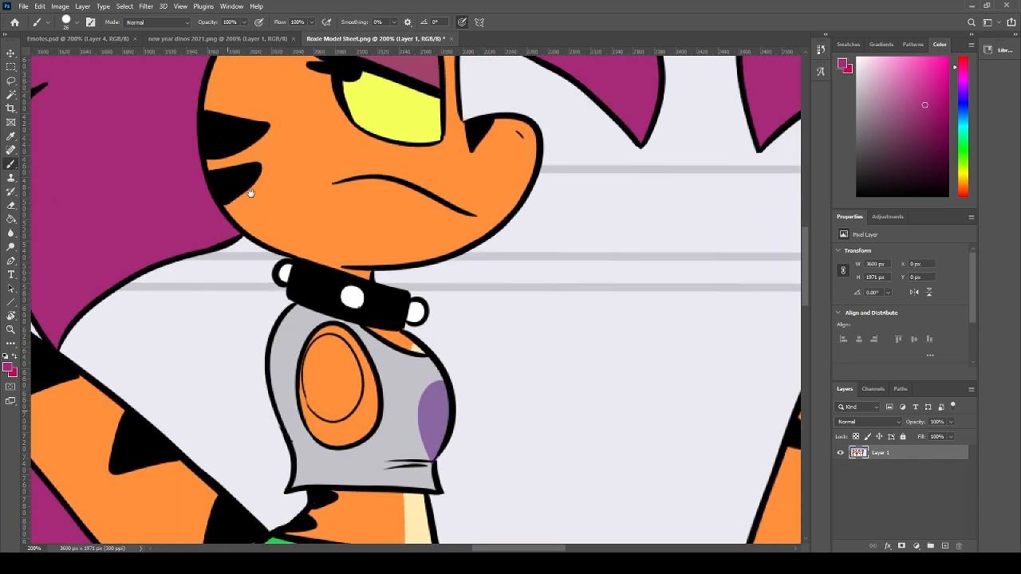
alt+click(283, 289)
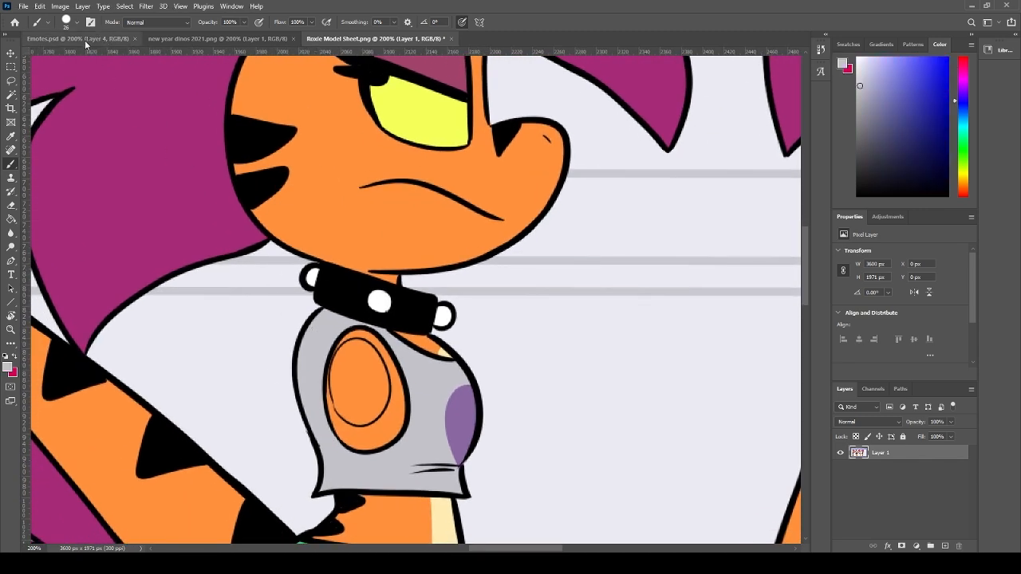
click(80, 38)
scroll(335, 434, down, 5)
mouse_move(372, 234)
mouse_down()
mouse_move(401, 212)
mouse_move(363, 255)
mouse_move(379, 287)
mouse_move(314, 276)
mouse_move(353, 256)
mouse_move(359, 235)
mouse_move(395, 297)
mouse_move(449, 285)
mouse_move(590, 204)
mouse_move(553, 249)
mouse_move(557, 281)
mouse_move(558, 234)
mouse_move(515, 271)
mouse_move(470, 284)
mouse_move(532, 284)
mouse_up()
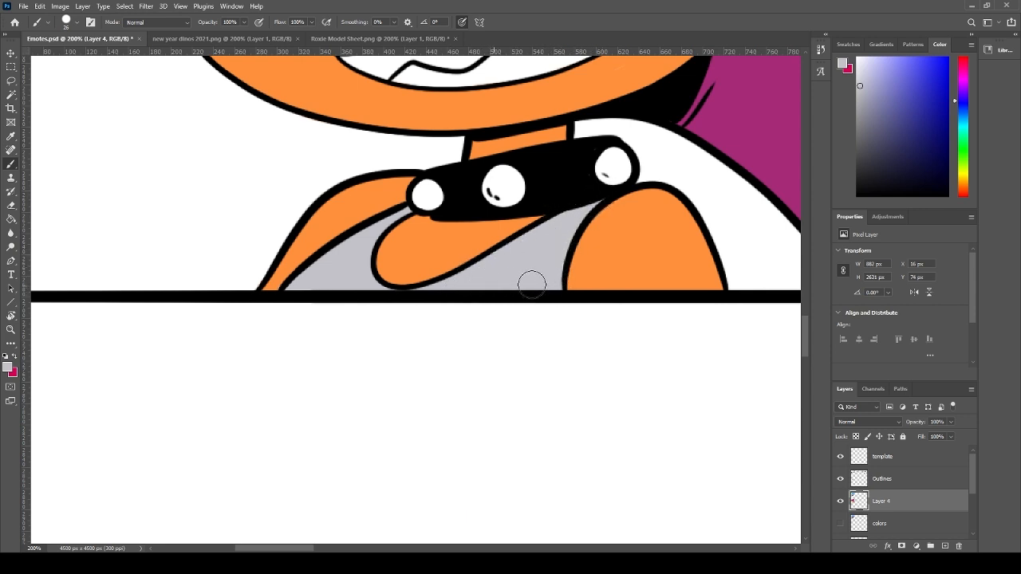
- Sample the cream belly color from Roxie Model Sheet.png, paint the neckline's lower part in Emotes.psd, and clean its edge with the shirt gray
click(375, 38)
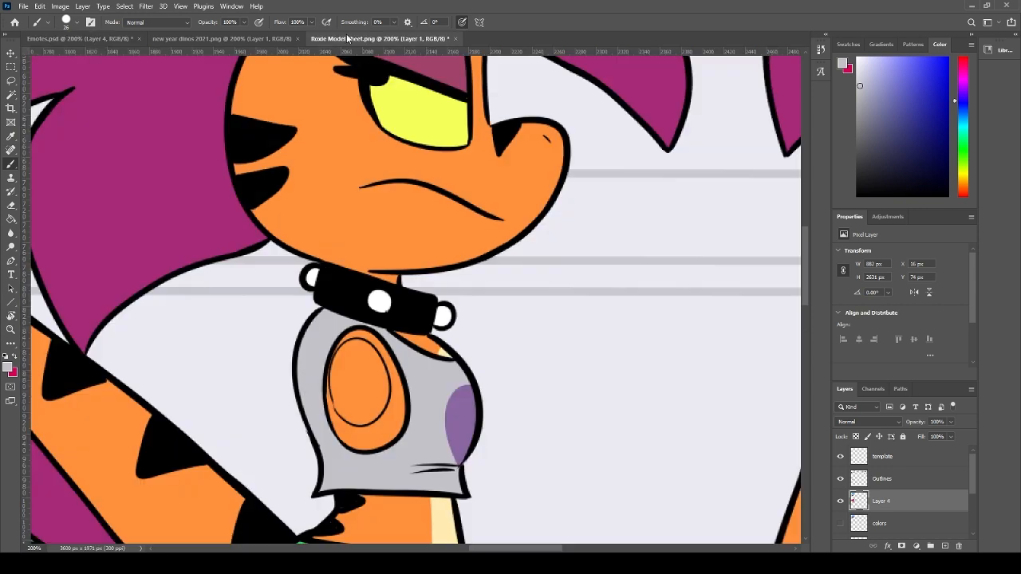
alt+click(446, 510)
click(80, 39)
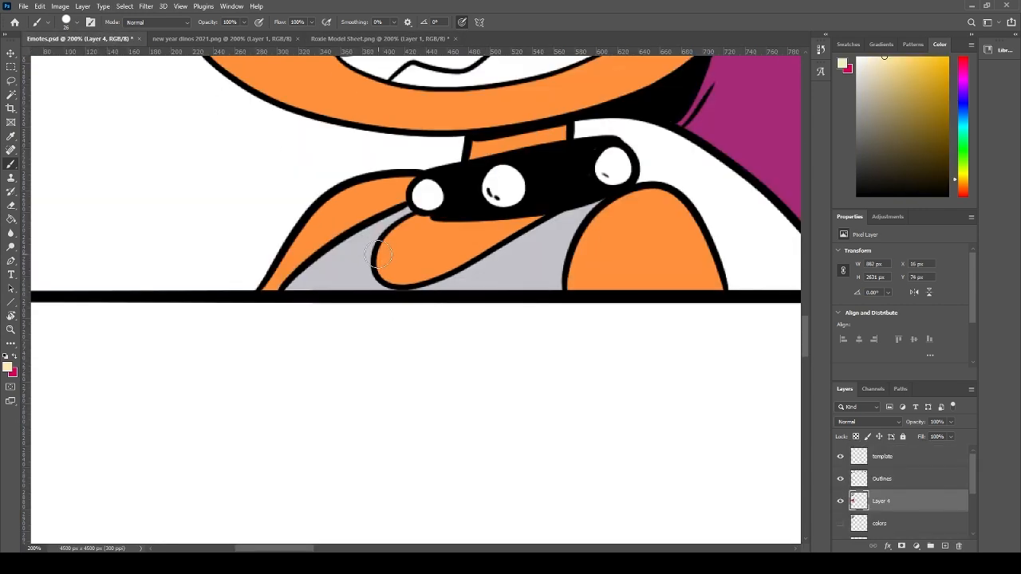
mouse_move(380, 254)
mouse_down()
mouse_move(439, 266)
mouse_move(404, 265)
mouse_move(432, 259)
mouse_move(436, 268)
mouse_move(421, 262)
mouse_move(451, 273)
mouse_move(383, 277)
mouse_move(457, 273)
mouse_up()
key(ctrl+z)
alt+click(513, 268)
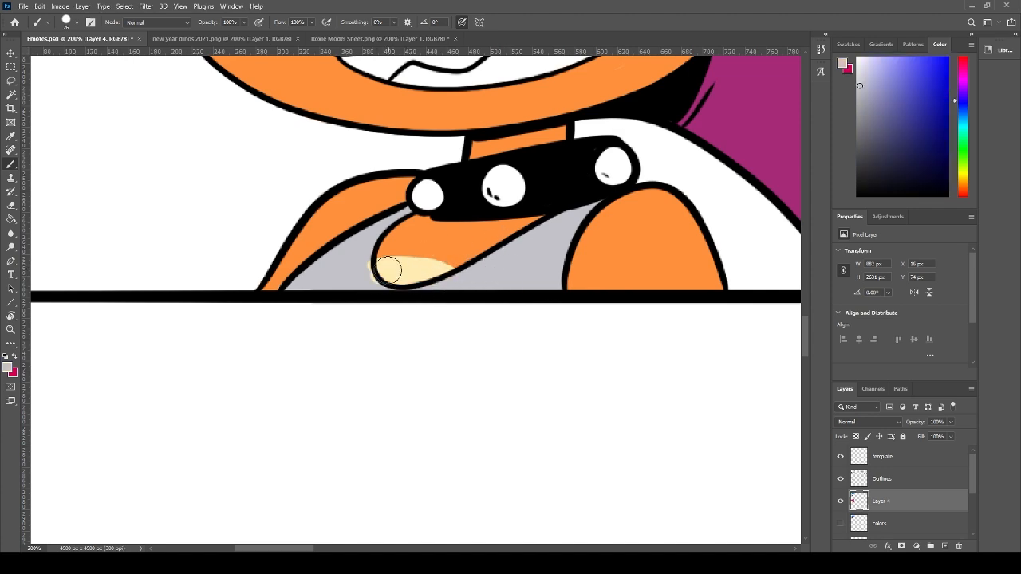
drag(548, 205, 496, 344)
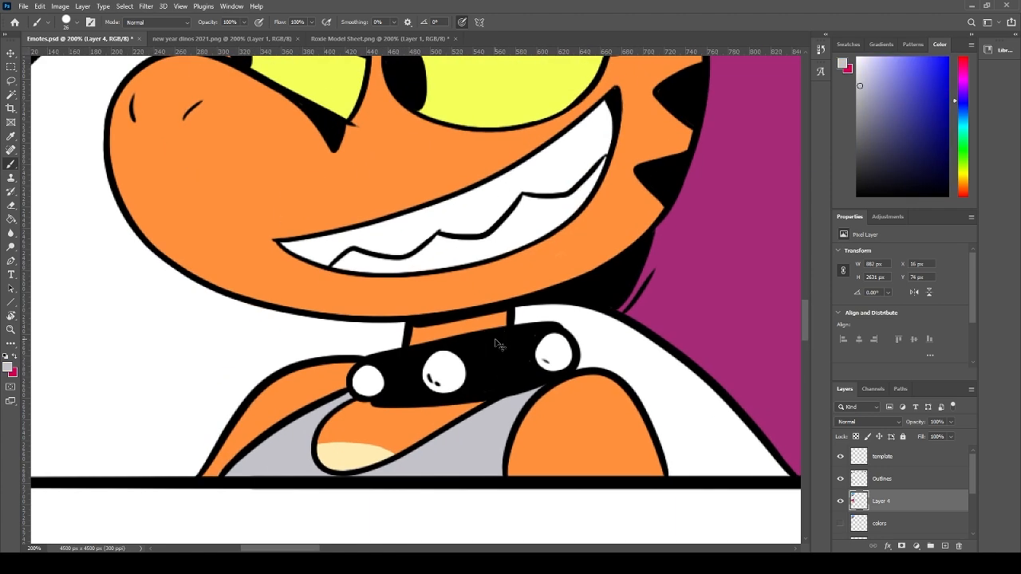
- Zoom out to show the whole colored Roxie panel and save Emotes.psd
key(ctrl+minus)
key(ctrl+minus)
key(ctrl+minus)
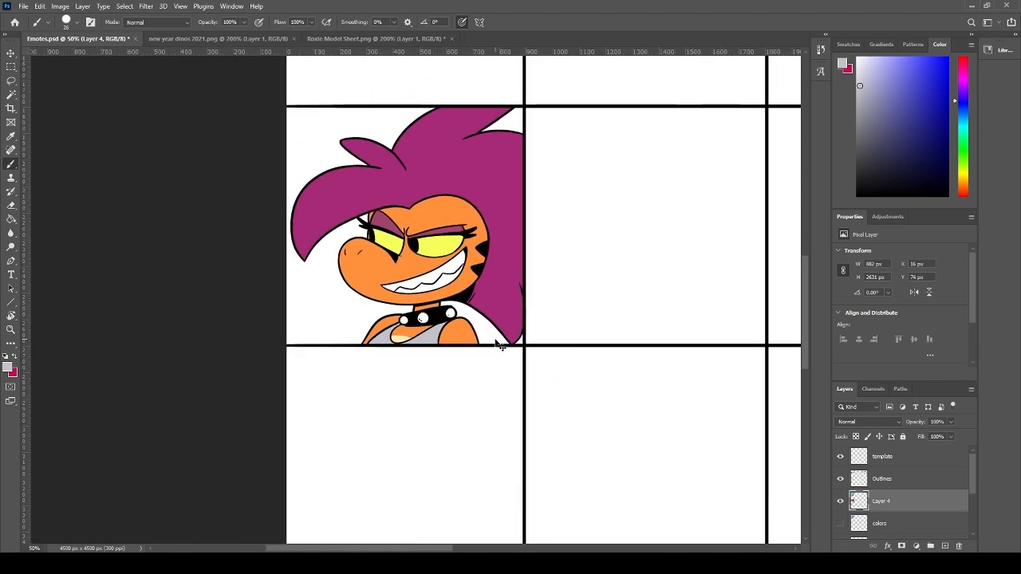
key(ctrl+s)
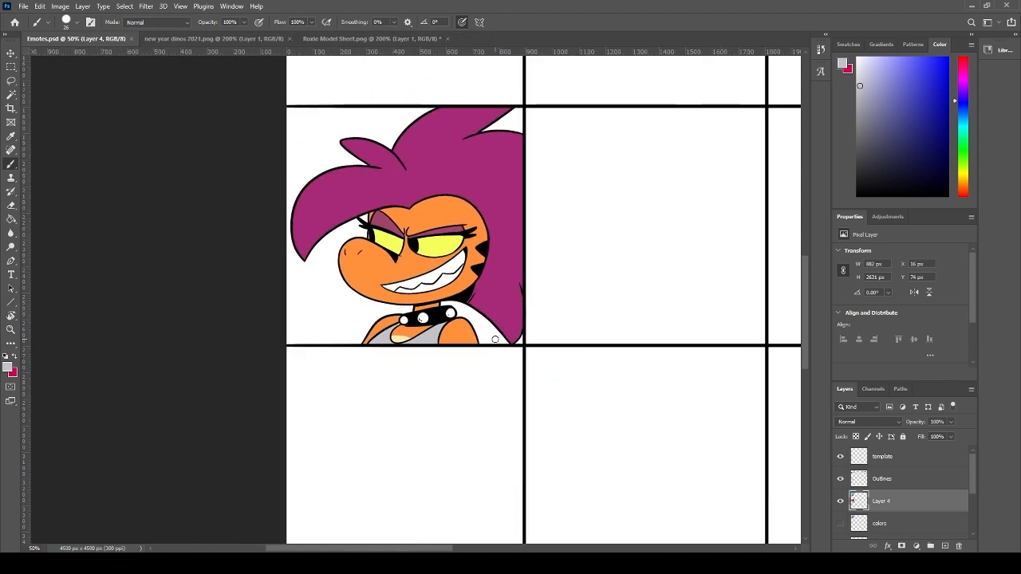
- Look over the emote sheet, comparing the colored panels with the uncolored ones in the top row
drag(482, 241, 425, 284)
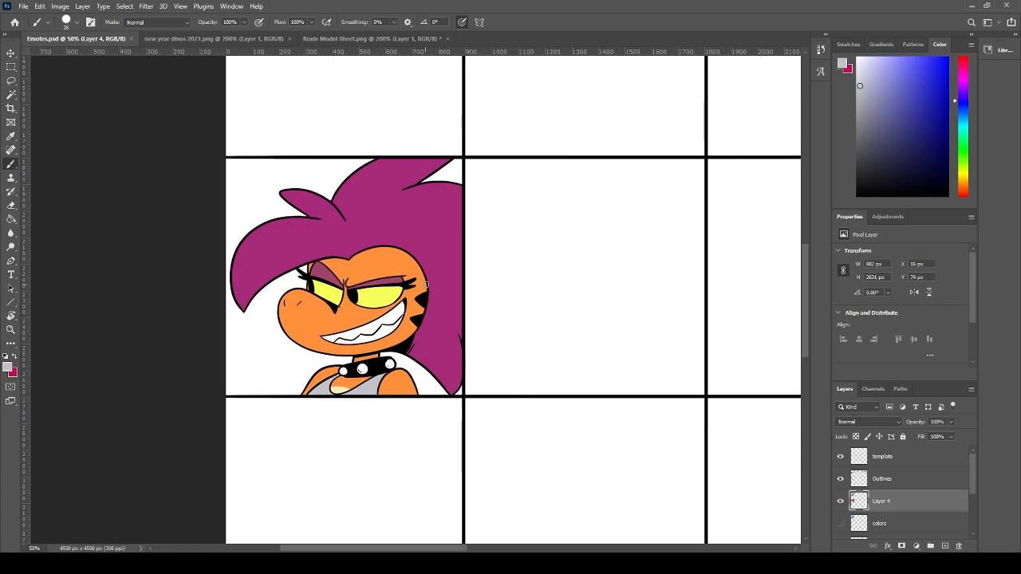
scroll(500, 354, up, 8)
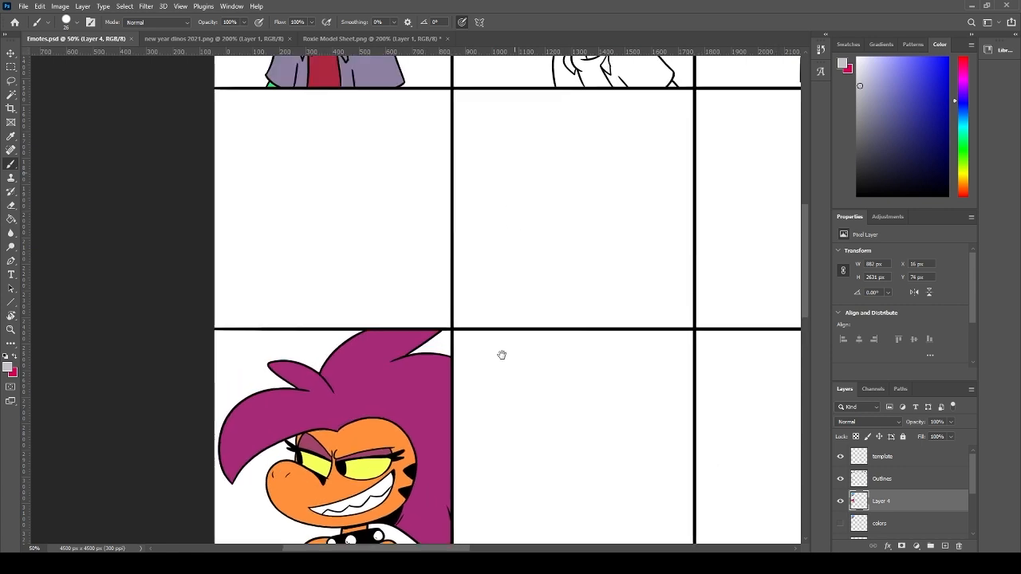
drag(668, 346, 474, 485)
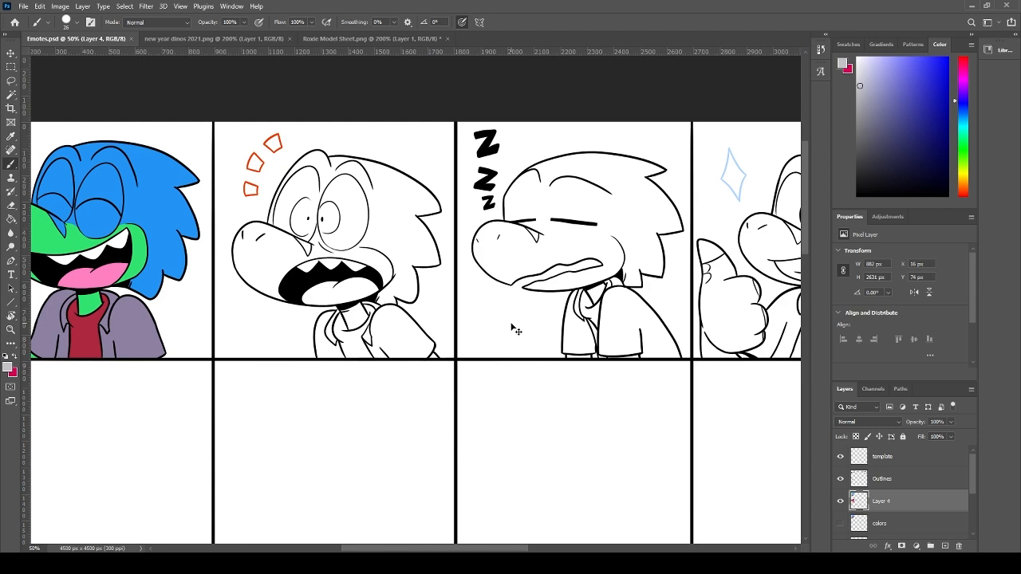
key(ctrl+minus)
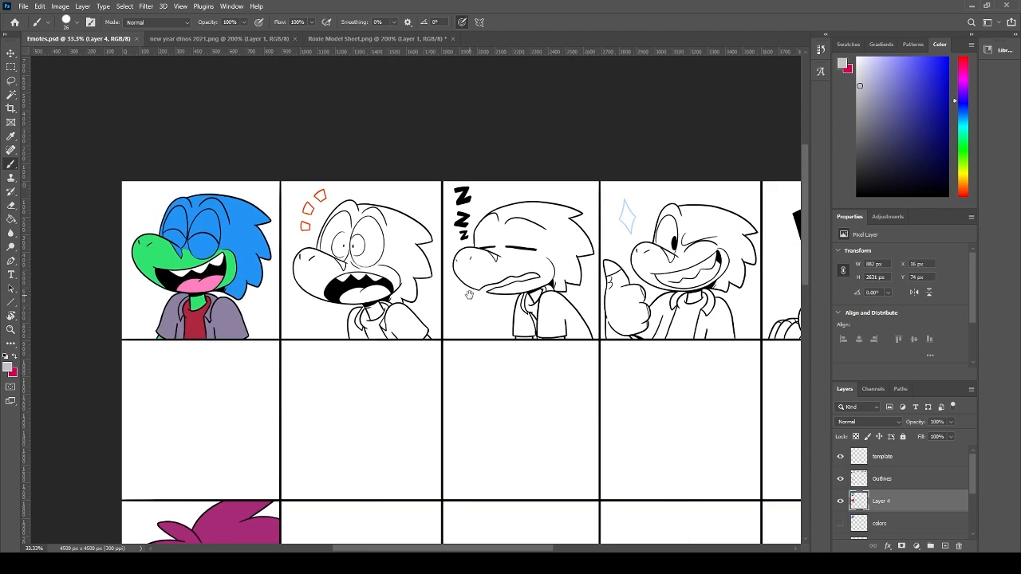
drag(469, 295, 470, 249)
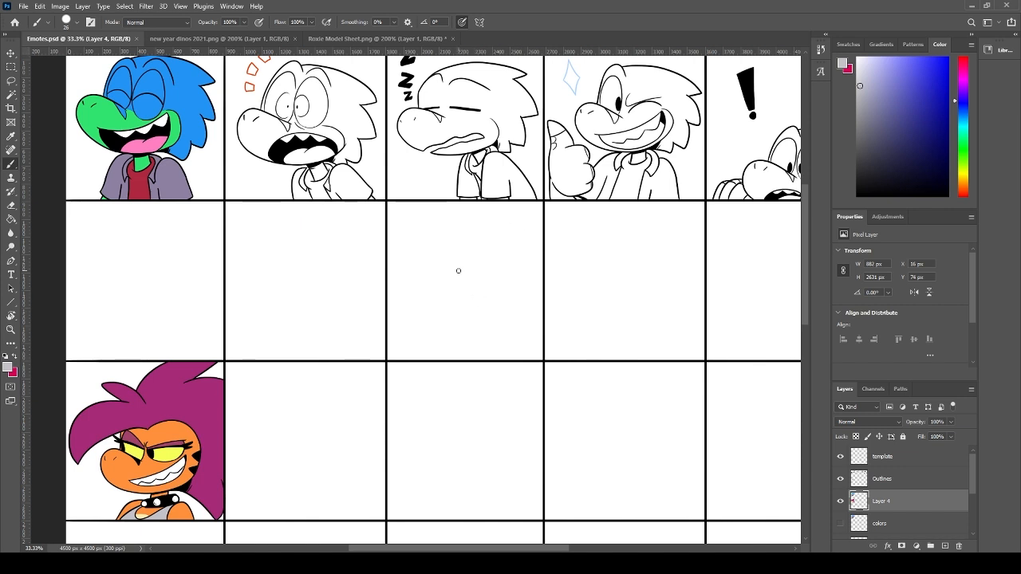
scroll(497, 333, up, 3)
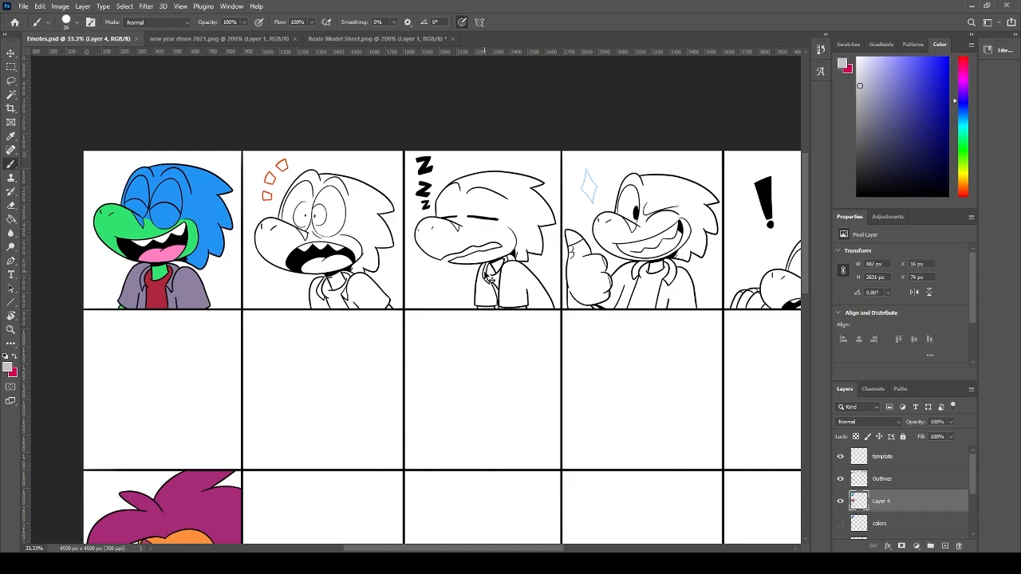
- Sample the green skin color from the finished first panel and paint along the snout's upper edge and cheek in the second panel
scroll(485, 276, up, 2)
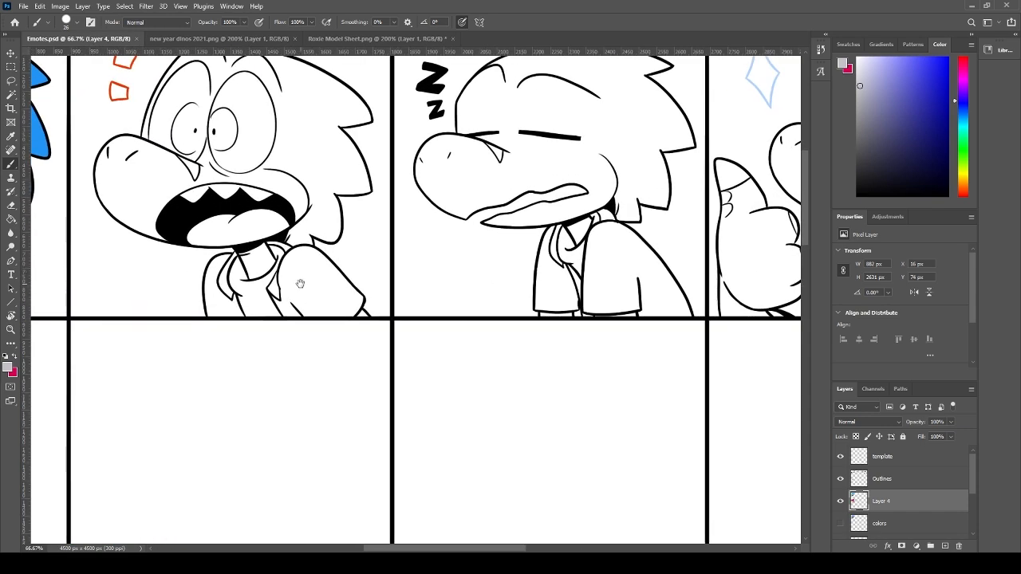
mouse_move(300, 284)
mouse_down()
mouse_move(506, 387)
mouse_move(547, 420)
mouse_up()
key(ctrl+plus)
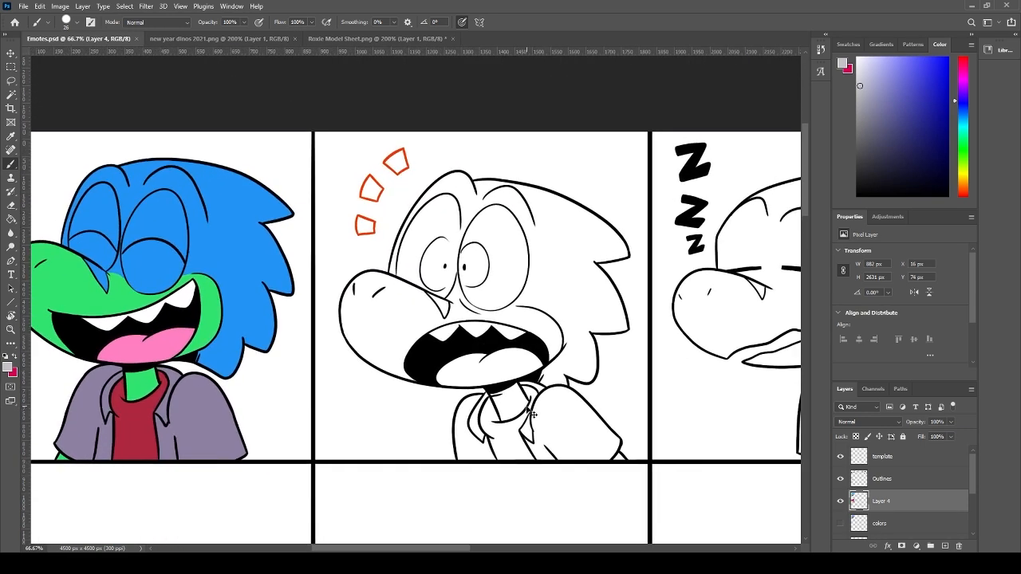
drag(555, 377, 514, 338)
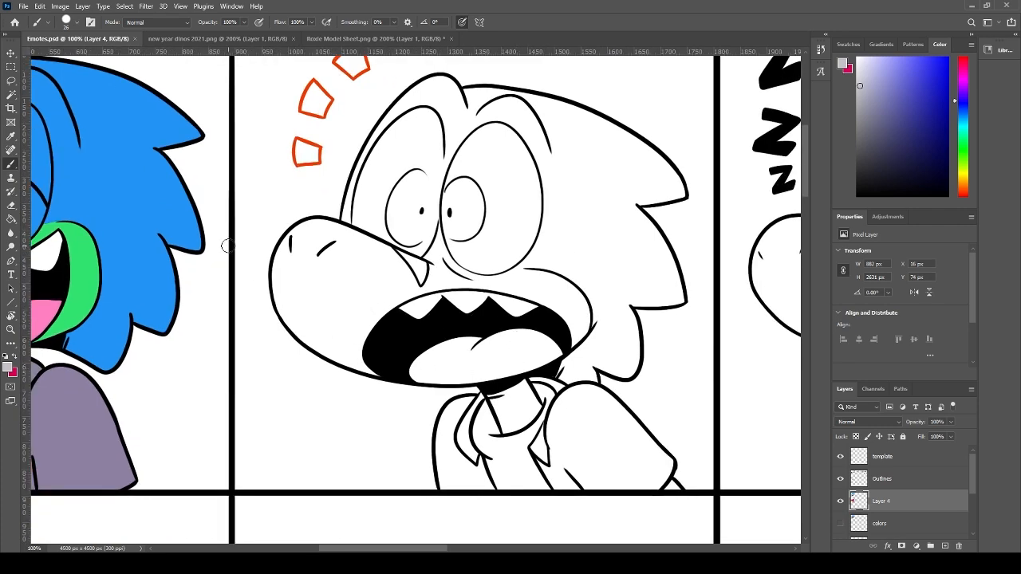
key(ctrl+minus)
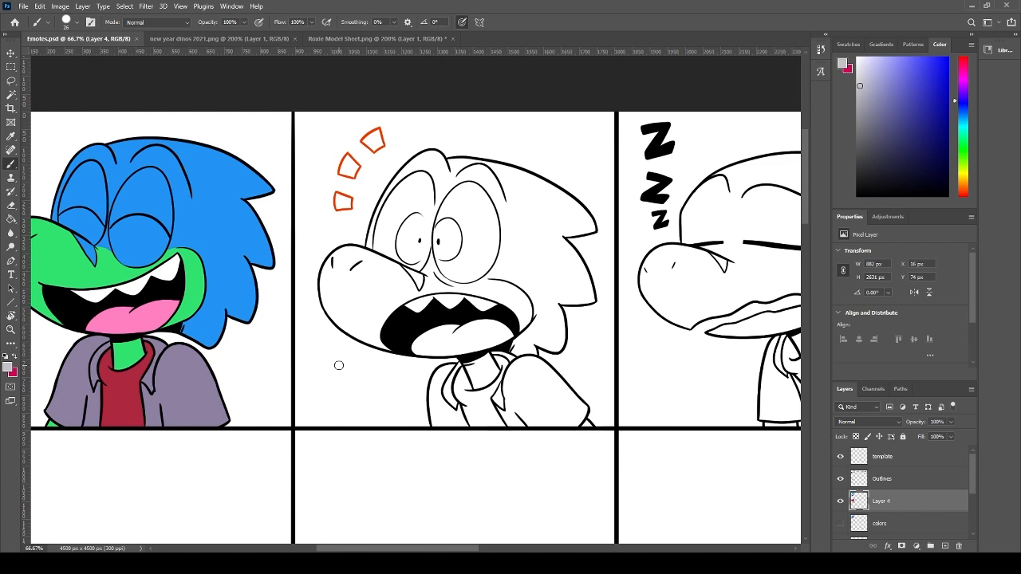
key(ctrl+plus)
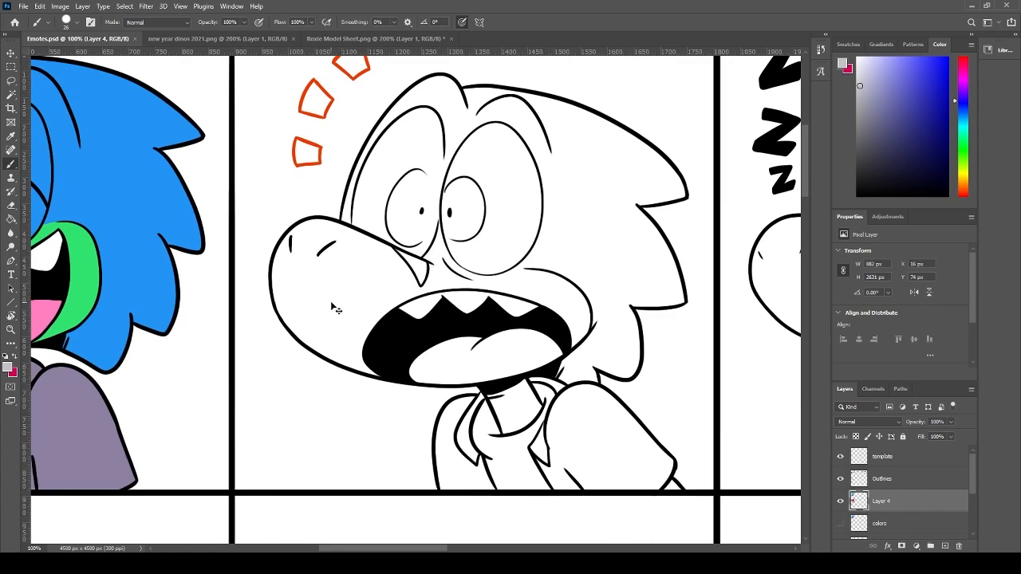
alt+click(87, 250)
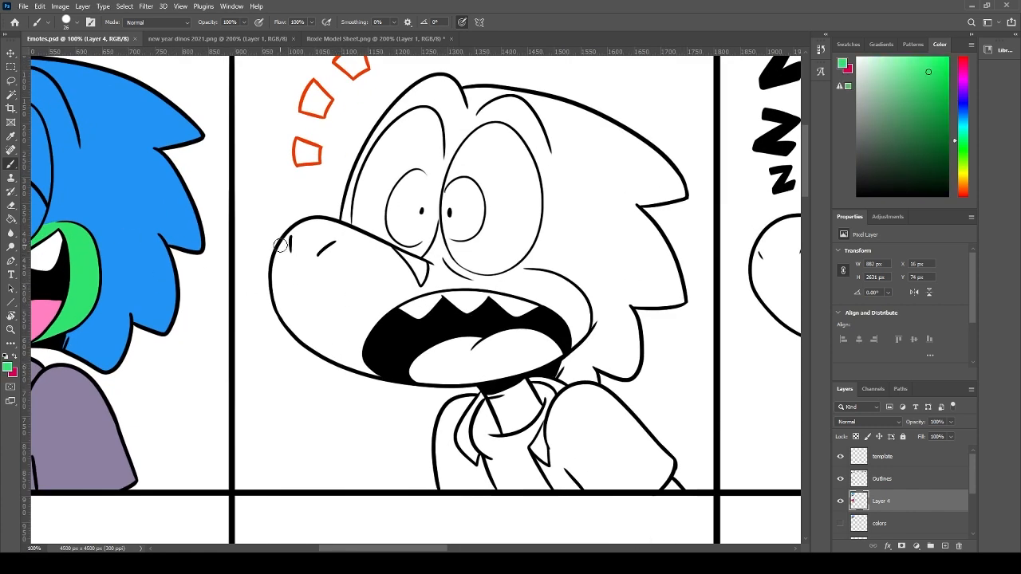
mouse_move(319, 236)
mouse_down()
mouse_move(457, 269)
mouse_move(478, 241)
mouse_move(477, 269)
mouse_move(511, 286)
mouse_move(494, 275)
mouse_move(565, 290)
mouse_move(571, 316)
mouse_move(577, 303)
mouse_move(583, 318)
mouse_move(527, 362)
mouse_up()
- Paint green along the inside of the snout's front outline, redoing uneven strokes until the curve down to the jaw is covered
drag(291, 237, 296, 312)
drag(275, 271, 310, 333)
key(ctrl+z)
mouse_move(281, 260)
mouse_down()
mouse_move(302, 329)
mouse_move(343, 357)
mouse_up()
key(ctrl+z)
mouse_move(280, 290)
mouse_down()
mouse_move(302, 335)
mouse_move(288, 304)
mouse_move(294, 329)
mouse_move(351, 361)
mouse_up()
- Extend the green along the lower jaw and complete the green skin on the snout, mouth area, neck and visible arm
drag(300, 336, 375, 372)
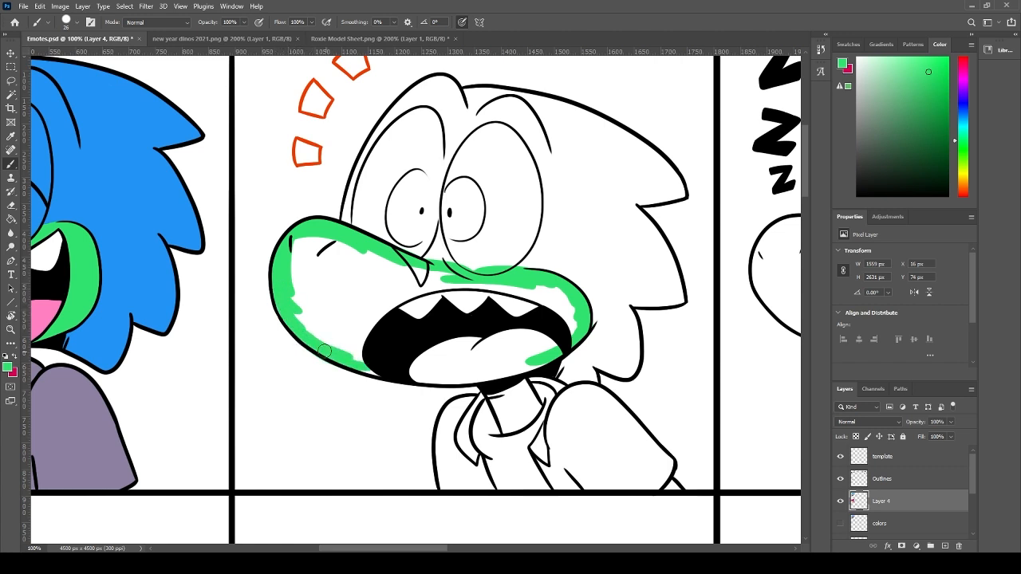
key(ctrl+z)
mouse_move(295, 329)
mouse_down()
mouse_move(371, 366)
mouse_move(349, 360)
mouse_move(425, 368)
mouse_move(387, 371)
mouse_move(512, 365)
mouse_move(463, 374)
mouse_move(556, 347)
mouse_move(465, 375)
mouse_move(547, 320)
mouse_up()
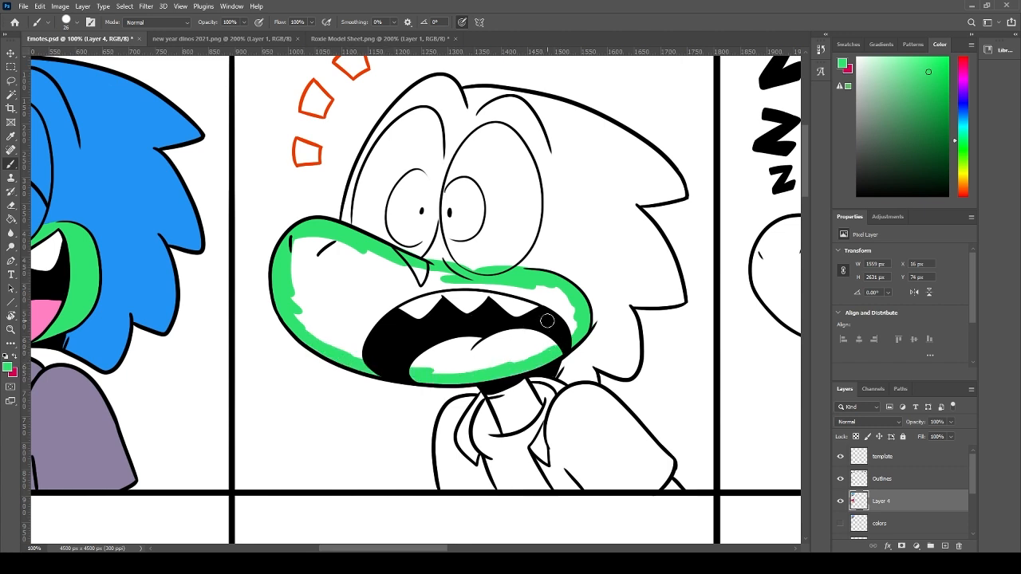
click(551, 332)
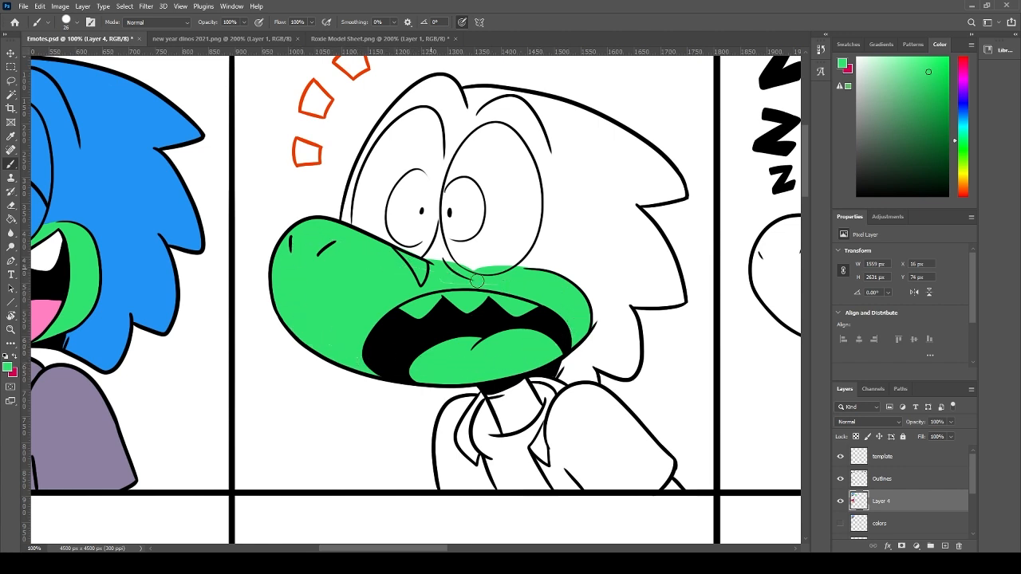
mouse_move(497, 384)
mouse_down()
mouse_move(487, 395)
mouse_move(526, 396)
mouse_move(528, 418)
mouse_move(539, 405)
mouse_move(526, 423)
mouse_move(501, 415)
mouse_move(530, 403)
mouse_up()
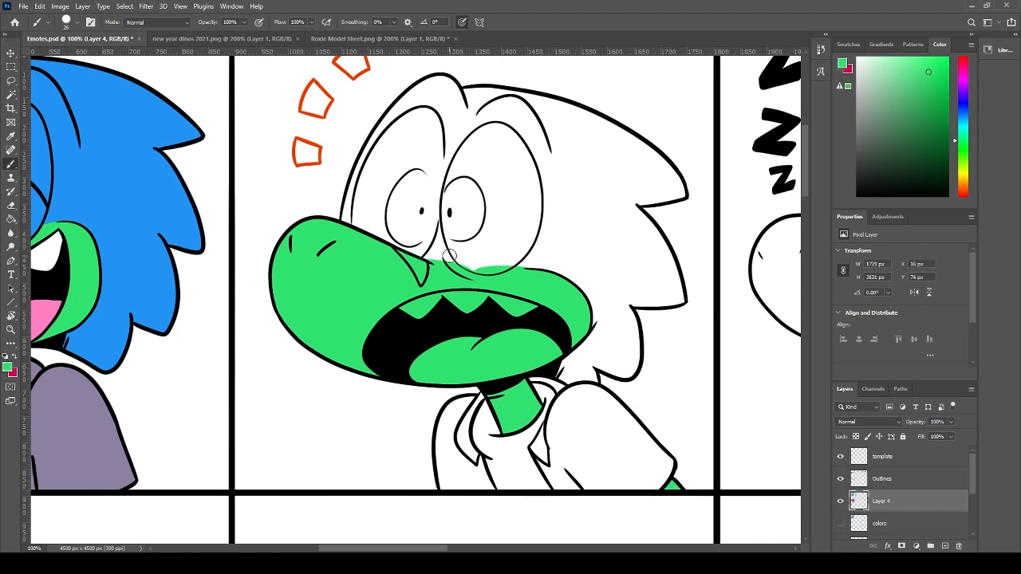
- Sample the raptor's blue from new year dinos 2021.png and paint it in Emotes.psd across the snout's top edge below the eyes
click(247, 38)
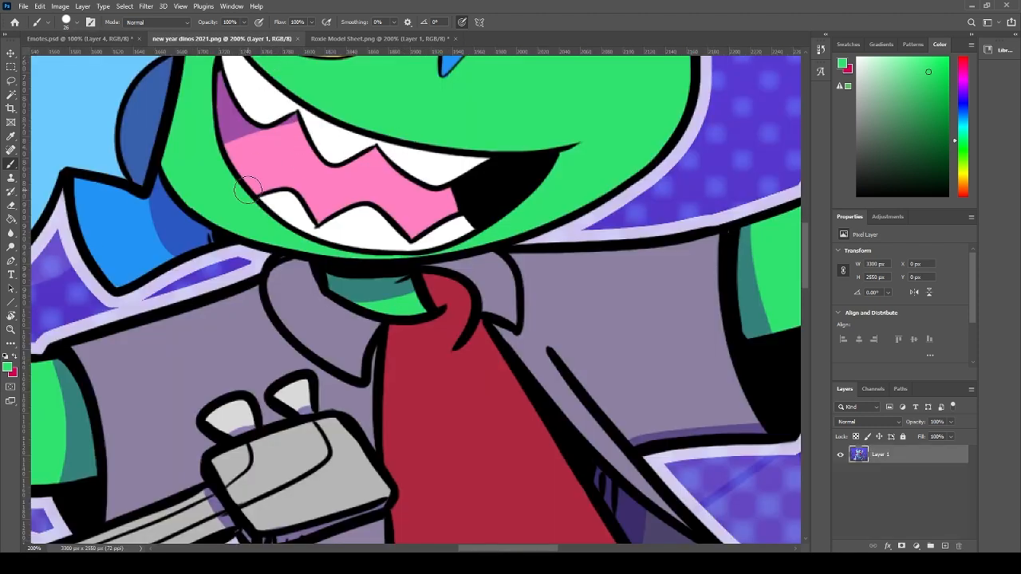
drag(275, 128, 294, 389)
alt+click(238, 120)
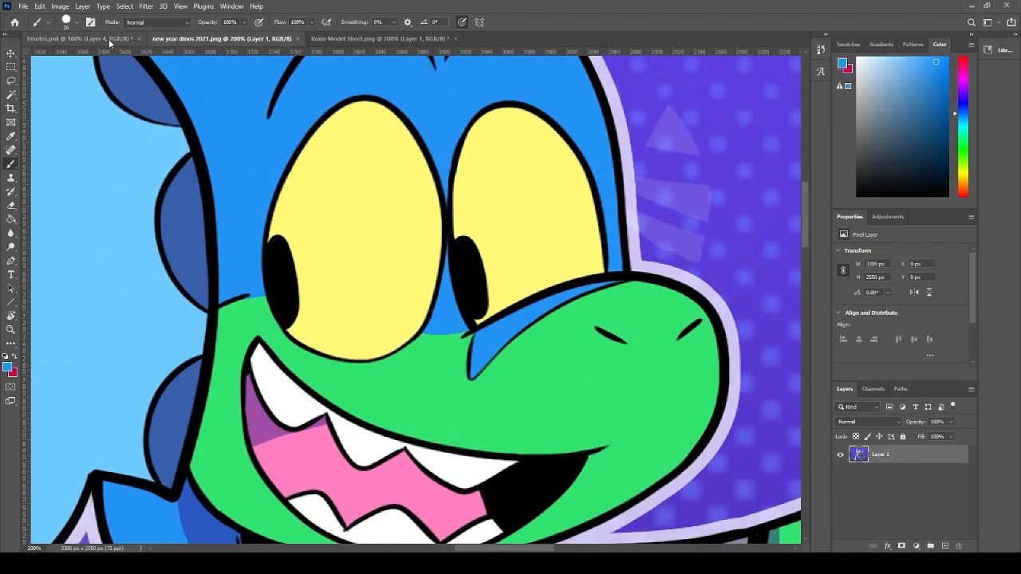
click(109, 39)
drag(418, 236, 340, 283)
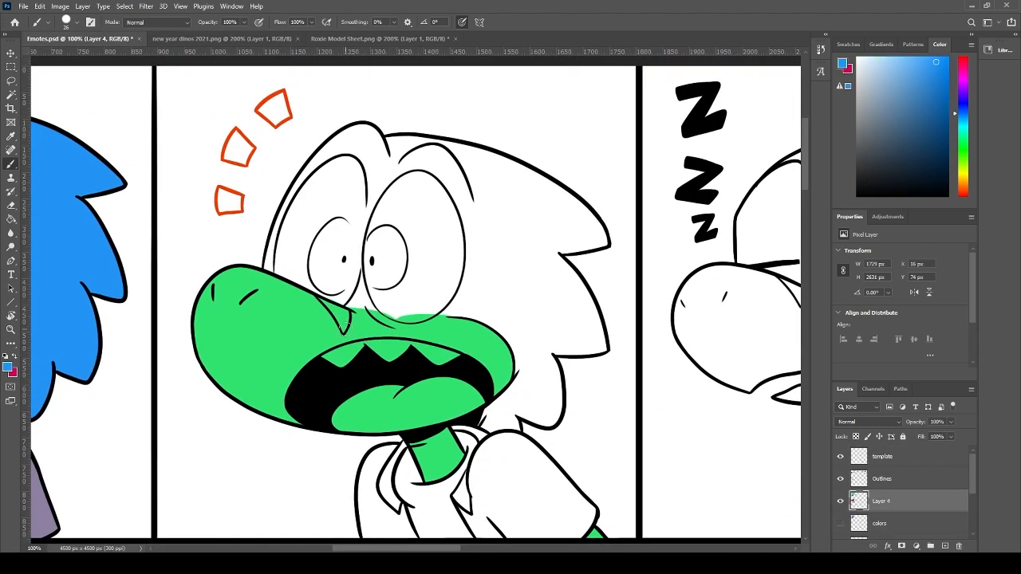
mouse_move(344, 328)
mouse_down()
mouse_move(323, 299)
mouse_move(343, 325)
mouse_move(332, 298)
mouse_move(465, 305)
mouse_move(493, 313)
mouse_move(483, 319)
mouse_up()
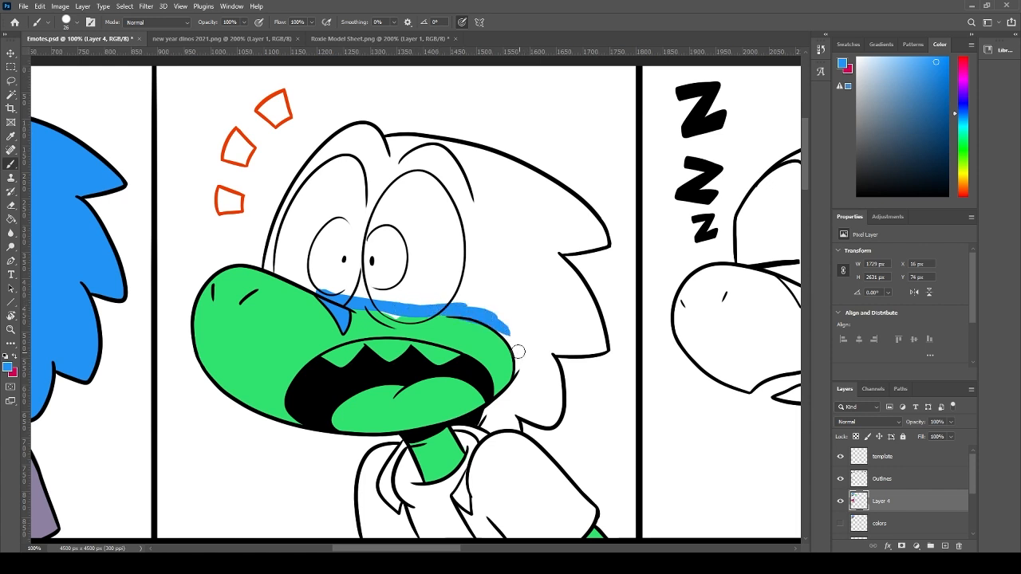
- Check the raptor in new year dinos 2021.png, then paint blue in Emotes.psd behind the cheek and along the lower back spikes
click(249, 38)
scroll(403, 173, down, 5)
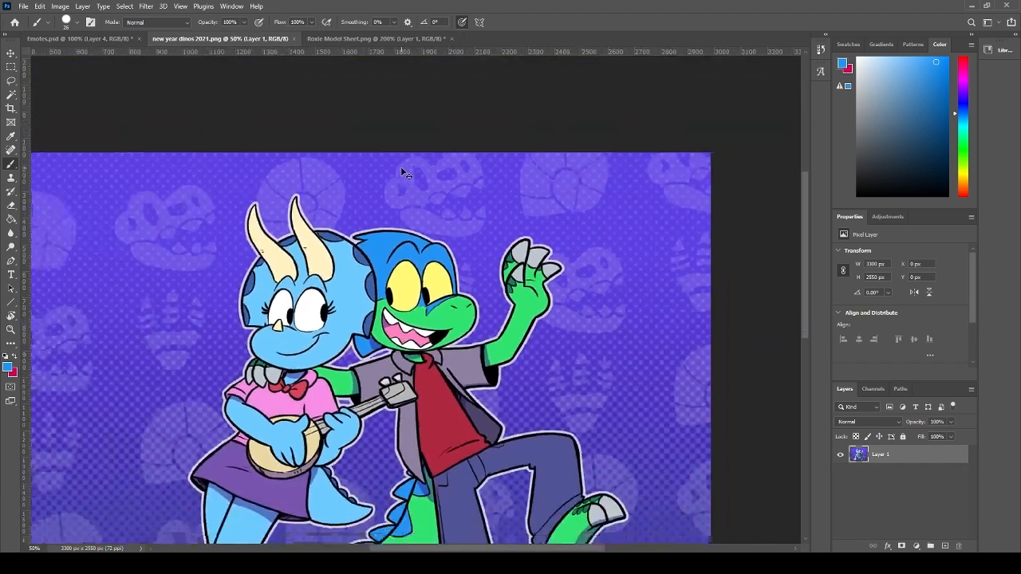
scroll(436, 241, up, 5)
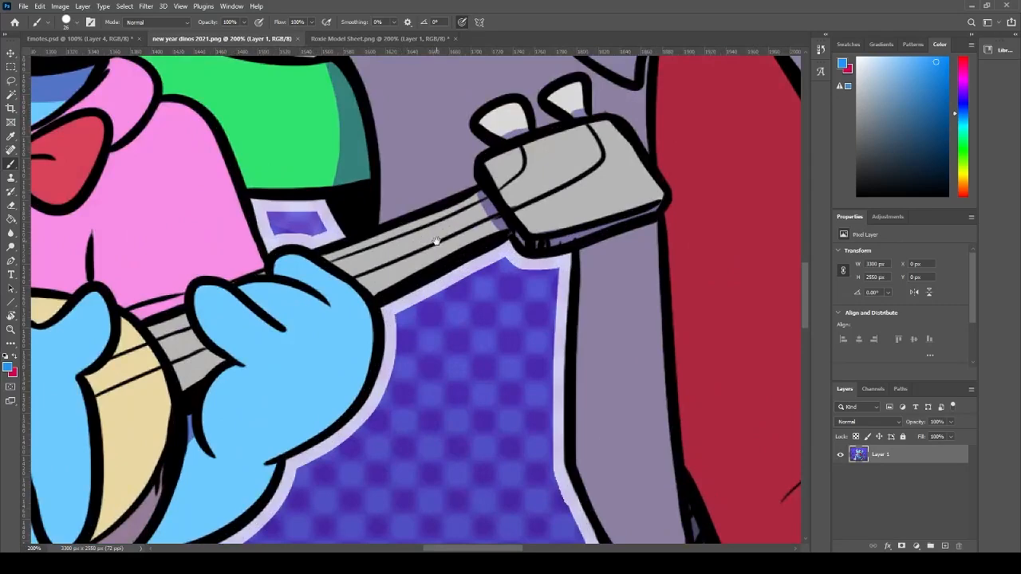
drag(436, 241, 287, 539)
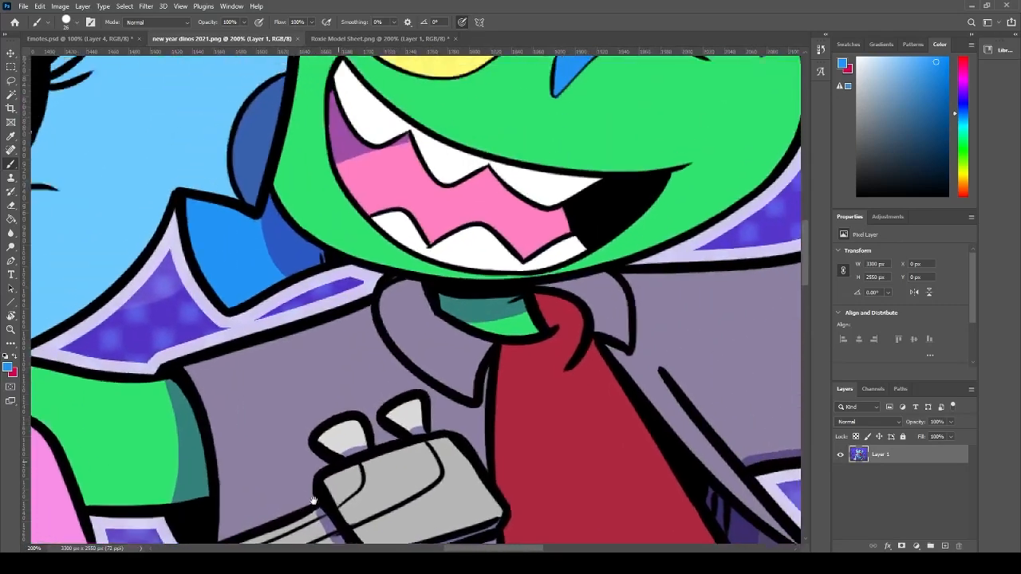
click(107, 40)
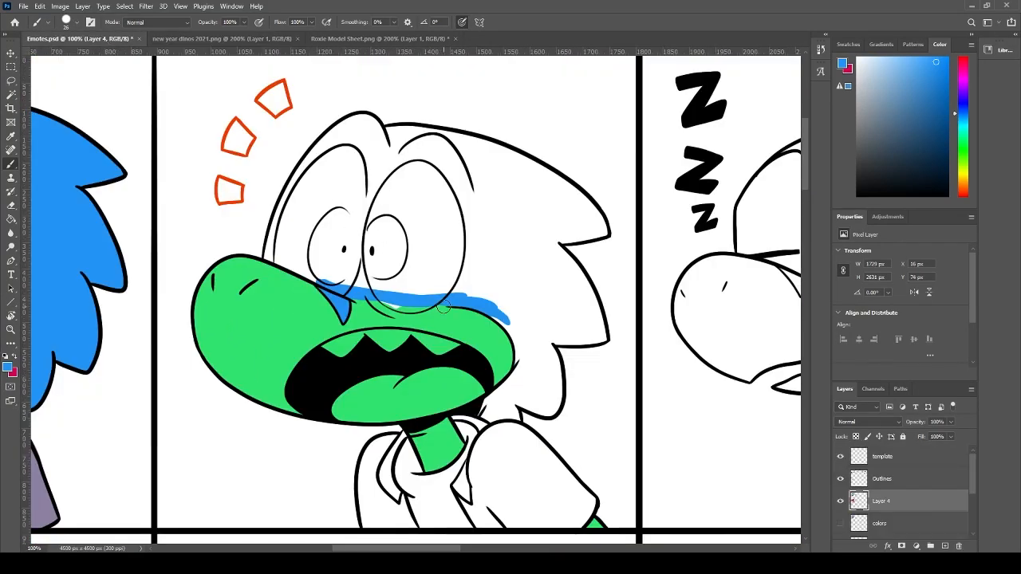
mouse_move(492, 311)
mouse_down()
mouse_move(530, 365)
mouse_move(515, 386)
mouse_up()
mouse_move(517, 342)
mouse_down()
mouse_move(518, 388)
mouse_move(482, 412)
mouse_move(512, 408)
mouse_up()
mouse_move(512, 414)
mouse_down()
mouse_move(530, 386)
mouse_move(527, 400)
mouse_move(517, 396)
mouse_up()
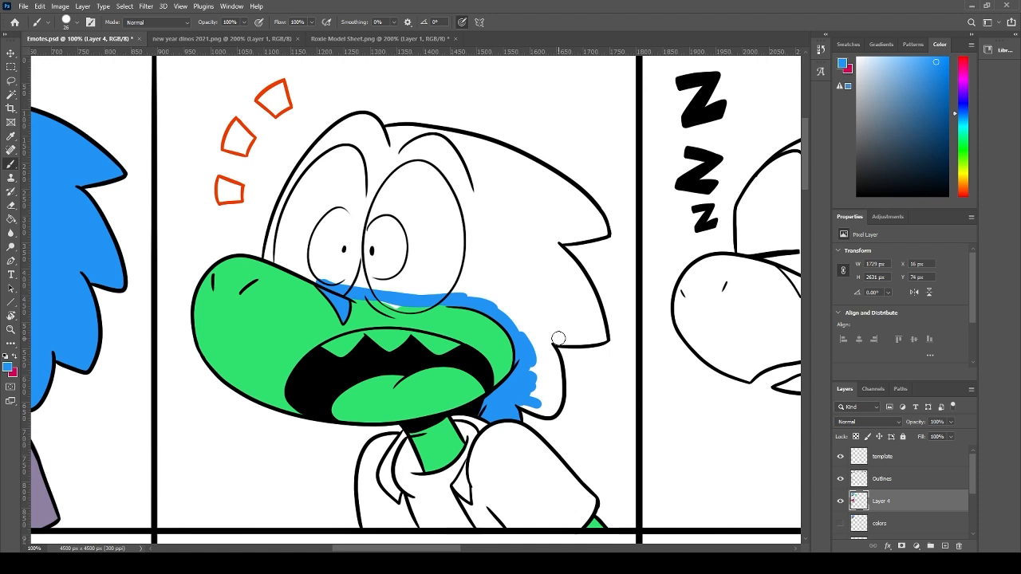
mouse_move(522, 401)
mouse_down()
mouse_move(547, 384)
mouse_move(557, 405)
mouse_move(541, 348)
mouse_move(561, 388)
mouse_move(535, 322)
mouse_move(554, 377)
mouse_move(546, 338)
mouse_move(548, 356)
mouse_move(549, 336)
mouse_move(601, 338)
mouse_move(595, 321)
mouse_move(604, 333)
mouse_move(559, 252)
mouse_move(583, 279)
mouse_move(542, 233)
mouse_up()
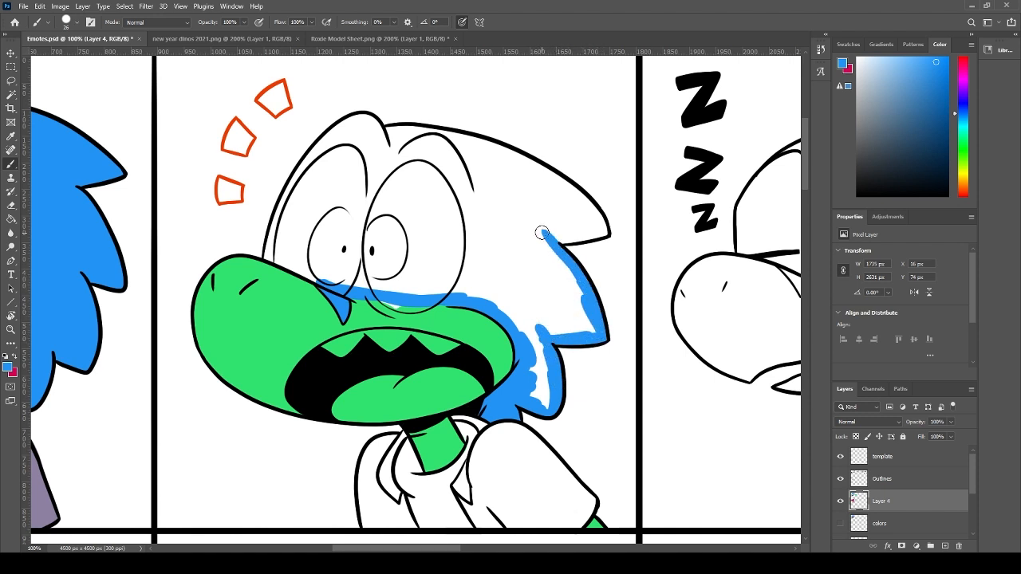
- Paint blue along the inside of the forehead and the top of the head, redoing strokes that miss the outline
mouse_move(323, 279)
mouse_down()
mouse_move(275, 258)
mouse_move(272, 237)
mouse_move(297, 185)
mouse_up()
key(ctrl+z)
mouse_move(268, 260)
mouse_down()
mouse_move(307, 170)
mouse_move(271, 231)
mouse_move(295, 186)
mouse_up()
key(ctrl+z)
mouse_move(270, 239)
mouse_down()
mouse_move(350, 126)
mouse_move(310, 164)
mouse_move(351, 122)
mouse_move(332, 139)
mouse_move(373, 133)
mouse_move(364, 120)
mouse_move(380, 141)
mouse_move(376, 133)
mouse_move(449, 145)
mouse_move(395, 133)
mouse_move(507, 157)
mouse_up()
key(ctrl+z)
drag(399, 129, 509, 161)
drag(437, 134, 550, 182)
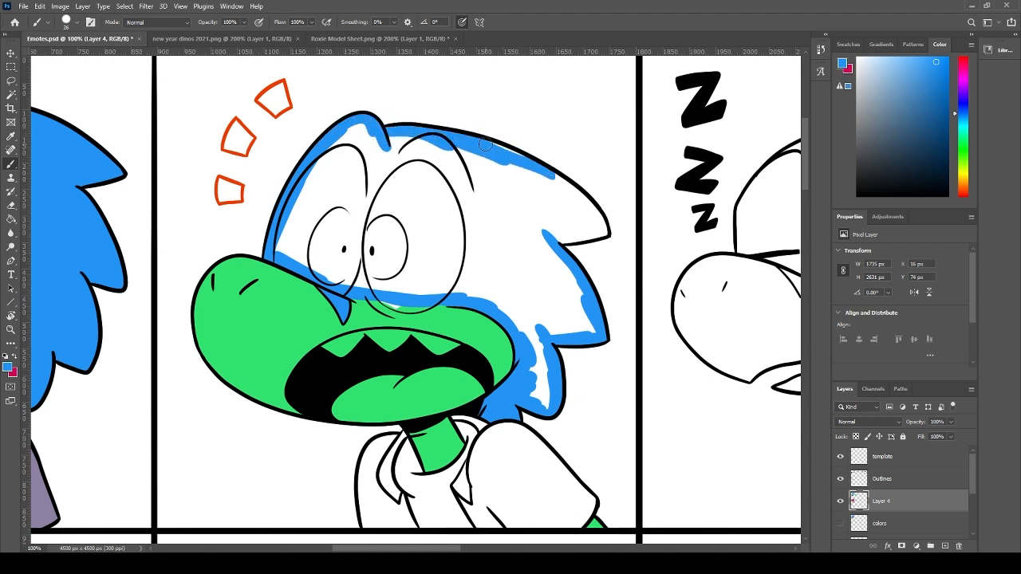
- Fill the rest of the head with blue and paint over the thin seams left around the fill
mouse_move(485, 145)
mouse_down()
mouse_move(574, 192)
mouse_move(607, 235)
mouse_move(598, 224)
mouse_move(599, 234)
mouse_move(533, 244)
mouse_up()
click(500, 224)
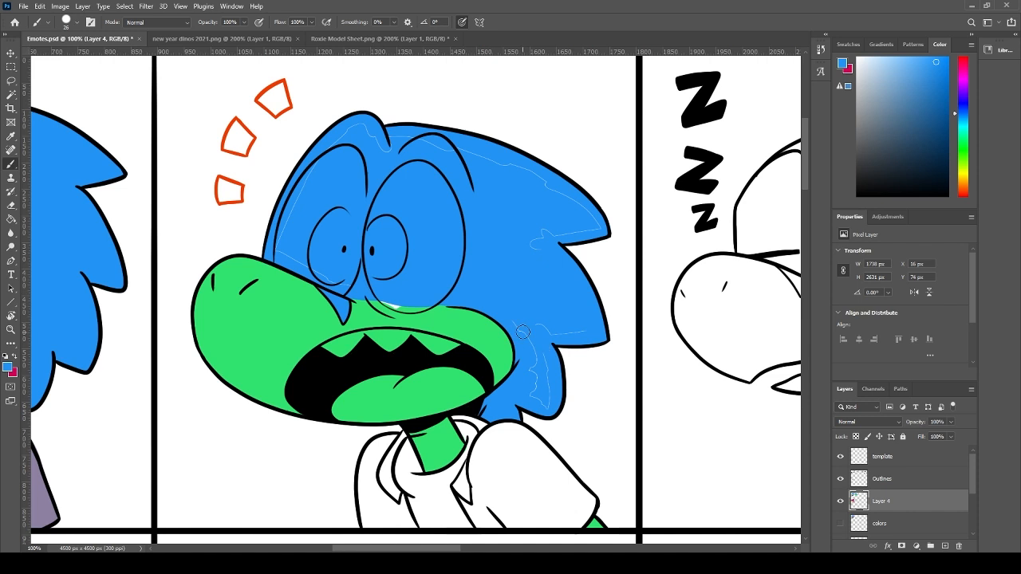
drag(518, 342, 526, 378)
drag(544, 333, 578, 329)
mouse_move(588, 225)
mouse_down()
mouse_move(517, 170)
mouse_move(425, 137)
mouse_move(373, 144)
mouse_move(362, 128)
mouse_move(332, 140)
mouse_up()
mouse_move(296, 205)
mouse_down()
mouse_move(275, 252)
mouse_move(378, 301)
mouse_move(388, 293)
mouse_up()
- Sample the eye yellow from new year dinos 2021.png and paint it along the upper edge of the left eye in Emotes.psd
click(228, 38)
alt+click(365, 107)
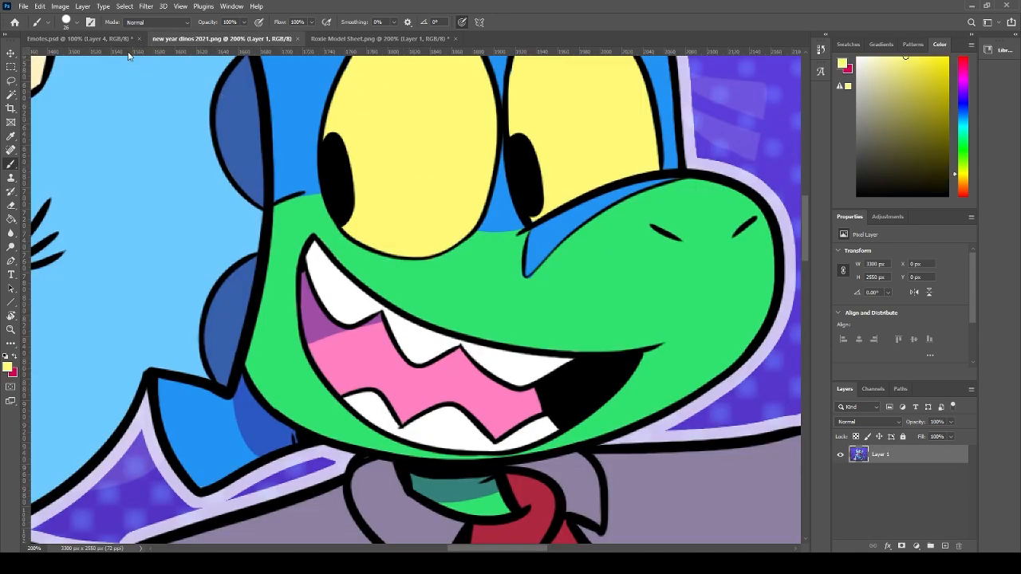
click(80, 38)
key(ctrl+plus)
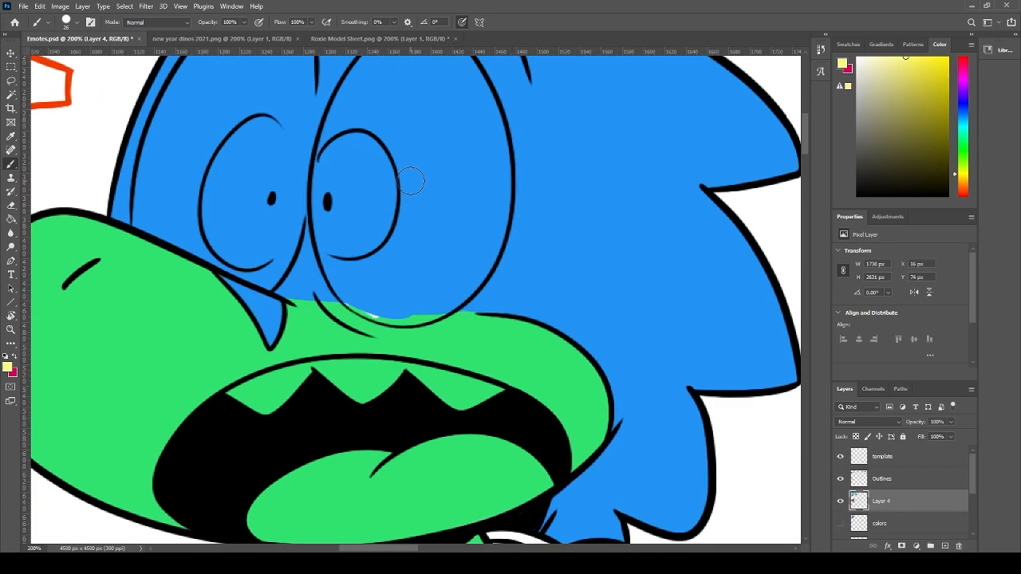
drag(367, 204, 402, 297)
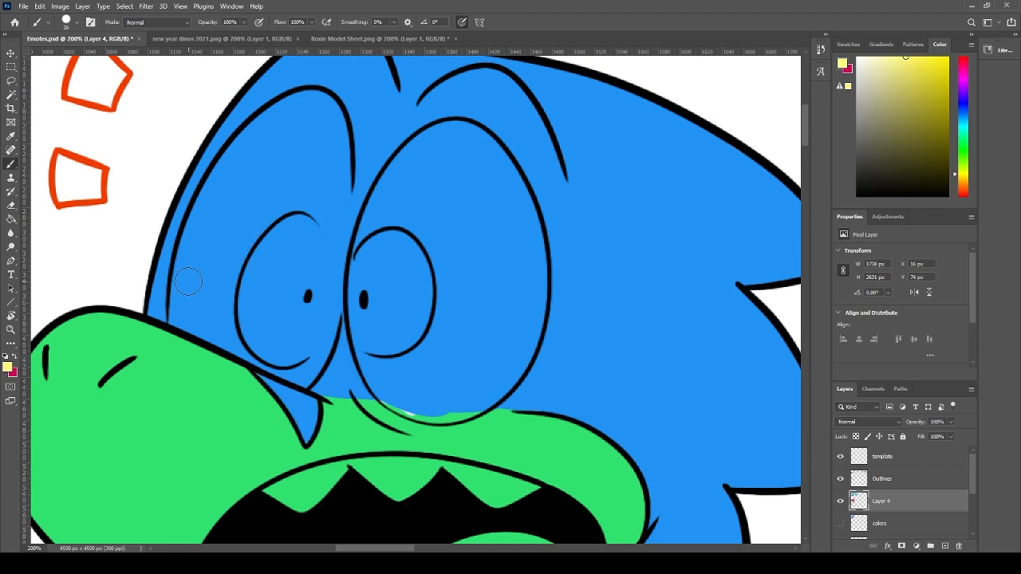
click(182, 316)
mouse_move(182, 317)
mouse_down()
mouse_move(206, 214)
mouse_move(175, 309)
mouse_move(241, 149)
mouse_move(176, 308)
mouse_move(242, 167)
mouse_move(186, 251)
mouse_move(180, 244)
mouse_move(178, 288)
mouse_move(250, 151)
mouse_move(243, 193)
mouse_move(214, 178)
mouse_move(197, 232)
mouse_move(270, 122)
mouse_move(216, 193)
mouse_move(296, 112)
mouse_move(261, 146)
mouse_move(259, 135)
mouse_move(228, 173)
mouse_move(303, 104)
mouse_move(241, 150)
mouse_move(315, 108)
mouse_move(343, 110)
mouse_move(323, 86)
mouse_move(340, 215)
mouse_up()
key(ctrl+z)
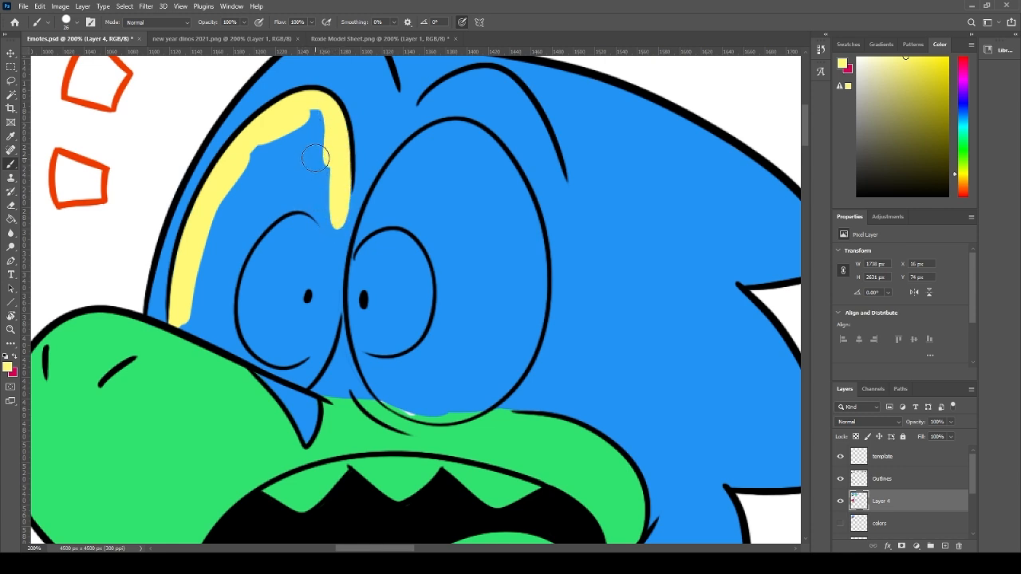
- Close the yellow border around the left eye, fill its interior with the Paint Bucket, and brush over the leftover seams
drag(335, 158, 330, 300)
key(ctrl+z)
drag(339, 203, 313, 345)
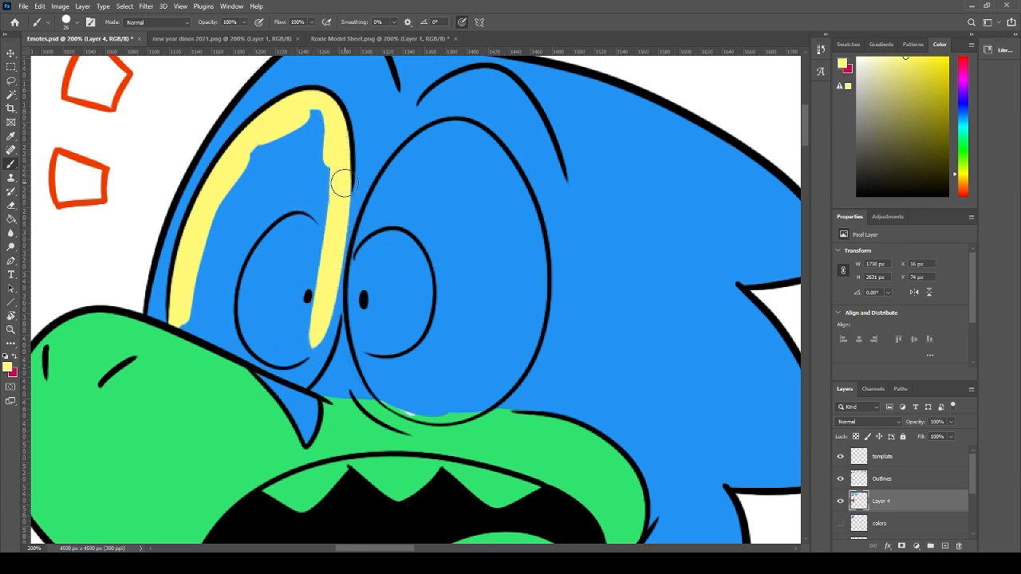
mouse_move(336, 254)
mouse_down()
mouse_move(295, 363)
mouse_move(319, 362)
mouse_move(293, 385)
mouse_move(294, 372)
mouse_move(191, 330)
mouse_move(198, 308)
mouse_move(177, 319)
mouse_move(247, 343)
mouse_up()
key(g)
click(285, 286)
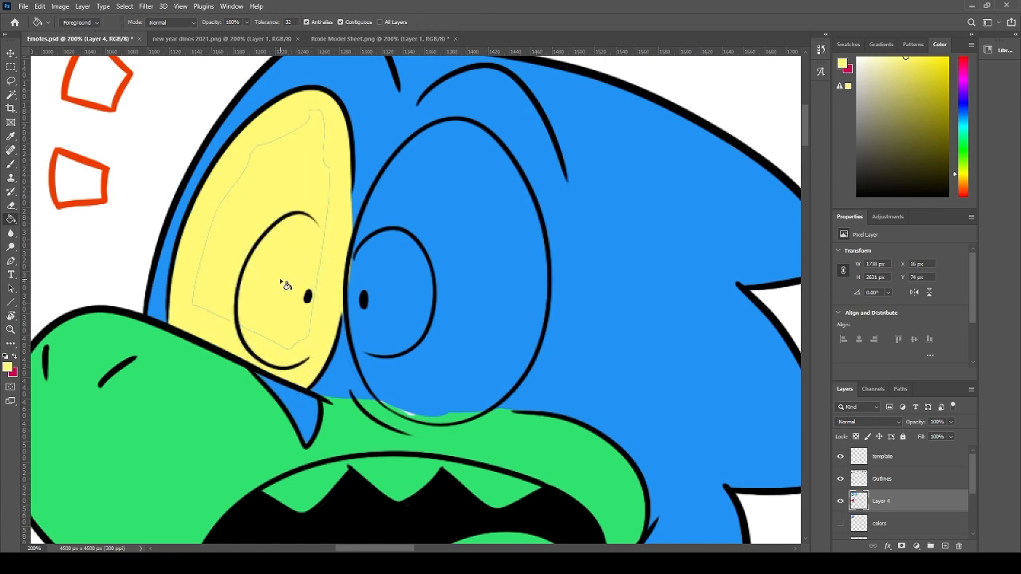
key(b)
mouse_move(307, 323)
mouse_down()
mouse_move(319, 103)
mouse_move(263, 137)
mouse_move(201, 302)
mouse_move(279, 308)
mouse_up()
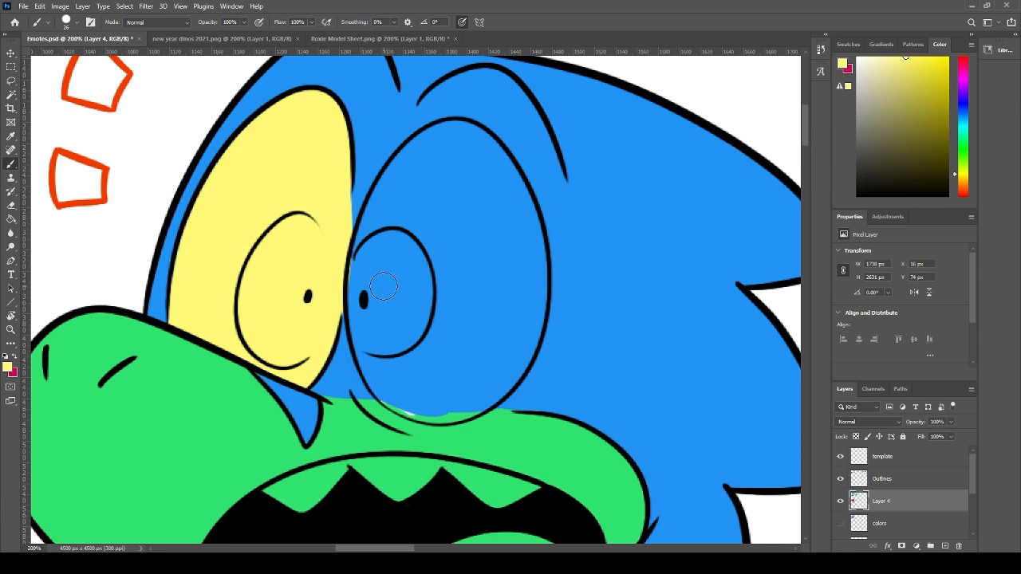
- Paint a yellow border inside the right eye, fill its interior with the Paint Bucket, and brush over the leftover seams
mouse_move(375, 231)
mouse_down()
mouse_move(364, 335)
mouse_move(377, 220)
mouse_up()
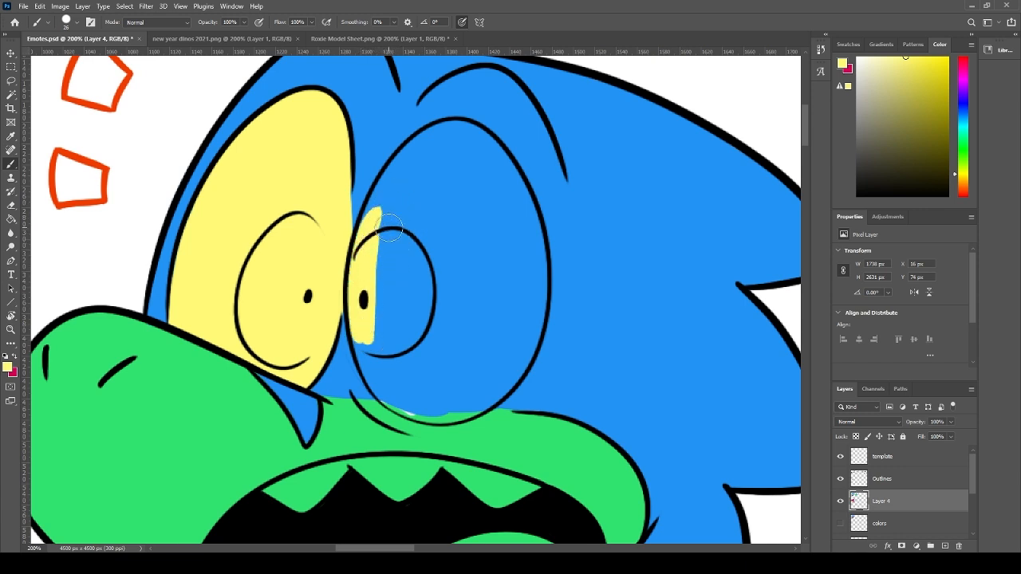
mouse_move(368, 235)
mouse_down()
mouse_move(413, 153)
mouse_move(460, 144)
mouse_move(454, 132)
mouse_move(466, 138)
mouse_up()
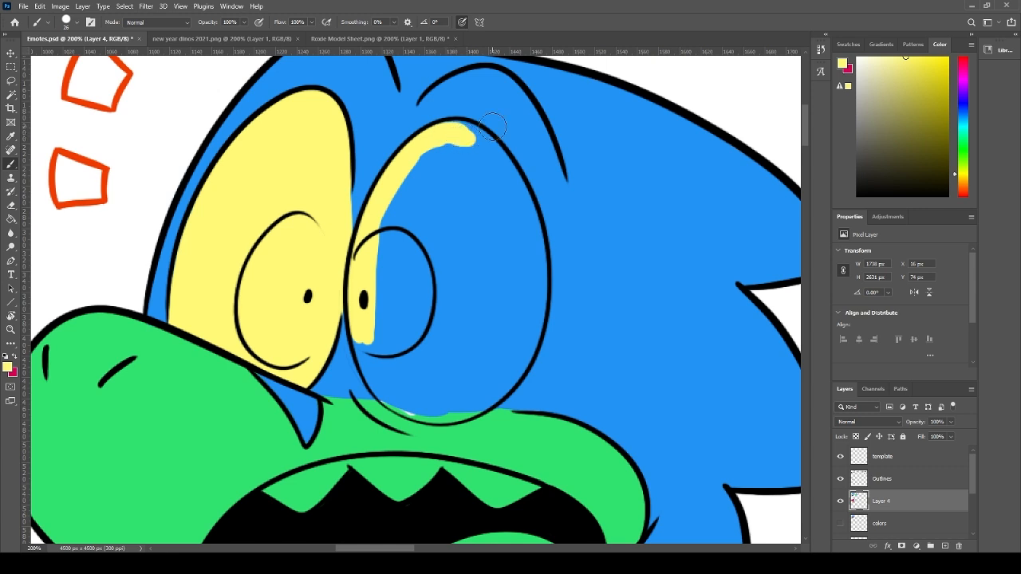
mouse_move(447, 142)
mouse_down()
mouse_move(512, 196)
mouse_move(536, 241)
mouse_move(510, 332)
mouse_move(529, 328)
mouse_move(535, 298)
mouse_move(511, 359)
mouse_move(535, 302)
mouse_move(496, 382)
mouse_move(515, 352)
mouse_move(475, 388)
mouse_move(430, 410)
mouse_move(428, 398)
mouse_move(444, 411)
mouse_move(387, 375)
mouse_move(399, 397)
mouse_move(432, 414)
mouse_move(446, 412)
mouse_move(395, 390)
mouse_move(429, 413)
mouse_move(376, 351)
mouse_move(378, 375)
mouse_move(388, 390)
mouse_move(364, 299)
mouse_move(383, 391)
mouse_up()
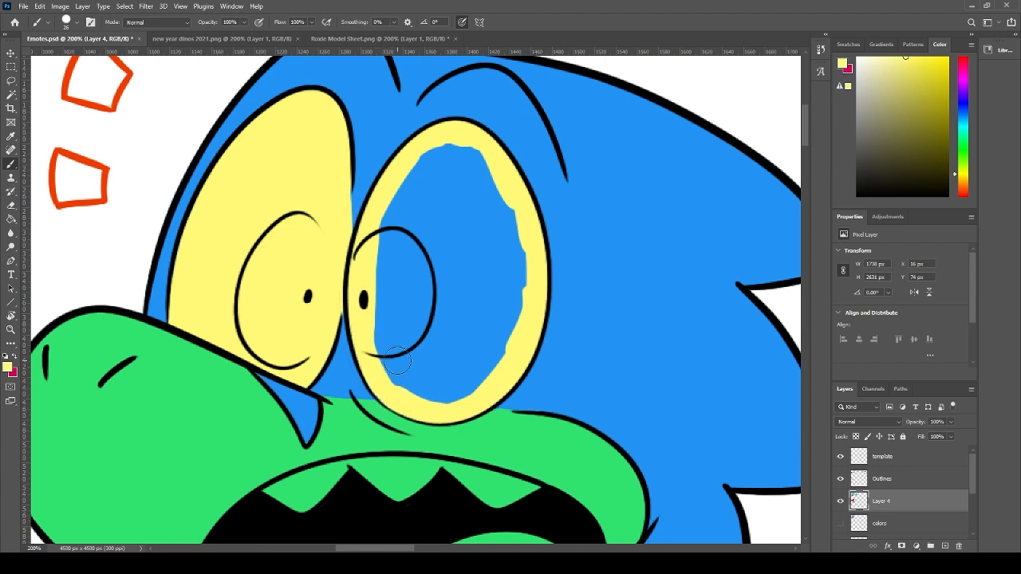
mouse_move(390, 352)
mouse_down()
mouse_move(409, 386)
mouse_move(390, 395)
mouse_up()
key(ctrl+z)
key(g)
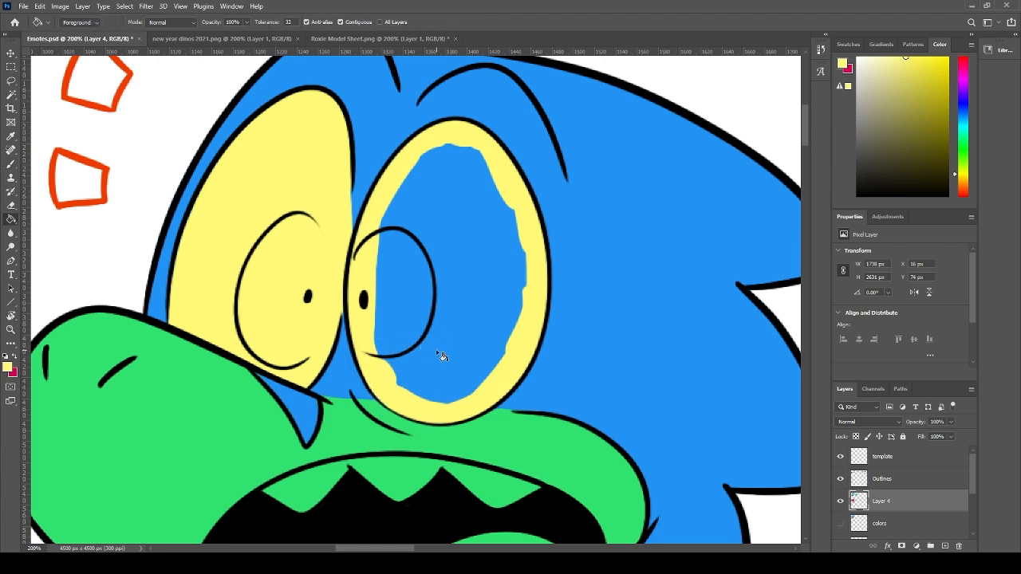
click(439, 354)
key(b)
mouse_move(437, 175)
mouse_down()
mouse_move(379, 236)
mouse_move(437, 152)
mouse_move(504, 198)
mouse_move(493, 183)
mouse_move(491, 361)
mouse_move(516, 295)
mouse_move(407, 364)
mouse_move(487, 378)
mouse_up()
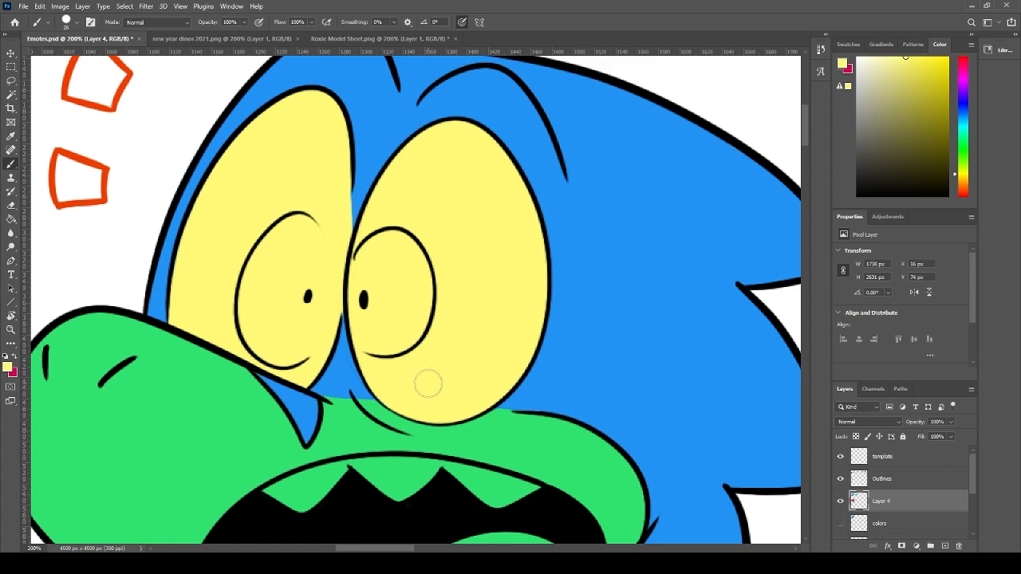
- Sample the blue between the shocked raptor's eyes and tidy the outline there with a smaller Eraser on the Outlines layer
drag(425, 382, 460, 226)
alt+click(384, 236)
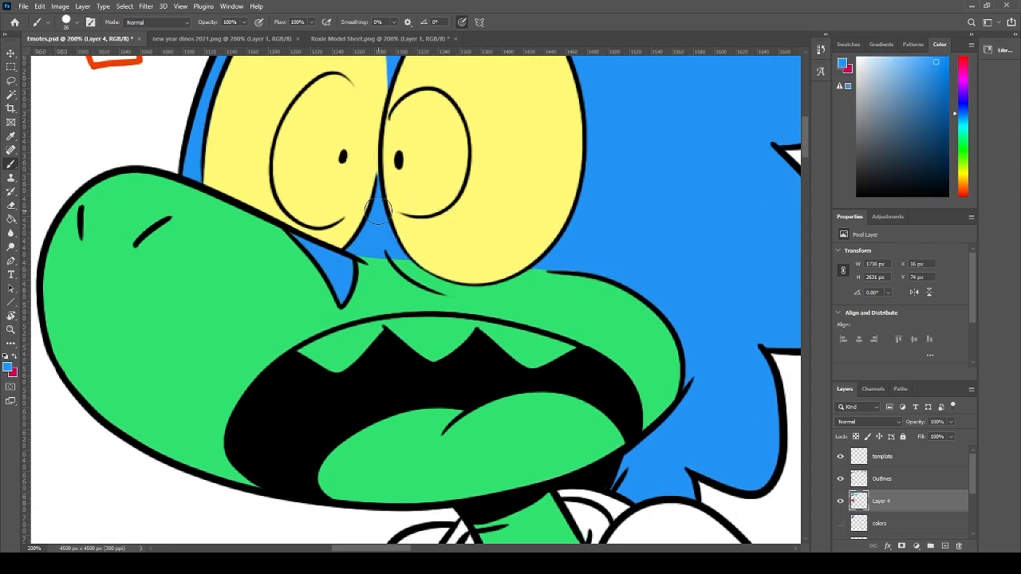
scroll(489, 262, up, 2)
key(ctrl+plus)
key(ctrl+plus)
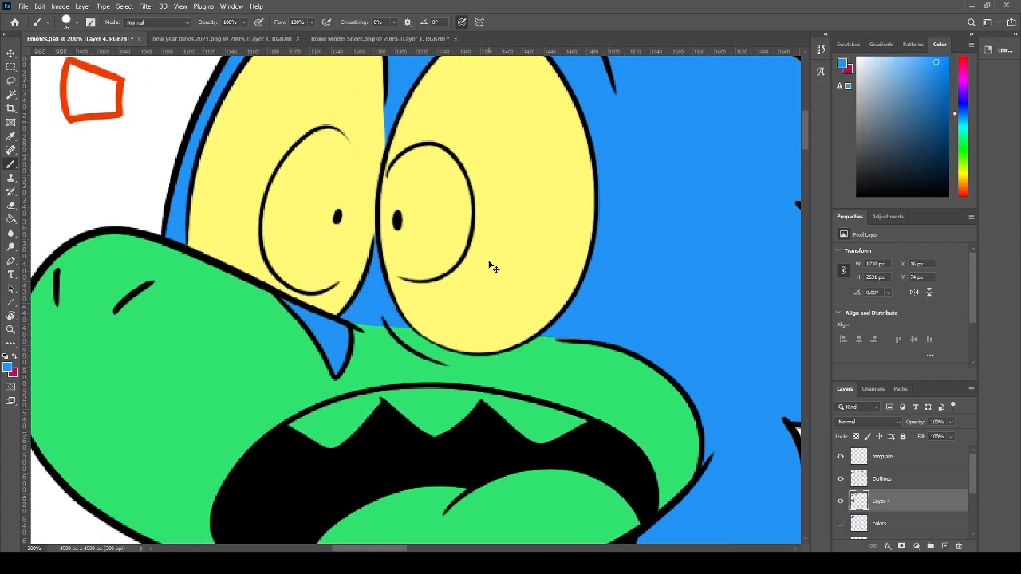
click(890, 486)
key(e)
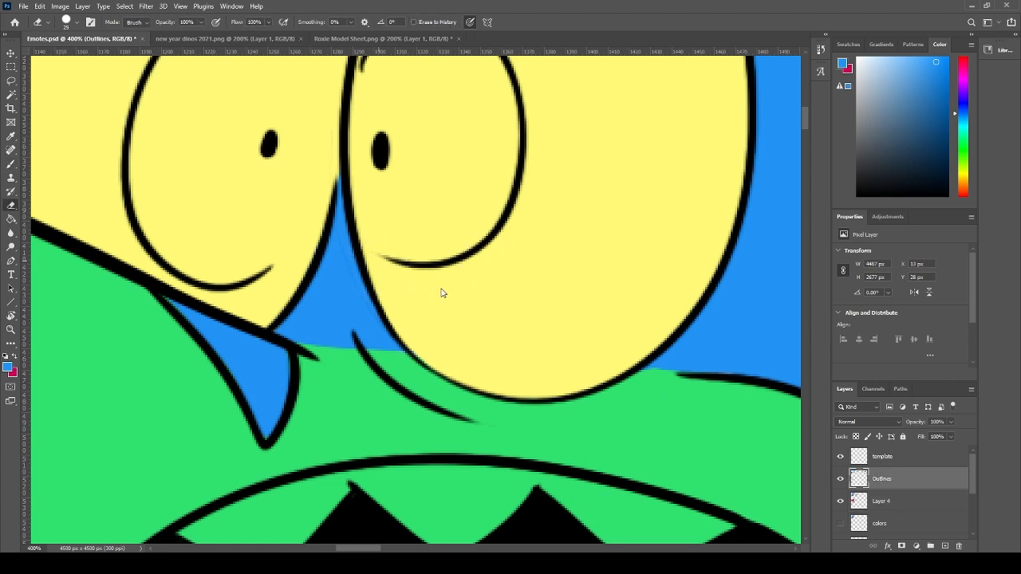
key(bracketleft)
key(bracketleft)
click(890, 500)
- Pick white as the brush color and paint the shocked raptor's upper teeth on Layer 4
key(ctrl+minus)
key(ctrl+minus)
key(ctrl+minus)
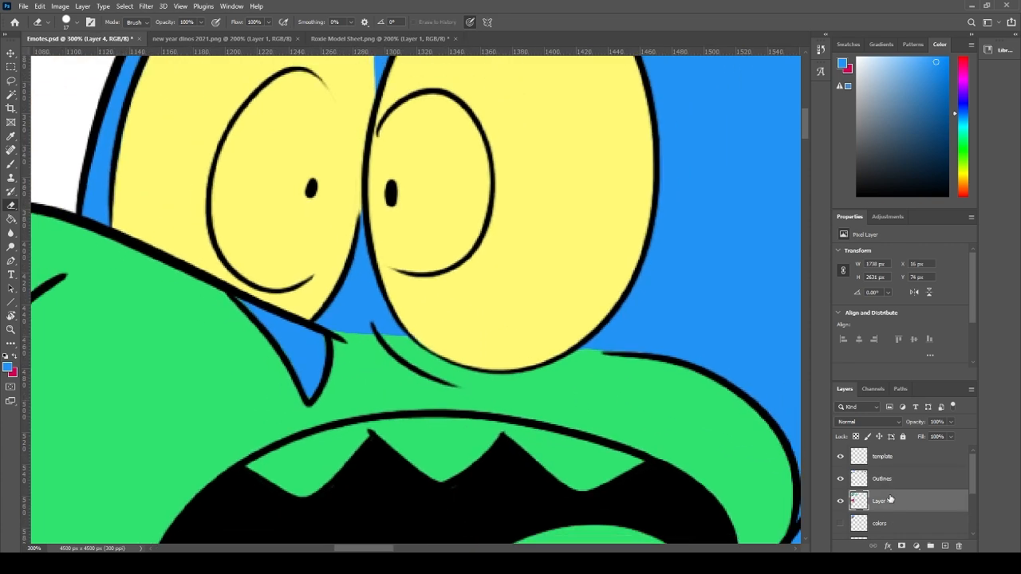
key(b)
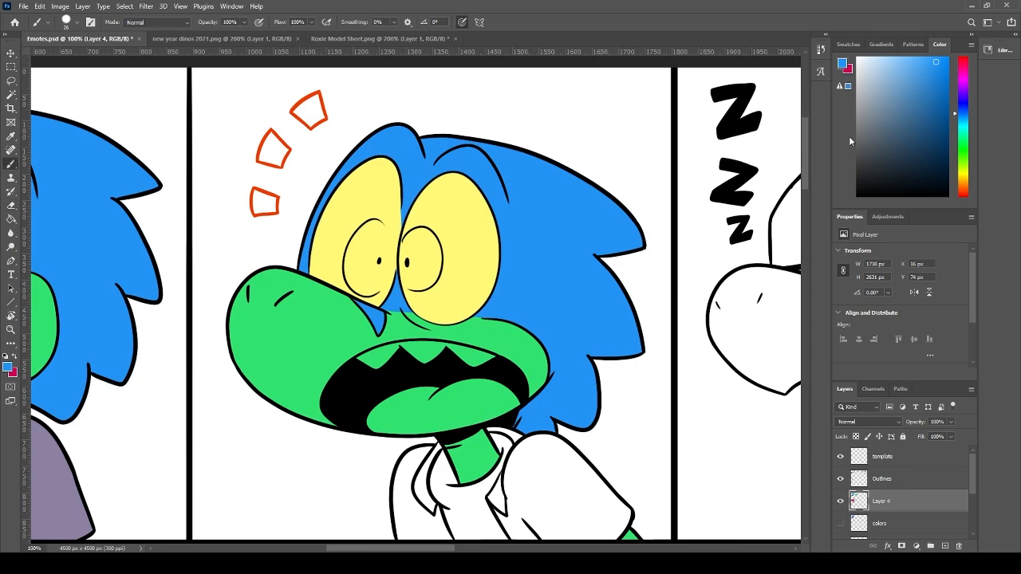
drag(900, 116, 743, 53)
key(ctrl+plus)
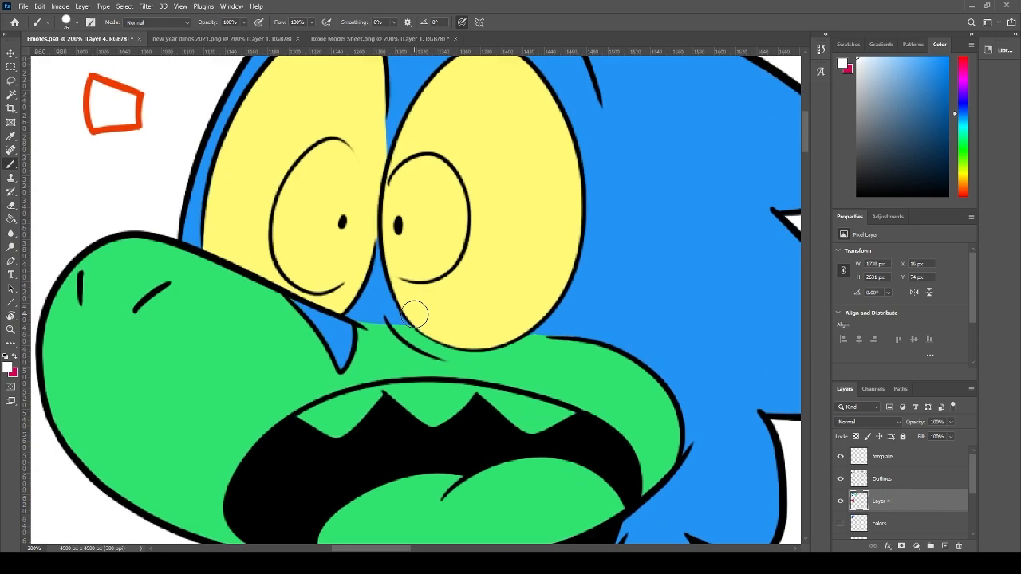
drag(428, 367, 376, 237)
mouse_move(407, 296)
mouse_down()
mouse_move(384, 286)
mouse_move(282, 297)
mouse_move(294, 280)
mouse_move(355, 269)
mouse_move(268, 292)
mouse_move(383, 268)
mouse_move(330, 264)
mouse_move(399, 260)
mouse_move(369, 264)
mouse_move(395, 282)
mouse_move(398, 259)
mouse_move(510, 289)
mouse_up()
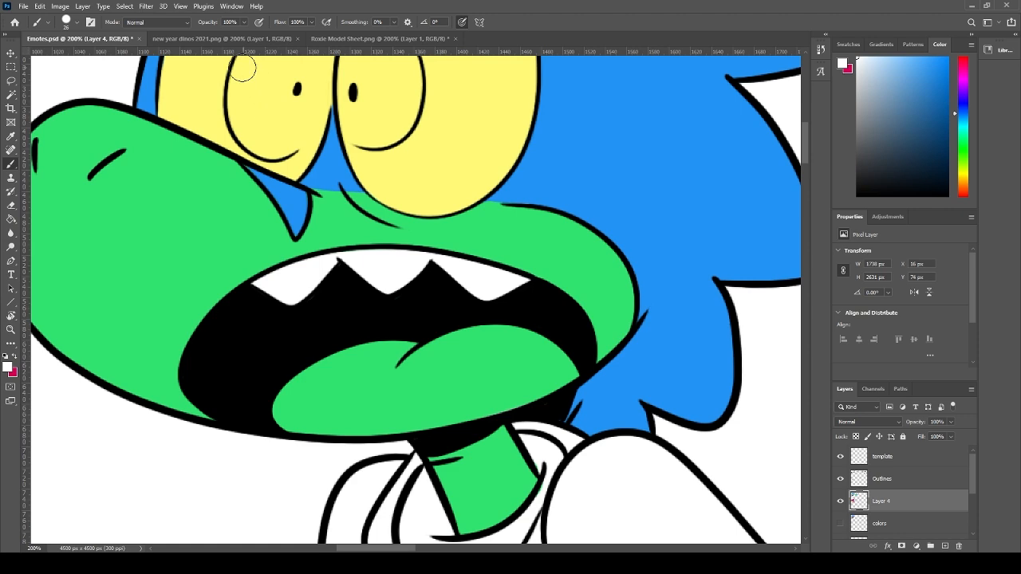
- Sample the mouth pink from new year dinos 2021.png and paint the shocked raptor's tongue with it in Emotes.psd
click(222, 39)
alt+click(358, 325)
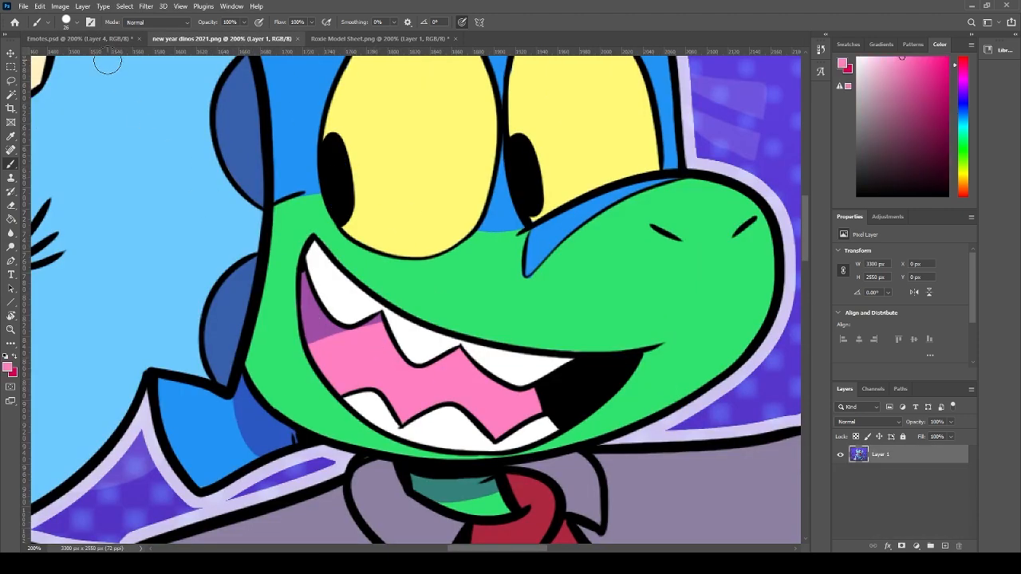
click(113, 40)
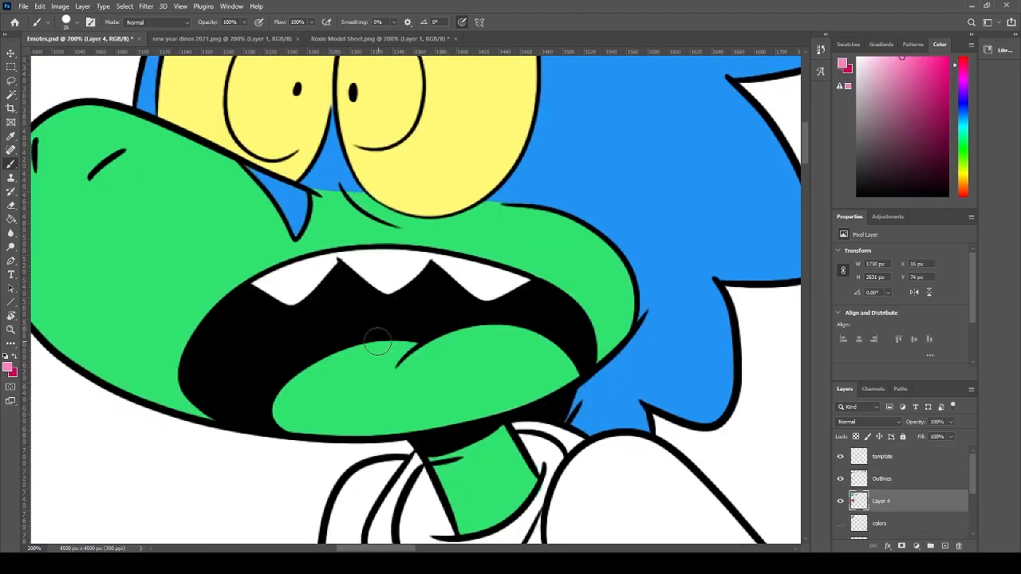
mouse_move(378, 343)
mouse_down()
mouse_move(519, 332)
mouse_move(509, 348)
mouse_move(521, 359)
mouse_move(575, 372)
mouse_move(553, 366)
mouse_move(434, 424)
mouse_move(530, 394)
mouse_move(359, 428)
mouse_move(293, 430)
mouse_move(283, 420)
mouse_move(458, 409)
mouse_move(557, 361)
mouse_move(437, 401)
mouse_move(528, 378)
mouse_move(276, 413)
mouse_move(282, 400)
mouse_move(272, 404)
mouse_move(298, 386)
mouse_move(511, 371)
mouse_up()
- Sample the dark red shirt color from new year dinos 2021.png and paint the raptor's shirt and its collar in Emotes.psd
drag(542, 445, 402, 255)
click(235, 38)
drag(433, 422, 368, 295)
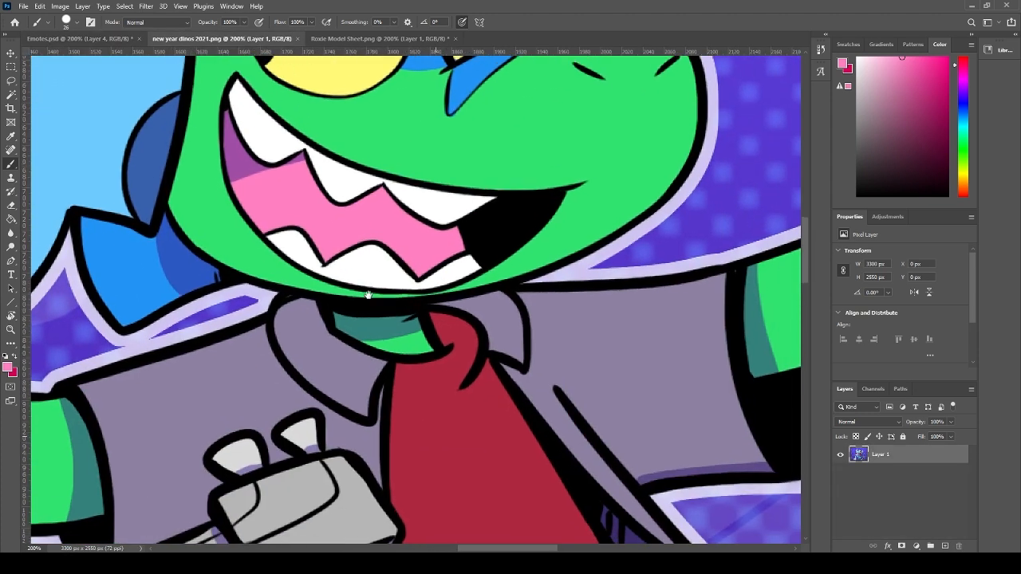
click(112, 39)
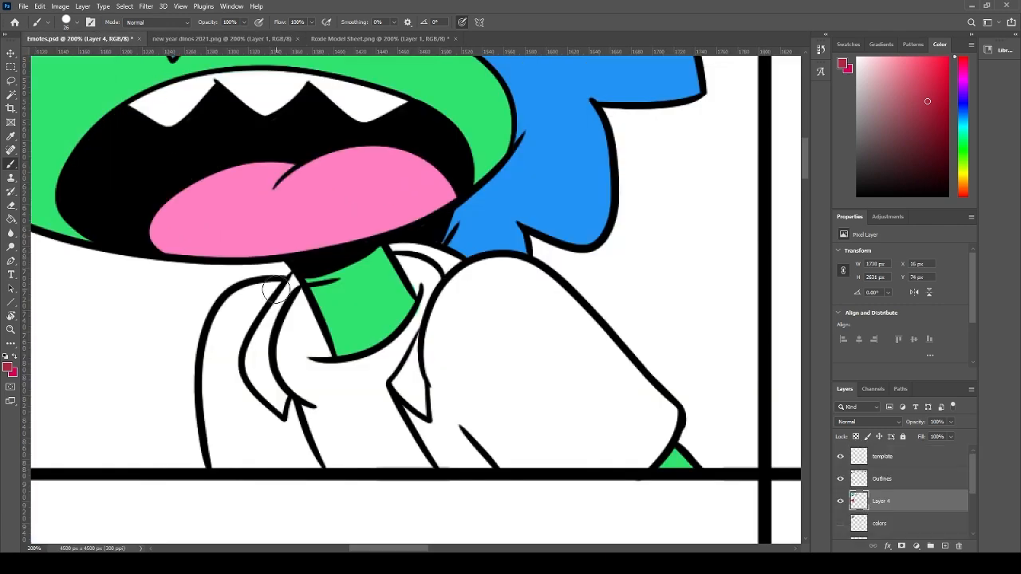
mouse_move(275, 289)
mouse_down()
mouse_move(661, 354)
mouse_move(638, 342)
mouse_move(167, 376)
mouse_move(325, 328)
mouse_move(317, 355)
mouse_move(351, 421)
mouse_up()
mouse_move(315, 337)
mouse_down()
mouse_move(319, 426)
mouse_move(313, 401)
mouse_move(311, 355)
mouse_move(319, 439)
mouse_move(339, 488)
mouse_up()
key(ctrl+z)
mouse_move(317, 445)
mouse_down()
mouse_move(355, 507)
mouse_move(444, 506)
mouse_move(406, 461)
mouse_move(445, 510)
mouse_move(396, 413)
mouse_move(402, 458)
mouse_move(374, 430)
mouse_move(345, 431)
mouse_move(365, 465)
mouse_up()
mouse_move(354, 415)
mouse_down()
mouse_move(400, 409)
mouse_move(351, 424)
mouse_move(371, 426)
mouse_move(381, 404)
mouse_move(414, 387)
mouse_move(413, 402)
mouse_move(441, 344)
mouse_move(427, 381)
mouse_move(435, 297)
mouse_move(445, 329)
mouse_move(452, 317)
mouse_move(444, 336)
mouse_move(425, 312)
mouse_move(449, 318)
mouse_move(420, 302)
mouse_move(450, 314)
mouse_up()
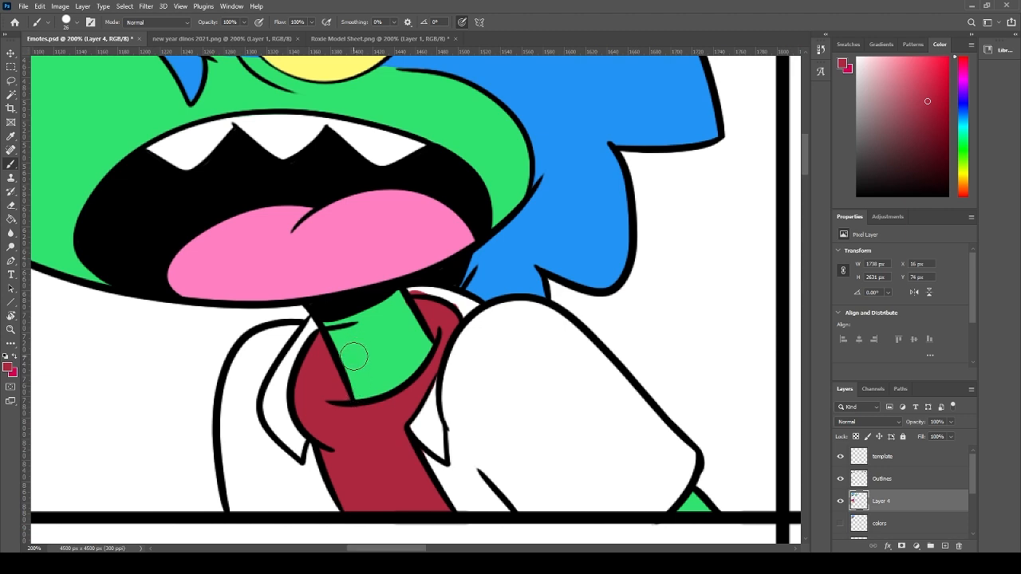
- Sample the grayish purple jacket color from the laughing raptor panel and paint the right collar and the inner and lower sleeve edges
drag(353, 353, 620, 287)
drag(267, 318, 522, 318)
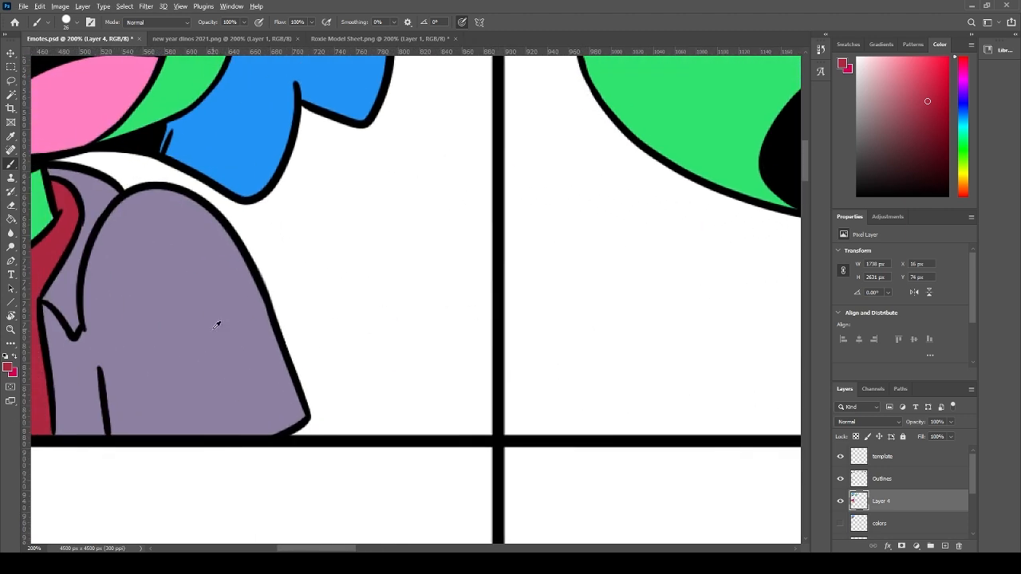
alt+click(216, 322)
scroll(383, 351, right, 10)
drag(438, 258, 507, 302)
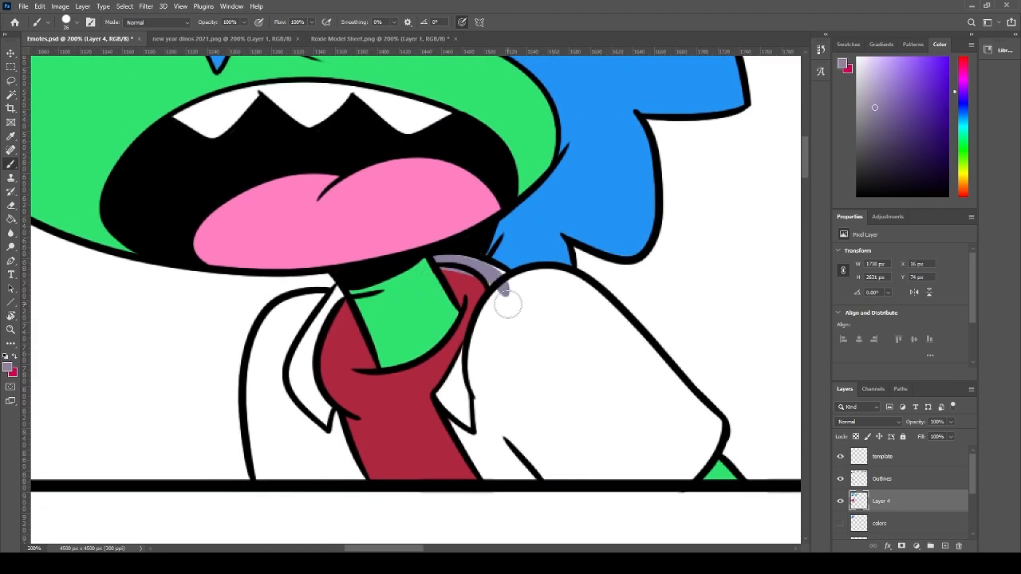
key(ctrl+z)
mouse_move(435, 257)
mouse_down()
mouse_move(488, 273)
mouse_move(503, 316)
mouse_move(519, 301)
mouse_move(458, 381)
mouse_move(466, 353)
mouse_move(443, 410)
mouse_move(479, 451)
mouse_move(470, 423)
mouse_move(493, 476)
mouse_up()
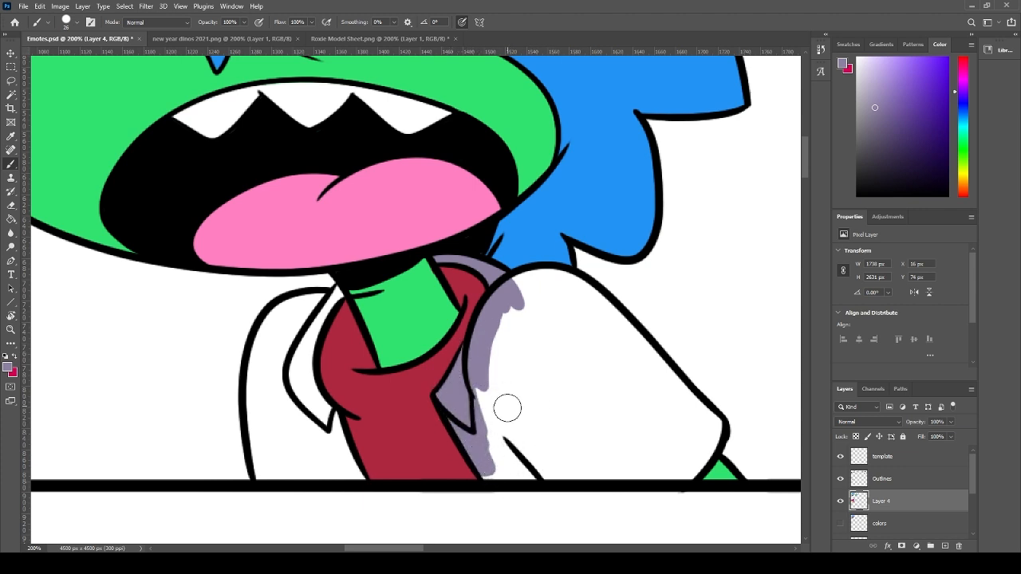
mouse_move(485, 464)
mouse_down()
mouse_move(636, 462)
mouse_move(619, 465)
mouse_move(664, 471)
mouse_move(634, 473)
mouse_move(680, 464)
mouse_move(706, 437)
mouse_move(699, 457)
mouse_move(706, 411)
mouse_up()
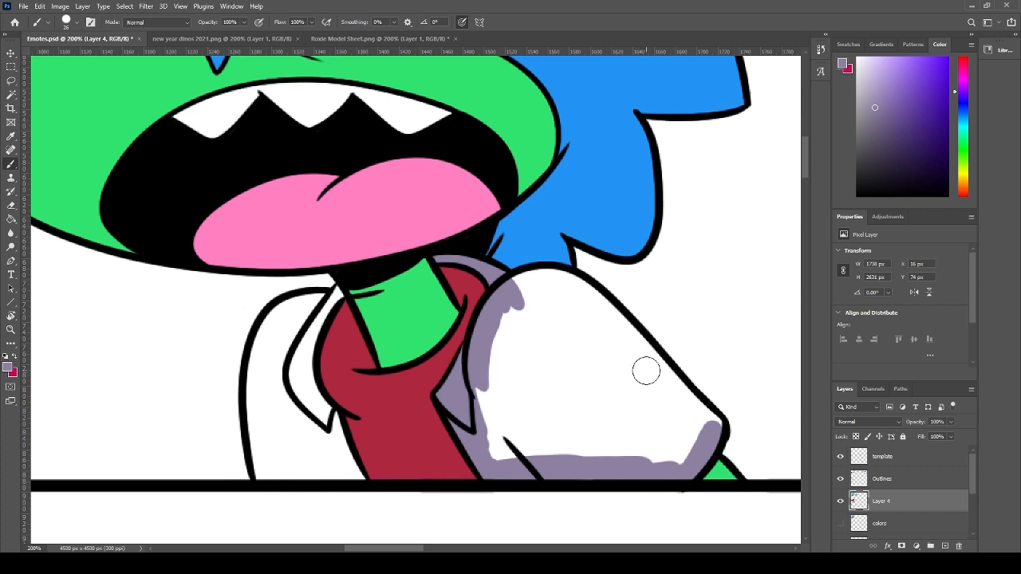
- Close the purple border around the right sleeve, fill its interior with the Paint Bucket, and brush over the leftover seams
click(598, 346)
mouse_move(517, 279)
mouse_down()
mouse_move(645, 347)
mouse_move(619, 307)
mouse_move(691, 415)
mouse_move(644, 351)
mouse_up()
key(ctrl+z)
key(g)
click(563, 382)
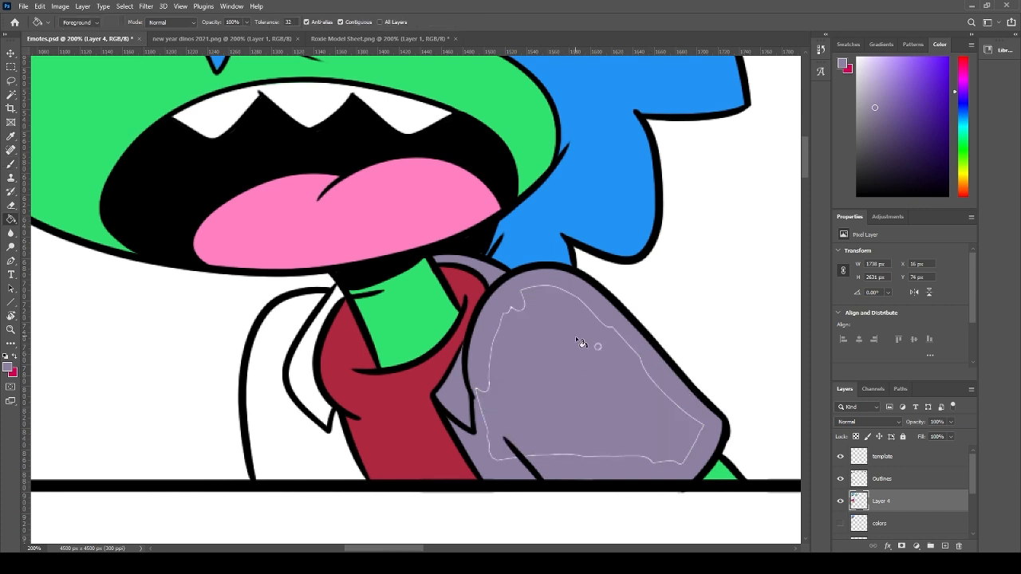
key(b)
mouse_move(484, 416)
mouse_down()
mouse_move(486, 439)
mouse_move(467, 360)
mouse_move(481, 343)
mouse_move(496, 458)
mouse_move(678, 451)
mouse_move(659, 456)
mouse_move(688, 460)
mouse_move(703, 430)
mouse_move(595, 323)
mouse_move(627, 392)
mouse_up()
- Paint the left collar flap and left side of the shocked raptor's jacket in the same grayish purple
mouse_move(339, 301)
mouse_down()
mouse_move(299, 349)
mouse_move(335, 301)
mouse_move(317, 409)
mouse_up()
mouse_move(311, 321)
mouse_down()
mouse_move(309, 394)
mouse_move(354, 480)
mouse_move(322, 403)
mouse_move(352, 470)
mouse_move(263, 471)
mouse_move(265, 409)
mouse_move(278, 449)
mouse_move(323, 455)
mouse_move(314, 440)
mouse_move(261, 426)
mouse_move(271, 329)
mouse_move(292, 314)
mouse_move(293, 342)
mouse_move(316, 300)
mouse_up()
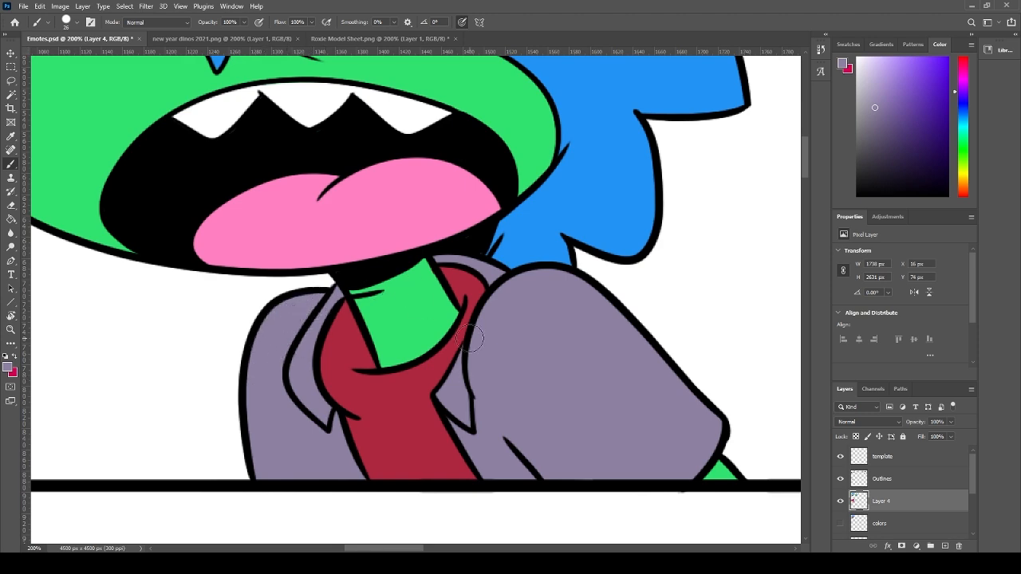
scroll(573, 282, up, 5)
scroll(495, 376, right, 3)
key(ctrl+minus)
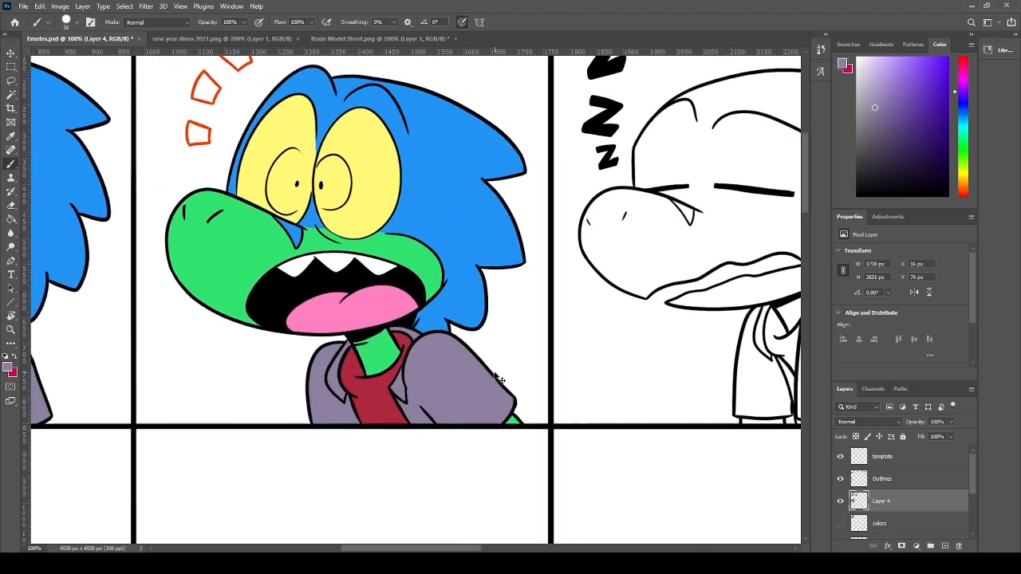
- Choose a golden yellow, paint the inside of the three red-outlined surprise marks beside the head, and save the file
key(ctrl+plus)
key(ctrl+plus)
drag(311, 263, 466, 451)
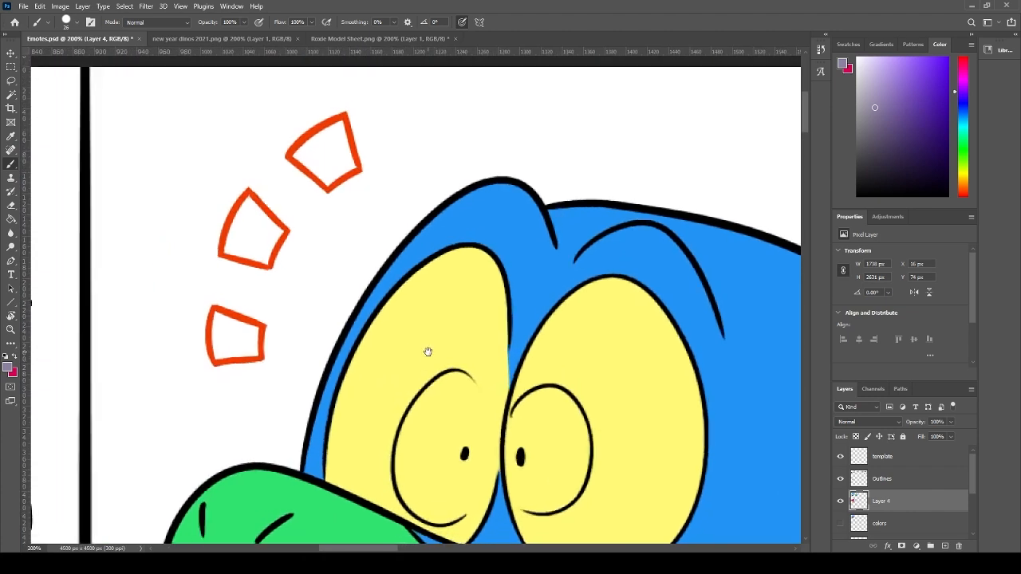
click(963, 182)
click(927, 56)
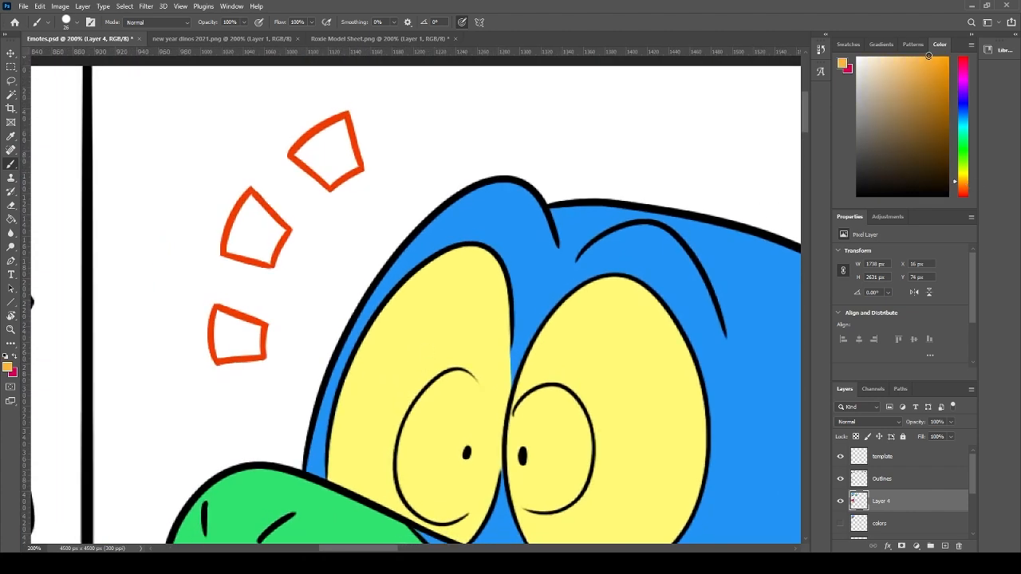
click(962, 179)
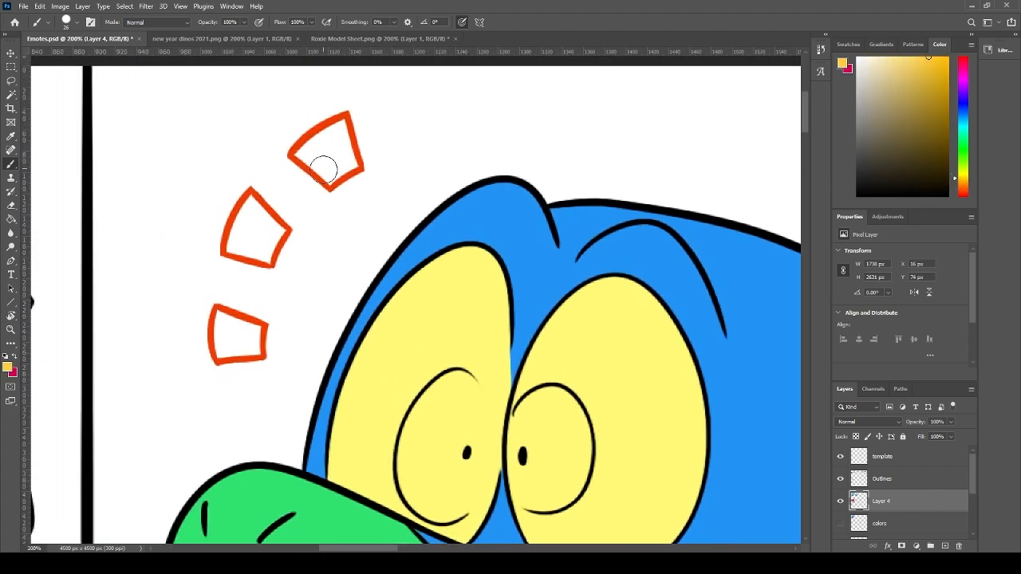
mouse_move(330, 164)
mouse_down()
mouse_move(305, 153)
mouse_move(345, 123)
mouse_move(333, 177)
mouse_up()
mouse_move(249, 202)
mouse_down()
mouse_move(278, 231)
mouse_move(267, 256)
mouse_move(238, 246)
mouse_move(249, 252)
mouse_move(258, 228)
mouse_up()
mouse_move(225, 326)
mouse_down()
mouse_move(251, 333)
mouse_move(250, 346)
mouse_move(258, 329)
mouse_move(250, 344)
mouse_move(265, 354)
mouse_move(221, 330)
mouse_up()
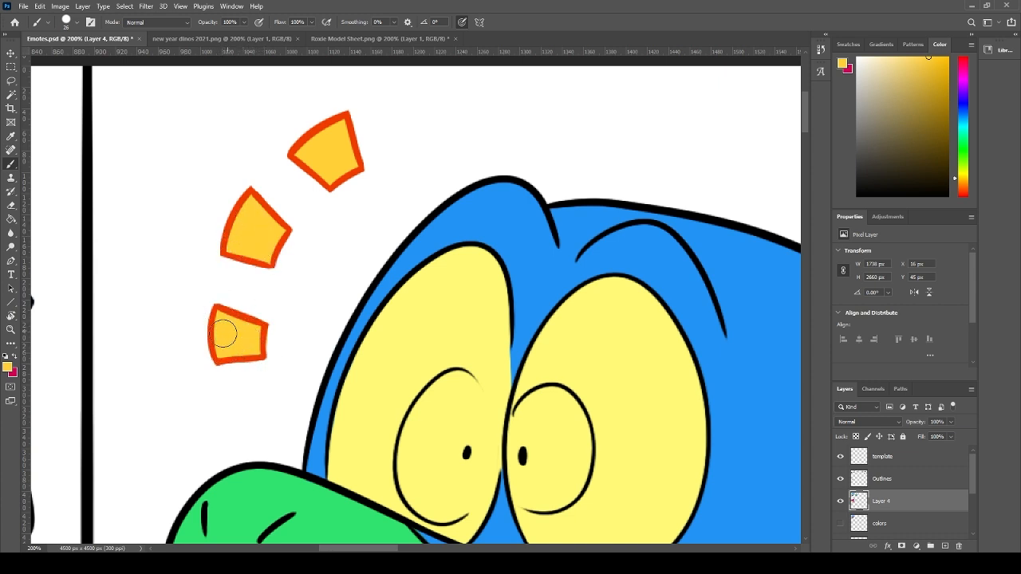
drag(365, 219, 326, 259)
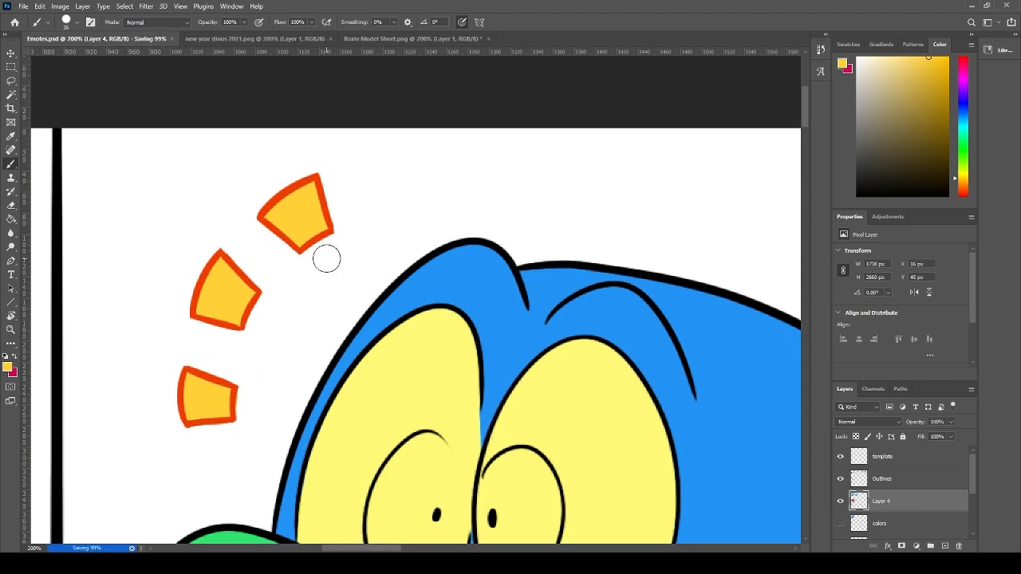
- Turn on the visibility of Layer 3 to show the rough sketches in the remaining emote panels
key(ctrl+minus)
key(ctrl+minus)
key(ctrl+minus)
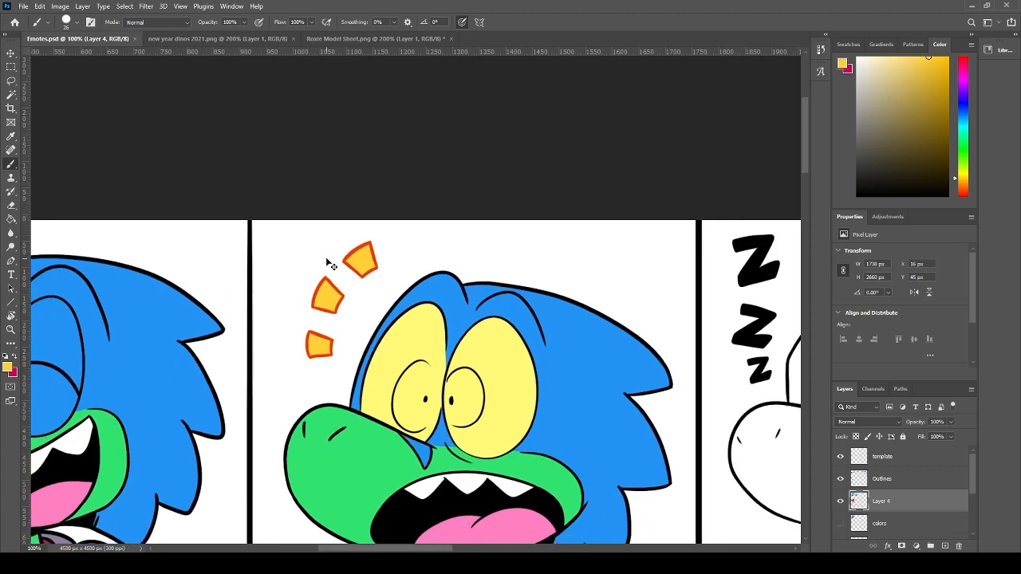
scroll(325, 257, down, 5)
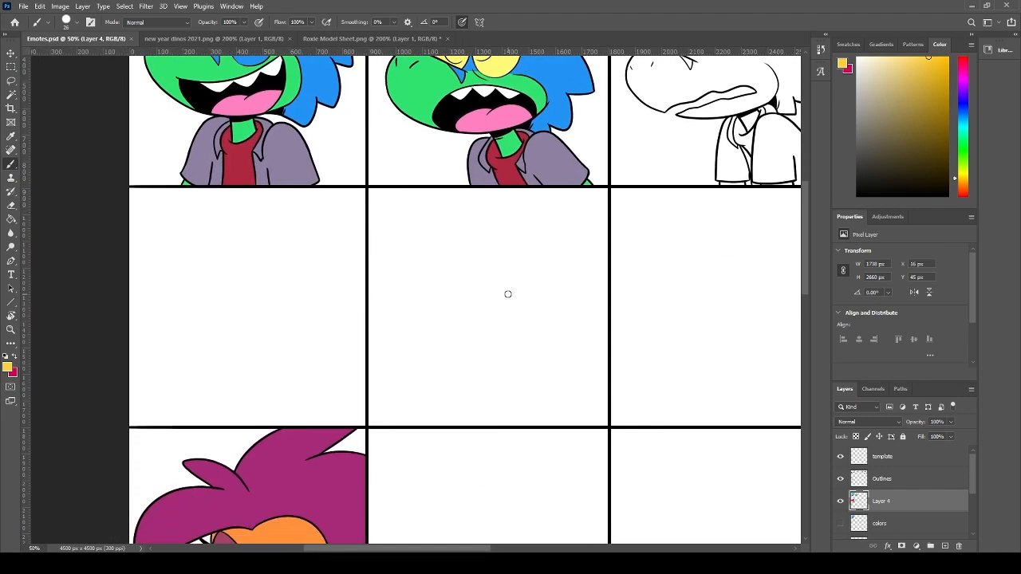
drag(576, 326, 380, 407)
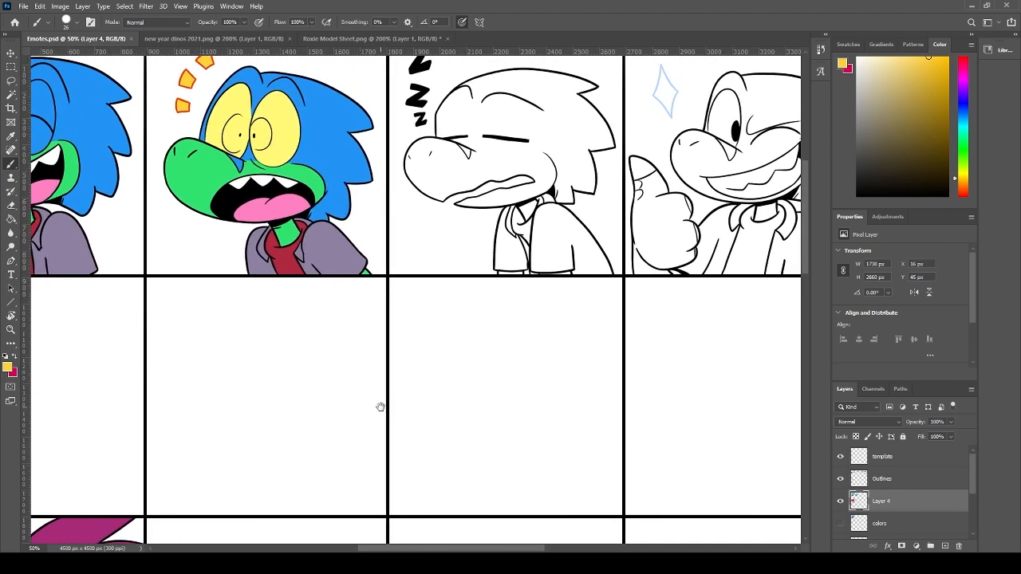
key(ctrl+minus)
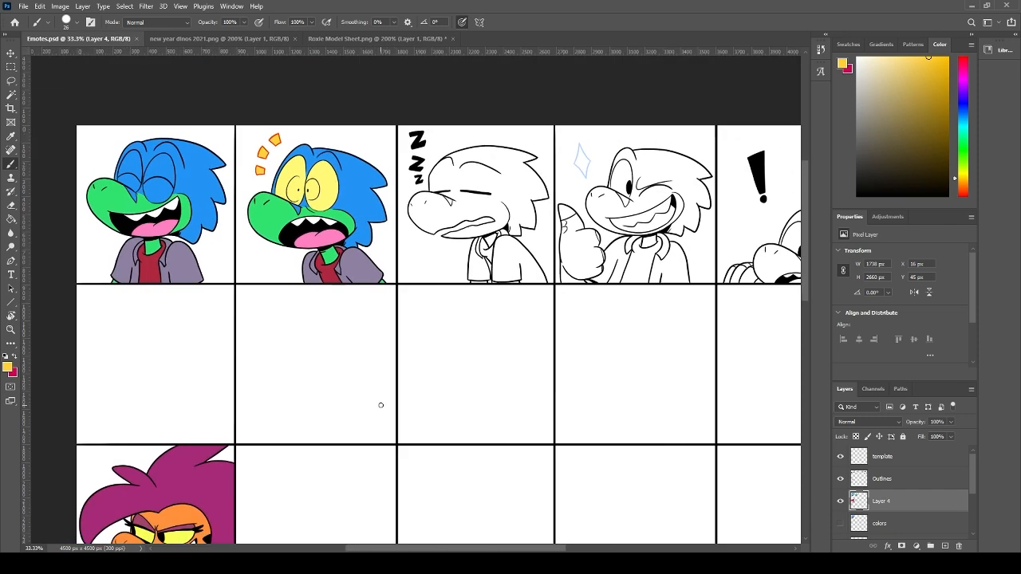
drag(517, 363, 456, 383)
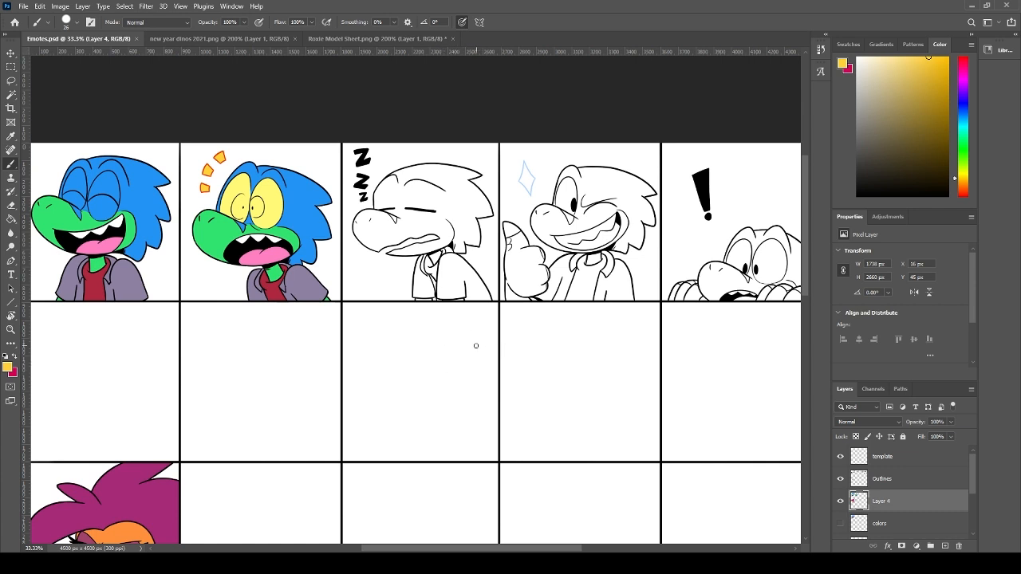
drag(494, 427, 533, 288)
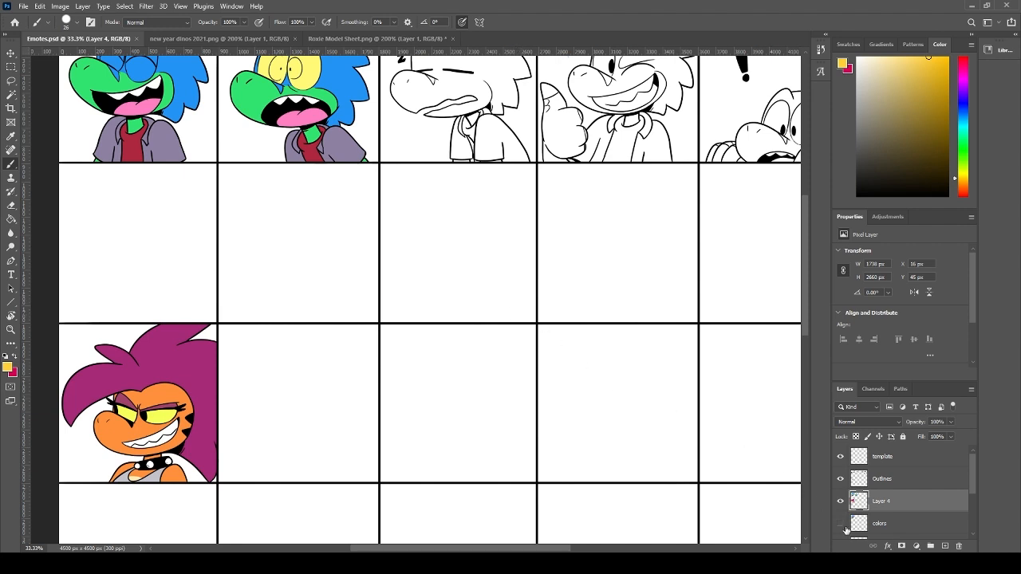
scroll(975, 531, down, 1)
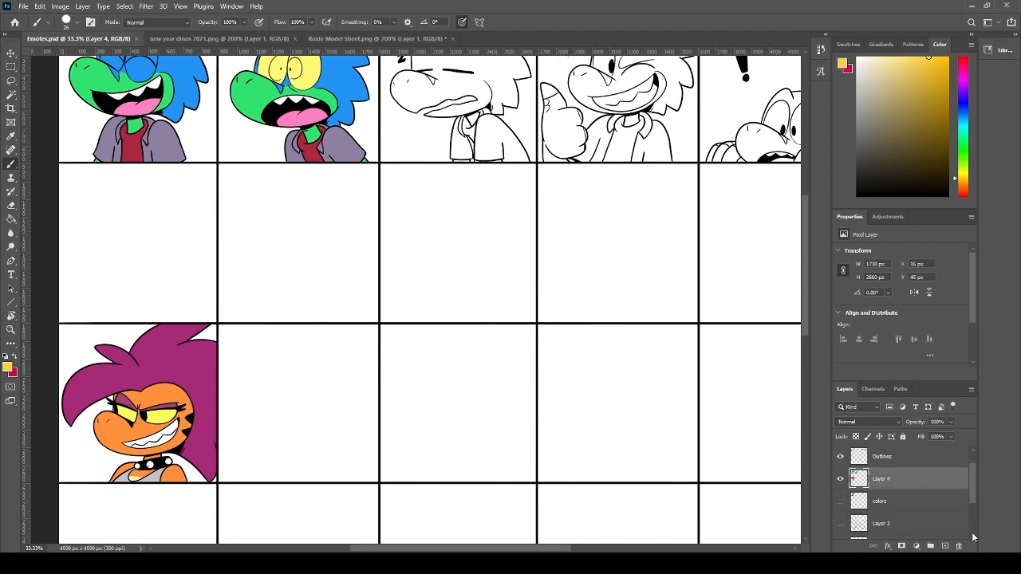
click(839, 523)
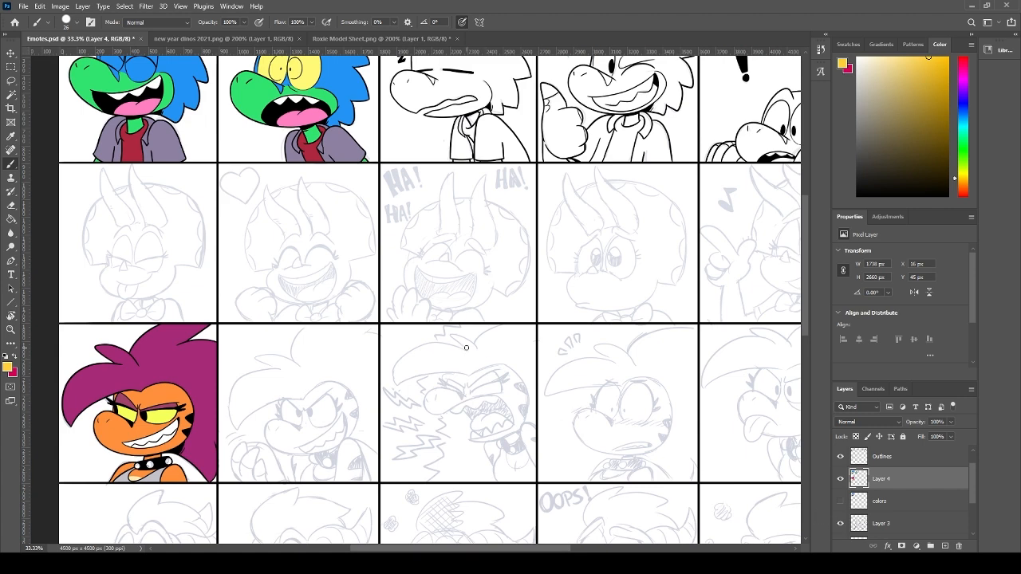
- Set the foreground color to black and make the Outlines layer active for inking the sketched panels
drag(472, 382, 605, 318)
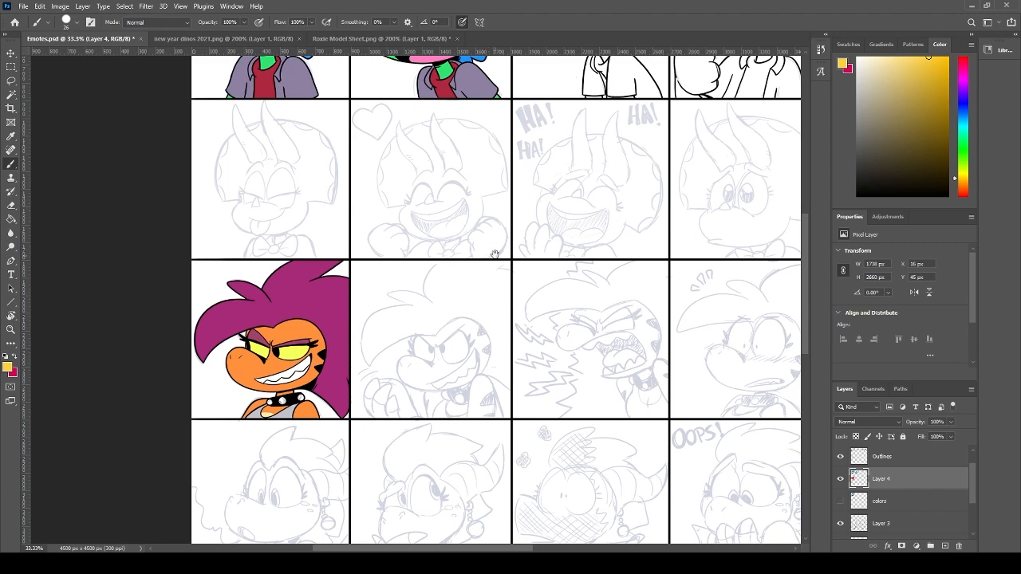
drag(495, 253, 565, 375)
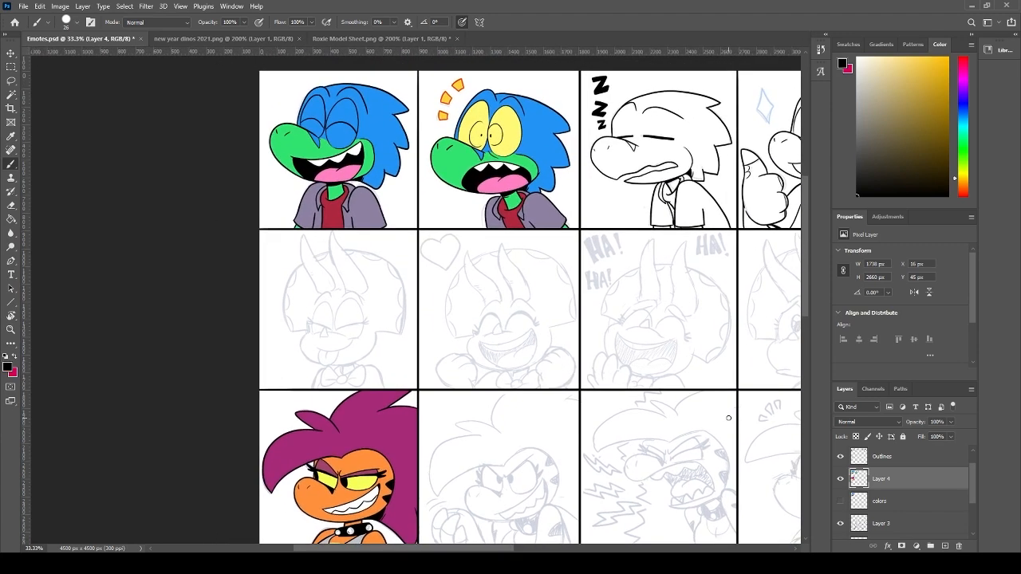
click(885, 461)
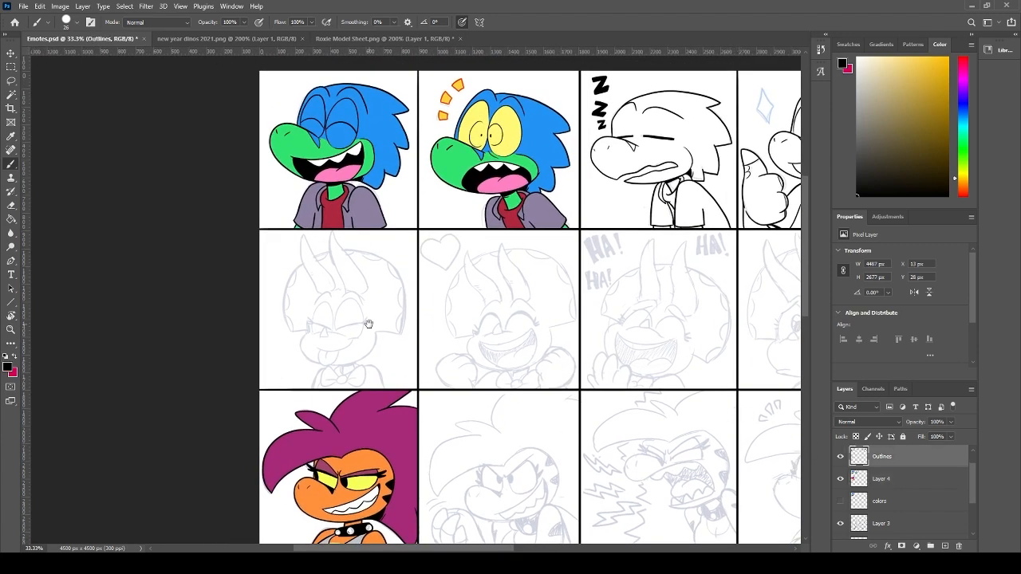
- Save the file with the second row's tongue-out triceratops sketch in view
drag(369, 323, 382, 338)
scroll(383, 345, up, 3)
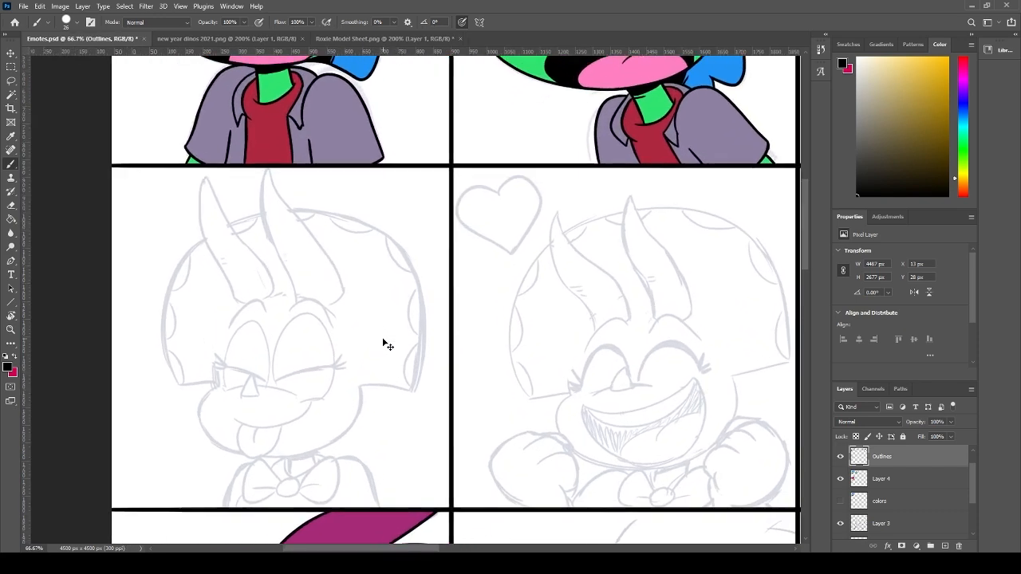
key(ctrl+s)
scroll(383, 339, up, 2)
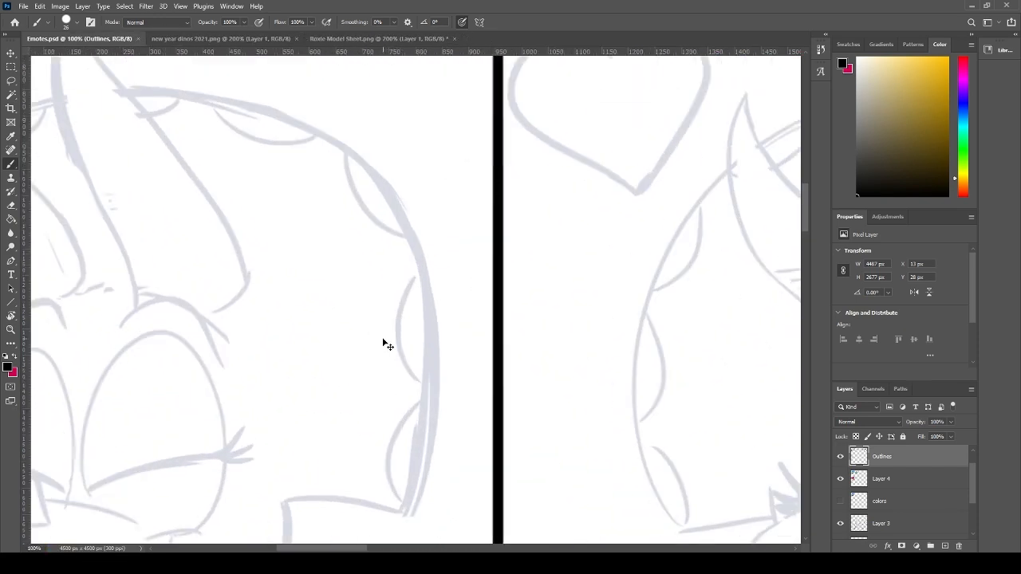
- Look over the full emote sheet, comparing the finished raptor panels with the sketched panels still without ink
drag(269, 321, 451, 442)
key(ctrl+minus)
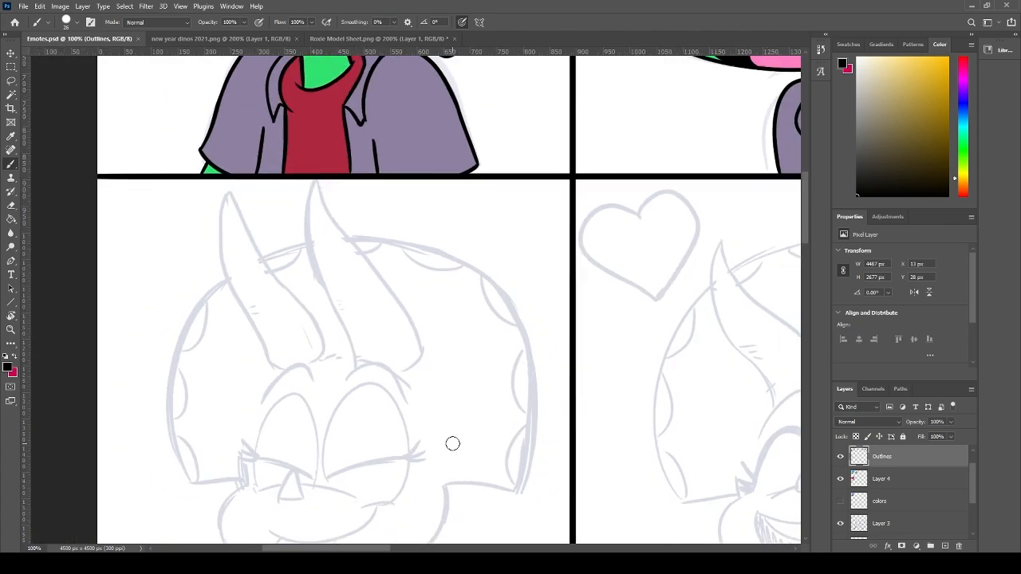
key(ctrl+minus)
key(ctrl+minus)
key(ctrl+minus)
key(ctrl+minus)
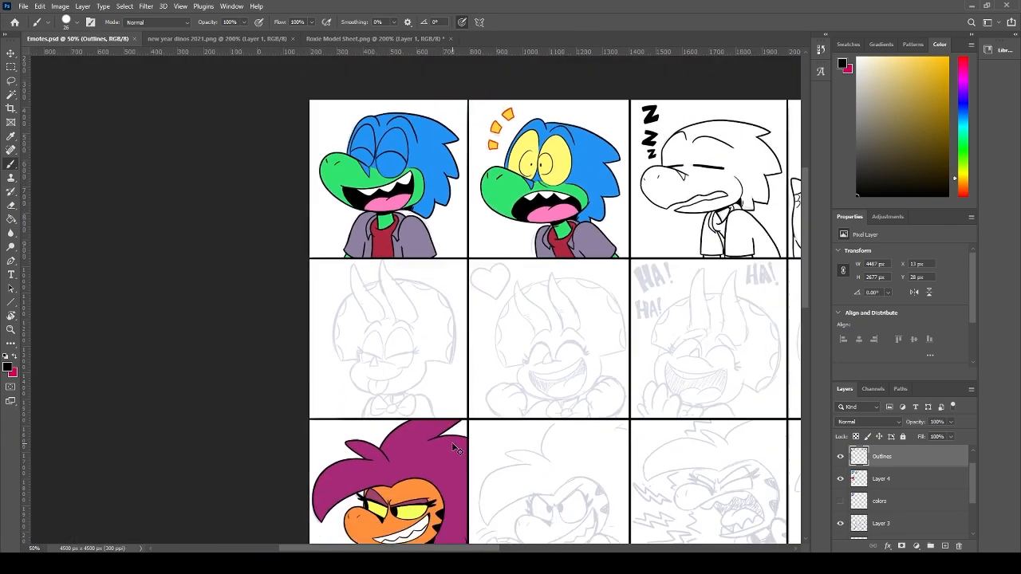
drag(581, 415, 322, 300)
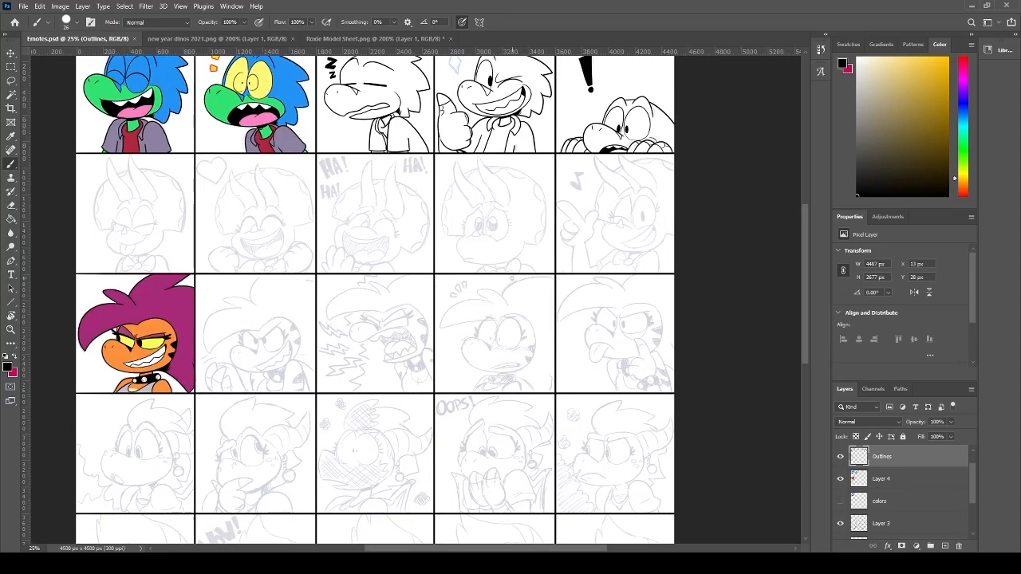
drag(541, 435, 582, 302)
drag(382, 141, 381, 384)
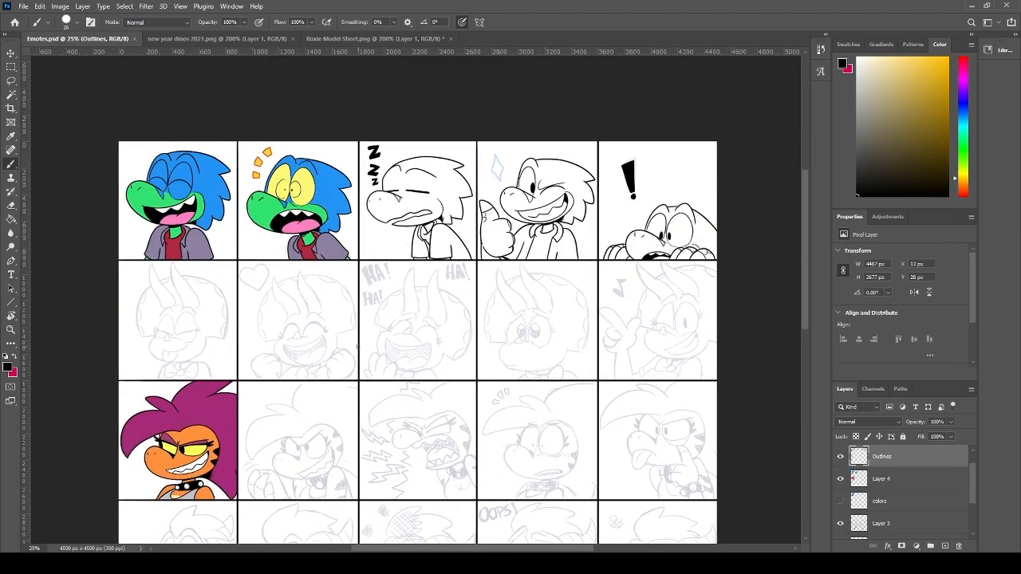
scroll(270, 344, up, 4)
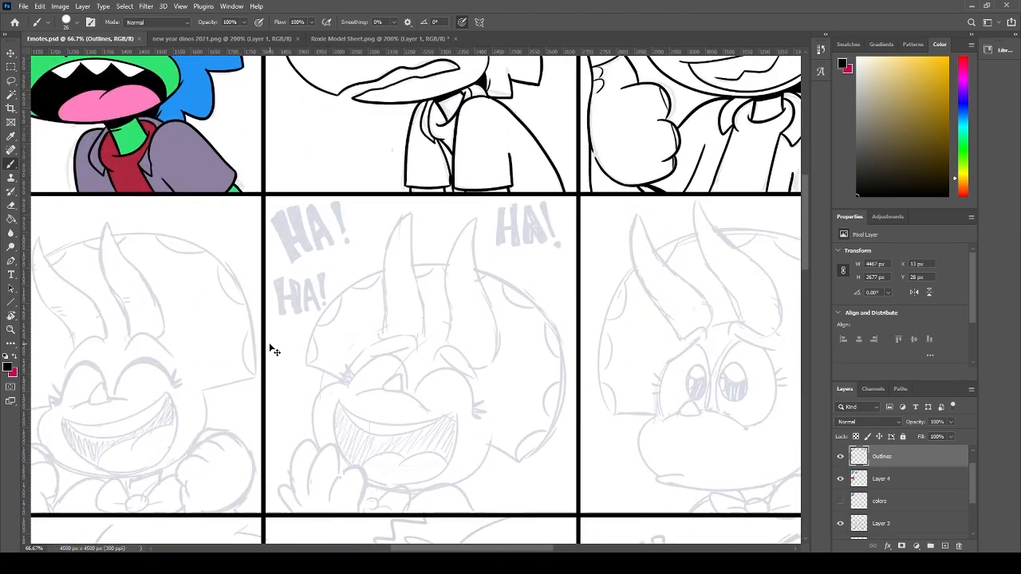
mouse_move(269, 344)
mouse_down()
mouse_move(574, 353)
mouse_move(599, 285)
mouse_up()
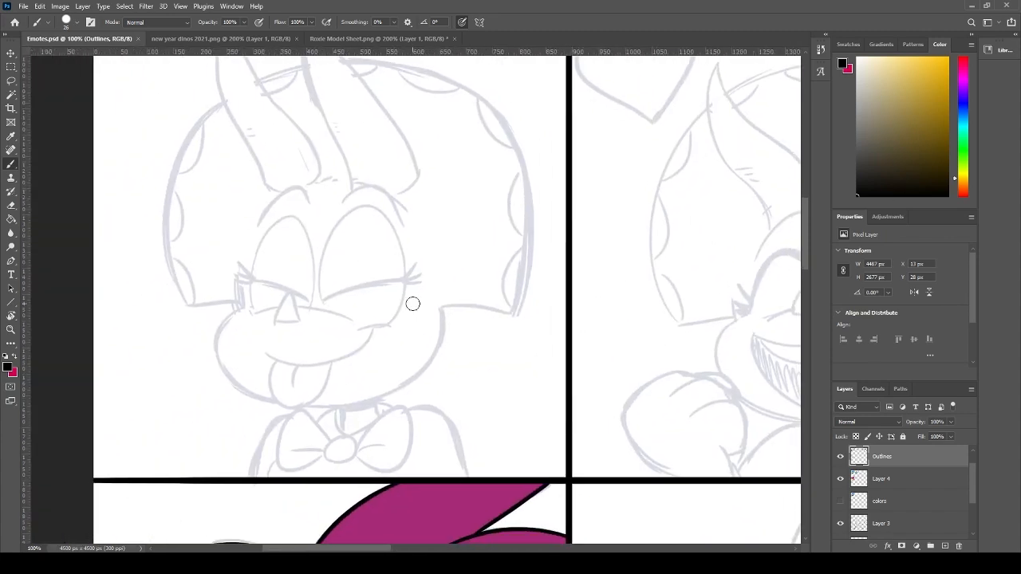
- With a smaller brush, ink the arched right eyebrow of the tongue-out triceratops in black, redoing the stroke until it fits the sketch
drag(408, 238, 409, 266)
scroll(388, 341, up, 2)
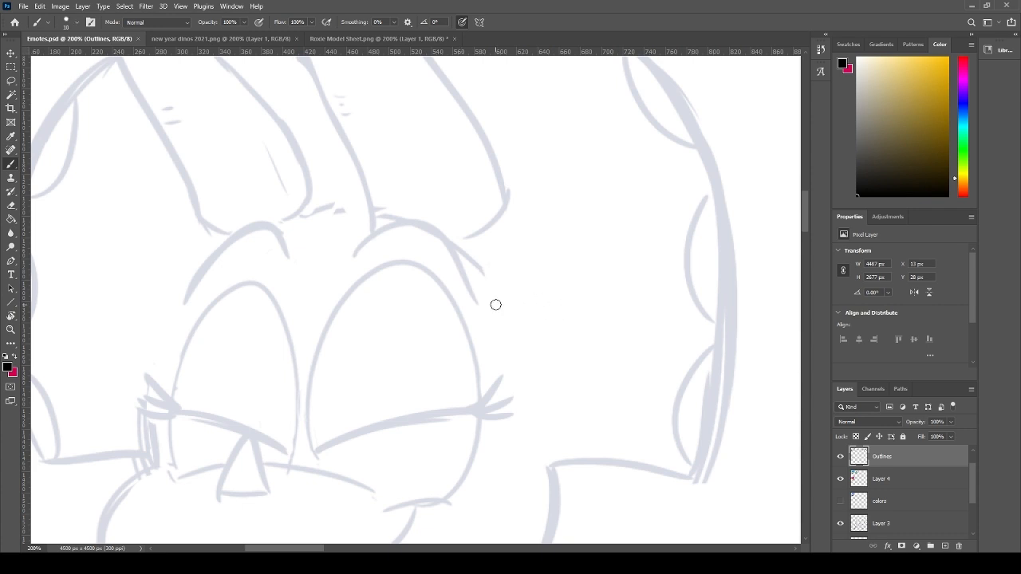
mouse_move(351, 255)
mouse_down()
mouse_move(390, 228)
mouse_move(474, 279)
mouse_up()
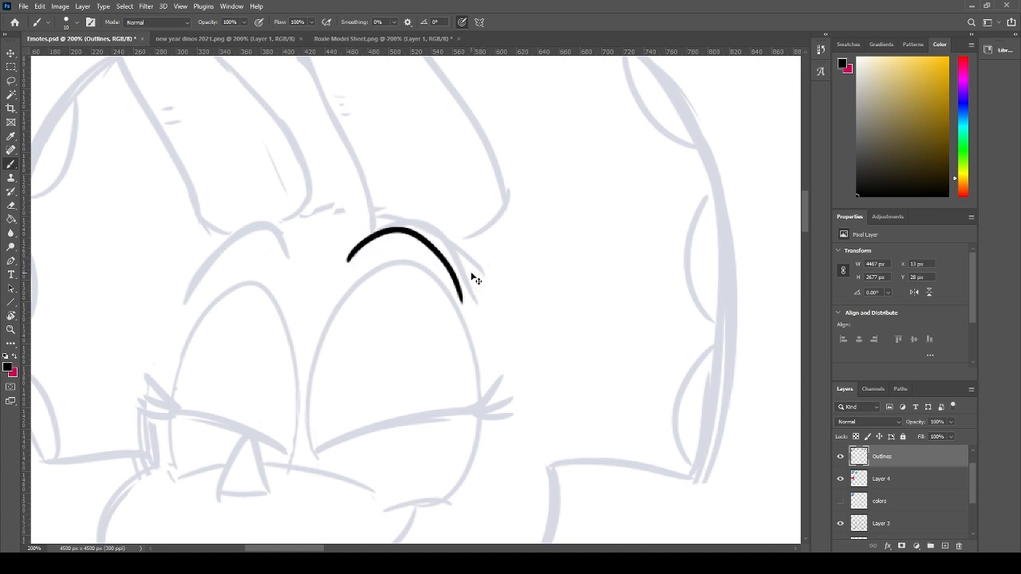
key(ctrl+z)
mouse_move(352, 262)
mouse_down()
mouse_move(449, 266)
mouse_move(466, 284)
mouse_up()
key(ctrl+z)
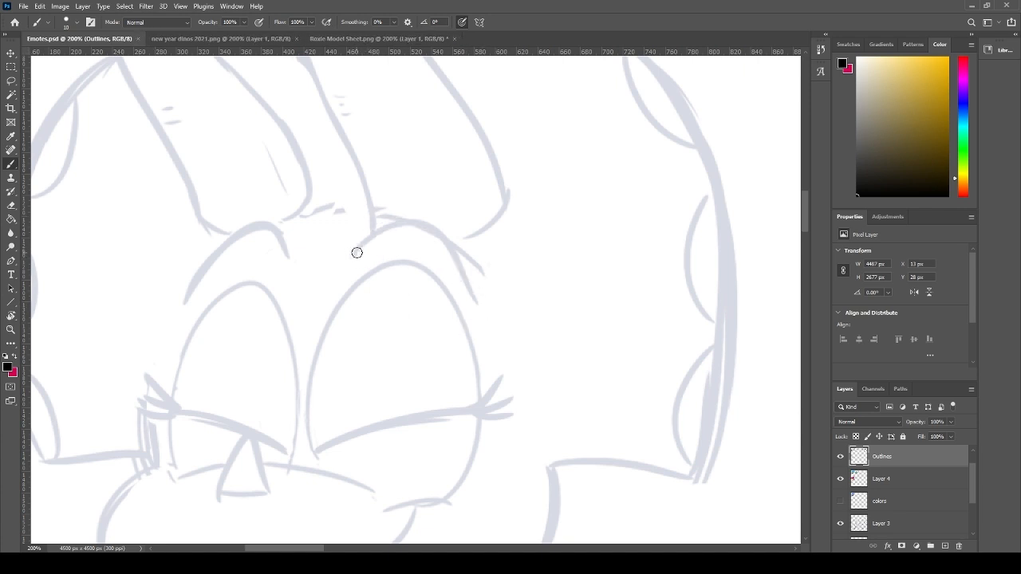
drag(355, 256, 465, 293)
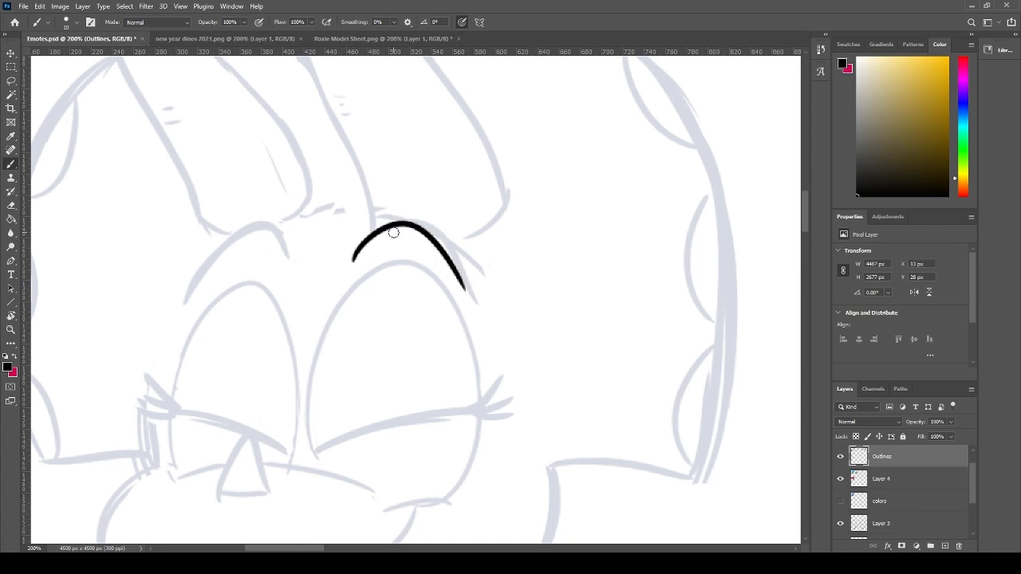
key(ctrl+z)
drag(353, 258, 469, 305)
key(ctrl+z)
mouse_move(352, 262)
mouse_down()
mouse_move(454, 258)
mouse_move(475, 302)
mouse_up()
- Ink the triceratops's left eyebrow as a black tapered arch, redoing the stroke until it follows the sketch
mouse_move(184, 307)
mouse_down()
mouse_move(224, 238)
mouse_move(287, 276)
mouse_move(205, 266)
mouse_move(284, 285)
mouse_move(187, 296)
mouse_move(295, 270)
mouse_up()
key(ctrl+z)
key(ctrl+z)
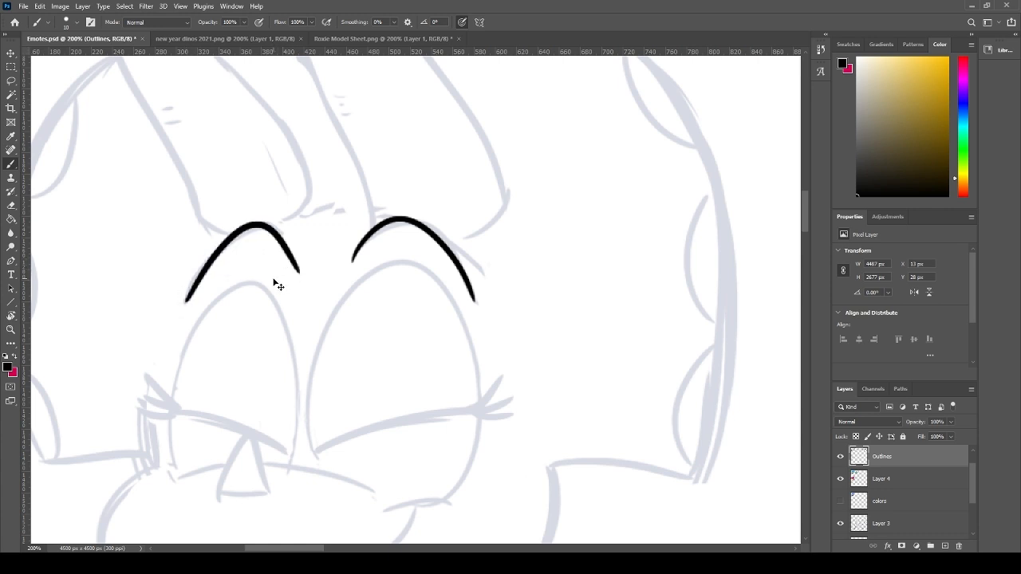
key(ctrl+z)
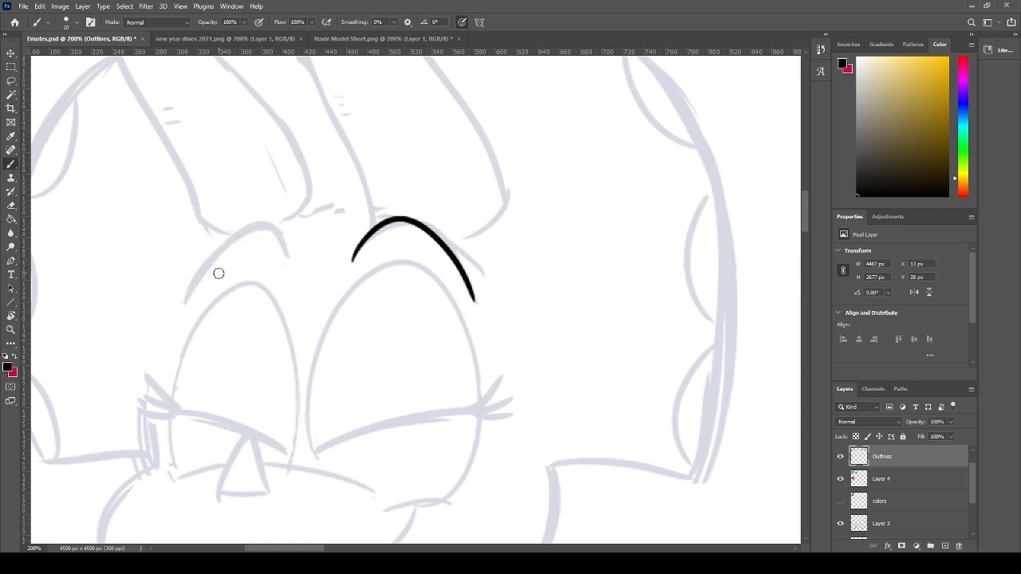
mouse_move(187, 303)
mouse_down()
mouse_move(260, 229)
mouse_move(280, 253)
mouse_move(273, 243)
mouse_move(283, 268)
mouse_up()
key(ctrl+z)
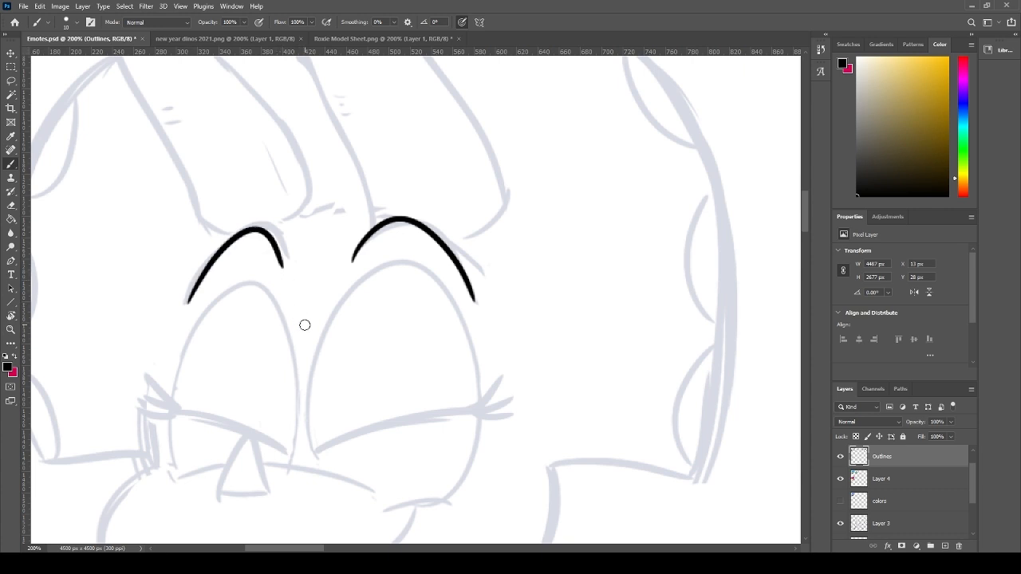
key(ctrl+z)
mouse_move(187, 304)
mouse_down()
mouse_move(211, 261)
mouse_move(296, 271)
mouse_up()
key(ctrl+z)
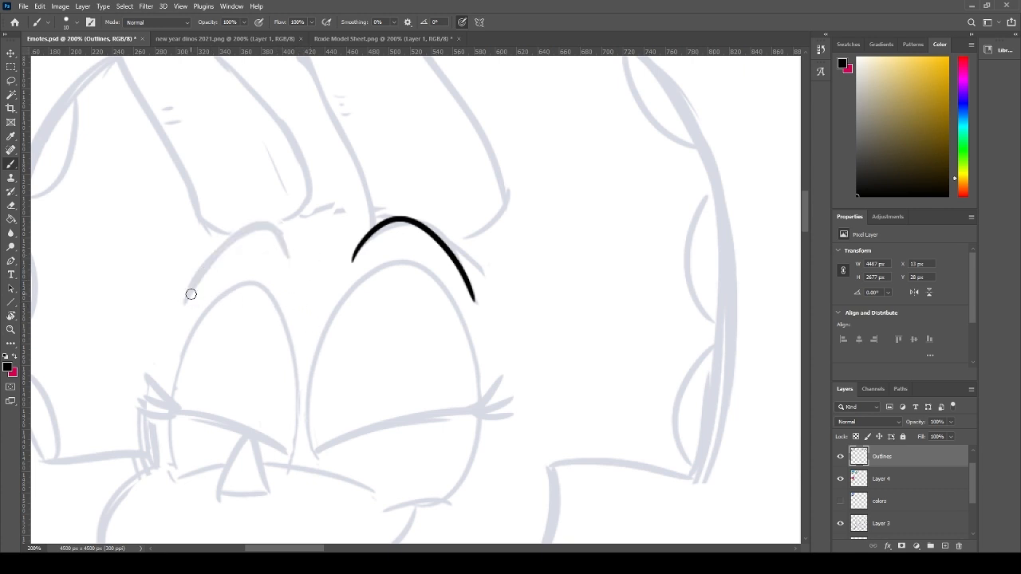
mouse_move(186, 304)
mouse_down()
mouse_move(205, 270)
mouse_move(289, 266)
mouse_up()
key(ctrl+z)
mouse_move(185, 311)
mouse_down()
mouse_move(259, 230)
mouse_move(293, 270)
mouse_up()
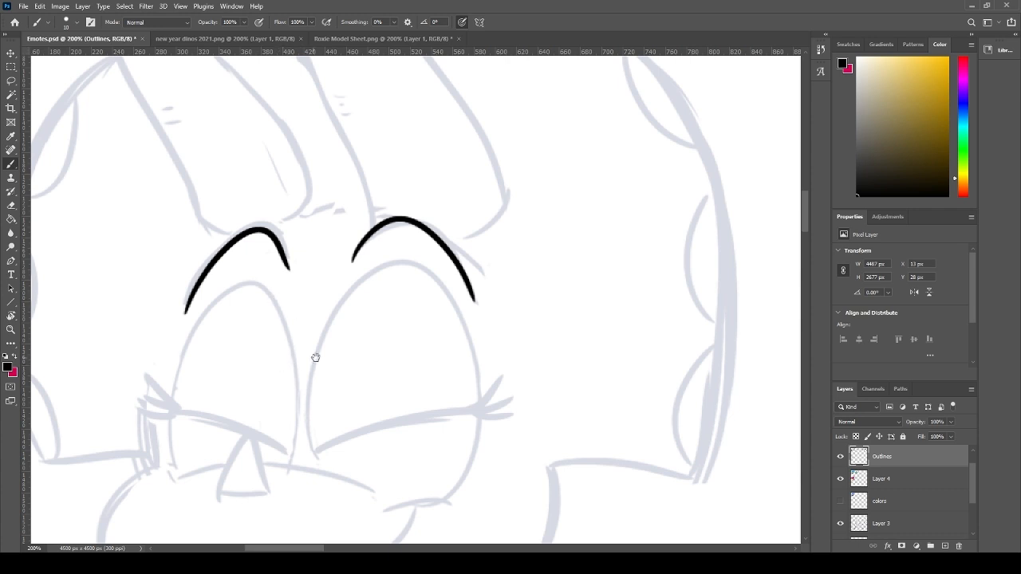
- Ink the small triangular nose horn with a curved base and erase the stray ends at its corners
mouse_move(315, 357)
mouse_down()
mouse_move(376, 284)
mouse_move(382, 303)
mouse_up()
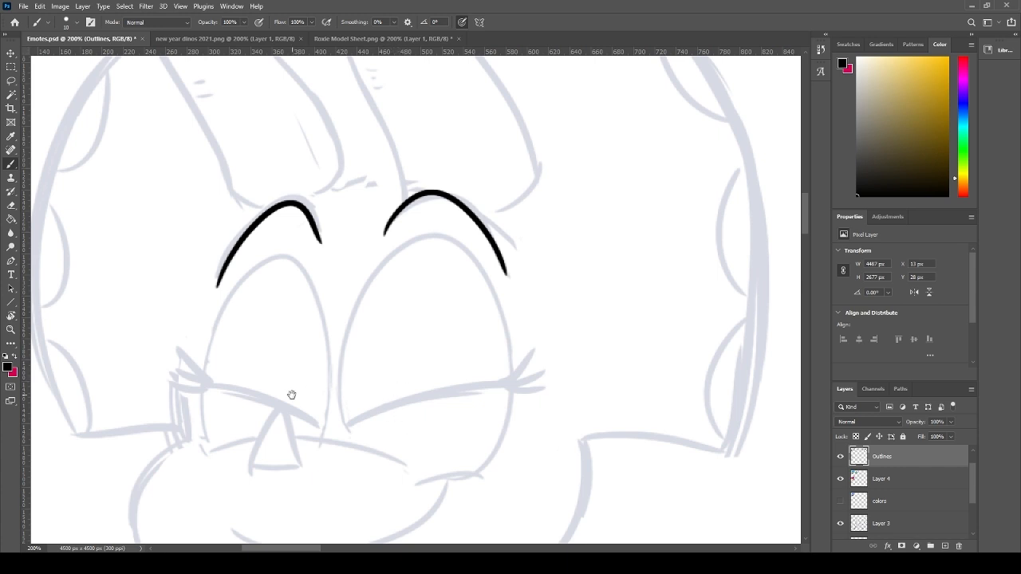
drag(292, 395, 280, 319)
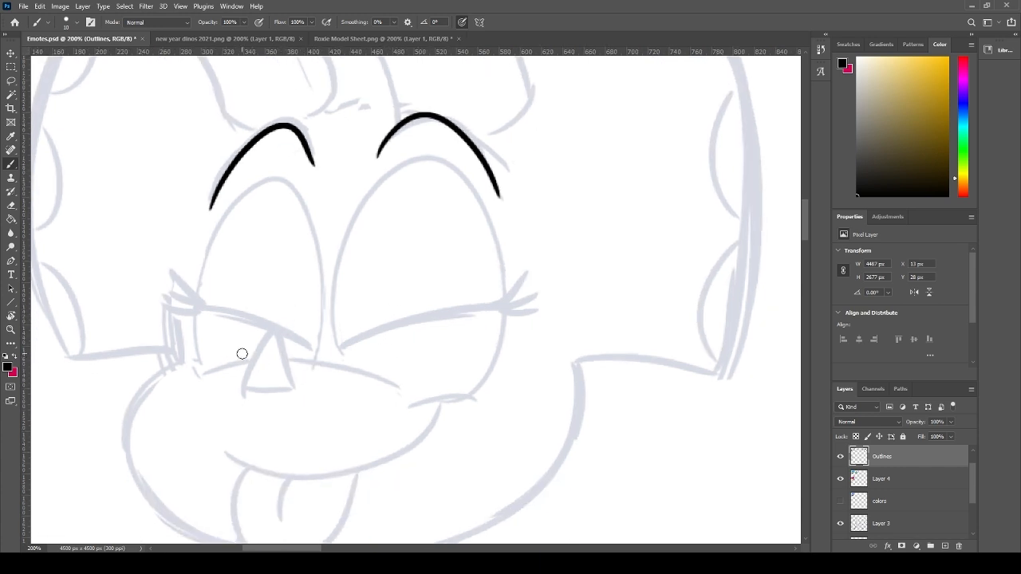
mouse_move(245, 388)
mouse_down()
mouse_move(256, 357)
mouse_move(287, 382)
mouse_move(280, 352)
mouse_move(293, 384)
mouse_up()
key(ctrl+z)
key(ctrl+z)
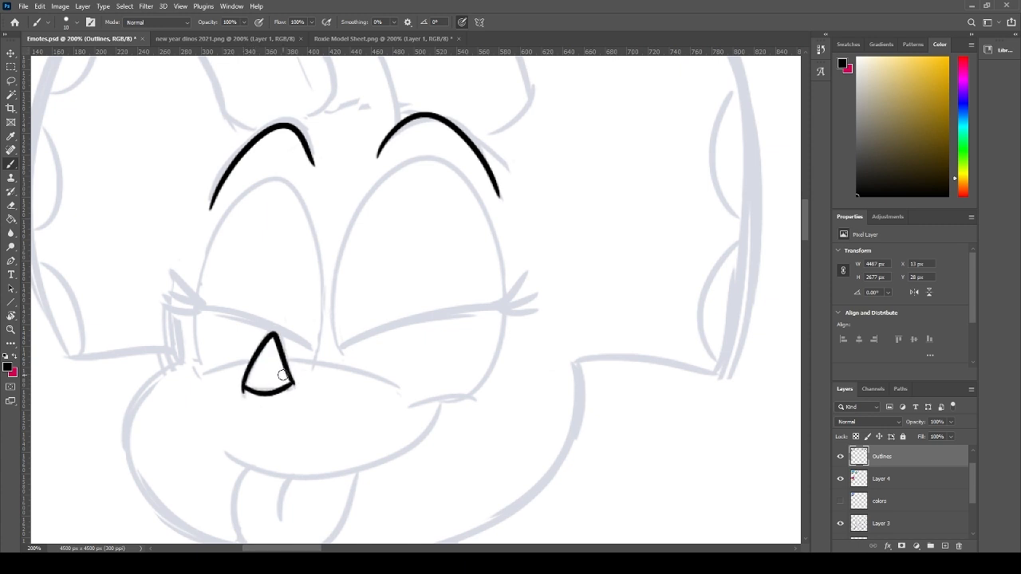
key(e)
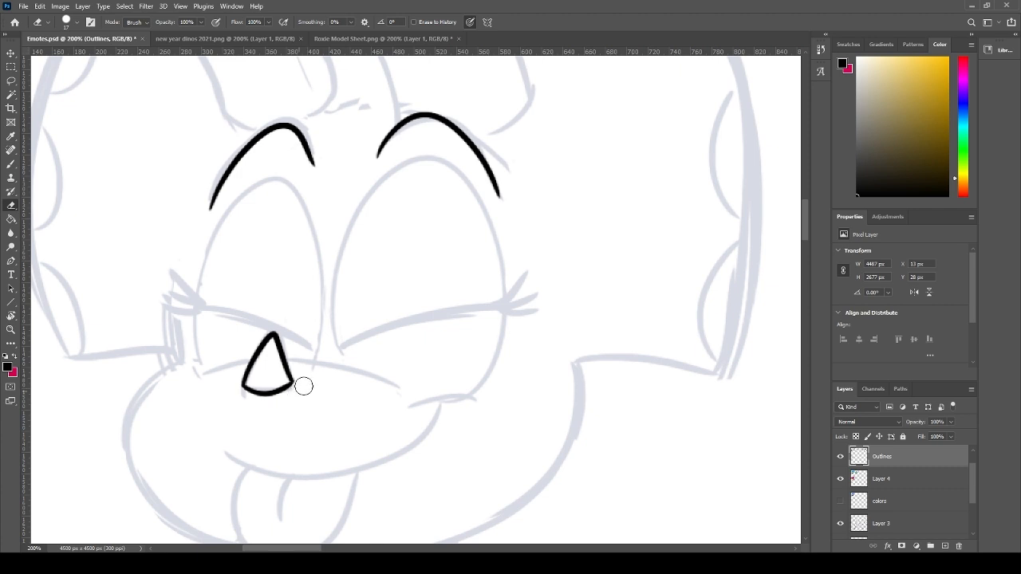
key(b)
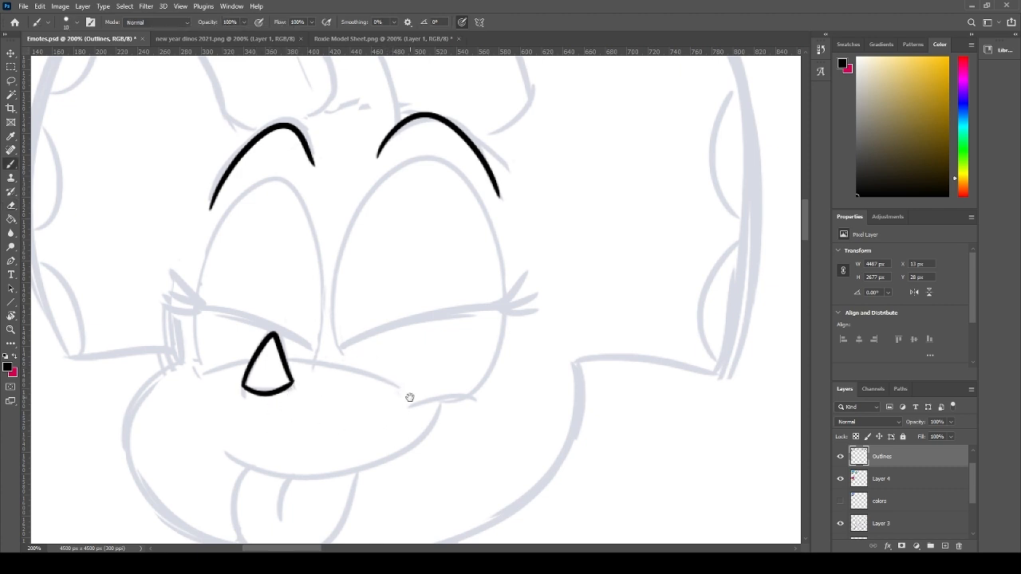
- Ink the triceratops's curved smile line with a short cheek crease at its right end
drag(409, 397, 357, 368)
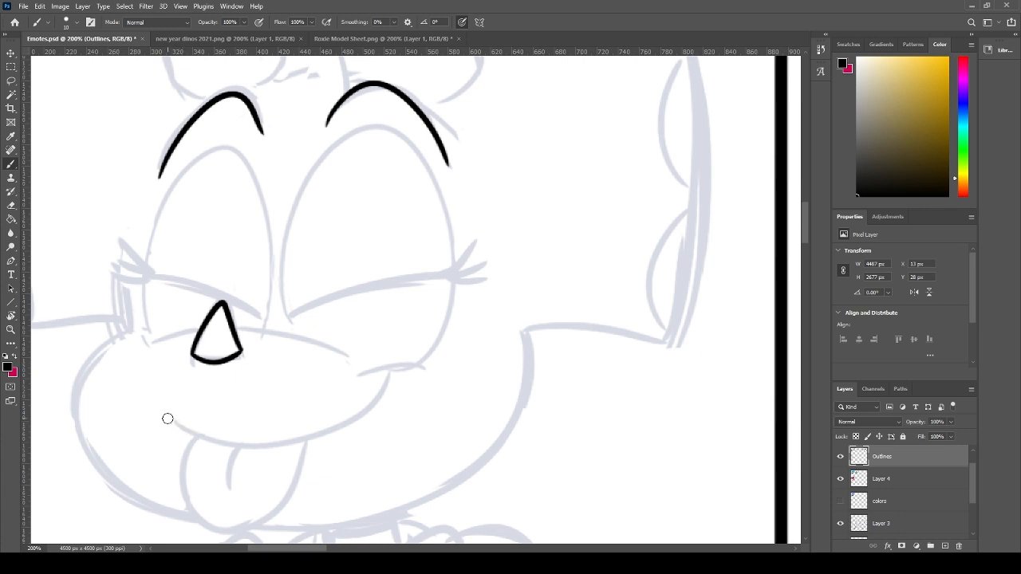
drag(168, 419, 371, 391)
key(ctrl+z)
mouse_move(172, 418)
mouse_down()
mouse_move(391, 369)
mouse_move(429, 370)
mouse_move(361, 374)
mouse_up()
key(ctrl+z)
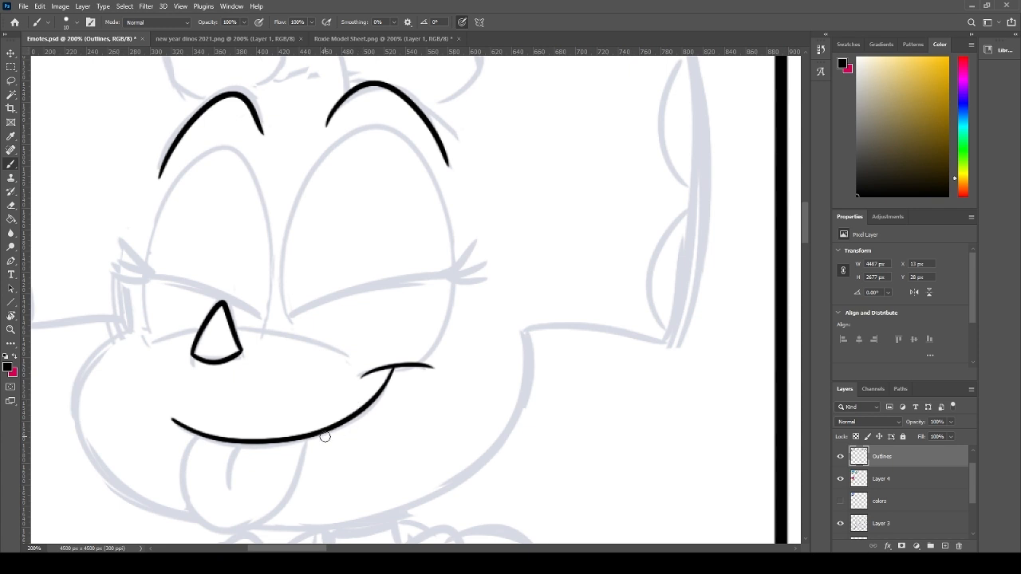
- Ink the hanging tongue with its center crease, and the muzzle's upper line on both sides of the nose horn
drag(324, 436, 400, 336)
mouse_move(266, 337)
mouse_down()
mouse_move(358, 333)
mouse_move(322, 428)
mouse_move(370, 327)
mouse_move(263, 343)
mouse_move(375, 358)
mouse_move(388, 321)
mouse_up()
key(ctrl+z)
key(ctrl+z)
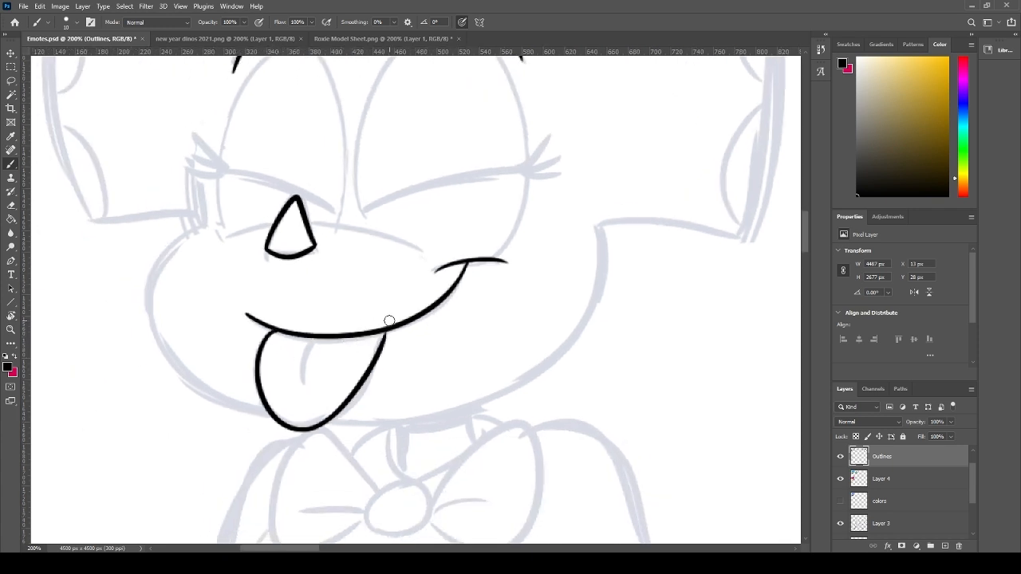
key(ctrl+z)
mouse_move(272, 330)
mouse_down()
mouse_move(314, 427)
mouse_move(405, 329)
mouse_up()
key(ctrl+z)
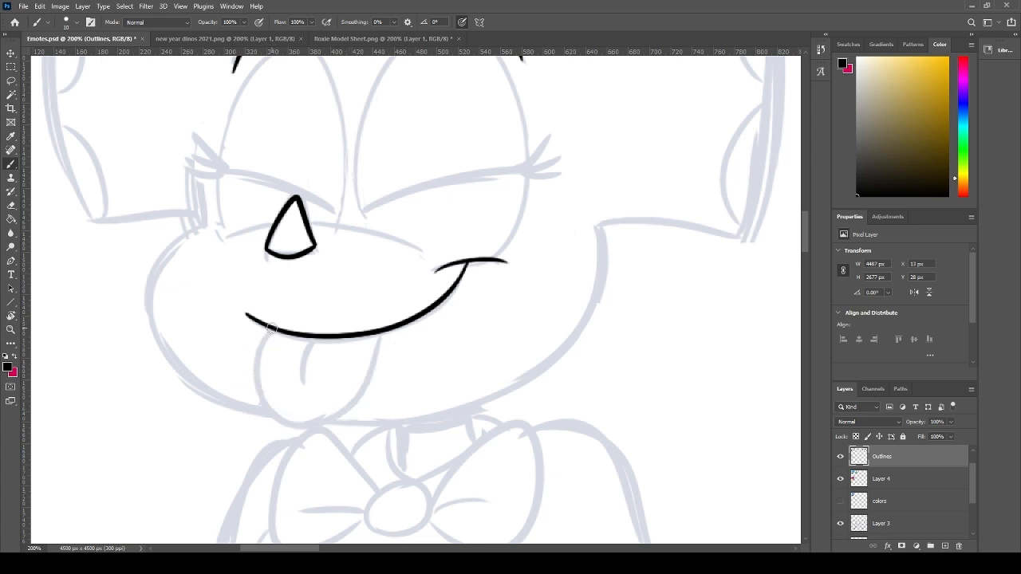
mouse_move(271, 328)
mouse_down()
mouse_move(337, 420)
mouse_move(399, 328)
mouse_up()
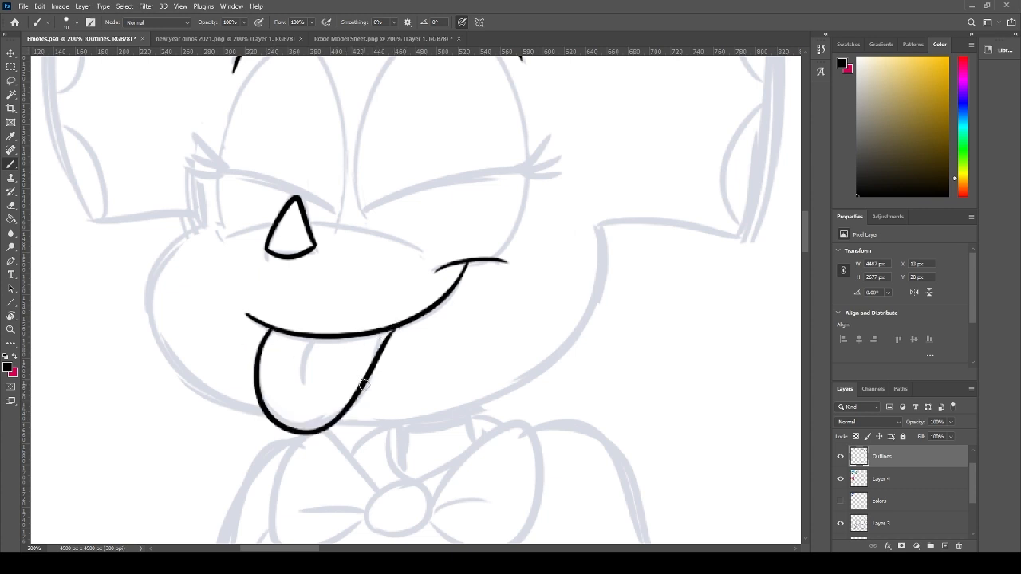
drag(317, 339, 299, 383)
drag(307, 221, 411, 239)
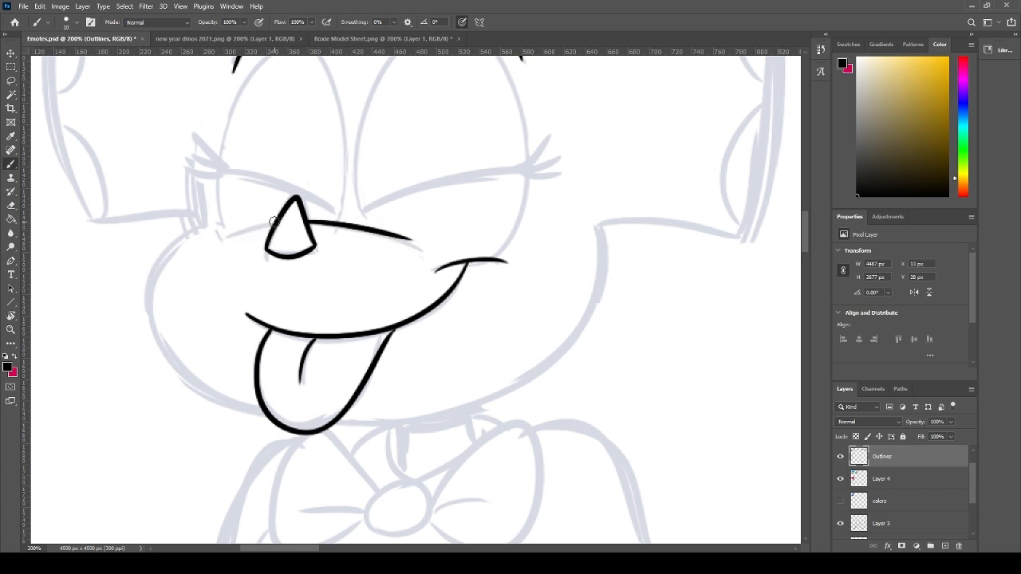
drag(265, 222, 216, 236)
- Ink the tall oval outline of the right eye down toward the cheek and trim its lower end
scroll(319, 296, up, 5)
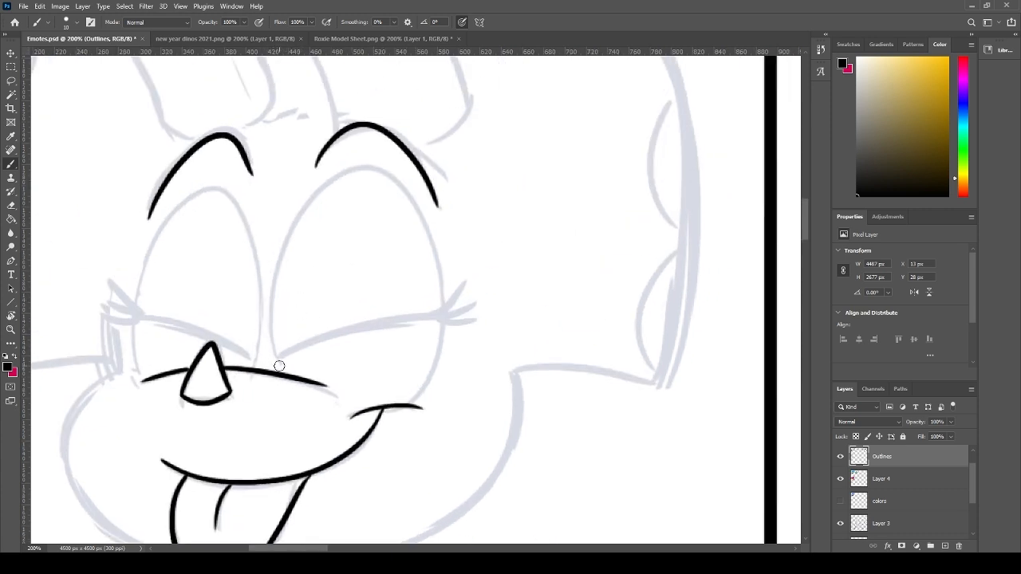
mouse_move(279, 365)
mouse_down()
mouse_move(274, 284)
mouse_move(423, 298)
mouse_up()
key(ctrl+z)
mouse_move(284, 372)
mouse_down()
mouse_move(417, 209)
mouse_move(414, 403)
mouse_move(417, 394)
mouse_move(402, 416)
mouse_up()
key(e)
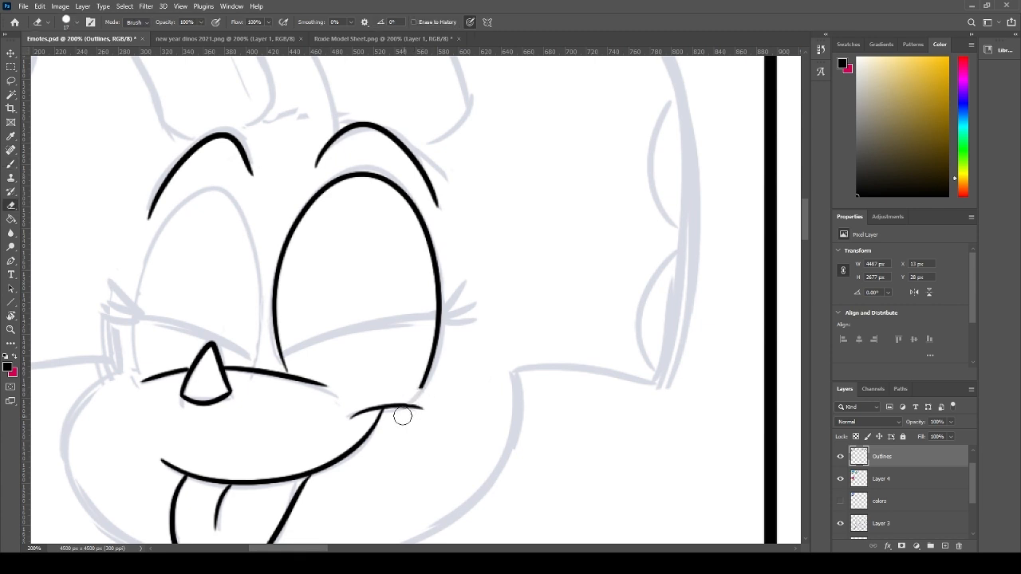
- Ink the cheek line under the right eye, erase the overlap, and add the thick lowered eyelid with lashes
key(b)
drag(350, 389, 445, 374)
key(e)
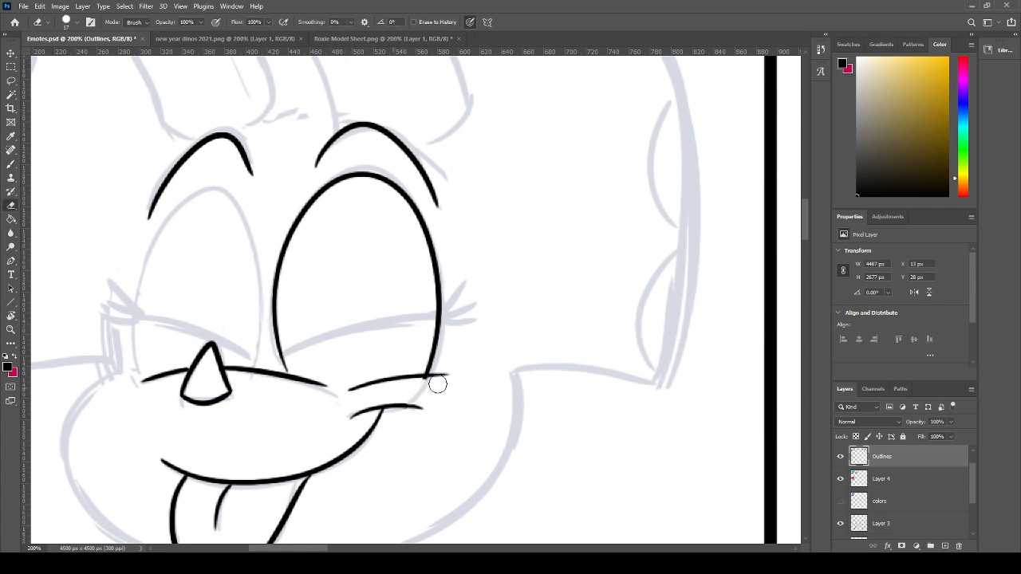
key(b)
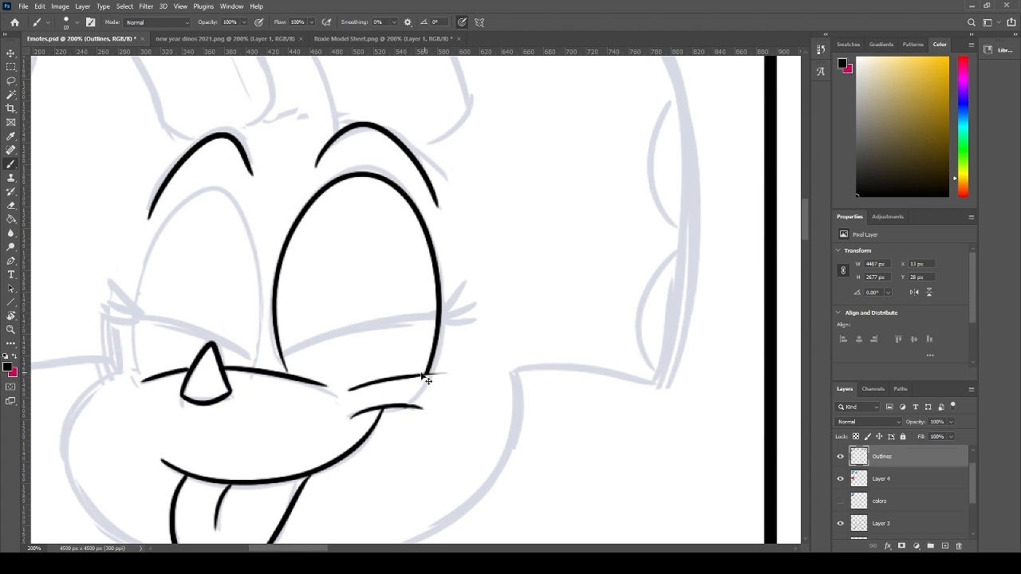
mouse_move(284, 351)
mouse_down()
mouse_move(445, 324)
mouse_move(472, 300)
mouse_move(480, 316)
mouse_move(445, 325)
mouse_up()
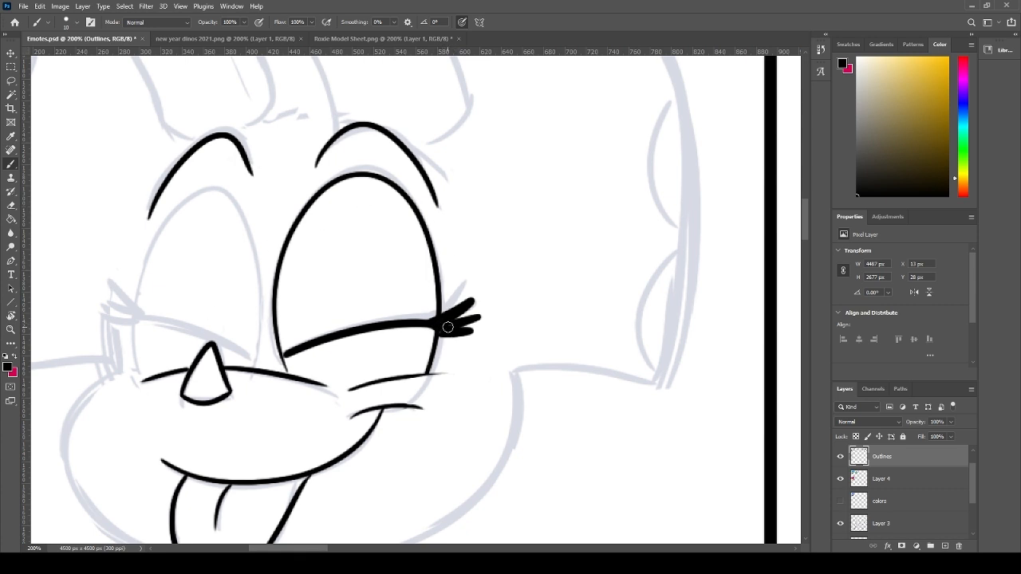
- Ink the left eye's oval outline and its thick lowered eyelid with lashes, redoing strokes that miss the sketch
drag(305, 296, 456, 310)
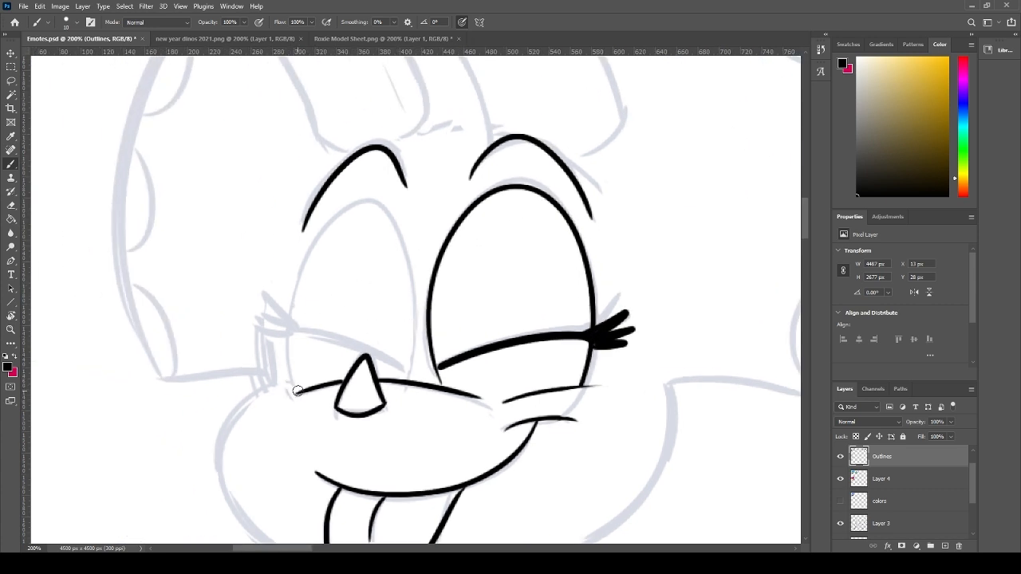
drag(297, 391, 352, 335)
key(ctrl+z)
mouse_move(297, 389)
mouse_down()
mouse_move(320, 237)
mouse_move(394, 385)
mouse_up()
key(ctrl+z)
mouse_move(295, 391)
mouse_down()
mouse_move(402, 257)
mouse_move(405, 378)
mouse_move(371, 351)
mouse_move(279, 329)
mouse_move(260, 305)
mouse_move(254, 338)
mouse_up()
key(ctrl+z)
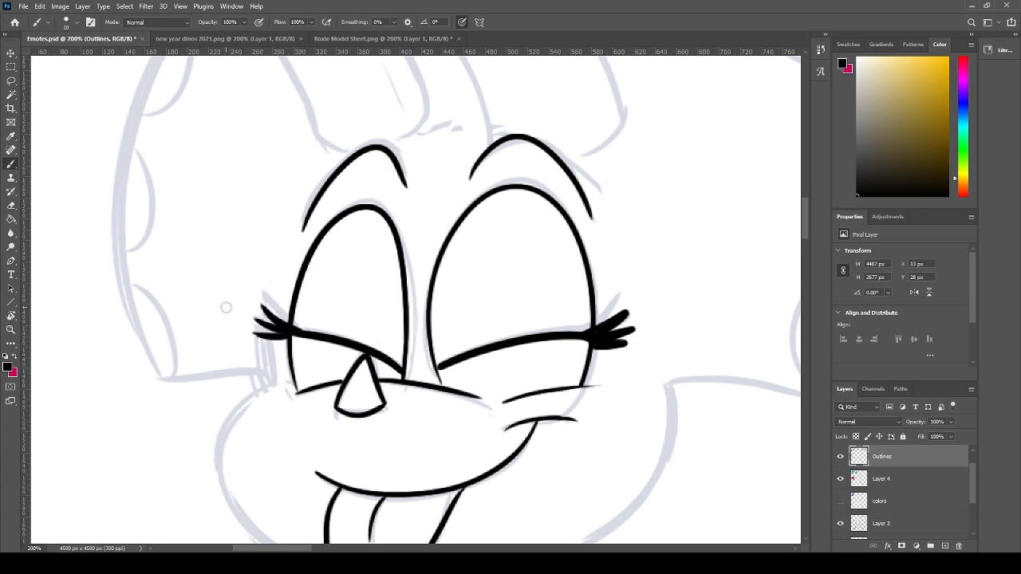
- Ink the left cheek's outline curving from beside the eye down to the tongue
drag(554, 427, 507, 312)
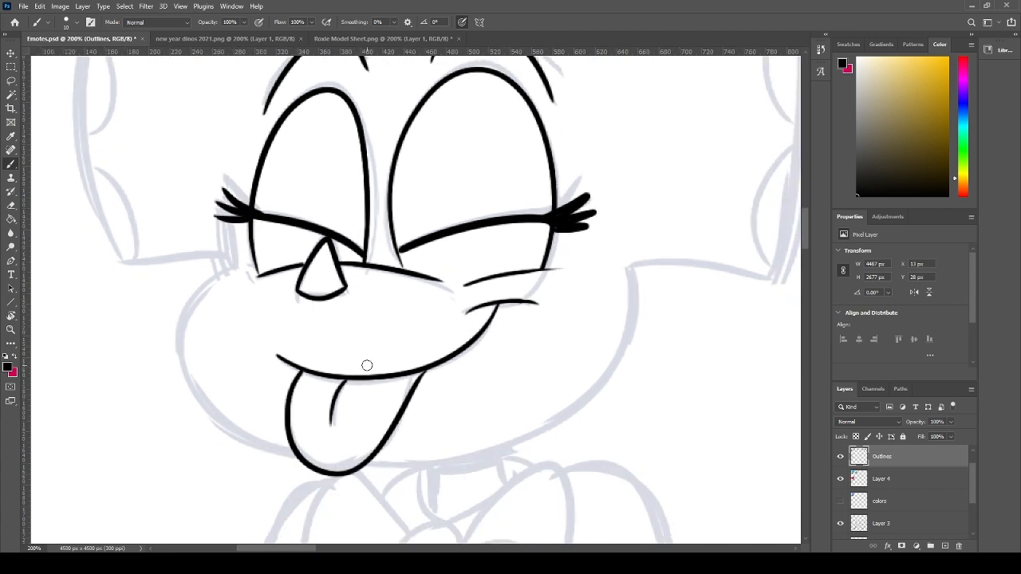
mouse_move(235, 269)
mouse_down()
mouse_move(223, 417)
mouse_move(292, 449)
mouse_move(222, 413)
mouse_up()
key(ctrl+z)
mouse_move(279, 444)
mouse_down()
mouse_move(239, 430)
mouse_move(293, 449)
mouse_up()
key(ctrl+z)
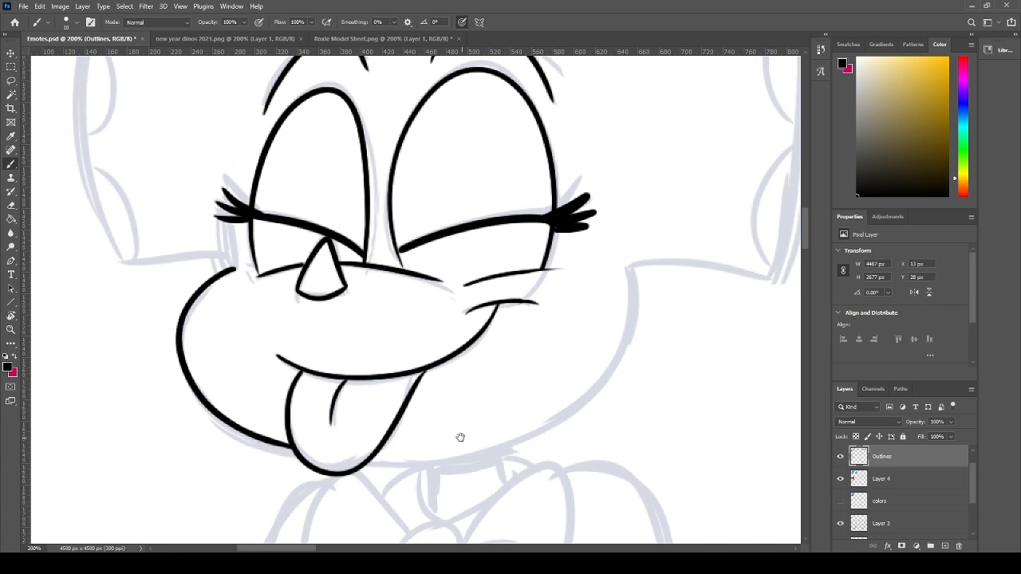
- Ink the jaw's outline from the tongue around and up to the top of the right cheek, redoing strokes that miss the sketch
drag(460, 437, 331, 415)
mouse_move(243, 437)
mouse_down()
mouse_move(421, 383)
mouse_move(487, 294)
mouse_up()
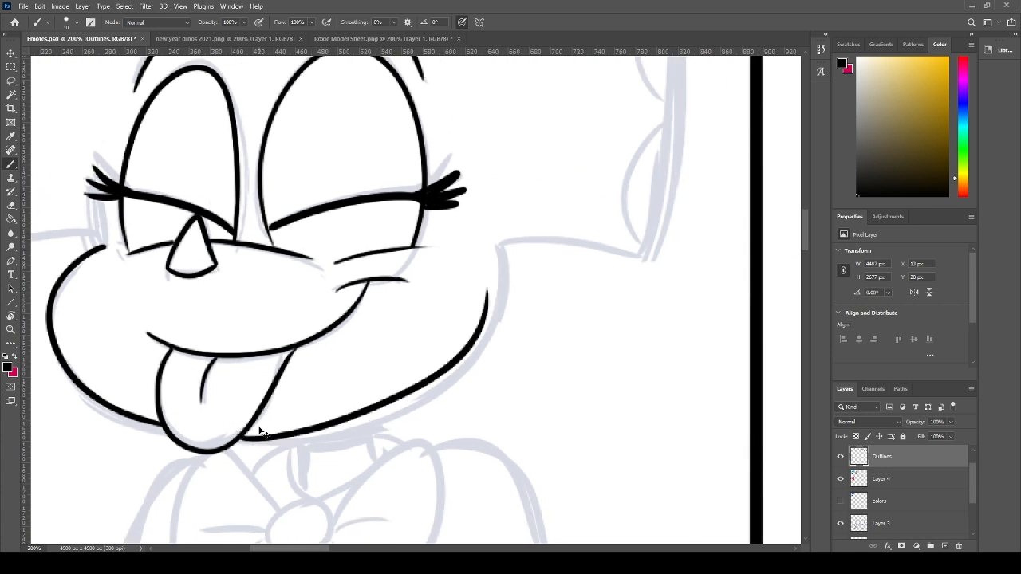
key(ctrl+z)
drag(244, 437, 497, 259)
key(ctrl+z)
mouse_move(244, 436)
mouse_down()
mouse_move(479, 329)
mouse_move(499, 243)
mouse_up()
key(ctrl+z)
drag(243, 434, 497, 249)
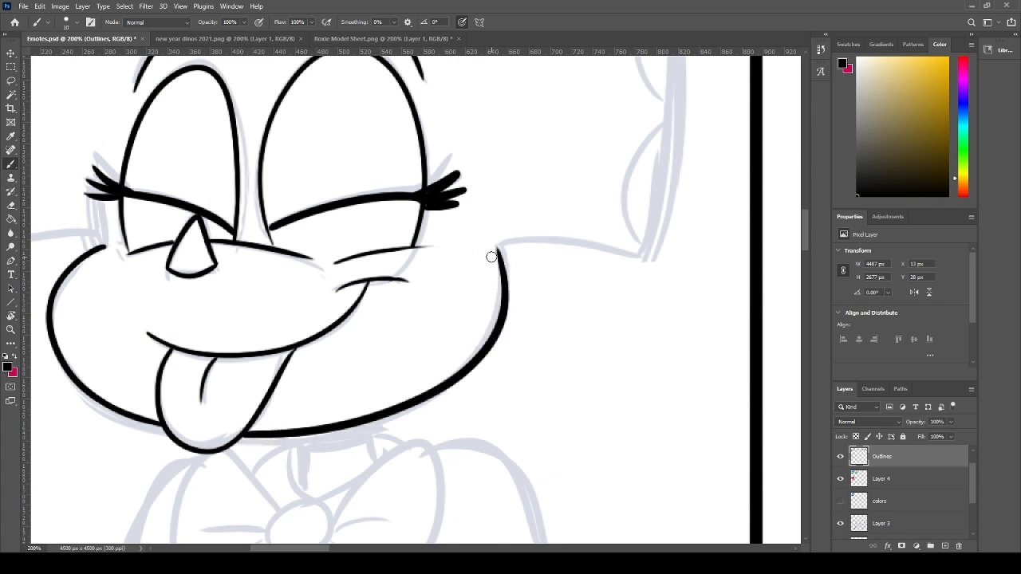
- Ink the short line joining the top of the left cheek to the left eyelashes
scroll(361, 397, up, 3)
scroll(361, 397, left, 4)
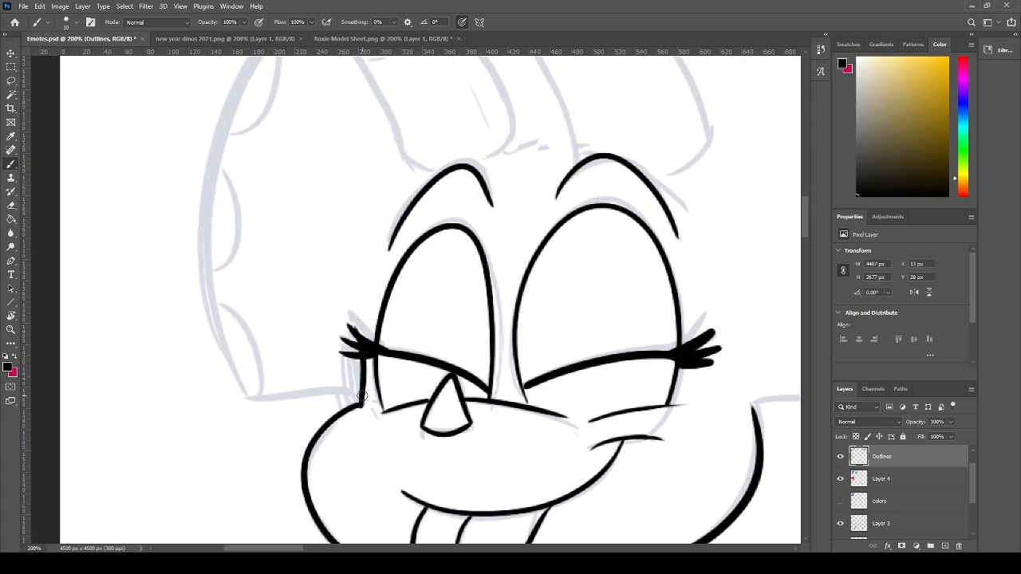
key(ctrl+z)
drag(360, 405, 364, 357)
key(ctrl+z)
drag(358, 403, 355, 353)
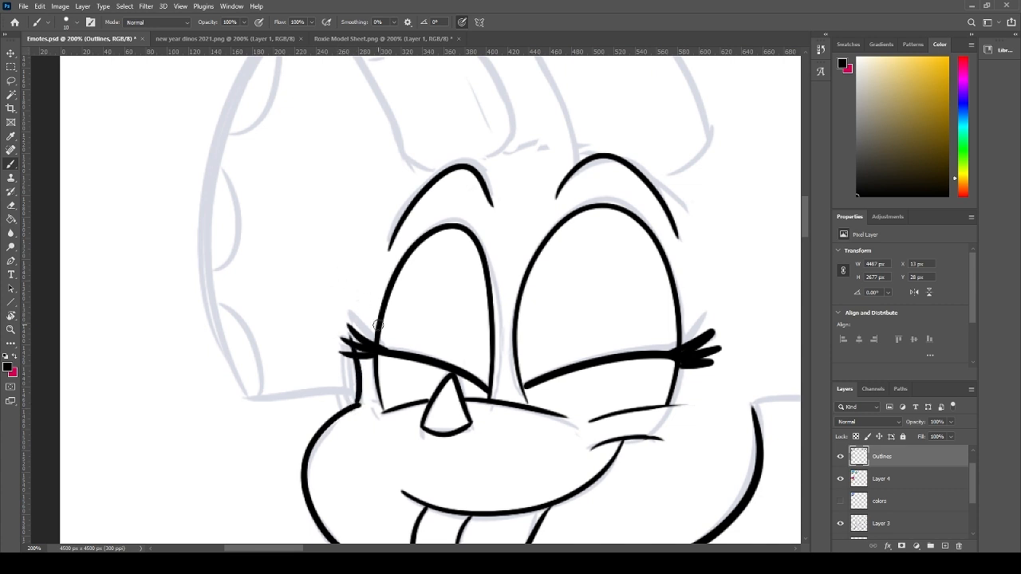
- Ink both sides of the neck beneath the chin and fill the black shadow band between them
scroll(378, 326, down, 3)
scroll(378, 325, right, 2)
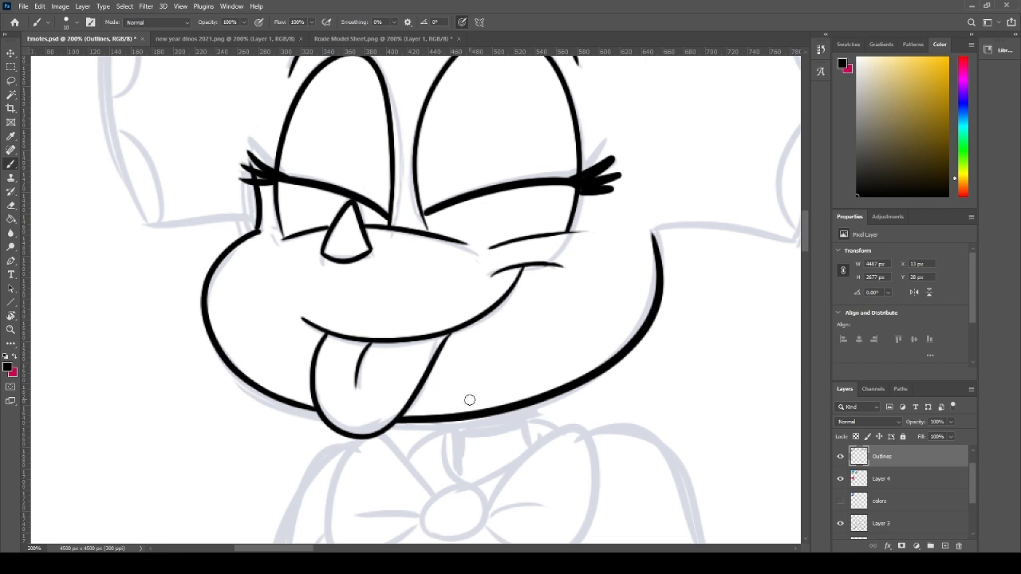
drag(447, 424, 449, 470)
drag(516, 412, 524, 445)
mouse_move(447, 422)
mouse_down()
mouse_move(515, 409)
mouse_move(450, 424)
mouse_move(448, 470)
mouse_up()
mouse_move(483, 423)
mouse_down()
mouse_move(399, 336)
mouse_move(371, 349)
mouse_up()
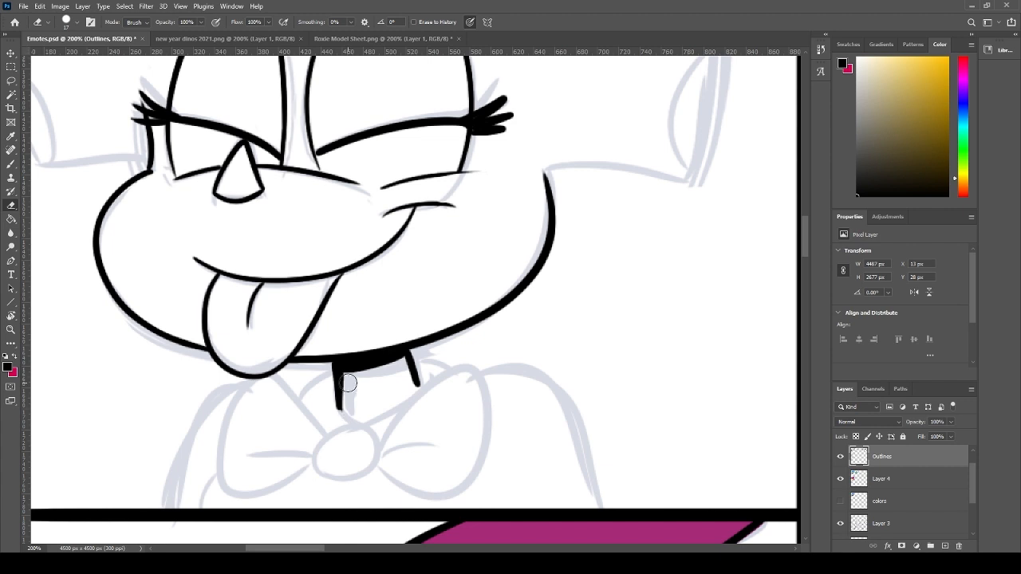
- Ink the bow tie's oval center knot and its right loop with a crease line
mouse_move(341, 440)
mouse_down()
mouse_move(359, 460)
mouse_move(311, 454)
mouse_up()
mouse_move(373, 441)
mouse_down()
mouse_move(373, 466)
mouse_move(407, 448)
mouse_up()
key(ctrl+z)
key(ctrl+z)
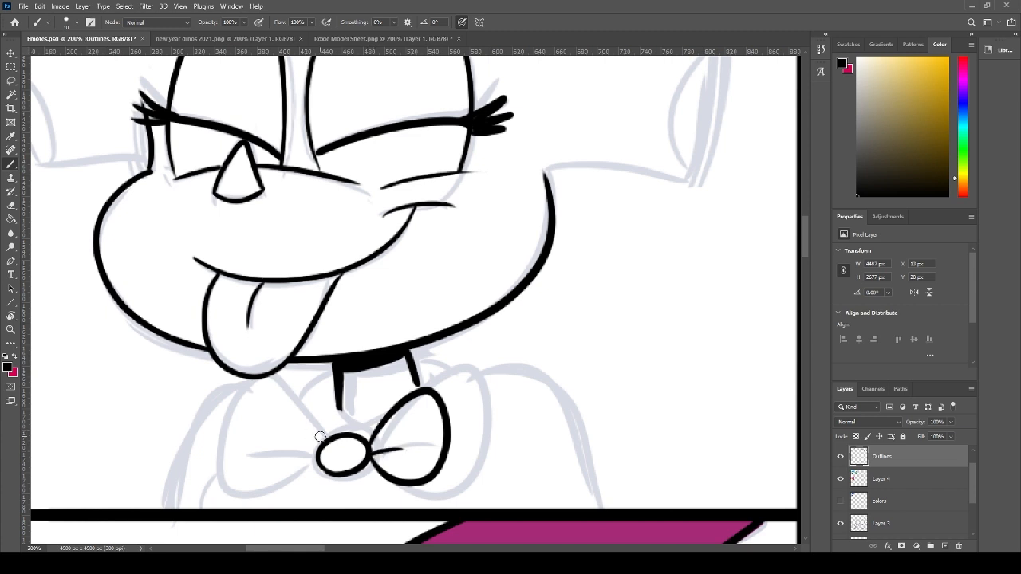
- Ink the bow tie's left loop with its crease and rework the center knot into a smaller oval
mouse_move(319, 444)
mouse_down()
mouse_move(274, 479)
mouse_move(318, 444)
mouse_move(249, 458)
mouse_move(318, 451)
mouse_move(278, 449)
mouse_up()
key(ctrl+z)
key(e)
mouse_move(342, 456)
mouse_down()
mouse_move(345, 471)
mouse_move(359, 467)
mouse_move(353, 455)
mouse_move(329, 451)
mouse_move(351, 466)
mouse_move(339, 469)
mouse_move(330, 462)
mouse_move(364, 462)
mouse_move(342, 474)
mouse_move(370, 452)
mouse_up()
key(b)
key(ctrl+z)
key(ctrl+z)
key(ctrl+z)
key(ctrl+z)
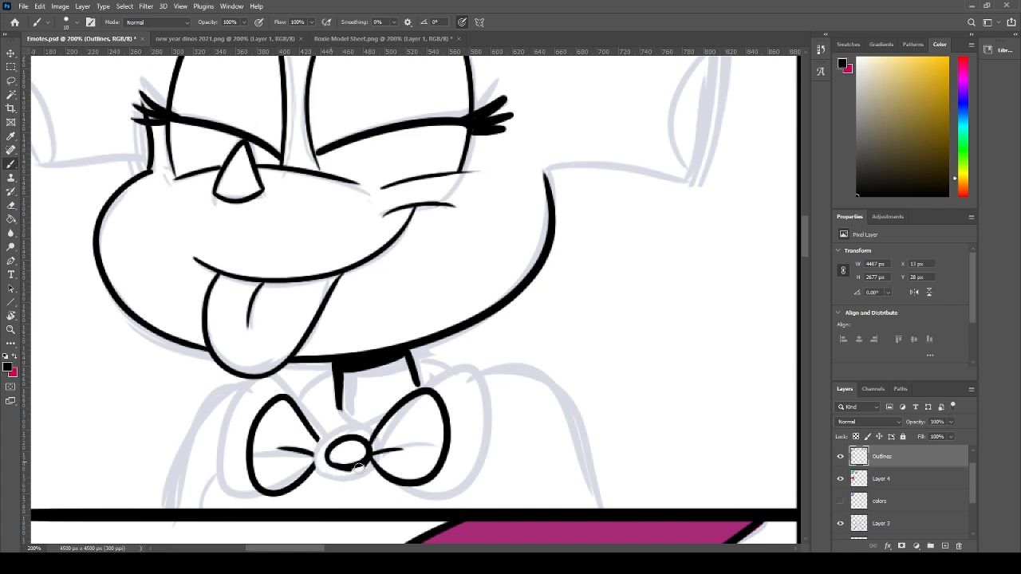
key(e)
mouse_move(341, 456)
mouse_down()
mouse_move(356, 461)
mouse_move(335, 447)
mouse_up()
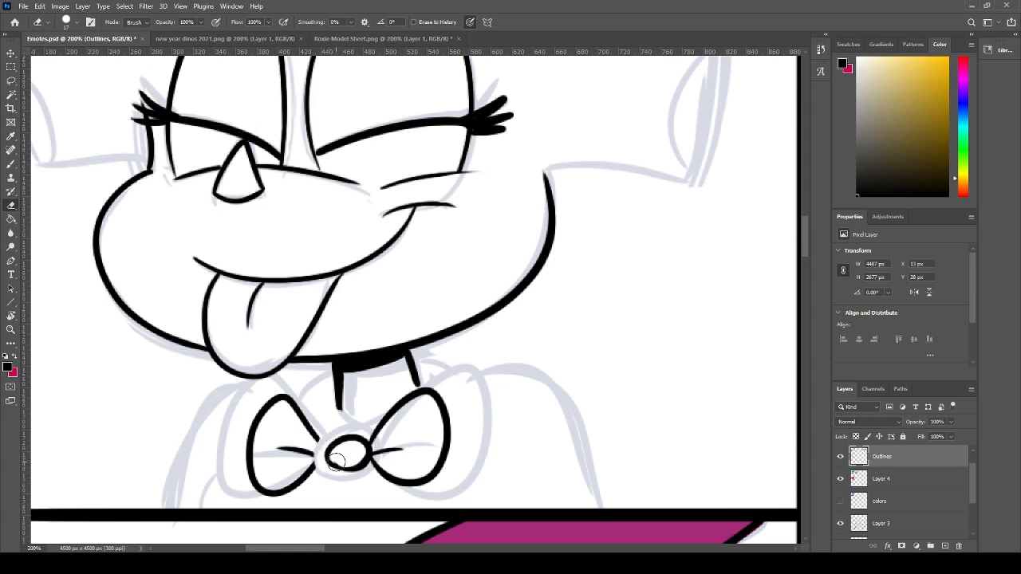
key(b)
drag(335, 464, 355, 469)
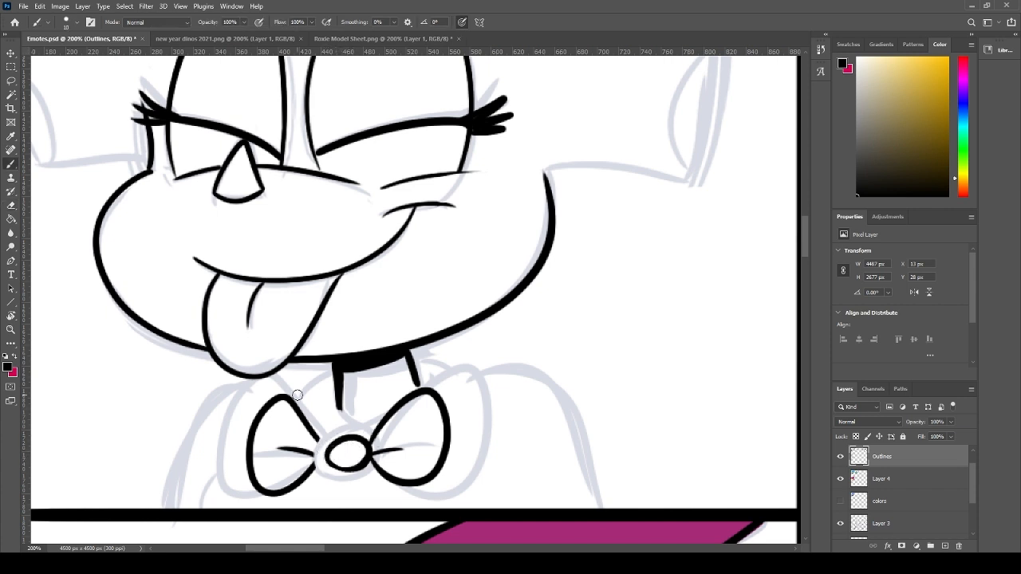
- Move the bow tie's left loop over against the center knot, deselect it, and save the file
key(l)
mouse_move(317, 407)
mouse_down()
mouse_move(326, 459)
mouse_move(277, 394)
mouse_move(299, 429)
mouse_move(313, 421)
mouse_up()
key(ctrl+t)
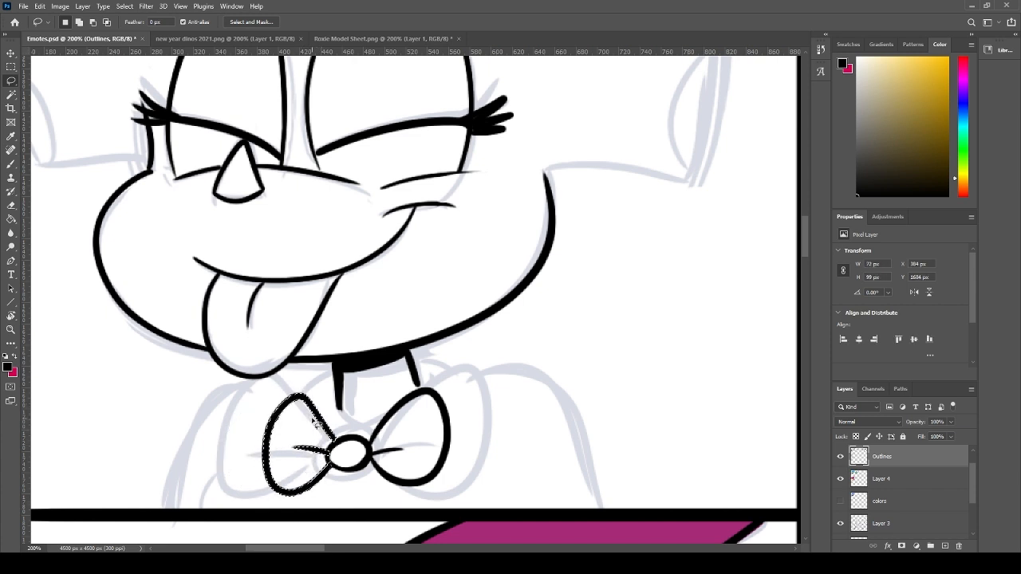
key(Return)
key(ctrl+d)
key(ctrl+s)
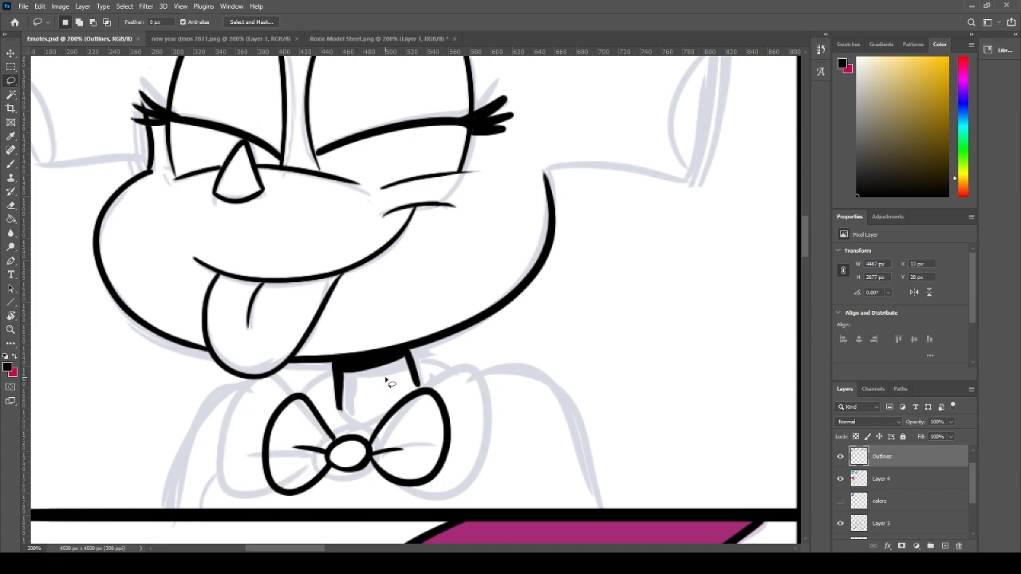
- Ink the neckline and both collar curves above the bow tie, and the right shoulder down to the panel border
key(b)
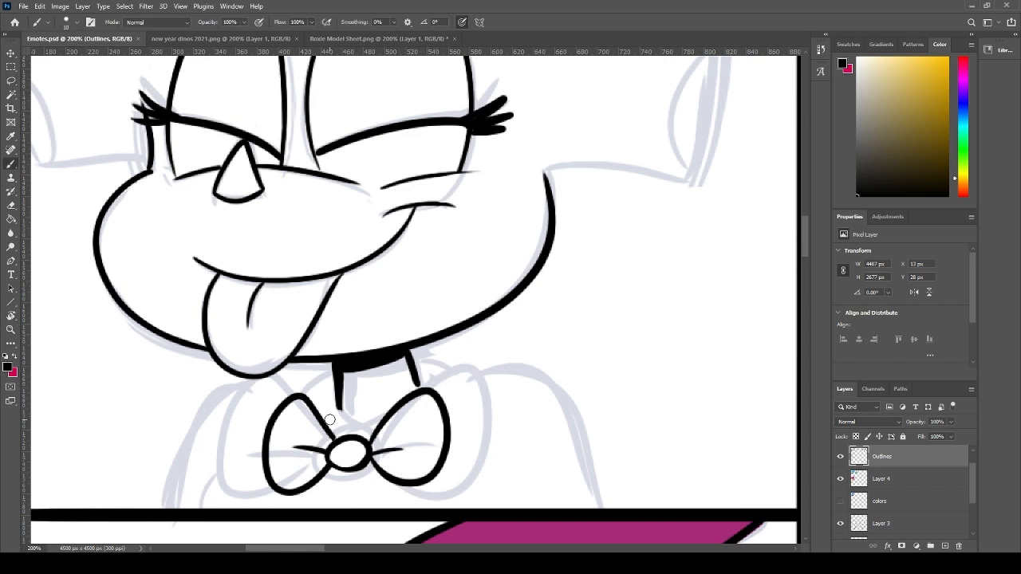
drag(330, 419, 381, 408)
drag(299, 394, 348, 367)
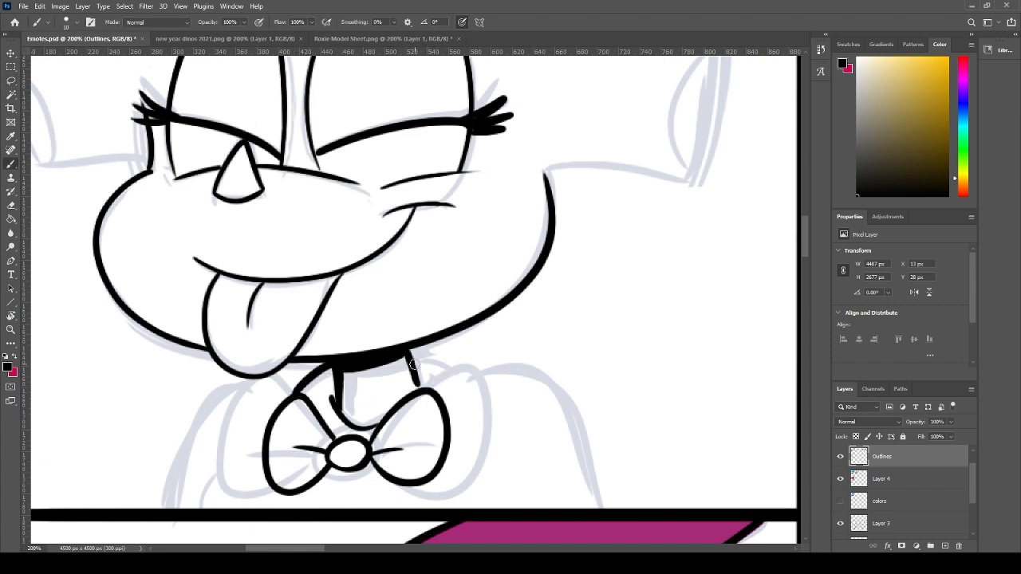
mouse_move(408, 349)
mouse_down()
mouse_move(461, 375)
mouse_move(591, 502)
mouse_up()
key(ctrl+z)
mouse_move(443, 392)
mouse_down()
mouse_move(585, 478)
mouse_move(590, 505)
mouse_move(585, 481)
mouse_up()
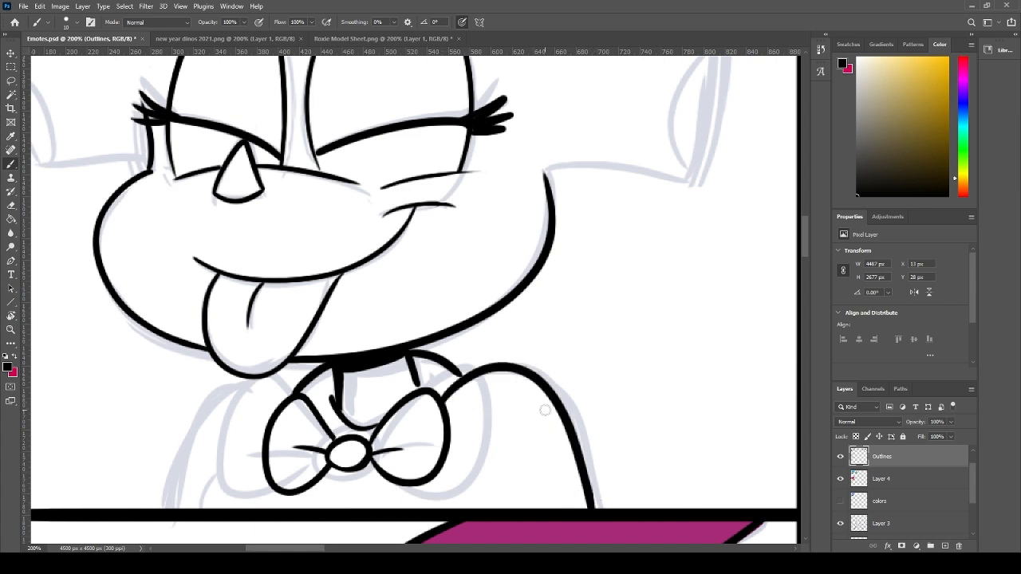
- Ink the curved inner arm line from the bow tie's left loop down to the panel border
drag(192, 500, 263, 418)
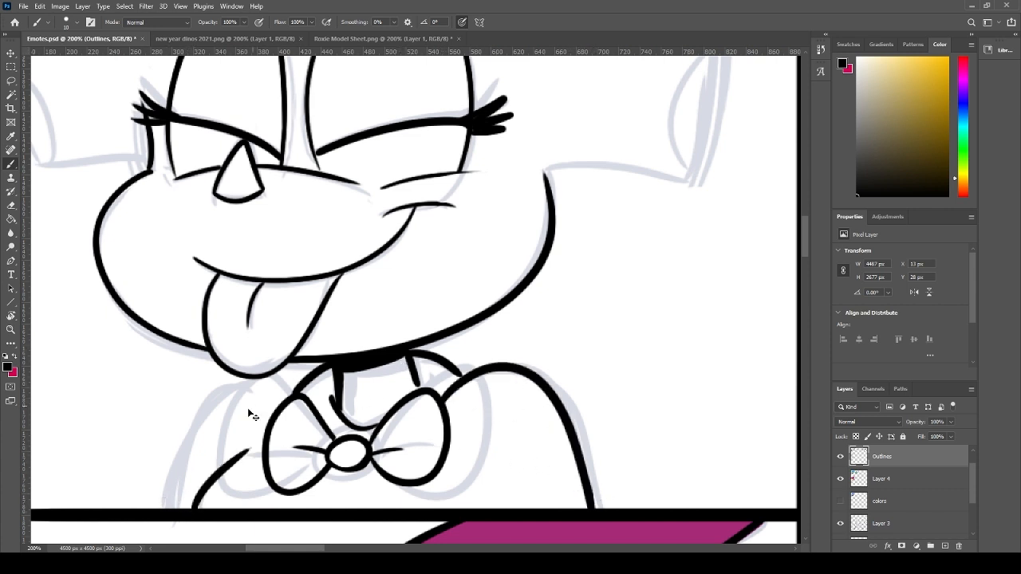
key(ctrl+z)
drag(194, 508, 263, 440)
- Ink the left shoulder's outer line from under the tongue to the panel border, and add a small tick inside the right collar
drag(299, 379, 195, 504)
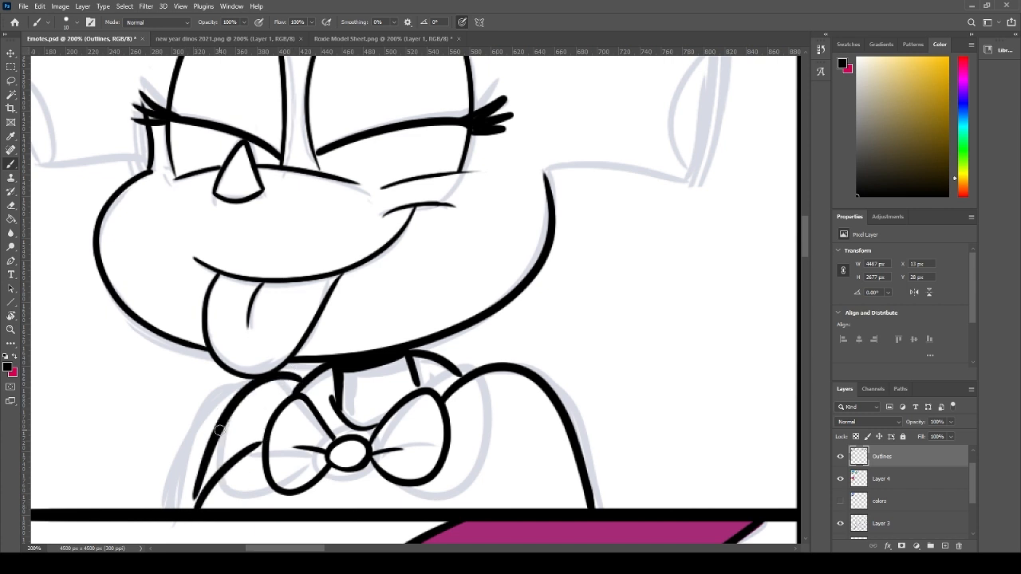
key(ctrl+z)
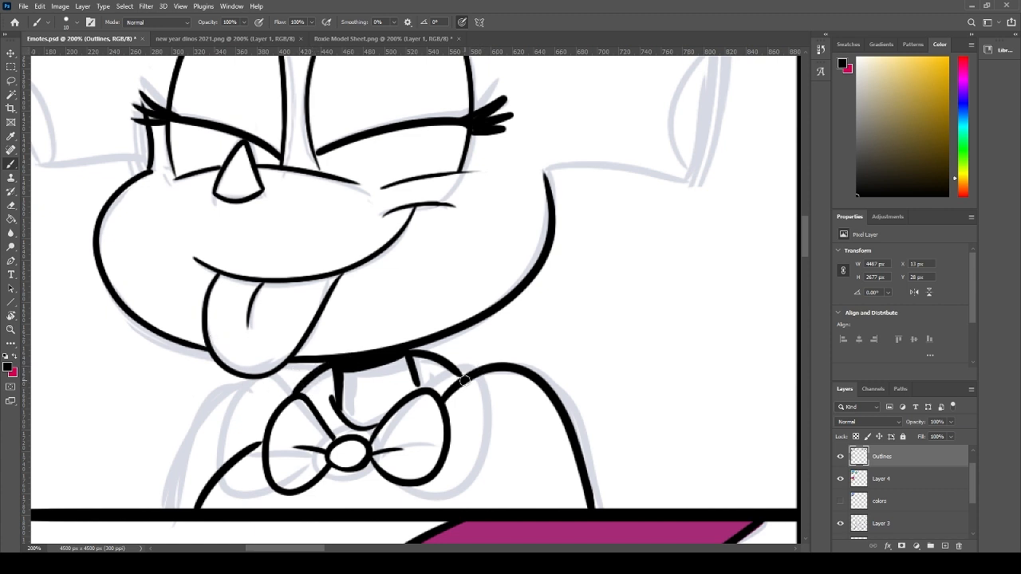
drag(439, 351, 460, 384)
key(ctrl+z)
mouse_move(292, 387)
mouse_down()
mouse_move(204, 426)
mouse_move(197, 448)
mouse_move(232, 401)
mouse_move(293, 389)
mouse_up()
key(ctrl+z)
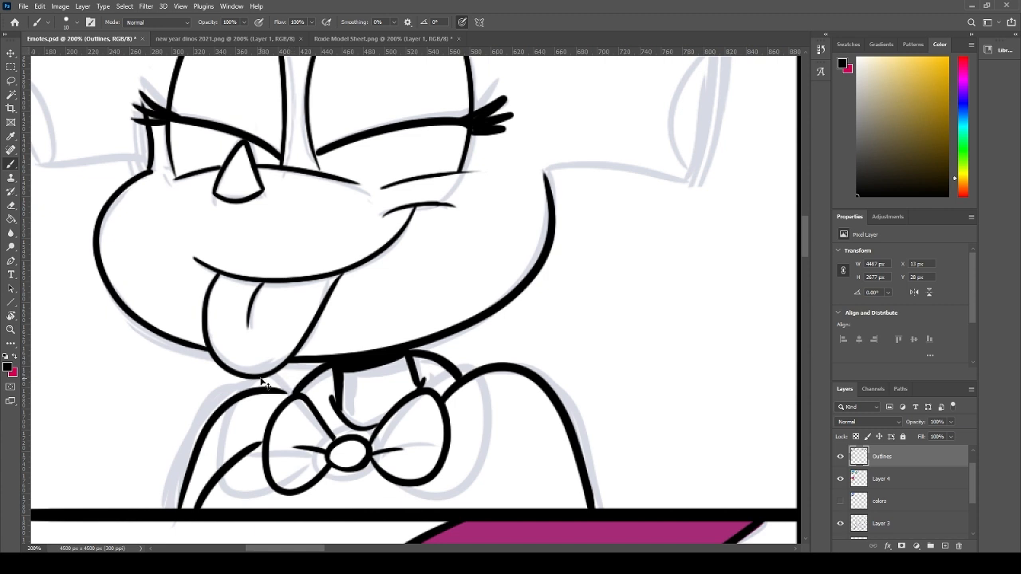
key(ctrl+z)
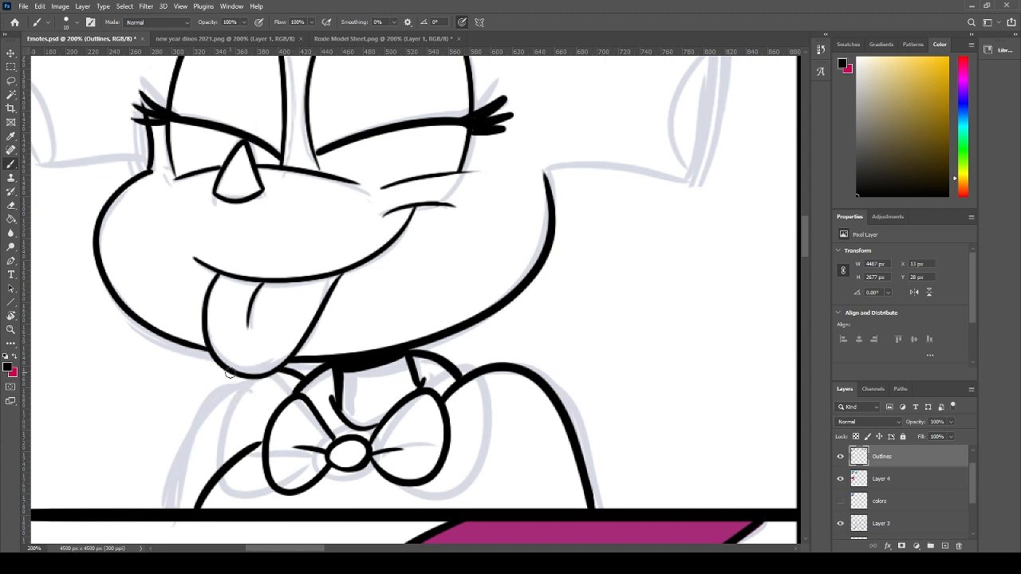
drag(230, 373, 142, 511)
key(ctrl+z)
drag(230, 373, 157, 509)
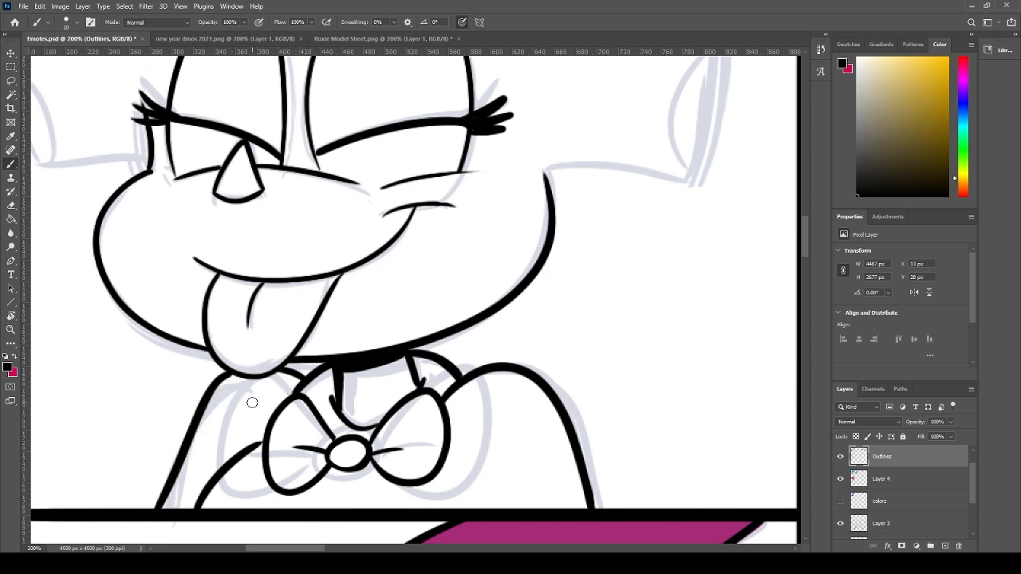
- Ink the frill's lower edges outward from the right and left cheeks
scroll(398, 315, down, 2)
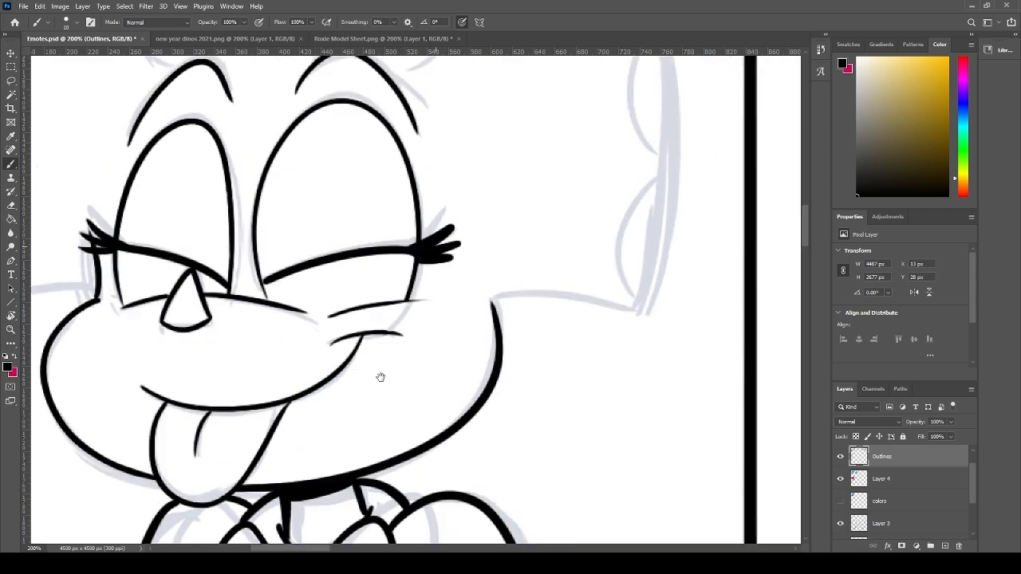
scroll(376, 375, up, 2)
mouse_move(469, 434)
mouse_down()
mouse_move(460, 396)
mouse_move(463, 413)
mouse_move(499, 391)
mouse_move(608, 410)
mouse_up()
key(ctrl+z)
mouse_move(214, 361)
mouse_down()
mouse_move(489, 363)
mouse_move(493, 377)
mouse_up()
drag(349, 407, 231, 417)
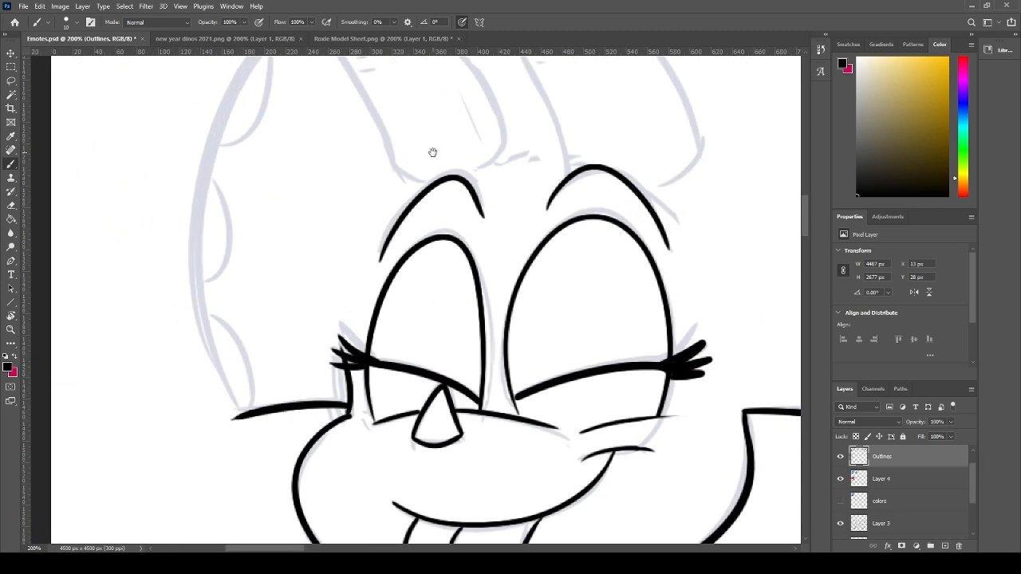
- Ink both long curved sides of the right brow horn from its tip toward the eyebrow
drag(432, 152, 296, 463)
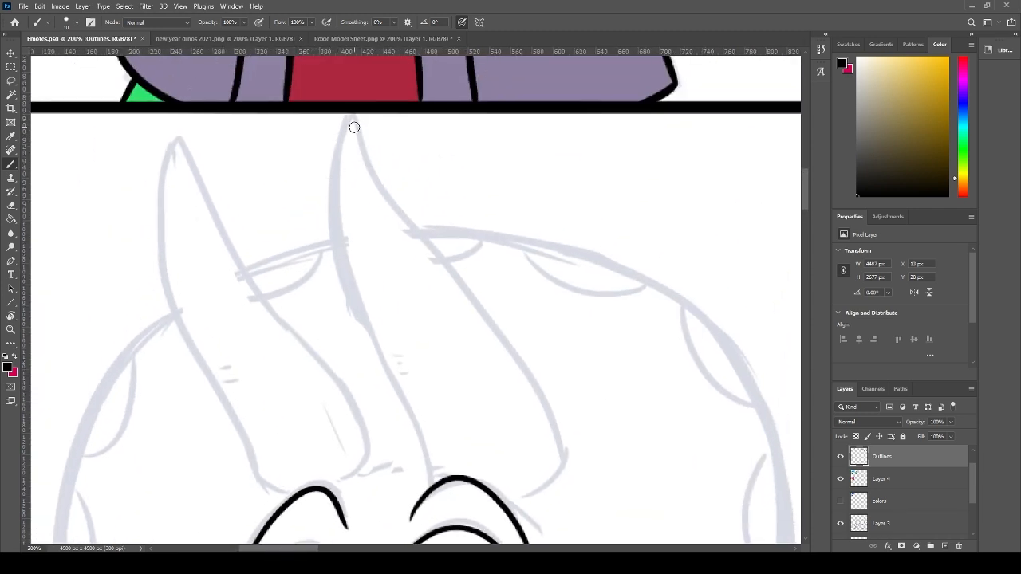
drag(354, 128, 546, 435)
key(ctrl+z)
drag(353, 119, 565, 482)
key(ctrl+z)
mouse_move(354, 121)
mouse_down()
mouse_move(467, 280)
mouse_move(549, 477)
mouse_up()
mouse_move(354, 124)
mouse_down()
mouse_move(348, 266)
mouse_move(449, 463)
mouse_up()
- Select the inked right brow horn, shift it slightly left, and deselect it
key(l)
mouse_move(556, 434)
mouse_down()
mouse_move(545, 484)
mouse_move(482, 456)
mouse_move(424, 460)
mouse_move(316, 273)
mouse_move(329, 131)
mouse_move(440, 165)
mouse_move(562, 403)
mouse_move(533, 429)
mouse_up()
key(ctrl+t)
key(Return)
key(ctrl+d)
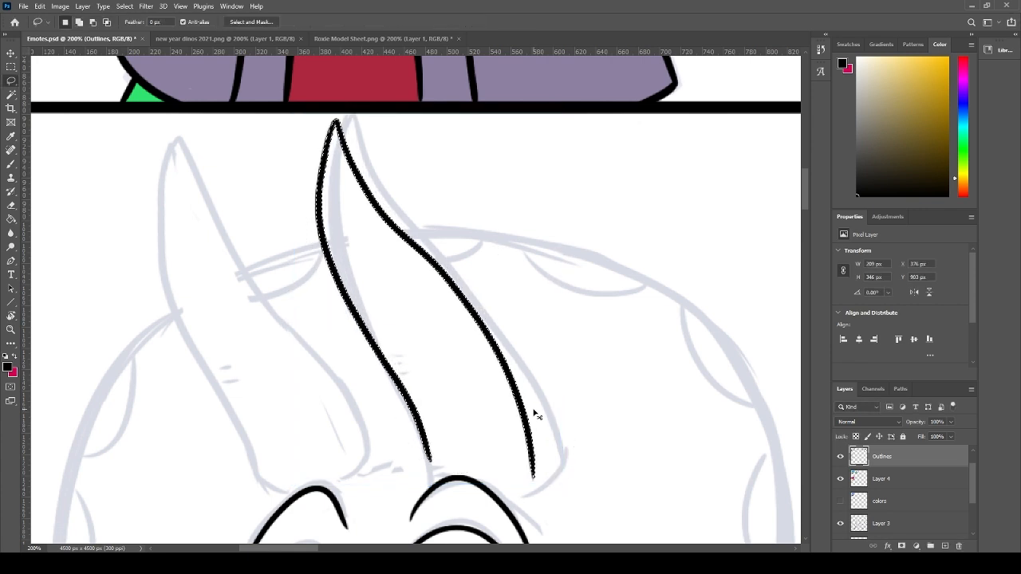
- Close the right brow horn's base onto the eyebrow and erase the overshooting line end at its corner
key(b)
drag(533, 463, 483, 487)
key(ctrl+z)
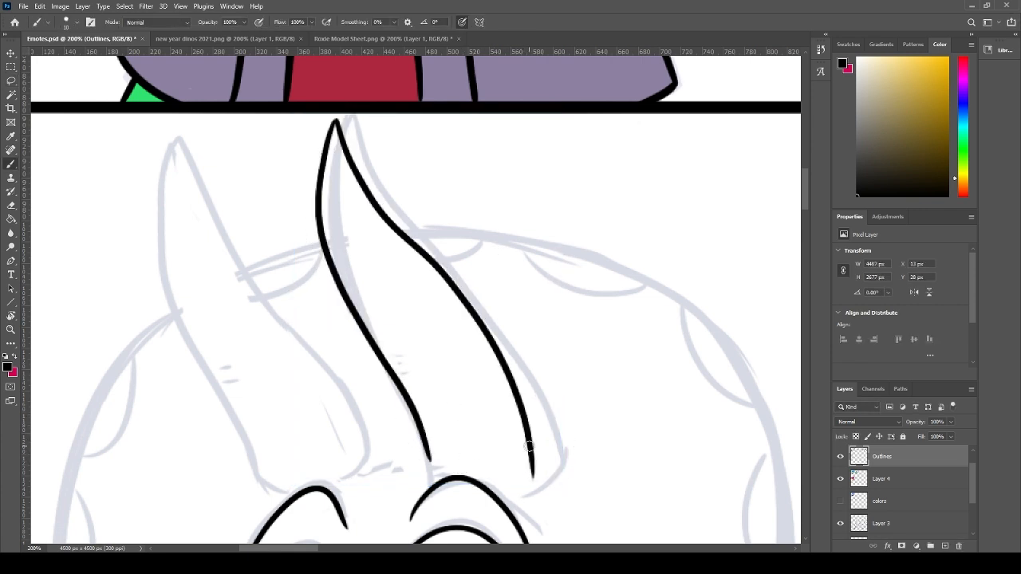
drag(530, 449, 489, 490)
drag(429, 457, 440, 477)
key(ctrl+z)
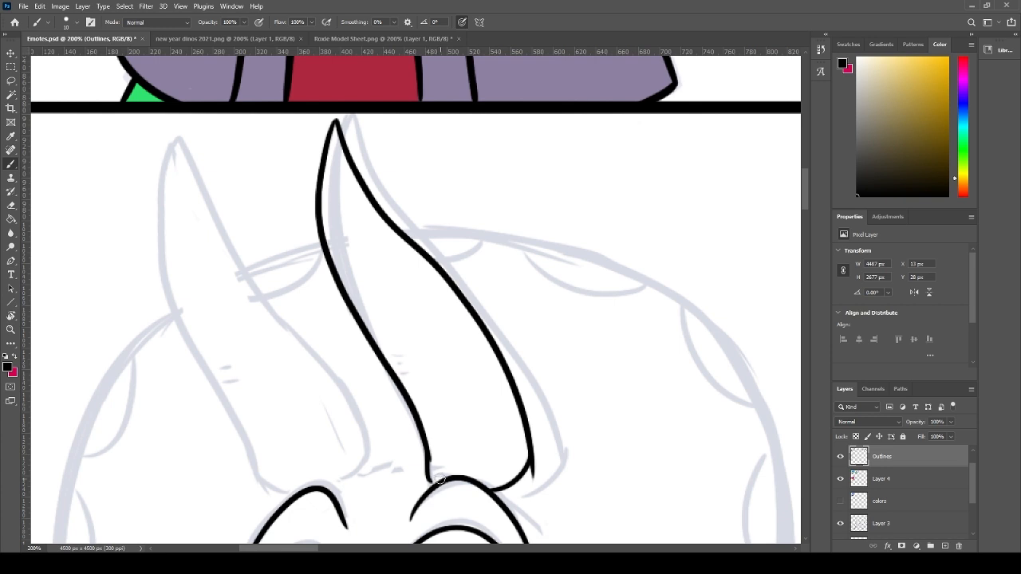
key(e)
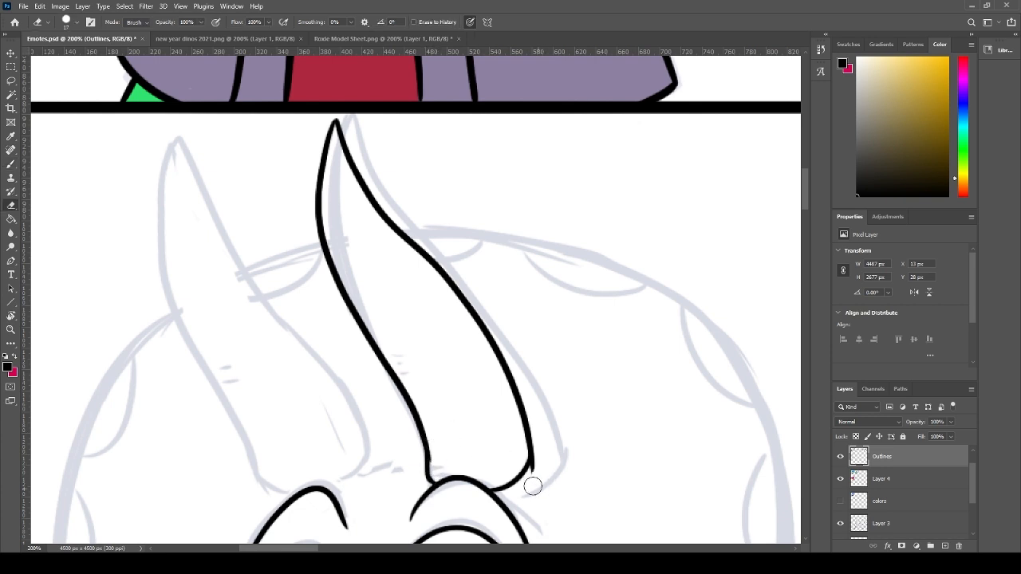
drag(533, 485, 538, 462)
key(b)
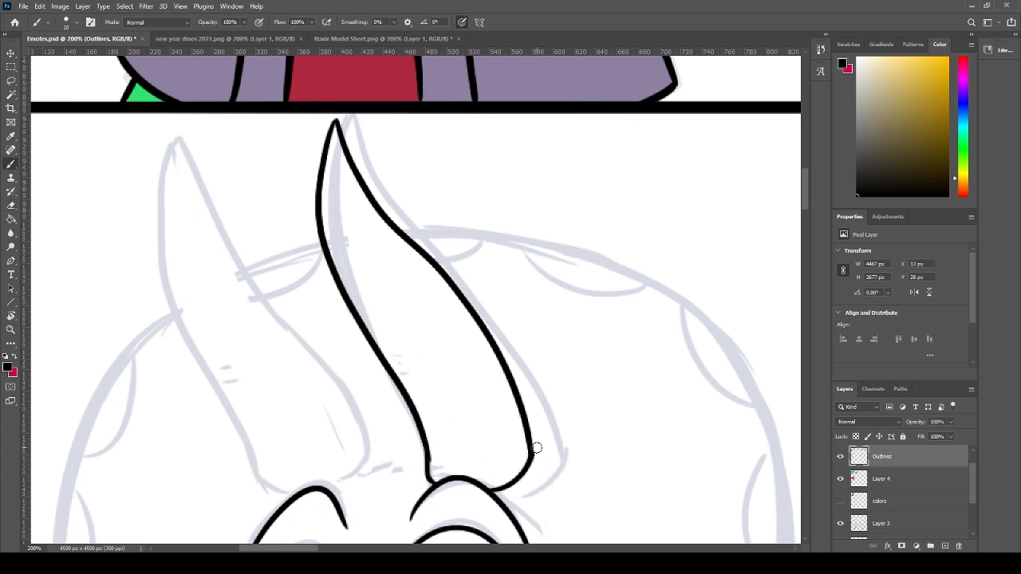
- Add three short texture marks to the right brow horn and ink the left brow horn from tip to rounded base
click(535, 448)
mouse_move(187, 144)
mouse_down()
mouse_move(329, 379)
mouse_move(359, 451)
mouse_up()
key(ctrl+z)
drag(191, 125, 360, 466)
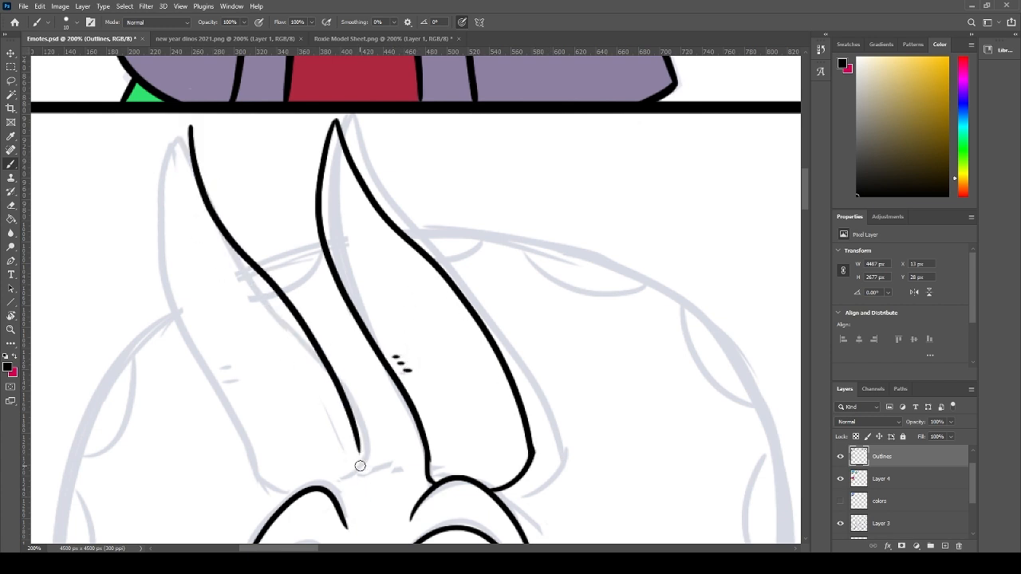
key(ctrl+z)
mouse_move(198, 142)
mouse_down()
mouse_move(221, 230)
mouse_move(367, 458)
mouse_up()
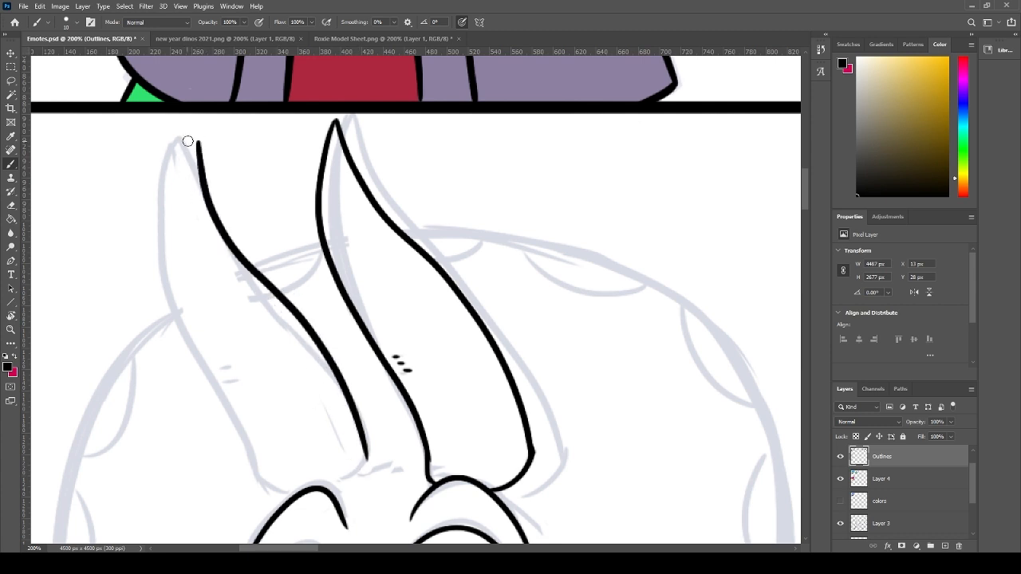
mouse_move(197, 142)
mouse_down()
mouse_move(169, 245)
mouse_move(259, 491)
mouse_move(326, 470)
mouse_move(348, 480)
mouse_move(325, 458)
mouse_move(363, 461)
mouse_up()
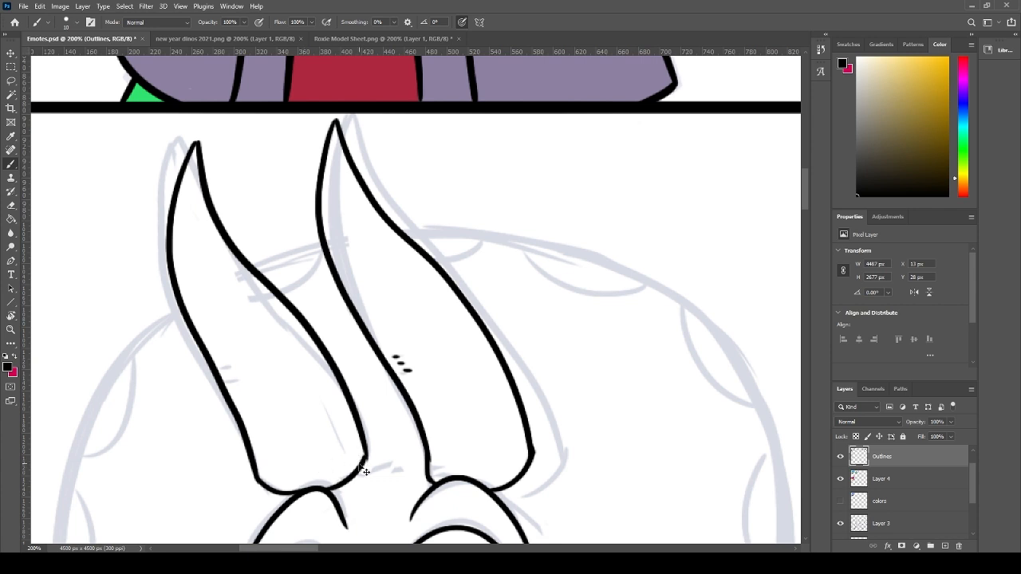
key(e)
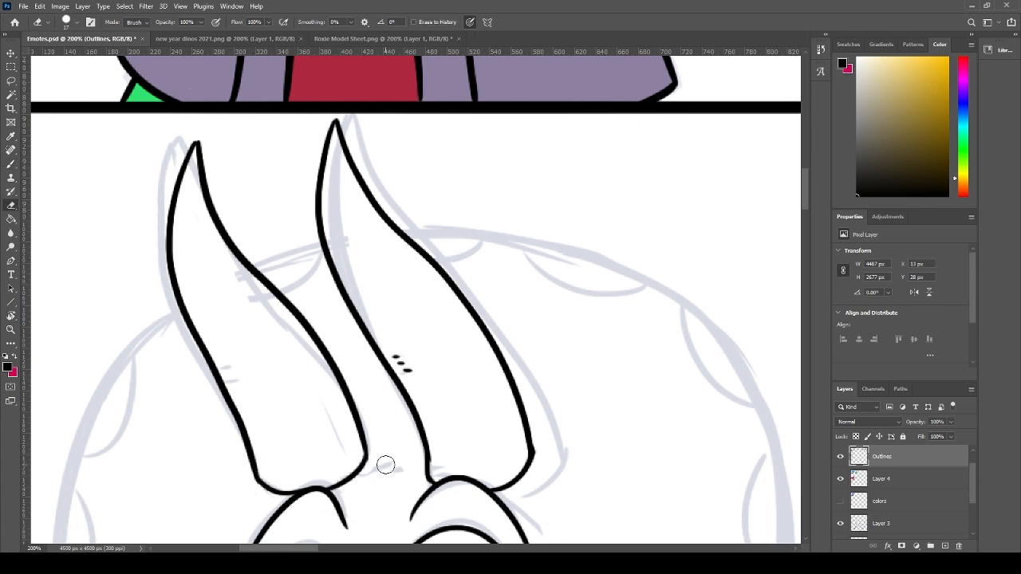
- Redraw the right brow horn's lower inner edge down to the eyebrow and erase the bump at its outer base corner
mouse_move(429, 470)
mouse_down()
mouse_move(409, 393)
mouse_move(425, 416)
mouse_move(396, 377)
mouse_move(412, 459)
mouse_up()
key(b)
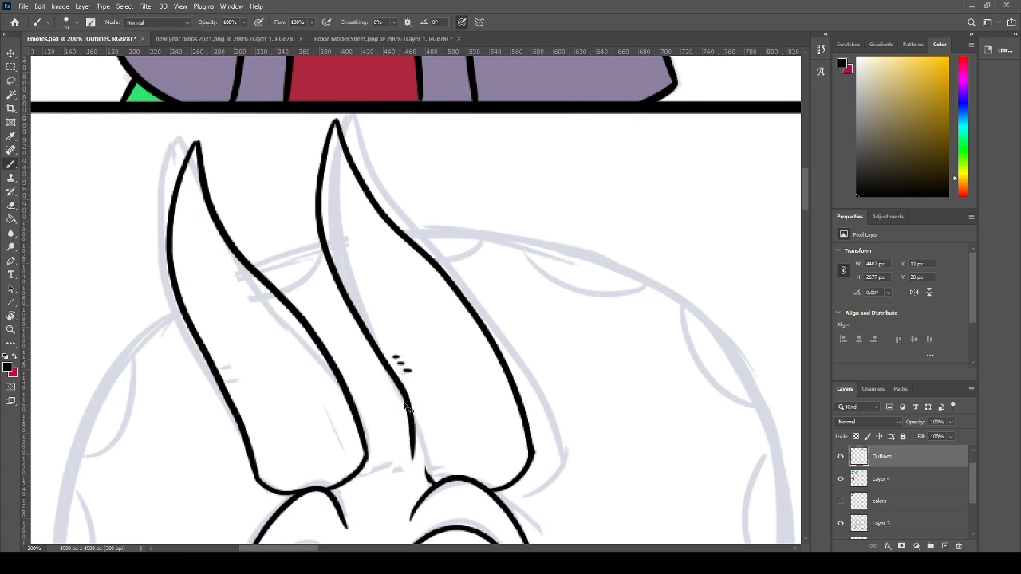
key(ctrl+z)
mouse_move(400, 378)
mouse_down()
mouse_move(416, 456)
mouse_move(407, 461)
mouse_move(429, 472)
mouse_move(414, 453)
mouse_move(428, 478)
mouse_up()
key(ctrl+z)
key(ctrl+z)
key(e)
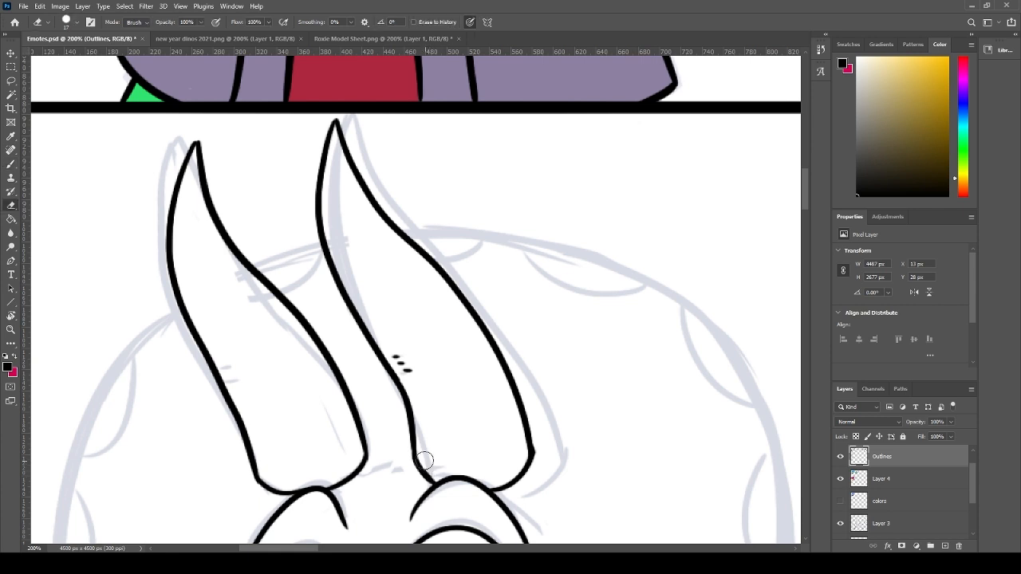
drag(542, 449, 538, 455)
- Add two short texture marks near the left edge of the left brow horn
key(b)
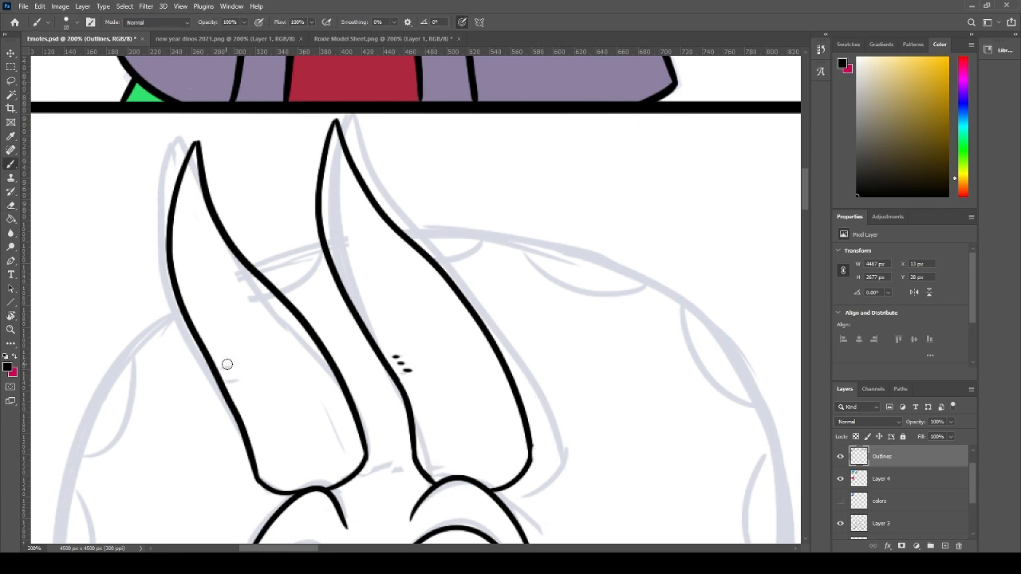
drag(225, 363, 229, 364)
drag(226, 370, 232, 370)
drag(226, 374, 233, 375)
- Erase the lower right edge of the left brow horn and re-ink it slightly further inward to the base
drag(363, 446, 356, 395)
drag(365, 478, 335, 343)
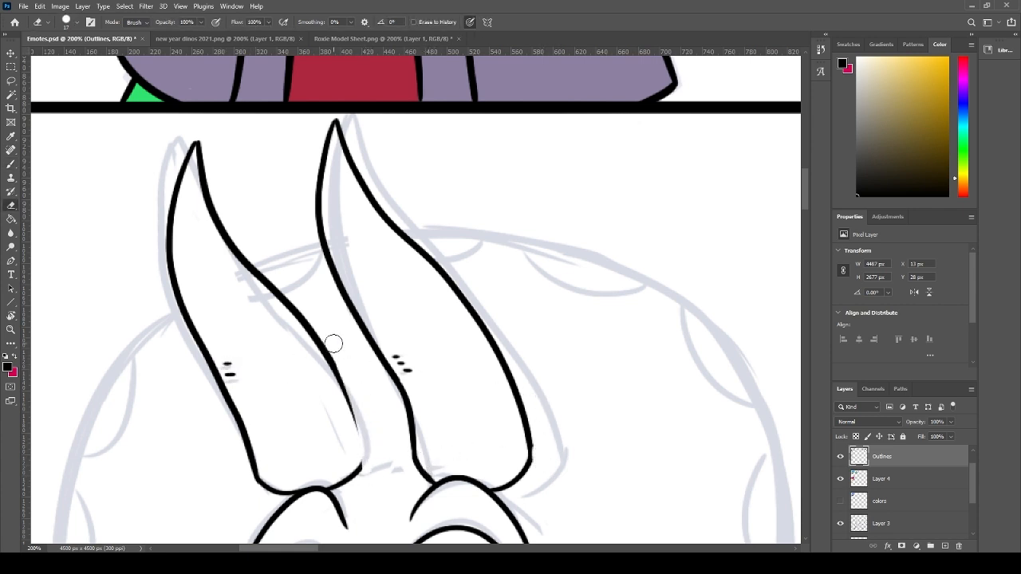
key(b)
drag(360, 472, 297, 314)
key(ctrl+z)
key(ctrl+shift+z)
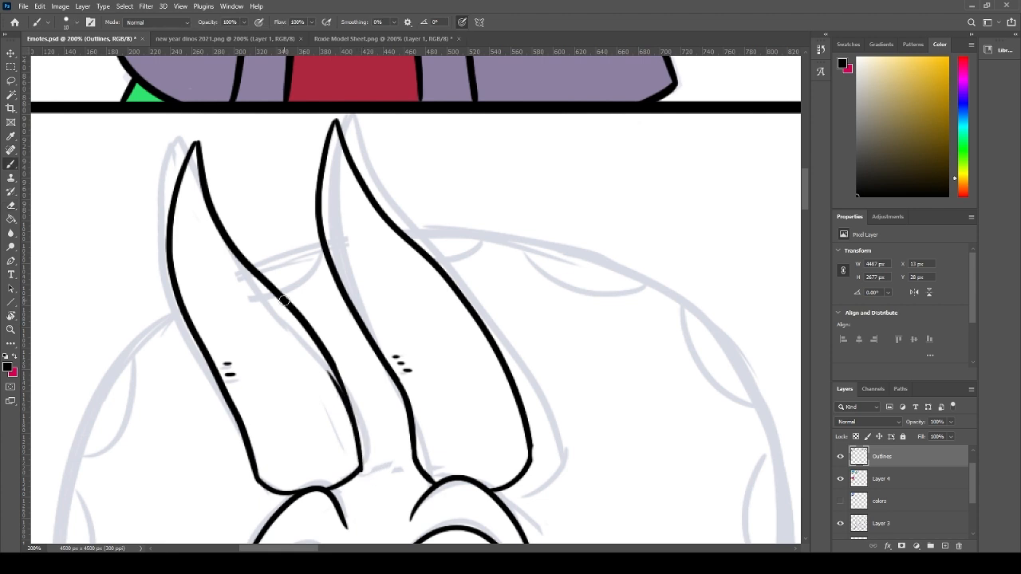
key(ctrl+z)
key(ctrl+shift+z)
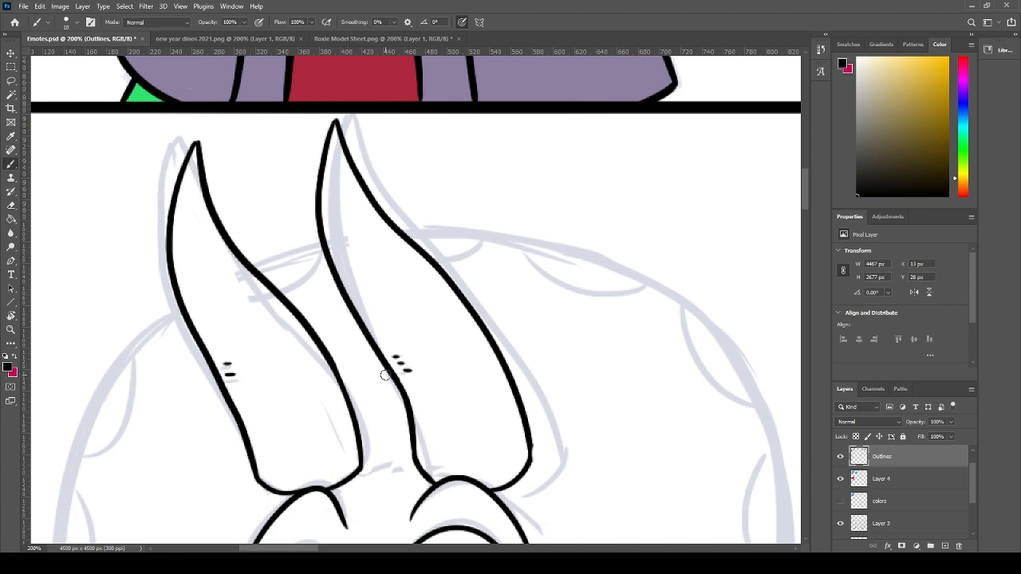
- Smooth the right brow horn's inner edge beside the texture marks and touch up its outer base corner
mouse_move(392, 374)
mouse_down()
mouse_move(404, 471)
mouse_move(413, 465)
mouse_up()
key(ctrl+z)
key(ctrl+z)
drag(397, 365, 401, 431)
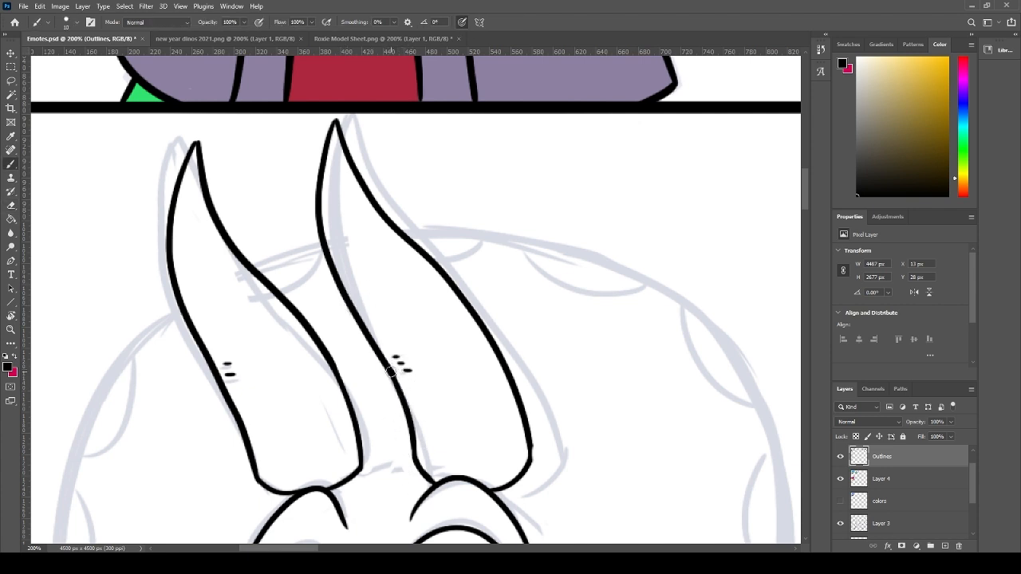
drag(391, 372, 396, 420)
drag(530, 465, 526, 441)
- Ink the frill's left side as one long curve from its lower corner up to the left brow horn
scroll(370, 436, down, 5)
scroll(390, 287, left, 4)
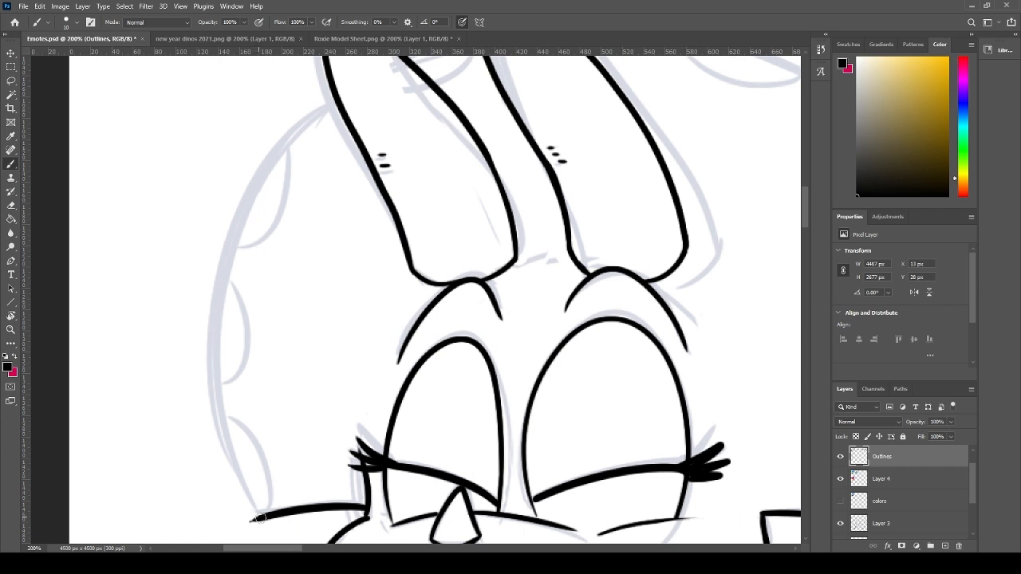
mouse_move(259, 519)
mouse_down()
mouse_move(236, 224)
mouse_move(312, 110)
mouse_up()
key(ctrl+z)
drag(260, 515, 313, 123)
key(ctrl+z)
drag(259, 515, 311, 116)
key(ctrl+z)
mouse_move(260, 516)
mouse_down()
mouse_move(252, 501)
mouse_move(328, 116)
mouse_up()
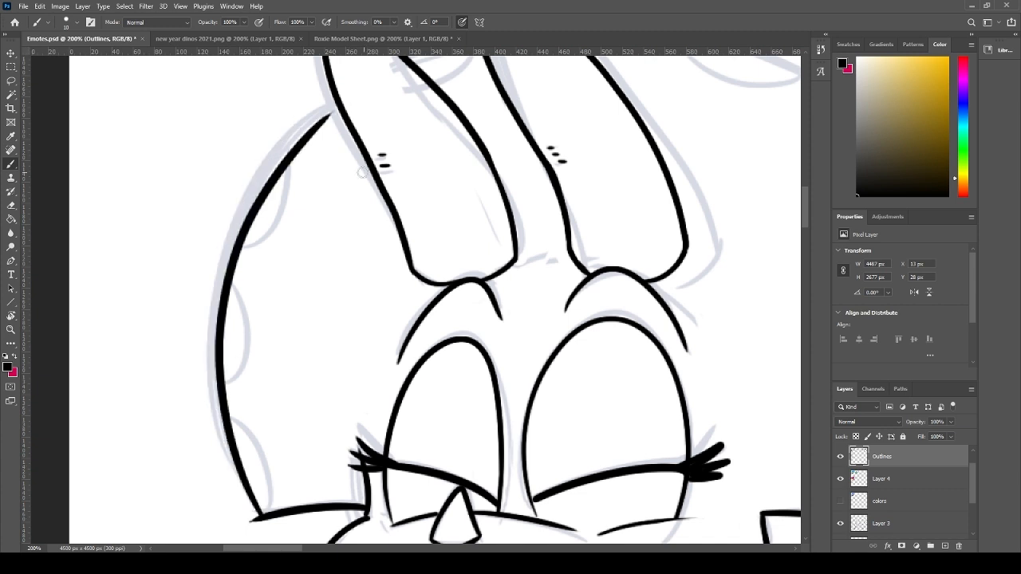
key(ctrl+z)
drag(258, 516, 335, 82)
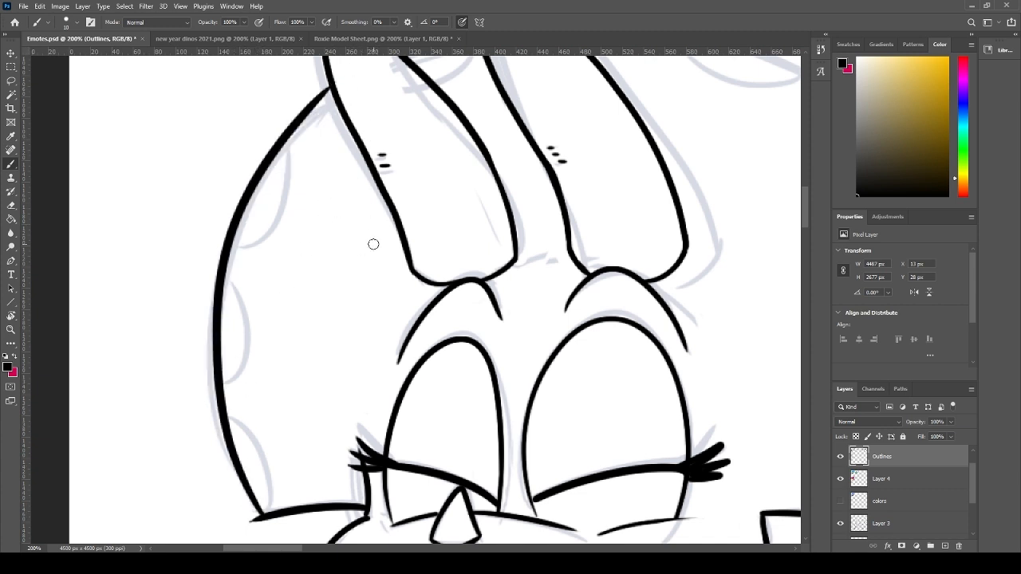
- Ink the frill's top edge as an arc from the left side across both brow horns
scroll(374, 244, up, 5)
scroll(373, 244, right, 3)
mouse_move(191, 293)
mouse_down()
mouse_move(297, 218)
mouse_move(540, 212)
mouse_up()
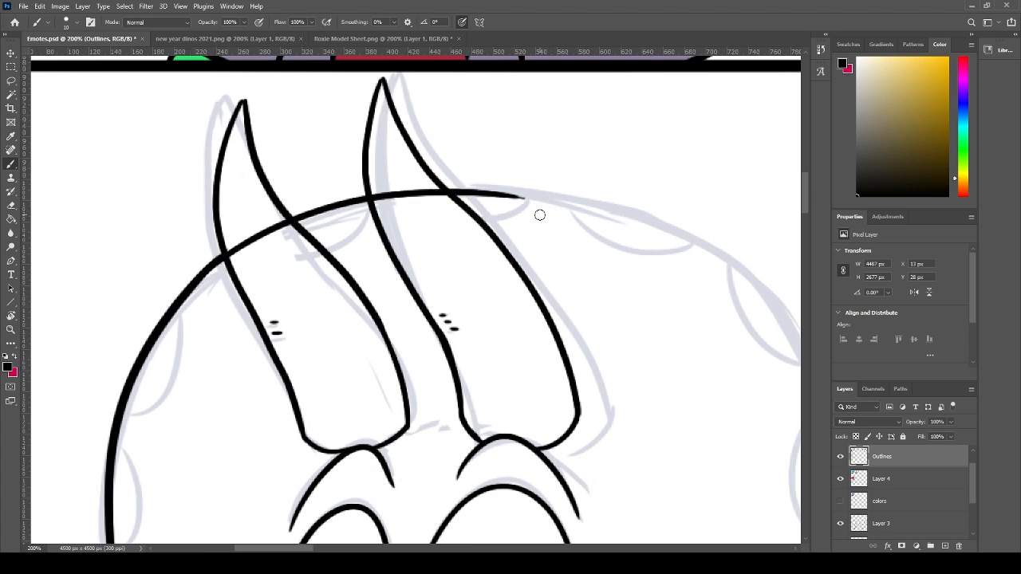
key(ctrl+z)
drag(287, 285, 250, 252)
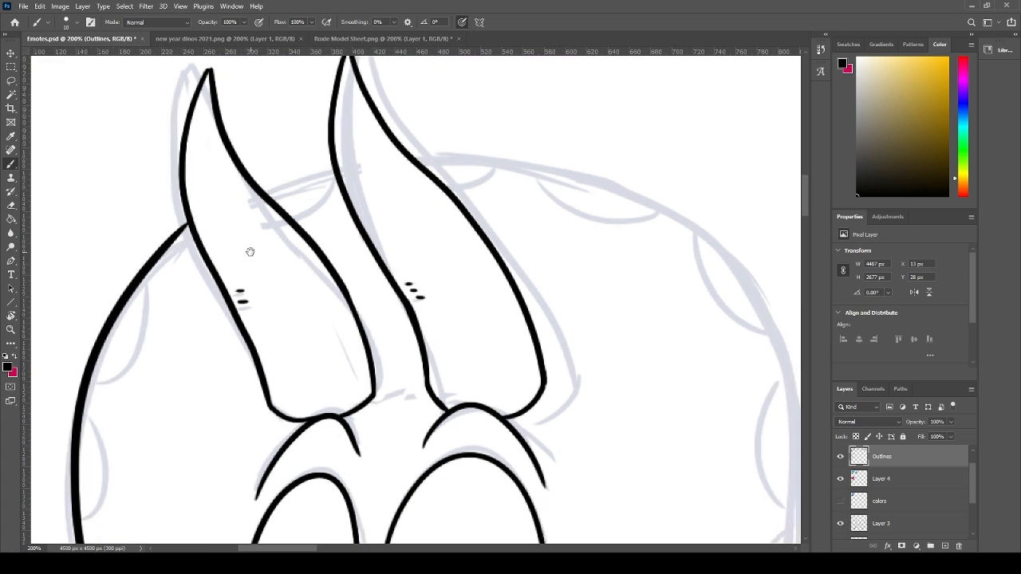
drag(151, 264, 634, 203)
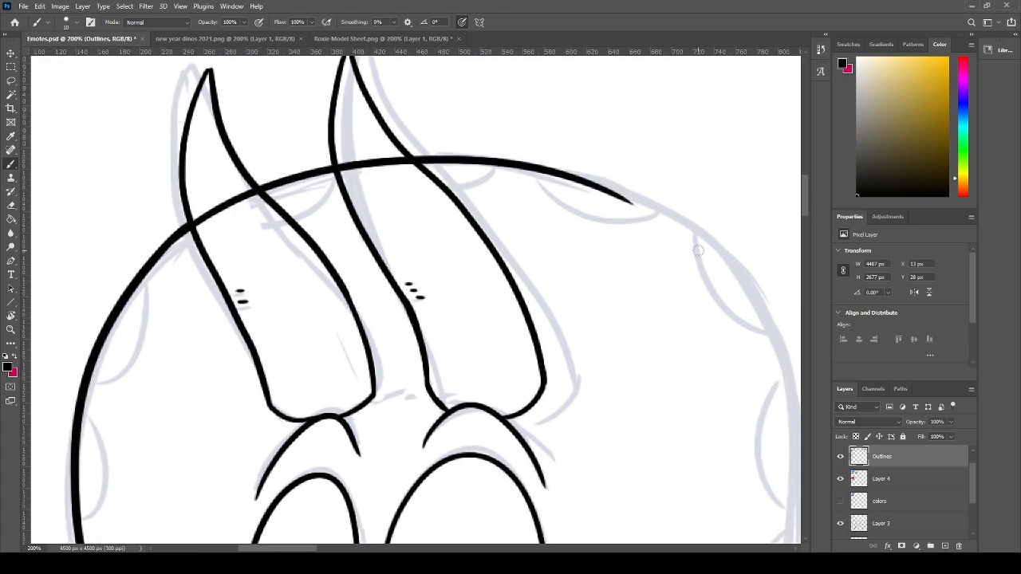
- Erase the frill line where it crosses the two brow horns and clean up the frill's lower left corner
key(e)
mouse_move(223, 206)
mouse_down()
mouse_move(202, 220)
mouse_move(251, 203)
mouse_move(240, 195)
mouse_up()
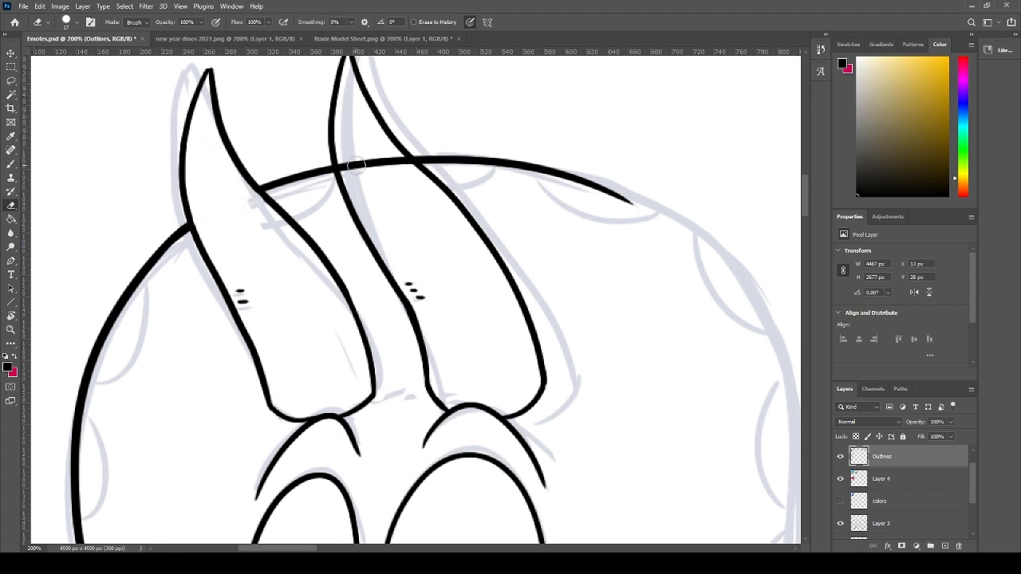
mouse_move(347, 163)
mouse_down()
mouse_move(376, 152)
mouse_move(400, 169)
mouse_up()
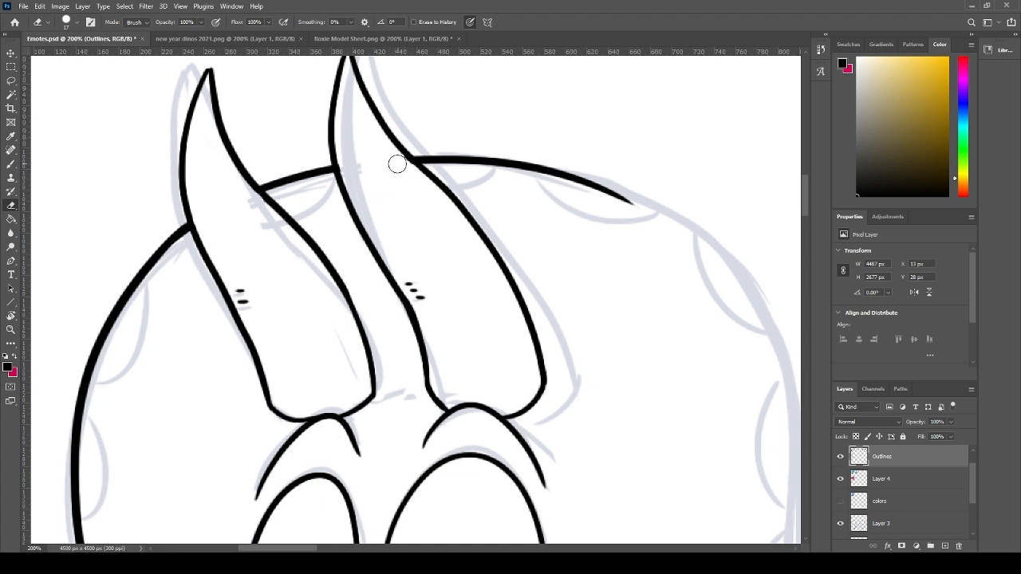
key(b)
drag(209, 316, 251, 135)
key(e)
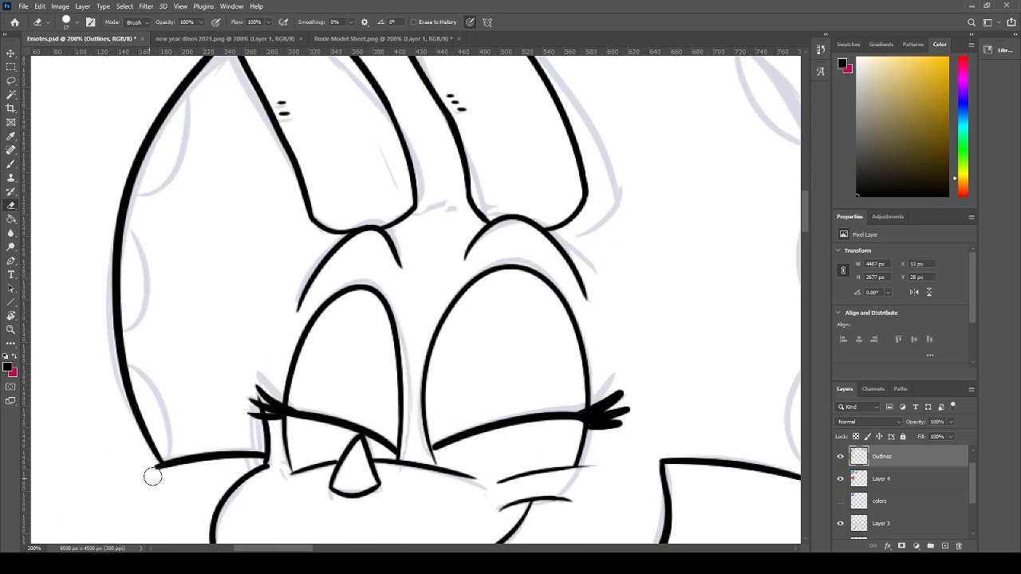
key(b)
scroll(324, 330, up, 5)
scroll(324, 330, right, 8)
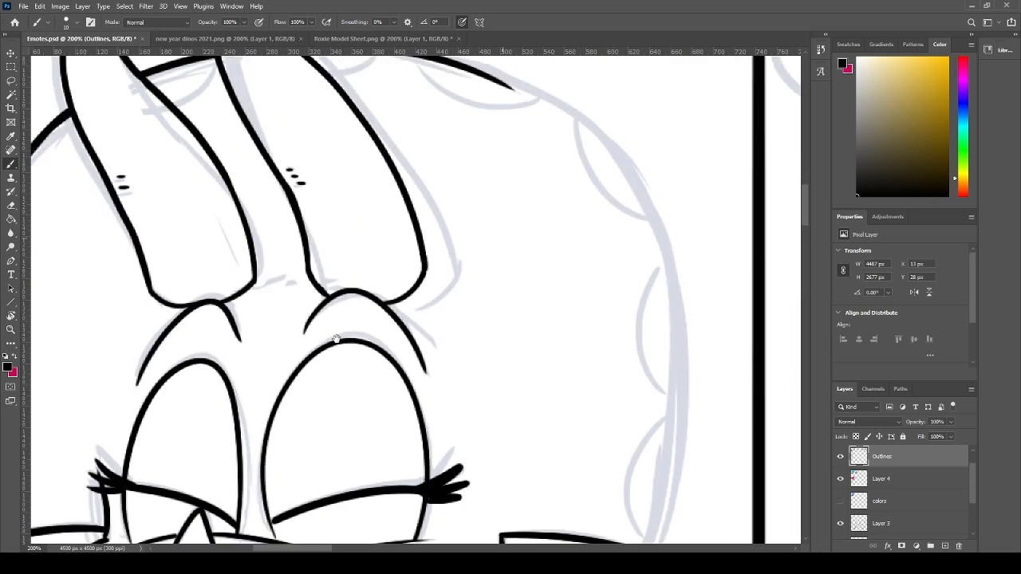
scroll(345, 311, down, 3)
scroll(345, 311, right, 4)
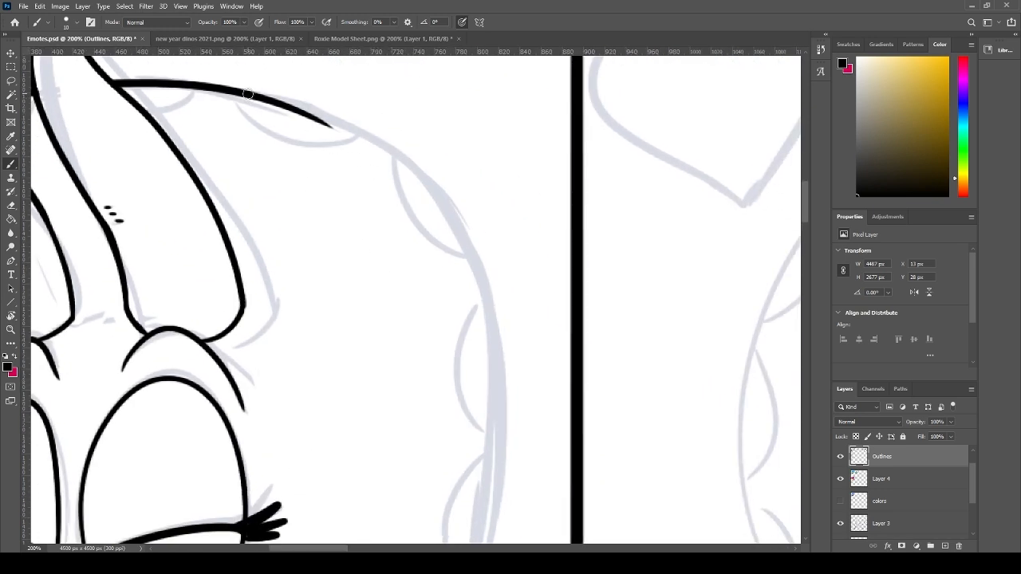
mouse_move(248, 95)
mouse_down()
mouse_move(348, 147)
mouse_move(489, 479)
mouse_up()
key(ctrl+z)
drag(252, 94, 495, 330)
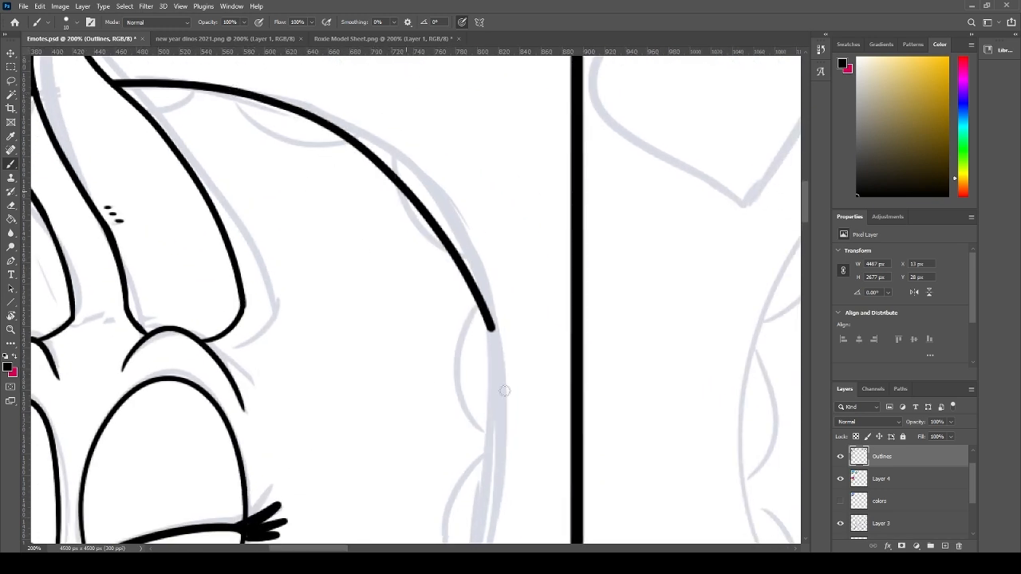
drag(505, 391, 495, 545)
mouse_move(460, 351)
mouse_down()
mouse_move(443, 126)
mouse_move(417, 328)
mouse_up()
key(ctrl+z)
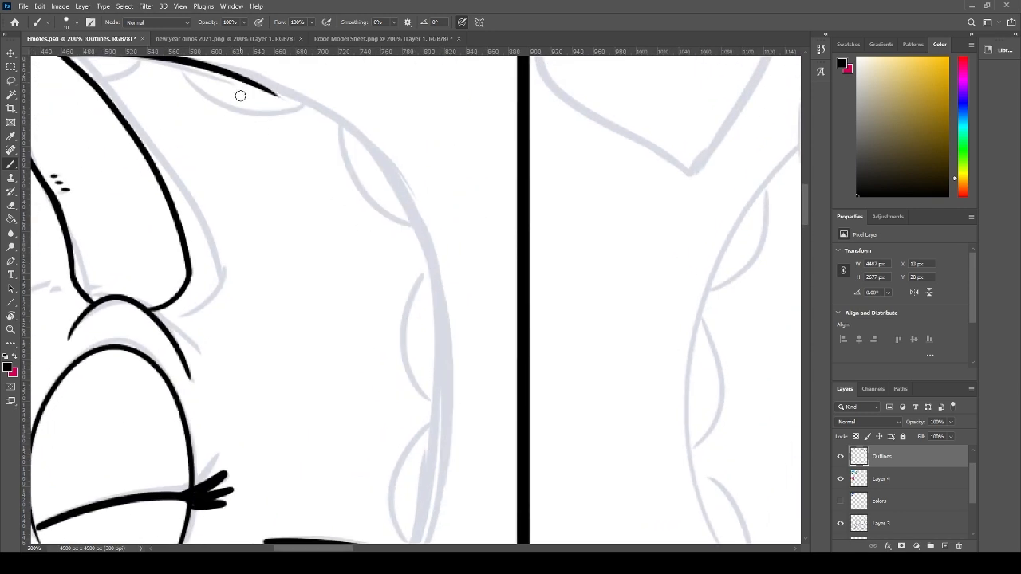
drag(214, 70, 451, 551)
key(ctrl+z)
mouse_move(206, 69)
mouse_down()
mouse_move(437, 510)
mouse_move(427, 550)
mouse_up()
mouse_move(399, 339)
mouse_down()
mouse_move(399, 226)
mouse_move(406, 258)
mouse_up()
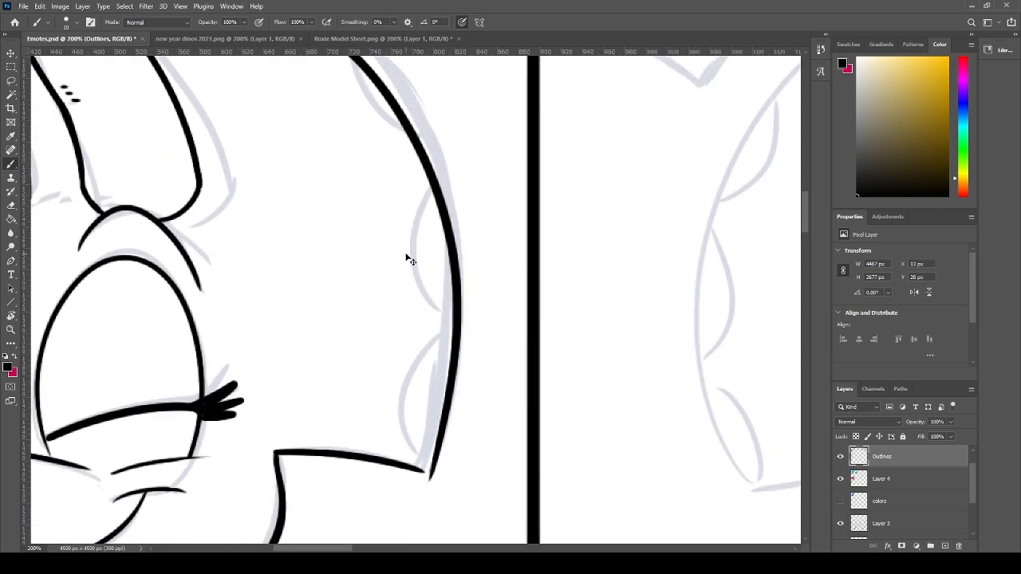
key(ctrl+z)
mouse_move(423, 463)
mouse_down()
mouse_move(442, 305)
mouse_move(312, 65)
mouse_up()
key(ctrl+z)
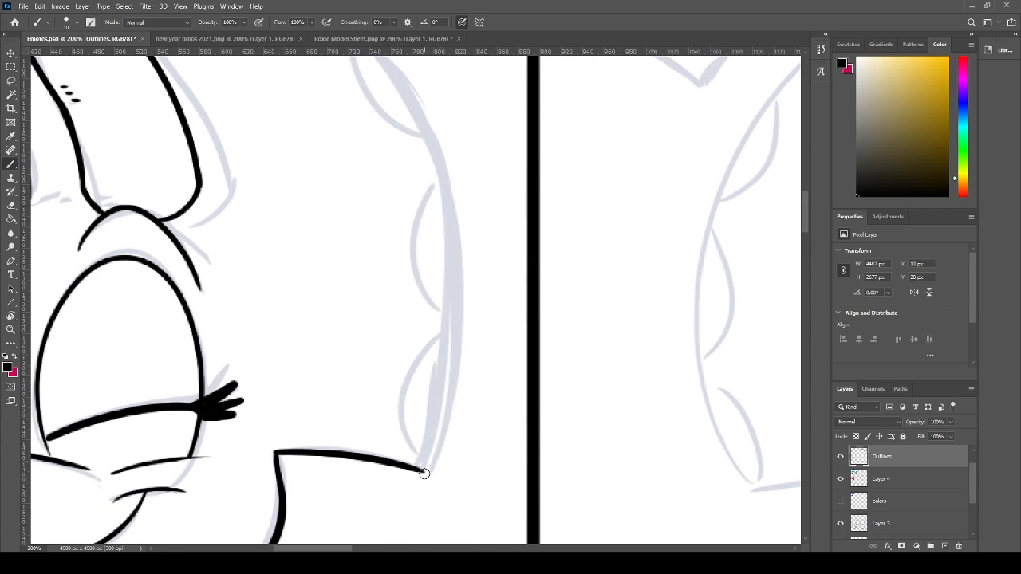
- Ink the frill's right side from its lower corner upward and join it to the top arc with a second stroke
mouse_move(424, 474)
mouse_down()
mouse_move(403, 121)
mouse_move(329, 80)
mouse_up()
drag(358, 177, 359, 320)
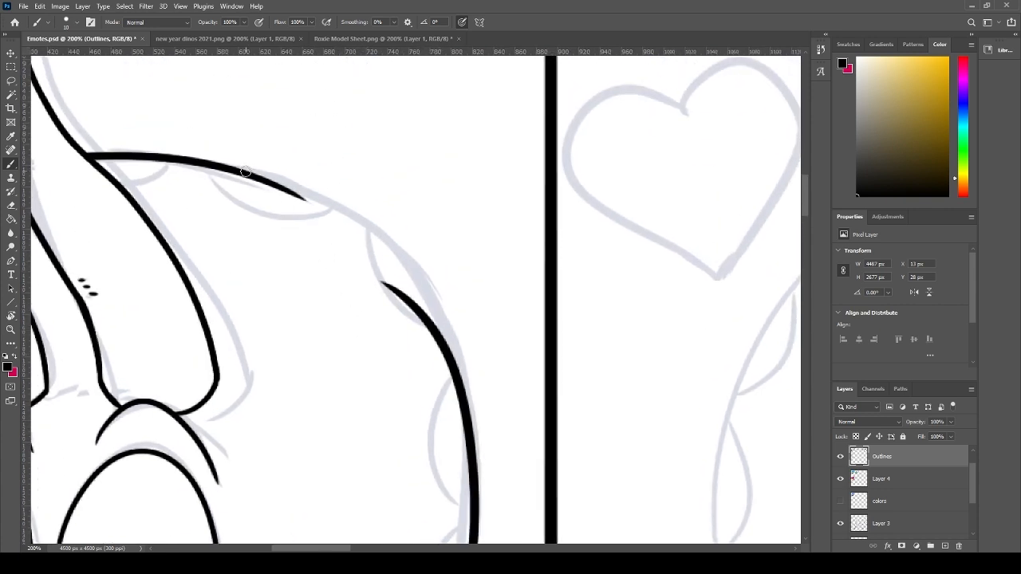
mouse_move(245, 171)
mouse_down()
mouse_move(451, 343)
mouse_move(477, 477)
mouse_up()
- Erase the doubled line ends inside and outside the frill's right curve where the two strokes overlap
key(e)
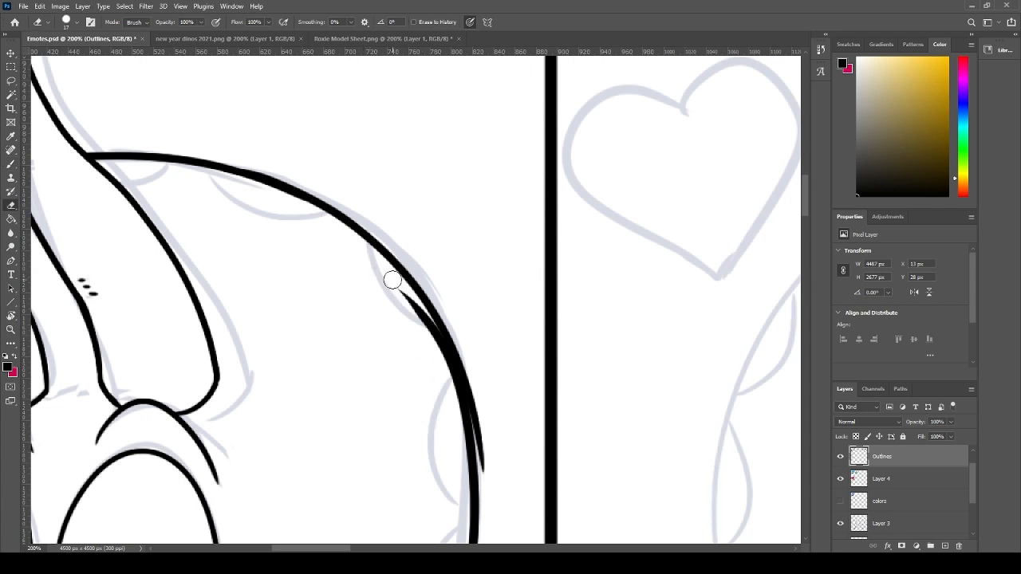
drag(392, 279, 441, 384)
drag(419, 296, 436, 447)
key(ctrl+z)
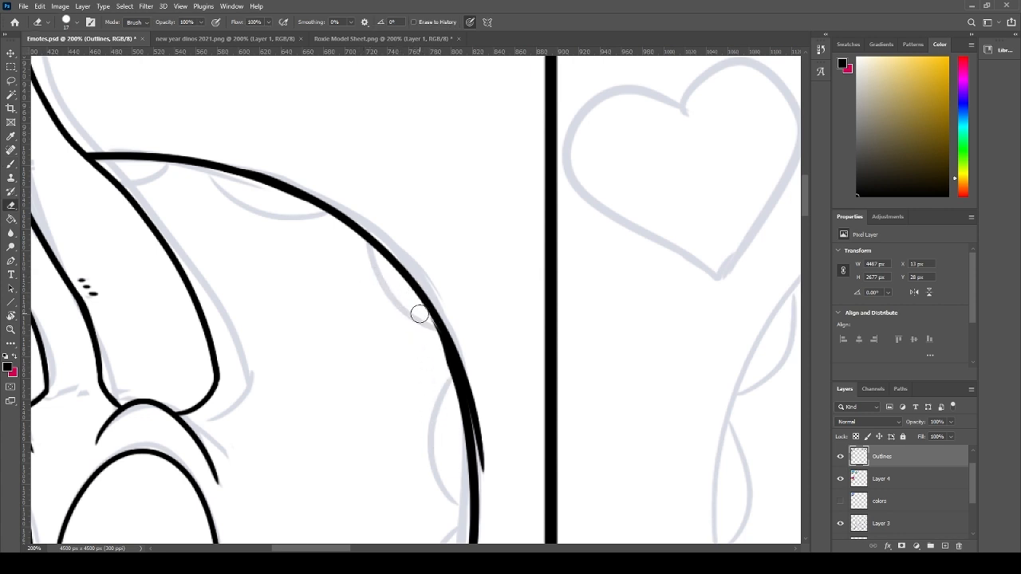
drag(420, 314, 446, 402)
drag(485, 465, 461, 319)
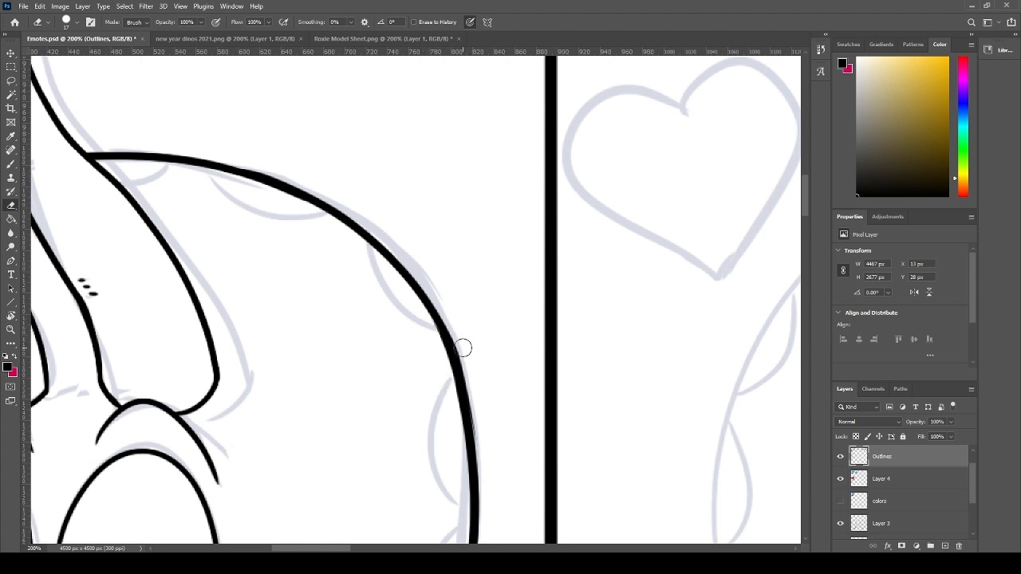
- Ink the lowest scallop on the frill's left side, ending at the lower corner
key(b)
drag(269, 321, 470, 353)
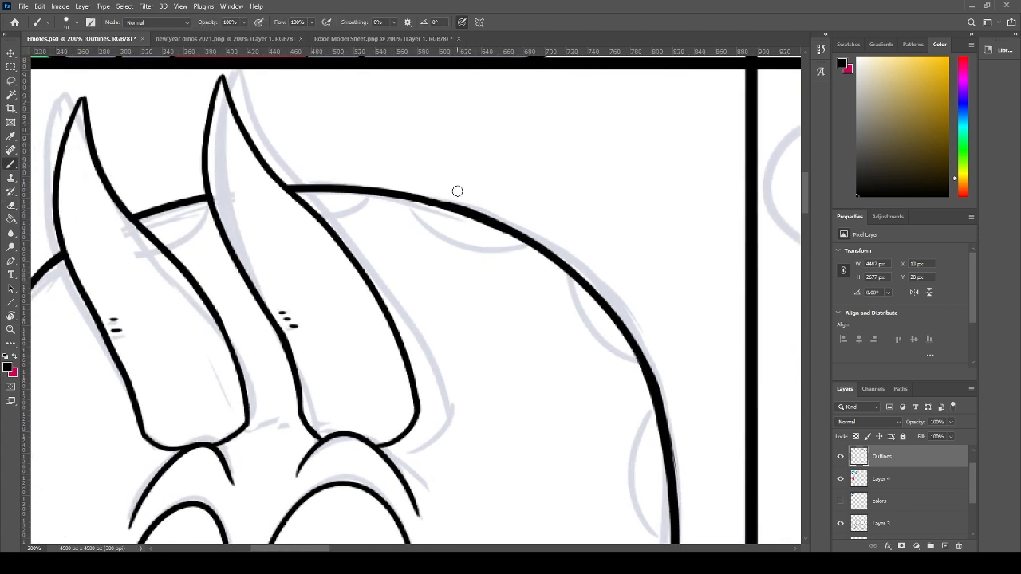
drag(457, 210, 712, 58)
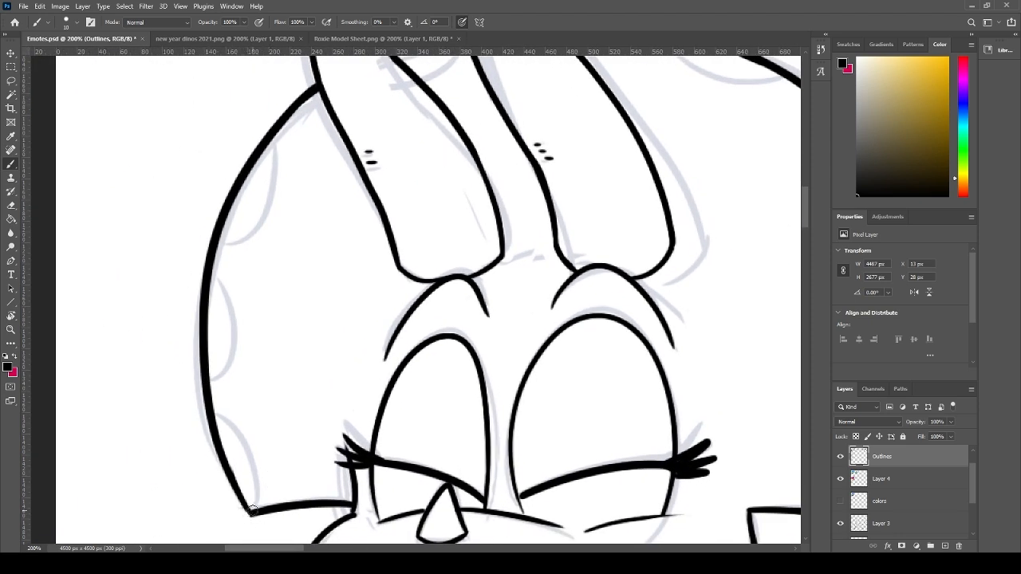
drag(213, 415, 251, 507)
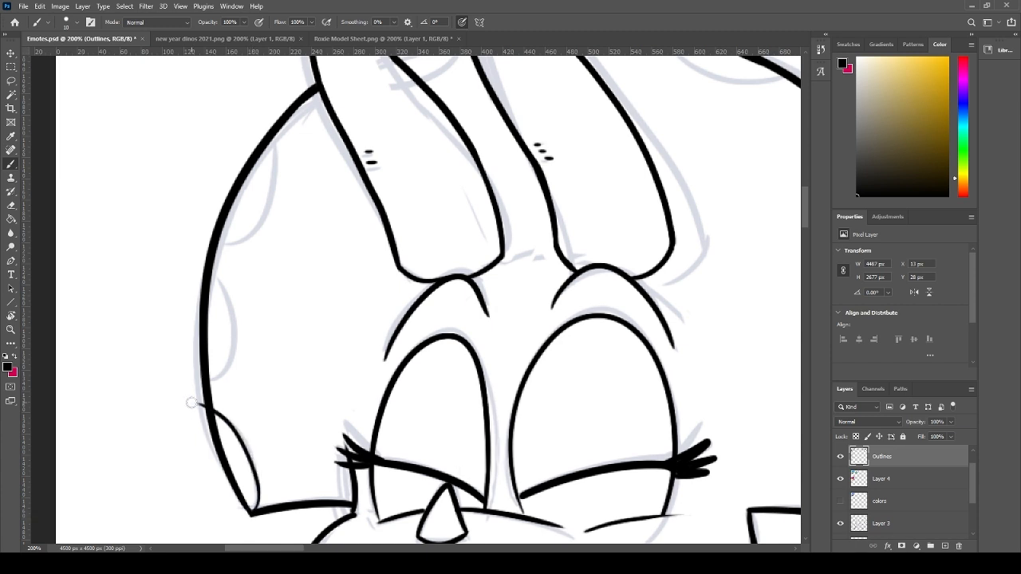
key(ctrl+z)
drag(213, 415, 250, 510)
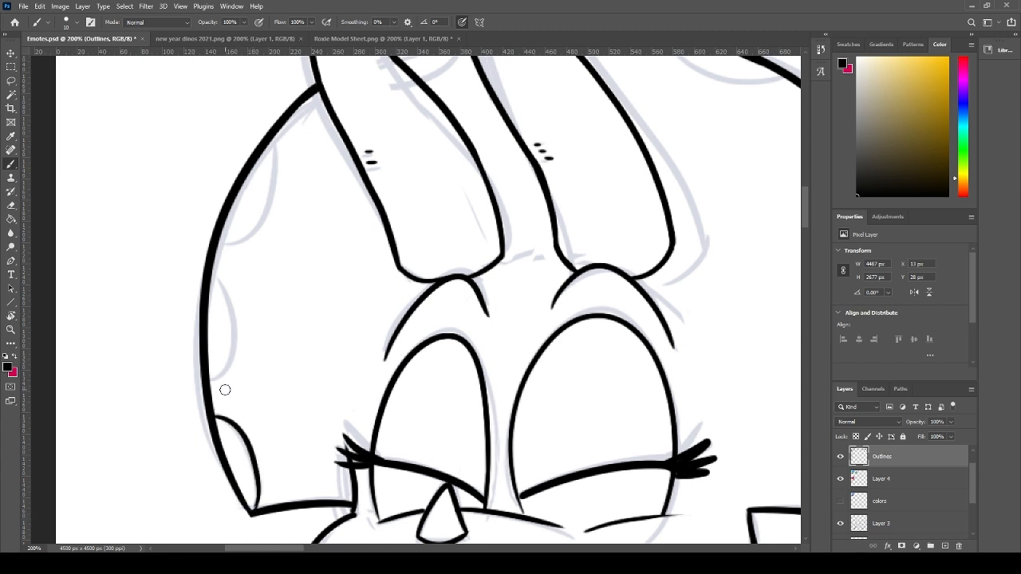
- Ink the middle scallop on the frill's left side as a rounded arc closed against the edge
drag(207, 383, 198, 256)
key(ctrl+z)
mouse_move(212, 376)
mouse_down()
mouse_move(203, 260)
mouse_move(212, 382)
mouse_up()
key(ctrl+z)
key(ctrl+z)
drag(211, 271, 212, 381)
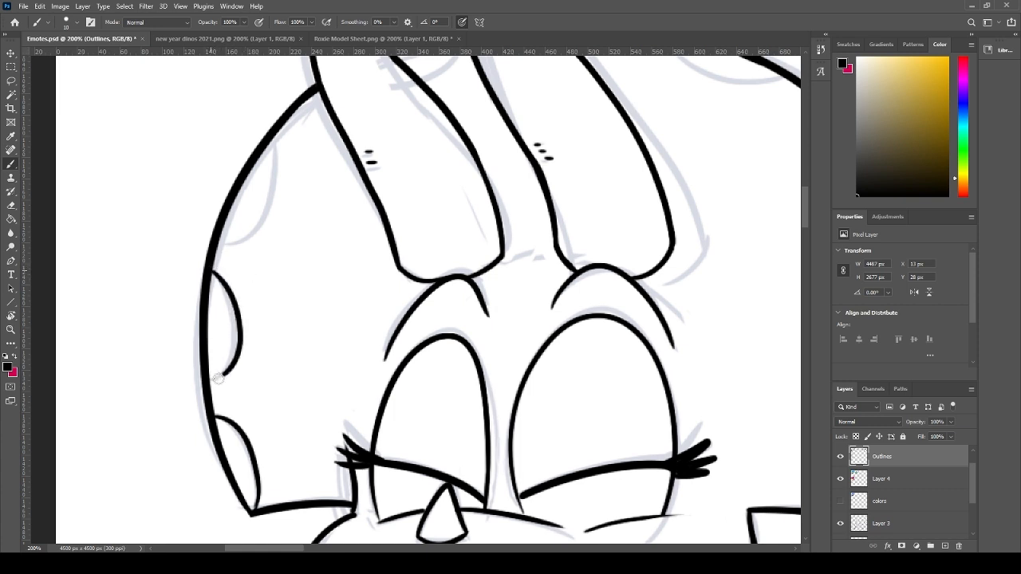
key(ctrl+z)
drag(211, 274, 209, 384)
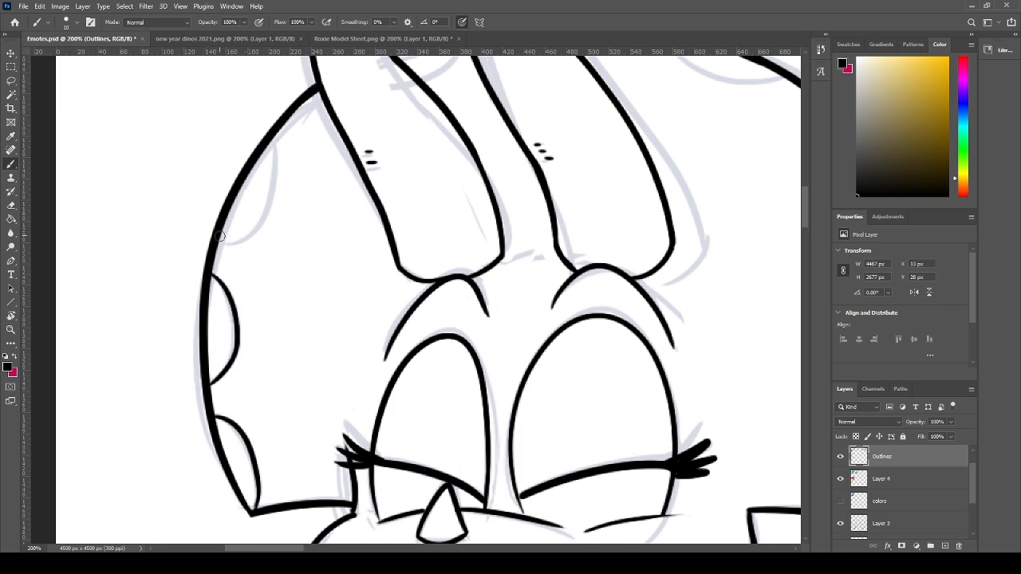
- Ink the upper scallop on the frill's left side and the partial scallop between the two brow horns
drag(220, 236, 291, 128)
key(ctrl+z)
drag(228, 230, 280, 123)
key(ctrl+z)
drag(231, 233, 275, 120)
mouse_move(370, 92)
mouse_down()
mouse_move(250, 279)
mouse_move(341, 208)
mouse_up()
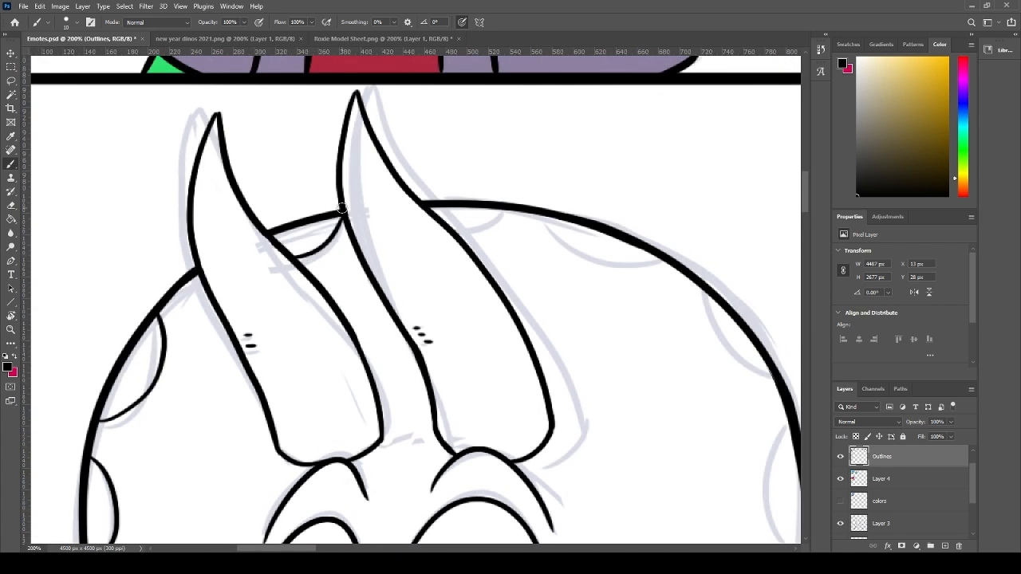
- Ink the small scallop beside the right brow horn and the wider one next to it on the frill's top edge
drag(455, 228, 501, 210)
key(ctrl+z)
mouse_move(587, 254)
mouse_down()
mouse_move(323, 200)
mouse_move(427, 226)
mouse_move(531, 353)
mouse_up()
key(ctrl+z)
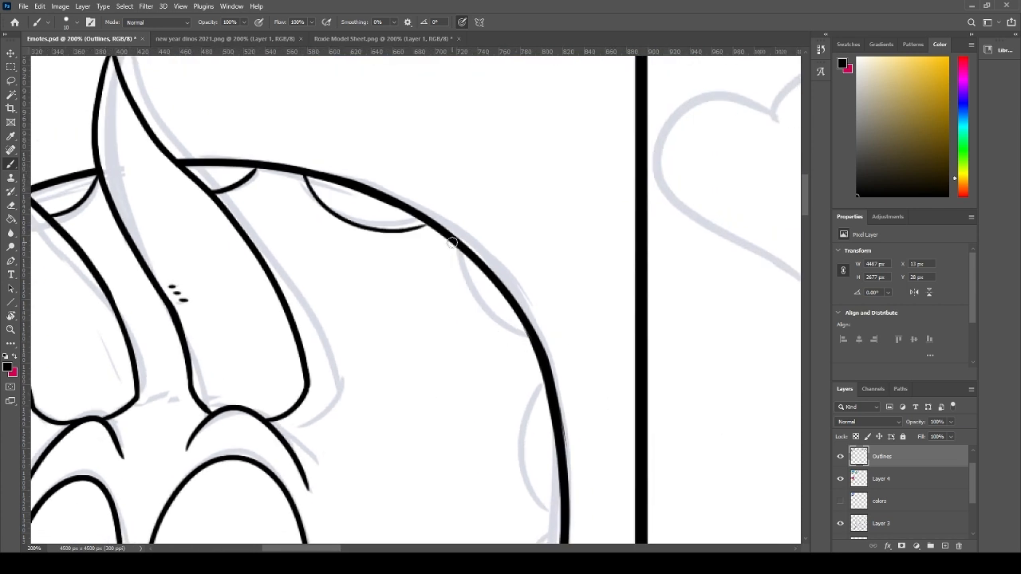
- Ink the upper right frill scallop and the scallop directly below it along the right edge
drag(456, 246, 534, 357)
key(ctrl+z)
mouse_move(457, 246)
mouse_down()
mouse_move(534, 358)
mouse_move(457, 201)
mouse_move(479, 331)
mouse_up()
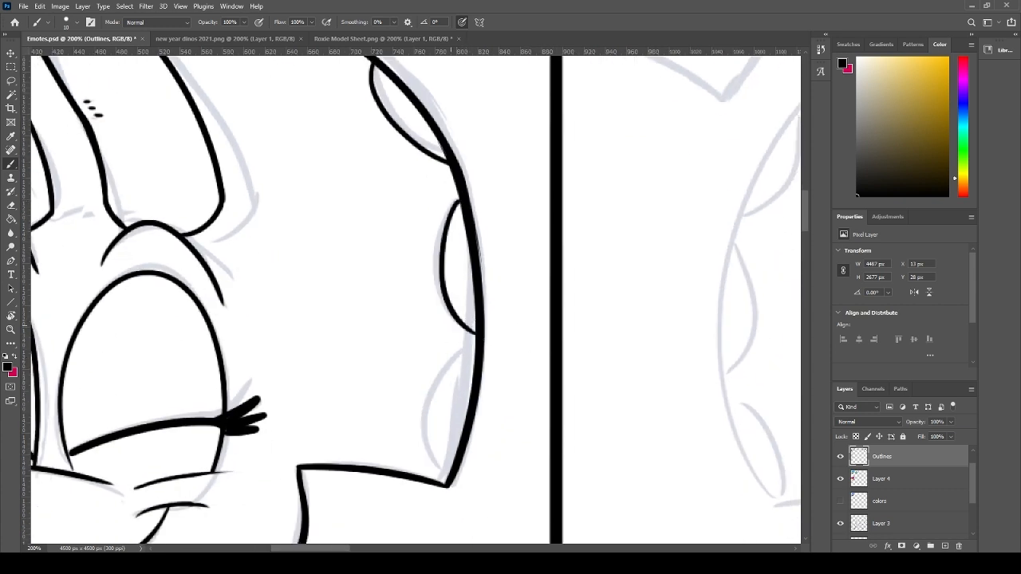
- Redo the middle scallop on the frill's right edge as a wider arc and ink the lowest scallop beneath it
key(ctrl+z)
drag(458, 198, 477, 335)
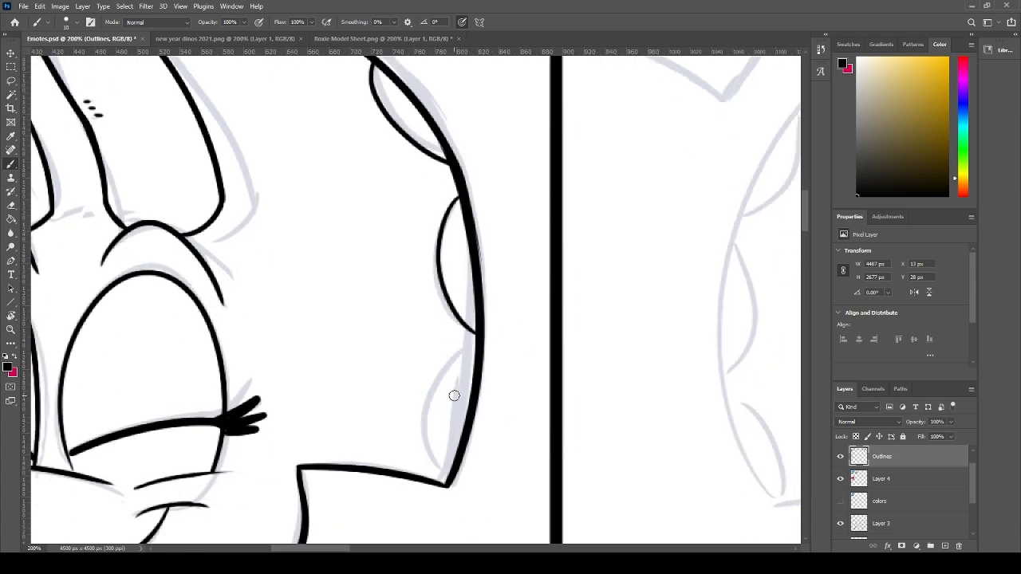
drag(445, 482, 479, 372)
scroll(366, 444, down, 5)
scroll(366, 445, left, 3)
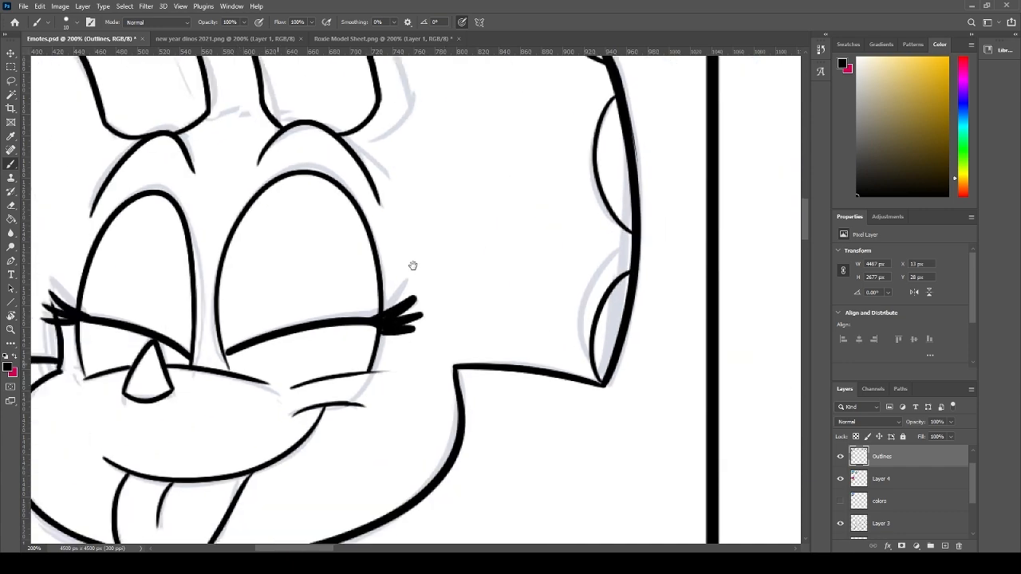
scroll(427, 350, up, 2)
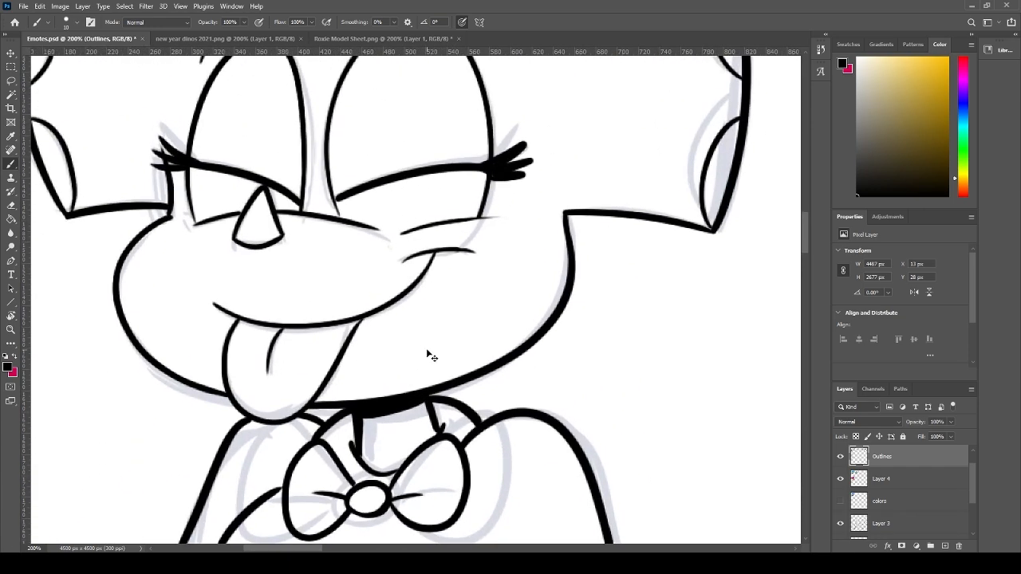
scroll(427, 356, down, 2)
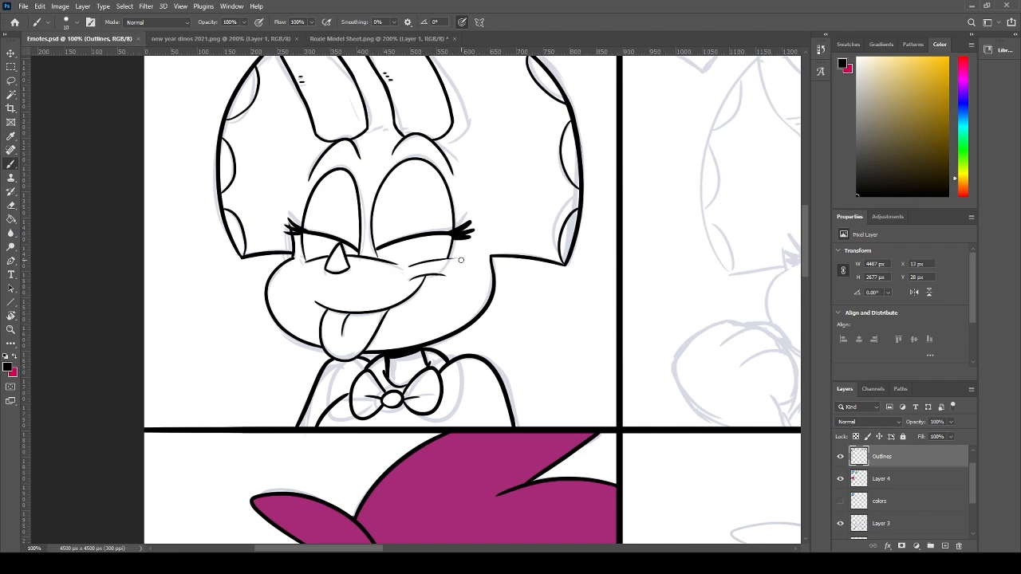
- Touch up the outer end of the upper cheek line and hide the Layer 3 sketch
drag(461, 260, 451, 259)
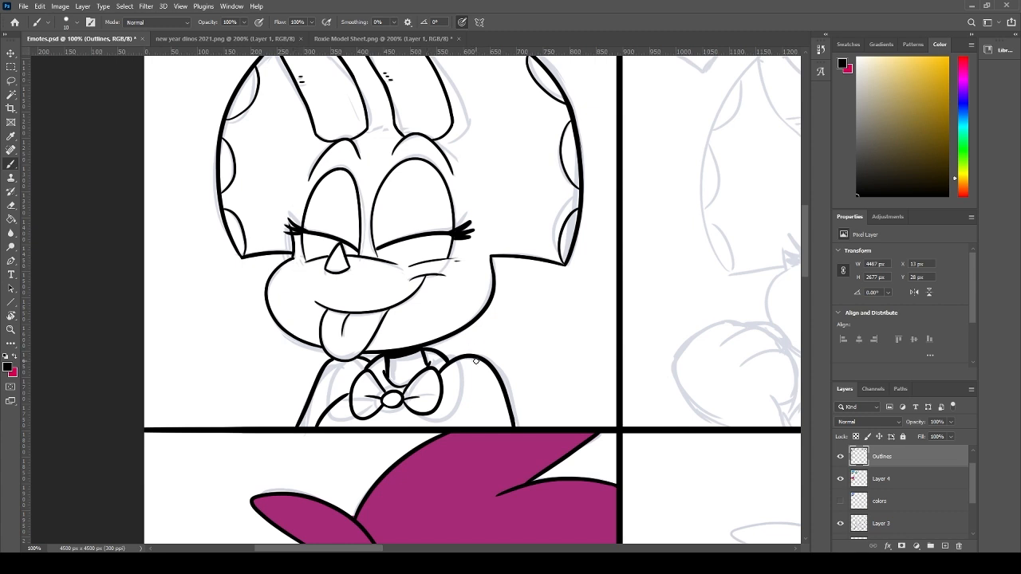
scroll(773, 470, up, 3)
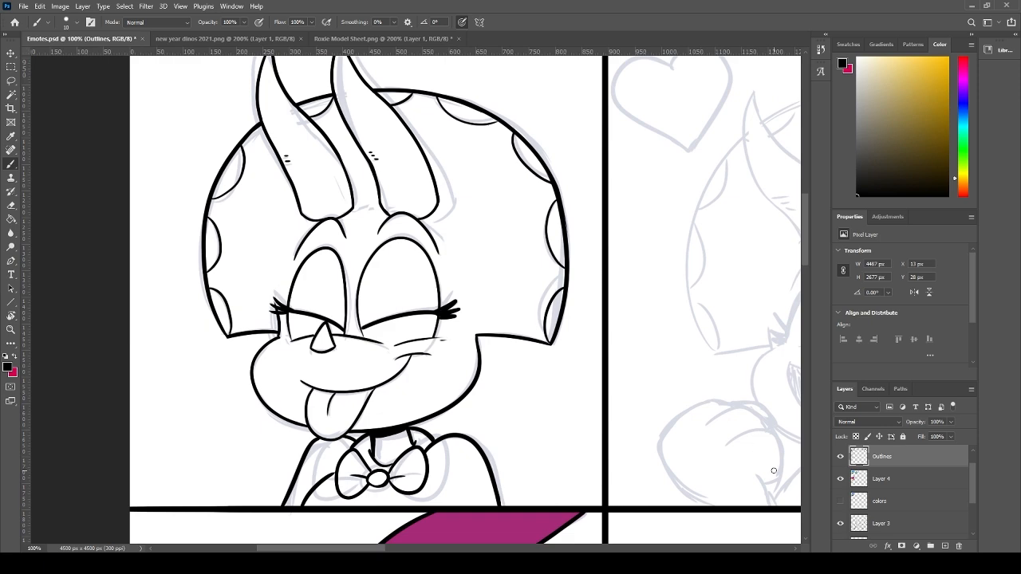
click(840, 523)
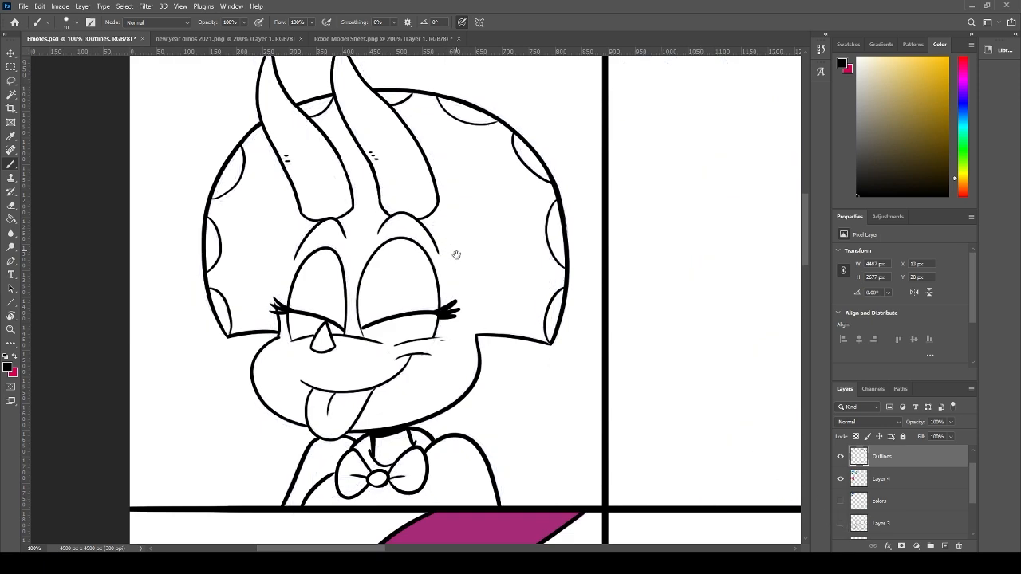
drag(456, 254, 462, 315)
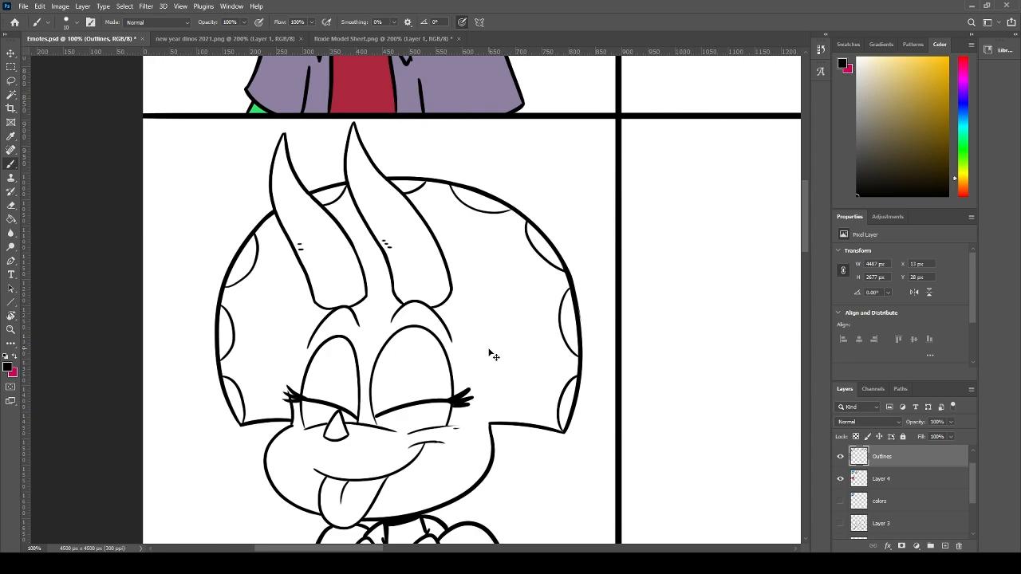
- Erase the rounded base of the left brow horn on both sides of the brow
key(ctrl+plus)
drag(319, 272, 379, 280)
key(e)
mouse_move(327, 326)
mouse_down()
mouse_move(342, 327)
mouse_move(323, 311)
mouse_move(309, 323)
mouse_up()
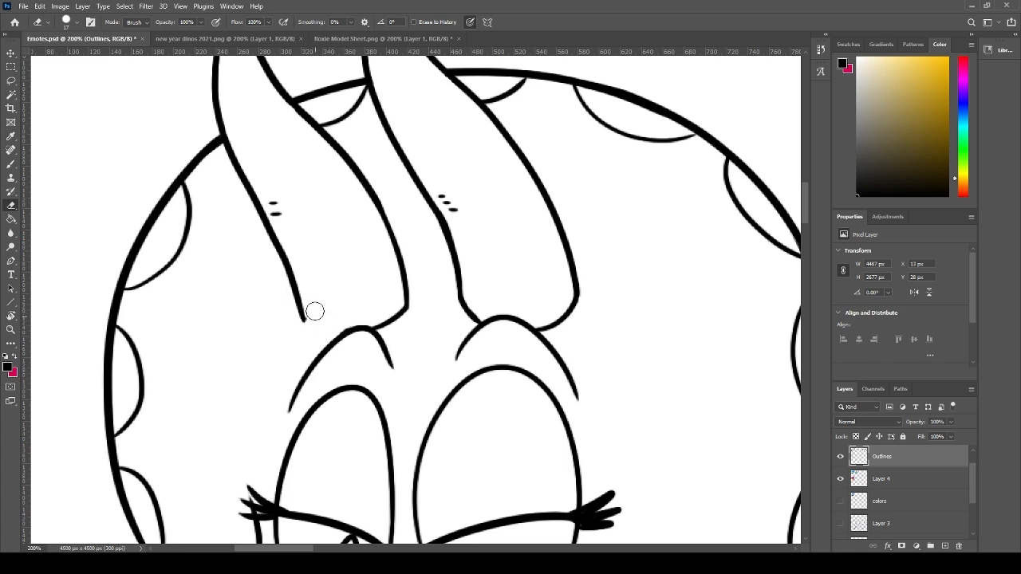
mouse_move(386, 320)
mouse_down()
mouse_move(376, 319)
mouse_move(406, 295)
mouse_up()
- Re-ink the left brow horn's base with rounded corners curving into the top of the brow
key(b)
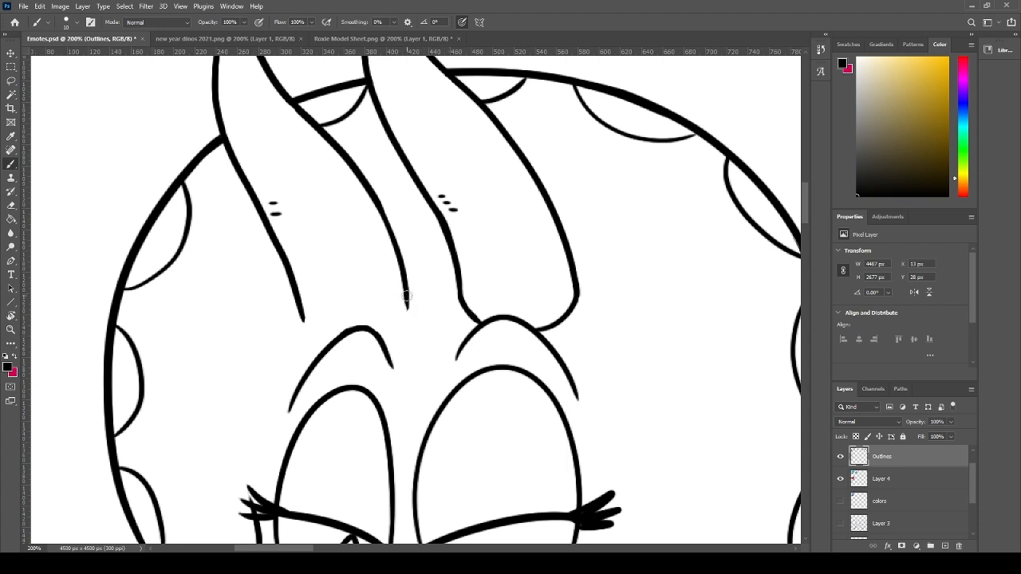
drag(406, 304, 375, 332)
key(ctrl+z)
drag(406, 302, 375, 332)
drag(300, 316, 330, 343)
key(ctrl+z)
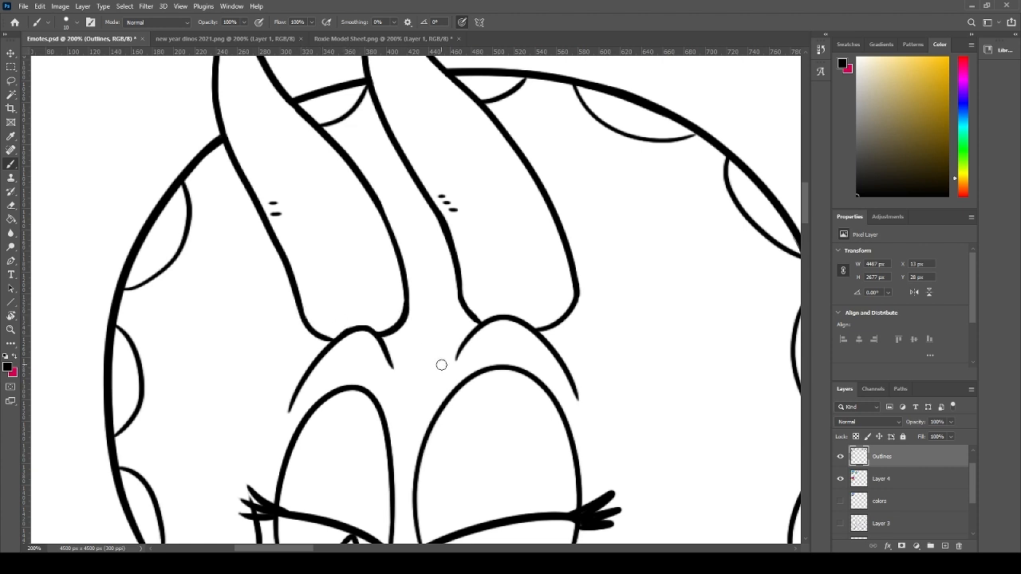
- Rework the lower-left corner of the right brow horn where it meets the brow
mouse_move(446, 395)
mouse_down()
mouse_move(374, 348)
mouse_move(329, 360)
mouse_up()
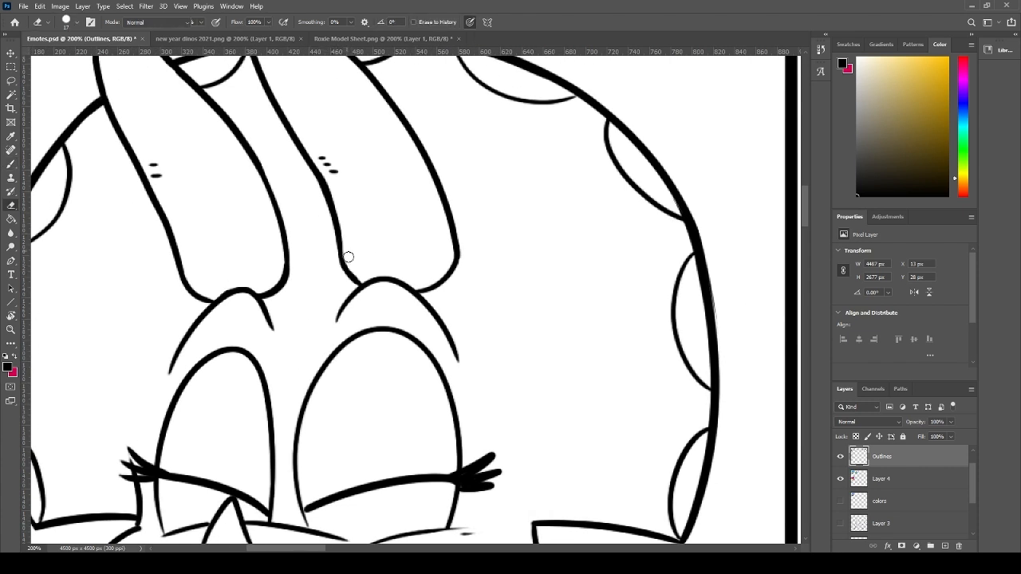
key(ctrl+z)
drag(342, 249, 368, 288)
key(ctrl+z)
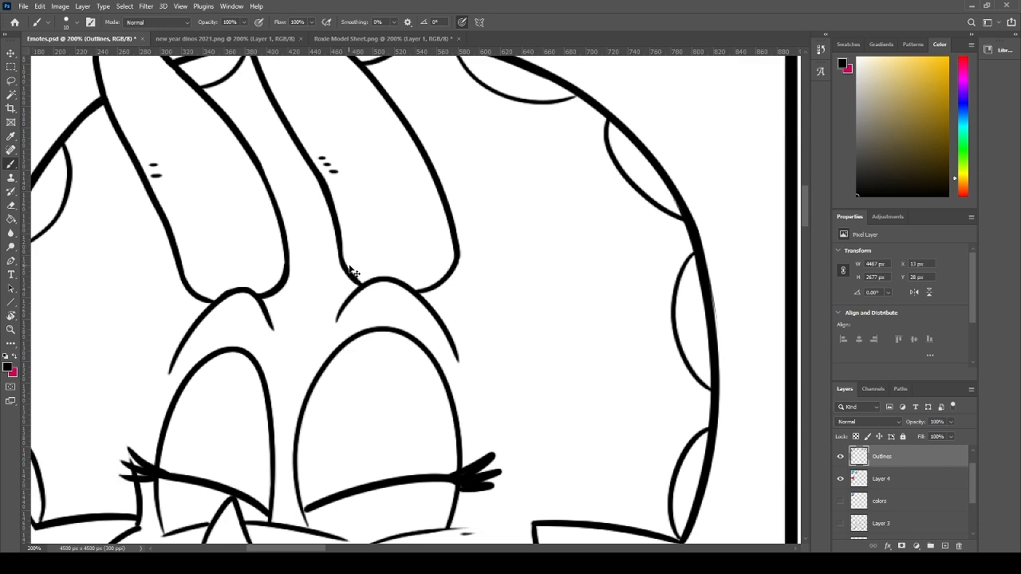
drag(342, 253, 360, 284)
- Erase the stray dash beyond the outer end of the upper cheek line
drag(330, 411, 370, 253)
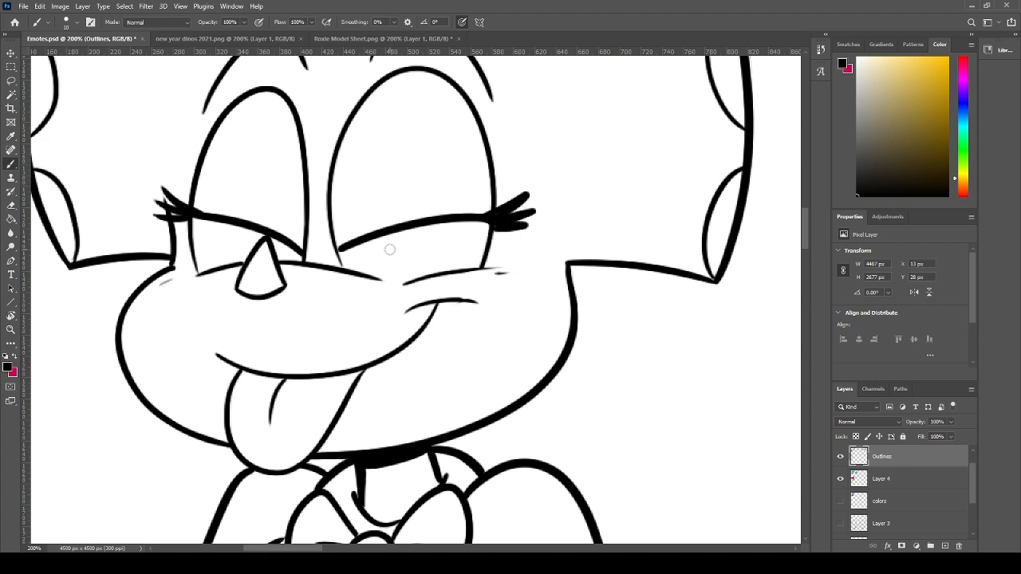
mouse_move(489, 265)
mouse_down()
mouse_move(476, 335)
mouse_move(433, 328)
mouse_up()
key(e)
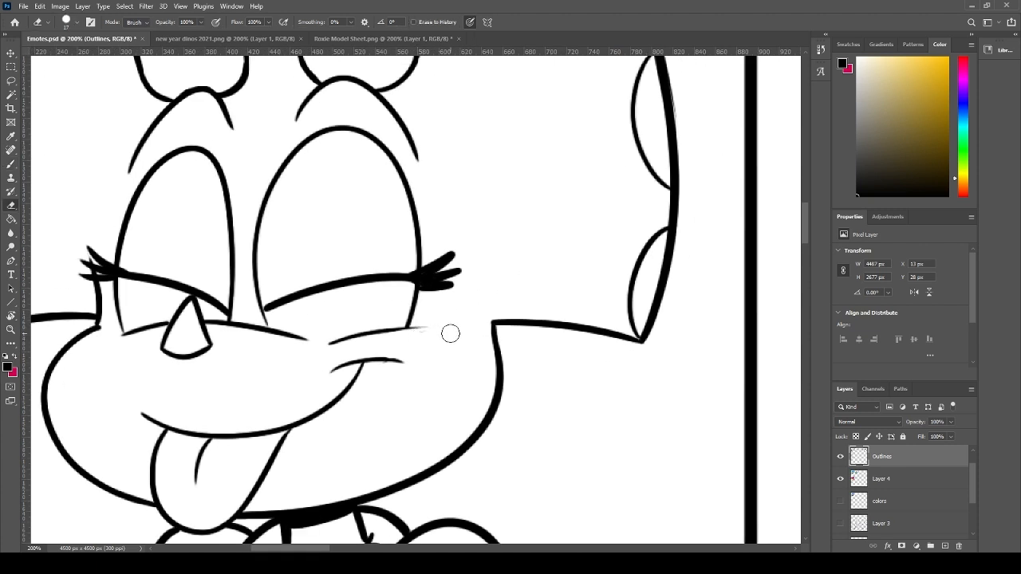
click(413, 330)
key(b)
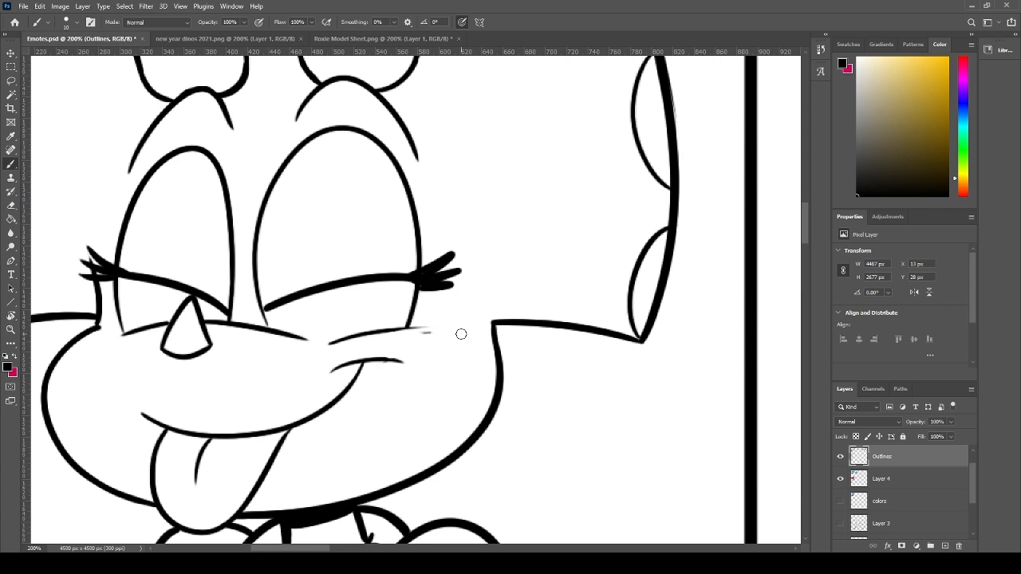
key(e)
click(427, 331)
key(b)
drag(438, 391, 396, 292)
key(ctrl+minus)
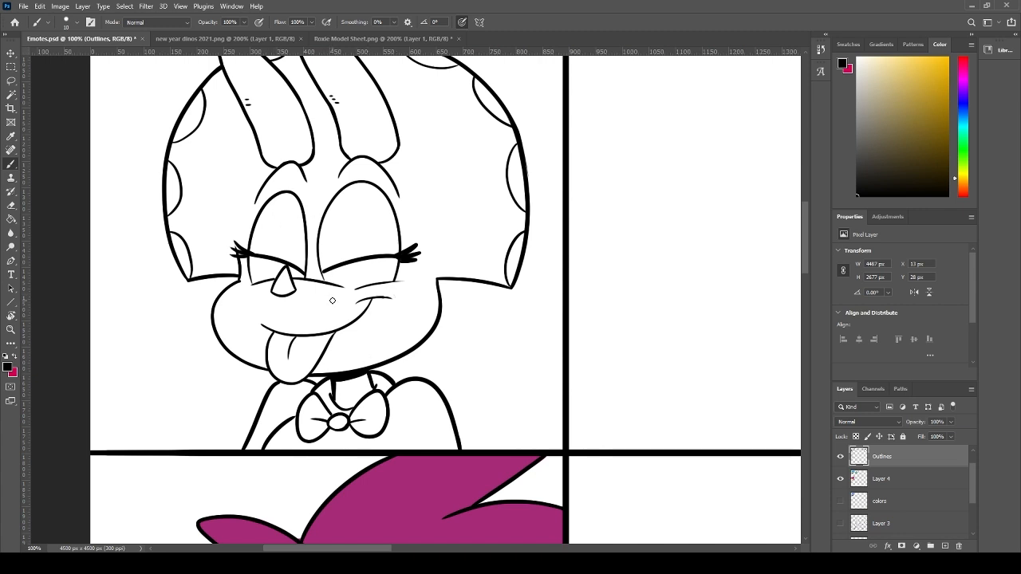
- Sample the triceratops's light blue skin color from new year dinos 2021.png and return to Emotes.psd
click(267, 39)
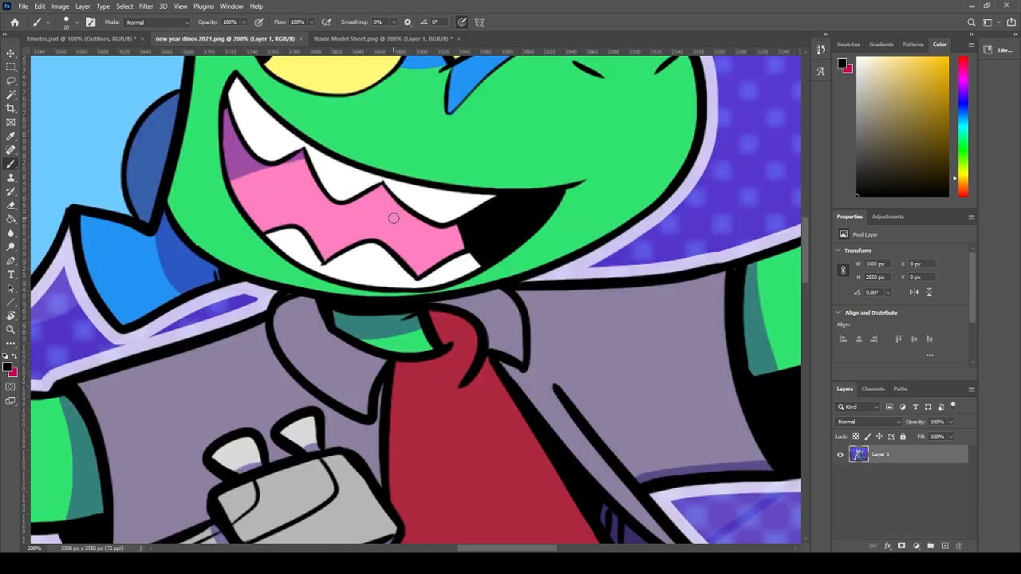
drag(414, 240, 588, 282)
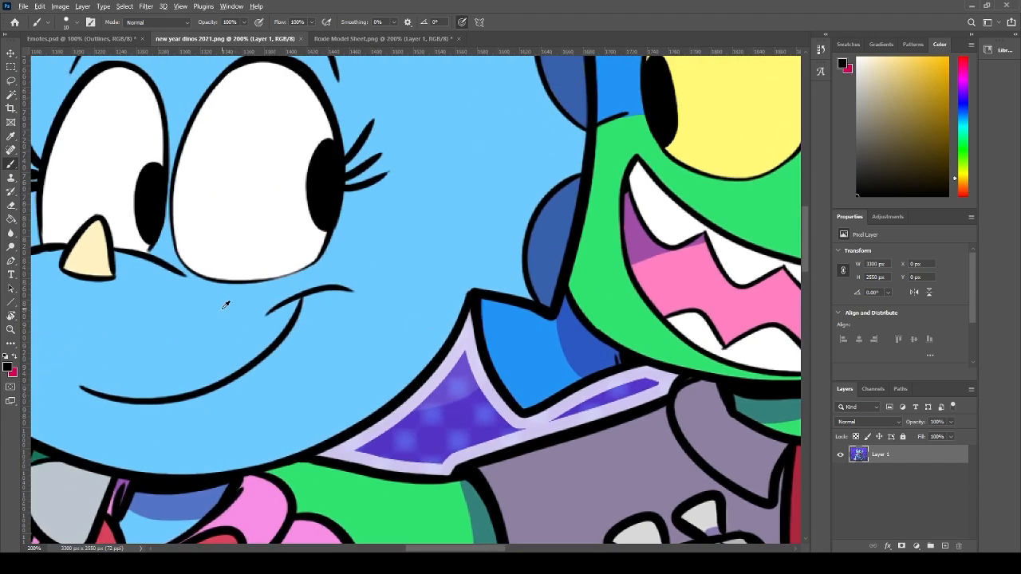
alt+click(193, 313)
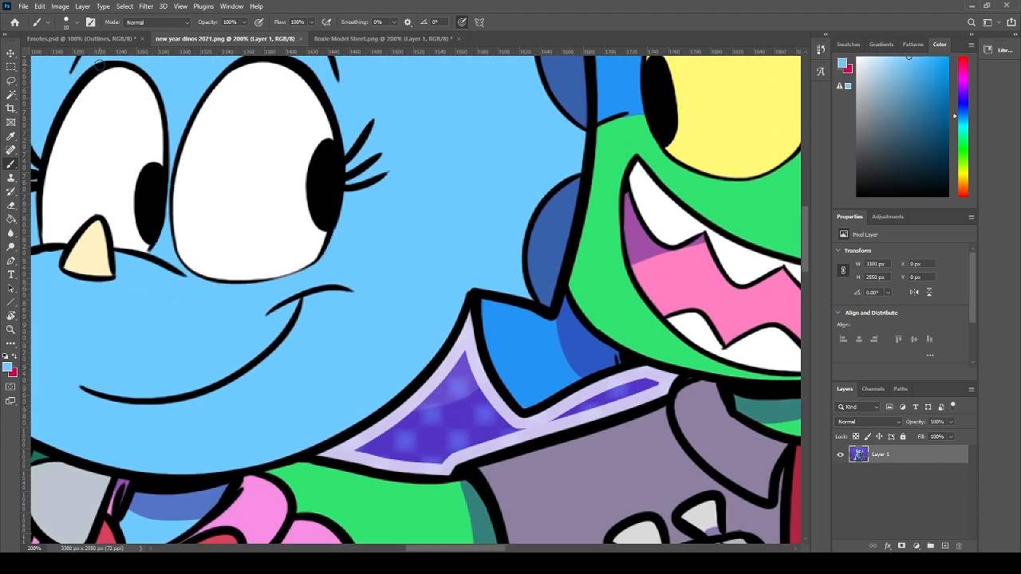
click(91, 39)
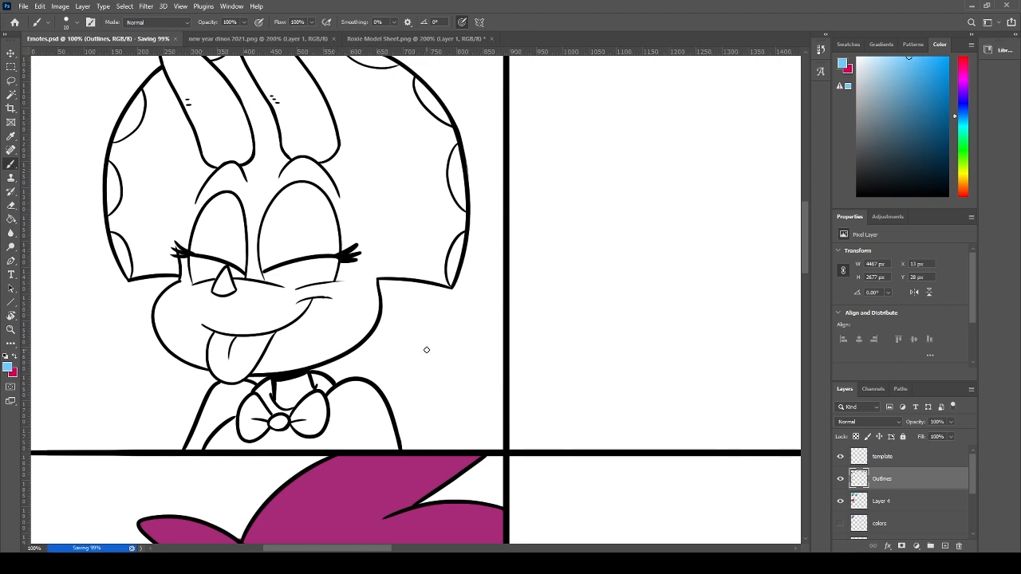
- Select the triceratops's head and neck areas on the Outlines layer with the Magic Wand and expand the selection
key(w)
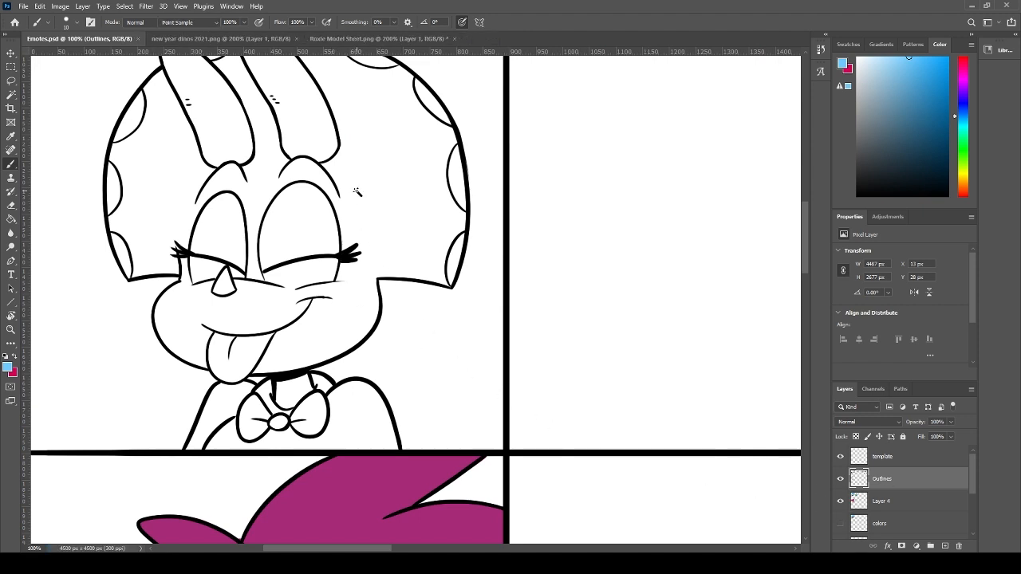
click(365, 239)
shift+click(298, 391)
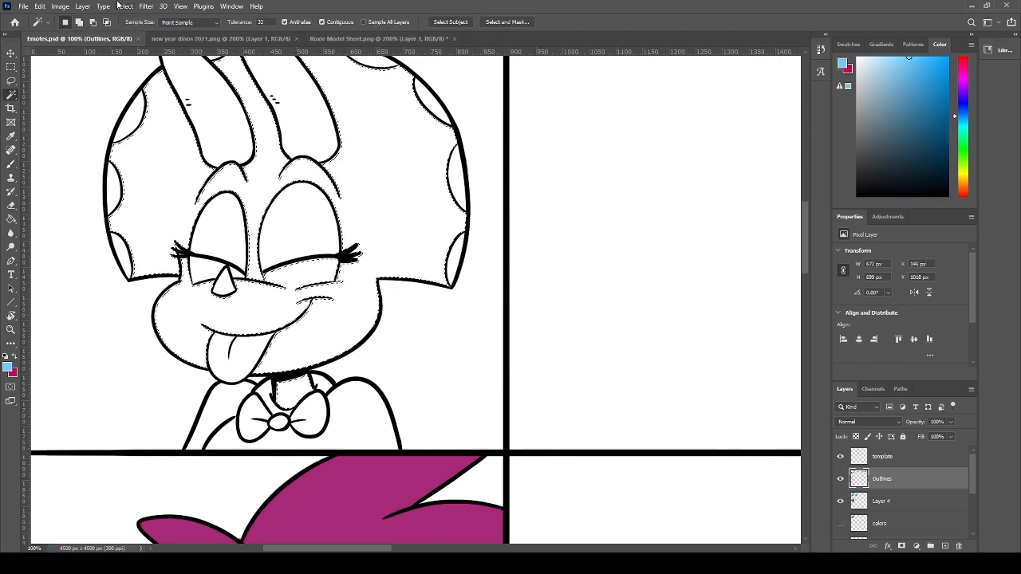
click(257, 187)
key(Return)
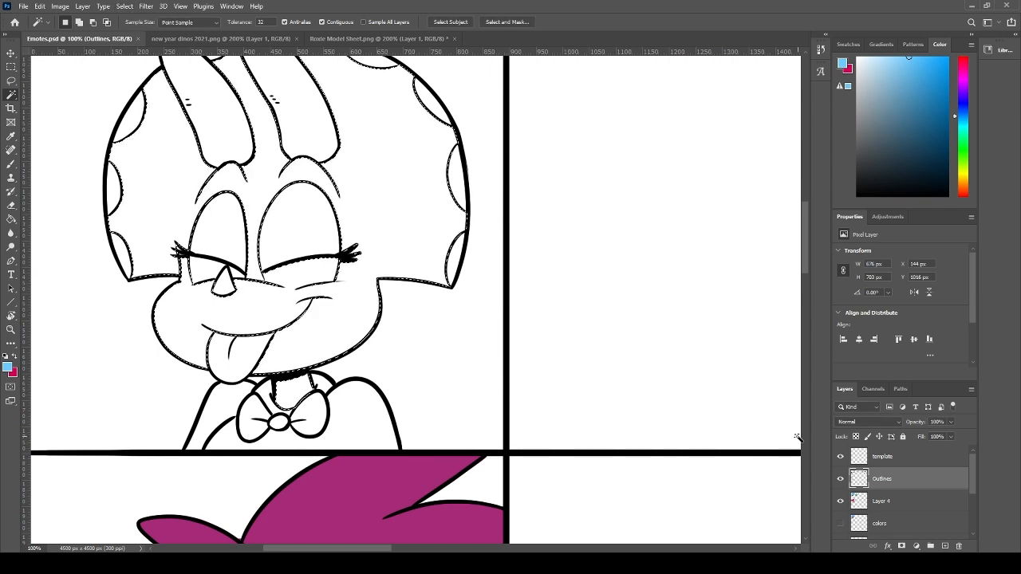
- Fill the selected head and neck with light blue on Layer 4 and deselect
click(885, 502)
key(g)
click(353, 286)
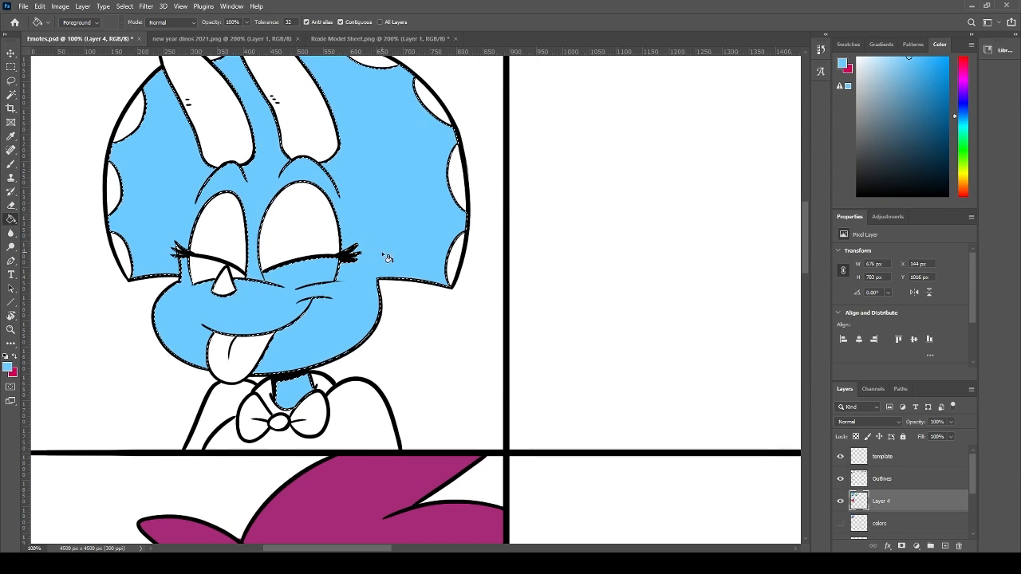
key(ctrl+d)
- Color both closed eyelids and the unfilled patch below the left eye light blue with the brush and Paint Bucket
key(b)
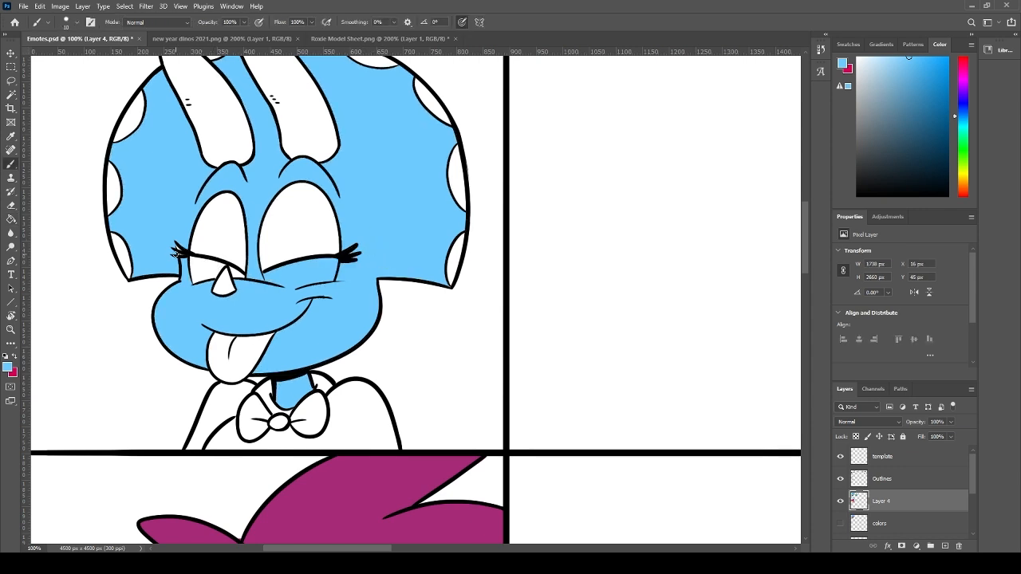
drag(191, 265, 195, 281)
key(g)
click(235, 234)
click(299, 233)
key(b)
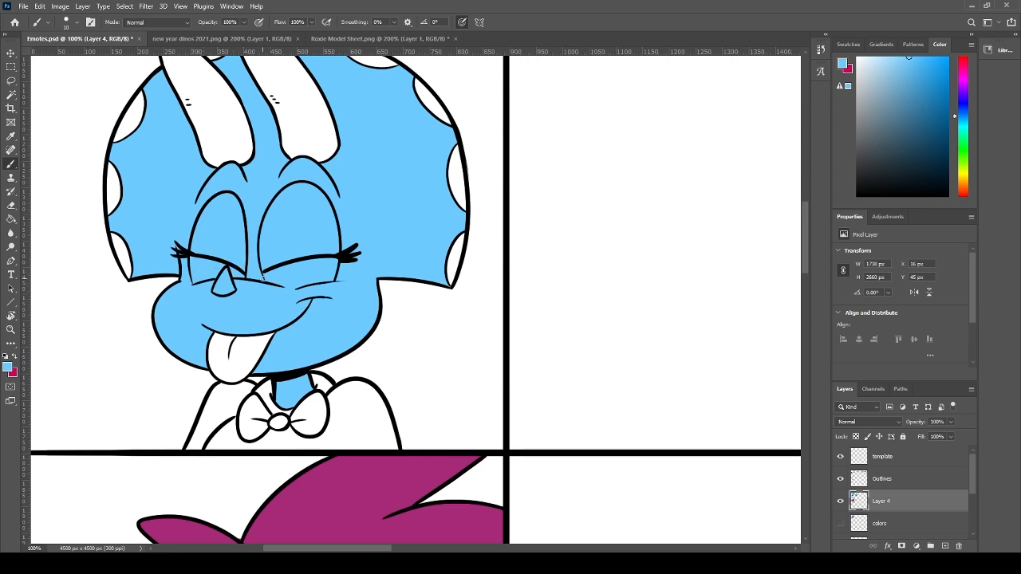
scroll(263, 277, up, 2)
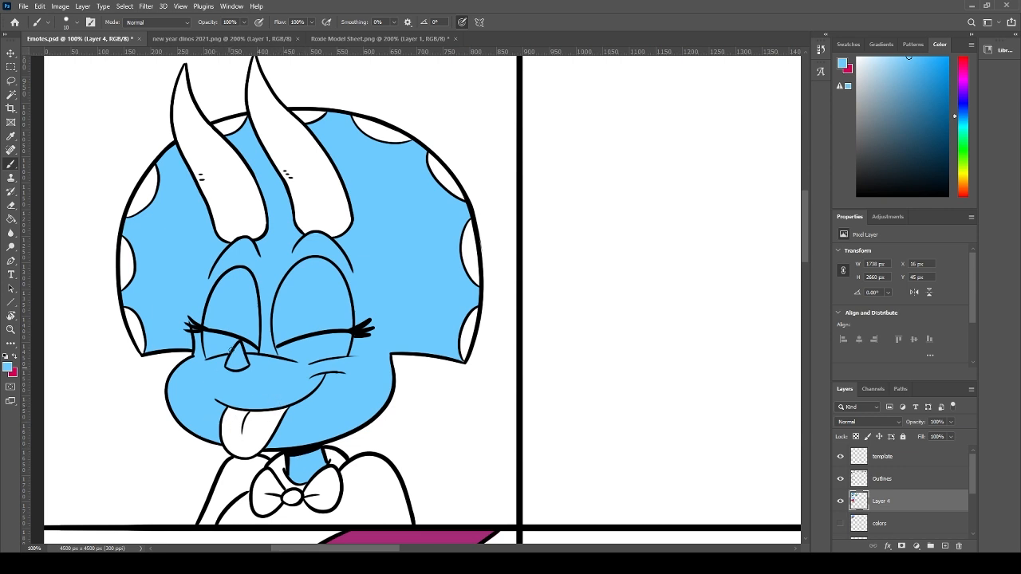
scroll(331, 390, down, 3)
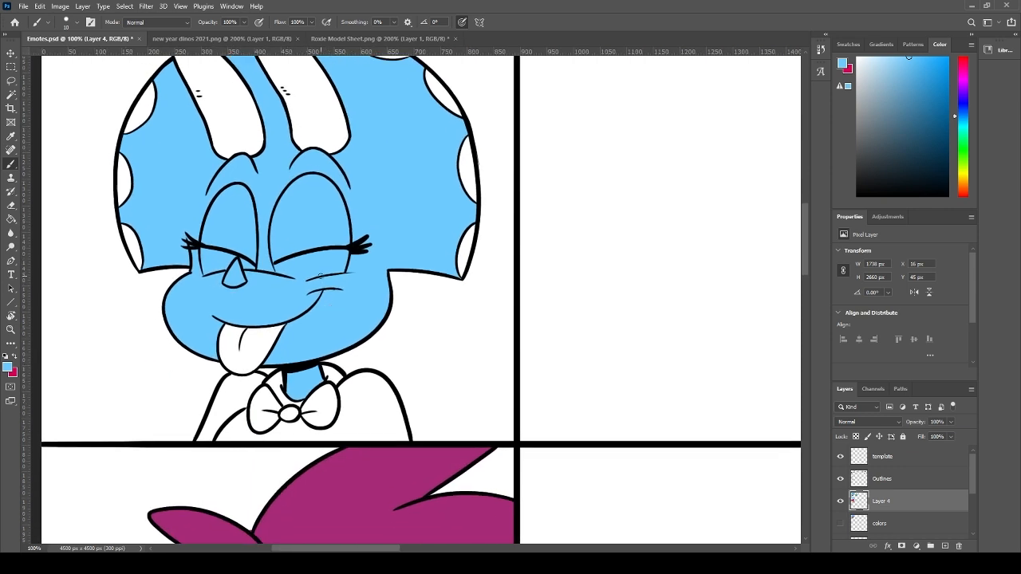
- Sample the dark blue from new year dinos 2021.png and paint the lowest scallop on the frill's right edge with it
click(247, 39)
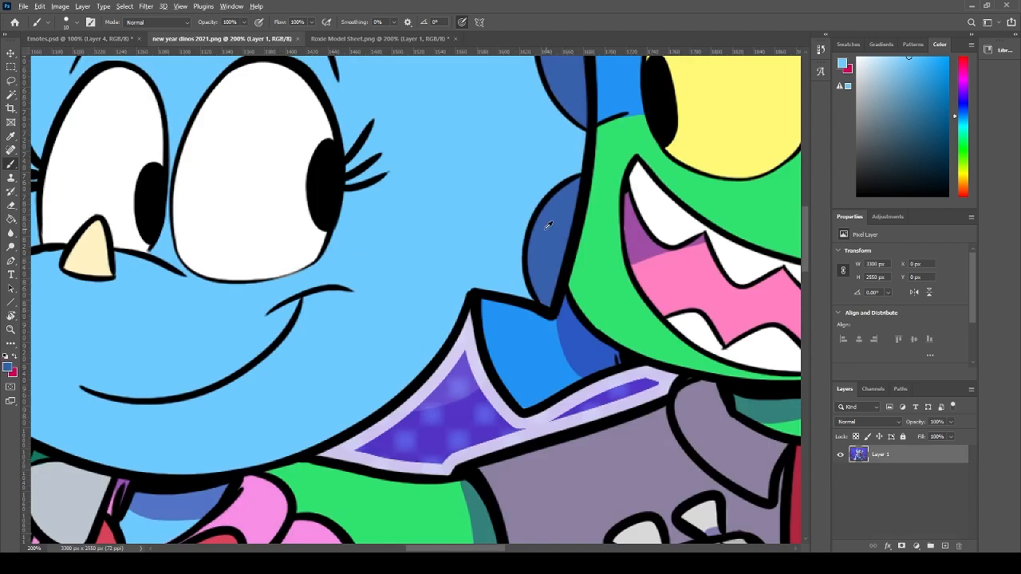
click(116, 38)
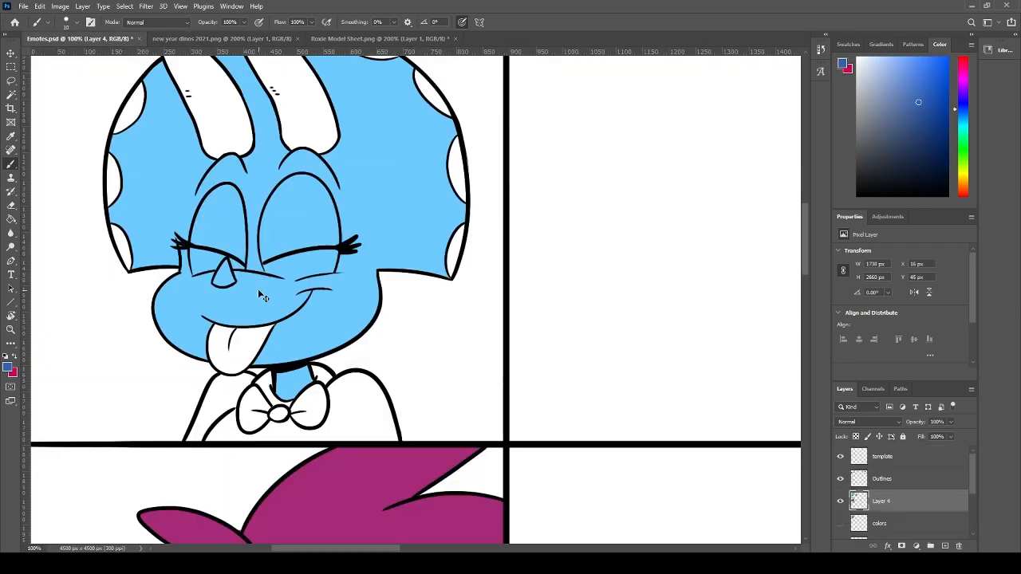
key(ctrl+plus)
drag(511, 229, 408, 397)
drag(390, 340, 383, 393)
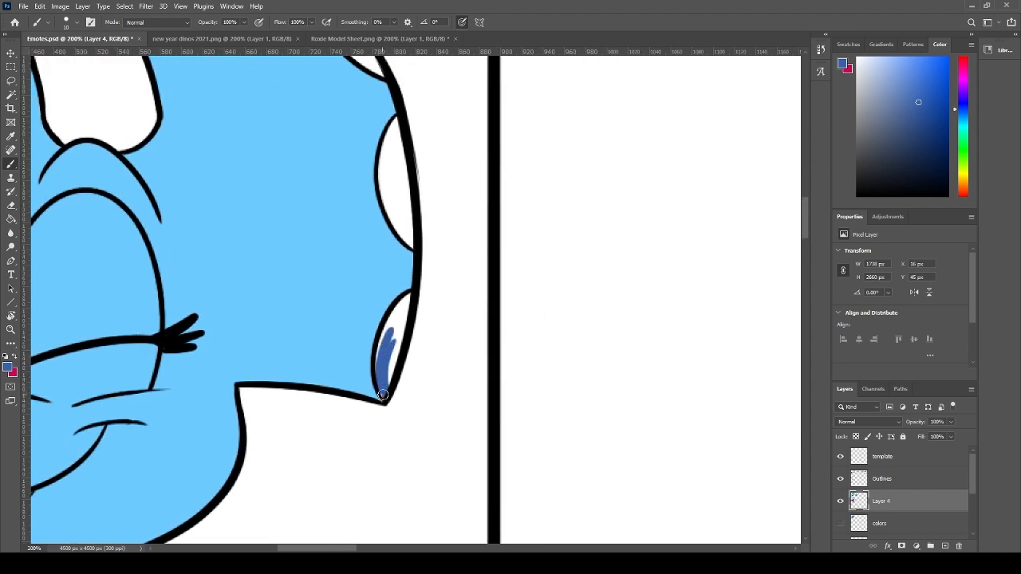
drag(398, 317, 376, 367)
mouse_move(406, 296)
mouse_down()
mouse_move(389, 324)
mouse_move(384, 390)
mouse_up()
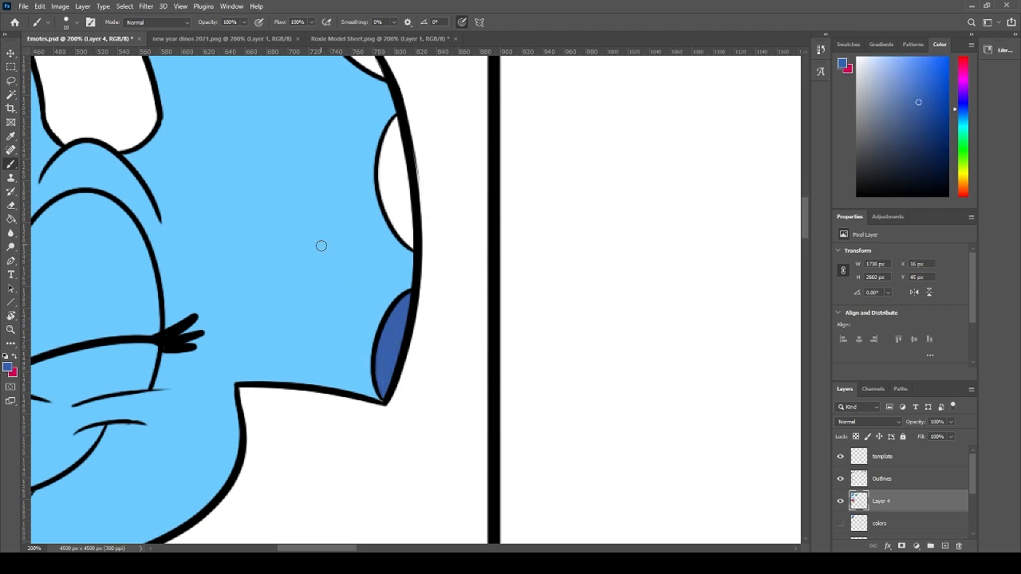
- Paint the middle scallop on the frill's right edge dark blue on Layer 4 and erase the stray line beside it on the Outlines layer
drag(391, 186, 377, 292)
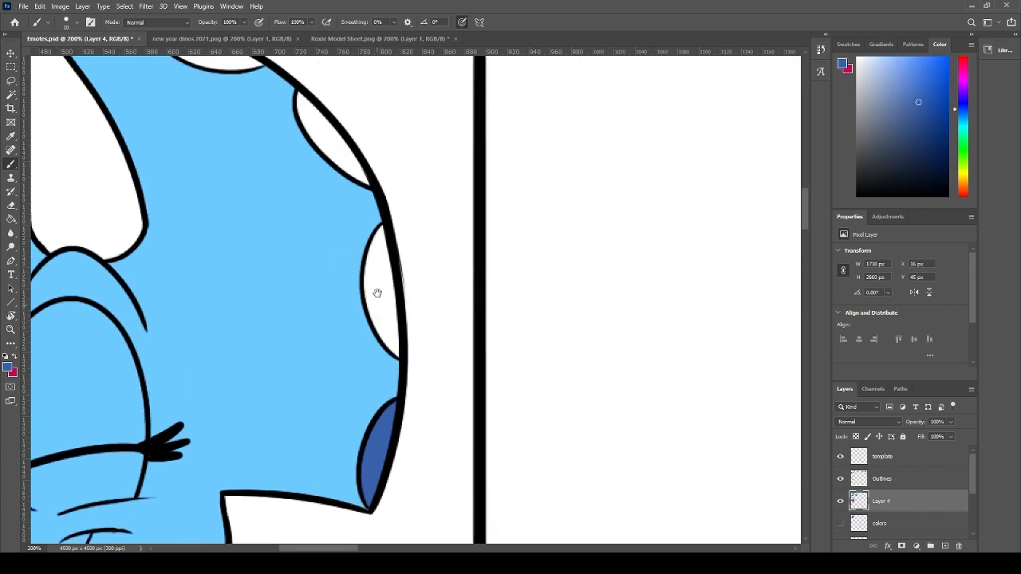
mouse_move(397, 354)
mouse_down()
mouse_move(367, 293)
mouse_move(369, 262)
mouse_up()
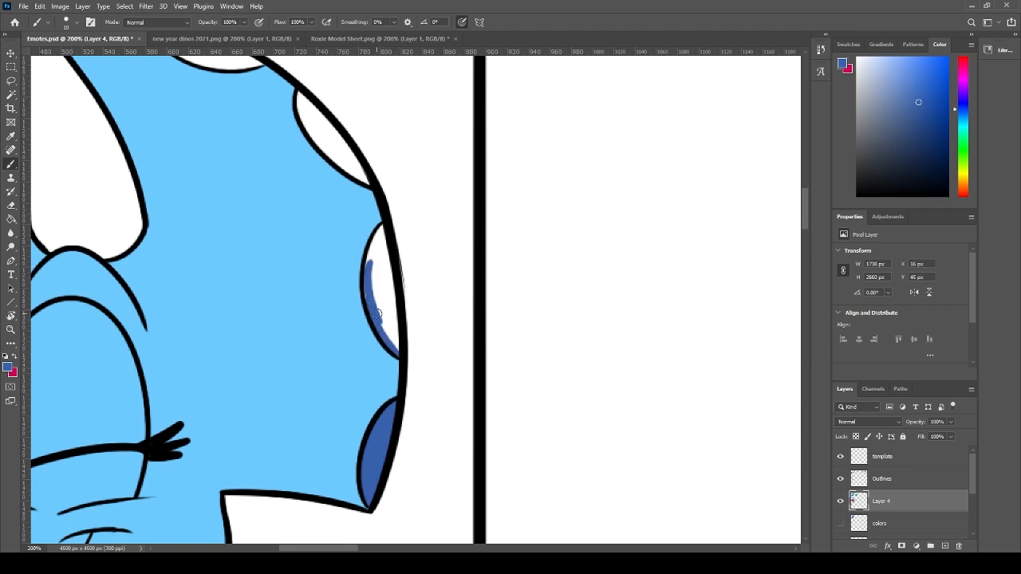
click(897, 480)
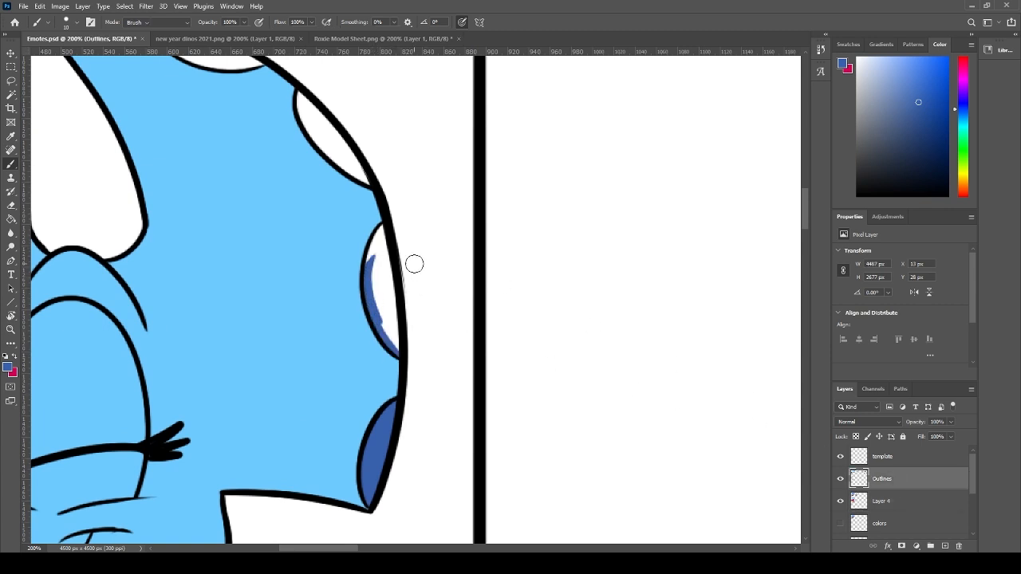
key(e)
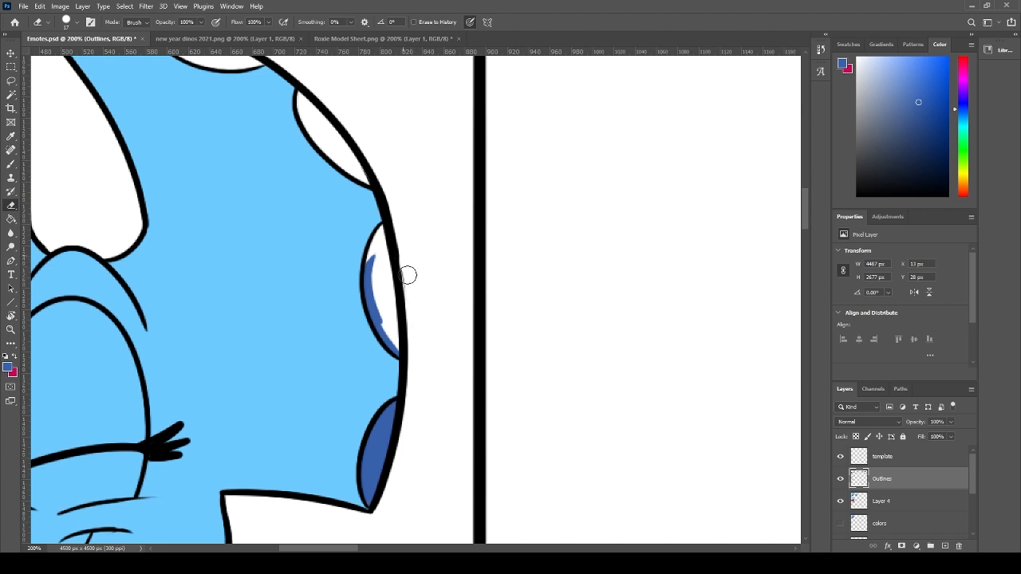
click(879, 496)
key(b)
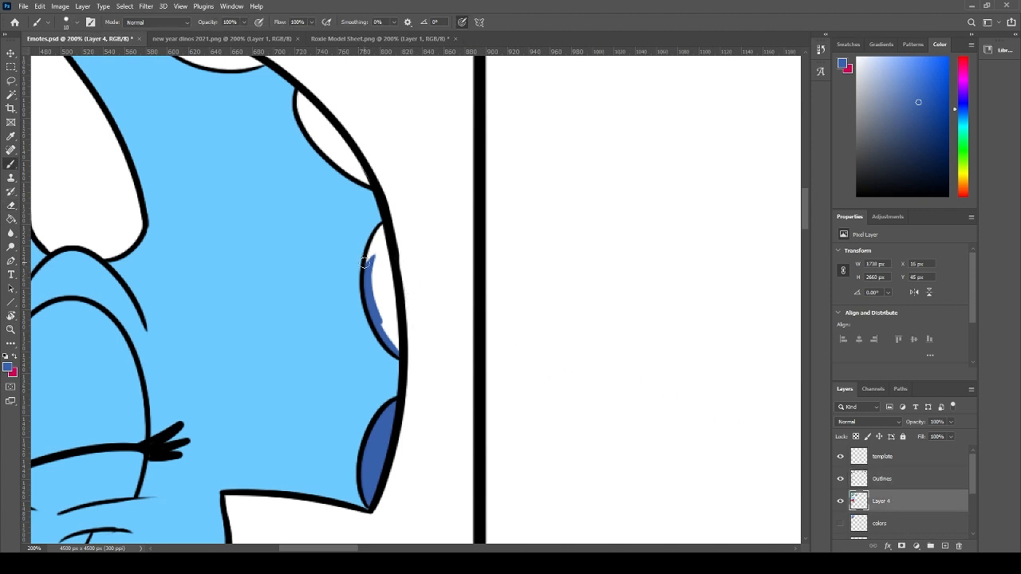
mouse_move(364, 261)
mouse_down()
mouse_move(382, 224)
mouse_move(395, 342)
mouse_move(397, 307)
mouse_move(390, 321)
mouse_move(370, 262)
mouse_up()
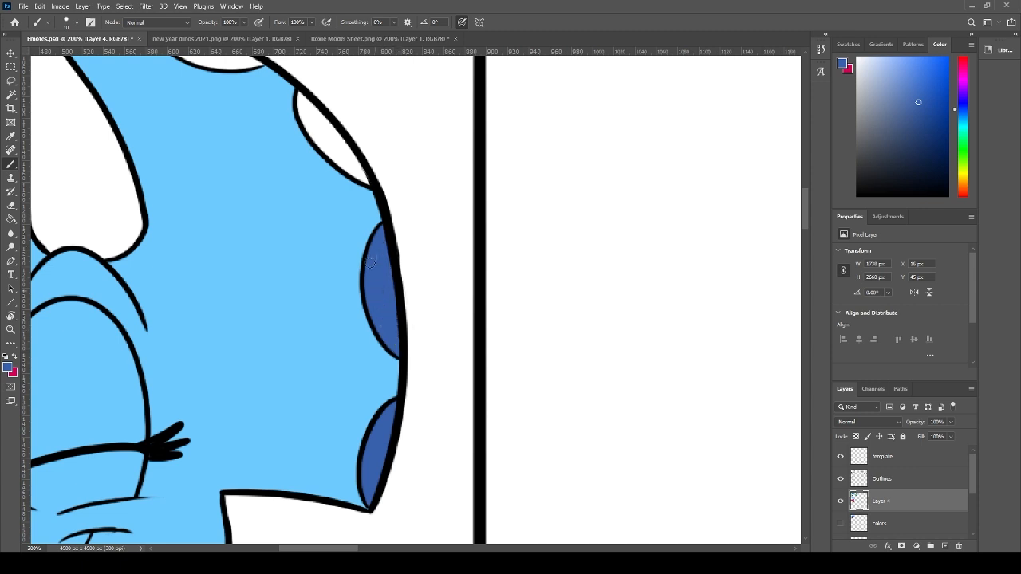
- Paint the next two scallops along the frill's upper-right edge dark blue
scroll(380, 276, up, 3)
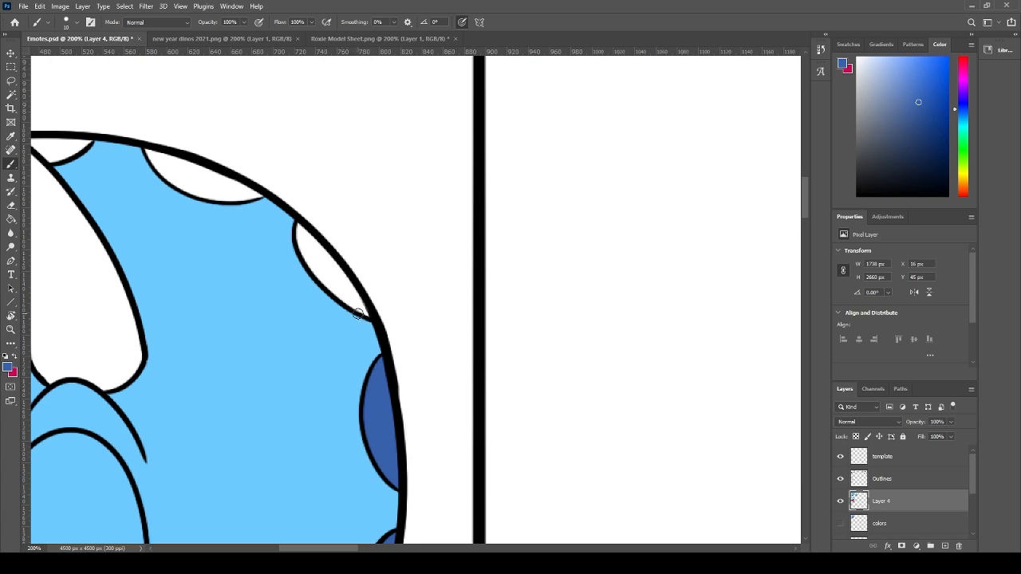
mouse_move(343, 277)
mouse_down()
mouse_move(369, 314)
mouse_move(341, 290)
mouse_up()
mouse_move(349, 301)
mouse_down()
mouse_move(357, 309)
mouse_move(305, 254)
mouse_move(301, 233)
mouse_move(342, 284)
mouse_move(349, 267)
mouse_move(480, 309)
mouse_up()
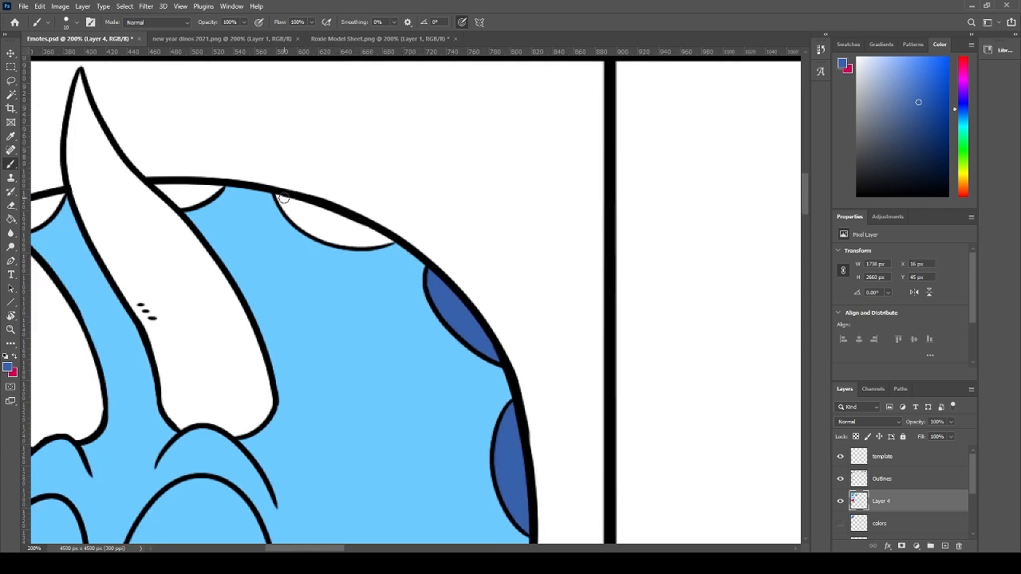
drag(283, 197, 322, 228)
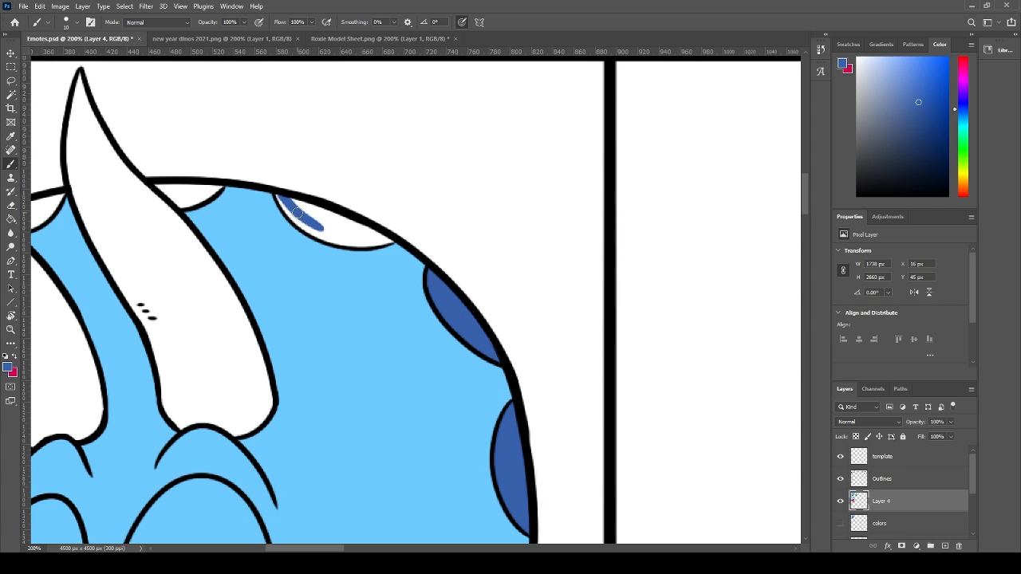
mouse_move(281, 197)
mouse_down()
mouse_move(325, 237)
mouse_move(288, 204)
mouse_move(337, 228)
mouse_move(312, 231)
mouse_move(392, 240)
mouse_move(346, 234)
mouse_move(302, 209)
mouse_move(327, 212)
mouse_up()
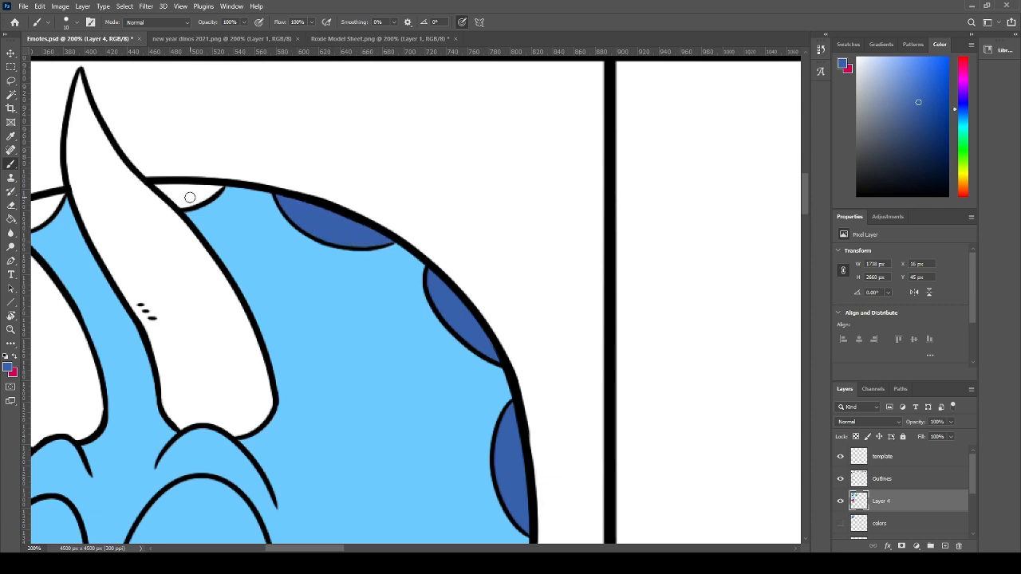
- Paint the two scallops beside the horns and the three on the frill's left edge dark blue
mouse_move(190, 197)
mouse_down()
mouse_move(156, 184)
mouse_move(209, 190)
mouse_move(175, 200)
mouse_move(163, 172)
mouse_move(335, 271)
mouse_move(505, 251)
mouse_up()
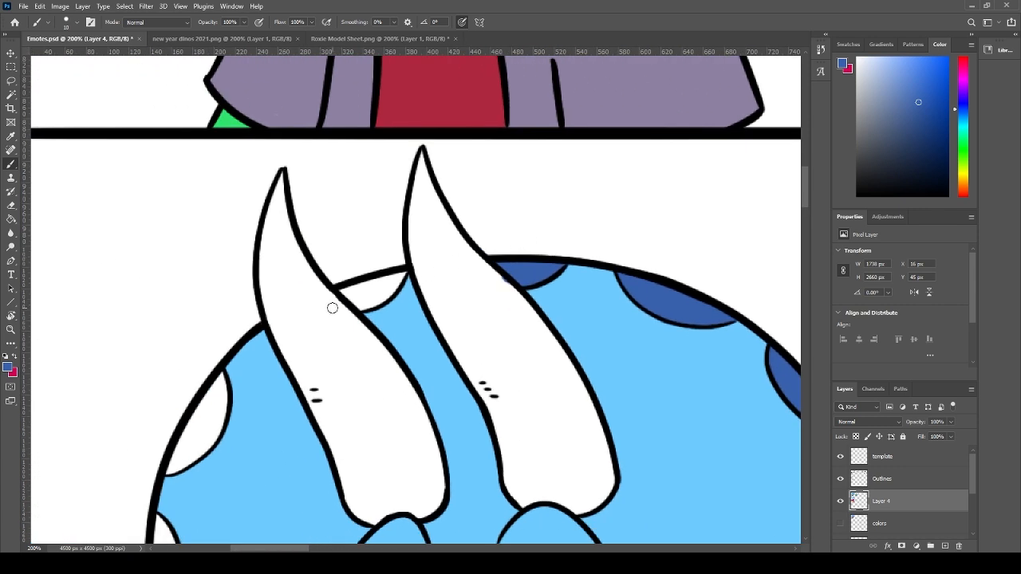
mouse_move(341, 292)
mouse_down()
mouse_move(360, 306)
mouse_move(403, 273)
mouse_move(355, 288)
mouse_move(402, 131)
mouse_up()
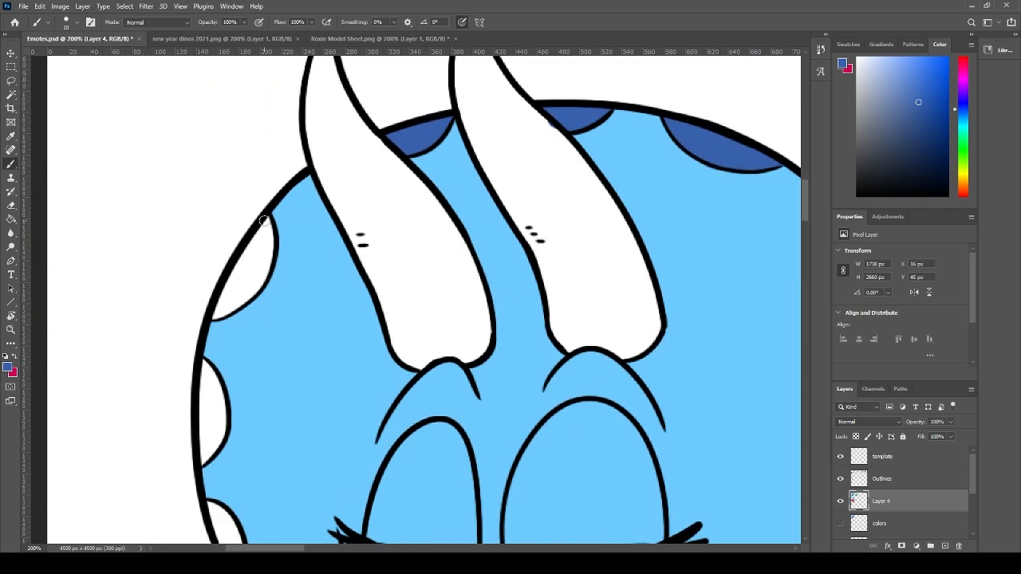
mouse_move(270, 221)
mouse_down()
mouse_move(257, 275)
mouse_move(269, 244)
mouse_move(236, 303)
mouse_move(215, 316)
mouse_move(241, 286)
mouse_move(257, 240)
mouse_move(244, 258)
mouse_up()
mouse_move(230, 365)
mouse_down()
mouse_move(245, 255)
mouse_move(218, 264)
mouse_move(227, 256)
mouse_move(220, 291)
mouse_move(230, 283)
mouse_move(208, 326)
mouse_move(211, 271)
mouse_up()
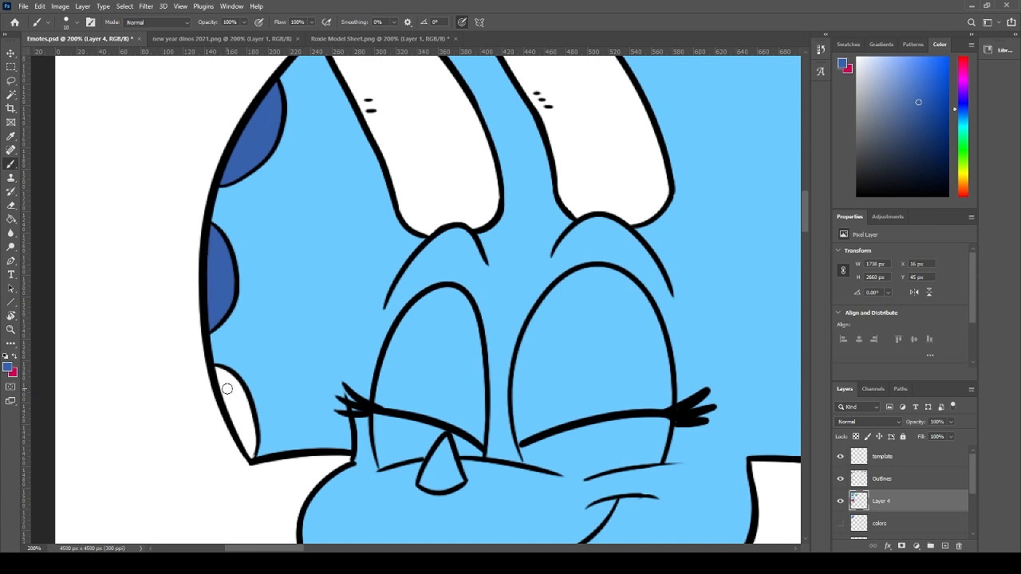
mouse_move(215, 369)
mouse_down()
mouse_move(245, 399)
mouse_move(220, 373)
mouse_move(245, 411)
mouse_move(234, 384)
mouse_move(251, 457)
mouse_move(224, 393)
mouse_up()
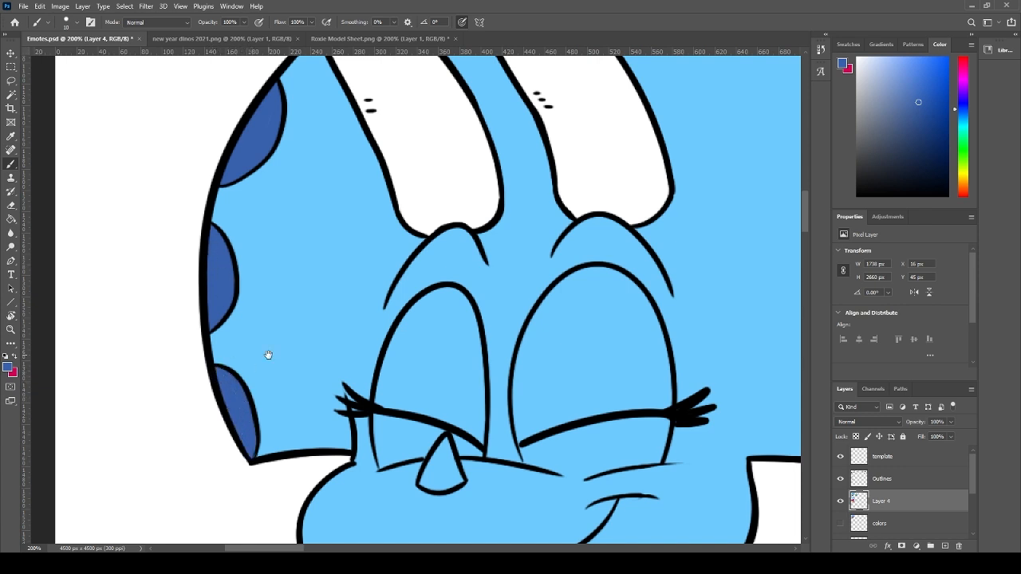
- Select the nose horn and both brow horns on the Outlines layer with the Magic Wand and expand the selection
scroll(239, 319, down, 3)
scroll(239, 319, right, 5)
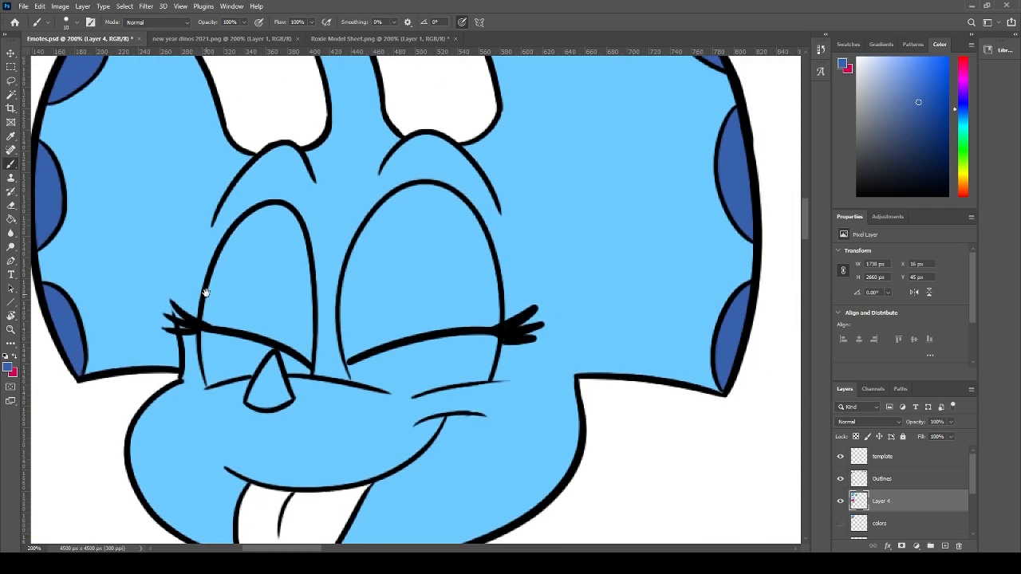
click(905, 481)
key(w)
click(282, 387)
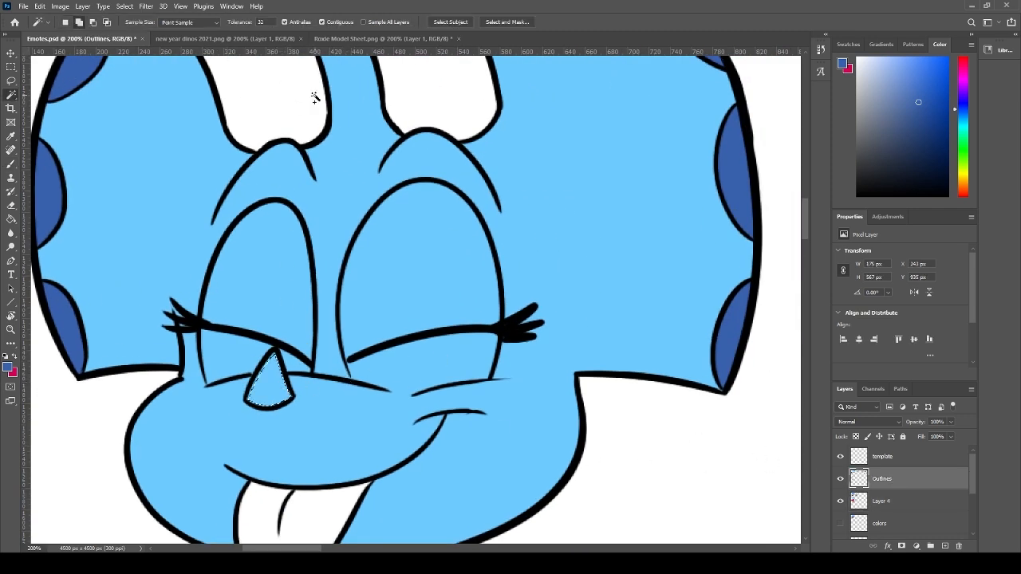
scroll(376, 269, up, 5)
scroll(376, 269, left, 1)
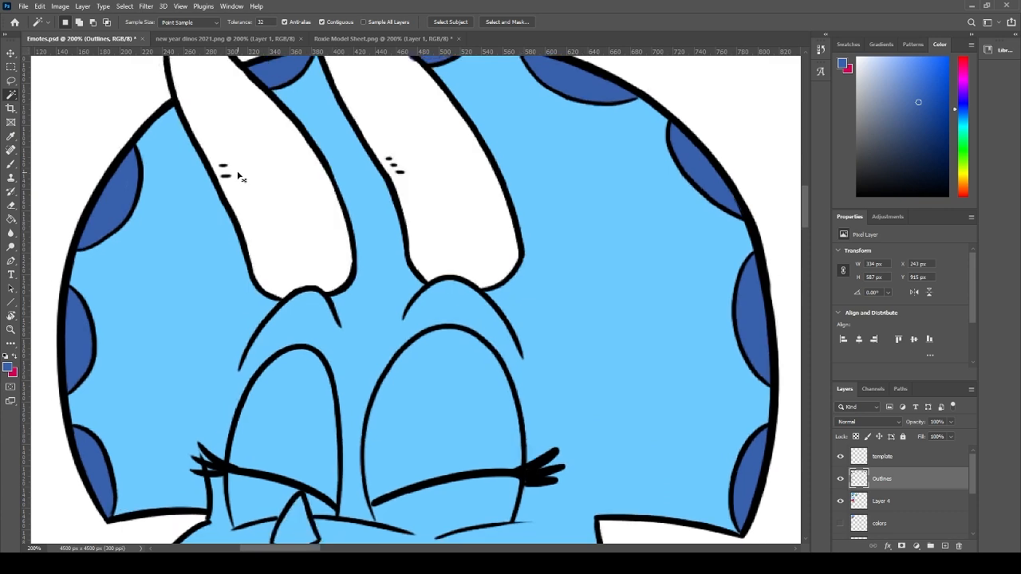
key(ctrl+minus)
shift+click(335, 192)
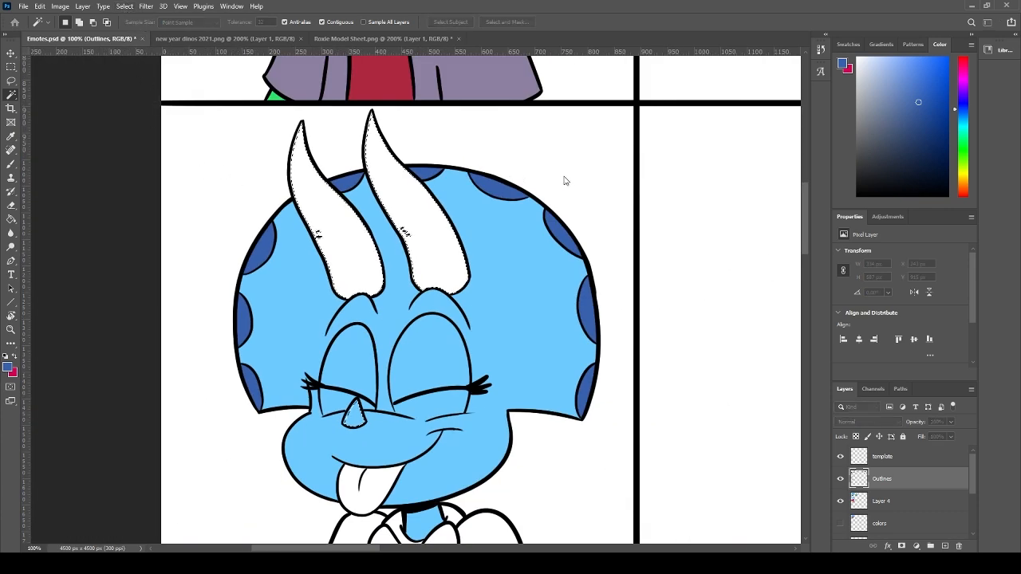
- Sample the horn cream from new year dinos 2021.png, fill the three selected horns with it on Layer 4, and deselect
click(881, 501)
key(g)
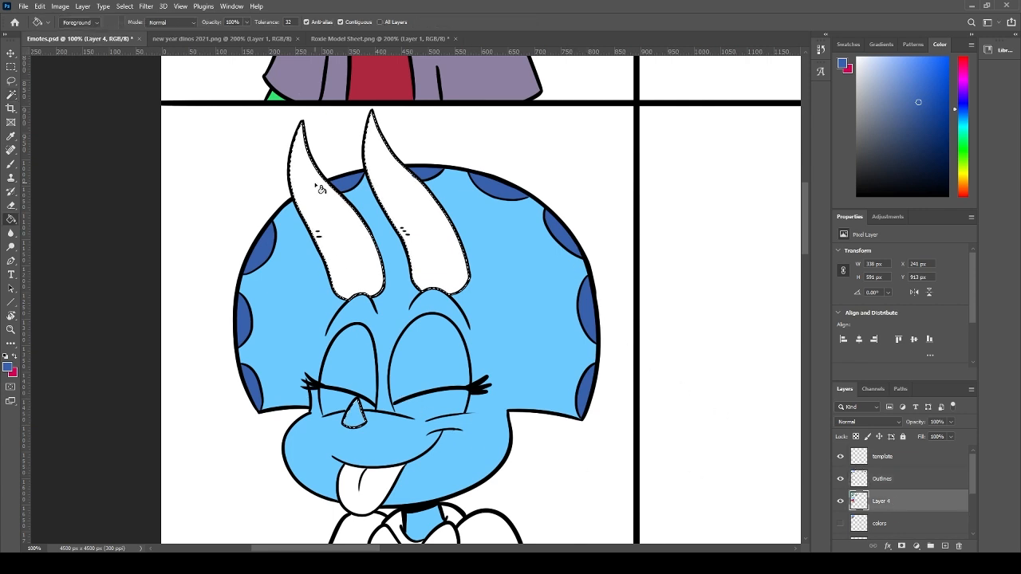
click(223, 38)
alt+click(98, 248)
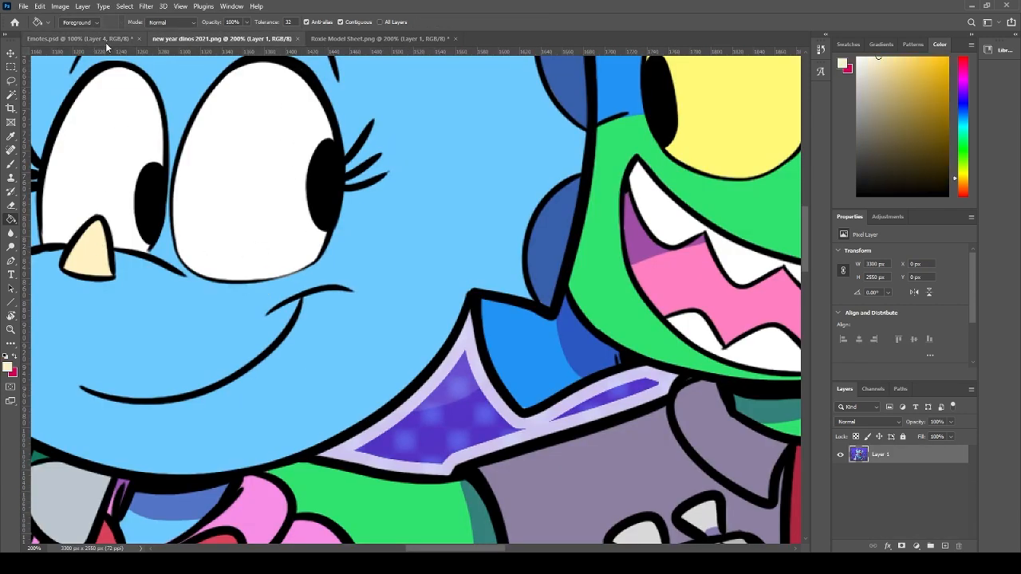
click(104, 38)
click(223, 415)
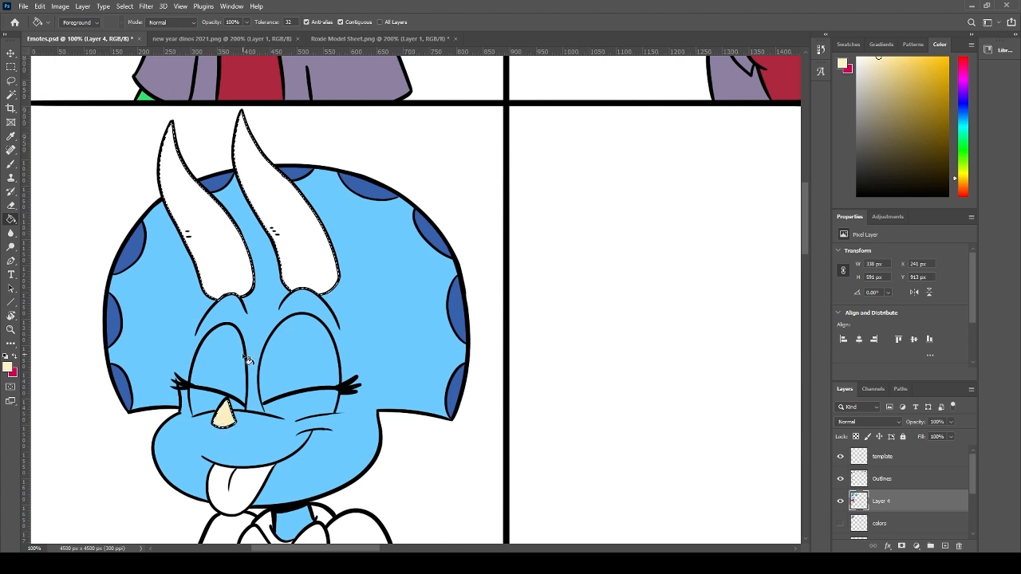
click(278, 287)
key(ctrl+d)
key(b)
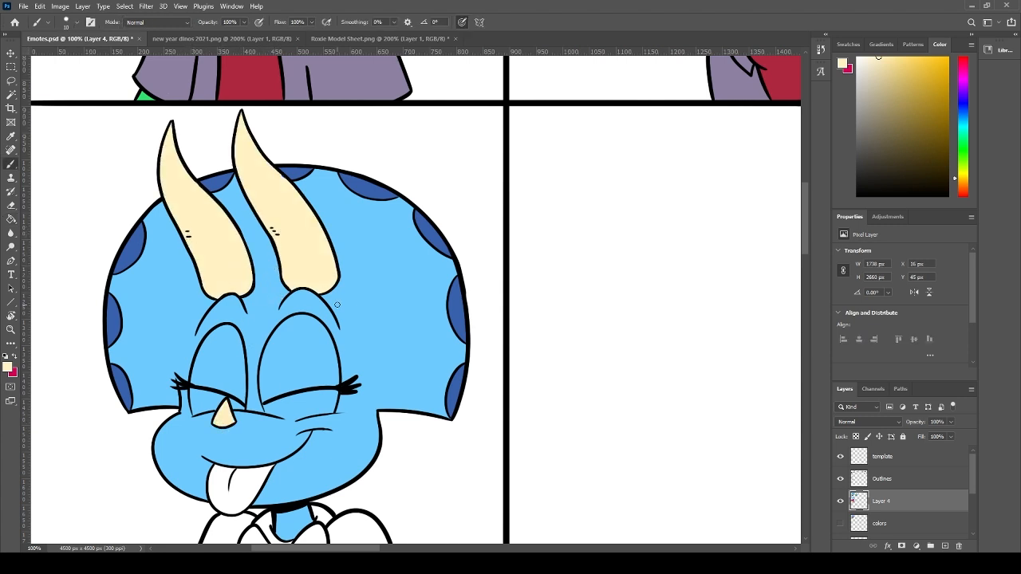
- Sample the green dinosaur's tongue pink from new year dinos 2021.png and color the triceratops's tongue with it on Layer 4
scroll(332, 395, down, 3)
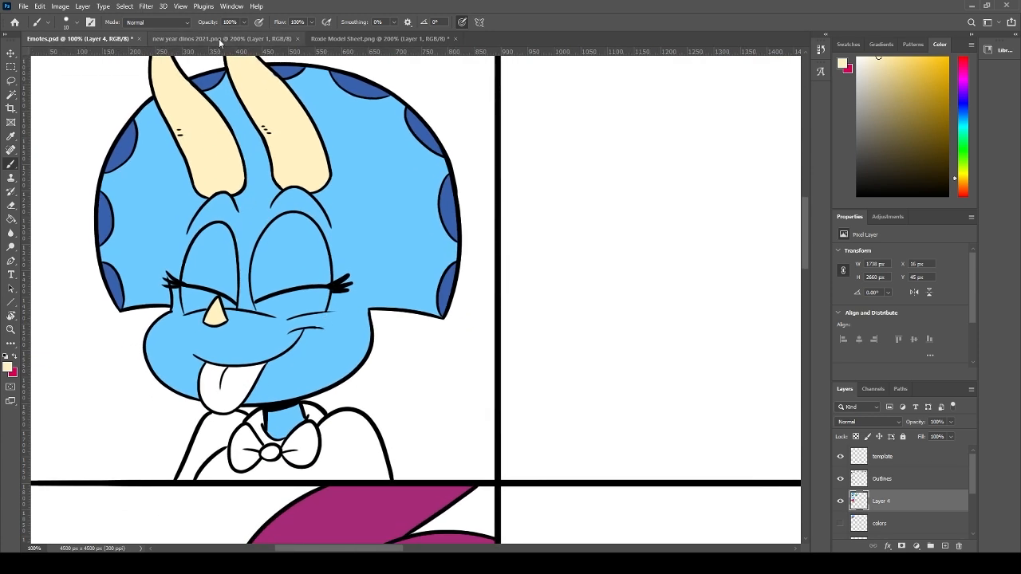
click(221, 38)
alt+click(673, 268)
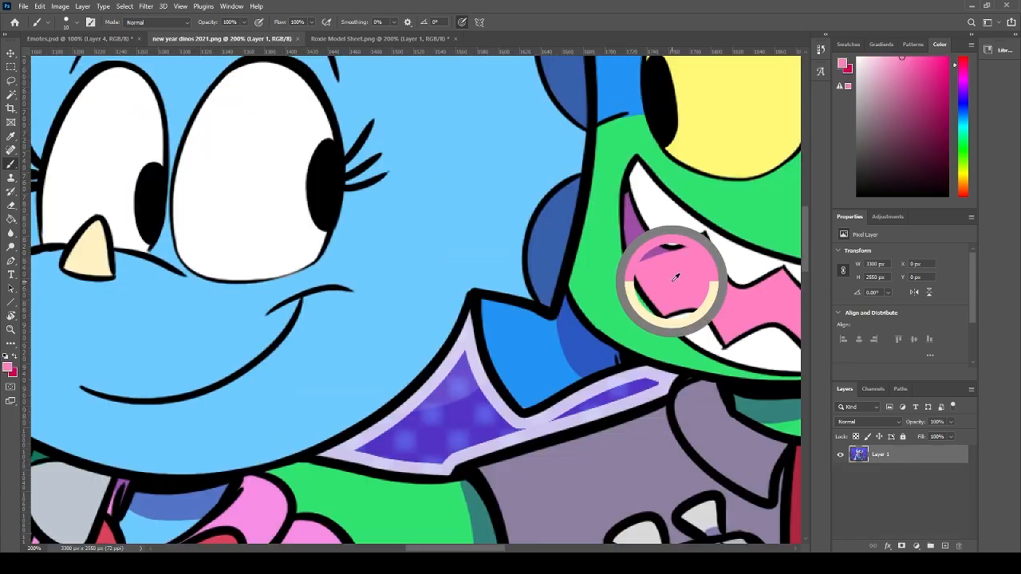
click(117, 39)
scroll(227, 343, up, 5)
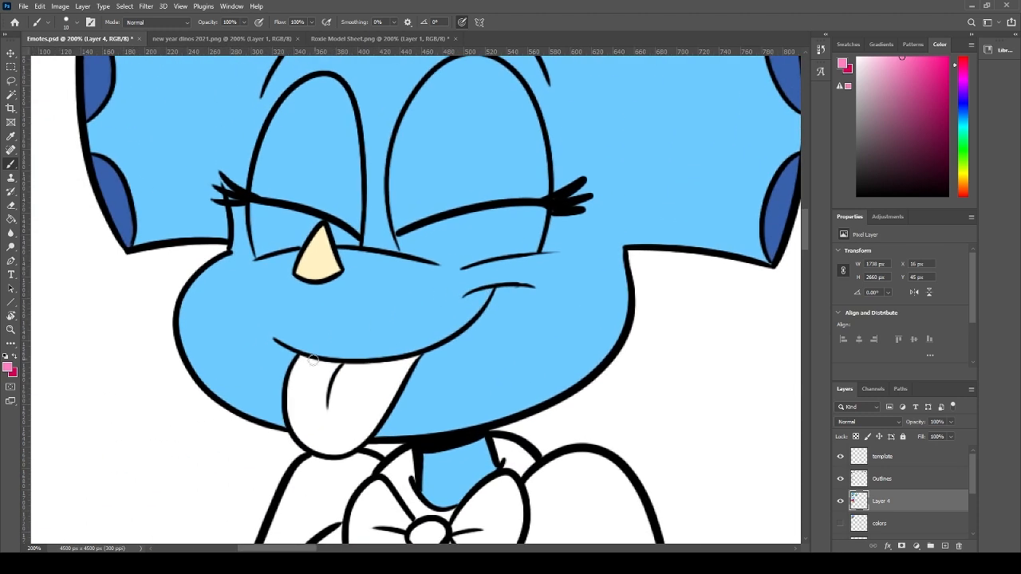
mouse_move(313, 360)
mouse_down()
mouse_move(376, 373)
mouse_move(324, 363)
mouse_move(409, 348)
mouse_move(357, 365)
mouse_move(413, 359)
mouse_move(389, 376)
mouse_move(399, 357)
mouse_move(411, 360)
mouse_move(356, 444)
mouse_move(317, 448)
mouse_move(332, 443)
mouse_move(320, 448)
mouse_move(297, 400)
mouse_up()
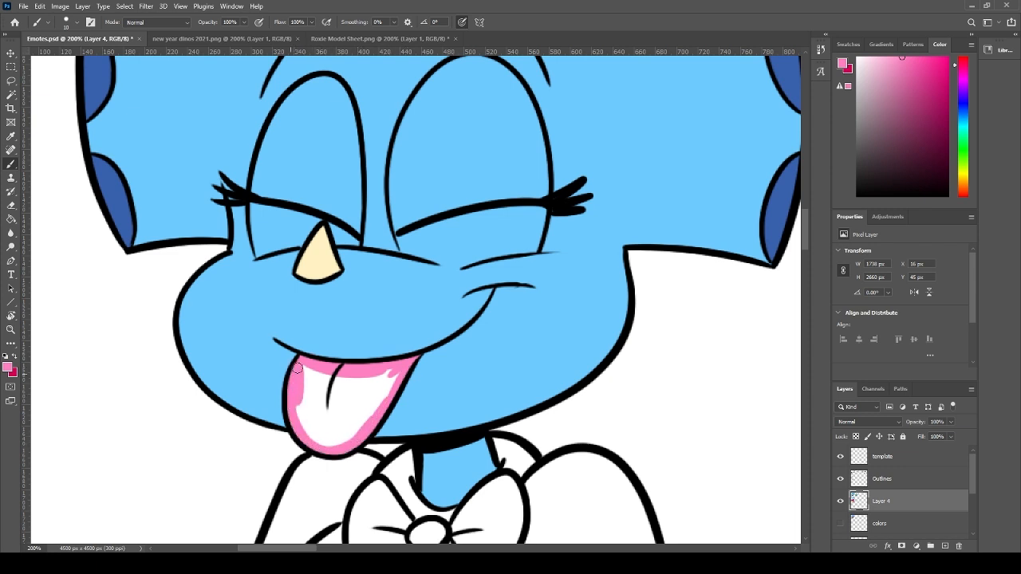
key(g)
click(311, 394)
key(b)
mouse_move(328, 366)
mouse_down()
mouse_move(360, 376)
mouse_move(316, 371)
mouse_move(387, 374)
mouse_move(360, 424)
mouse_move(367, 410)
mouse_move(335, 437)
mouse_move(314, 426)
mouse_up()
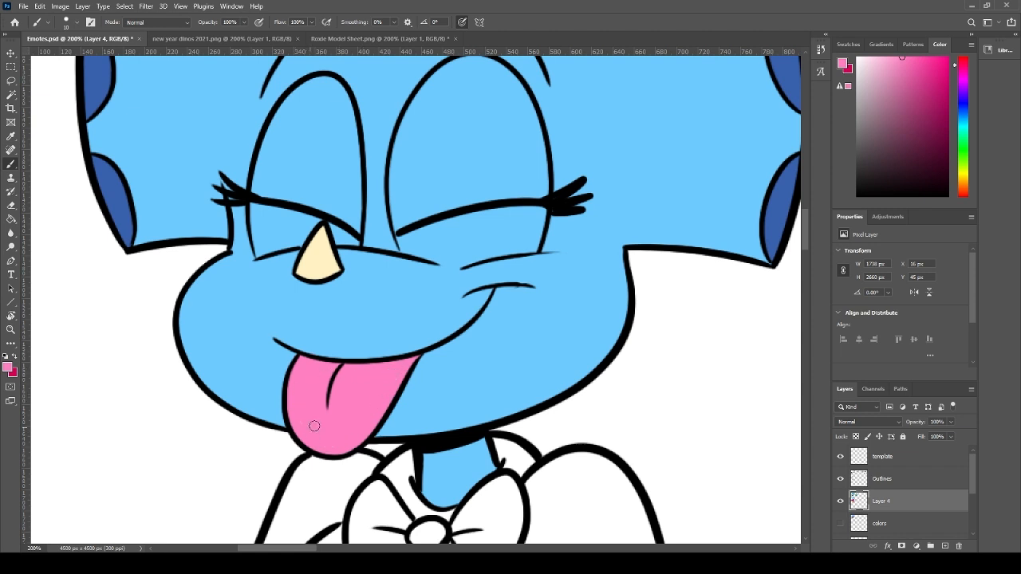
- Sample the triceratops's shirt pink from new year dinos 2021.png and return to Emotes.psd
scroll(309, 400, right, 3)
scroll(335, 374, down, 1)
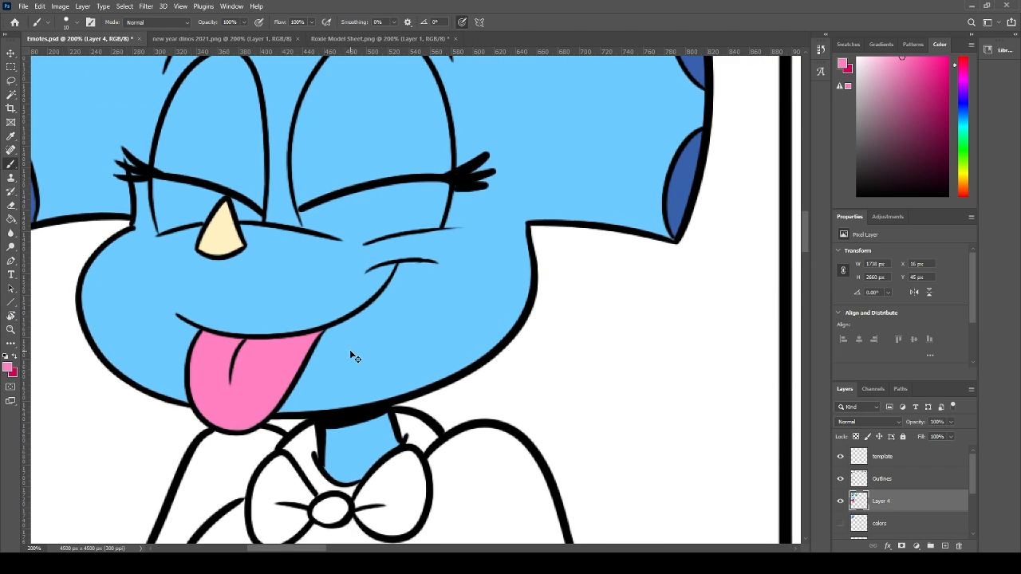
scroll(264, 371, down, 5)
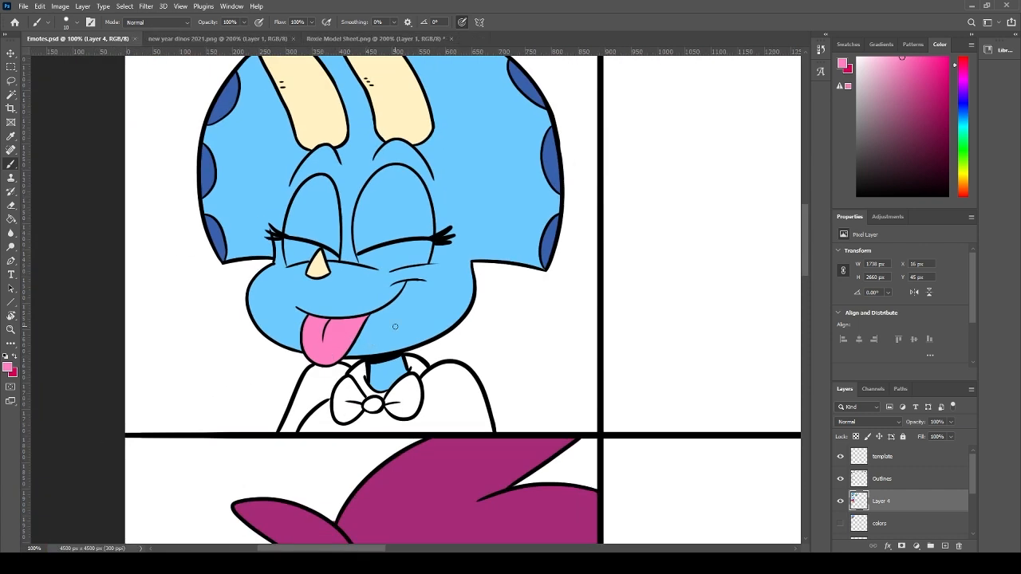
click(234, 38)
drag(307, 398, 438, 209)
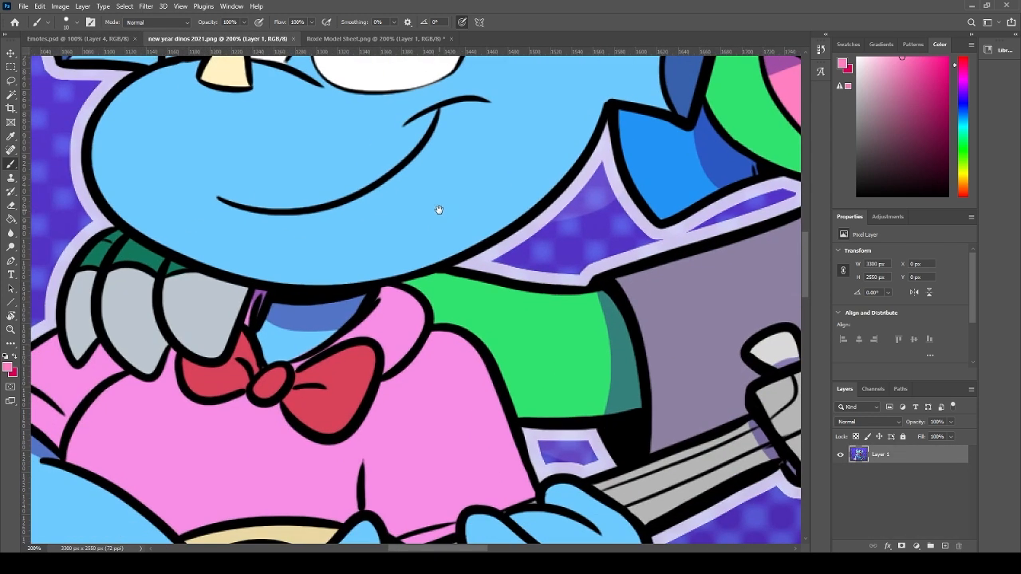
alt+click(427, 431)
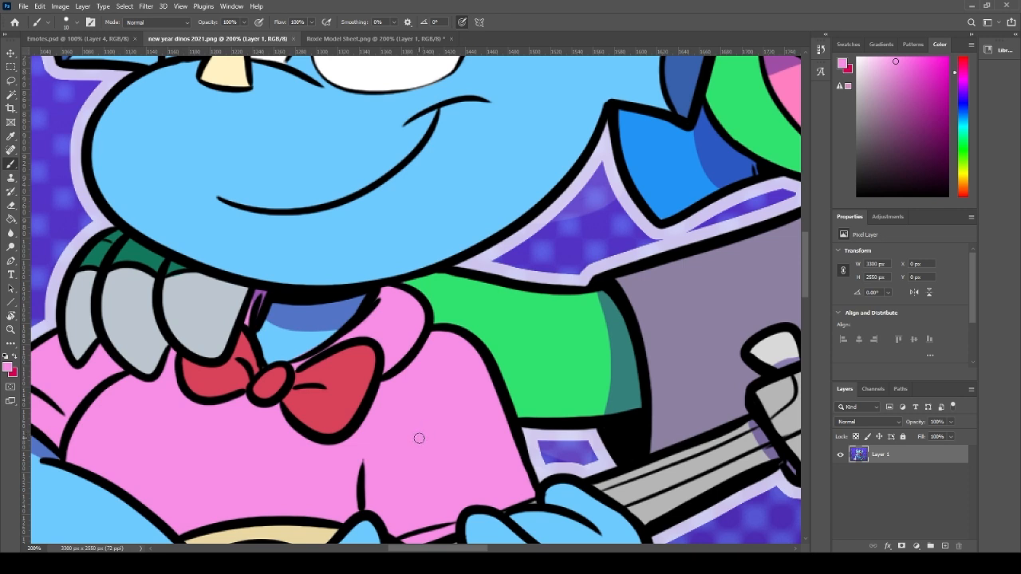
click(102, 38)
- Color the triceratops's shirt, collar and bow tie area pink on Layer 4 with the brush and Paint Bucket
scroll(339, 359, up, 4)
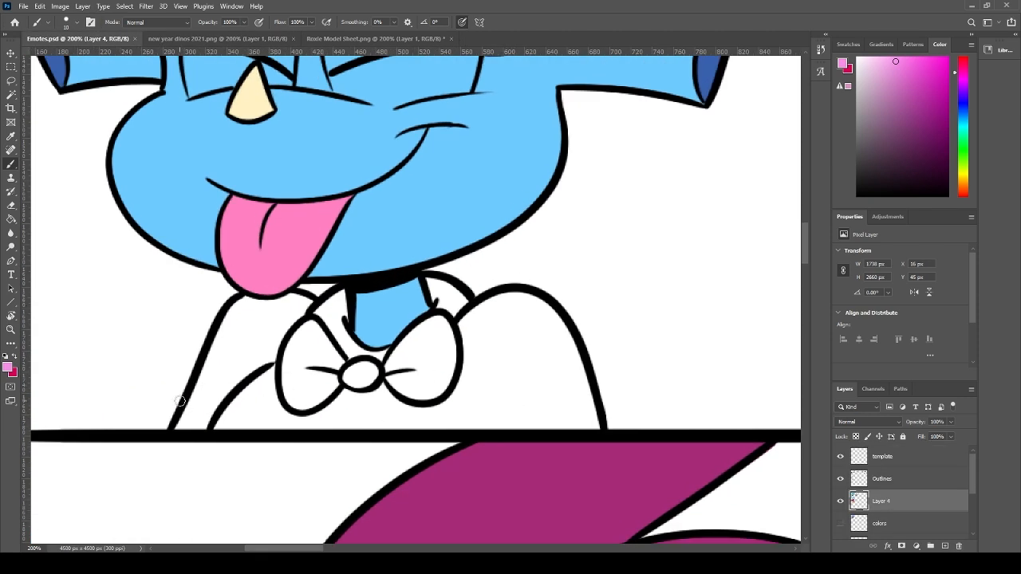
mouse_move(177, 425)
mouse_down()
mouse_move(584, 408)
mouse_move(596, 429)
mouse_move(564, 324)
mouse_move(565, 334)
mouse_move(548, 309)
mouse_move(513, 293)
mouse_move(472, 306)
mouse_move(444, 295)
mouse_move(461, 317)
mouse_move(450, 302)
mouse_move(437, 305)
mouse_move(428, 280)
mouse_move(449, 288)
mouse_move(458, 313)
mouse_move(415, 334)
mouse_move(326, 350)
mouse_move(375, 357)
mouse_up()
key(ctrl+z)
mouse_move(438, 315)
mouse_down()
mouse_move(371, 359)
mouse_move(337, 319)
mouse_move(339, 304)
mouse_move(342, 315)
mouse_move(317, 308)
mouse_up()
mouse_move(184, 425)
mouse_down()
mouse_move(233, 307)
mouse_move(291, 300)
mouse_move(321, 310)
mouse_move(305, 329)
mouse_move(259, 306)
mouse_move(230, 333)
mouse_move(190, 421)
mouse_move(558, 408)
mouse_move(582, 418)
mouse_move(544, 327)
mouse_move(553, 323)
mouse_move(421, 327)
mouse_move(382, 356)
mouse_move(311, 327)
mouse_up()
key(g)
click(315, 316)
key(b)
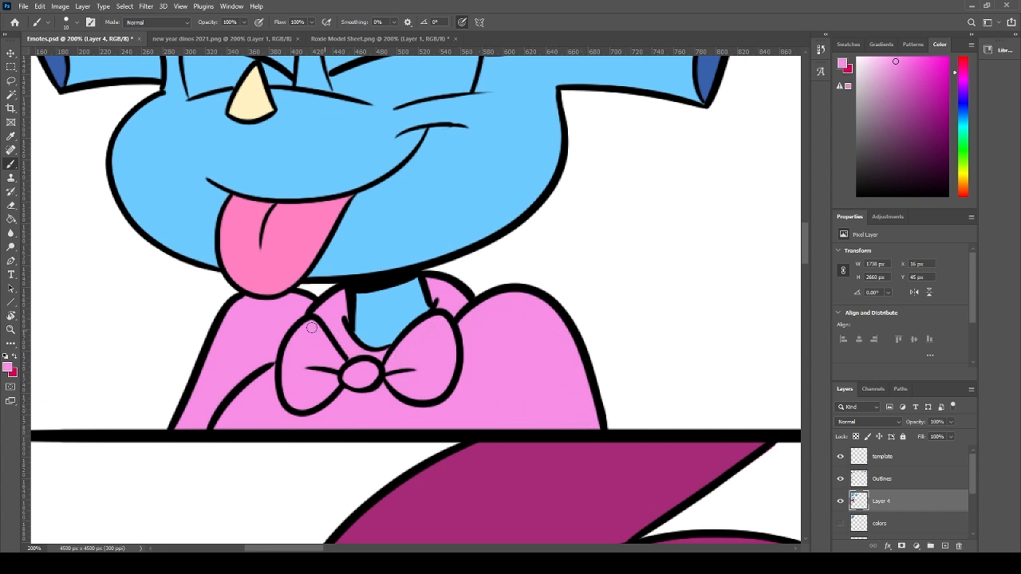
- Sample the bow tie red from new year dinos 2021.png and paint the triceratops's whole bow tie with it on Layer 4 in Emotes.psd
click(231, 38)
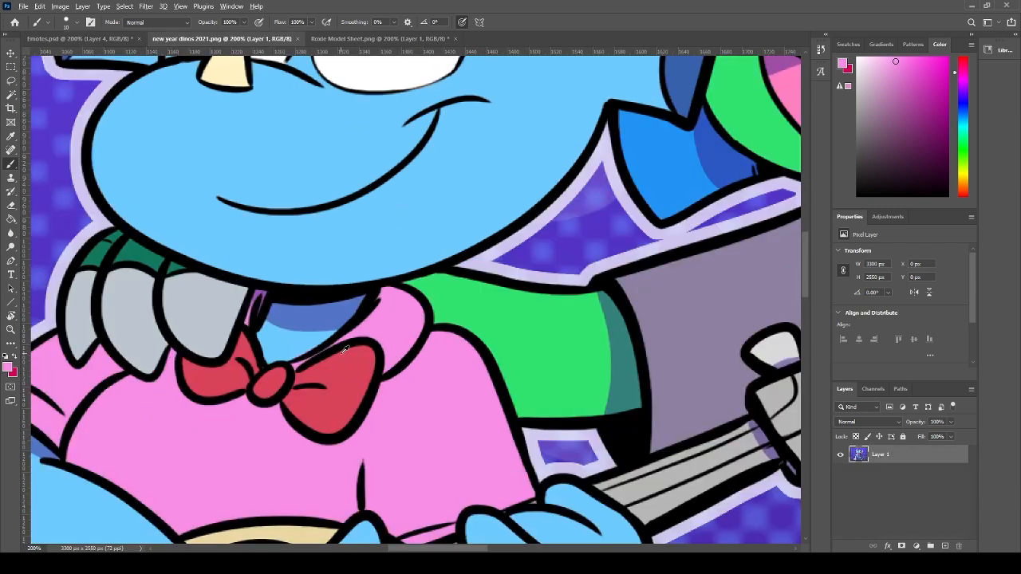
click(88, 39)
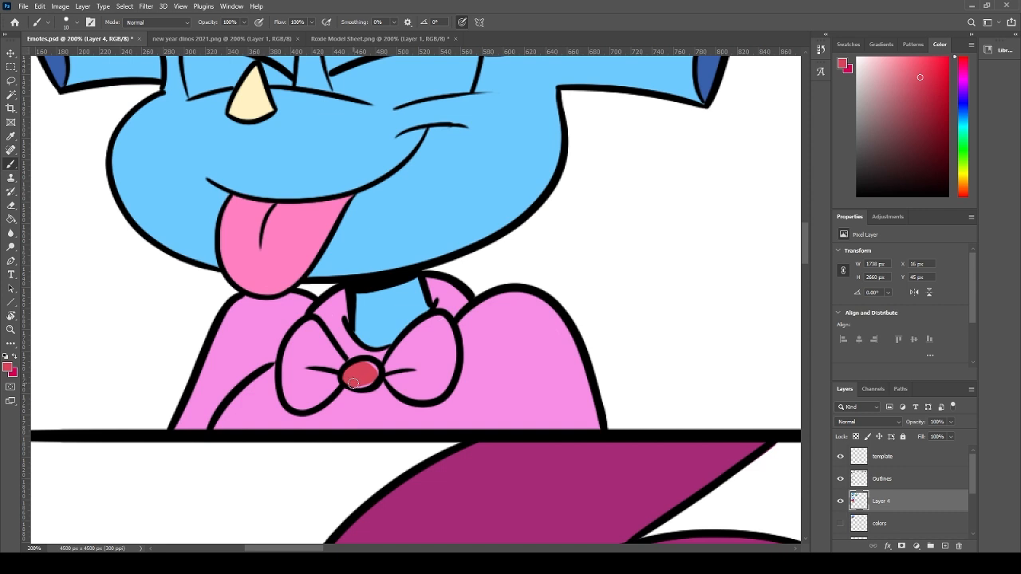
mouse_move(386, 372)
mouse_down()
mouse_move(421, 394)
mouse_move(429, 397)
mouse_move(414, 381)
mouse_move(443, 390)
mouse_move(450, 344)
mouse_move(440, 321)
mouse_move(401, 354)
mouse_move(404, 341)
mouse_move(444, 336)
mouse_move(419, 377)
mouse_move(447, 370)
mouse_move(431, 388)
mouse_move(319, 338)
mouse_move(327, 348)
mouse_move(306, 327)
mouse_move(286, 362)
mouse_move(295, 405)
mouse_move(323, 391)
mouse_move(319, 400)
mouse_move(306, 399)
mouse_move(335, 363)
mouse_move(310, 375)
mouse_move(310, 349)
mouse_up()
alt+click(388, 352)
alt+click(411, 342)
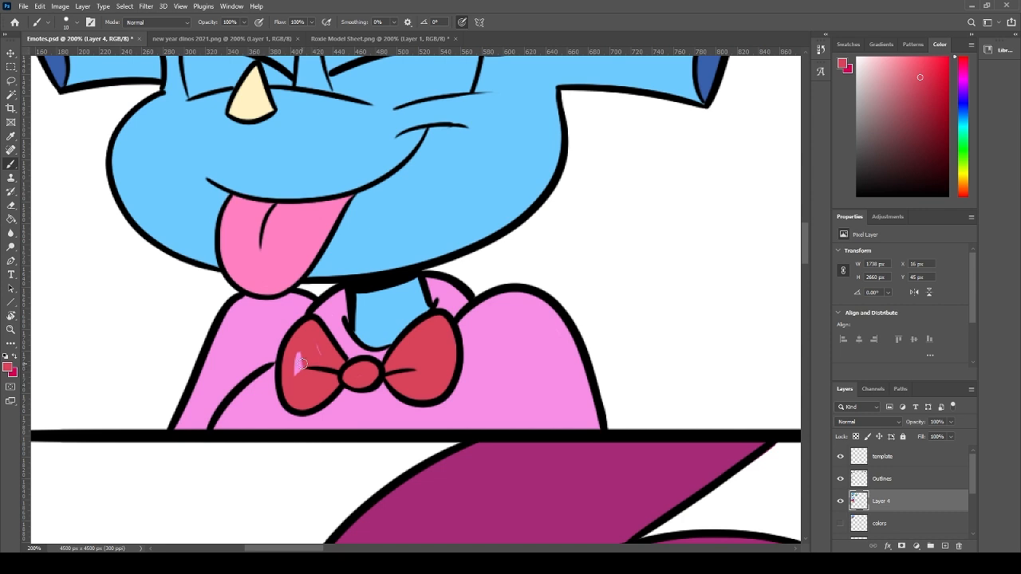
mouse_move(304, 360)
mouse_down()
mouse_move(297, 385)
mouse_move(313, 366)
mouse_up()
- Make the sketches on Layer 3 visible across the emote grid and save Emotes.psd
drag(421, 253, 434, 324)
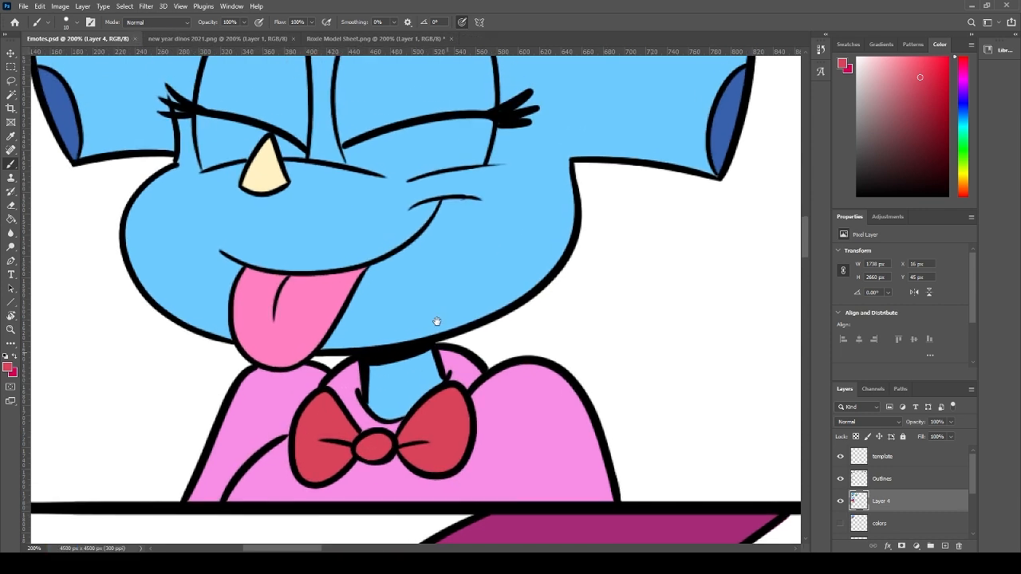
scroll(427, 307, down, 1)
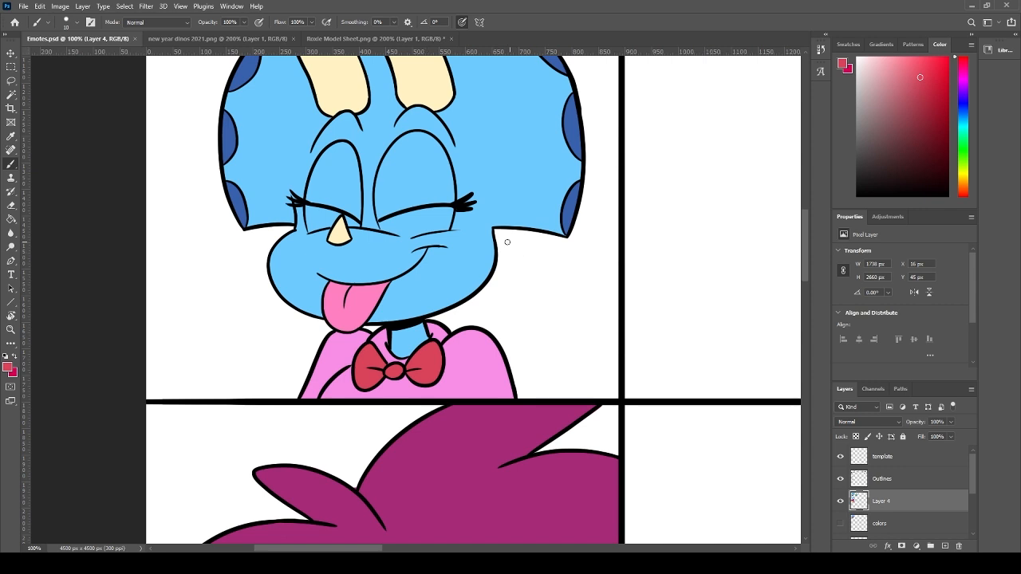
drag(531, 210, 433, 303)
key(ctrl+minus)
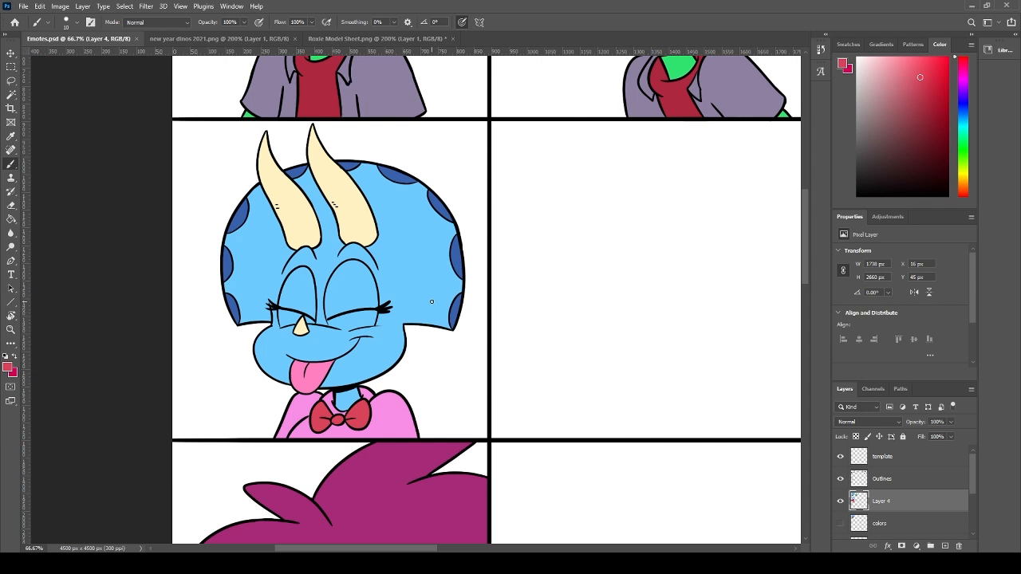
scroll(904, 524, down, 1)
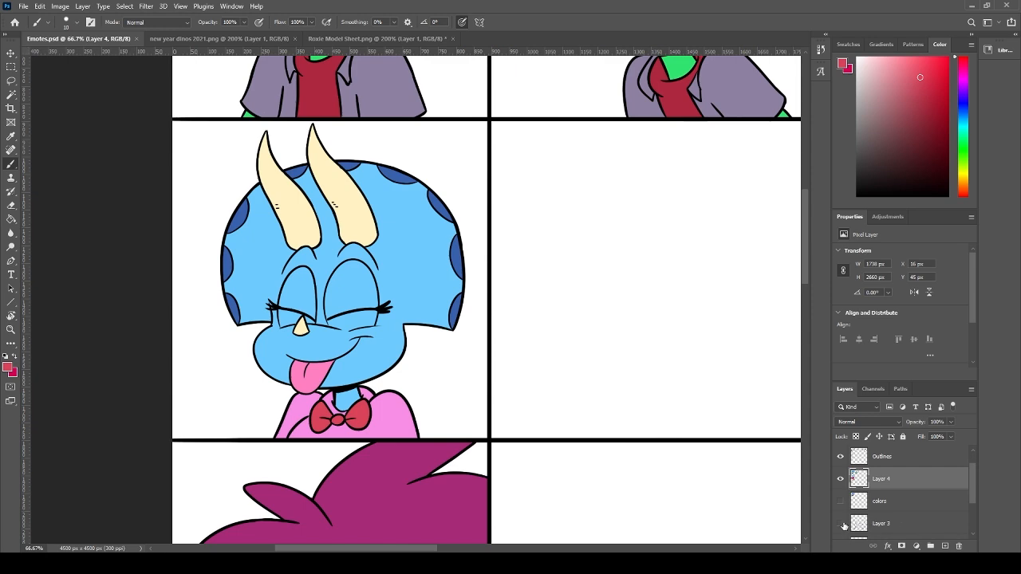
click(844, 527)
mouse_move(654, 388)
mouse_down()
mouse_move(540, 376)
mouse_move(427, 385)
mouse_up()
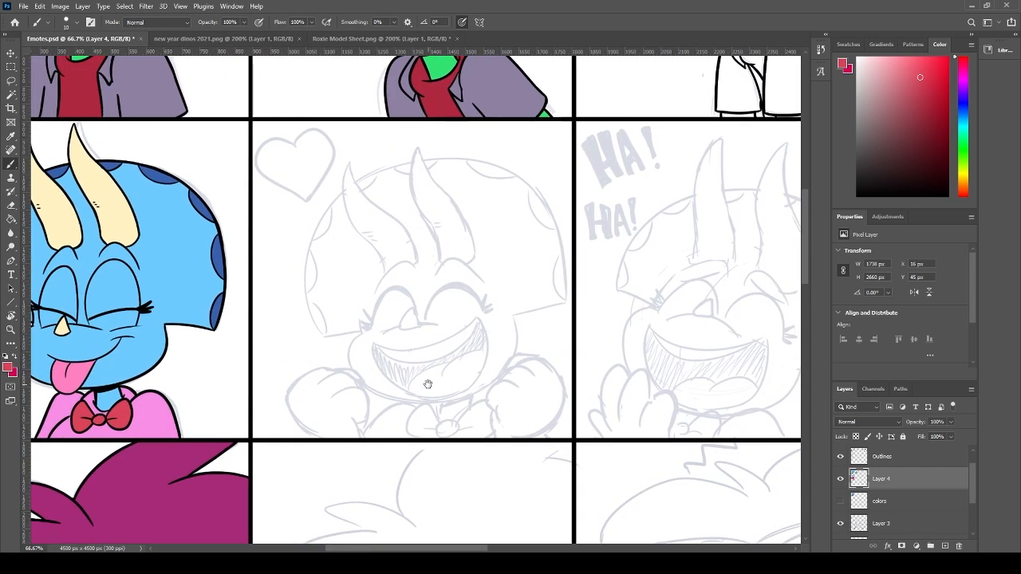
scroll(428, 390, down, 1)
scroll(432, 391, down, 2)
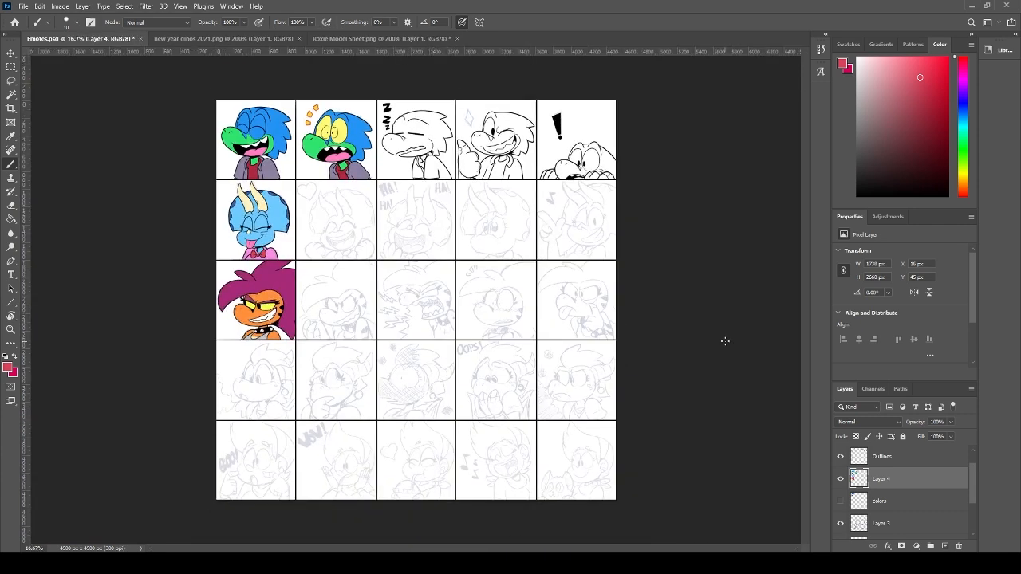
key(ctrl+s)
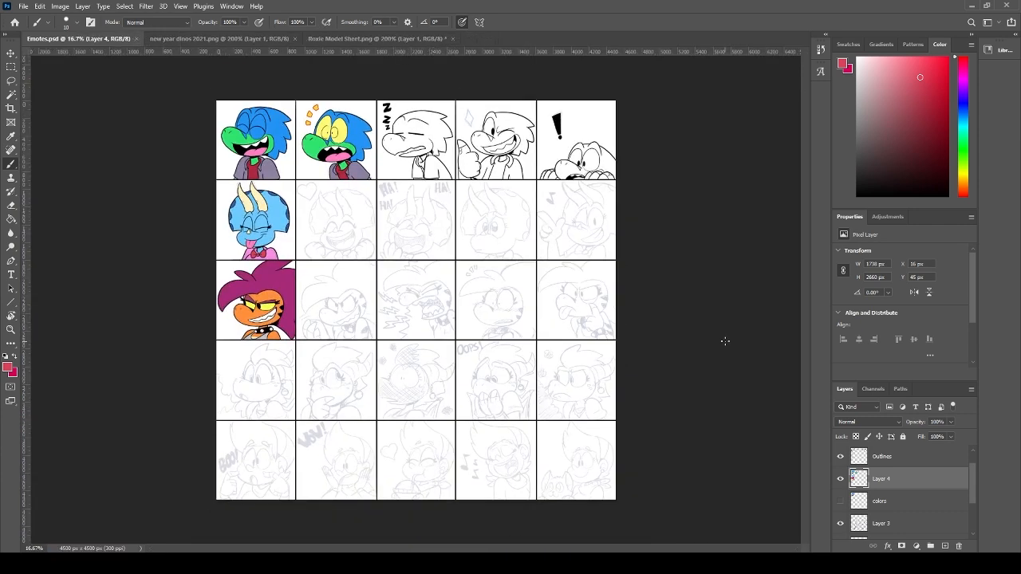